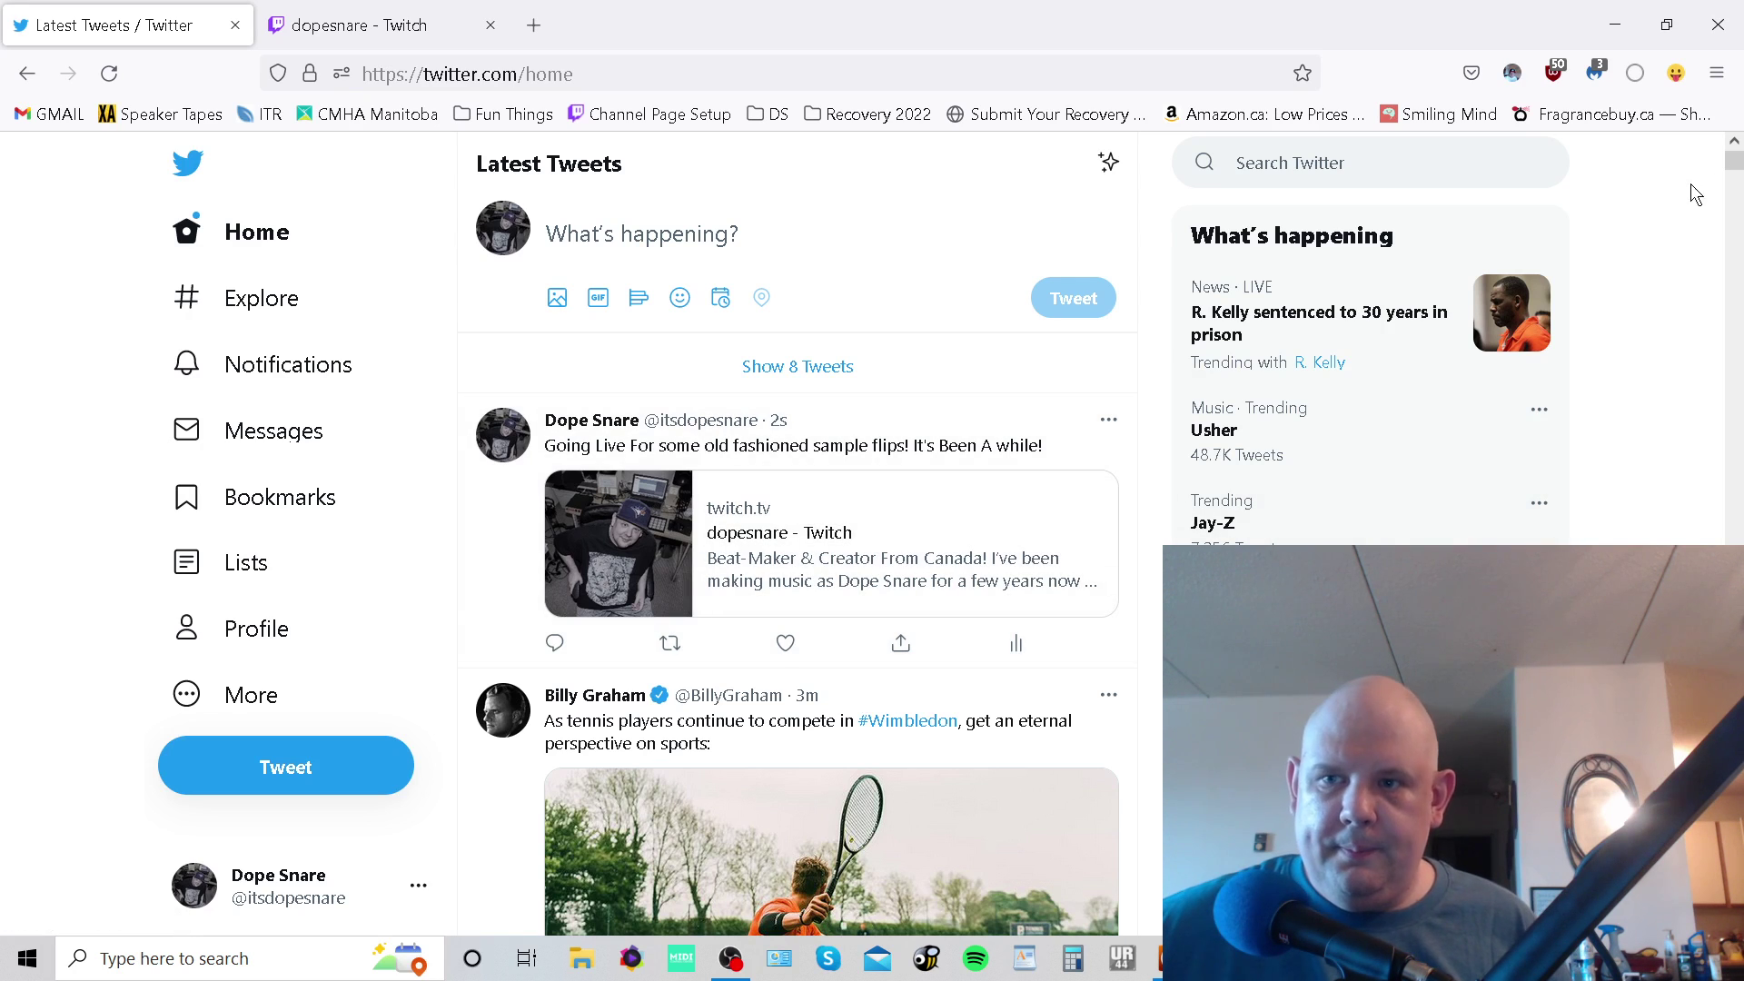
# Close the browser window and switch to the Maschine project.
pyautogui.click(1715, 34)
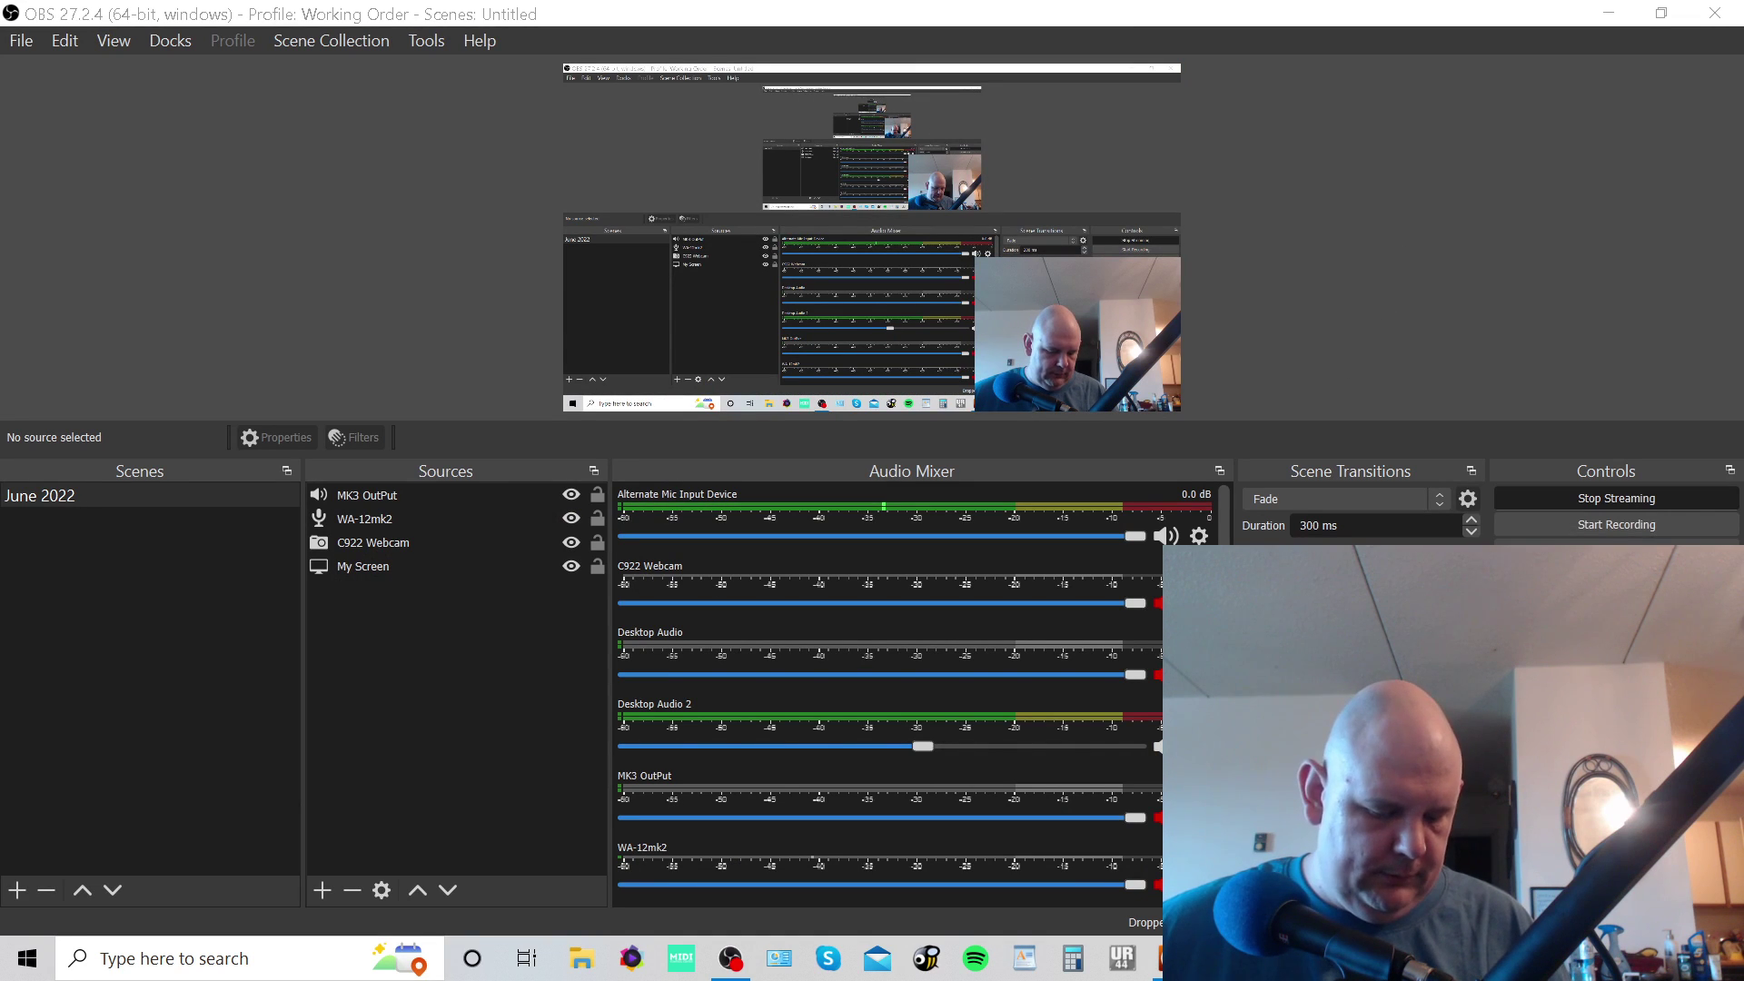
pyautogui.hotkey('alt', 'Tab')
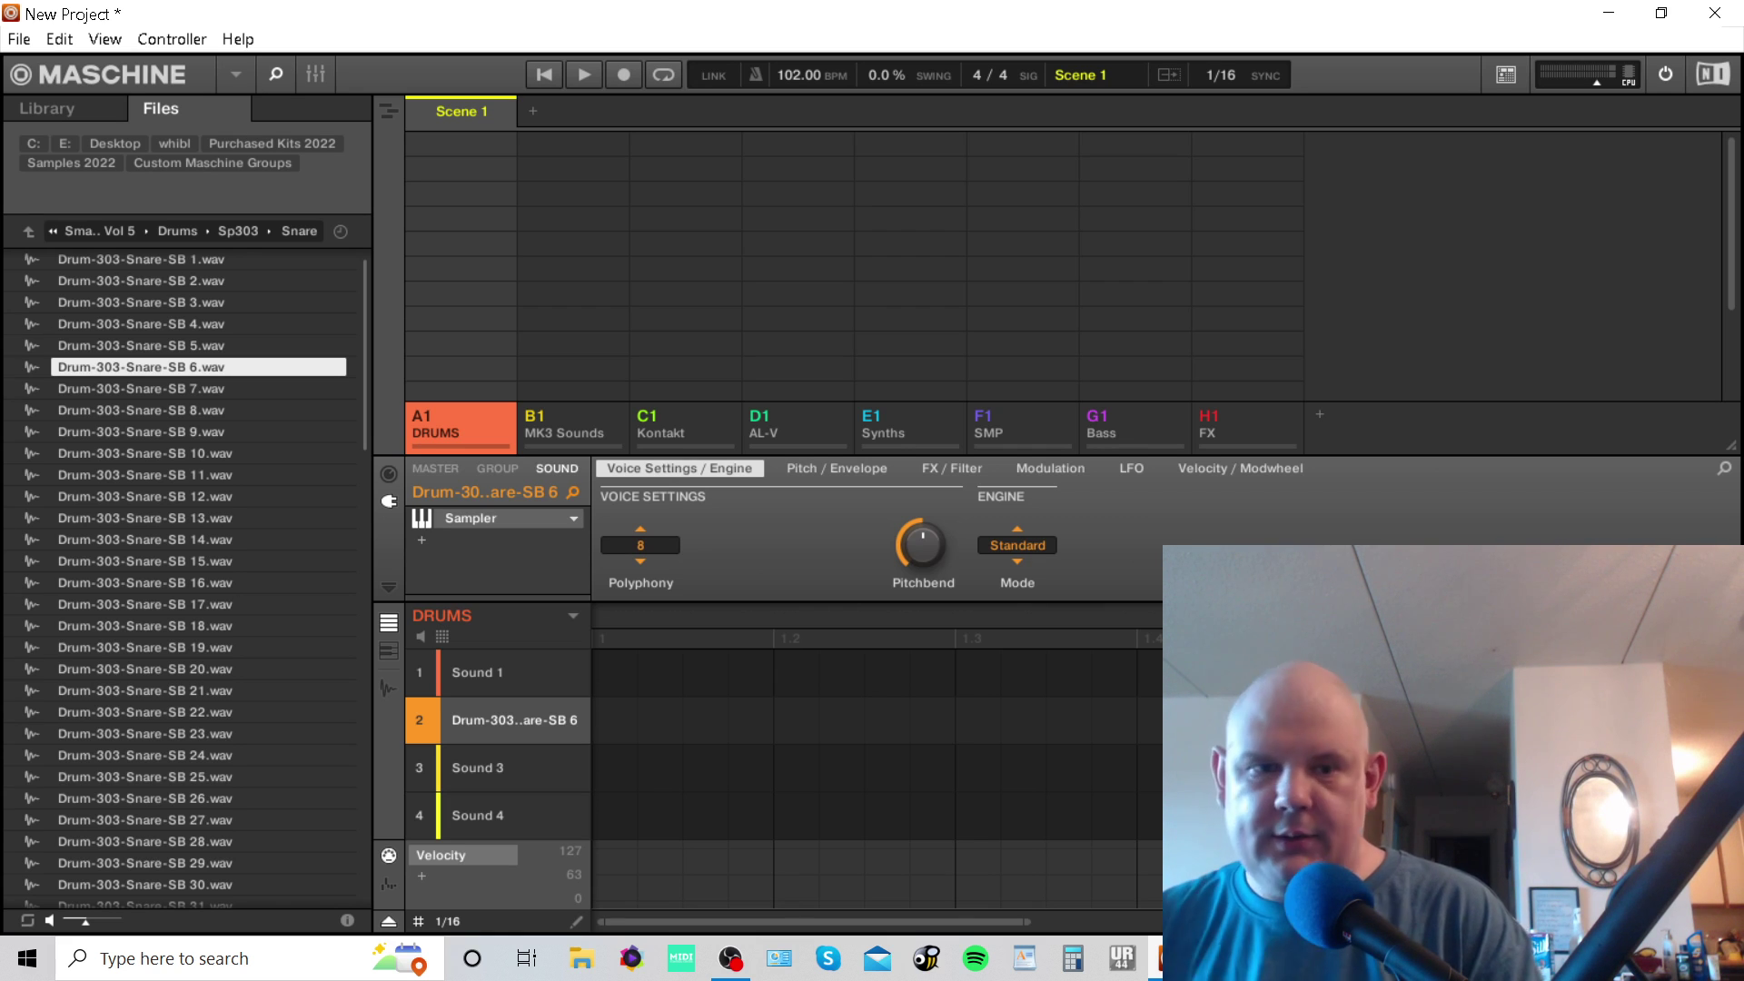
# Look through the kit's Drums and Sp303 folders in the file browser, ending in the Snare folder.
pyautogui.click(29, 233)
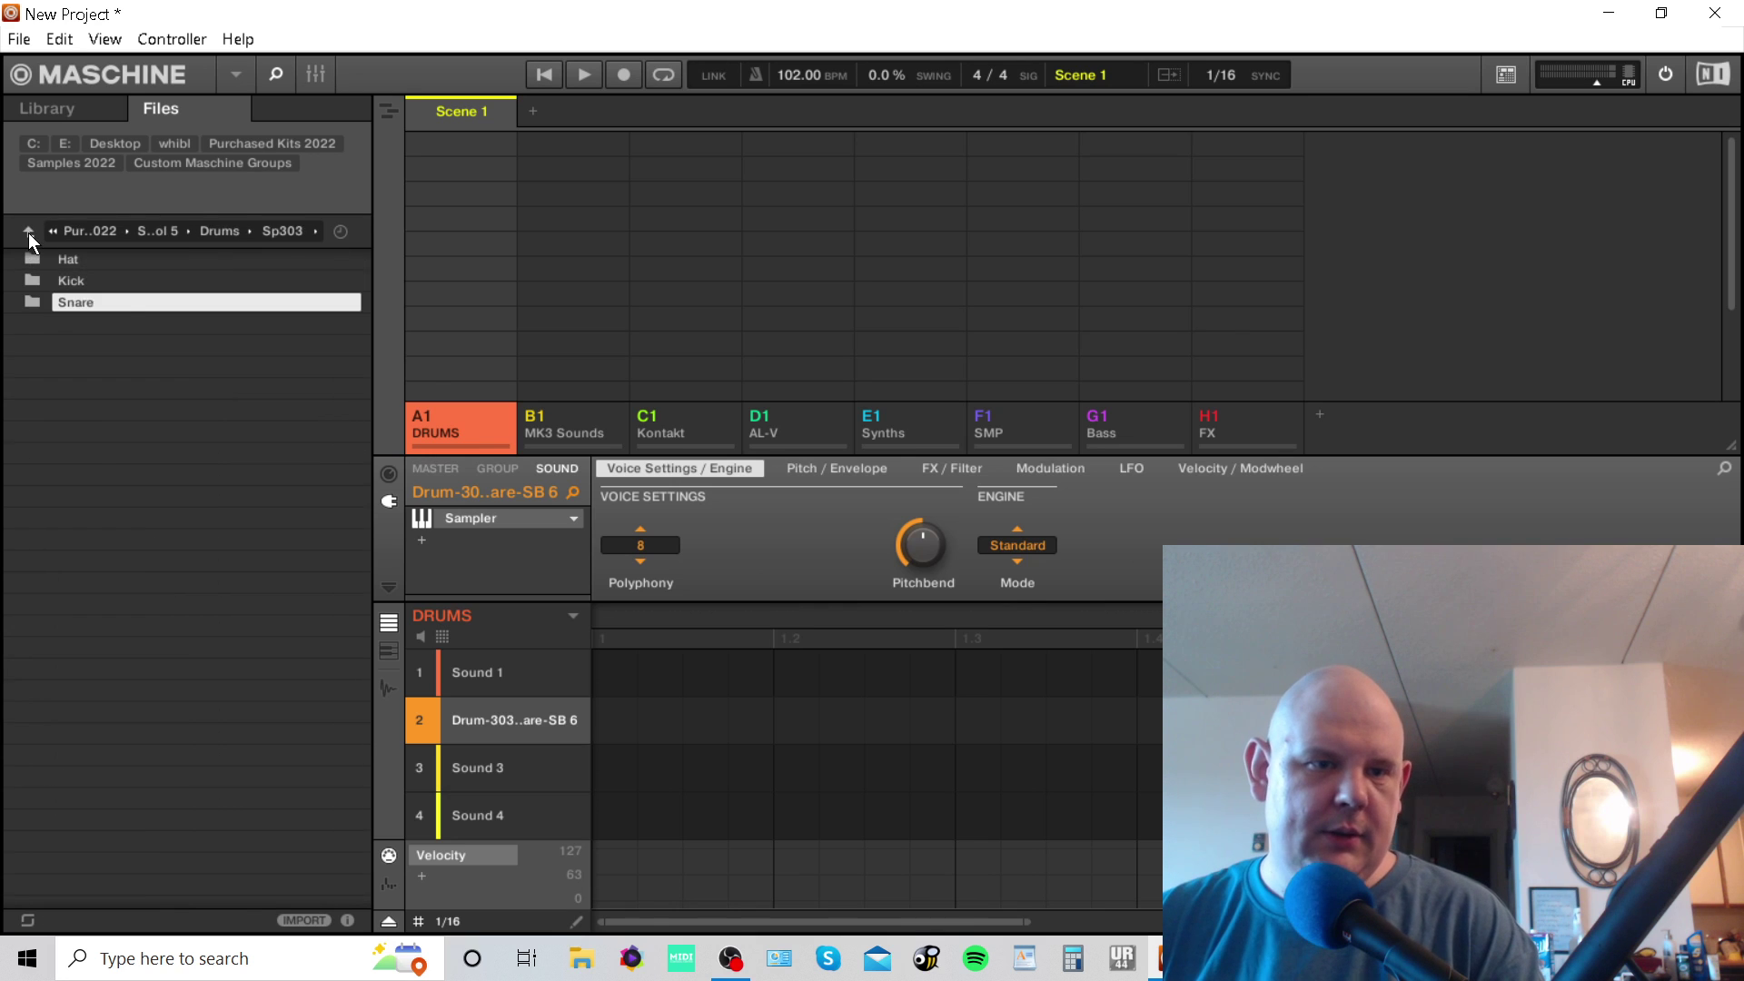
pyautogui.click(29, 232)
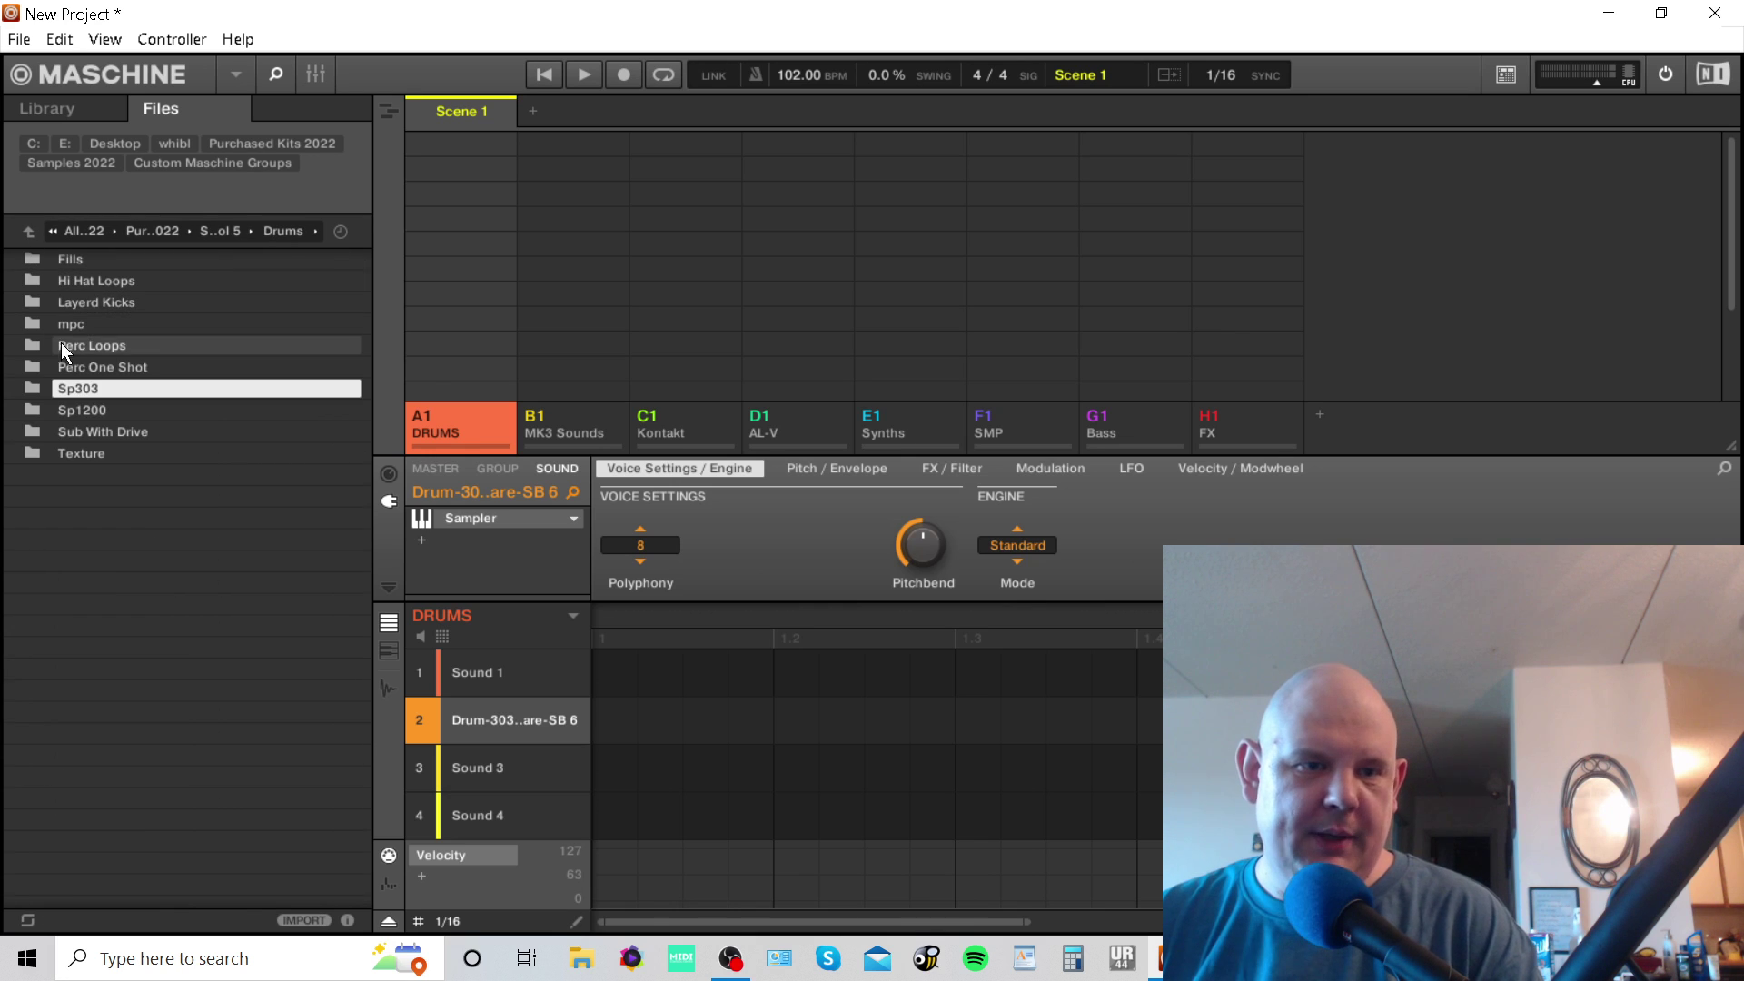
pyautogui.doubleClick(91, 389)
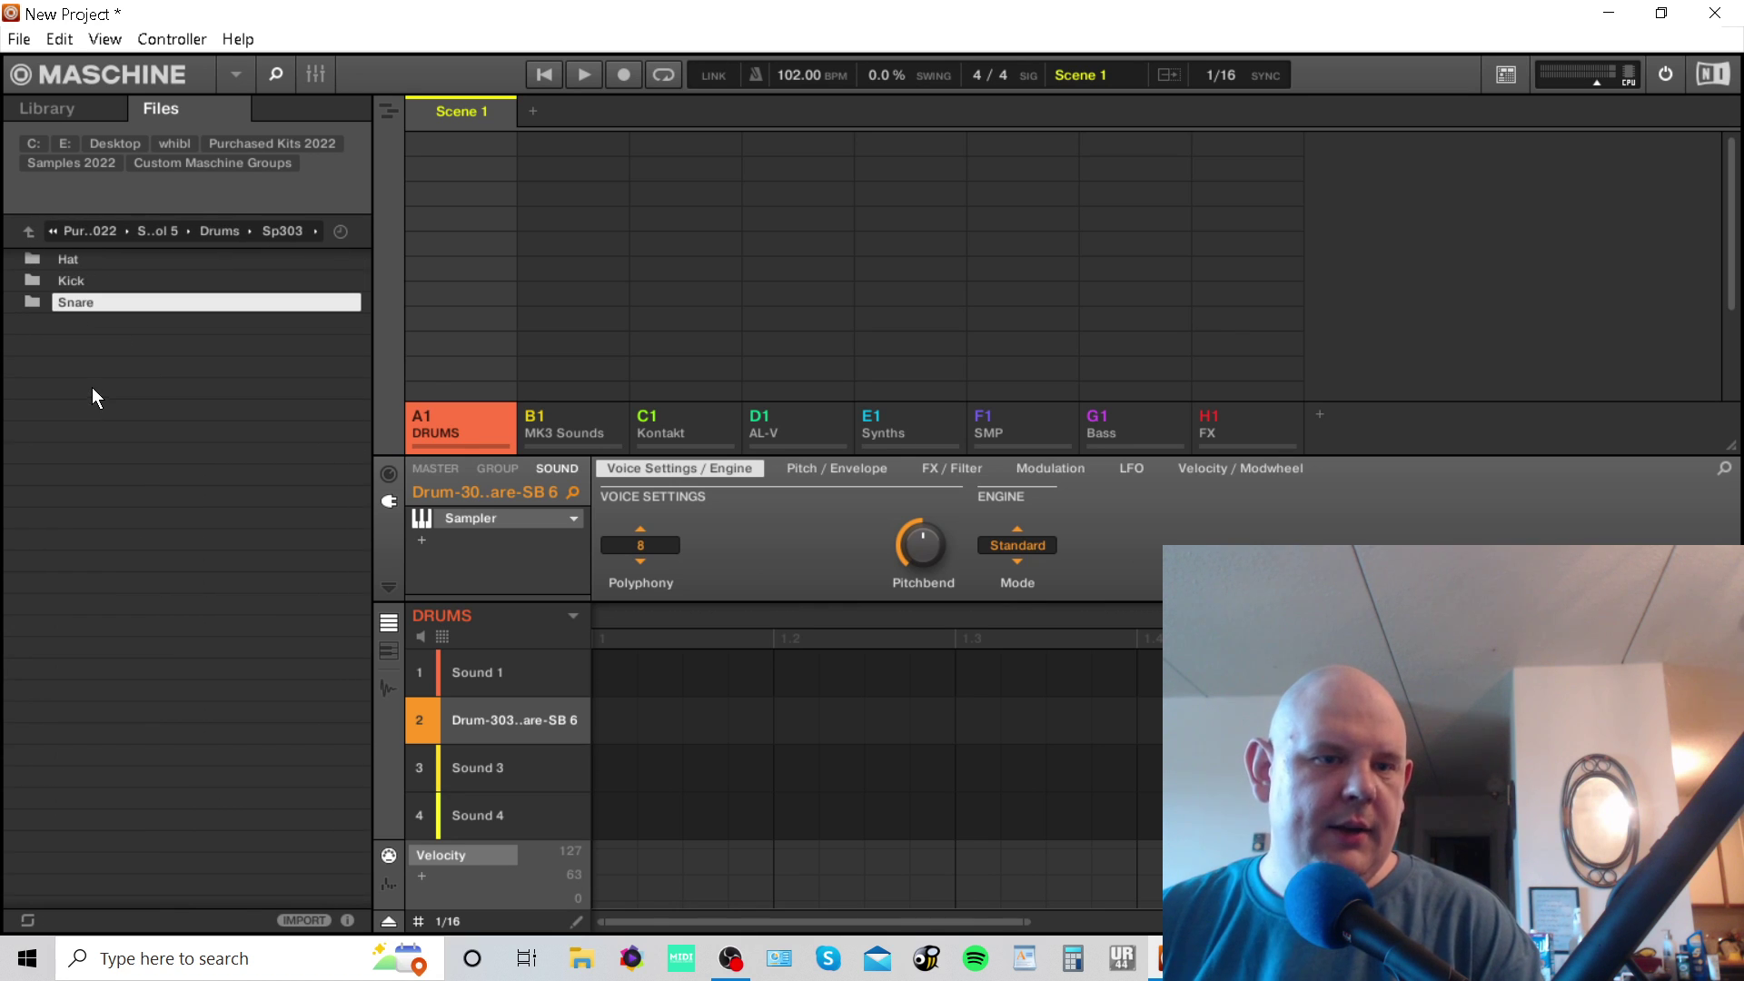
pyautogui.doubleClick(87, 302)
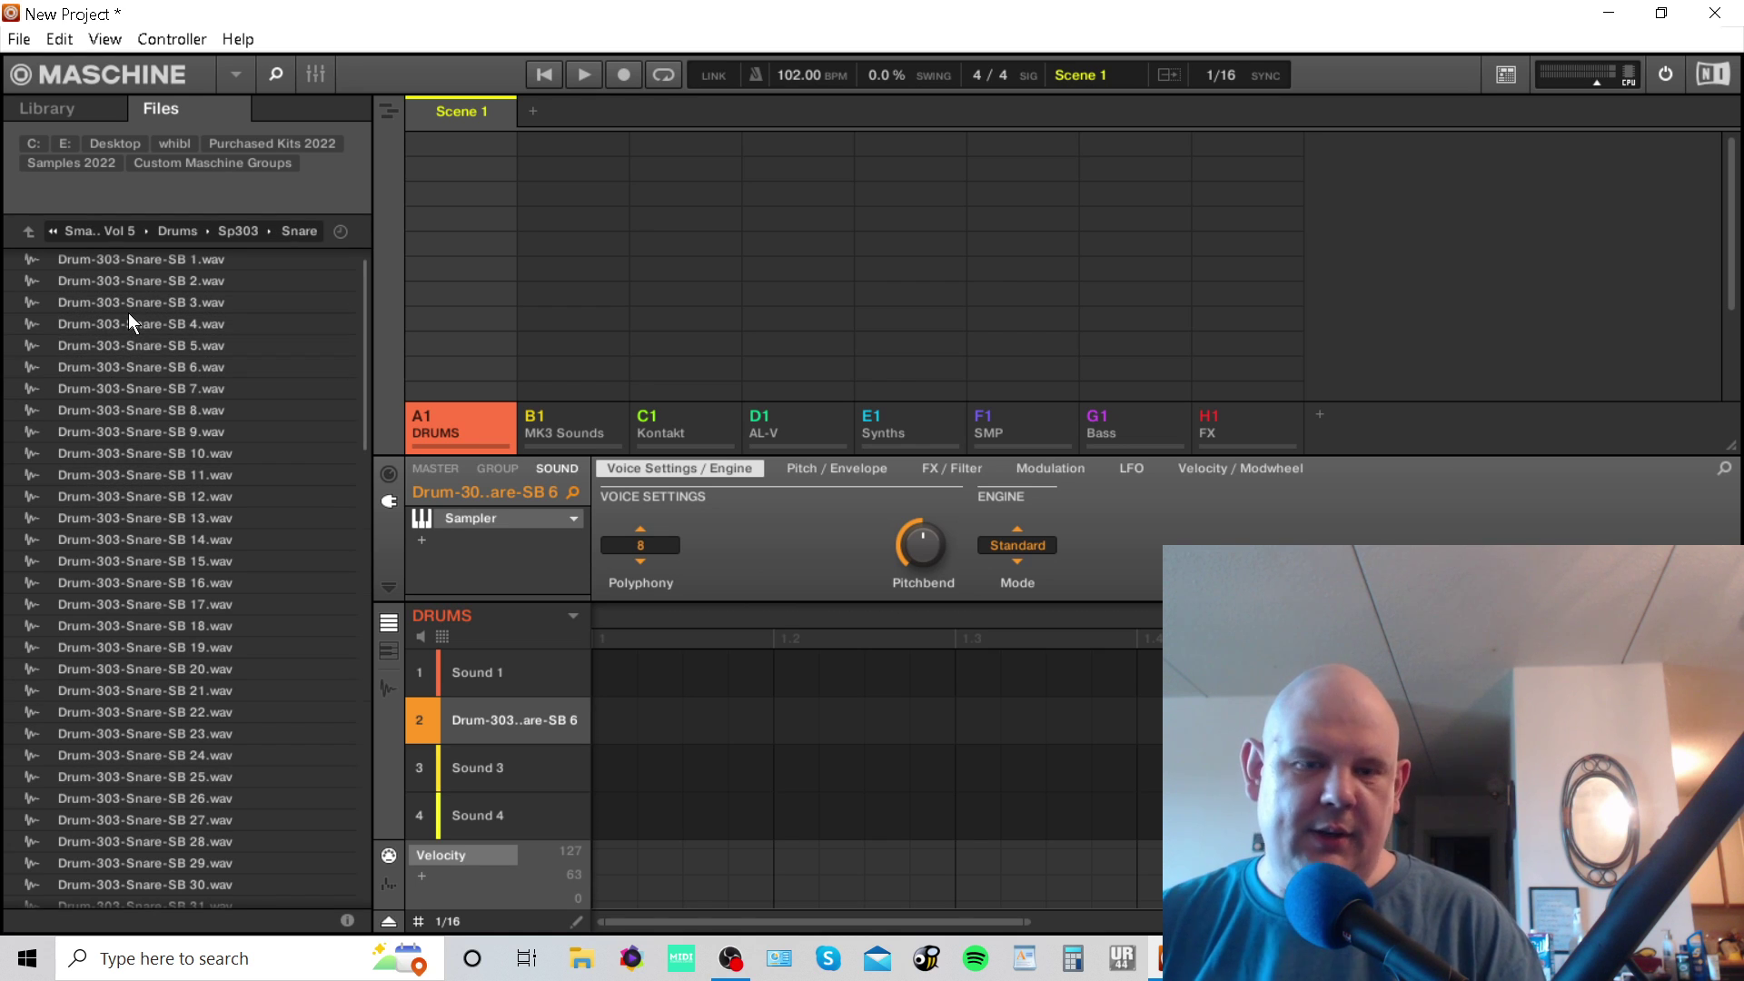
pyautogui.click(30, 232)
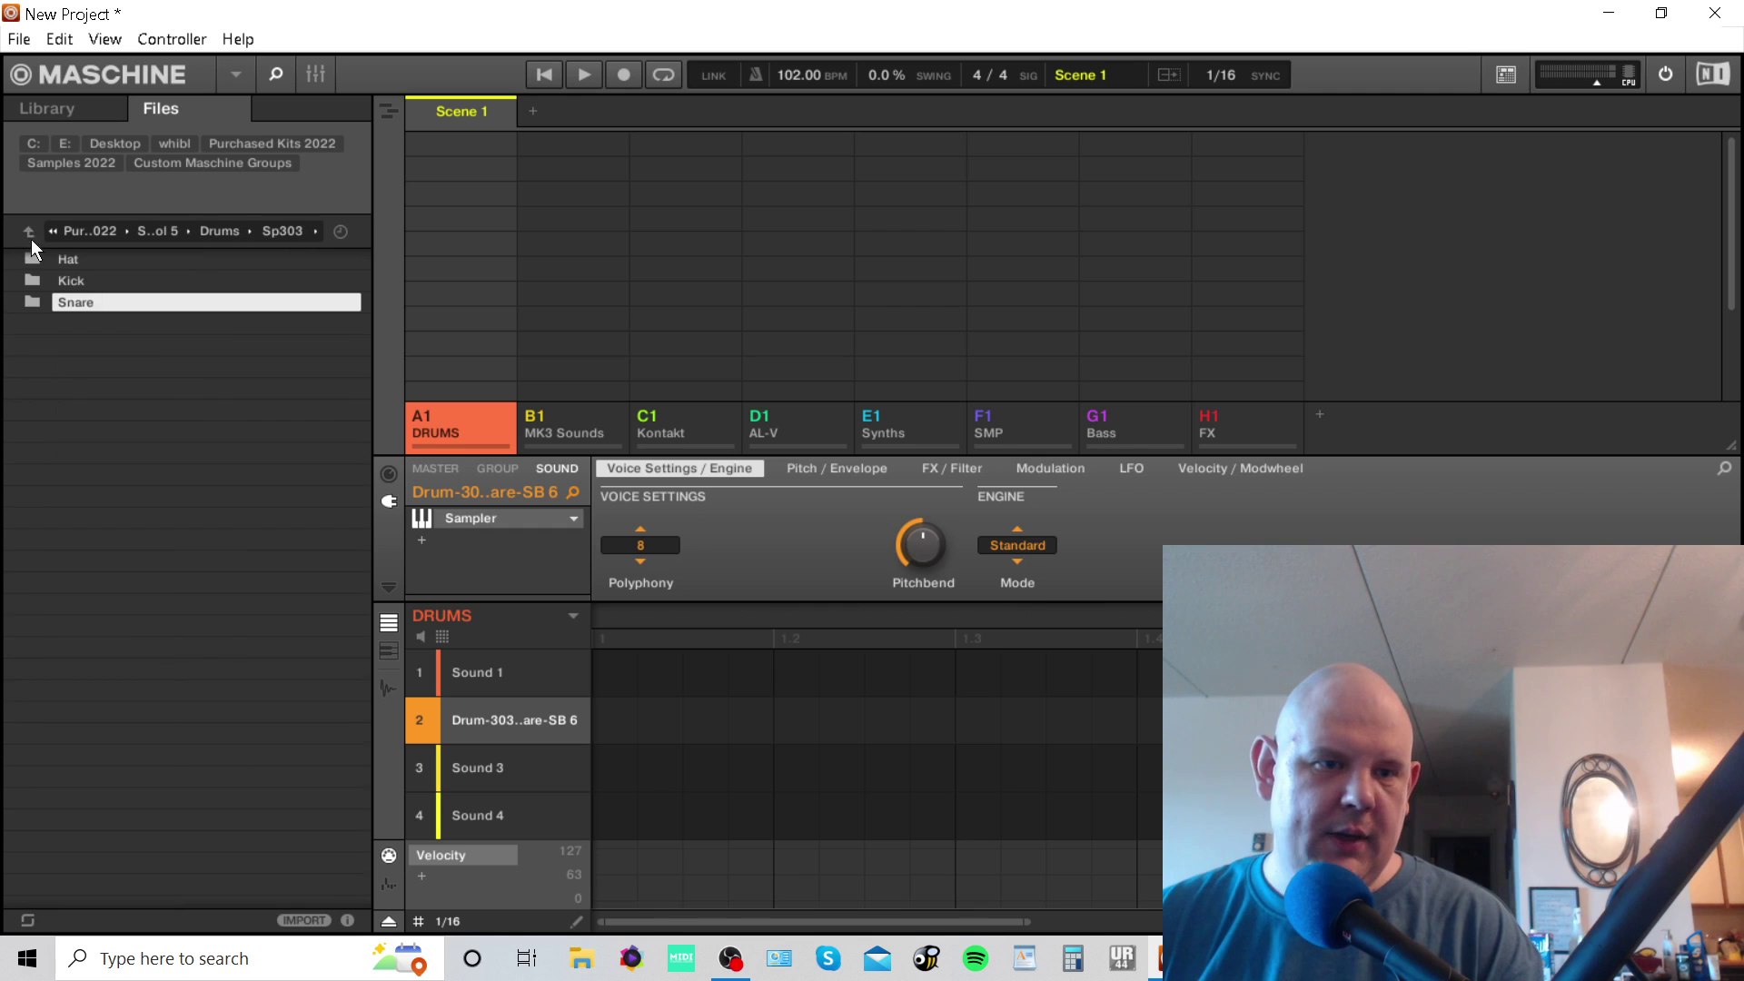
pyautogui.click(22, 230)
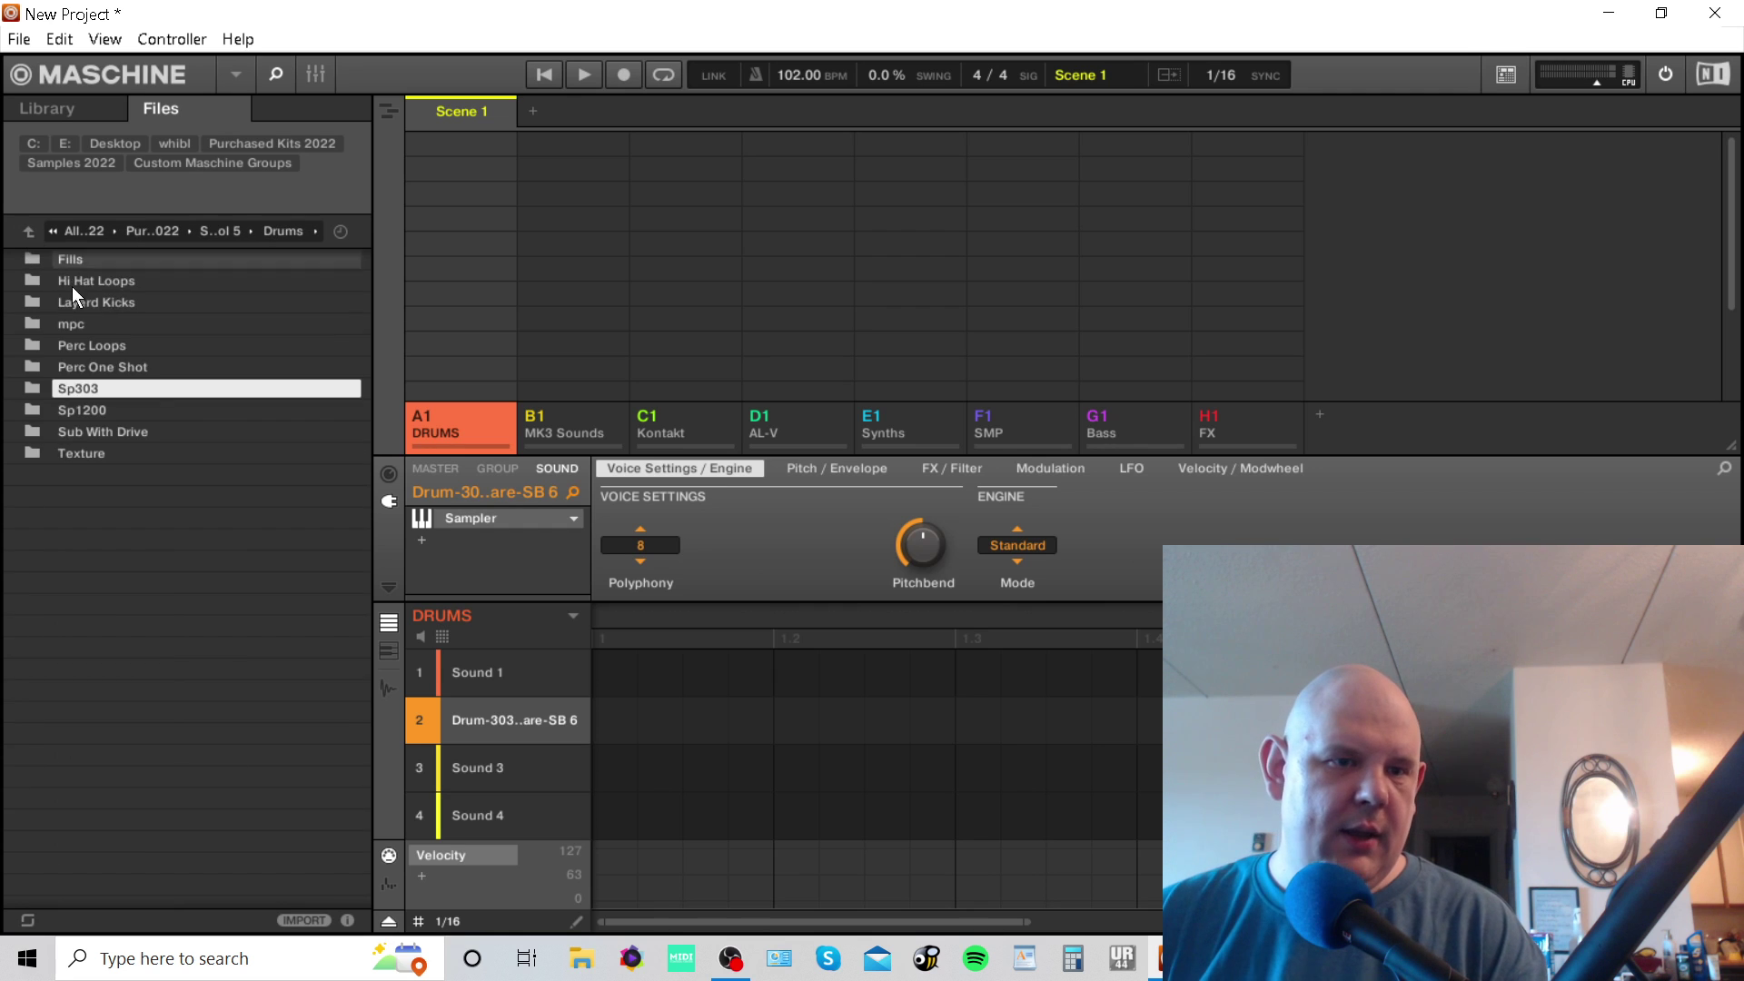
pyautogui.doubleClick(90, 387)
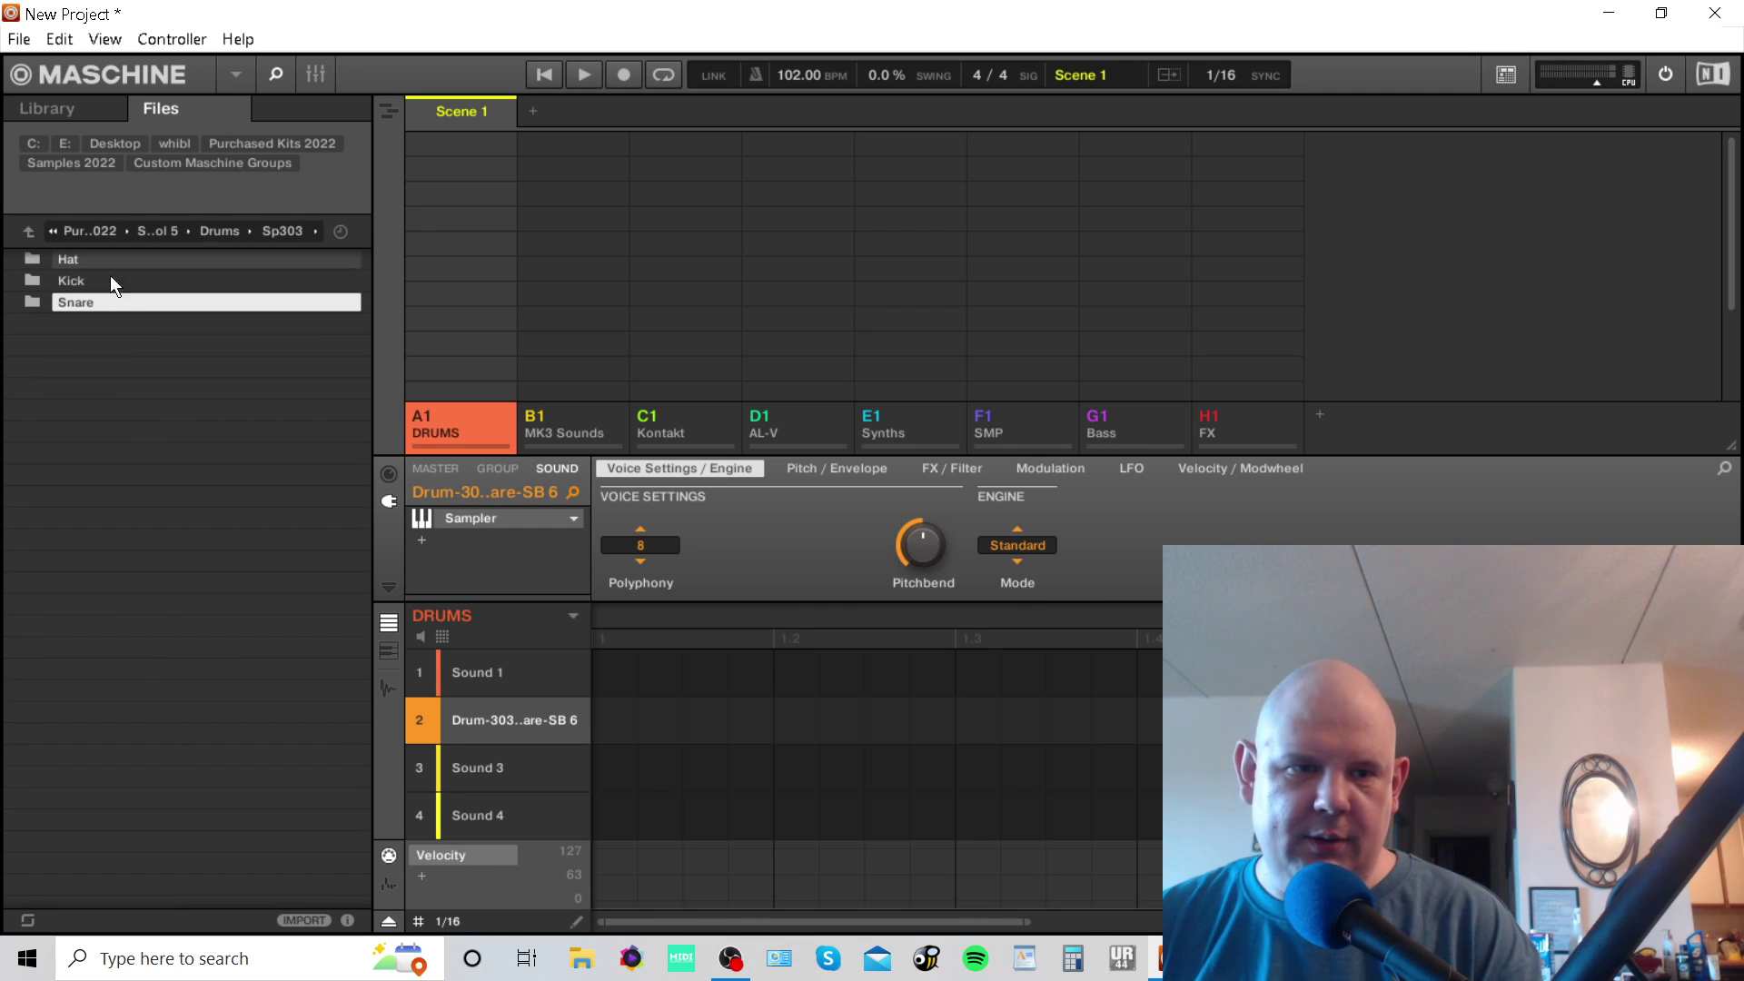
pyautogui.doubleClick(94, 302)
# Audition Drum-303-Snare-SB 2.wav and load it into sound slot 2 of the DRUMS group.
pyautogui.click(161, 285)
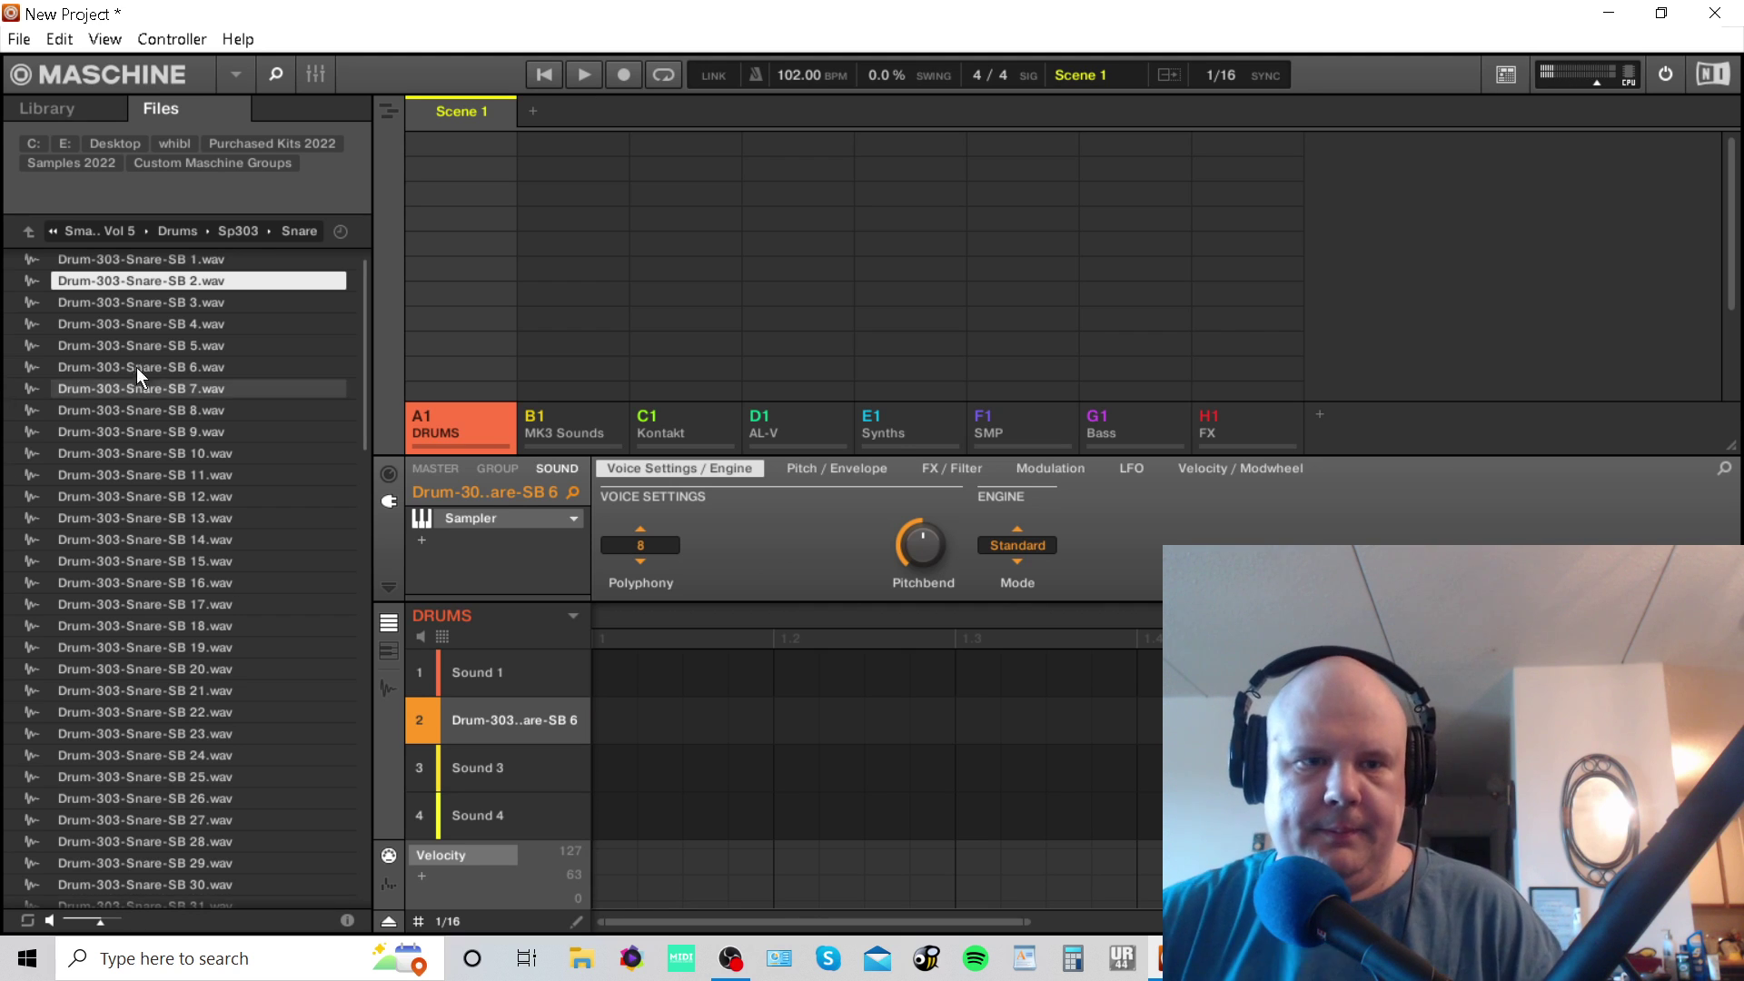
pyautogui.moveTo(205, 283); pyautogui.dragTo(493, 723)
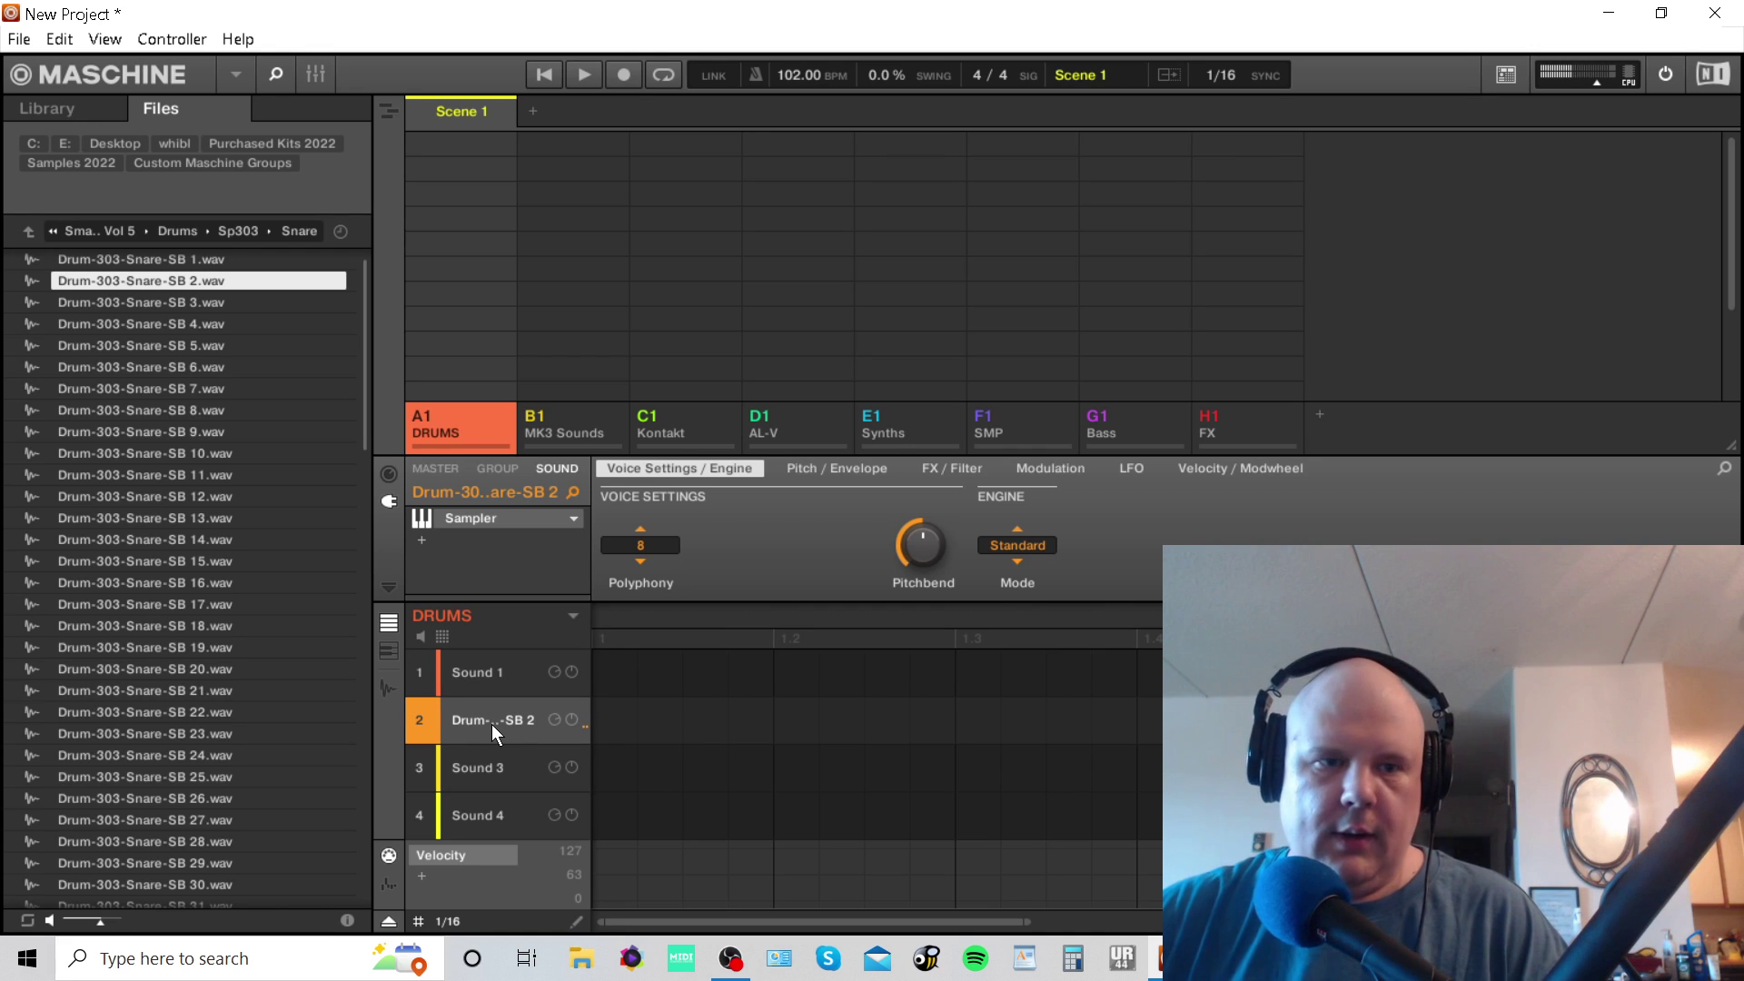
# Audition the snare samples SB 3 to SB 7 and load Drum-303-Snare-SB 8.wav into sound slot 2.
pyautogui.click(175, 305)
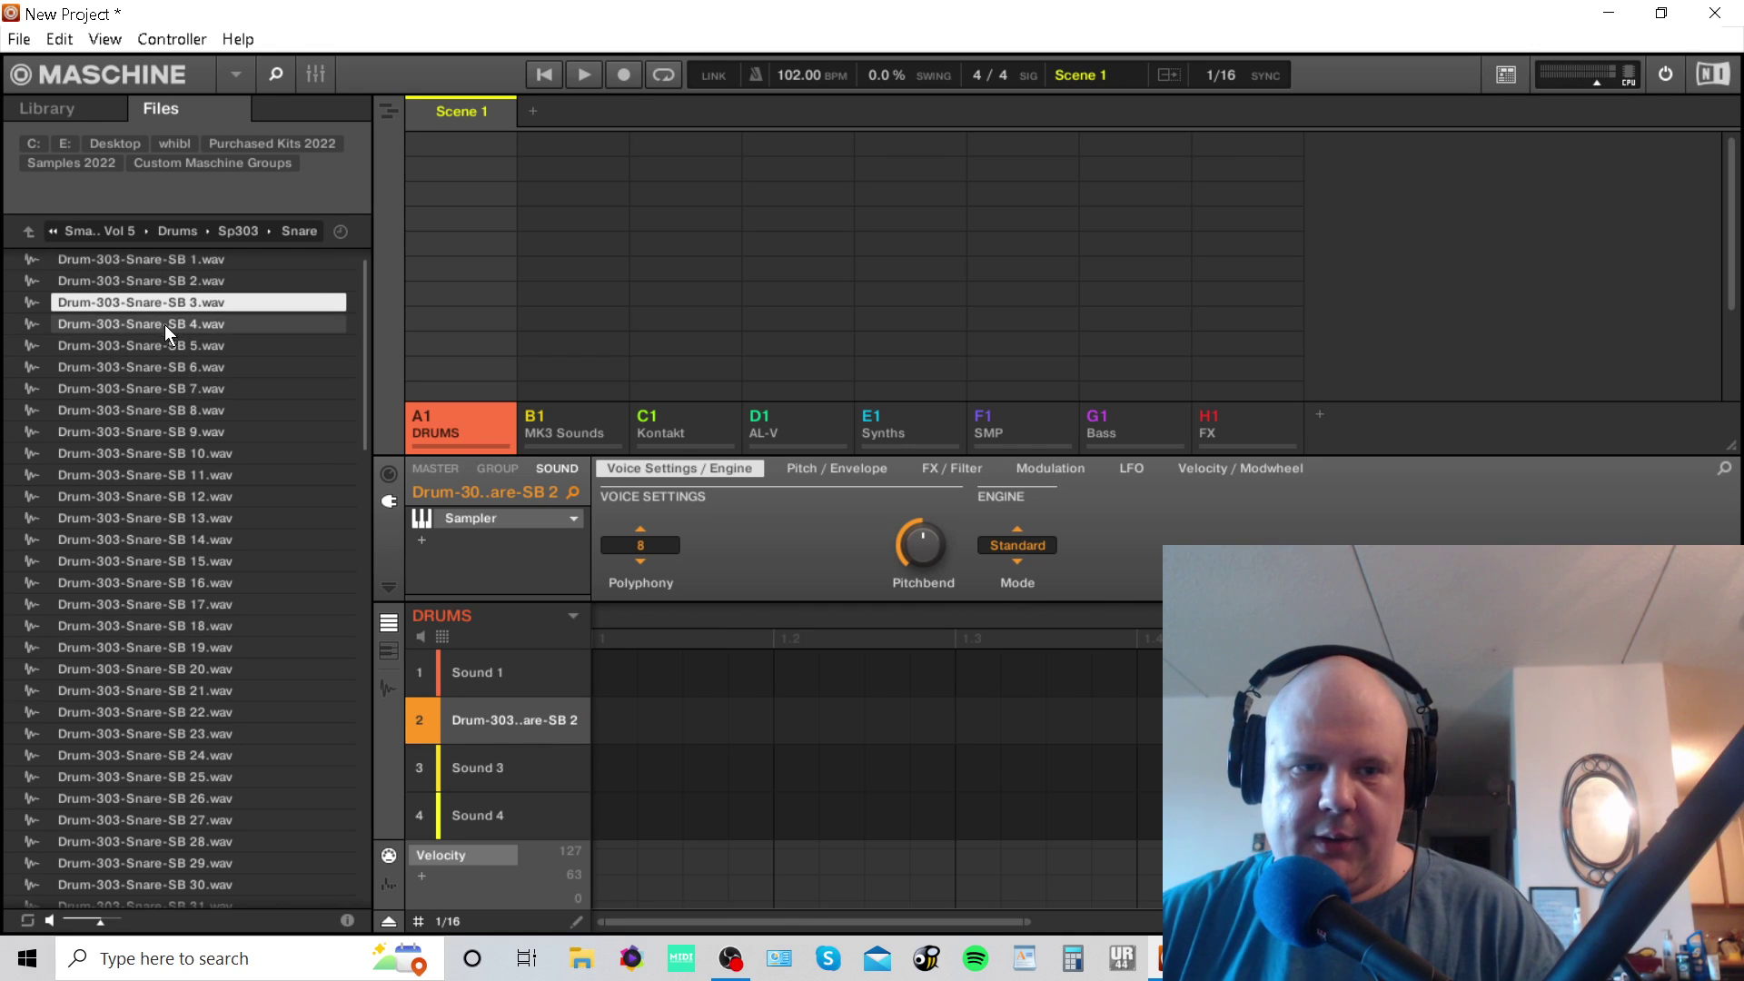
pyautogui.click(140, 321)
pyautogui.click(130, 344)
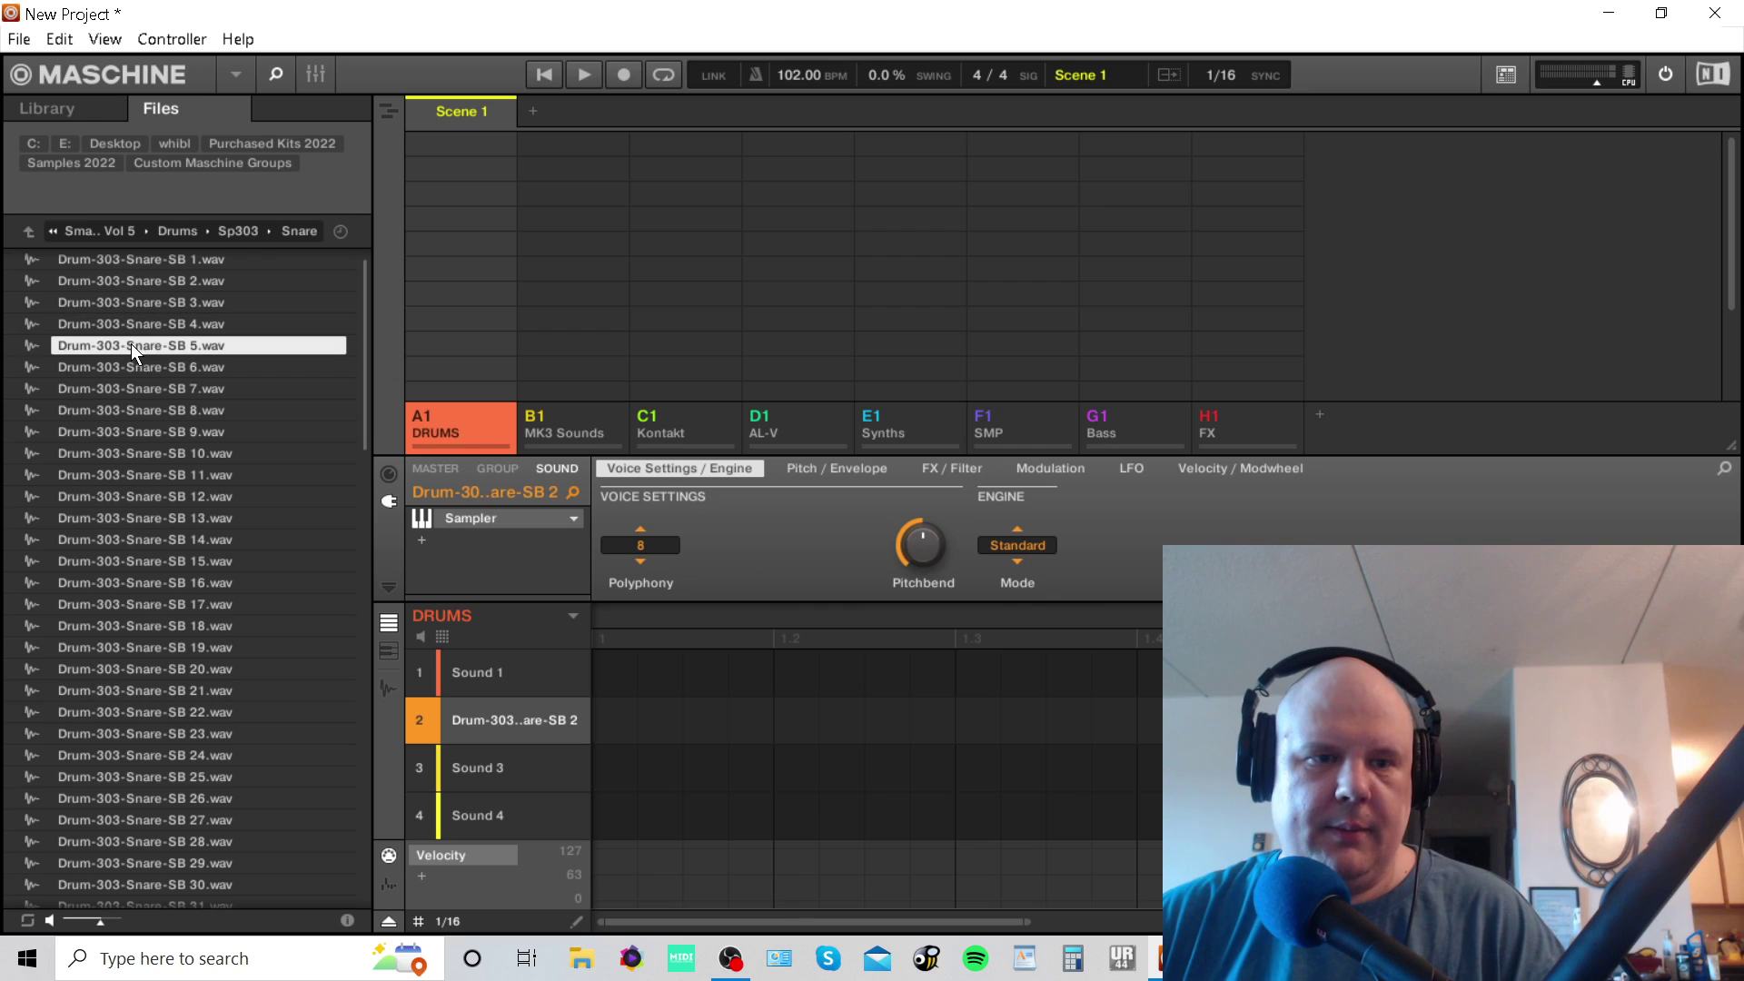
pyautogui.click(118, 363)
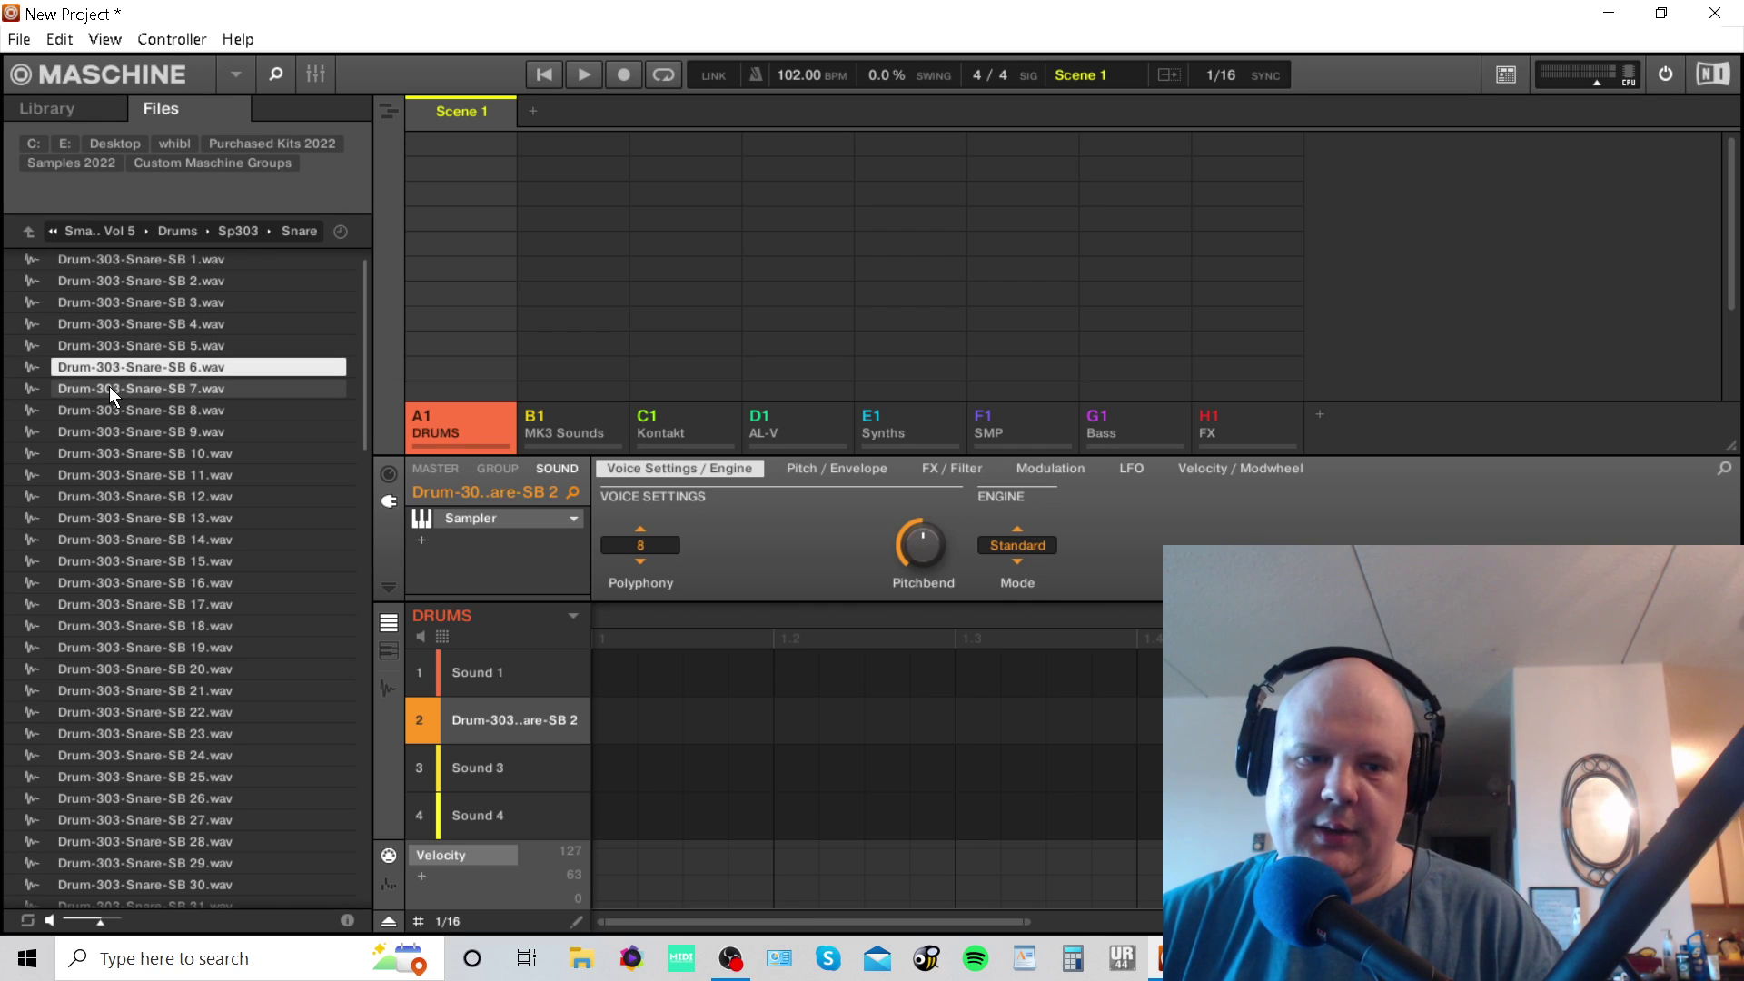
pyautogui.click(111, 387)
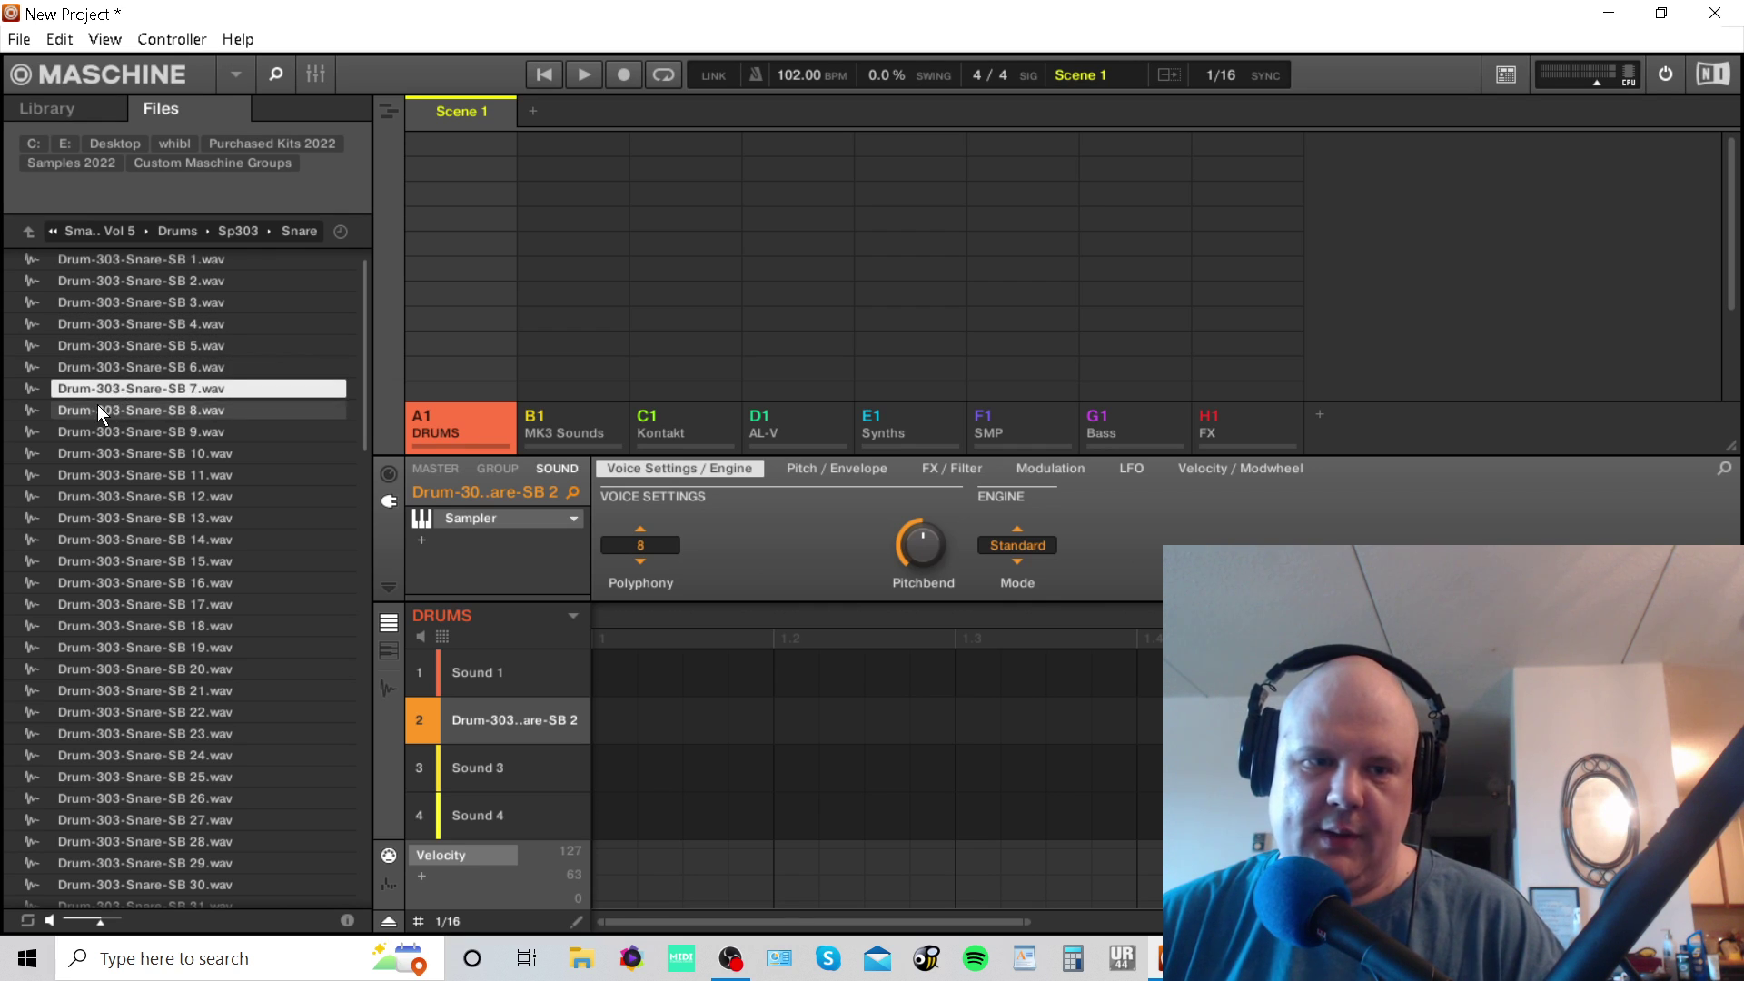
pyautogui.moveTo(100, 411); pyautogui.dragTo(500, 727)
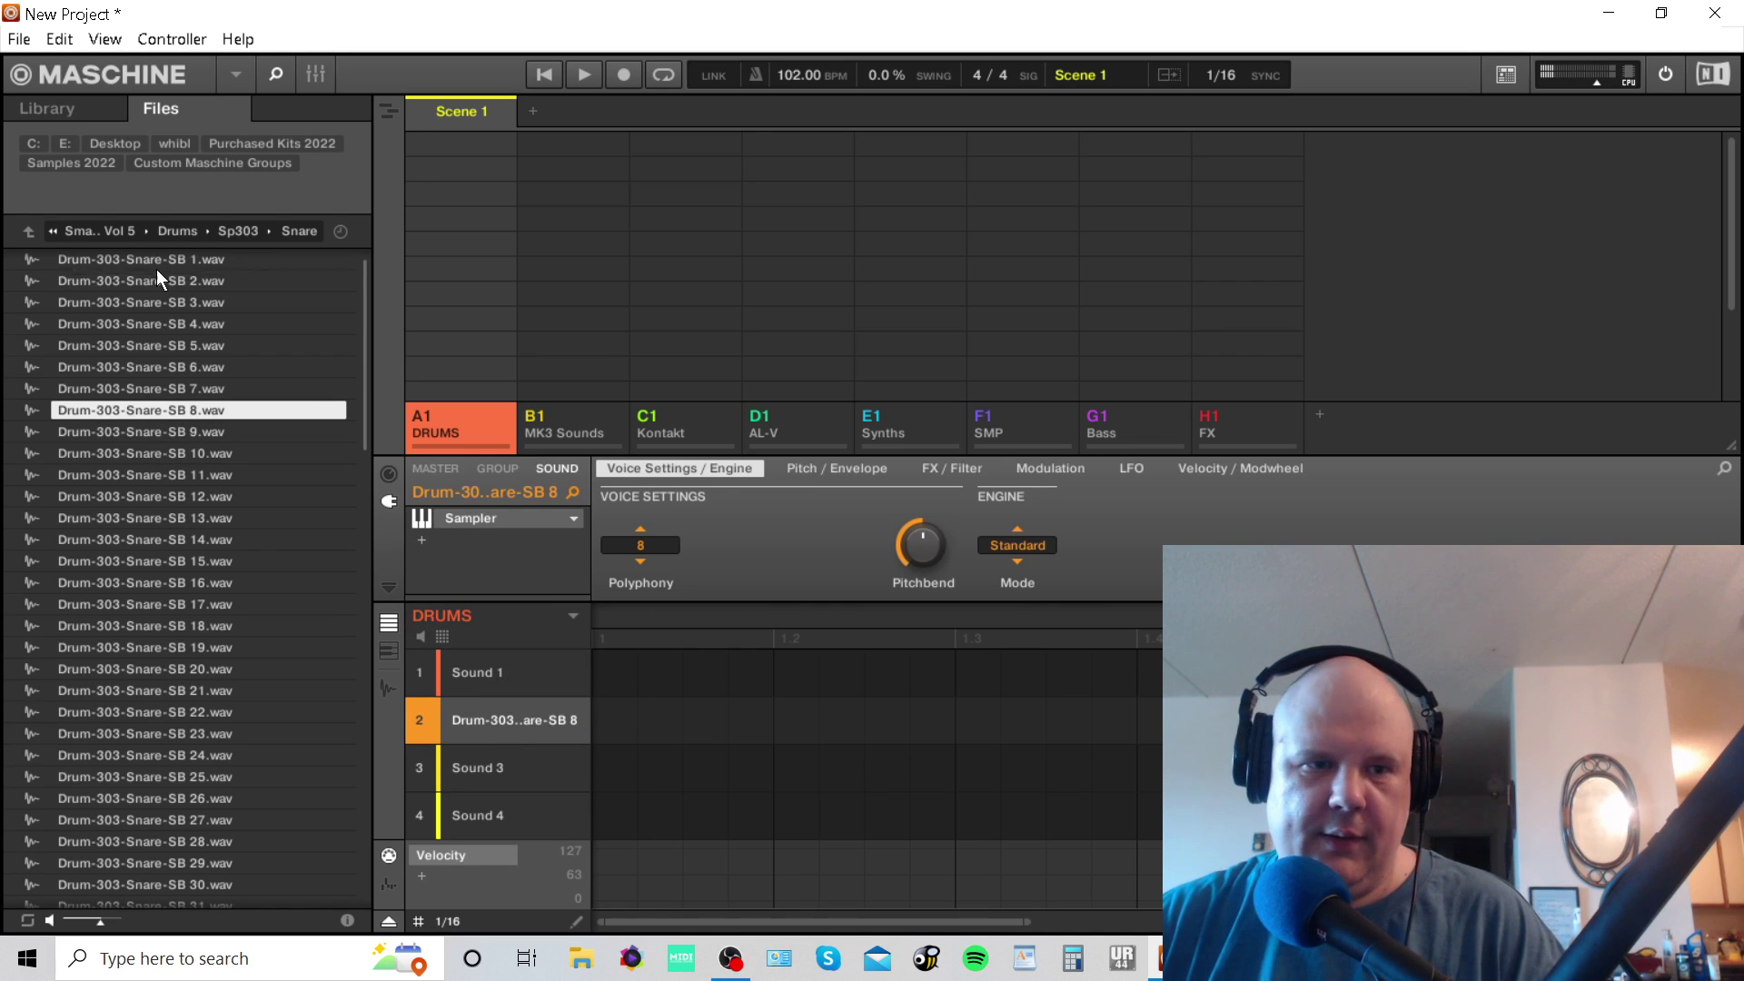
# Open the Sp303 Kick folder and load Drum-303-Kick-SB 3.wav into sound slot 1 of the DRUMS group.
pyautogui.click(24, 234)
pyautogui.doubleClick(71, 282)
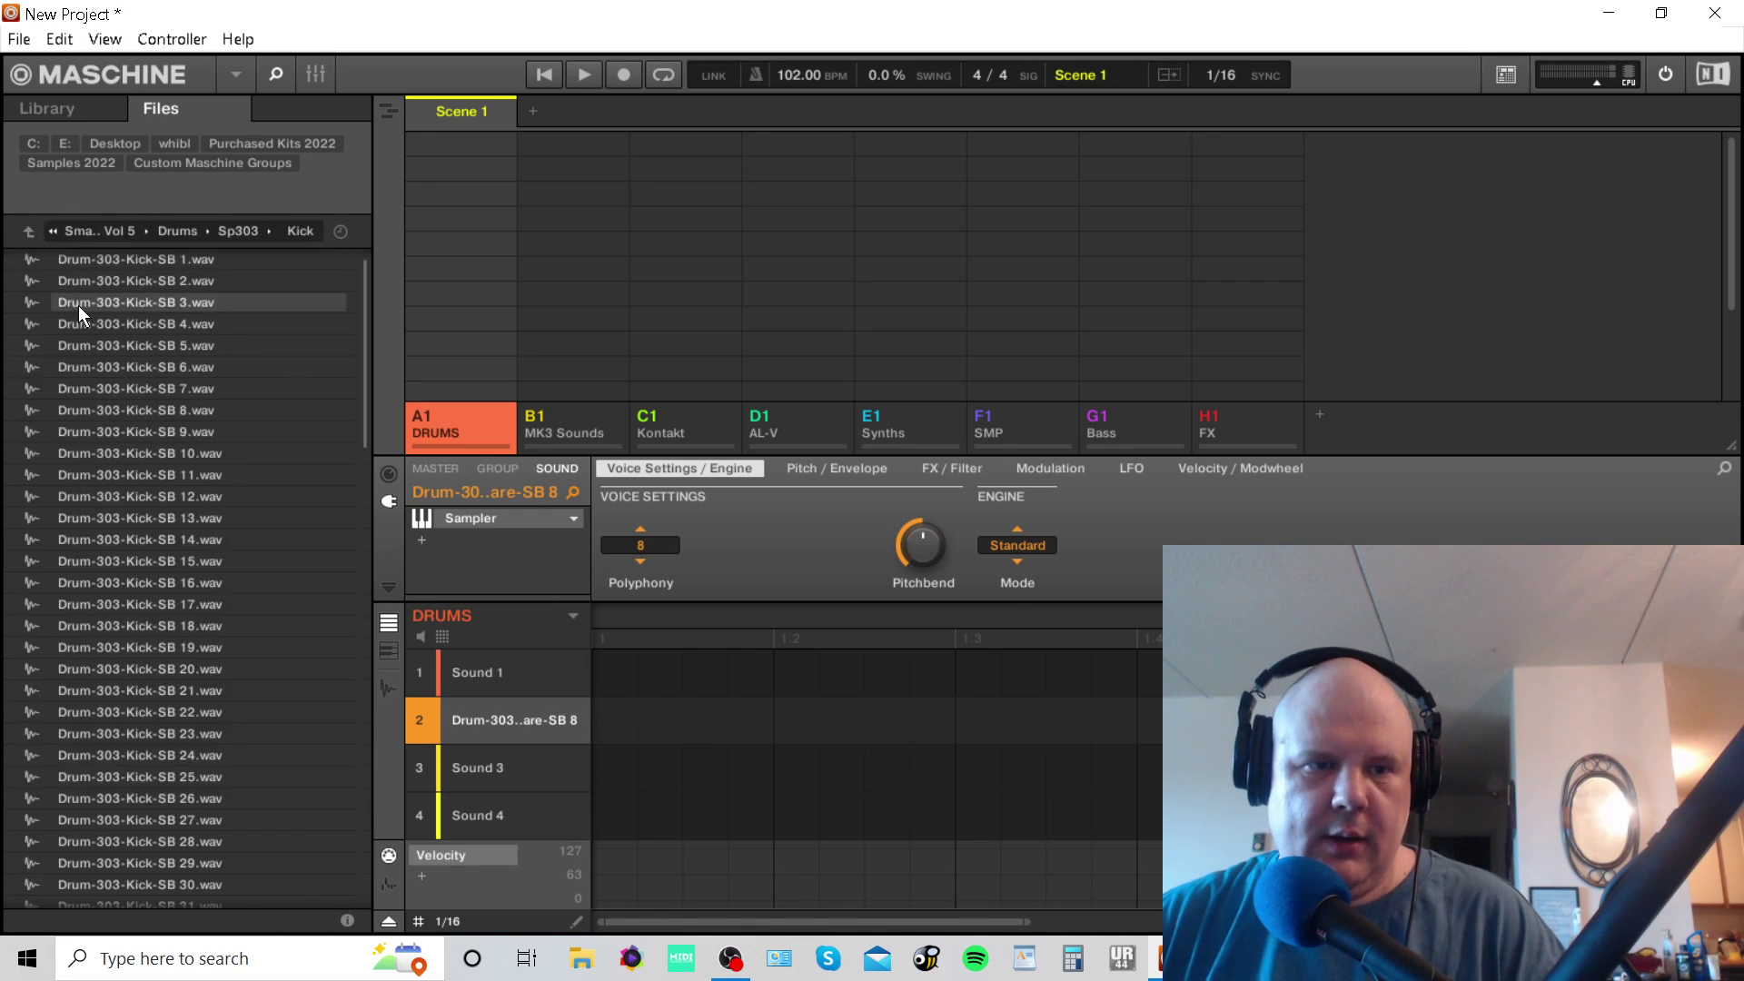
pyautogui.click(78, 303)
pyautogui.moveTo(90, 302); pyautogui.dragTo(458, 663)
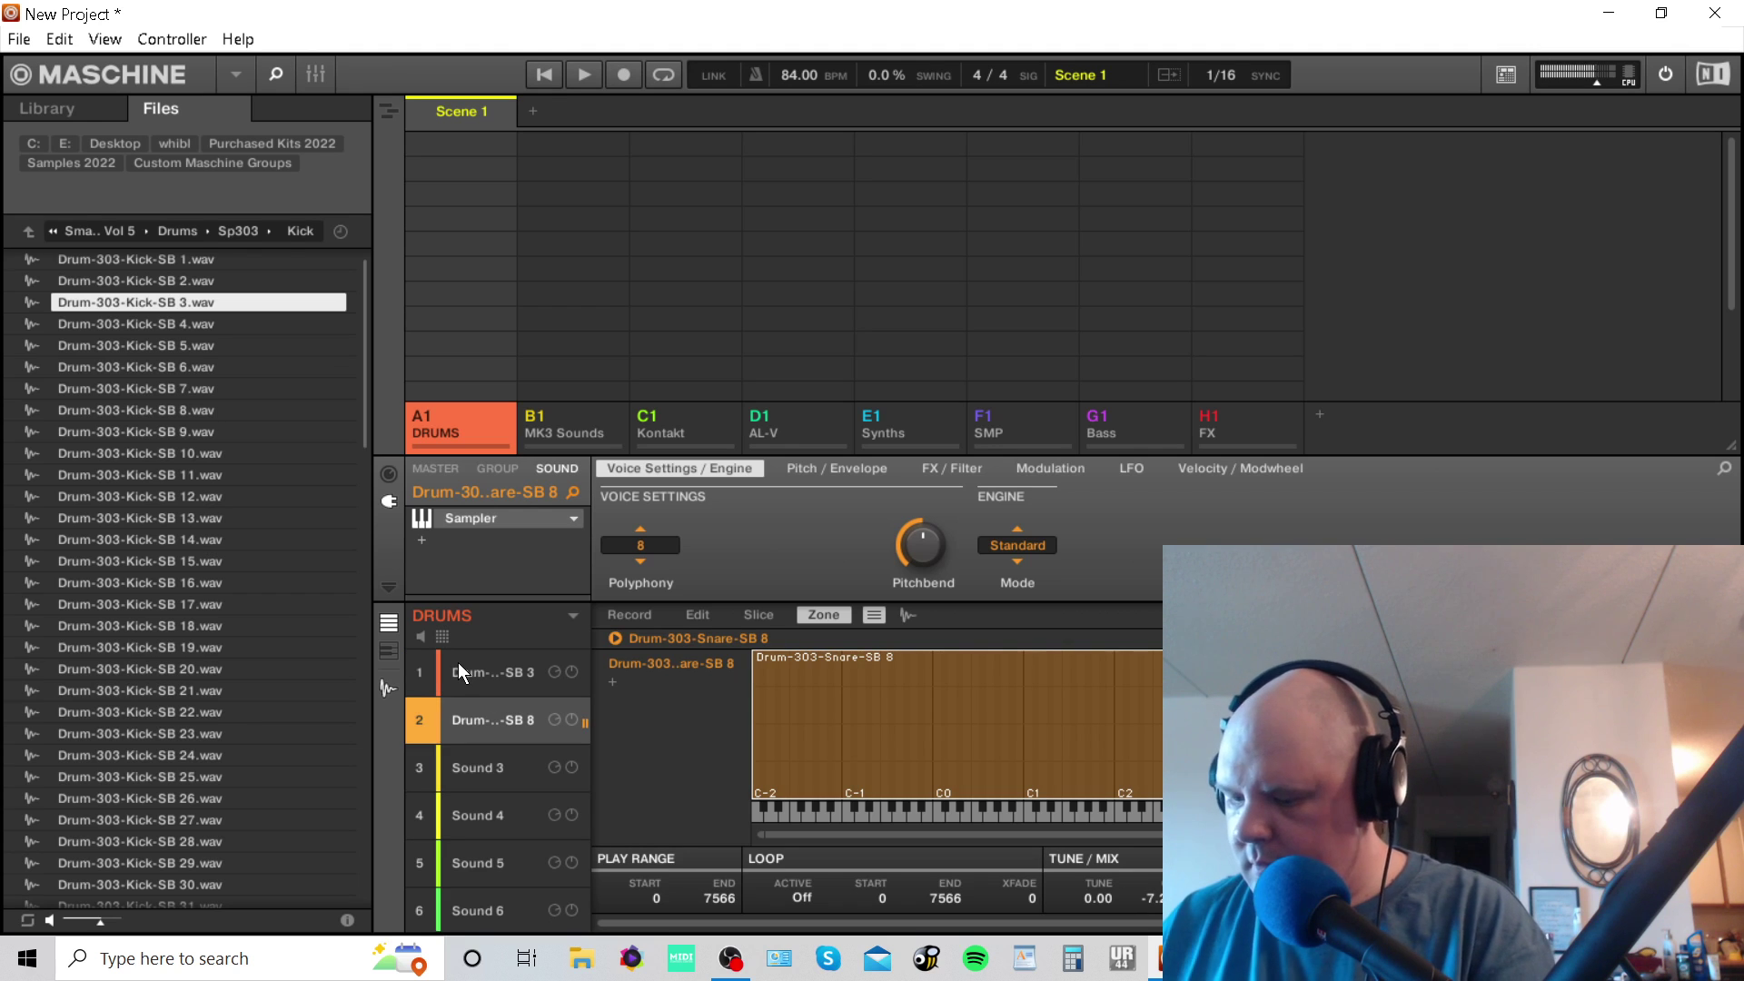
# Open the Sp303 Hat folder, audition hats SB 3 and SB 4, and load Drum-303-Hat-SB 4.wav into sound slot 3.
pyautogui.click(27, 234)
pyautogui.doubleClick(70, 259)
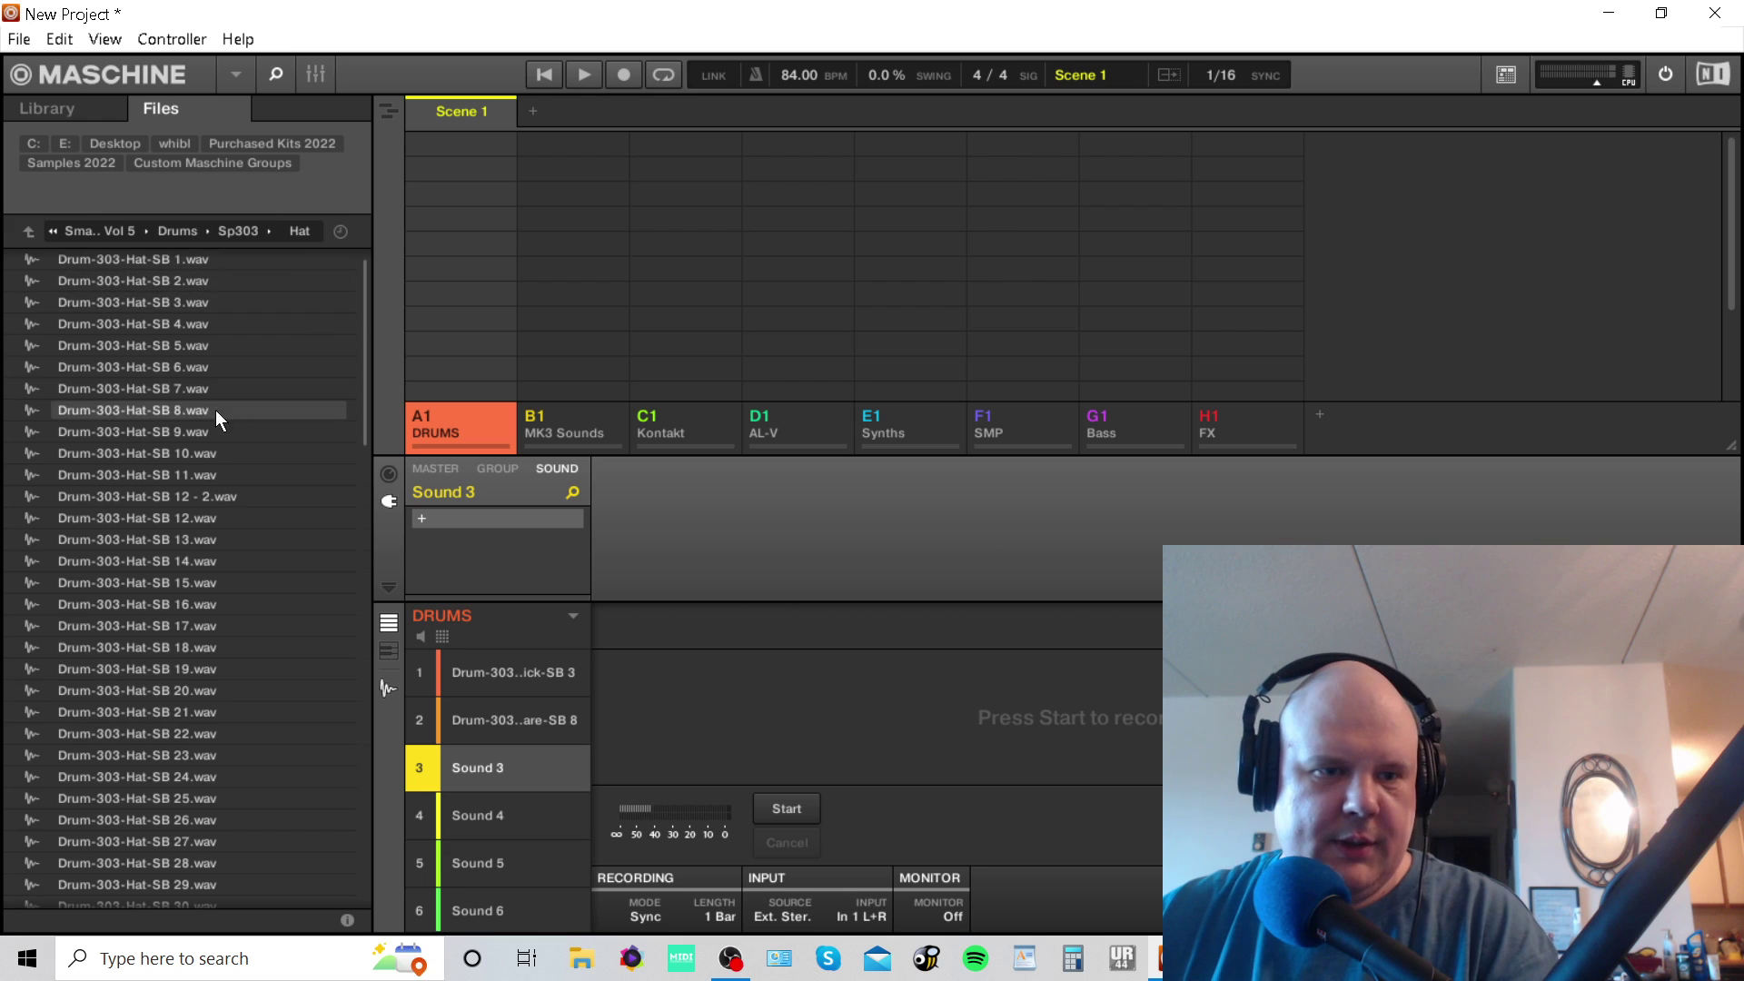
pyautogui.click(138, 305)
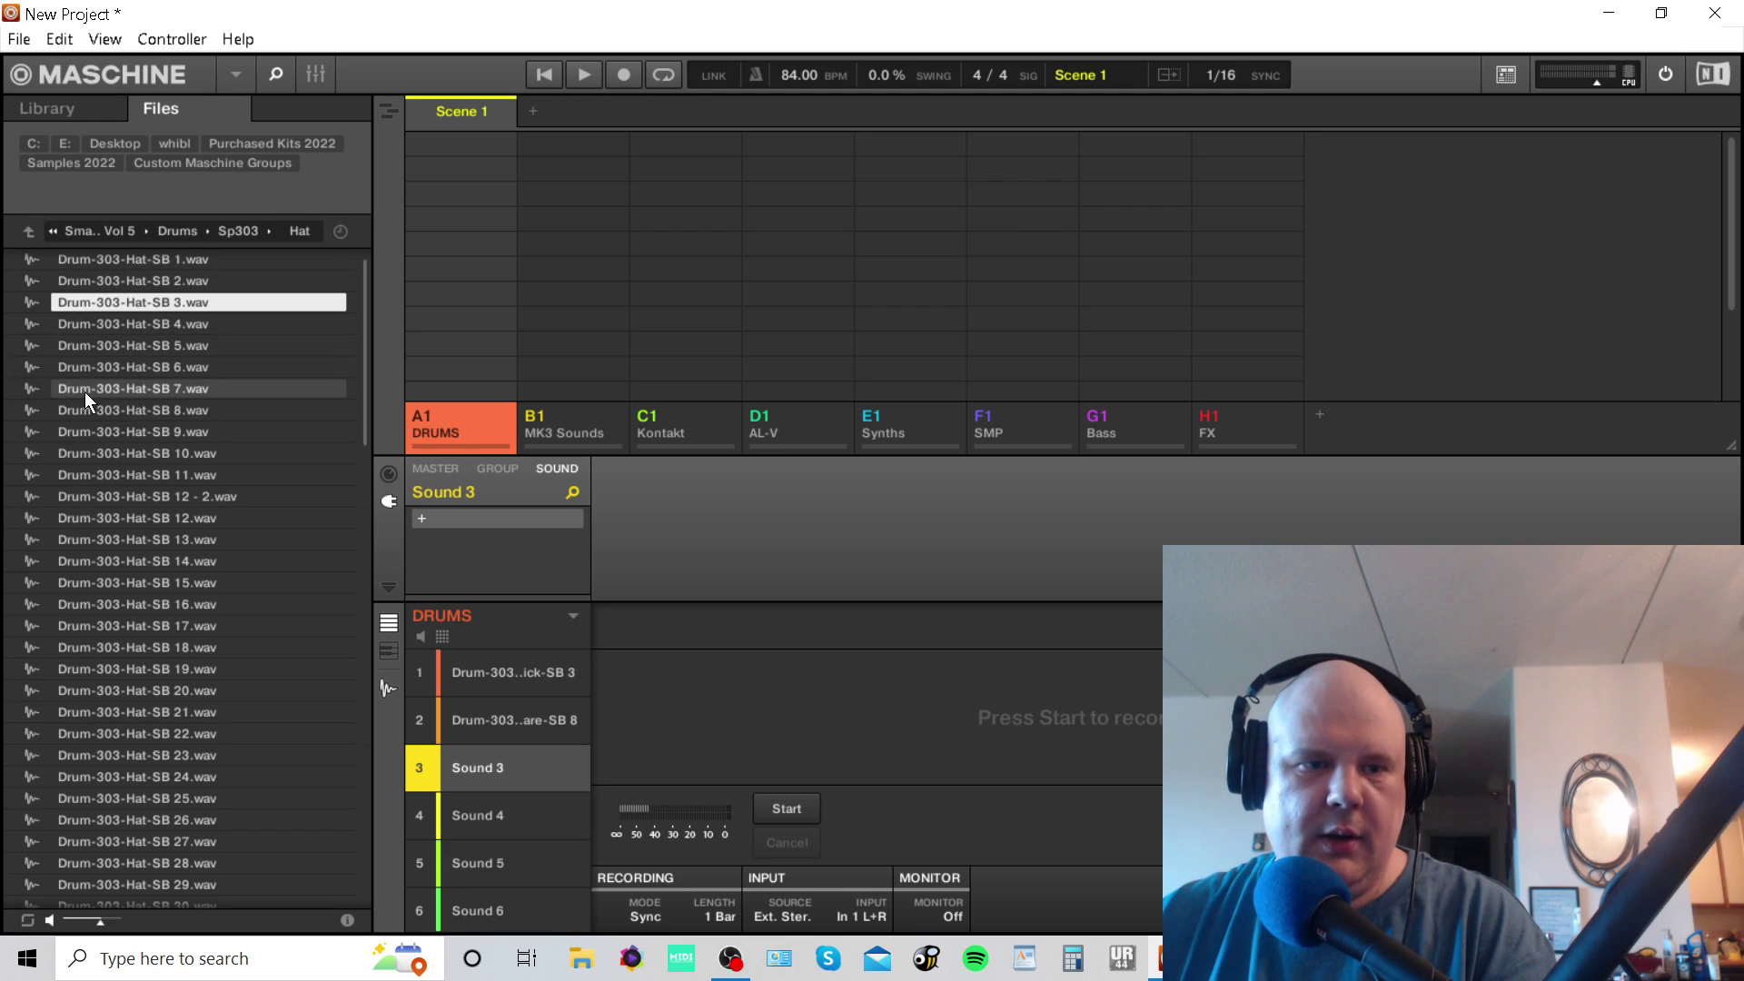
pyautogui.click(120, 323)
pyautogui.moveTo(106, 324); pyautogui.dragTo(511, 755)
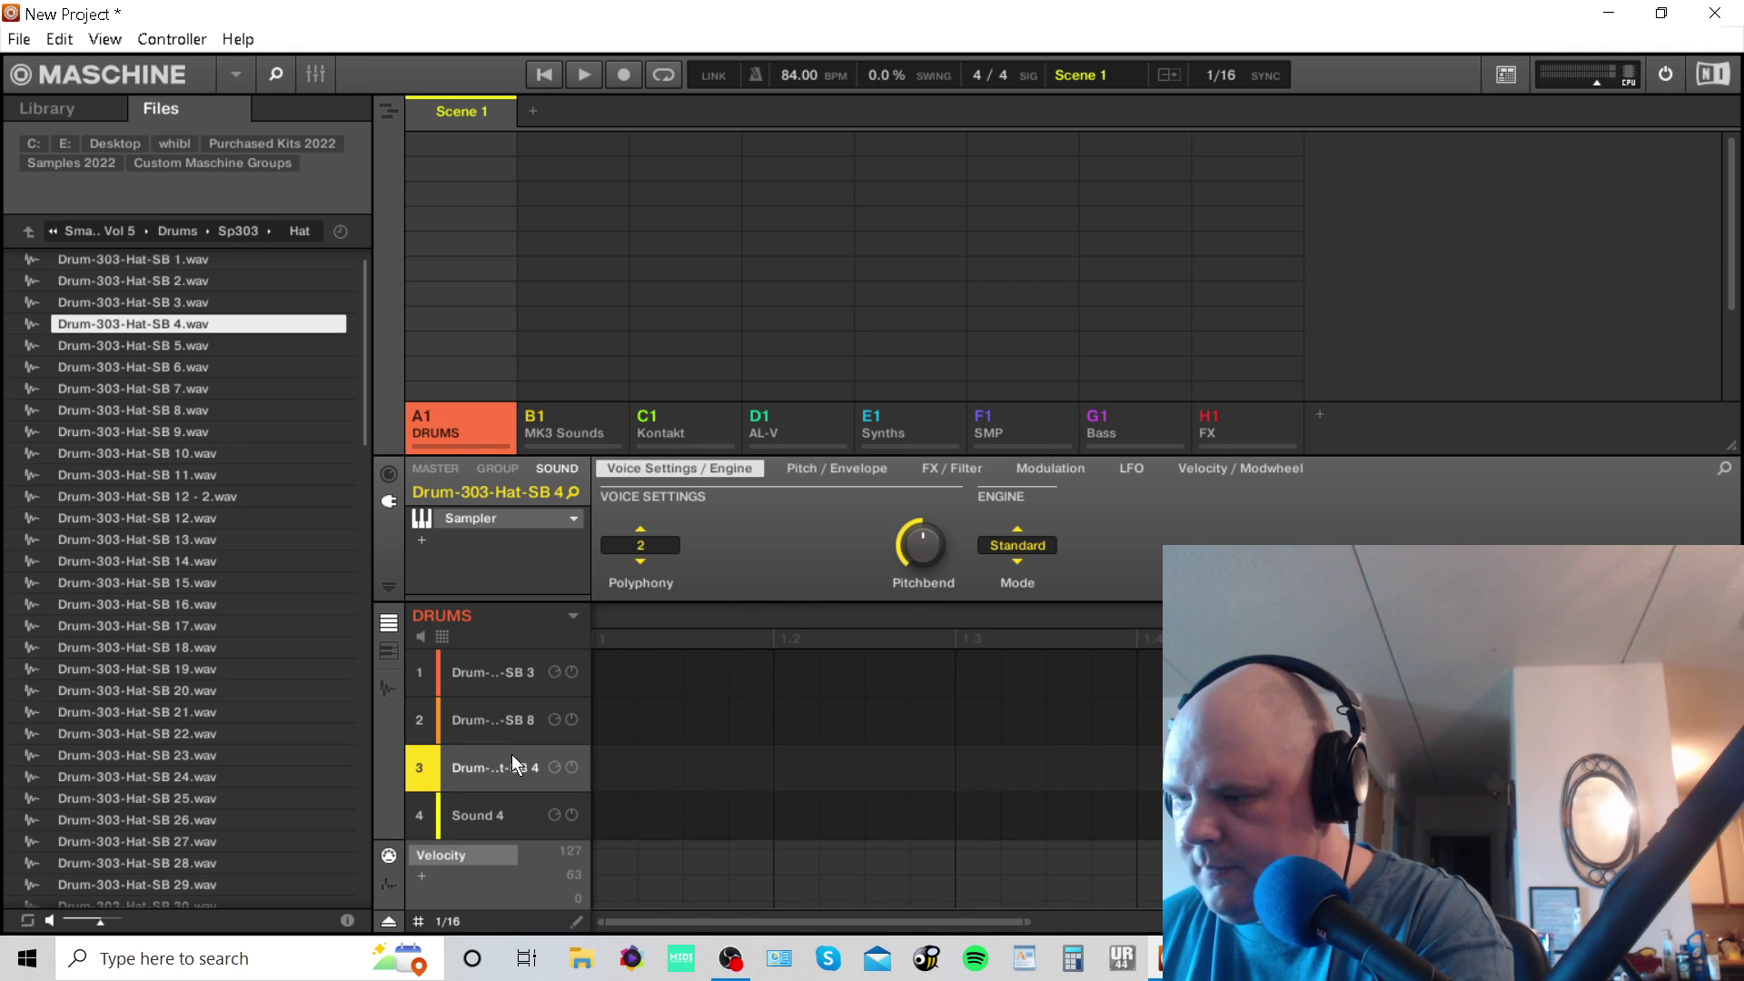
# Record a two-bar kick and snare pattern in the DRUMS group and play it back.
pyautogui.press('Right')
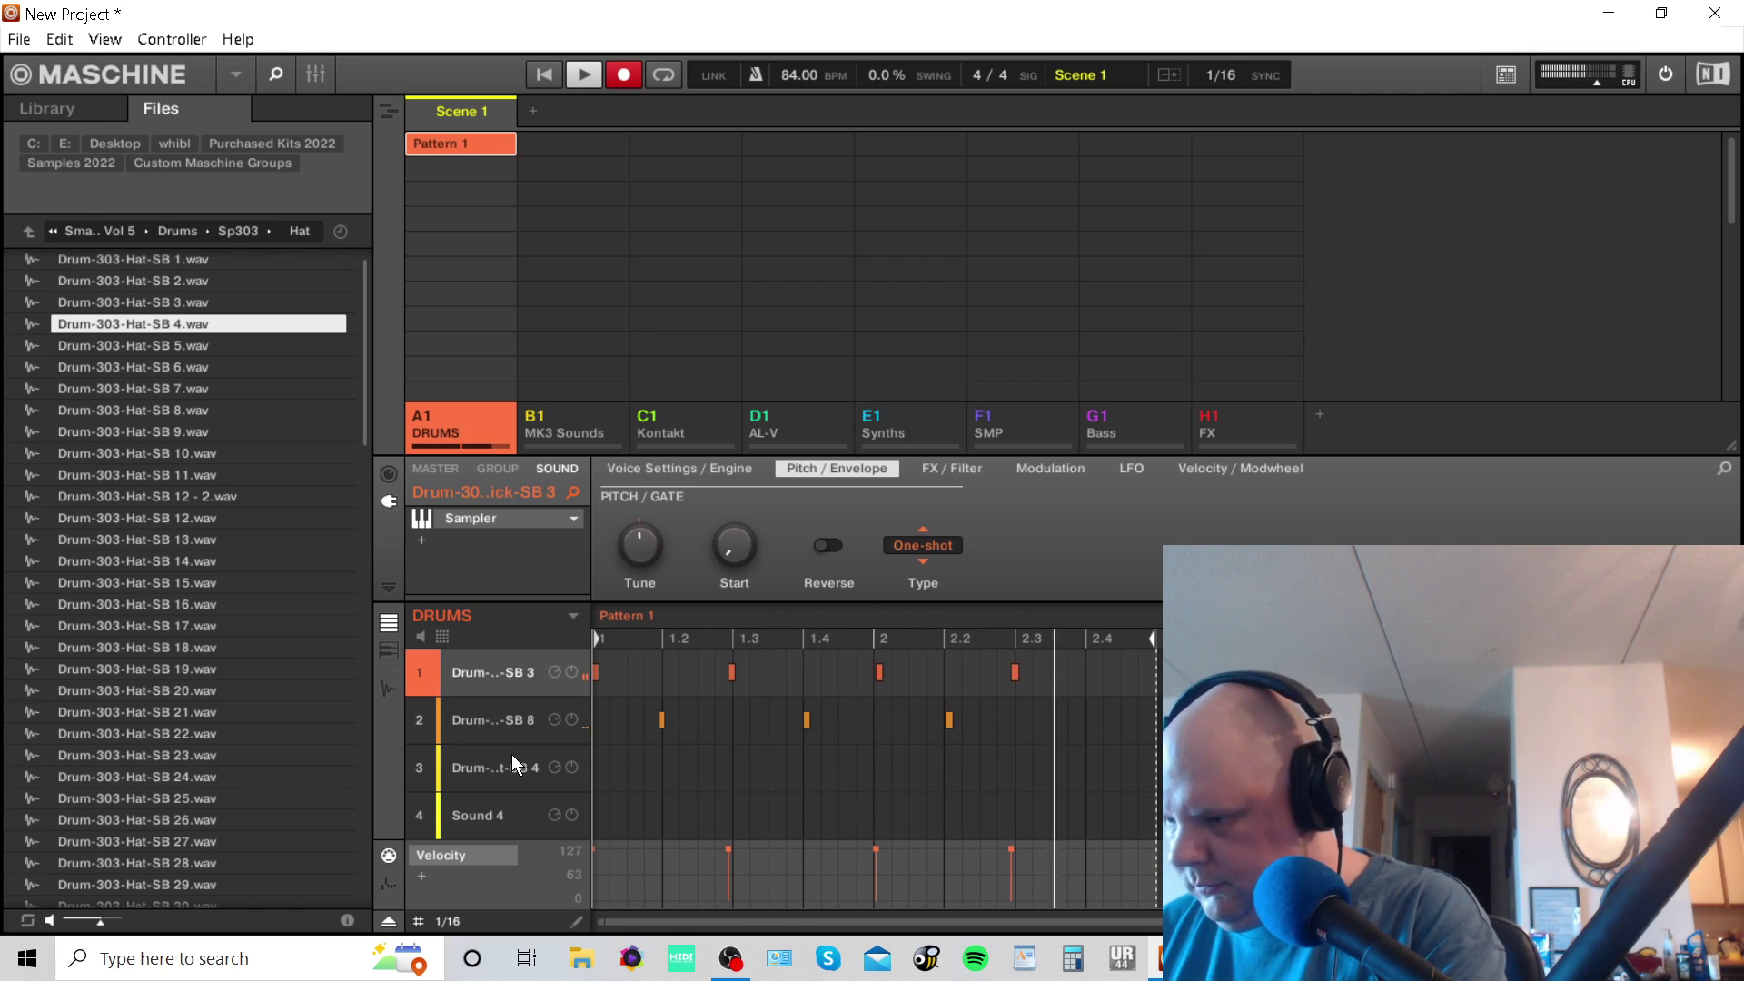
pyautogui.press('space')
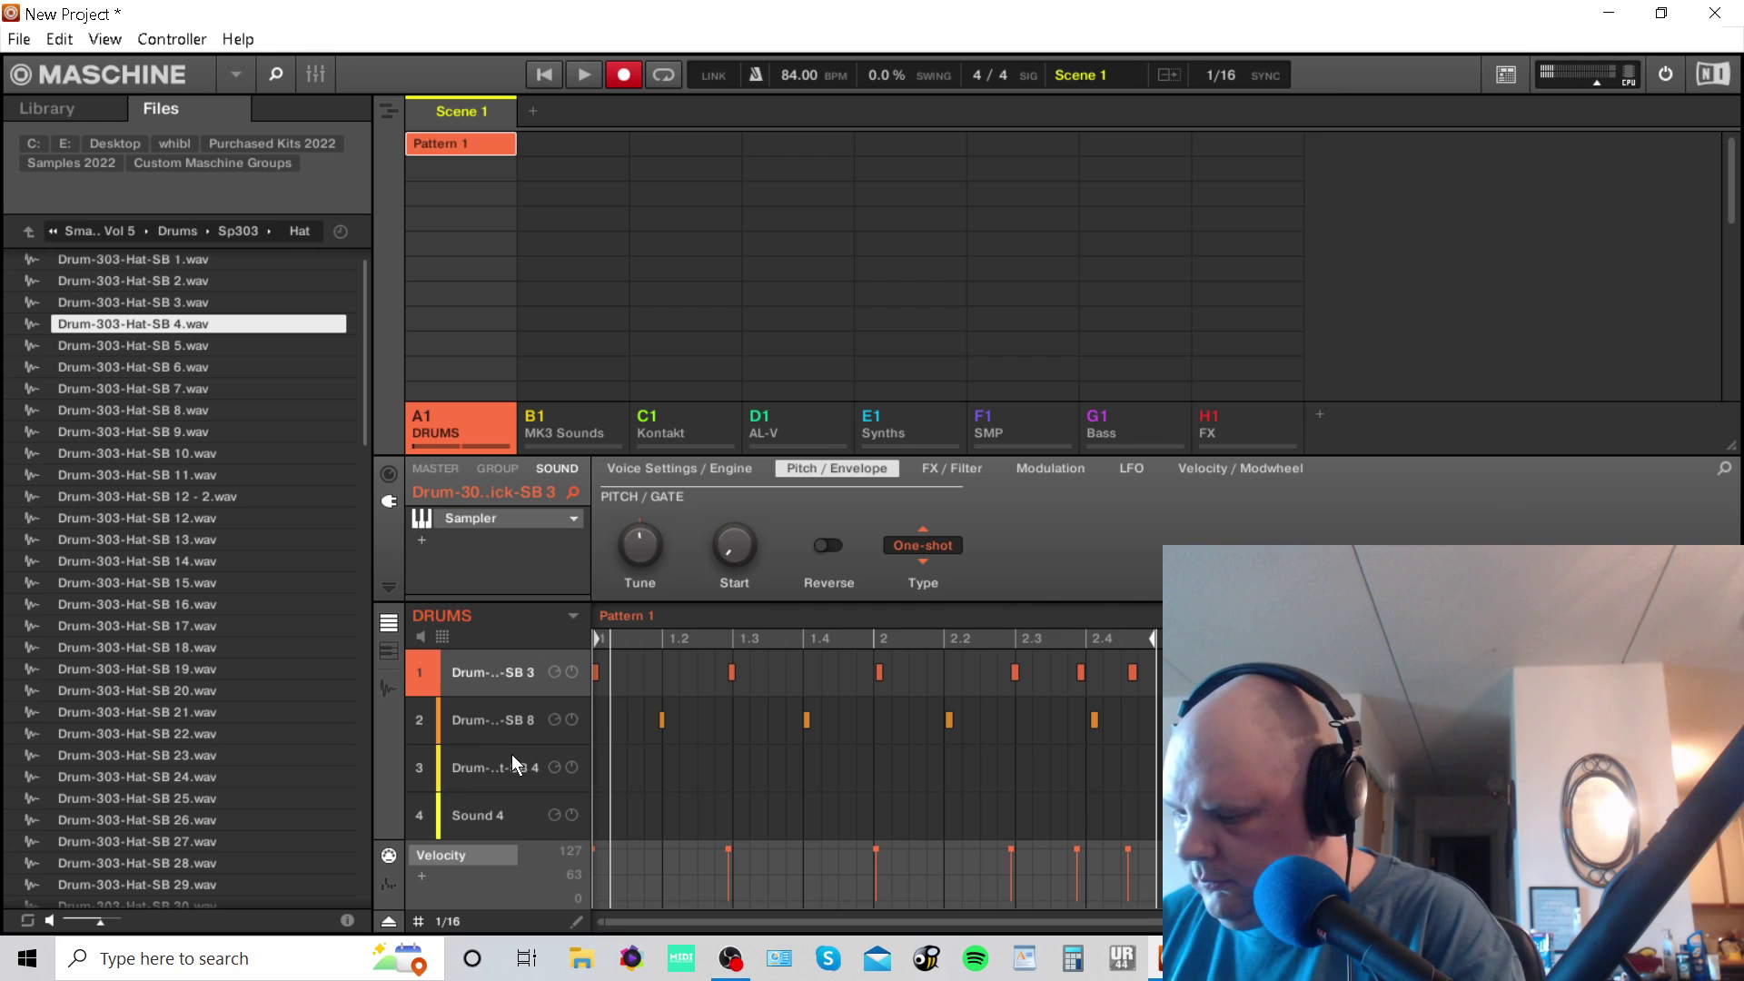
pyautogui.press('space')
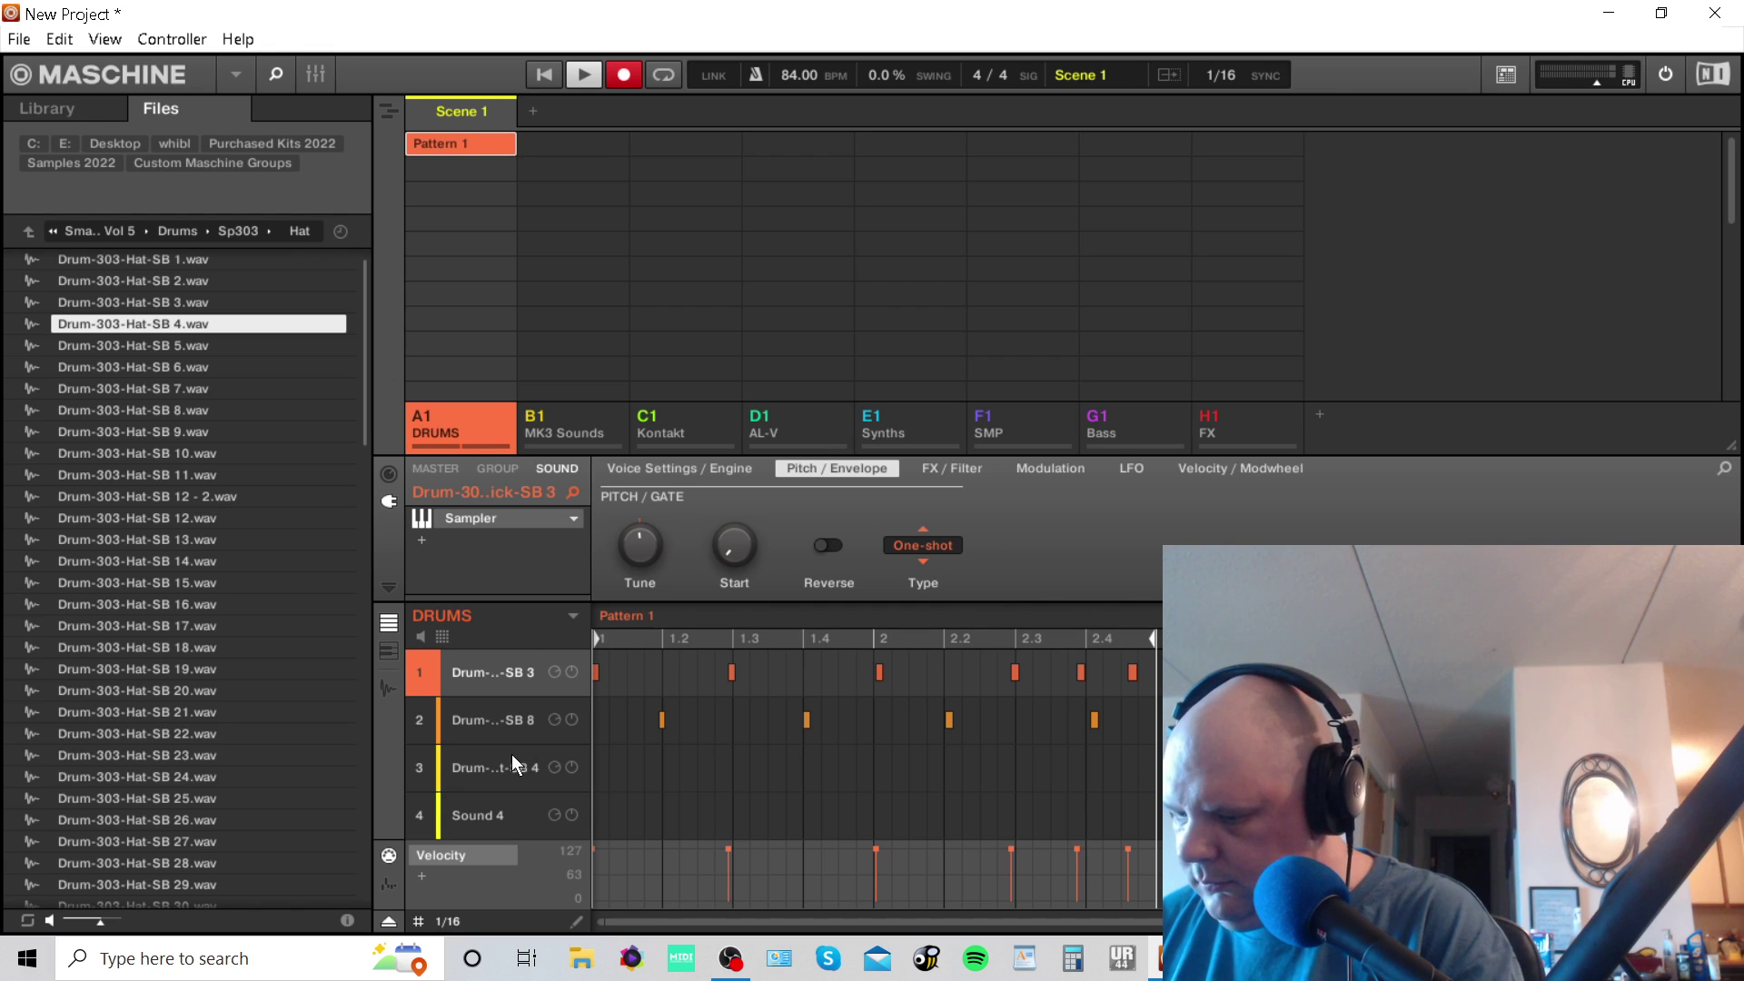
pyautogui.press('space')
# Record steady eighth-note hats with sound 3 over the kick and snare pattern, with recording and playback stopped at the end.
pyautogui.click(513, 755)
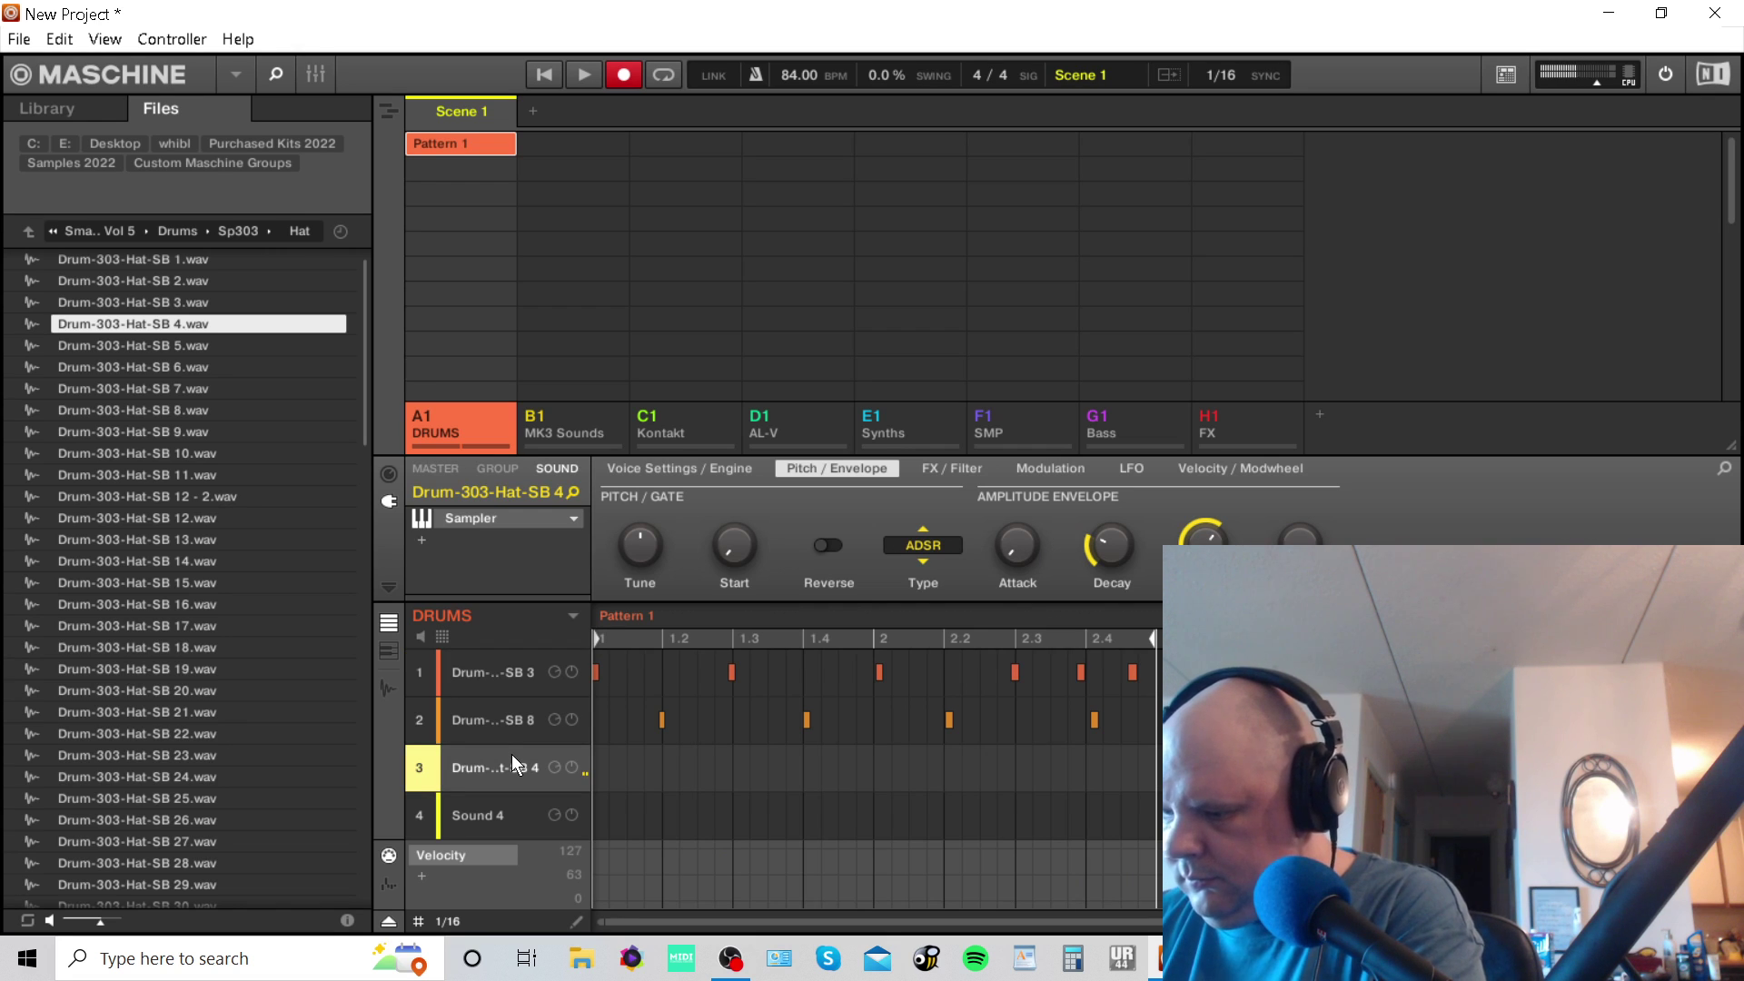
pyautogui.press('space')
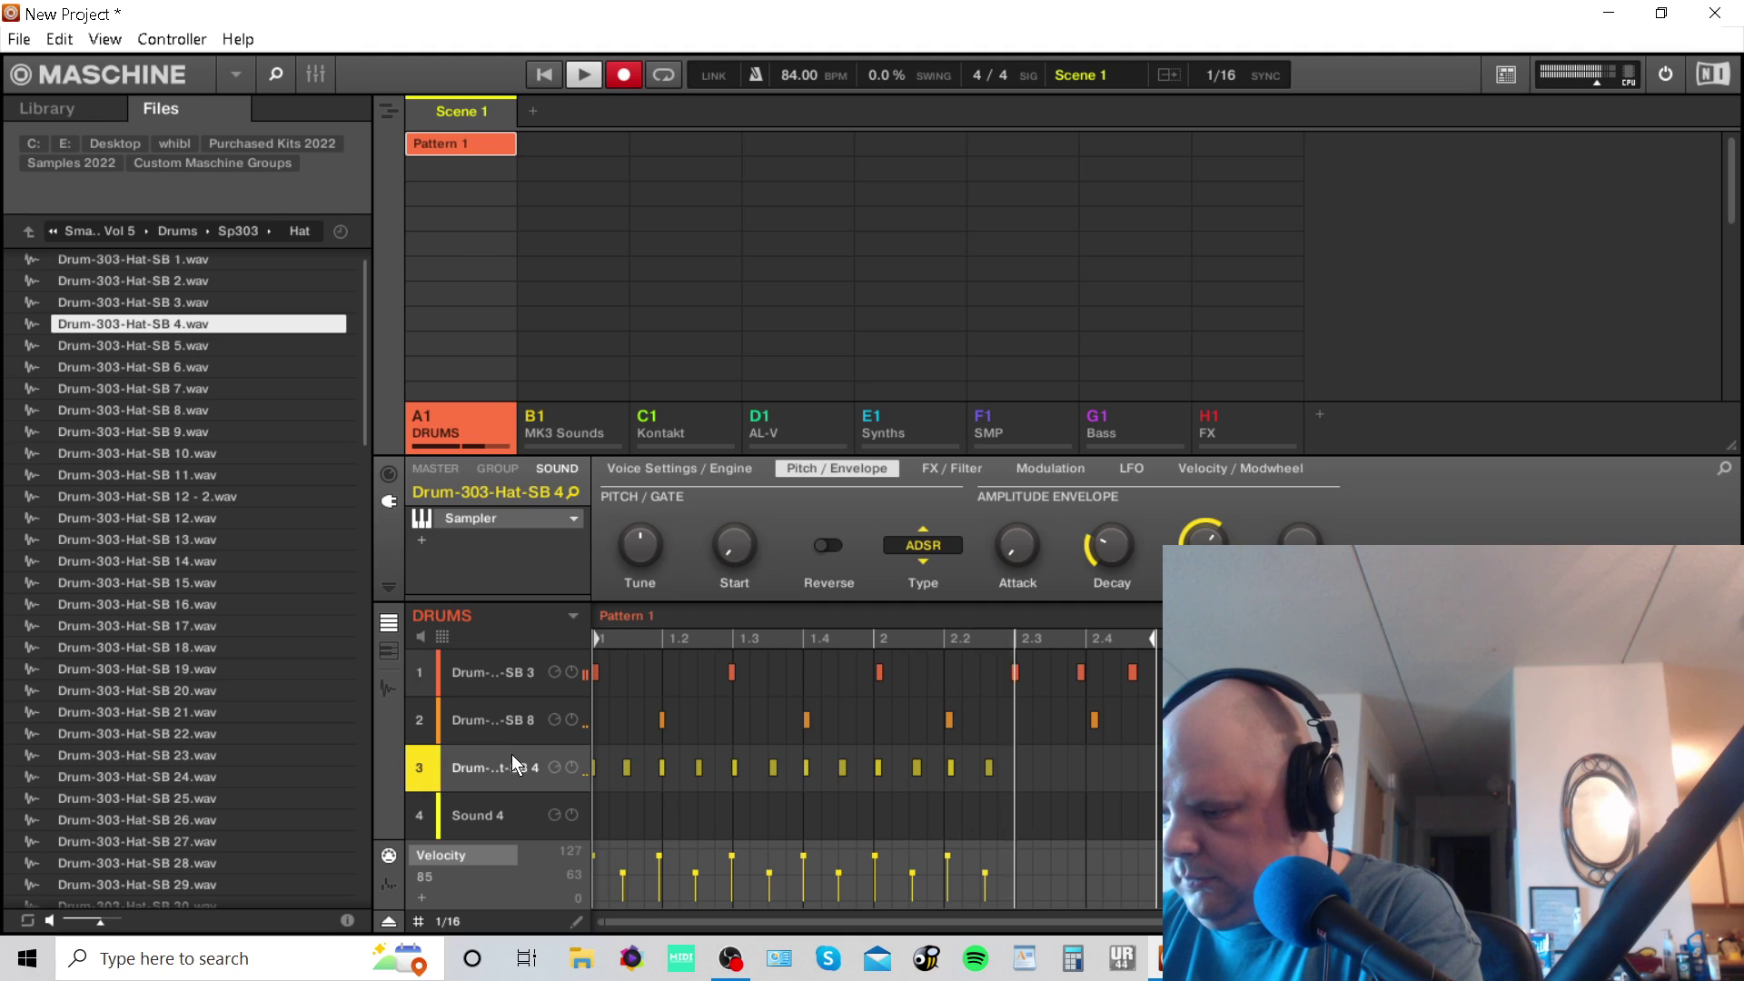
pyautogui.hotkey('ctrl', 'space')
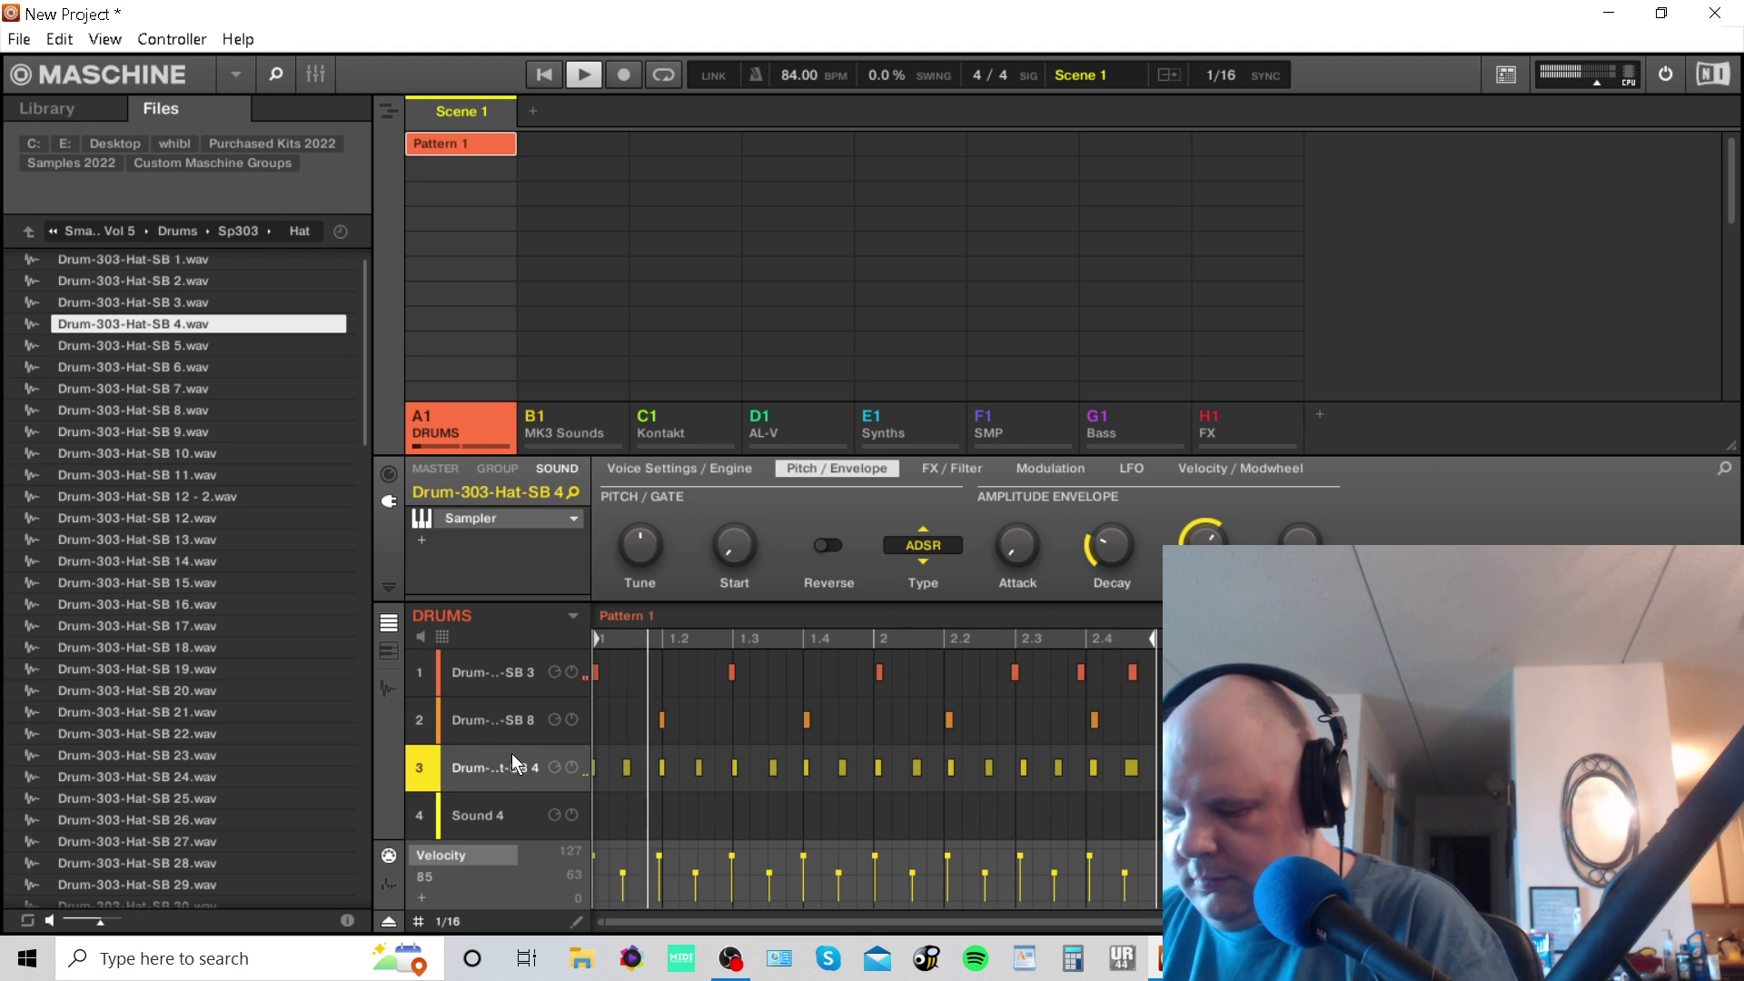
pyautogui.press('space')
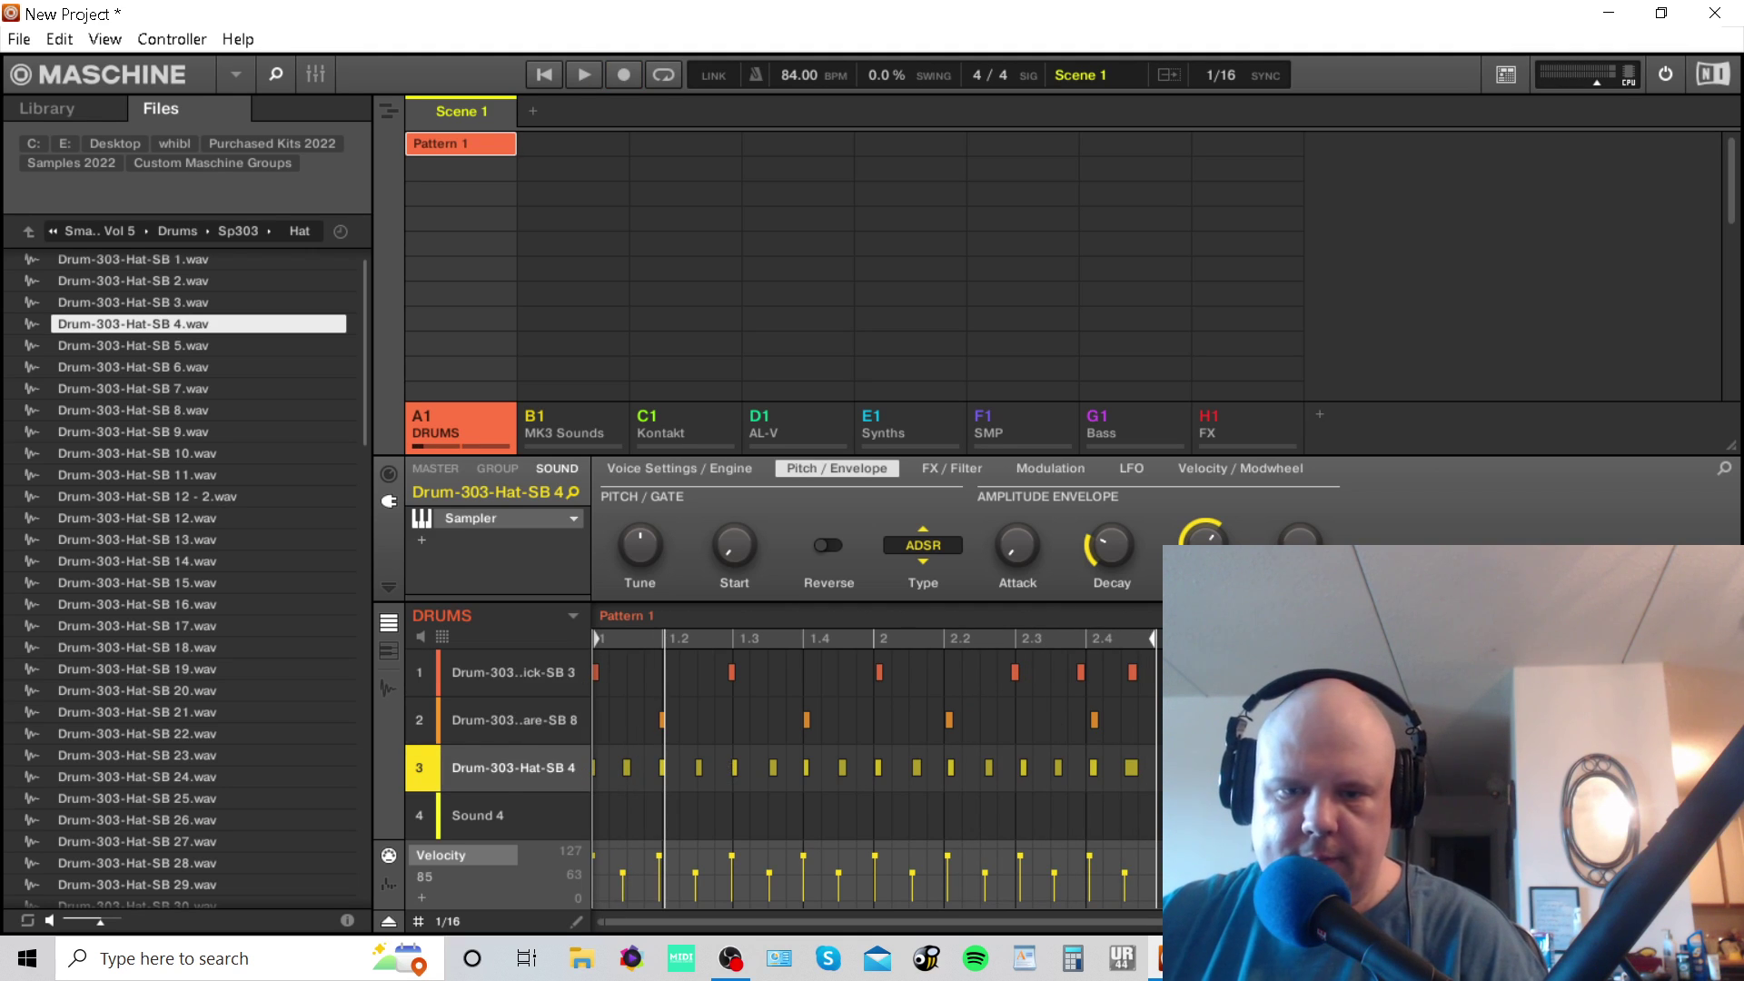
# Quantize the kick, snare and hat notes in the second half of Pattern 1 and play the pattern.
pyautogui.moveTo(1208, 826); pyautogui.dragTo(834, 546)
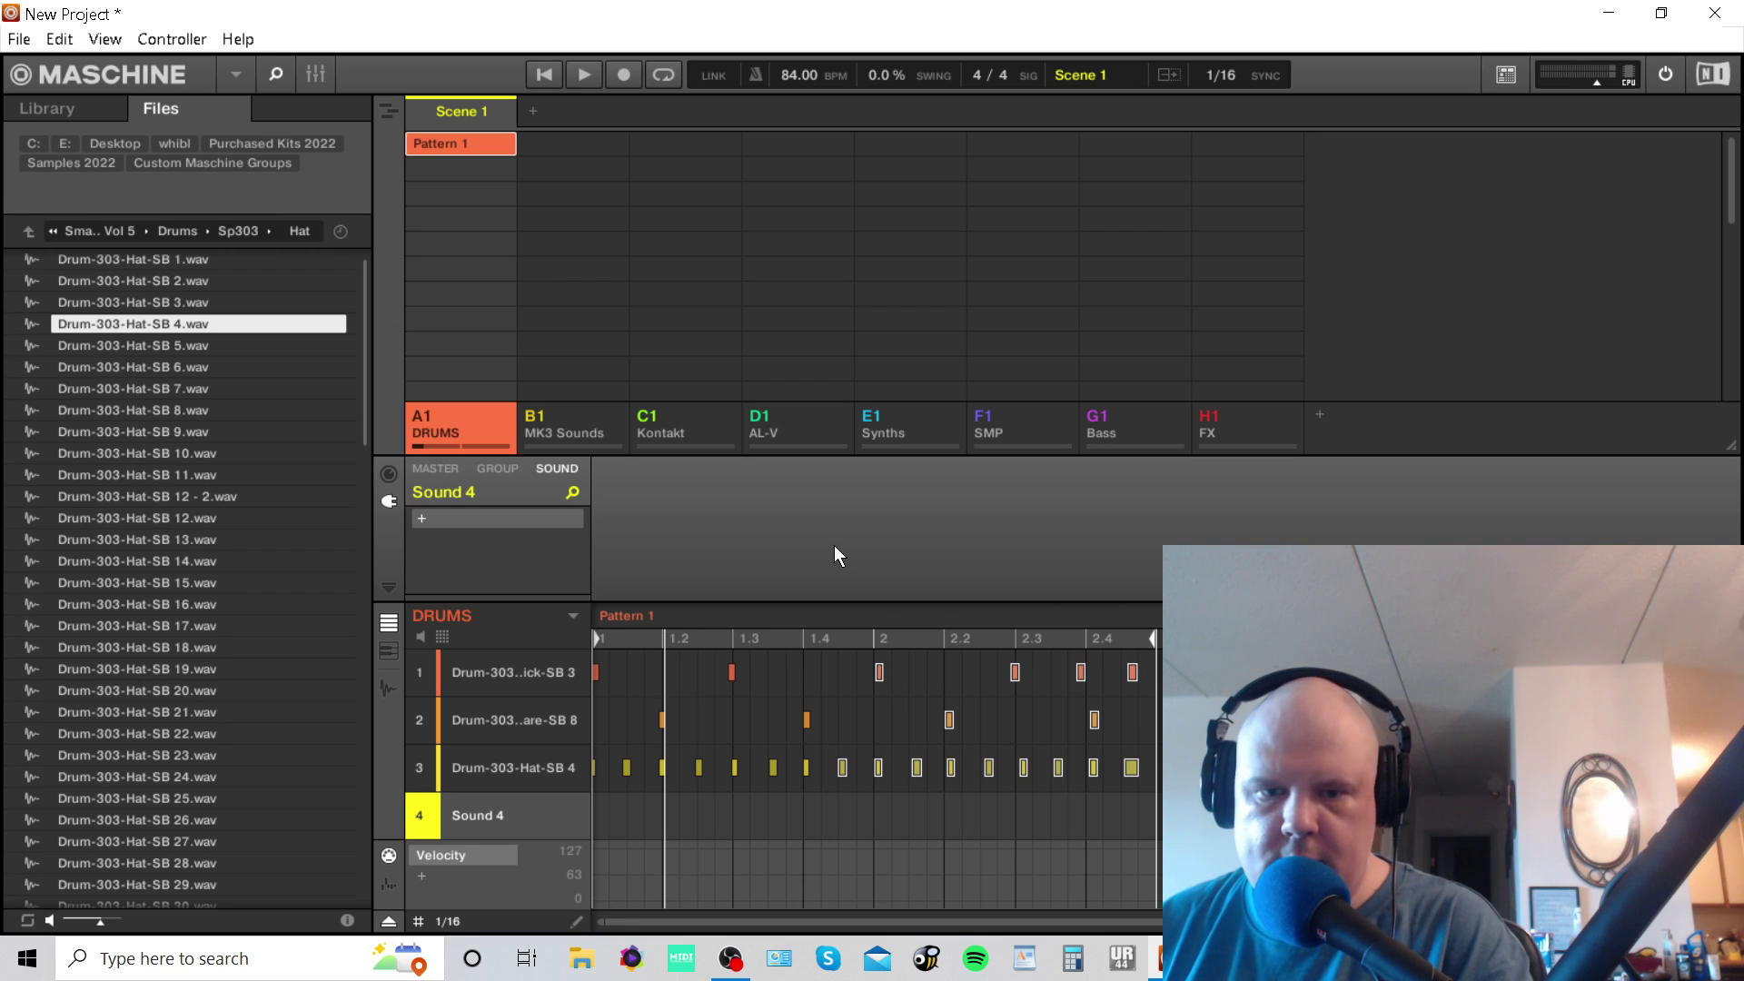
pyautogui.press('q')
pyautogui.press('space')
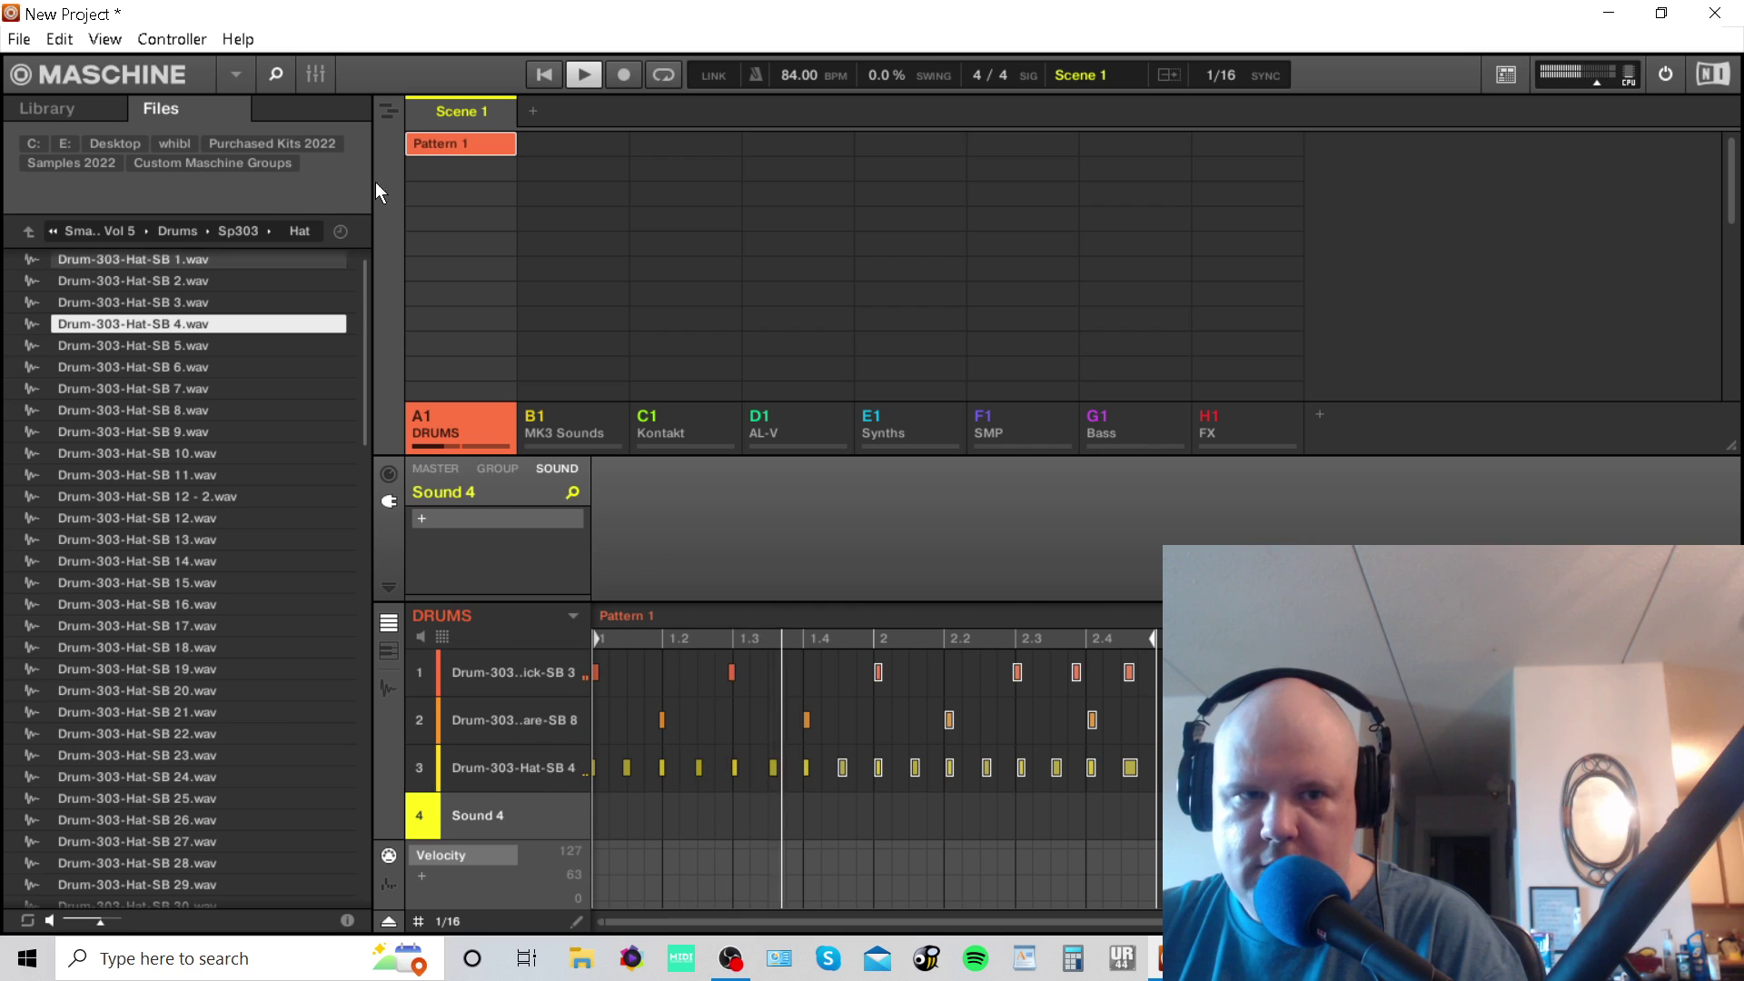
# Lower the kick, snare and hat levels in the mixer while the pattern plays, then stop playback.
pyautogui.click(317, 74)
pyautogui.moveTo(474, 250); pyautogui.dragTo(638, 265)
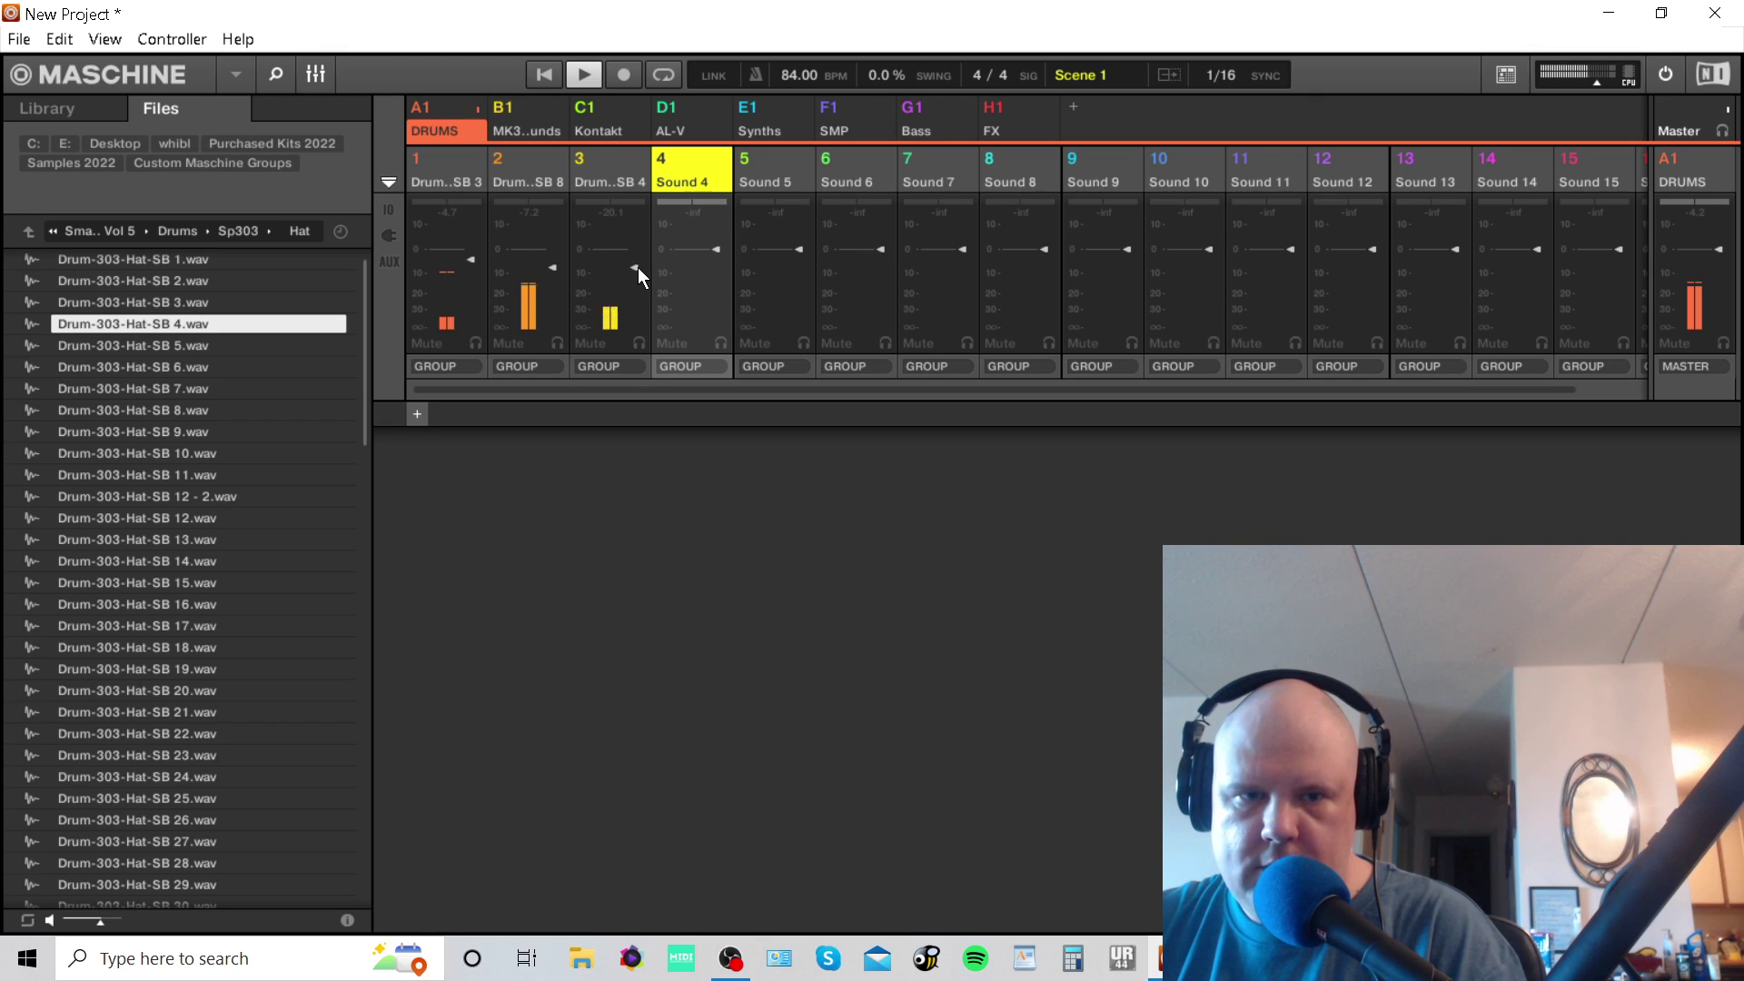
pyautogui.press('space')
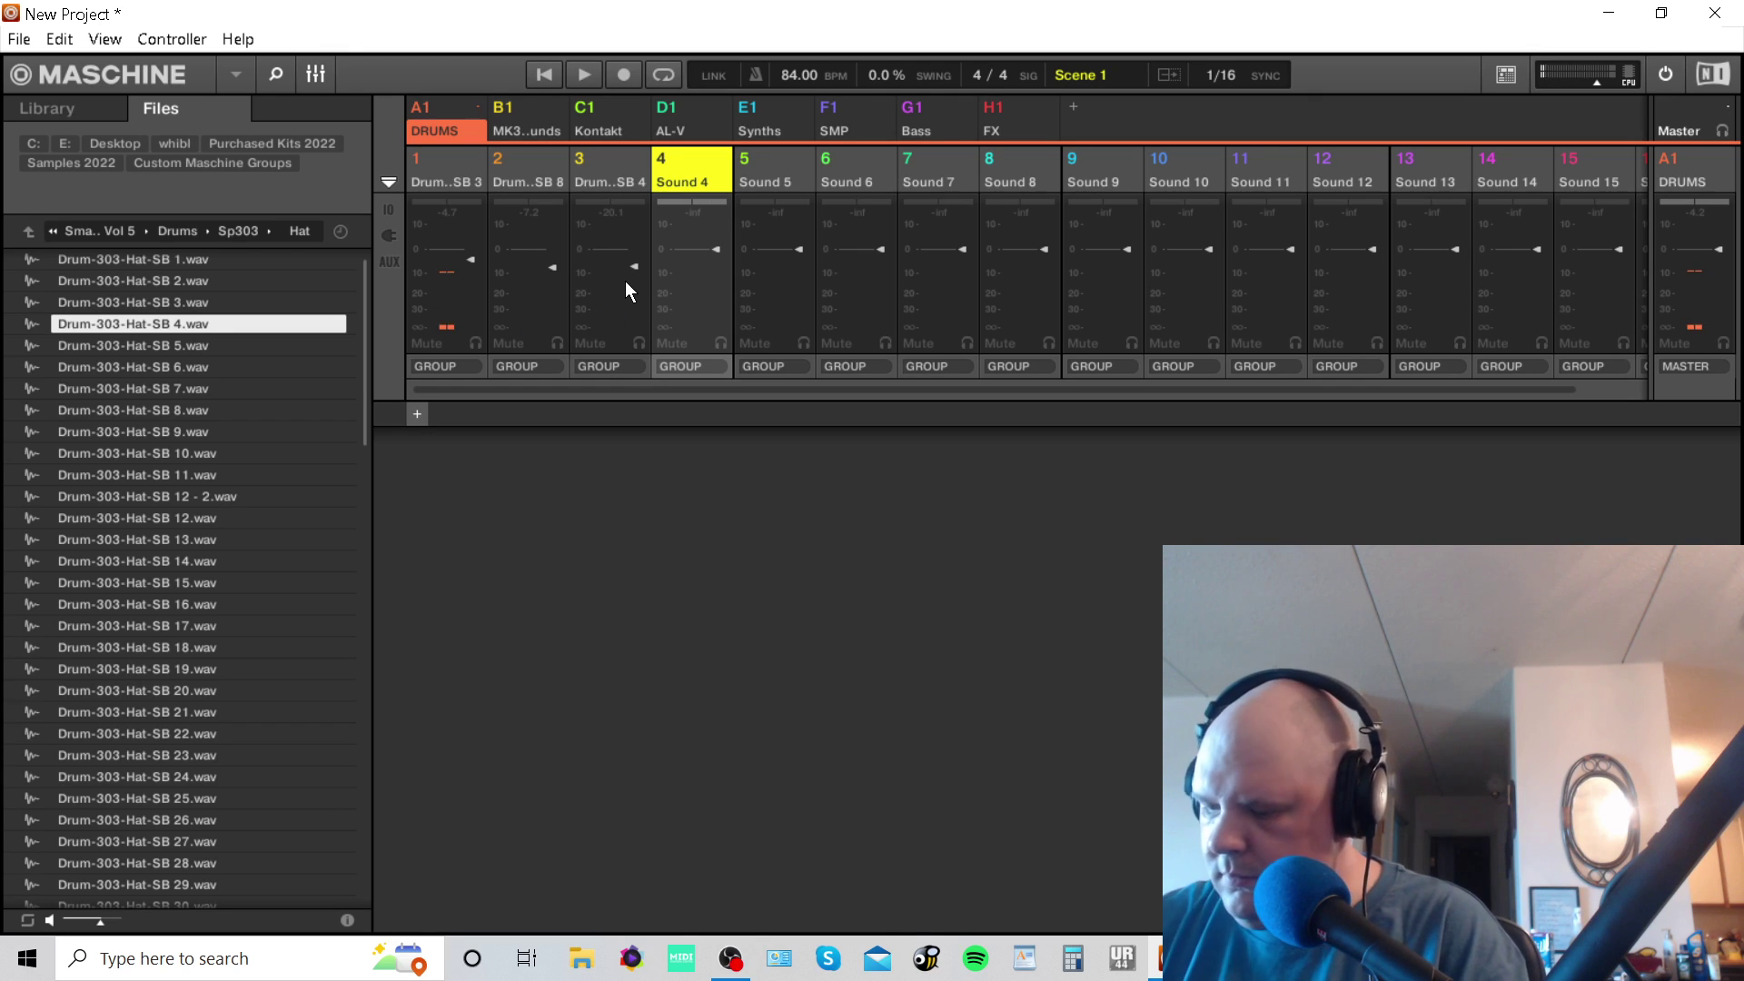
# Select the hat sound in the mixer and listen to the drum pattern with the adjusted levels.
pyautogui.click(625, 284)
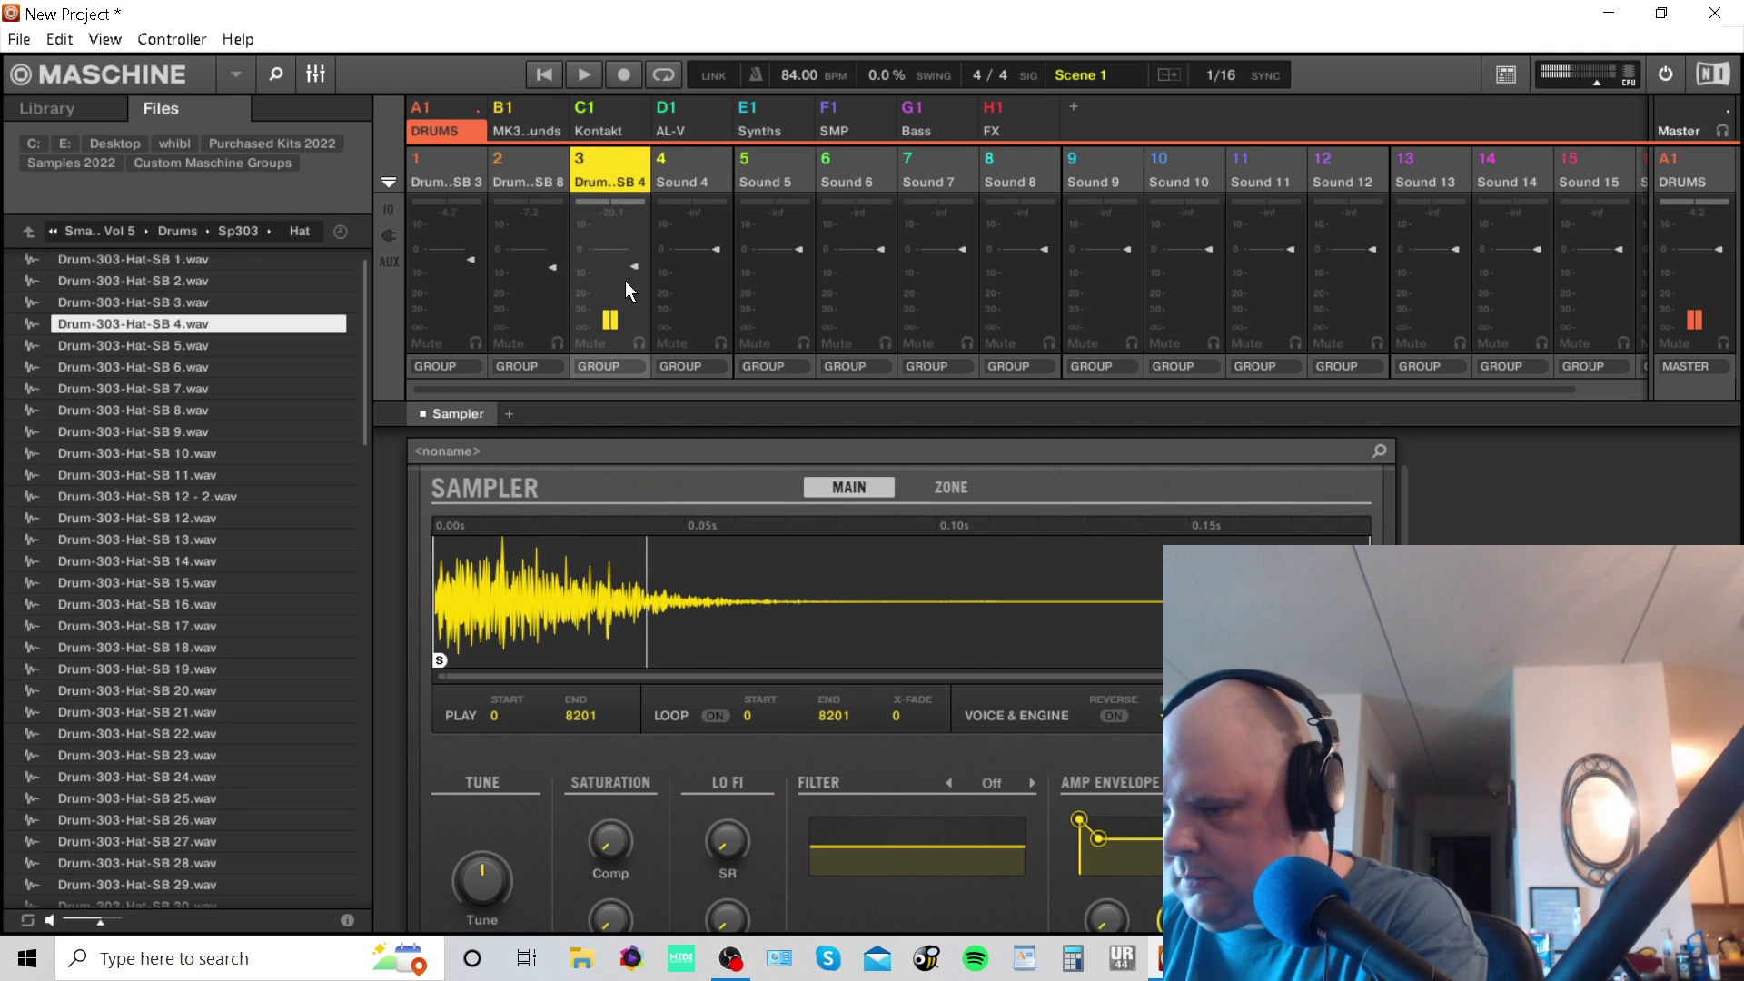
pyautogui.press('space')
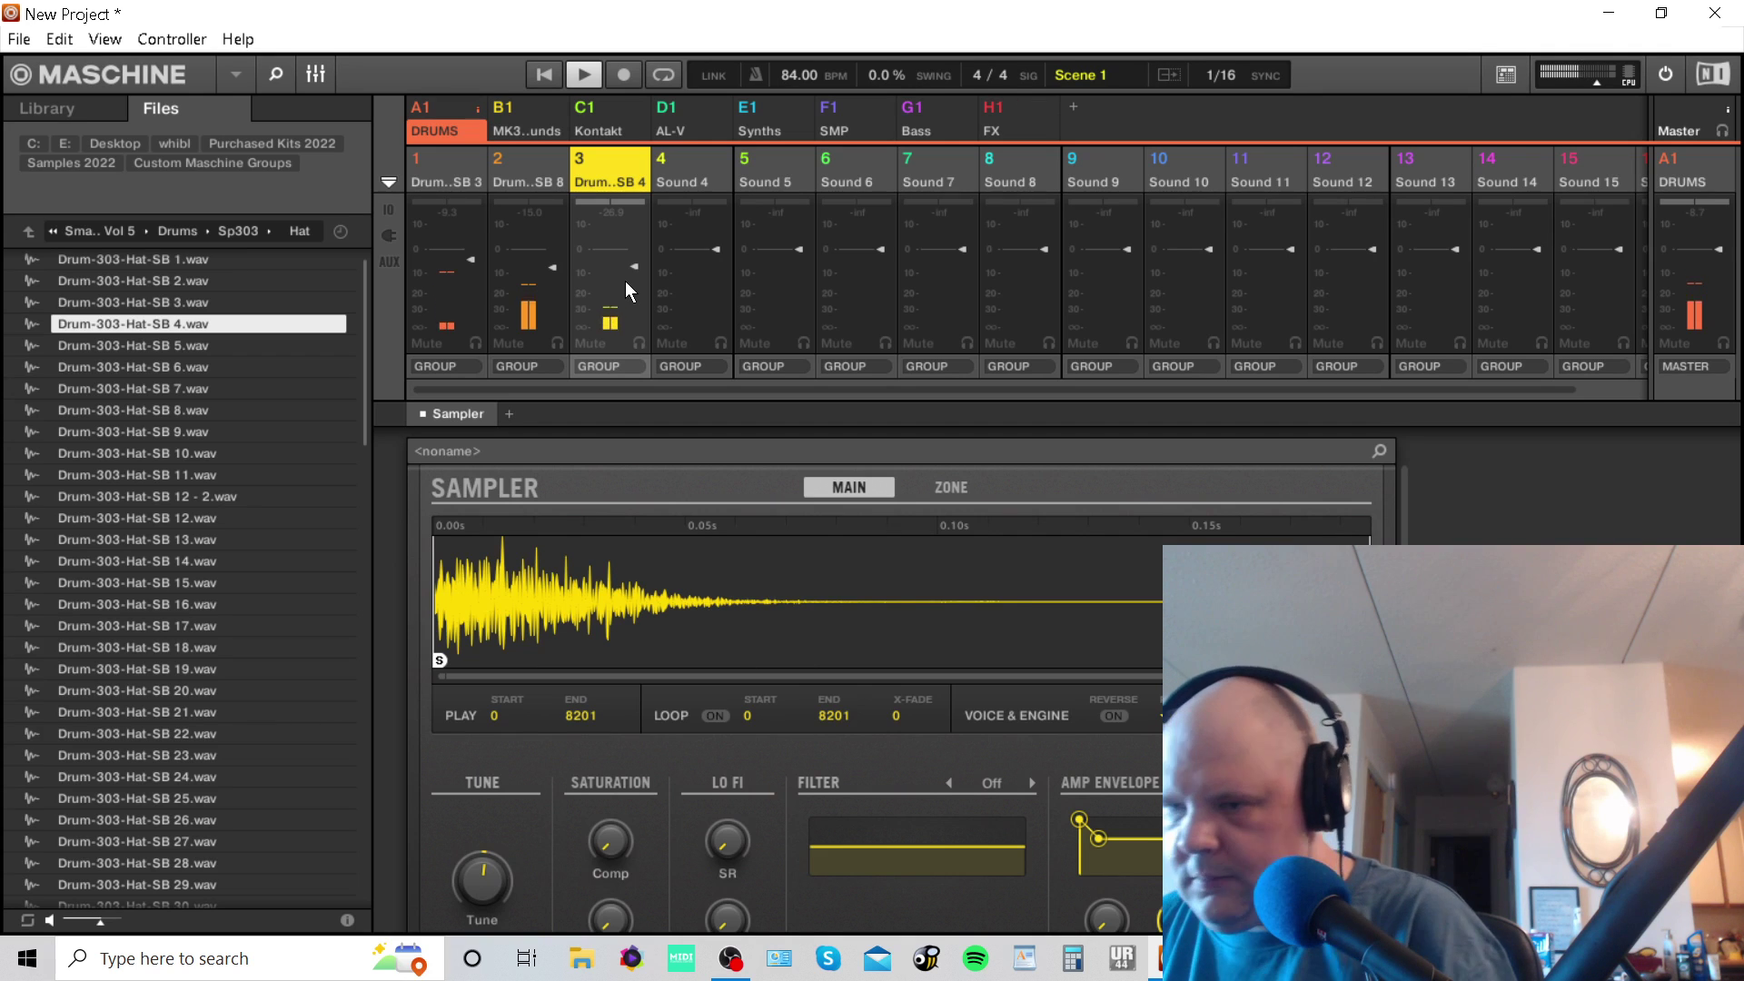
pyautogui.press('space')
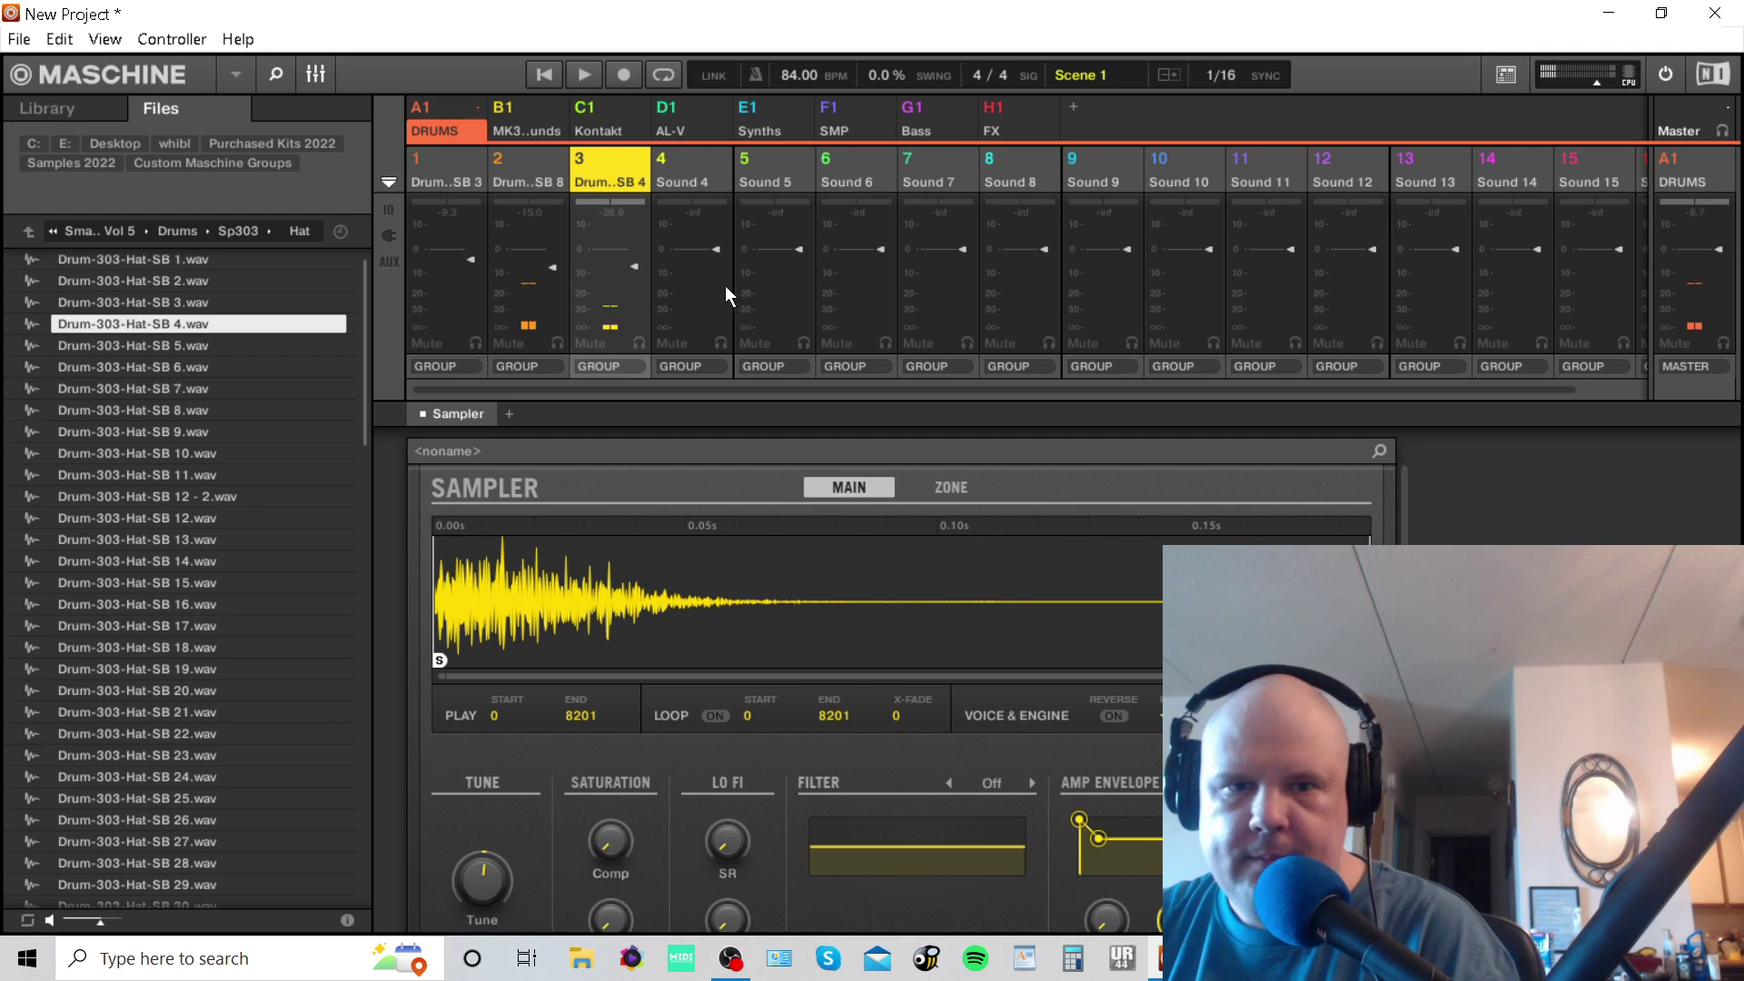
# Select the empty Sound 4 in the mixer and play the drum pattern briefly.
pyautogui.click(720, 166)
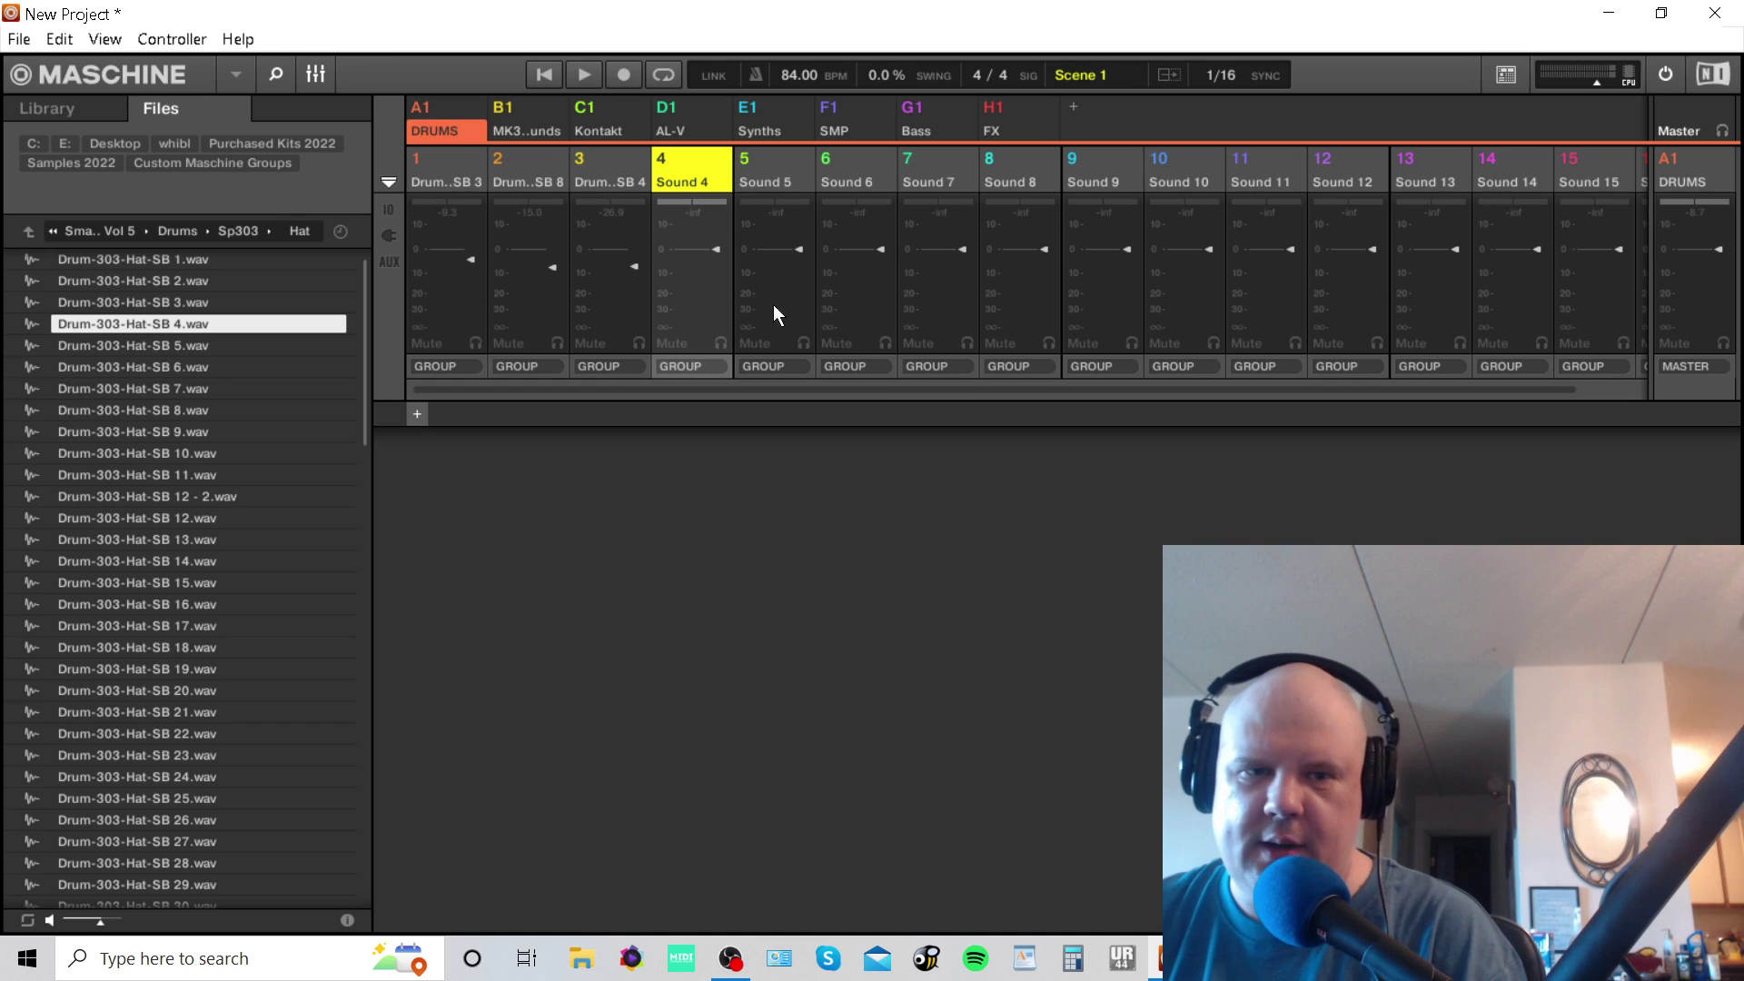
pyautogui.press('space')
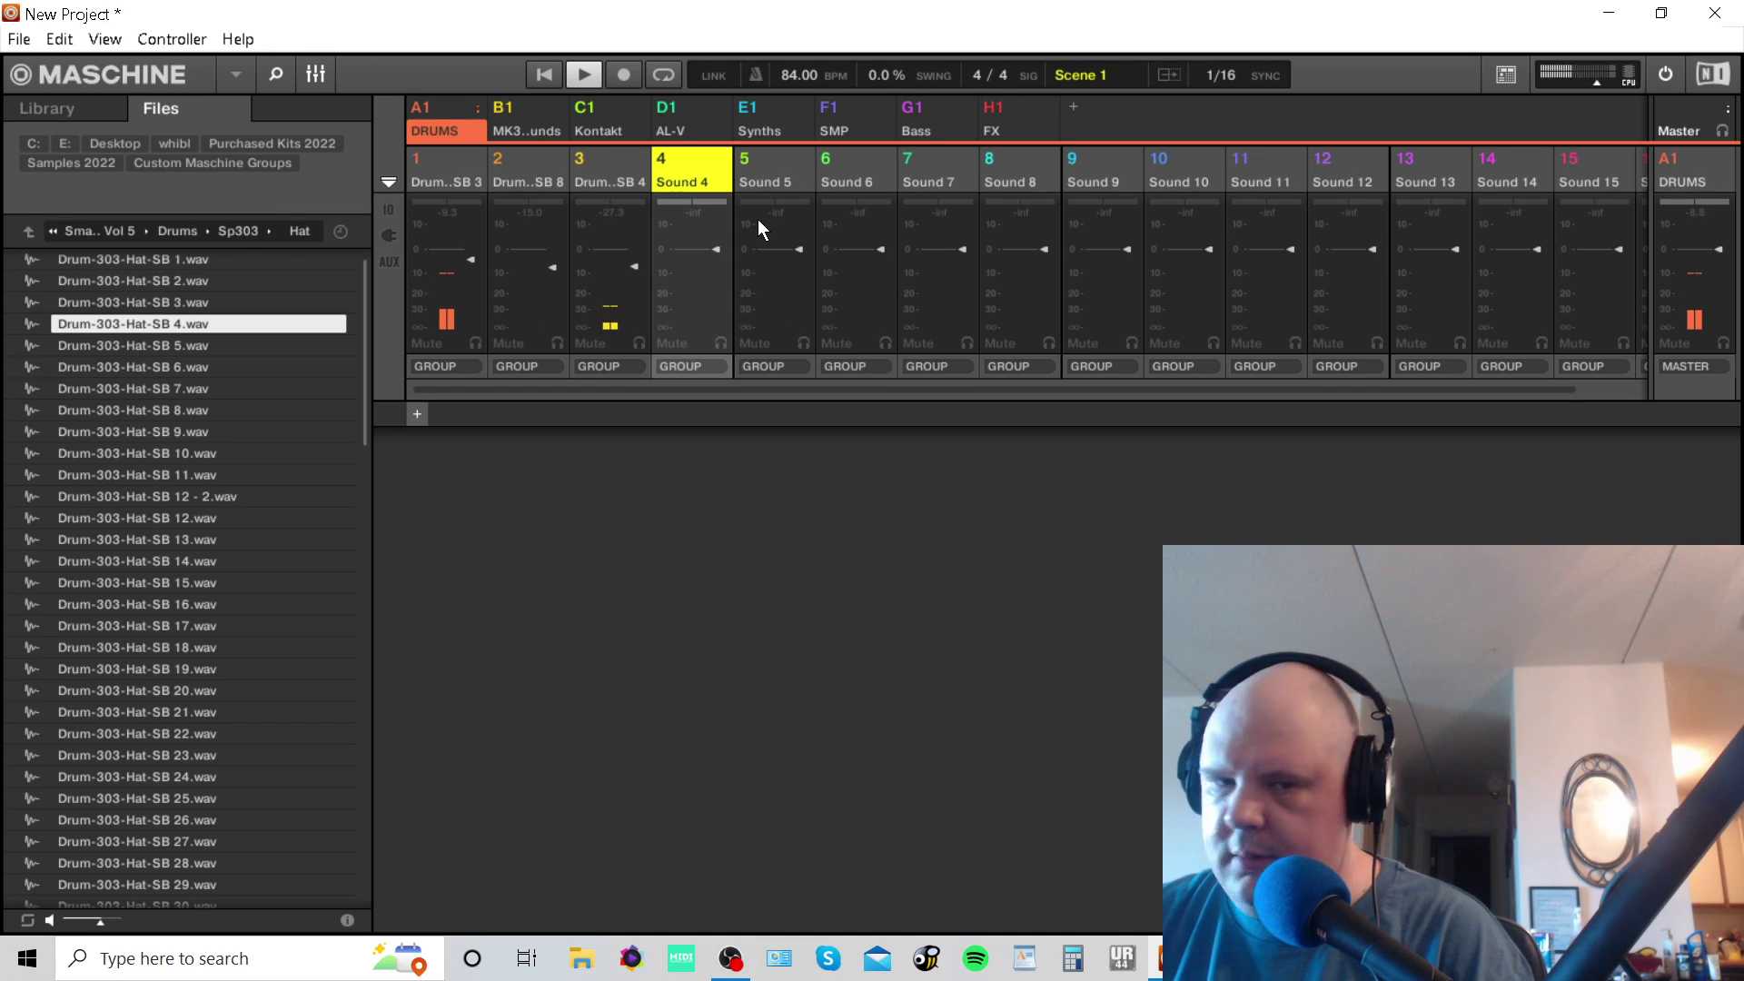
pyautogui.press('space')
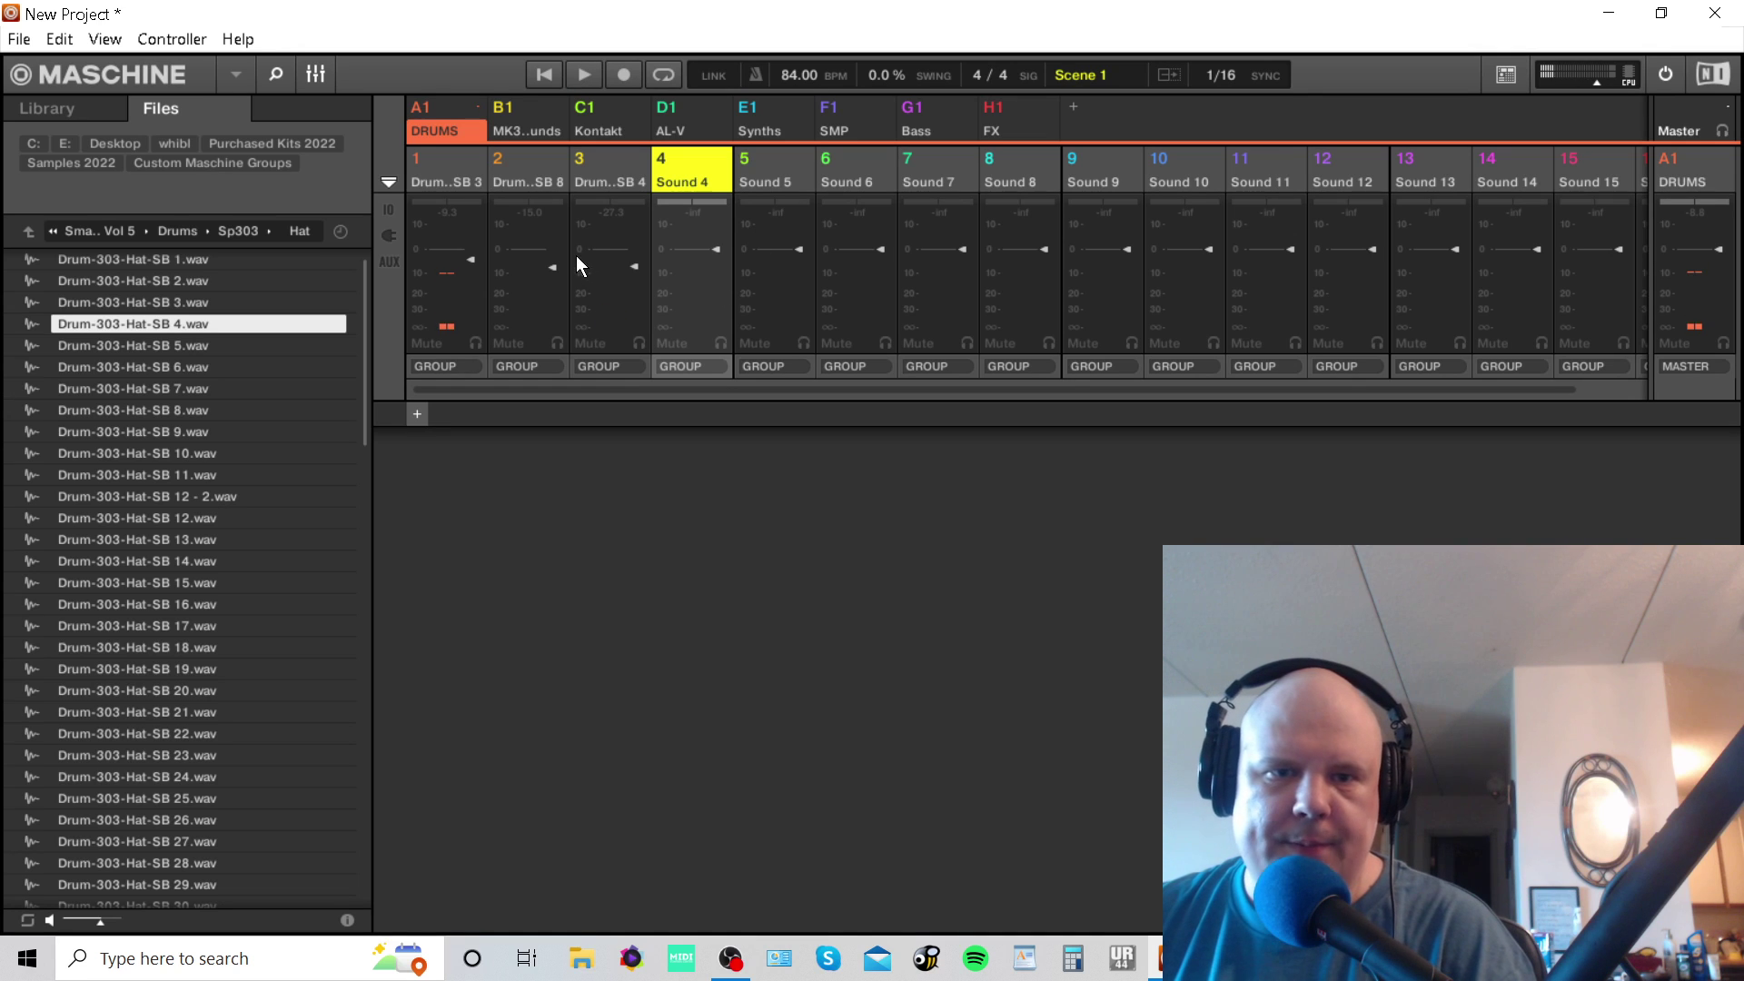
# Find the Schlump Percussion loop ending in "t Notes_85.50 BPM.wav" under Purchased Kits 2022, MSXII-Schlump Percussion Vol. 1, and preview it.
pyautogui.click(273, 146)
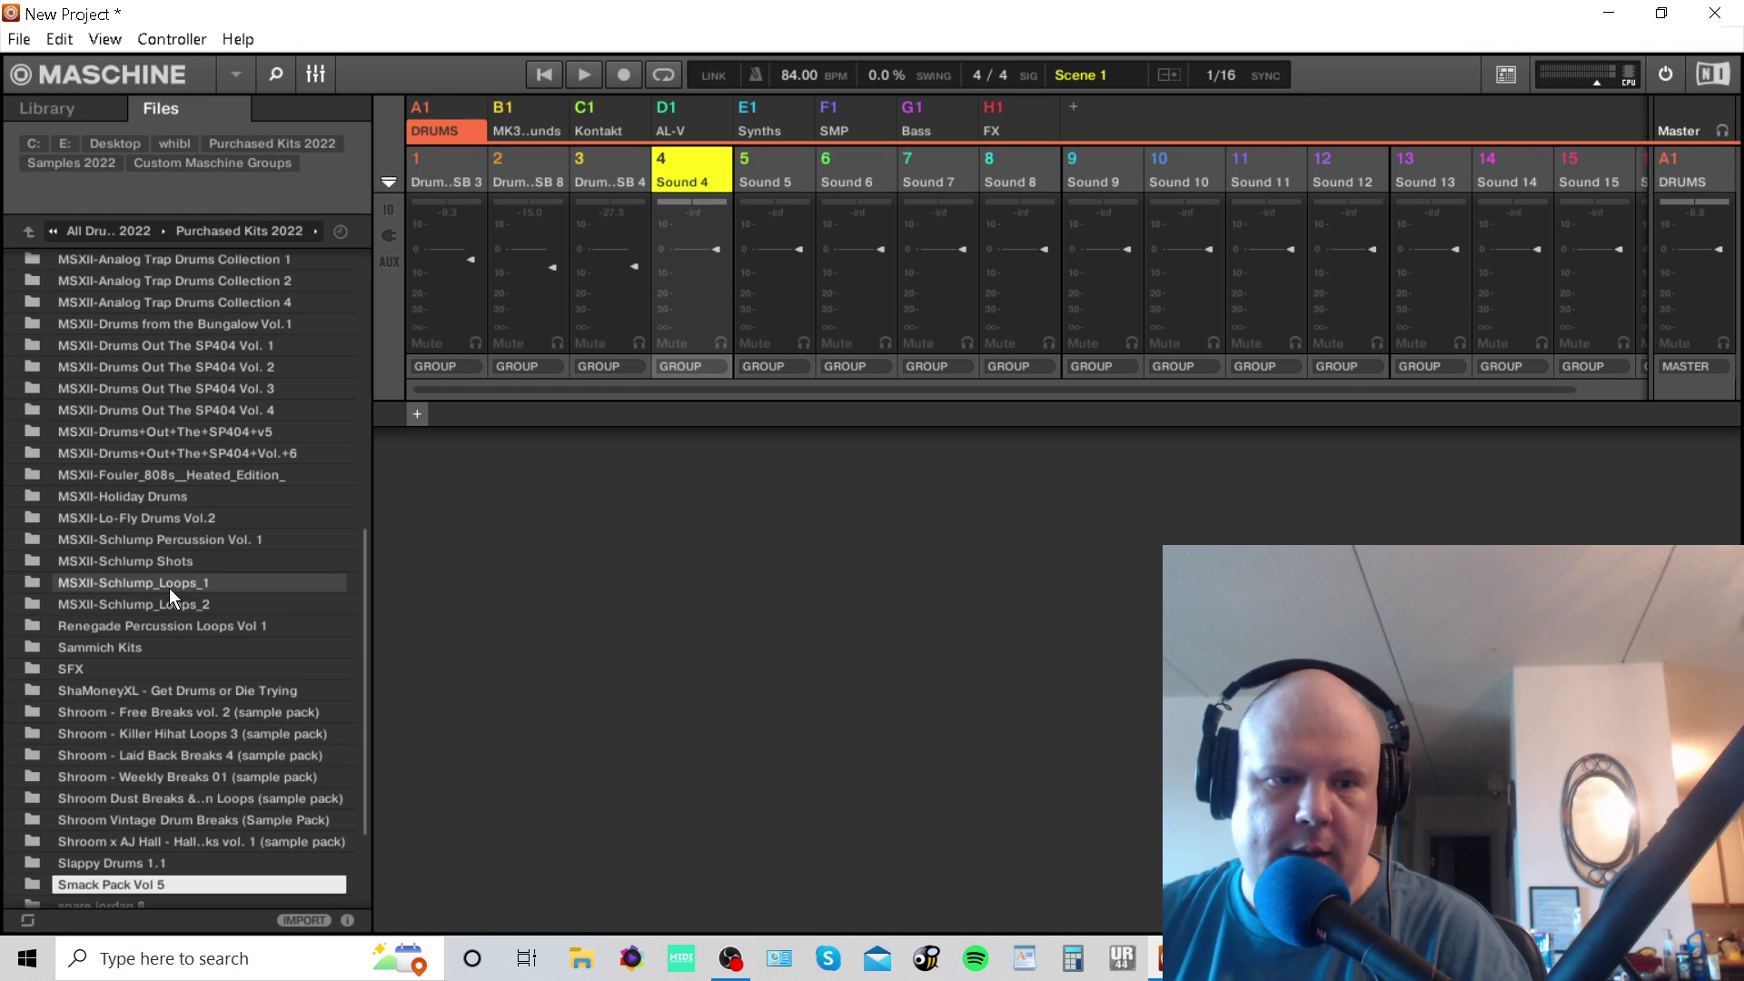
pyautogui.doubleClick(184, 538)
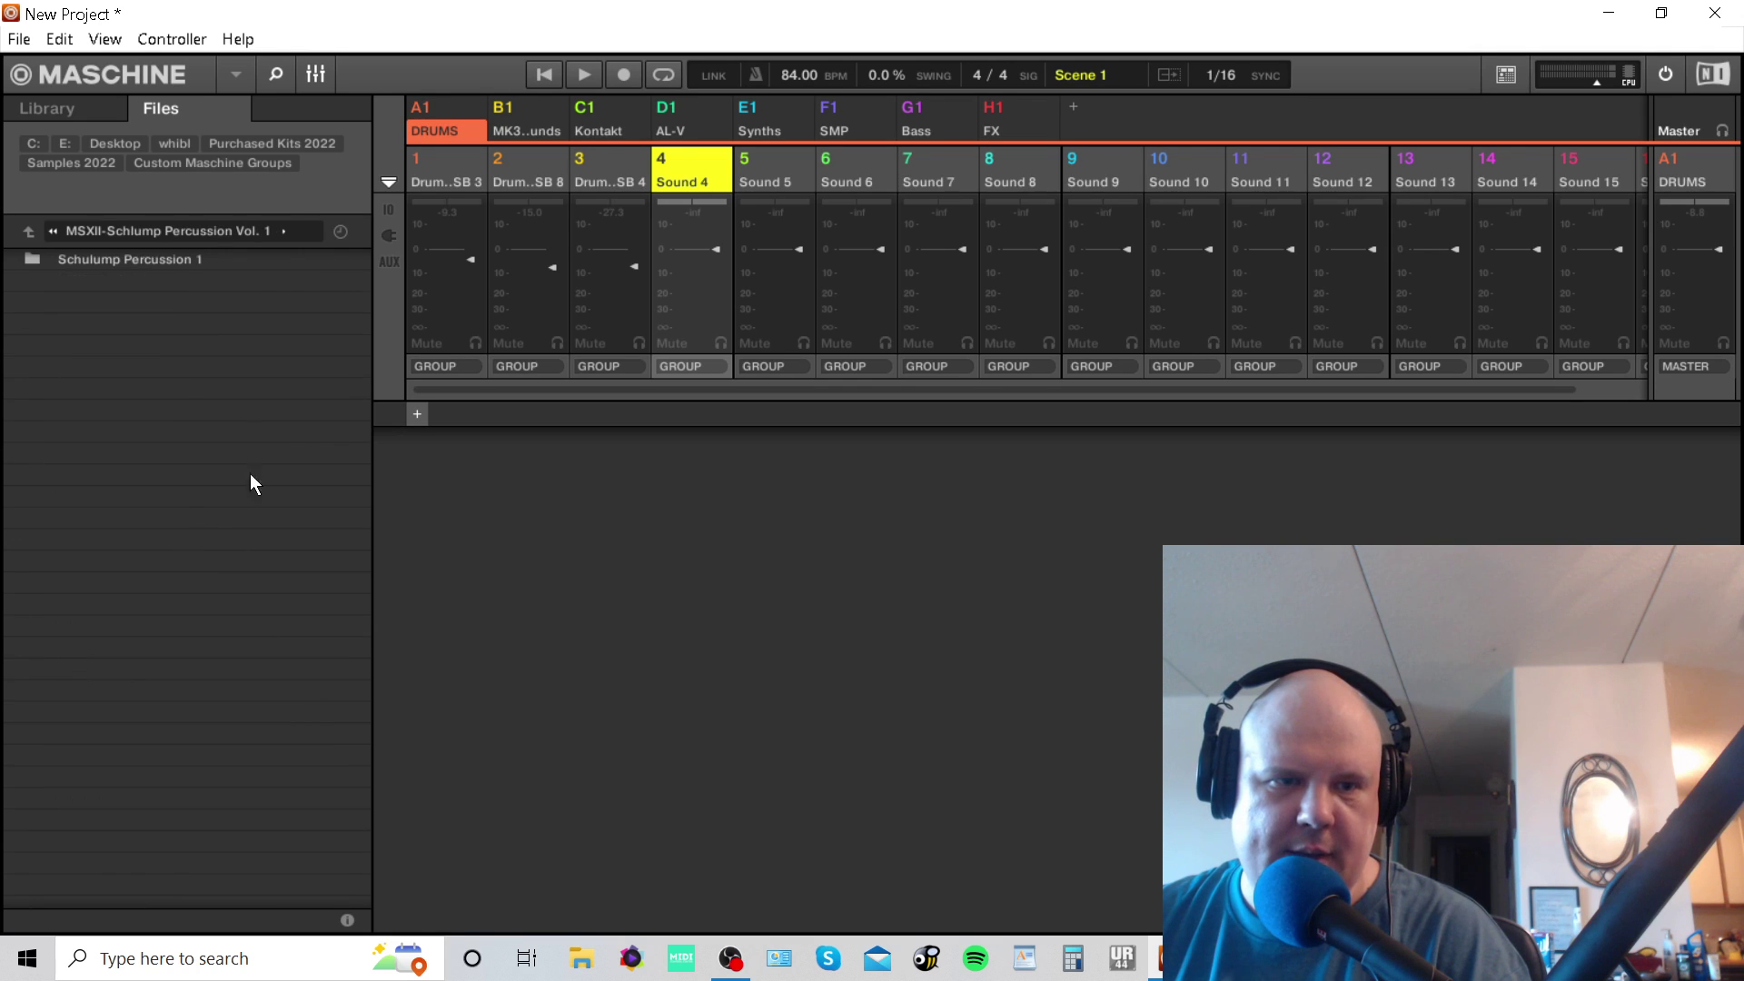
pyautogui.doubleClick(187, 258)
pyautogui.scroll(-5, 227, 627)
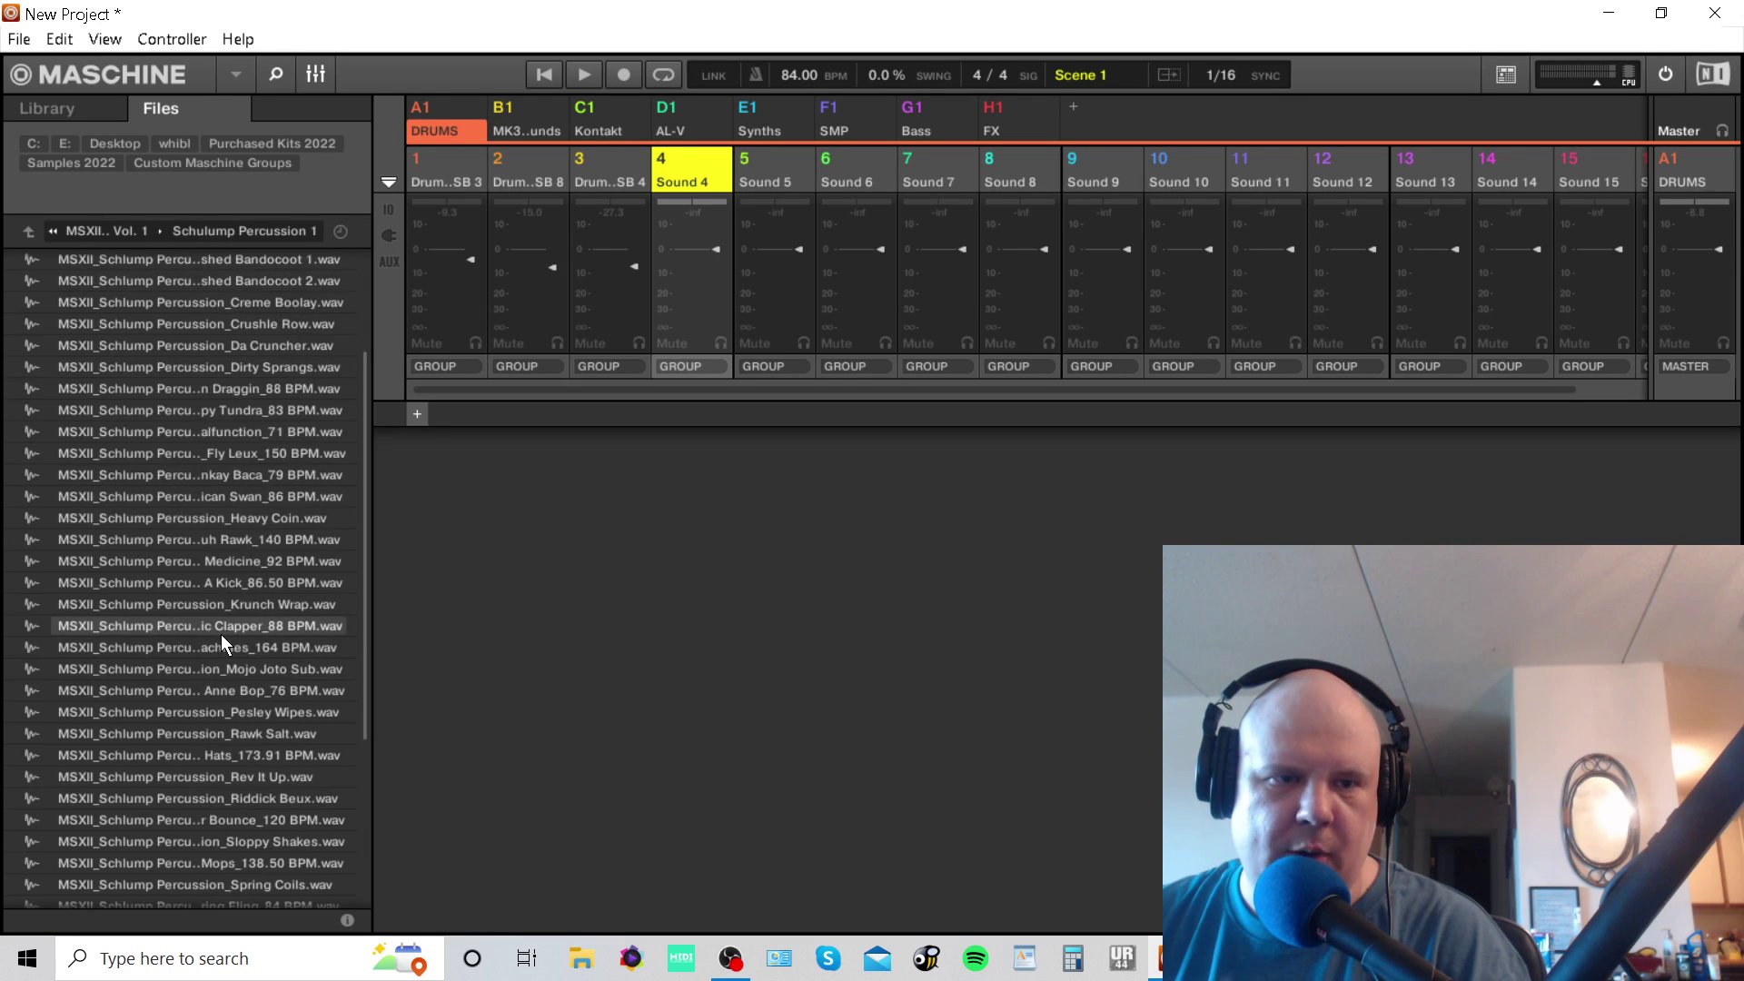
pyautogui.scroll(-2, 203, 712)
pyautogui.click(146, 710)
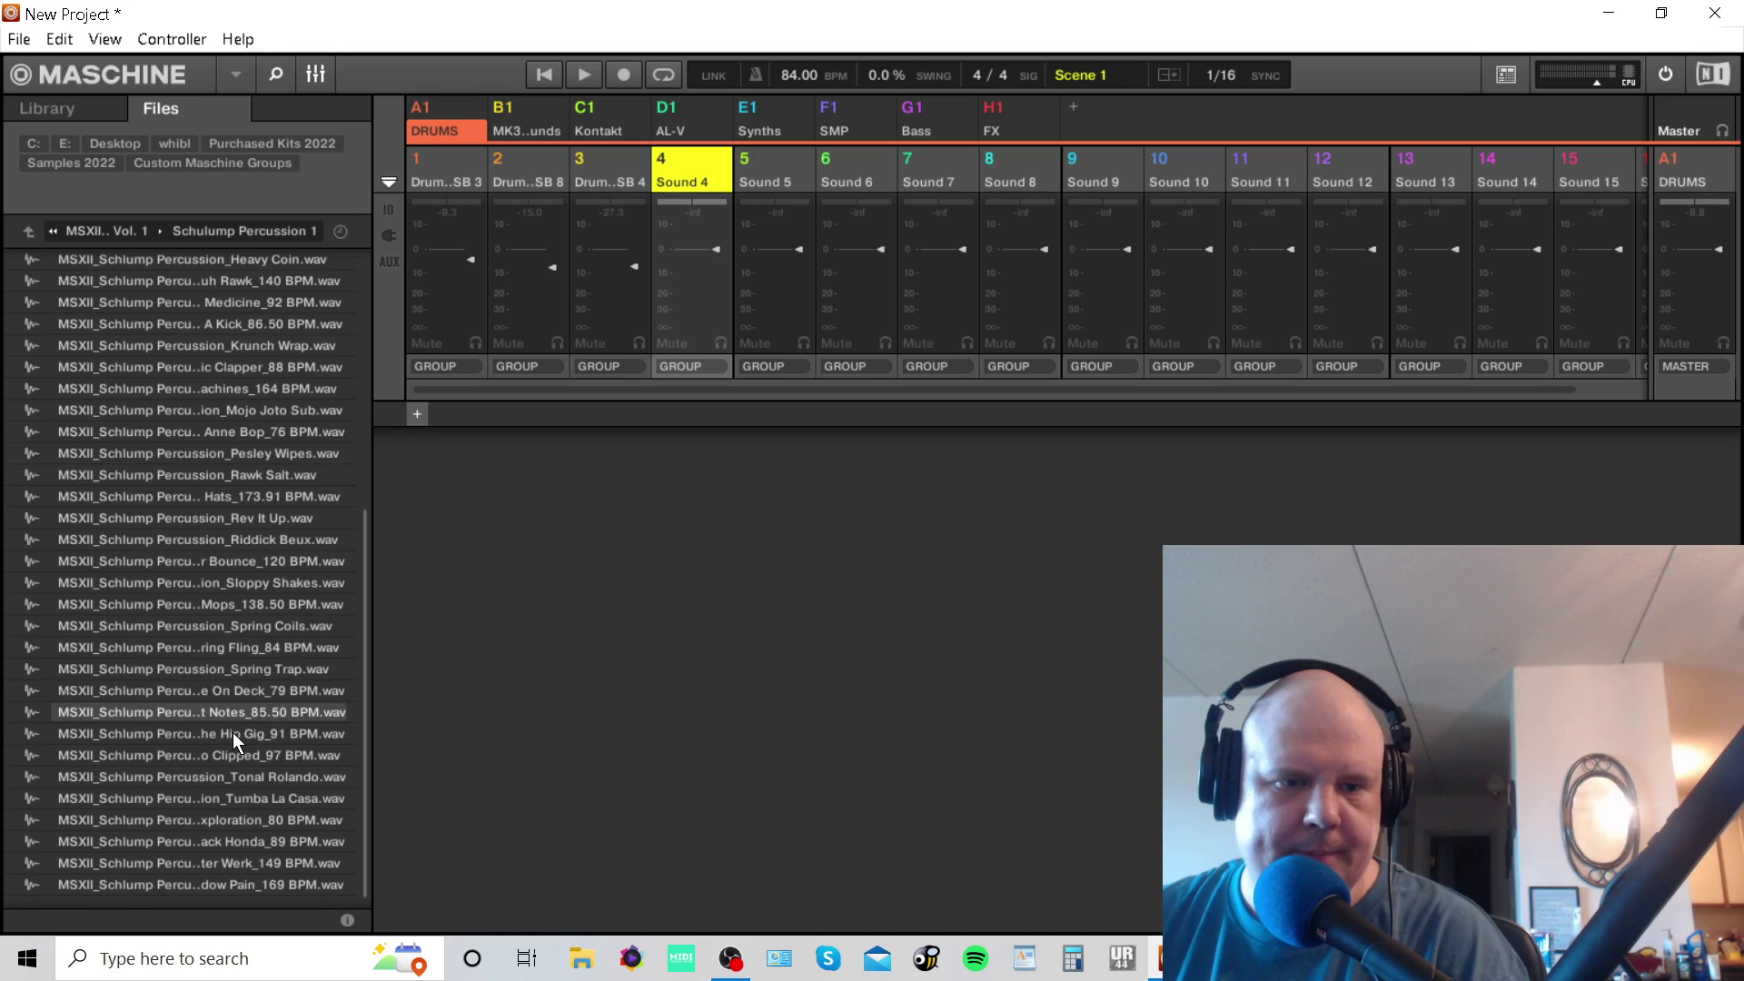
# Load the 85.50 BPM percussion loop onto Sound 4 of DRUMS and change its plug-in from Sampler to Audio.
pyautogui.click(316, 75)
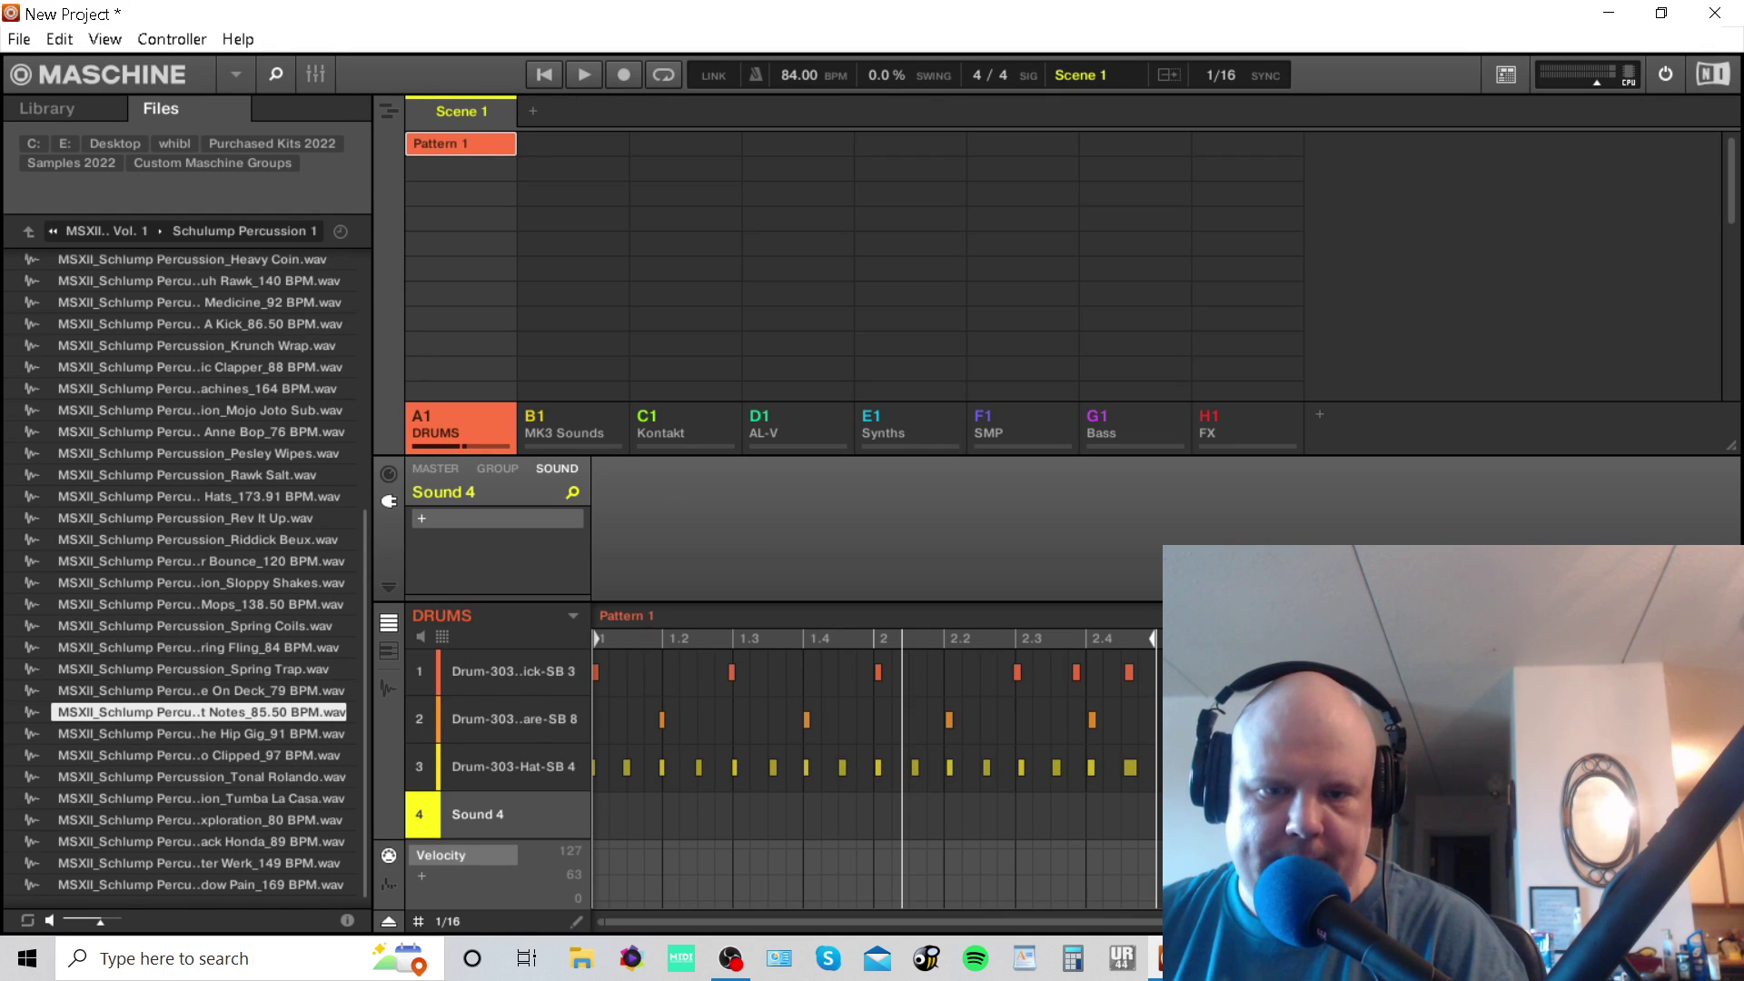
pyautogui.moveTo(1154, 899); pyautogui.dragTo(628, 528)
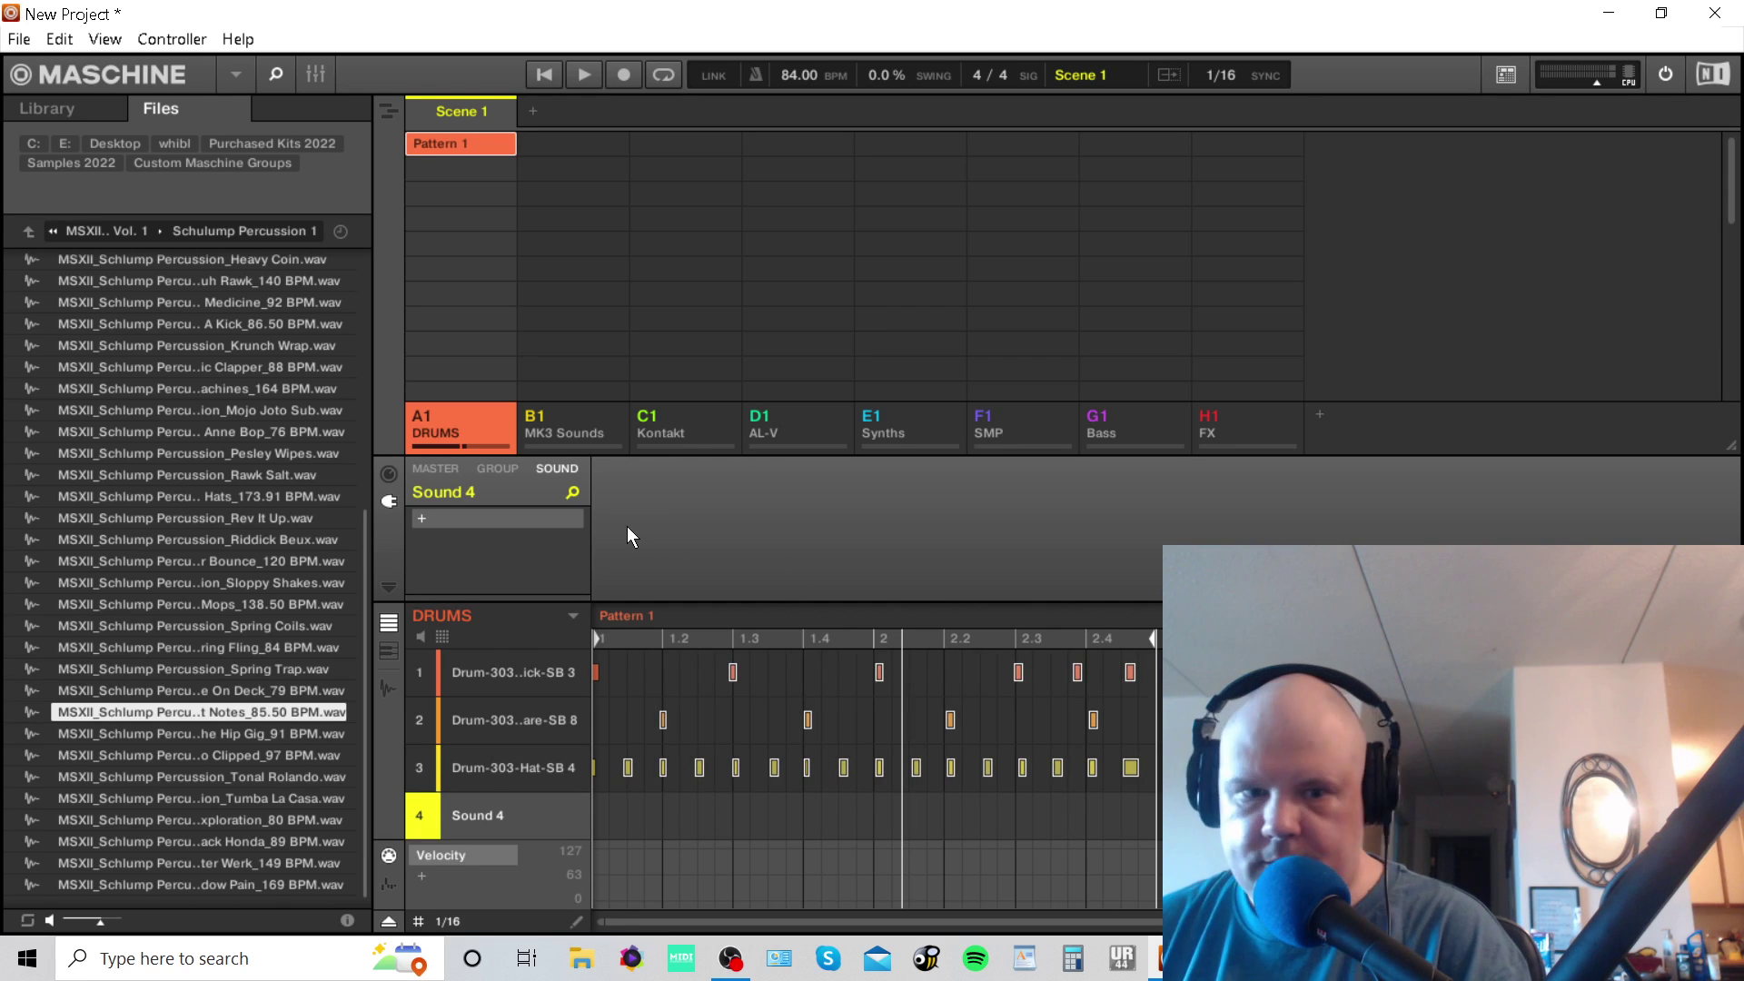
pyautogui.moveTo(154, 711); pyautogui.dragTo(504, 814)
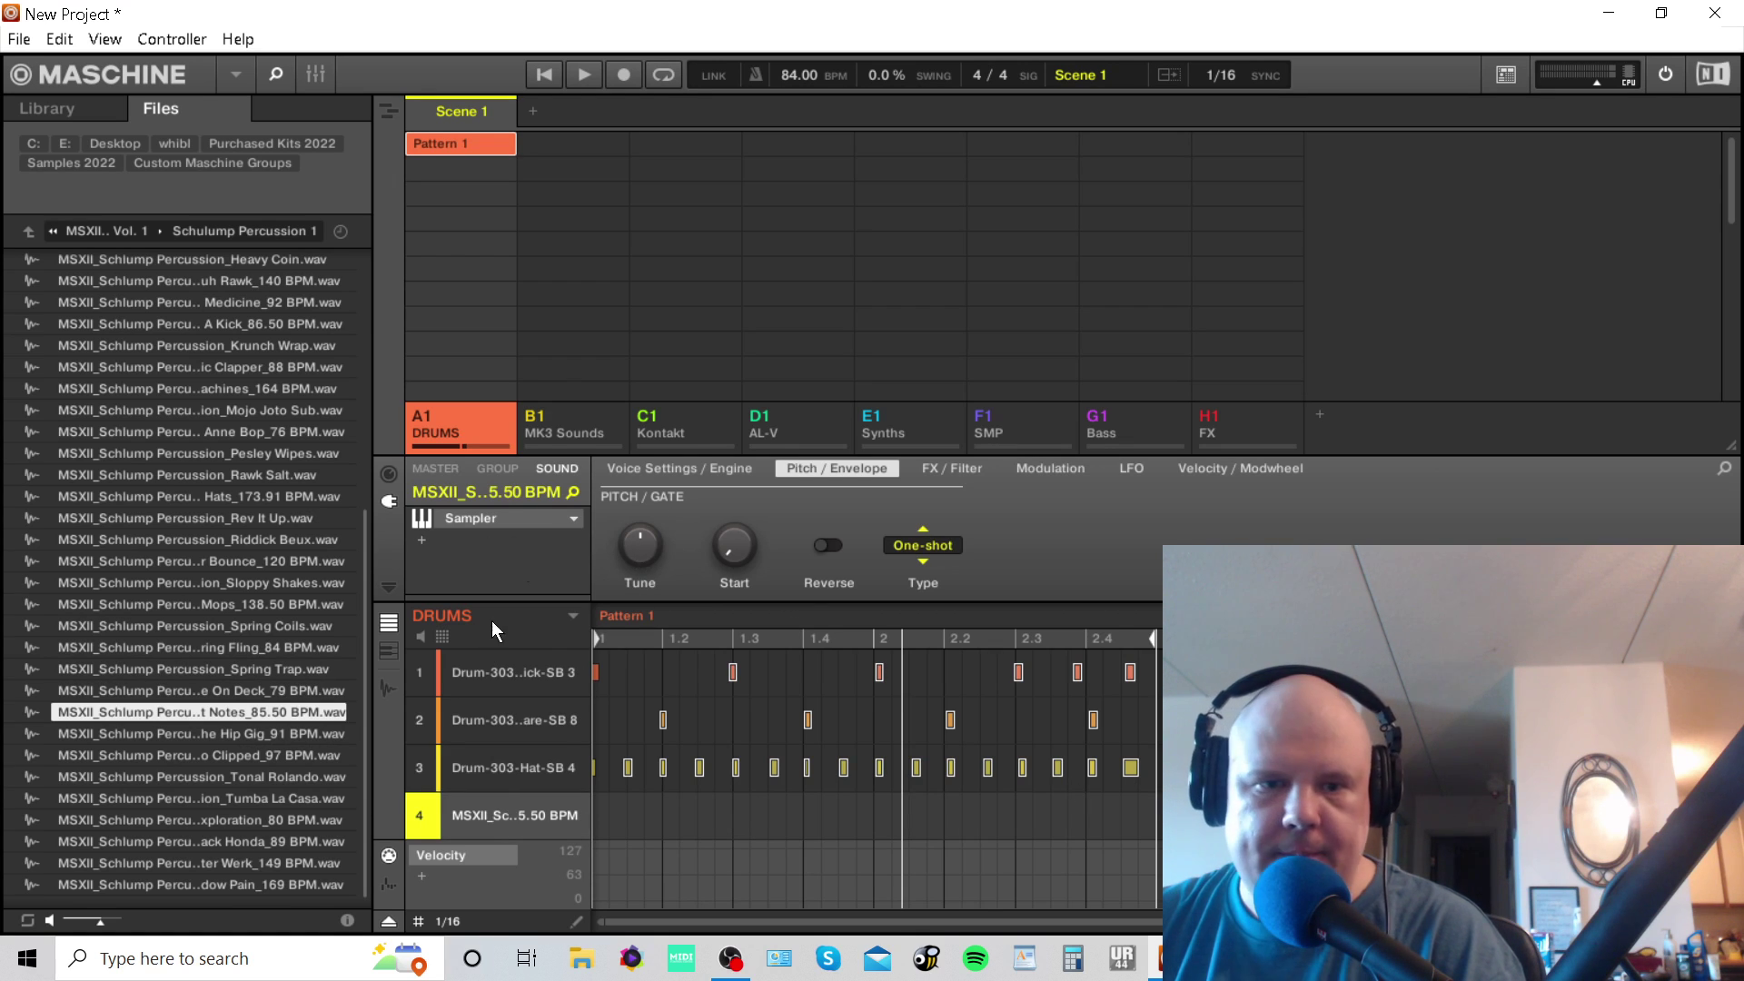
pyautogui.click(574, 515)
pyautogui.moveTo(725, 108)
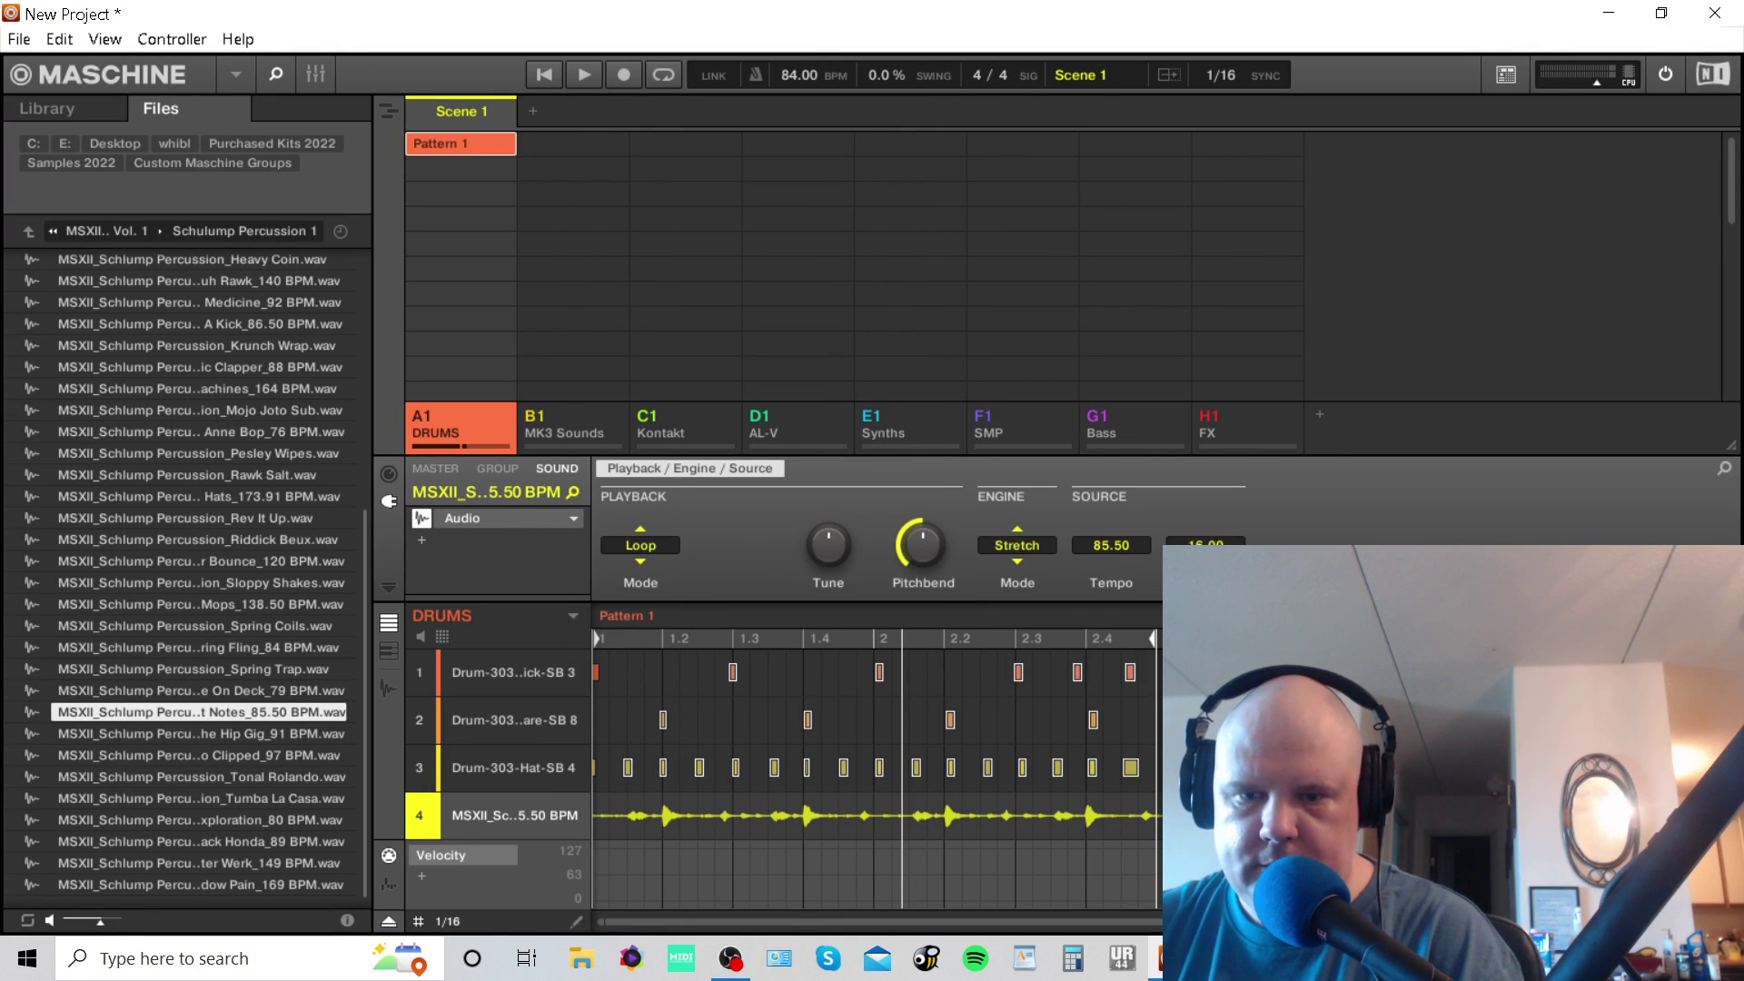
# Examine the percussion loop's waveform against the snare and other drum notes across more of Pattern 1.
pyautogui.click(515, 720)
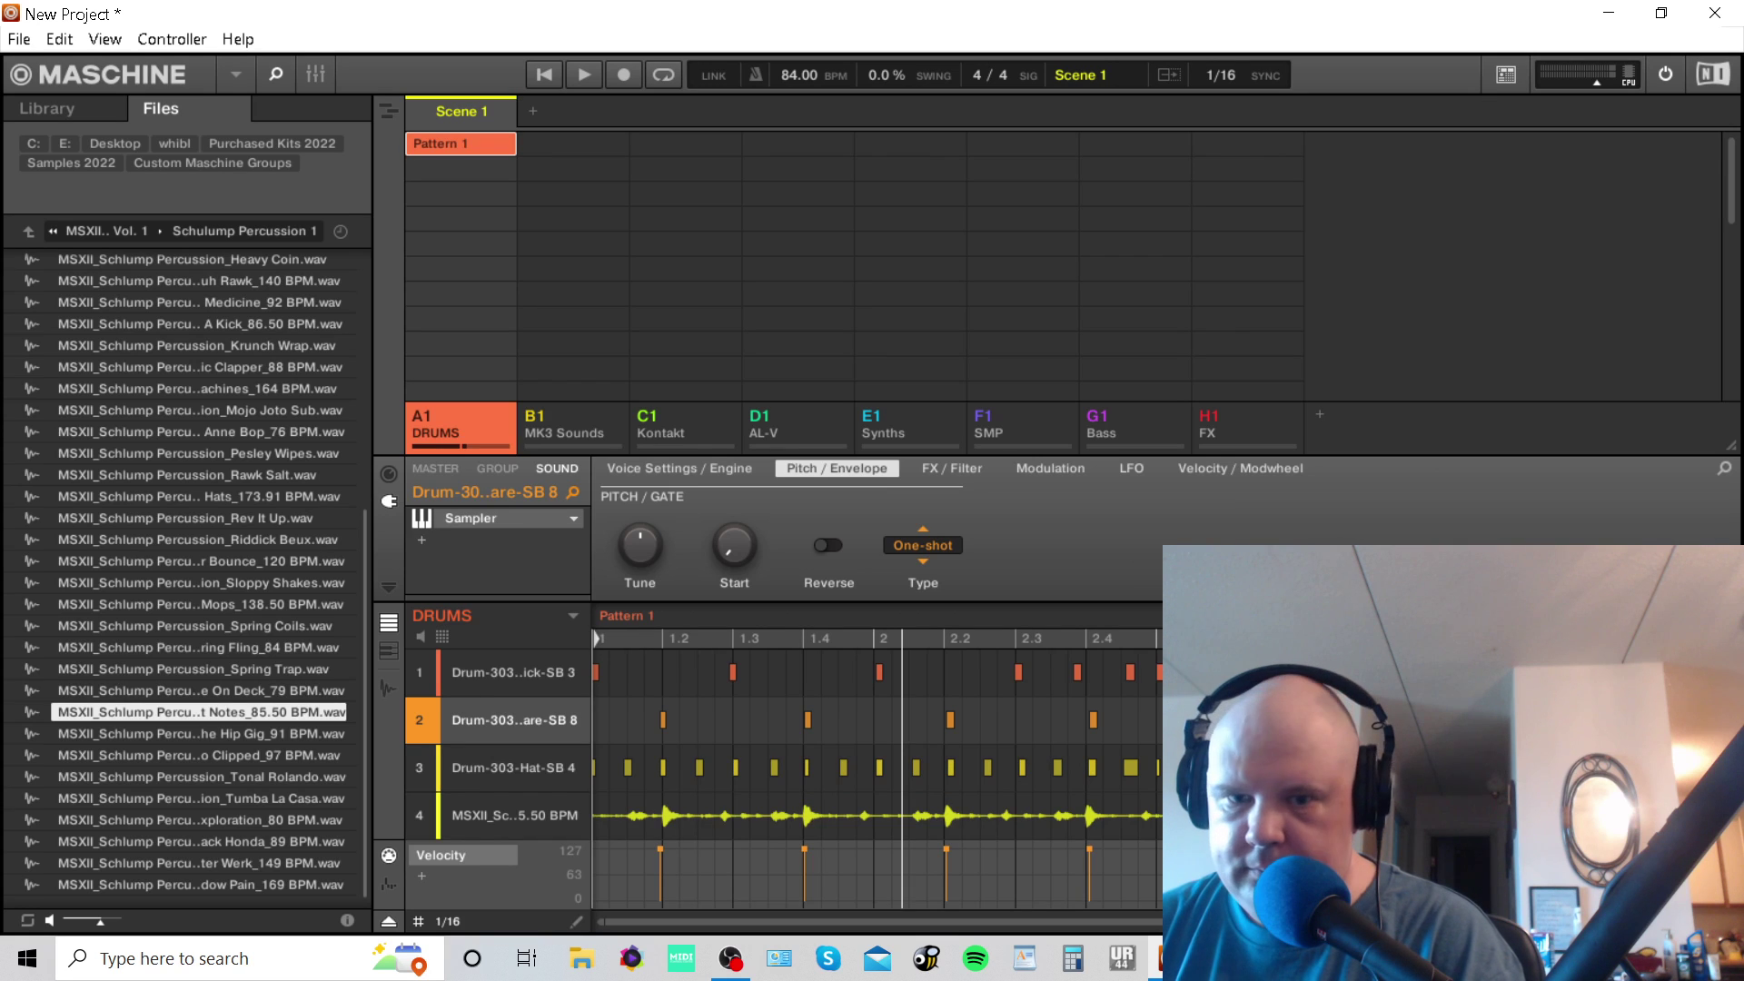
pyautogui.moveTo(1149, 921); pyautogui.dragTo(1149, 899)
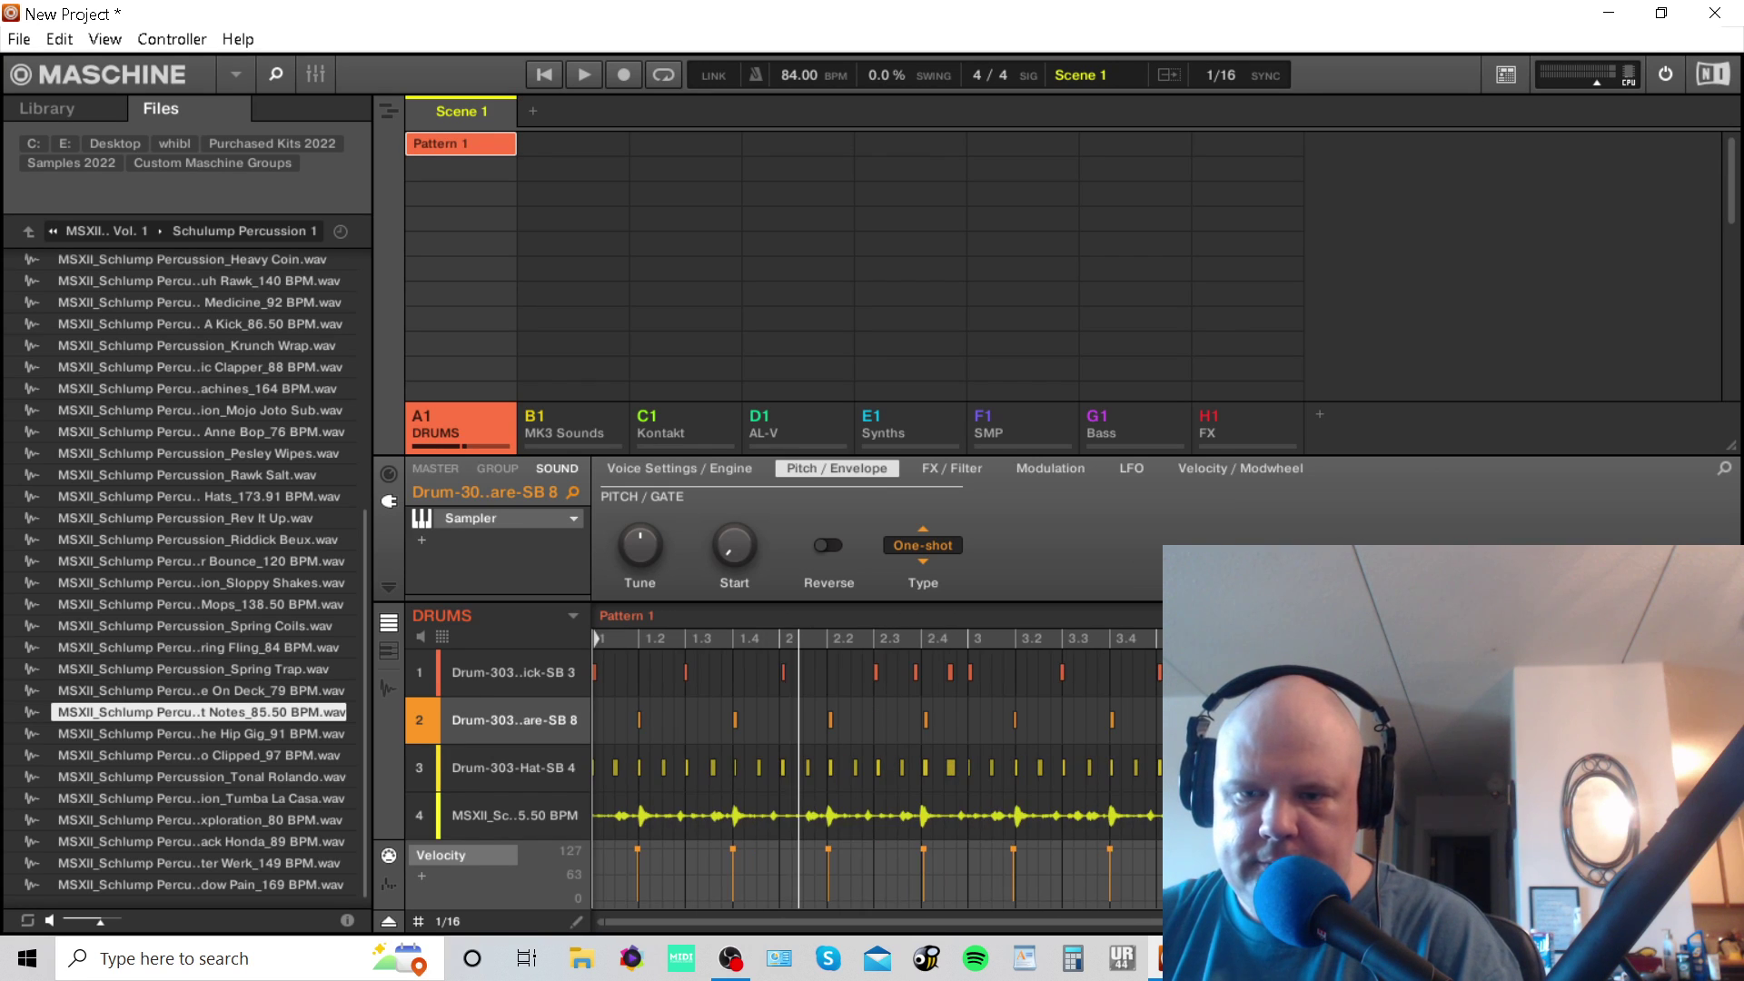
pyautogui.click(500, 818)
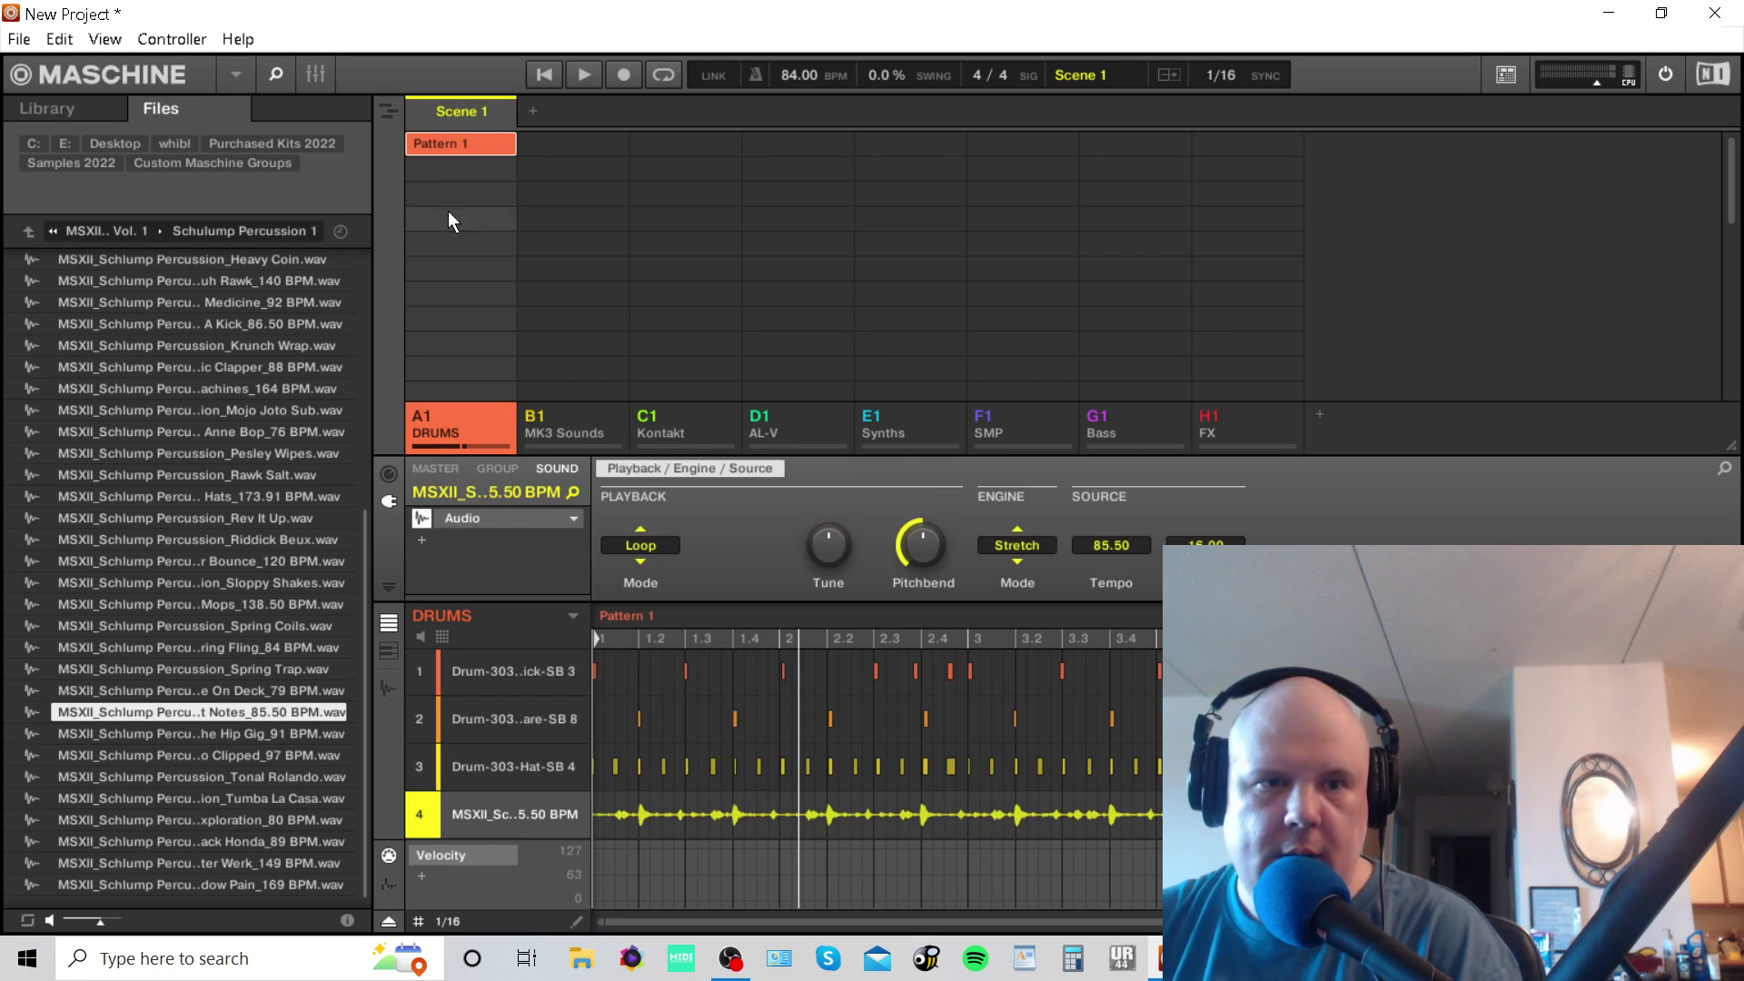
# Pan the hat slightly right and the percussion loop slightly left in the mixer.
pyautogui.click(316, 75)
pyautogui.click(626, 209)
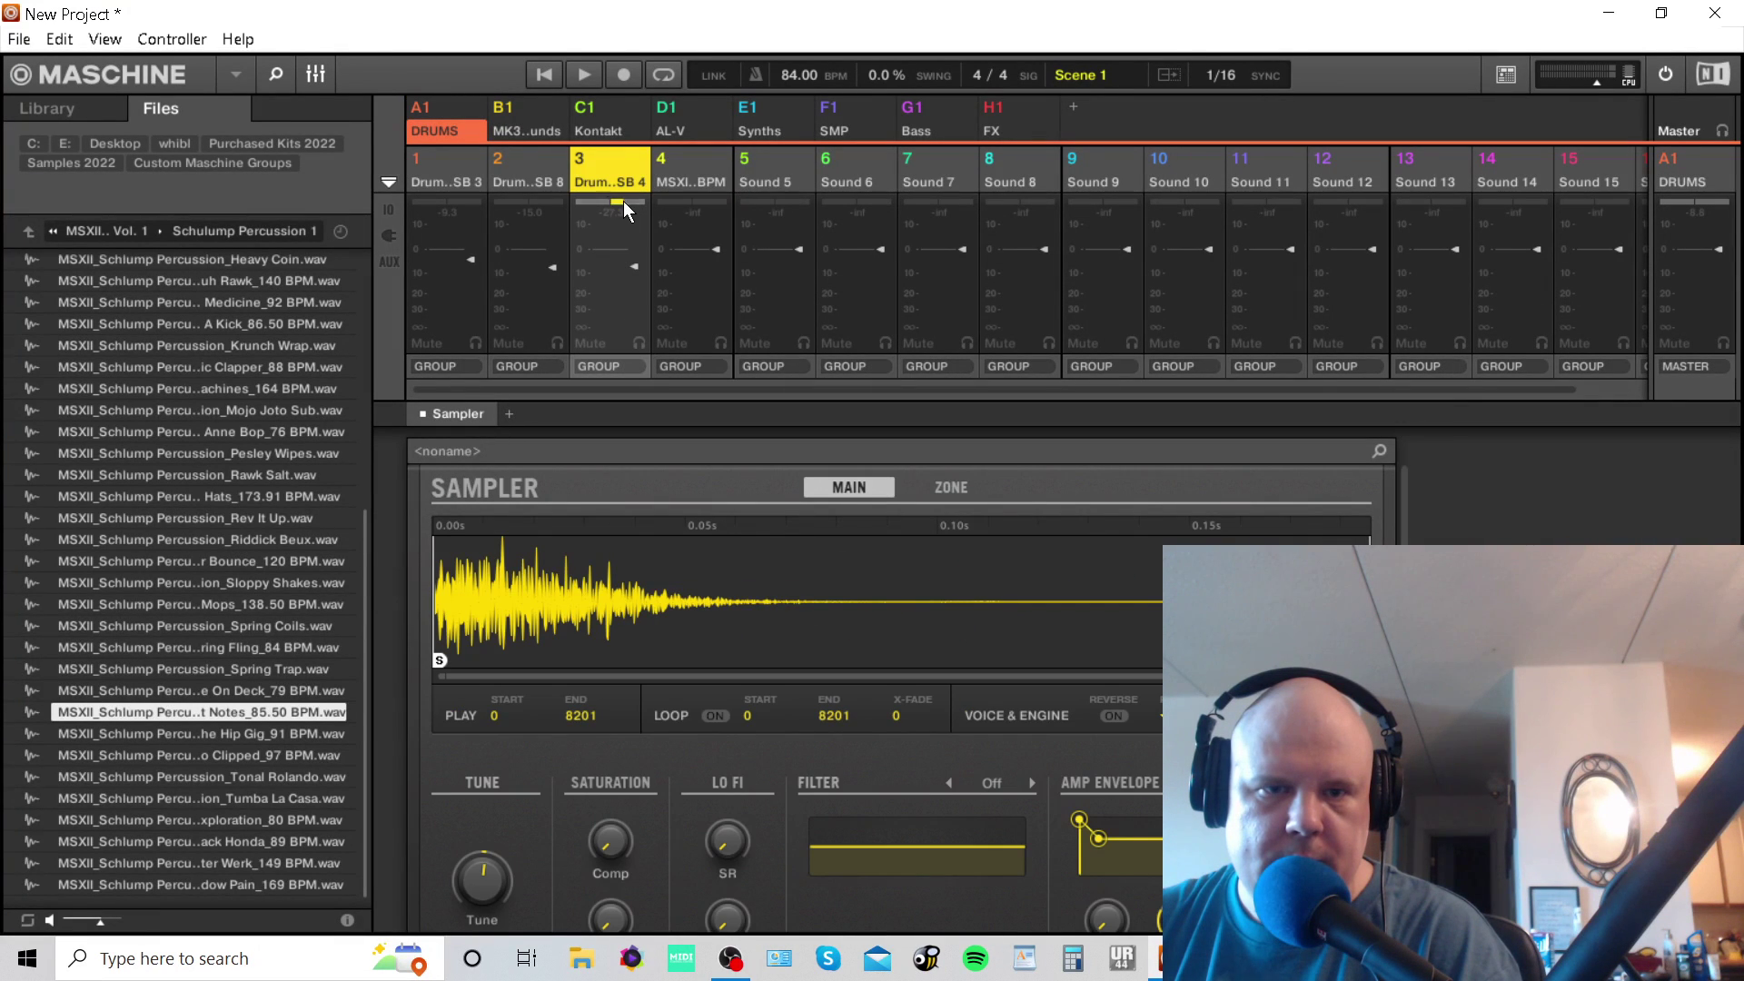
pyautogui.click(681, 211)
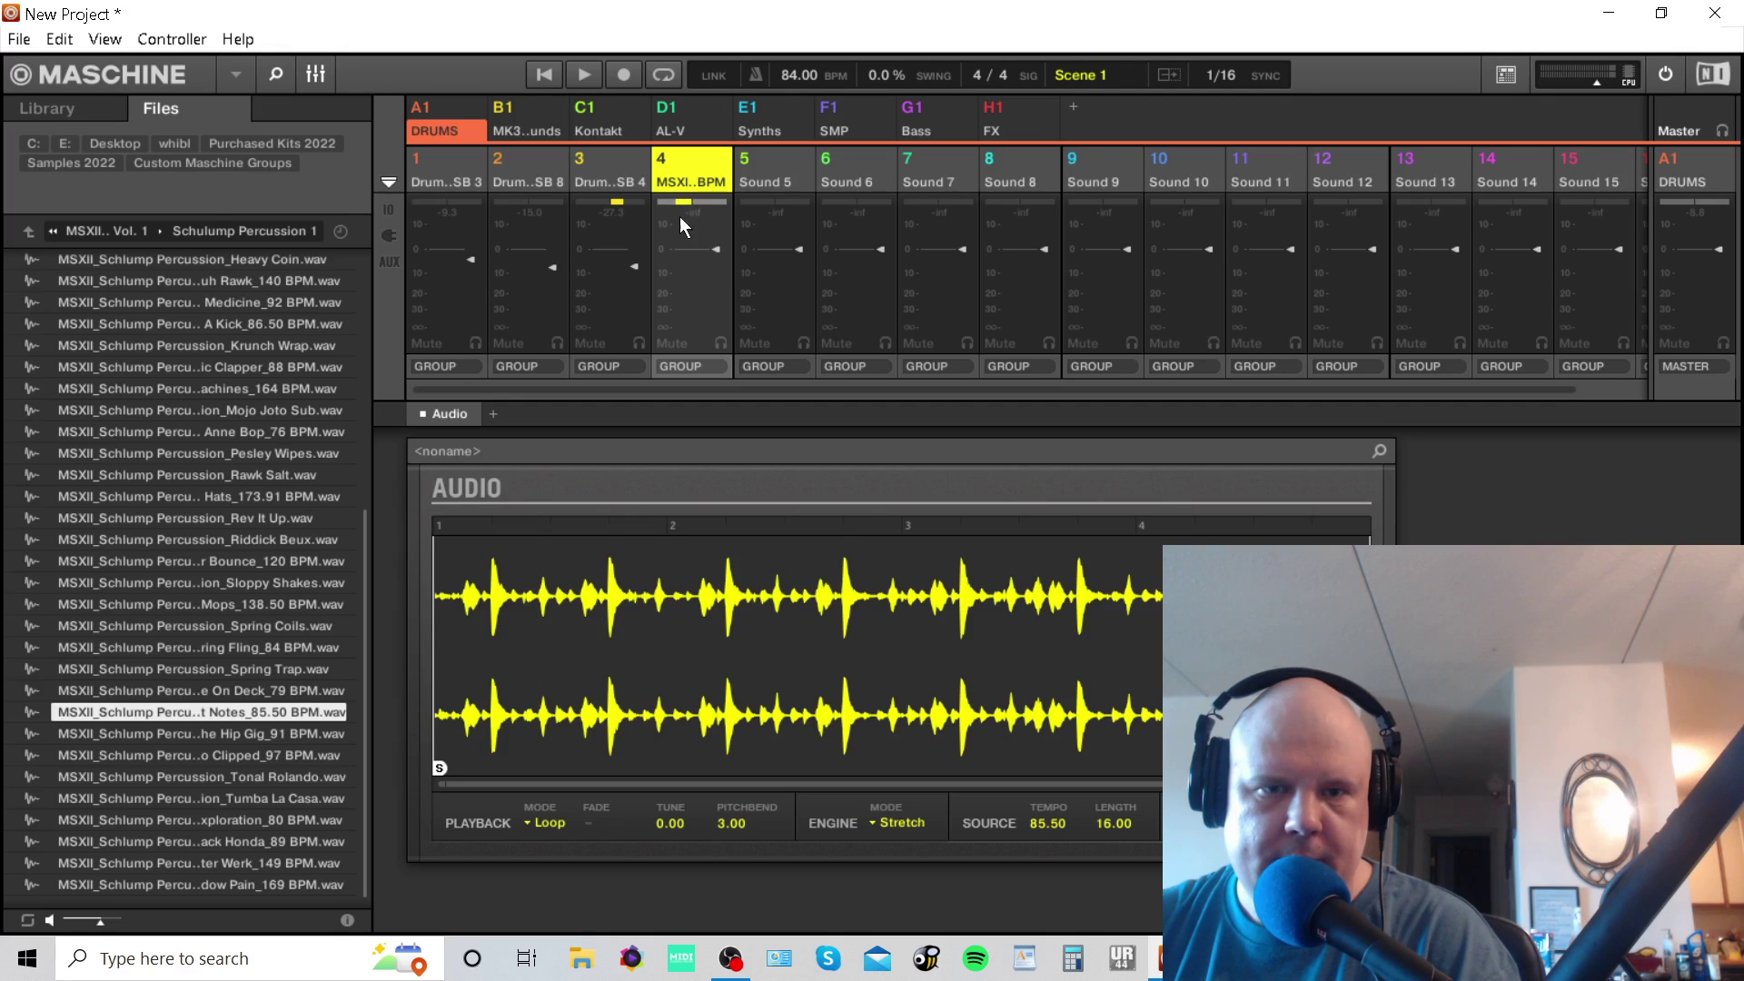
# Lower the percussion loop's level while the pattern plays, then select the kick and listen to the balance again.
pyautogui.press('space')
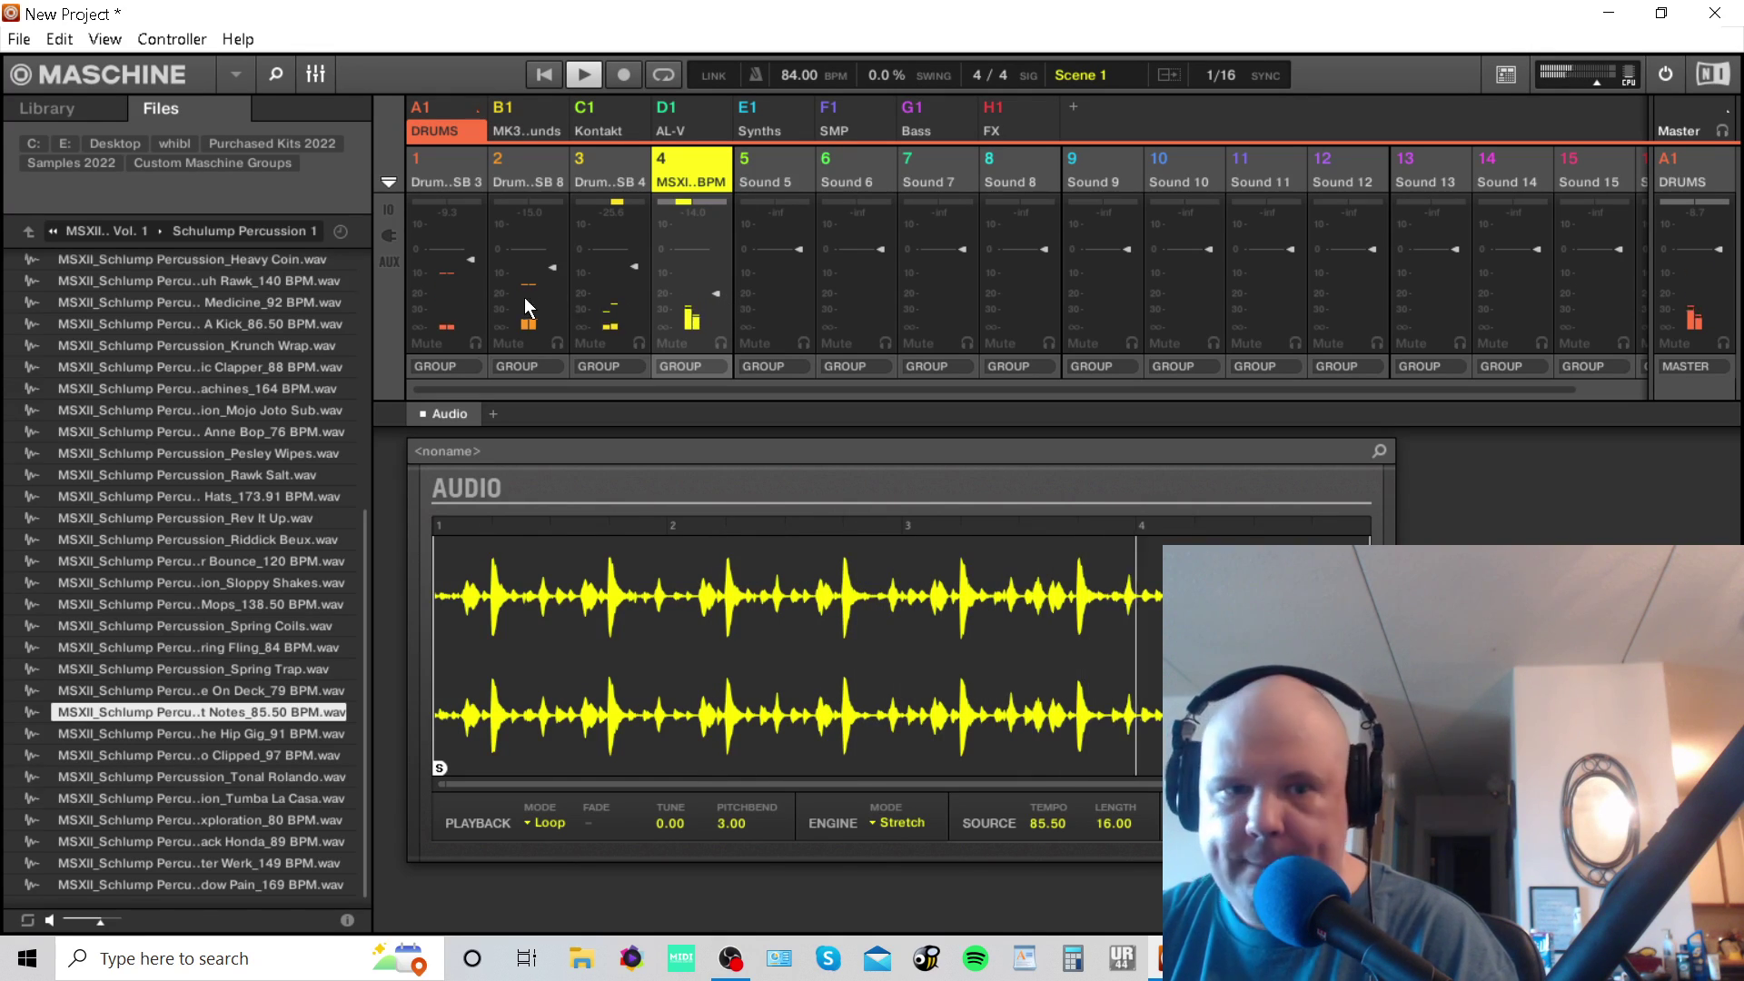
pyautogui.click(454, 174)
pyautogui.press('space')
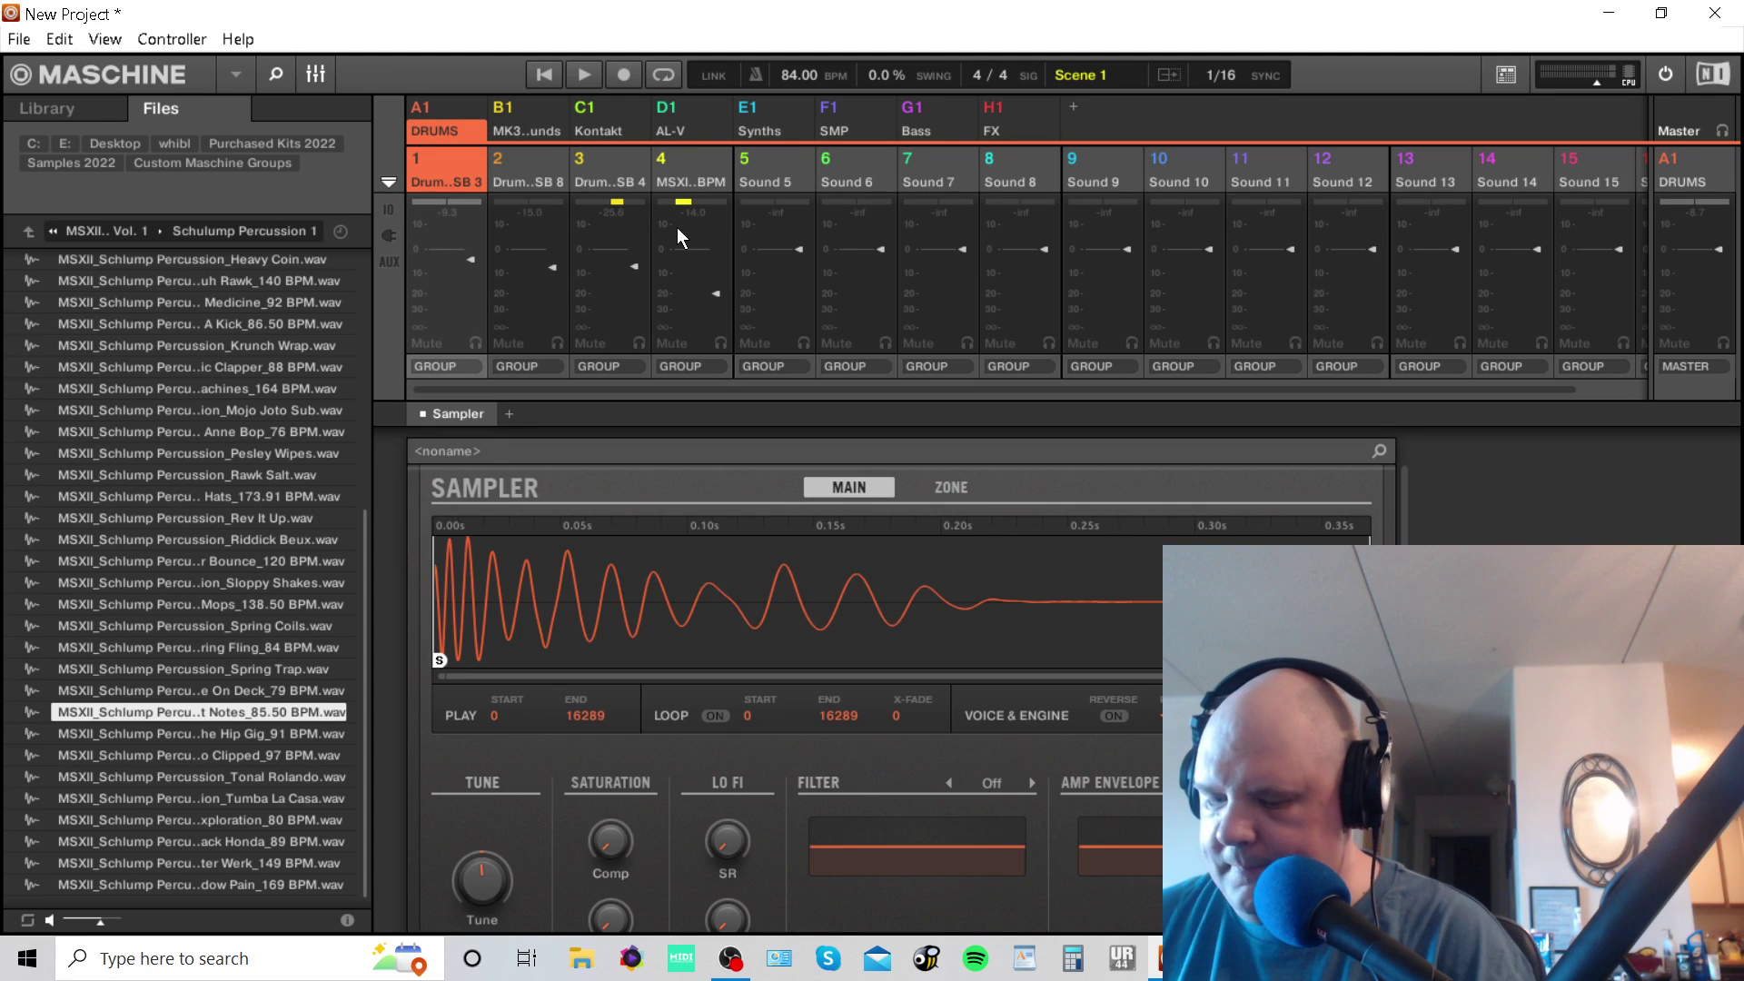
pyautogui.press('space')
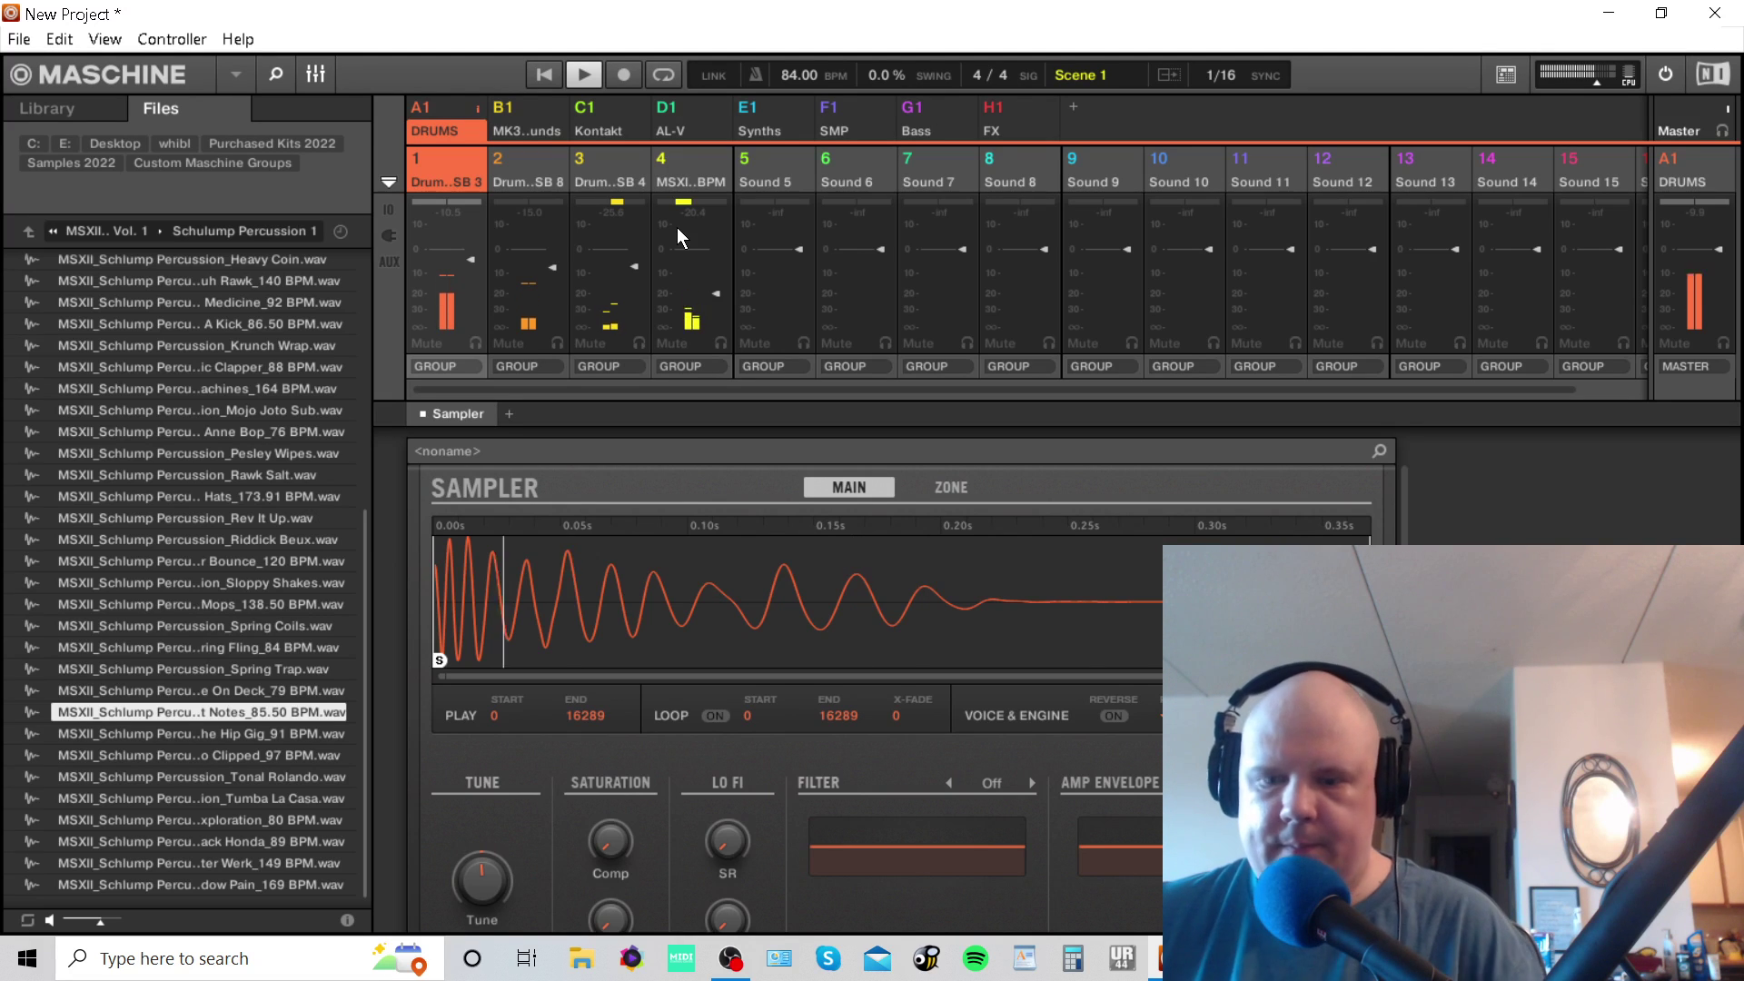
pyautogui.press('space')
# Insert the internal Saturator effect on the project's master channel while the pattern plays.
pyautogui.click(315, 74)
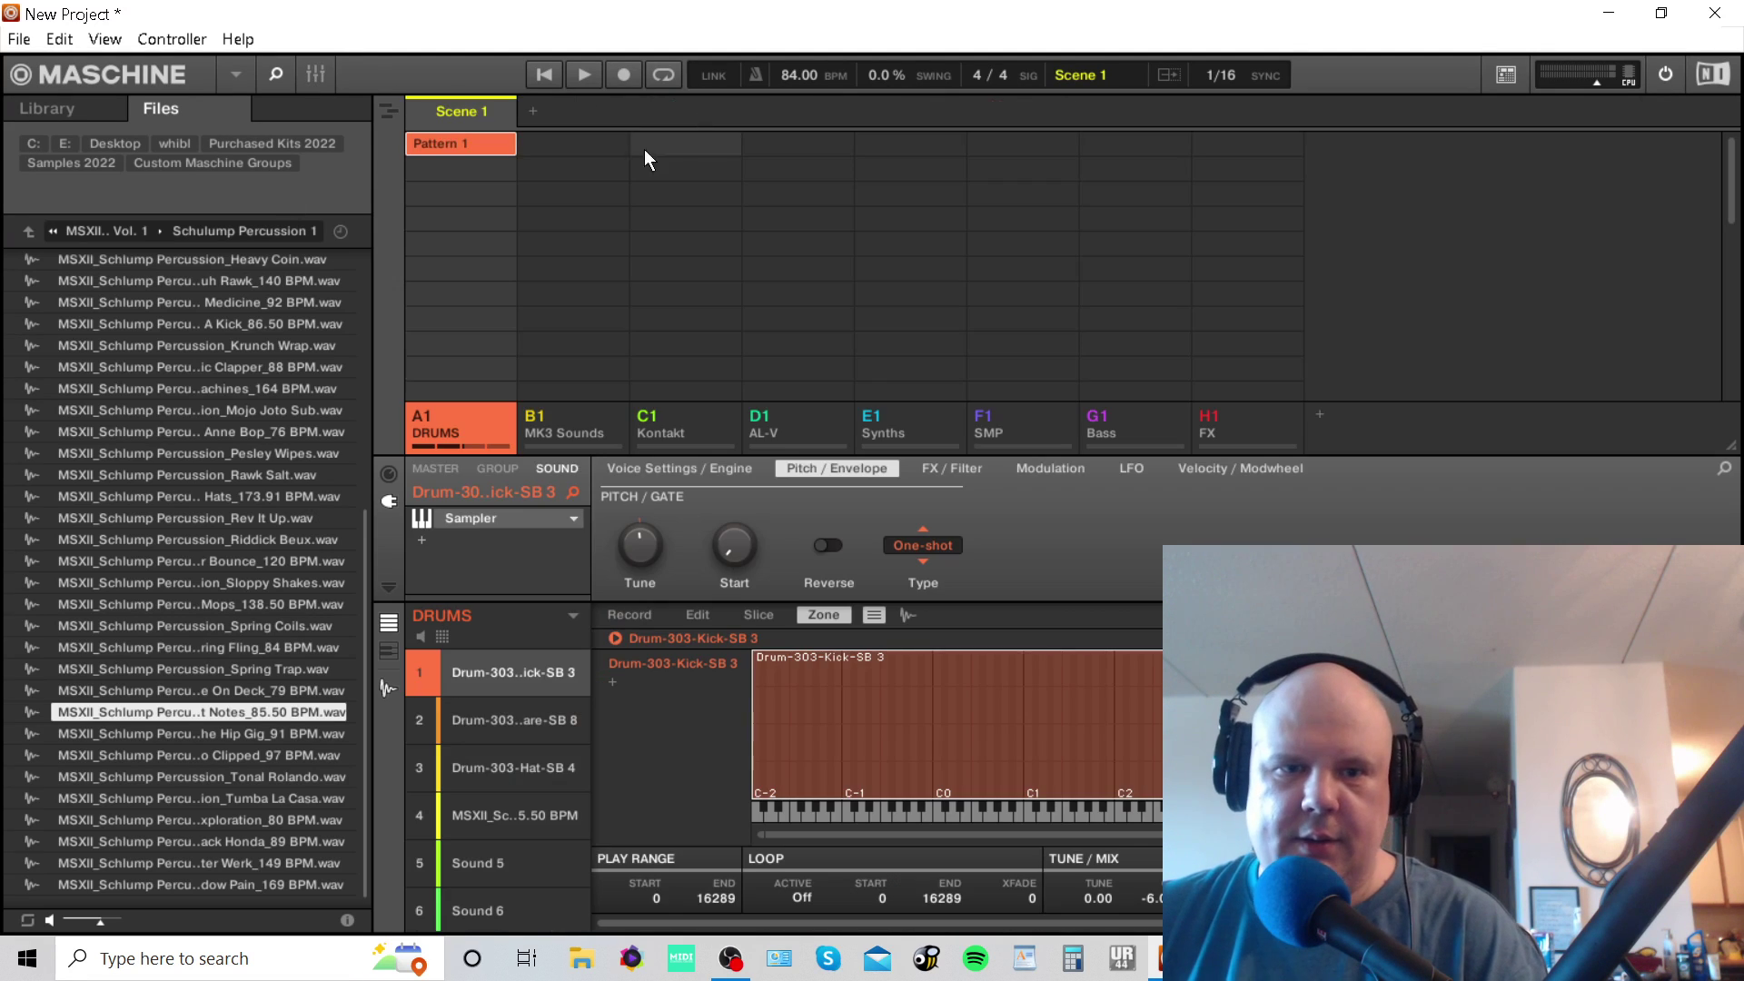
pyautogui.click(444, 474)
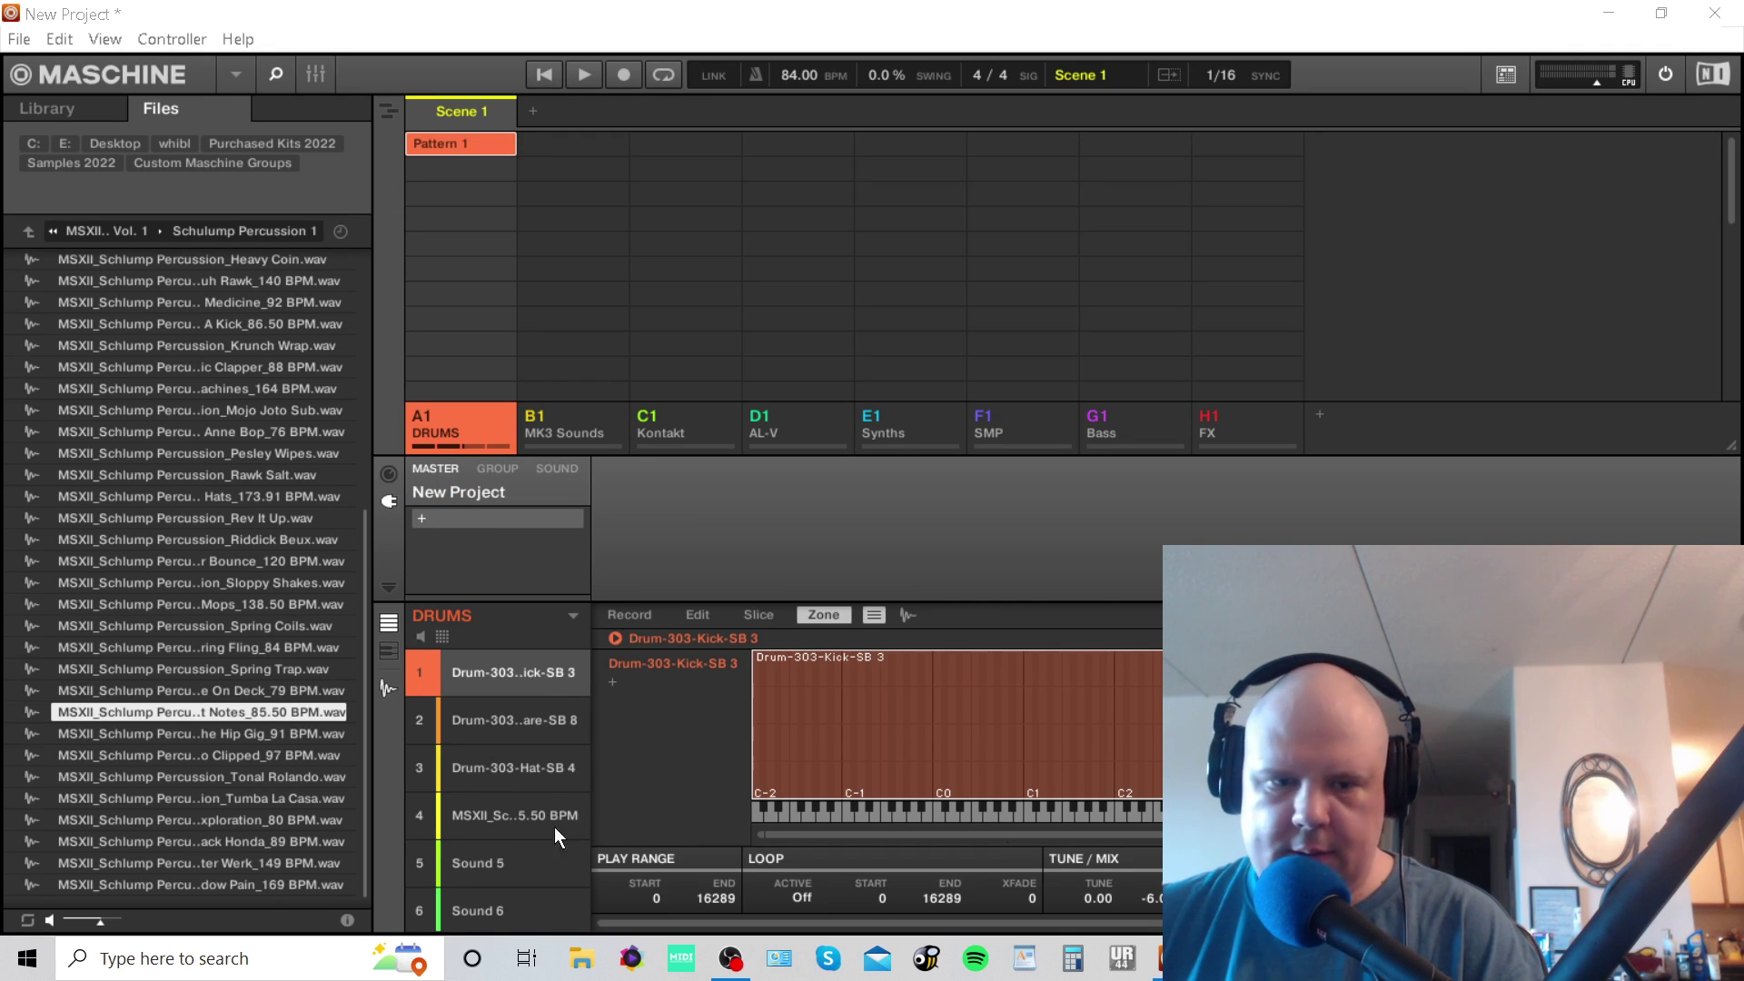
pyautogui.press('space')
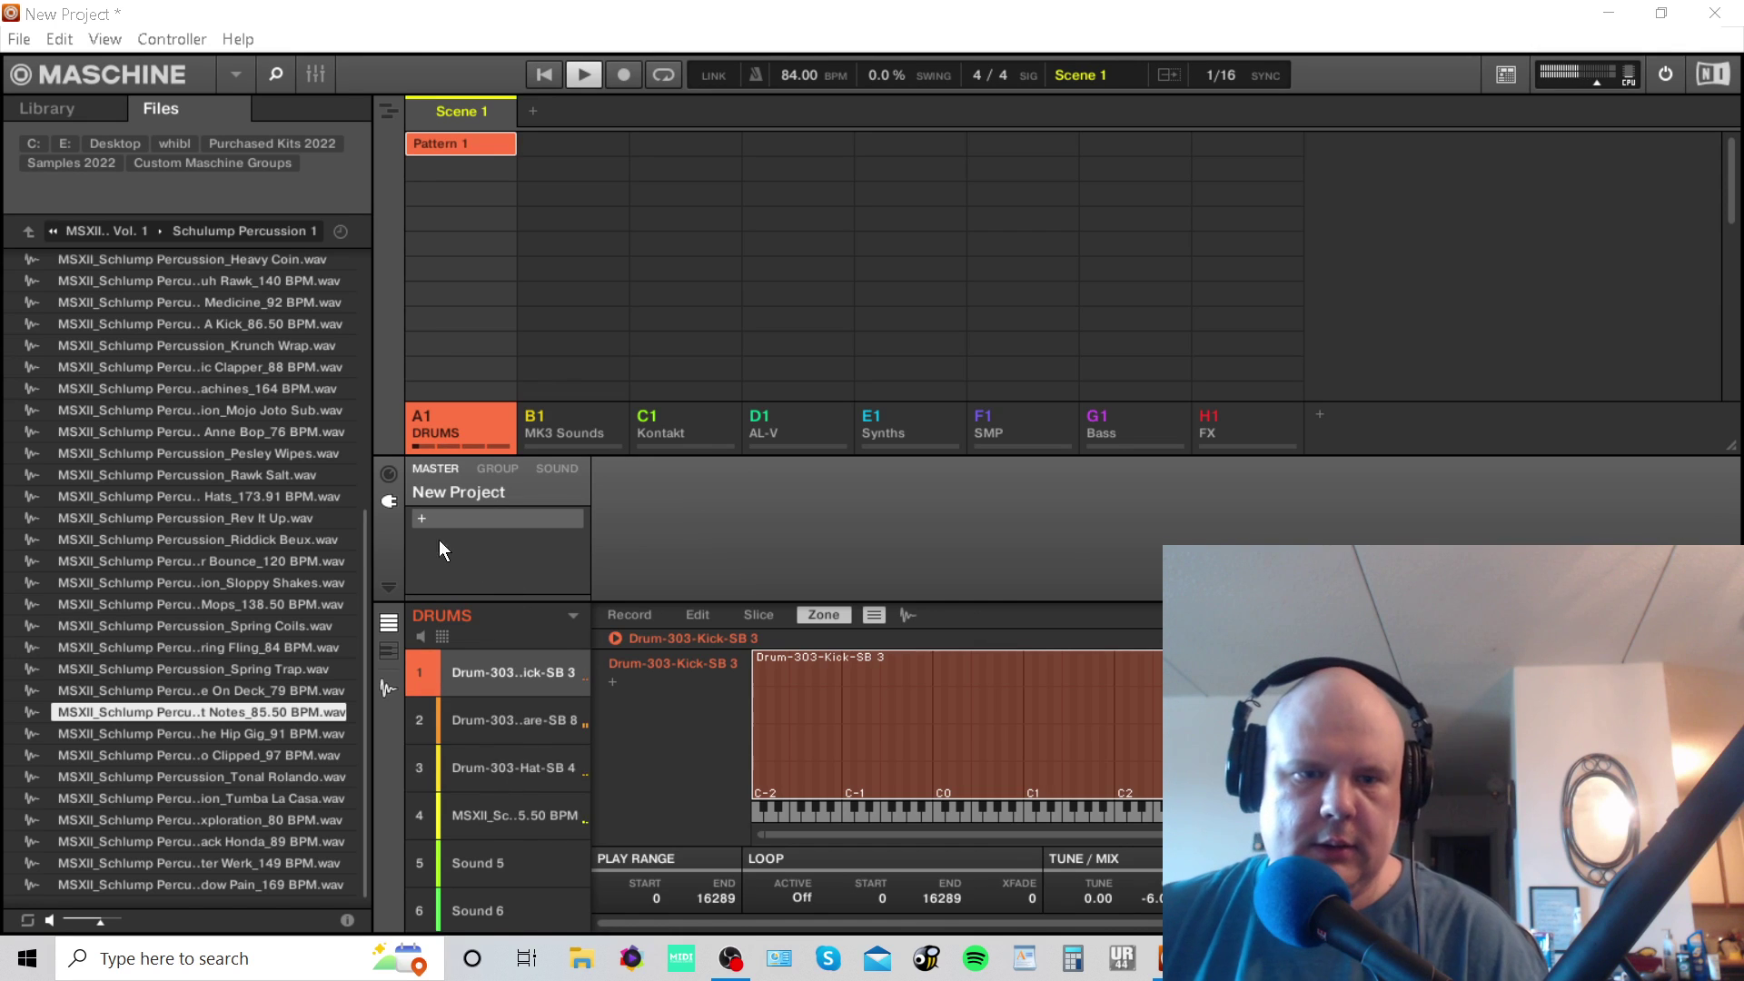
pyautogui.click(422, 518)
pyautogui.moveTo(495, 708)
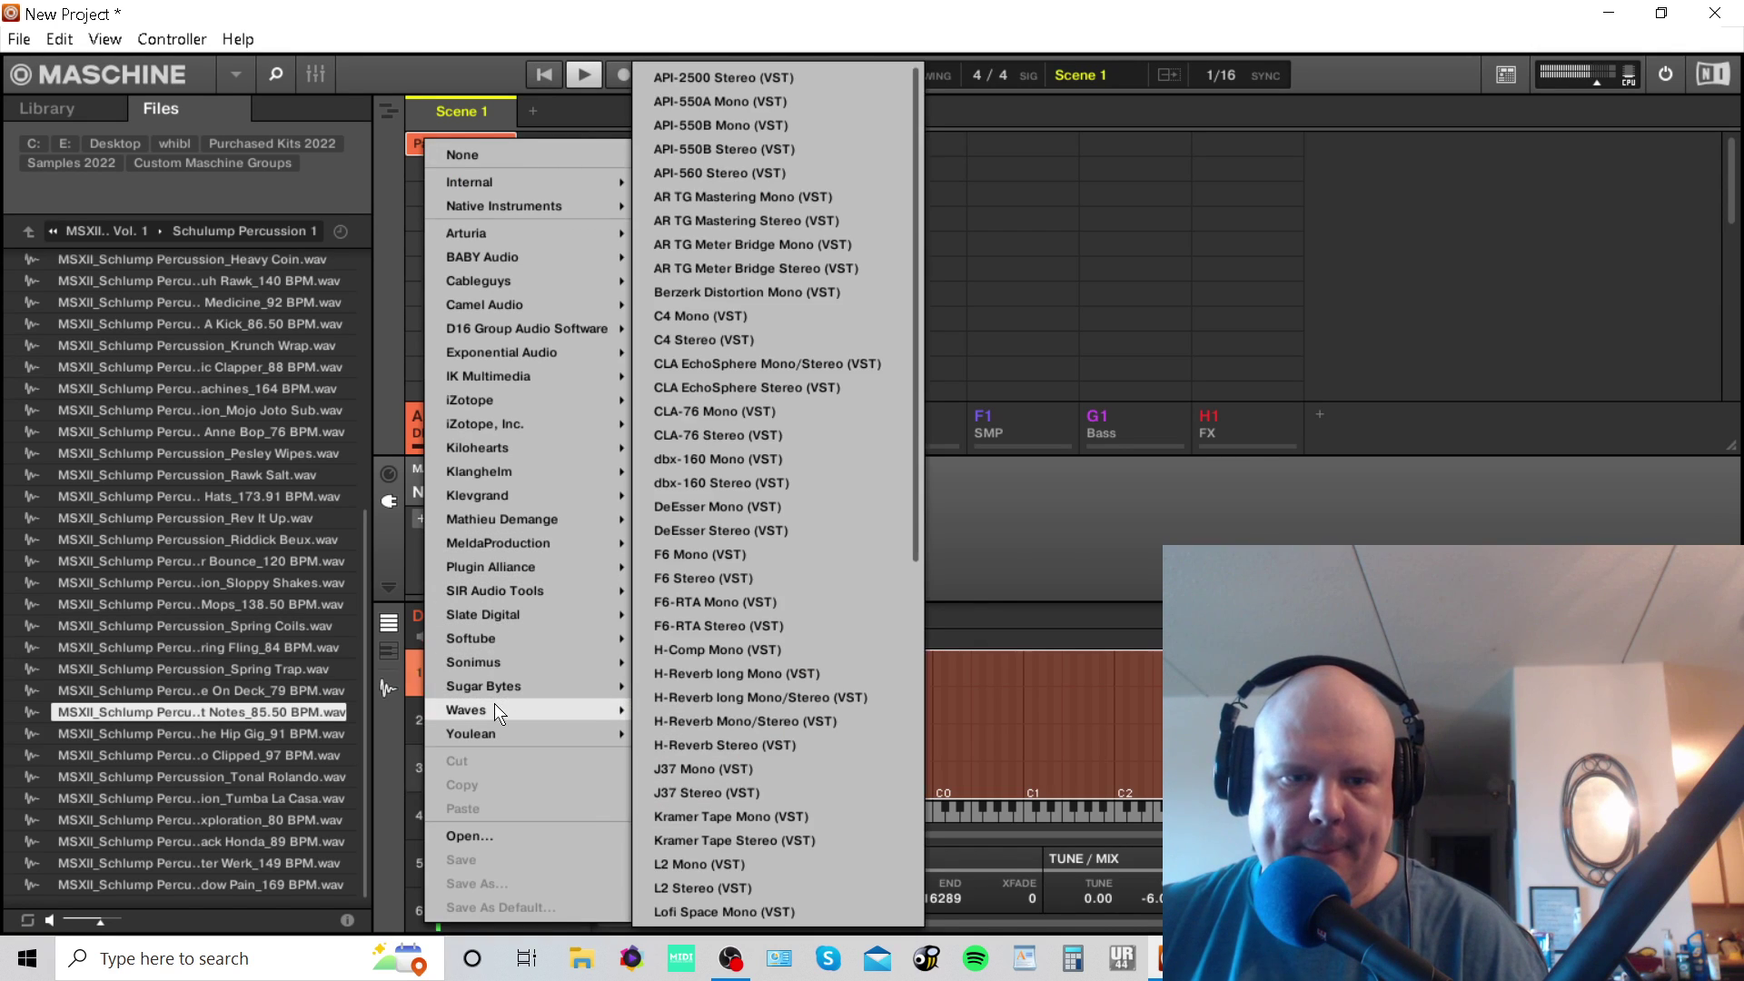
pyautogui.moveTo(520, 191)
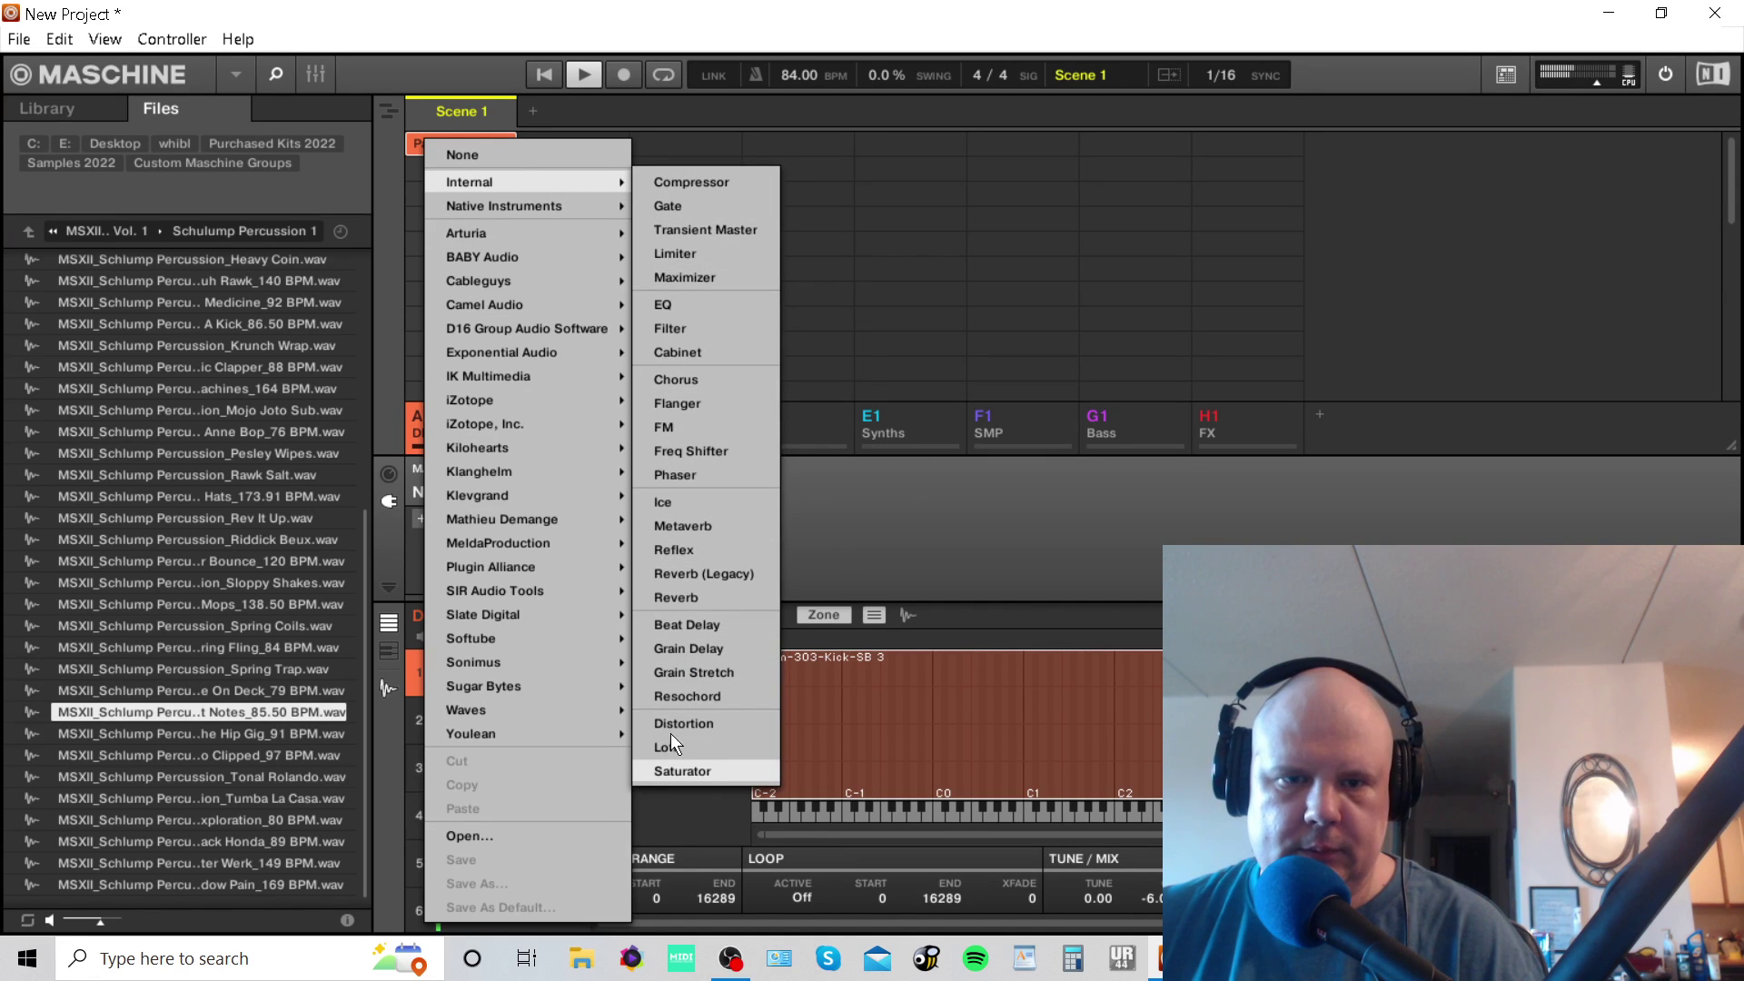
pyautogui.click(677, 770)
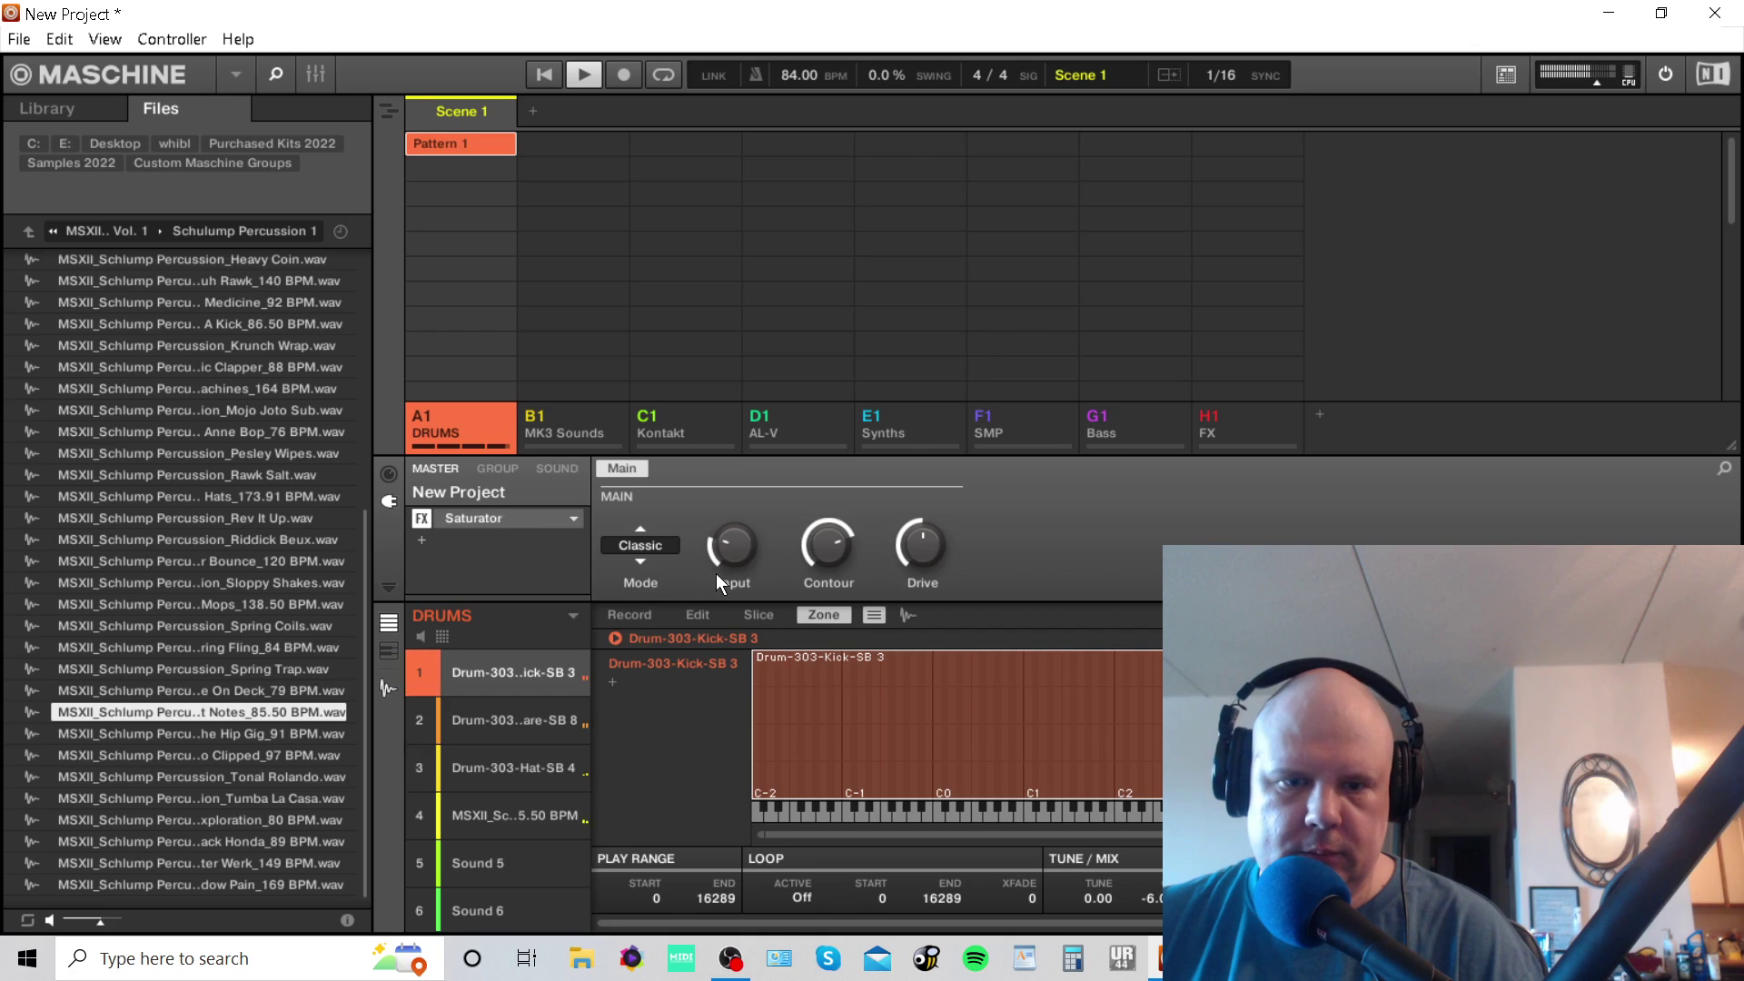
# Set the master Saturator's Input to 5.0 % and Drive to 0.0 % in Classic mode.
pyautogui.moveTo(732, 546); pyautogui.dragTo(733, 589)
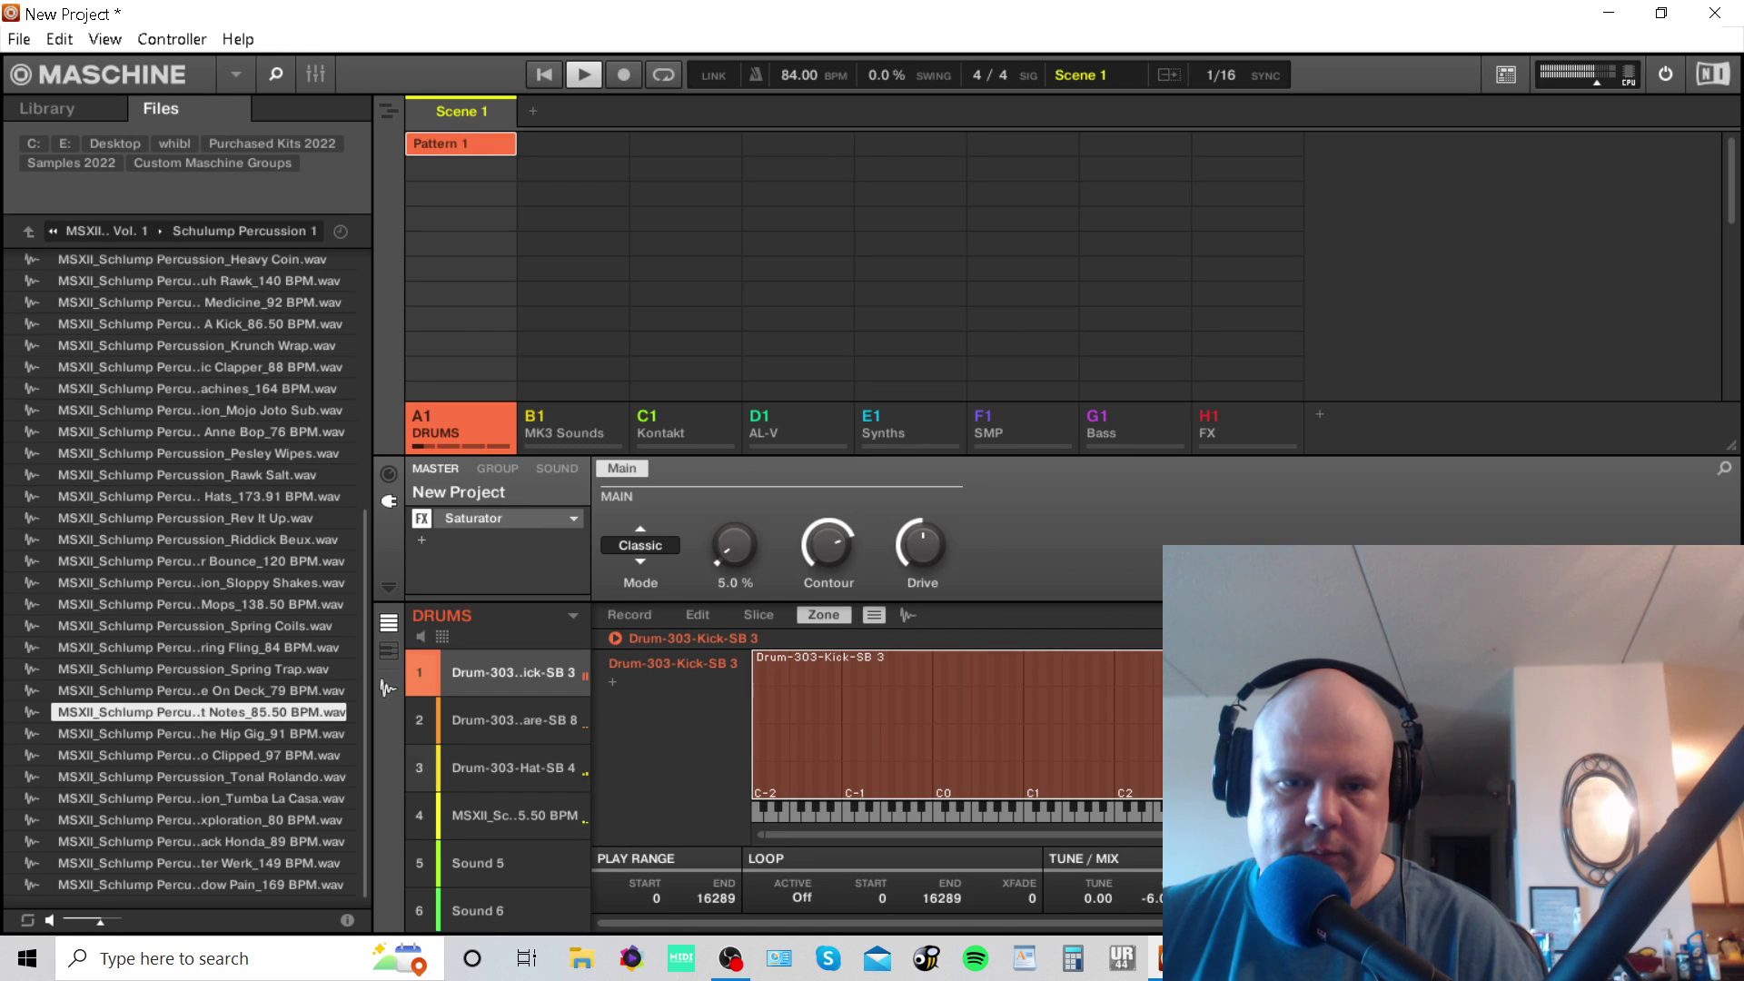
pyautogui.moveTo(922, 545); pyautogui.dragTo(922, 599)
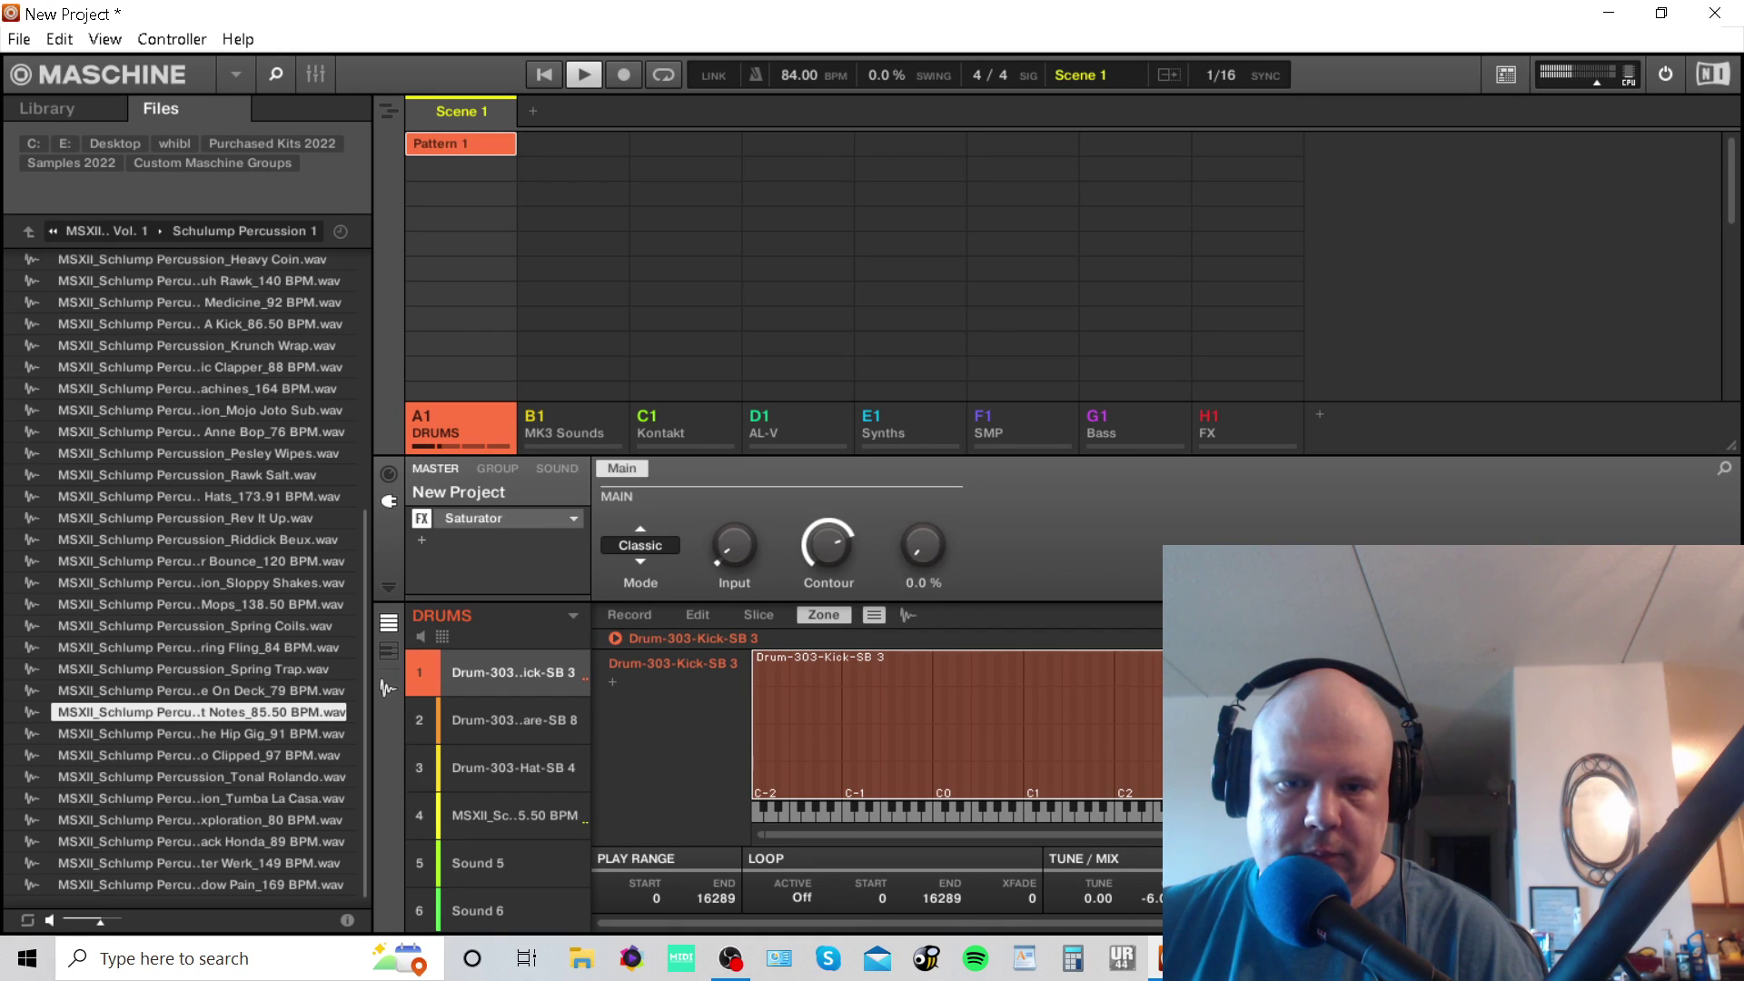
pyautogui.click(422, 539)
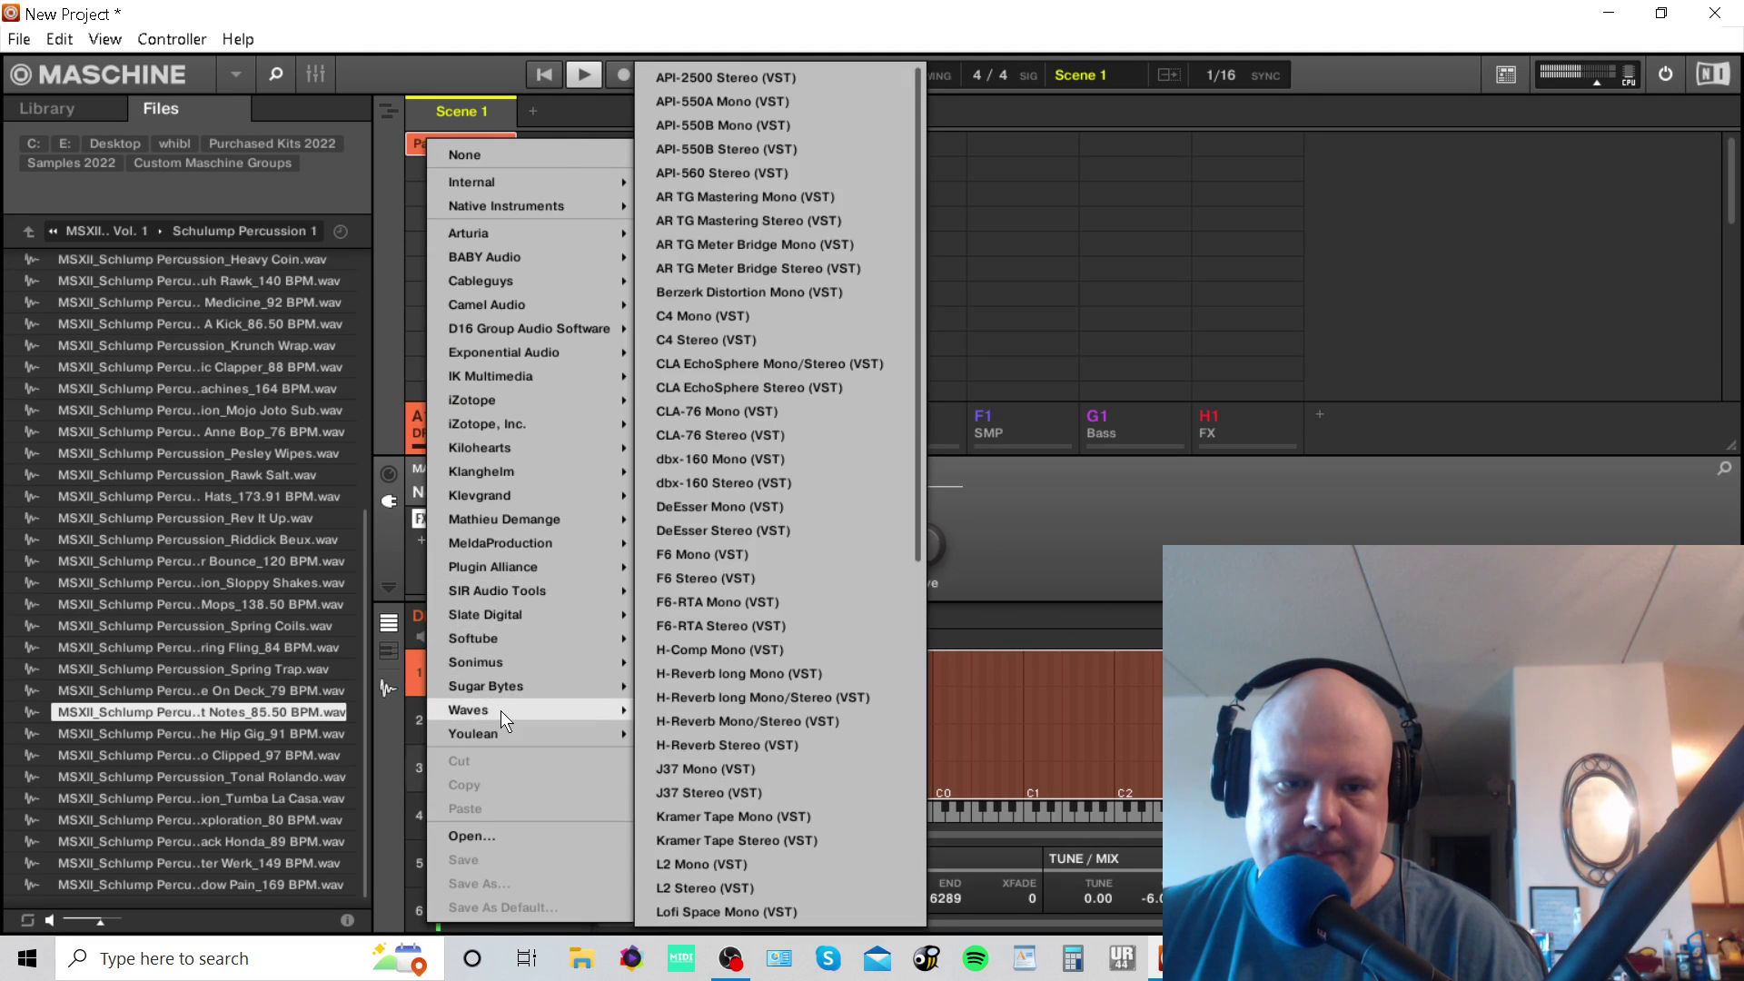
pyautogui.click(500, 710)
# Switch the master Saturator to Tape mode and lower its Input.
pyautogui.click(652, 540)
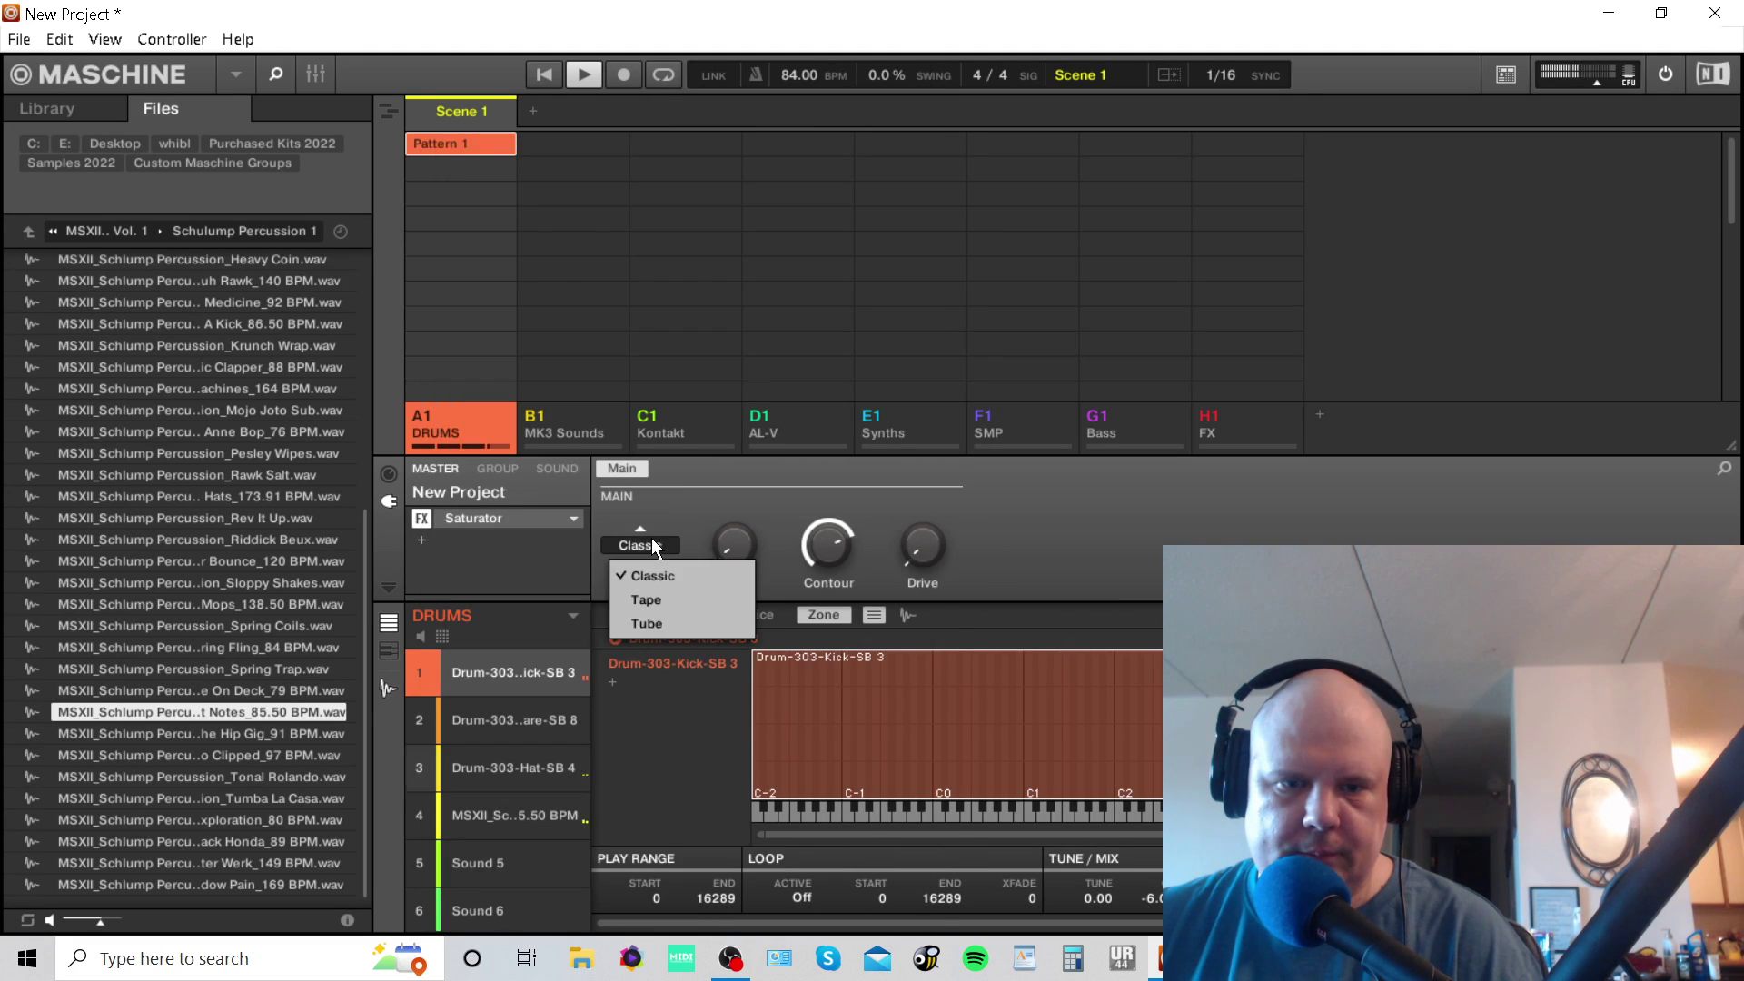
pyautogui.click(658, 596)
pyautogui.moveTo(748, 526); pyautogui.dragTo(749, 568)
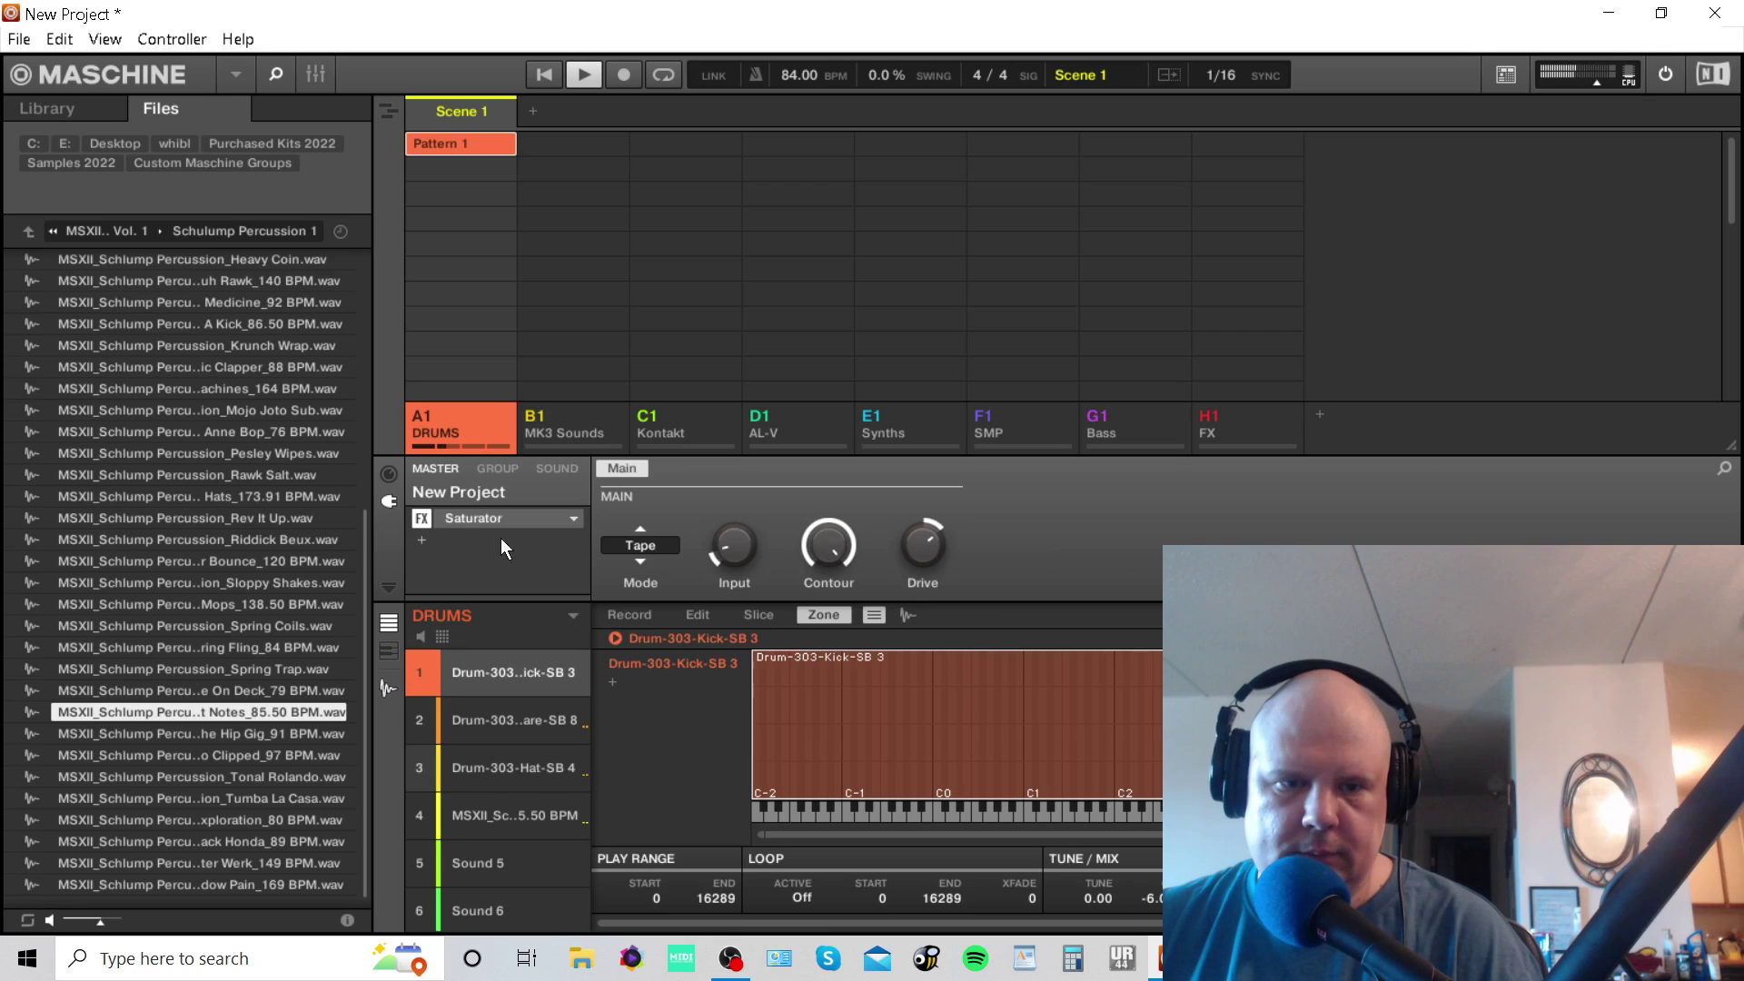
# Return to the kick's sound-level plug-in settings and stop playback.
pyautogui.click(497, 469)
pyautogui.click(554, 469)
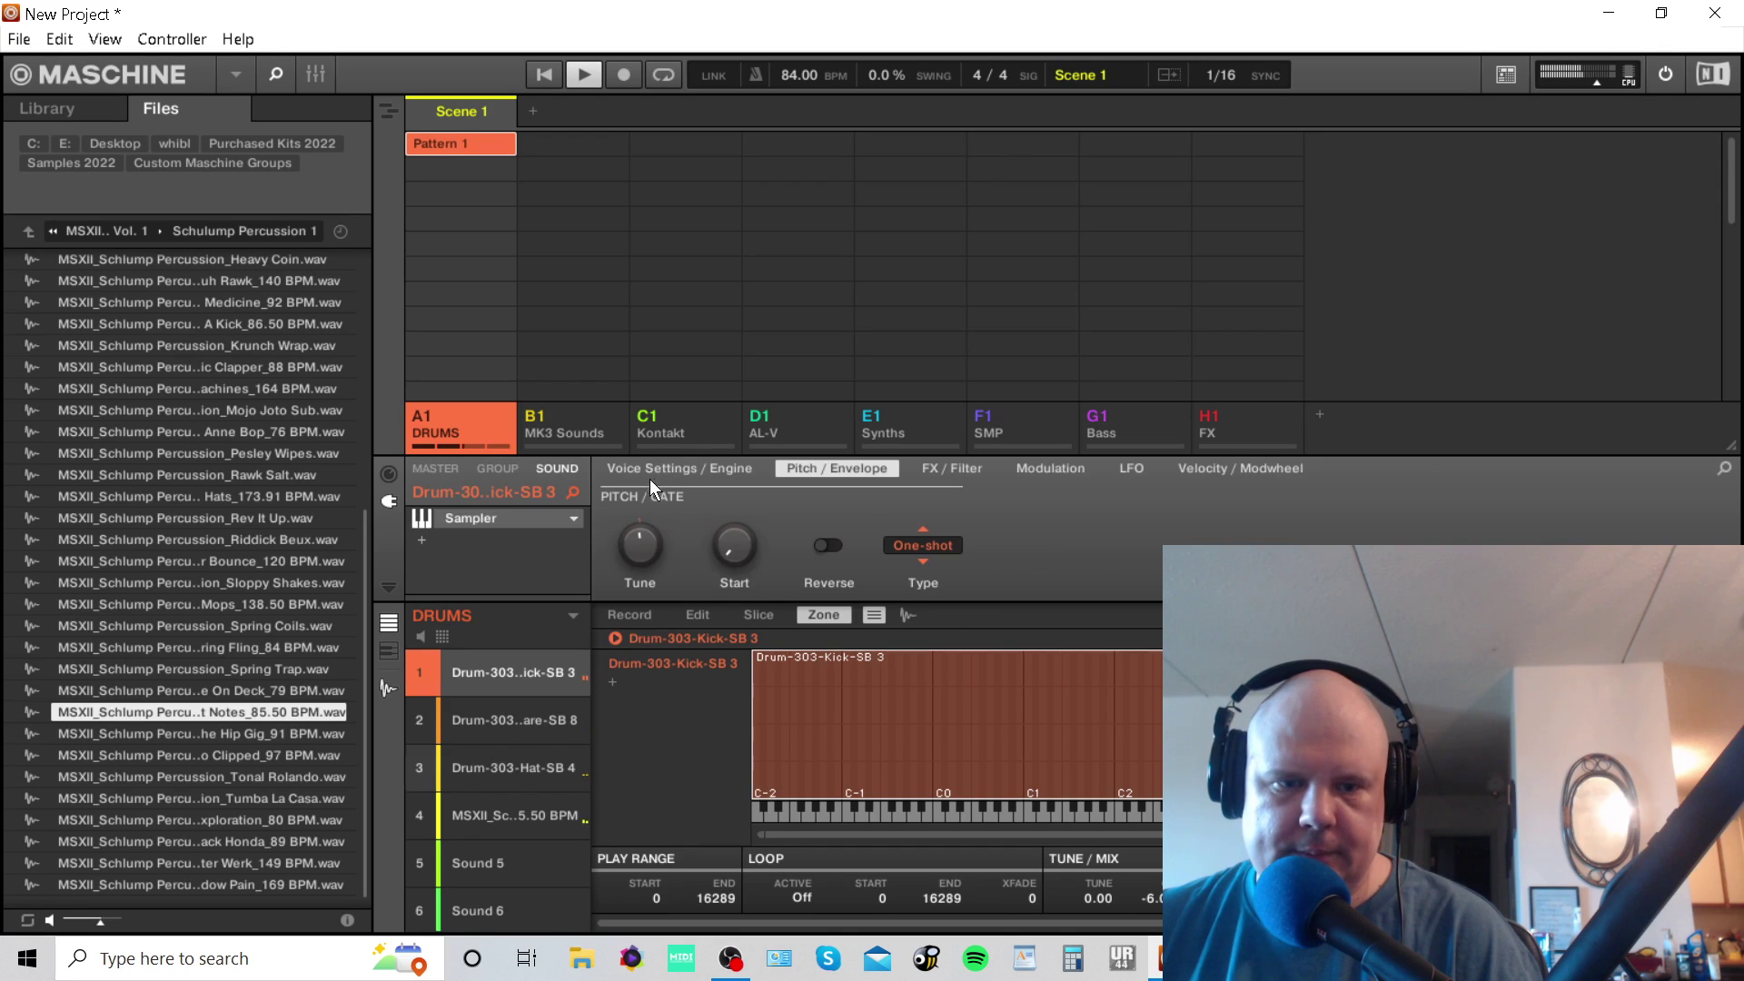
pyautogui.press('space')
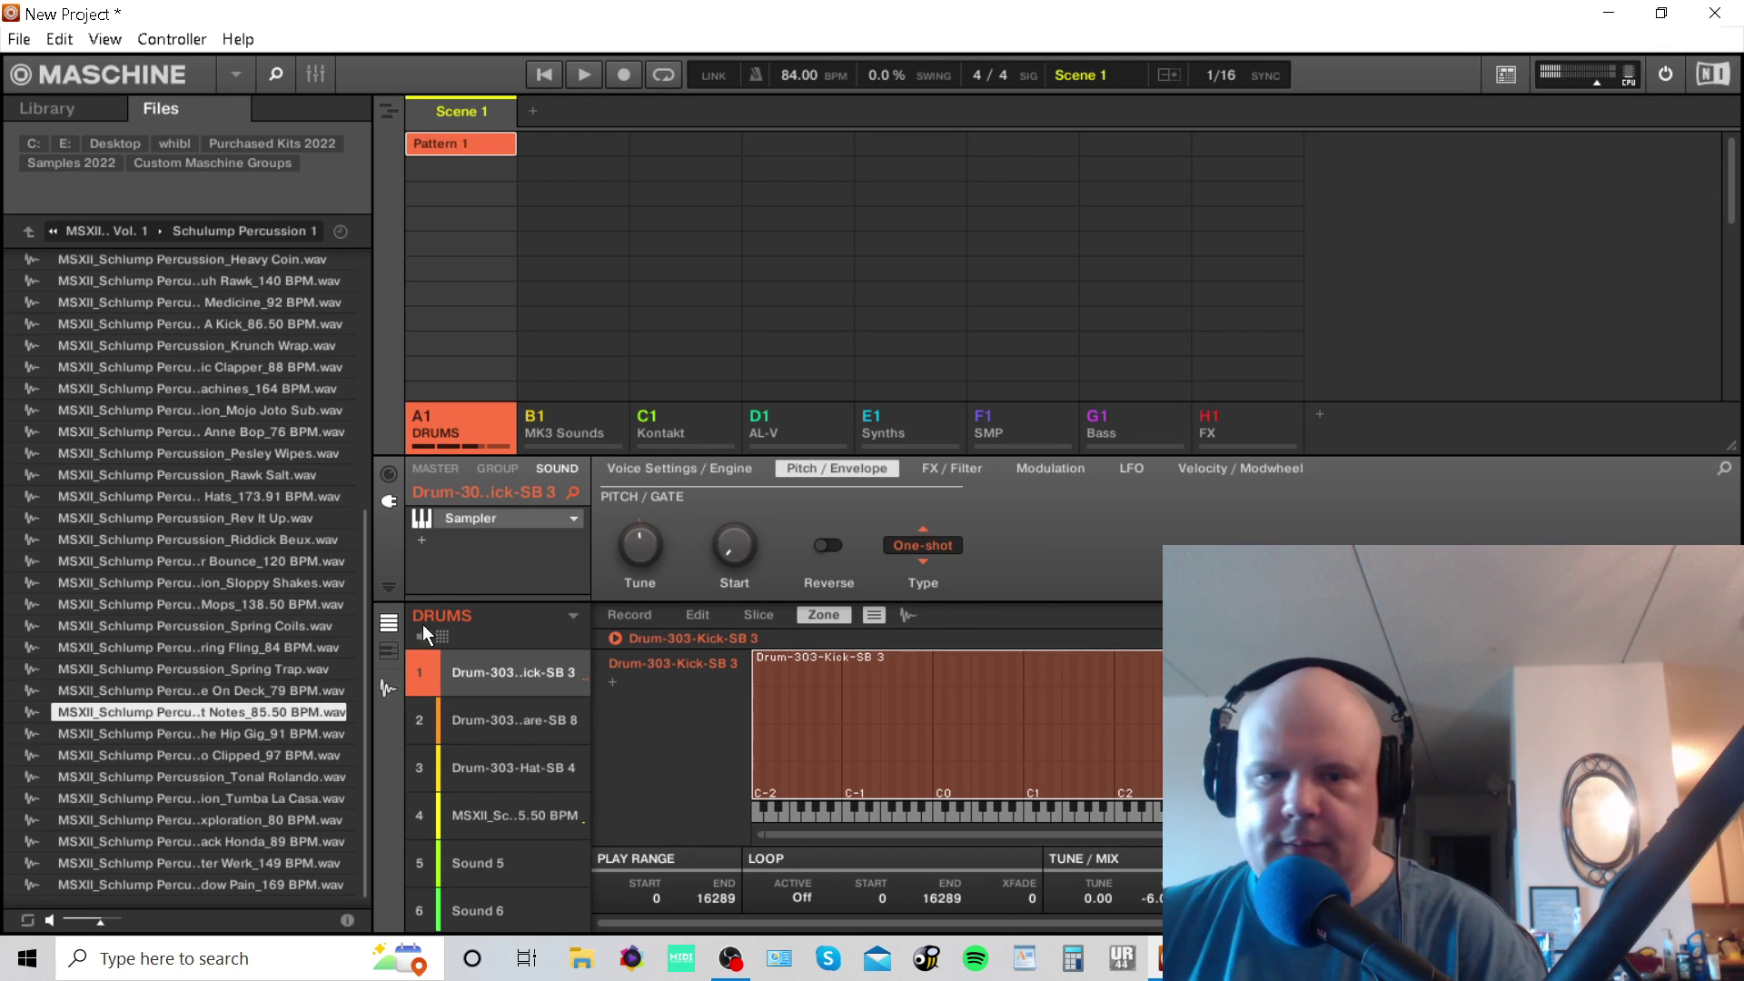
# Move the SMP group to slot B1, directly after the DRUMS group.
pyautogui.click(1043, 436)
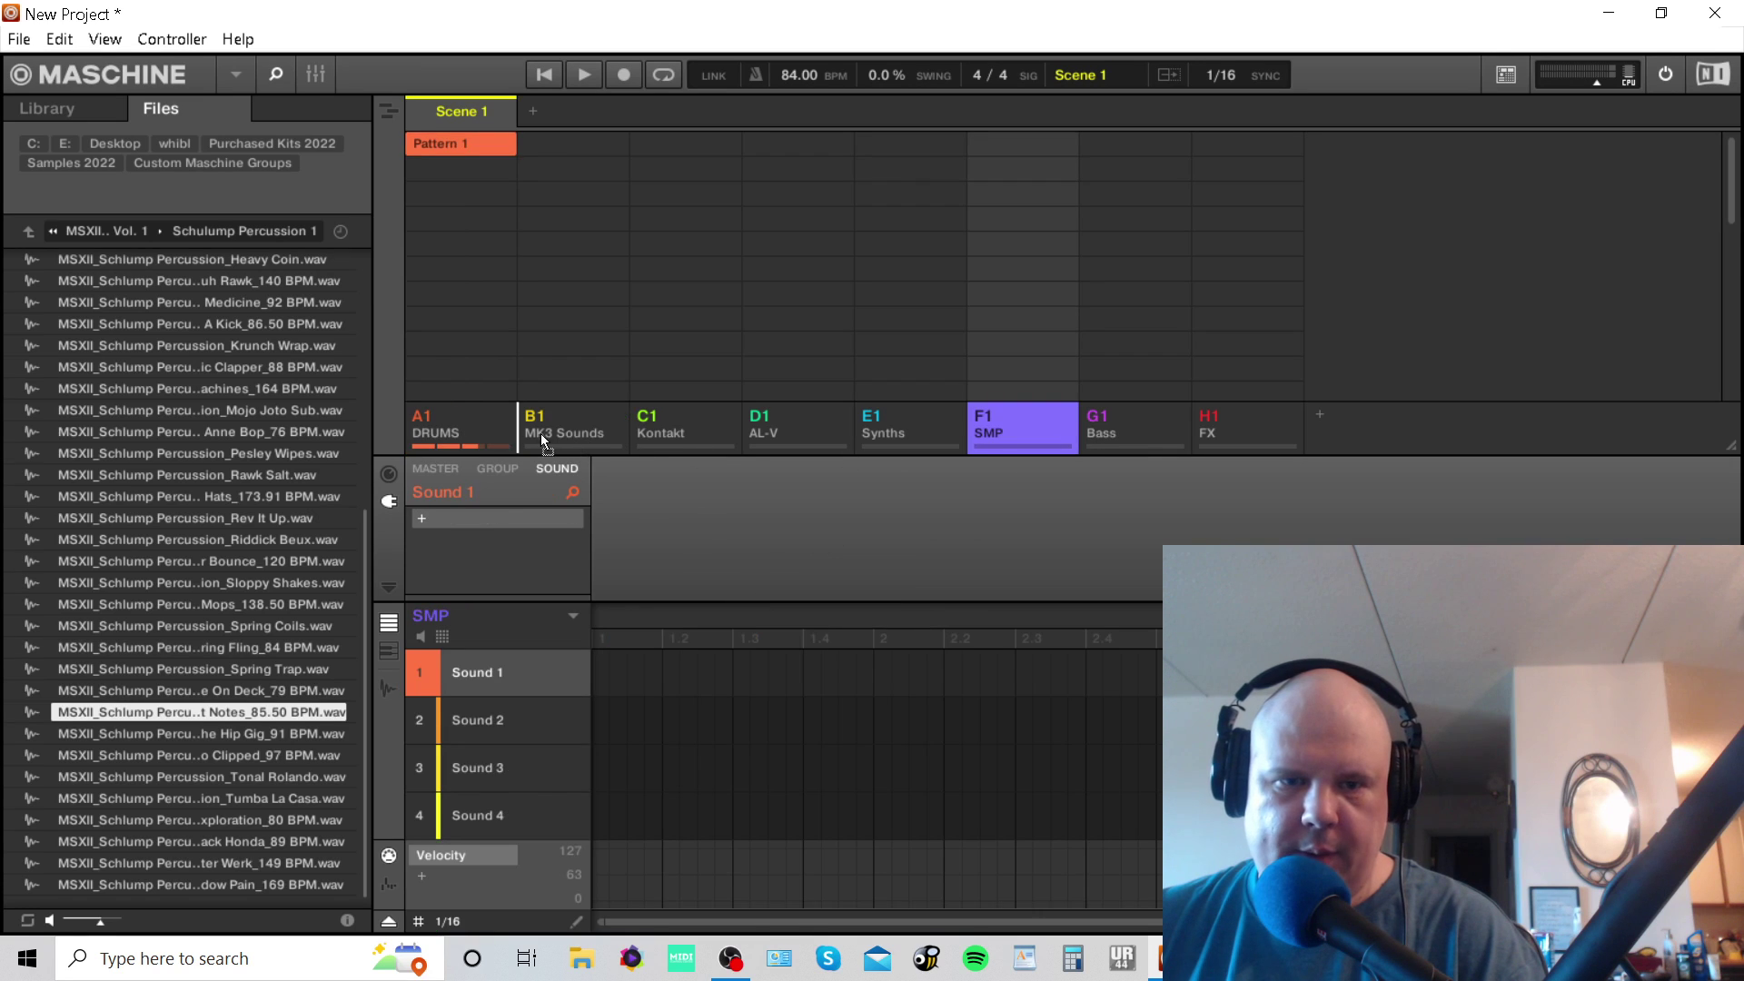
pyautogui.moveTo(631, 463); pyautogui.dragTo(633, 461)
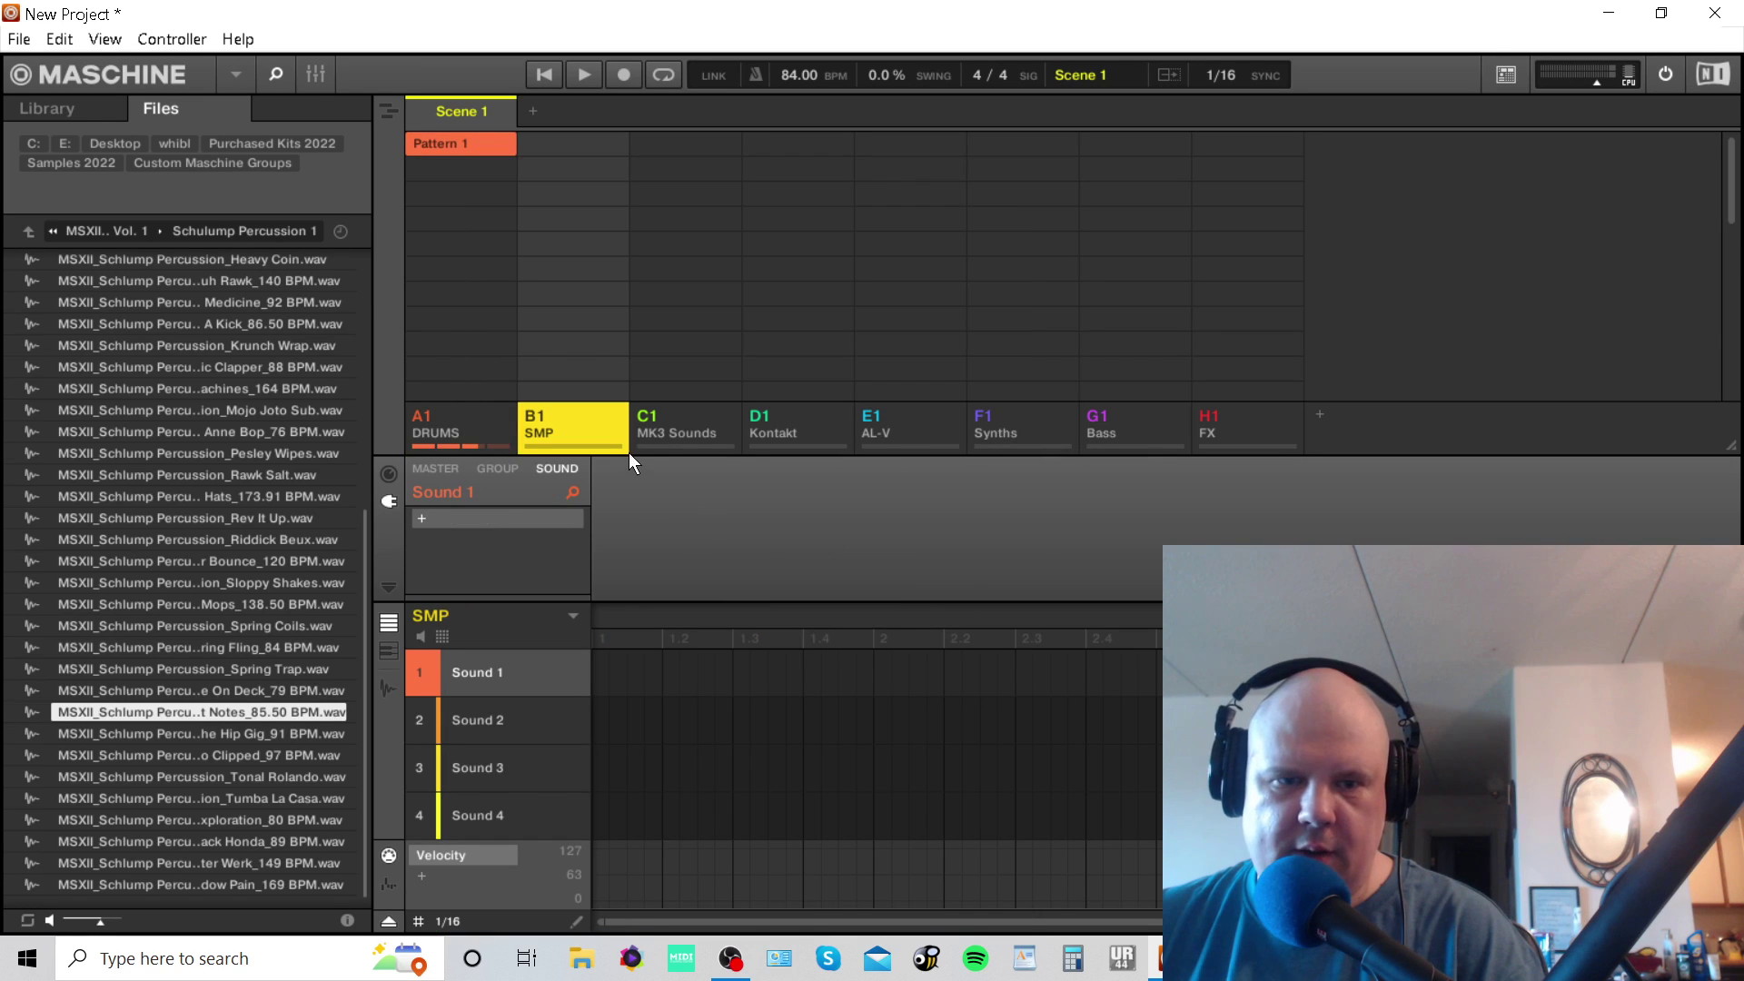
pyautogui.click(423, 518)
pyautogui.moveTo(614, 471)
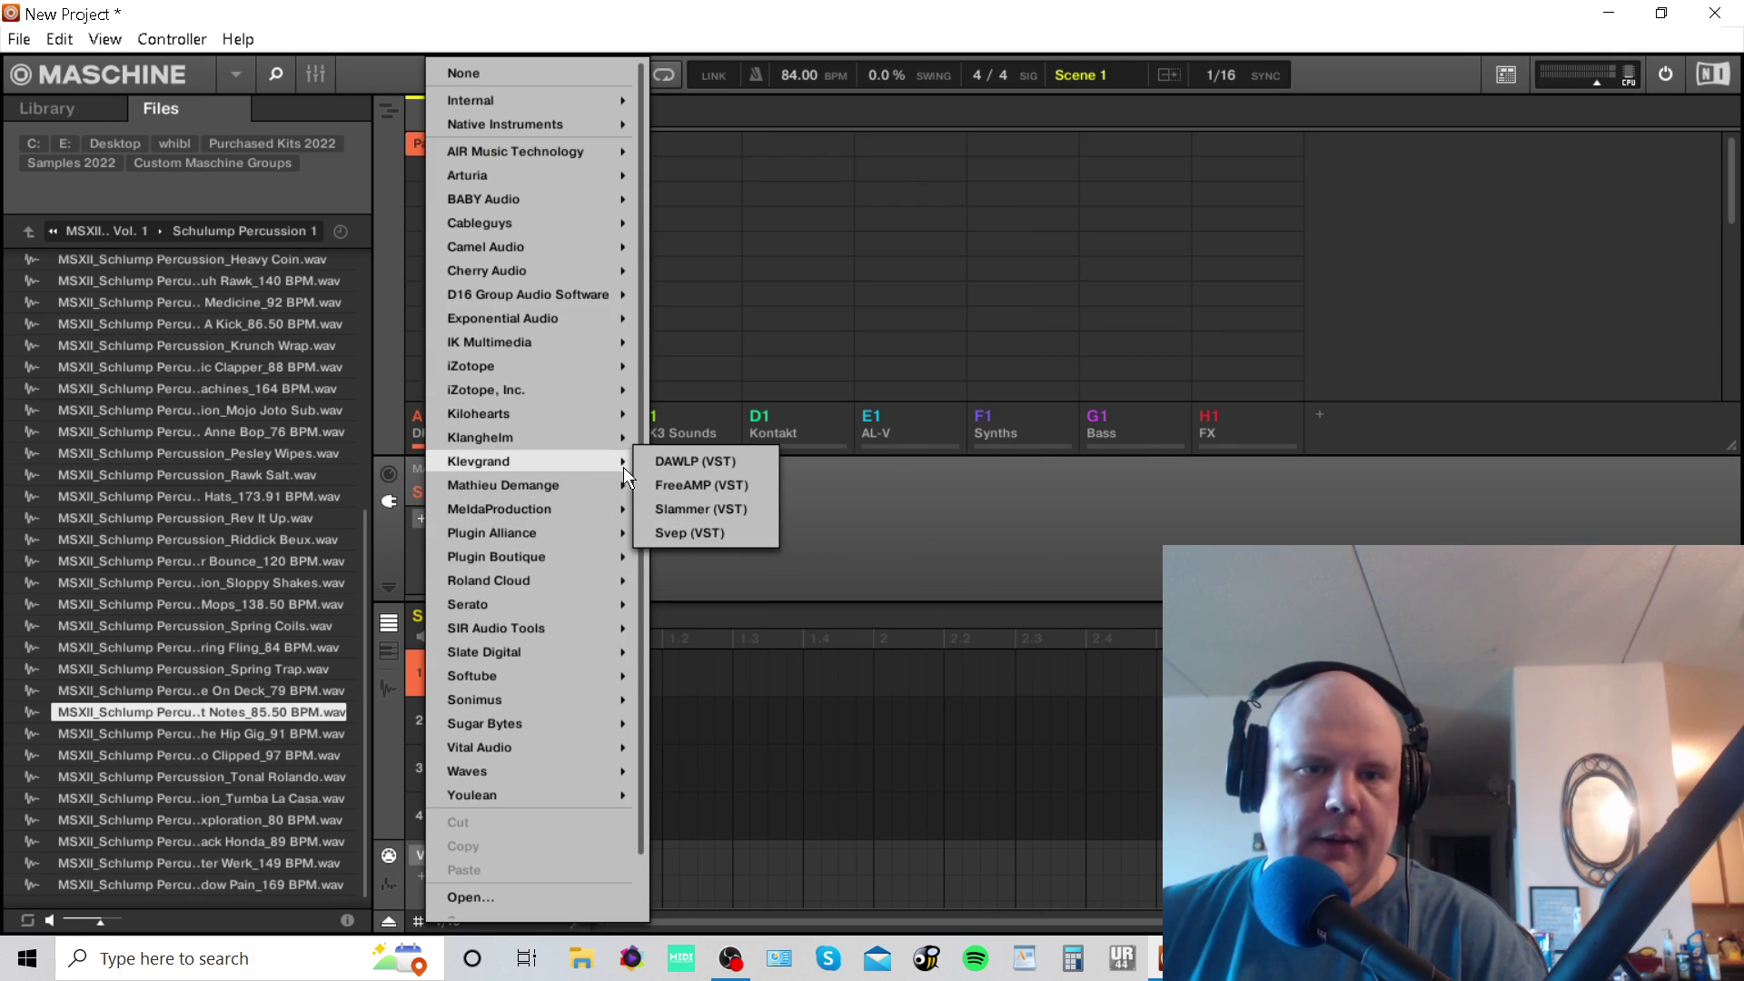
pyautogui.click(903, 576)
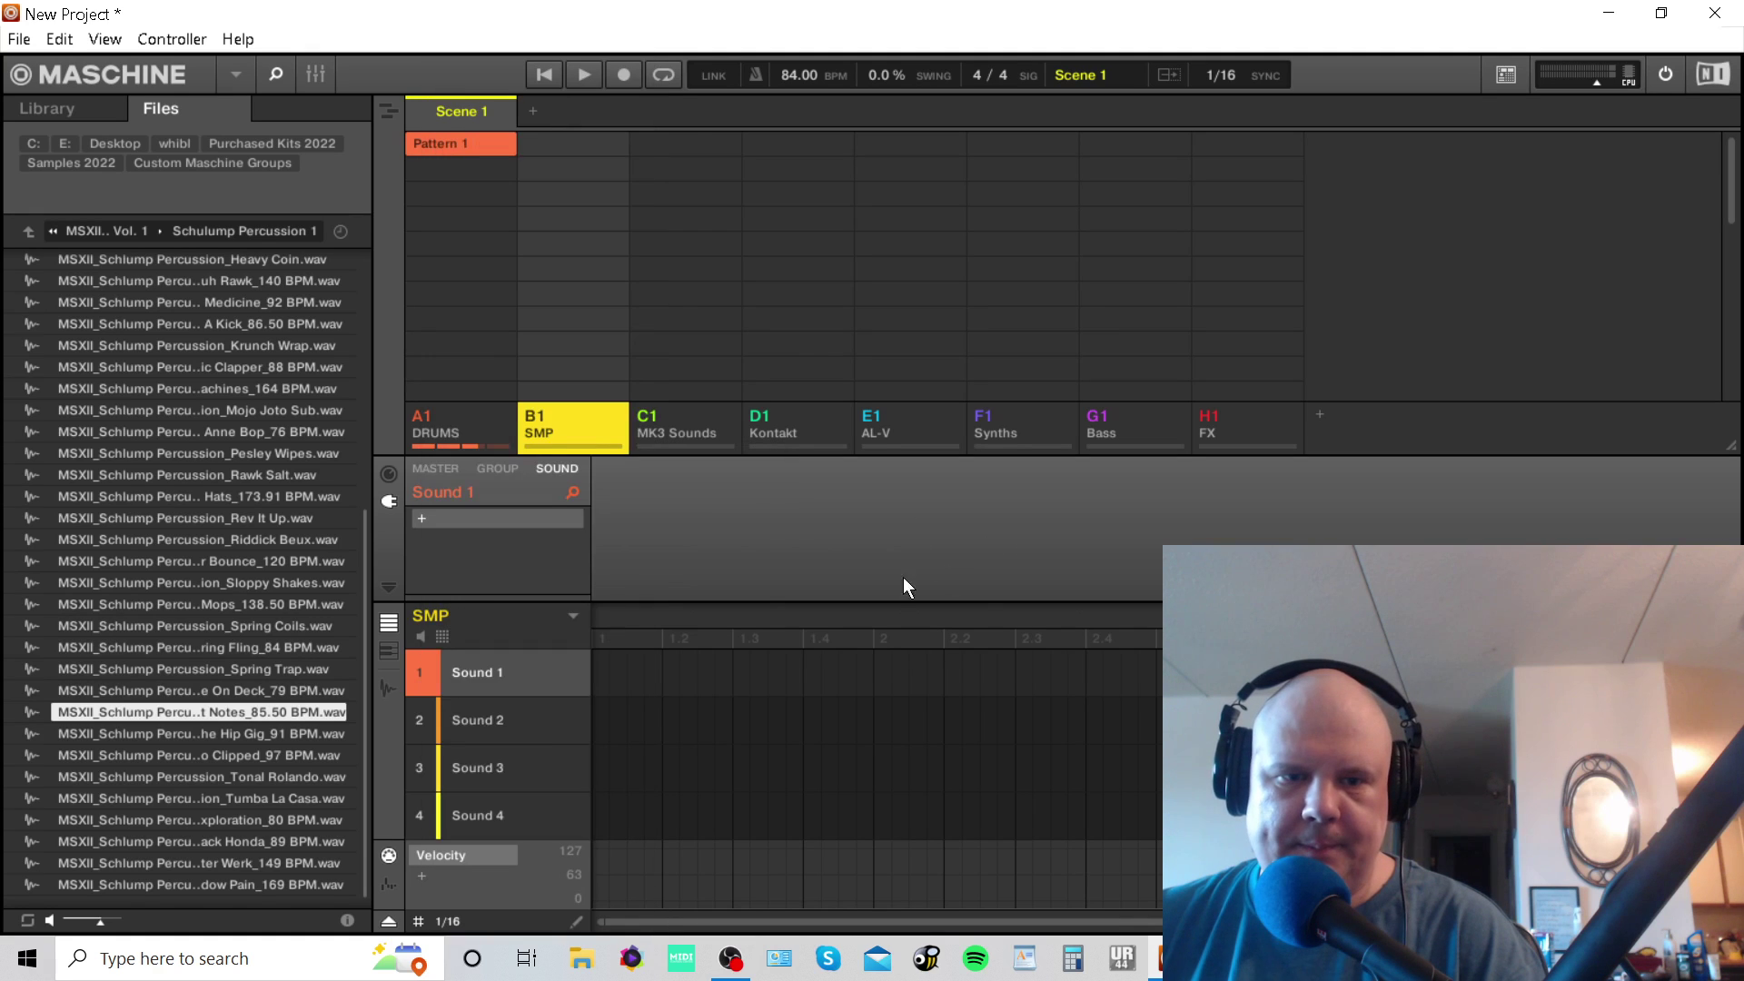
# Load the Serato Sample VST on the SMP group's first sound and move its window clear of the file browser.
pyautogui.click(423, 519)
pyautogui.moveTo(486, 600)
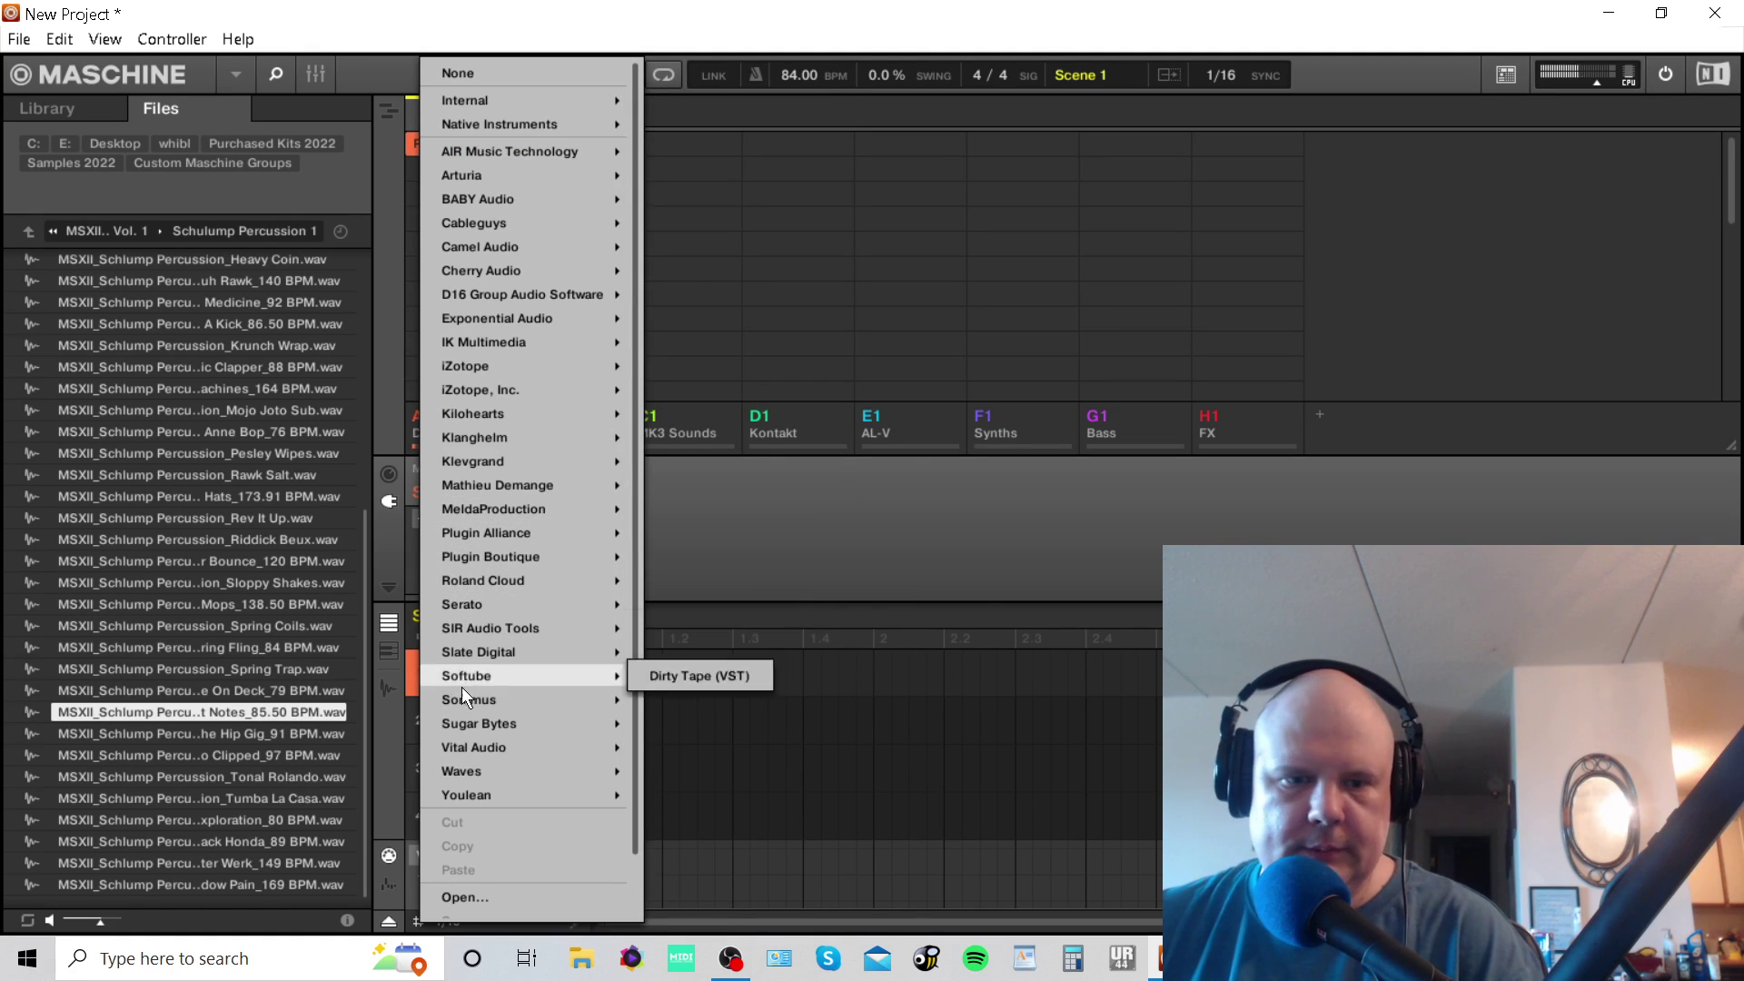
pyautogui.moveTo(489, 675)
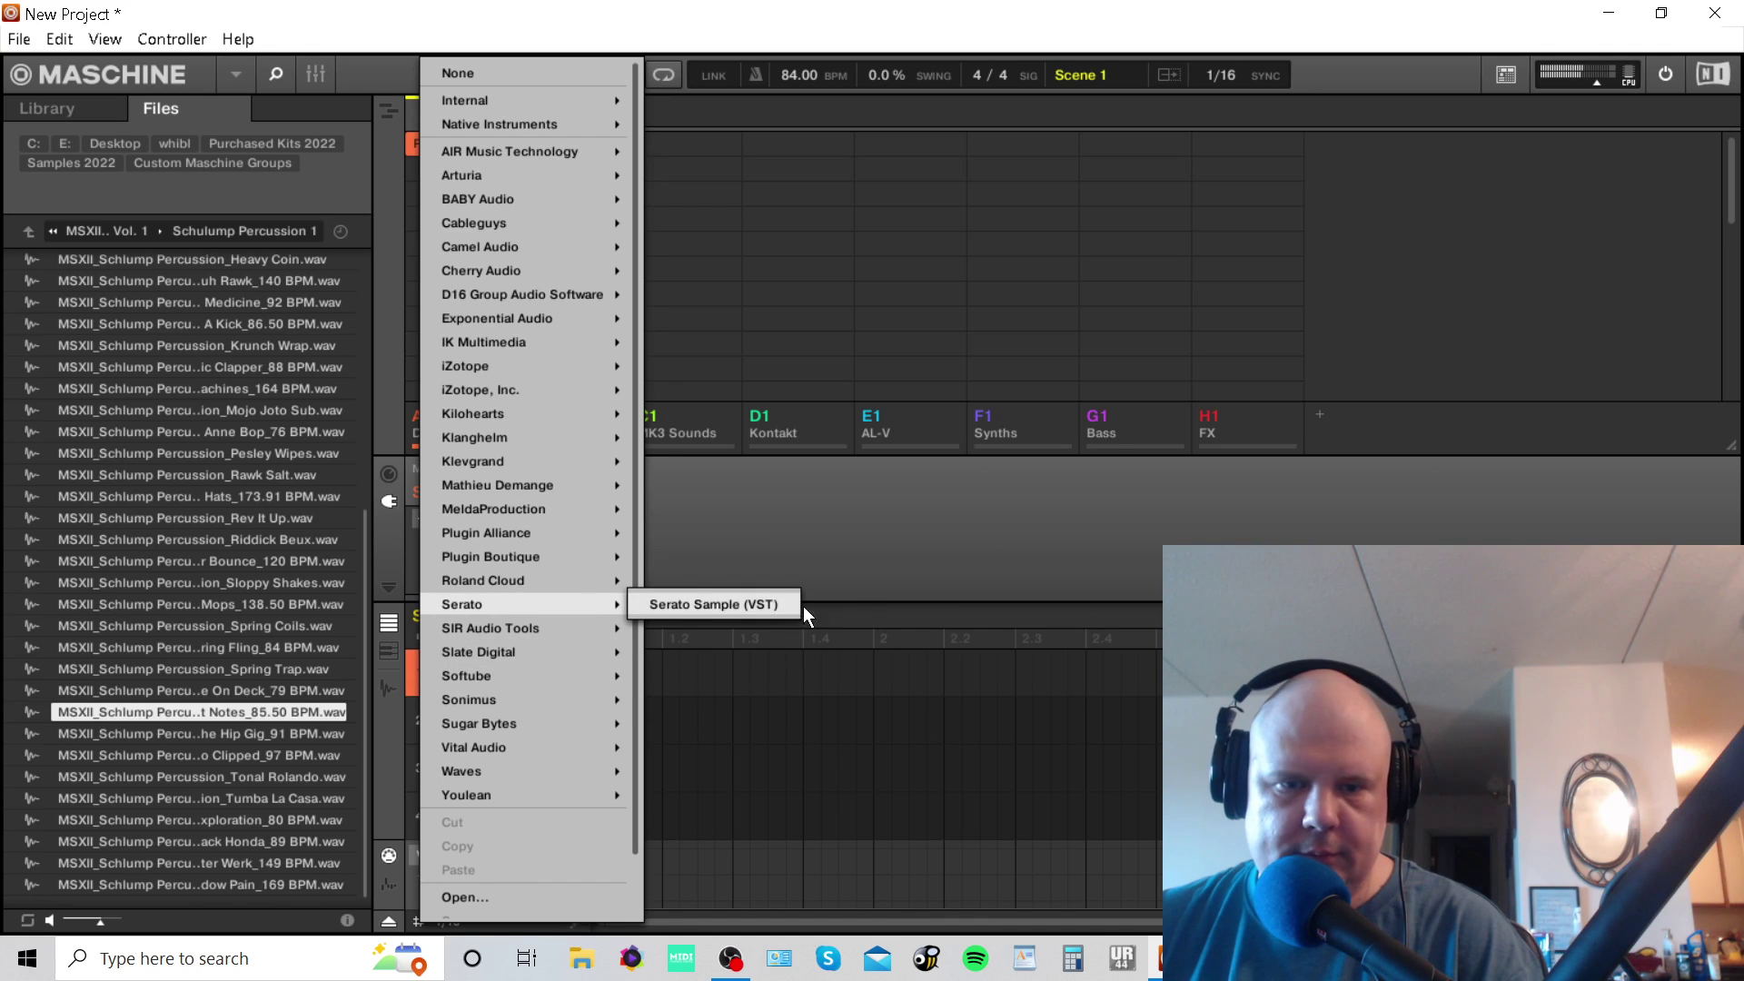
pyautogui.click(786, 605)
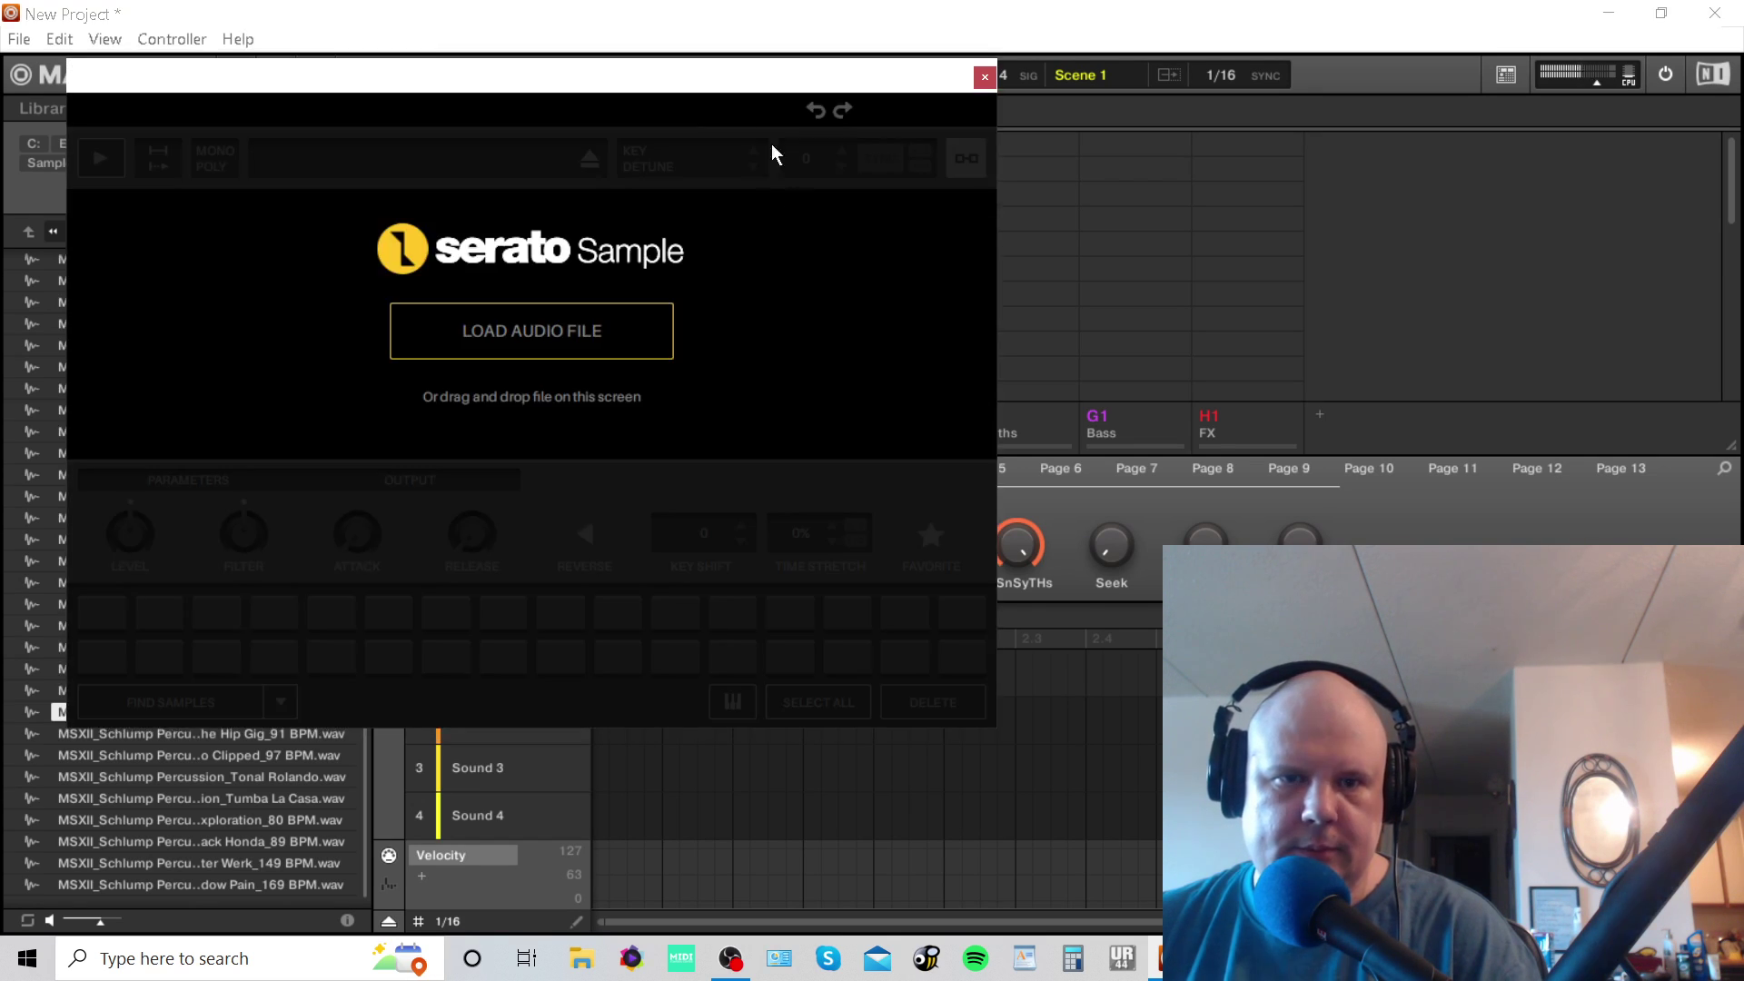
pyautogui.moveTo(690, 79); pyautogui.dragTo(1095, 109)
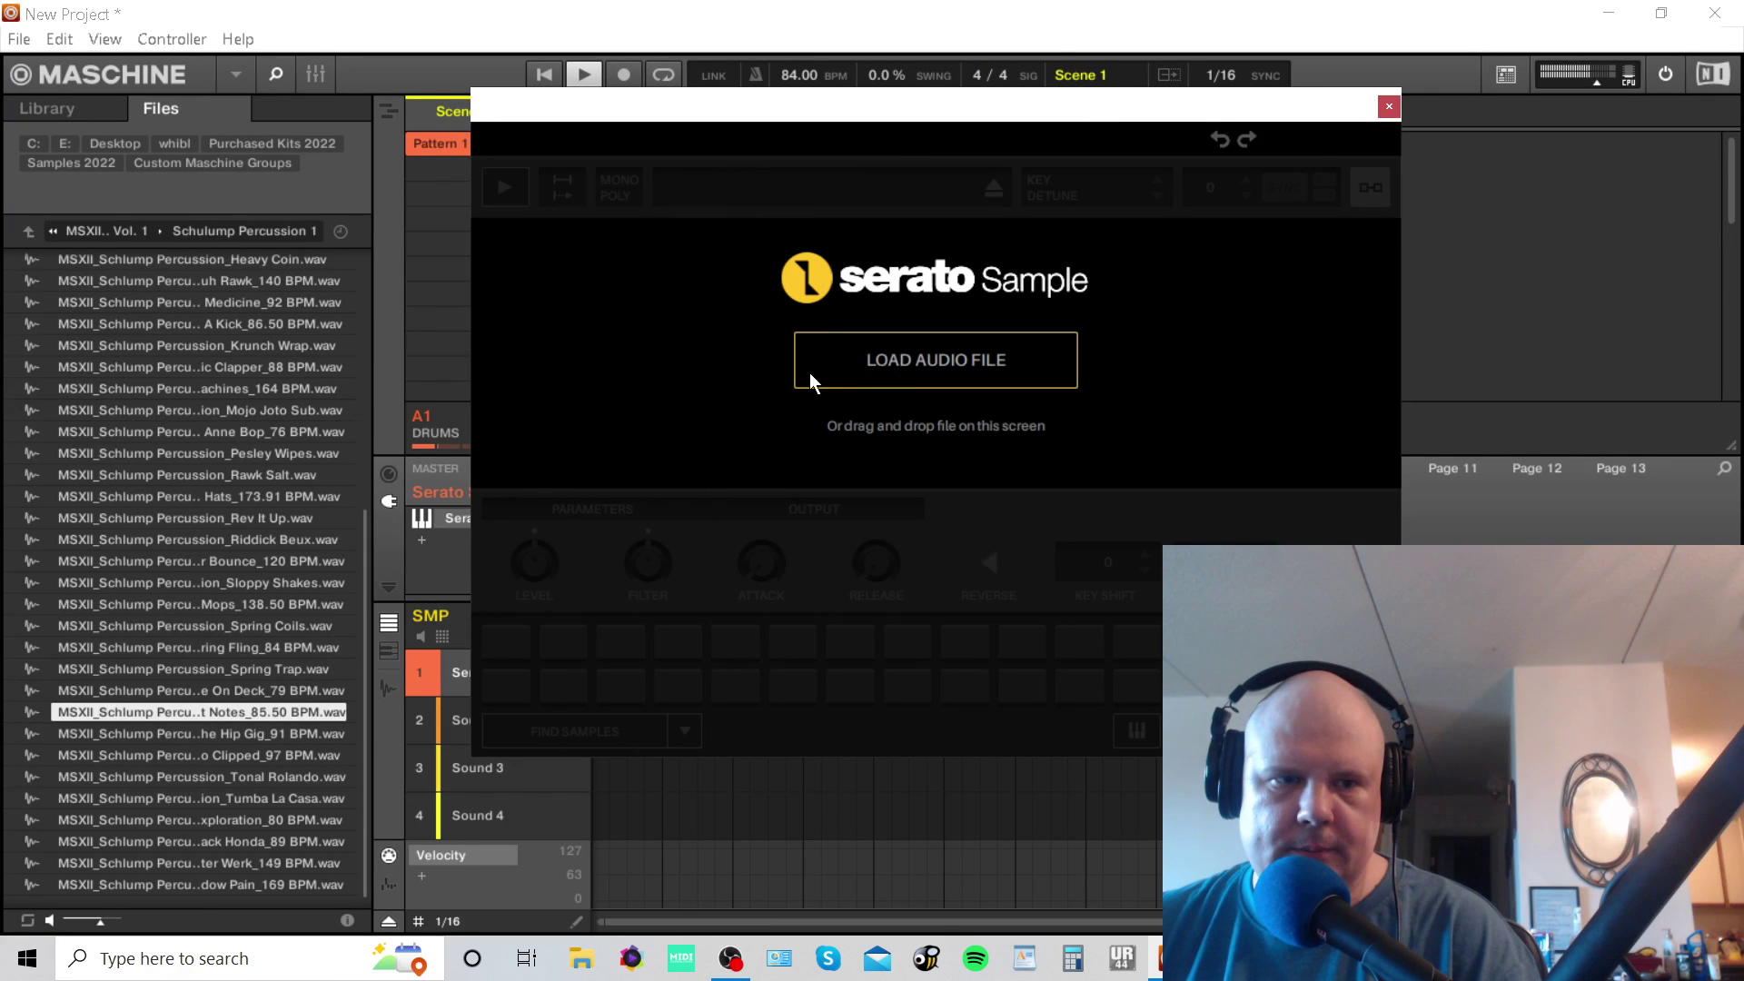
# Browse from Samples 2022 into Isolation Vol 3 - Comps And Stems and open its Comps folder.
pyautogui.click(99, 160)
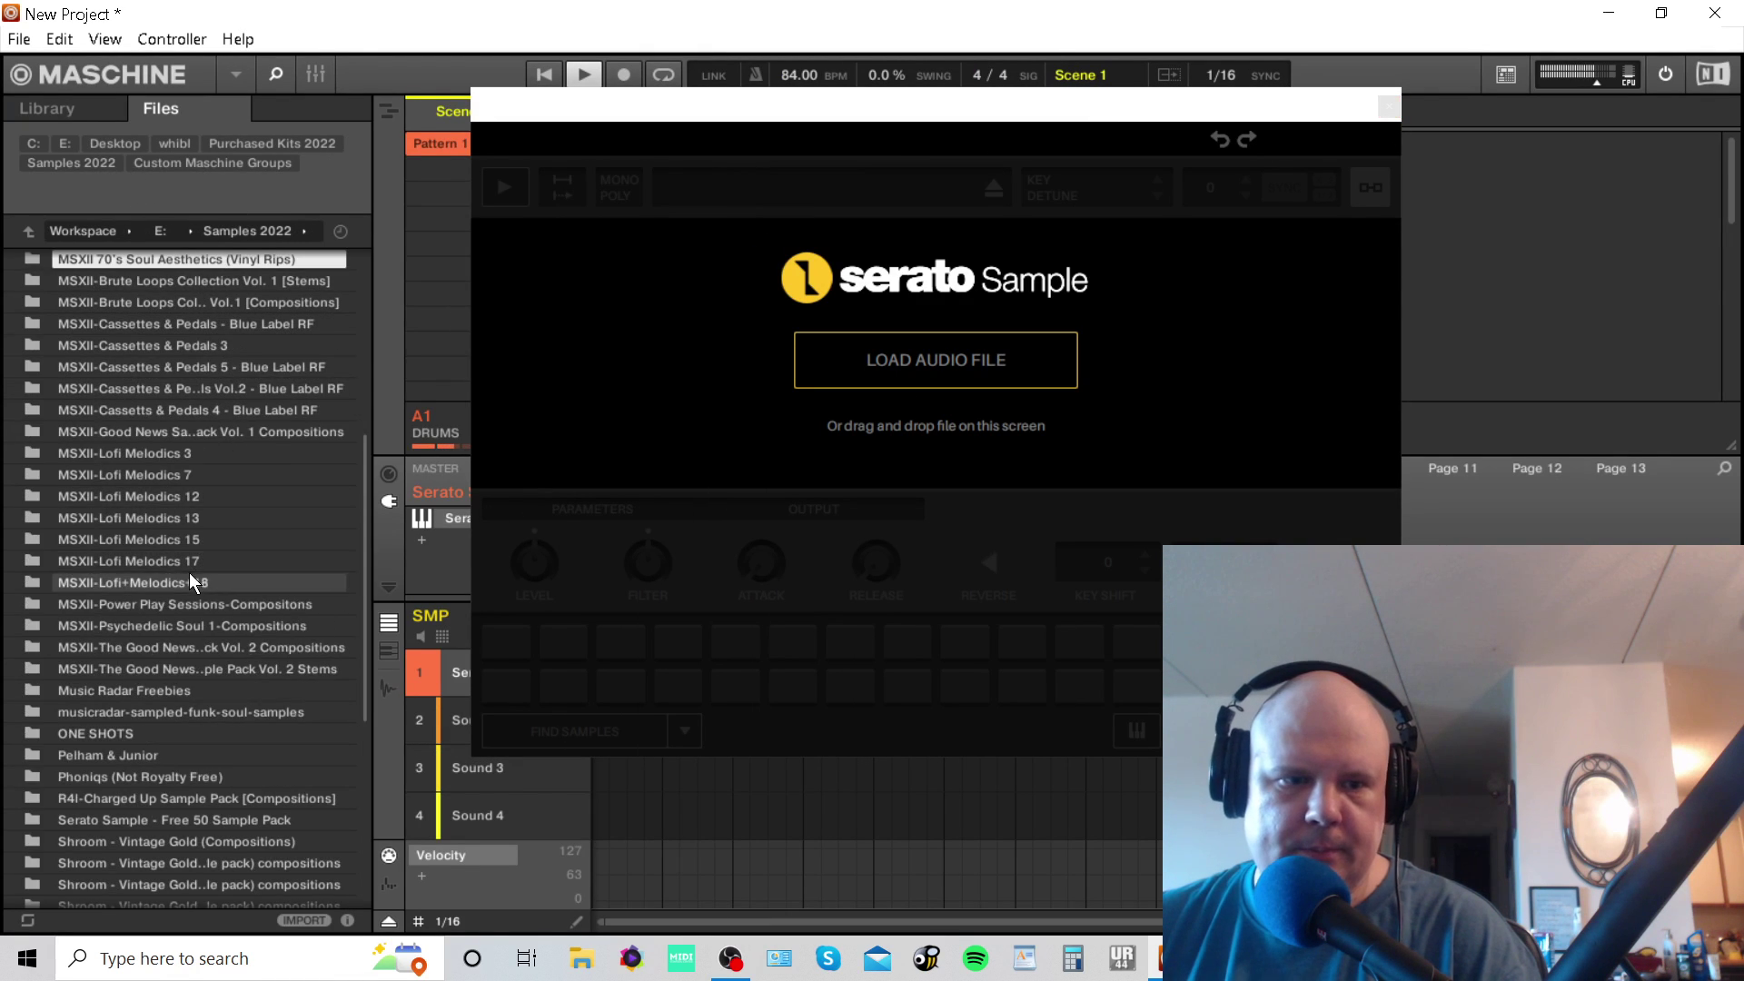
pyautogui.scroll(5, 177, 793)
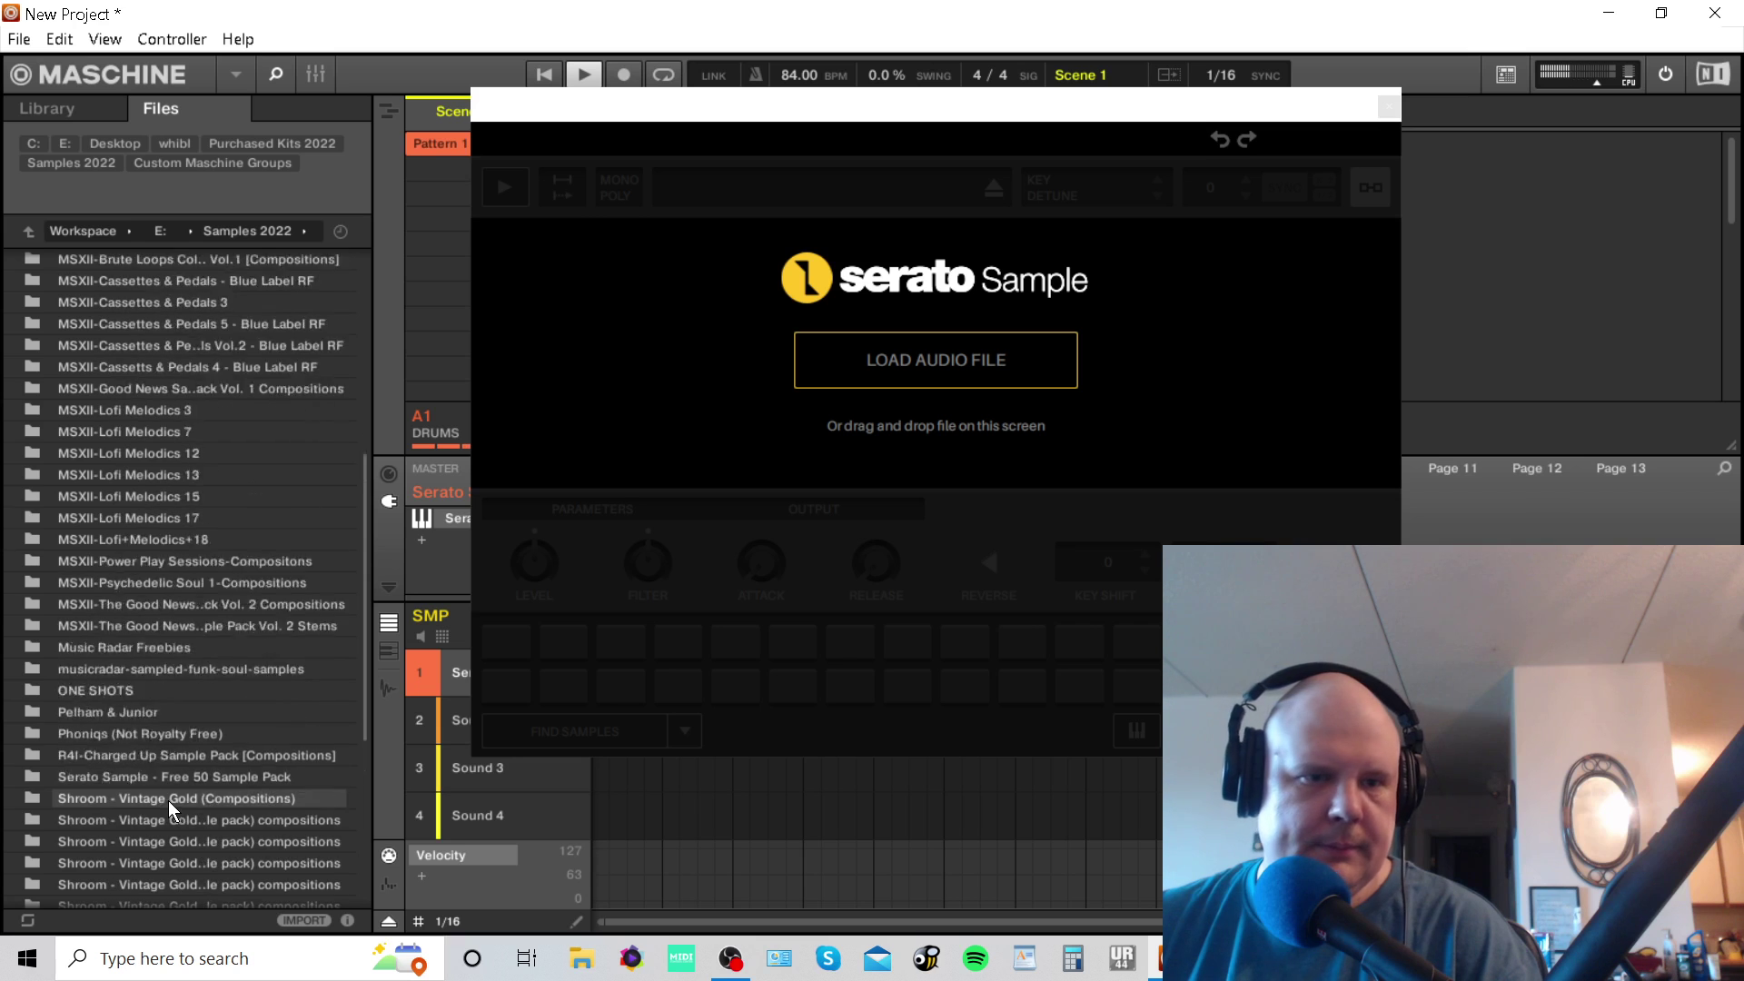
pyautogui.scroll(1, 180, 801)
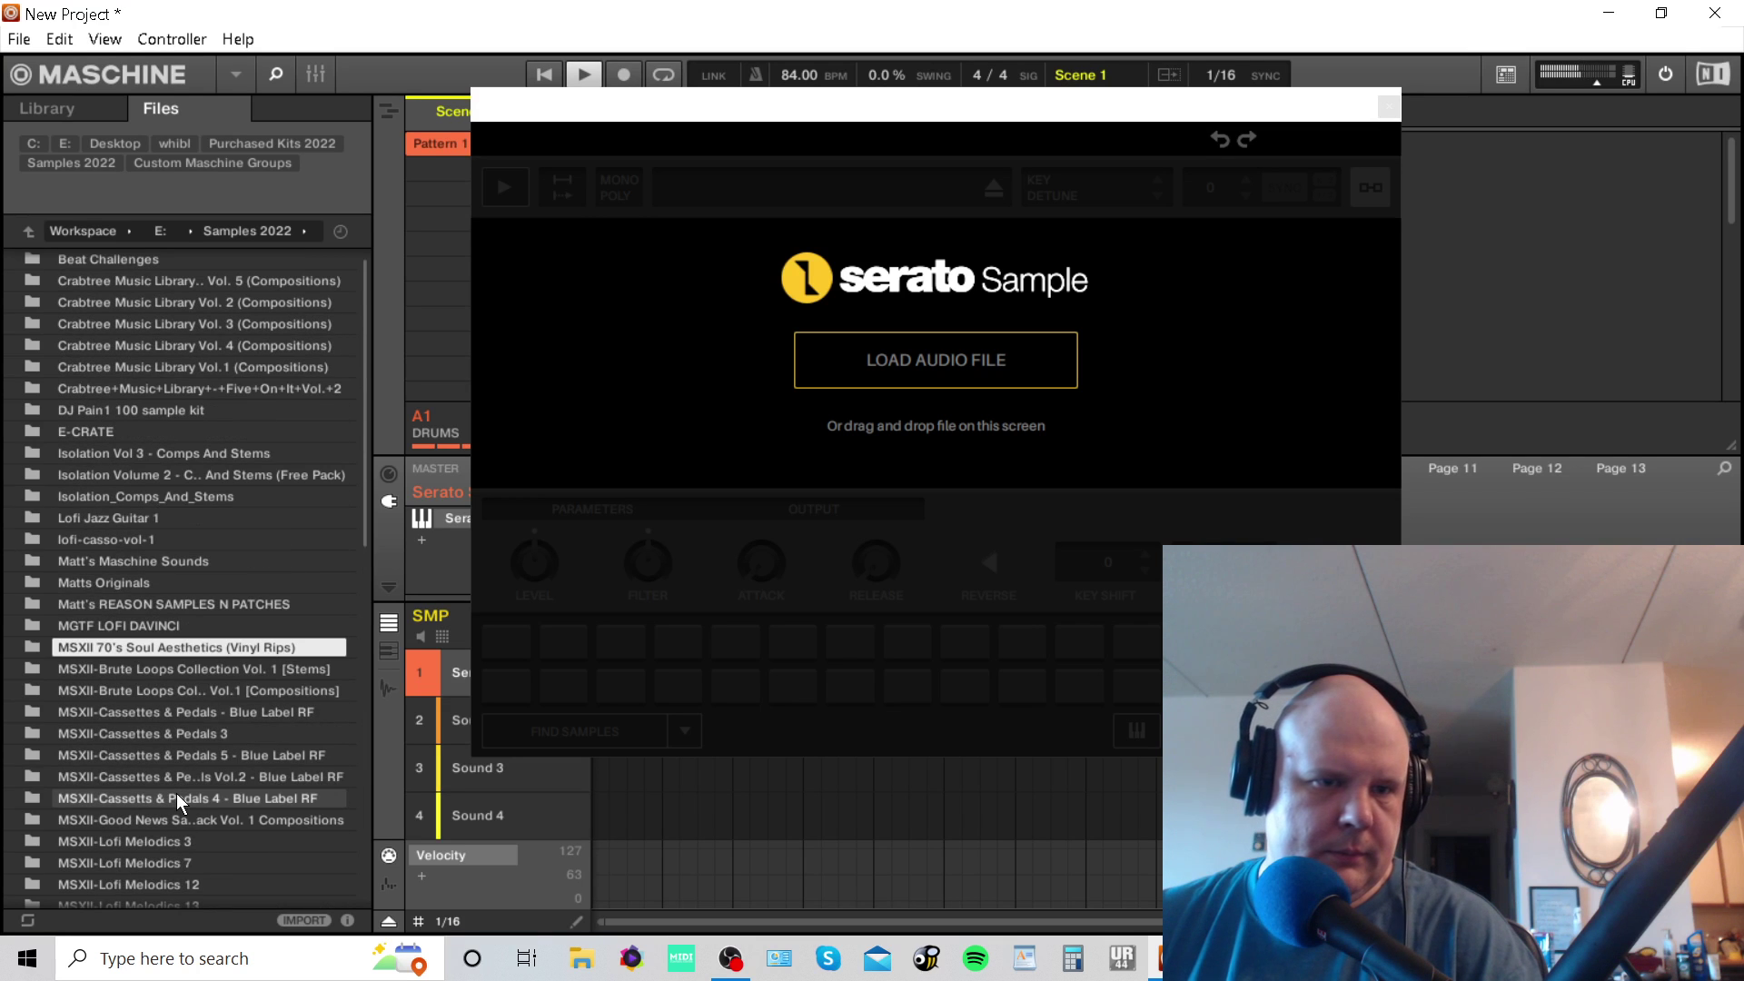
pyautogui.scroll(-2, 176, 793)
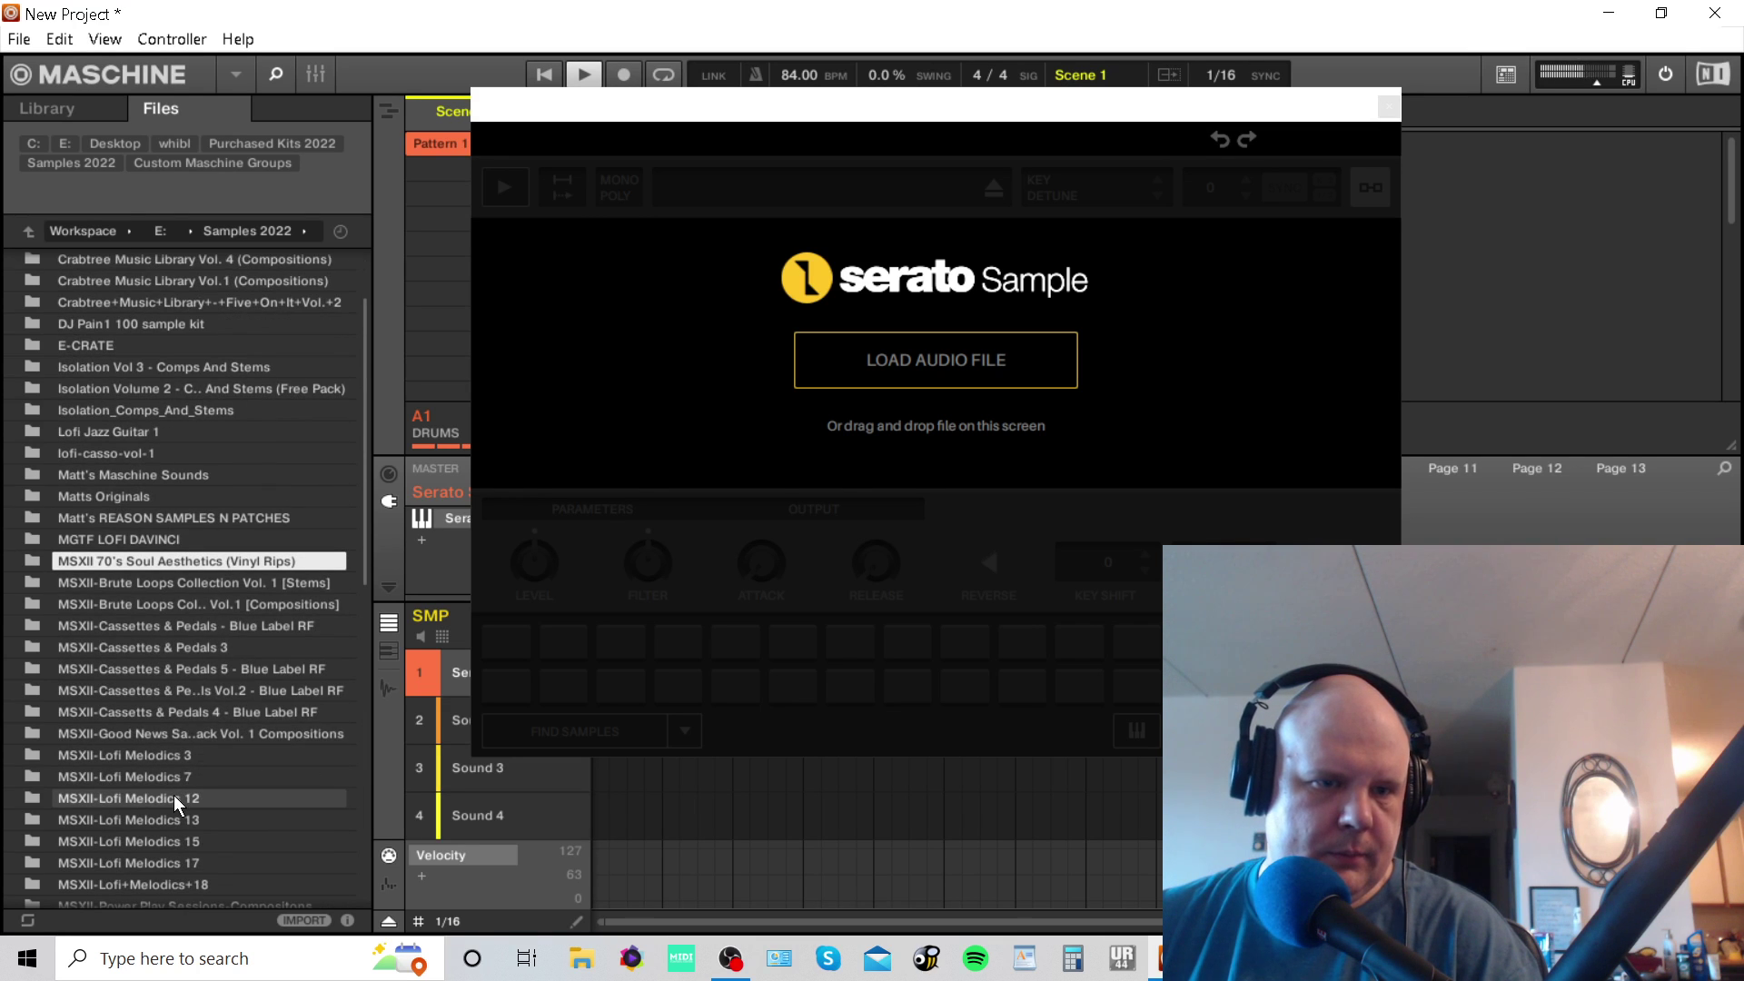
pyautogui.doubleClick(143, 368)
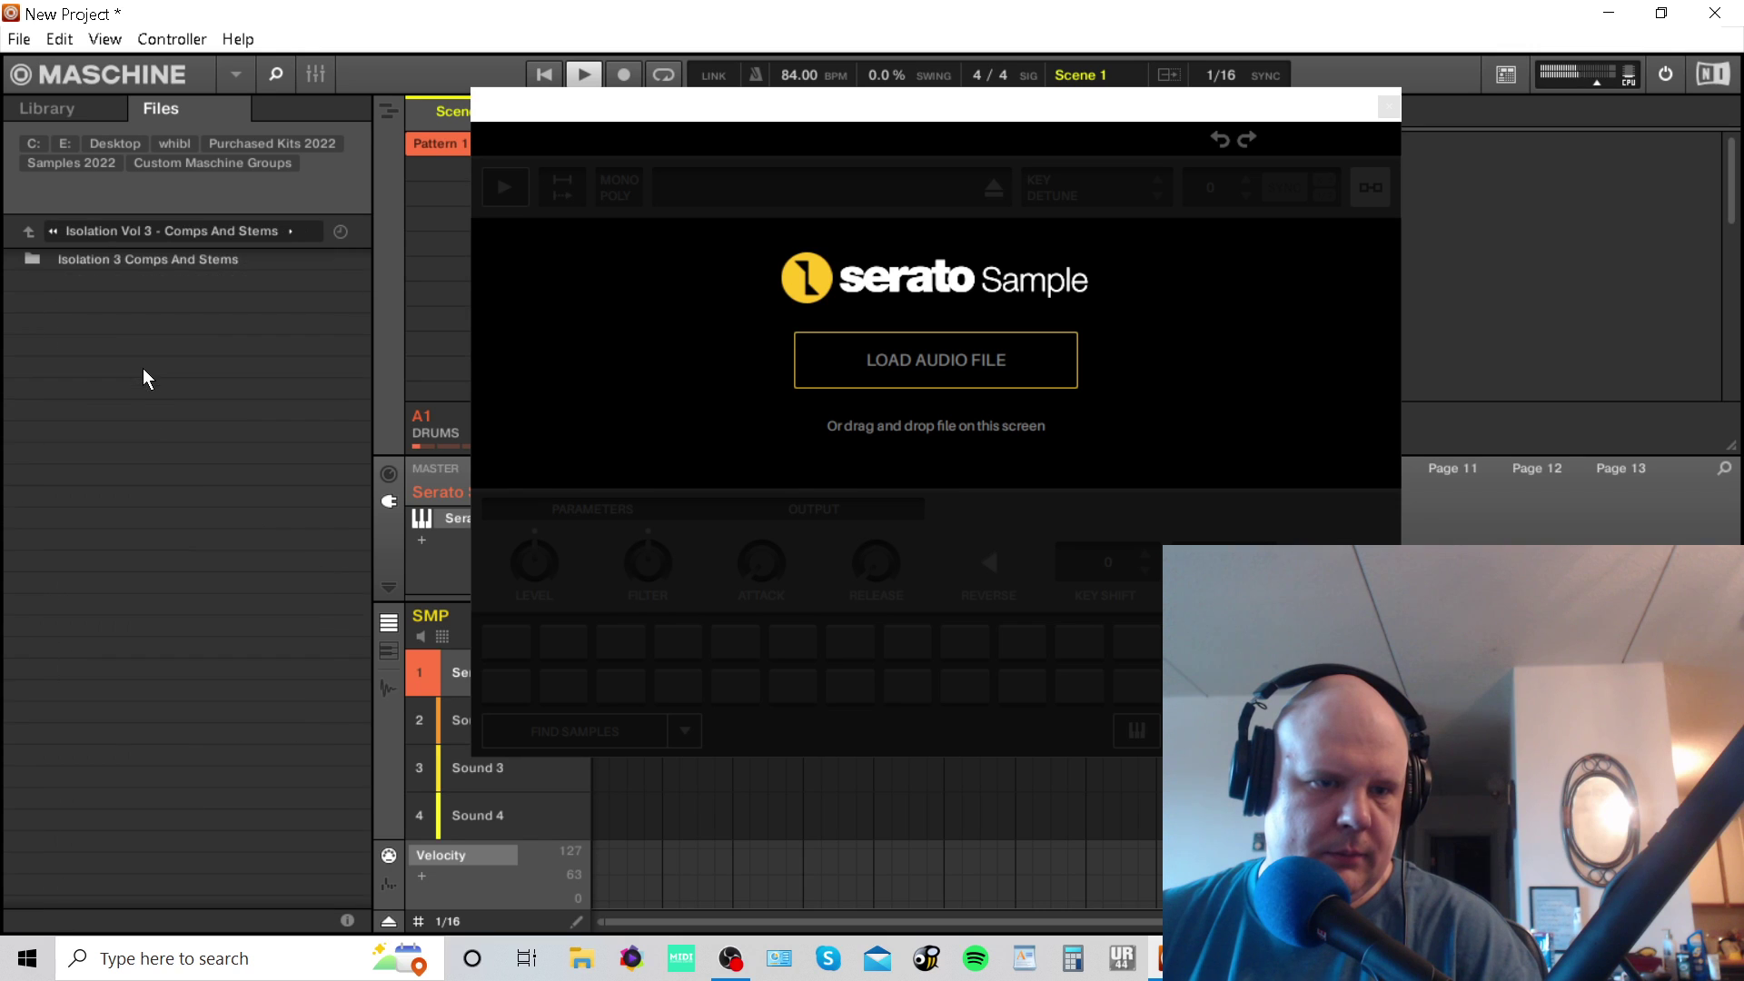
pyautogui.doubleClick(133, 263)
pyautogui.doubleClick(80, 259)
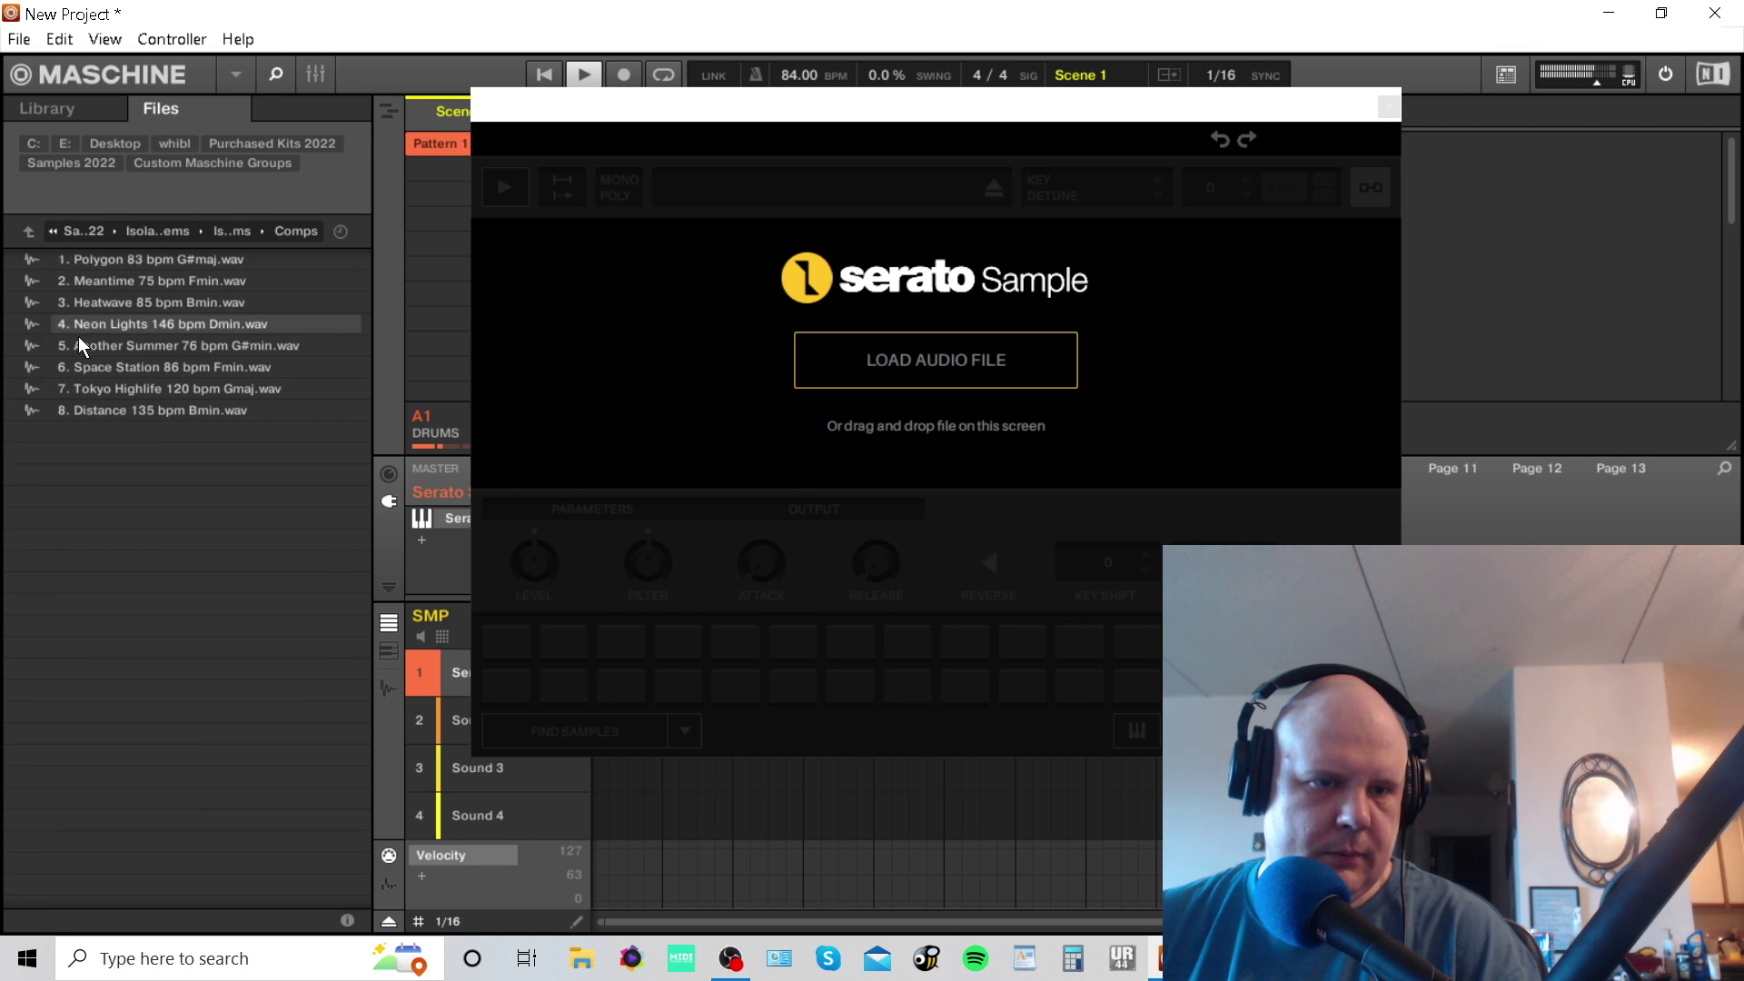
# Load "5. Another Summer 76 bpm G#min.wav" into Serato Sample and assign its pads with Set Random.
pyautogui.moveTo(78, 346); pyautogui.dragTo(758, 368)
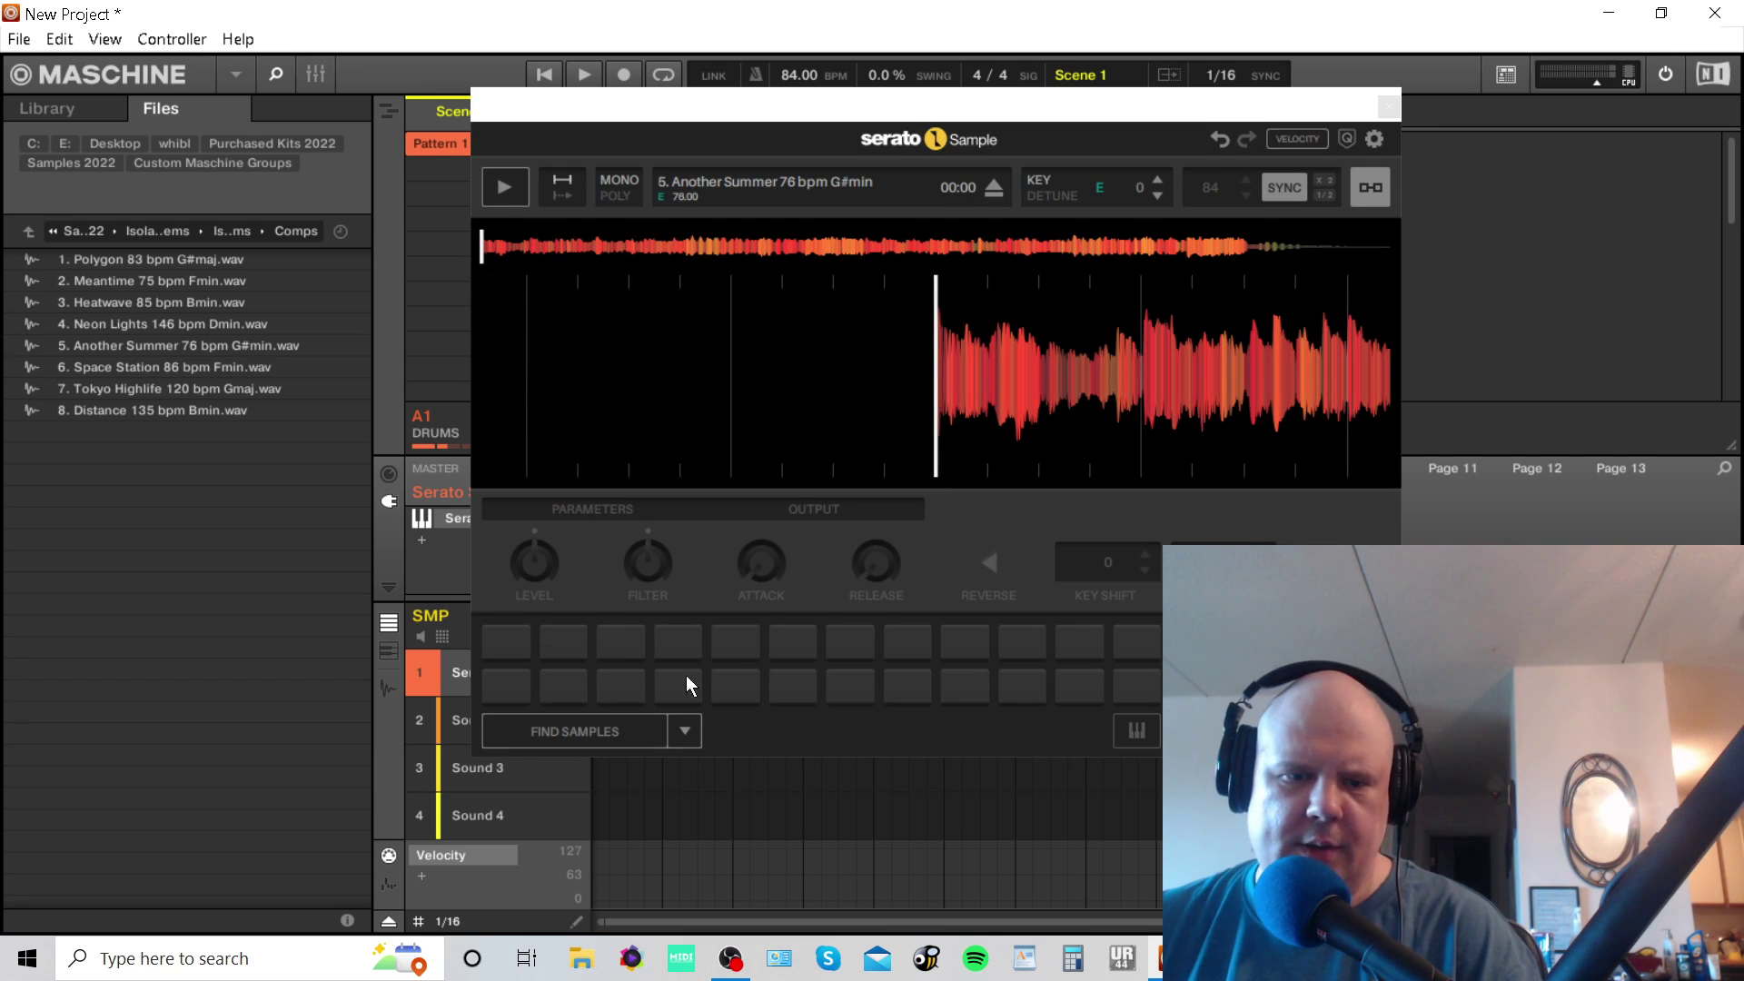
pyautogui.click(684, 736)
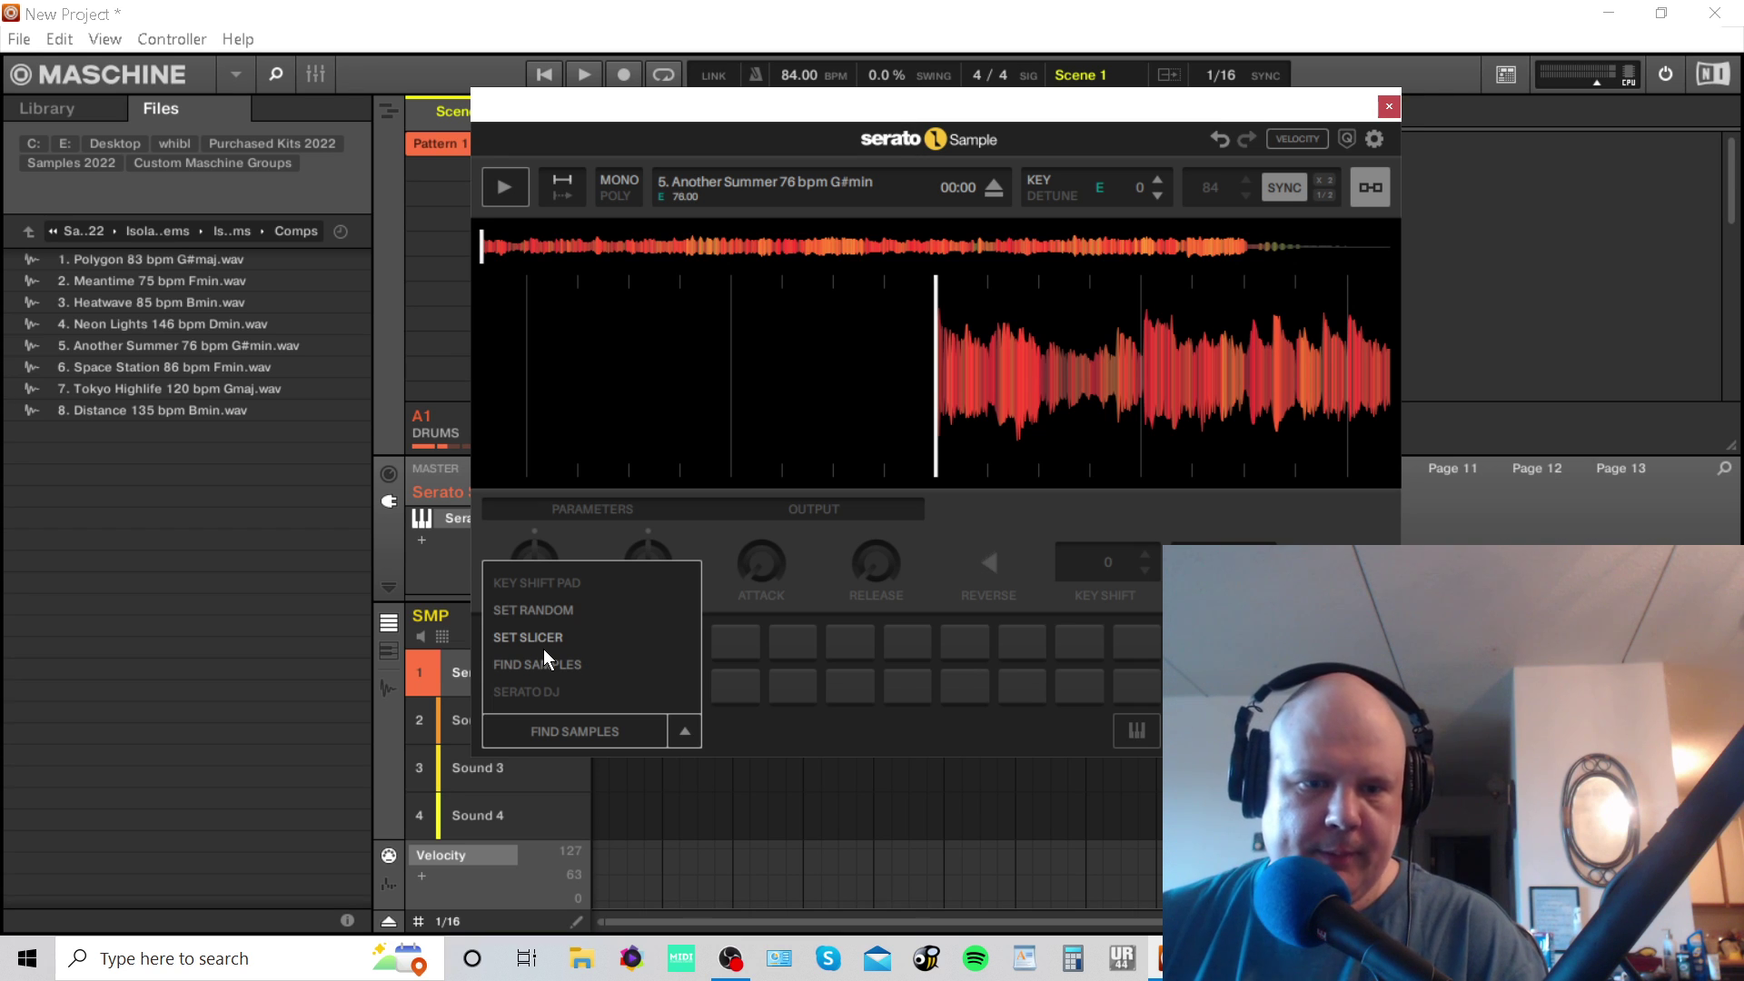
pyautogui.click(551, 611)
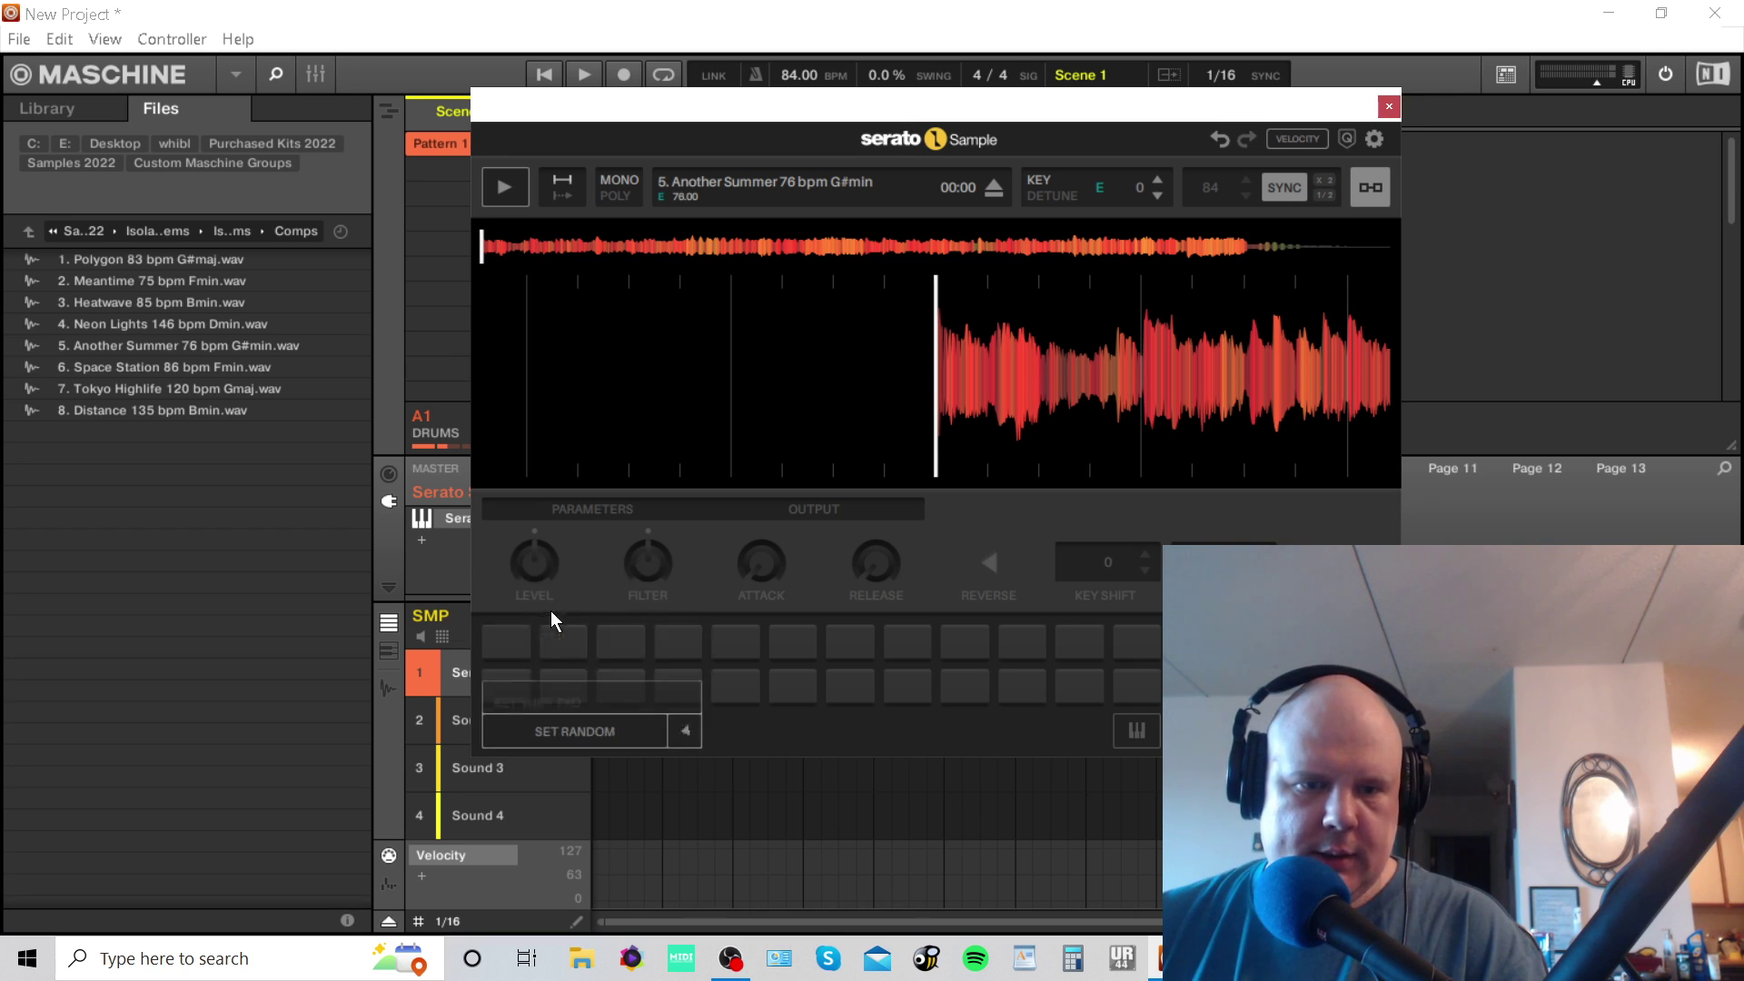
pyautogui.click(602, 734)
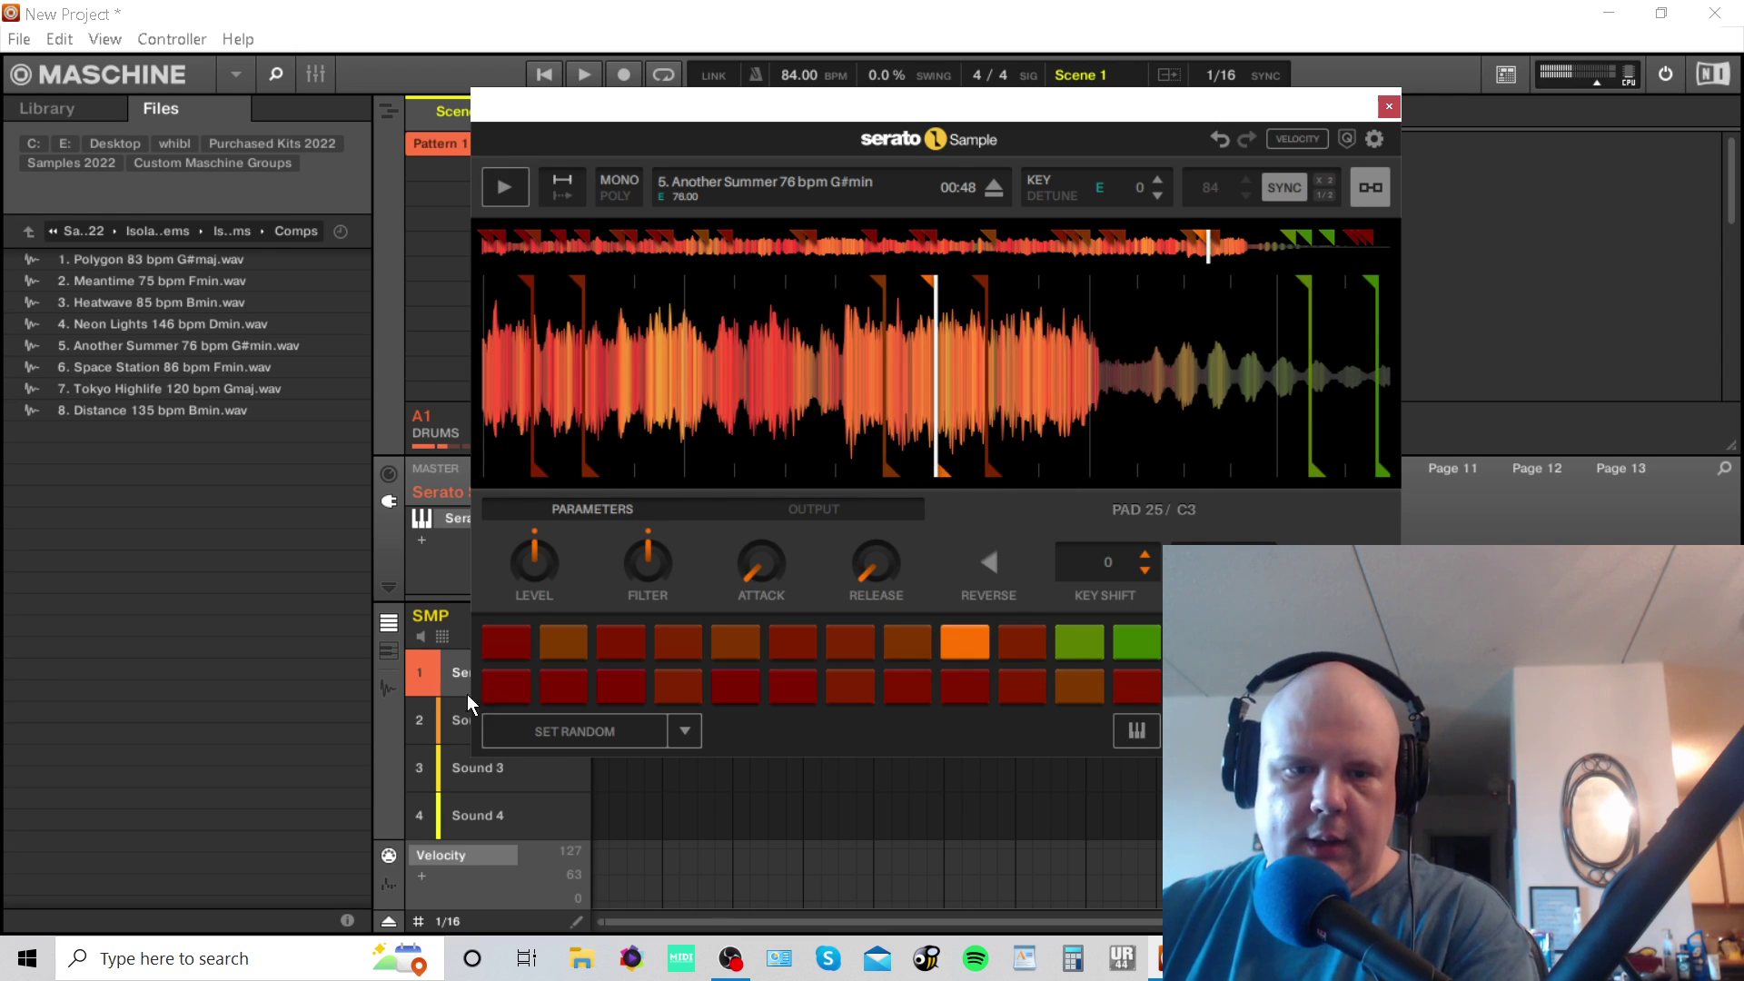
# Lower the level of all Another Summer pads to -6.84 dB and audition the sample.
pyautogui.moveTo(539, 558); pyautogui.dragTo(540, 569)
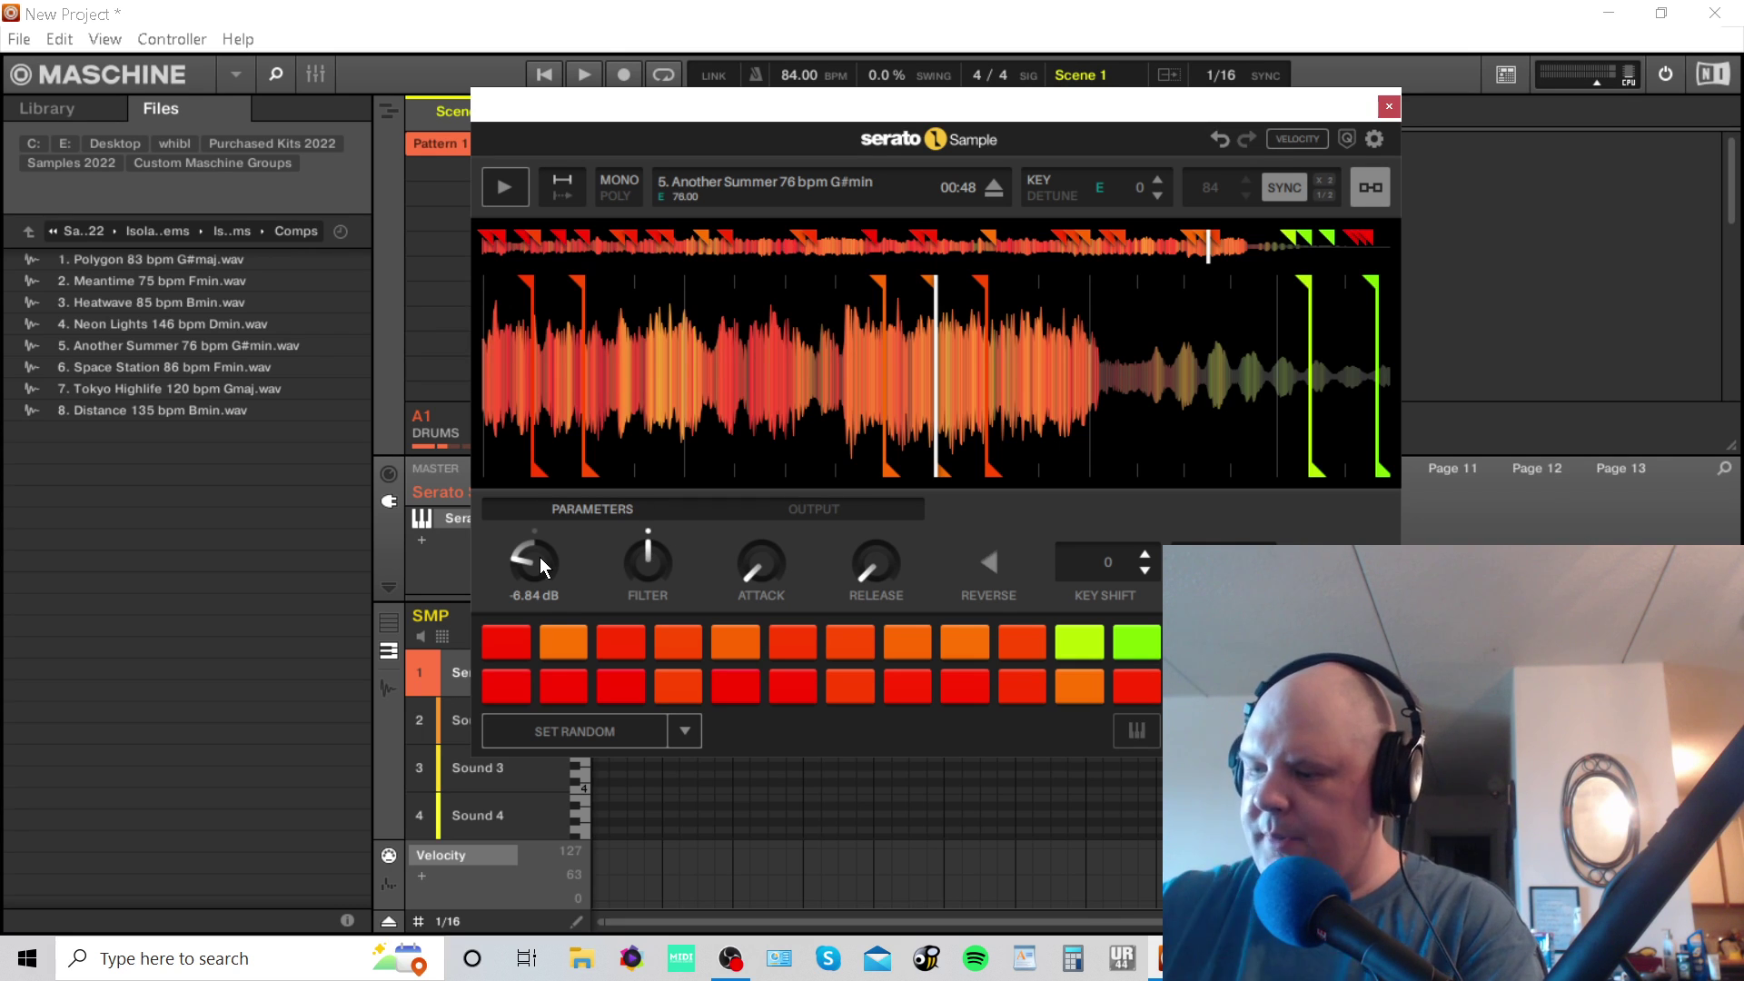
pyautogui.press('space')
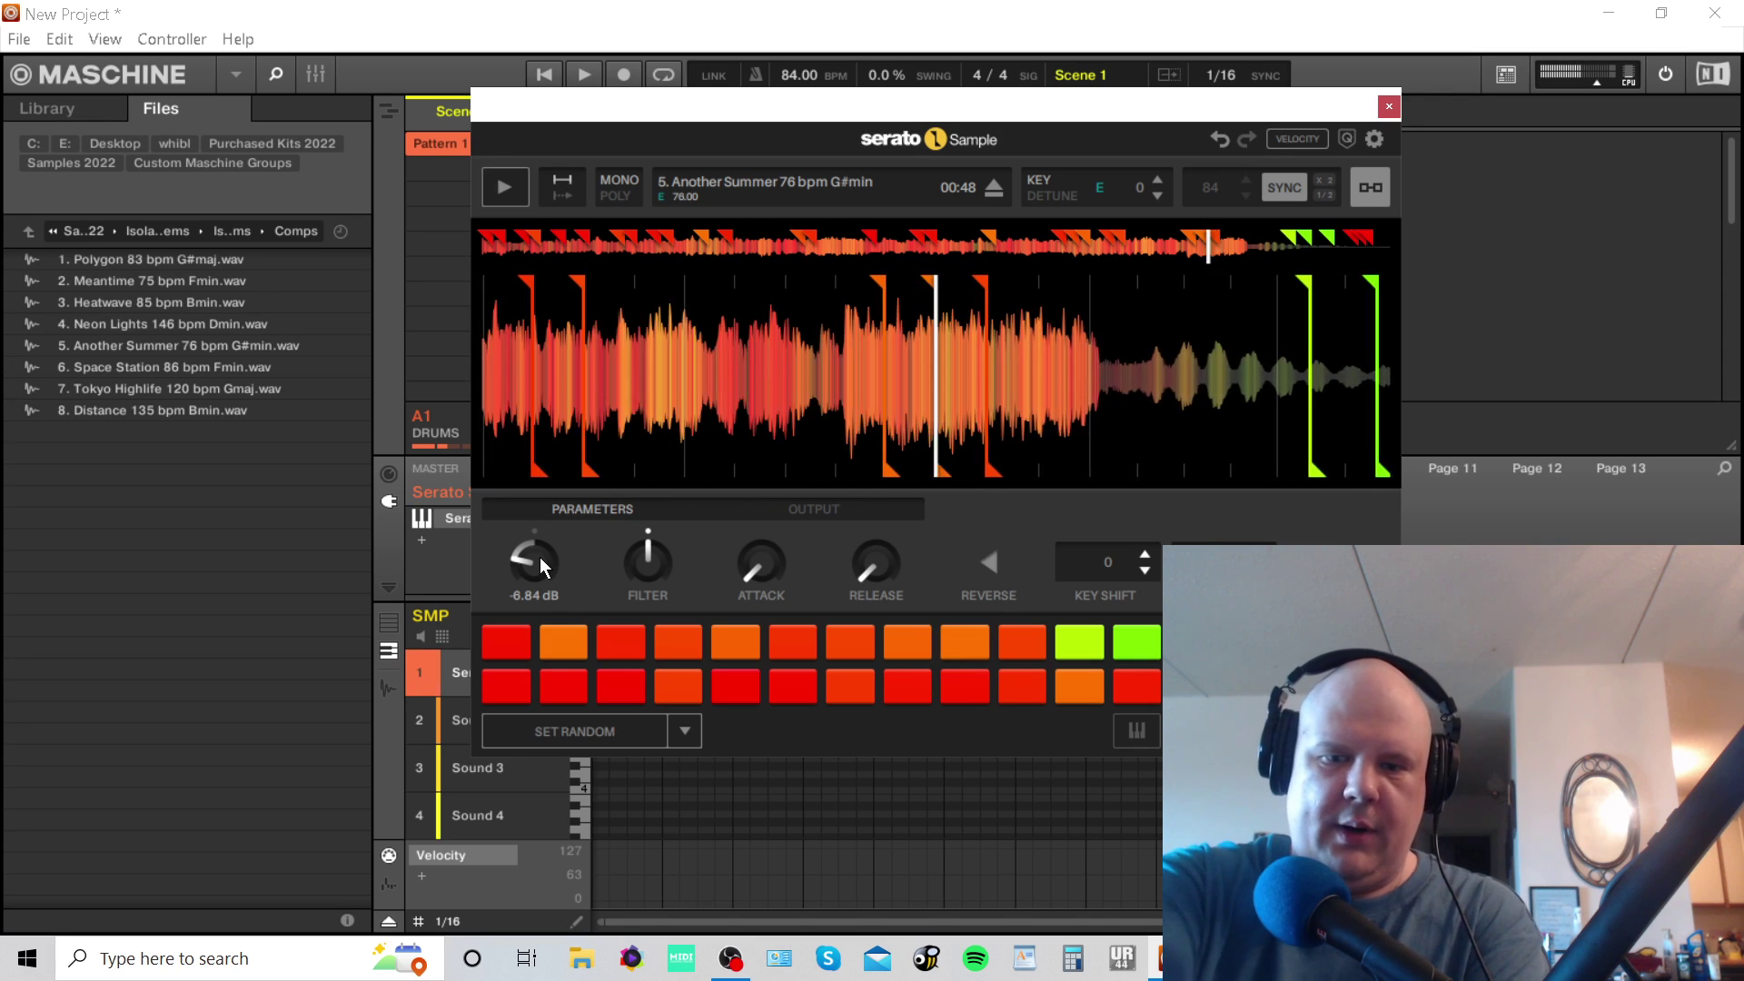
pyautogui.press('space')
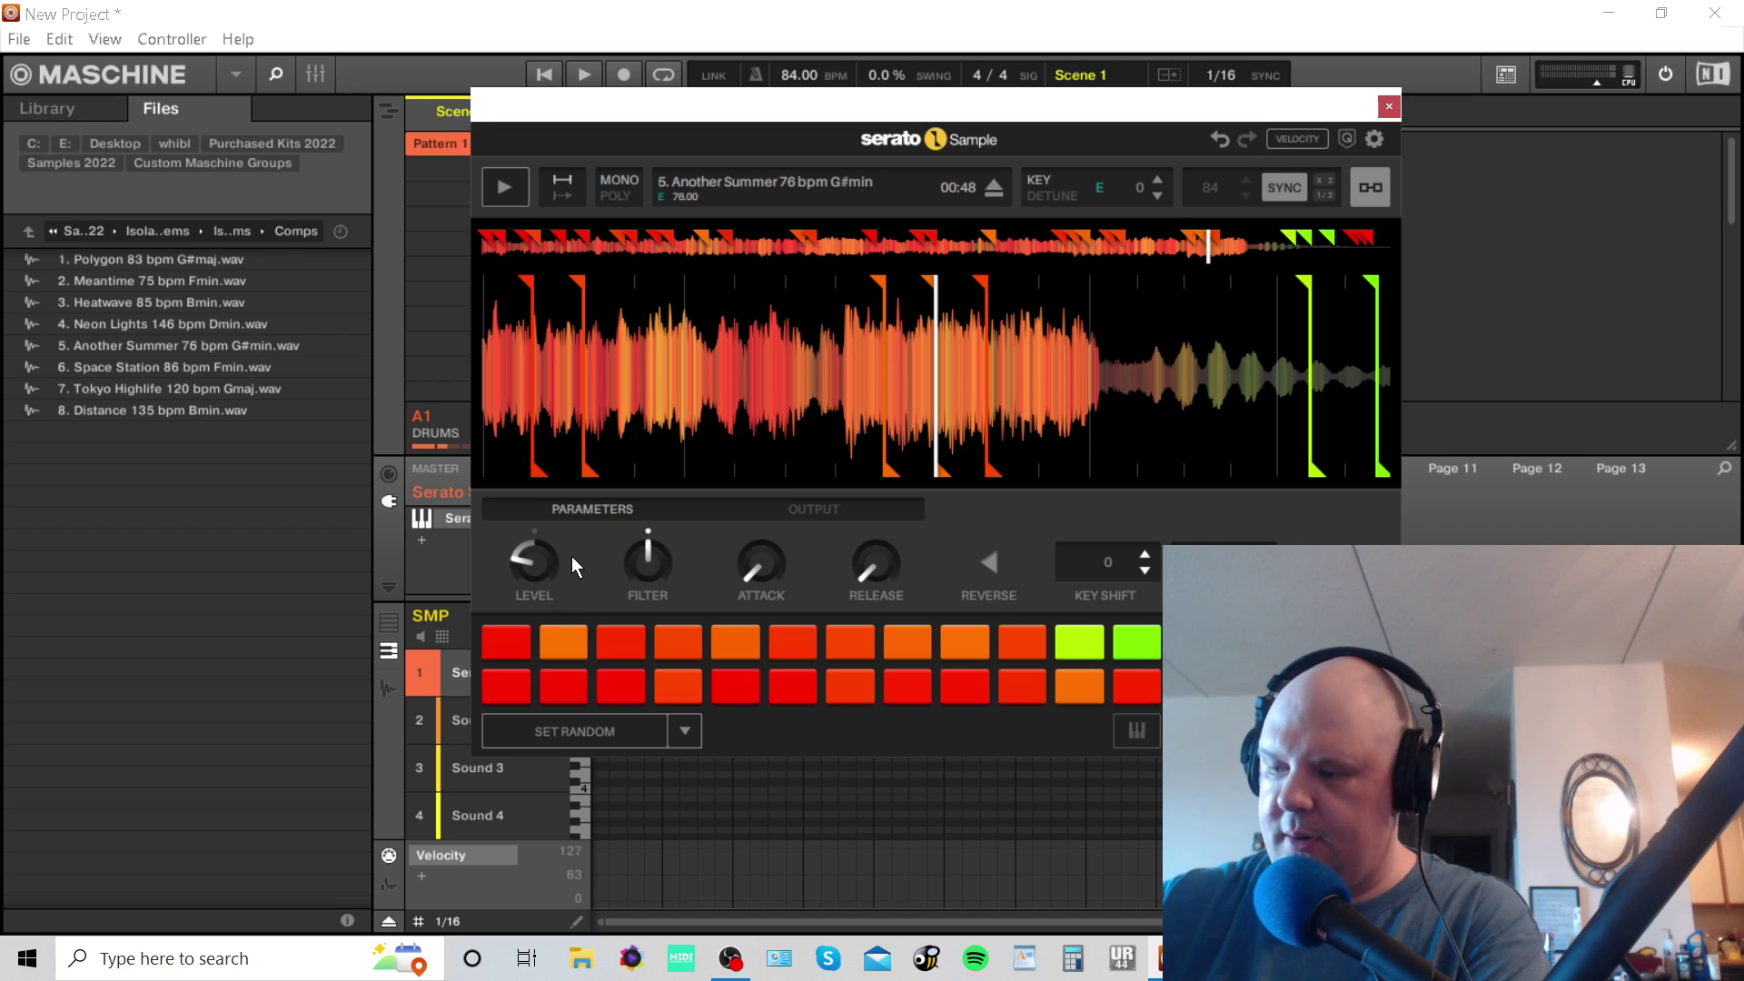
pyautogui.press('space')
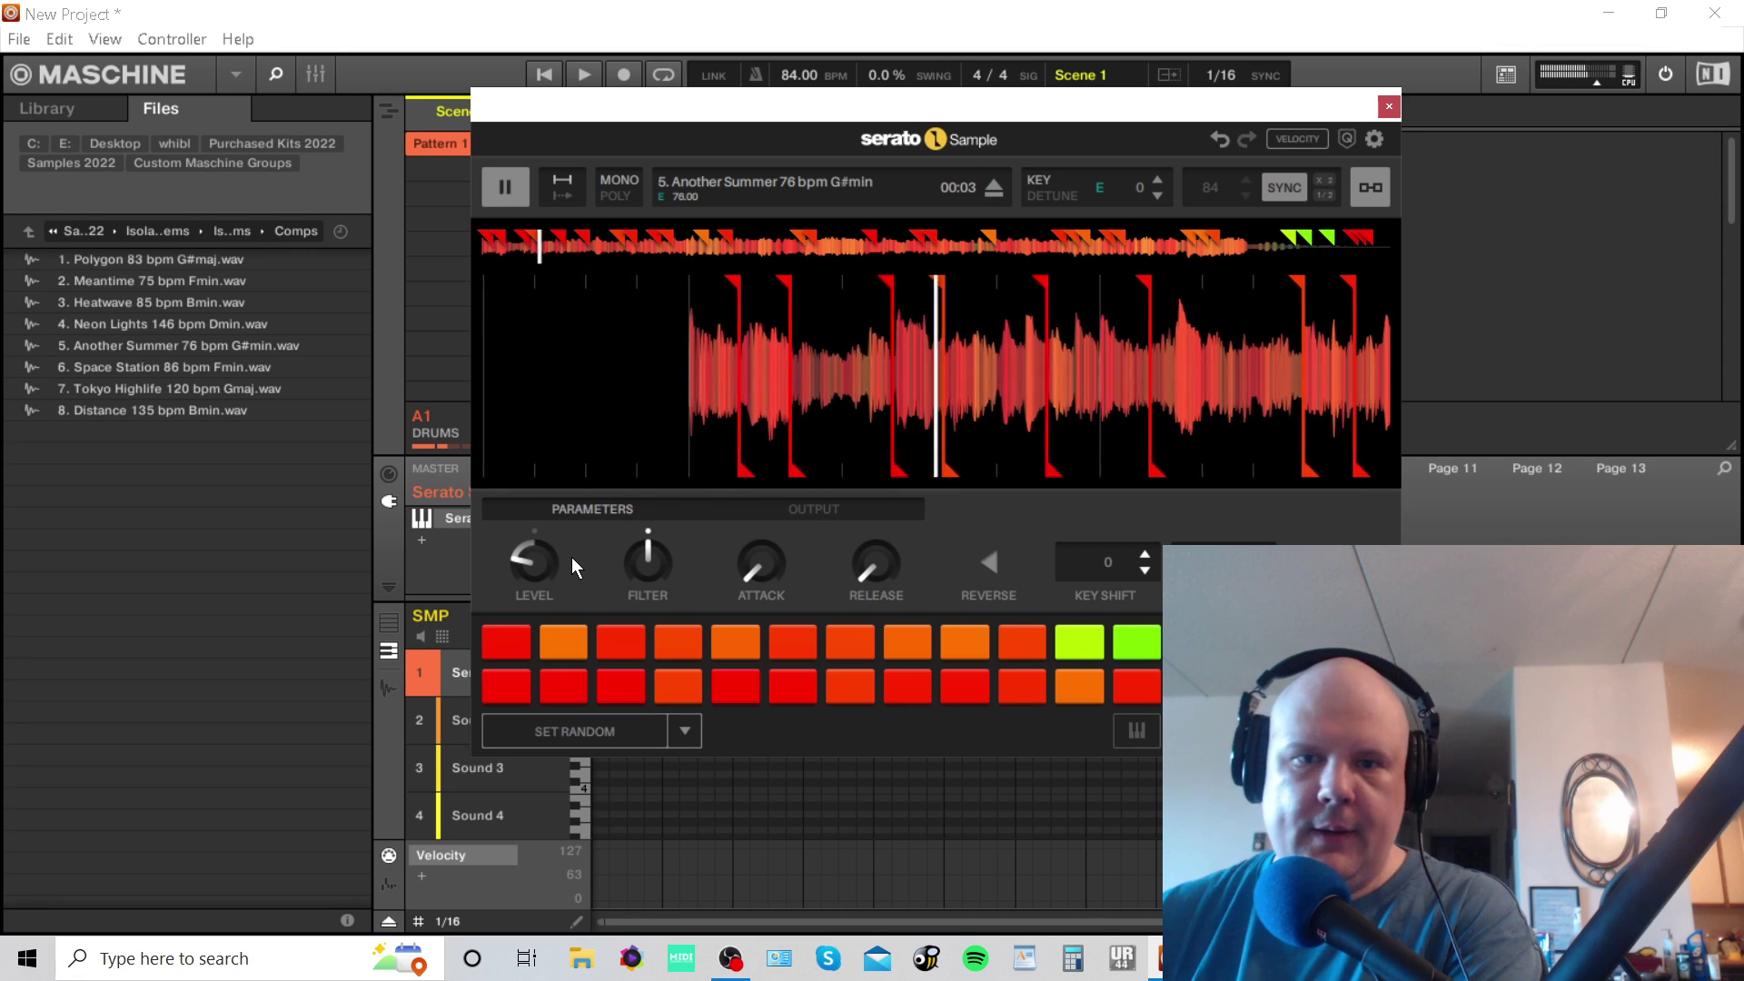
pyautogui.press('space')
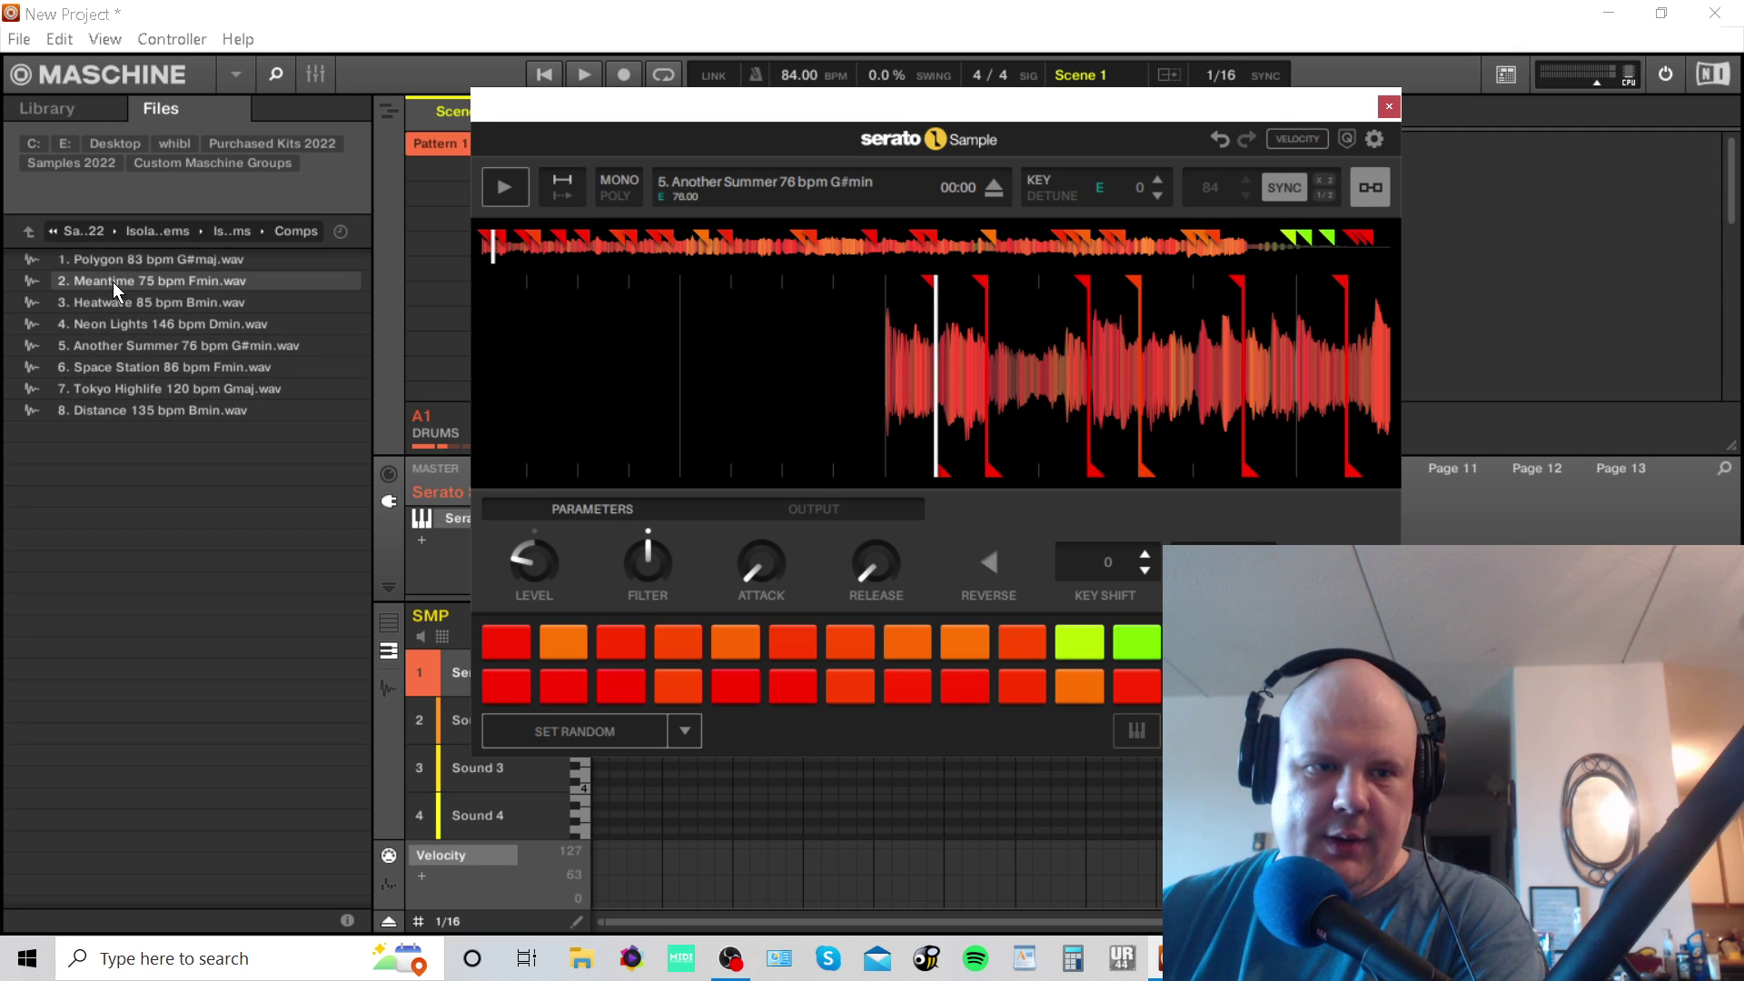
# Replace the loaded sample with "2. Meantime 75 bpm Fmin.wav" and assign its pads with Set Random.
pyautogui.moveTo(113, 281); pyautogui.dragTo(962, 457)
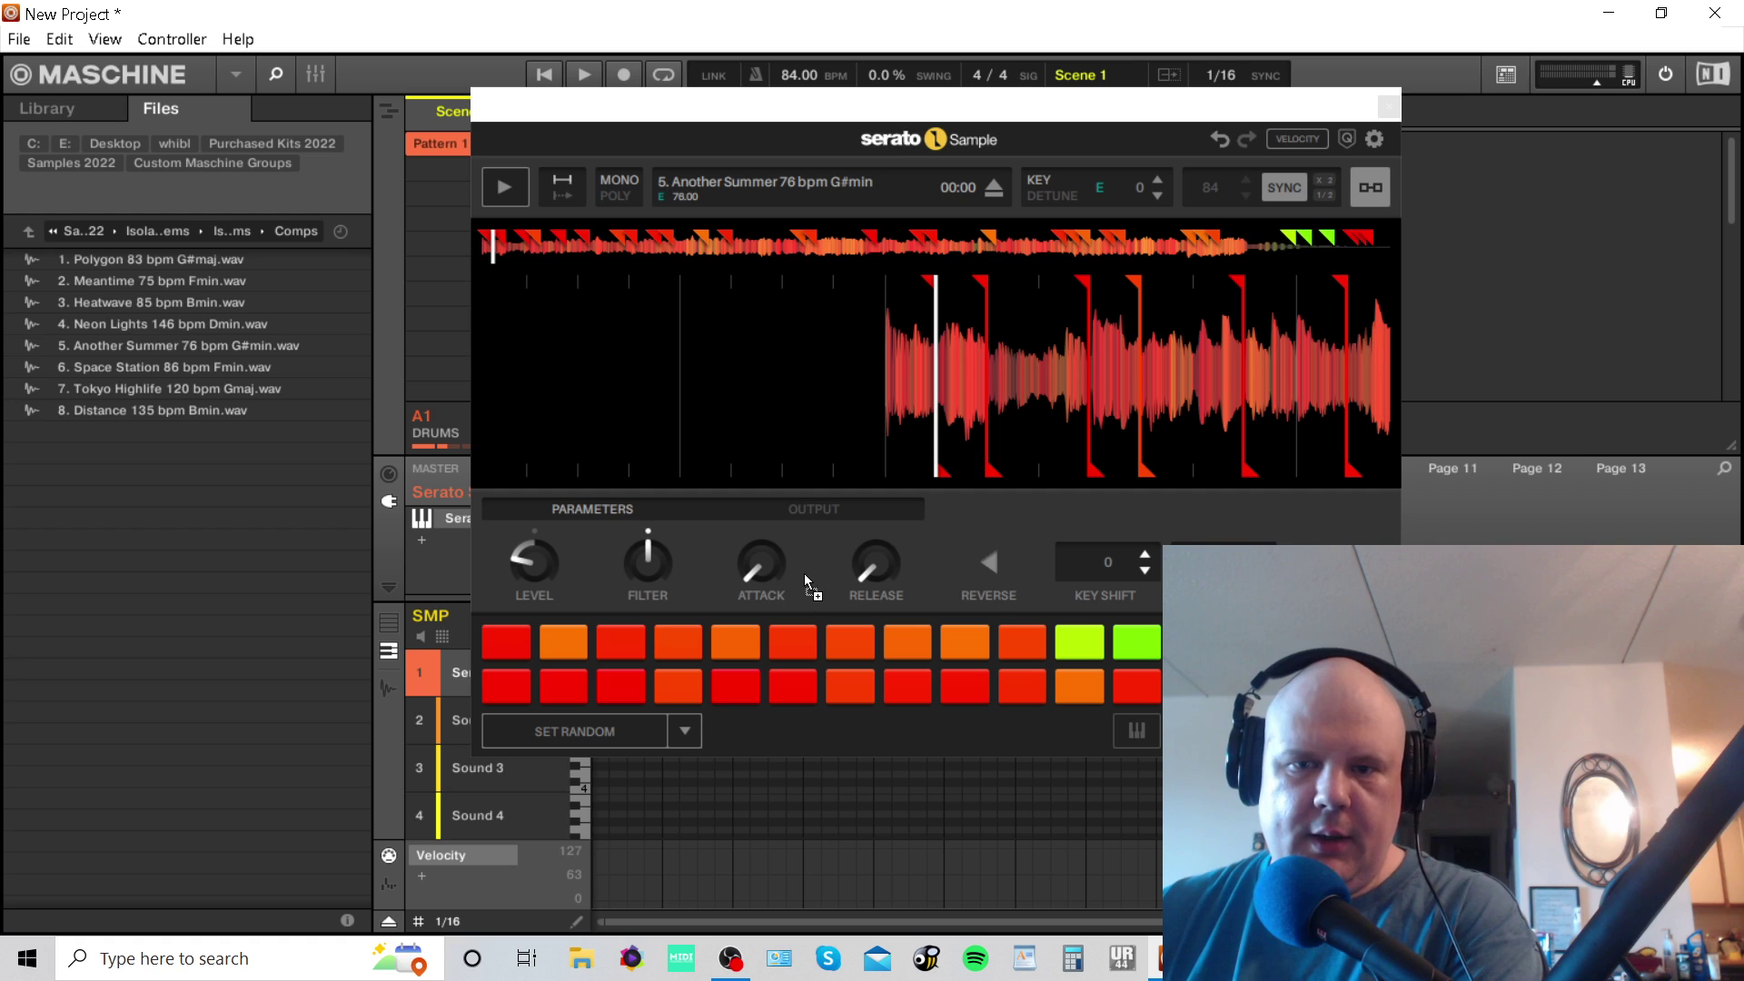
pyautogui.moveTo(840, 614); pyautogui.dragTo(853, 602)
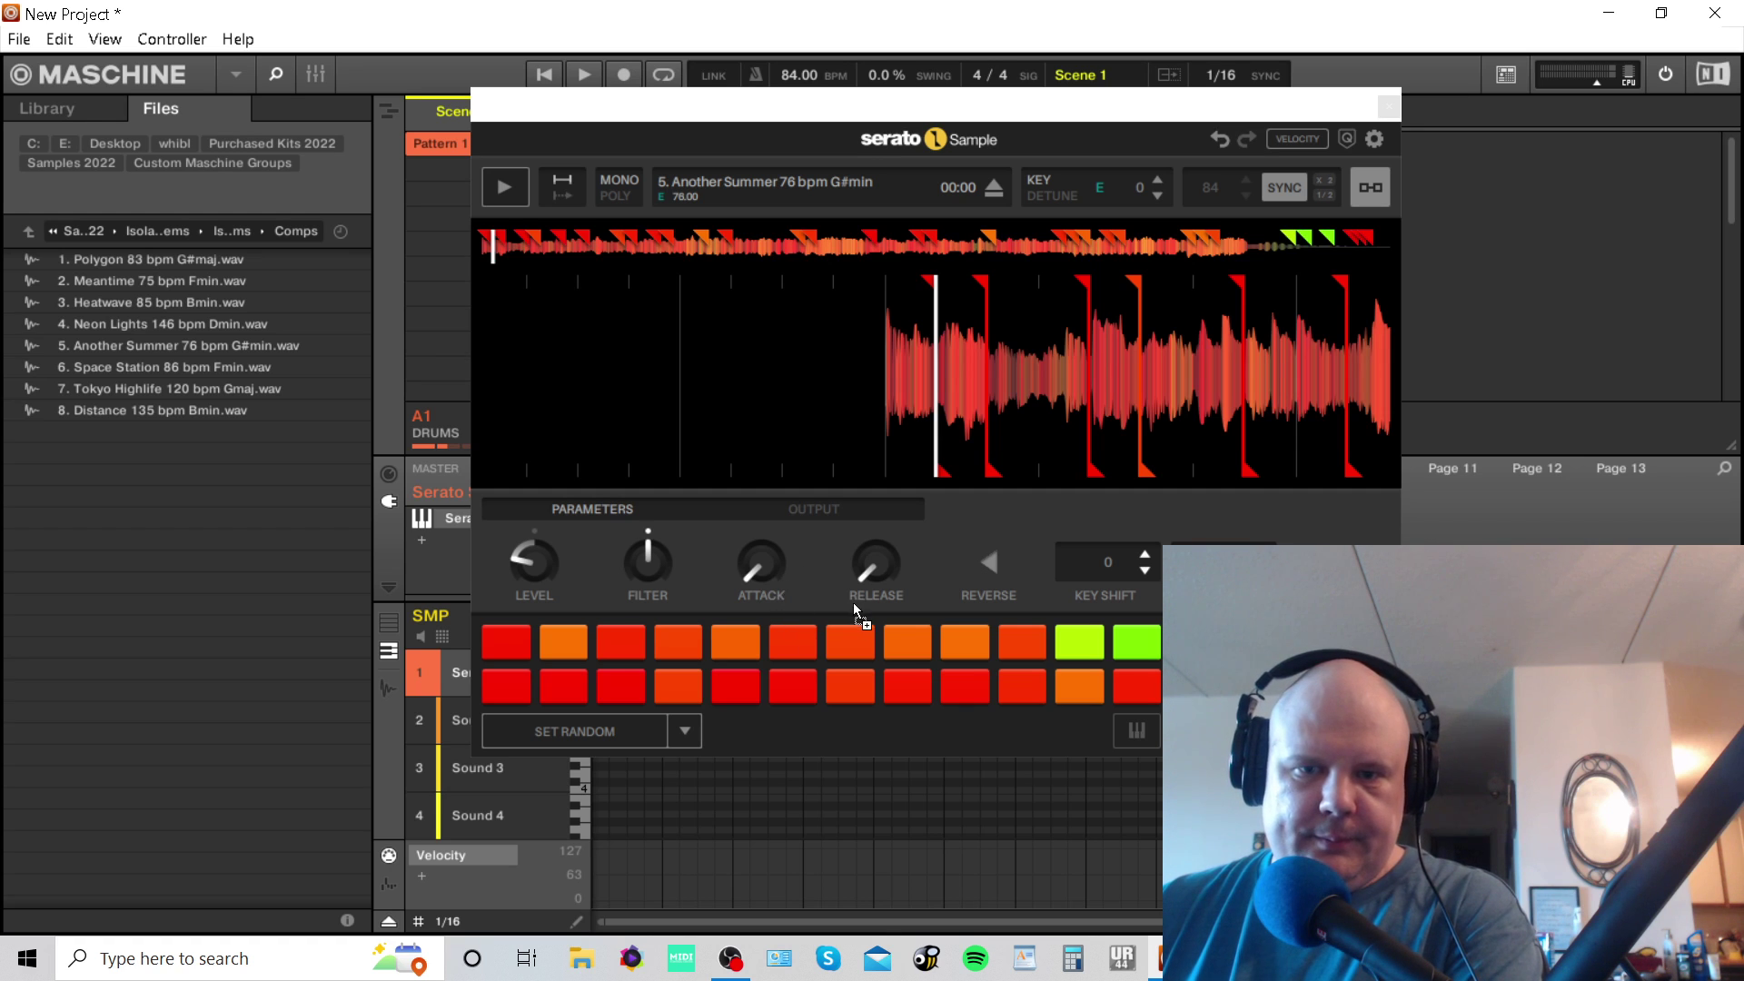
pyautogui.click(685, 734)
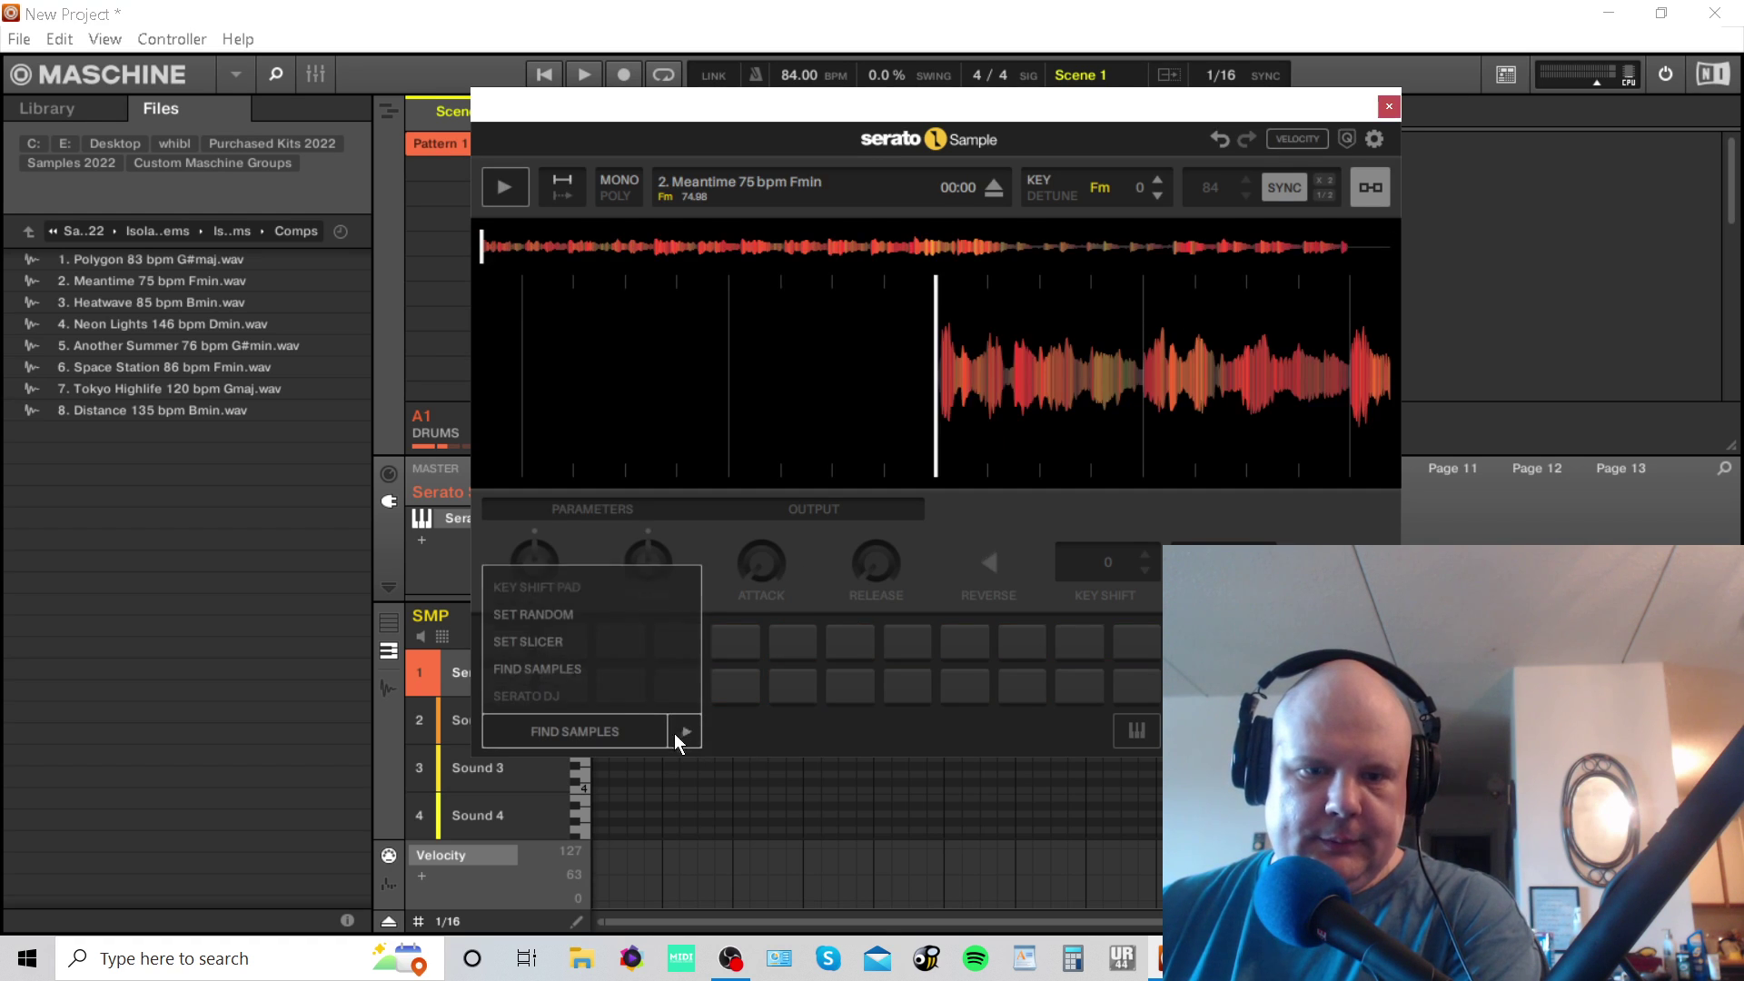
pyautogui.click(565, 605)
pyautogui.click(611, 727)
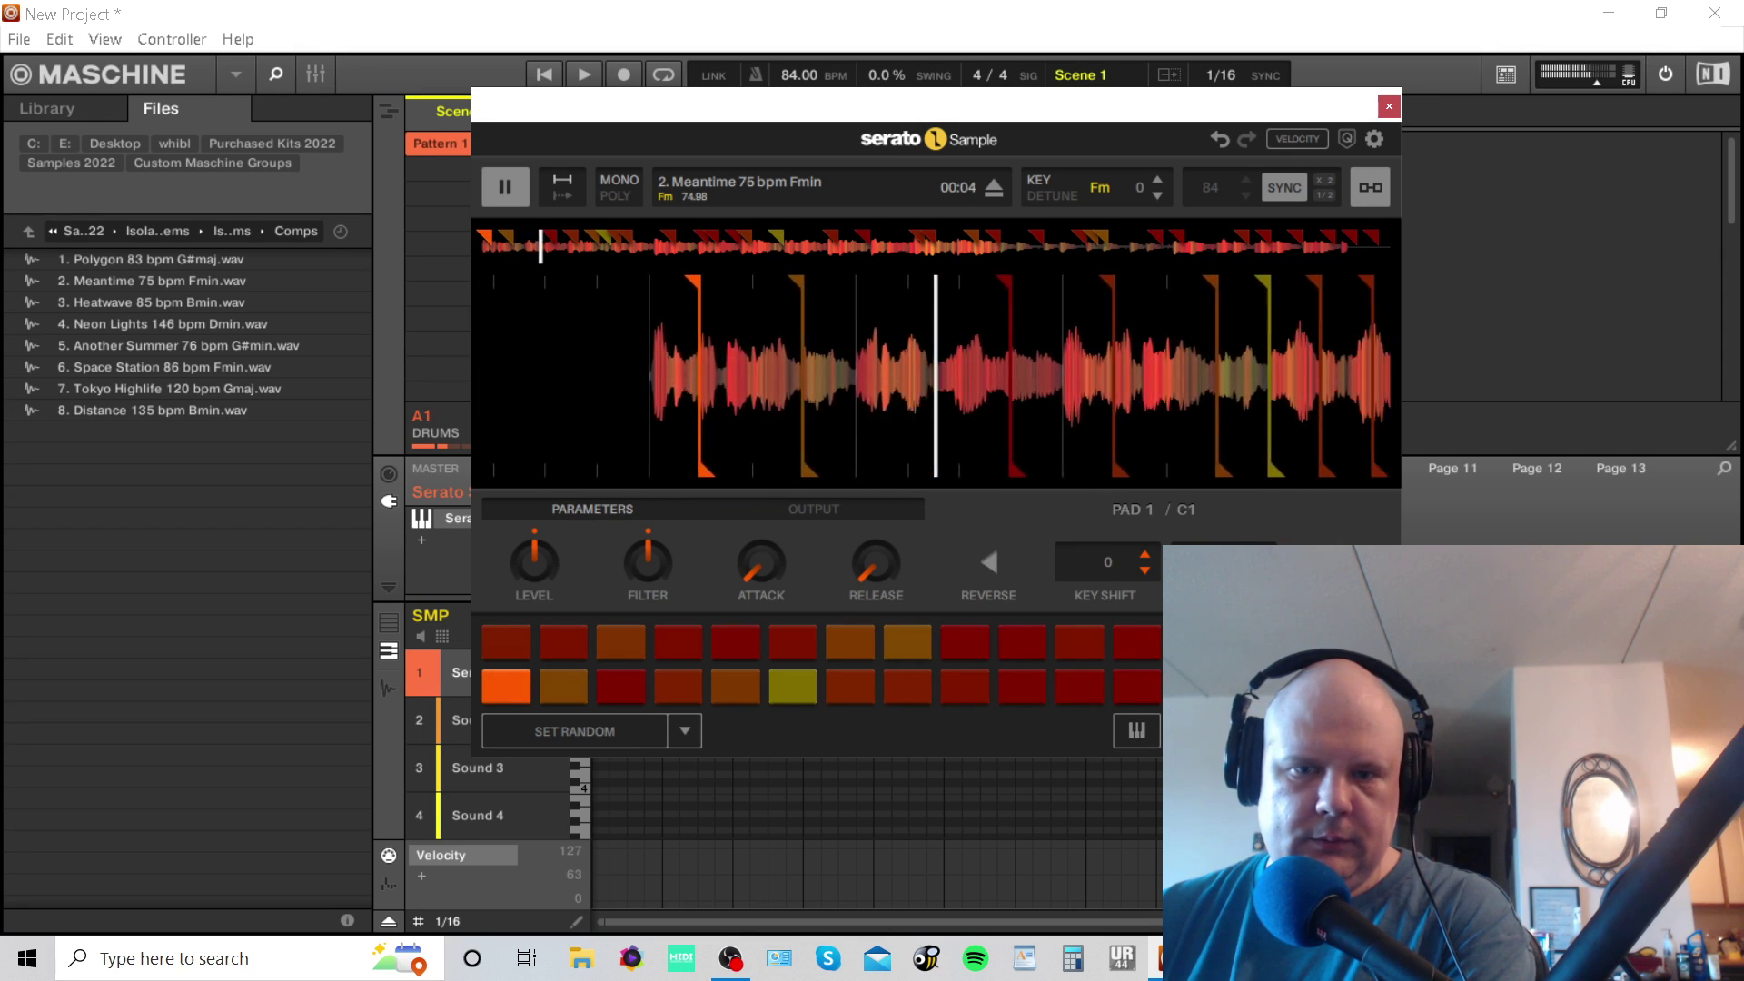
# Lower the level of all Meantime pads and shift the first cue point slightly later while auditioning the sample.
pyautogui.press('space')
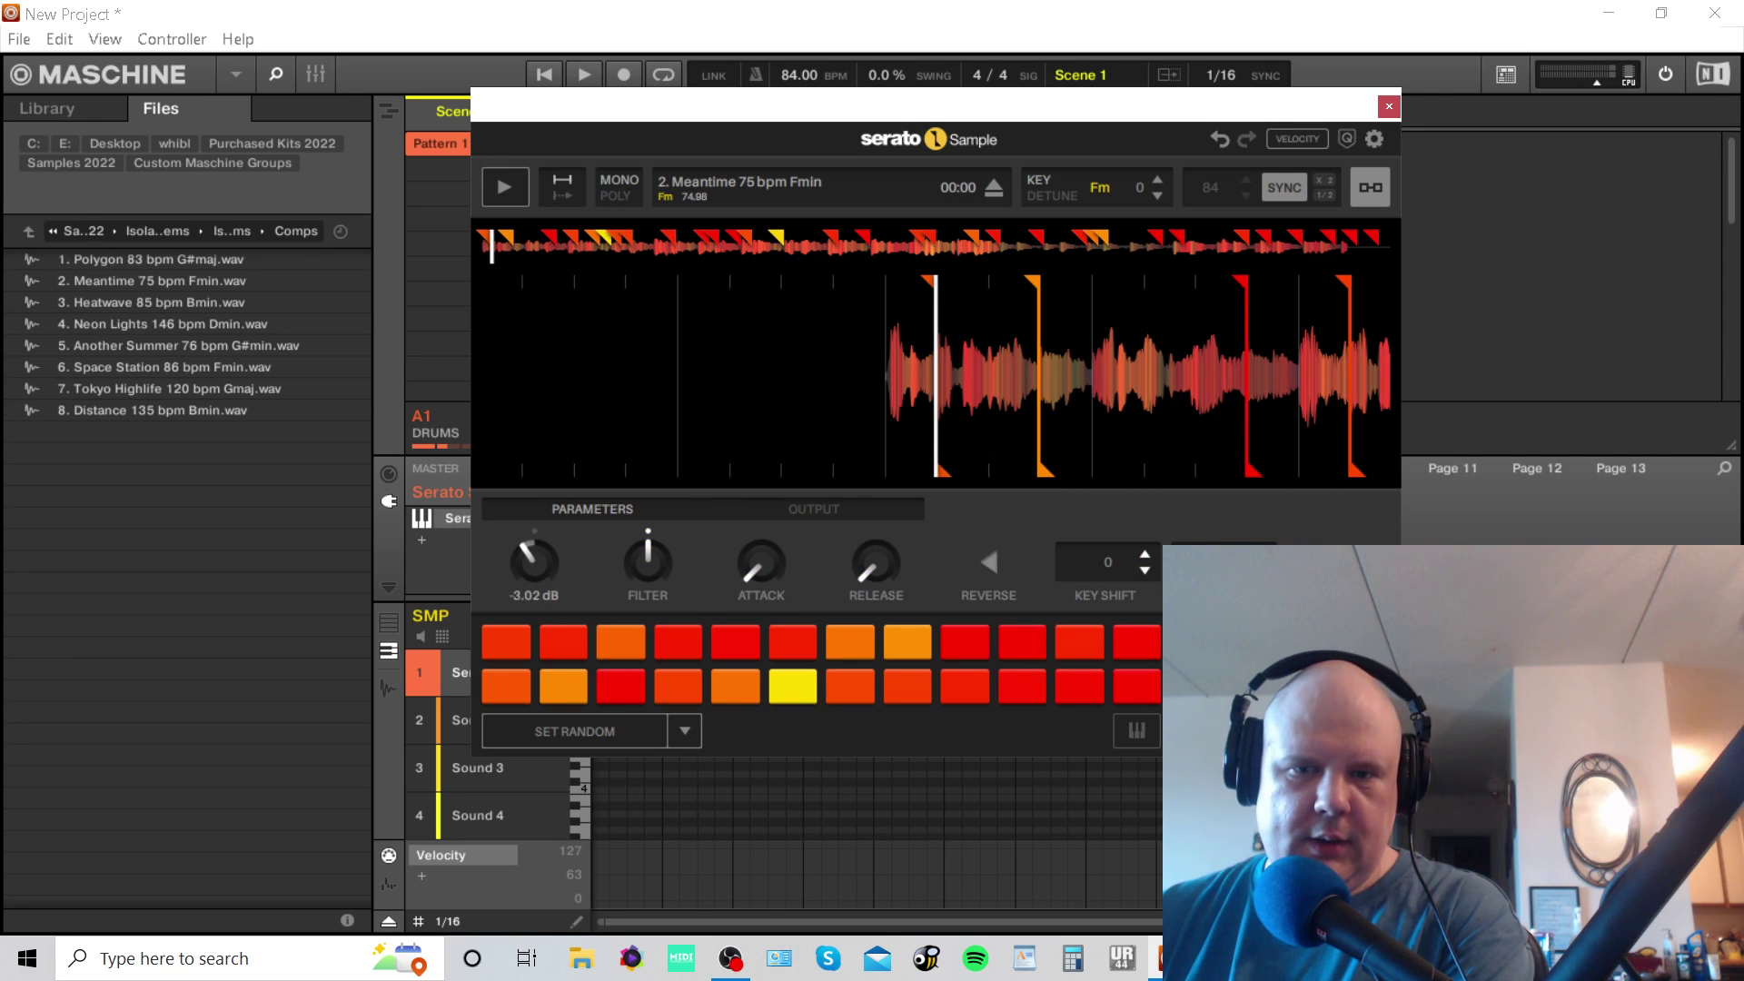
pyautogui.press('space')
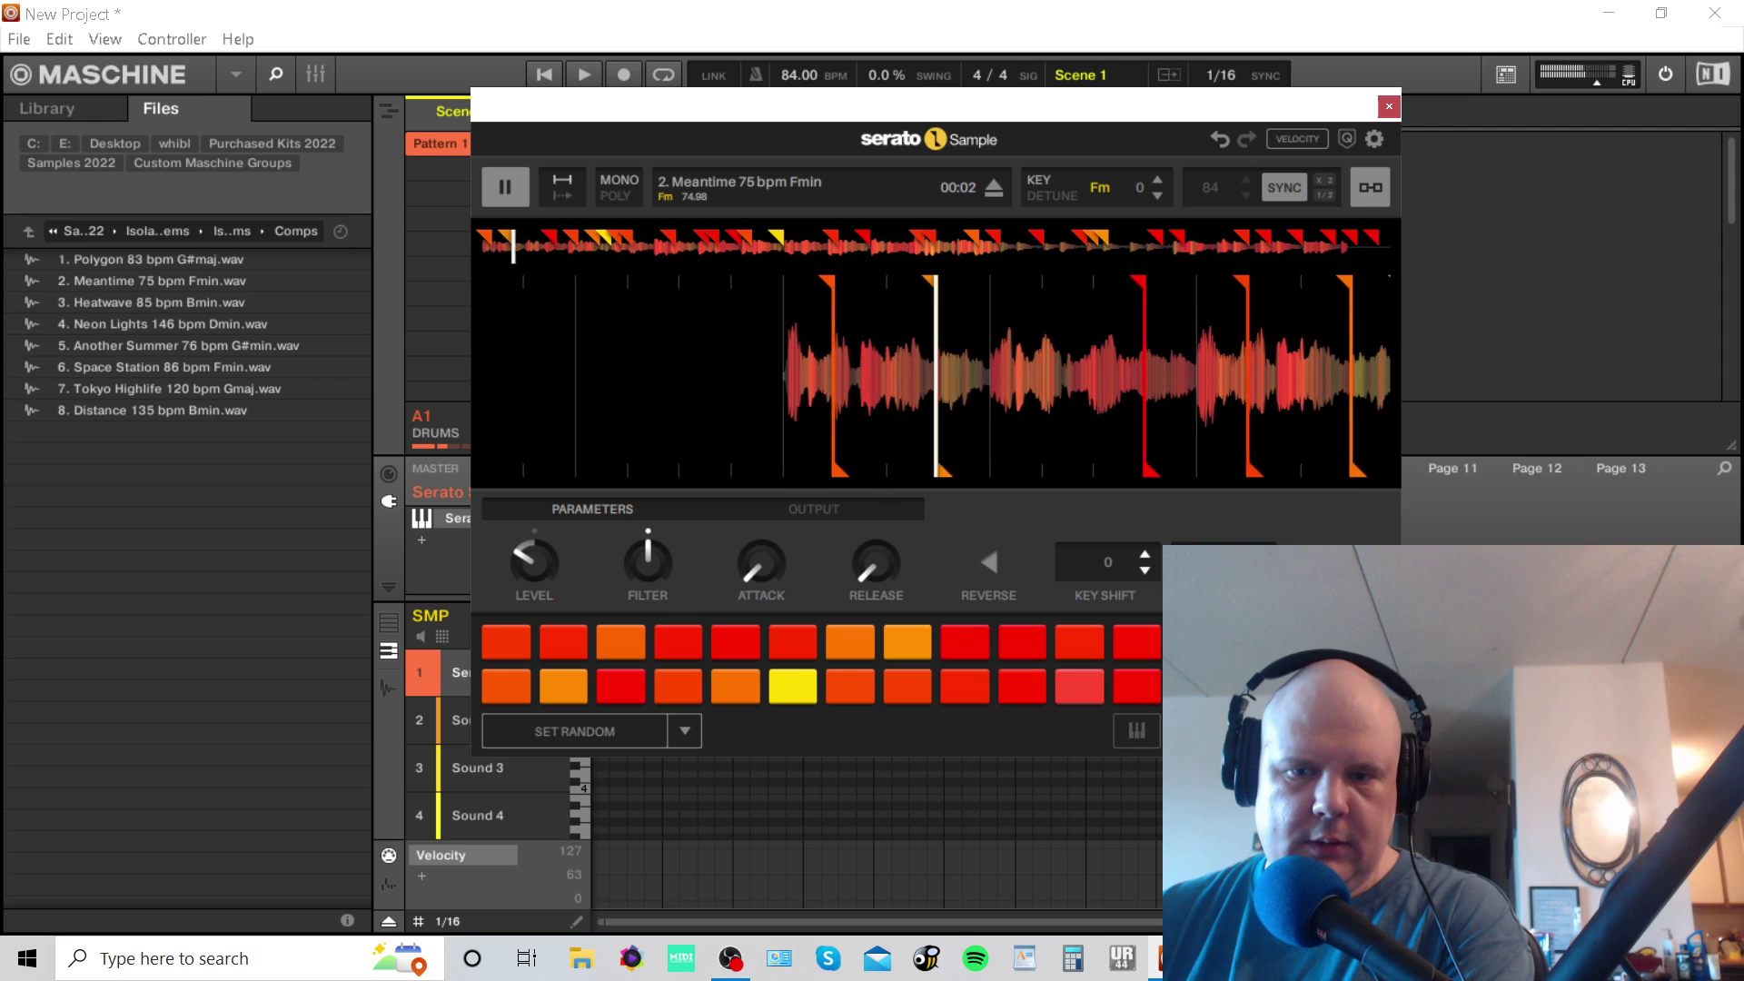
pyautogui.press('space')
pyautogui.press('space')
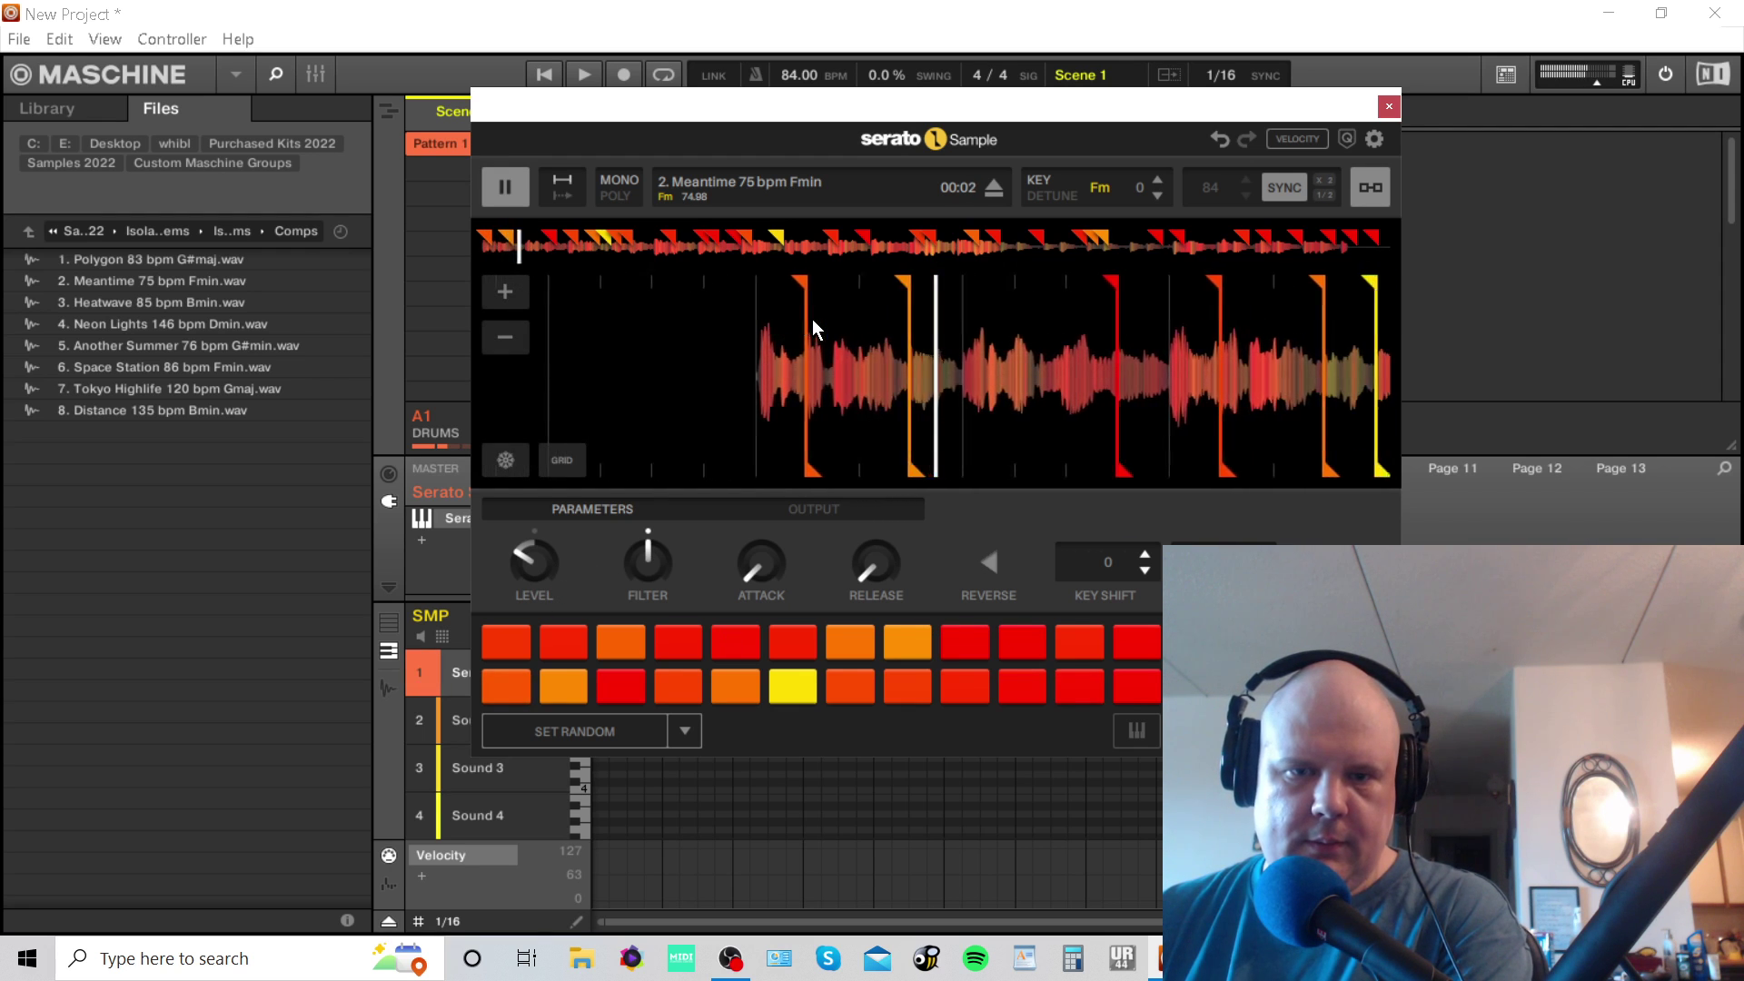
pyautogui.press('space')
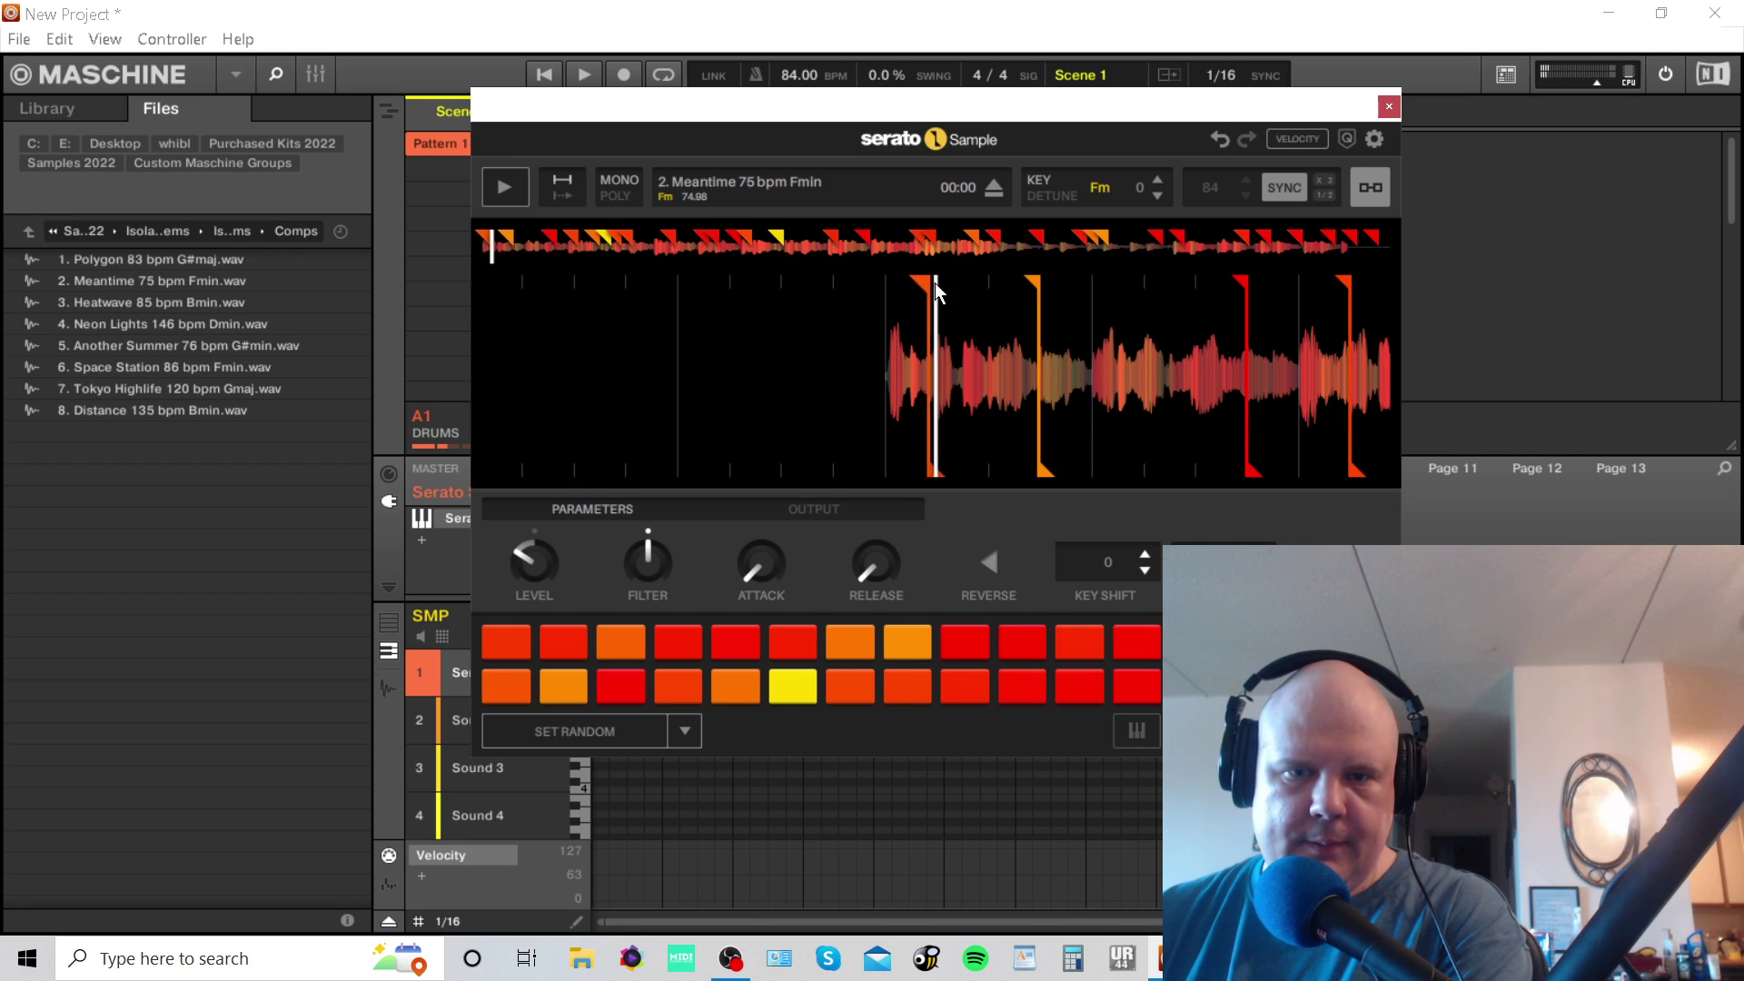
pyautogui.press('space')
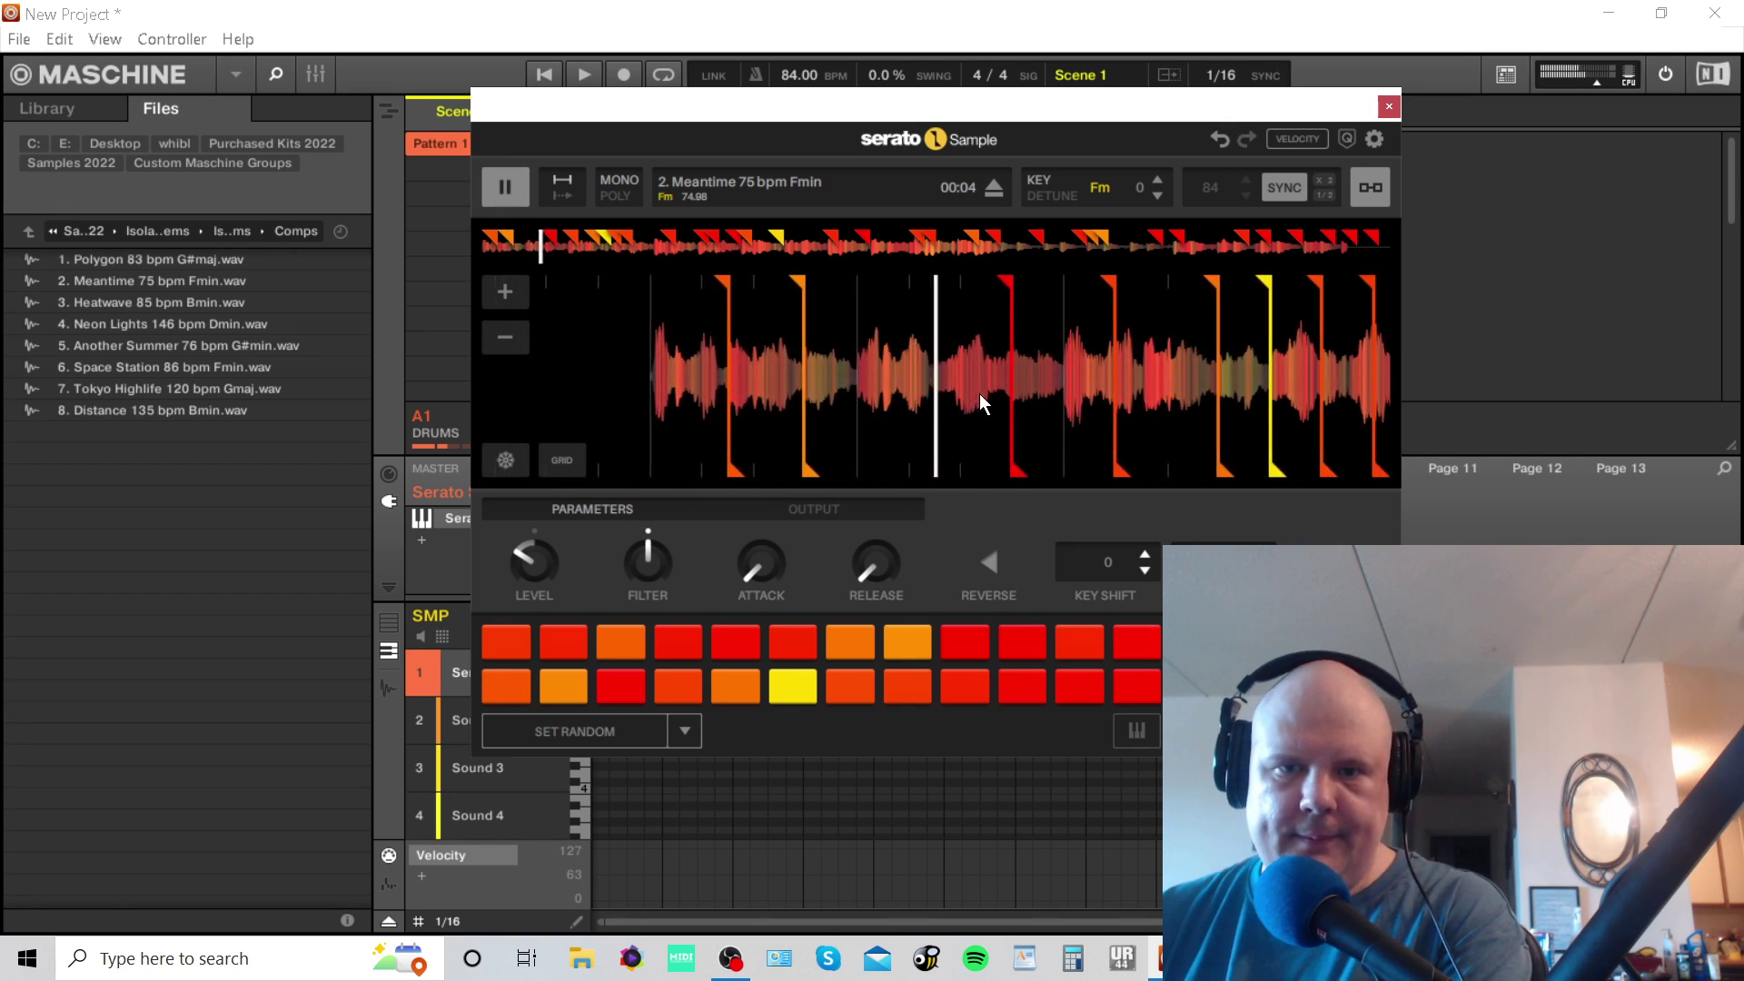
pyautogui.press('space')
# Transpose the Meantime sample's key by -3 to Dm and audition it.
pyautogui.click(1155, 199)
pyautogui.click(1156, 199)
pyautogui.press('space')
pyautogui.click(1157, 197)
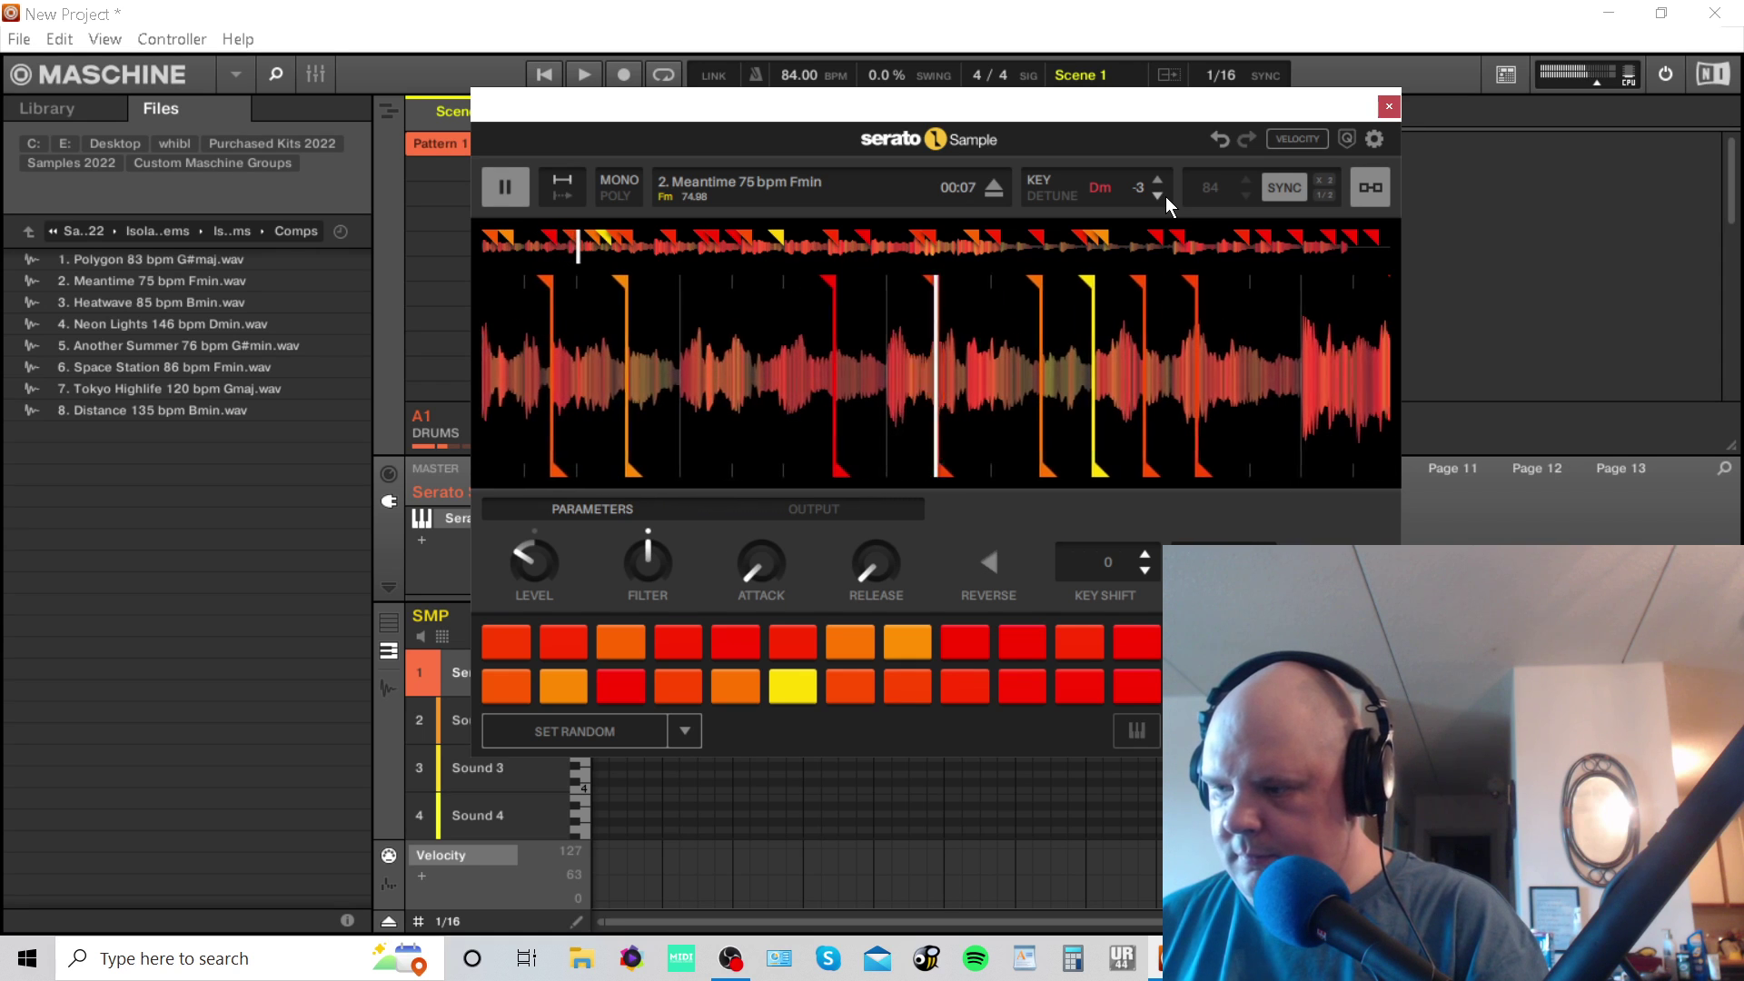
pyautogui.press('space')
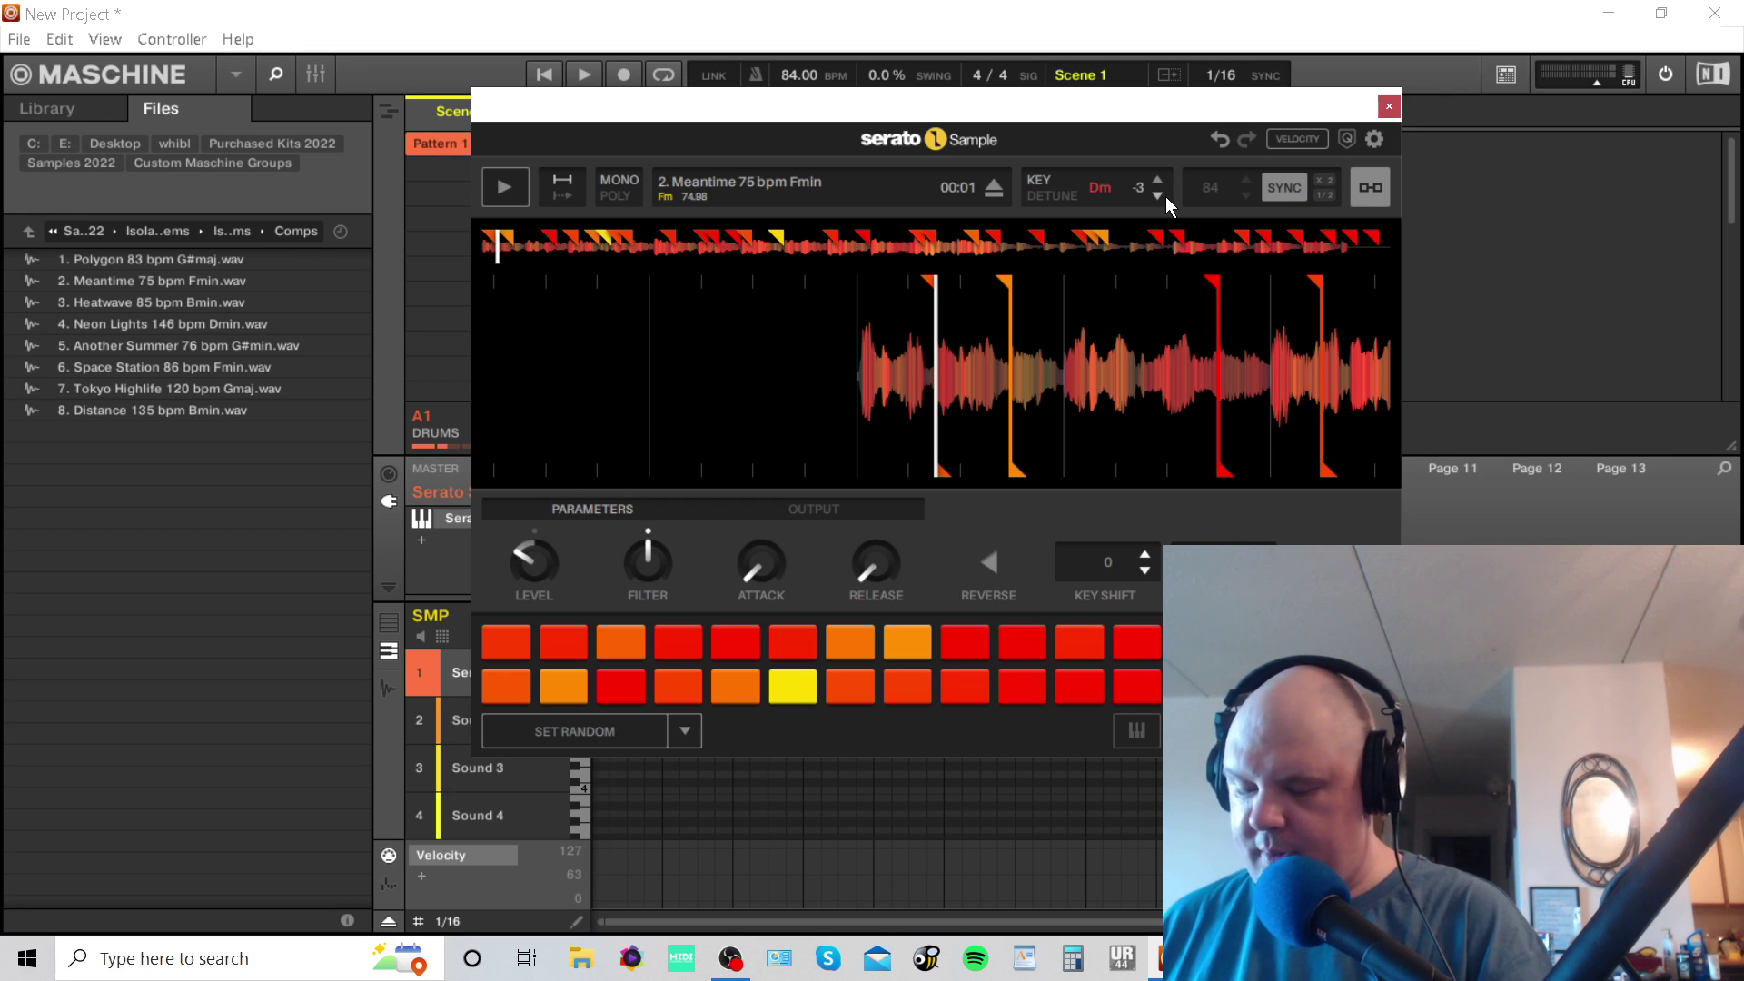
# Audition the transposed Meantime sample together with the drum pattern and stop playback.
pyautogui.press('space')
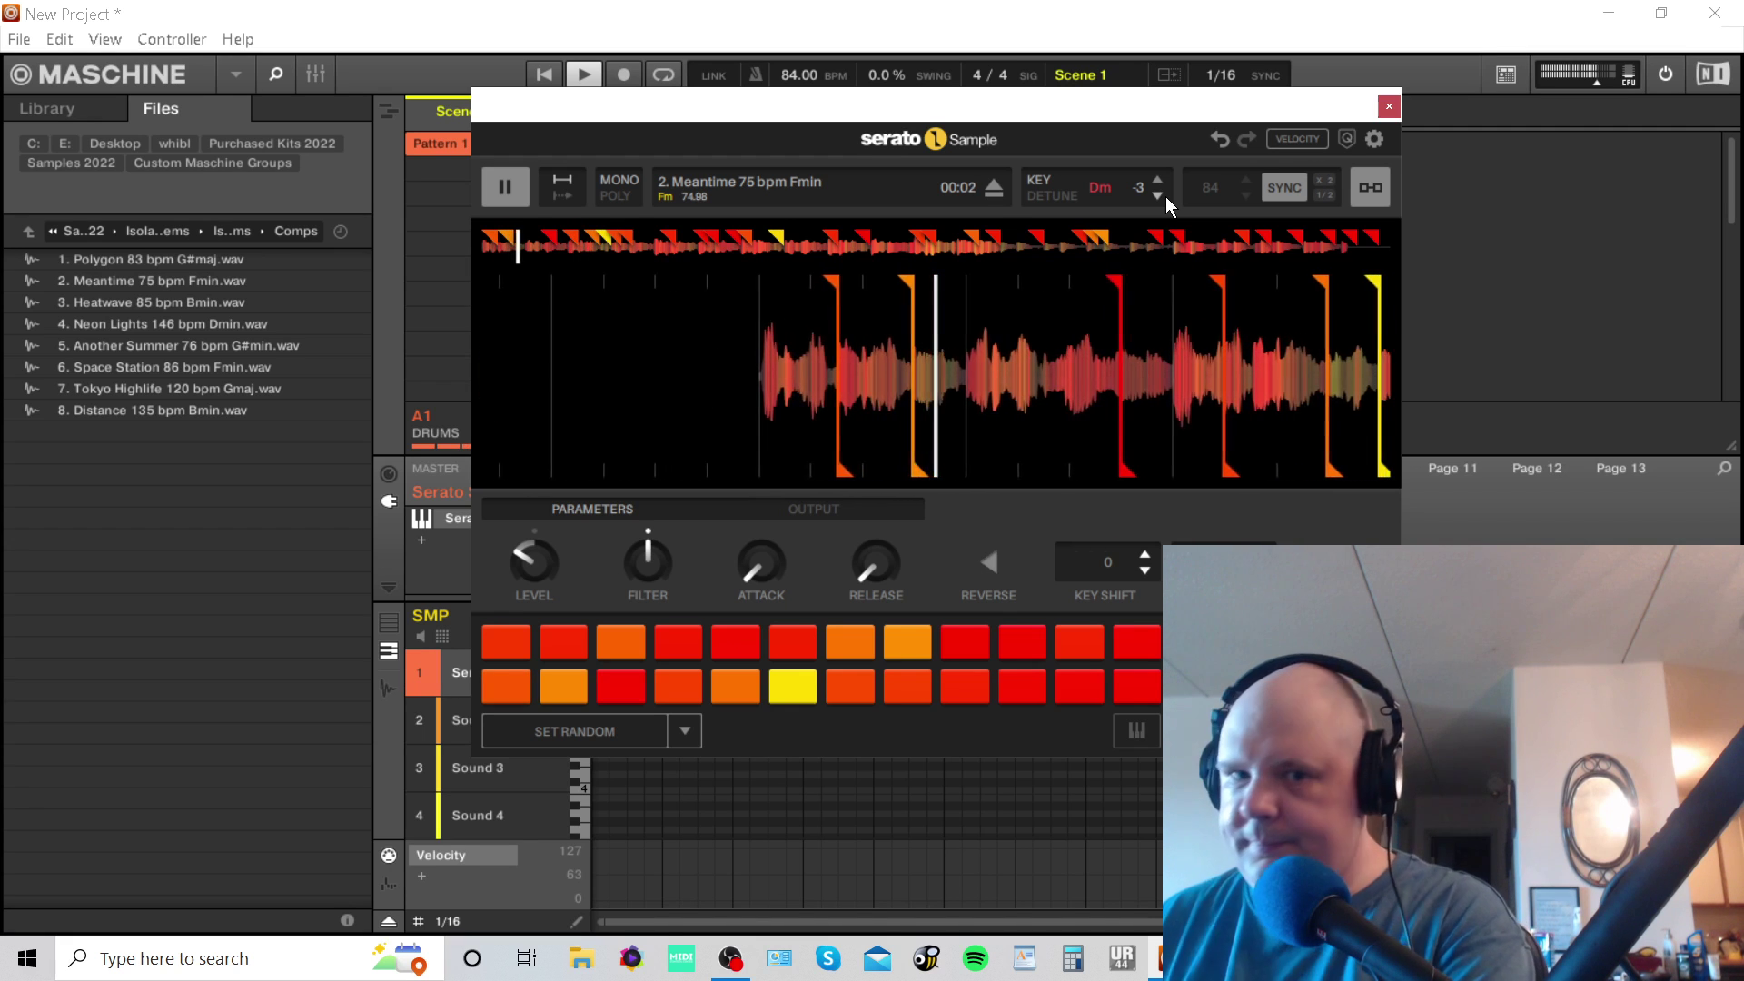
pyautogui.click(505, 187)
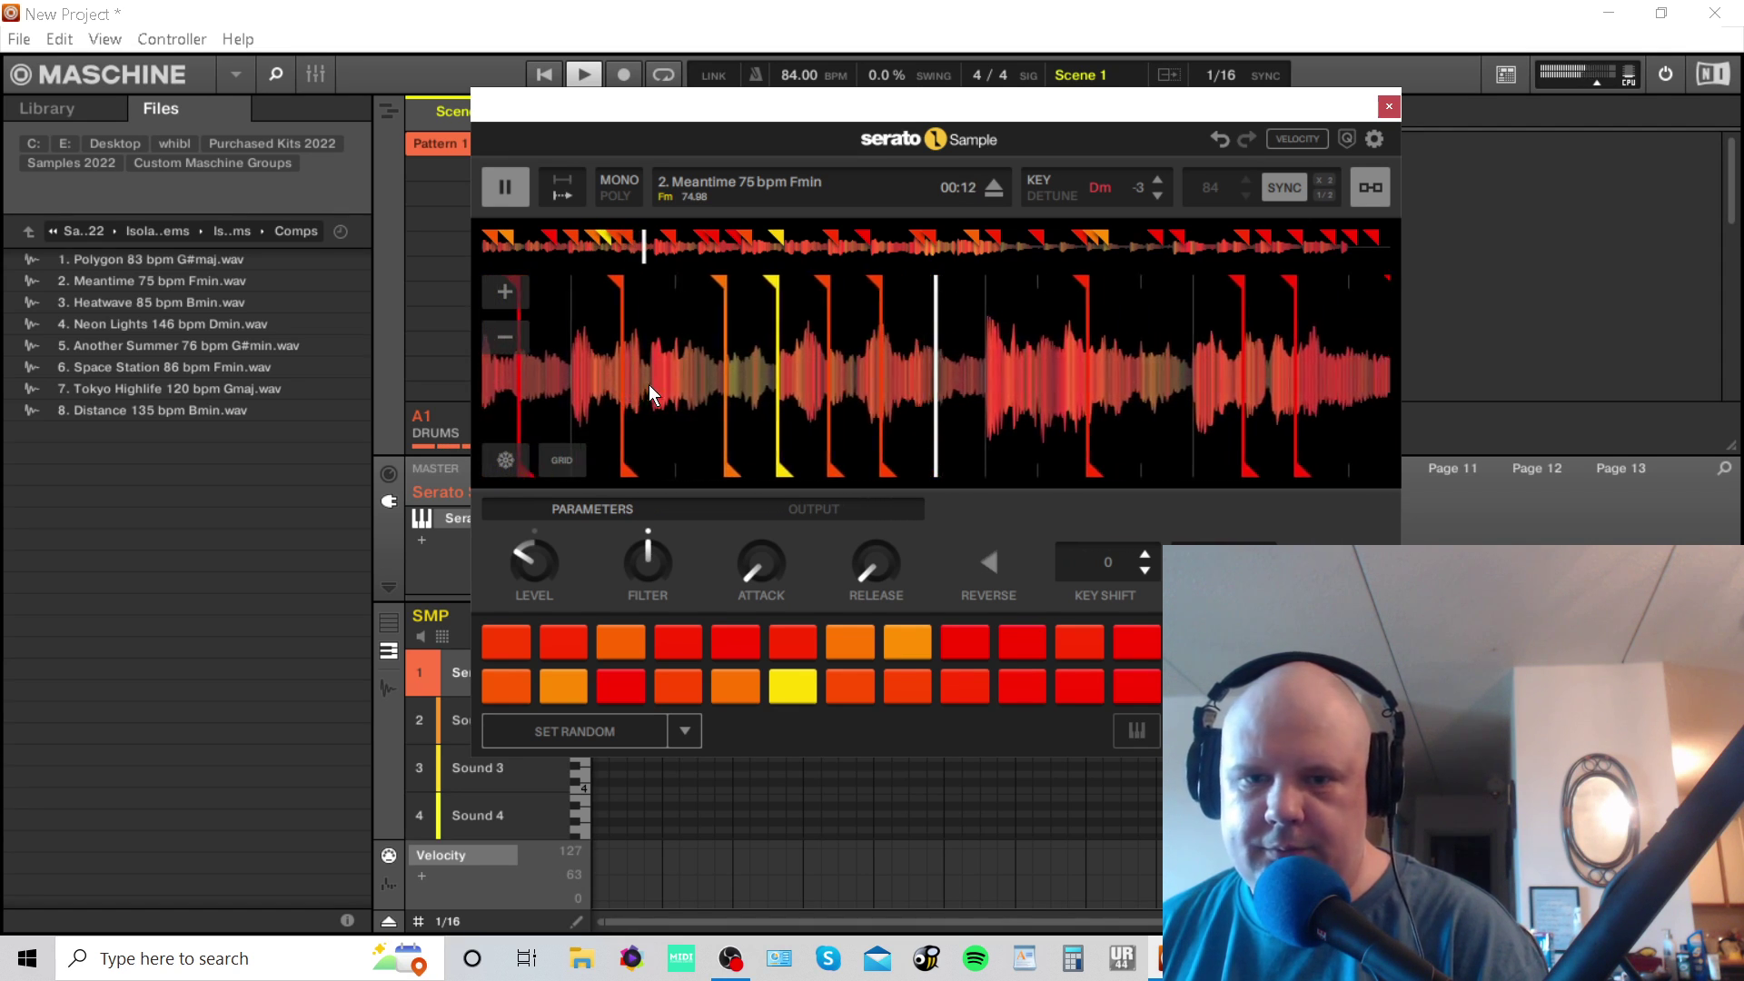
pyautogui.press('space')
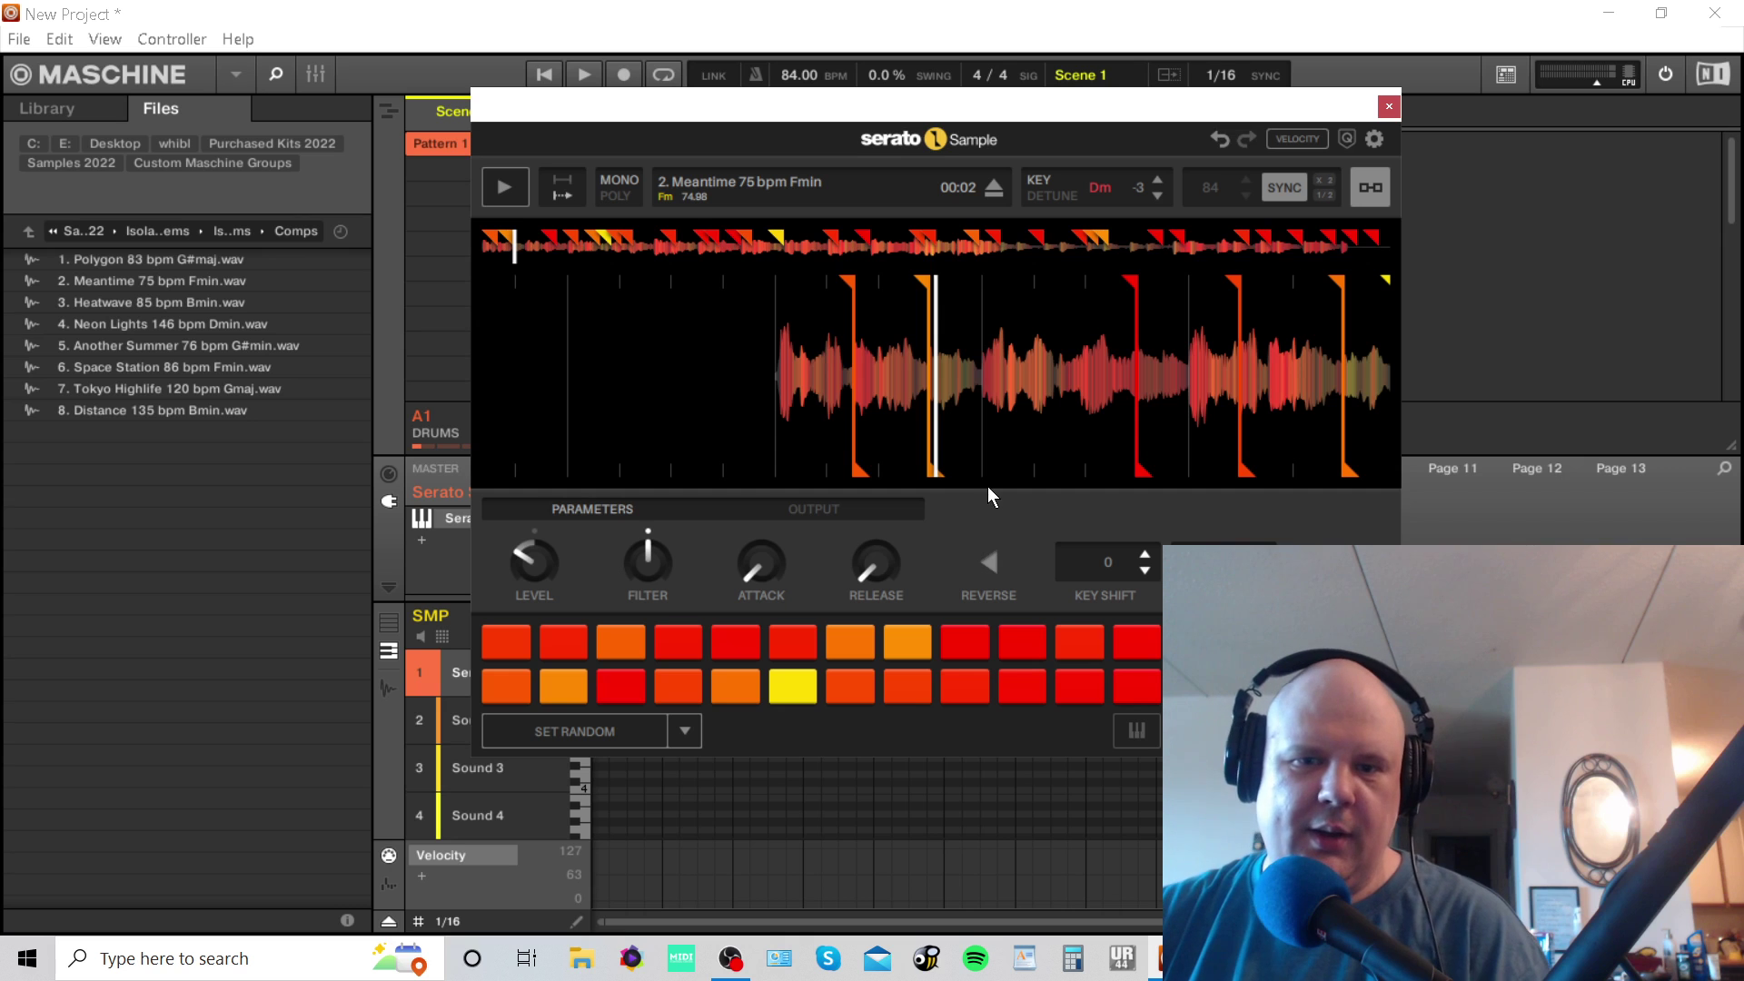
# Start a recording pass with the Meantime sample in the SMP group and stop playback.
pyautogui.moveTo(919, 412)
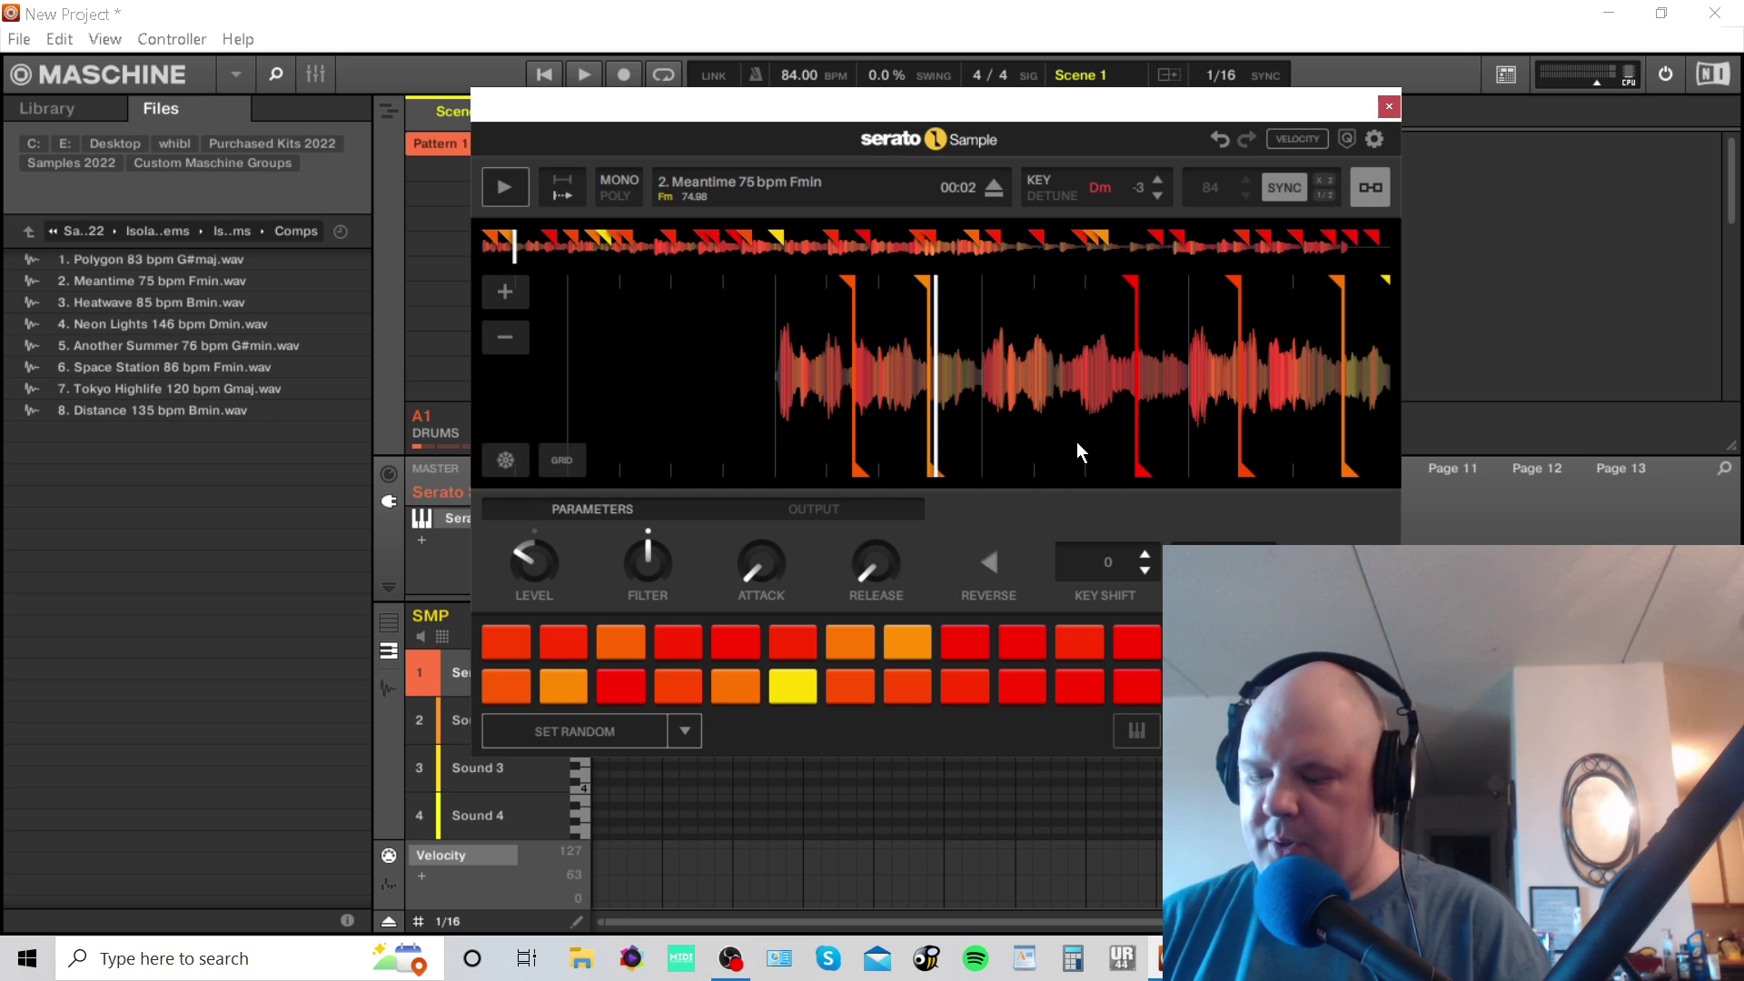
pyautogui.hotkey('ctrl', 'space')
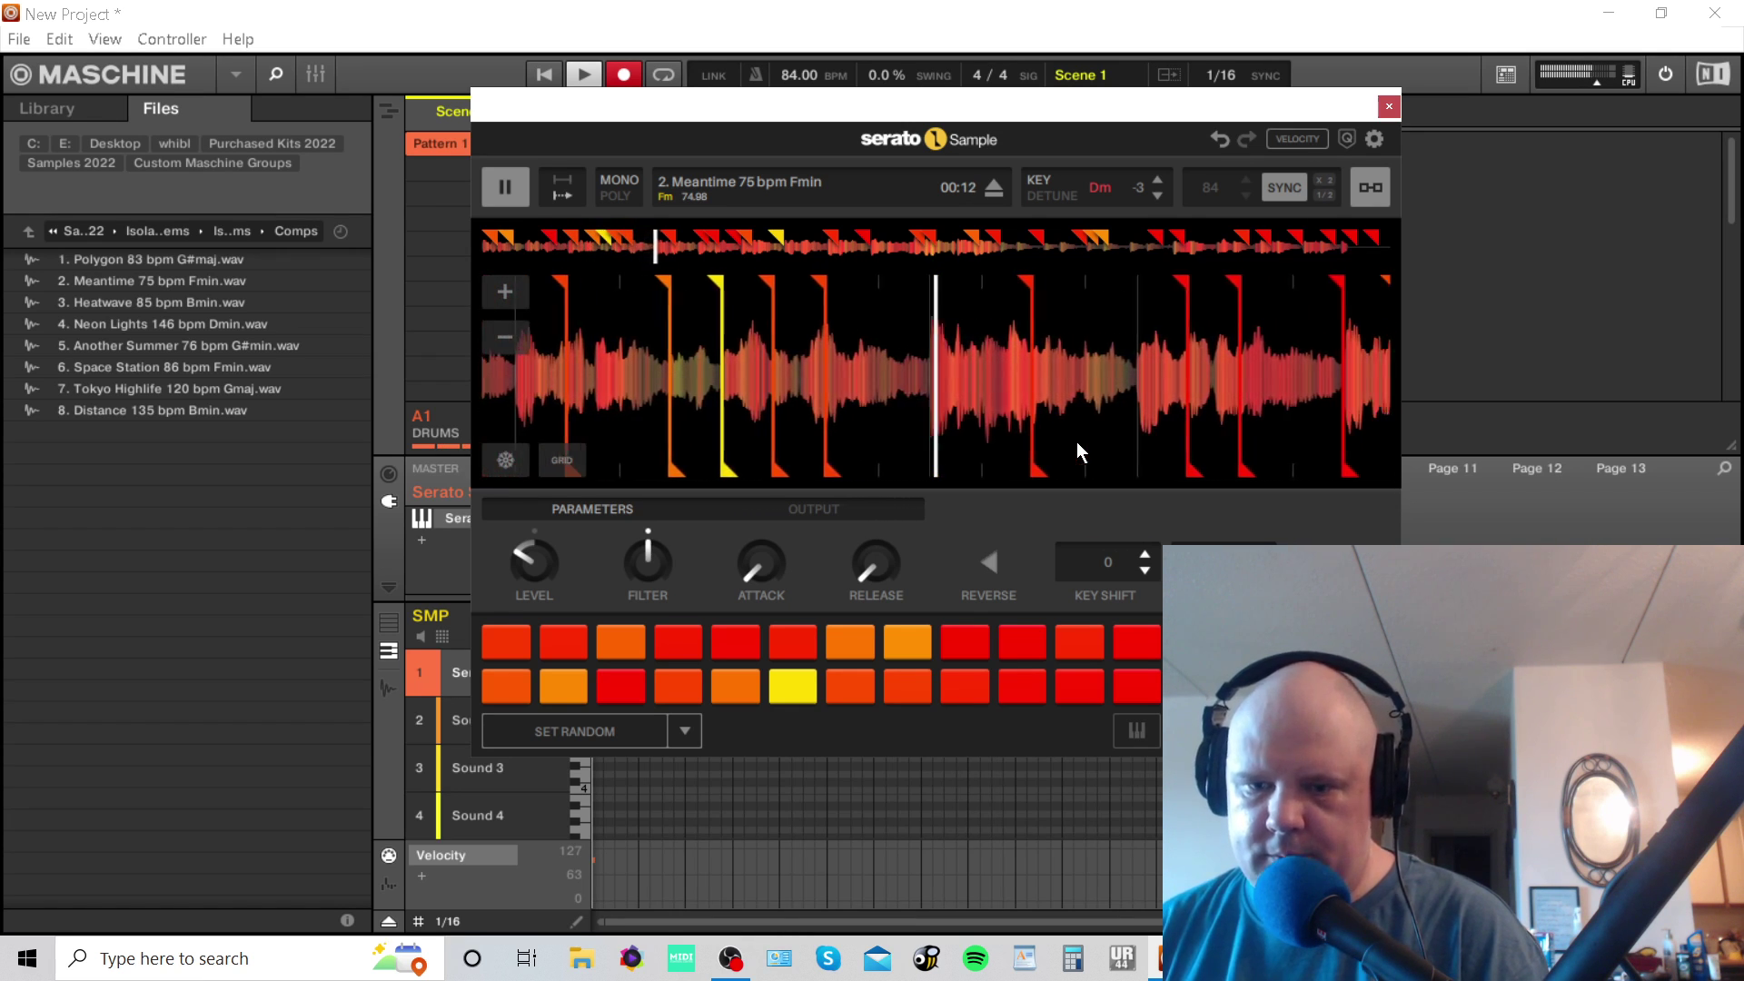
pyautogui.press('space')
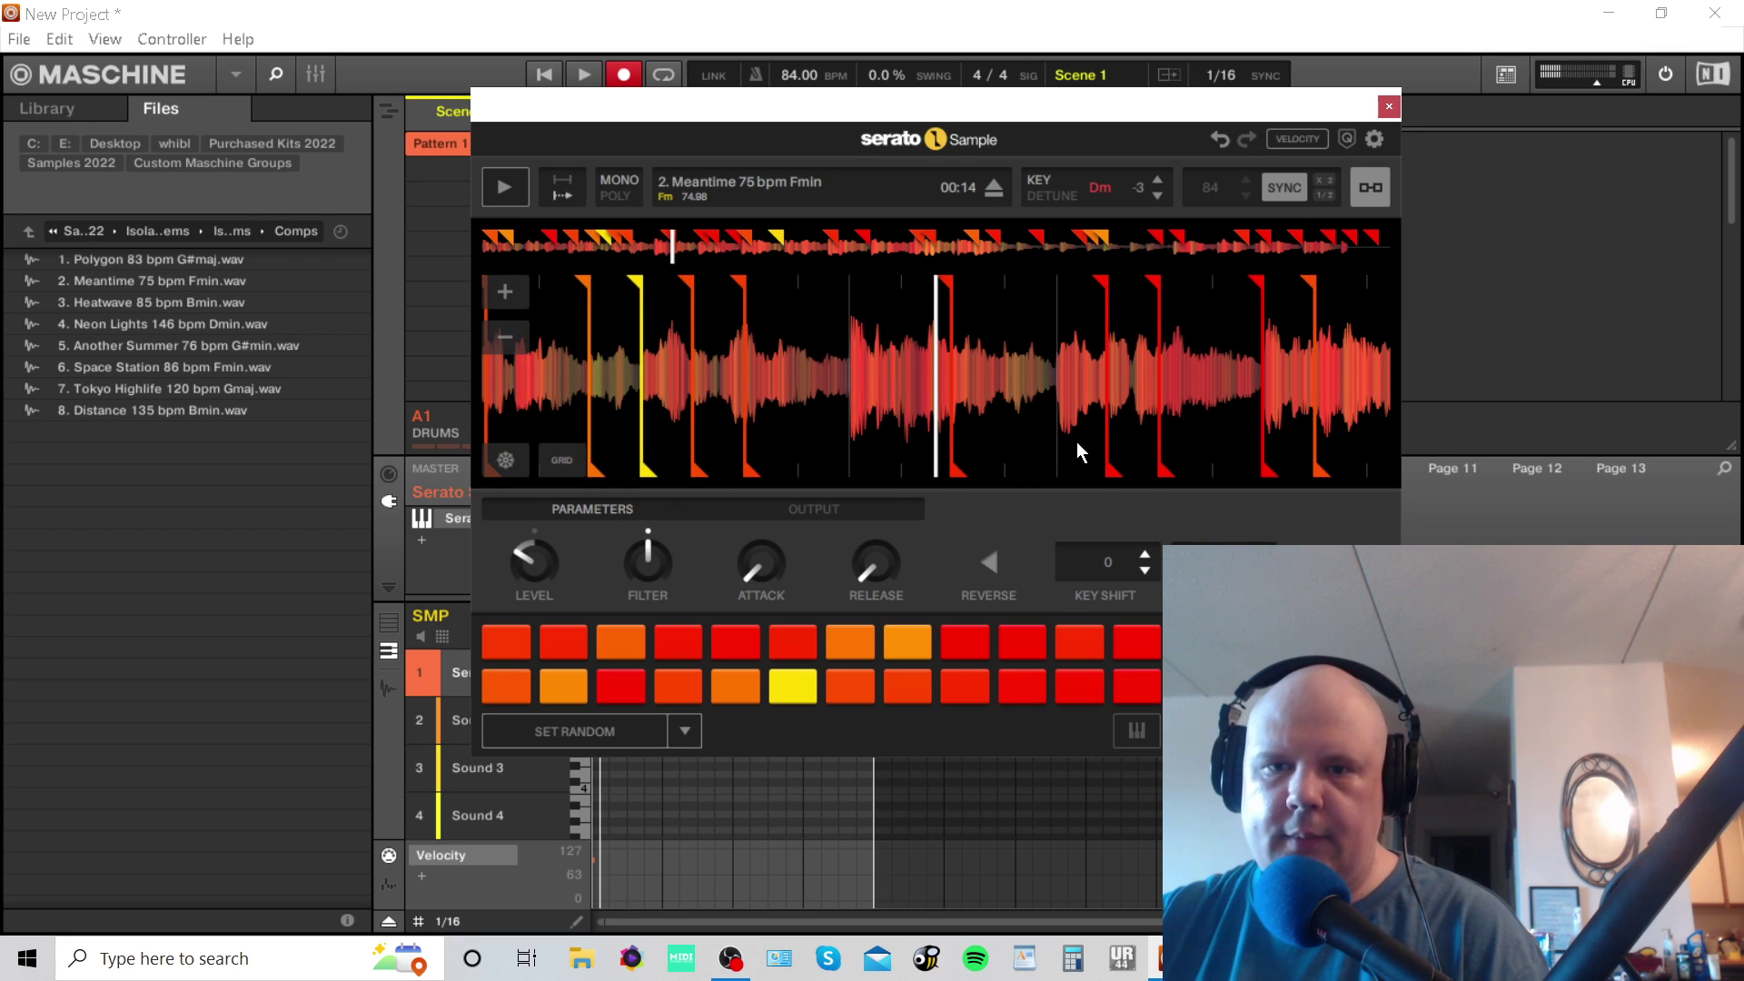
# Close the Serato Sample window and lengthen the SMP group's Pattern 1 beyond its single bar.
pyautogui.click(1388, 108)
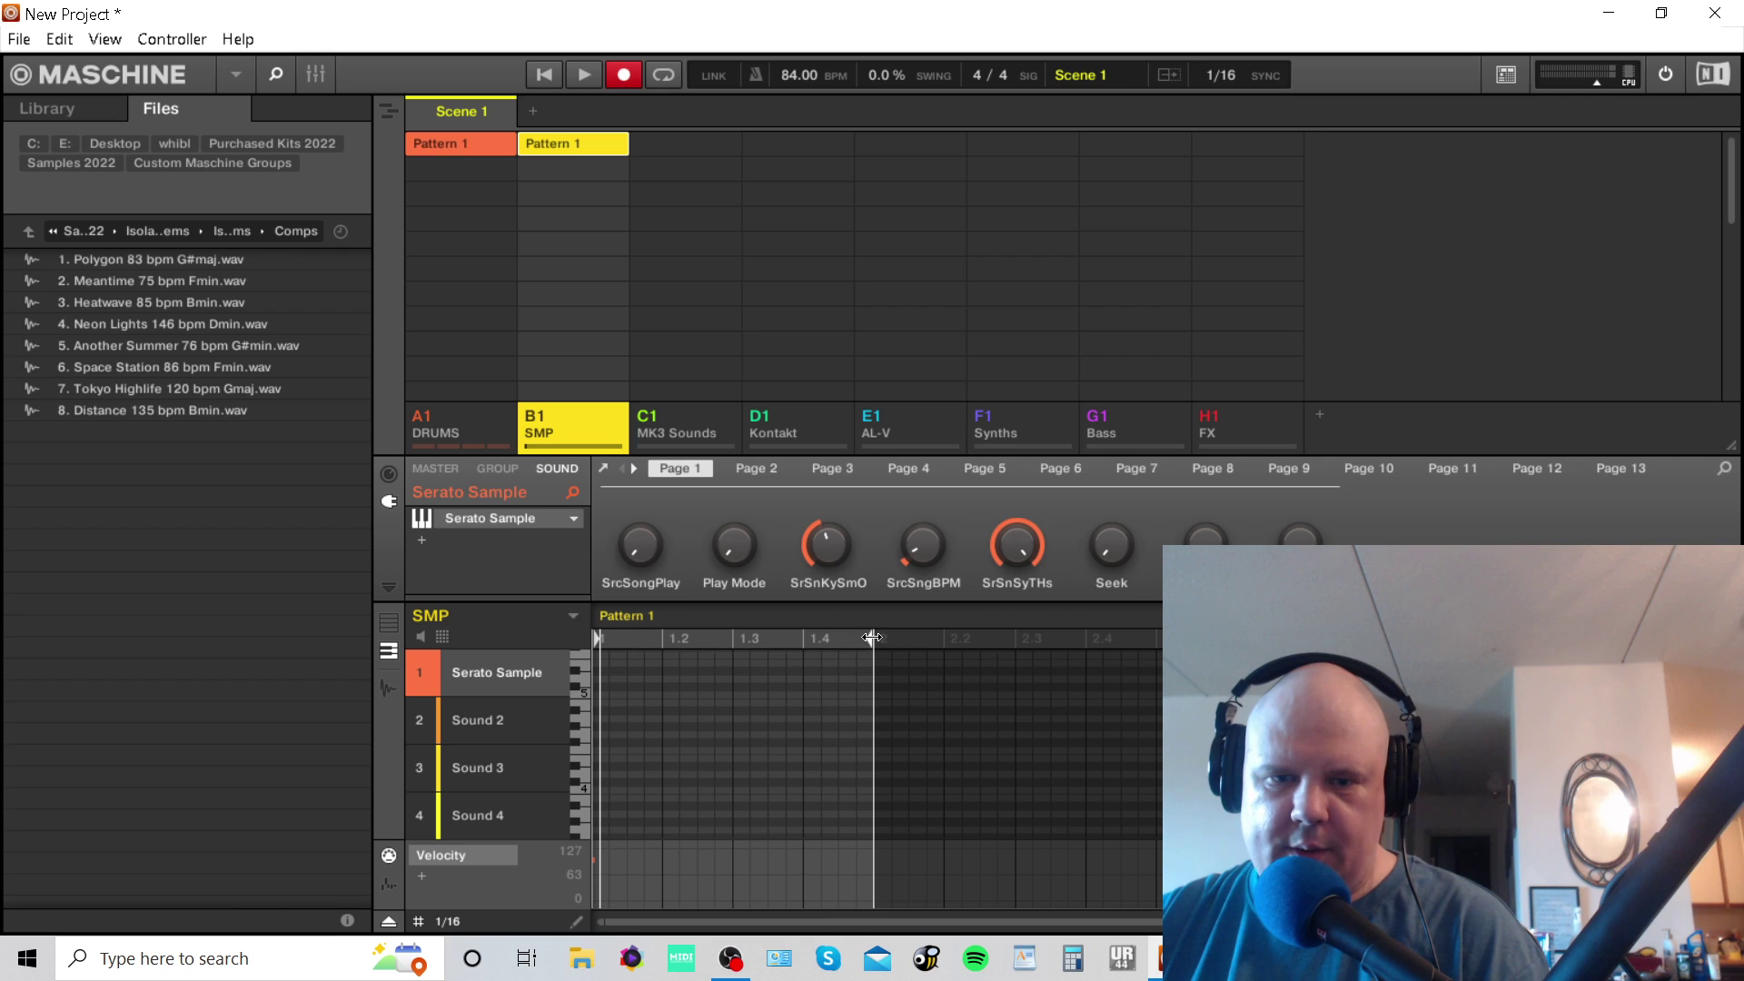
pyautogui.moveTo(874, 639); pyautogui.dragTo(1155, 639)
pyautogui.moveTo(1181, 922)
pyautogui.mouseDown()
pyautogui.moveTo(1181, 963)
pyautogui.moveTo(1208, 922)
pyautogui.mouseUp()
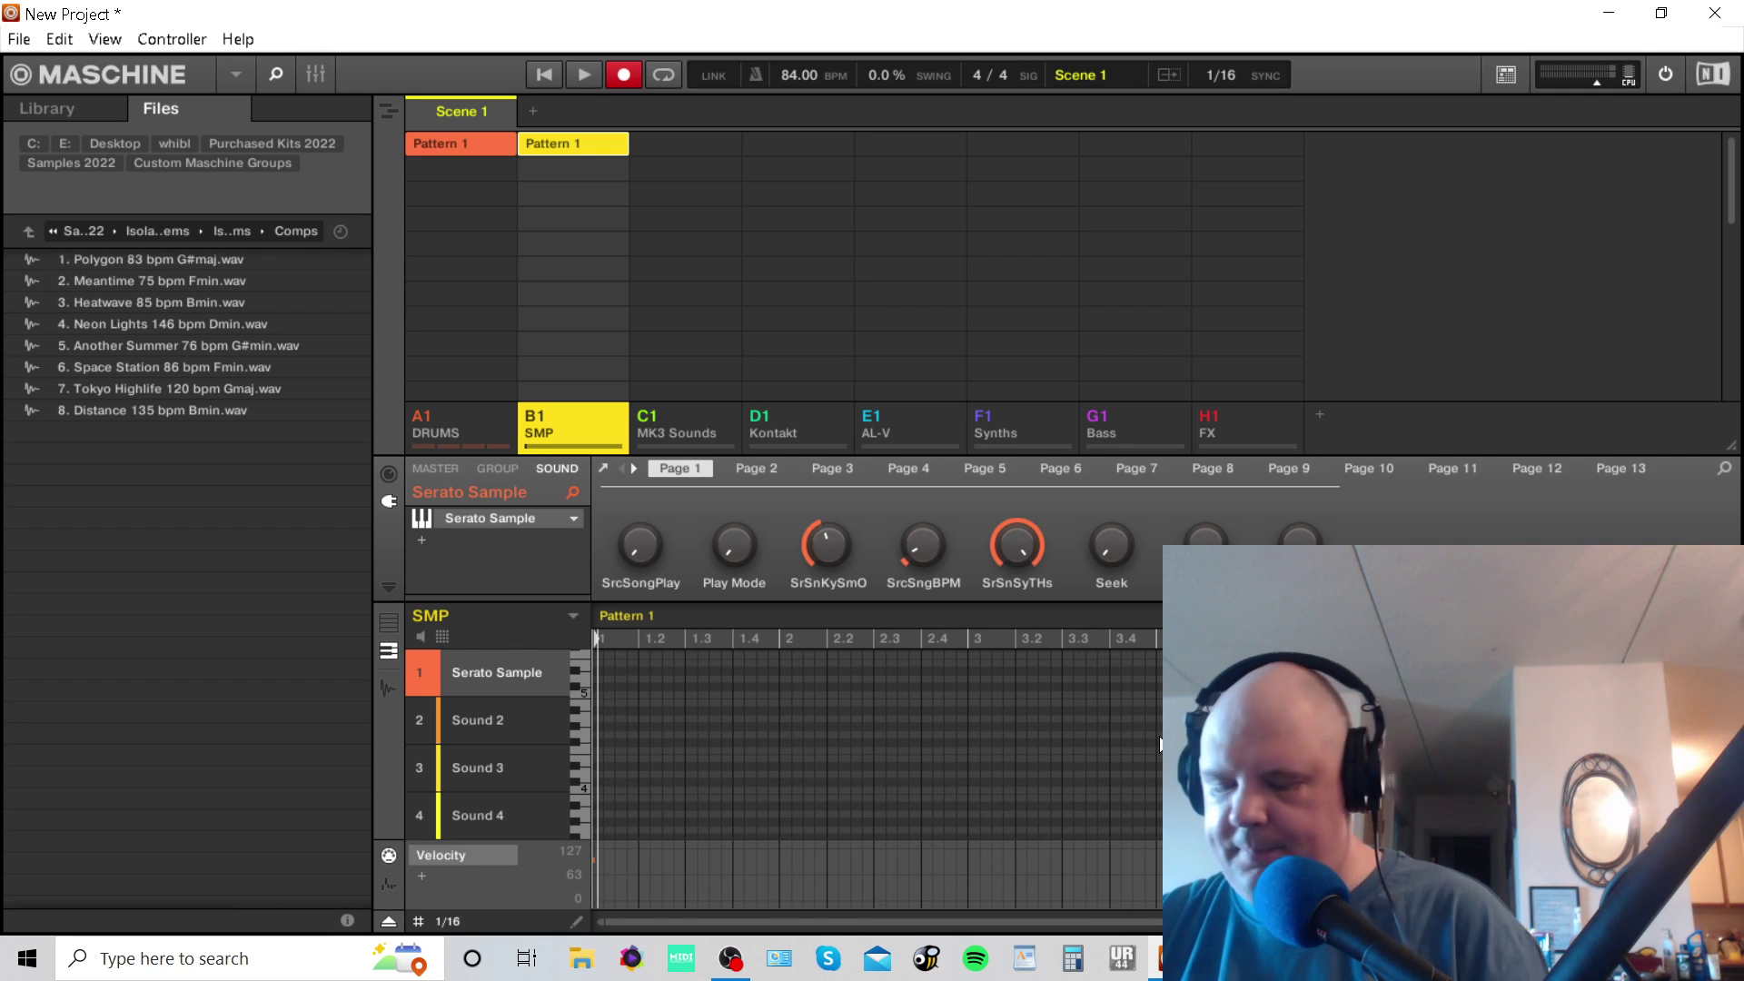
# Audition the SMP group's sequenced Meantime sample together with the drum pattern.
pyautogui.click(492, 519)
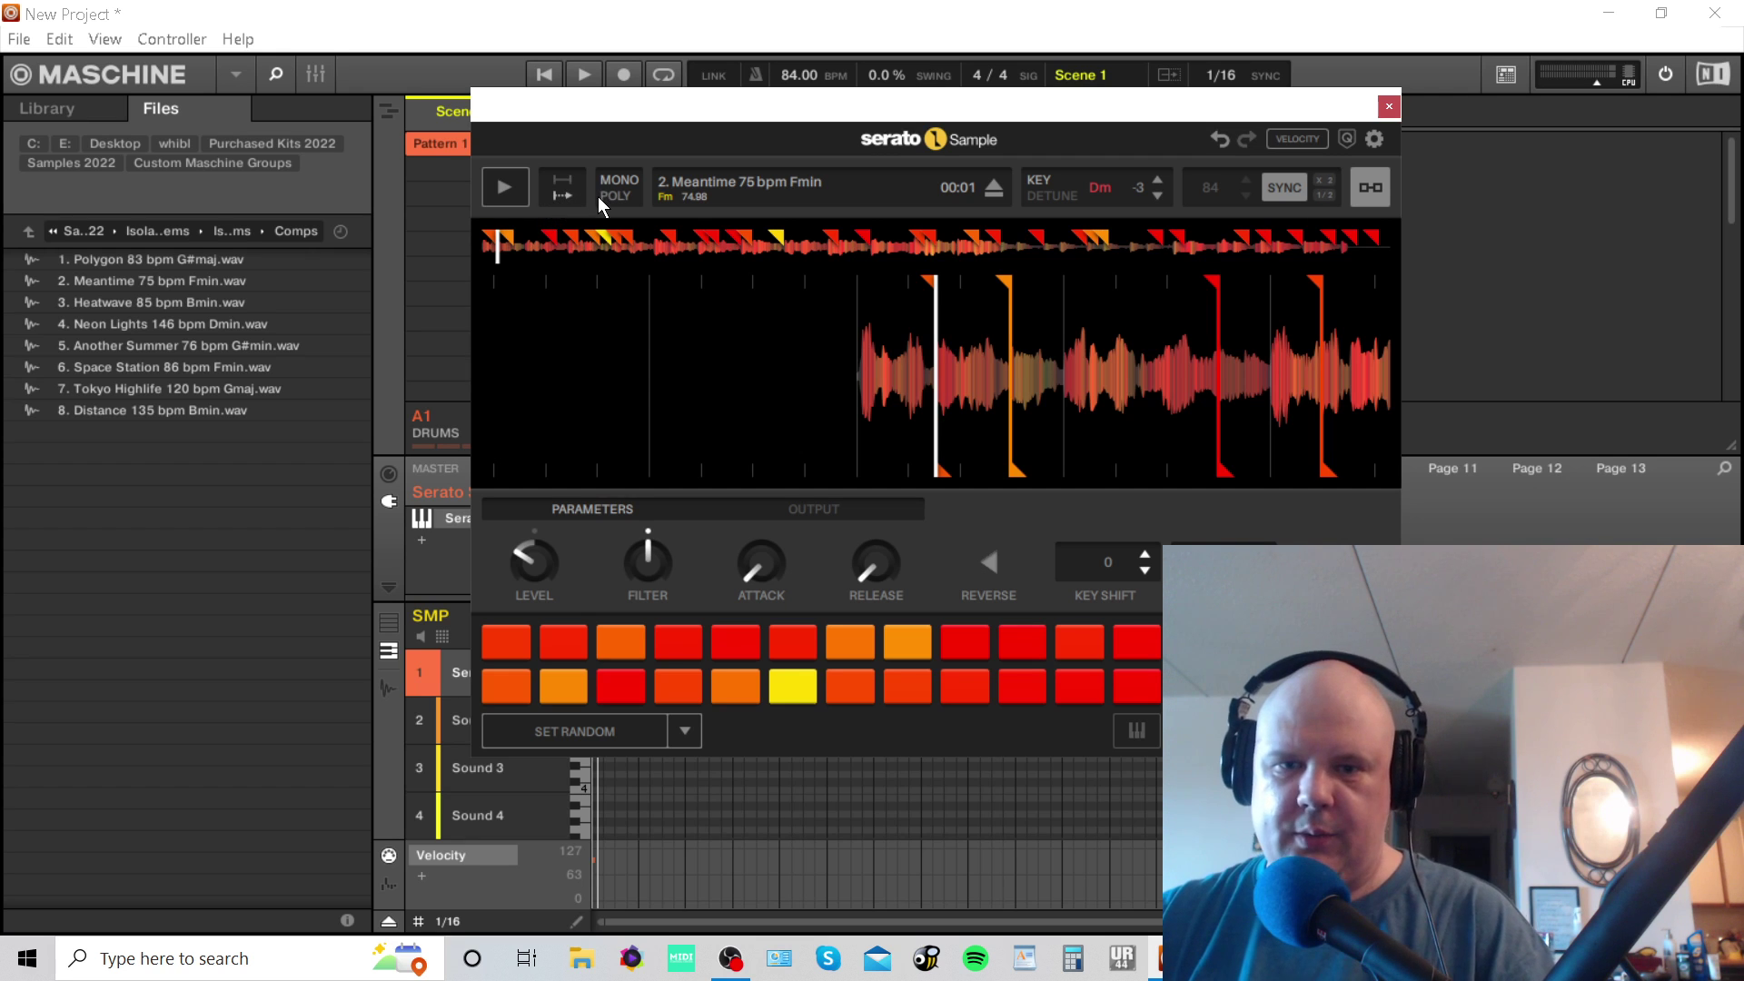
pyautogui.press('space')
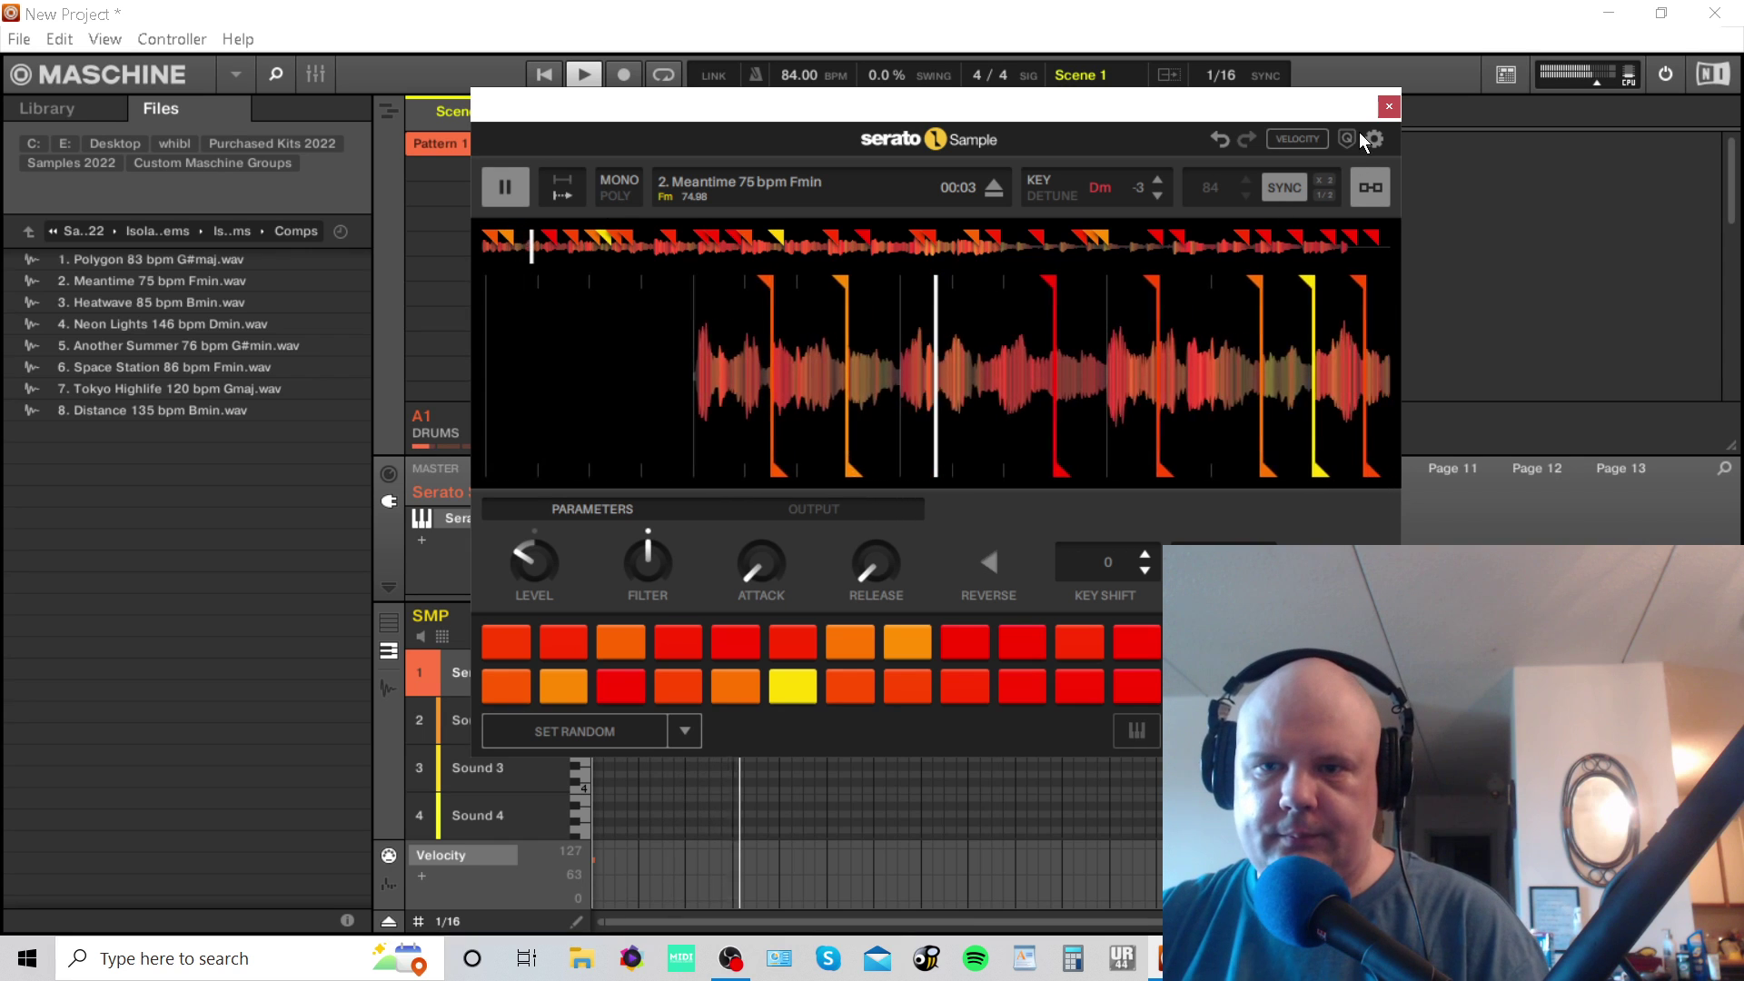
pyautogui.click(1387, 108)
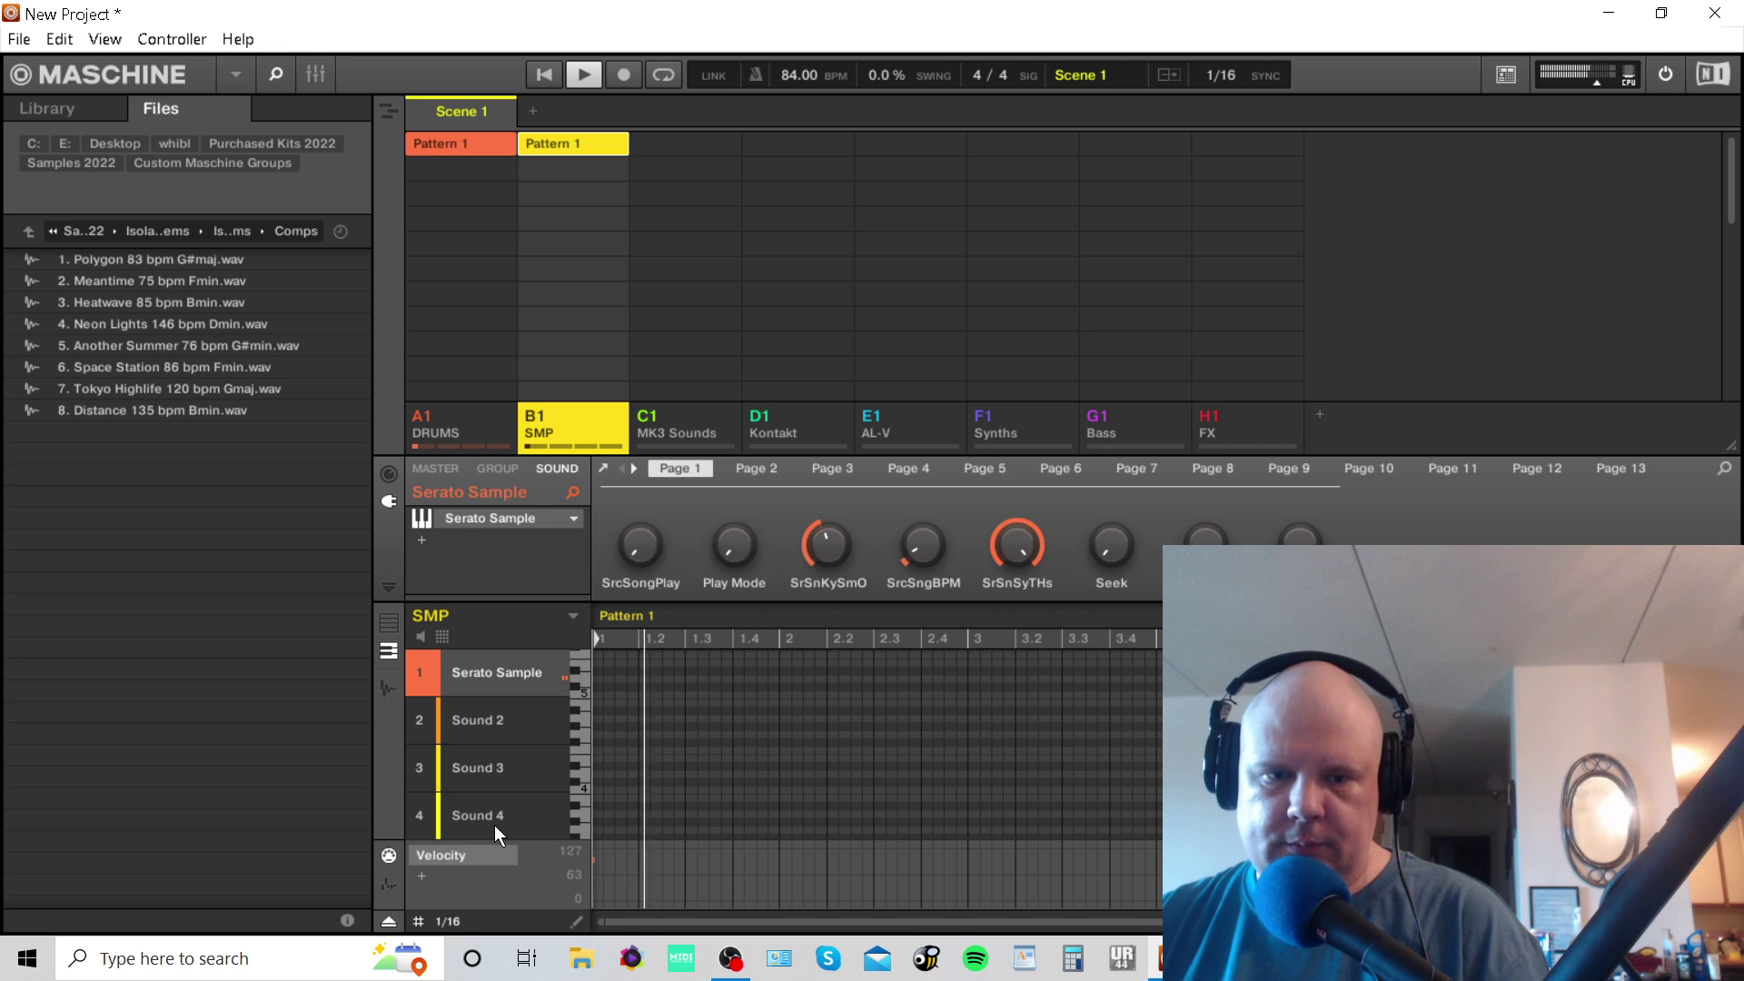
pyautogui.press('space')
pyautogui.moveTo(730, 959)
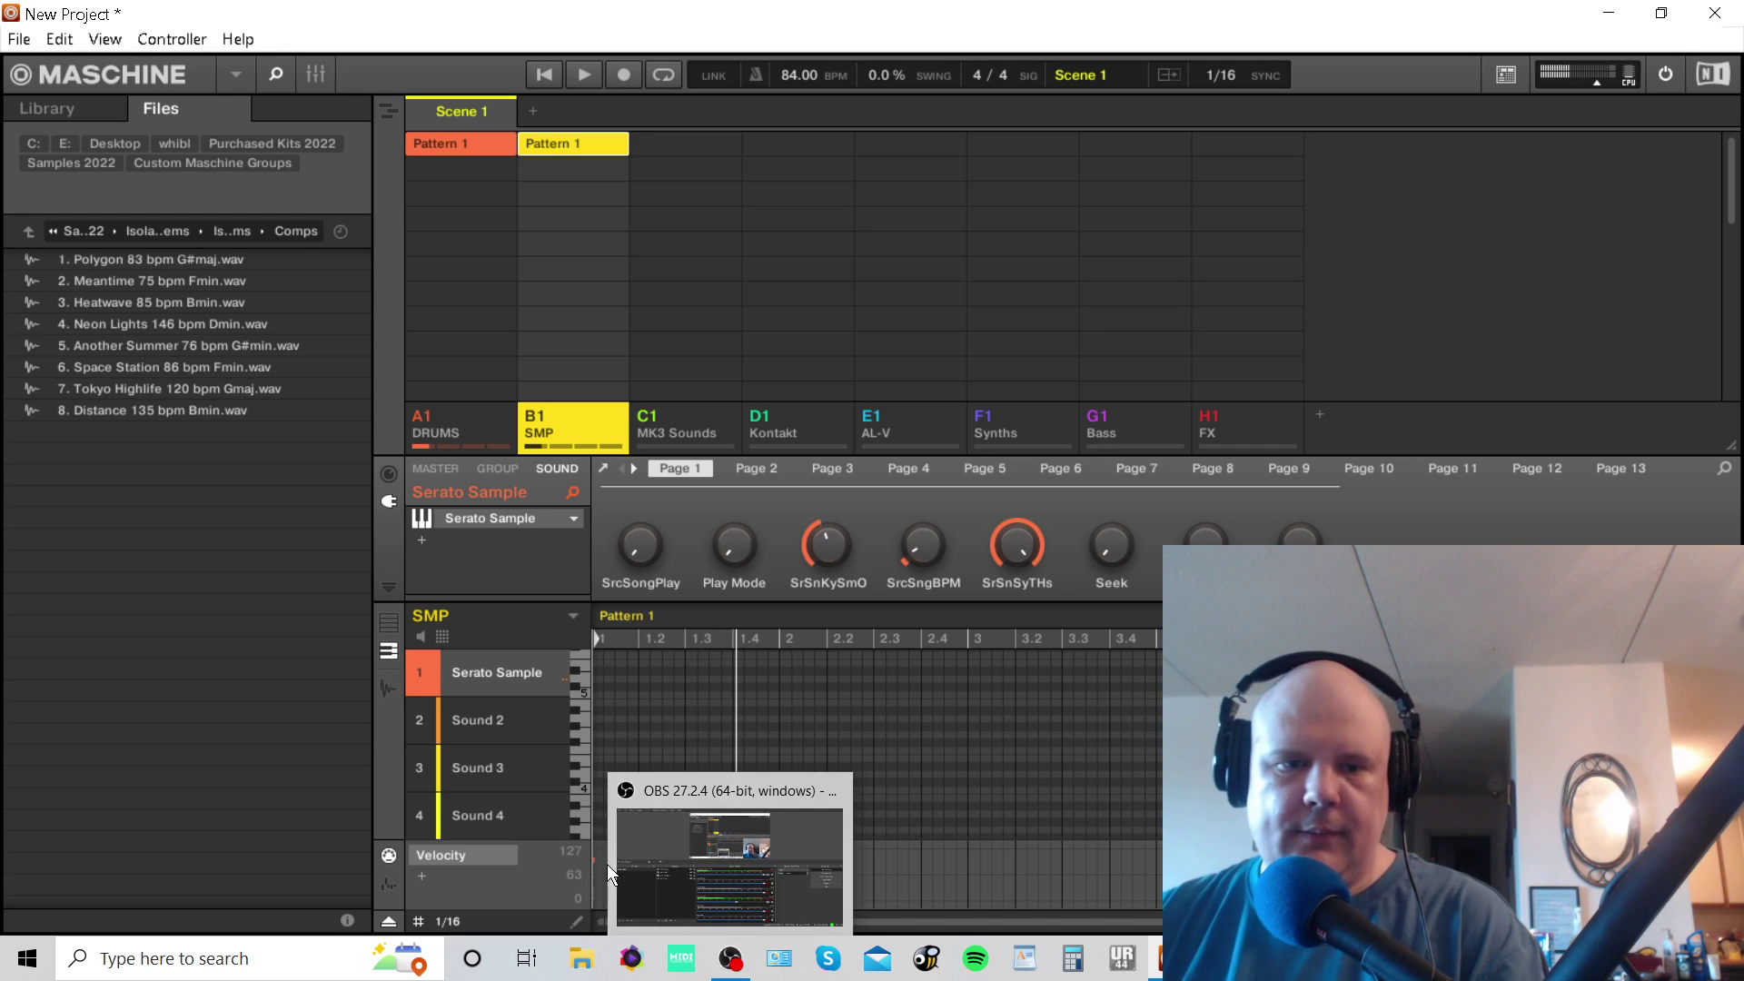
# Load the internal Audio plug-in on Sound 2 of the SMP group.
pyautogui.click(486, 722)
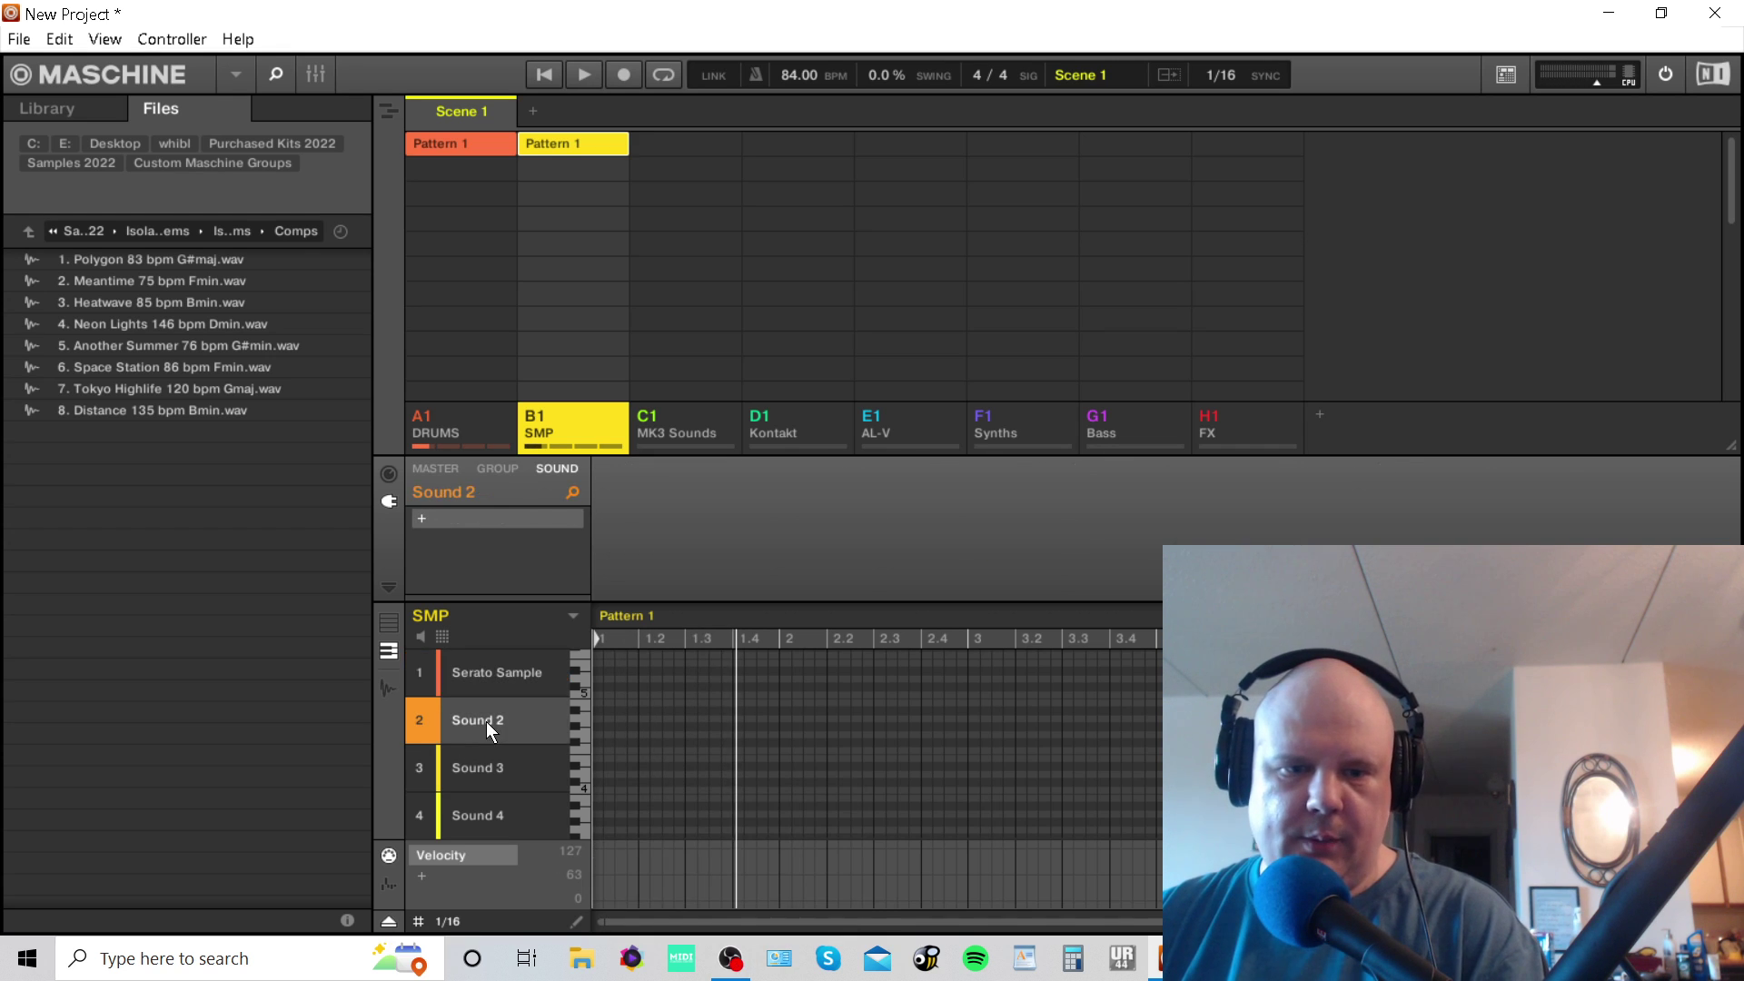
pyautogui.click(417, 515)
pyautogui.moveTo(522, 100)
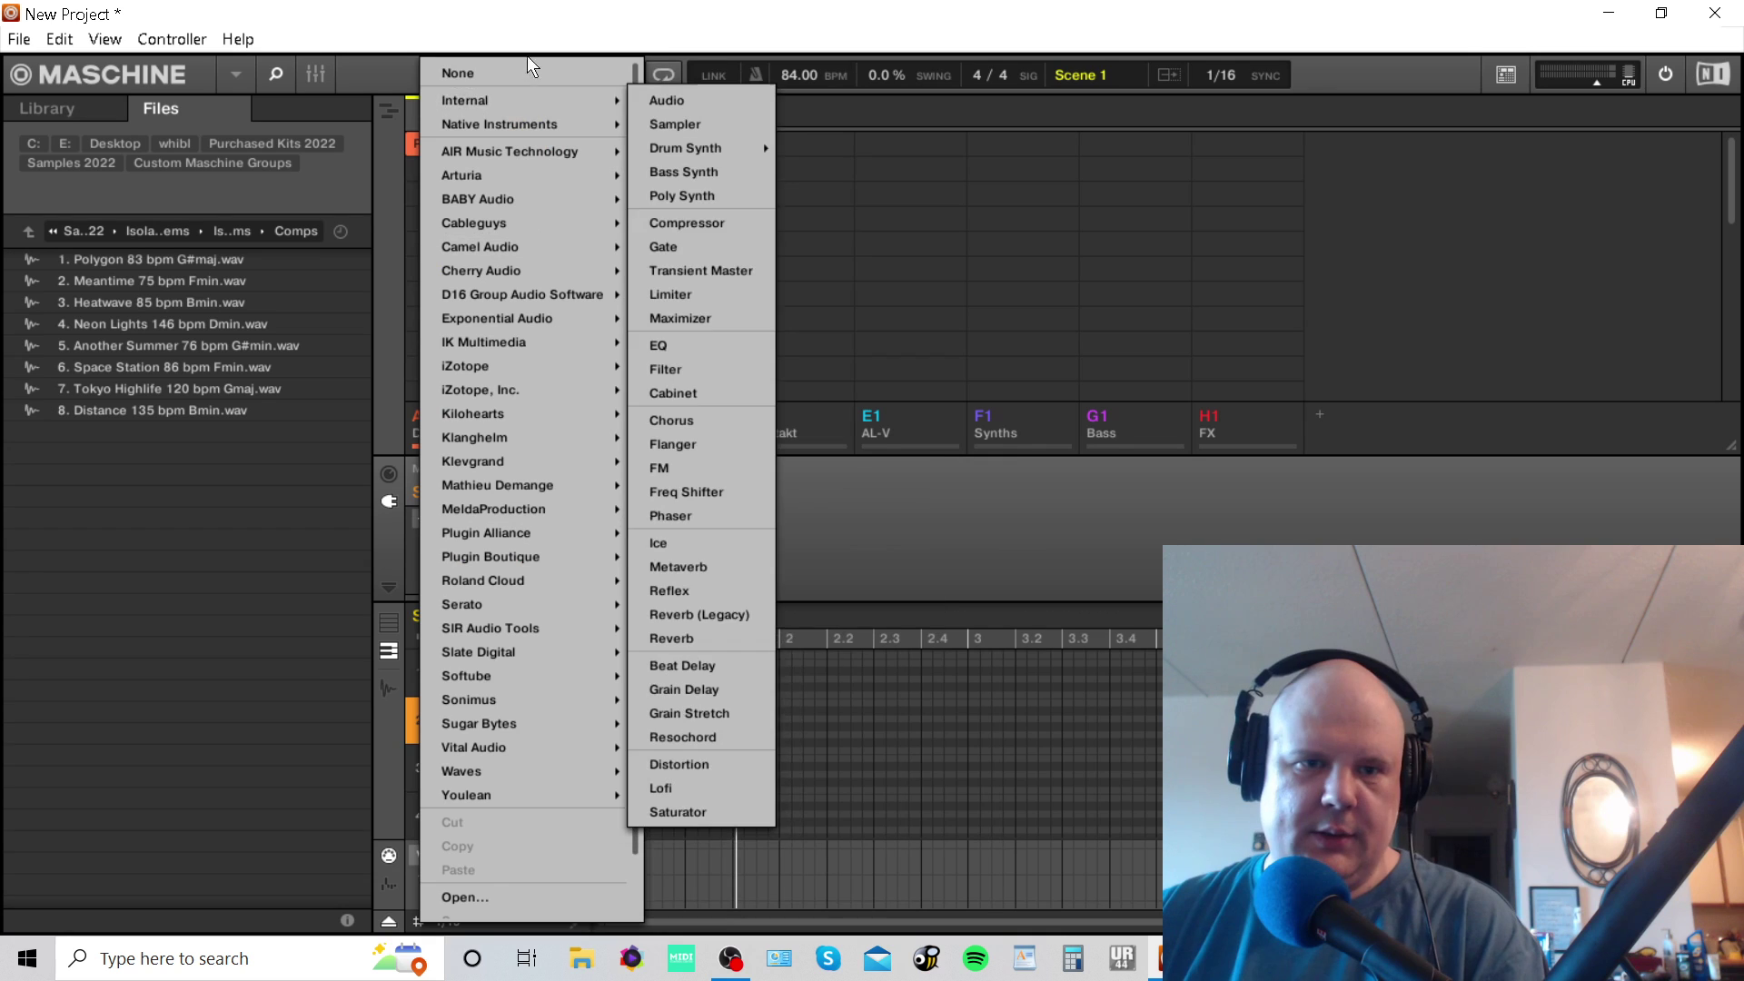
pyautogui.click(695, 98)
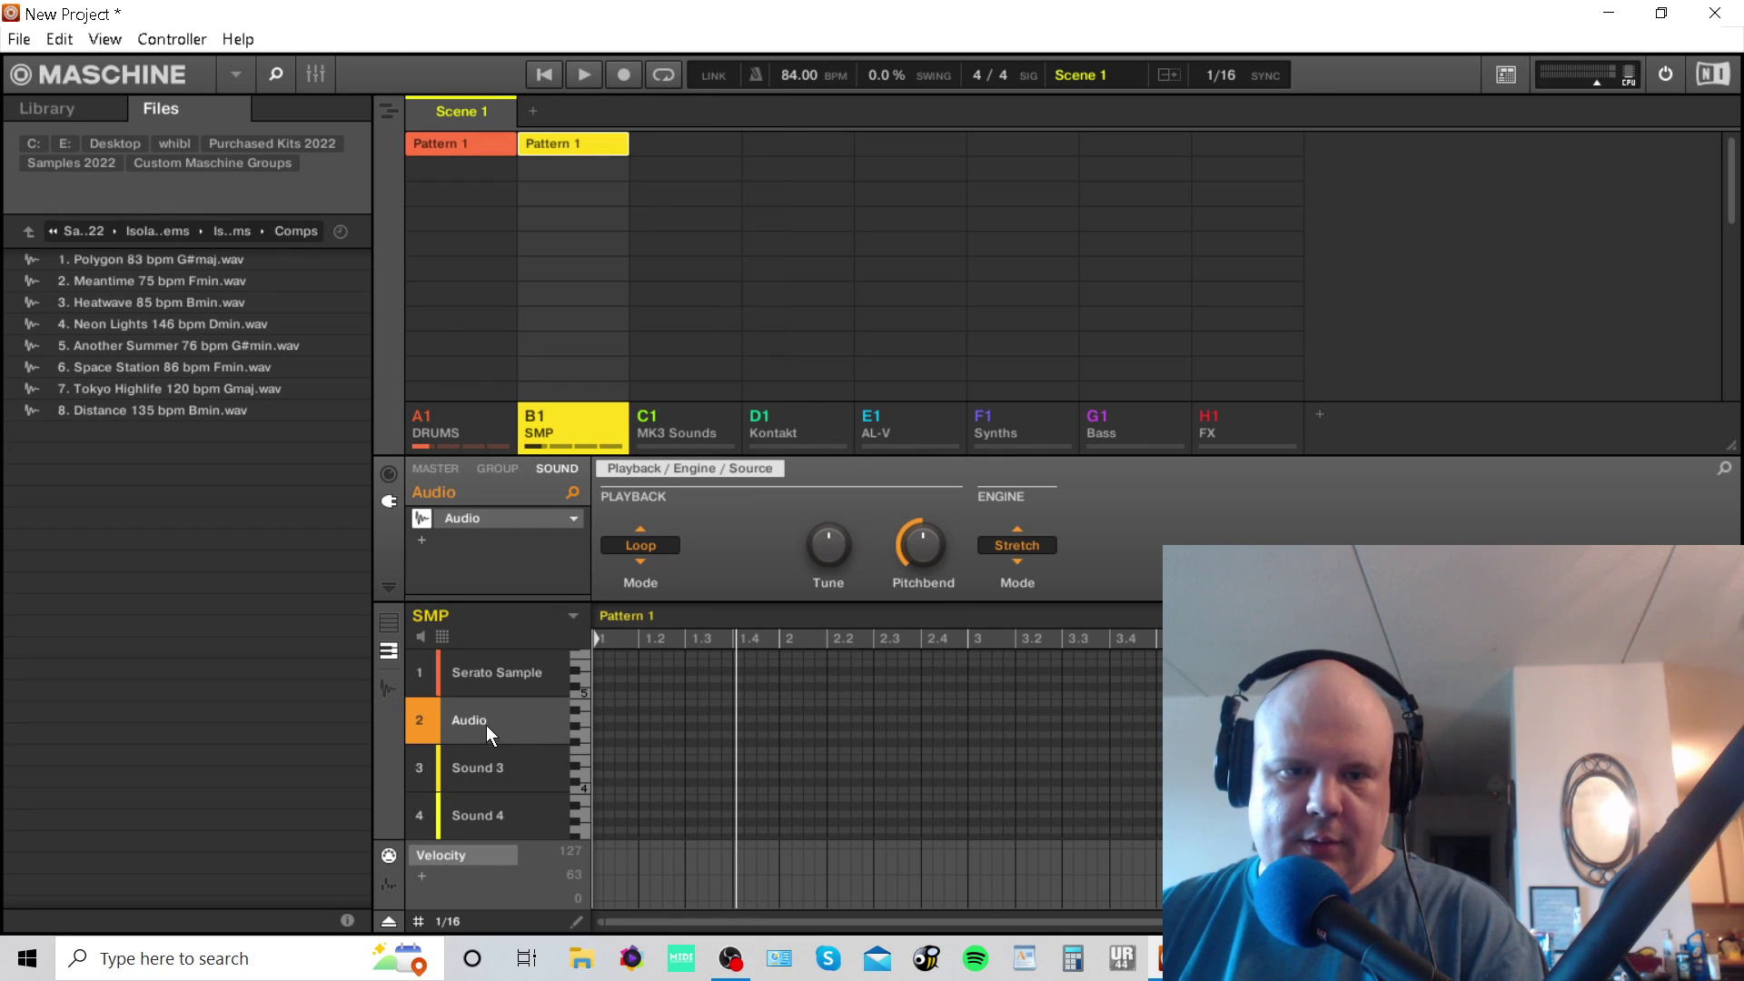
# Set up sampling on the Audio sound in Loop mode with a 4 Bars length, Internal source and B1 - SMP input.
pyautogui.click(387, 687)
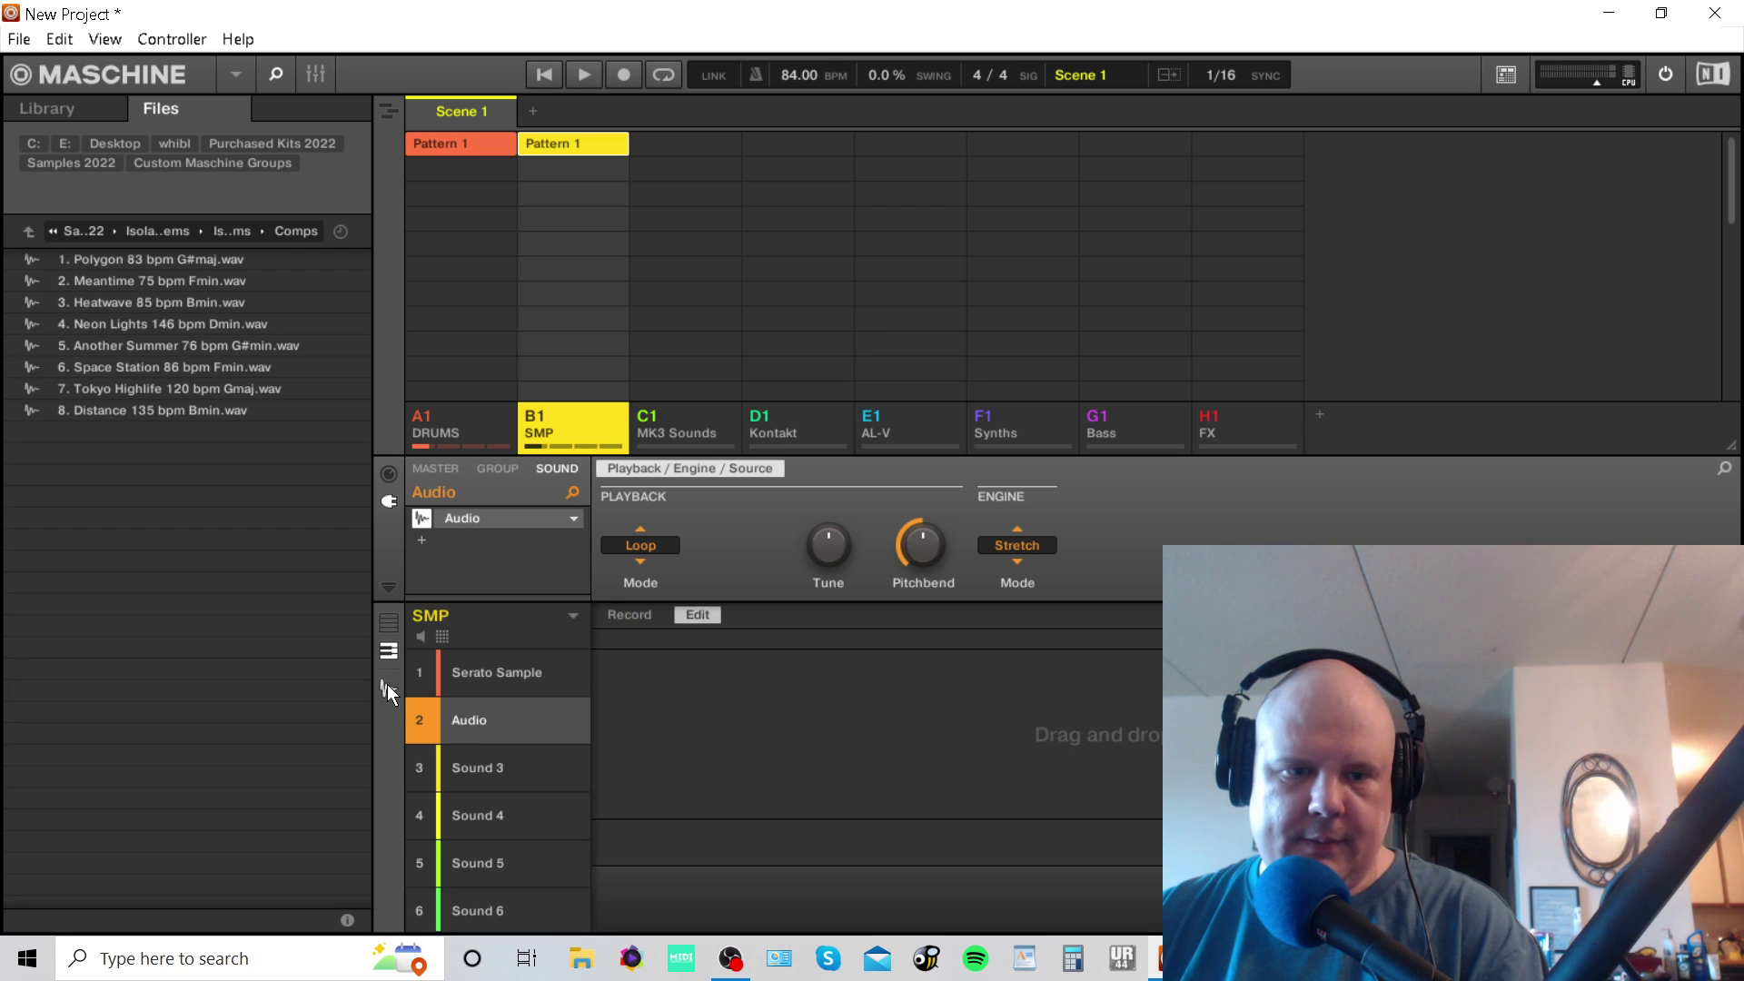
pyautogui.click(636, 616)
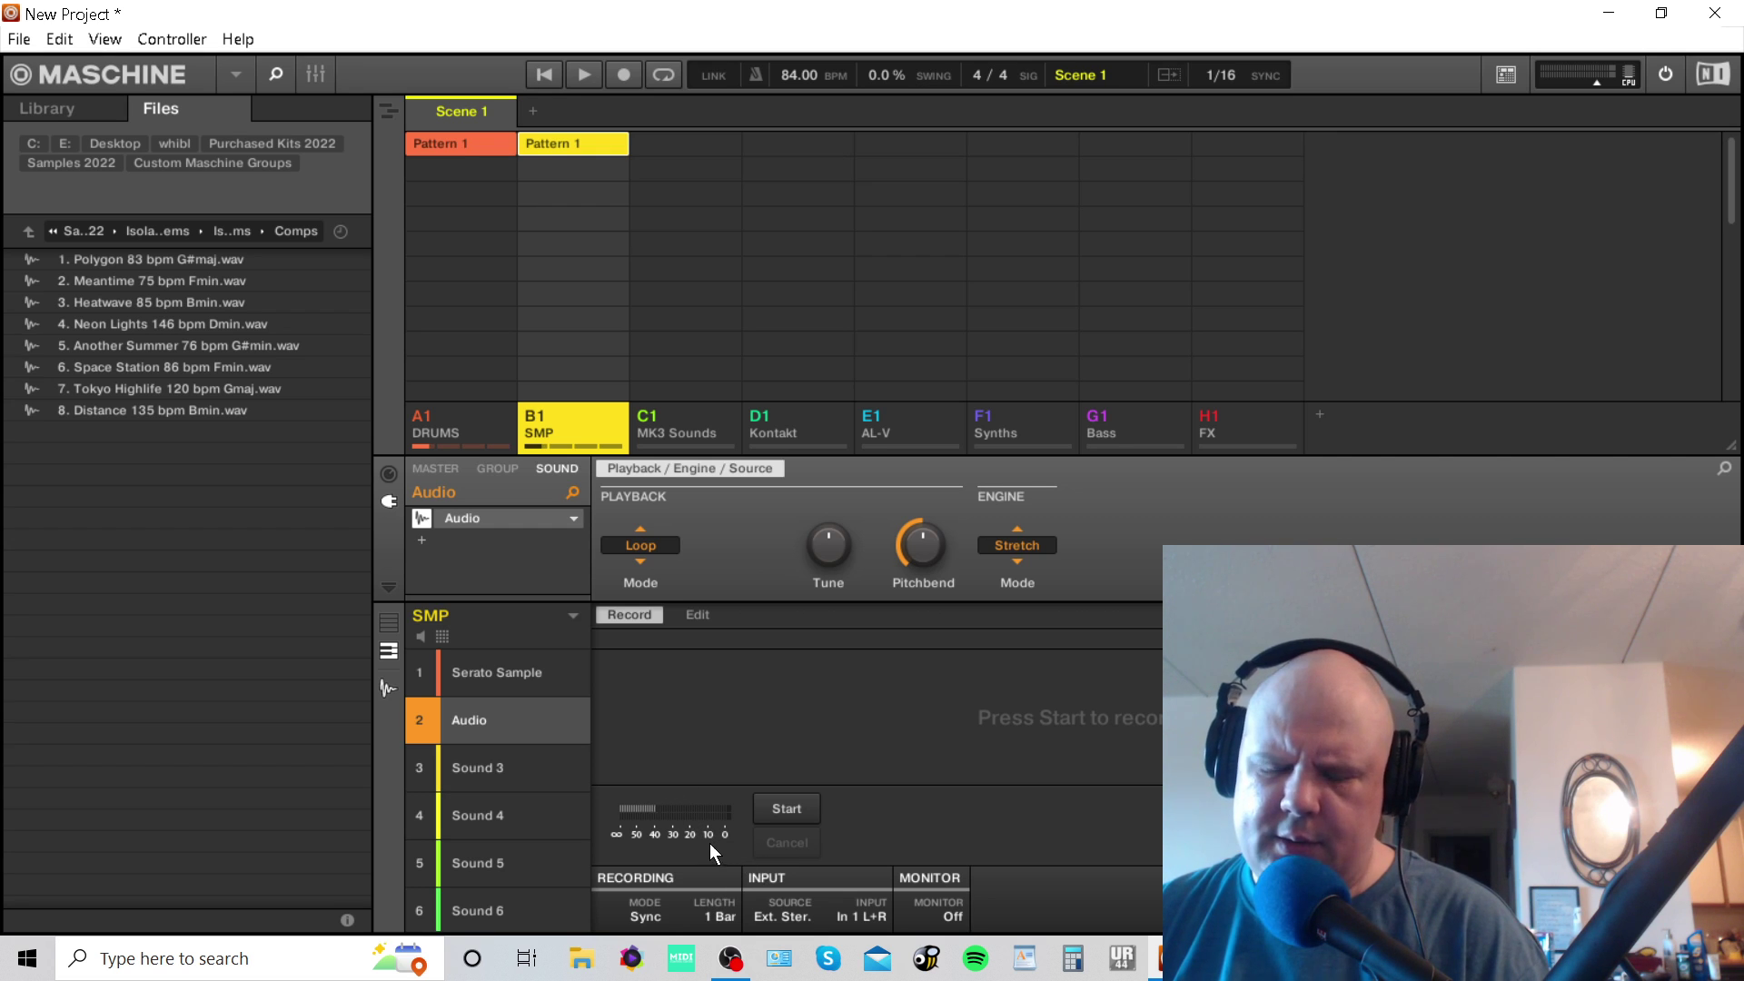
pyautogui.click(643, 919)
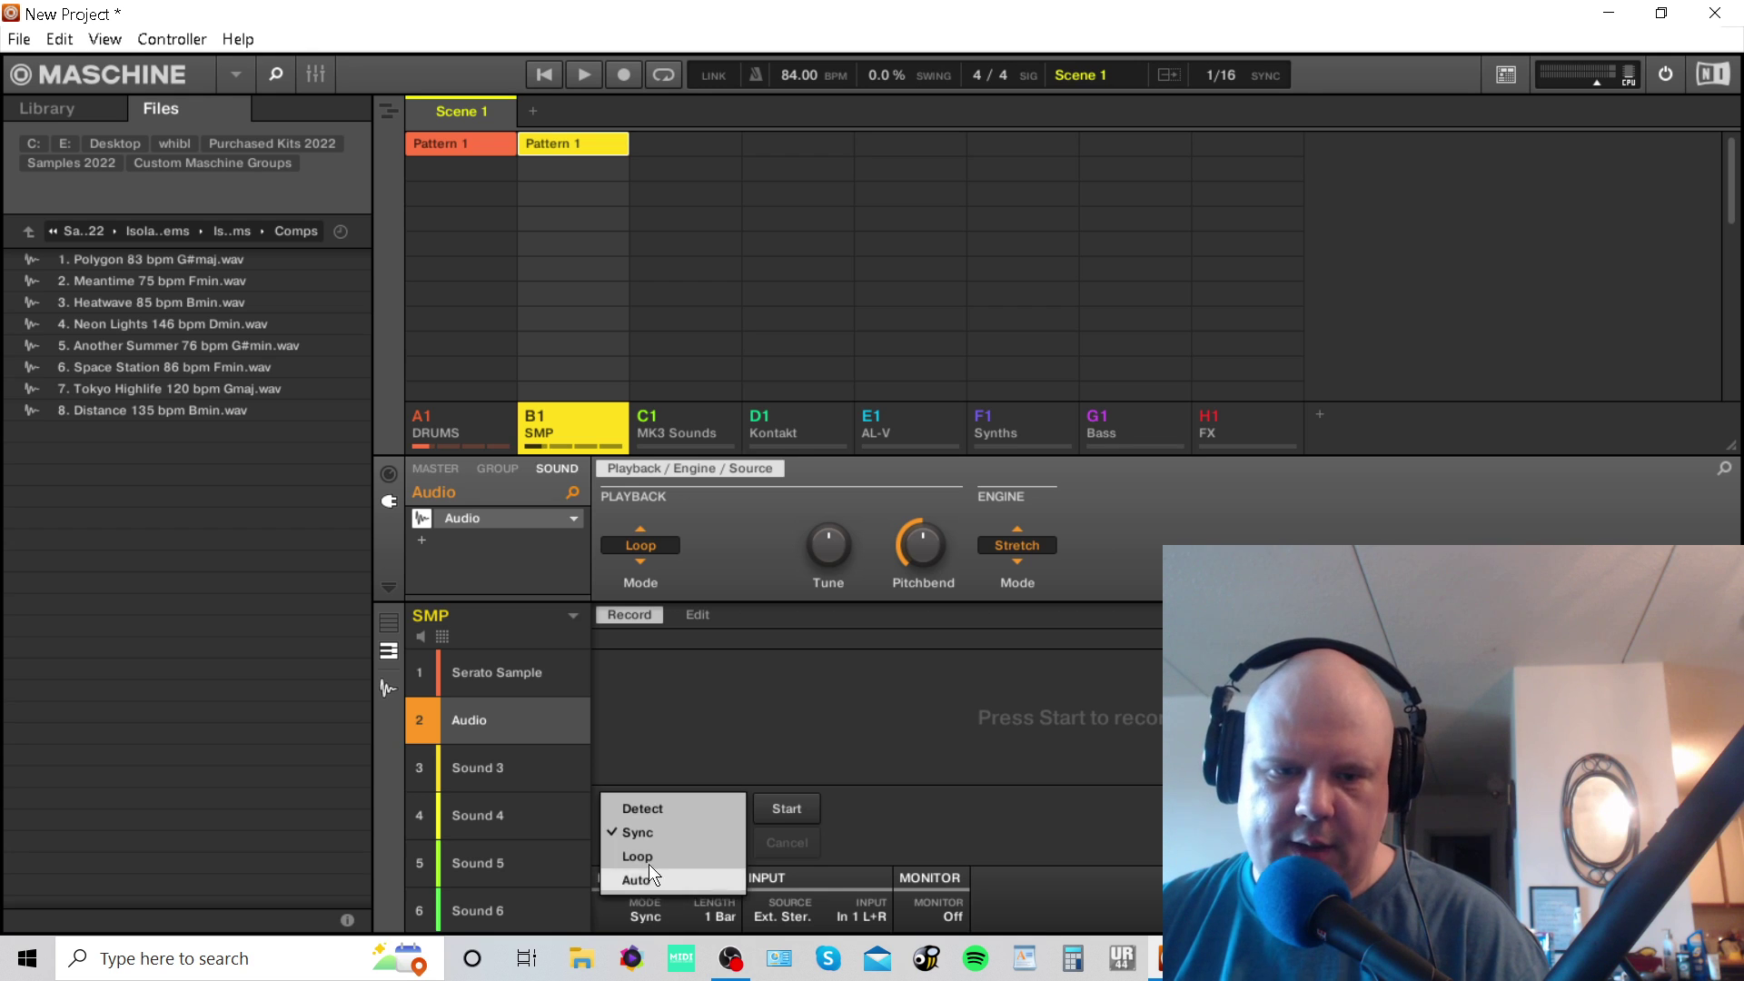
pyautogui.click(651, 854)
pyautogui.click(719, 918)
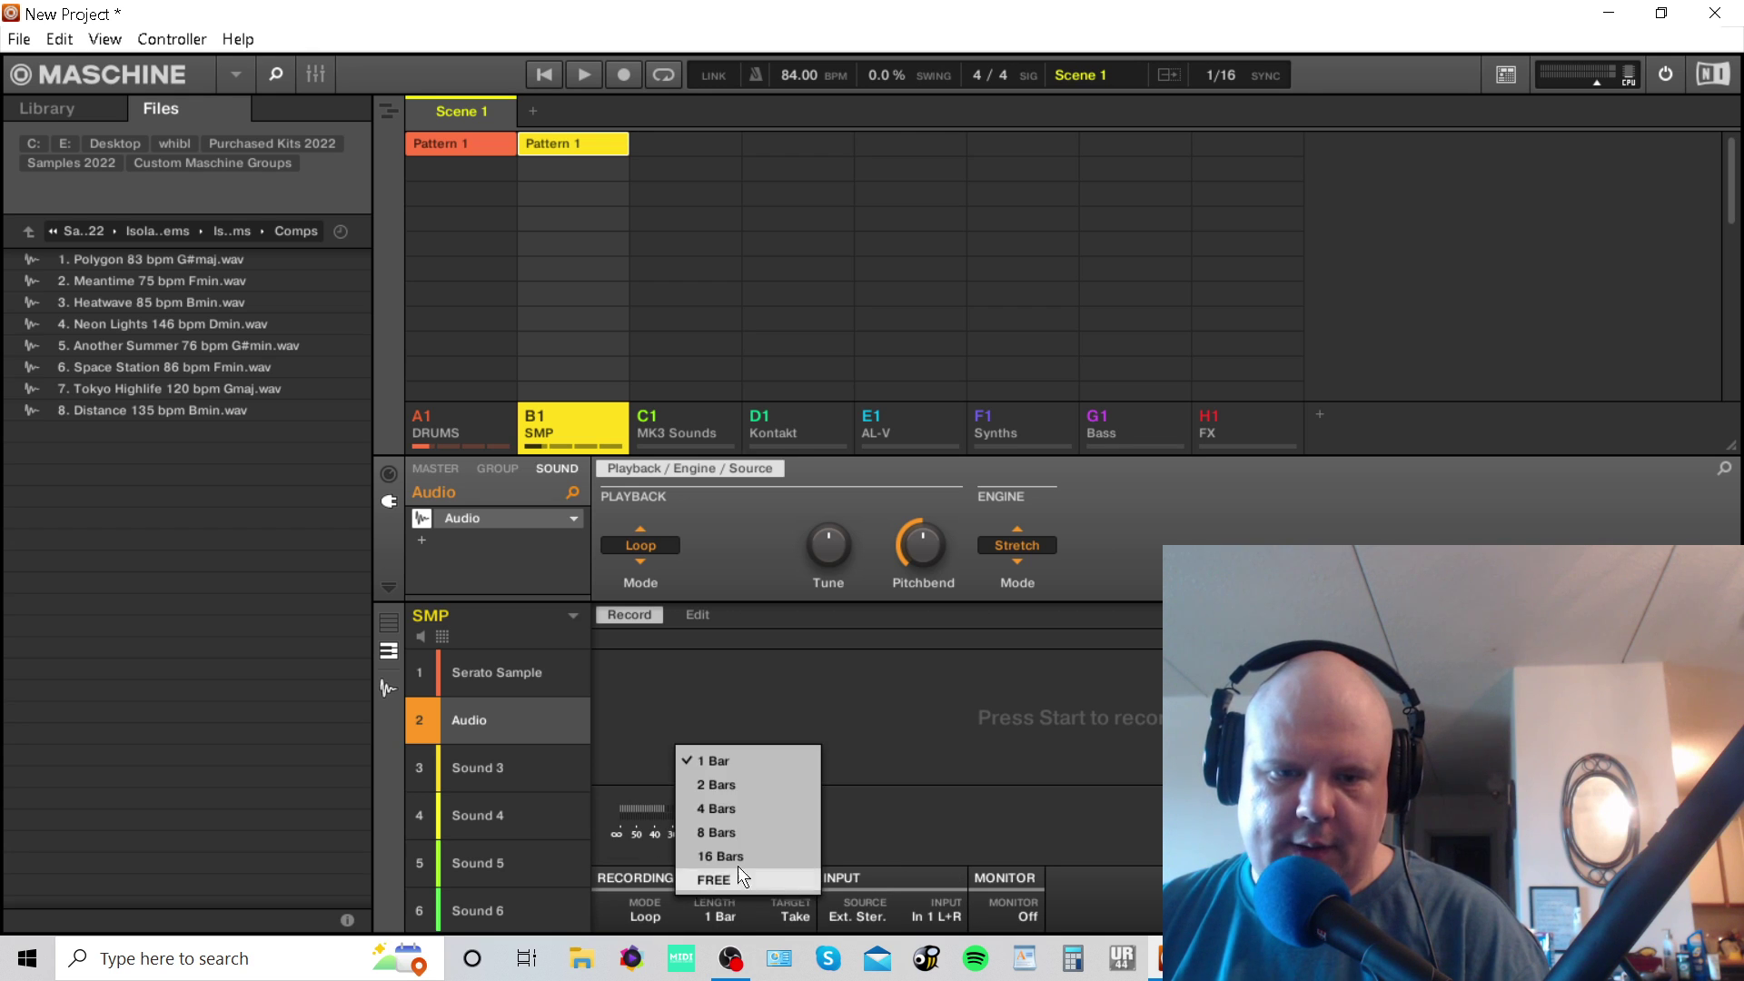
pyautogui.click(732, 810)
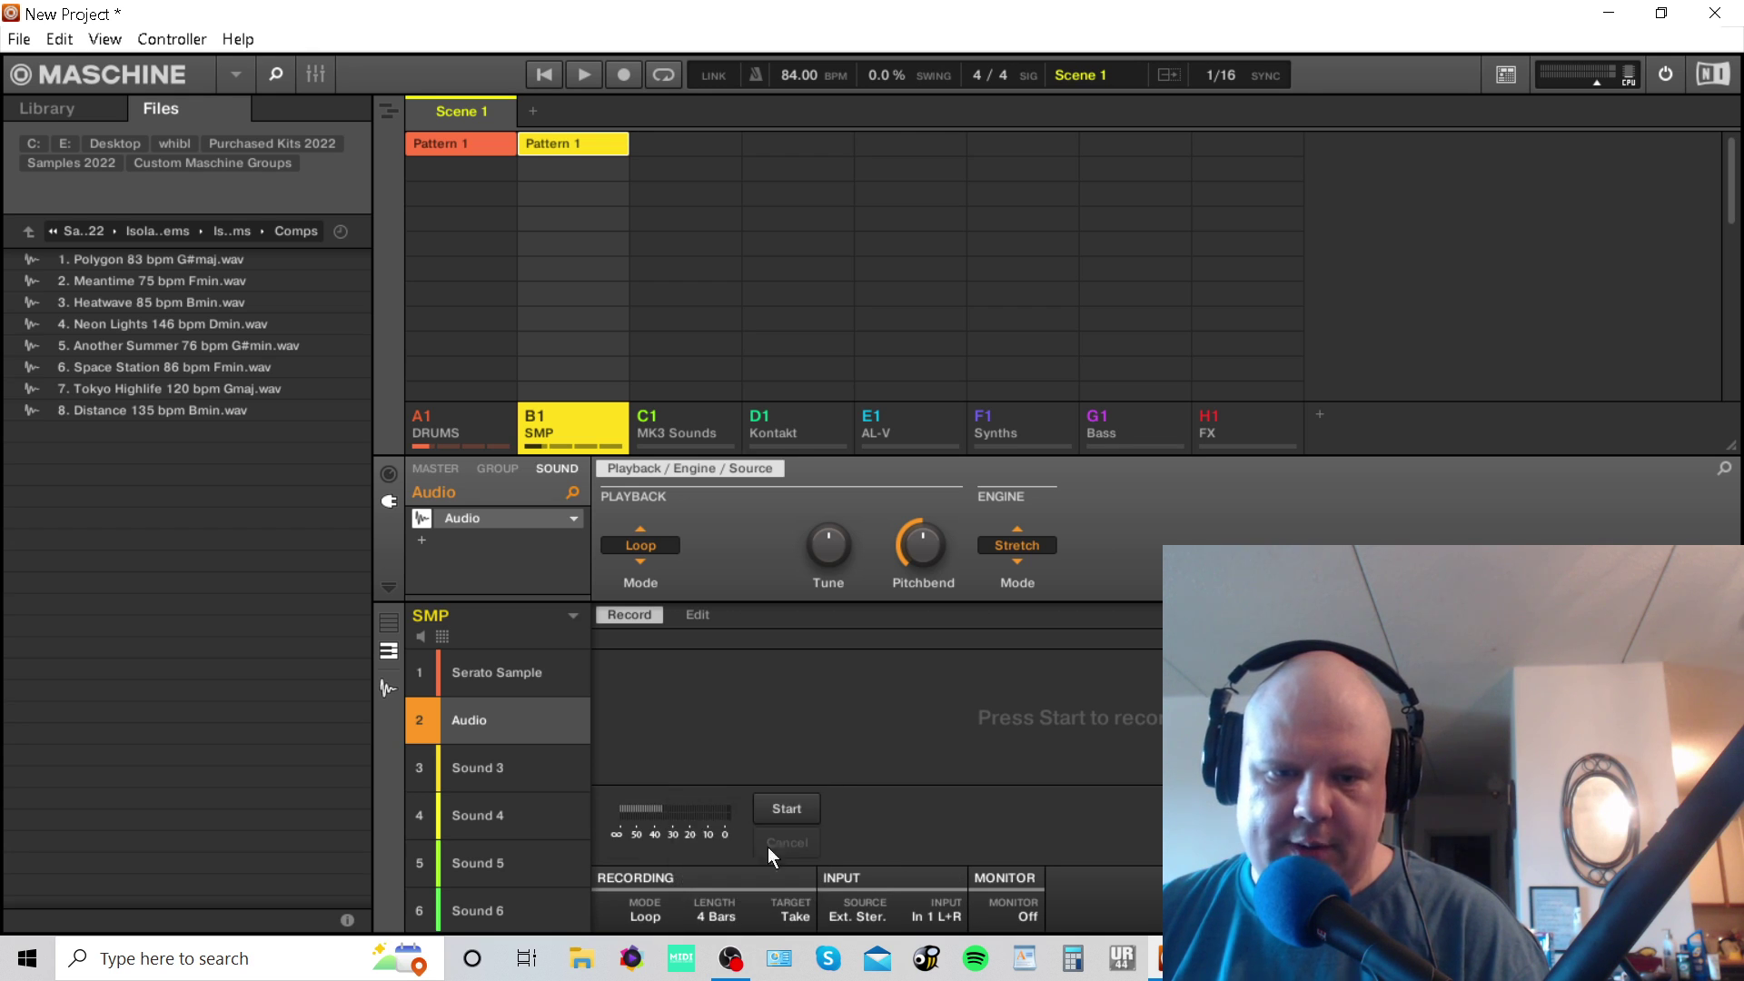
pyautogui.click(861, 917)
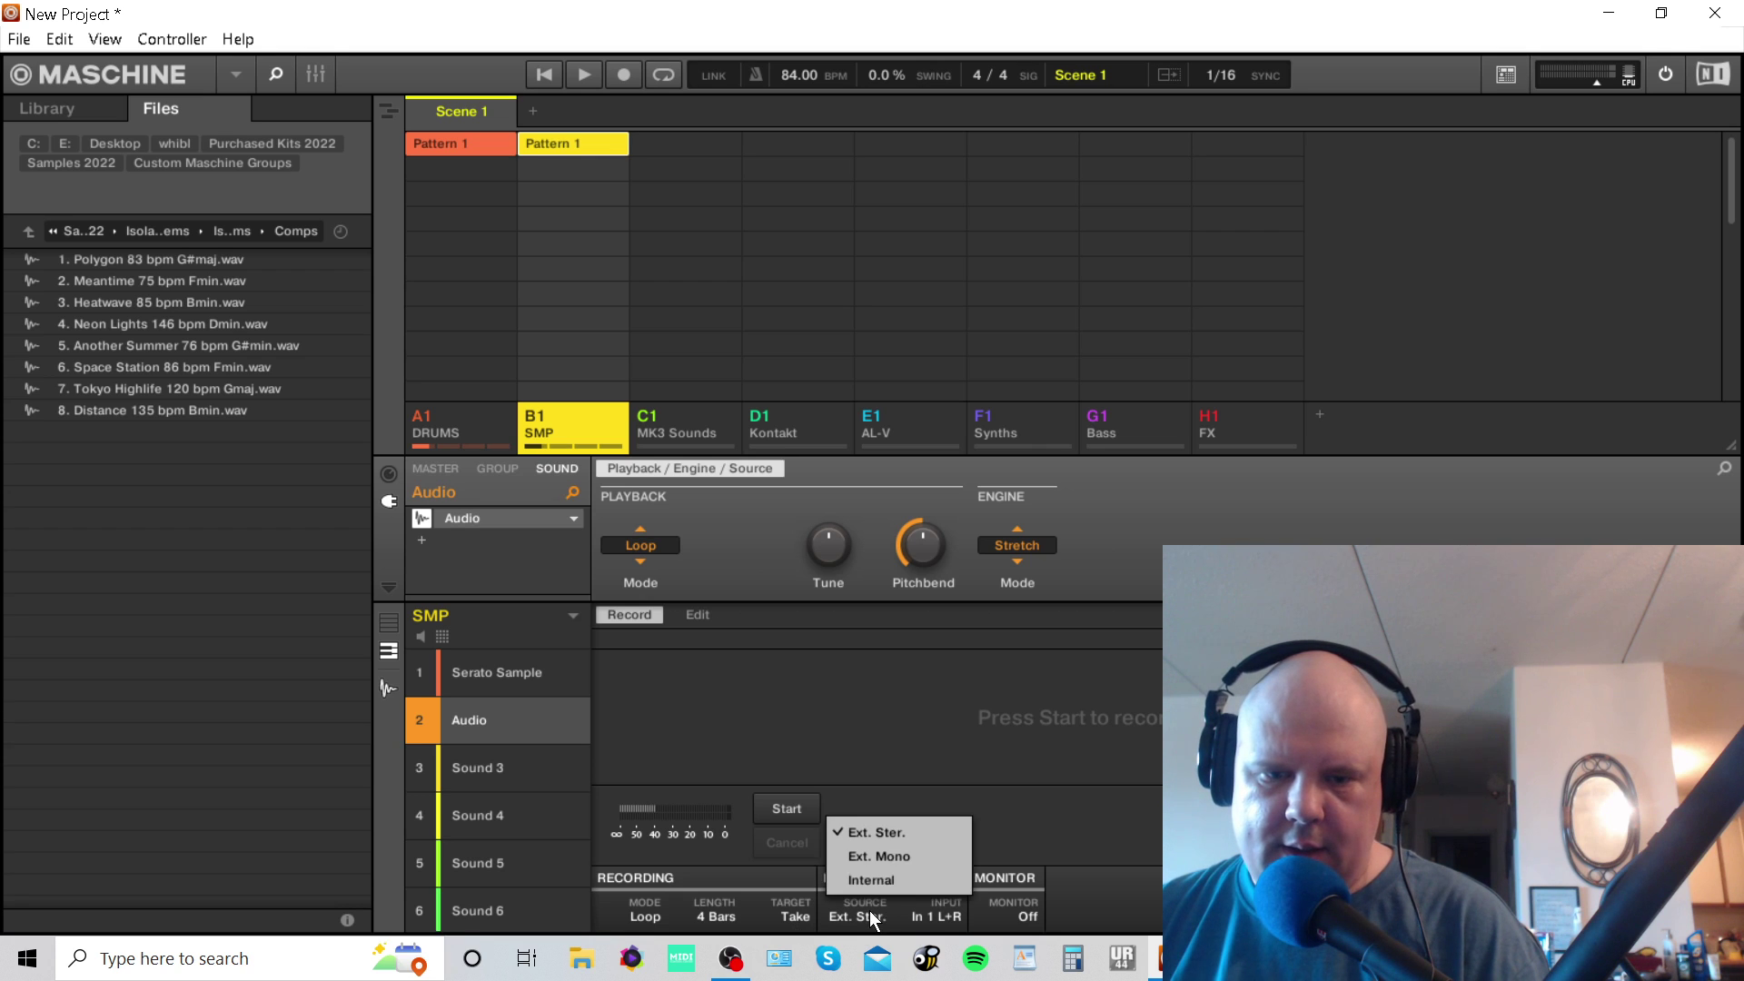
pyautogui.click(867, 882)
pyautogui.click(941, 916)
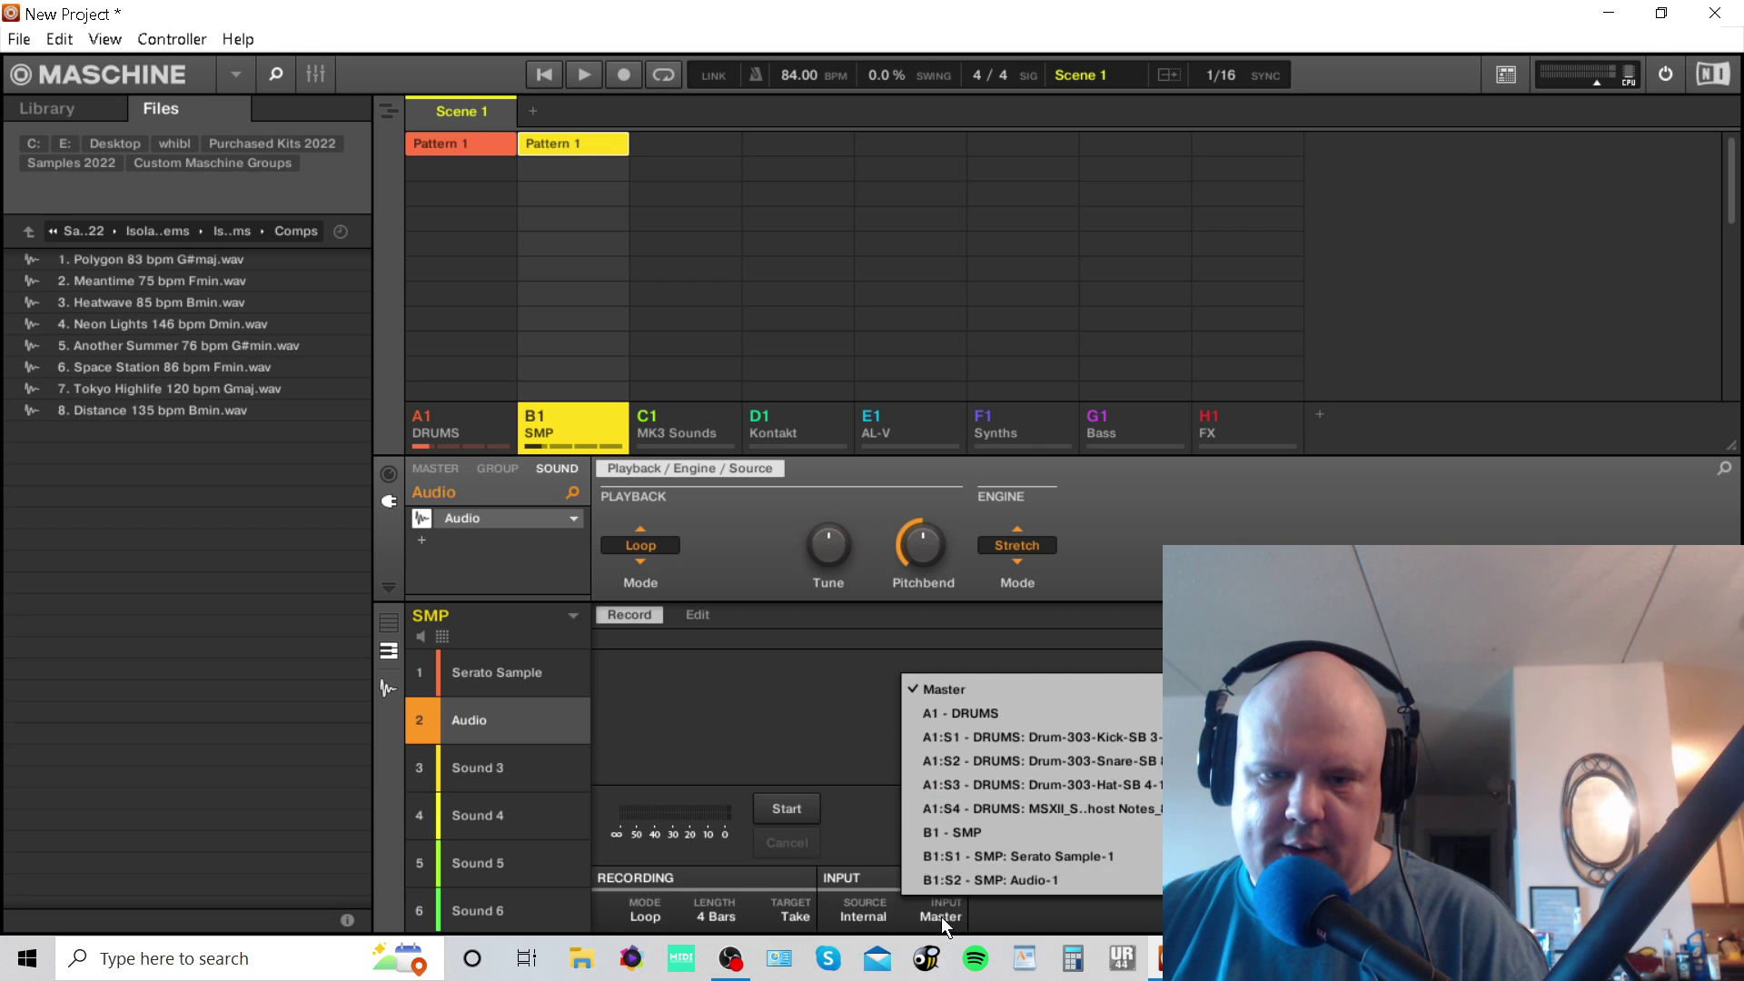
pyautogui.click(948, 834)
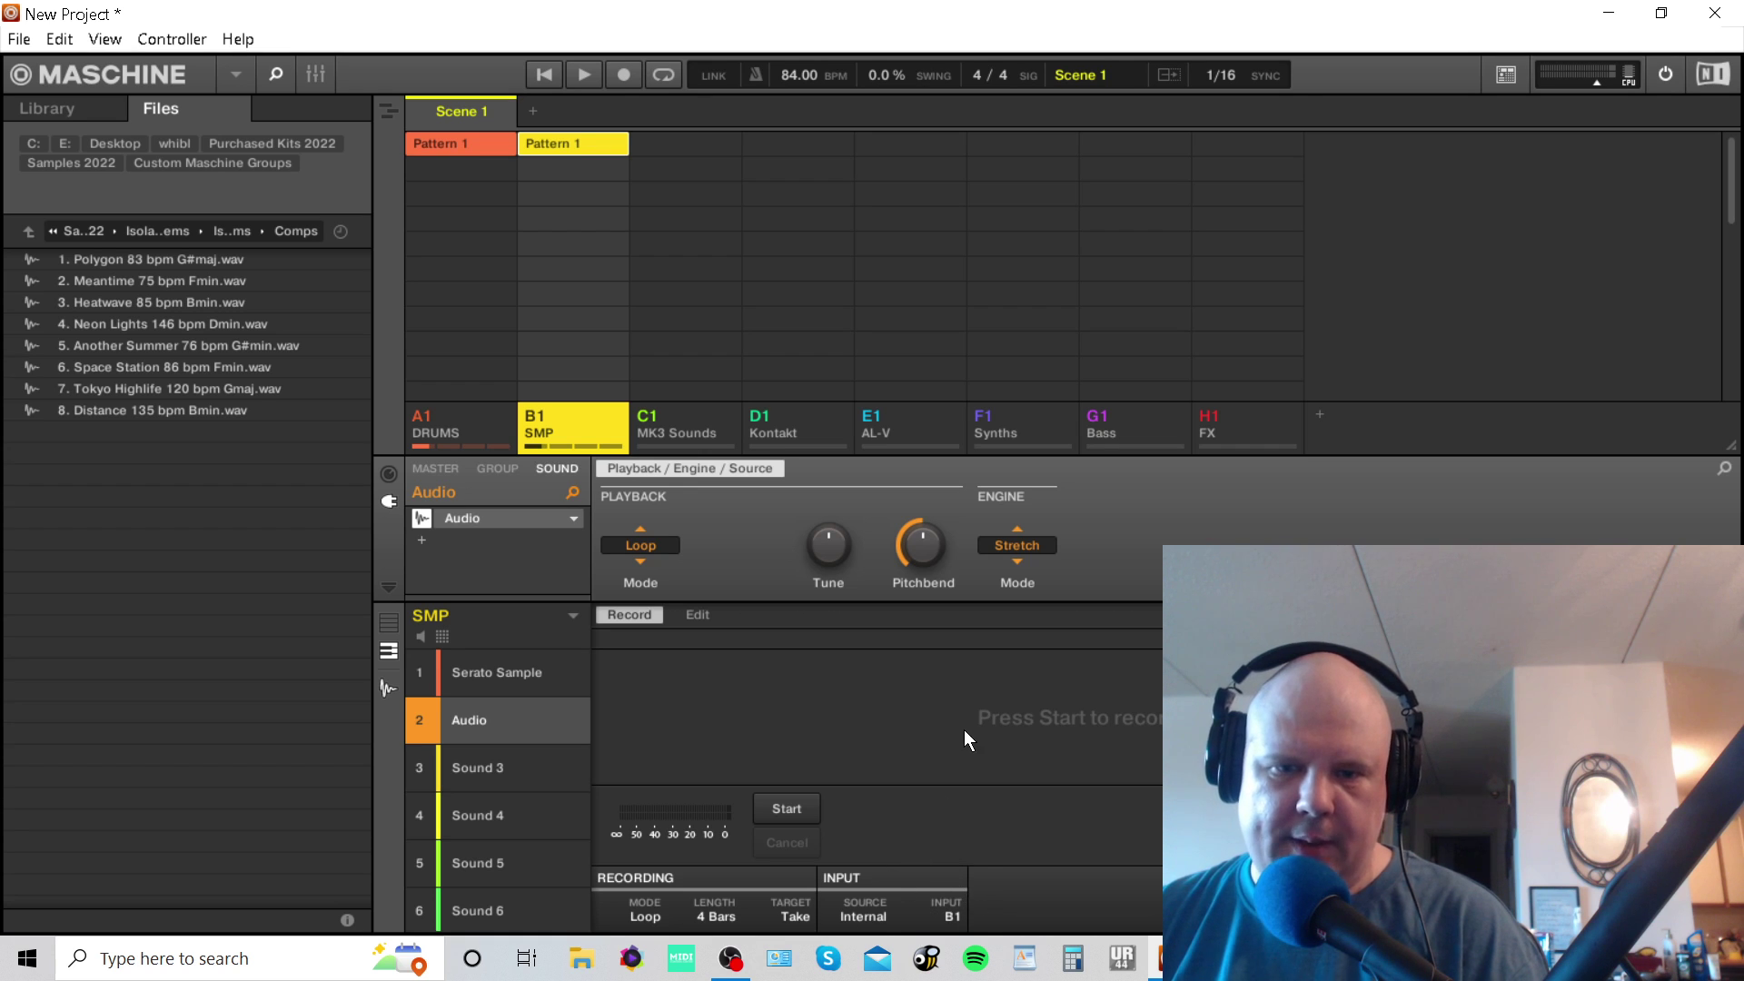
# Record the SMP group's output as a four-bar loop into sound 2 and rename the sound SMP LAB LOOP.
pyautogui.press('Return')
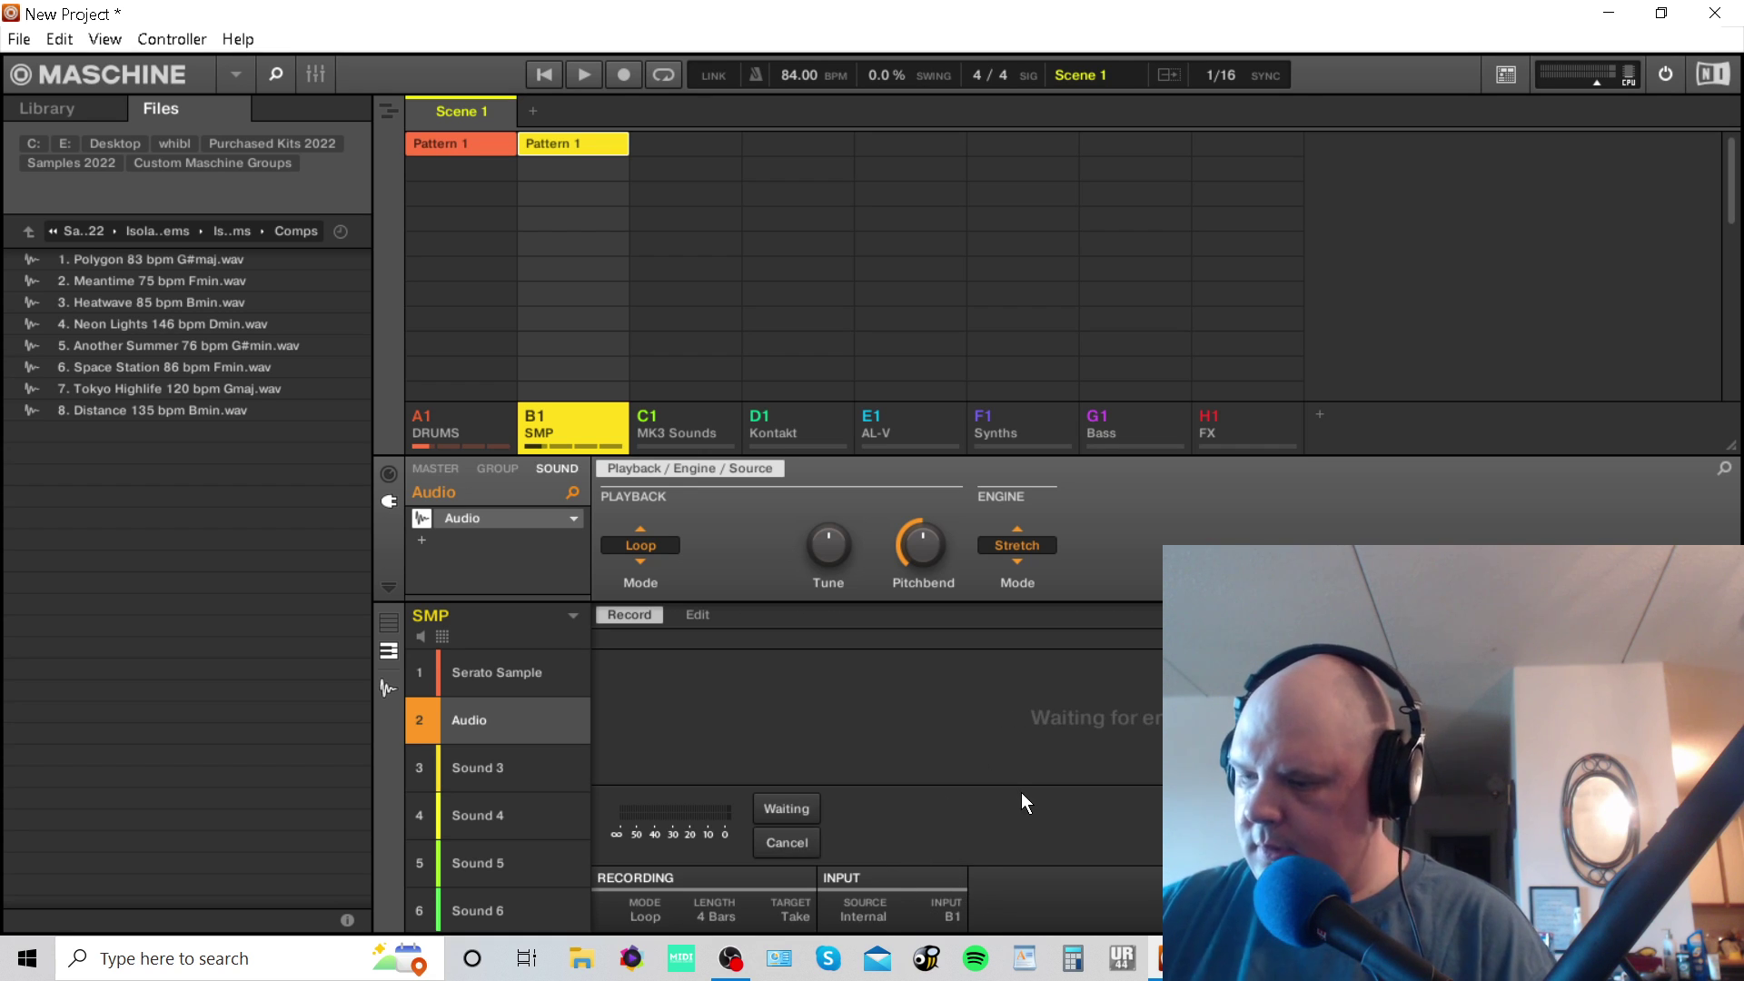
pyautogui.press('space')
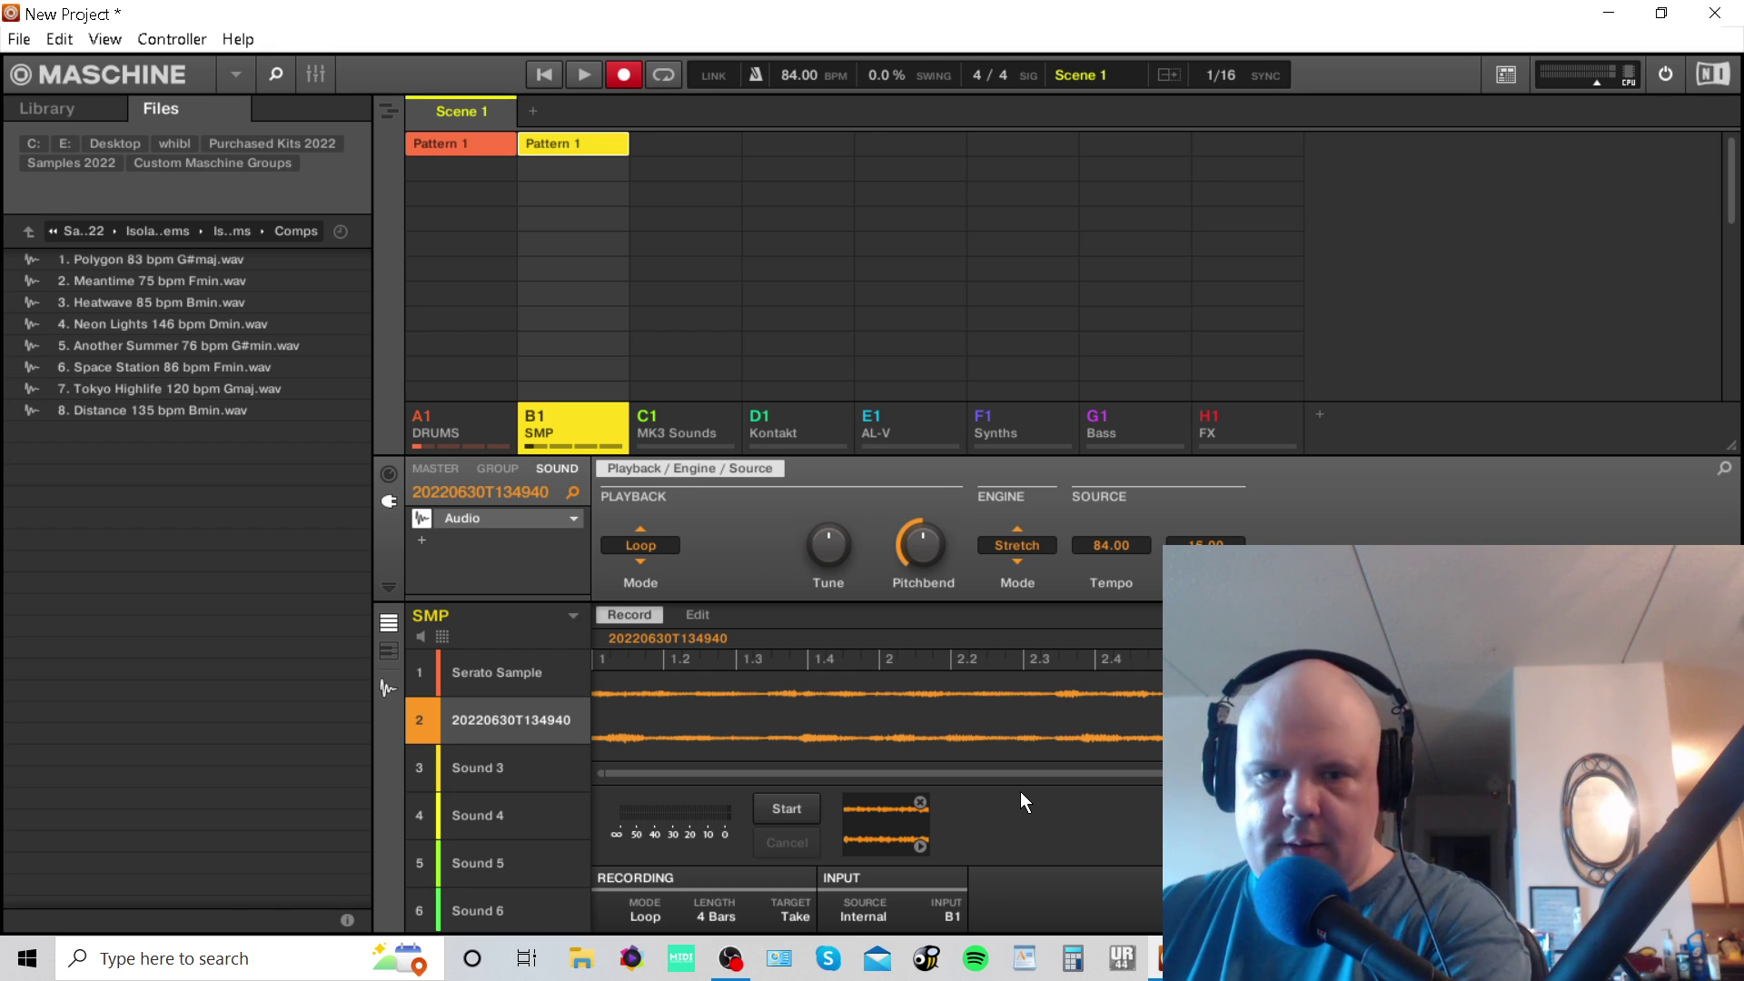
pyautogui.doubleClick(511, 718)
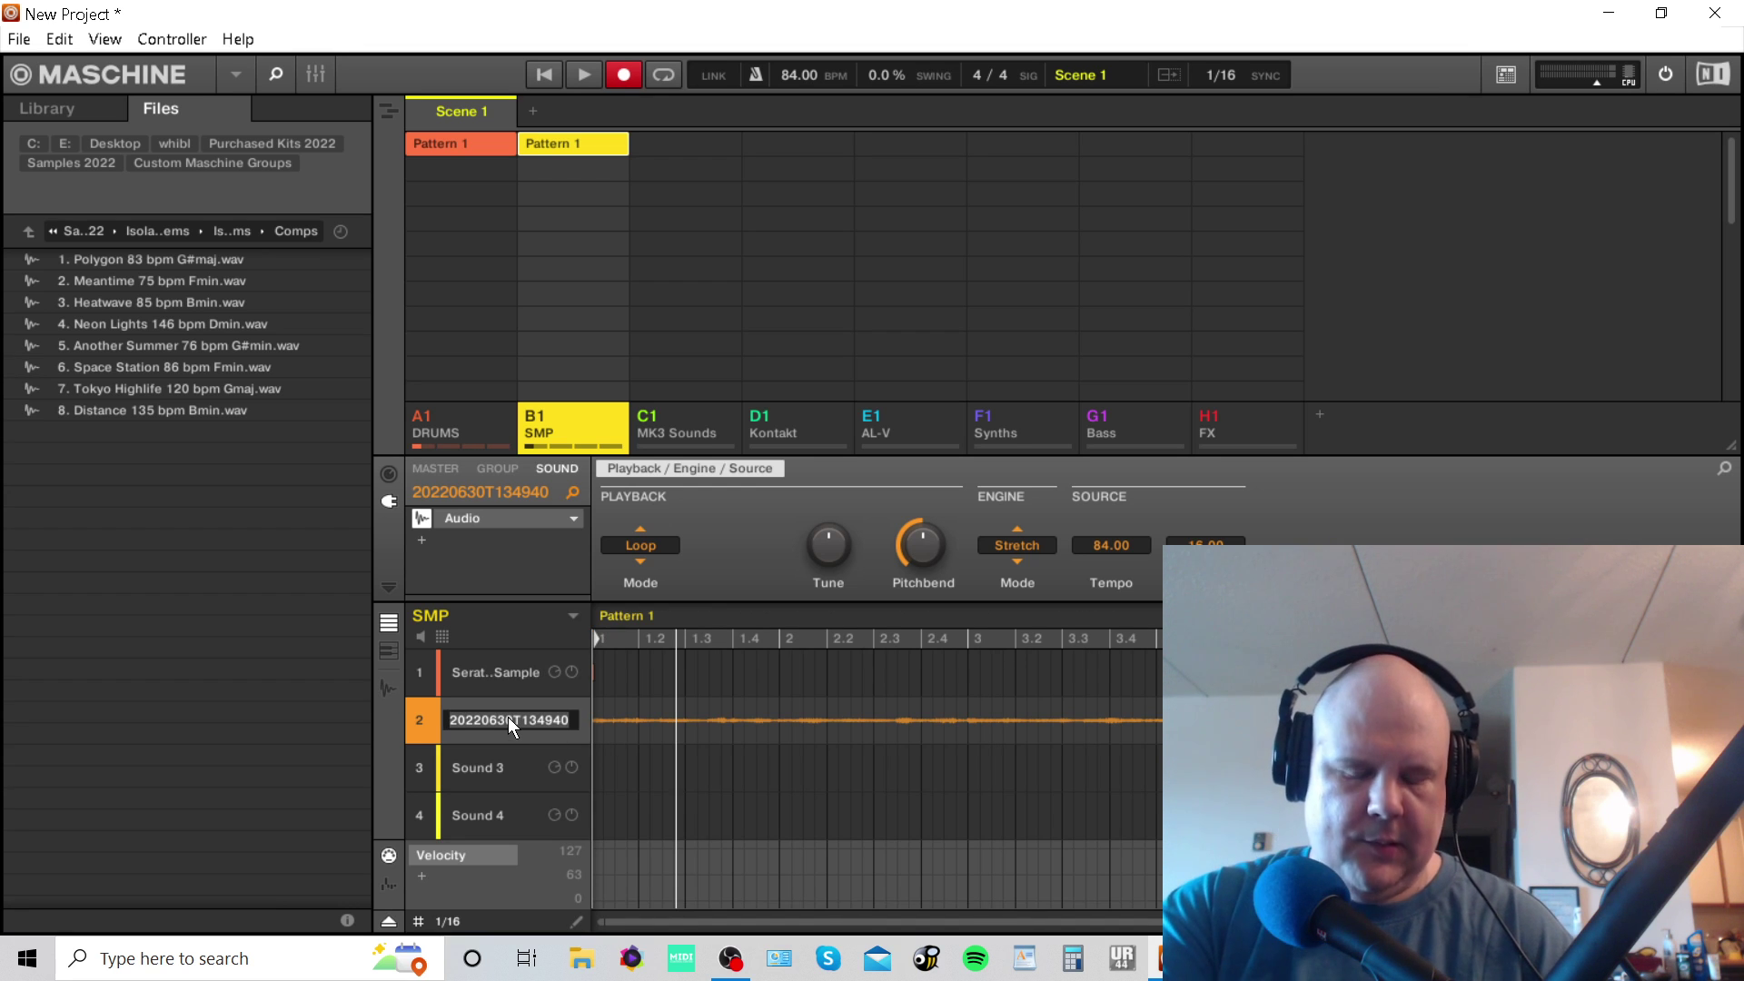
pyautogui.write('SMP LAB LOOP')
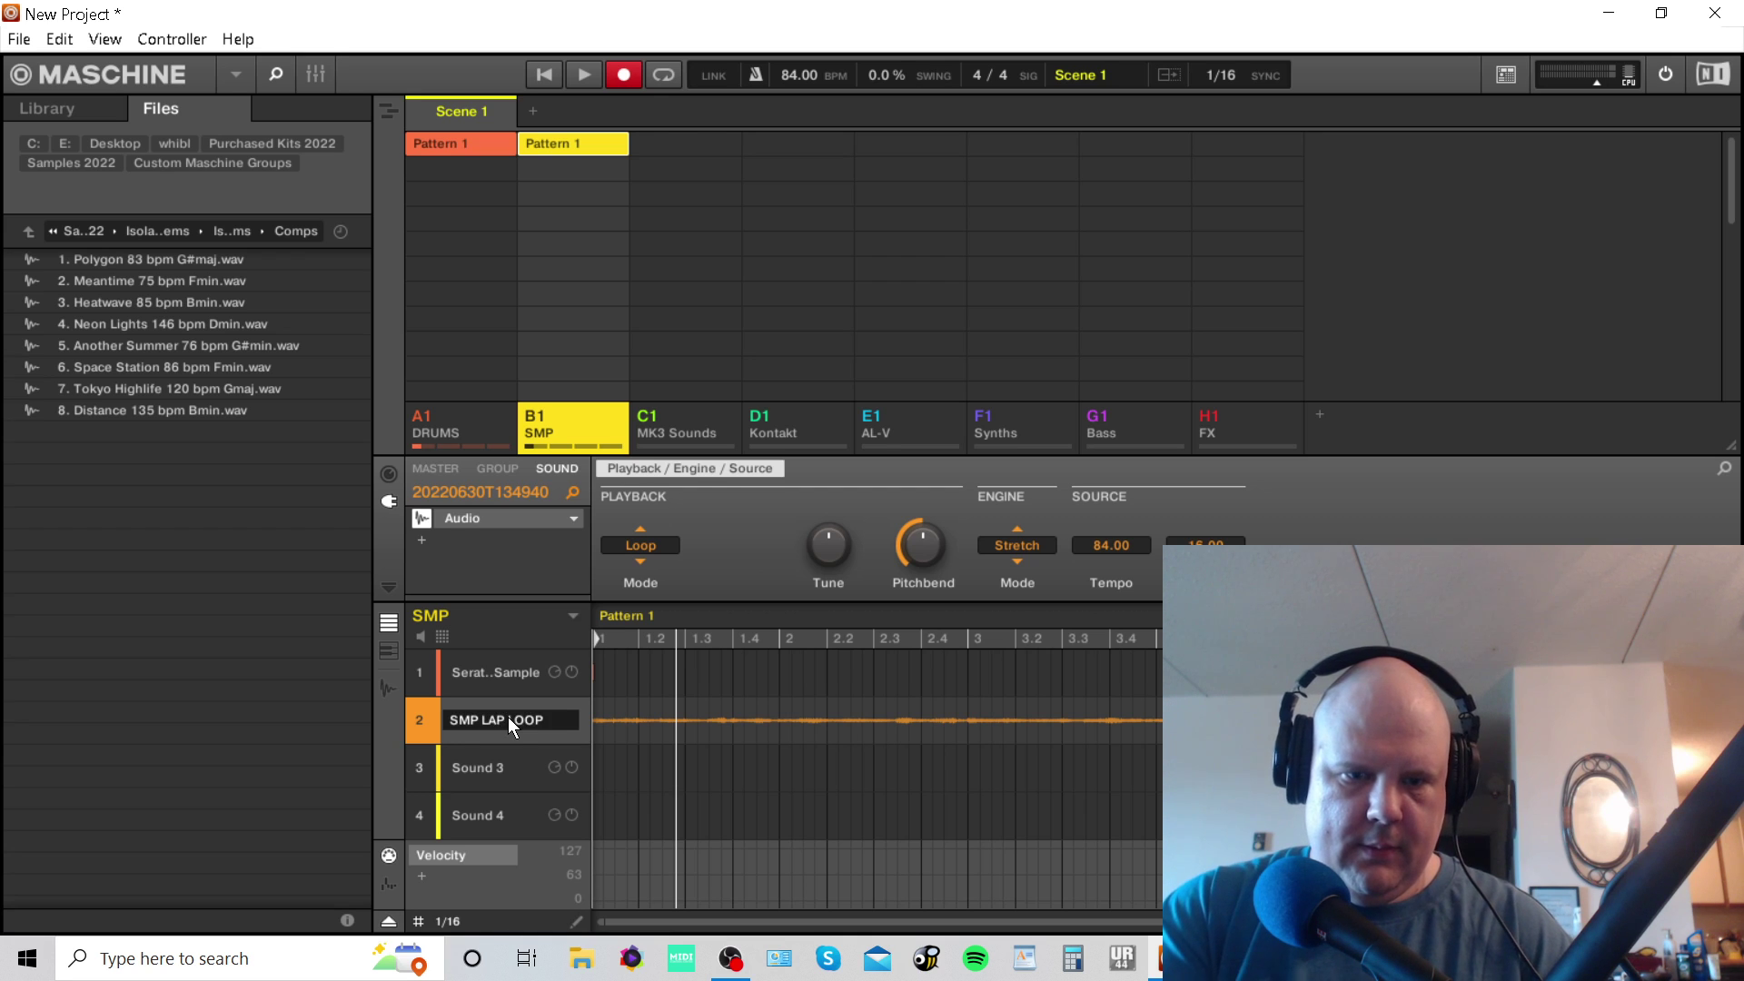
pyautogui.press('Return')
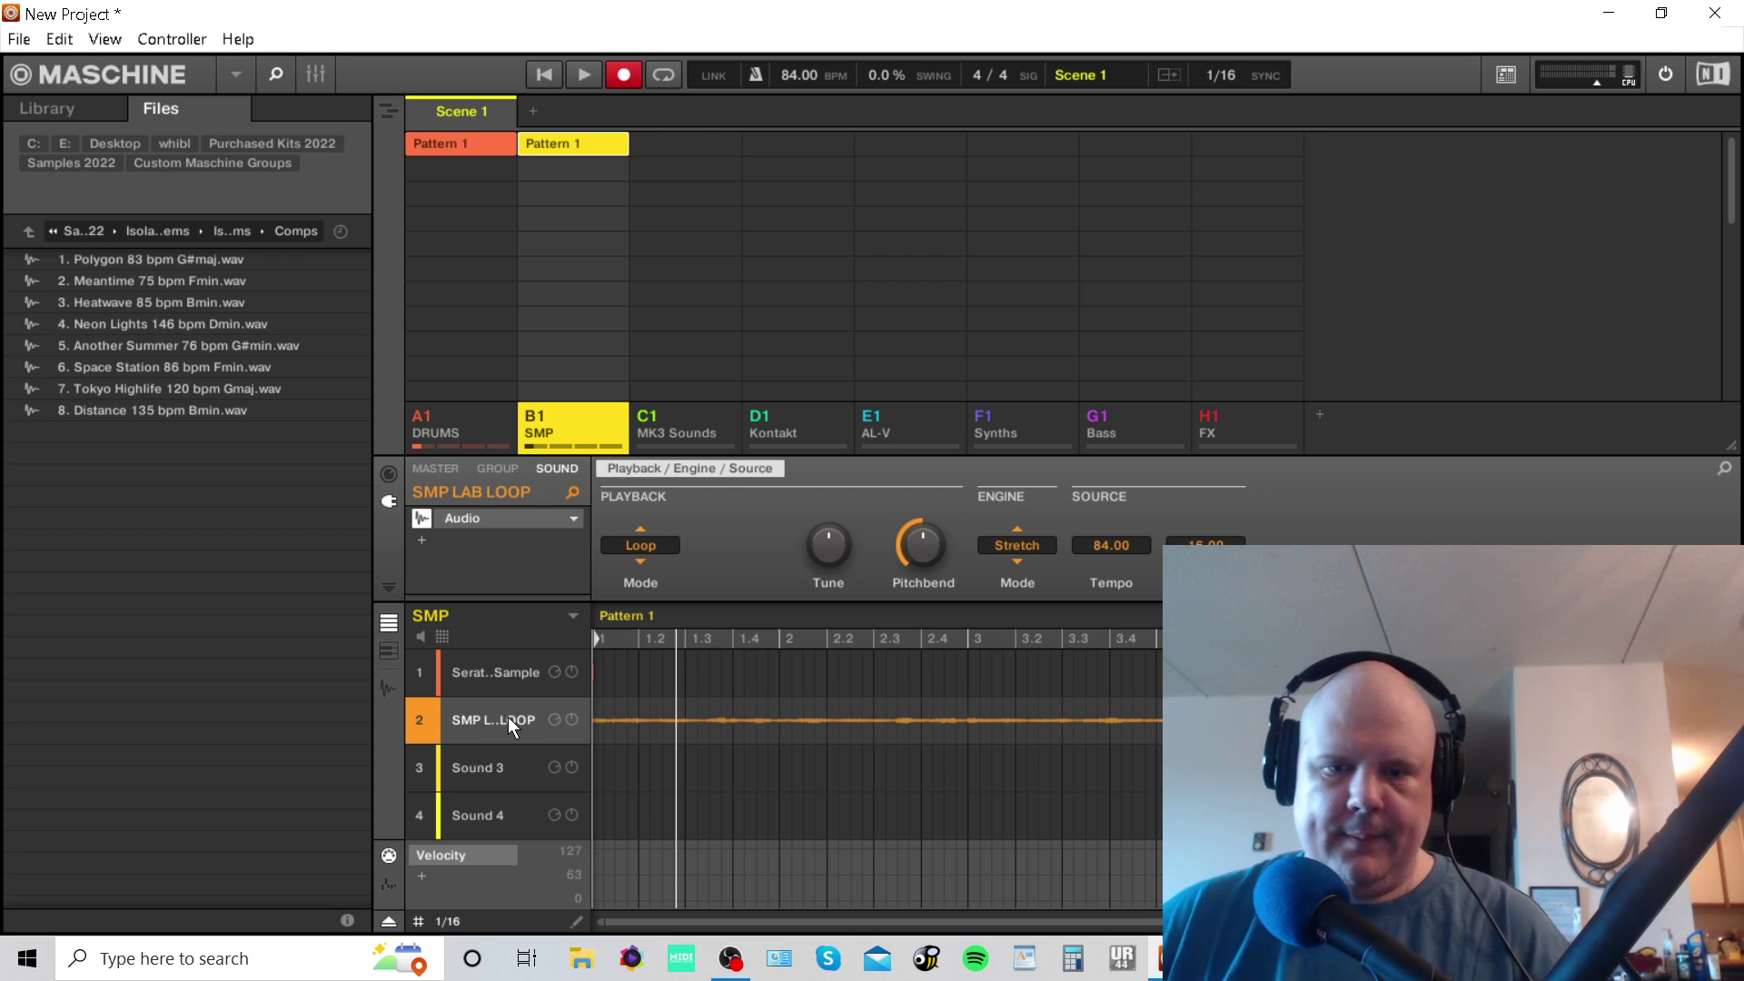
# Reset the Serato Sample sound in slot 1 and play the resampled loop with recording turned off.
pyautogui.rightClick(461, 674)
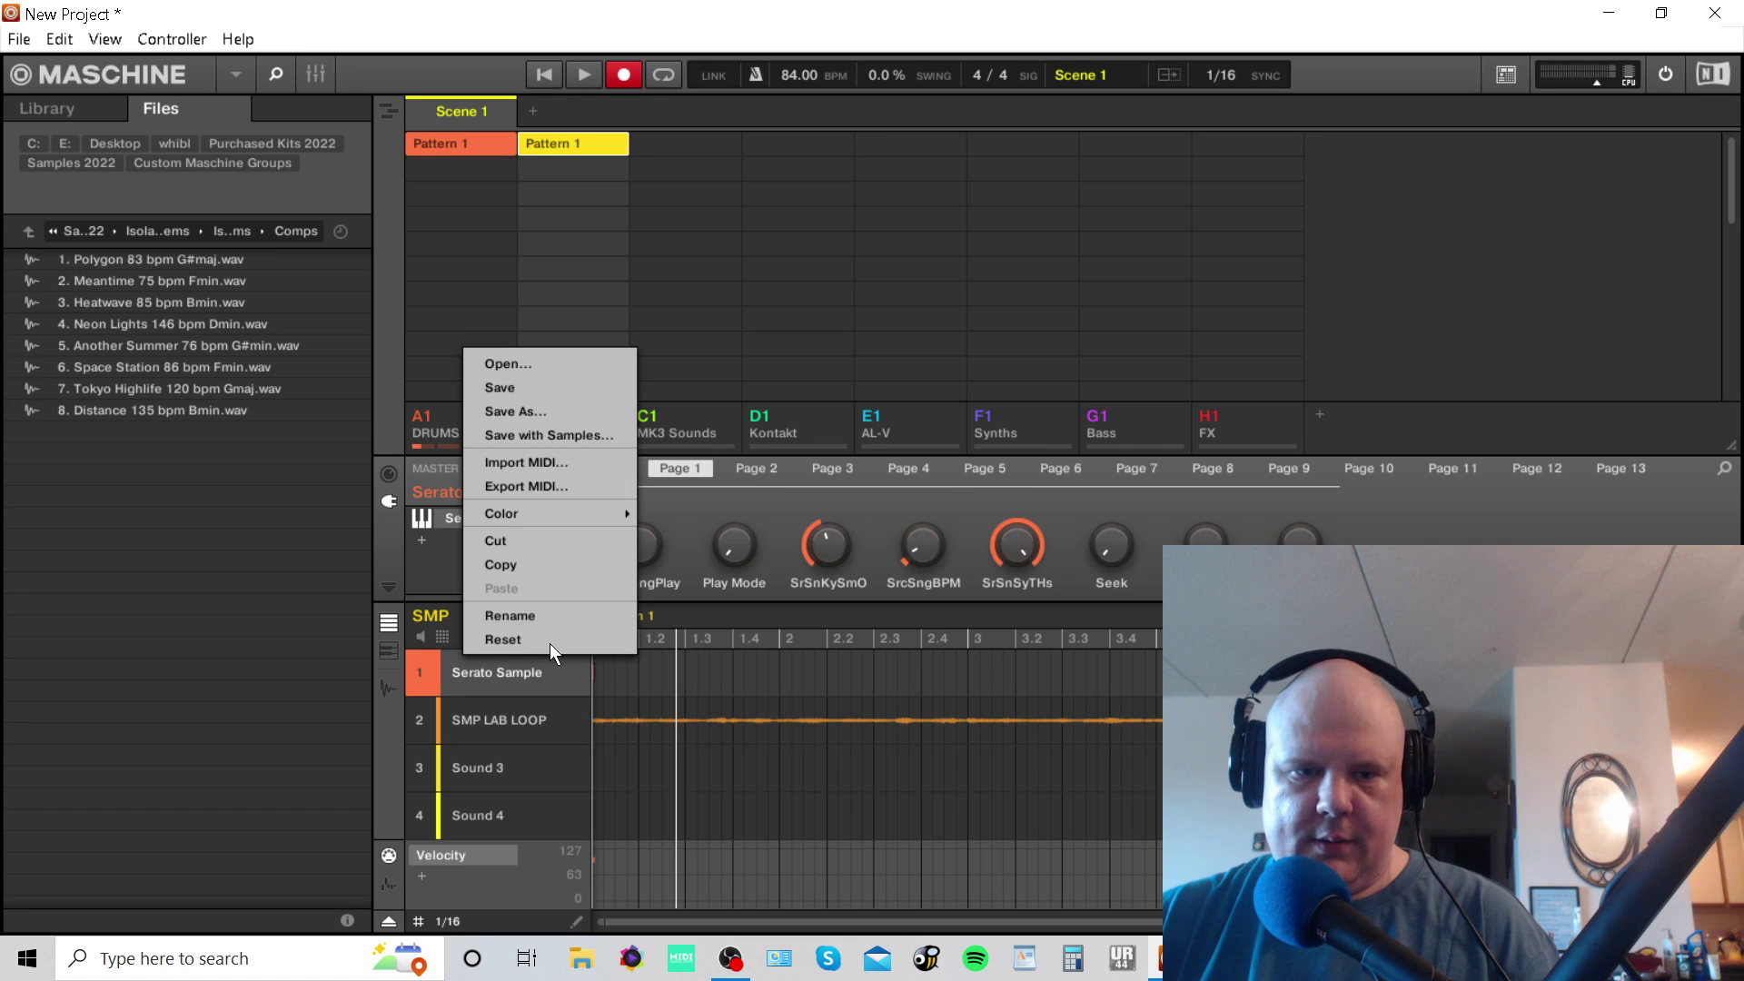
pyautogui.click(543, 641)
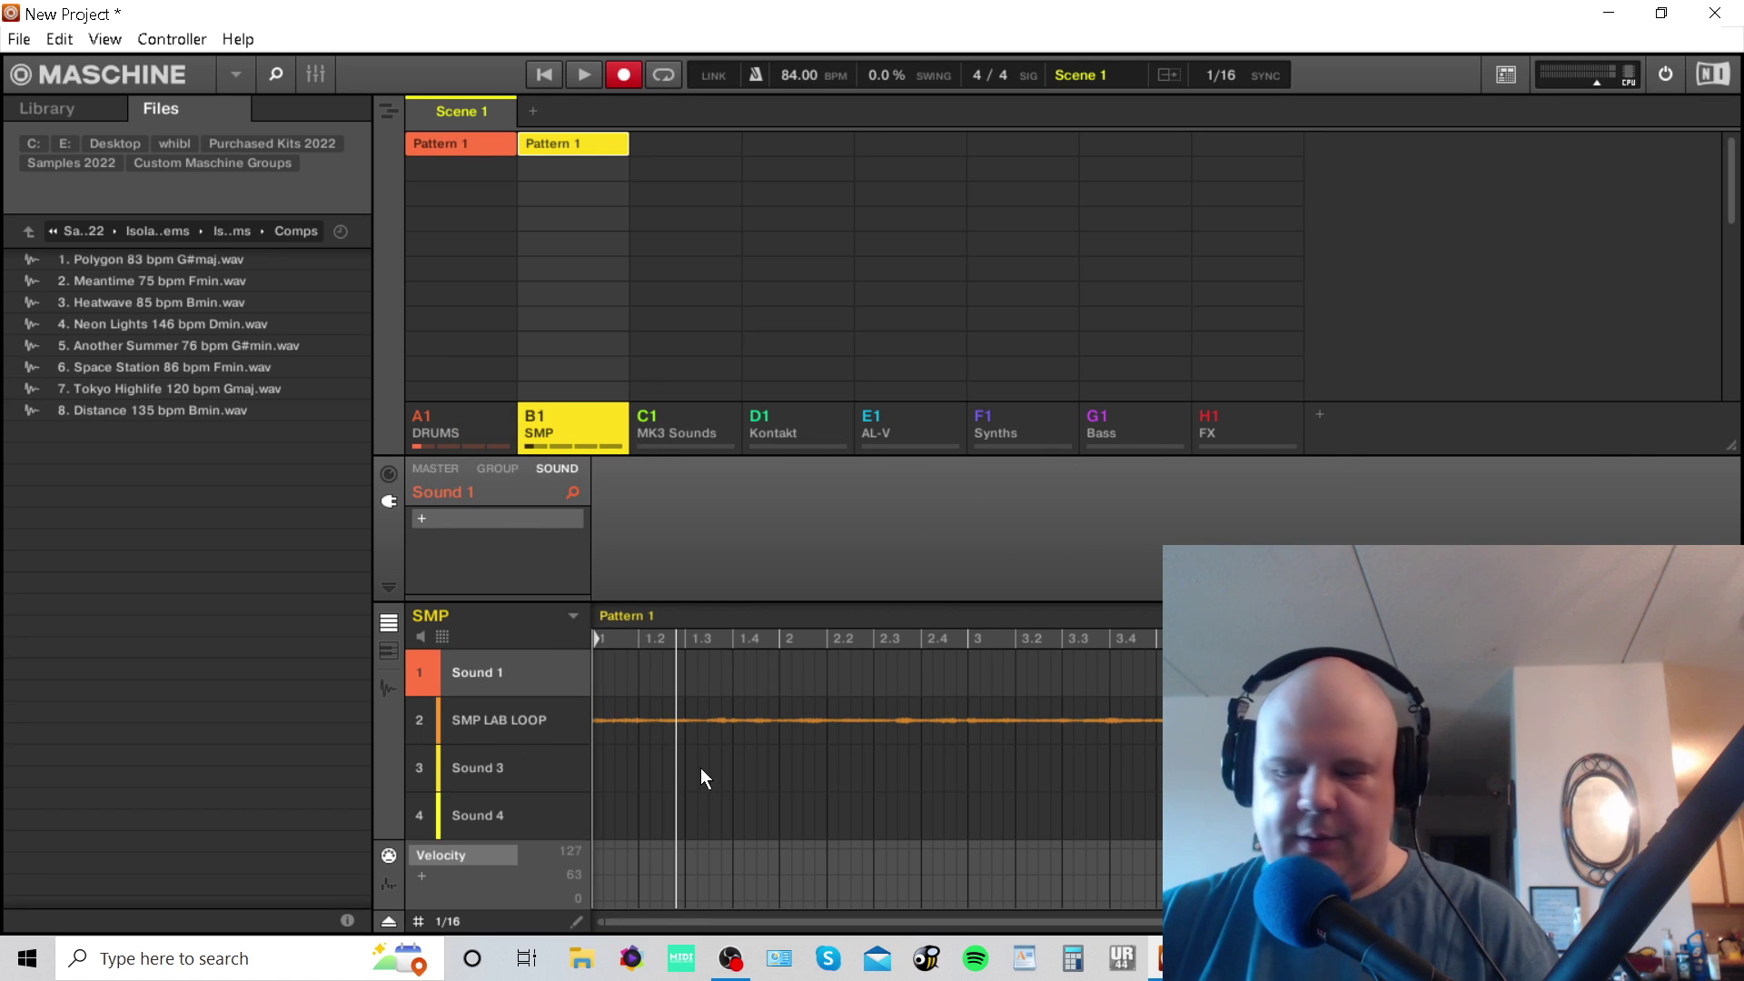
pyautogui.press('space')
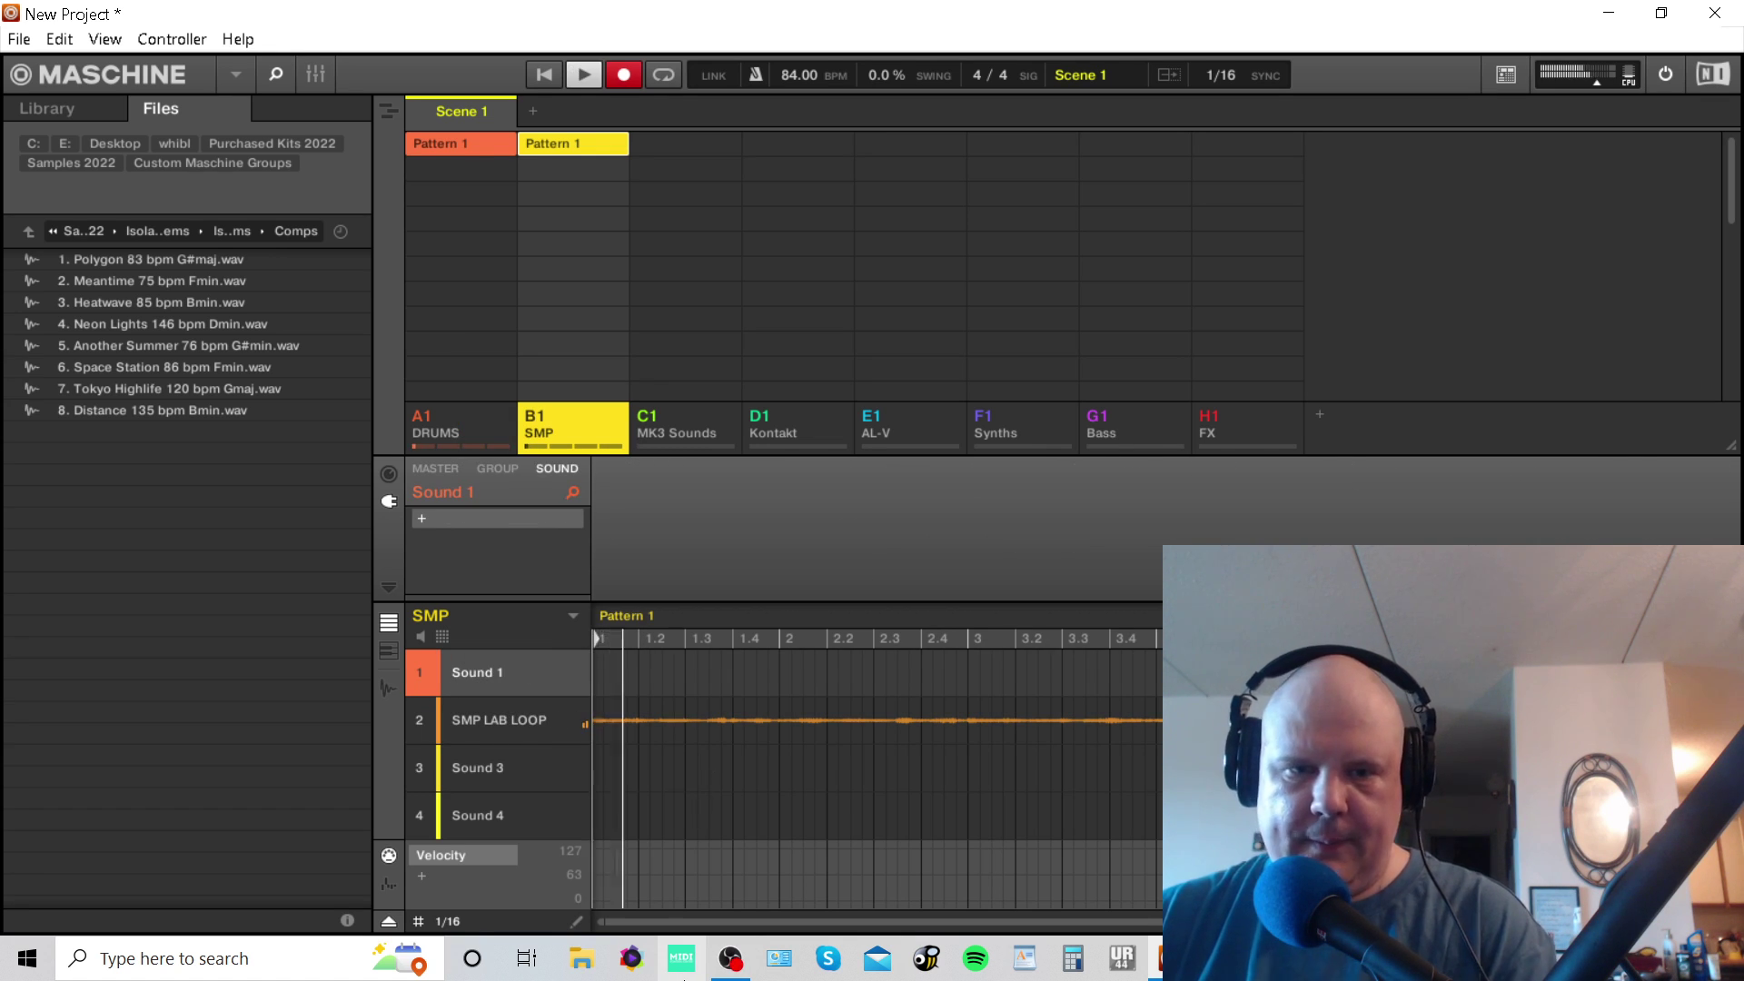
pyautogui.hotkey('ctrl', 'space')
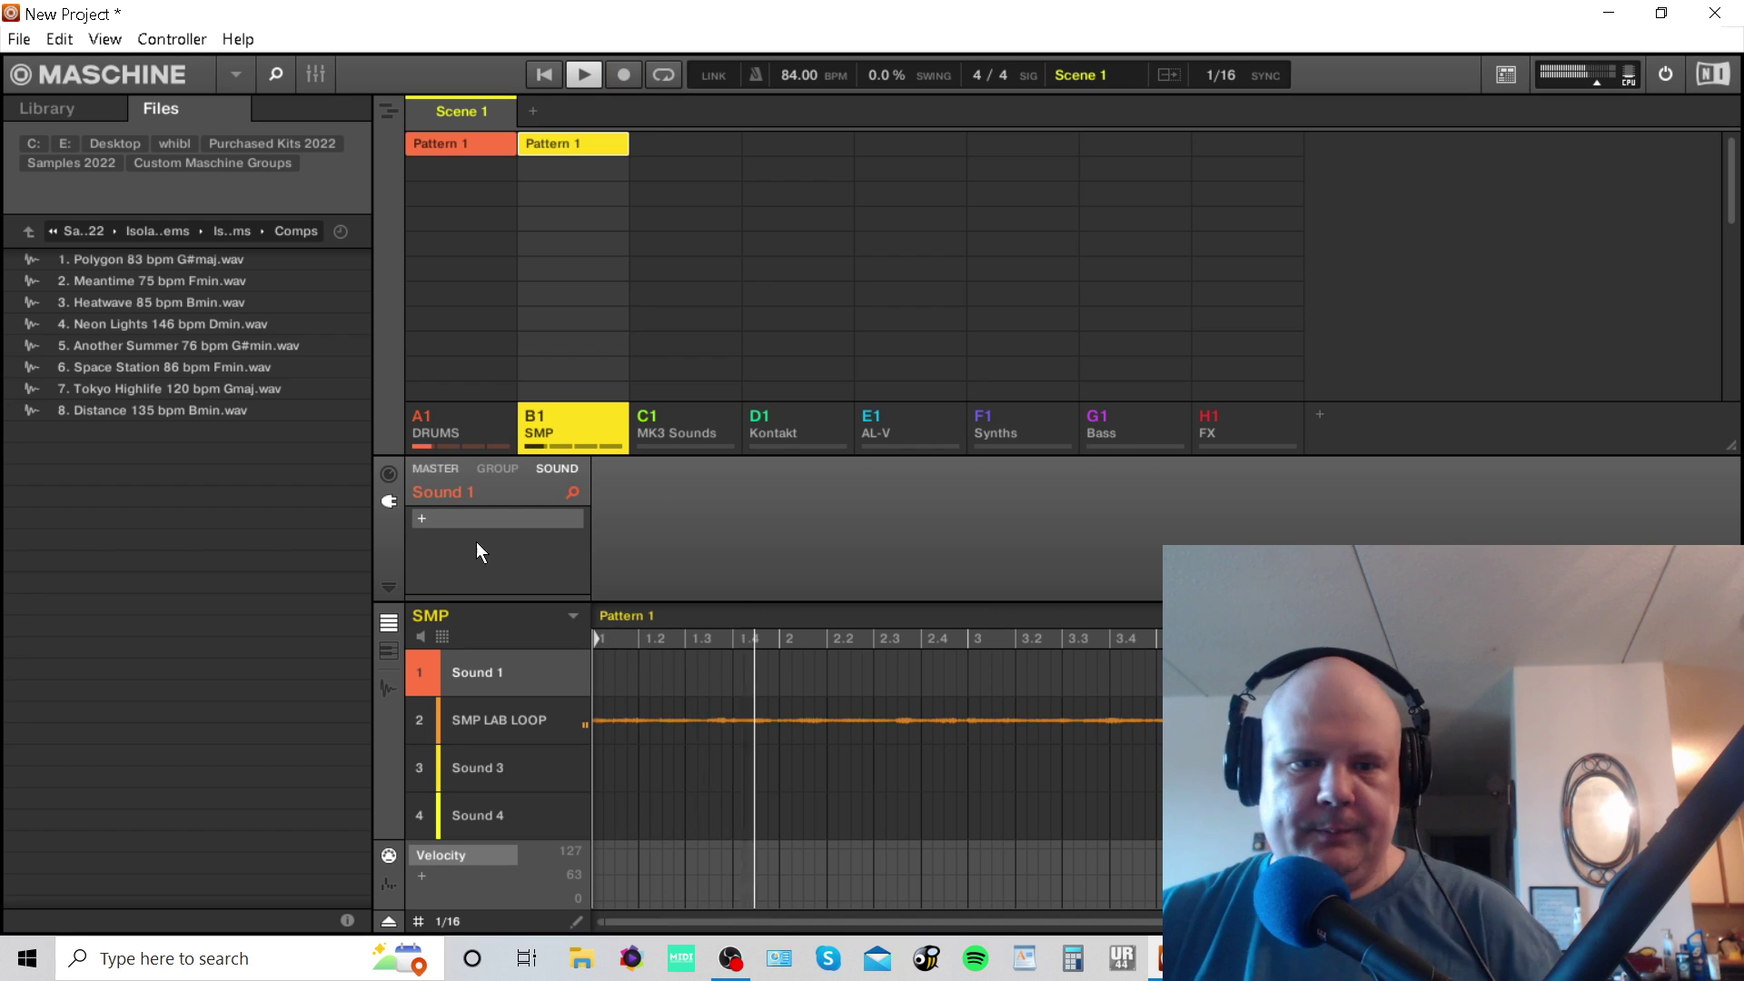
# Open the mixer view and audition SMP LAB LOOP both with the SMP group soloed and with the drums.
pyautogui.click(316, 76)
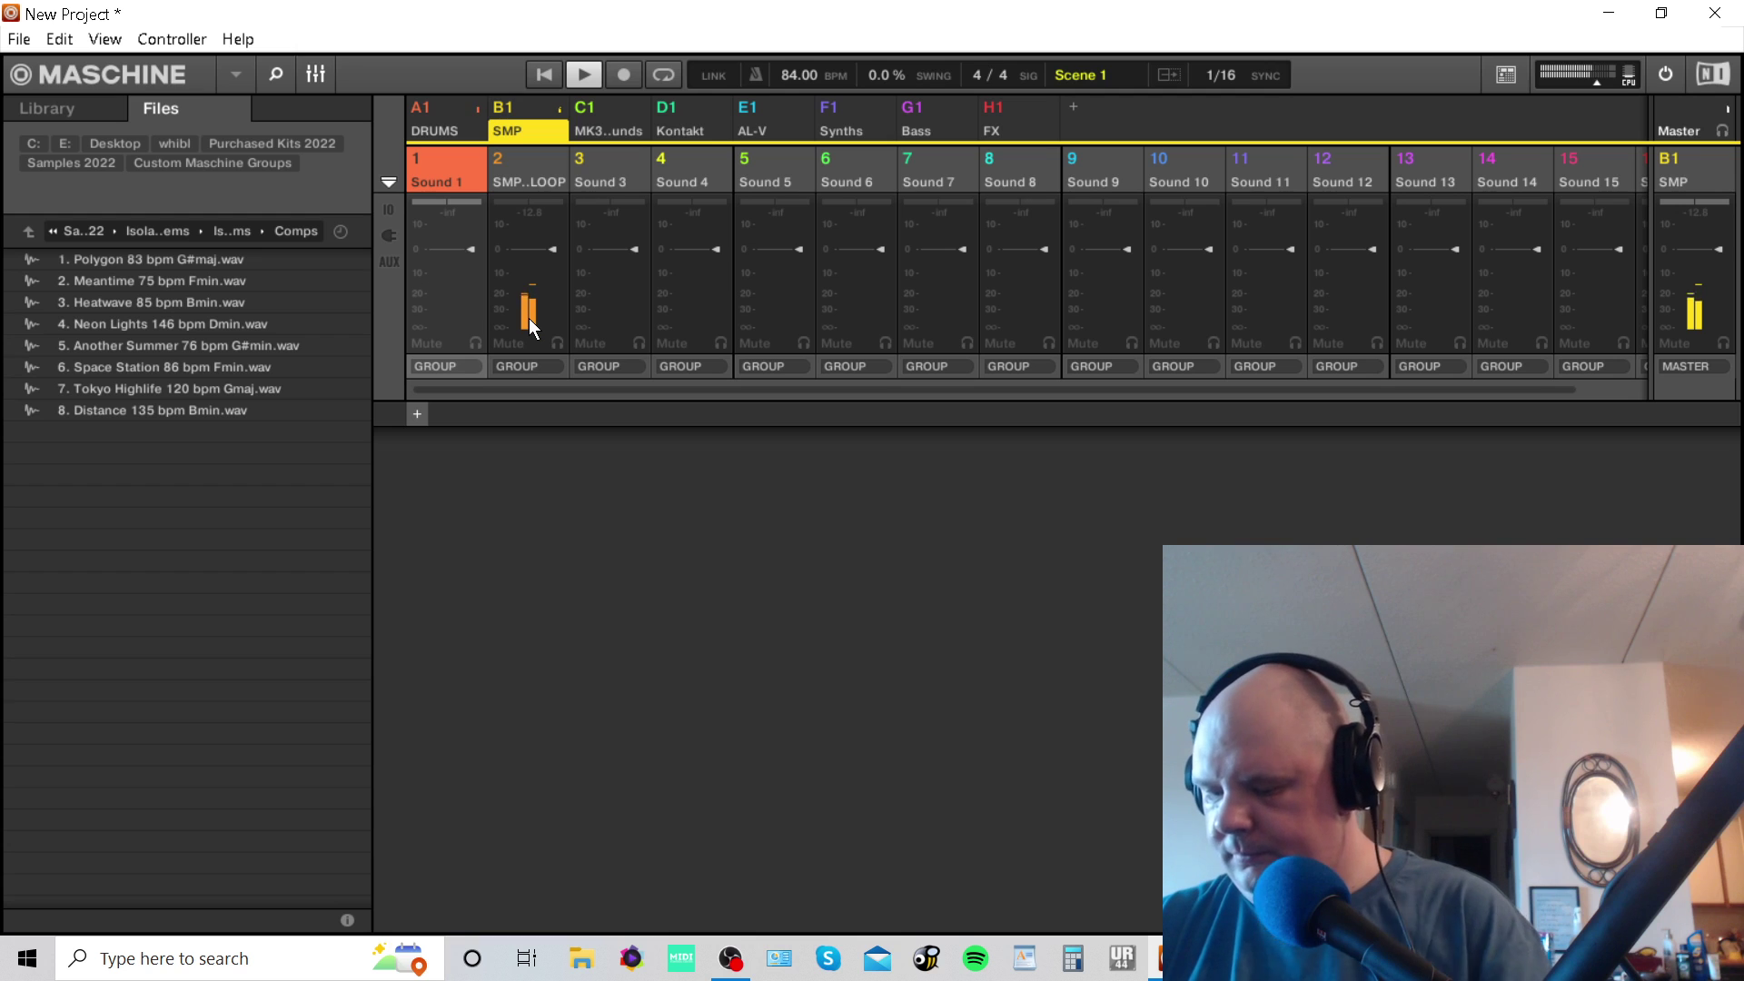
pyautogui.press('space')
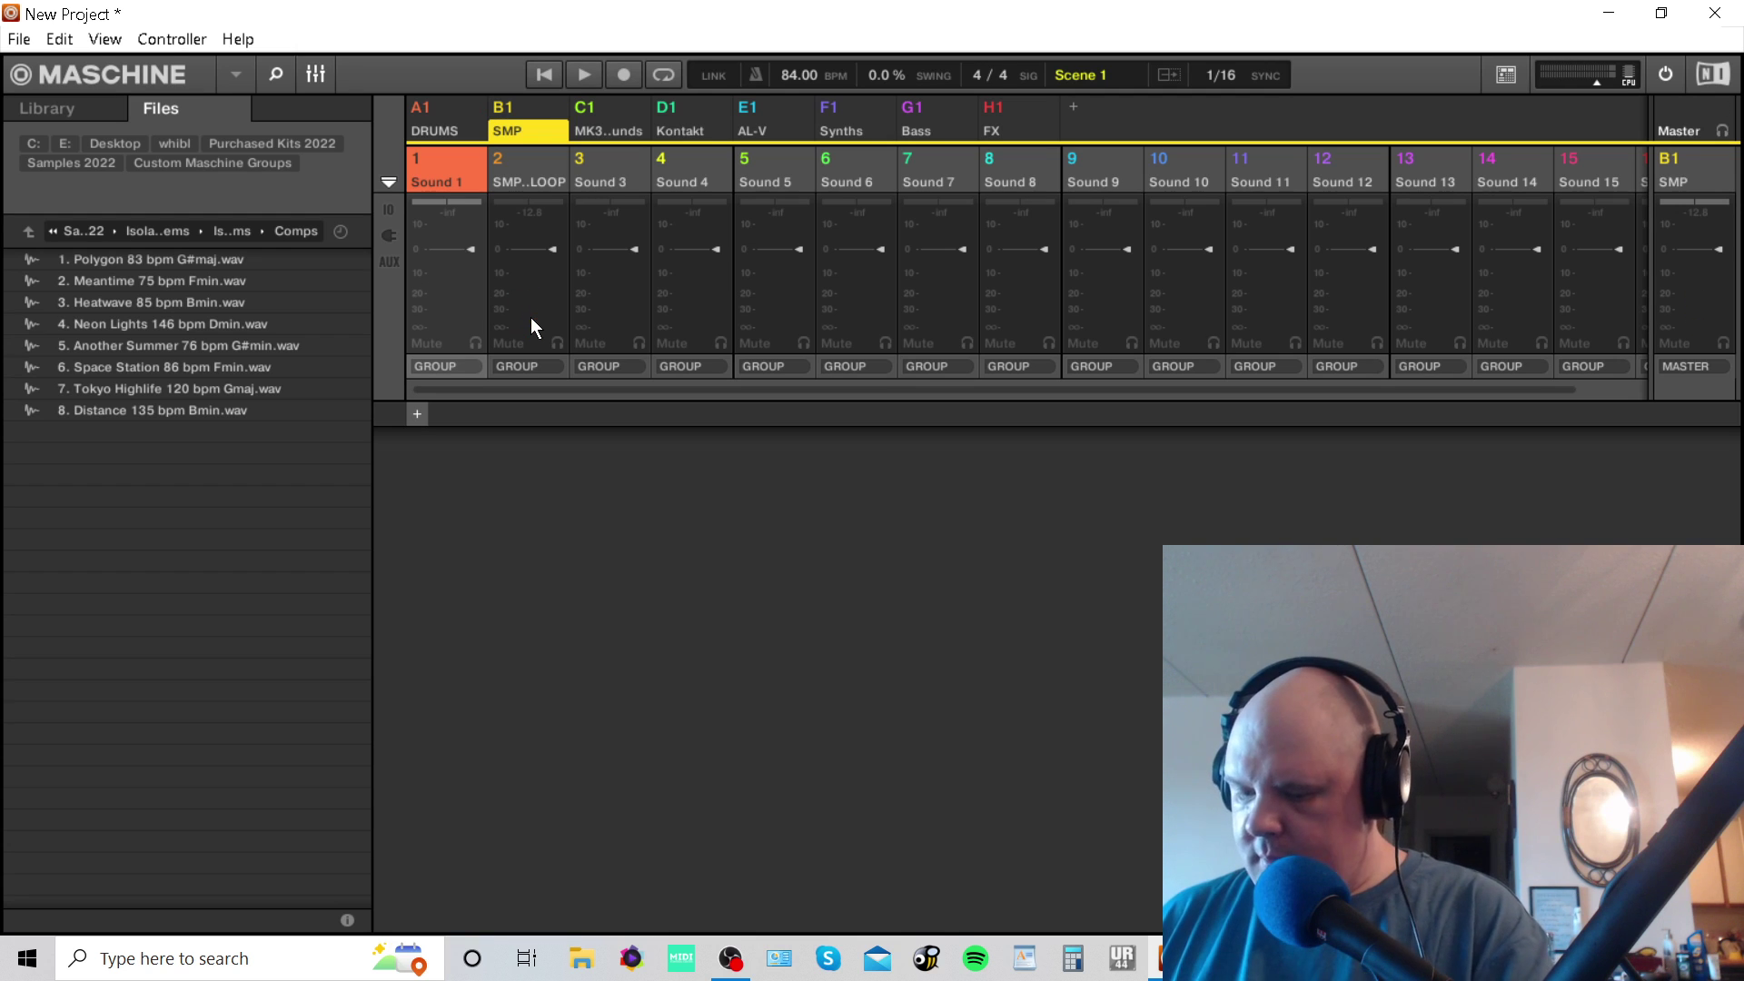
pyautogui.press('space')
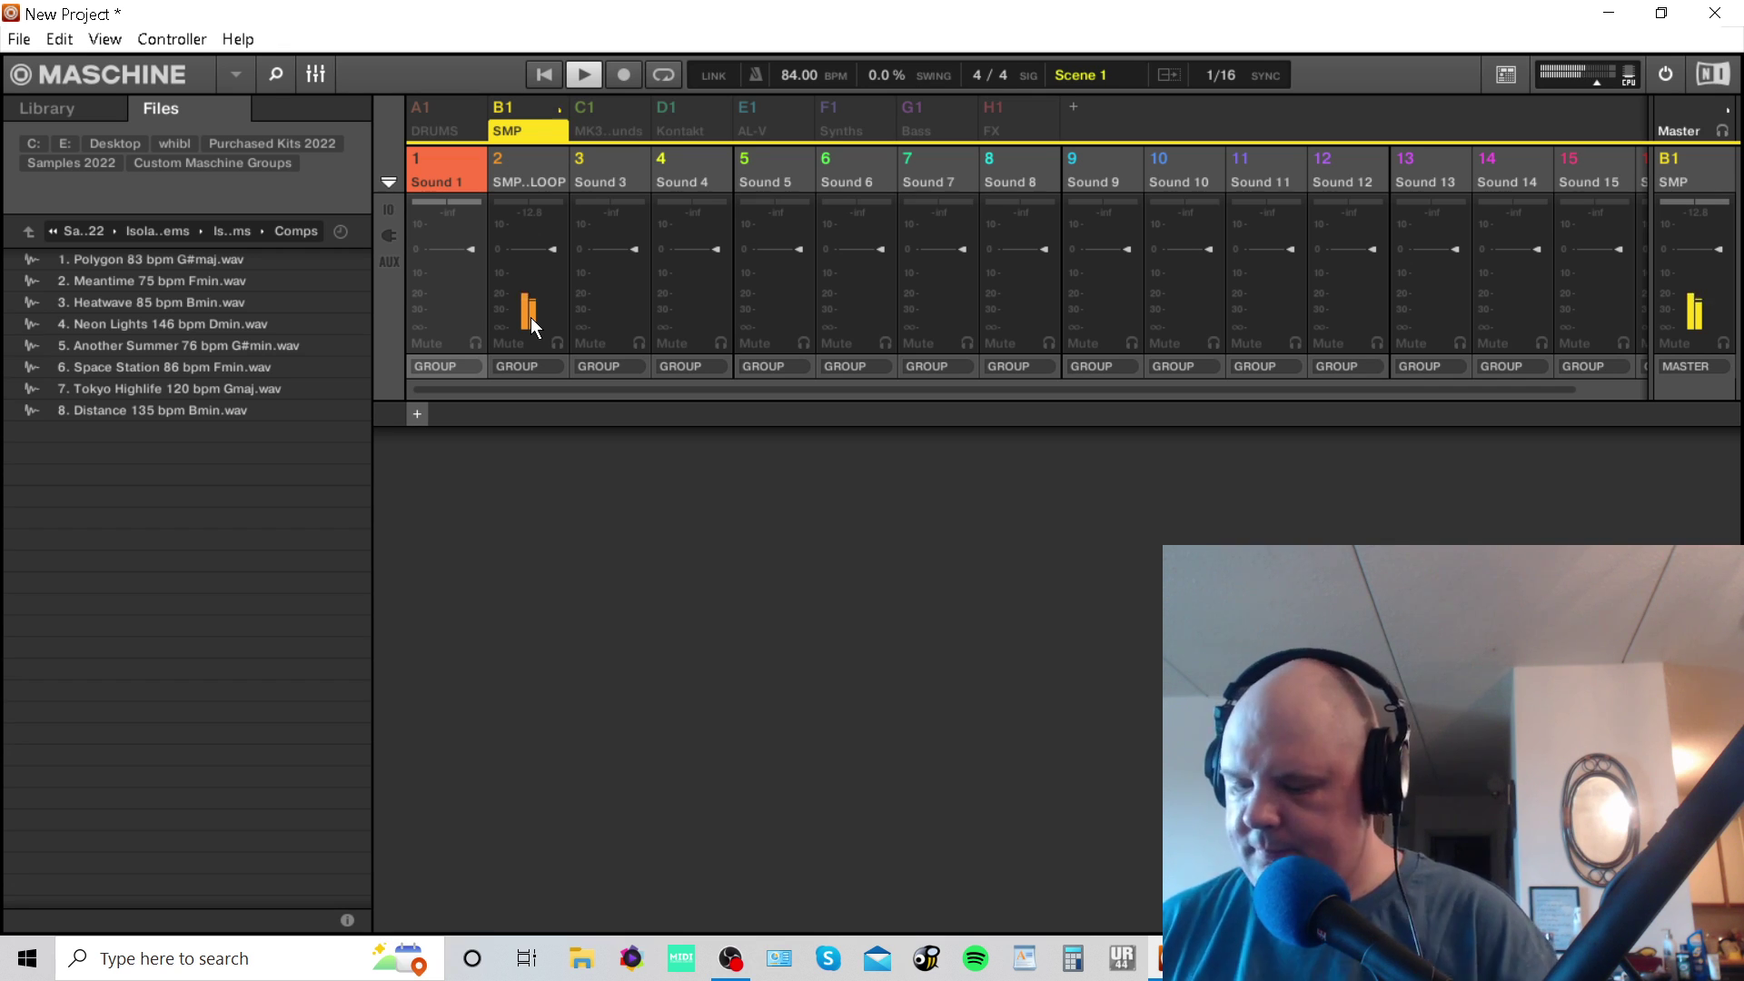
pyautogui.press('space')
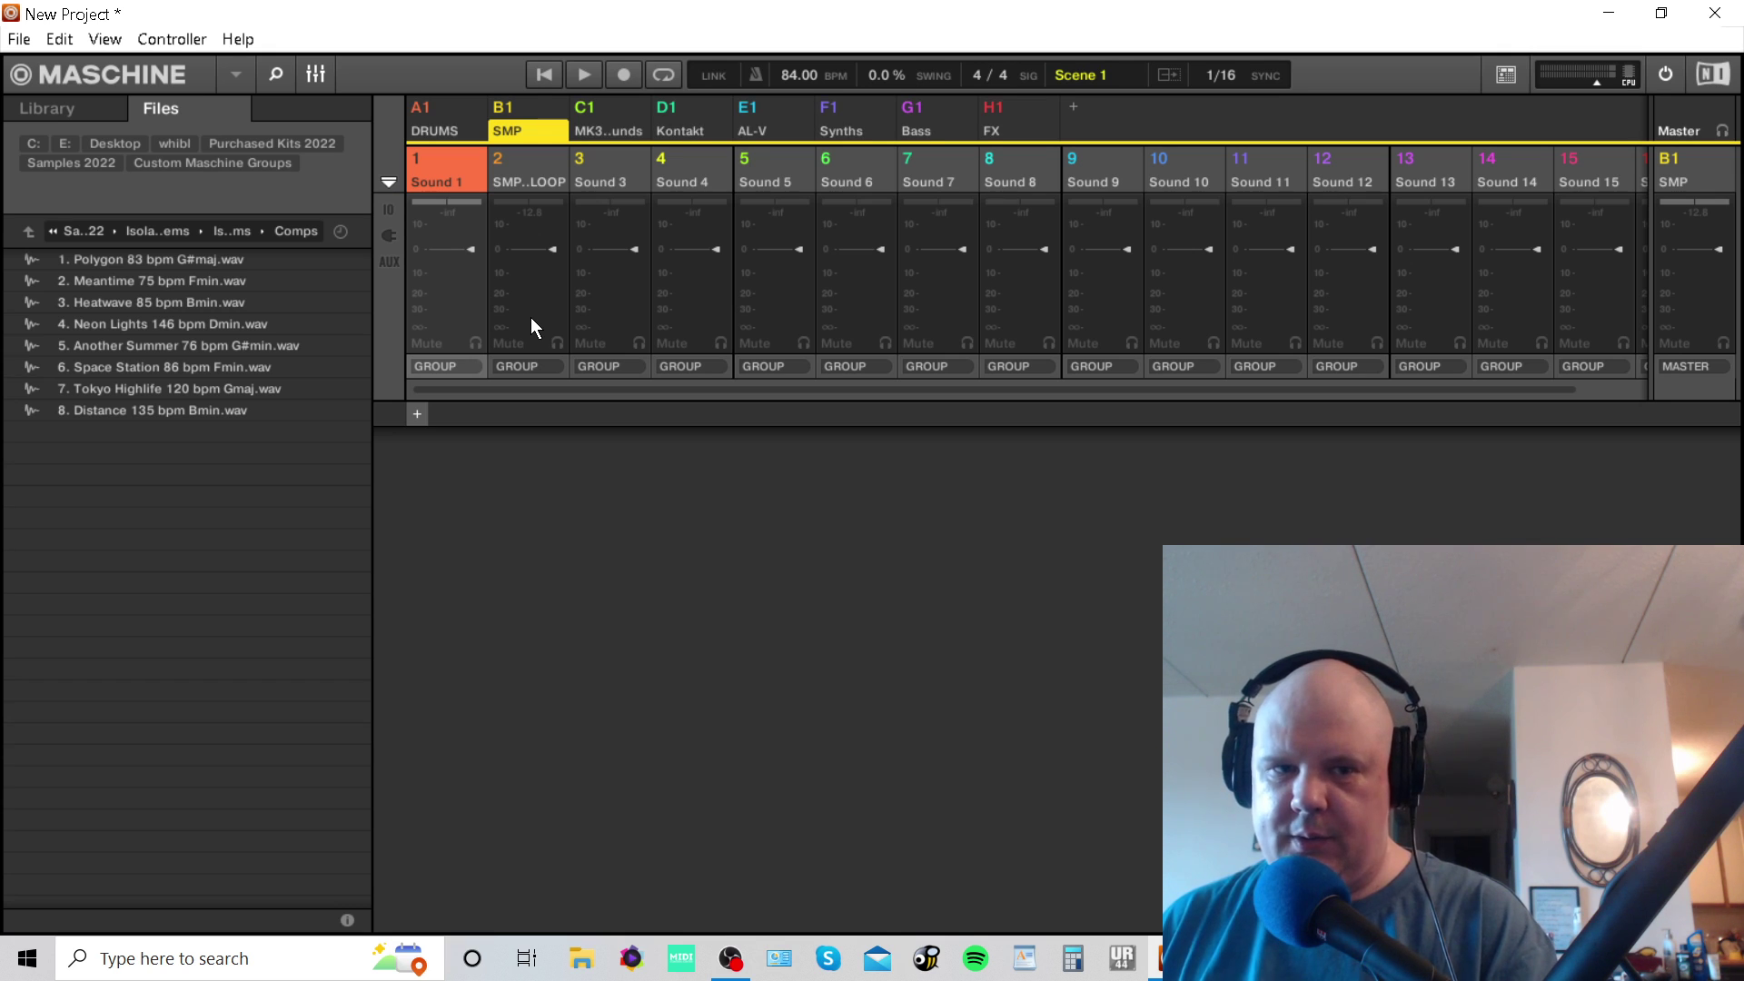
pyautogui.press('space')
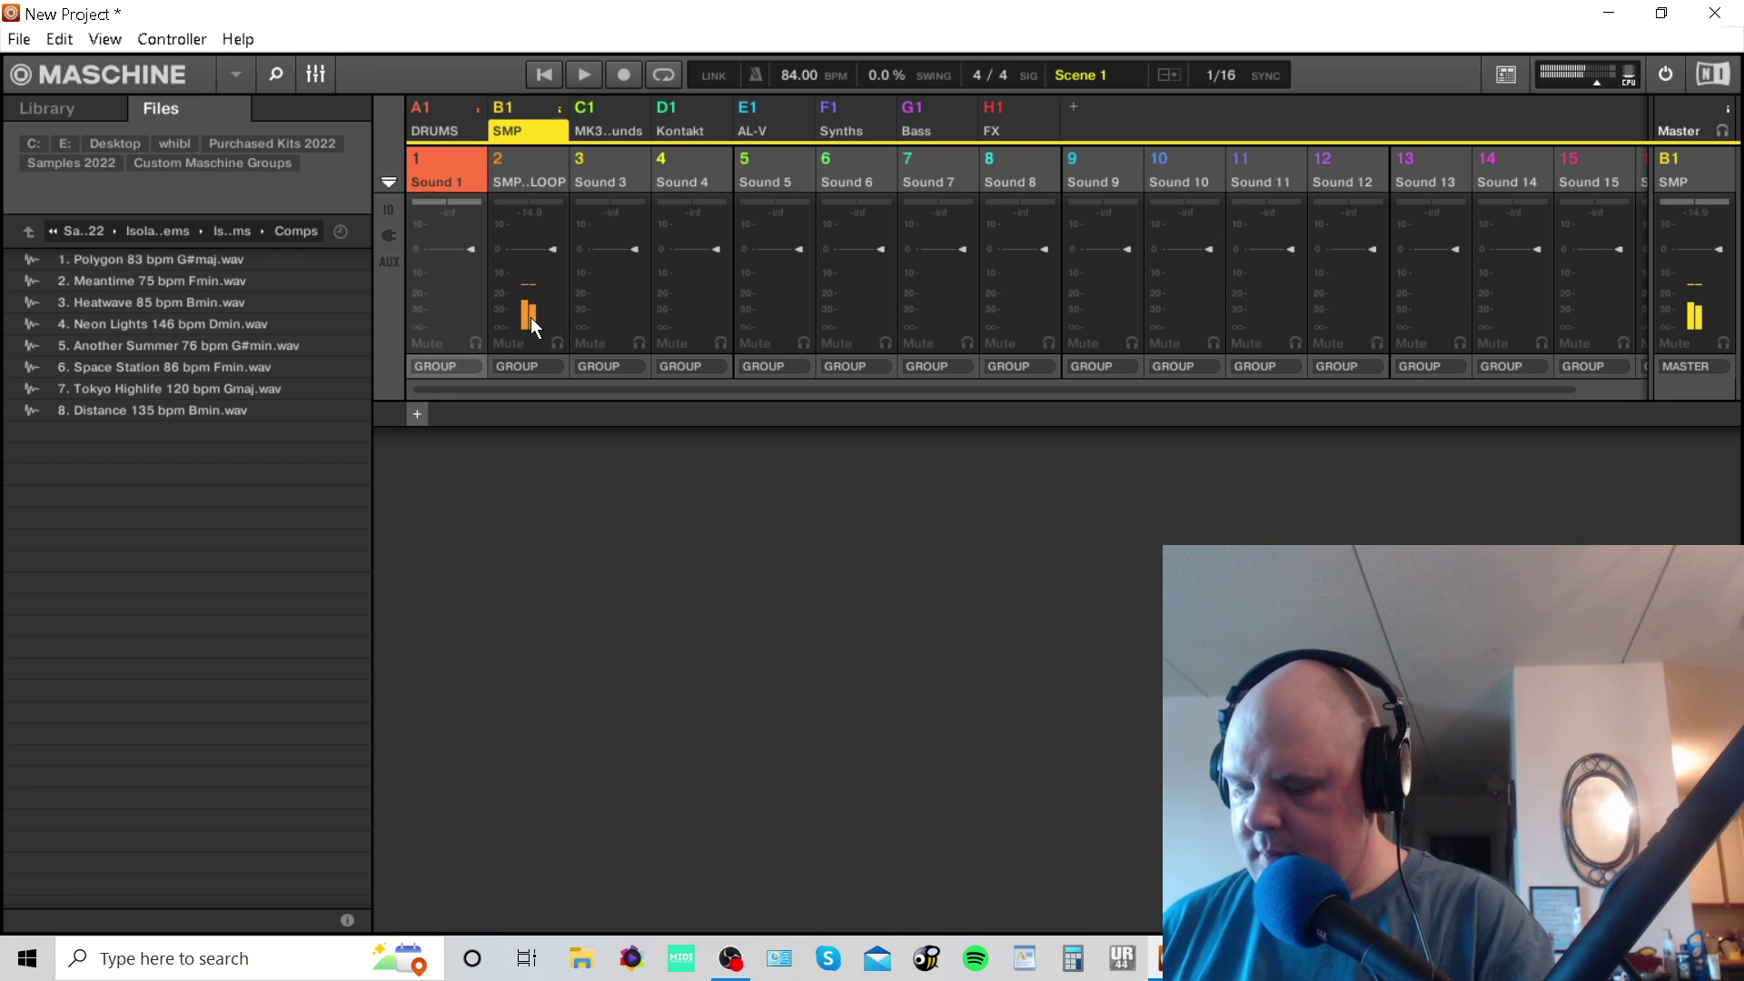
pyautogui.press('space')
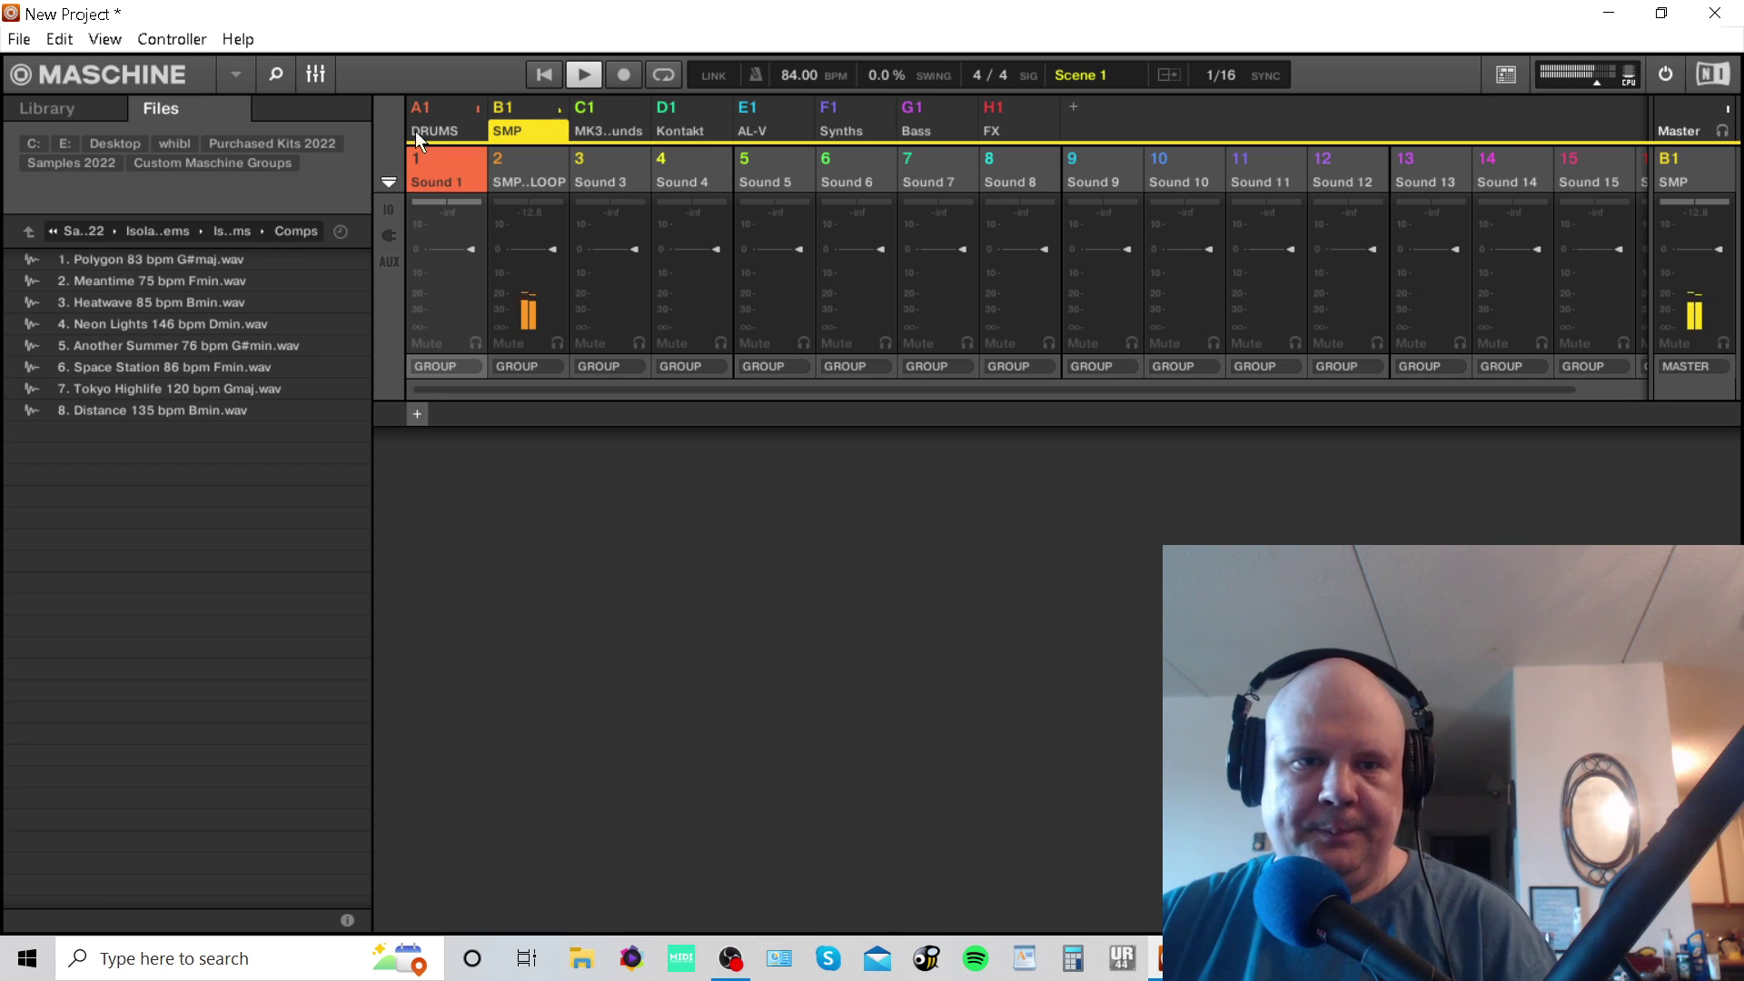
# Return from the mixer to the pattern view and add the internal Filter effect to the SMP LAB LOOP sound.
pyautogui.click(315, 73)
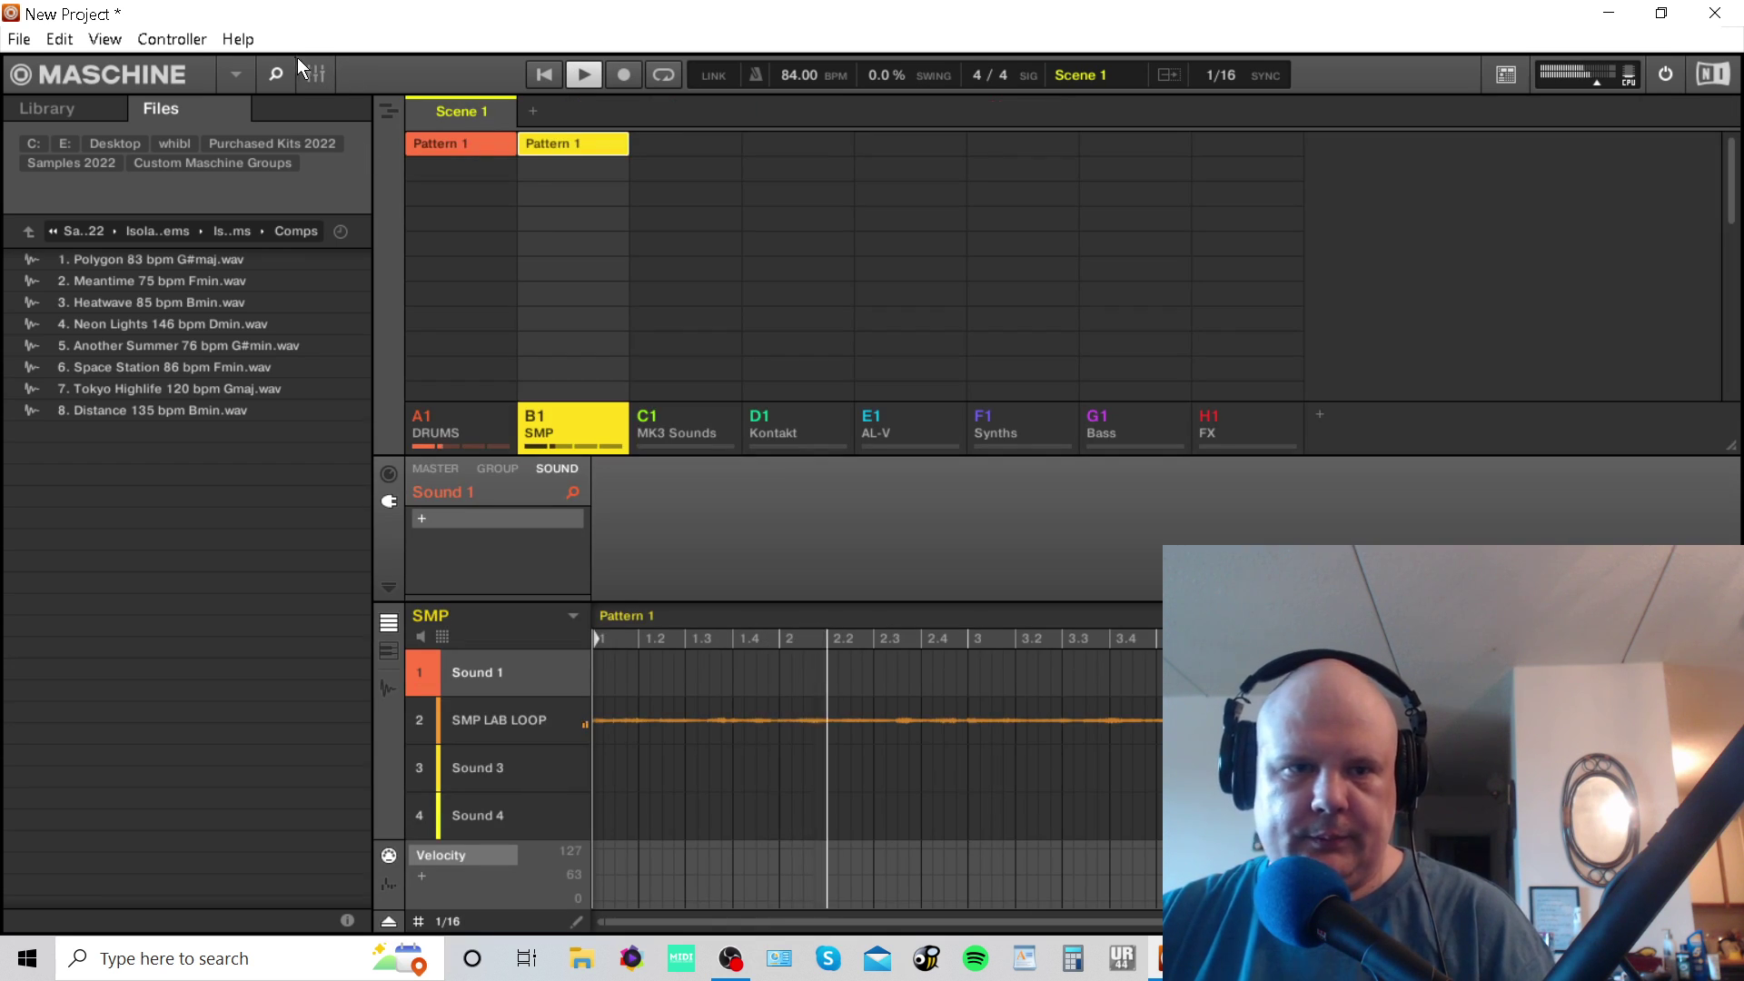
pyautogui.click(315, 73)
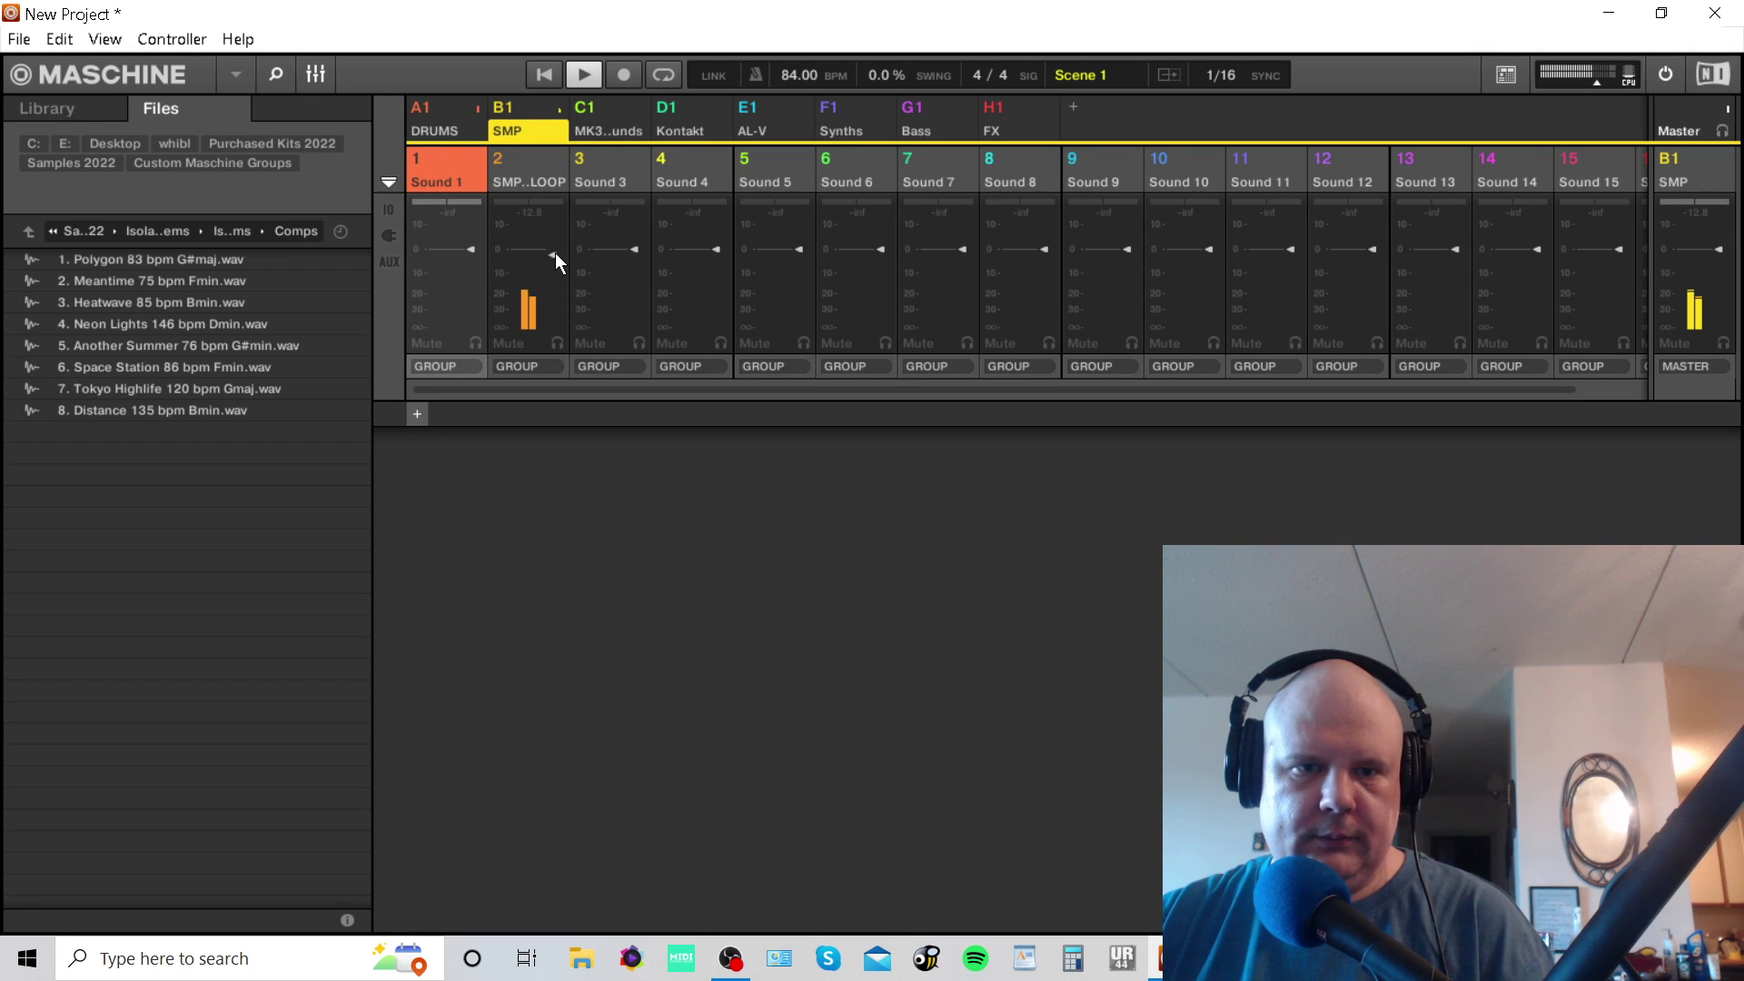
pyautogui.click(315, 74)
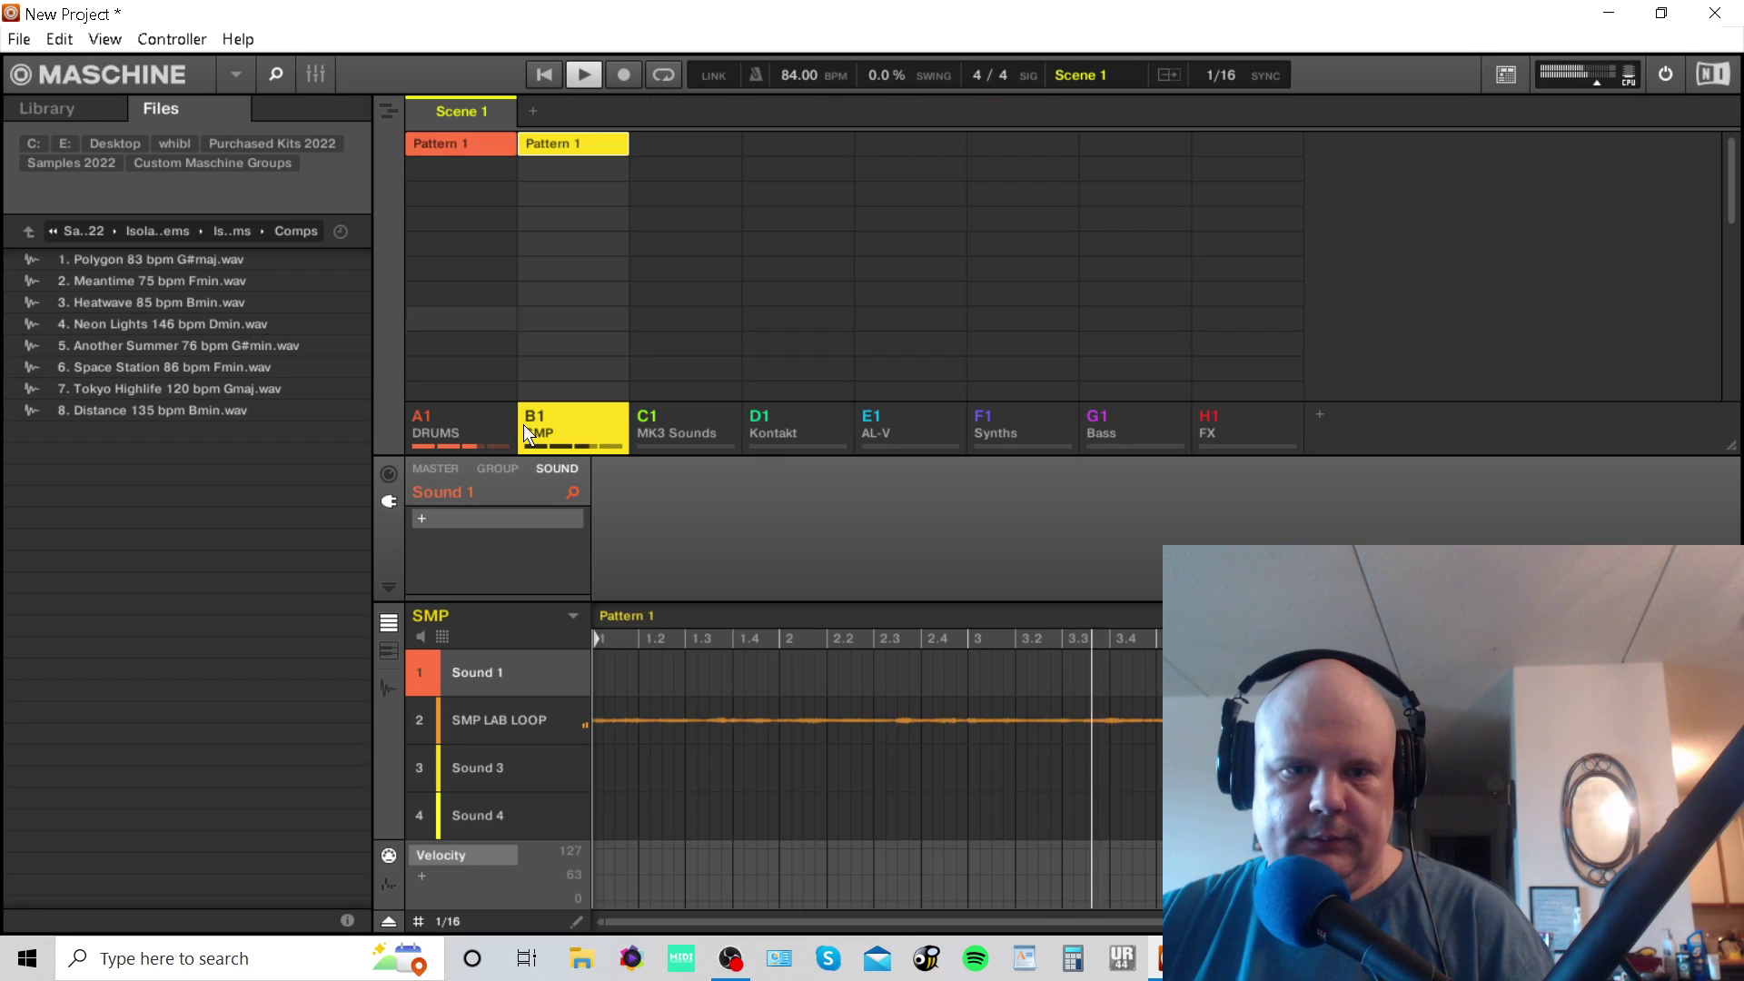
pyautogui.click(486, 713)
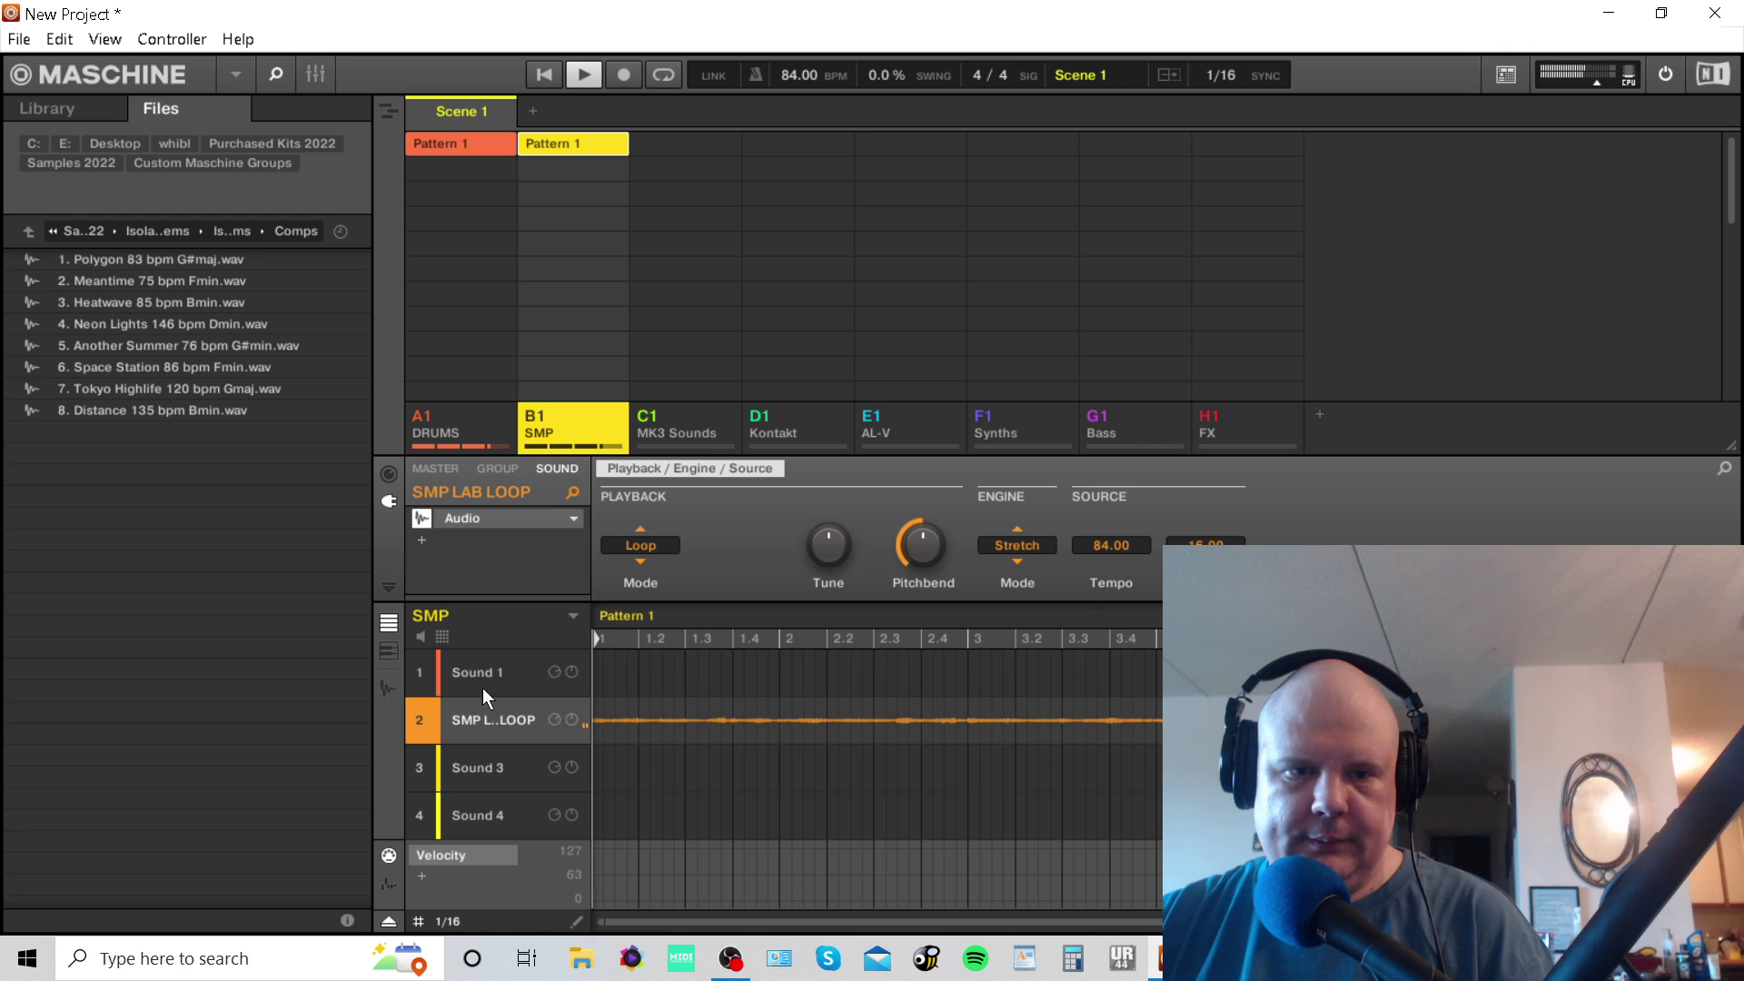
pyautogui.click(426, 536)
pyautogui.moveTo(498, 181)
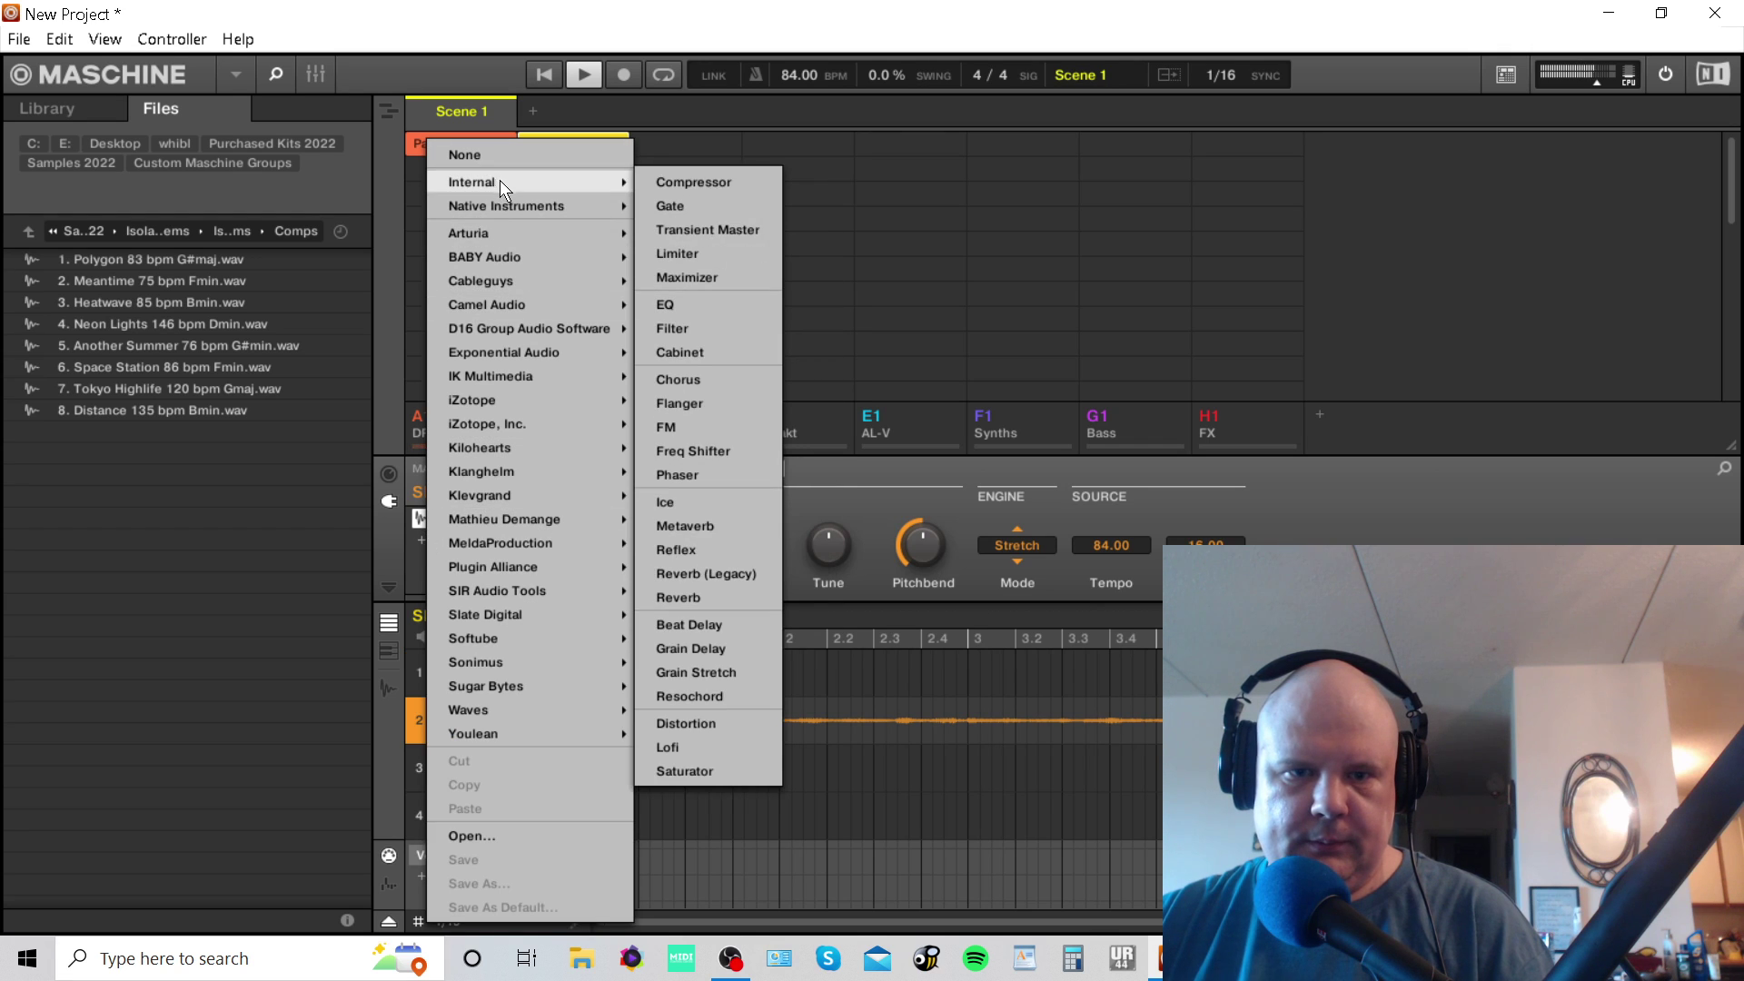
pyautogui.click(712, 328)
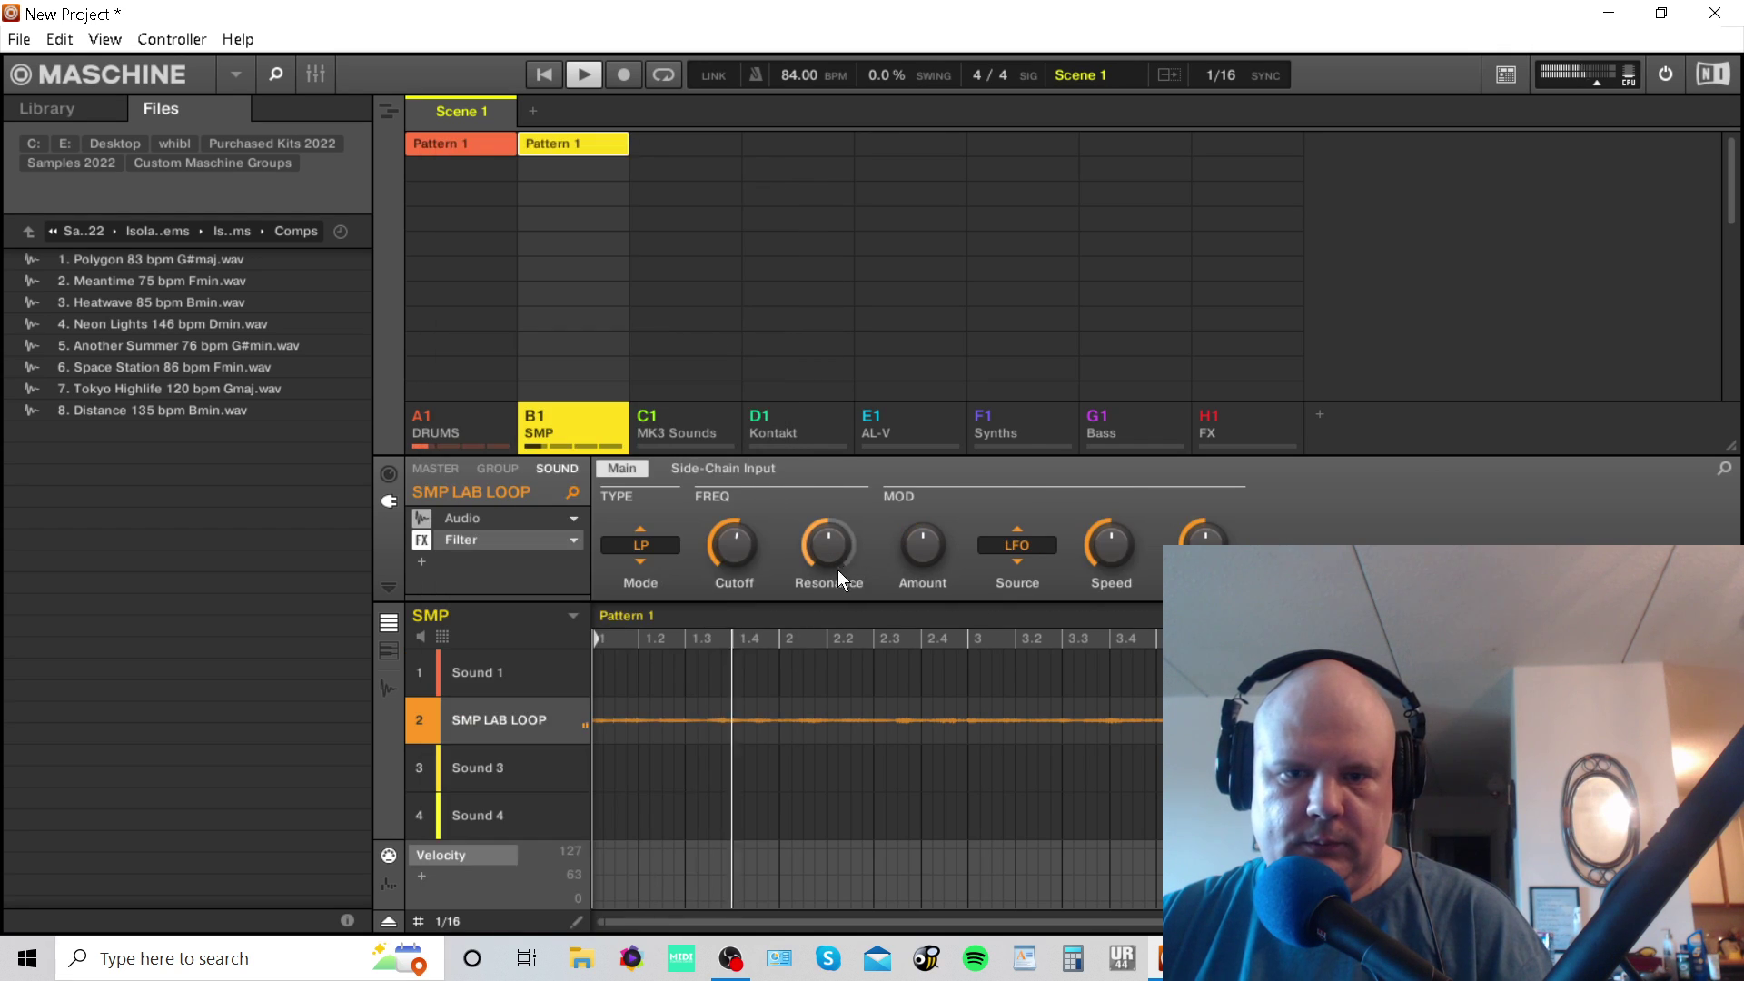
# Set the loop's filter mode to HP and lower its cutoff and resonance.
pyautogui.click(642, 550)
pyautogui.click(655, 621)
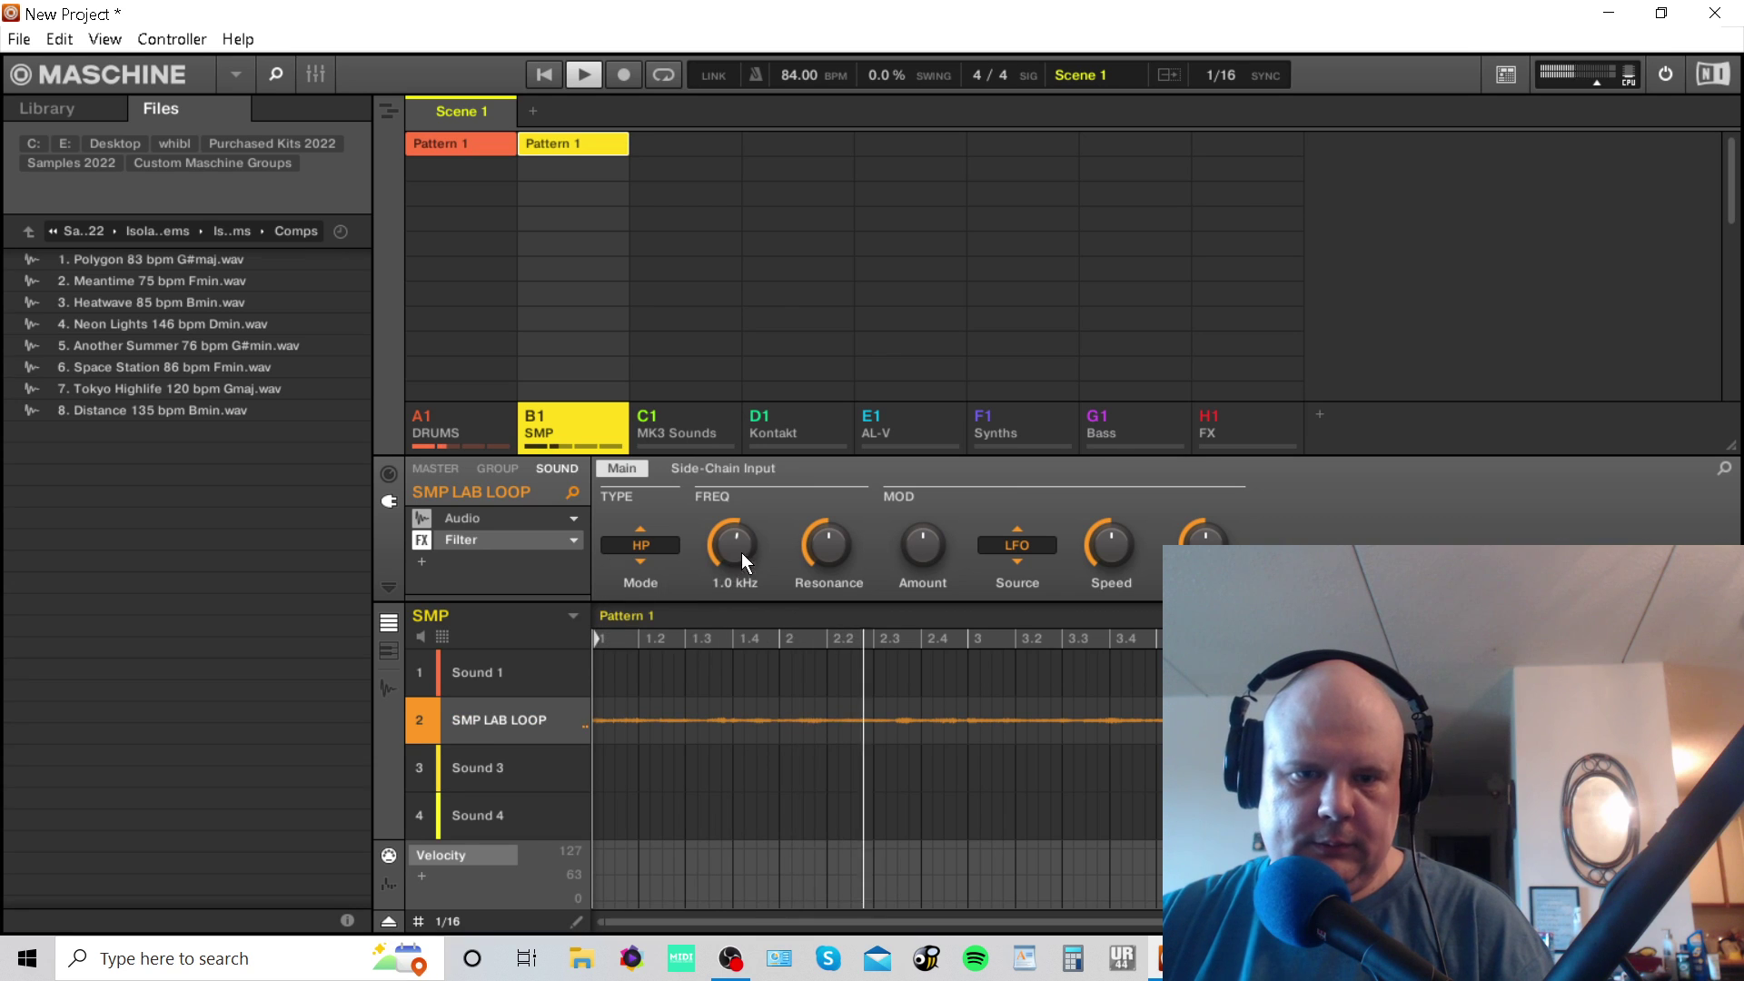
pyautogui.moveTo(743, 562); pyautogui.dragTo(743, 609)
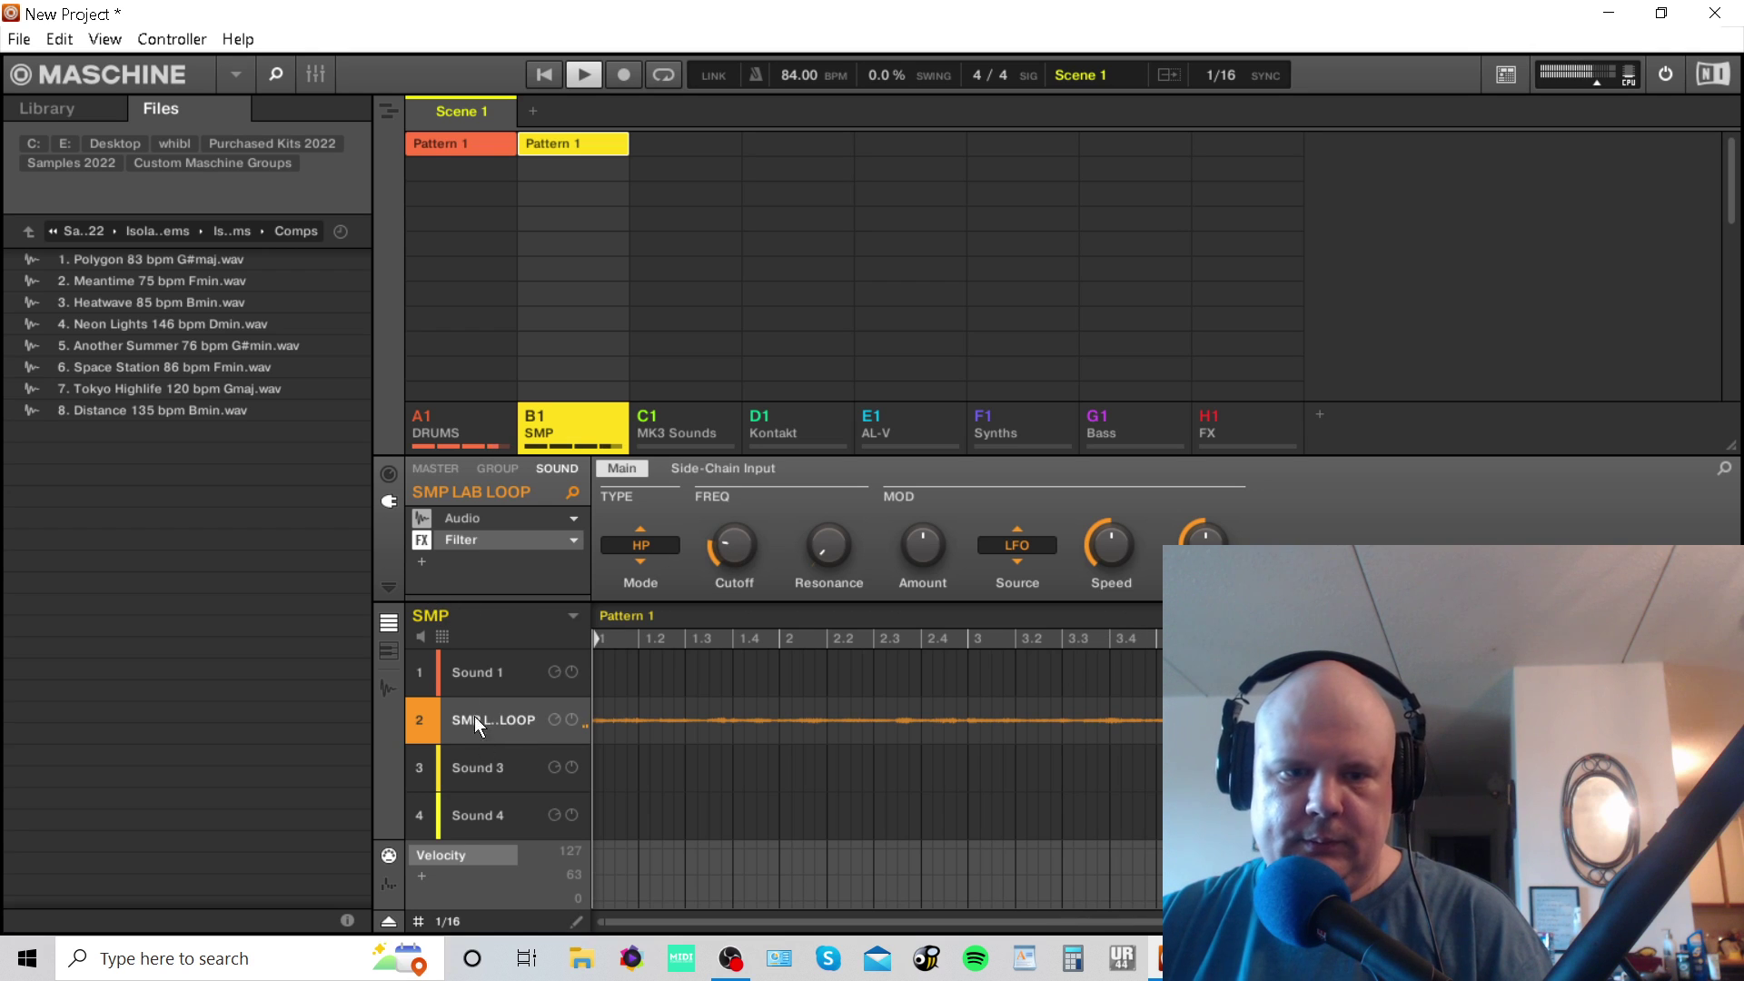
# Select Sound 1 in the SMP group and open the Smack Pack Vol 5 folder within Purchased Kits 2022.
pyautogui.click(487, 678)
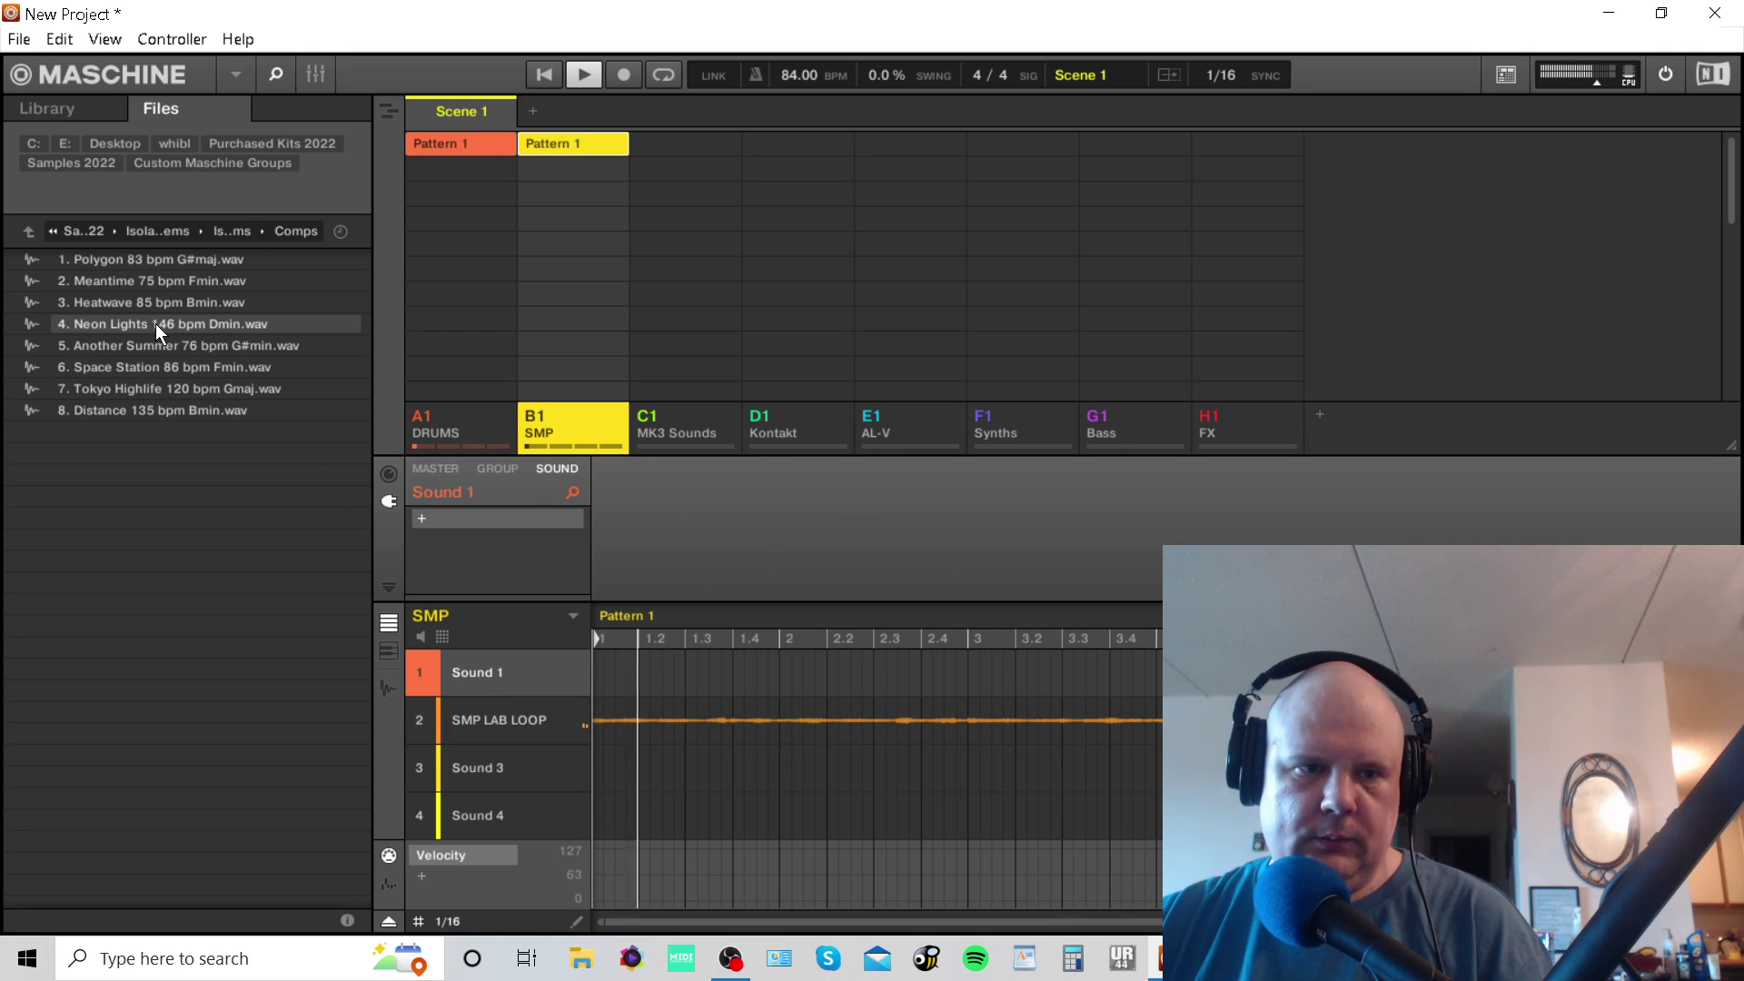
pyautogui.click(243, 142)
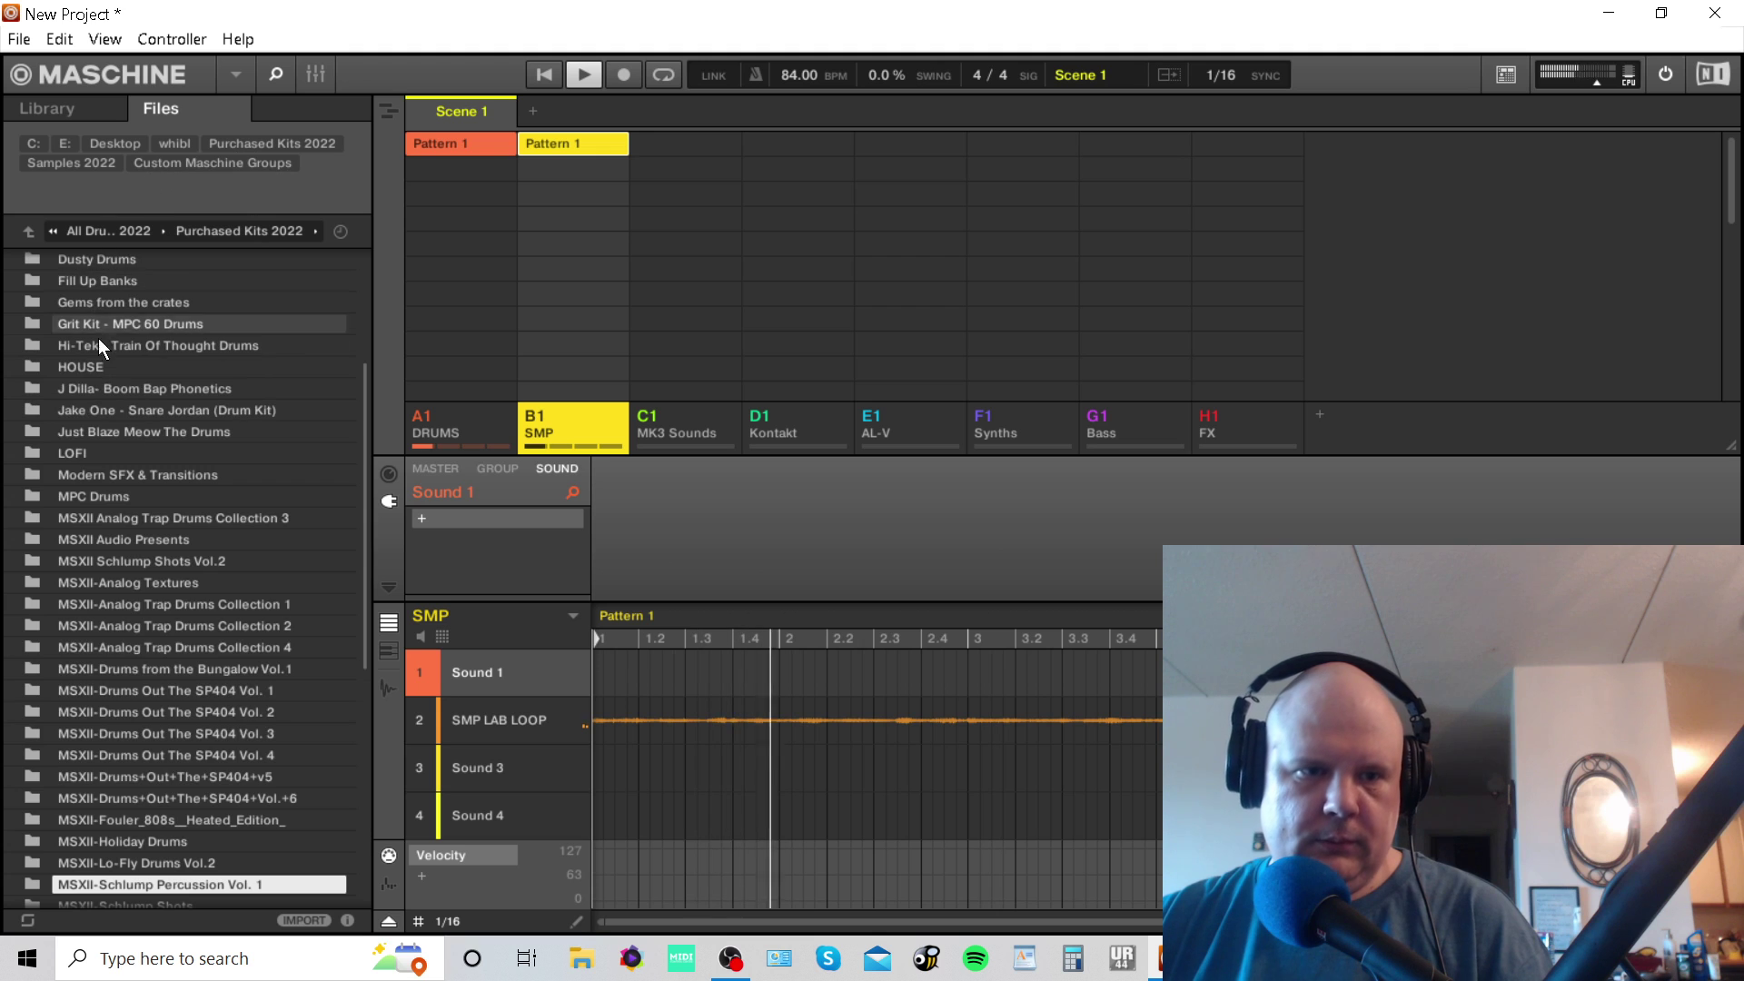
pyautogui.scroll(-5, 120, 376)
pyautogui.click(122, 776)
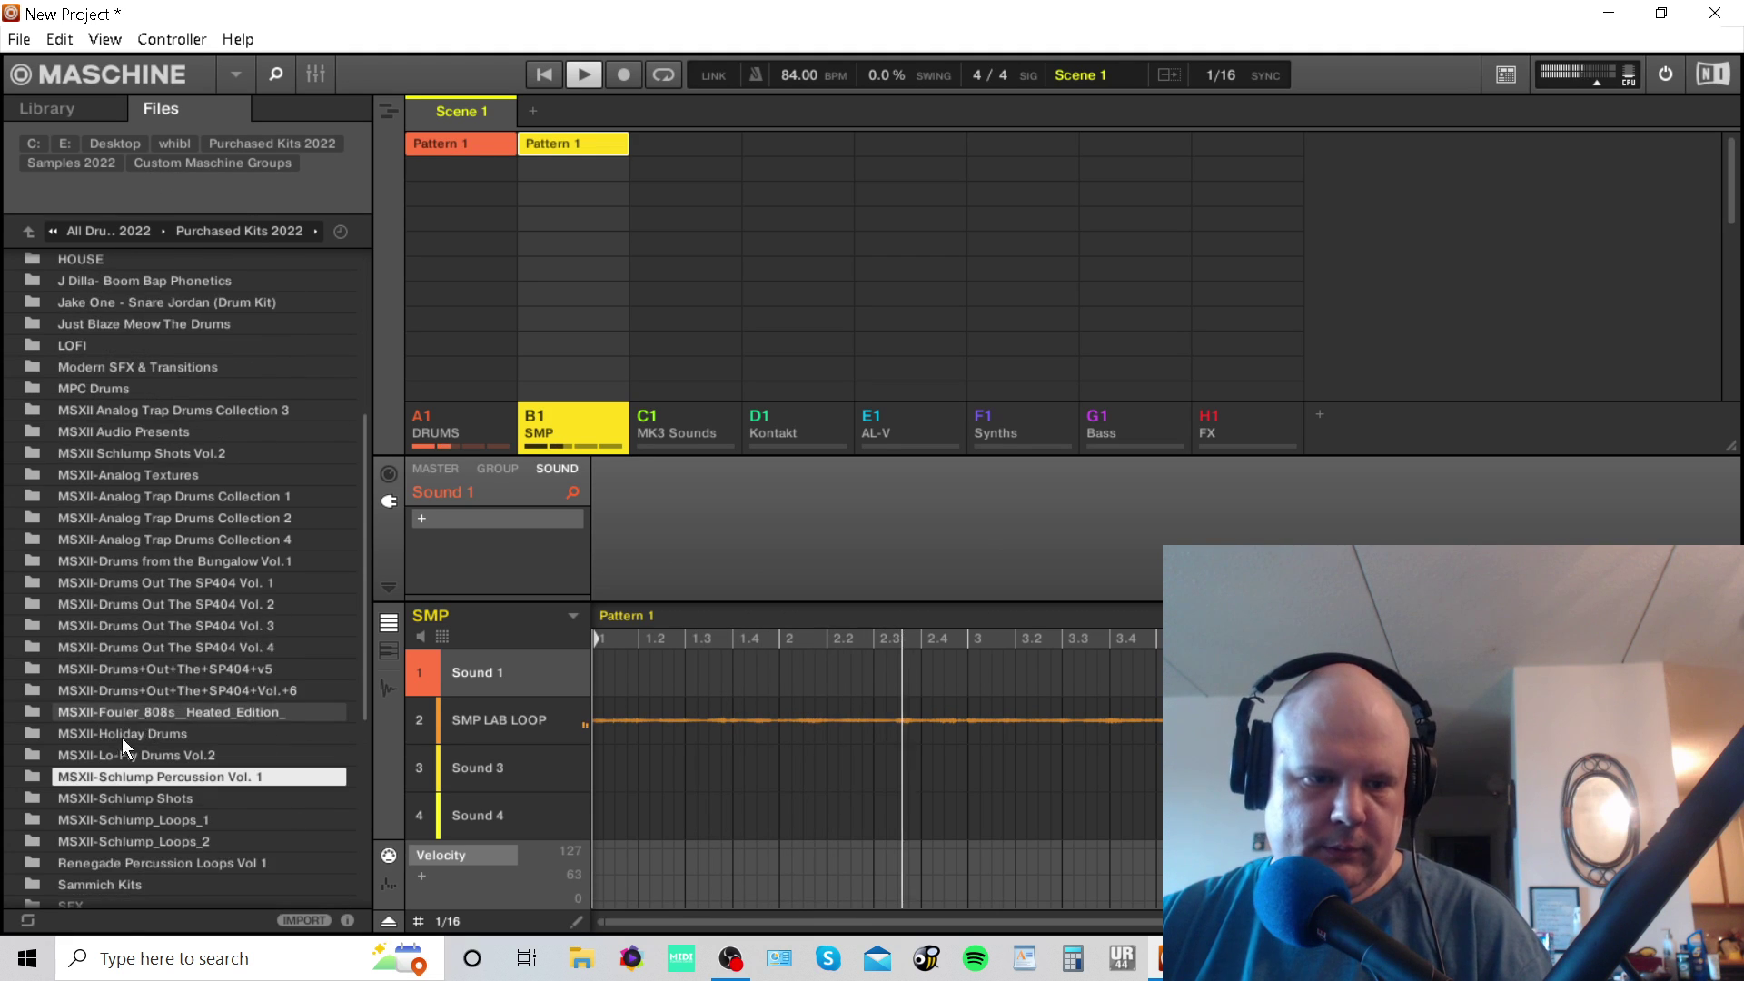
pyautogui.scroll(-3, 128, 743)
pyautogui.scroll(-3, 98, 629)
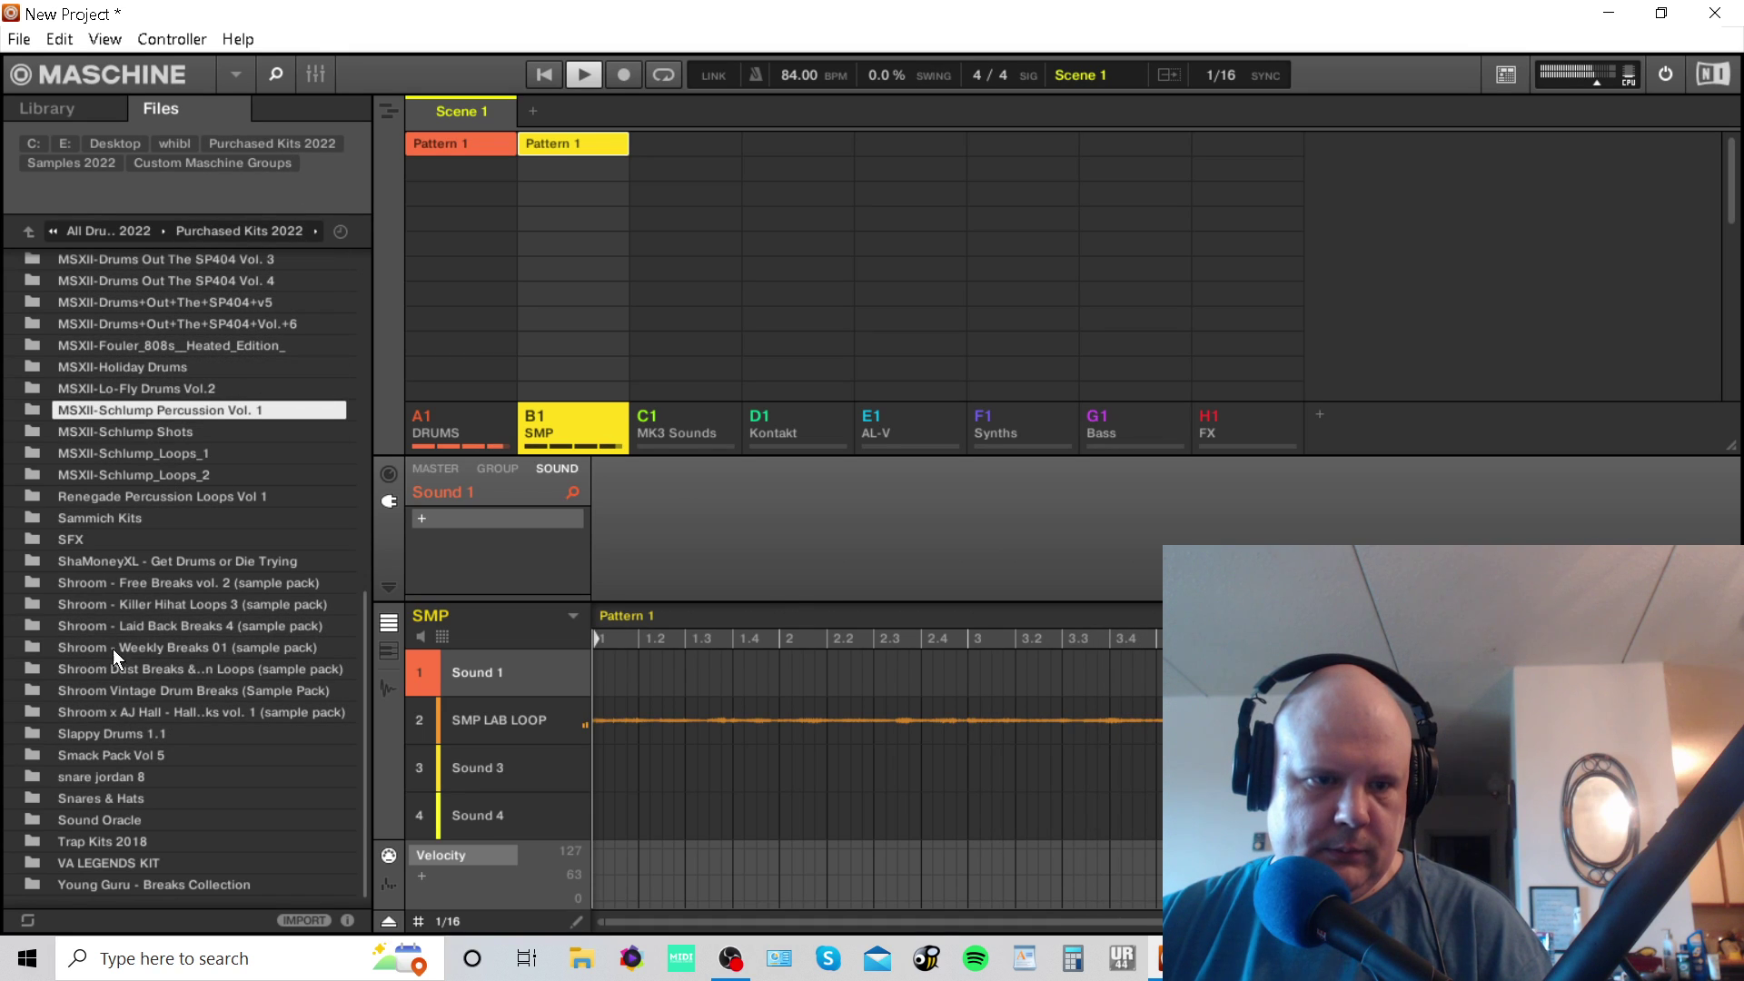
pyautogui.doubleClick(136, 755)
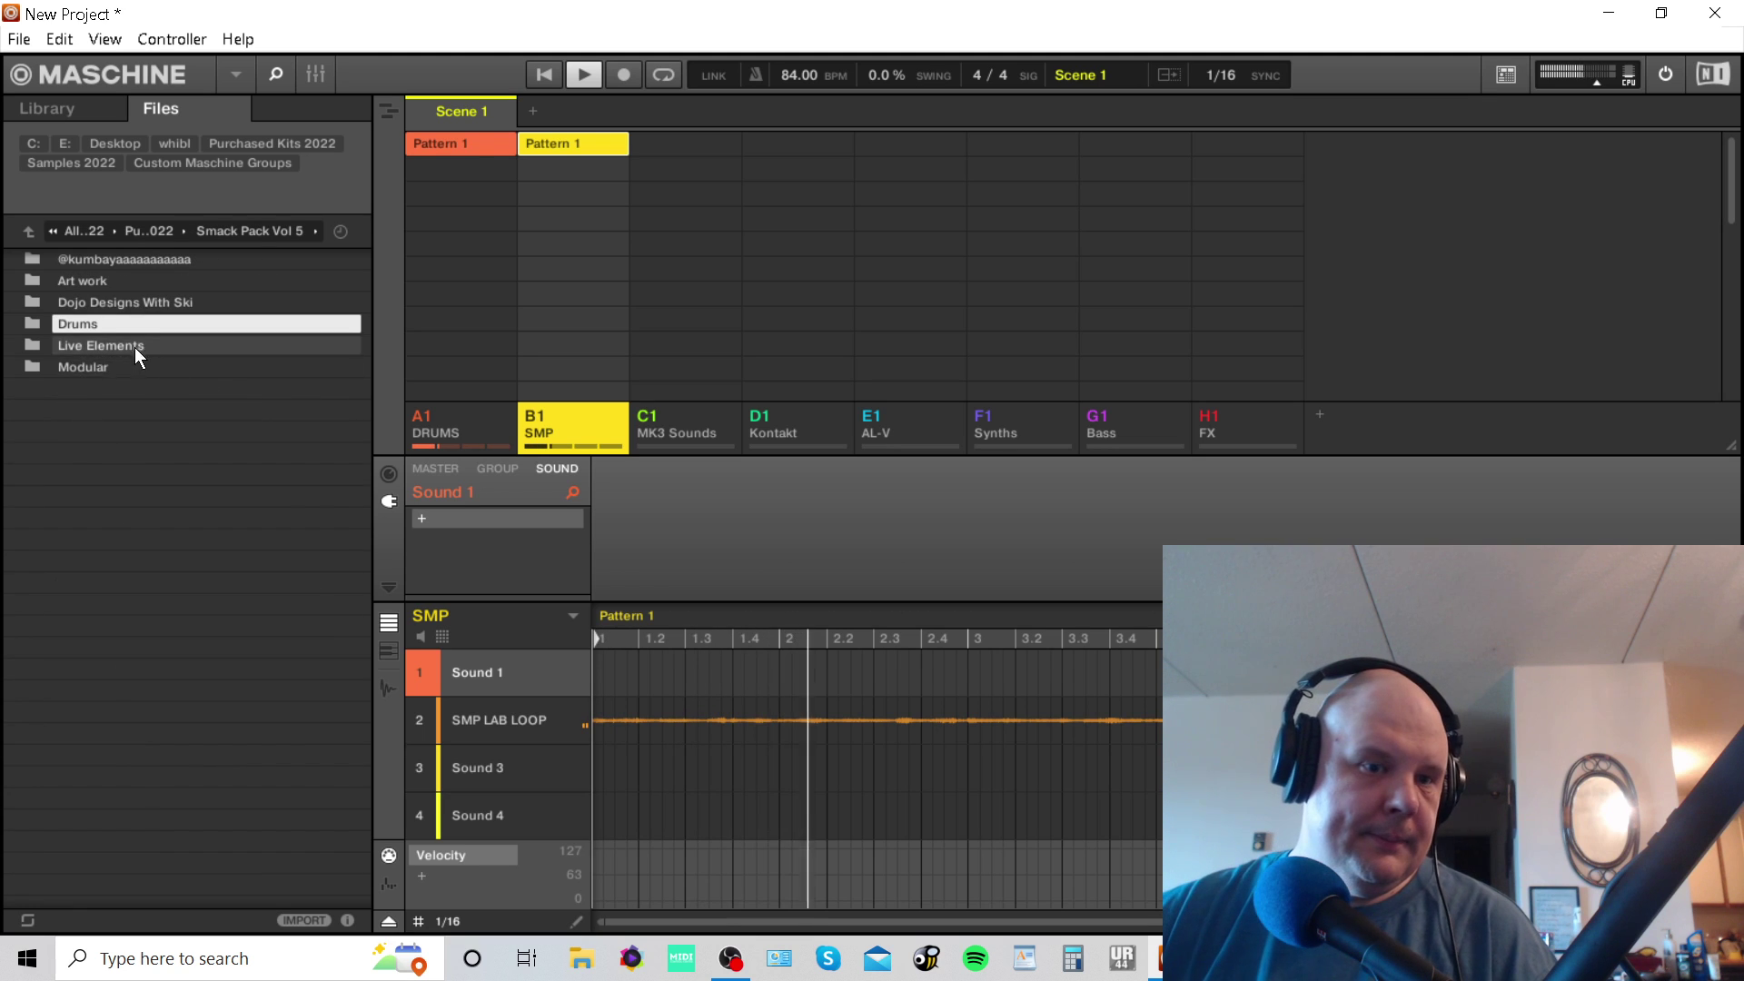
# Look through the Smack Pack Vol 5 subfolders, including Dojo Designs With Ski, Art work and Live Elements, for usable sounds.
pyautogui.doubleClick(86, 302)
pyautogui.click(27, 230)
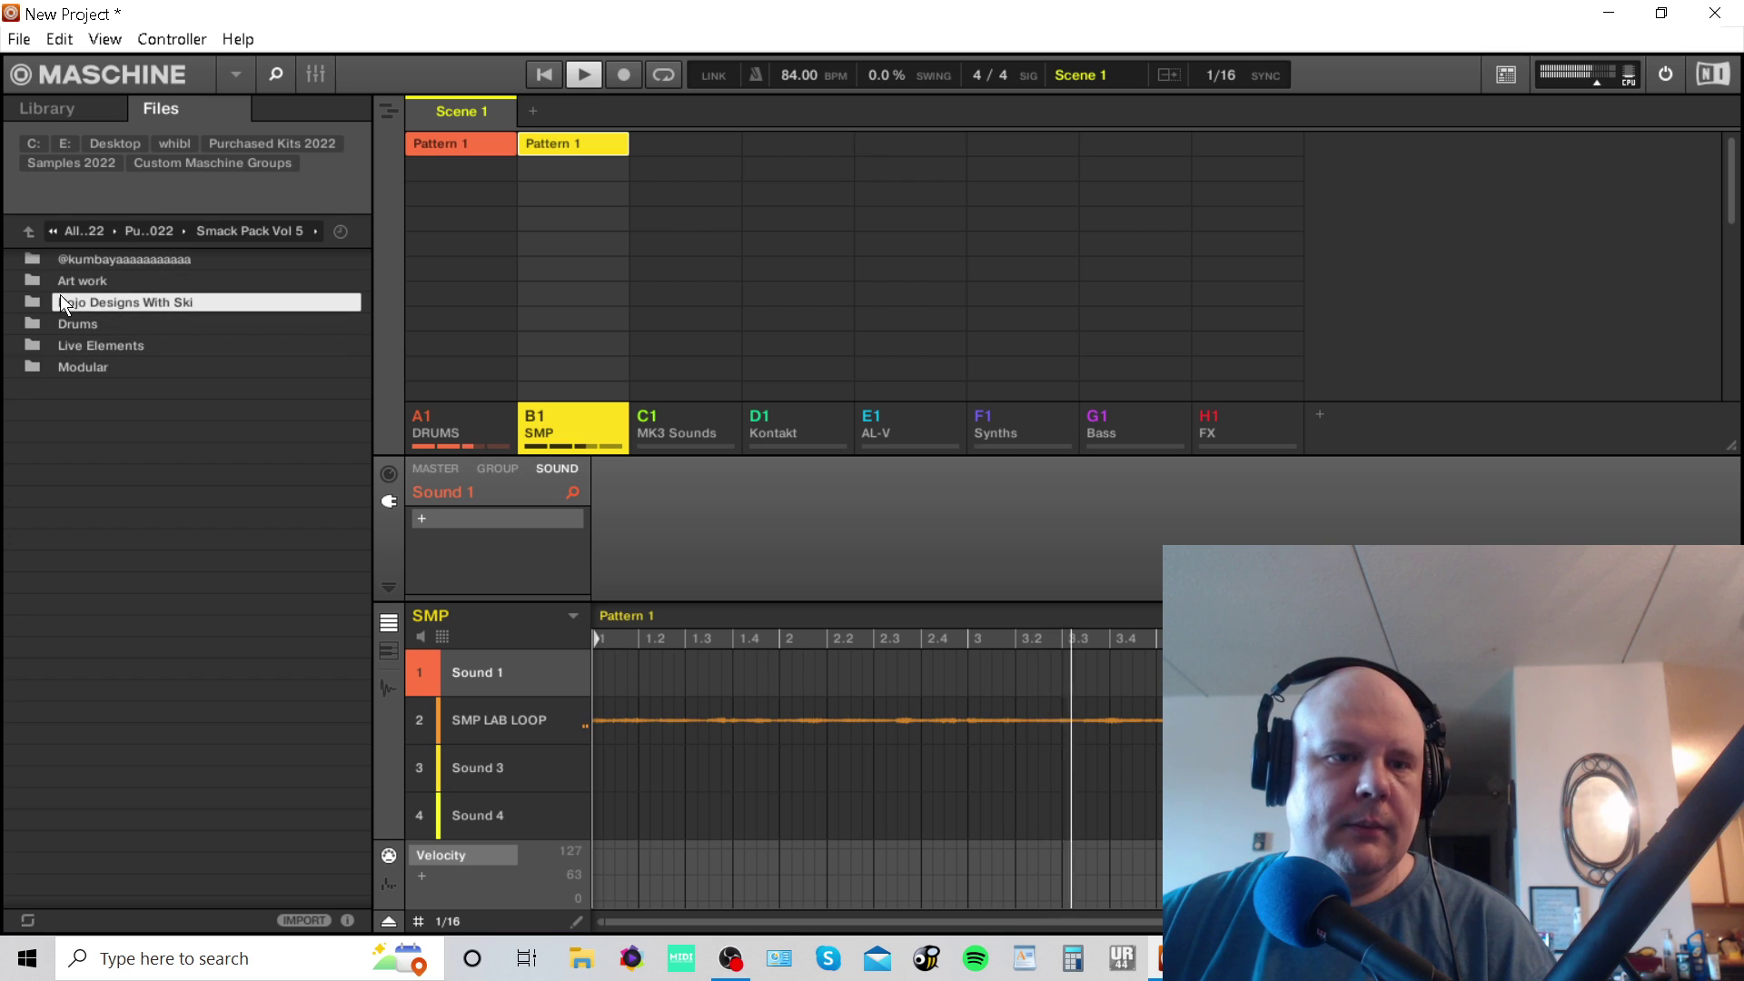
pyautogui.doubleClick(68, 278)
pyautogui.click(28, 232)
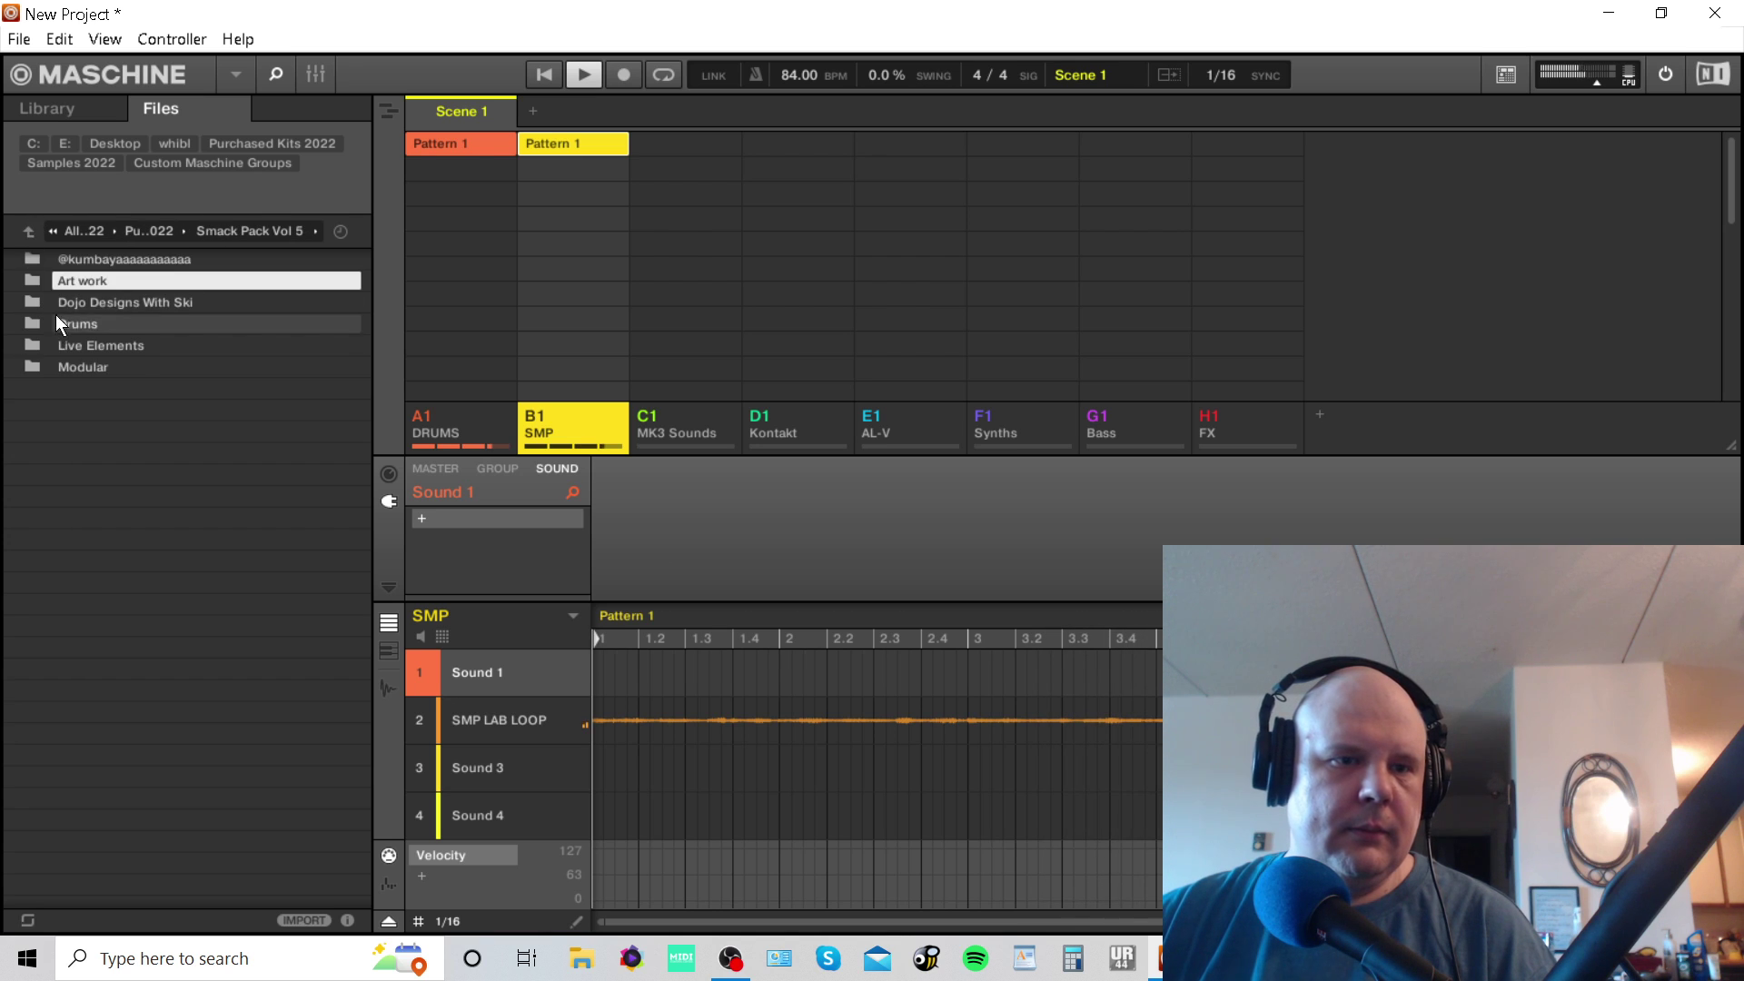
pyautogui.doubleClick(79, 259)
pyautogui.click(24, 234)
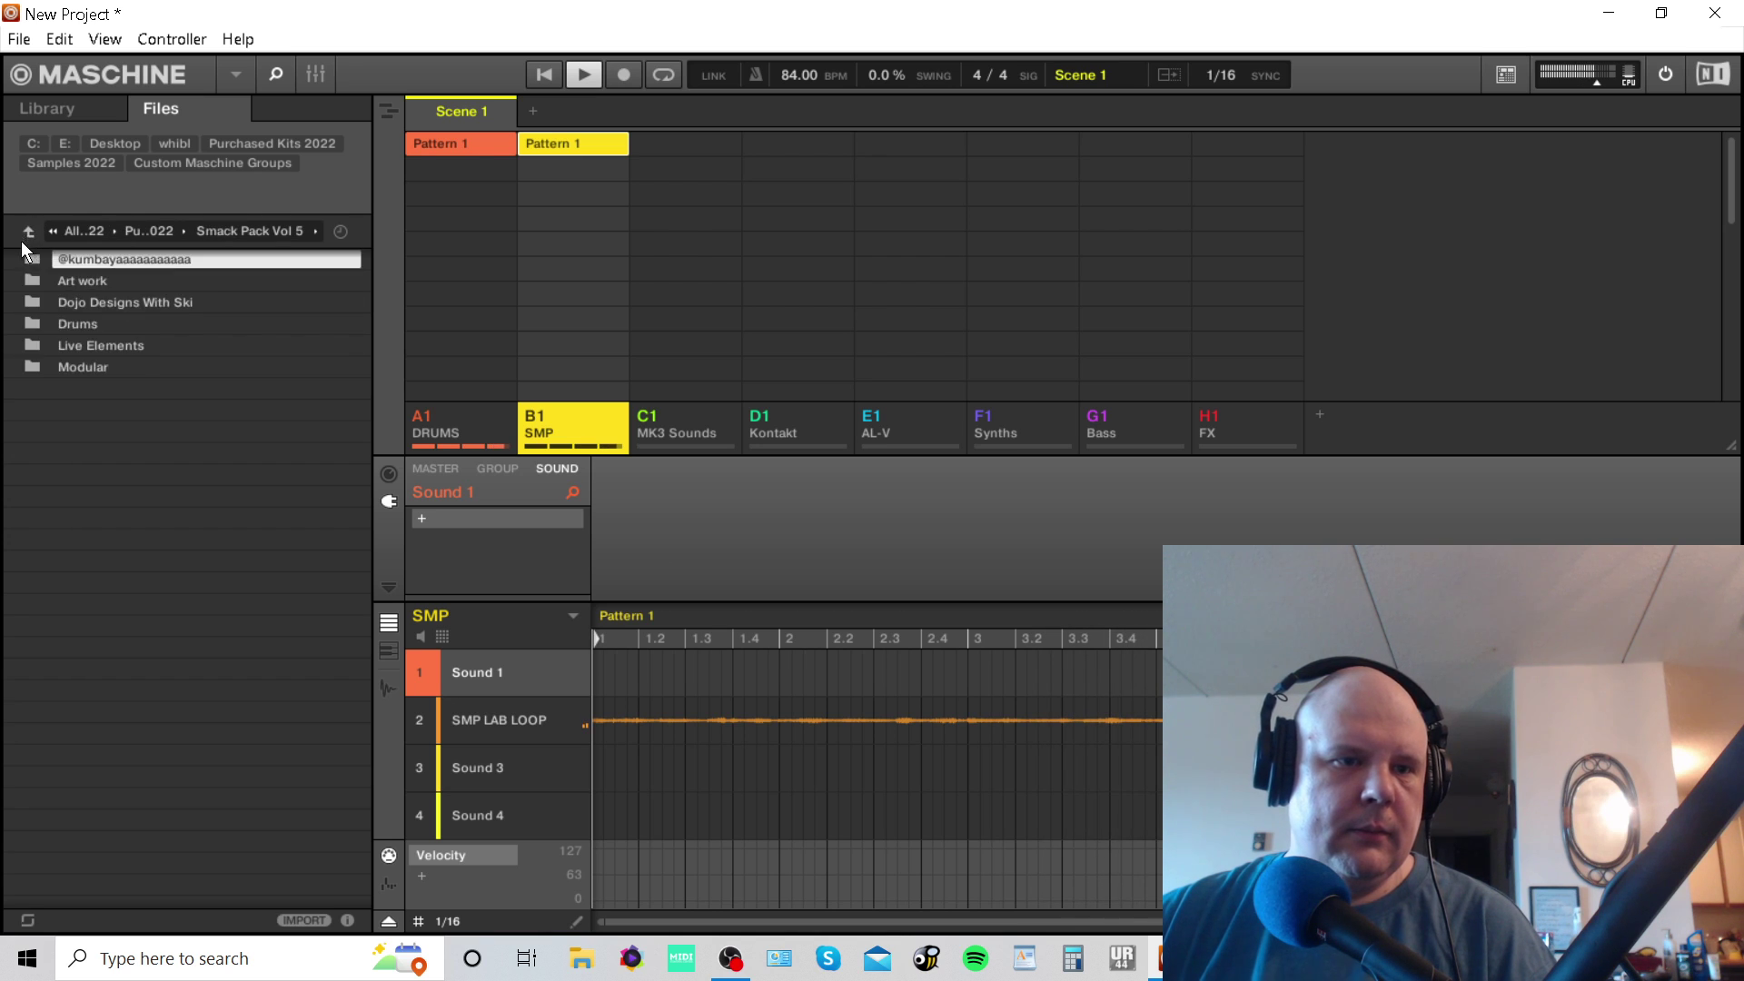
pyautogui.click(65, 325)
pyautogui.doubleClick(80, 347)
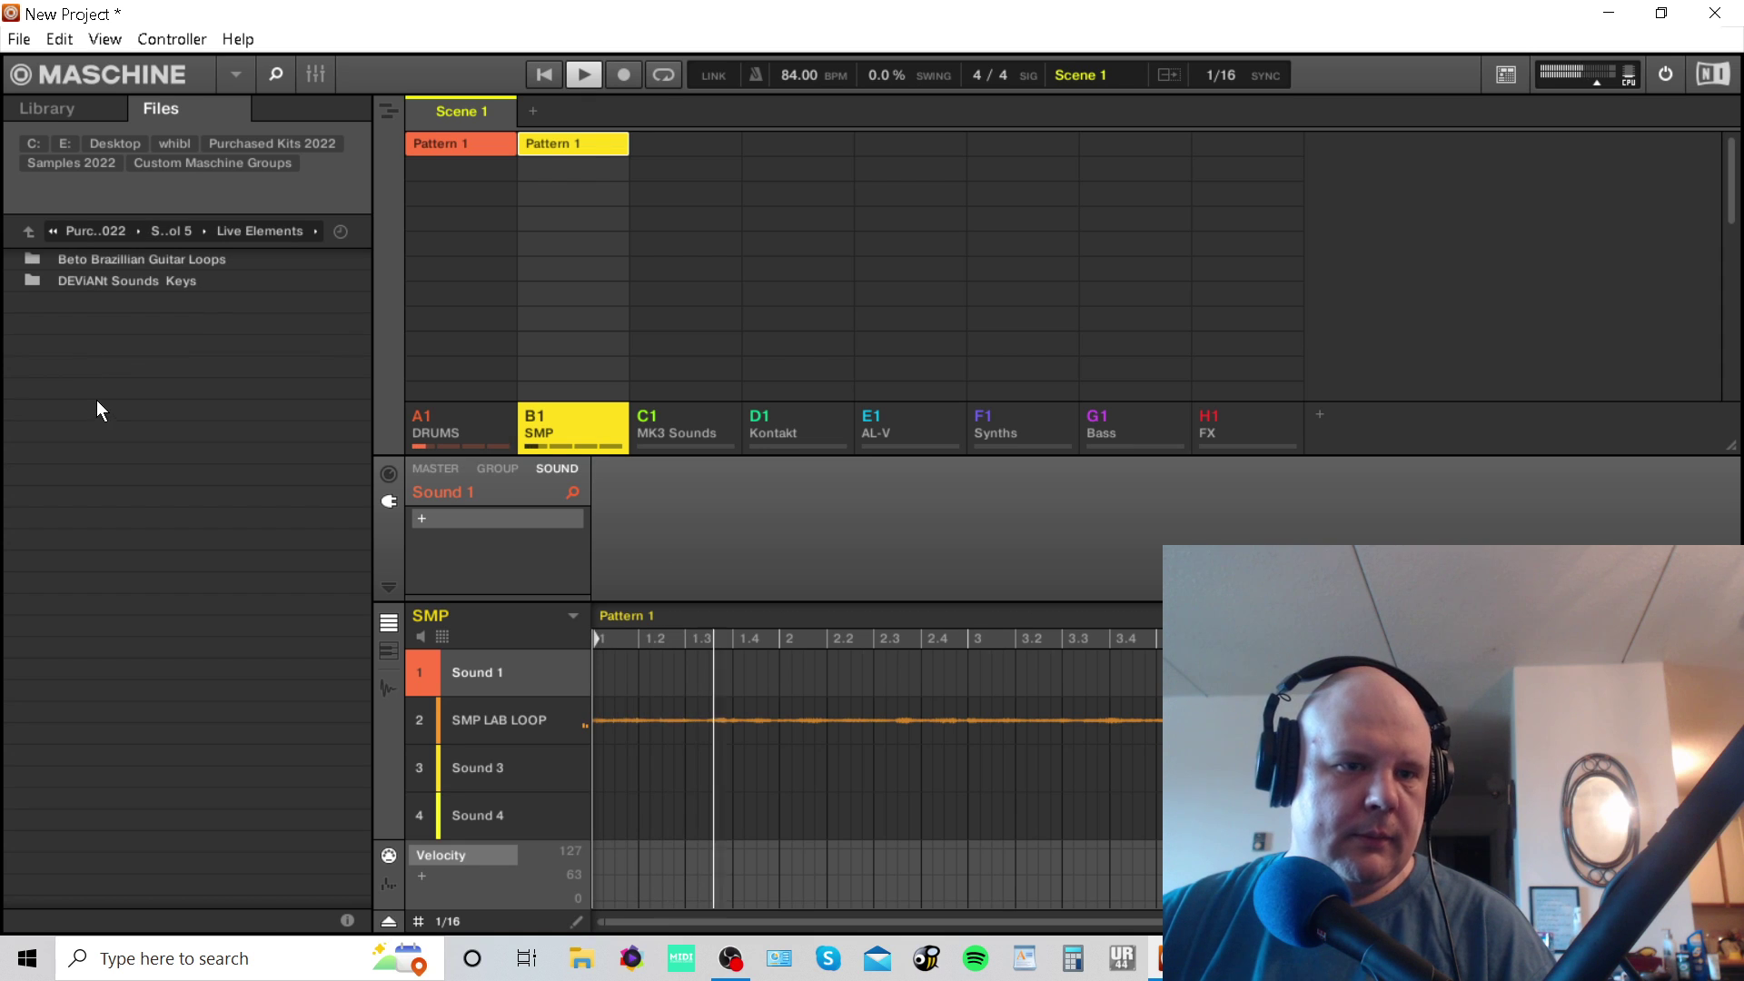
pyautogui.click(25, 233)
# Load Modular-Bass-SB 2.wav from the Modular folder's Bass Notes Key Of C into Sound 1 of the SMP group.
pyautogui.doubleClick(60, 368)
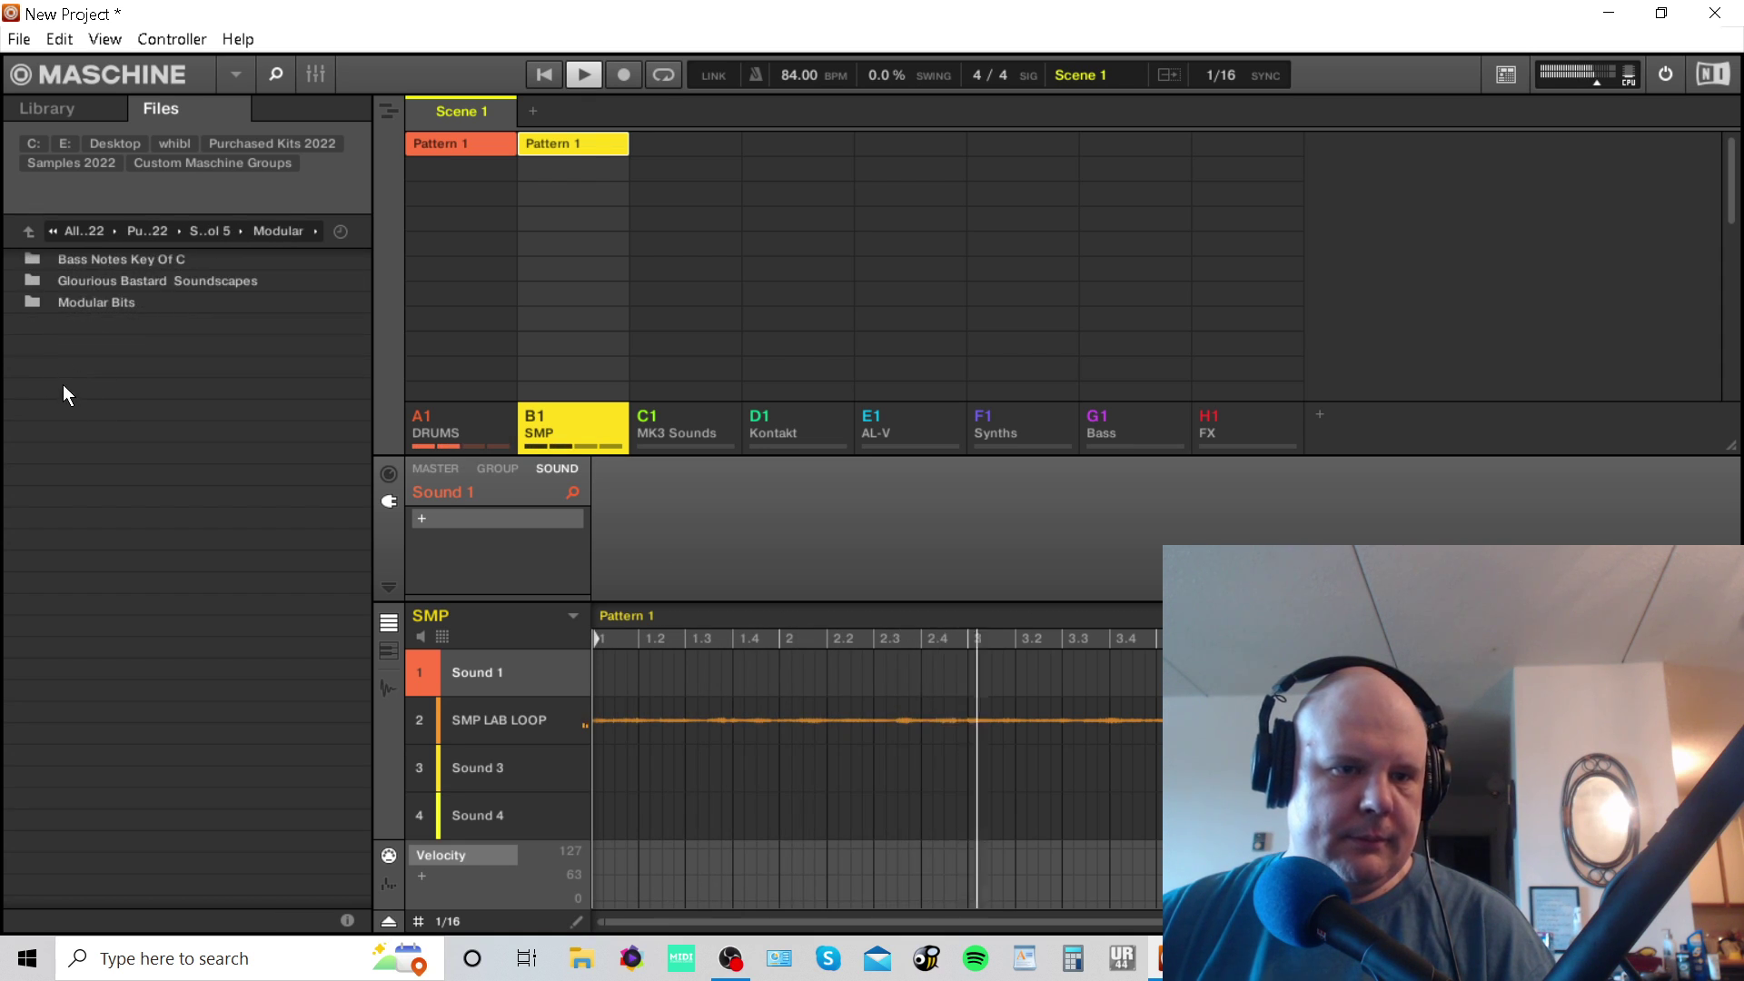
pyautogui.doubleClick(45, 257)
pyautogui.moveTo(107, 280); pyautogui.dragTo(521, 680)
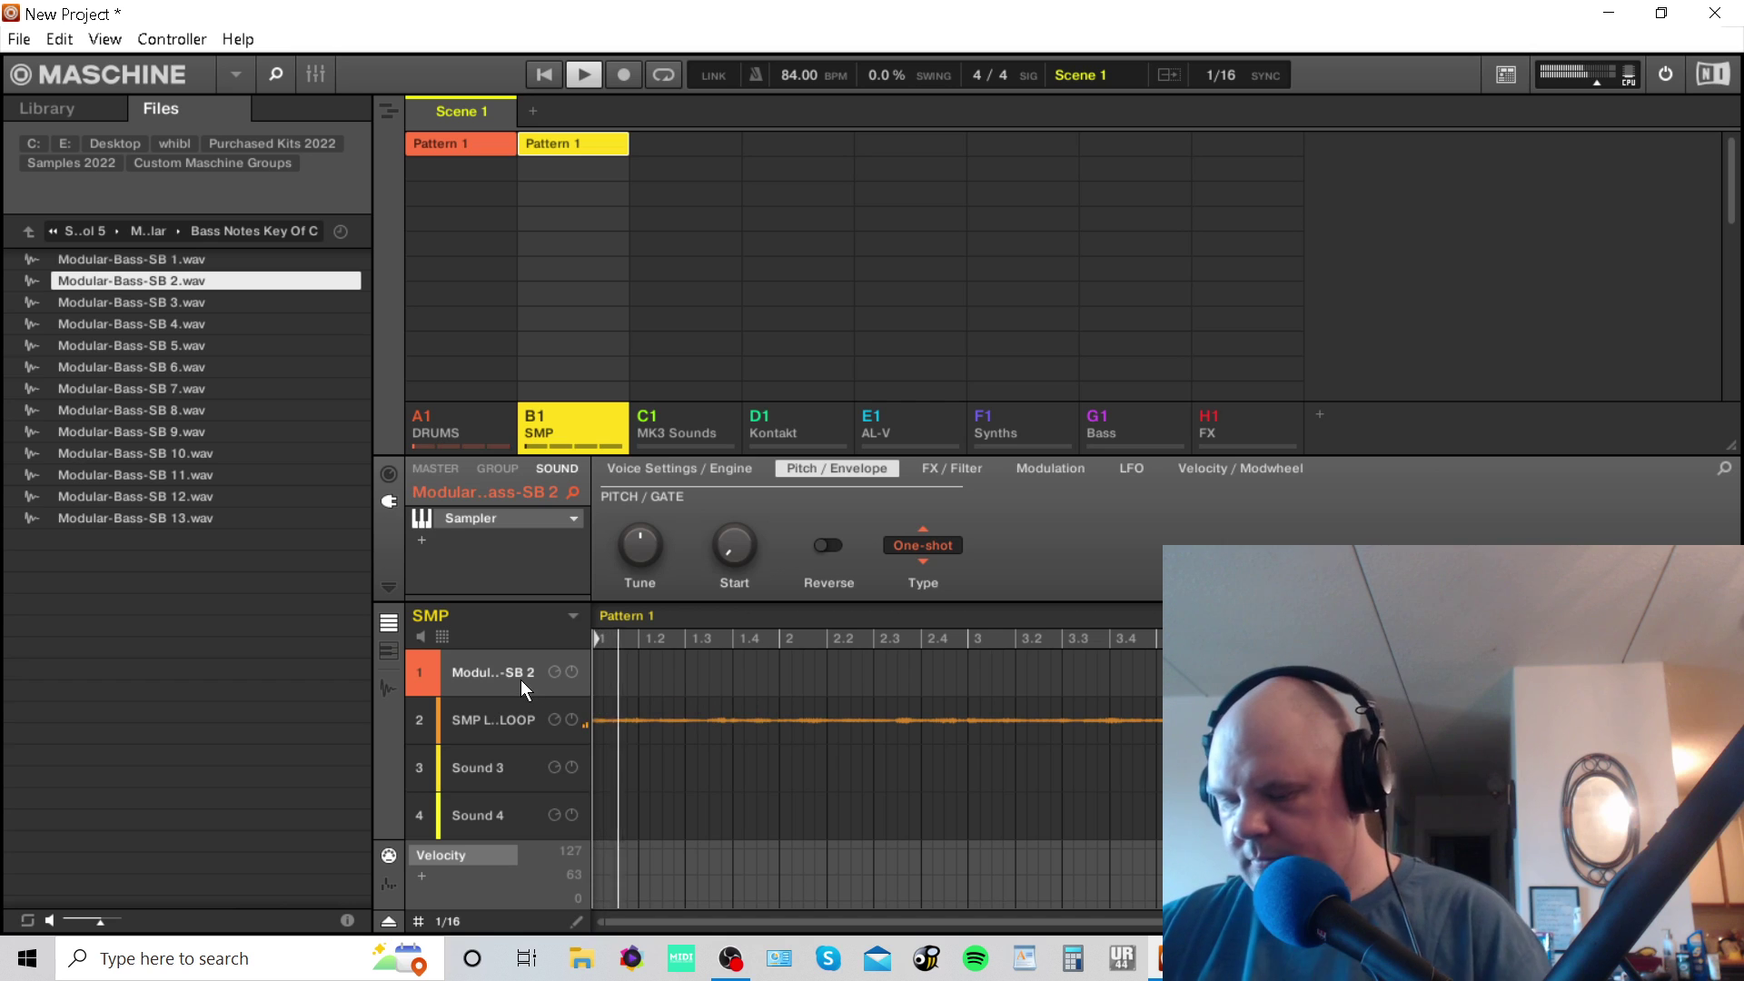
# Stop playback, set the bass sampler's envelope type to ADSR, check its zone, and shorten its decay and release.
pyautogui.press('space')
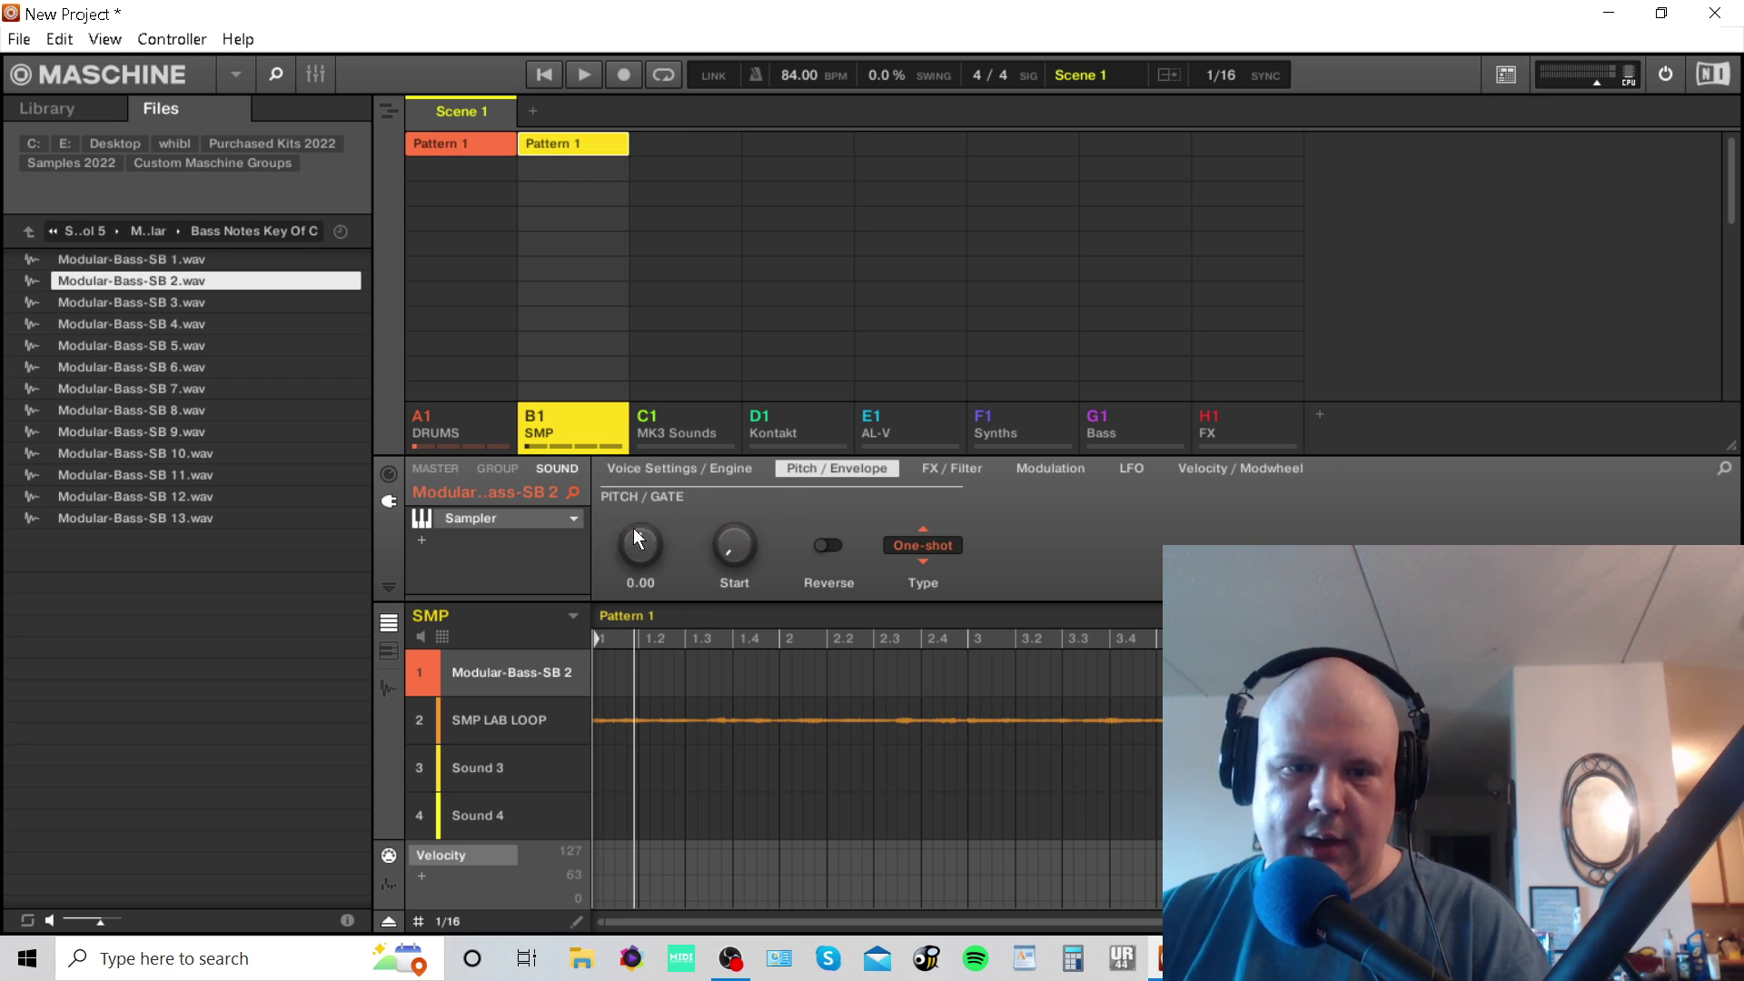
pyautogui.click(724, 471)
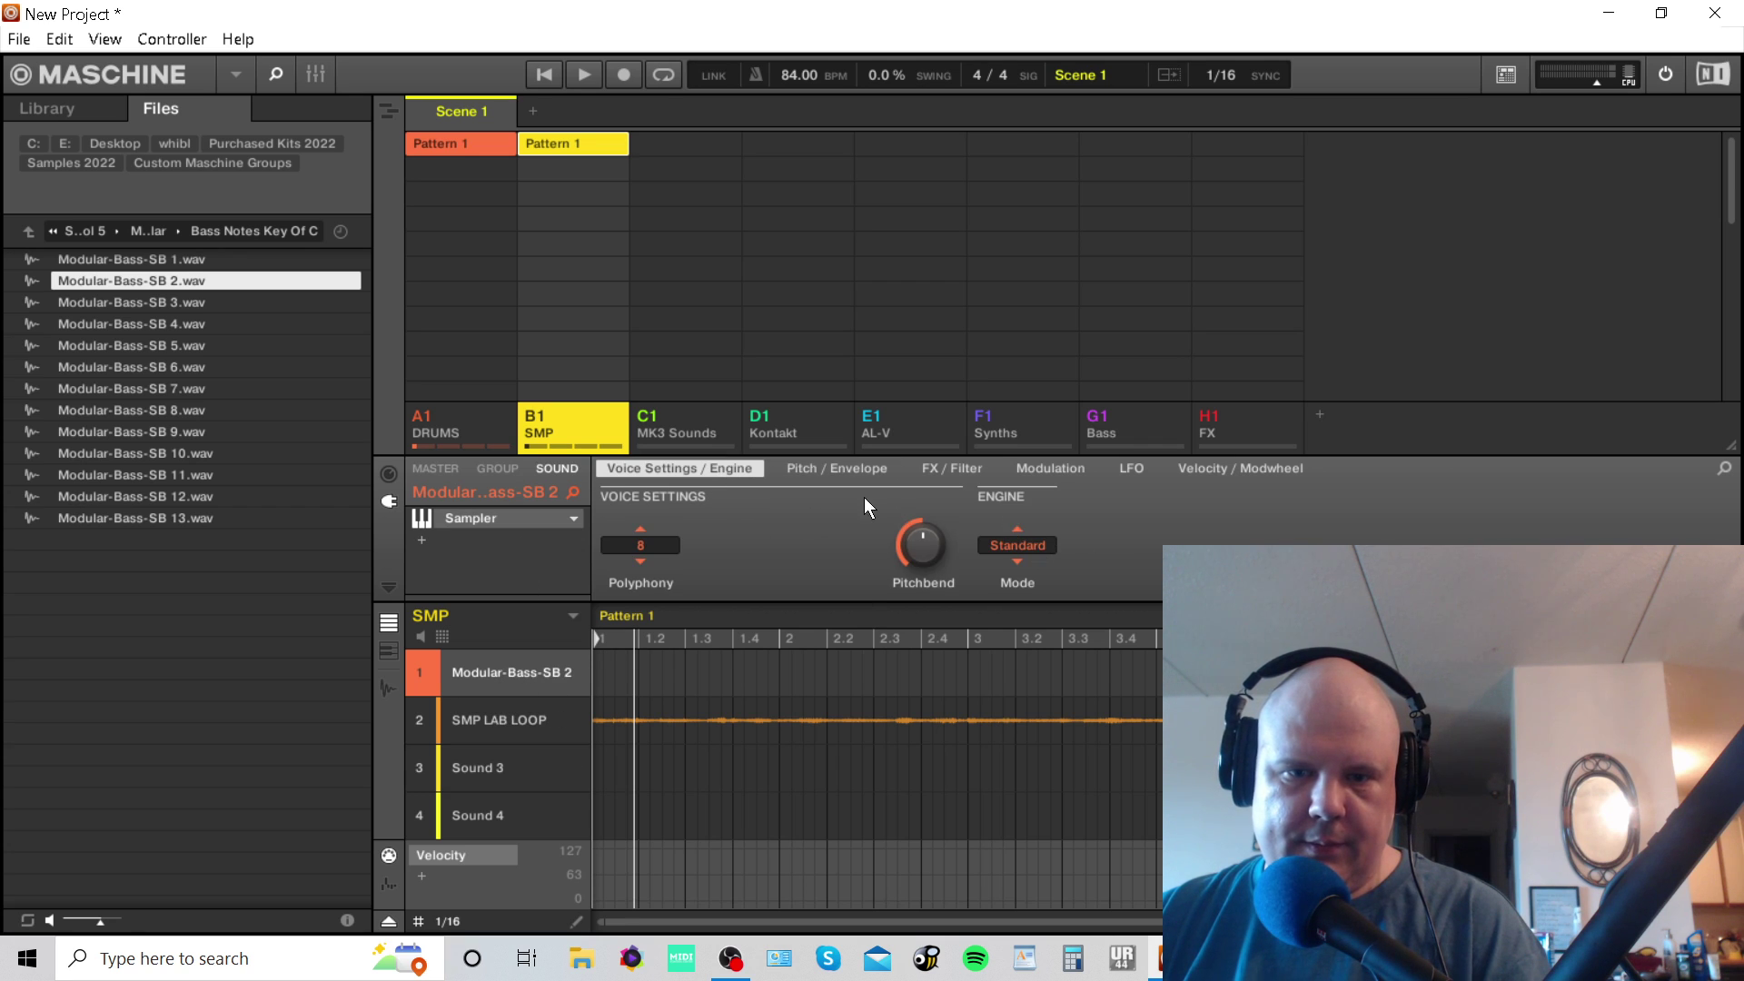
pyautogui.click(858, 471)
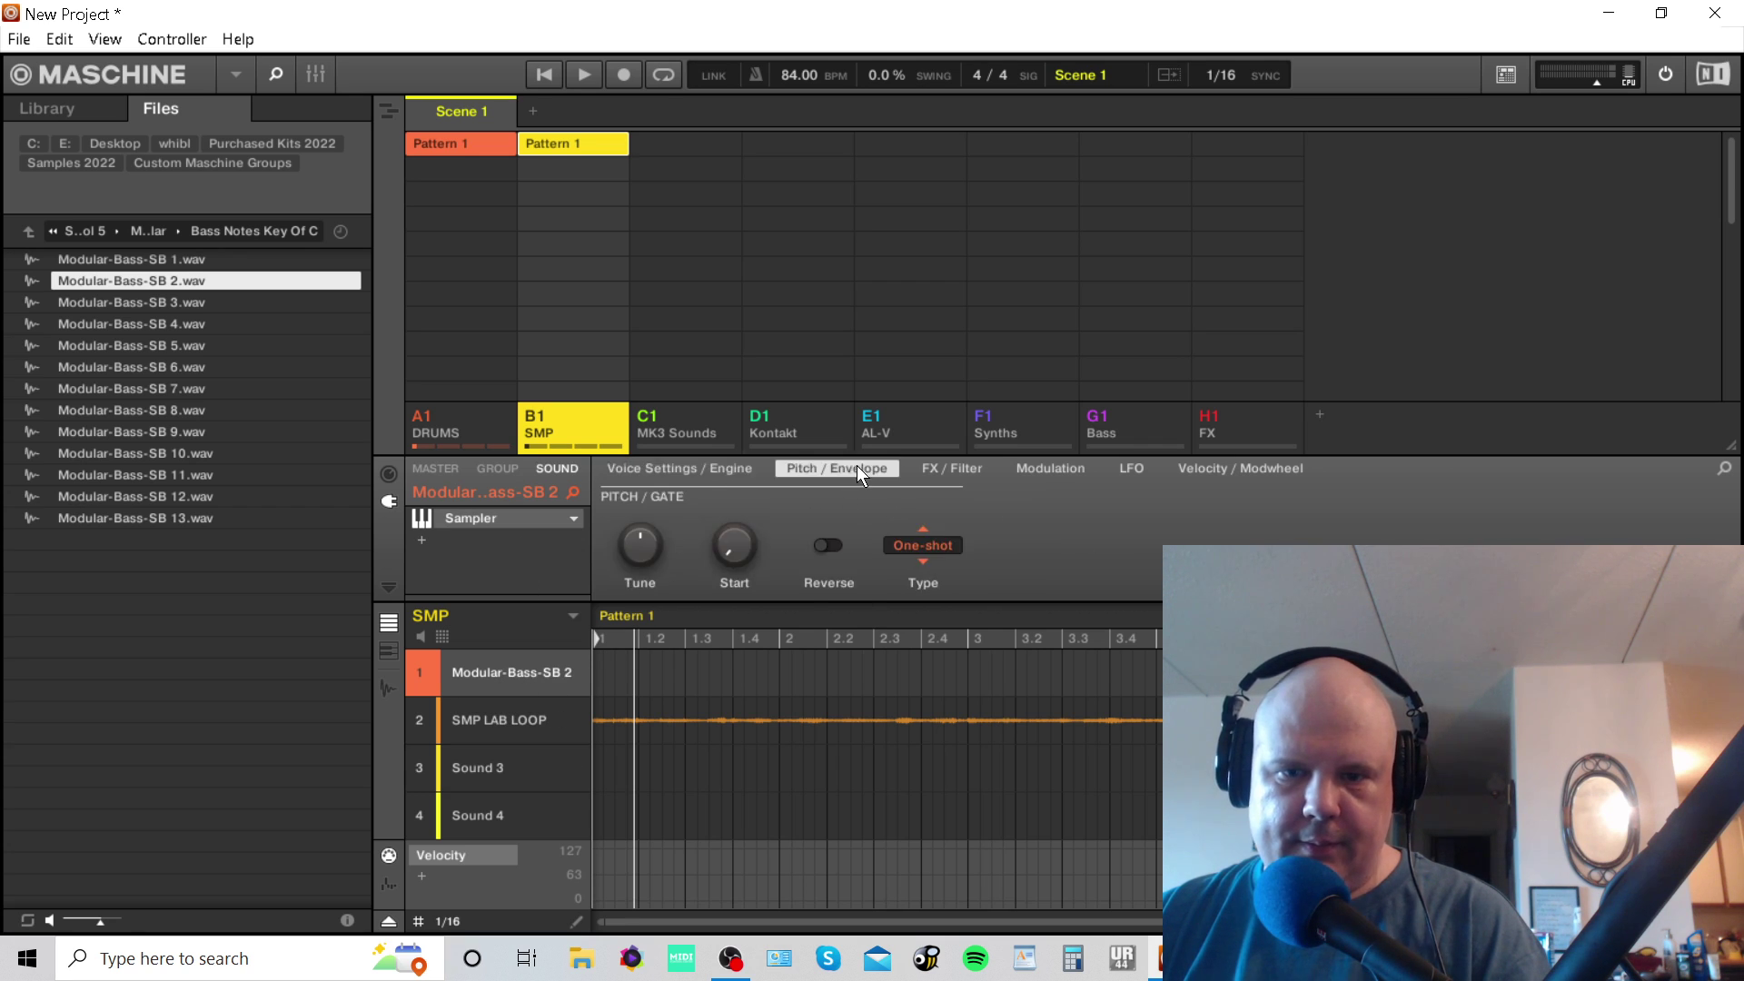
pyautogui.click(945, 548)
pyautogui.click(947, 626)
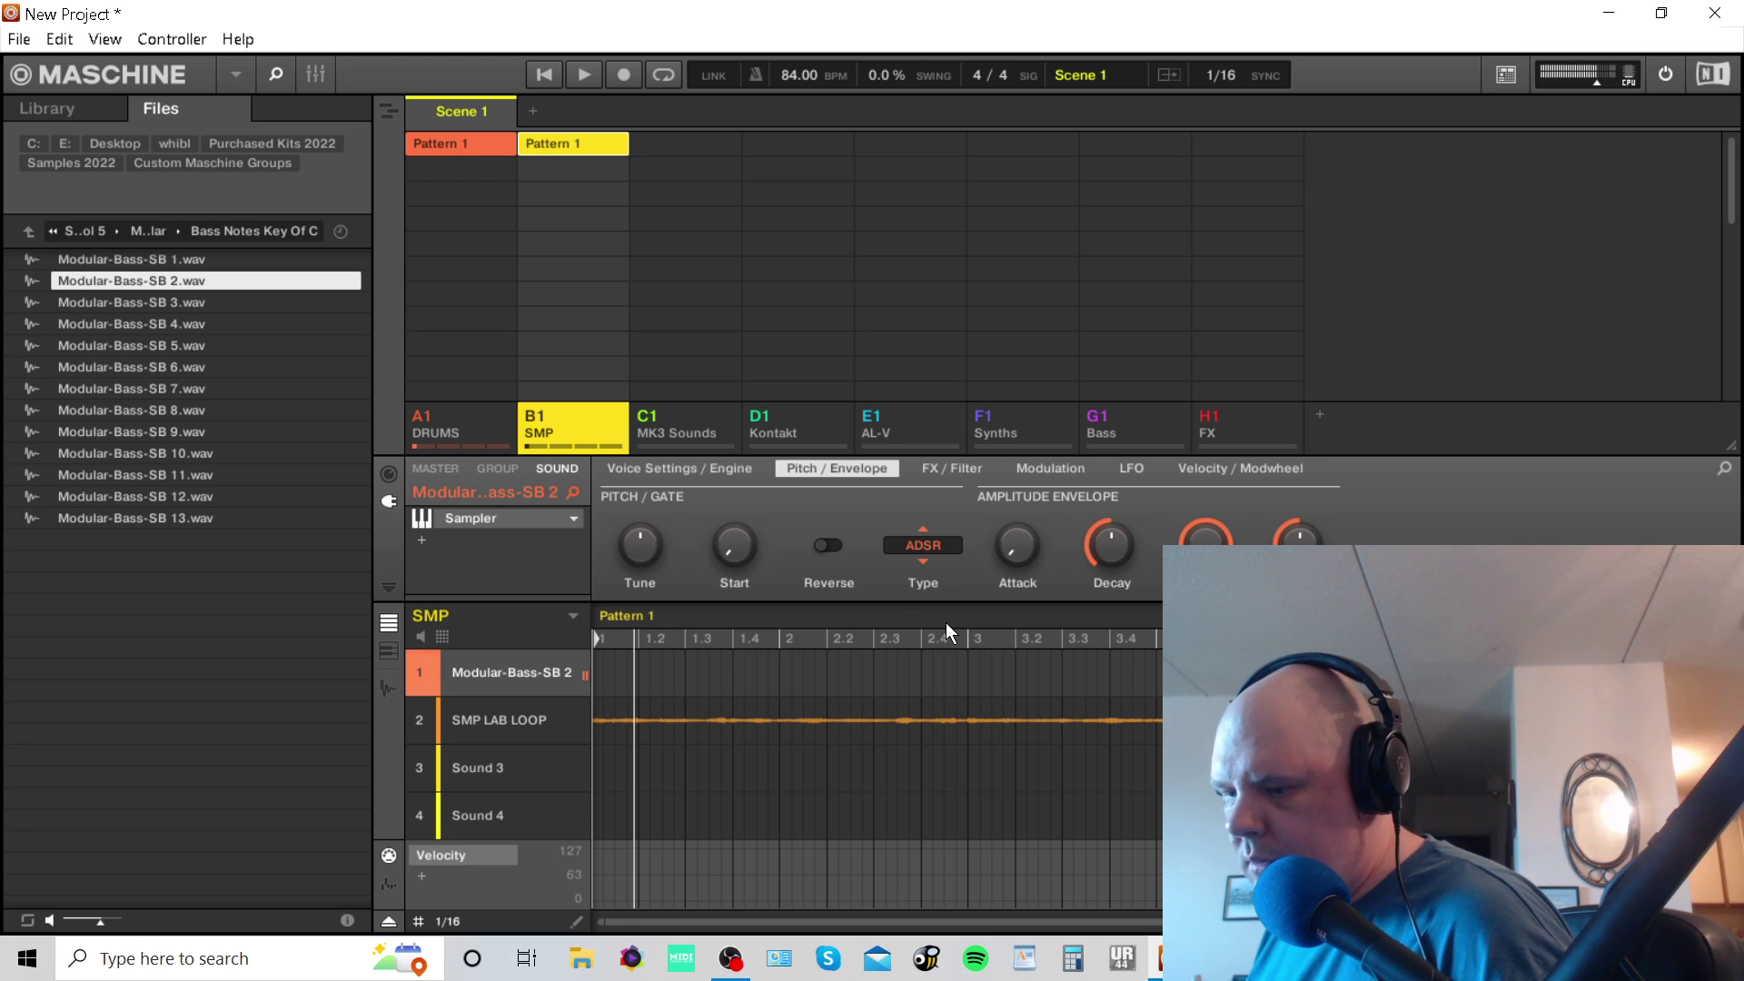
pyautogui.press('F9')
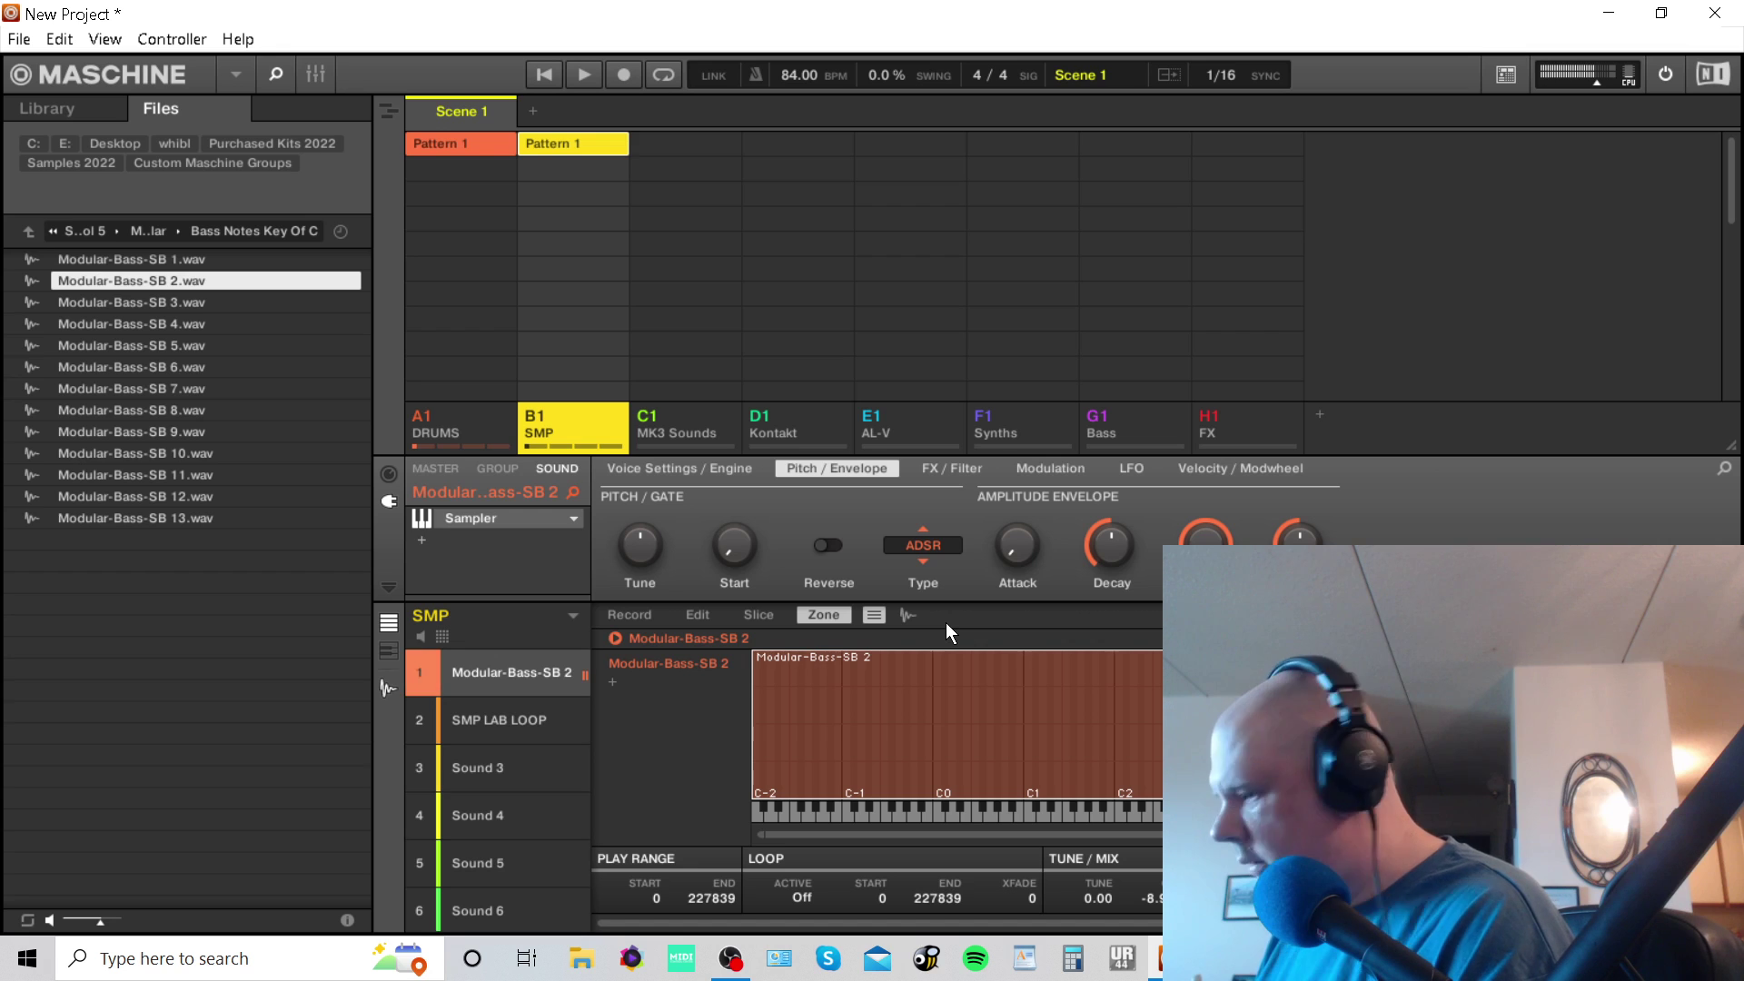
pyautogui.press('F9')
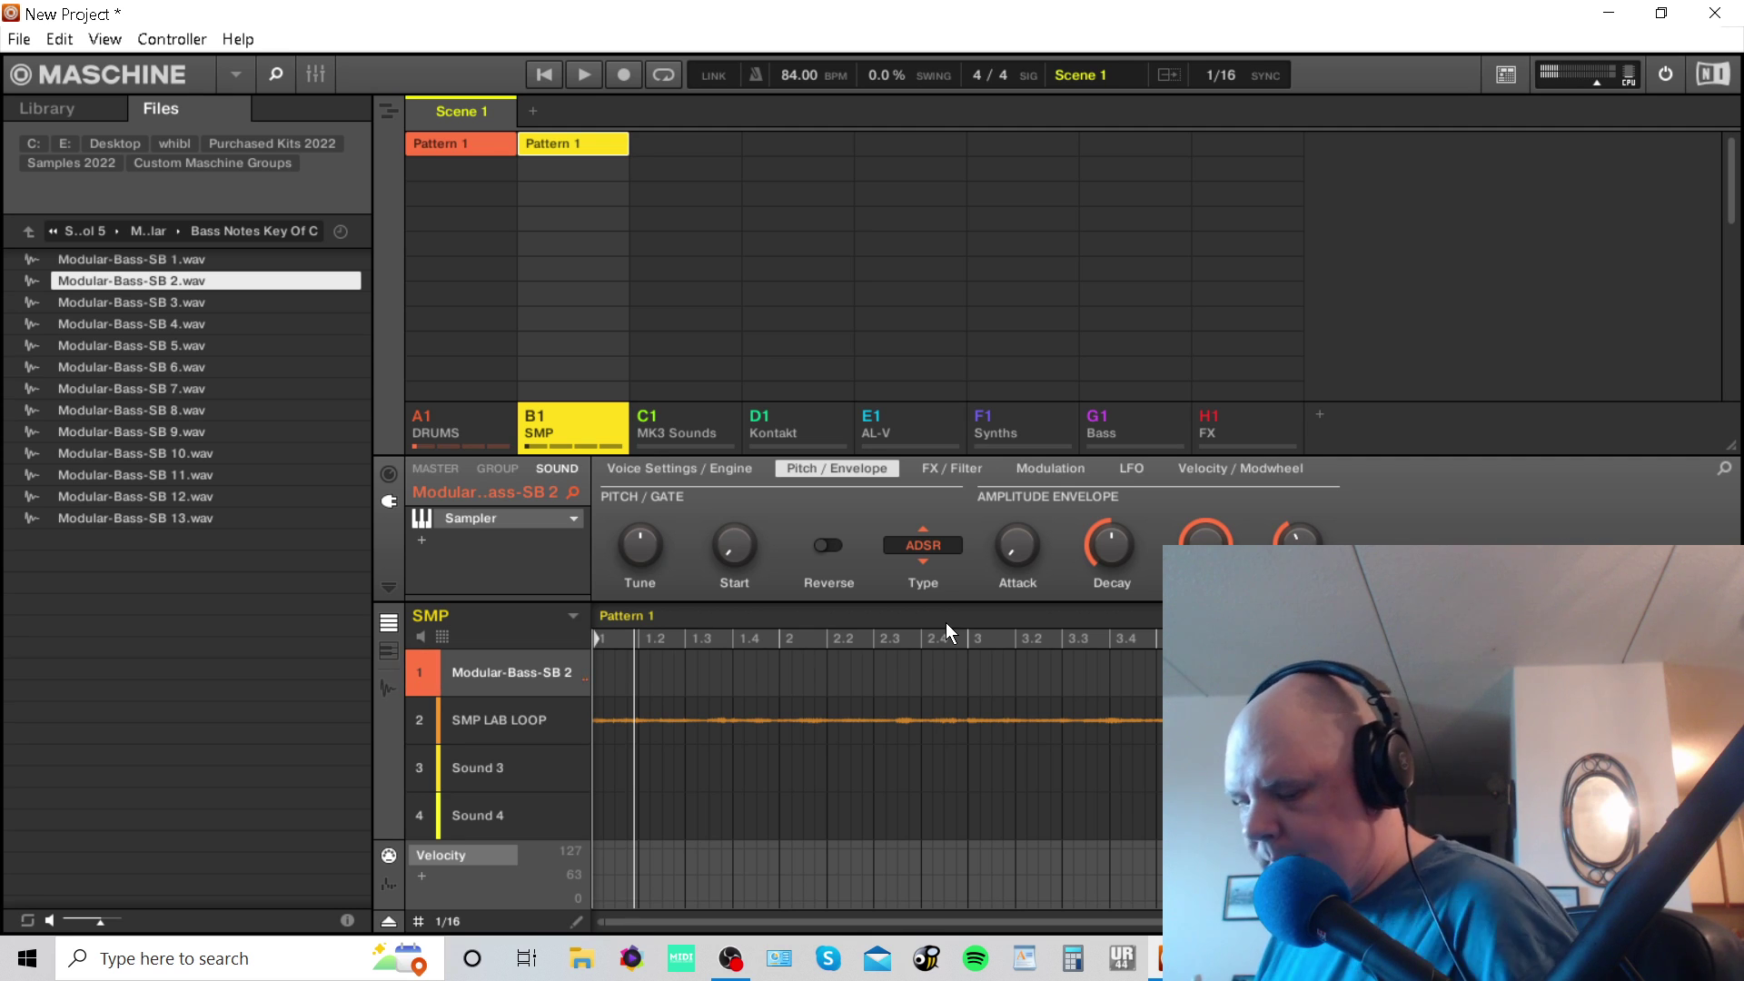
# Rehearse a bass line with Modular-Bass-SB 2, both over the playing loop and drums and with playback stopped.
pyautogui.press('space')
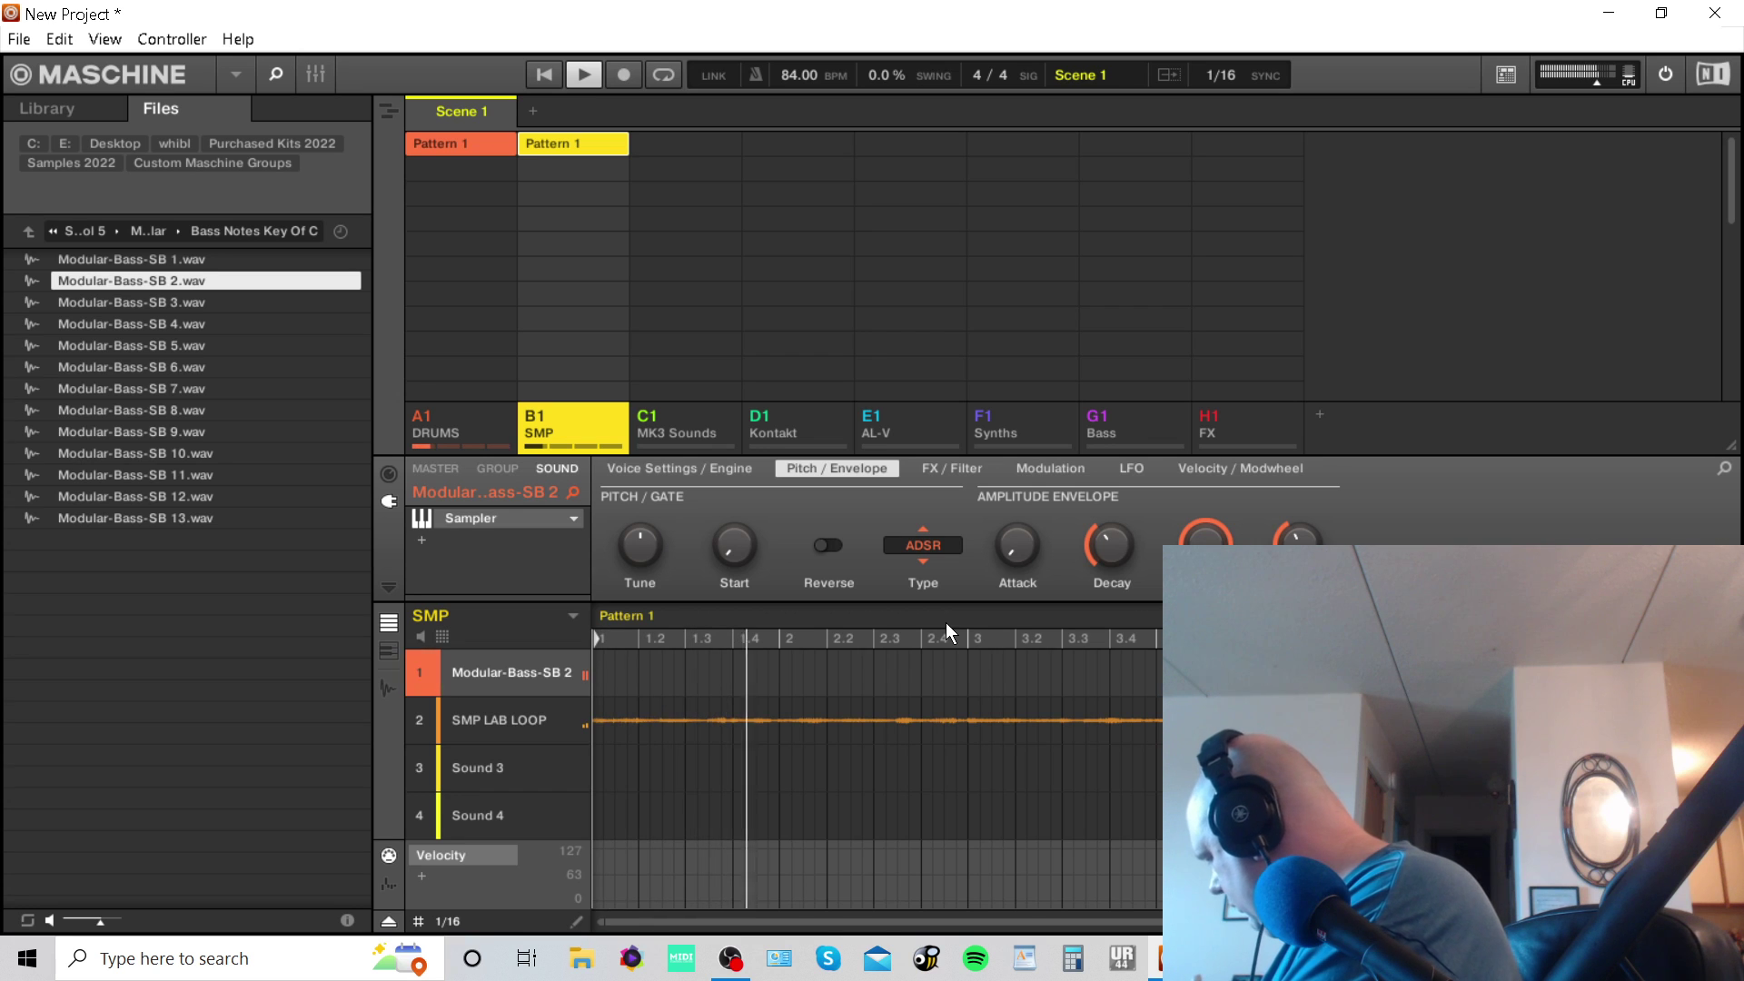
pyautogui.press('space')
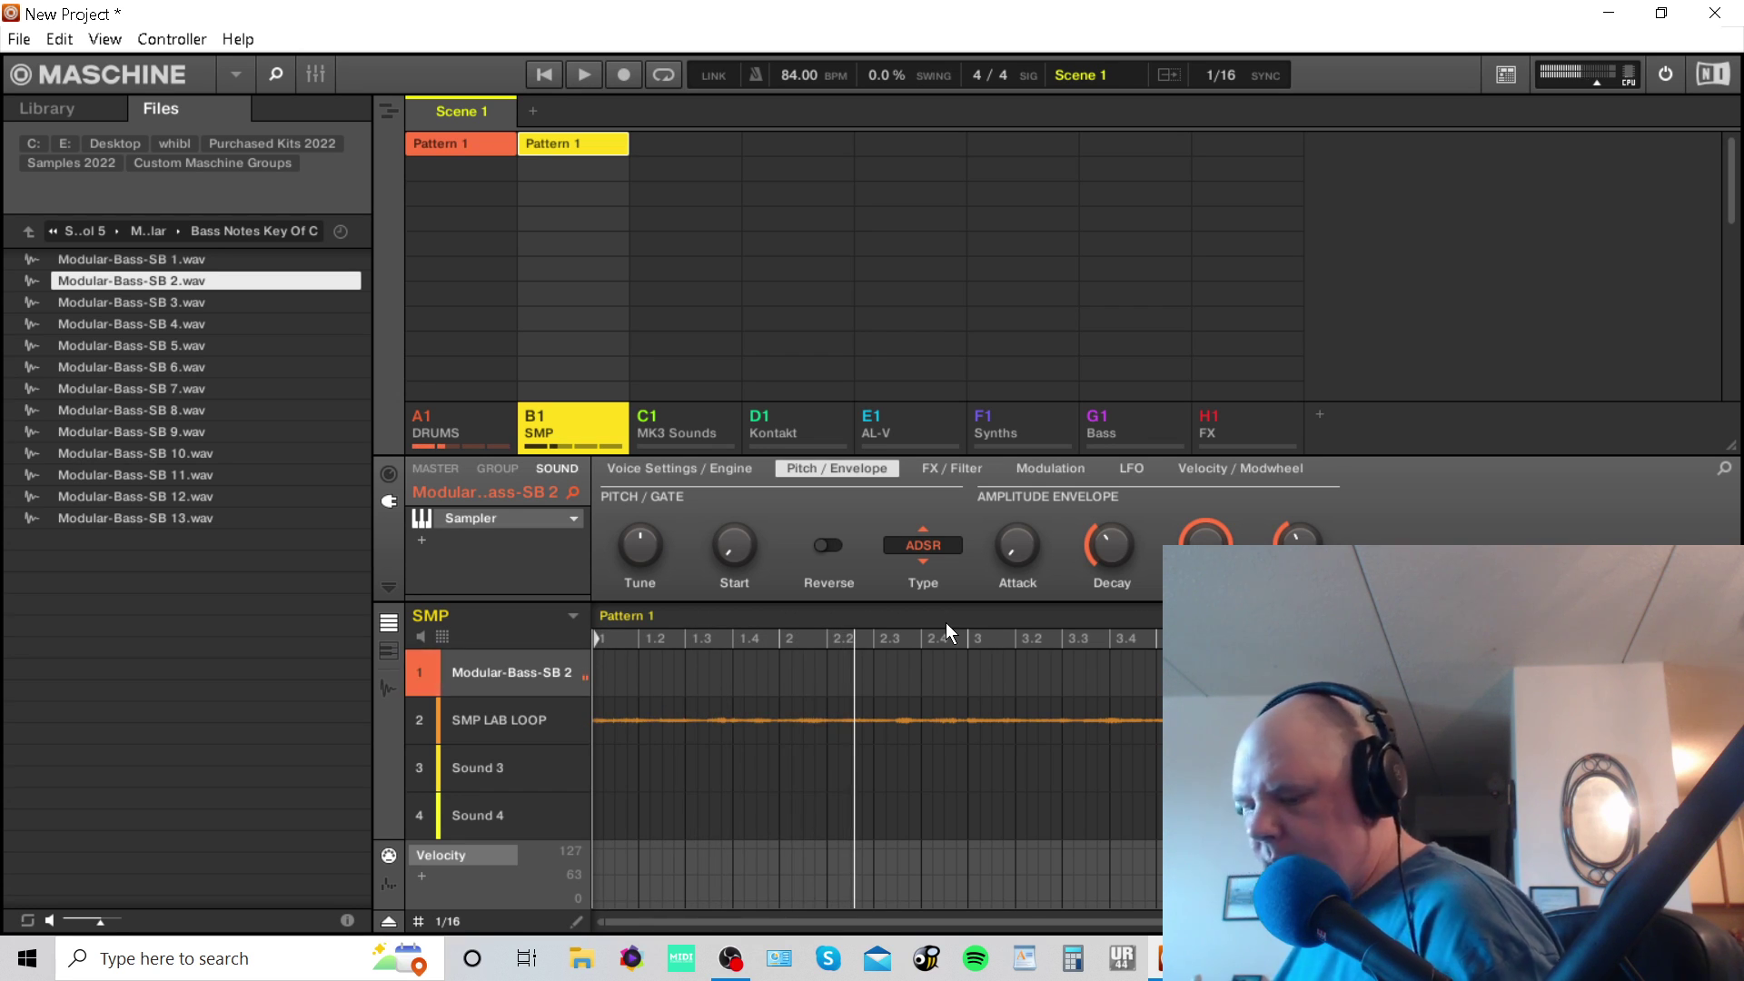
pyautogui.press('space')
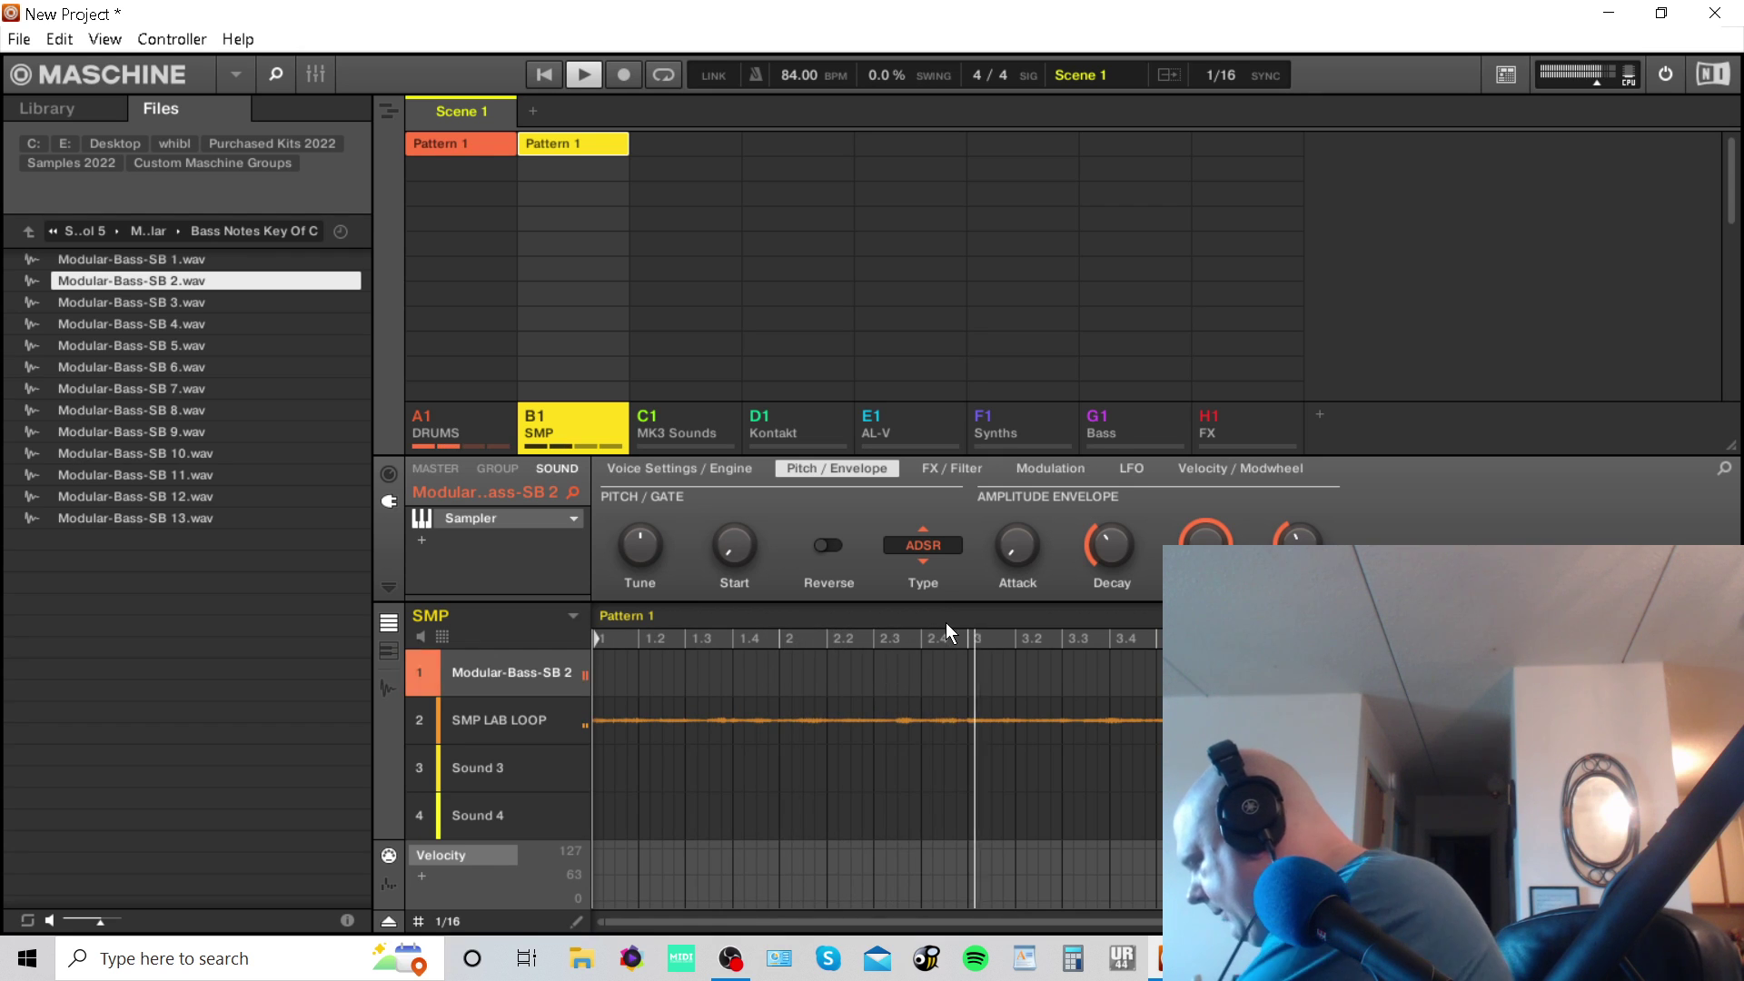
pyautogui.press('space')
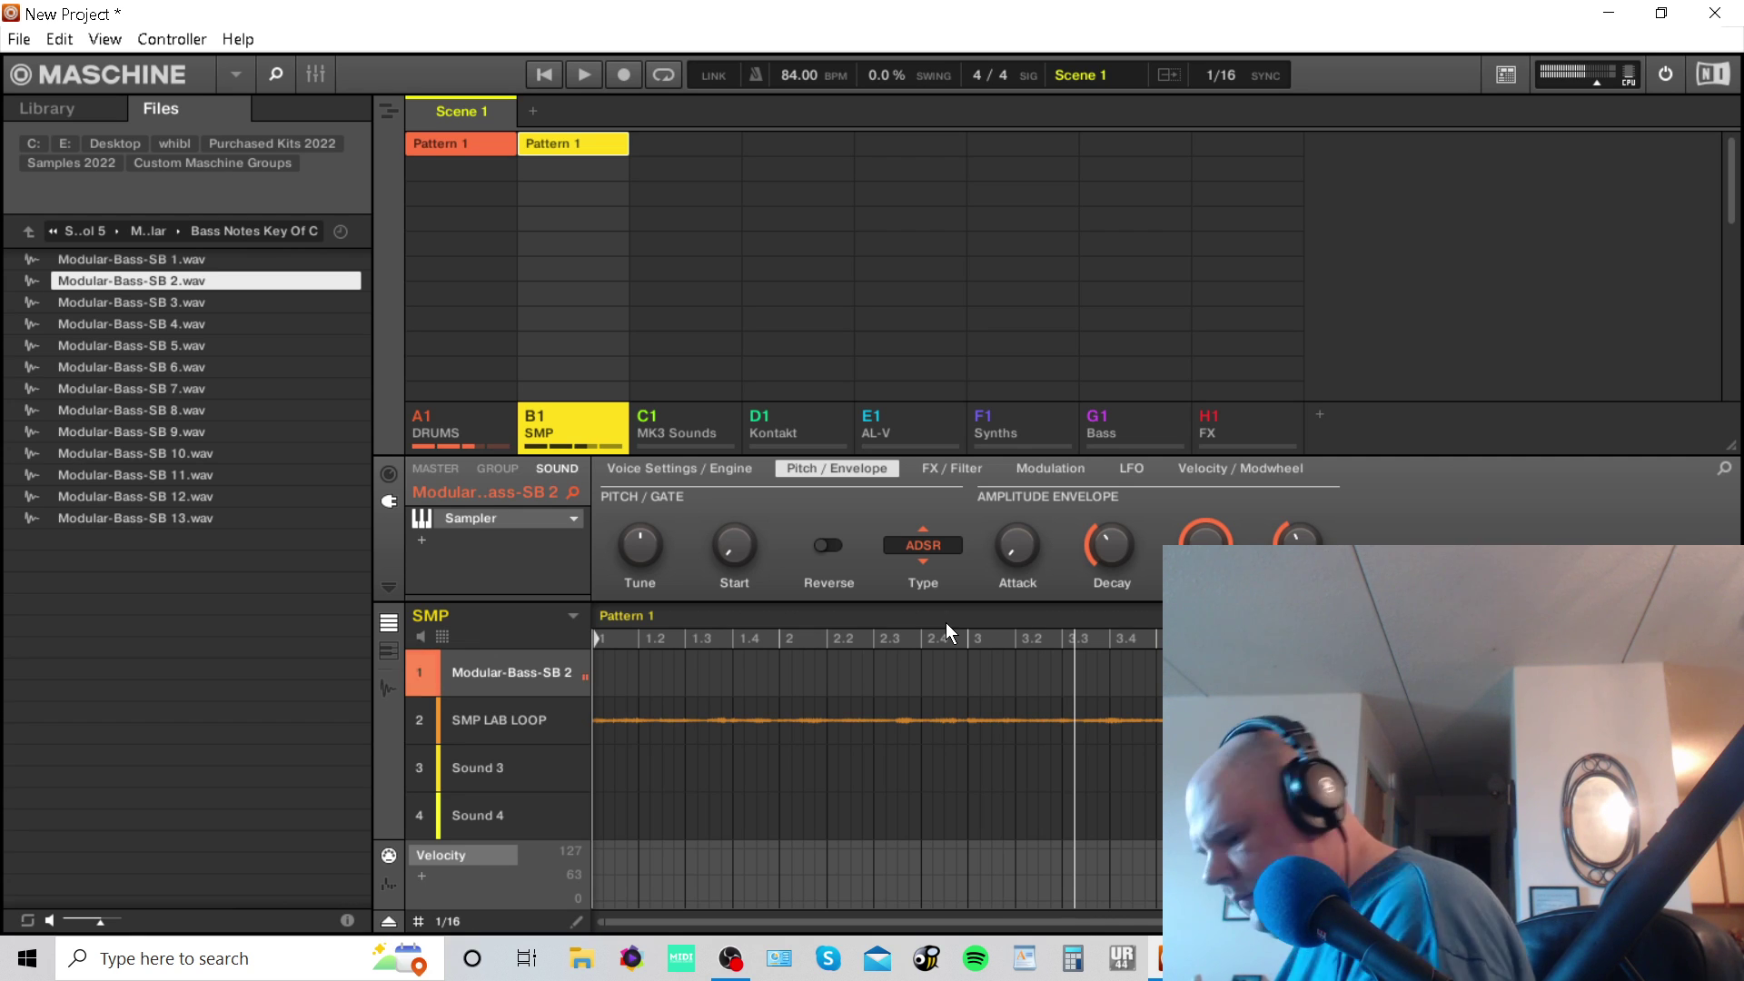
pyautogui.press('space')
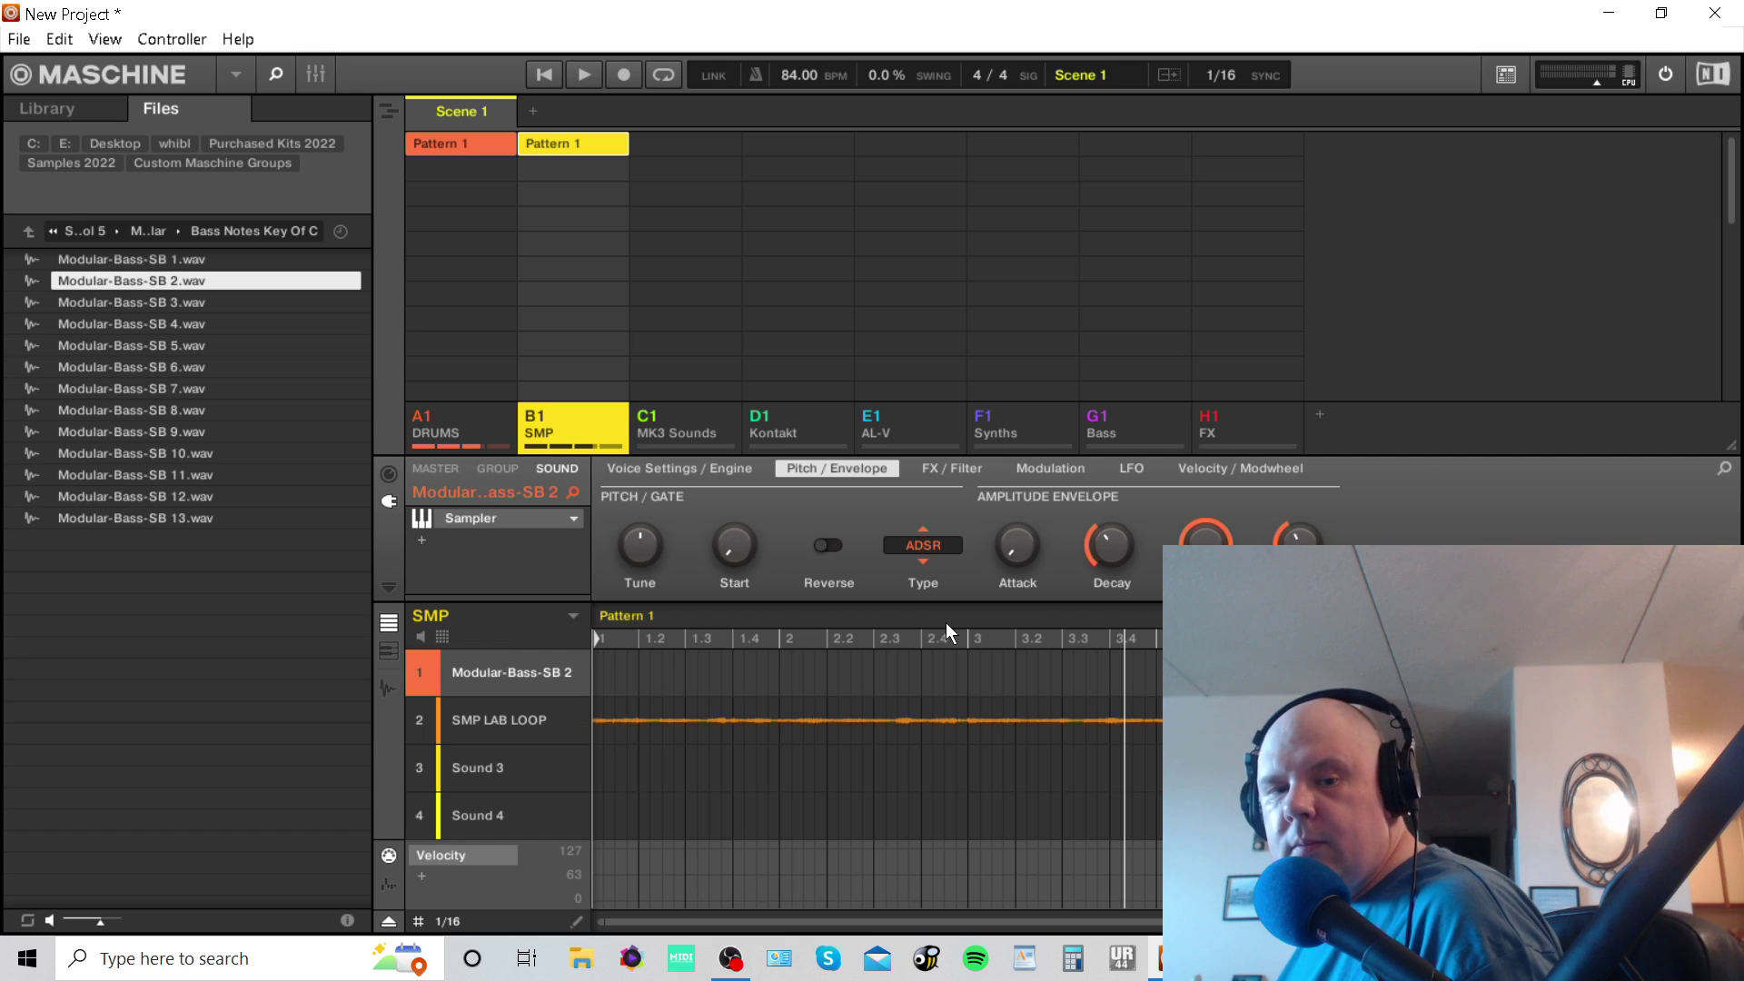
pyautogui.press('space')
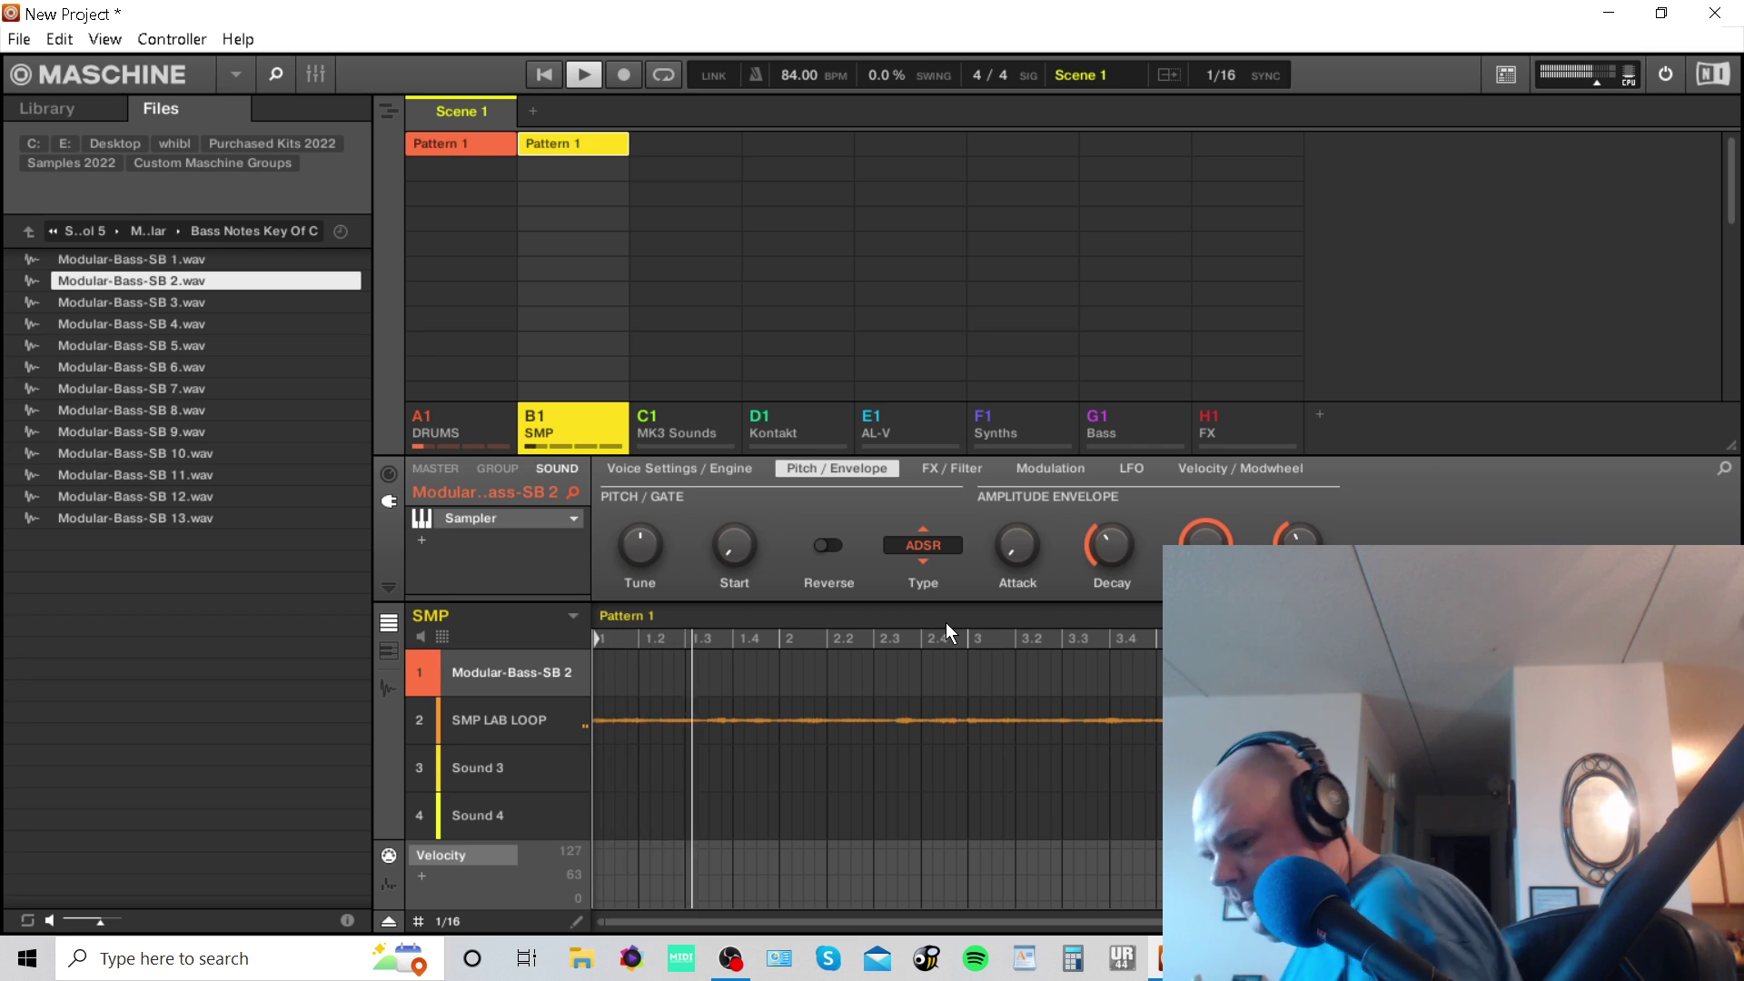
# Record the bass line with Modular-Bass-SB 2 into Pattern 1 of the SMP group, then stop playback.
pyautogui.press('space')
pyautogui.hotkey('ctrl', 'r')
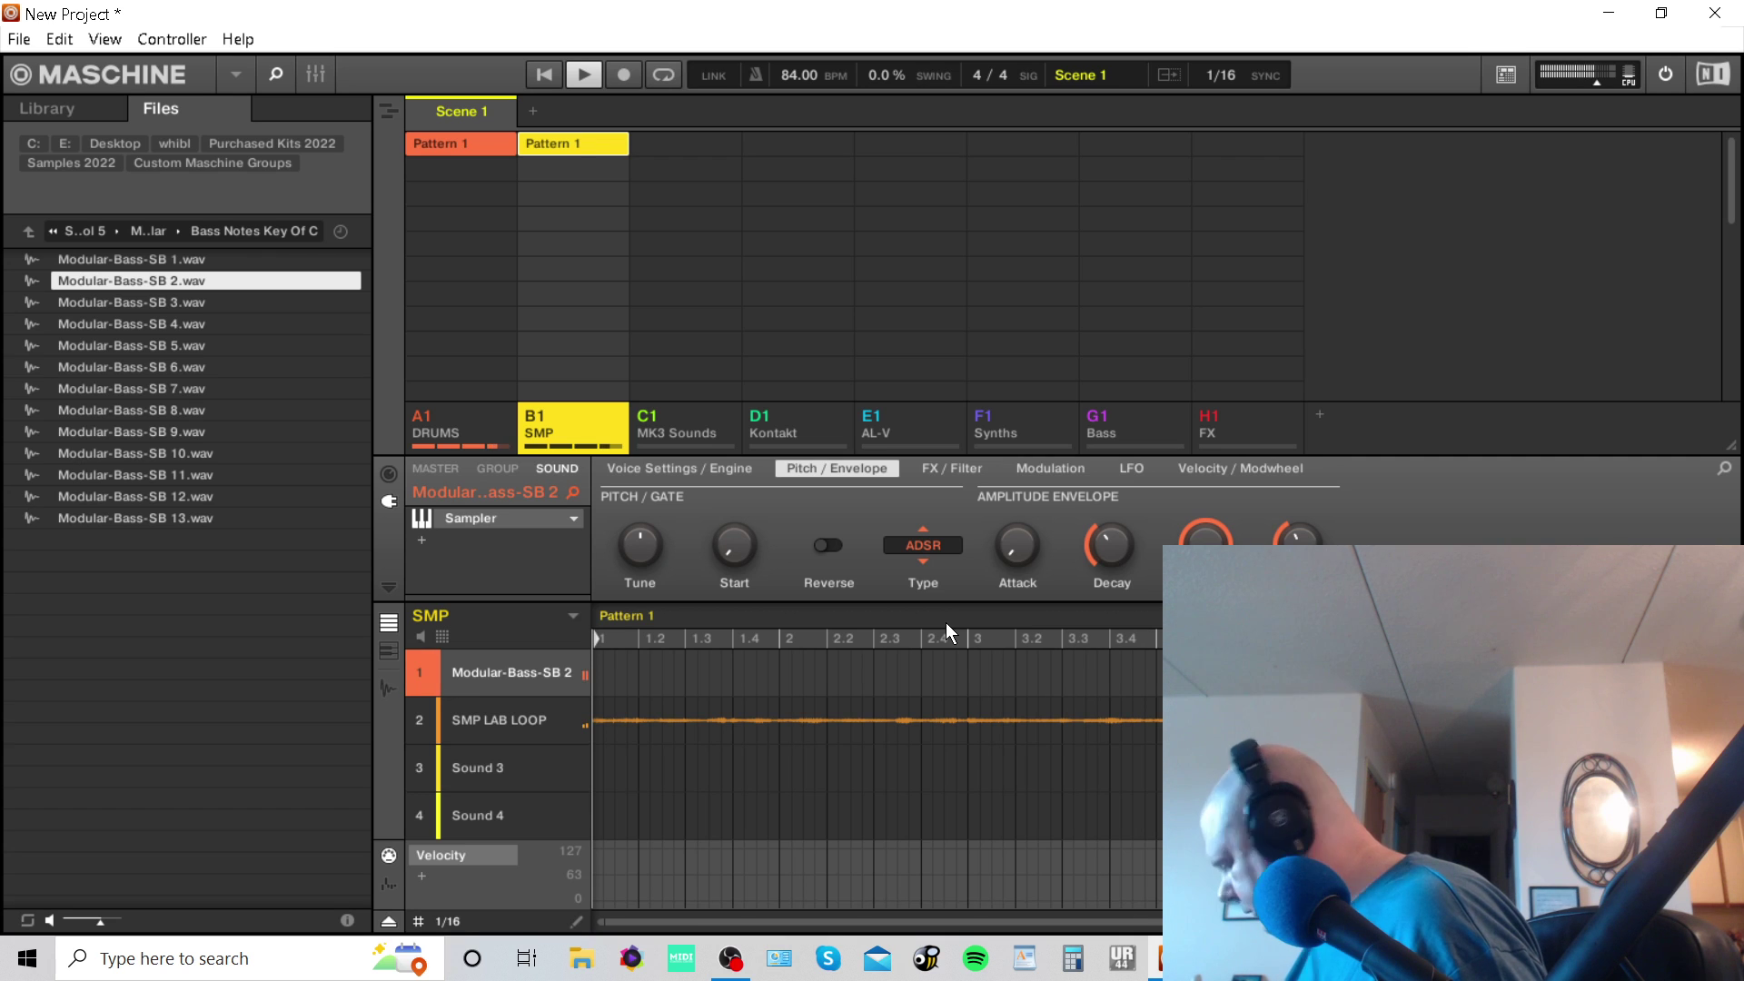
pyautogui.hotkey('ctrl', 'r')
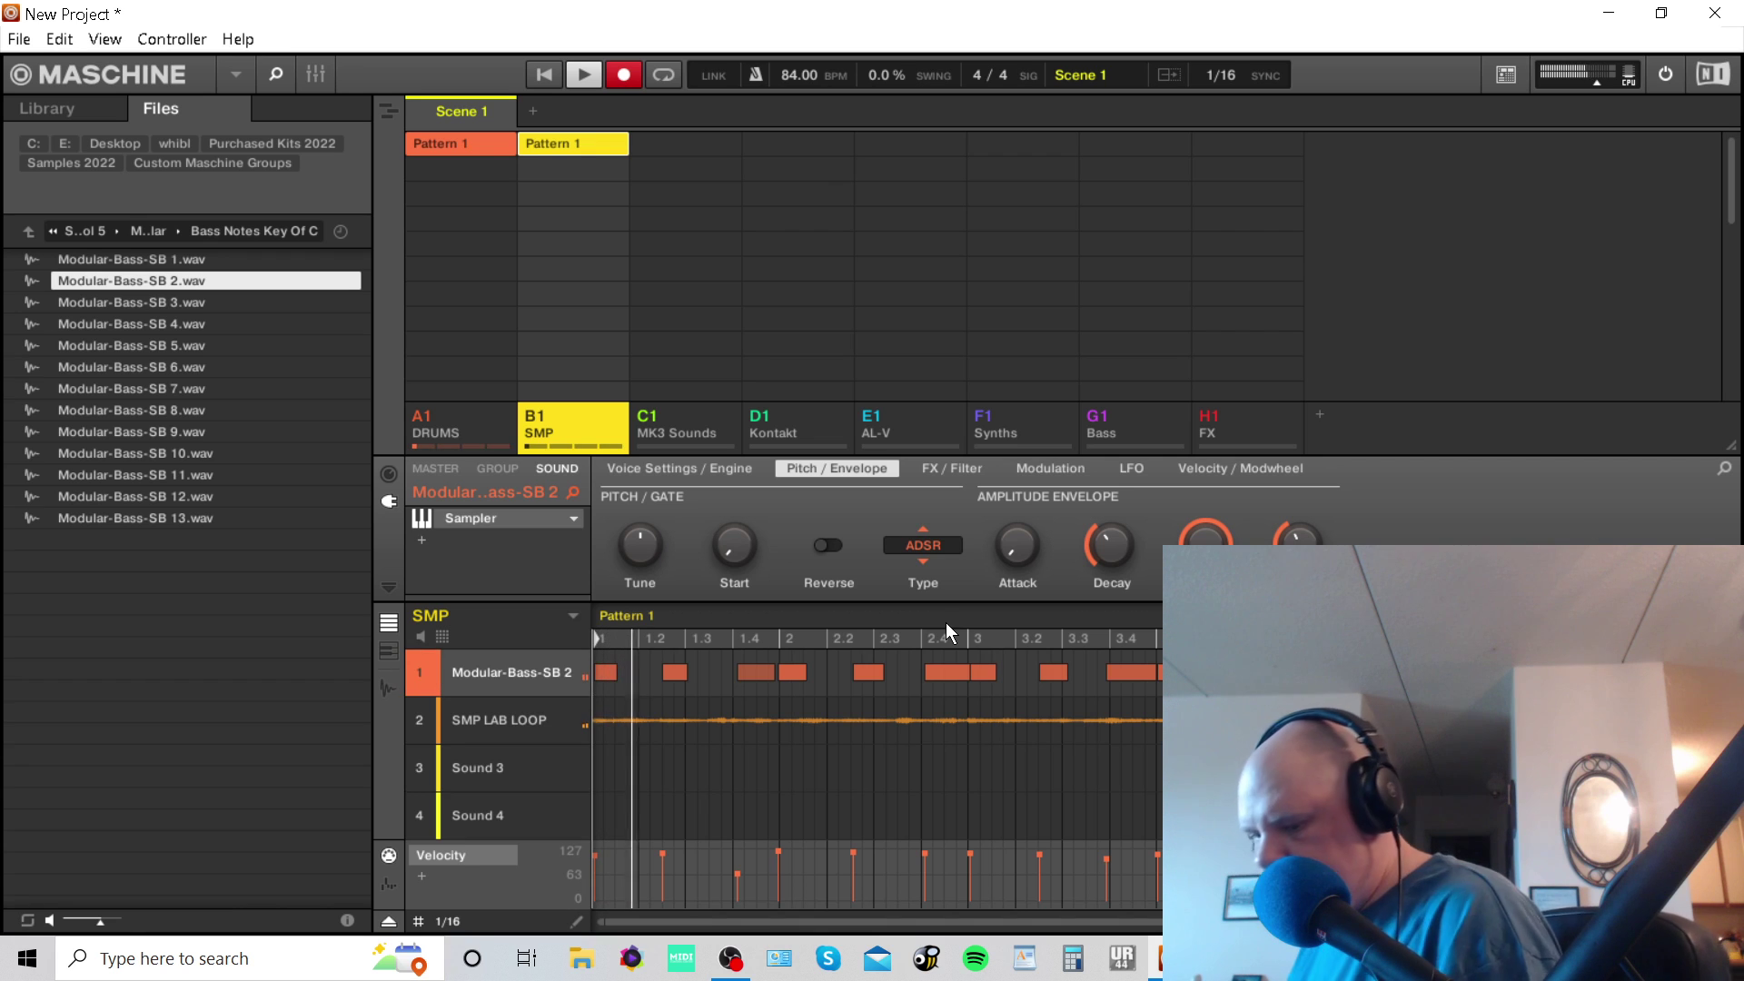
pyautogui.press('space')
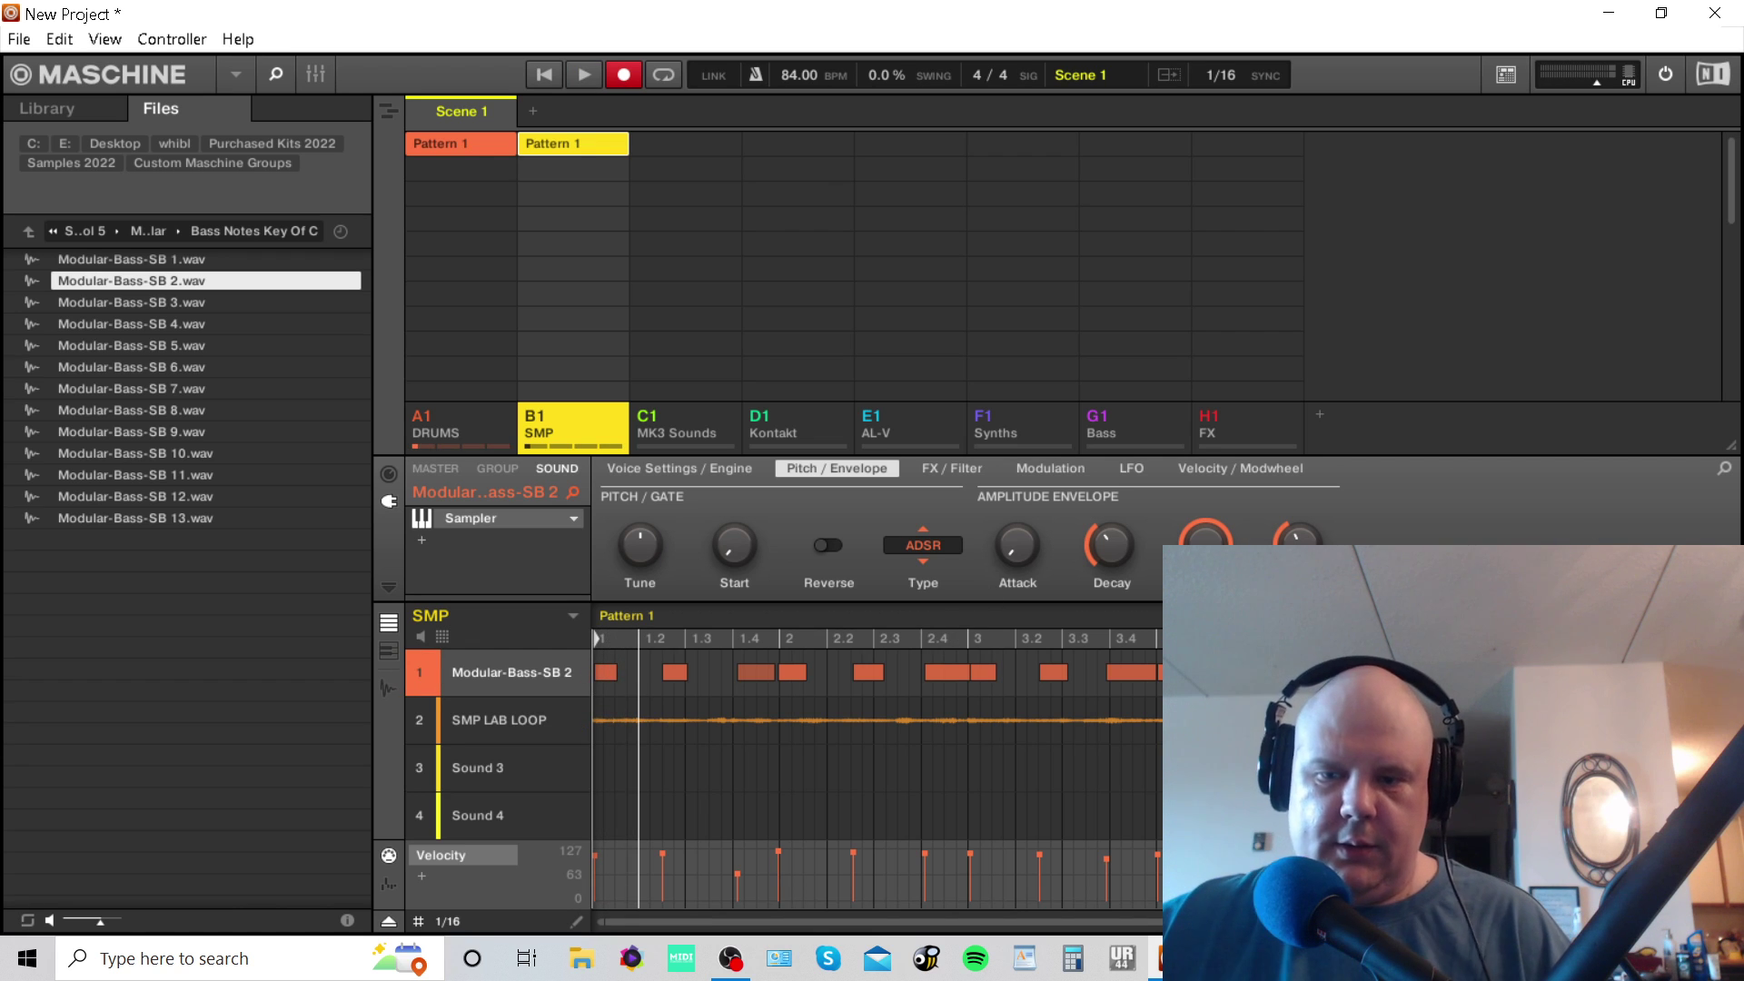
# Quantize all recorded Modular-Bass-SB 2 notes, start playback and raise their velocities to 127.
pyautogui.hotkey('ctrl', 'a')
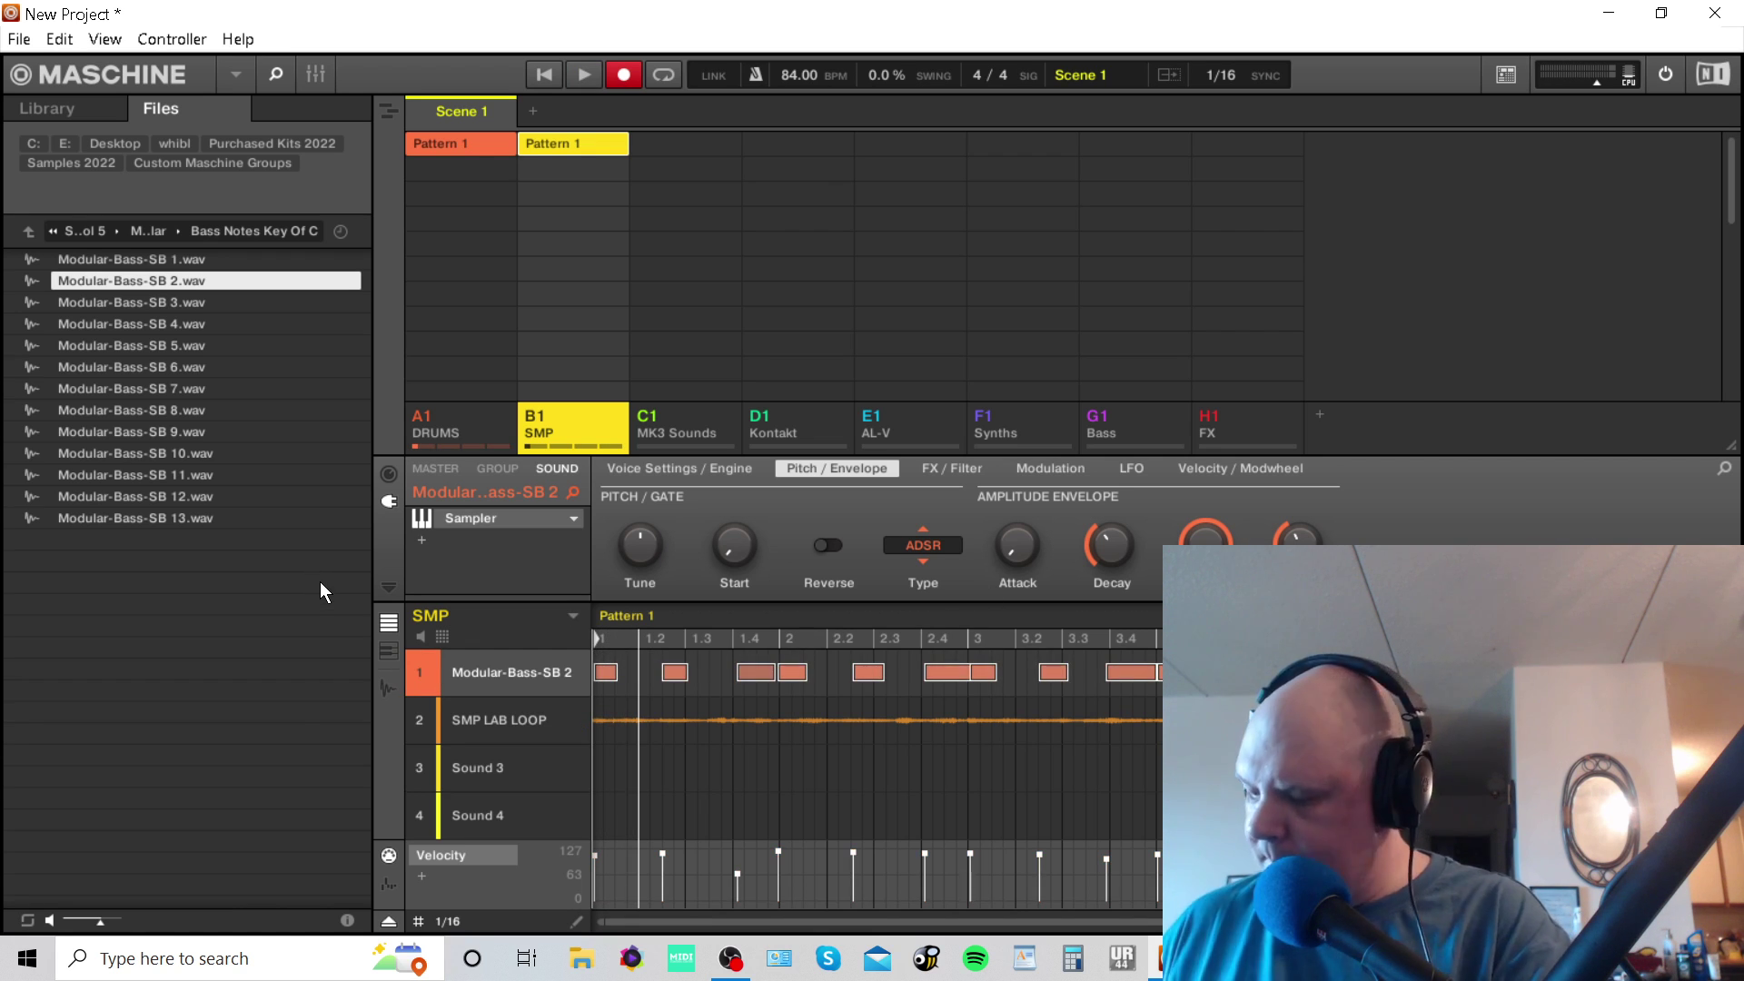
pyautogui.hotkey('ctrl', 'u')
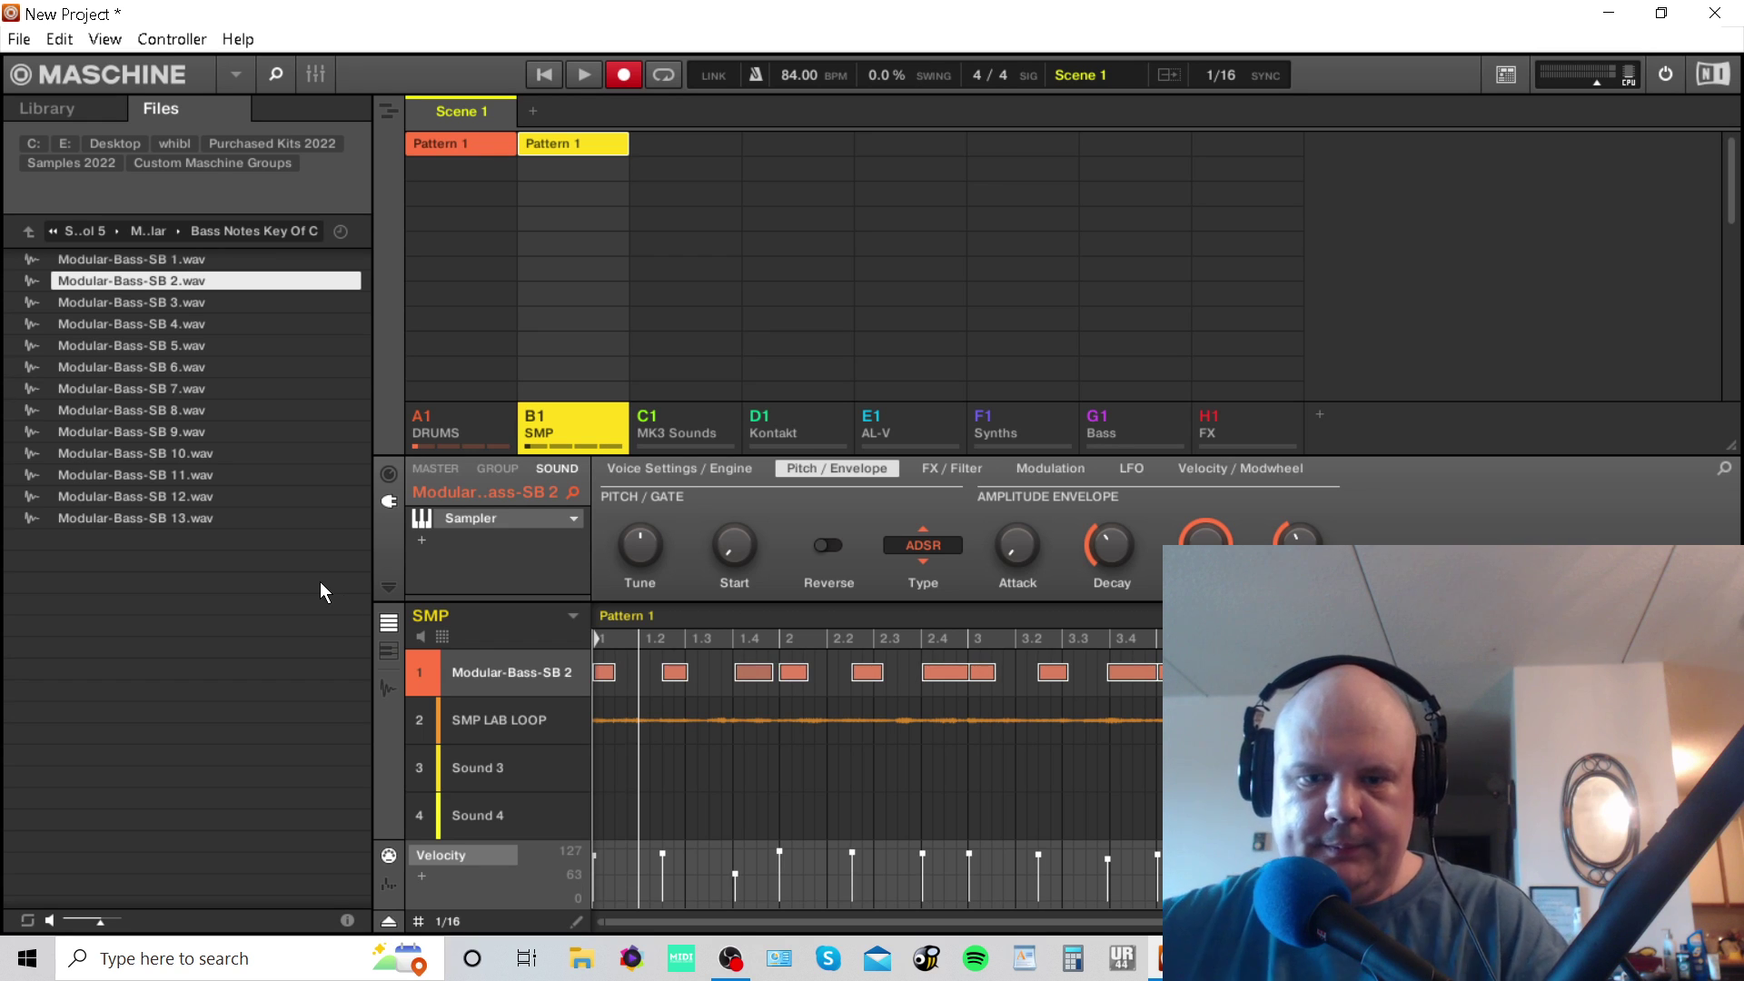
pyautogui.press('space')
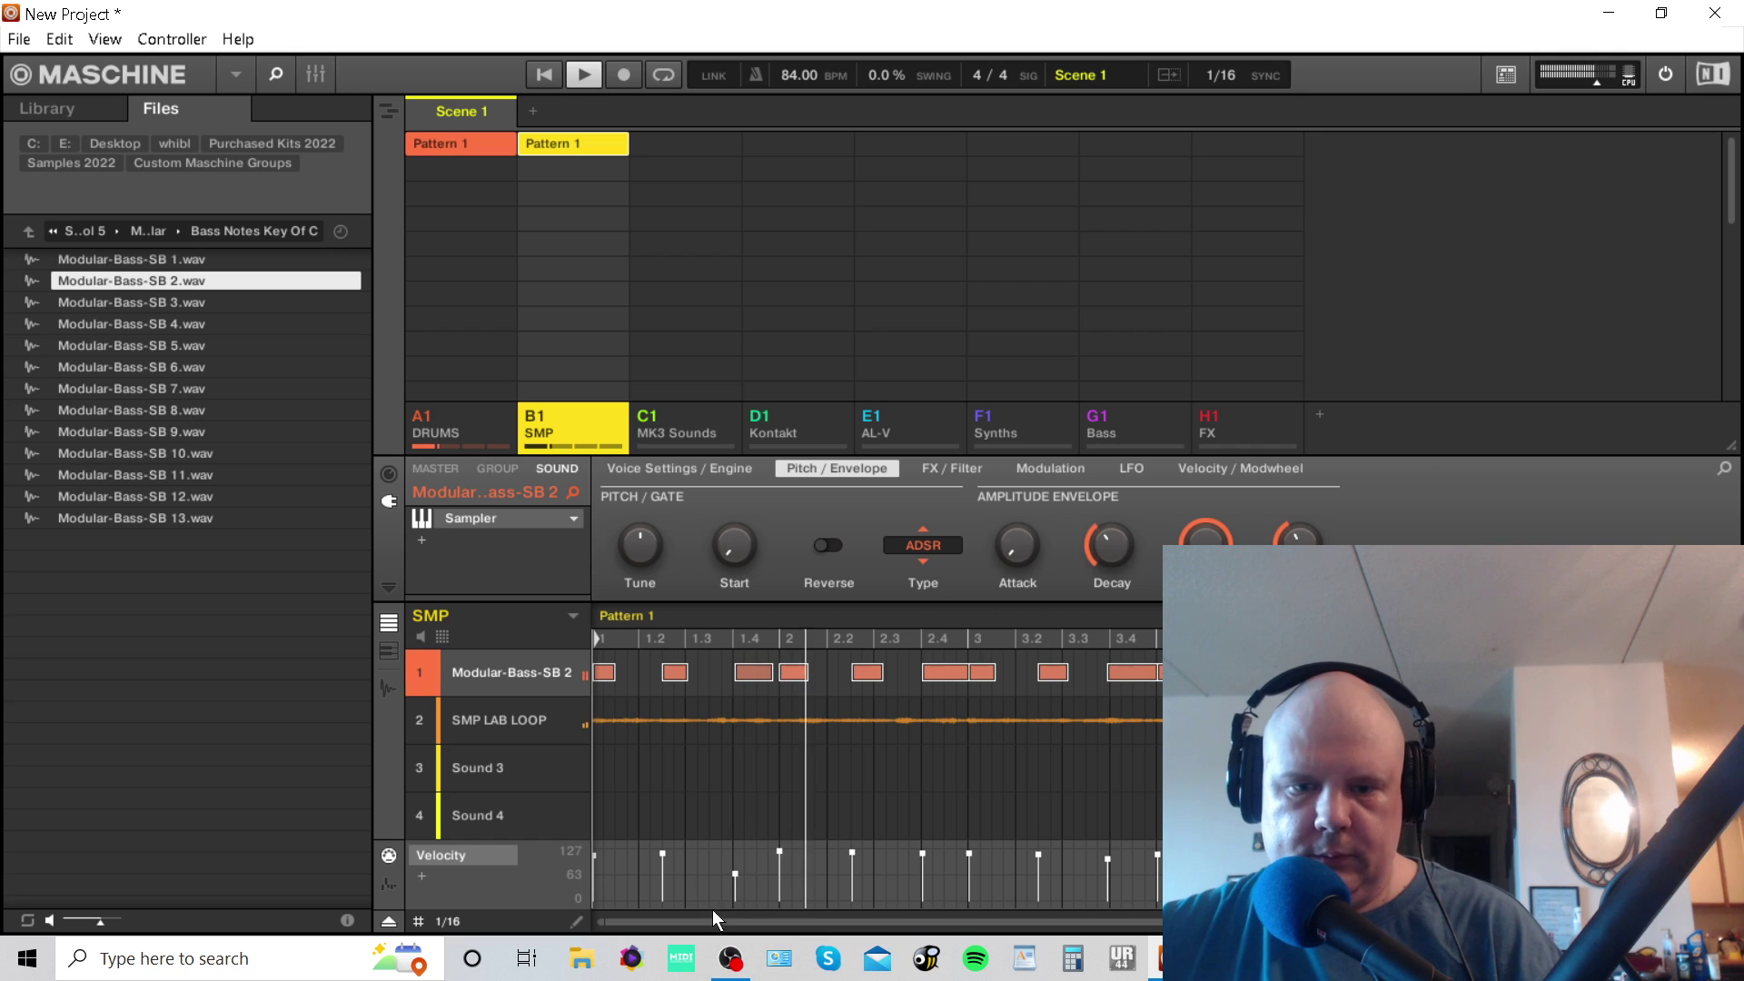
pyautogui.moveTo(736, 872); pyautogui.dragTo(736, 849)
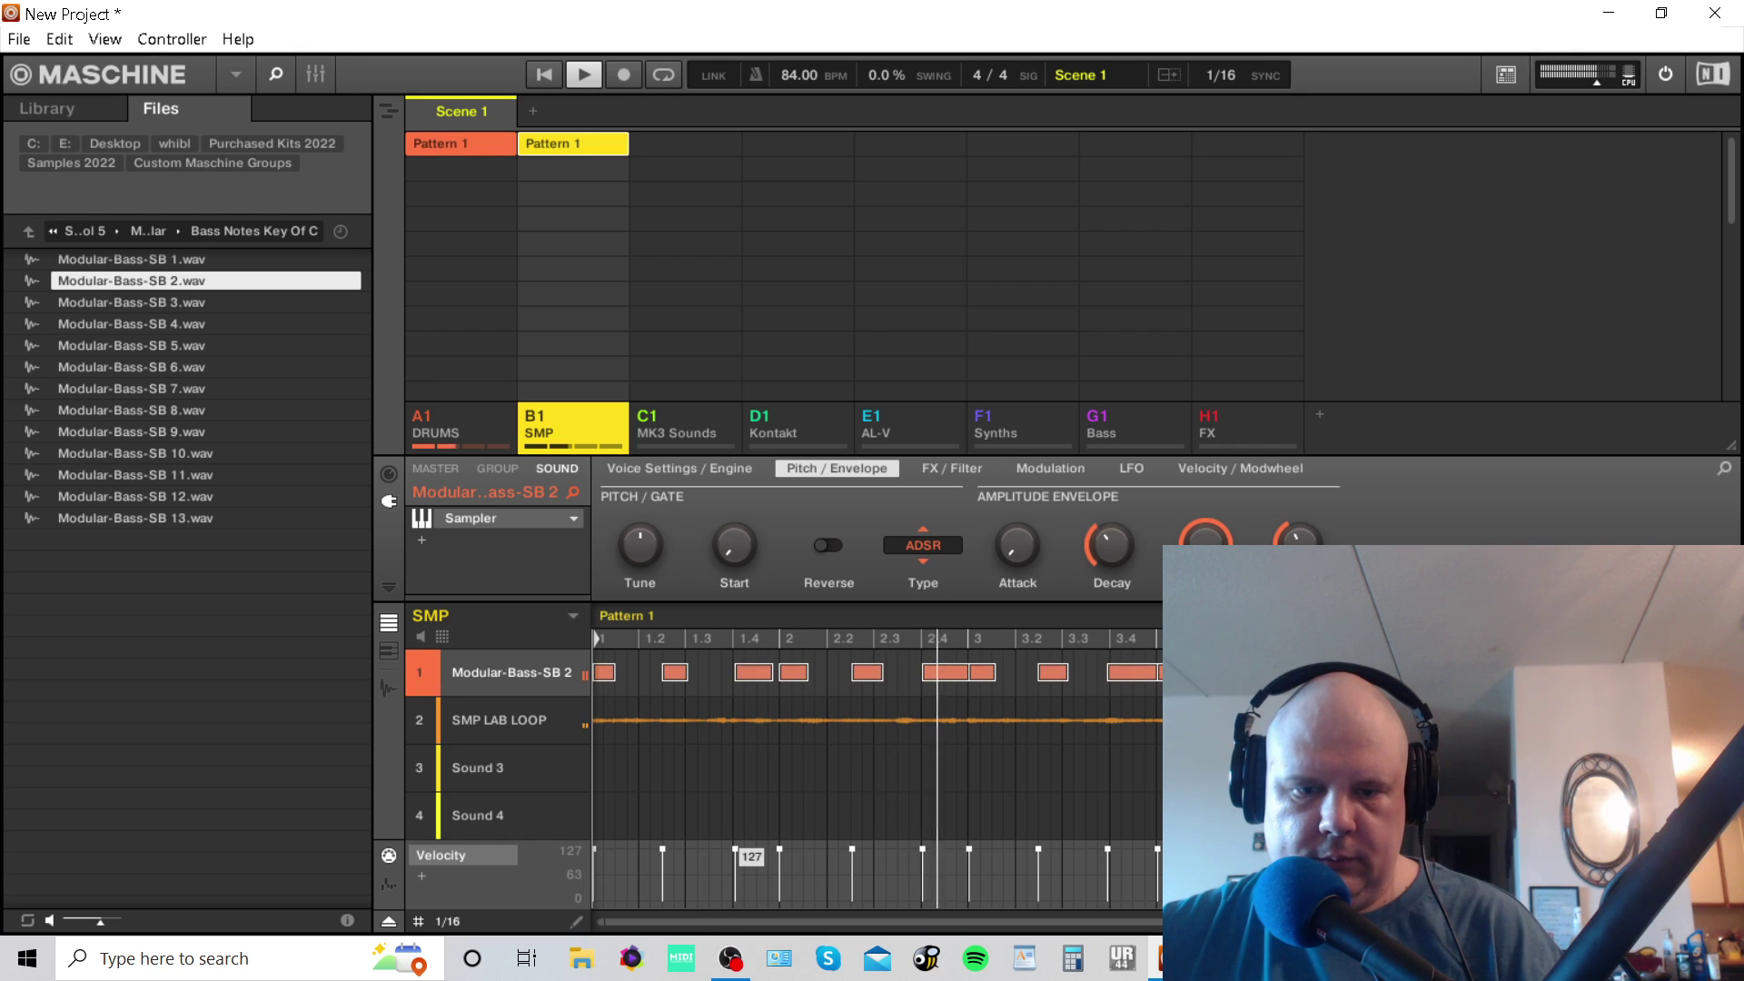
# Lower the Modular-Bass-SB 2 fader slightly in the mixer and switch the window to full screen.
pyautogui.click(315, 77)
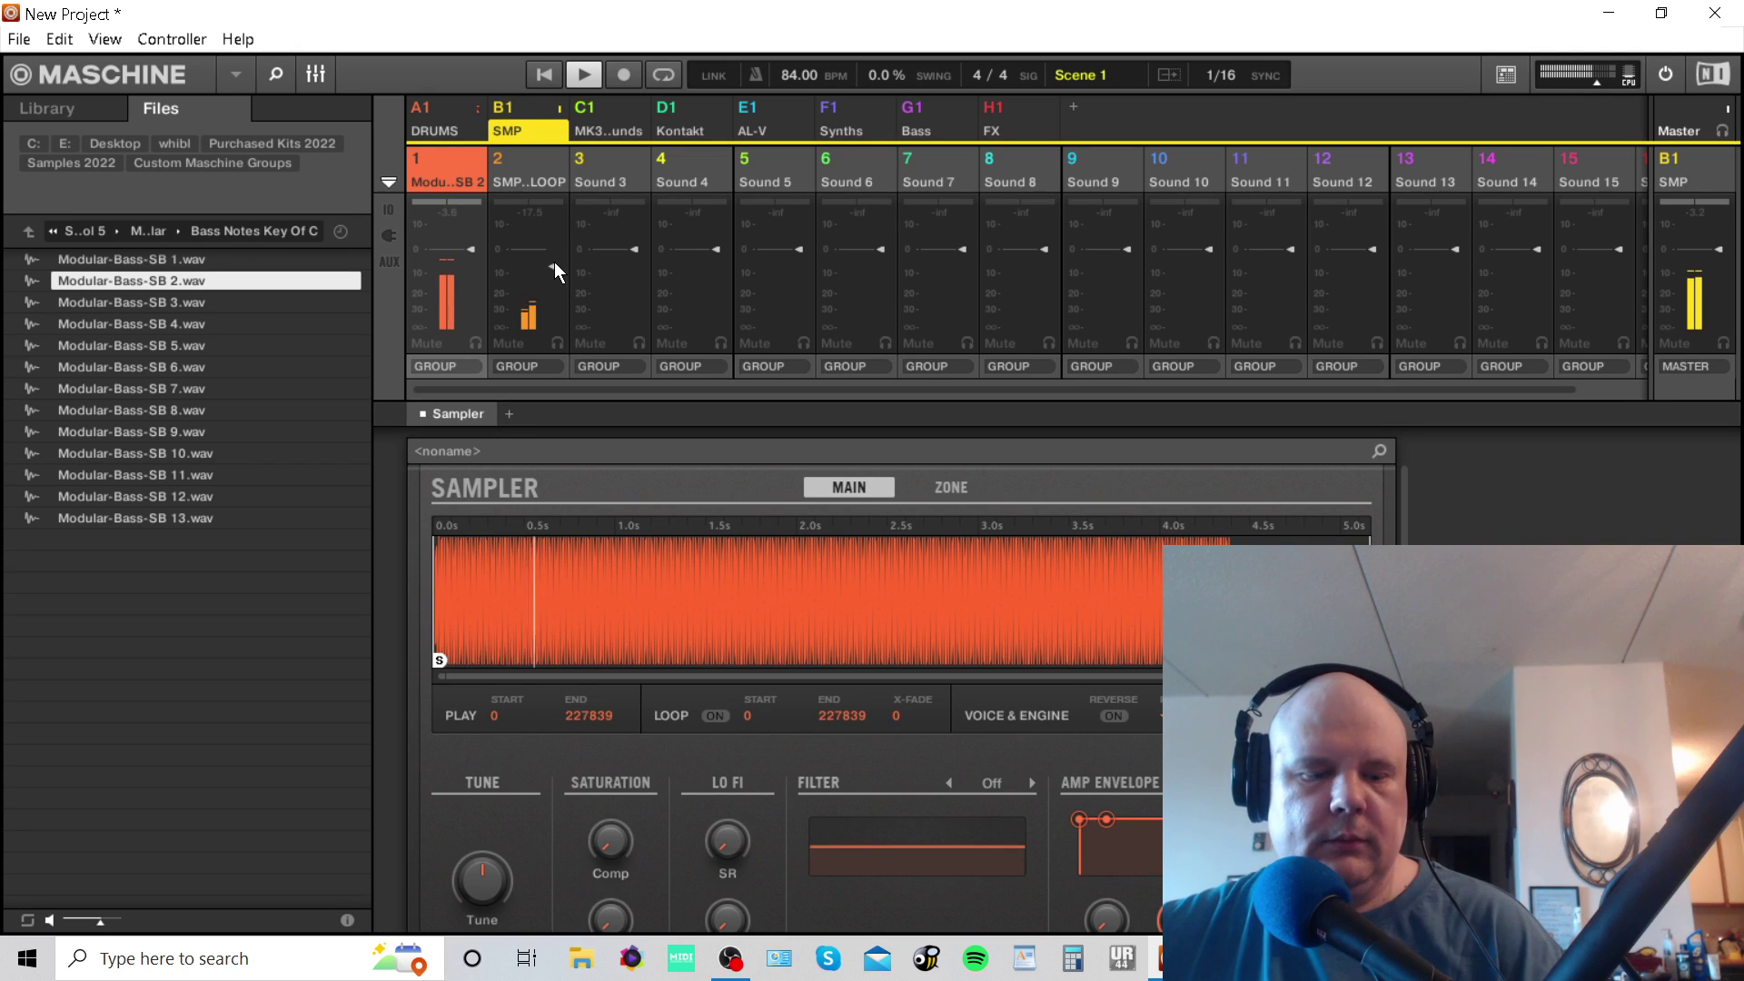
pyautogui.moveTo(476, 253); pyautogui.dragTo(482, 263)
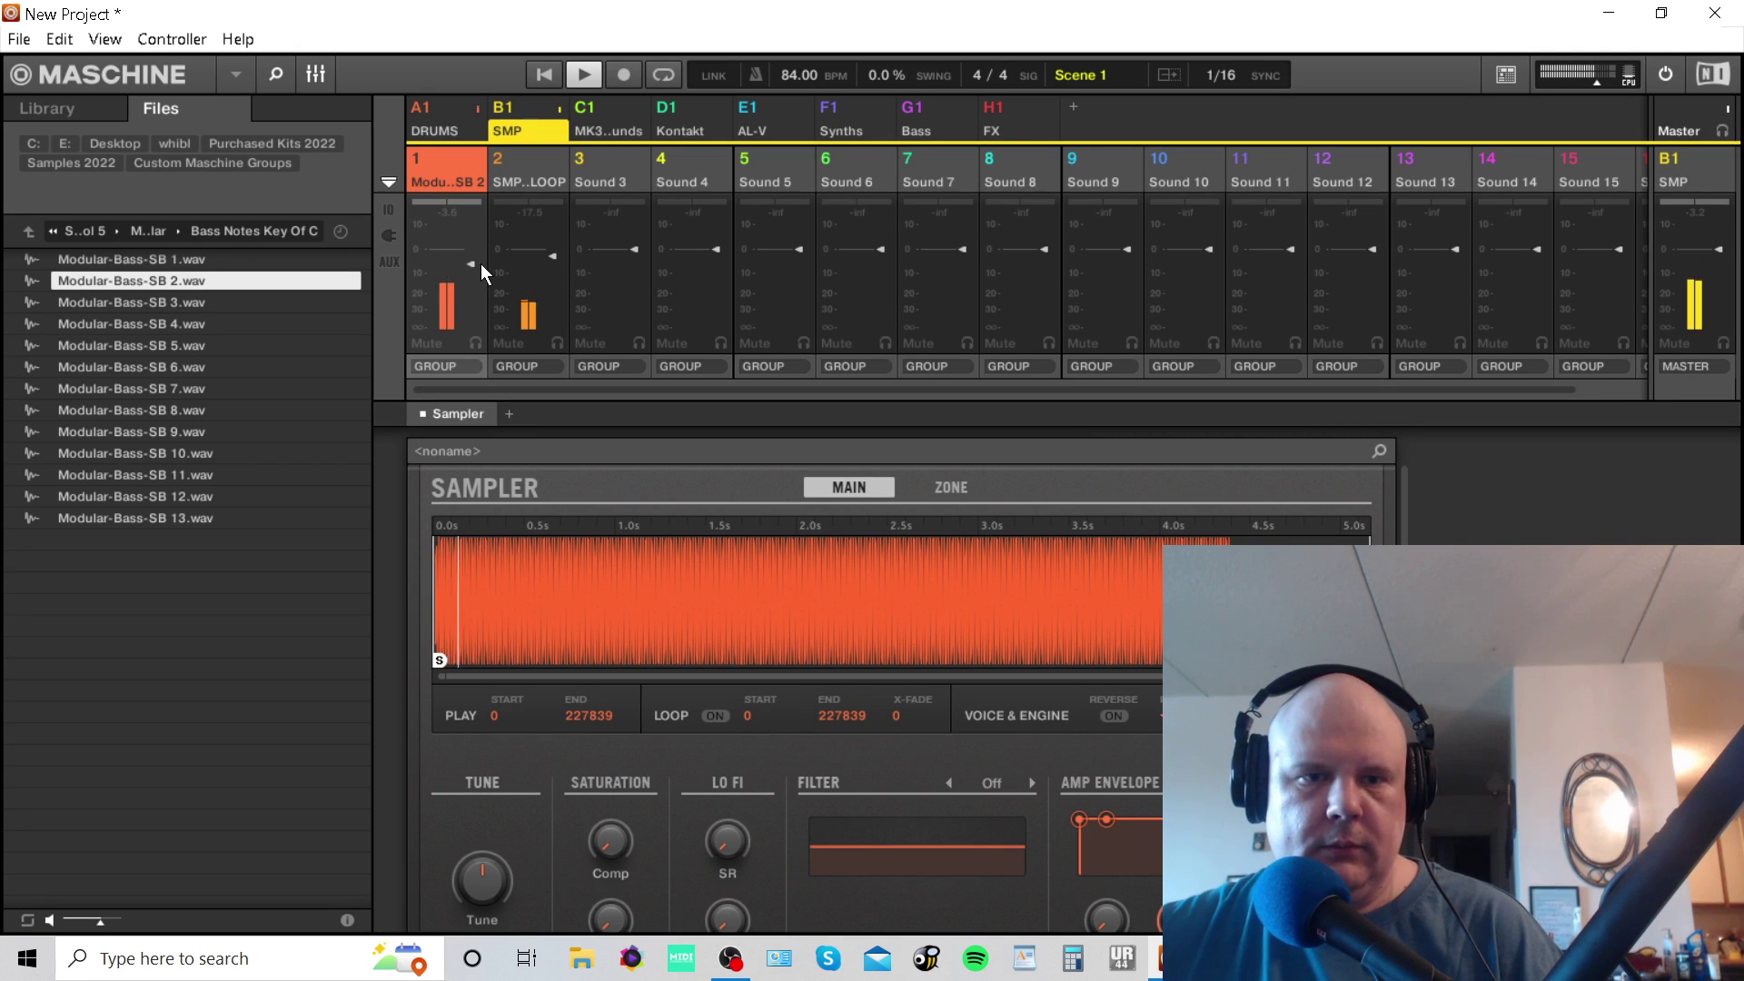
pyautogui.click(318, 76)
pyautogui.click(106, 39)
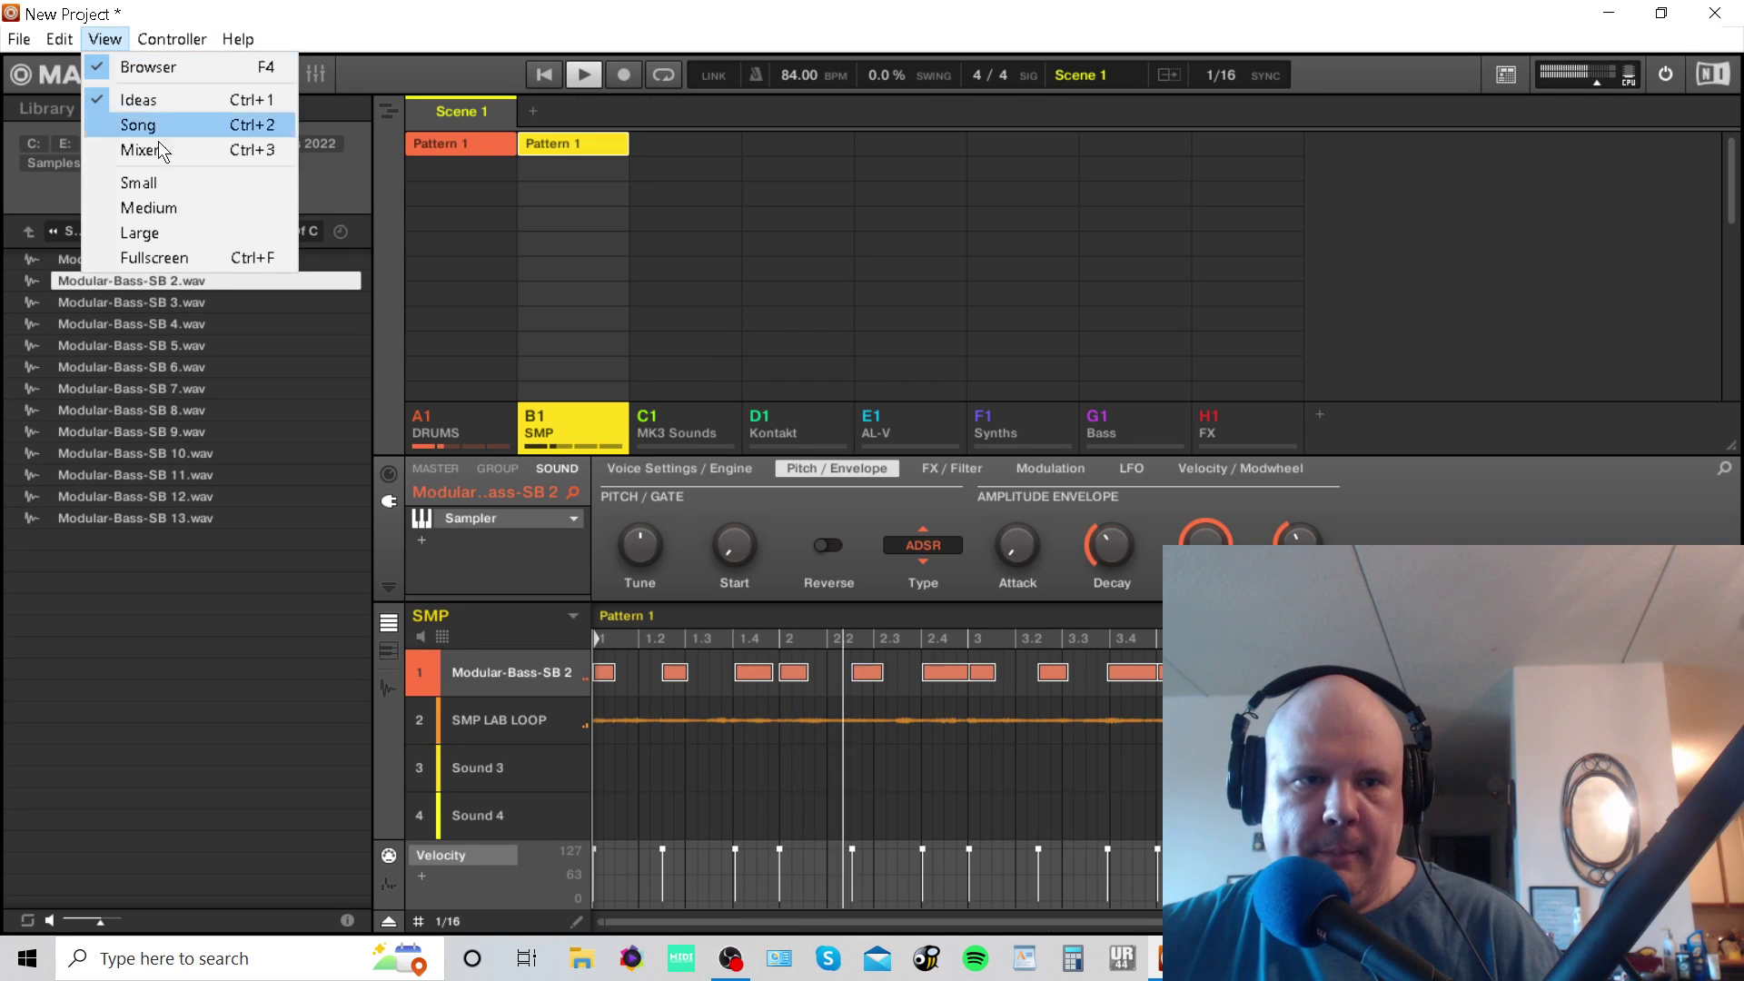
pyautogui.click(168, 257)
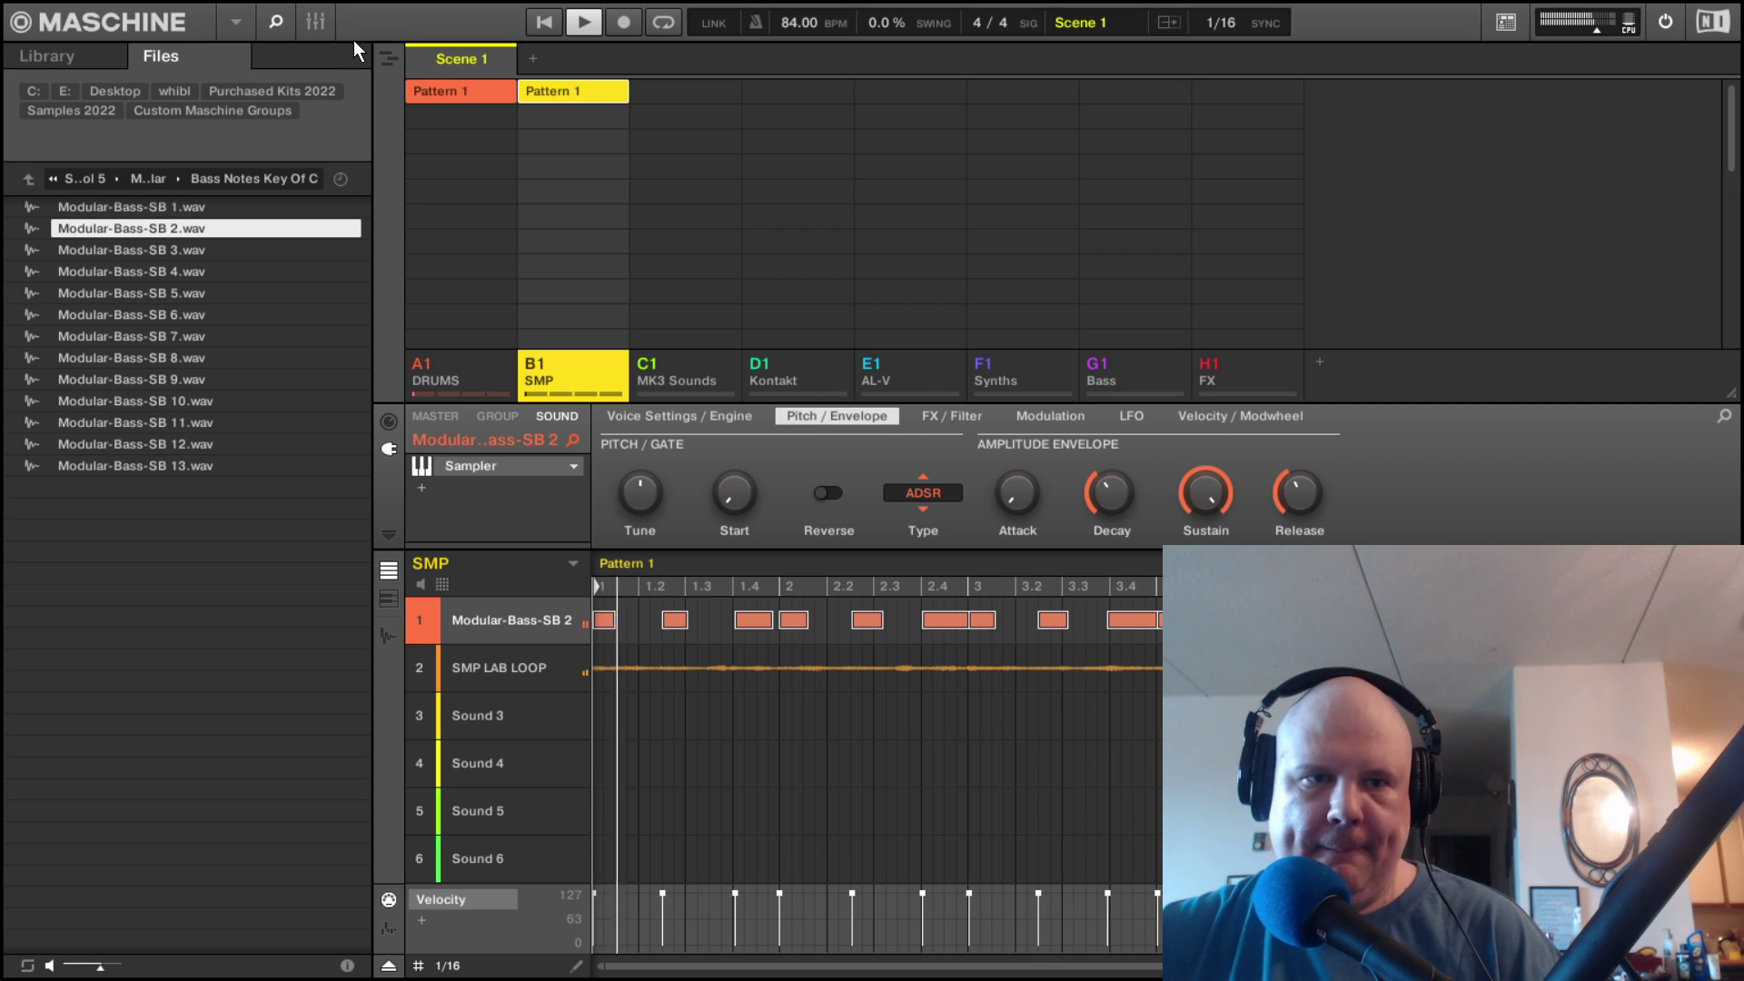
# Set the bass sampler's filter to LP2, adjust its cutoff and resonance, and fine-tune the saturation's Drive and Comp.
pyautogui.click(325, 23)
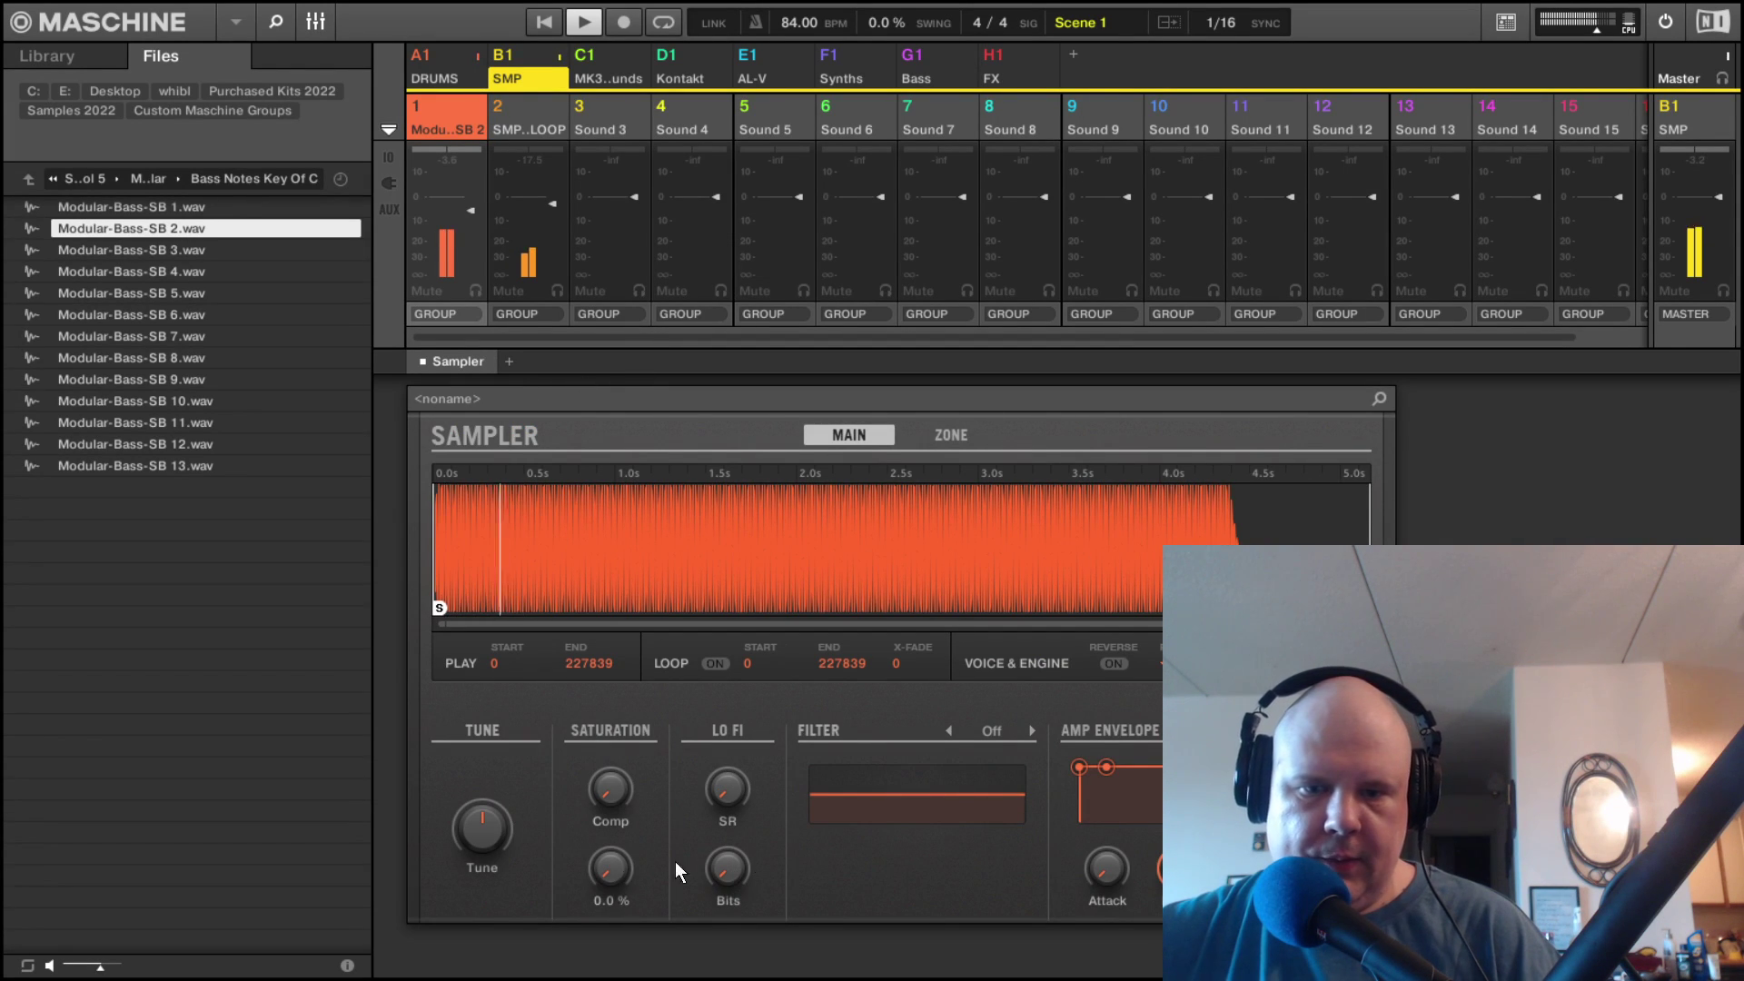
pyautogui.click(1008, 722)
pyautogui.click(1005, 787)
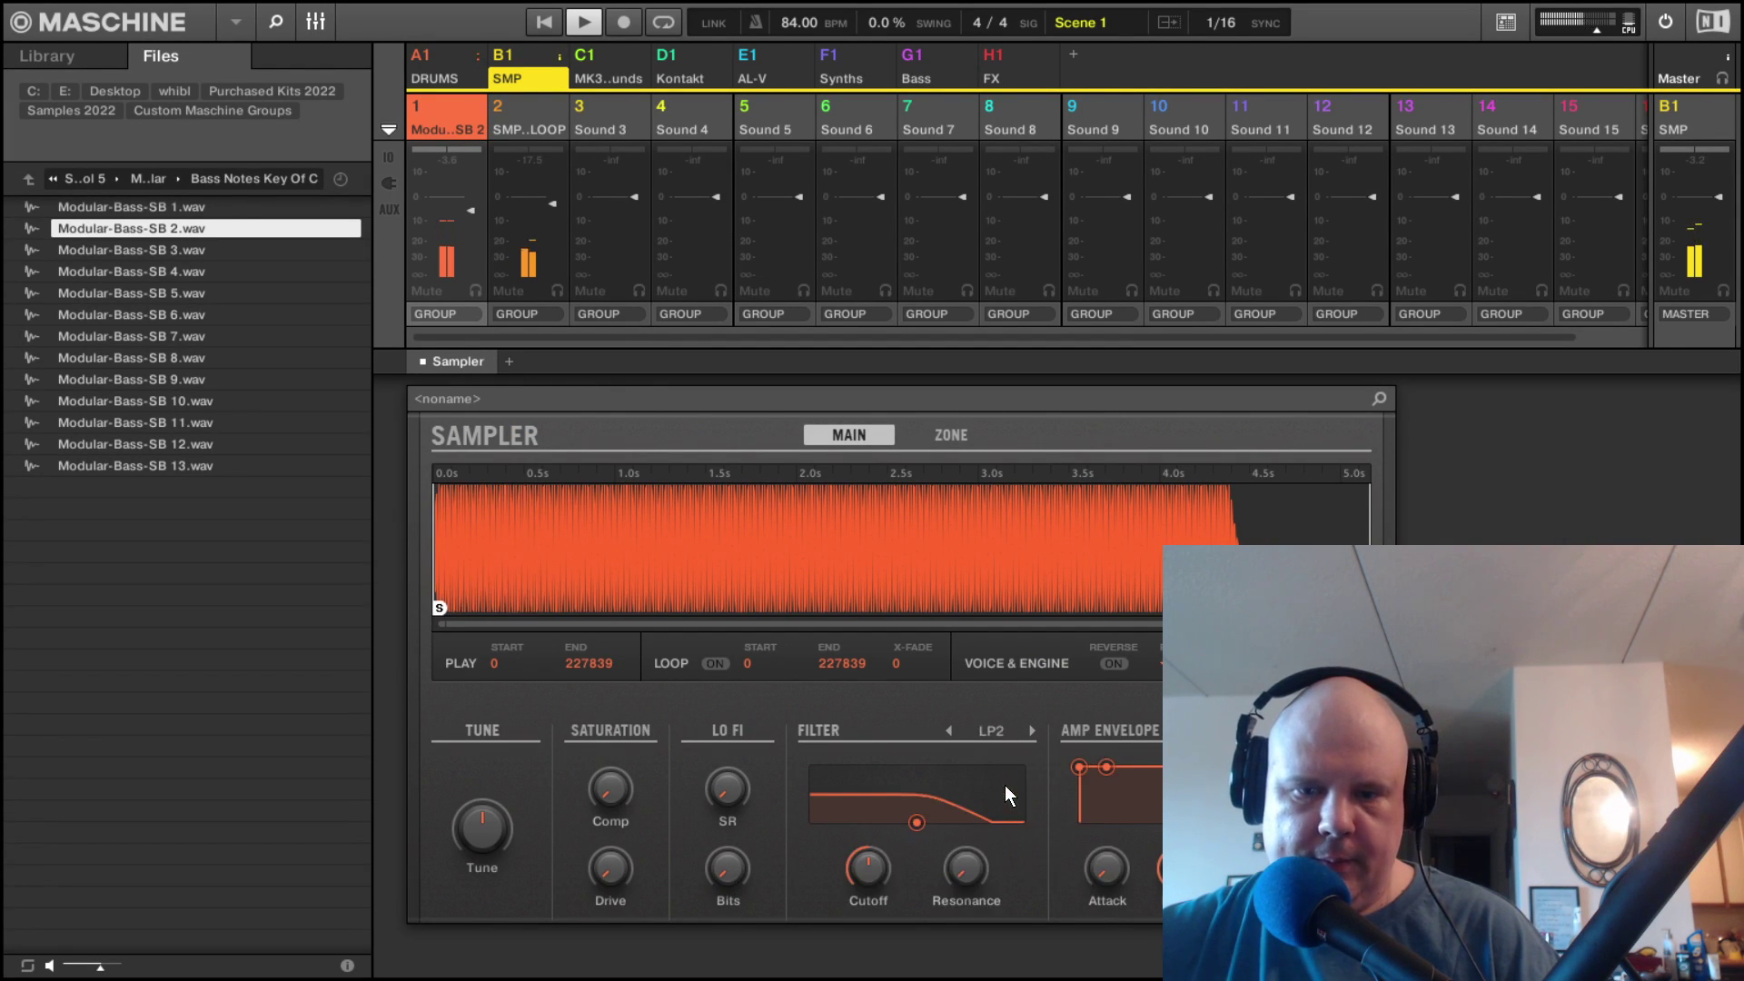
pyautogui.moveTo(867, 866); pyautogui.dragTo(965, 835)
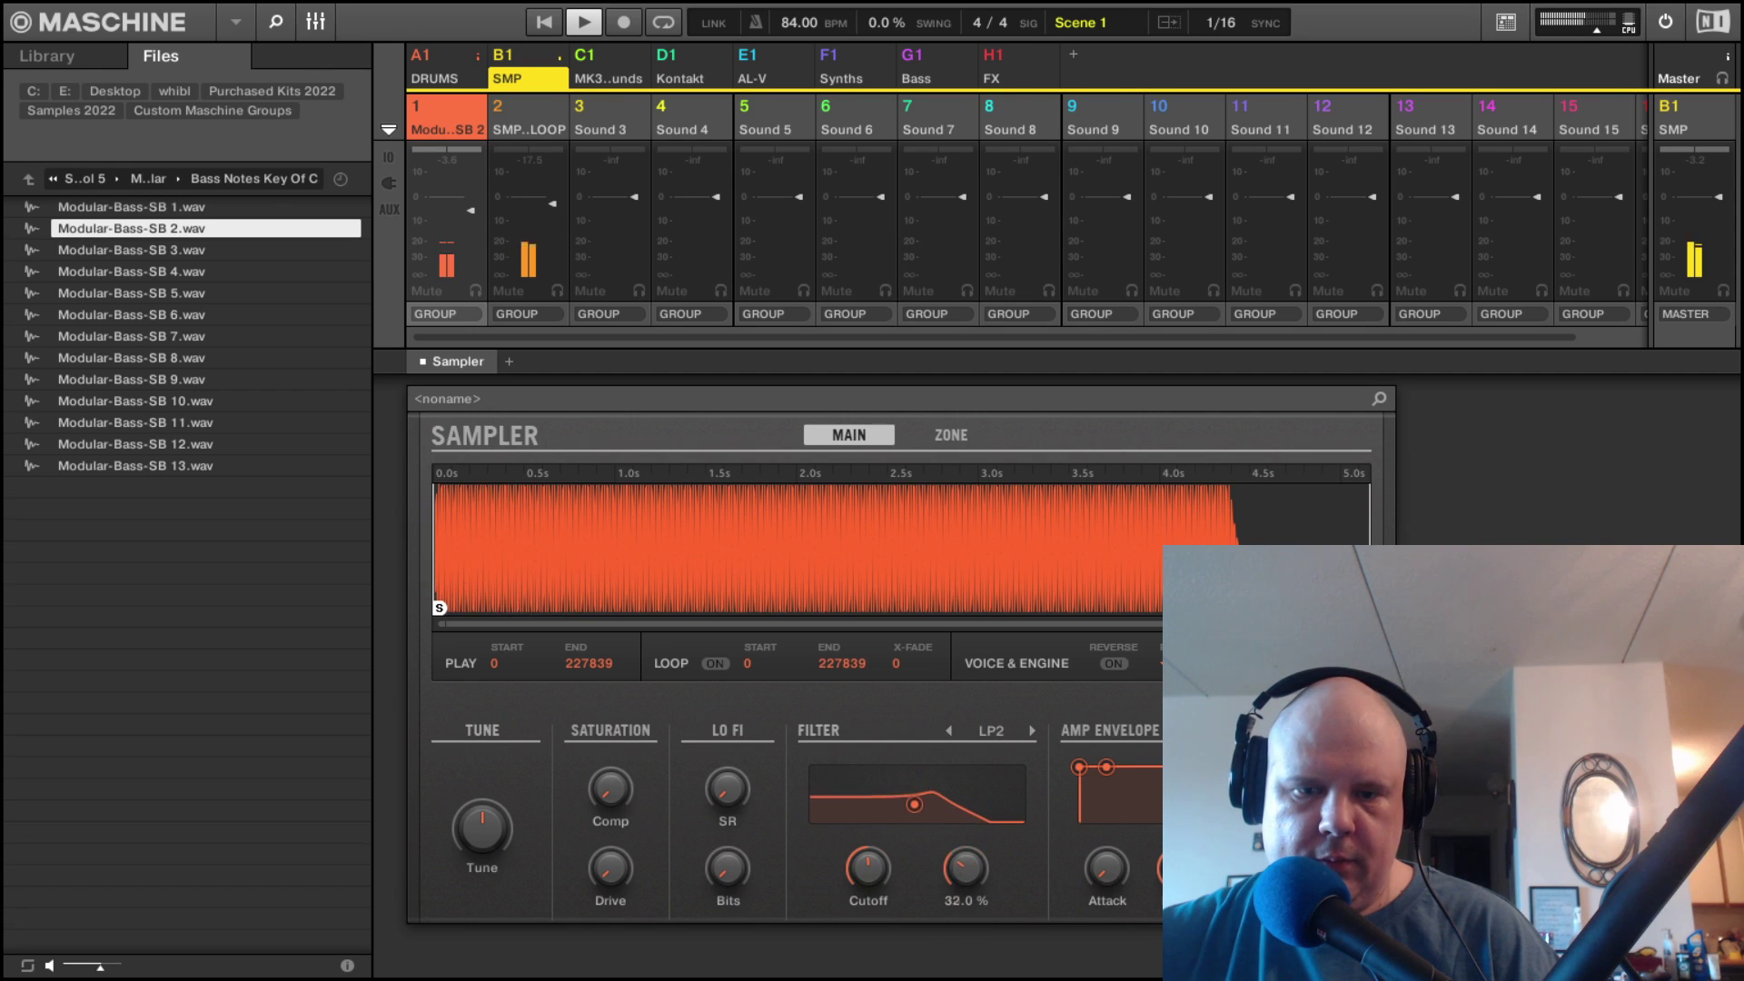
pyautogui.moveTo(872, 883); pyautogui.dragTo(871, 917)
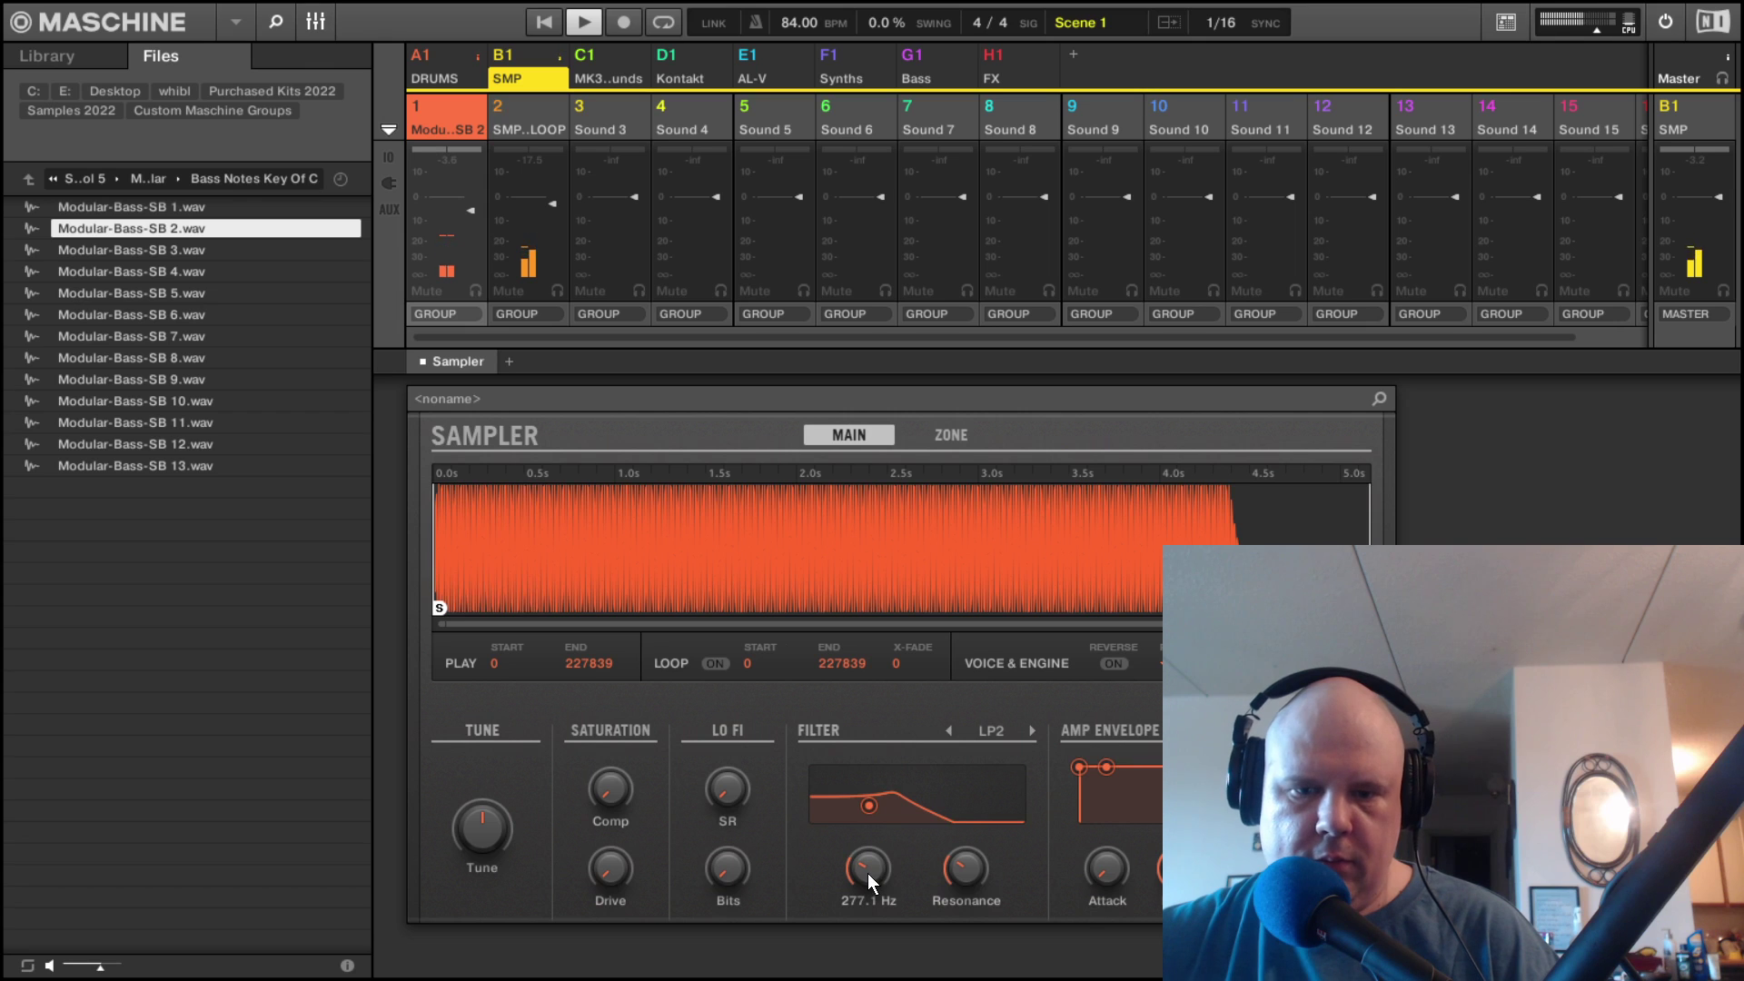
pyautogui.moveTo(966, 871); pyautogui.dragTo(852, 904)
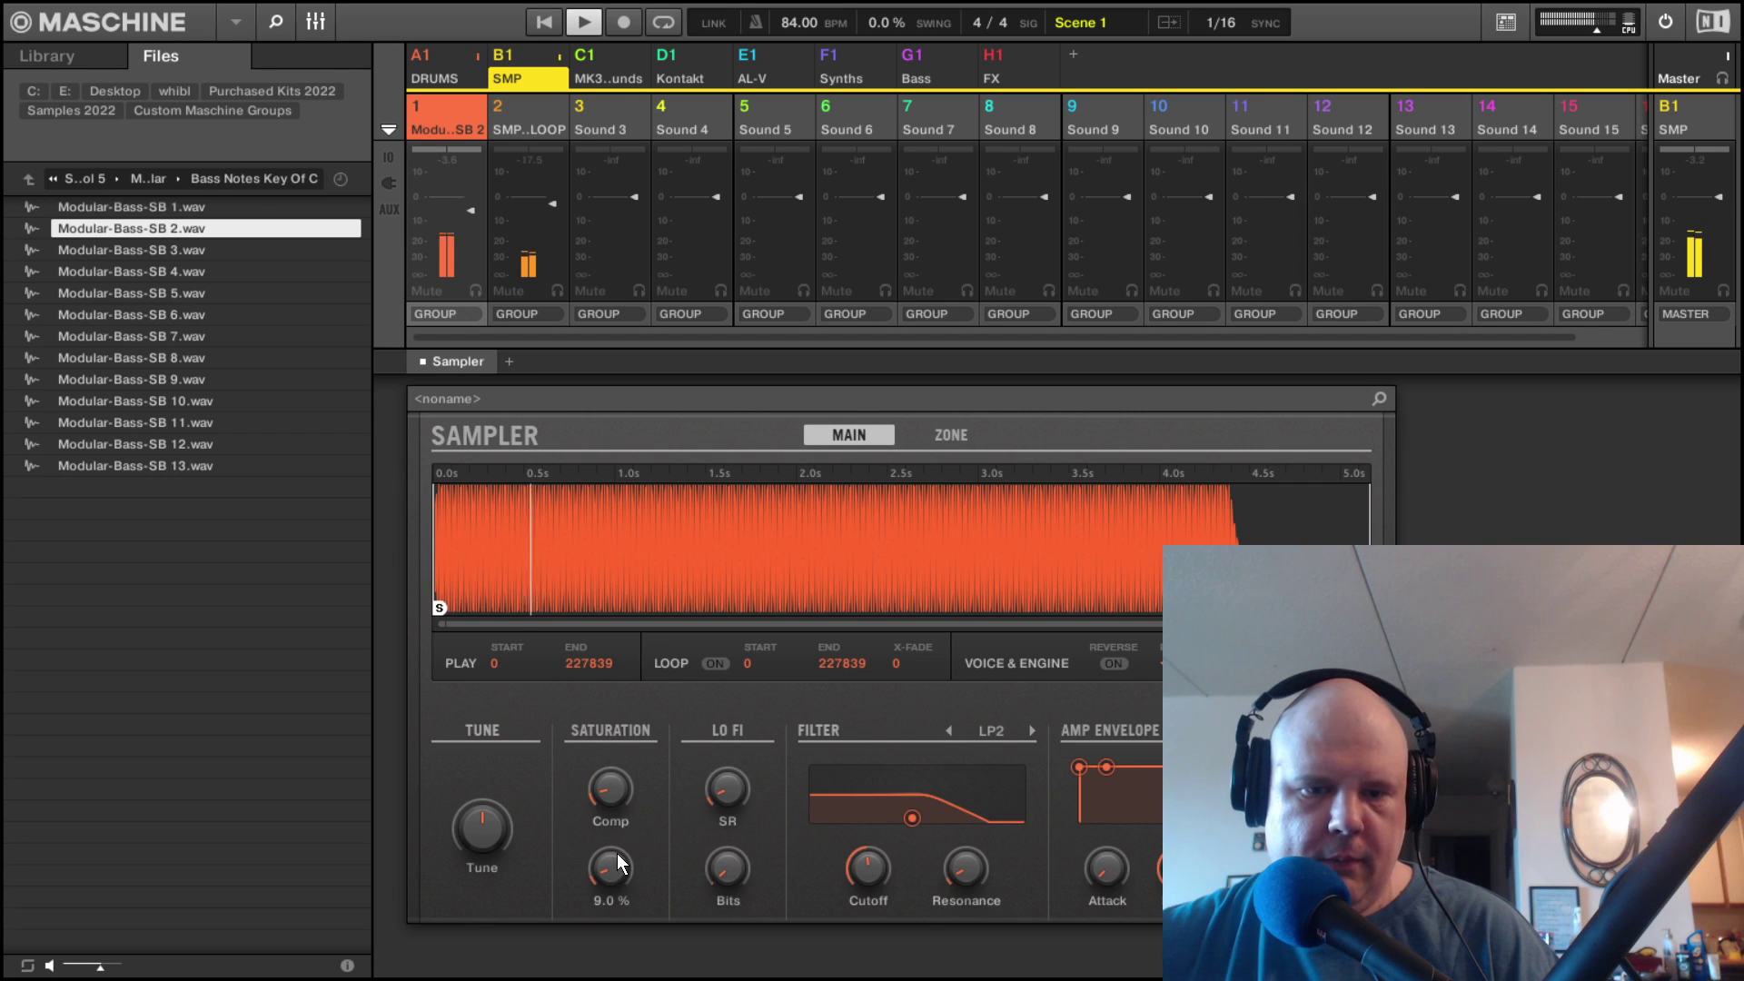
pyautogui.moveTo(607, 822); pyautogui.dragTo(607, 818)
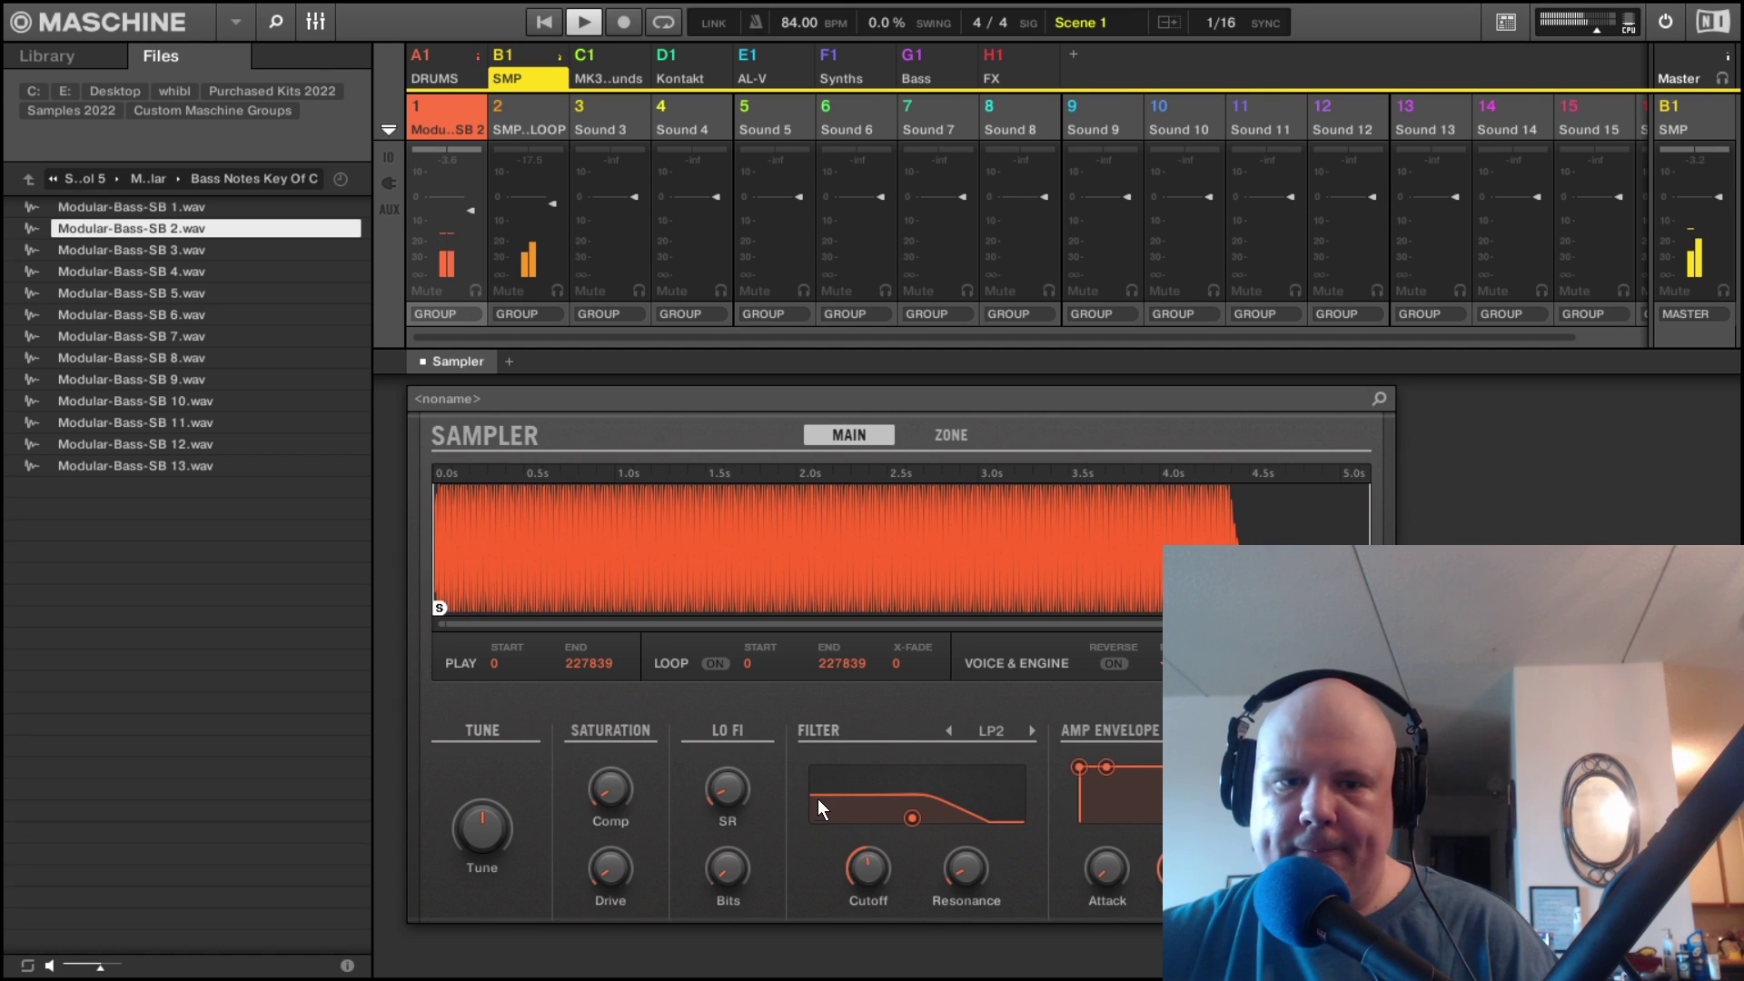
# Insert the iZotope Relay plug-in on the bass sound, enable Mono and lower its gain to -3.2.
pyautogui.click(510, 361)
pyautogui.moveTo(591, 445)
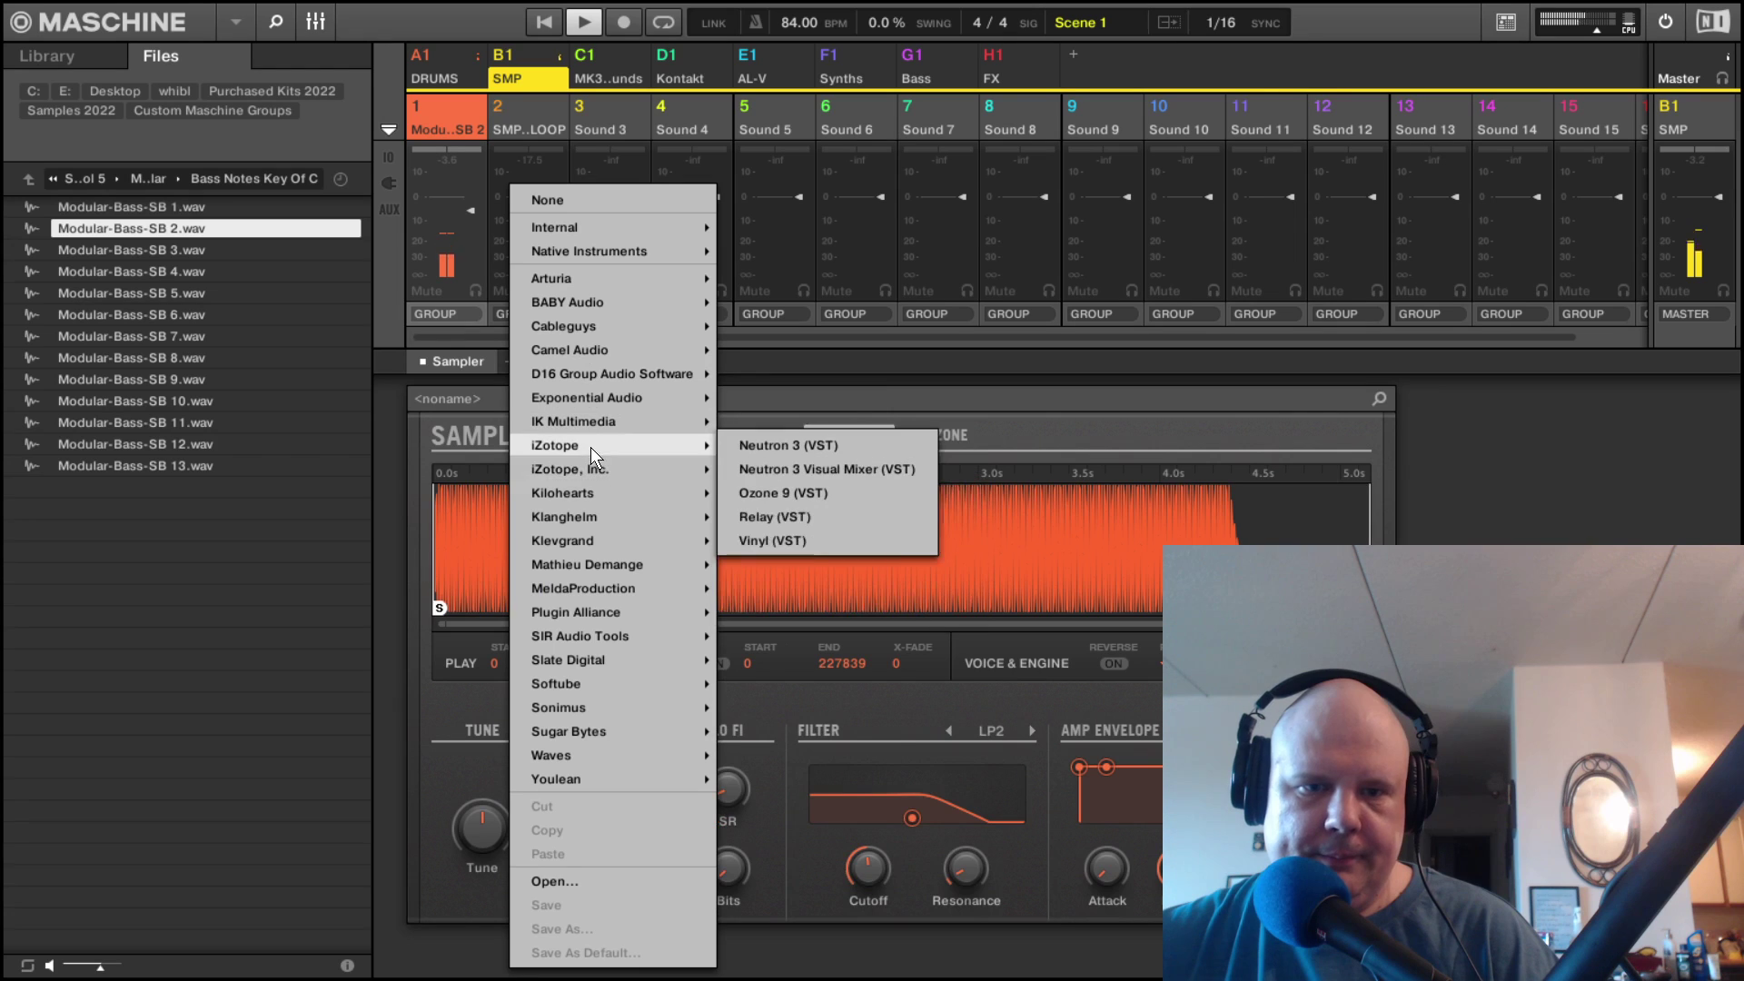
pyautogui.click(783, 515)
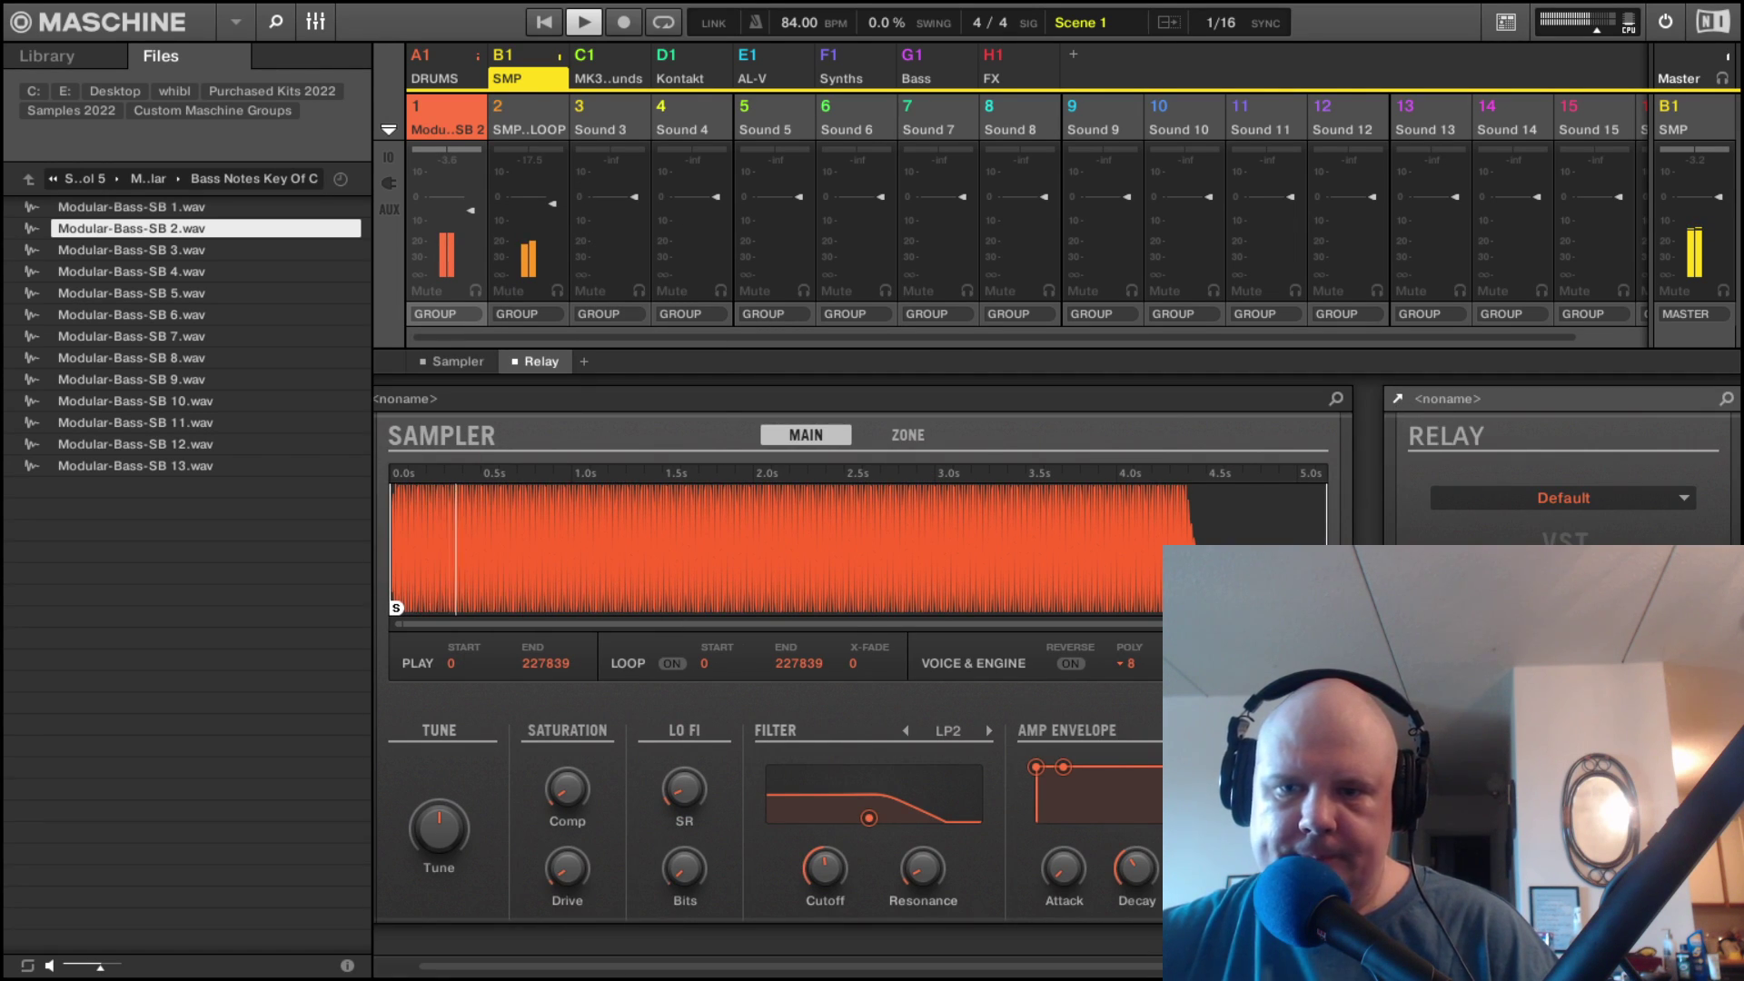
pyautogui.click(1397, 398)
pyautogui.click(164, 655)
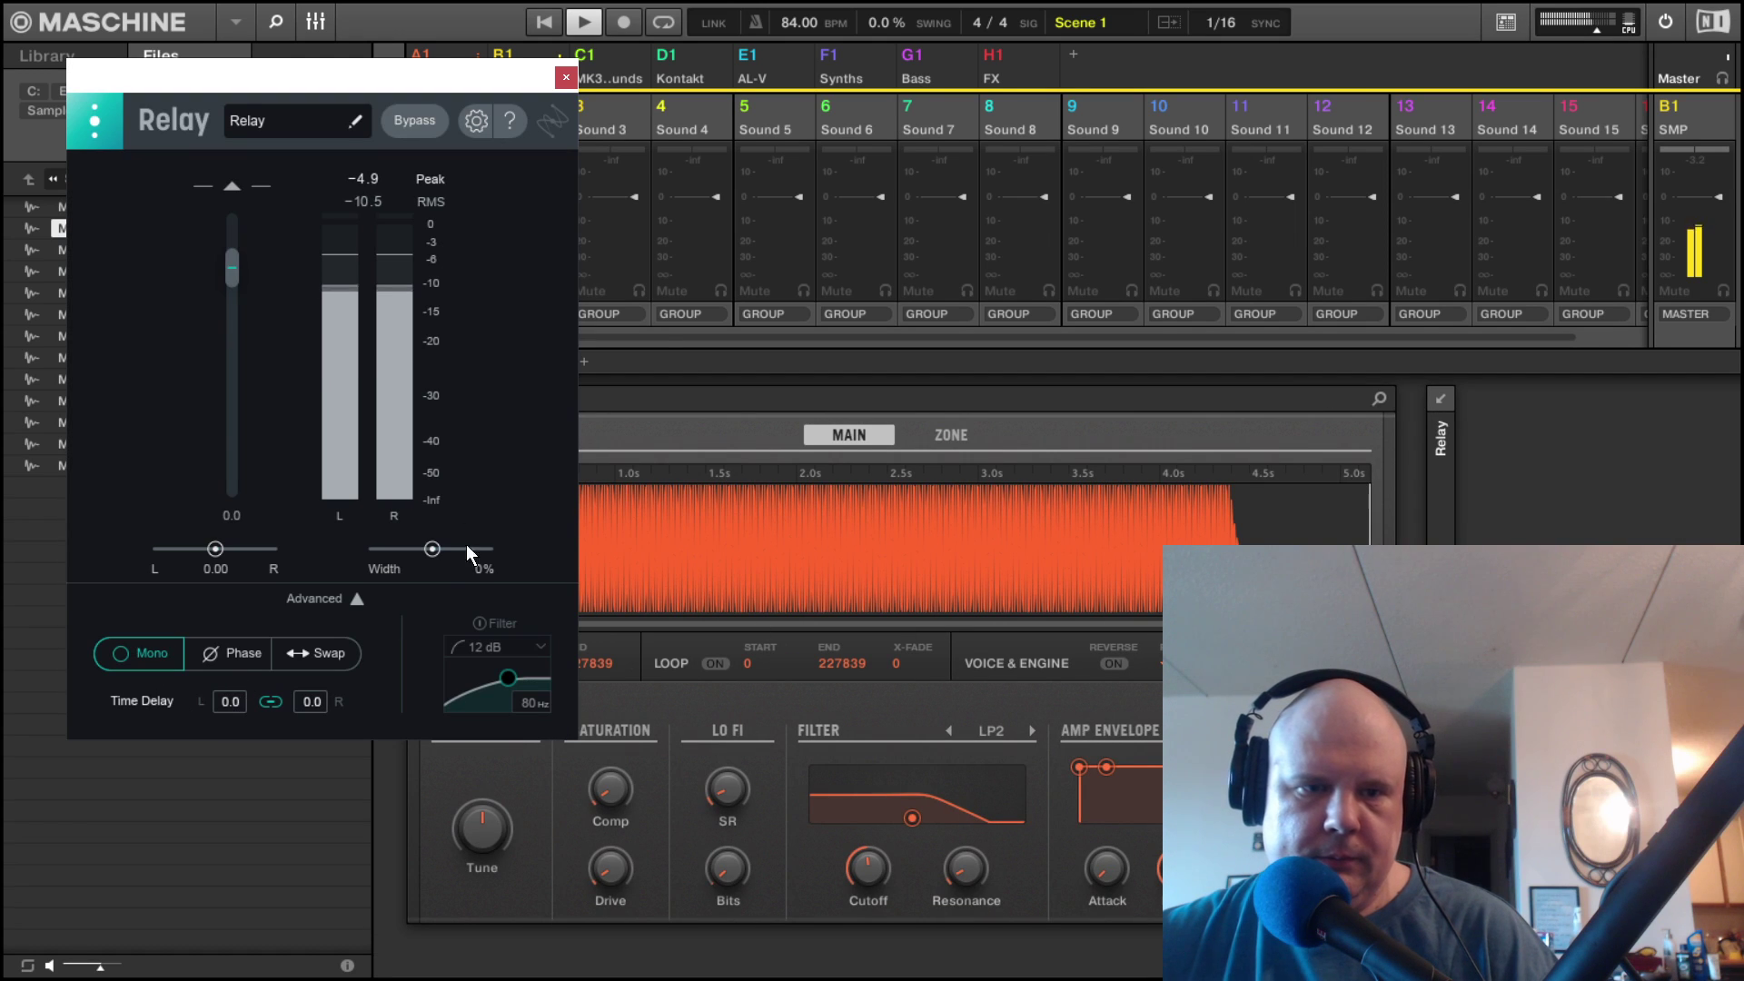
pyautogui.moveTo(231, 265); pyautogui.dragTo(237, 286)
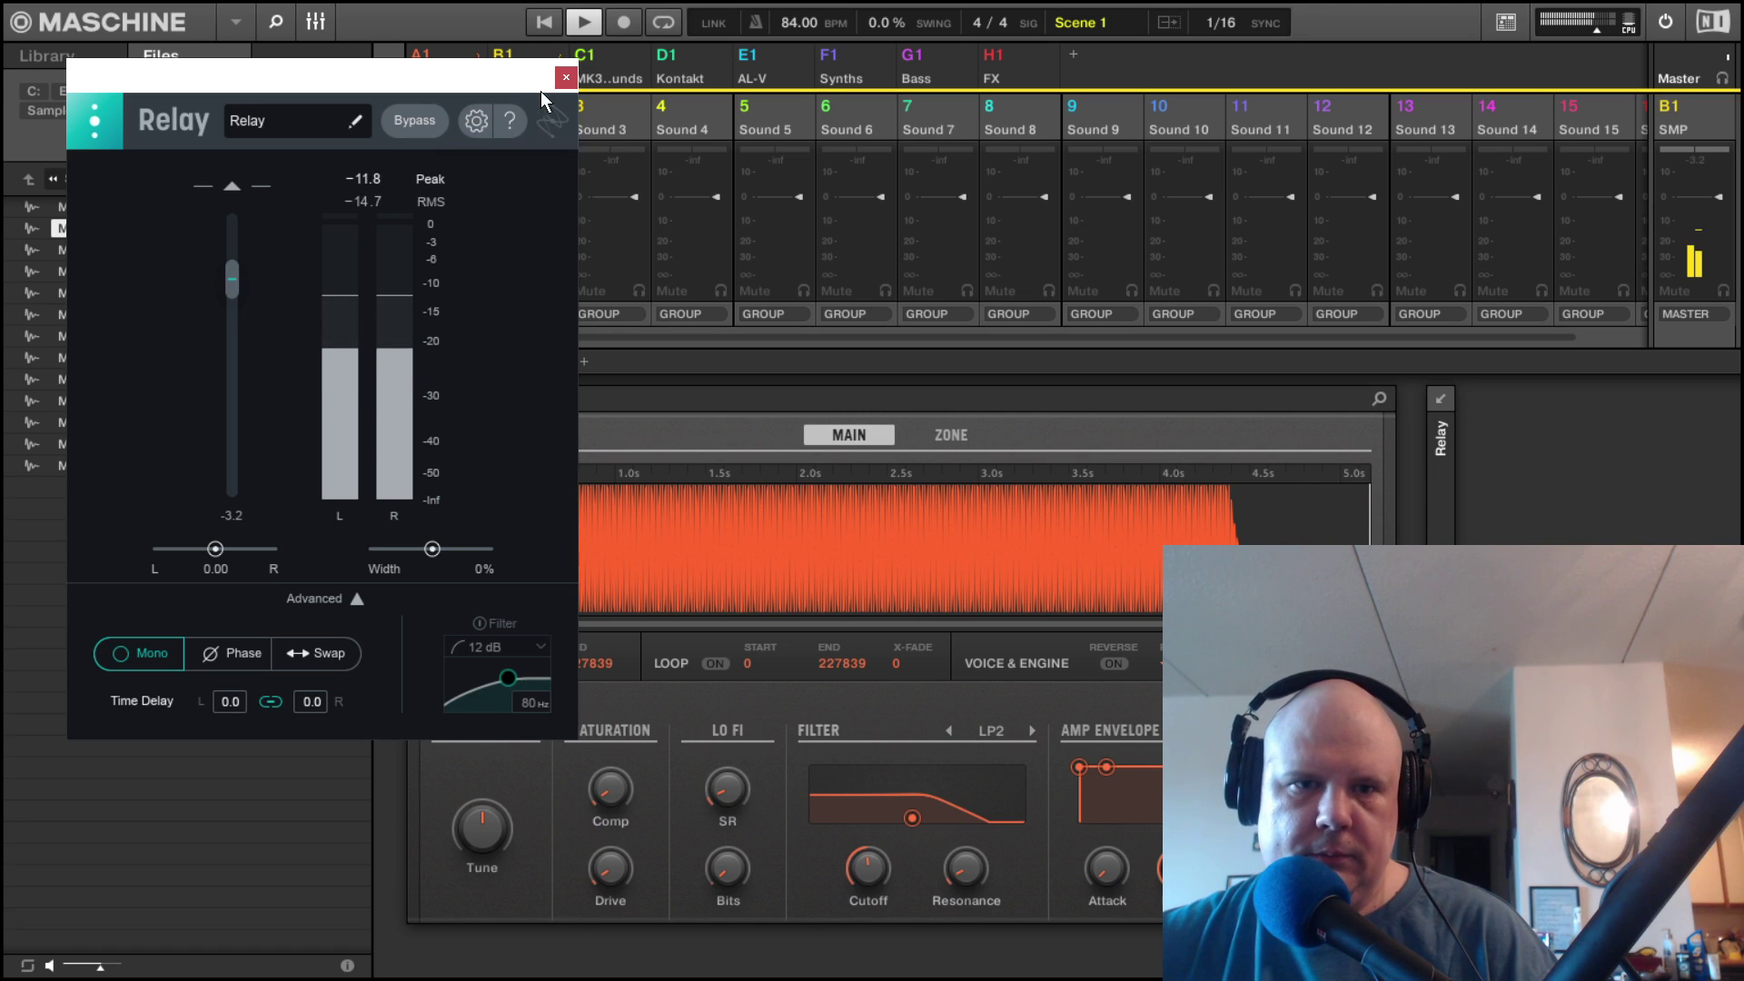
pyautogui.click(566, 78)
# Leave the mixer and insert the internal Compressor on the SMP group with the loop playing.
pyautogui.click(331, 19)
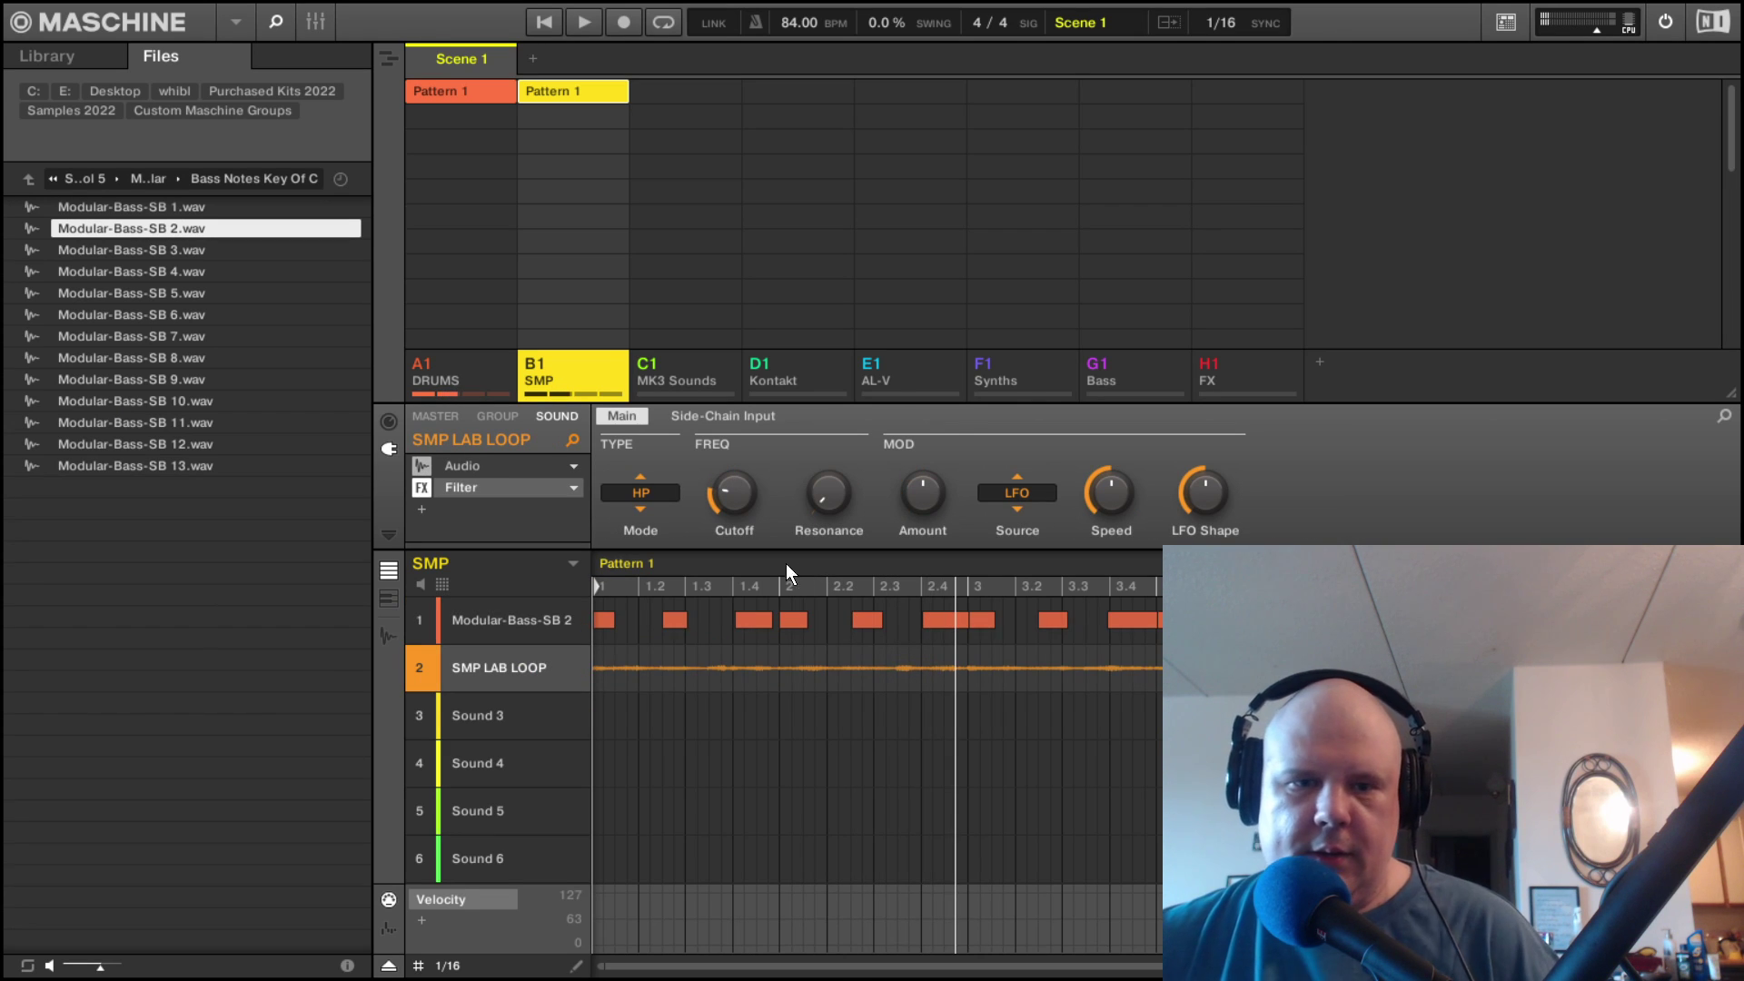
pyautogui.click(499, 416)
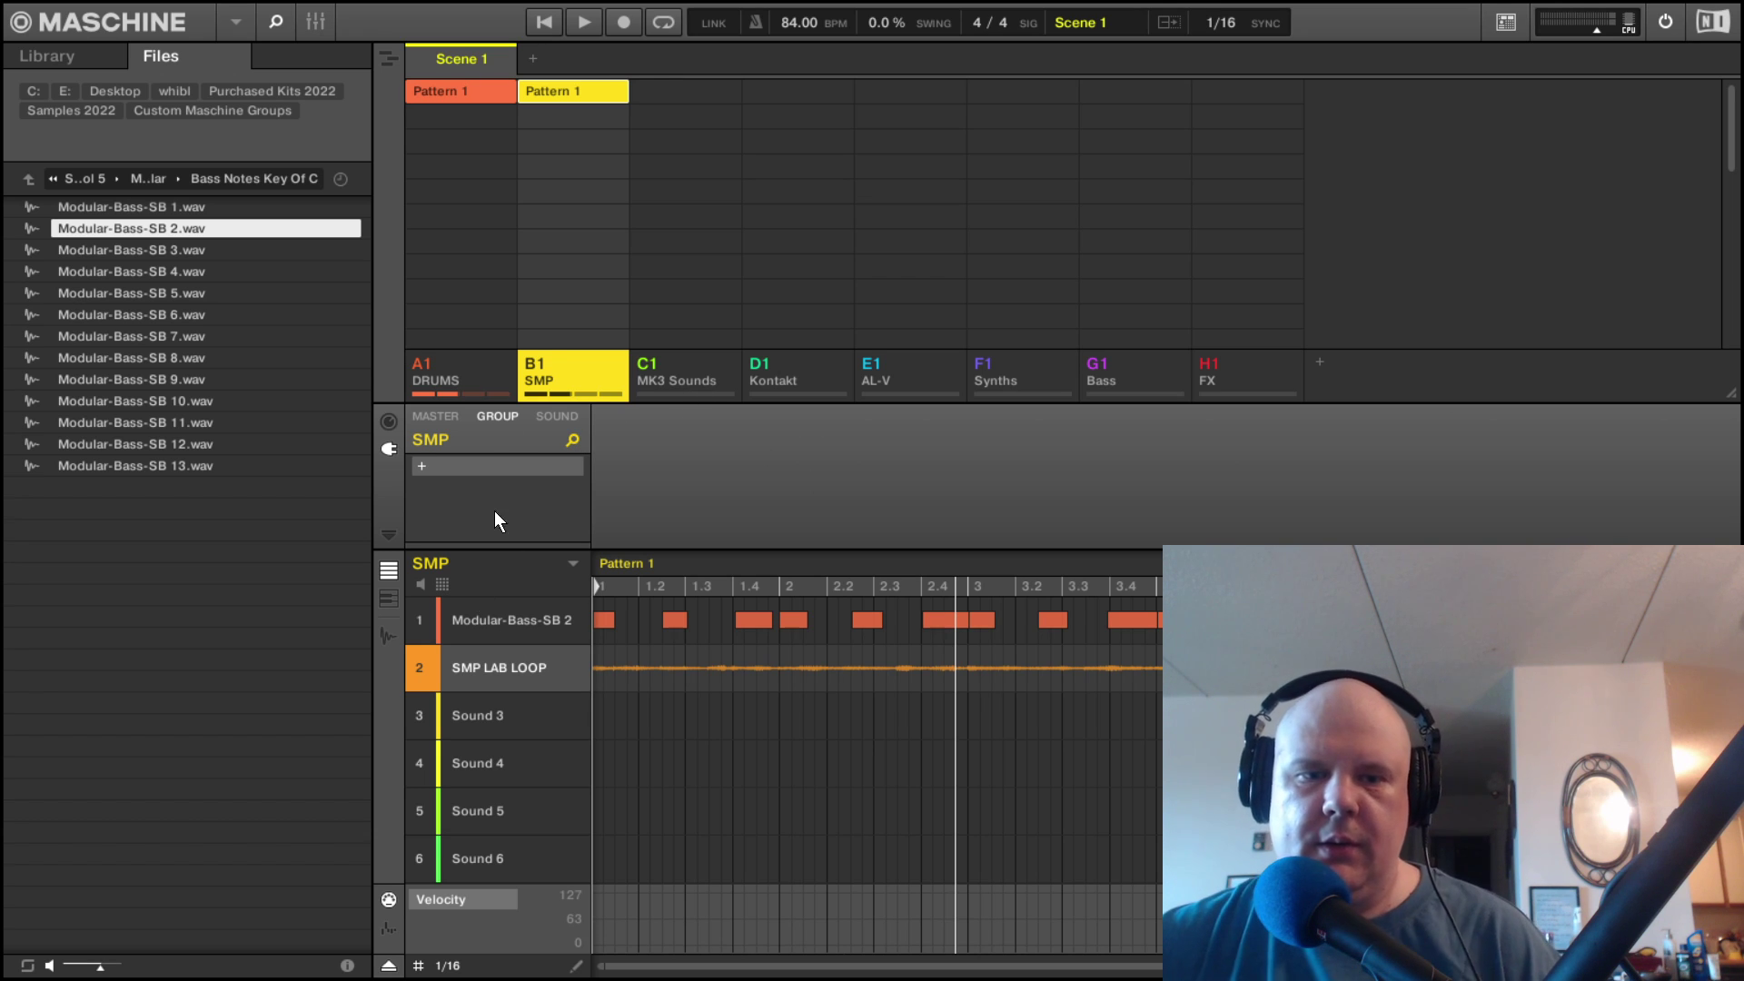
pyautogui.press('space')
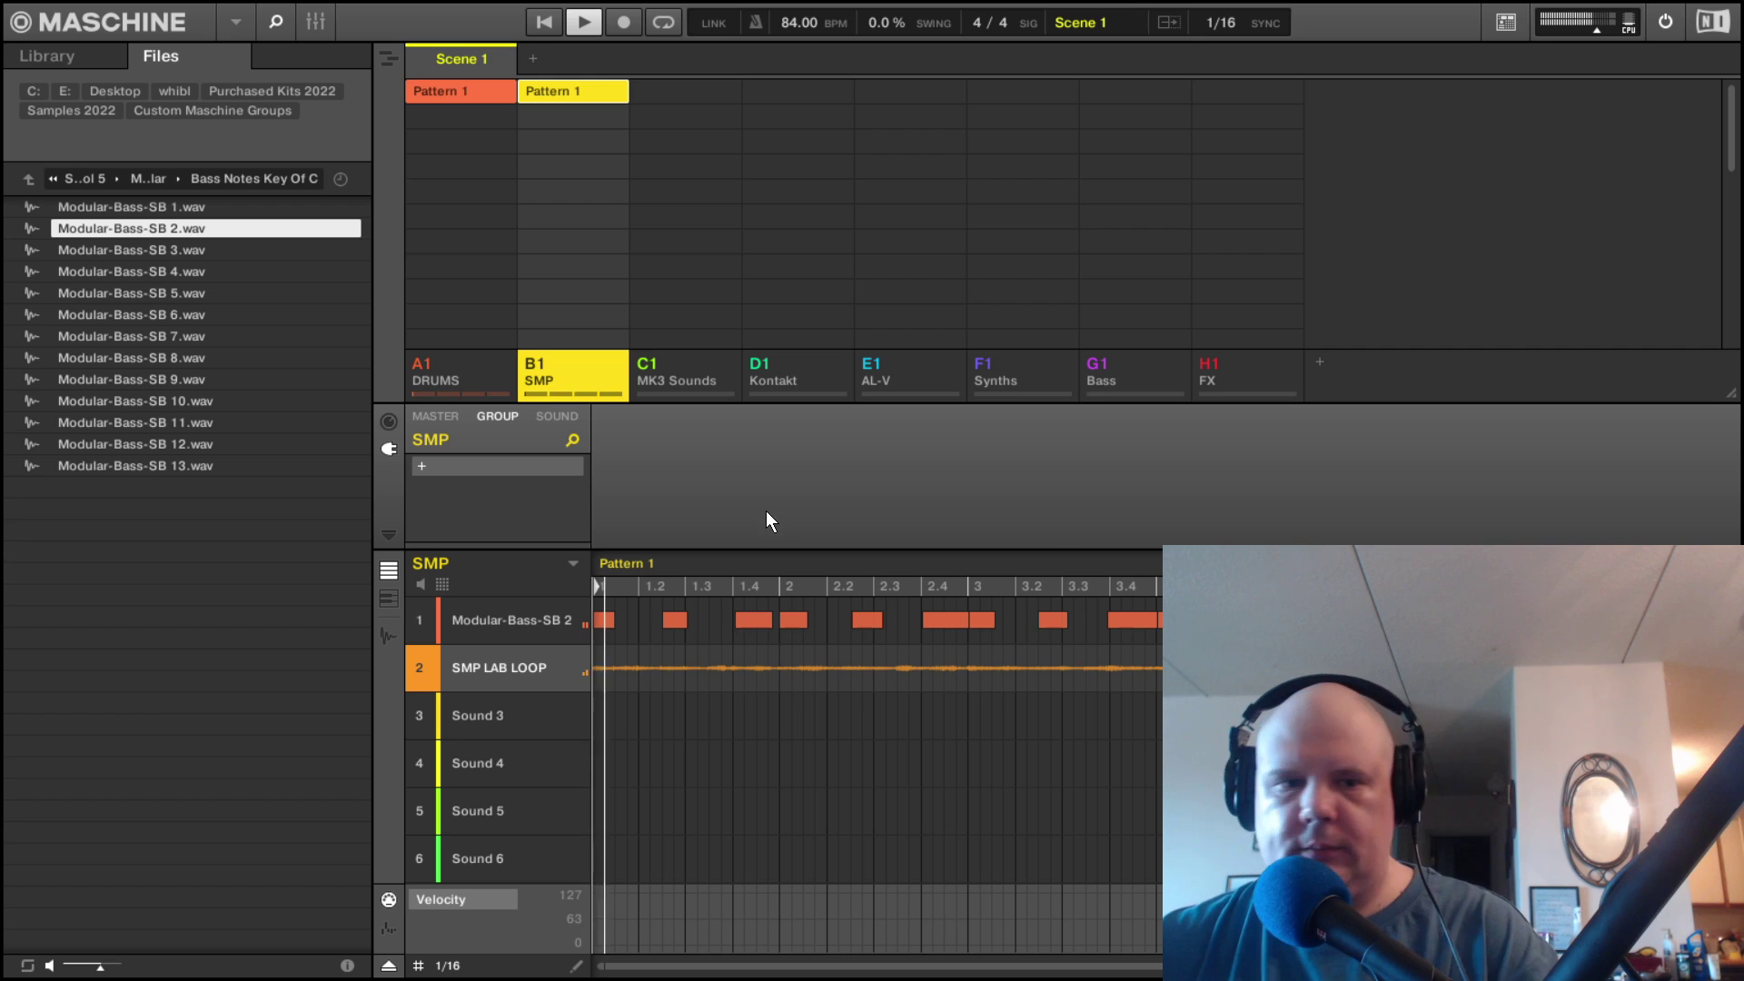
pyautogui.click(420, 467)
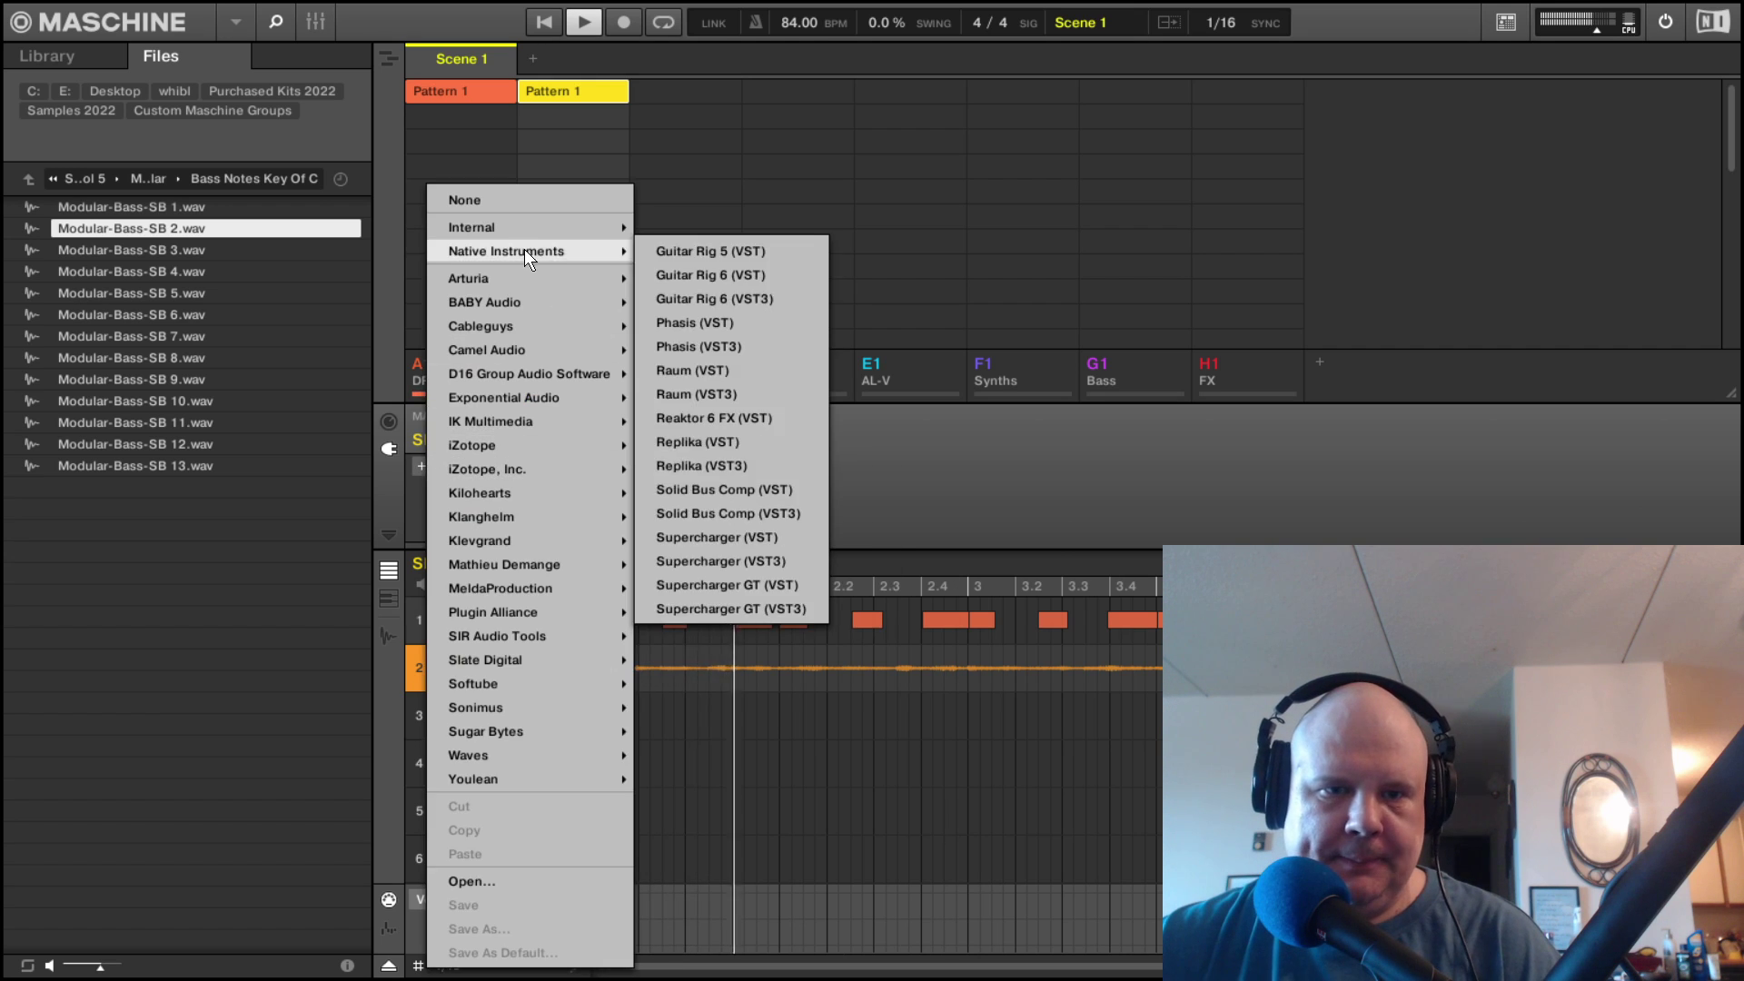
pyautogui.moveTo(517, 227)
pyautogui.click(683, 228)
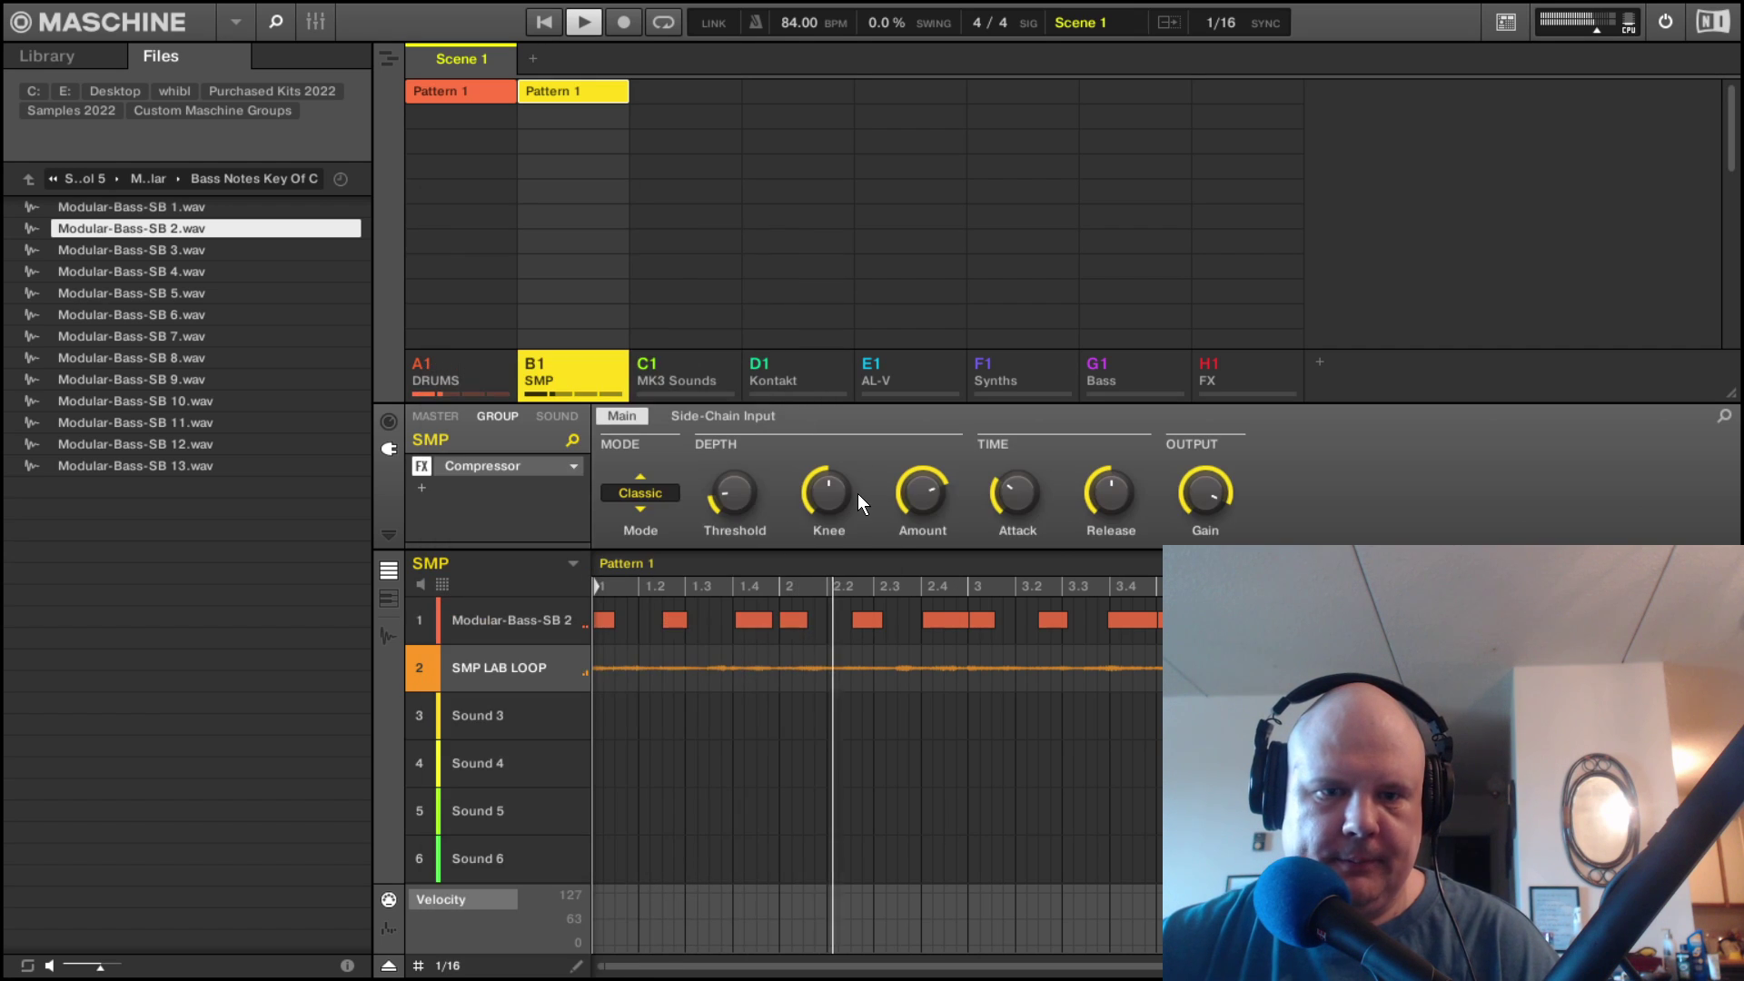
# Set the SMP group compressor's side-chain input source to A1.
pyautogui.click(656, 493)
pyautogui.click(701, 423)
pyautogui.click(701, 419)
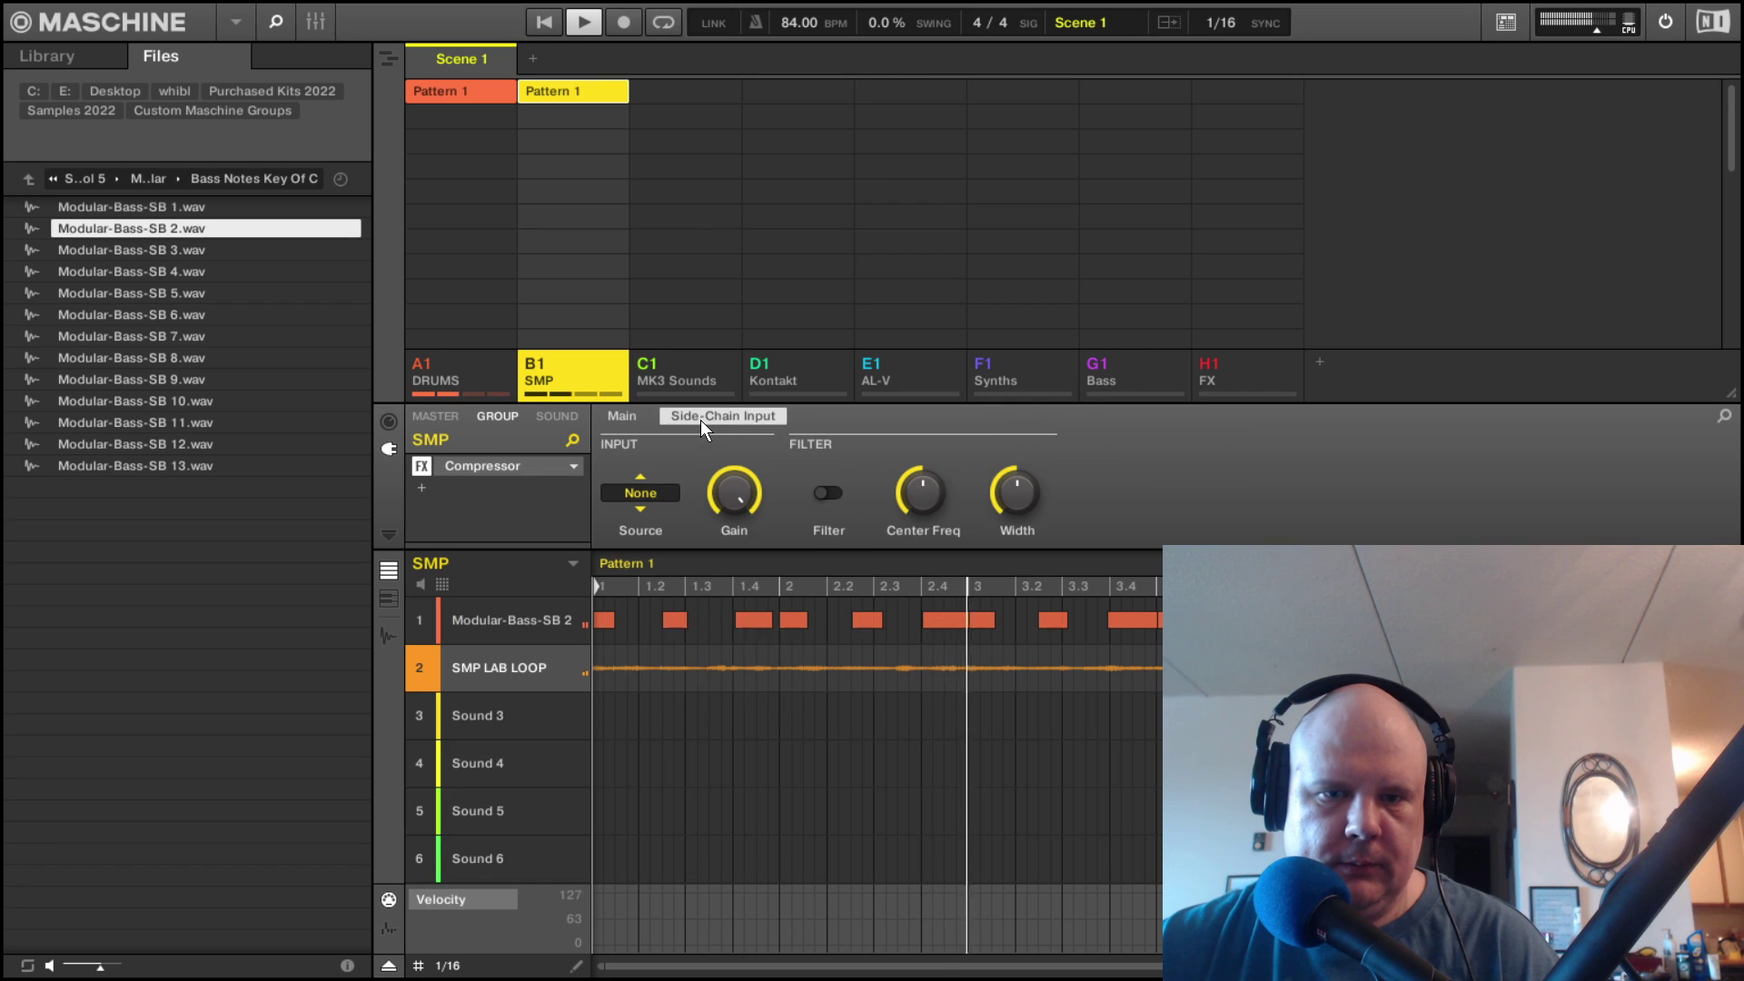
pyautogui.click(643, 493)
pyautogui.click(667, 543)
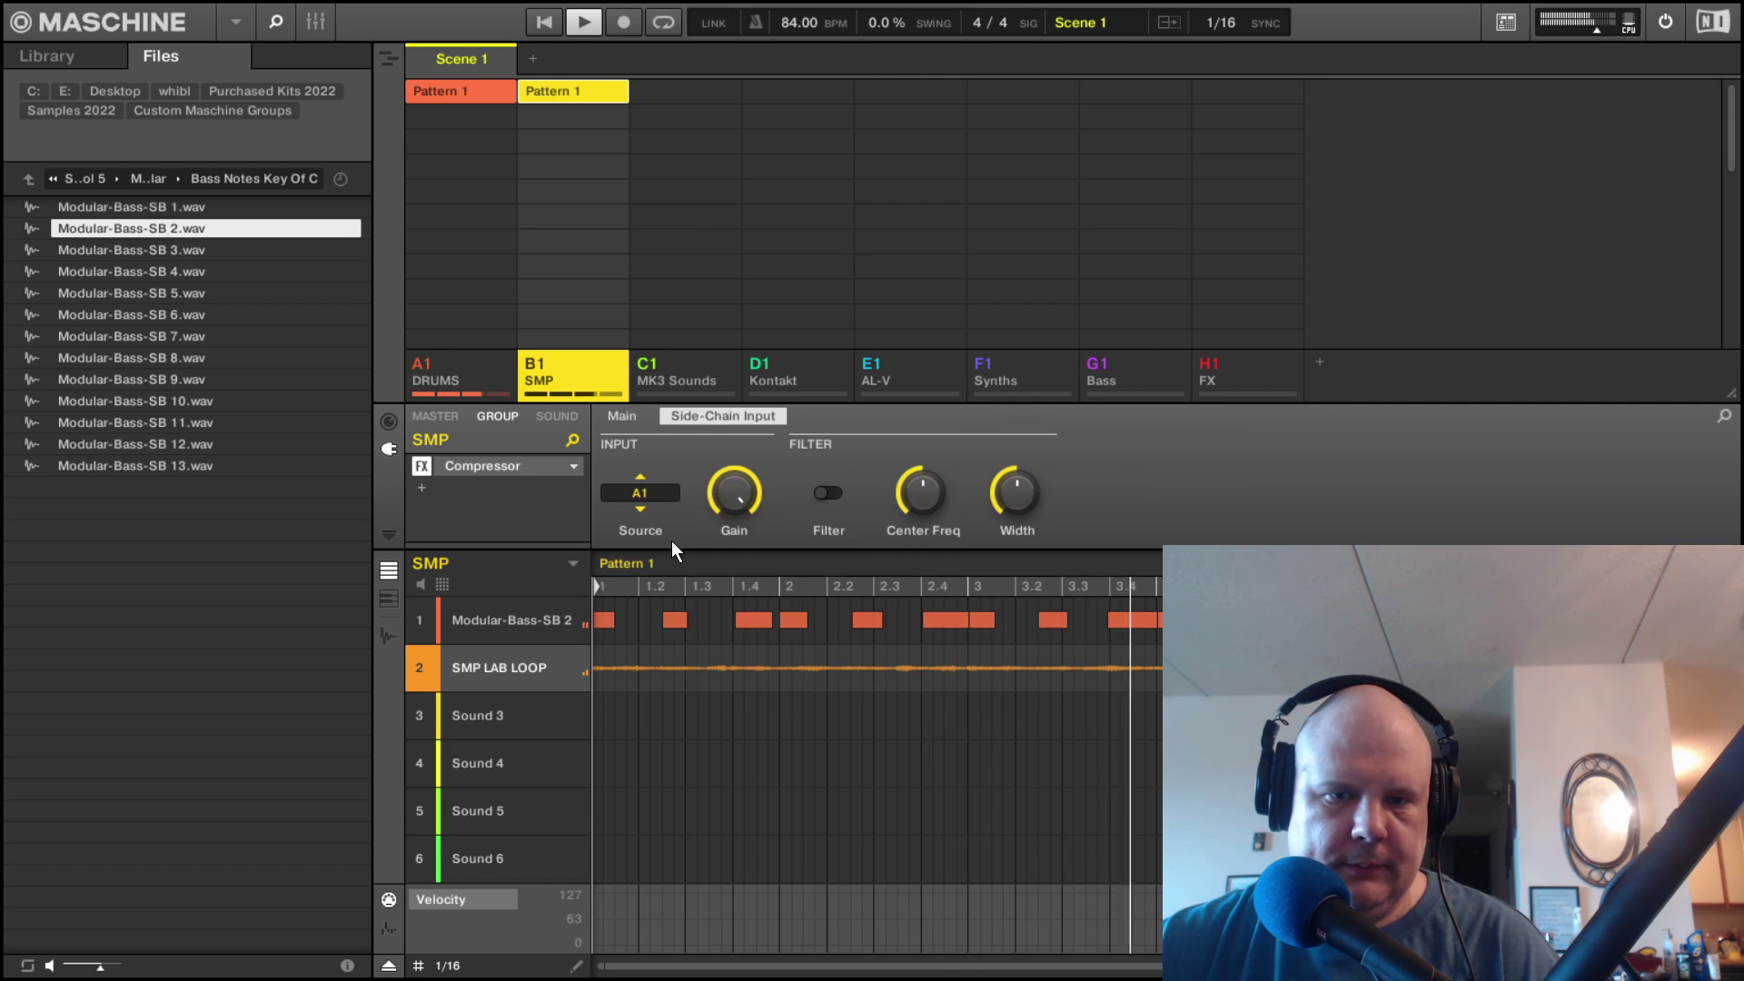
# In the mixer, raise the SMP compressor's knee, minimize its attack, adjust its release, and lower its threshold and its amount to 26%.
pyautogui.click(315, 22)
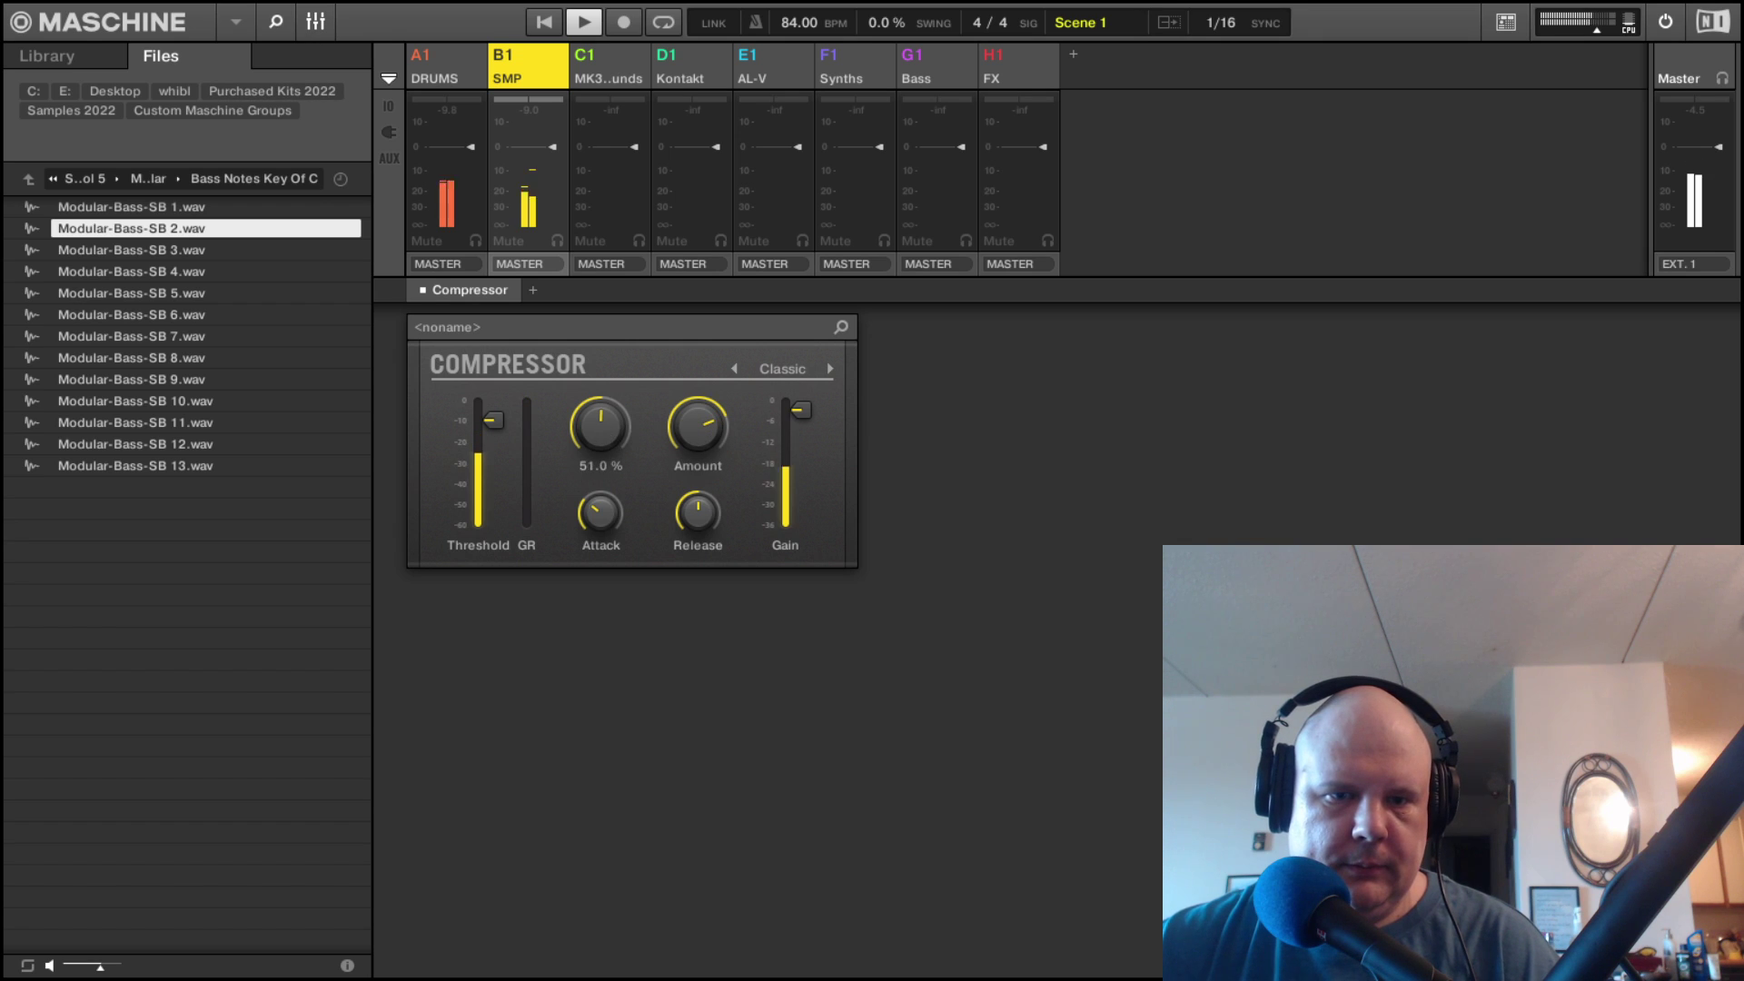
pyautogui.moveTo(600, 427); pyautogui.dragTo(600, 391)
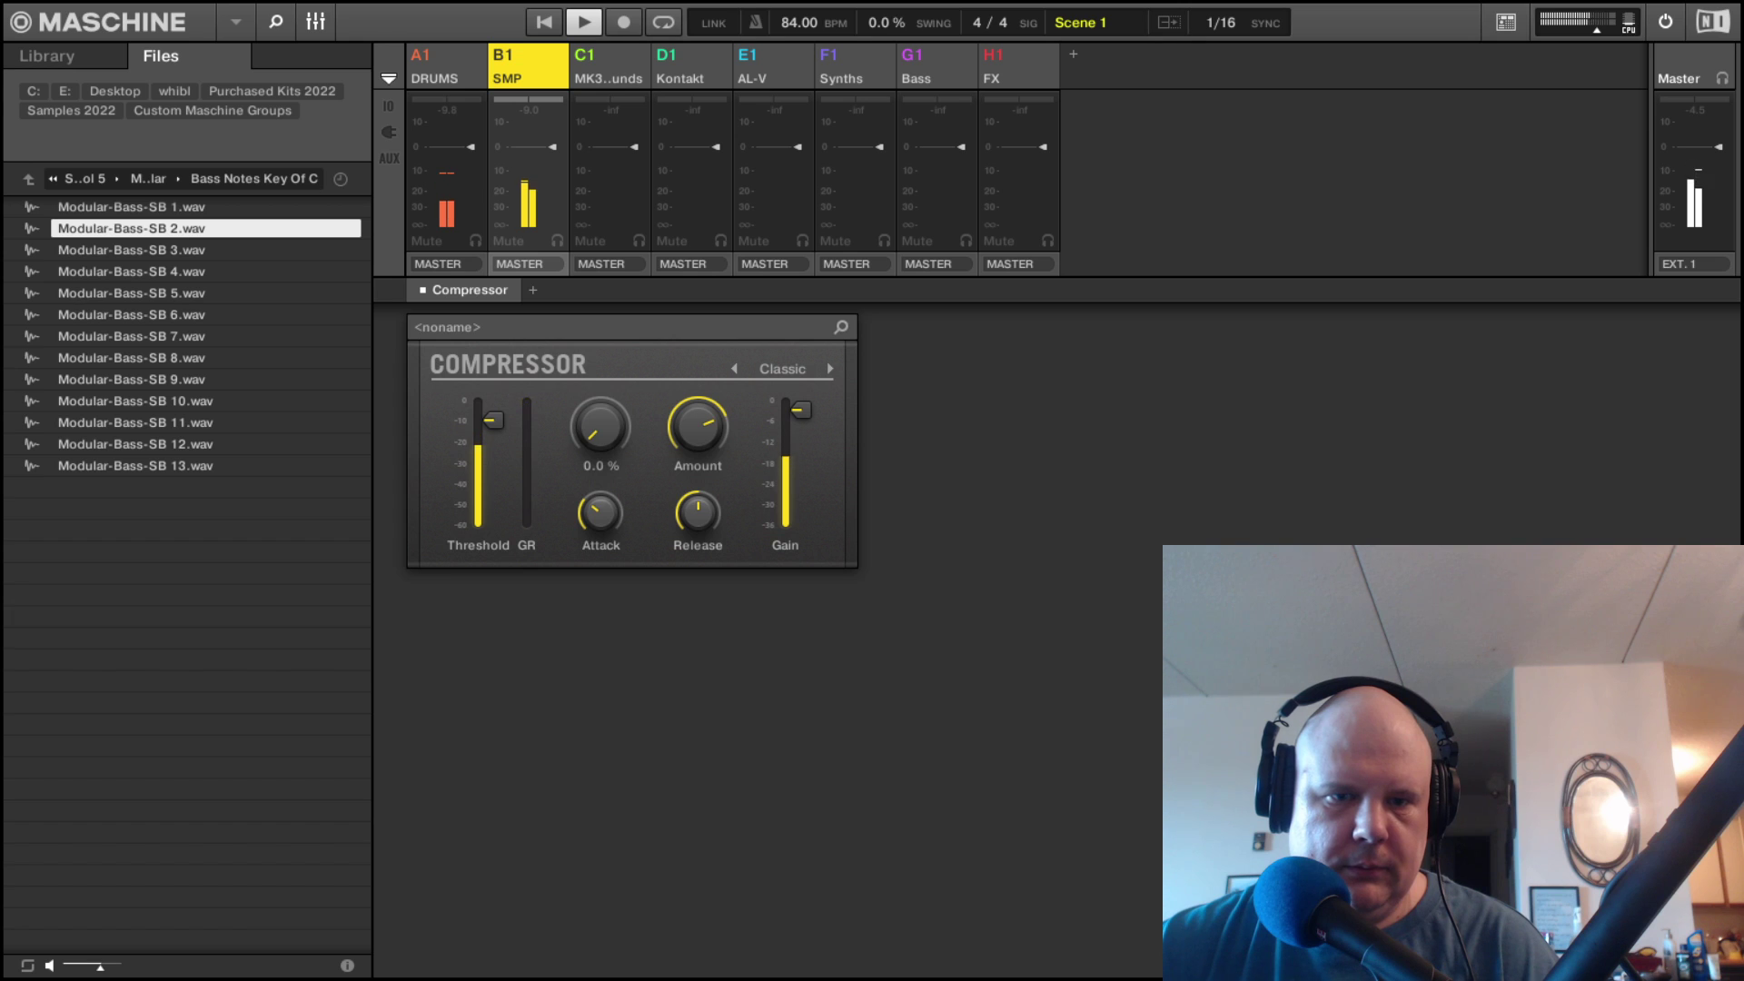
pyautogui.moveTo(603, 431); pyautogui.dragTo(603, 391)
pyautogui.moveTo(600, 521); pyautogui.dragTo(600, 560)
pyautogui.moveTo(699, 523); pyautogui.dragTo(699, 529)
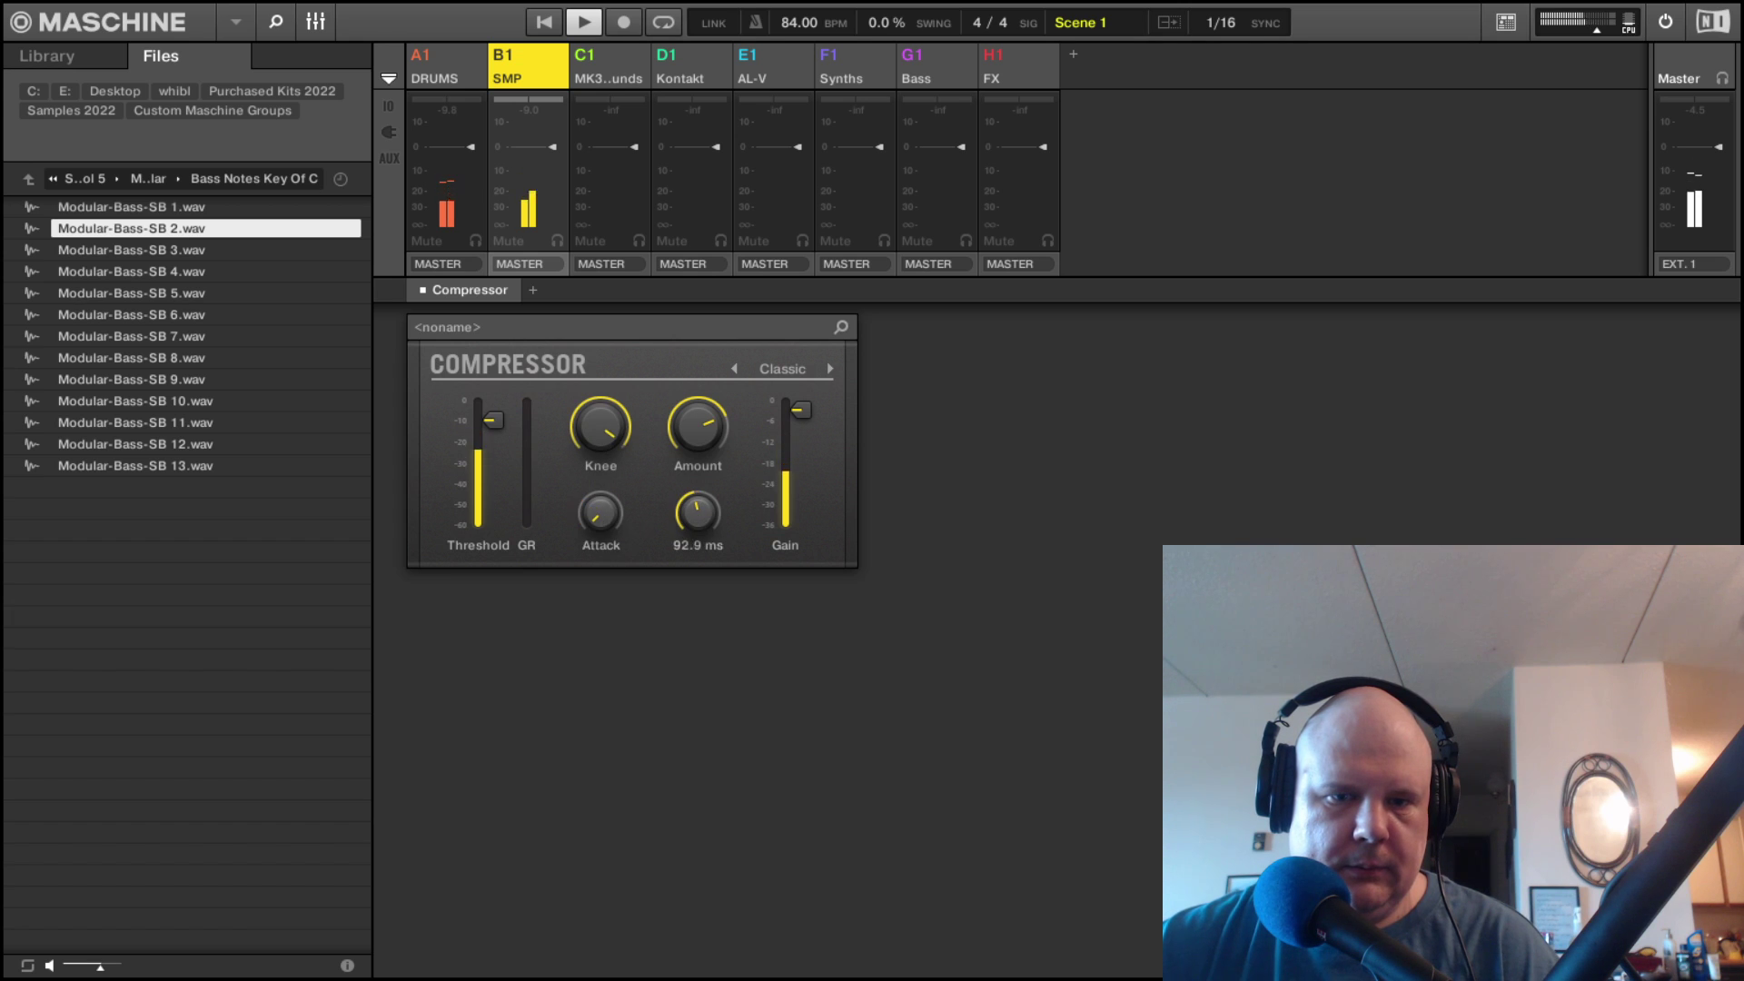
pyautogui.moveTo(698, 427); pyautogui.dragTo(698, 449)
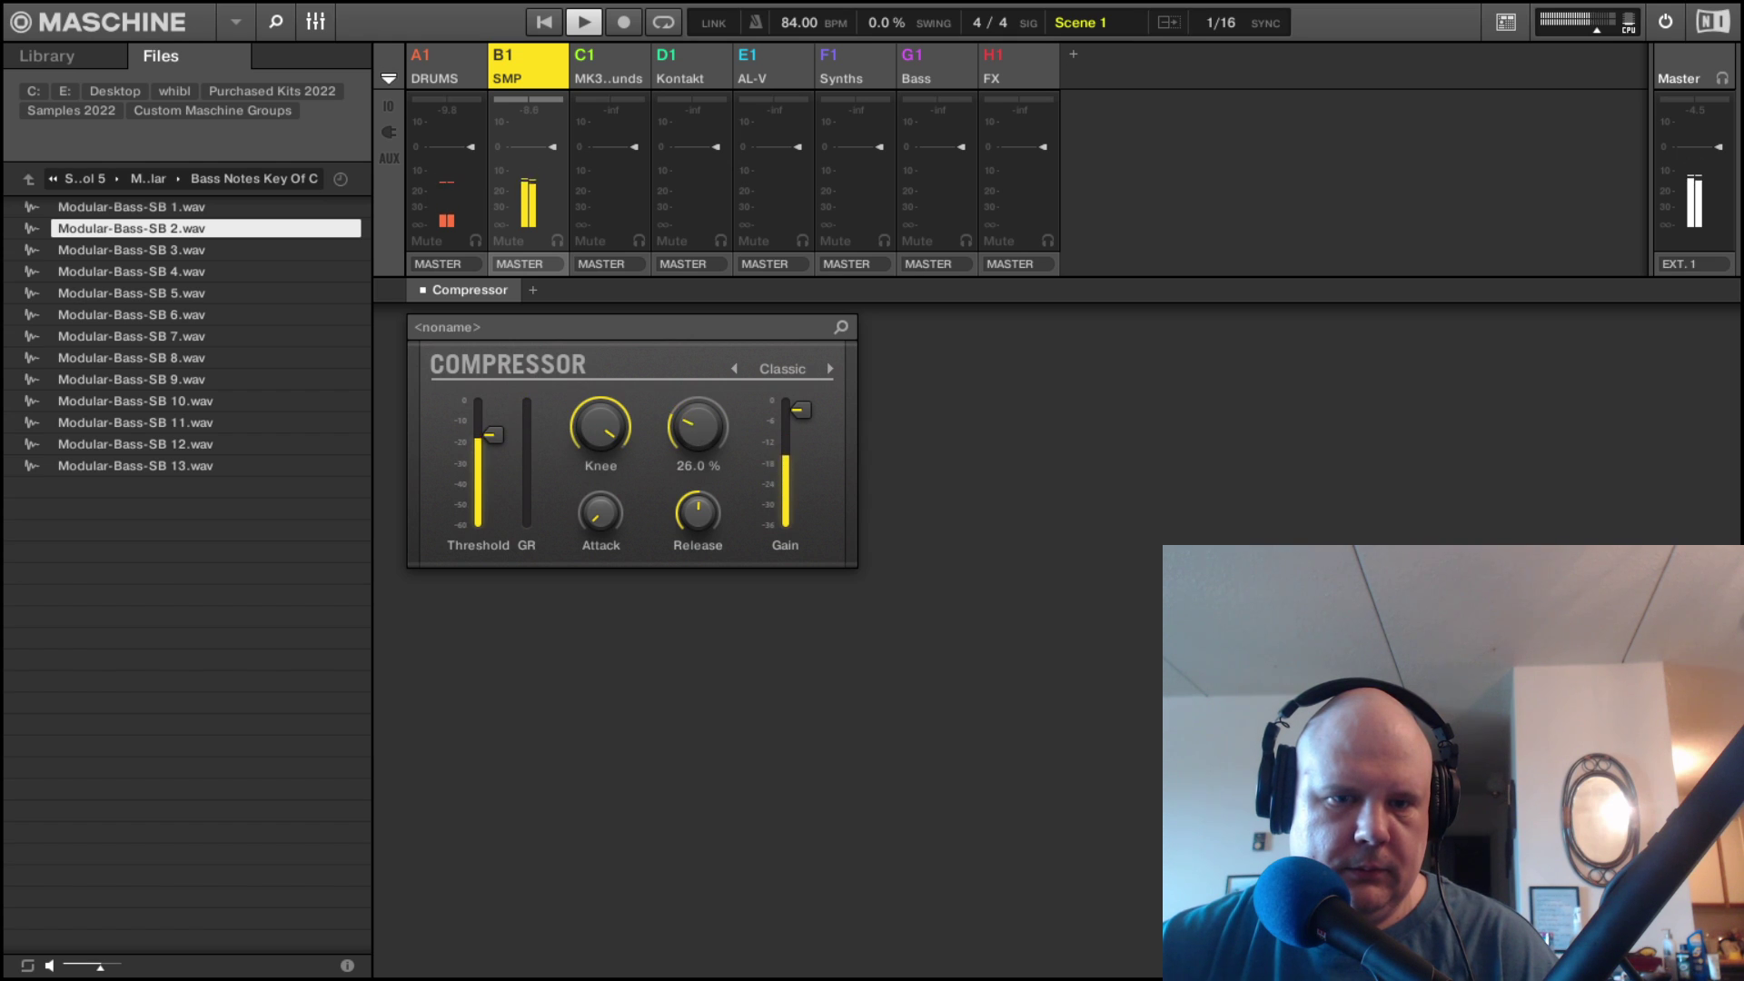
# Refine the SMP compressor with a lower knee and amount, a lower threshold and slightly reduced output gain.
pyautogui.moveTo(603, 434); pyautogui.dragTo(600, 414)
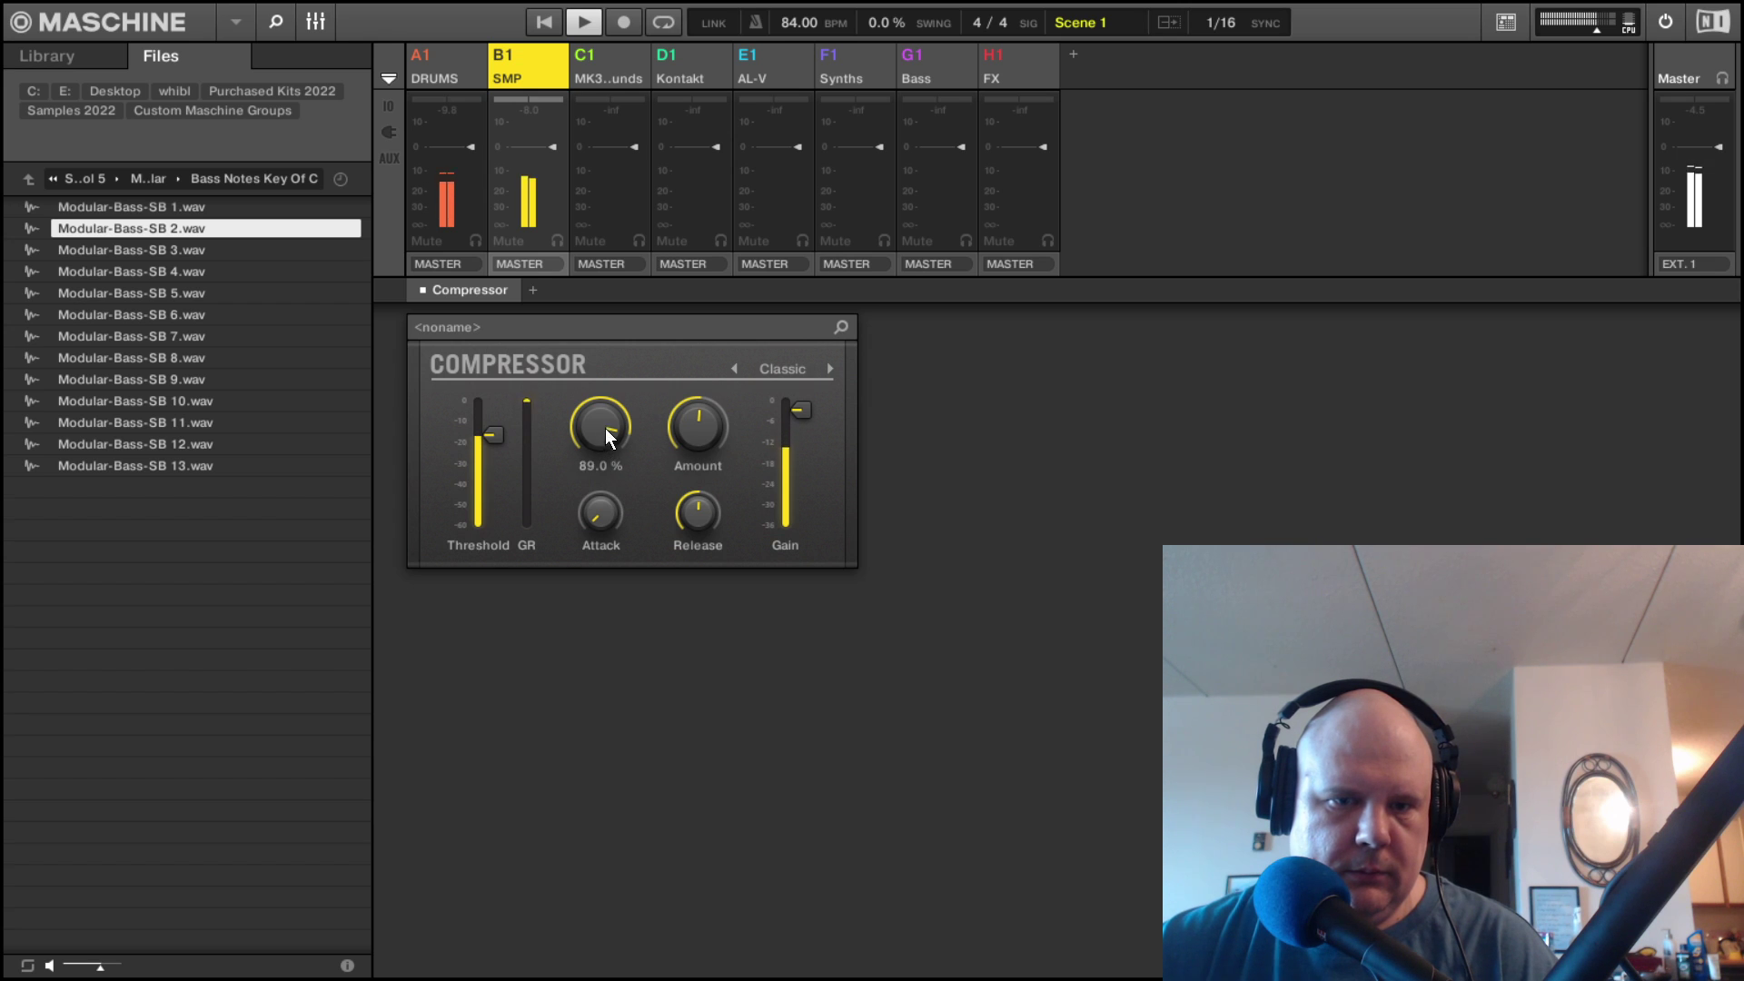
pyautogui.moveTo(605, 427); pyautogui.dragTo(698, 454)
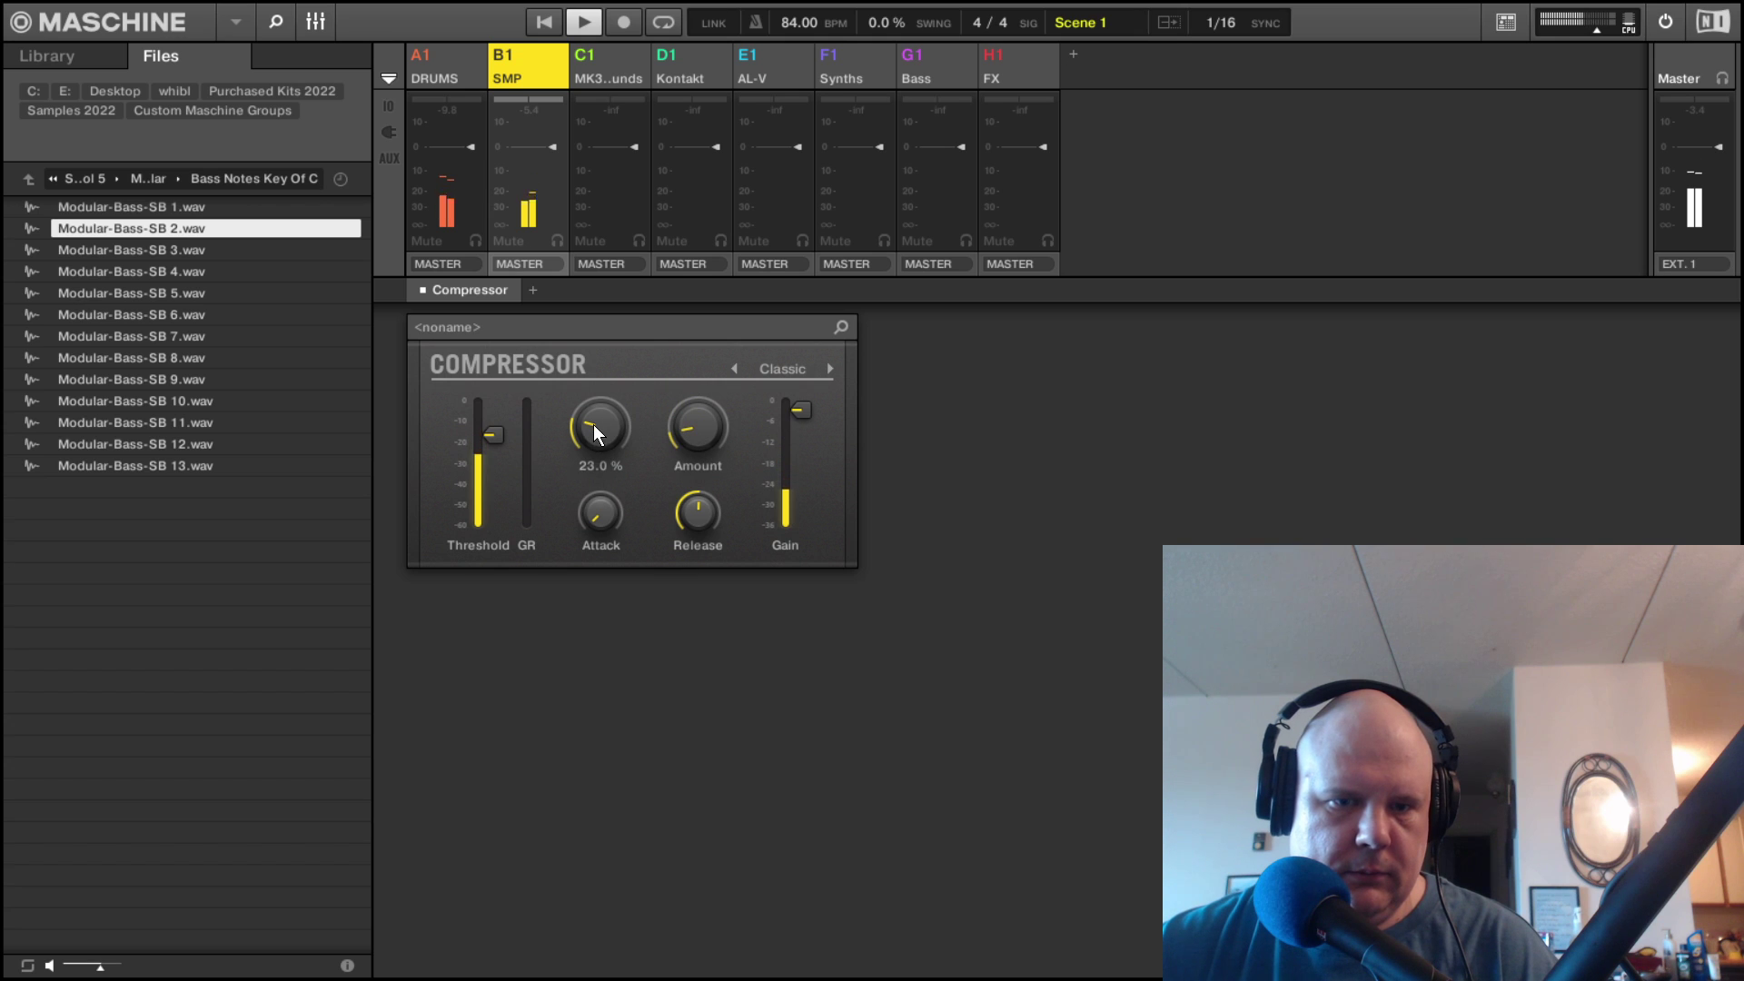
pyautogui.moveTo(592, 423); pyautogui.dragTo(593, 420)
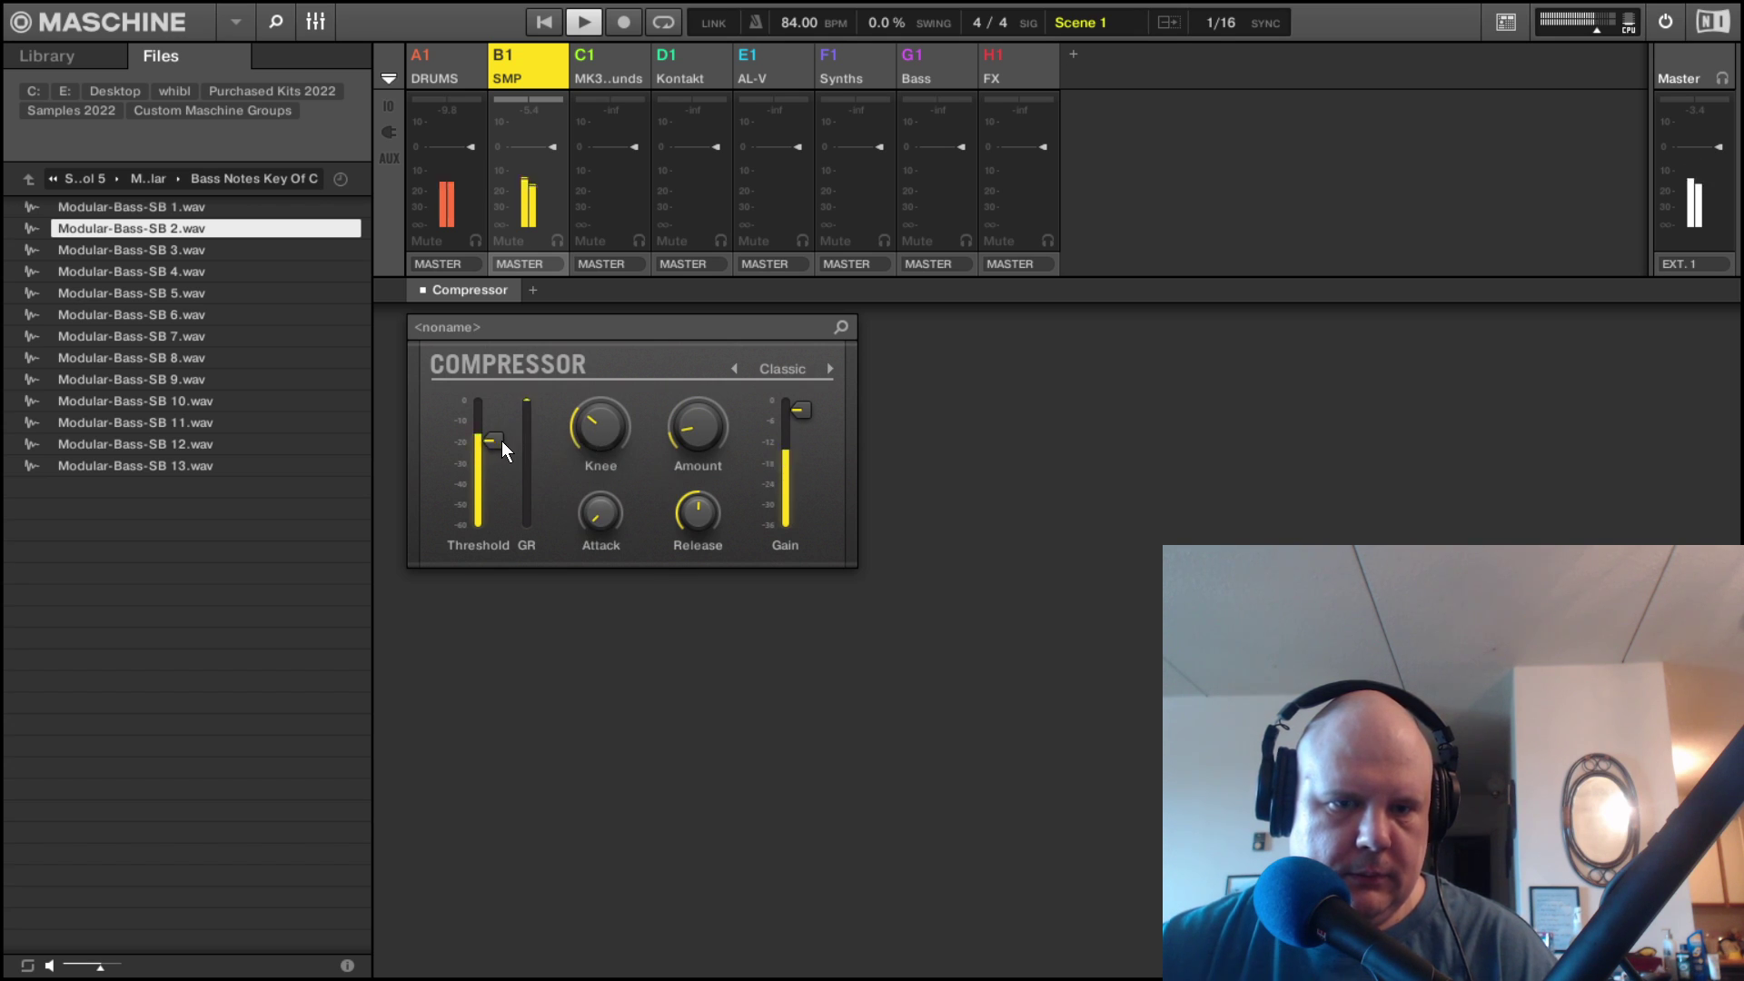
pyautogui.moveTo(506, 445); pyautogui.dragTo(508, 450)
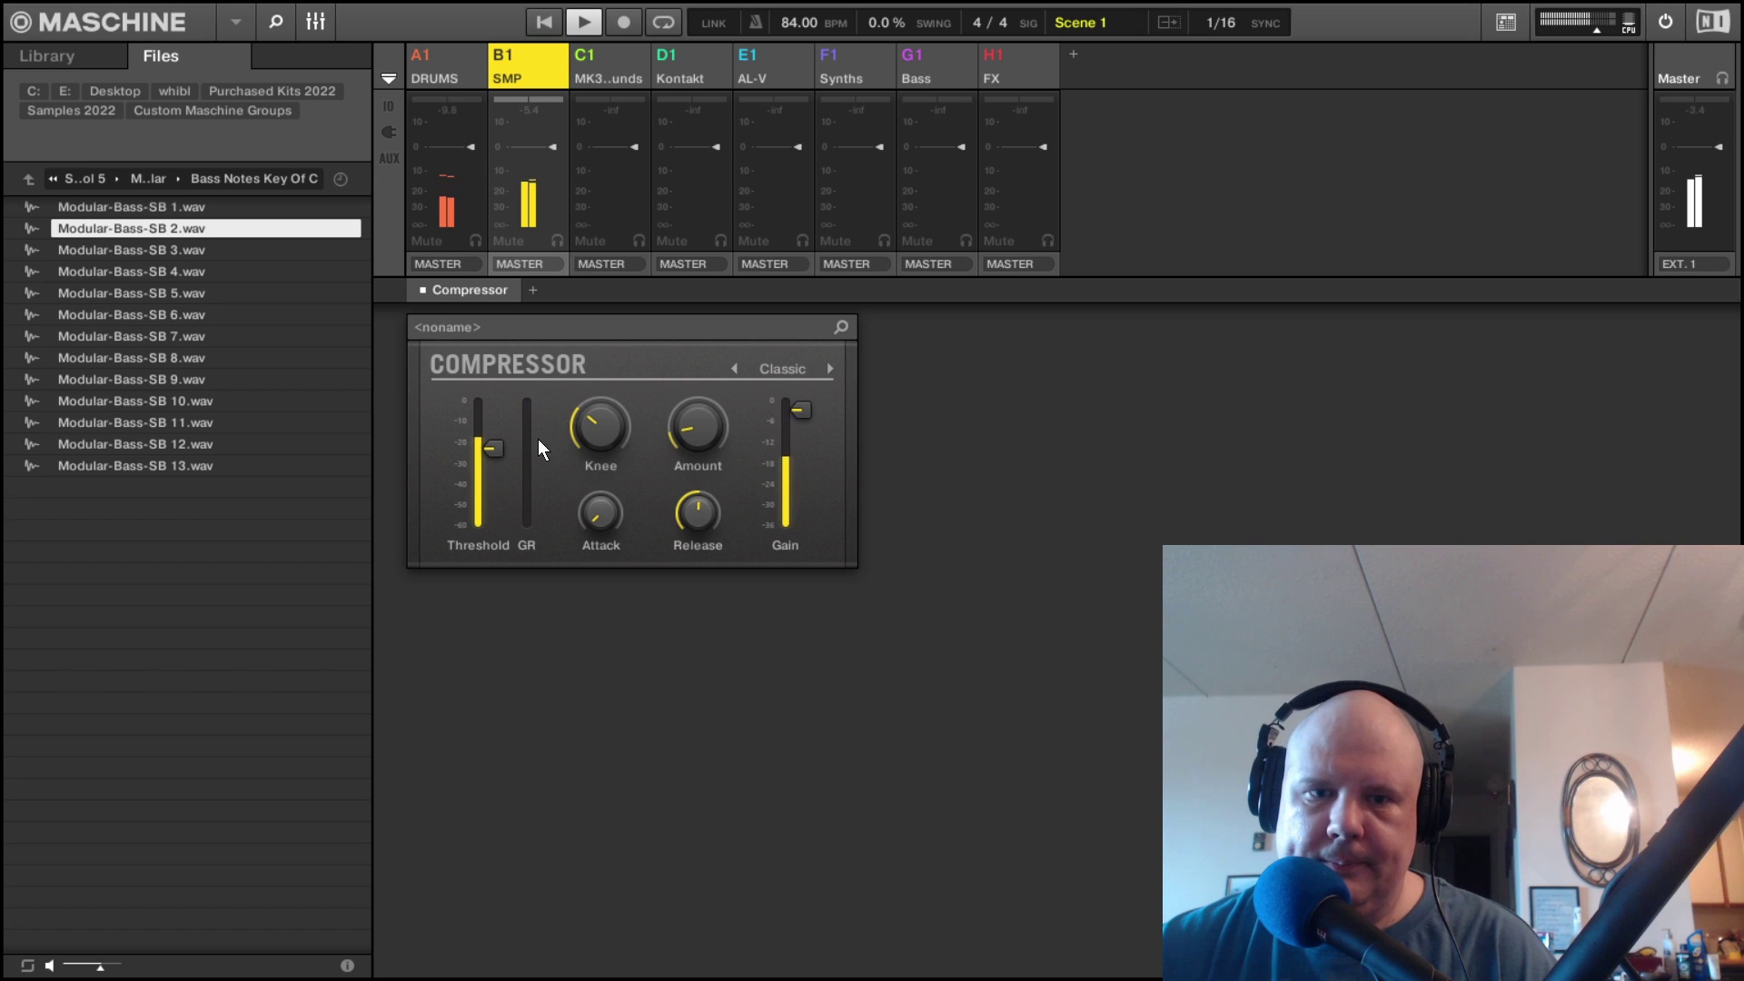
pyautogui.moveTo(803, 411); pyautogui.dragTo(803, 414)
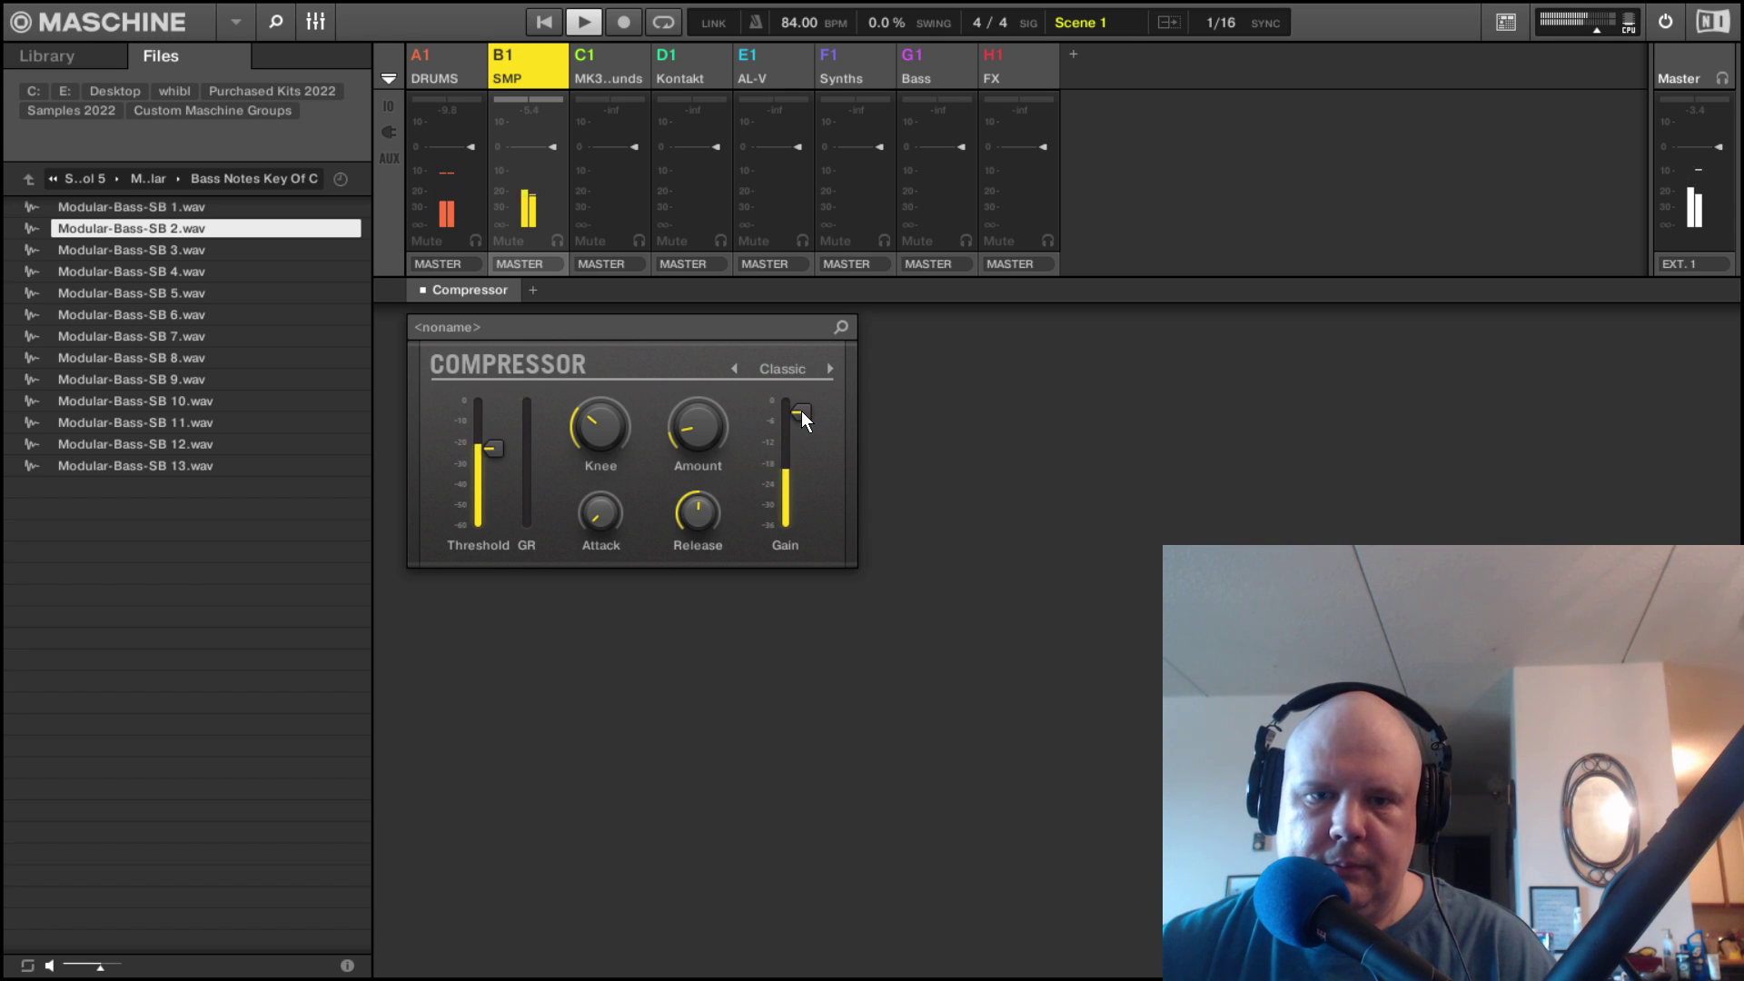
# Switch the mixer from the group overview to the individual sounds of the DRUMS group and solo the percussion loop on sound 4.
pyautogui.click(409, 104)
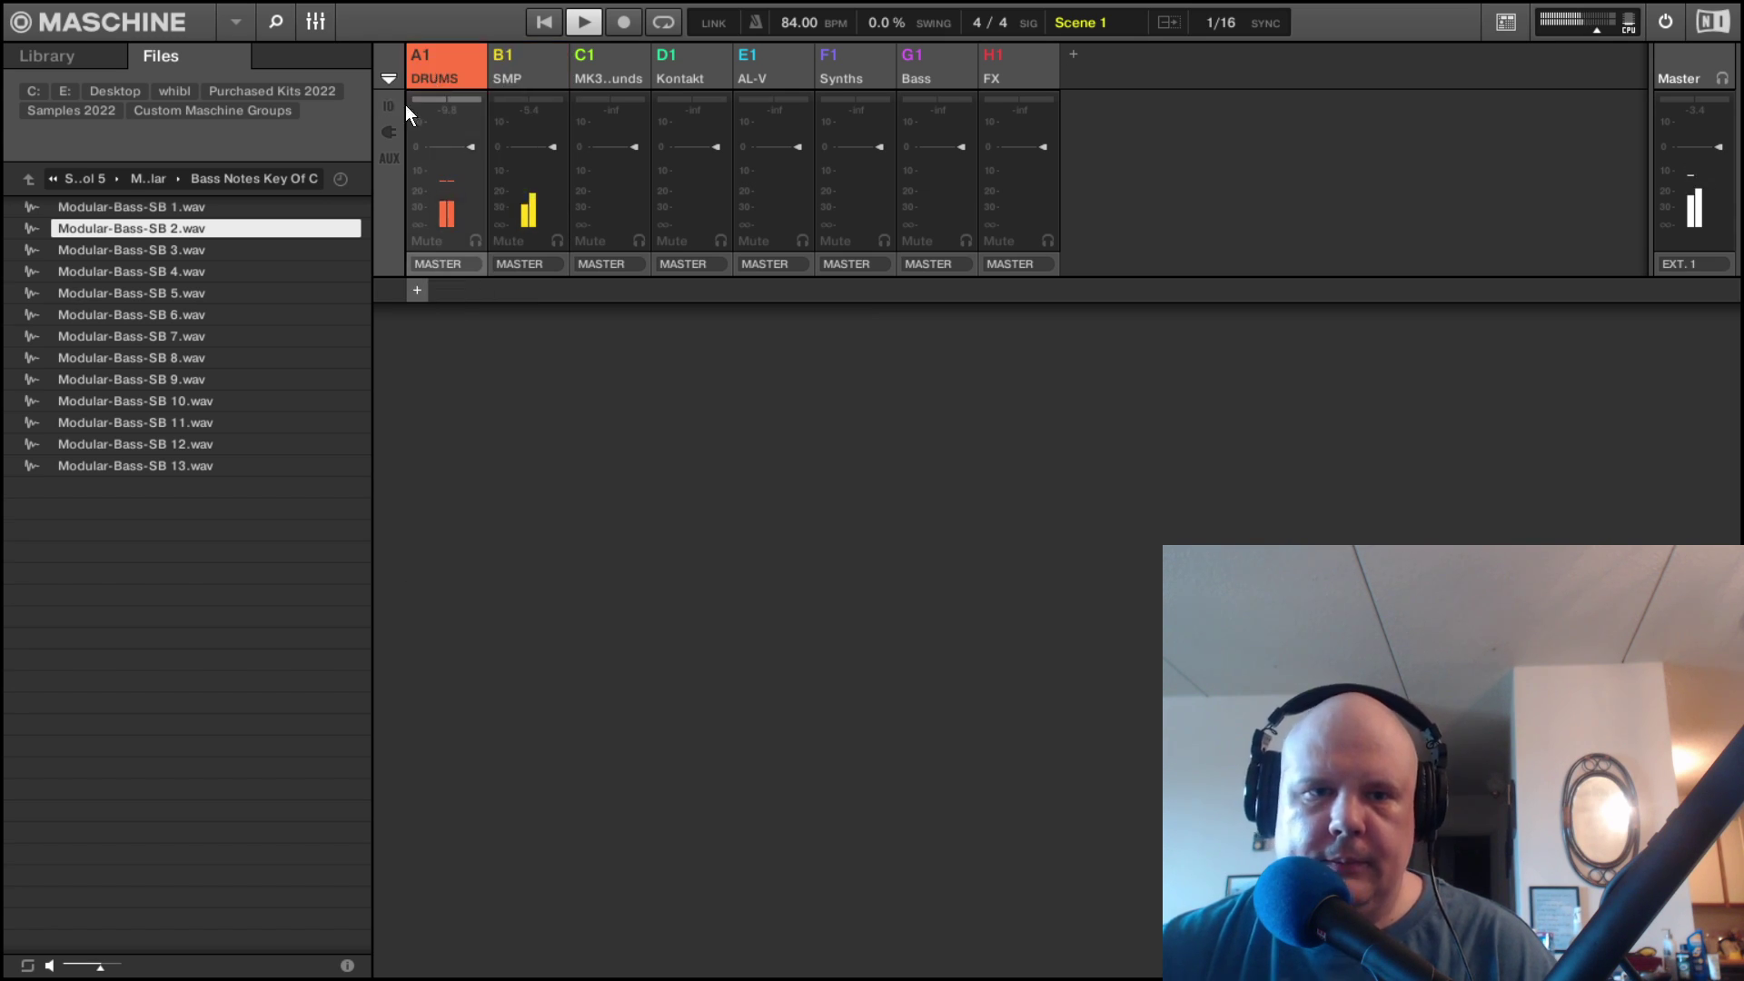
pyautogui.click(318, 26)
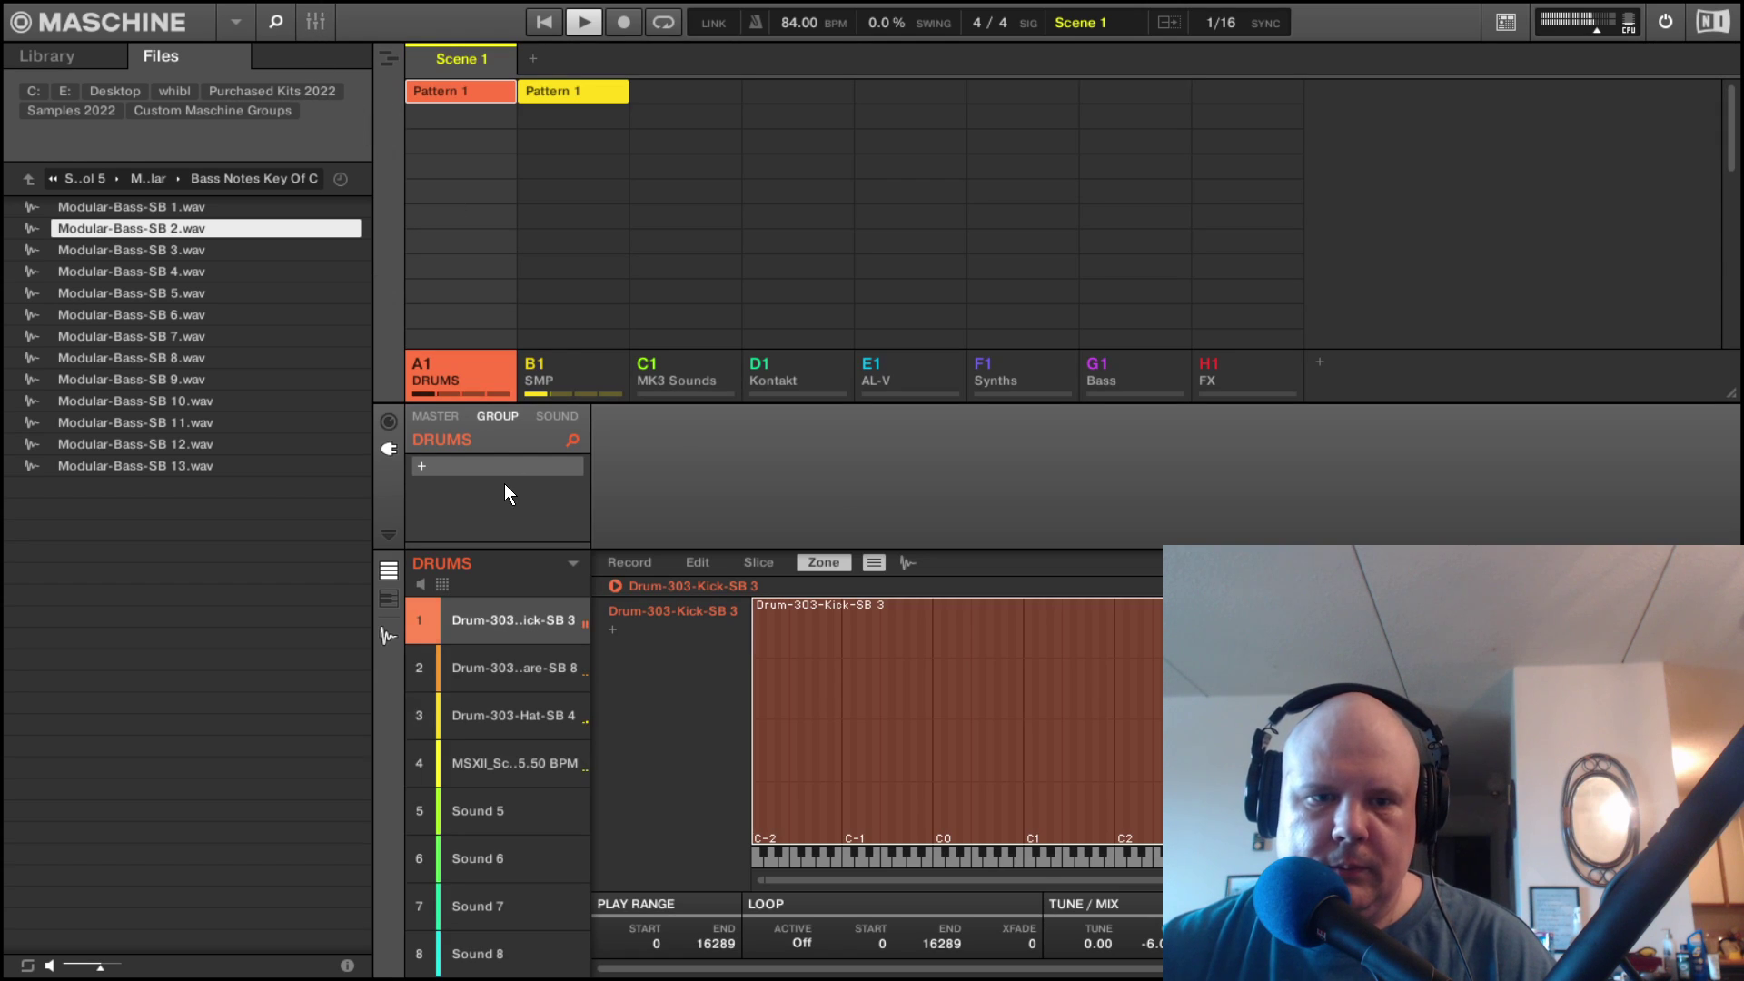
pyautogui.click(554, 416)
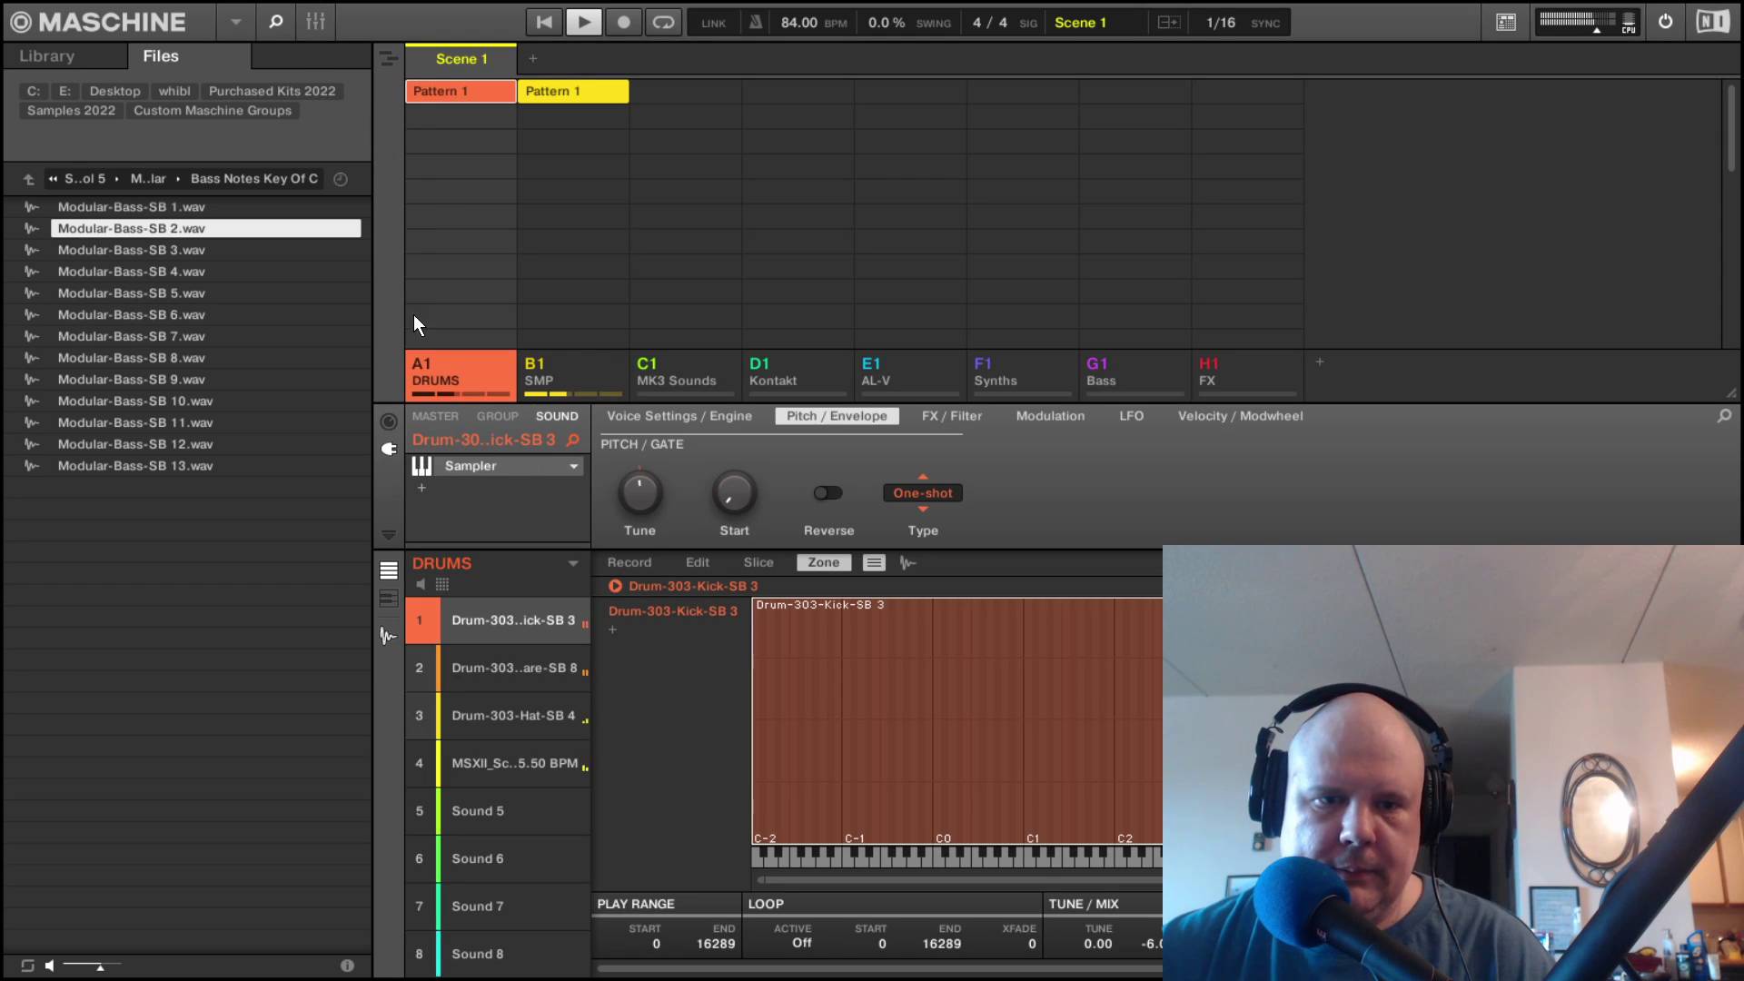
pyautogui.click(316, 22)
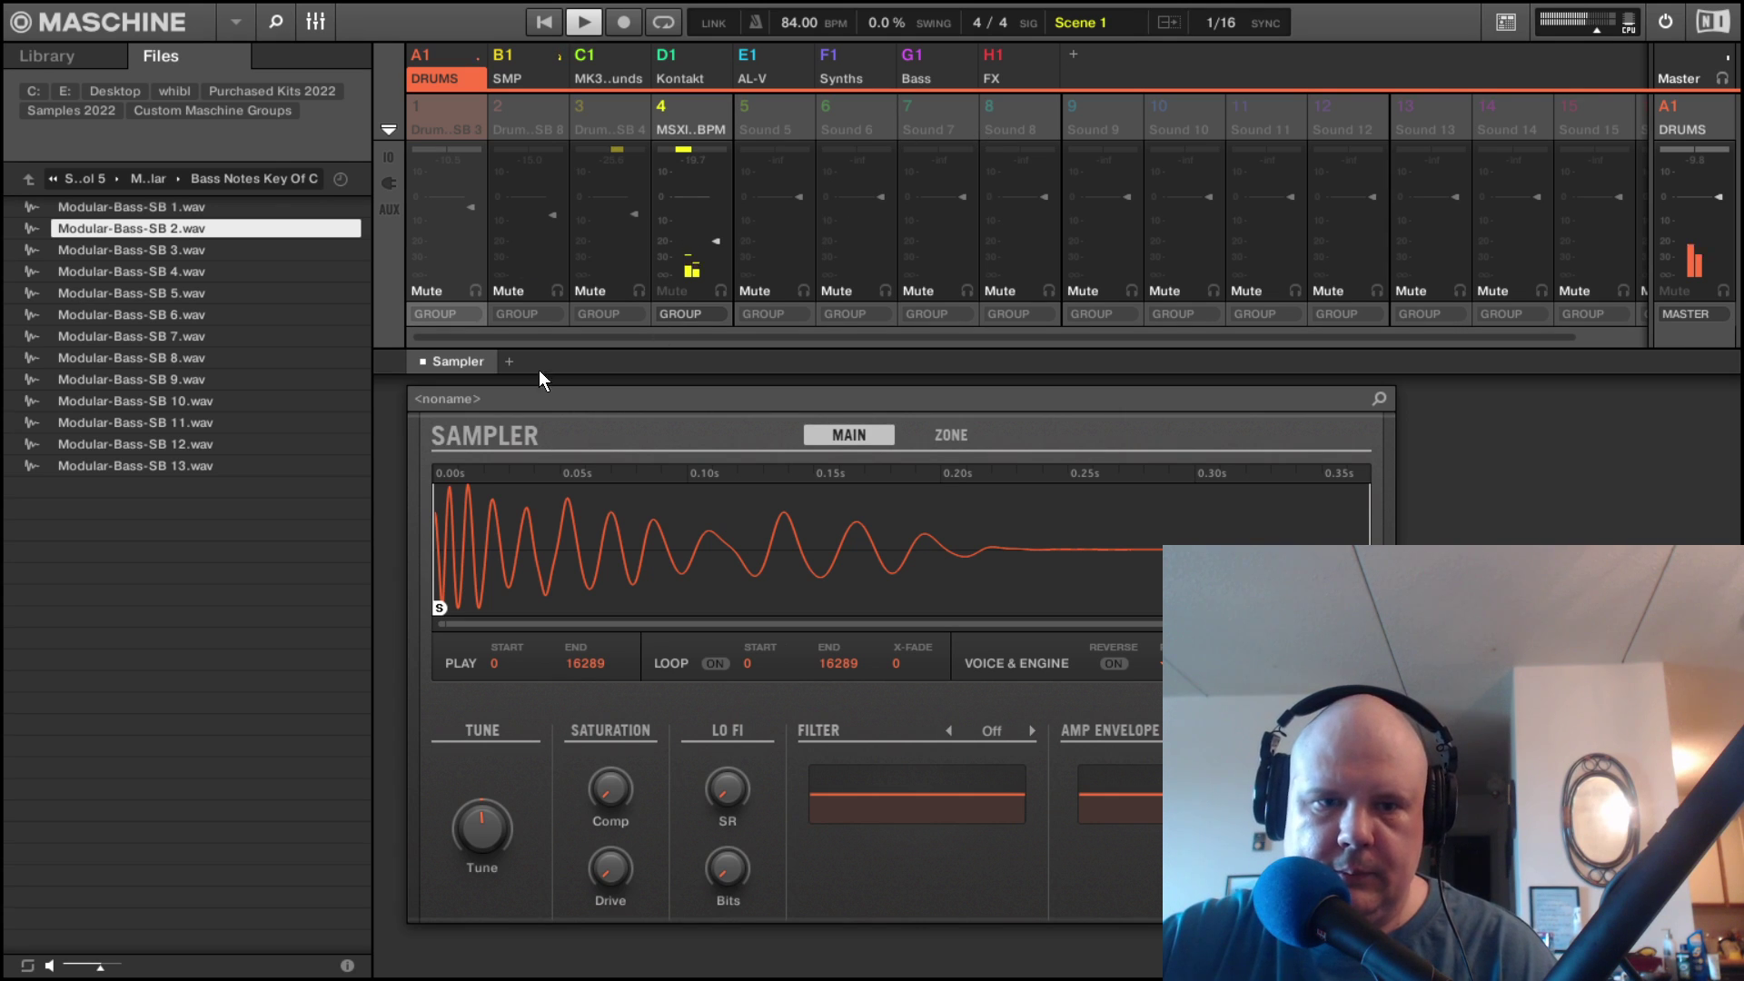
pyautogui.click(509, 356)
pyautogui.moveTo(580, 227)
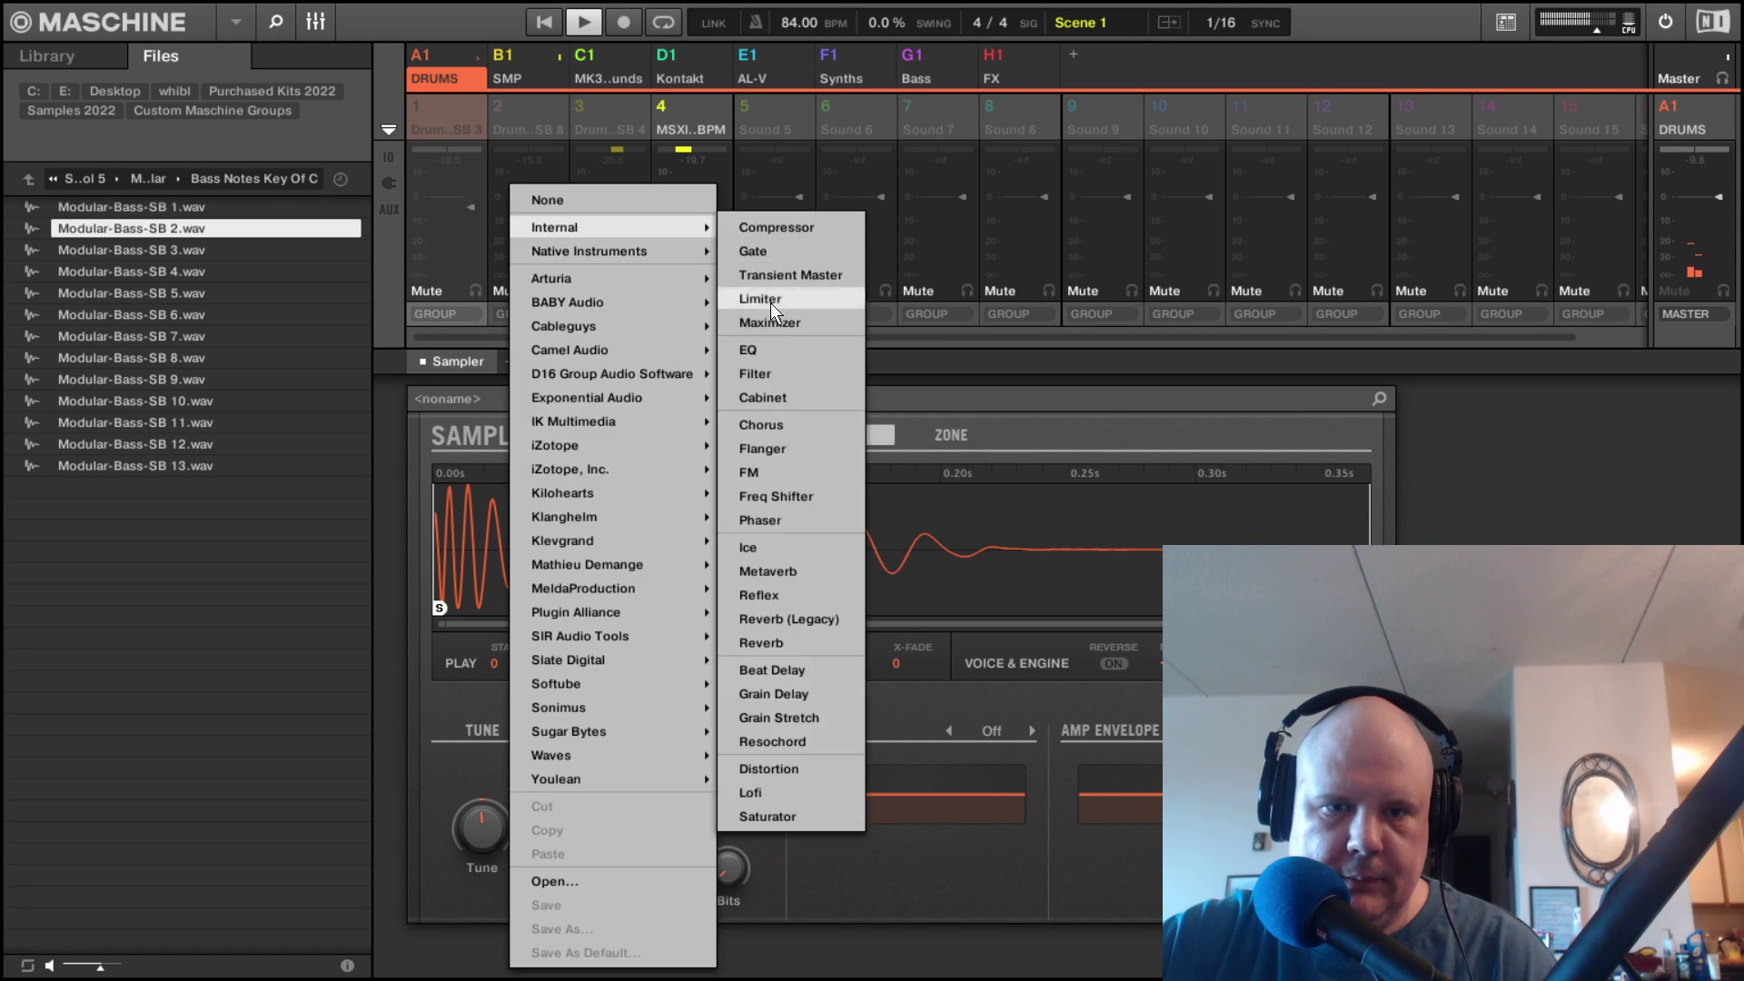
pyautogui.click(759, 349)
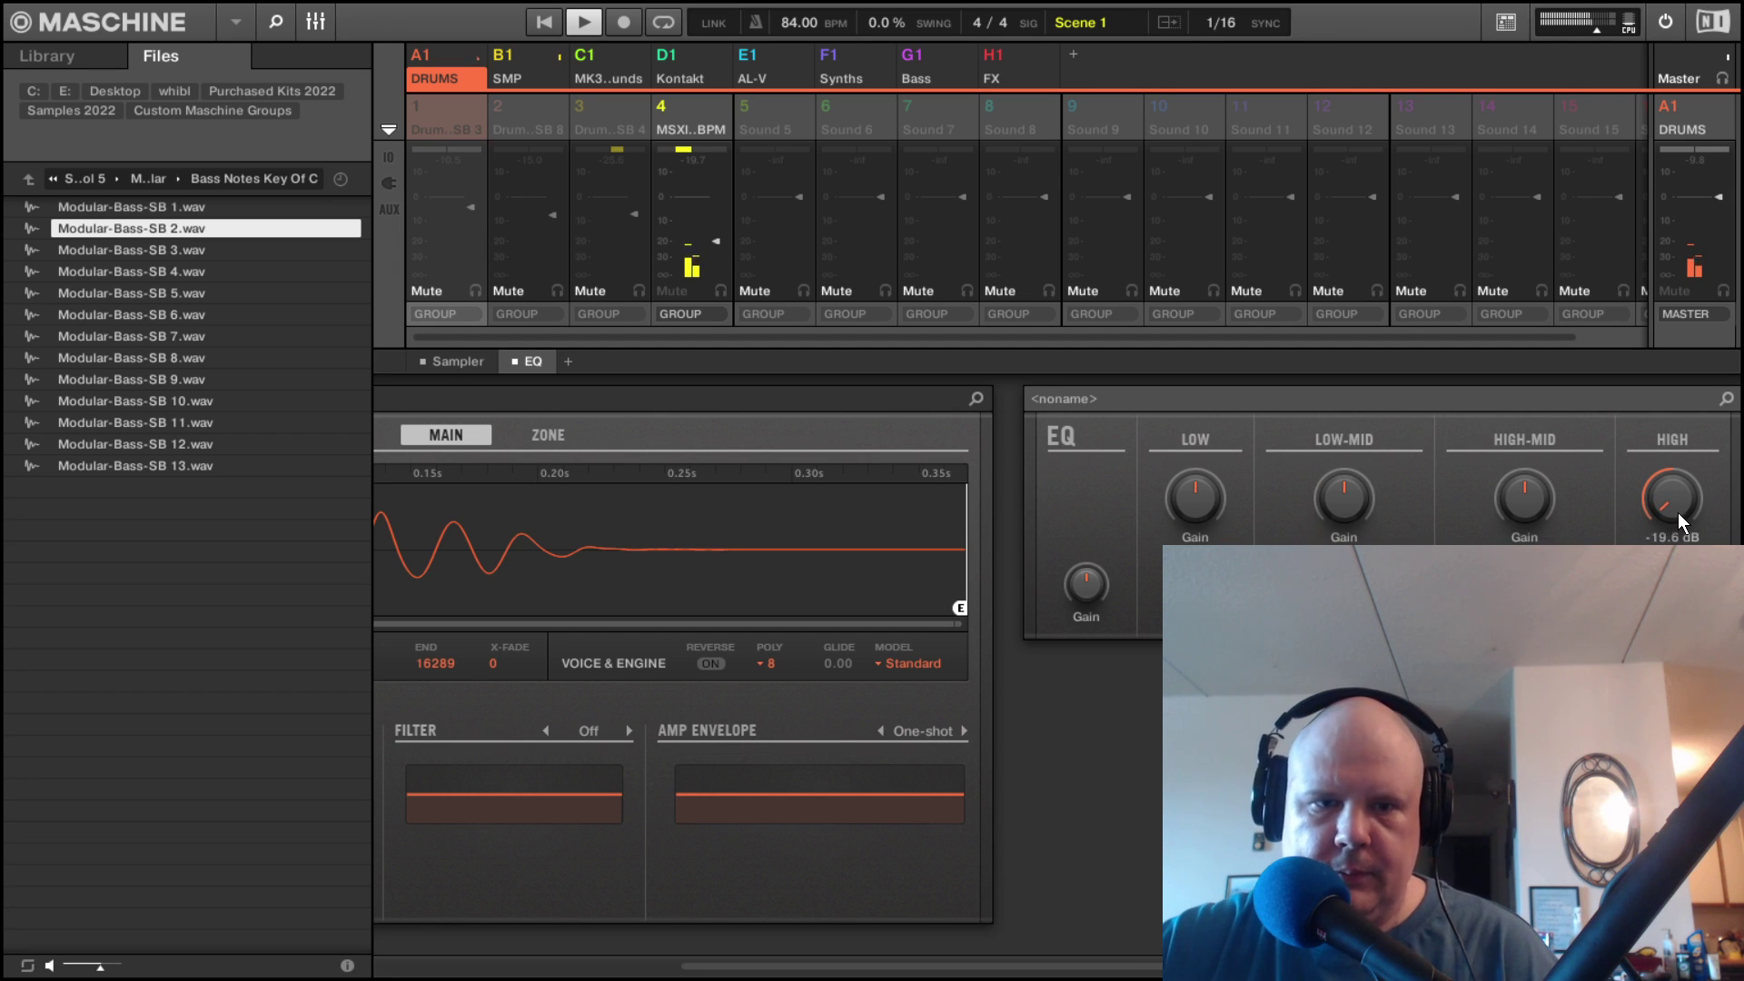
pyautogui.moveTo(1671, 516); pyautogui.dragTo(1671, 465)
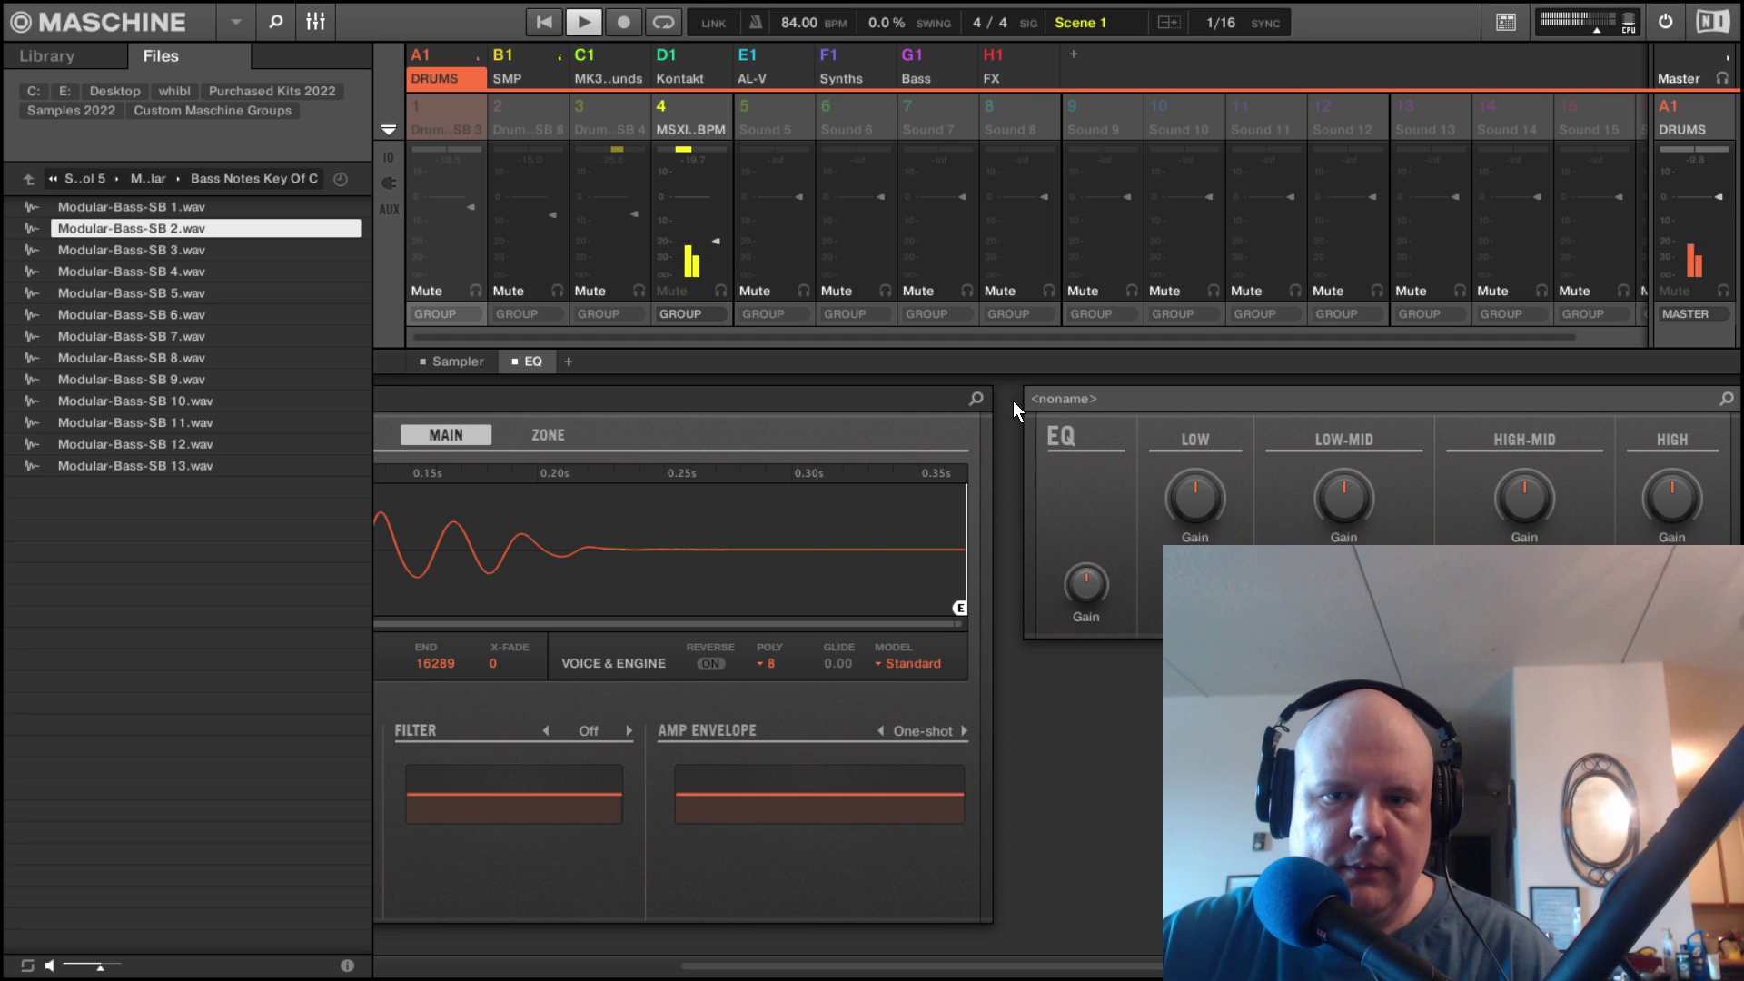
pyautogui.press('Delete')
# Insert the internal EQ on the percussion loop in sound 4, lower its high-band gain, and end the solo.
pyautogui.click(688, 126)
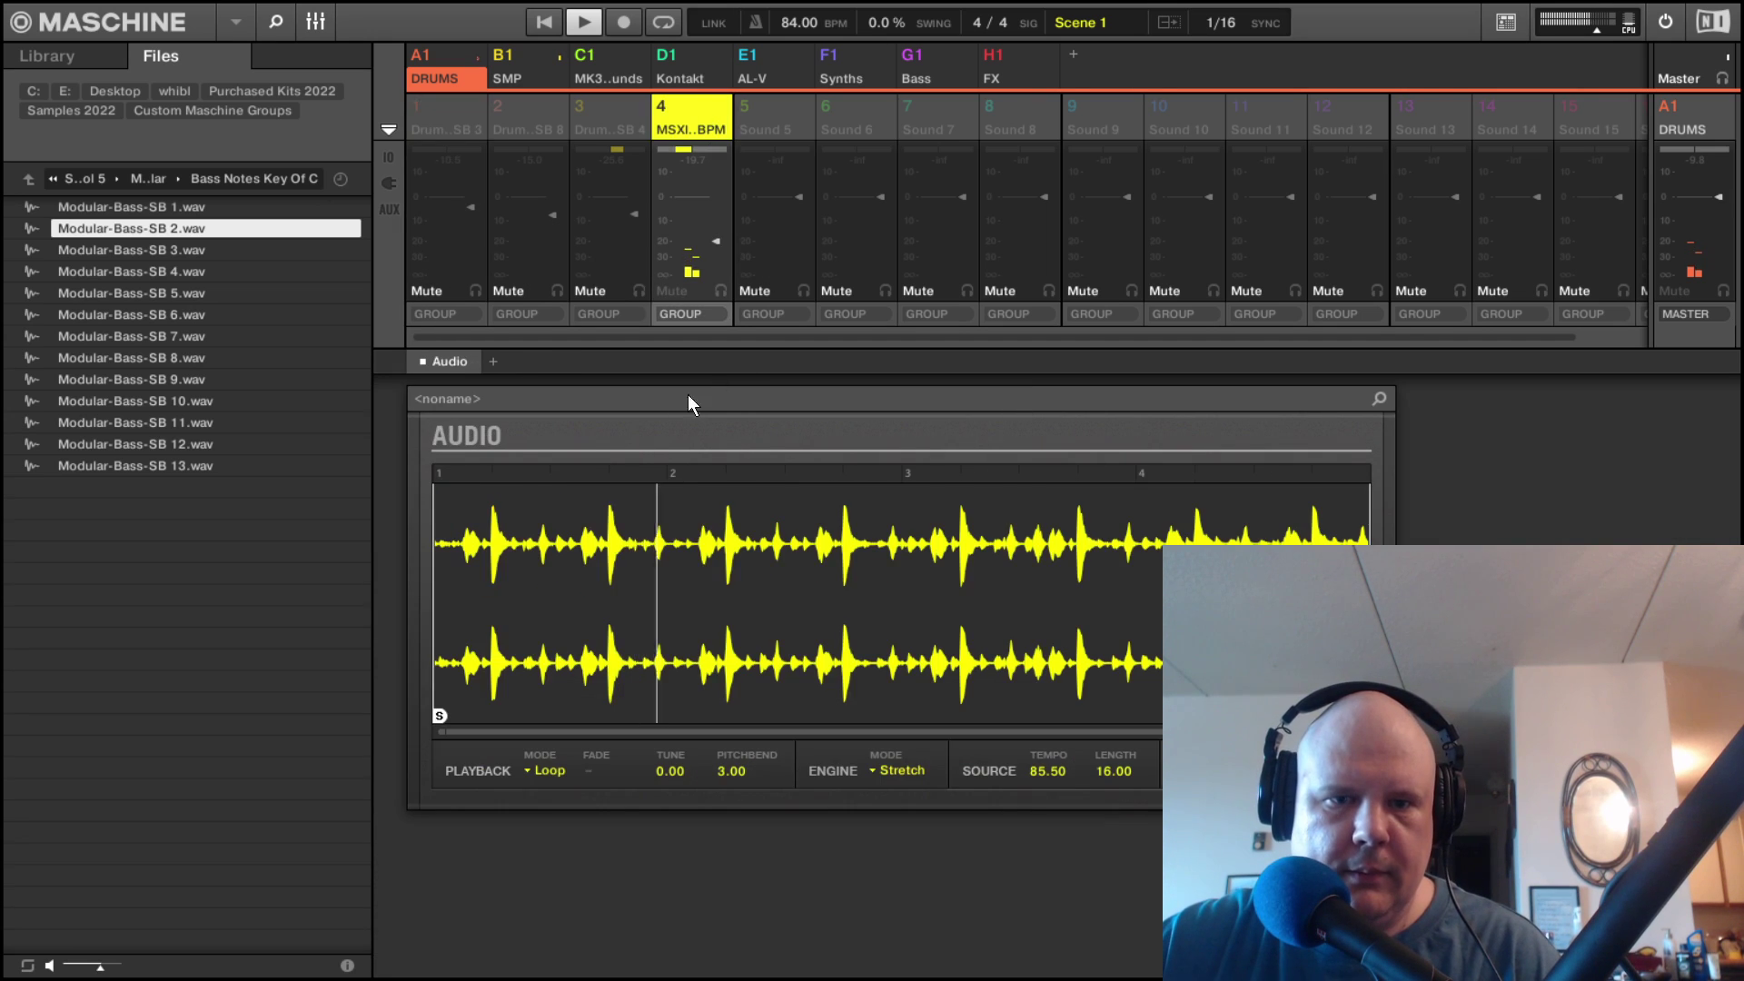
pyautogui.click(496, 360)
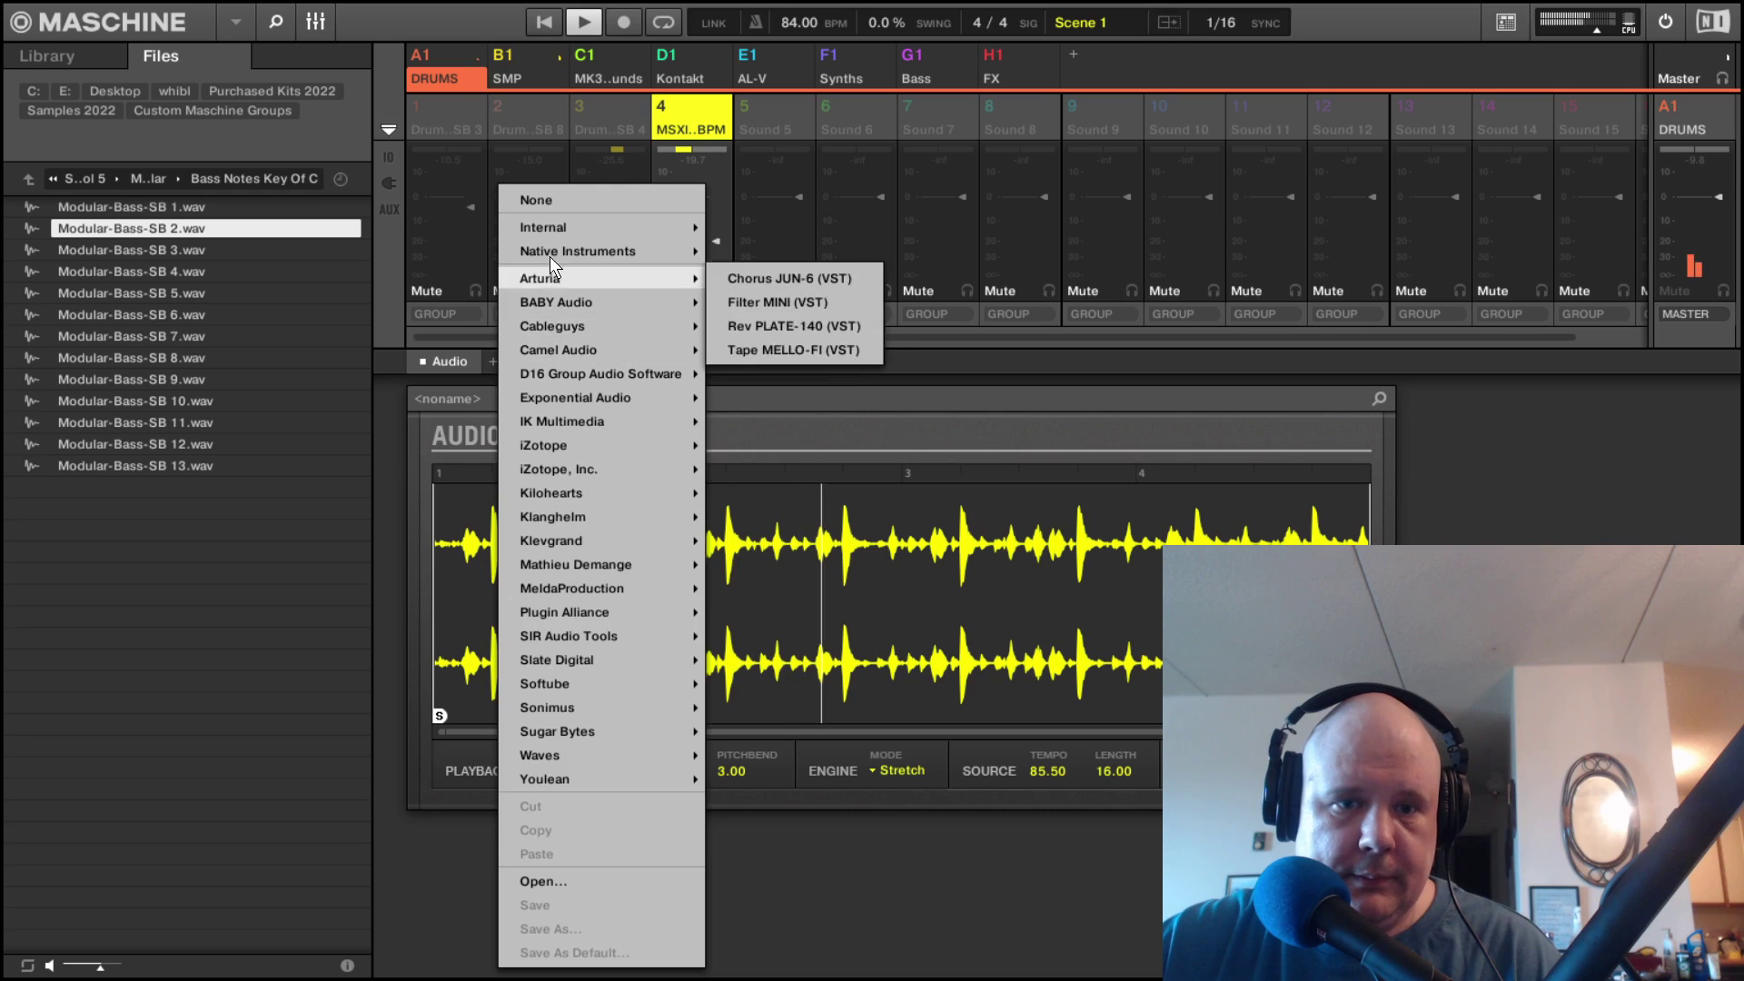
pyautogui.moveTo(562, 228)
pyautogui.click(775, 353)
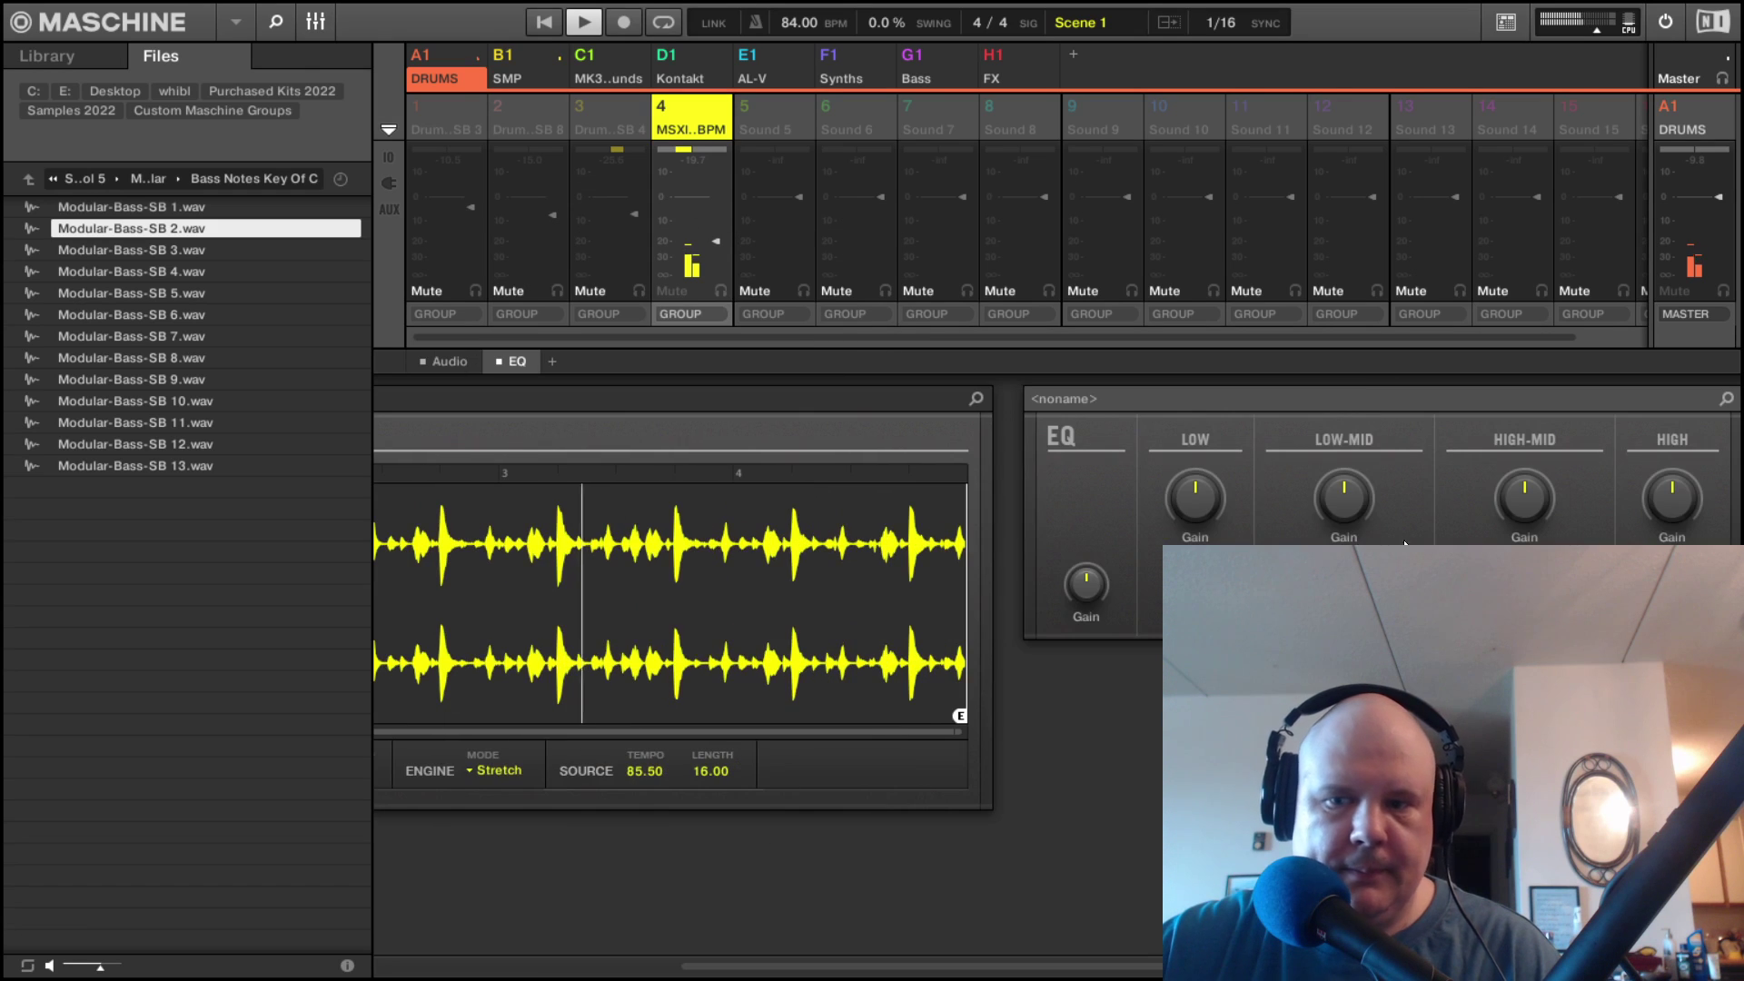
pyautogui.moveTo(1671, 498); pyautogui.dragTo(1672, 529)
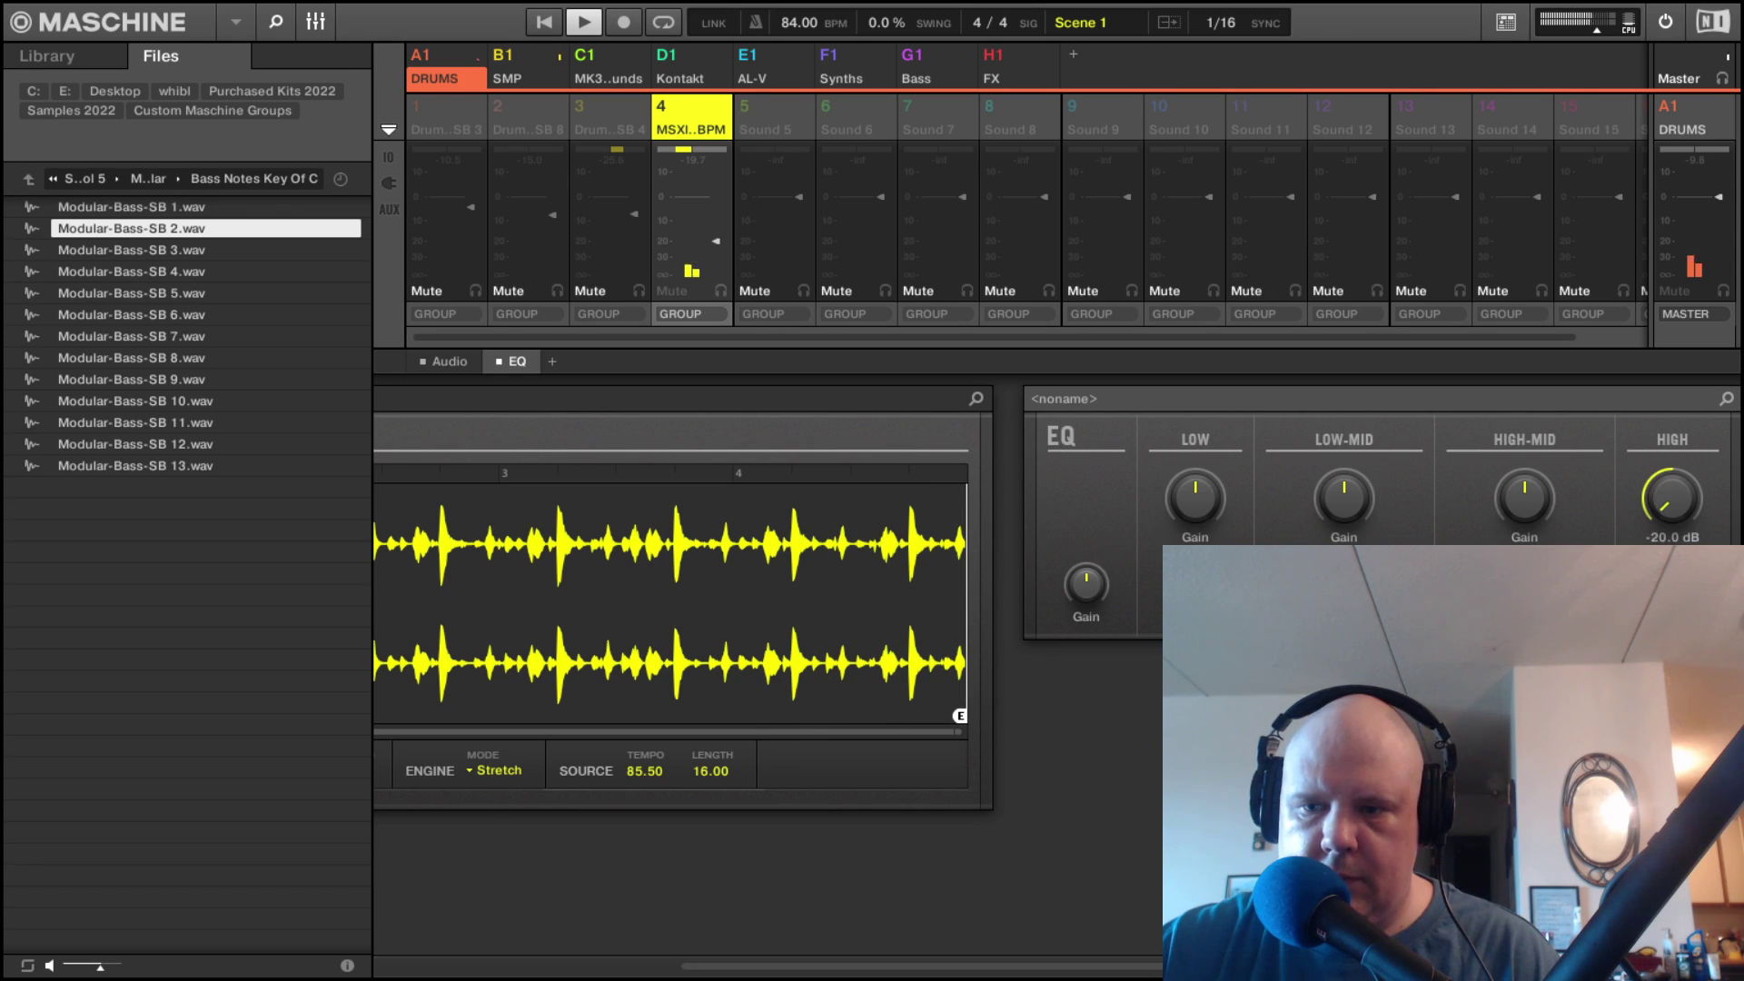
pyautogui.moveTo(1672, 529); pyautogui.dragTo(1672, 523)
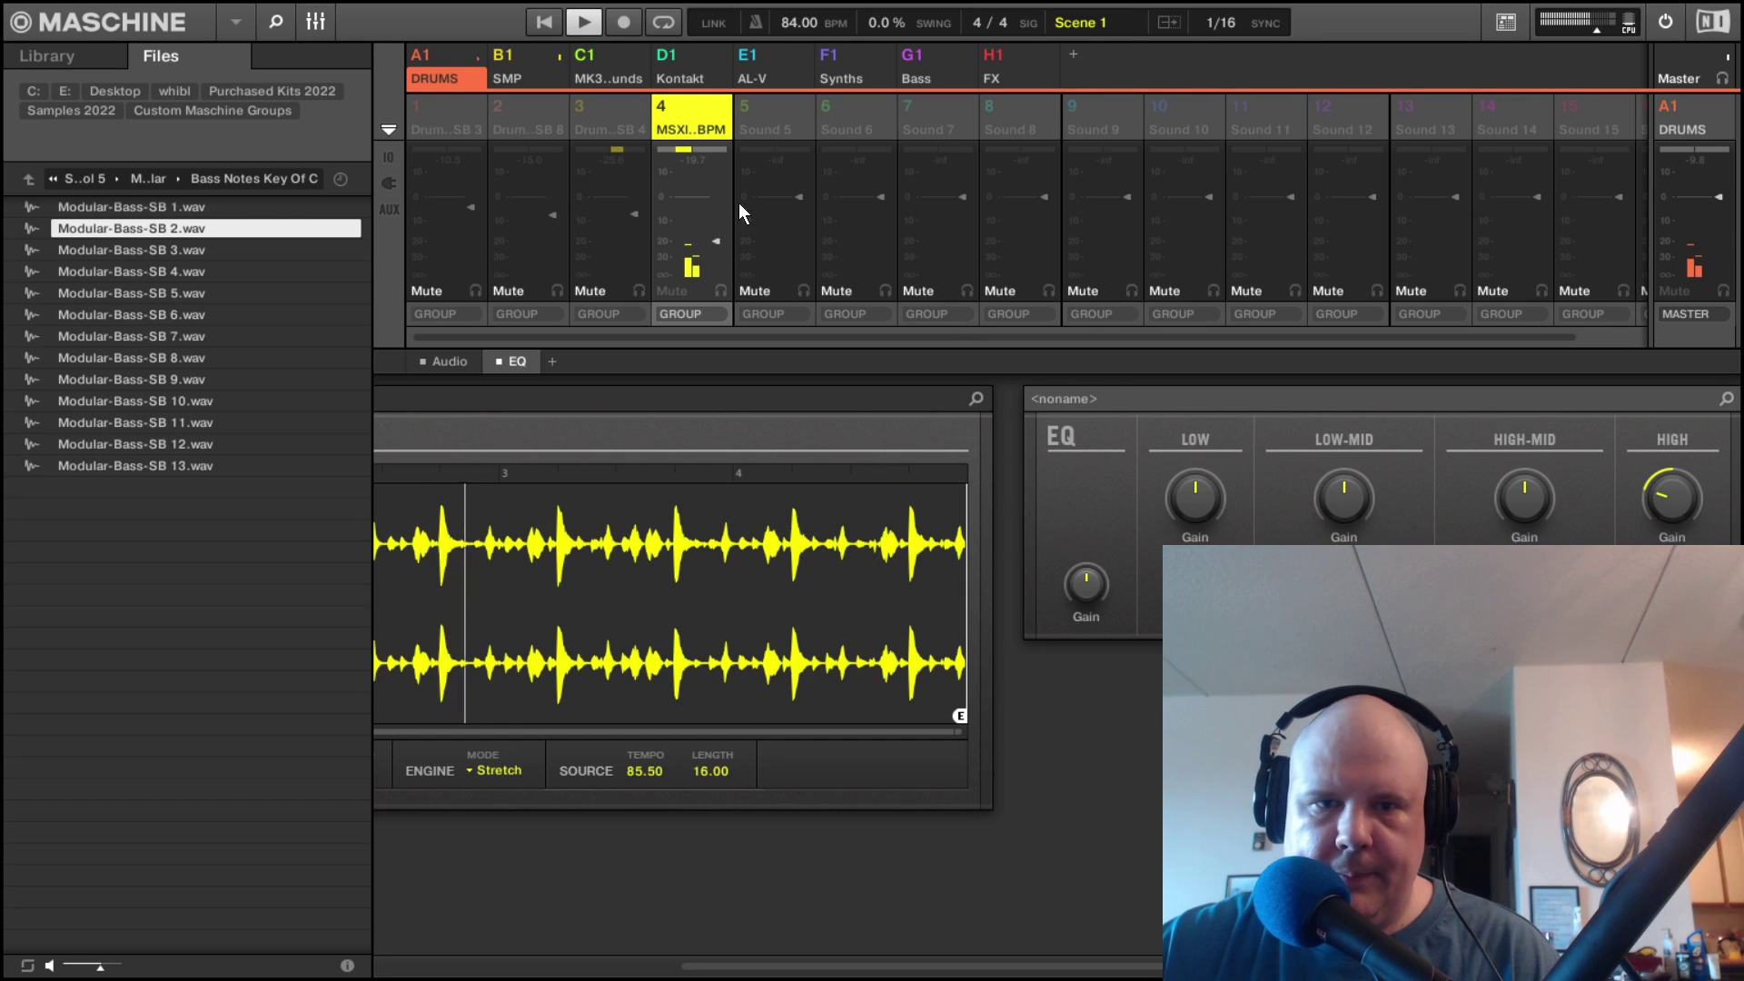
pyautogui.click(676, 291)
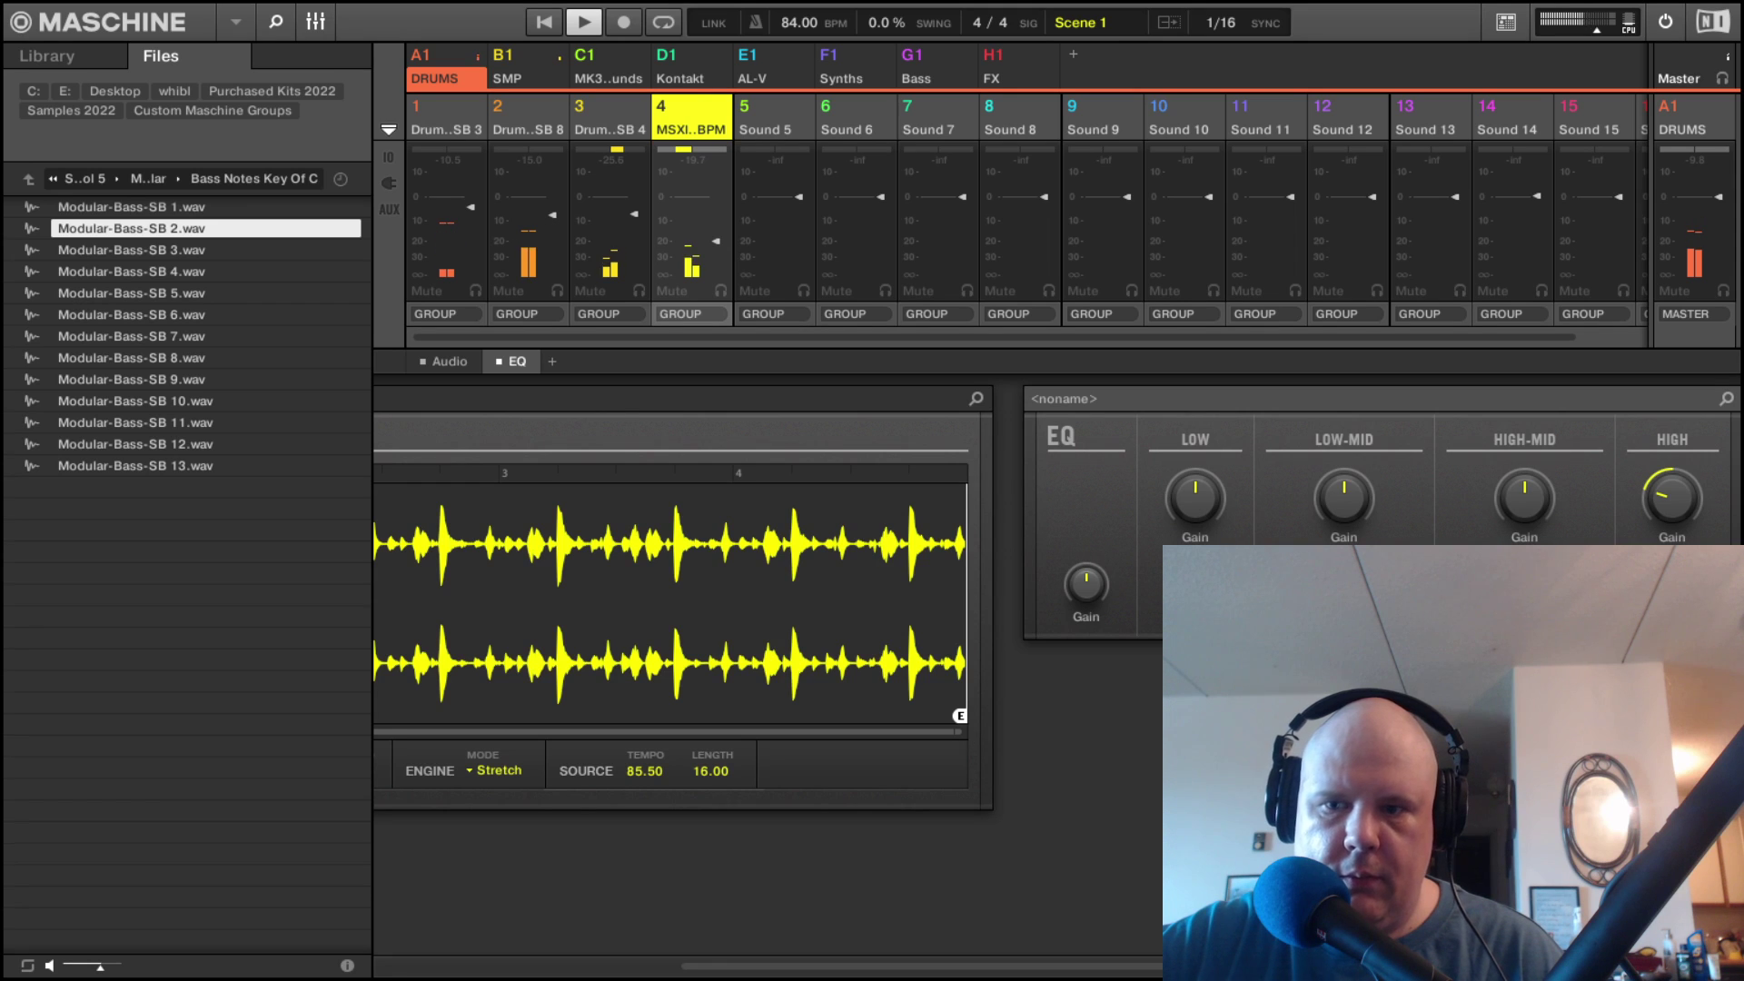
# Add Raum (VST) after the EQ on the percussion loop and bring up the Raum presets beside its floating window.
pyautogui.click(552, 363)
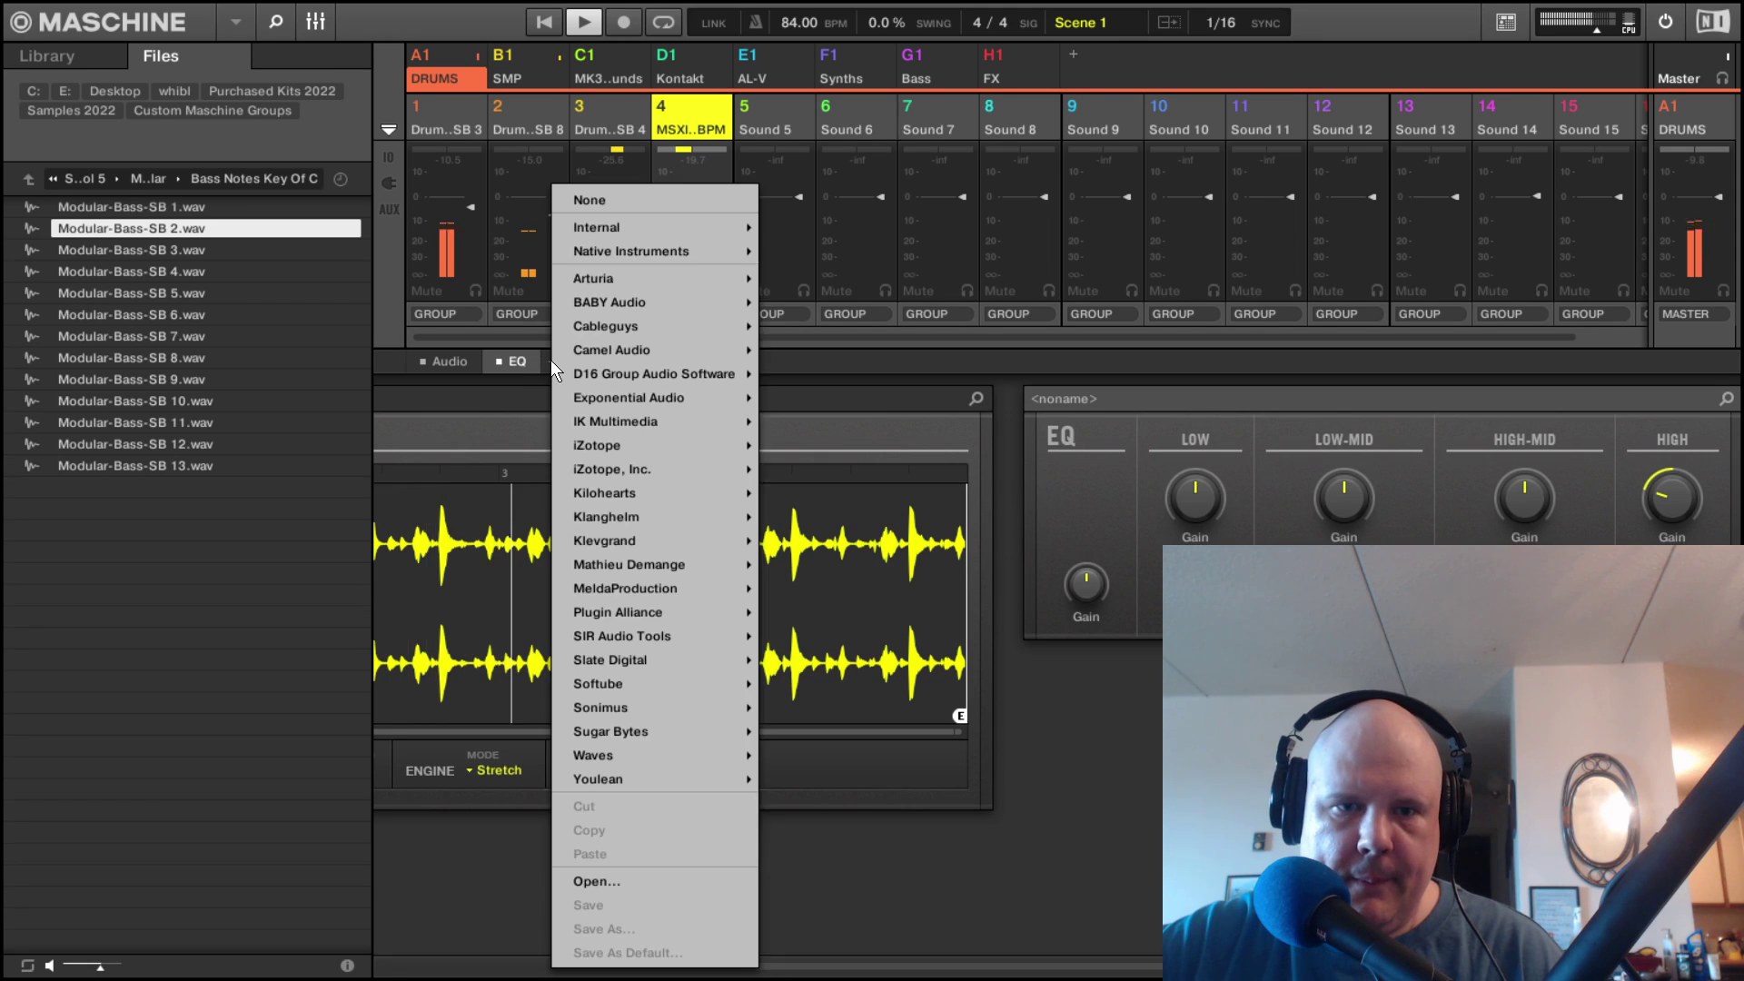
pyautogui.moveTo(681, 251)
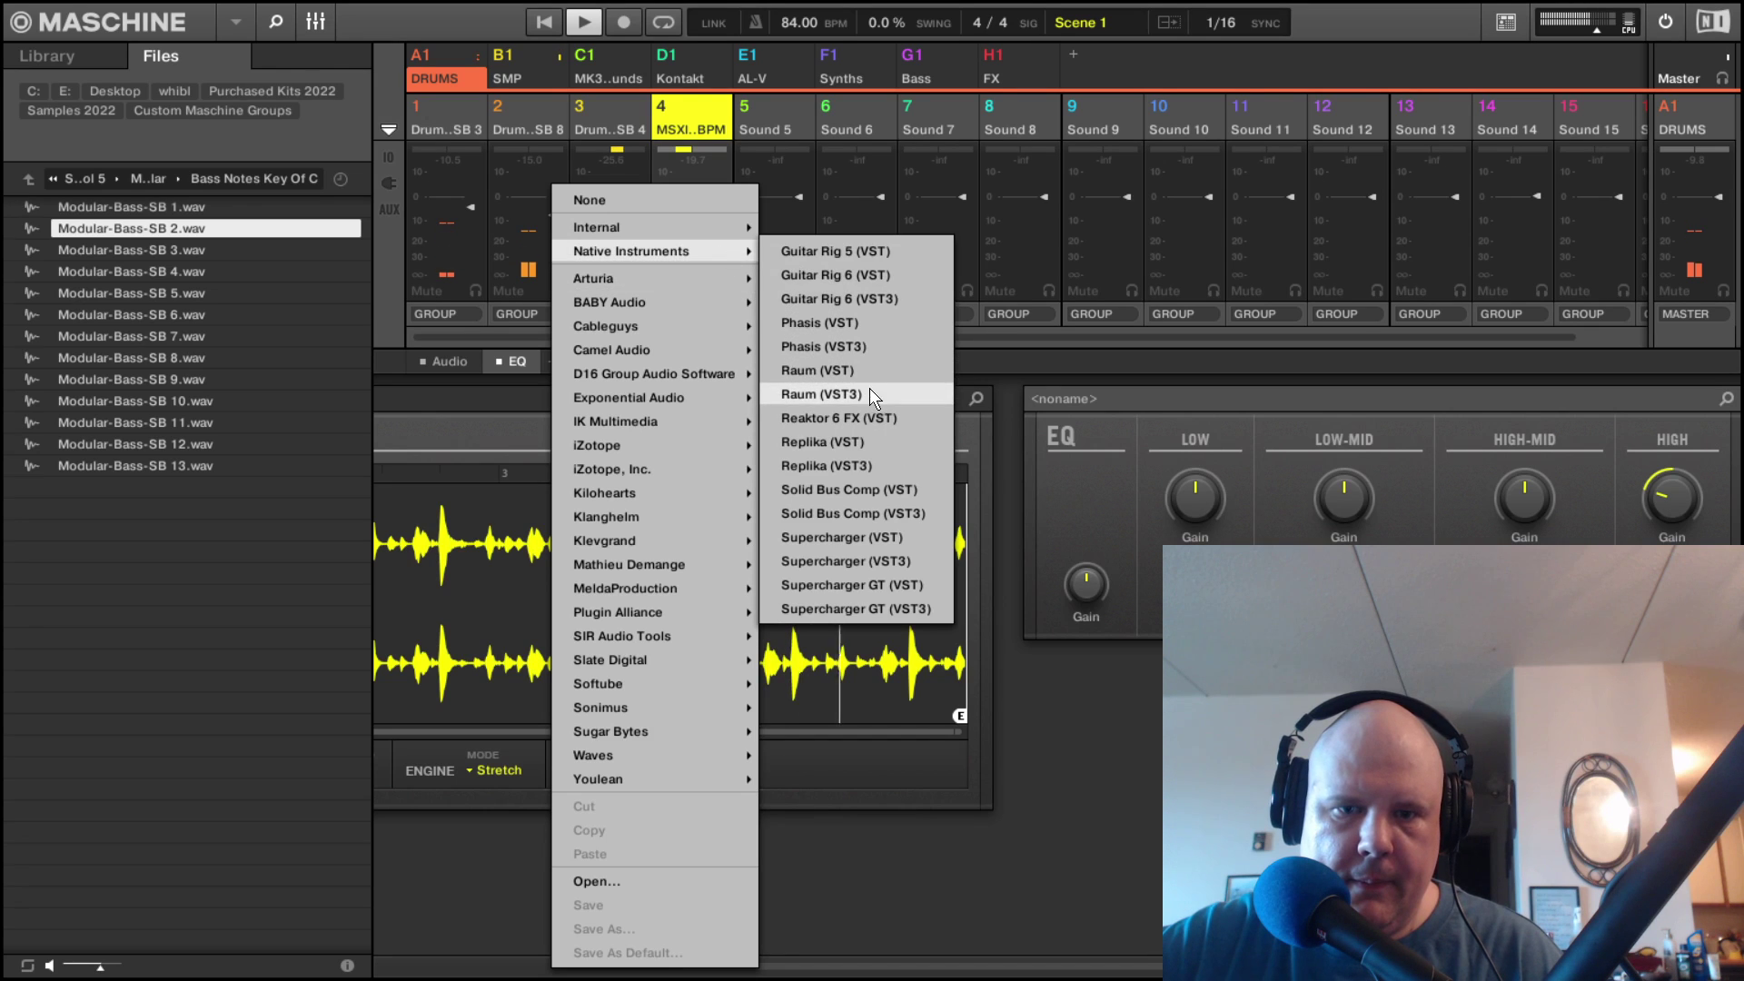
pyautogui.click(829, 370)
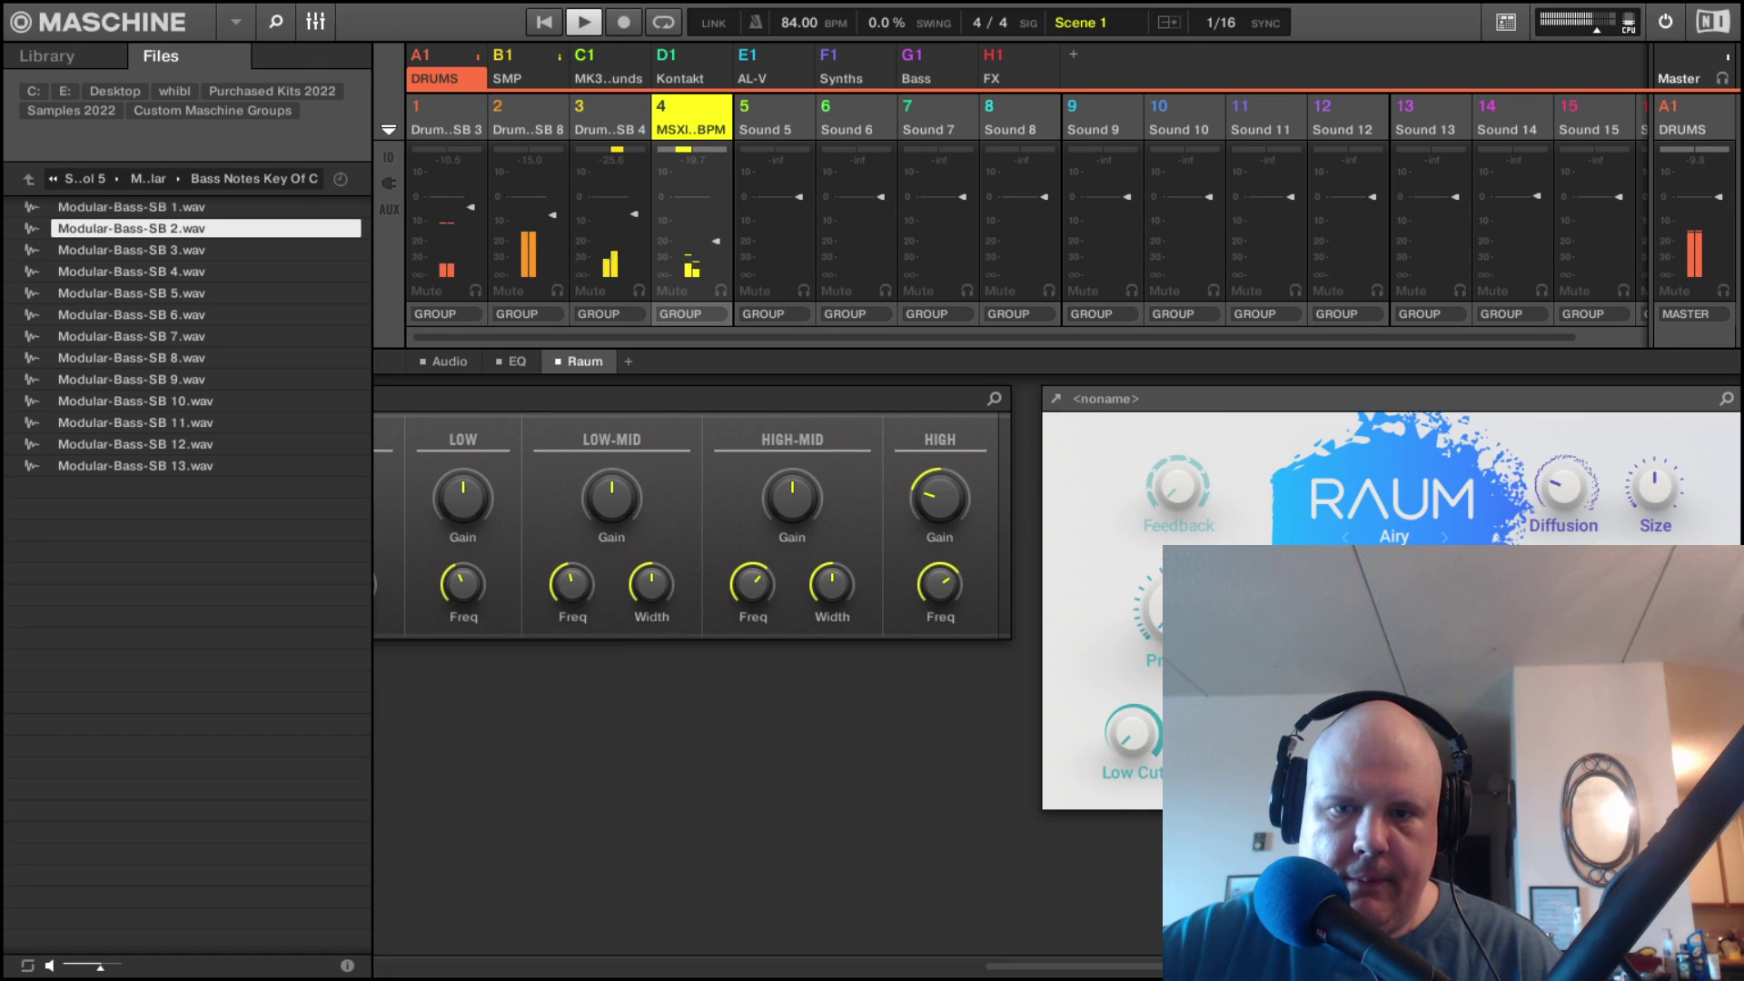
pyautogui.click(1054, 400)
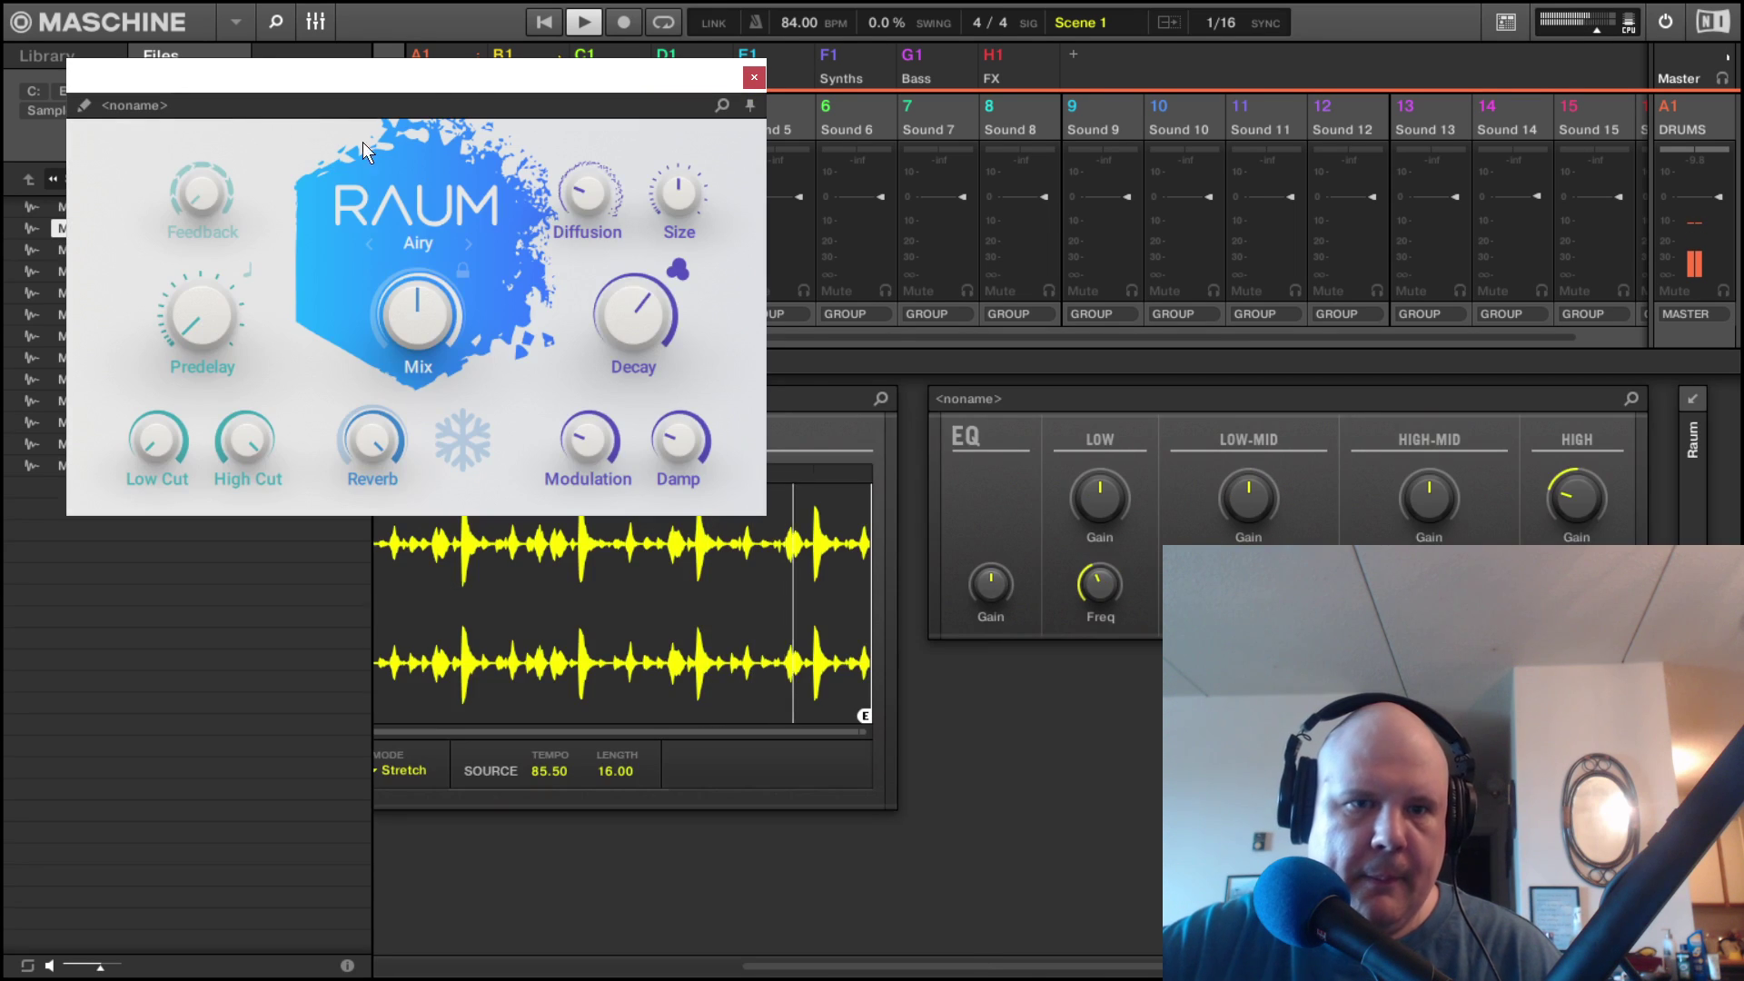
pyautogui.click(722, 105)
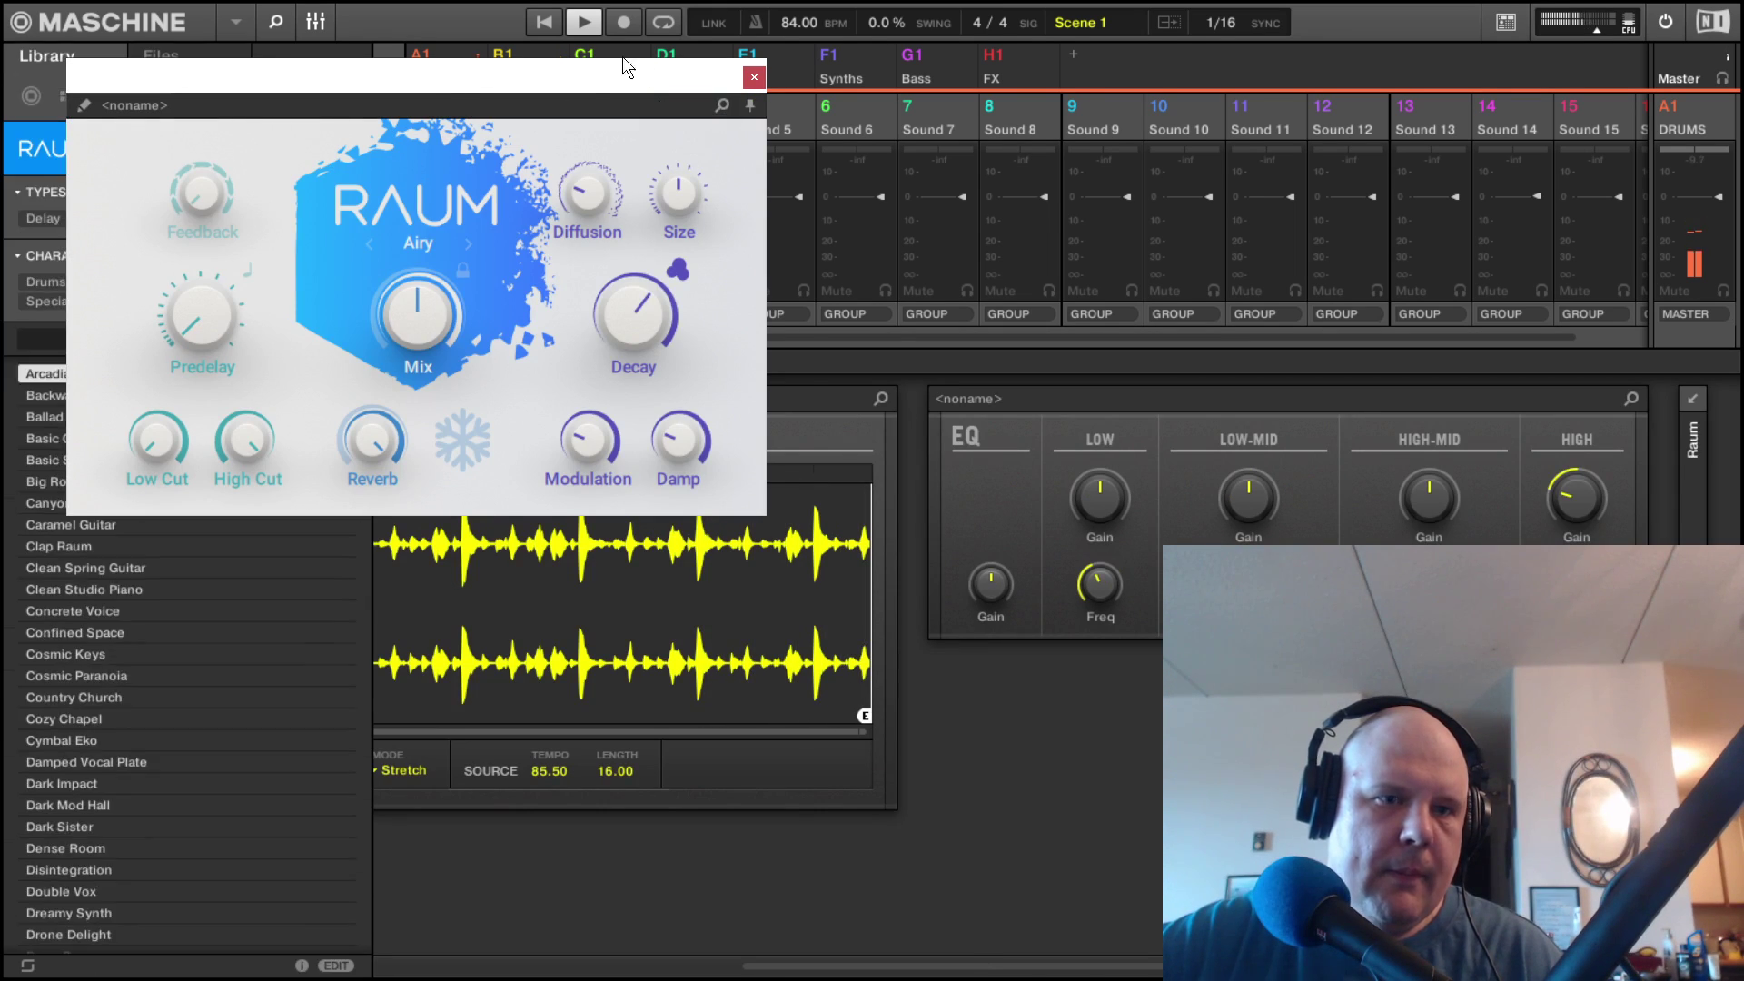
pyautogui.moveTo(581, 72); pyautogui.dragTo(911, 116)
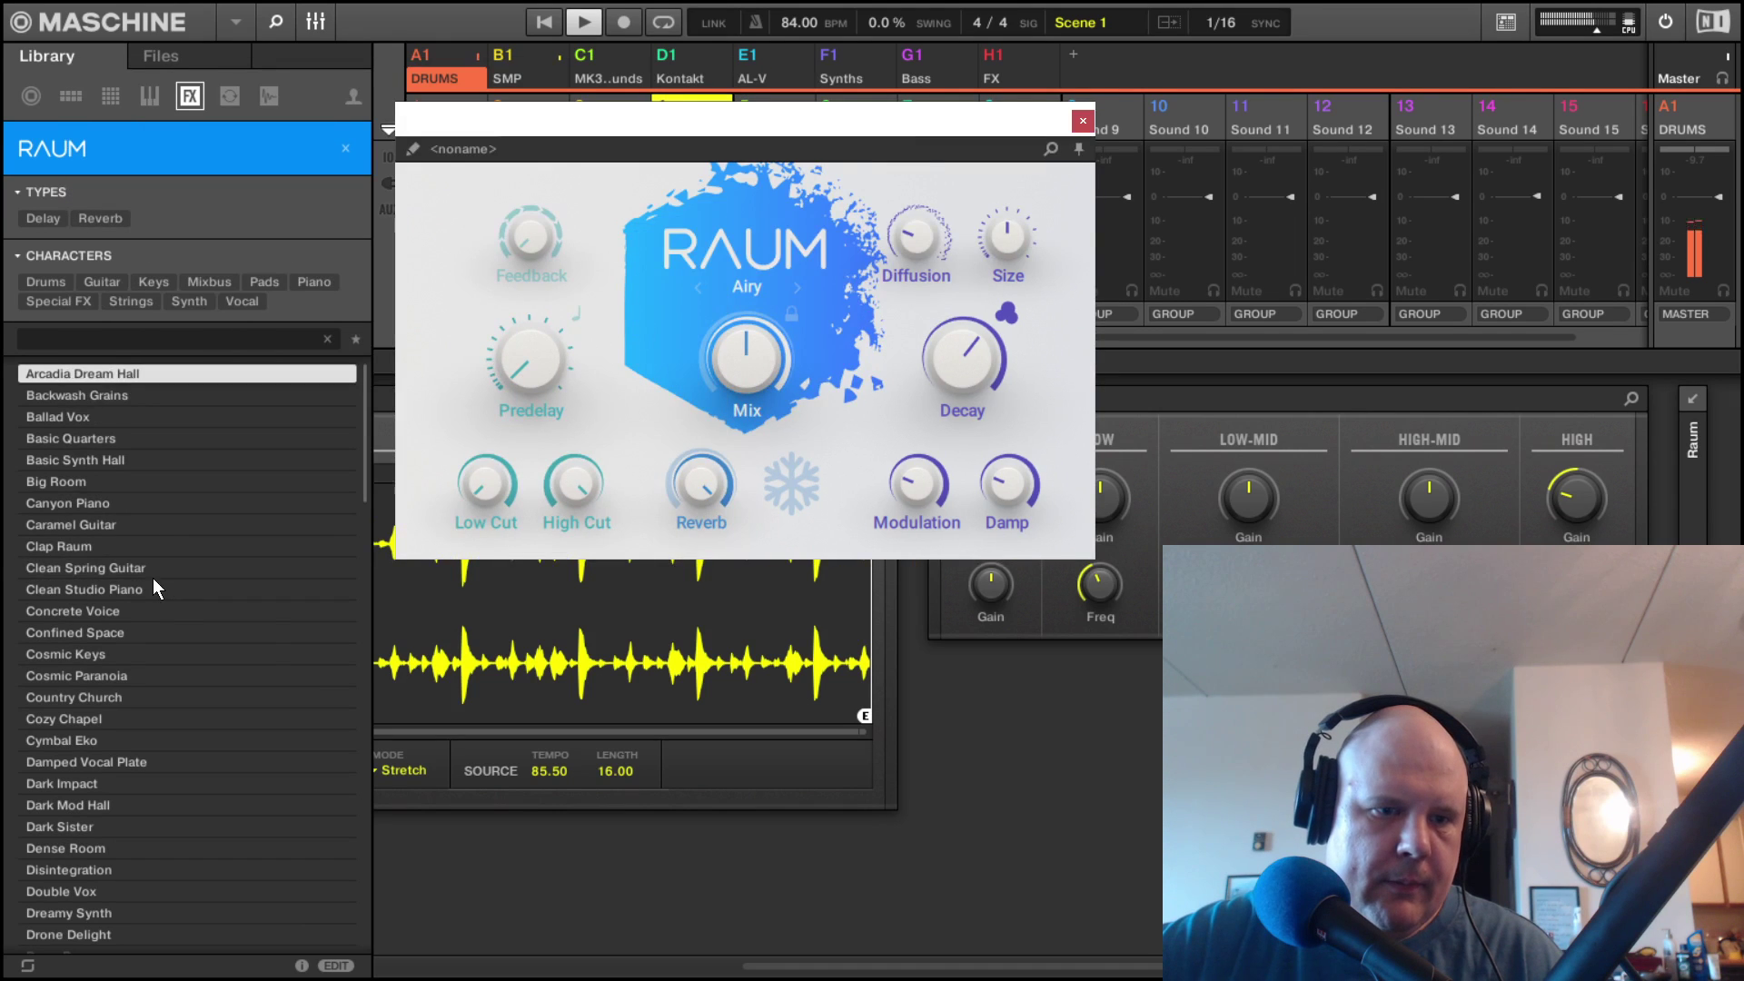
# Load the Dense Room preset into Raum on the percussion loop.
pyautogui.scroll(-3, 82, 697)
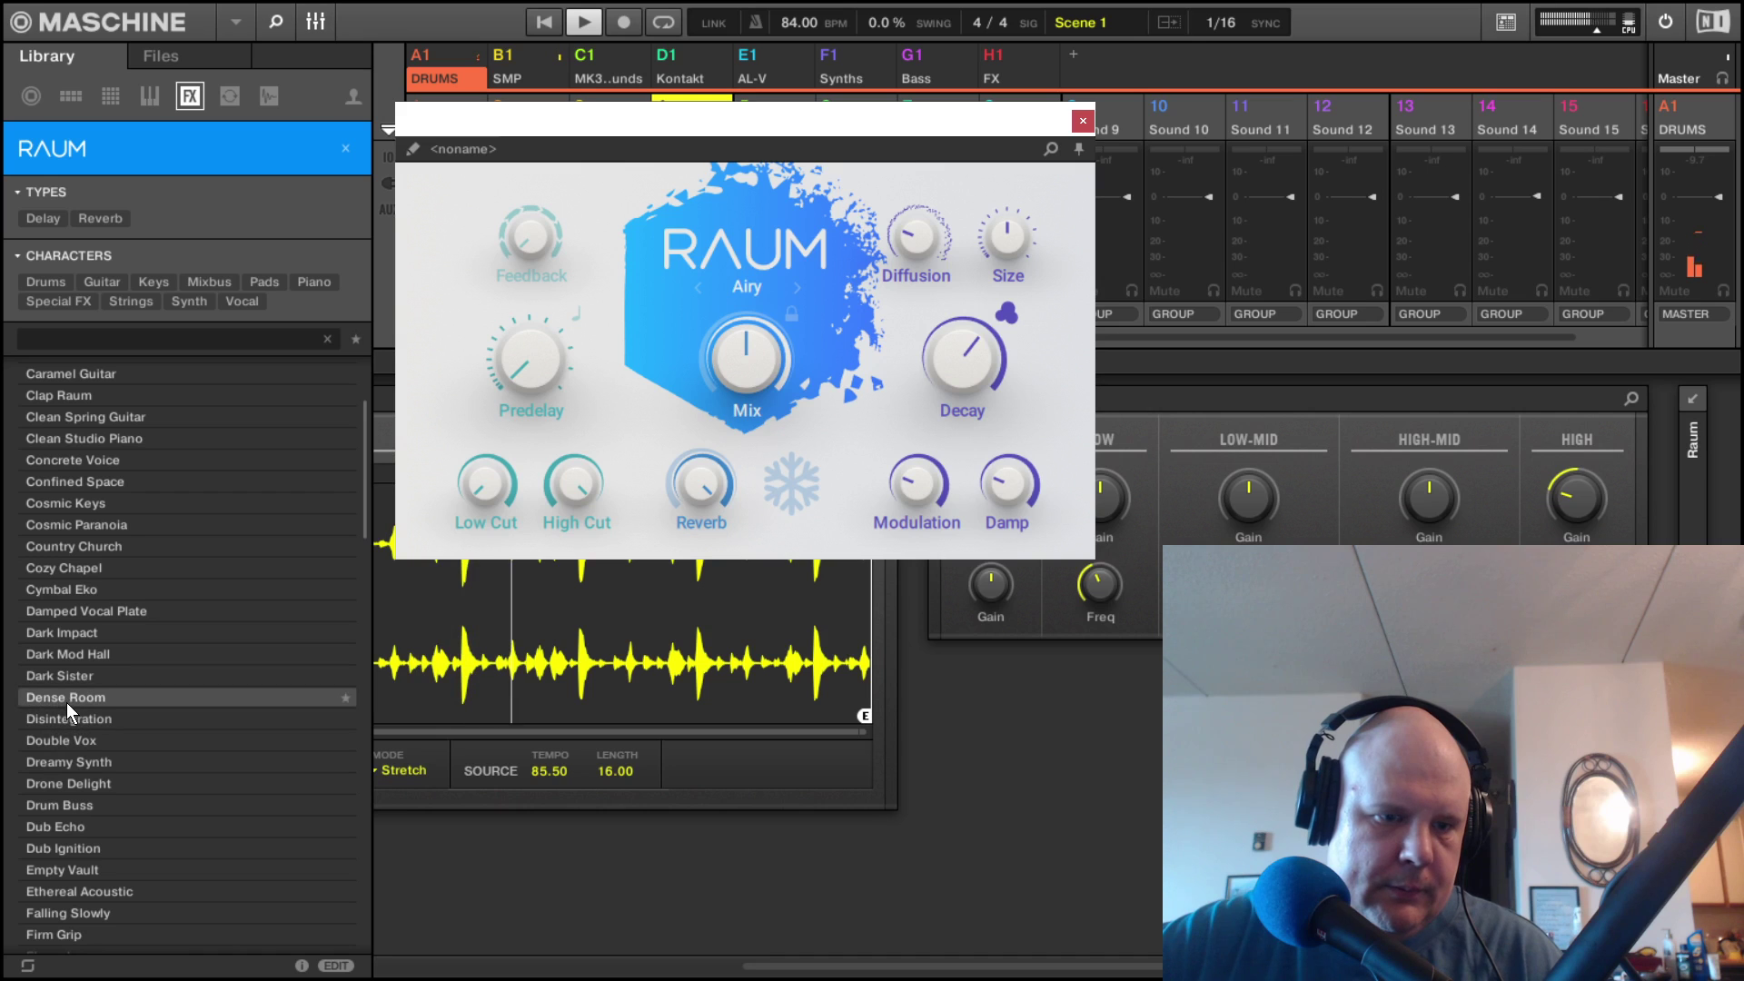
pyautogui.click(67, 700)
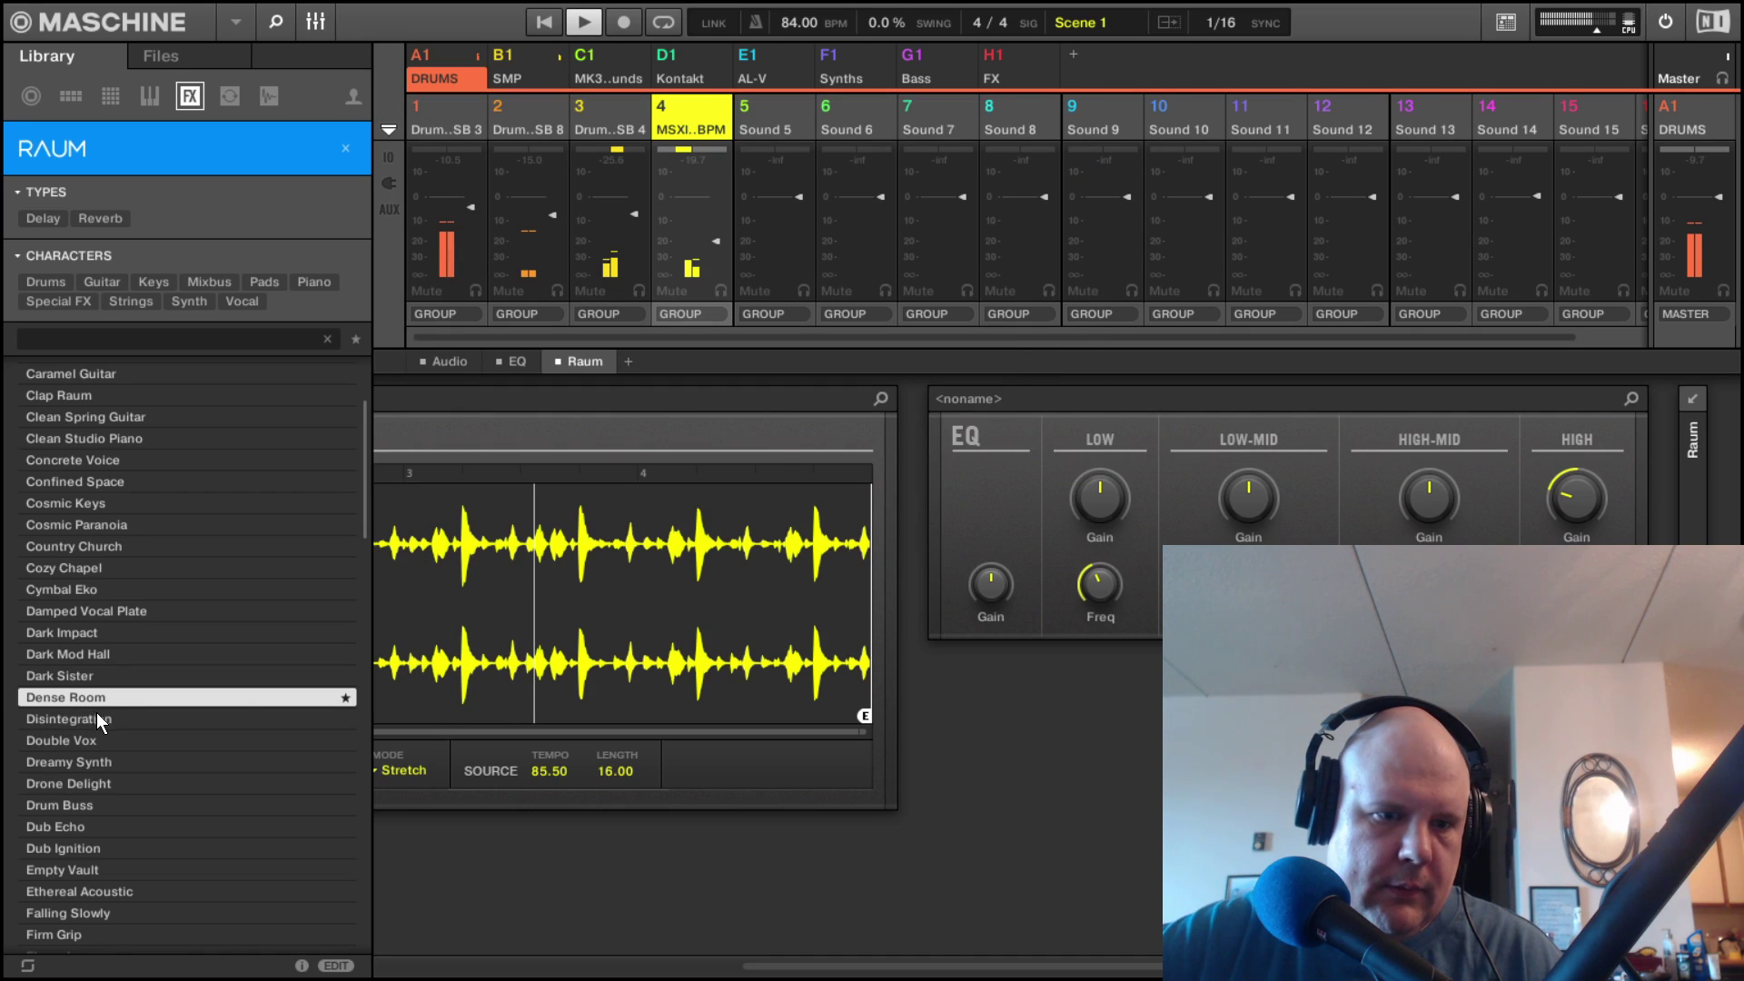
pyautogui.doubleClick(244, 697)
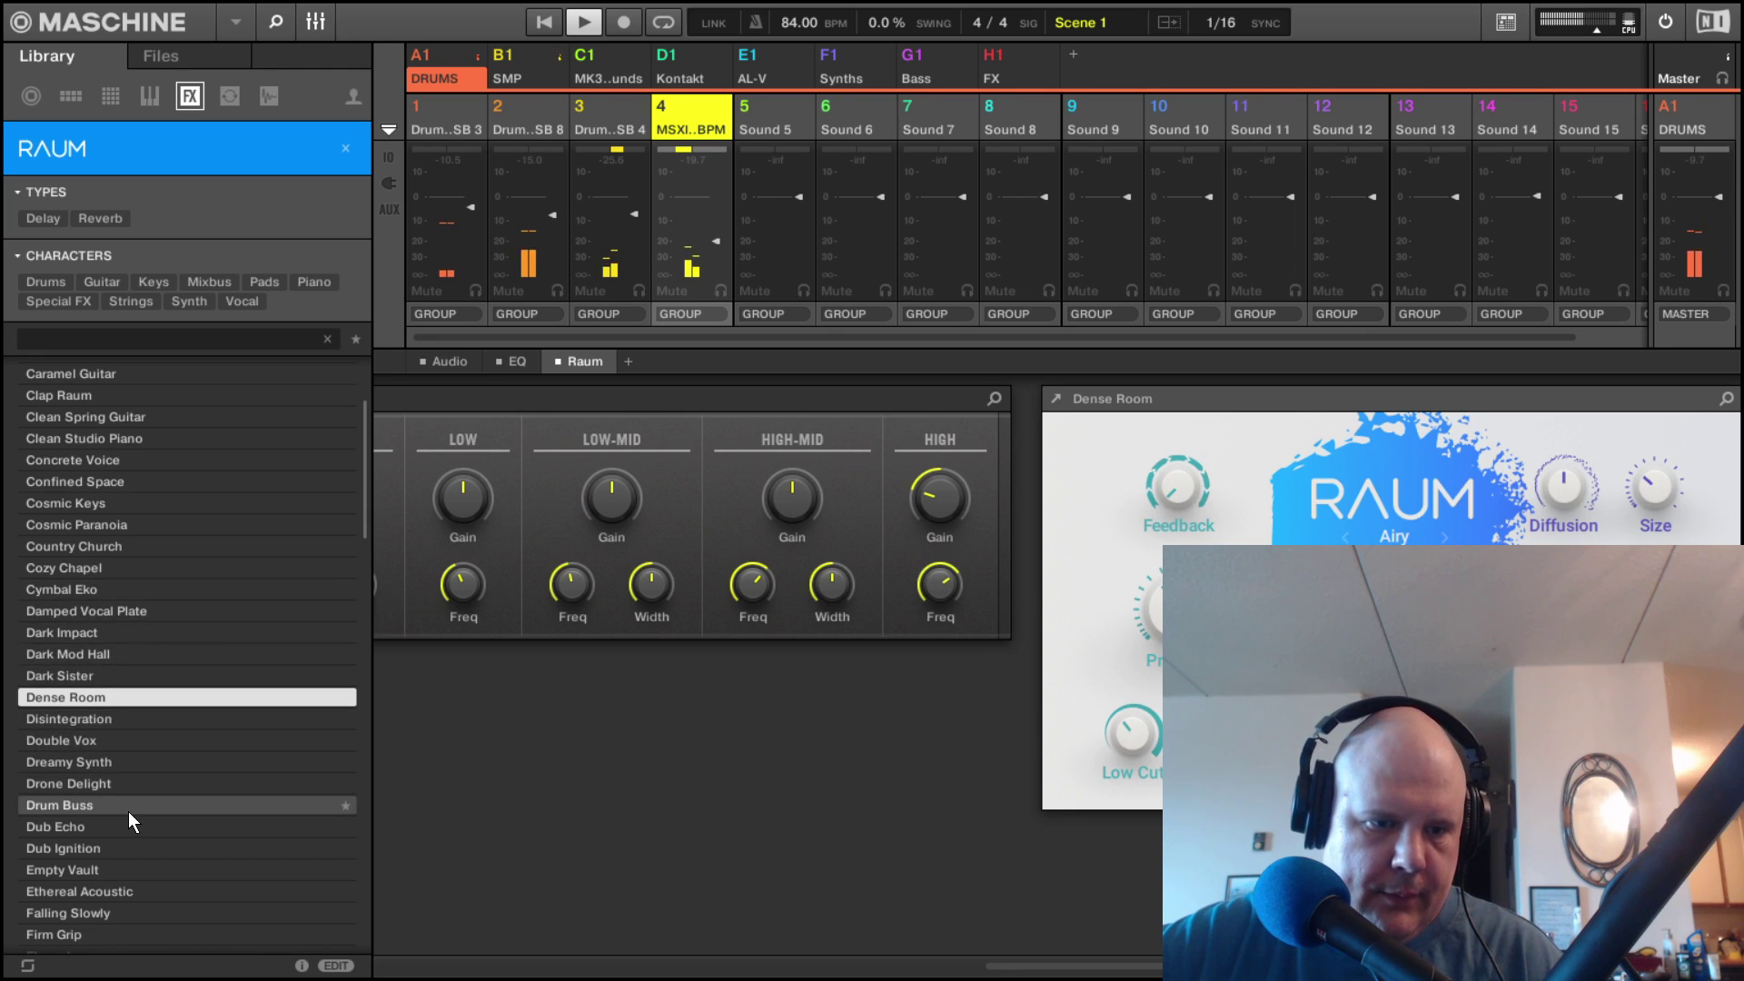
# Audition the Raum presets Hihat Follow, Light Exciter and Ommbiance on the percussion loop, and reload Dense Room.
pyautogui.scroll(-5, 88, 843)
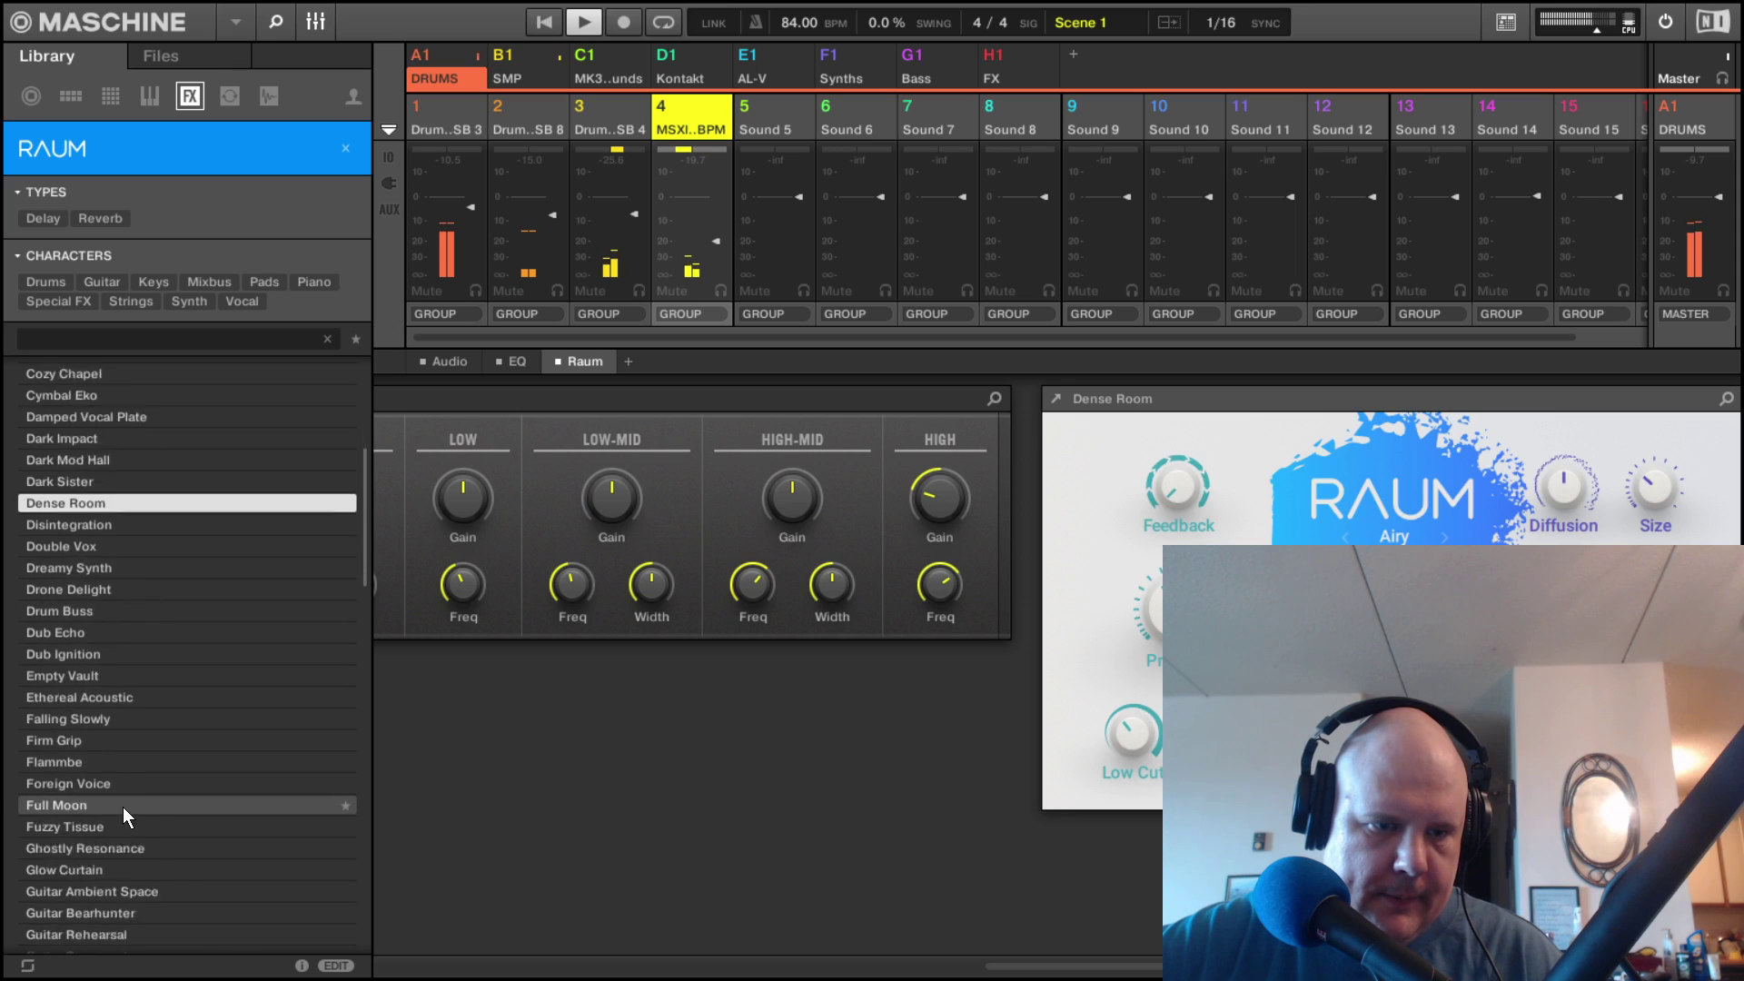
pyautogui.scroll(-1, 114, 818)
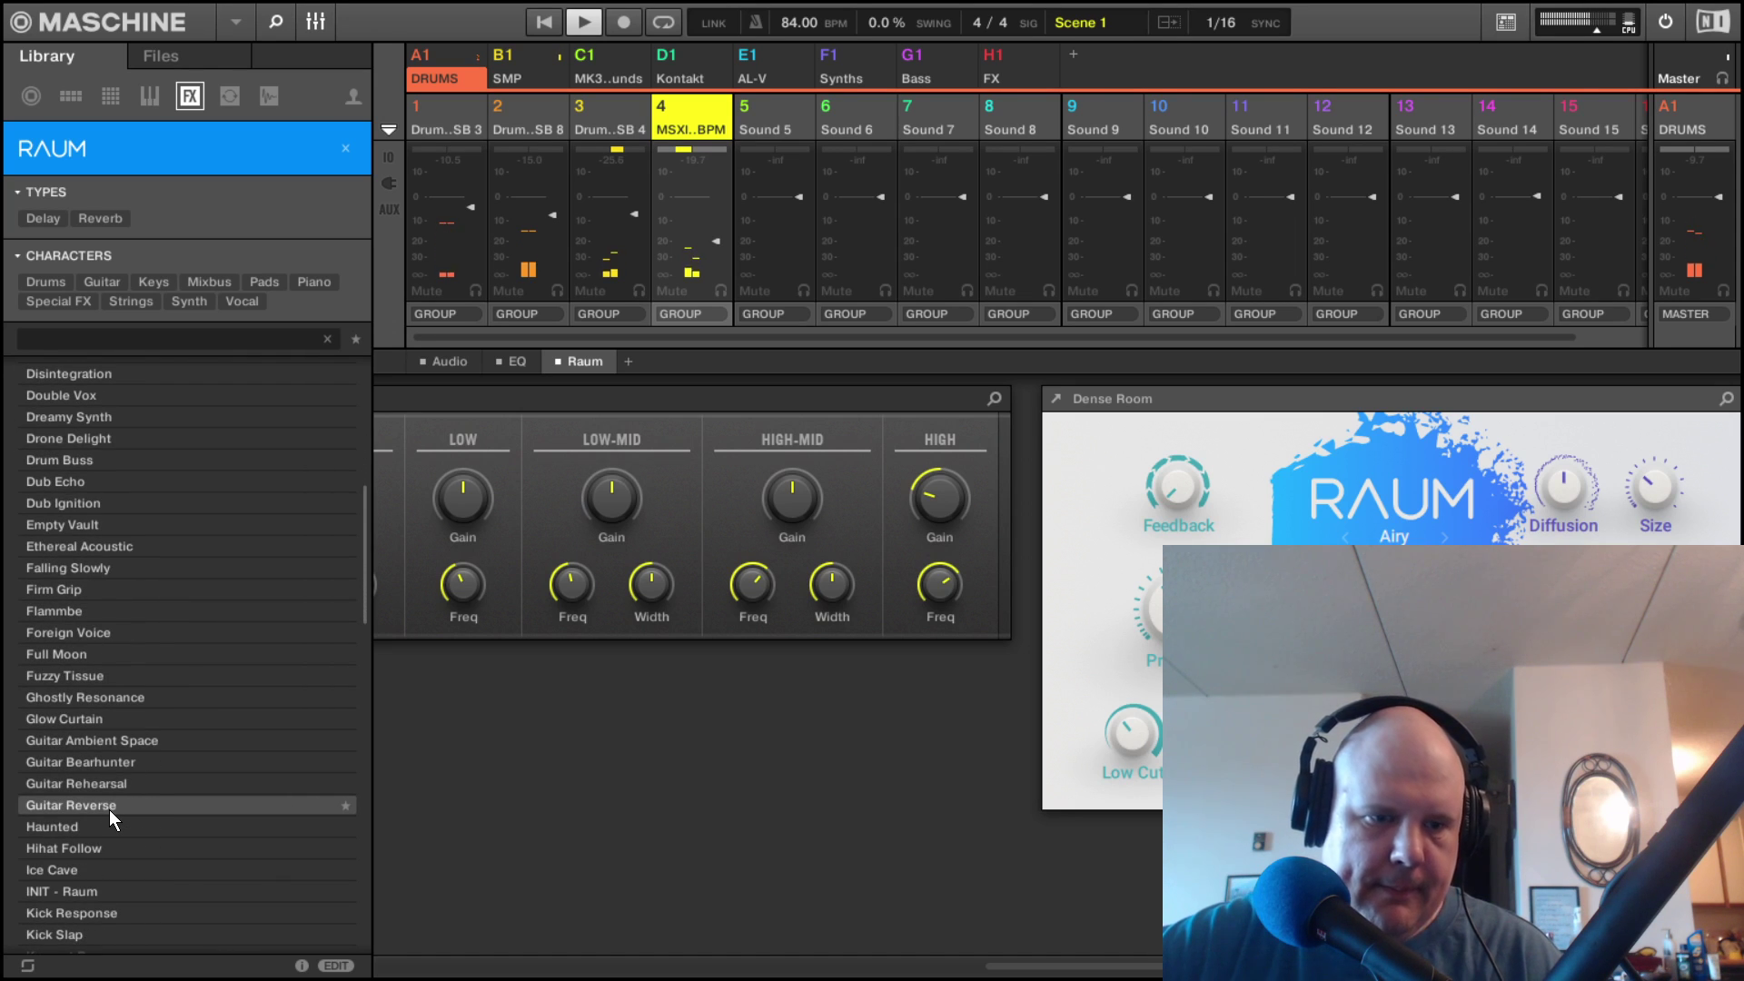
pyautogui.scroll(-2, 113, 819)
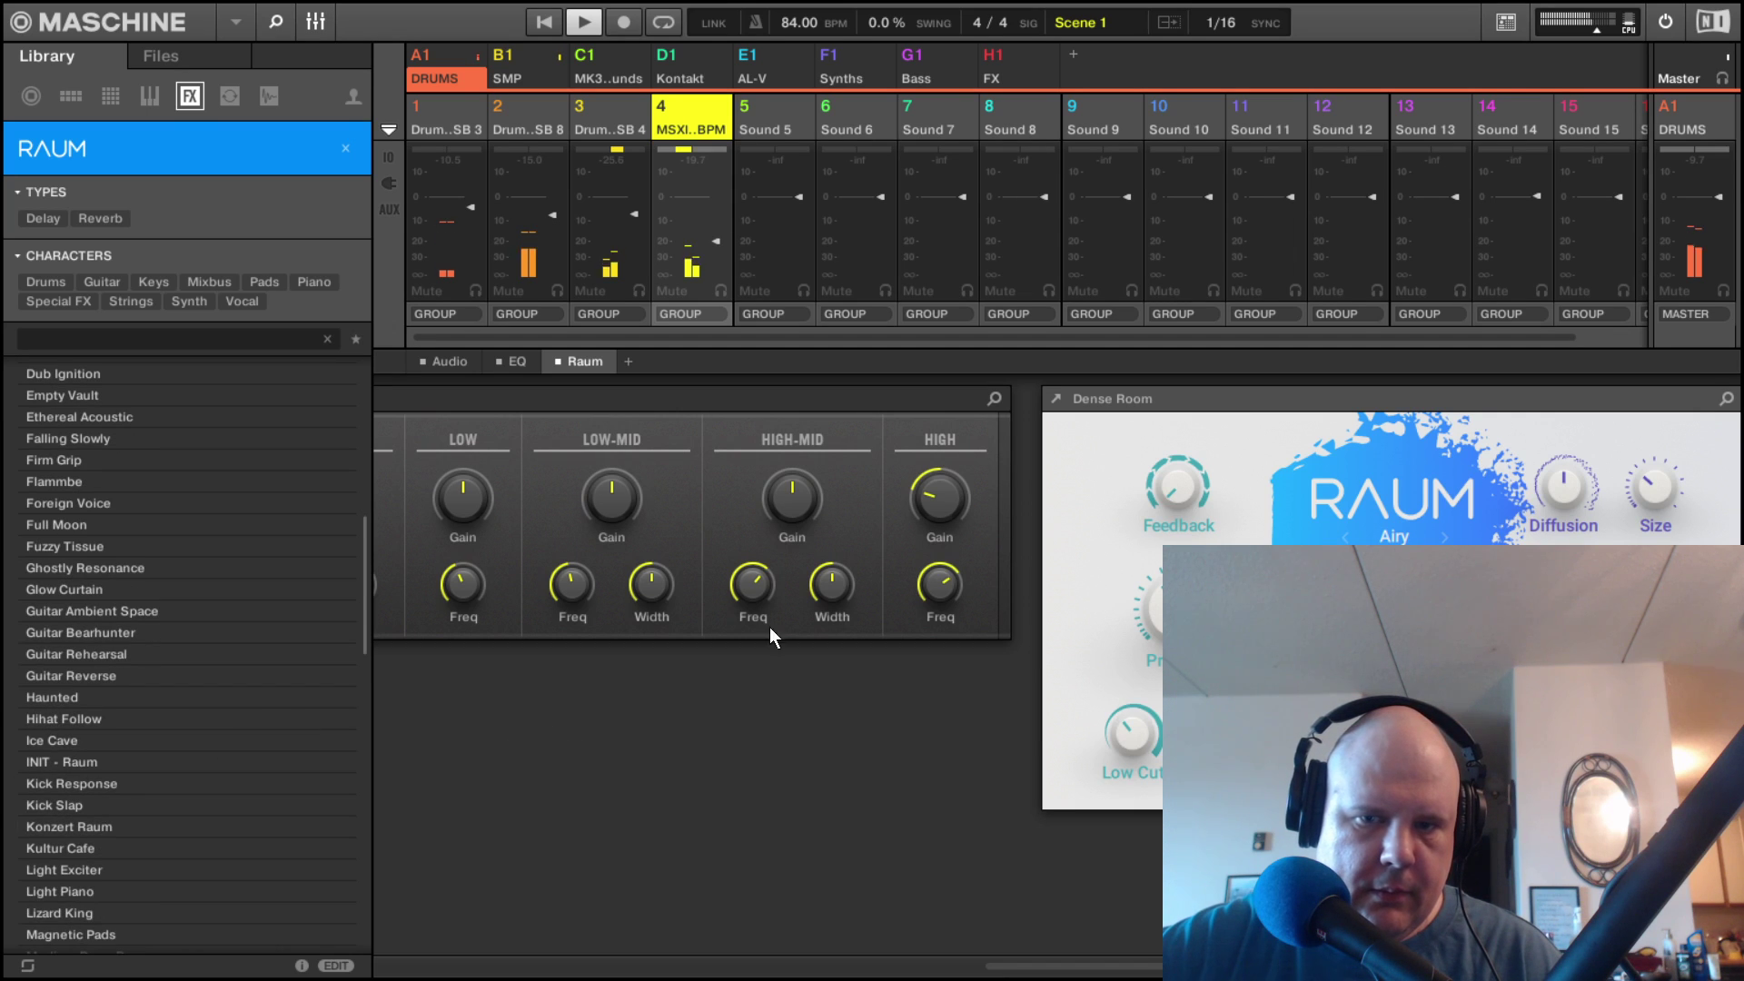
pyautogui.click(79, 720)
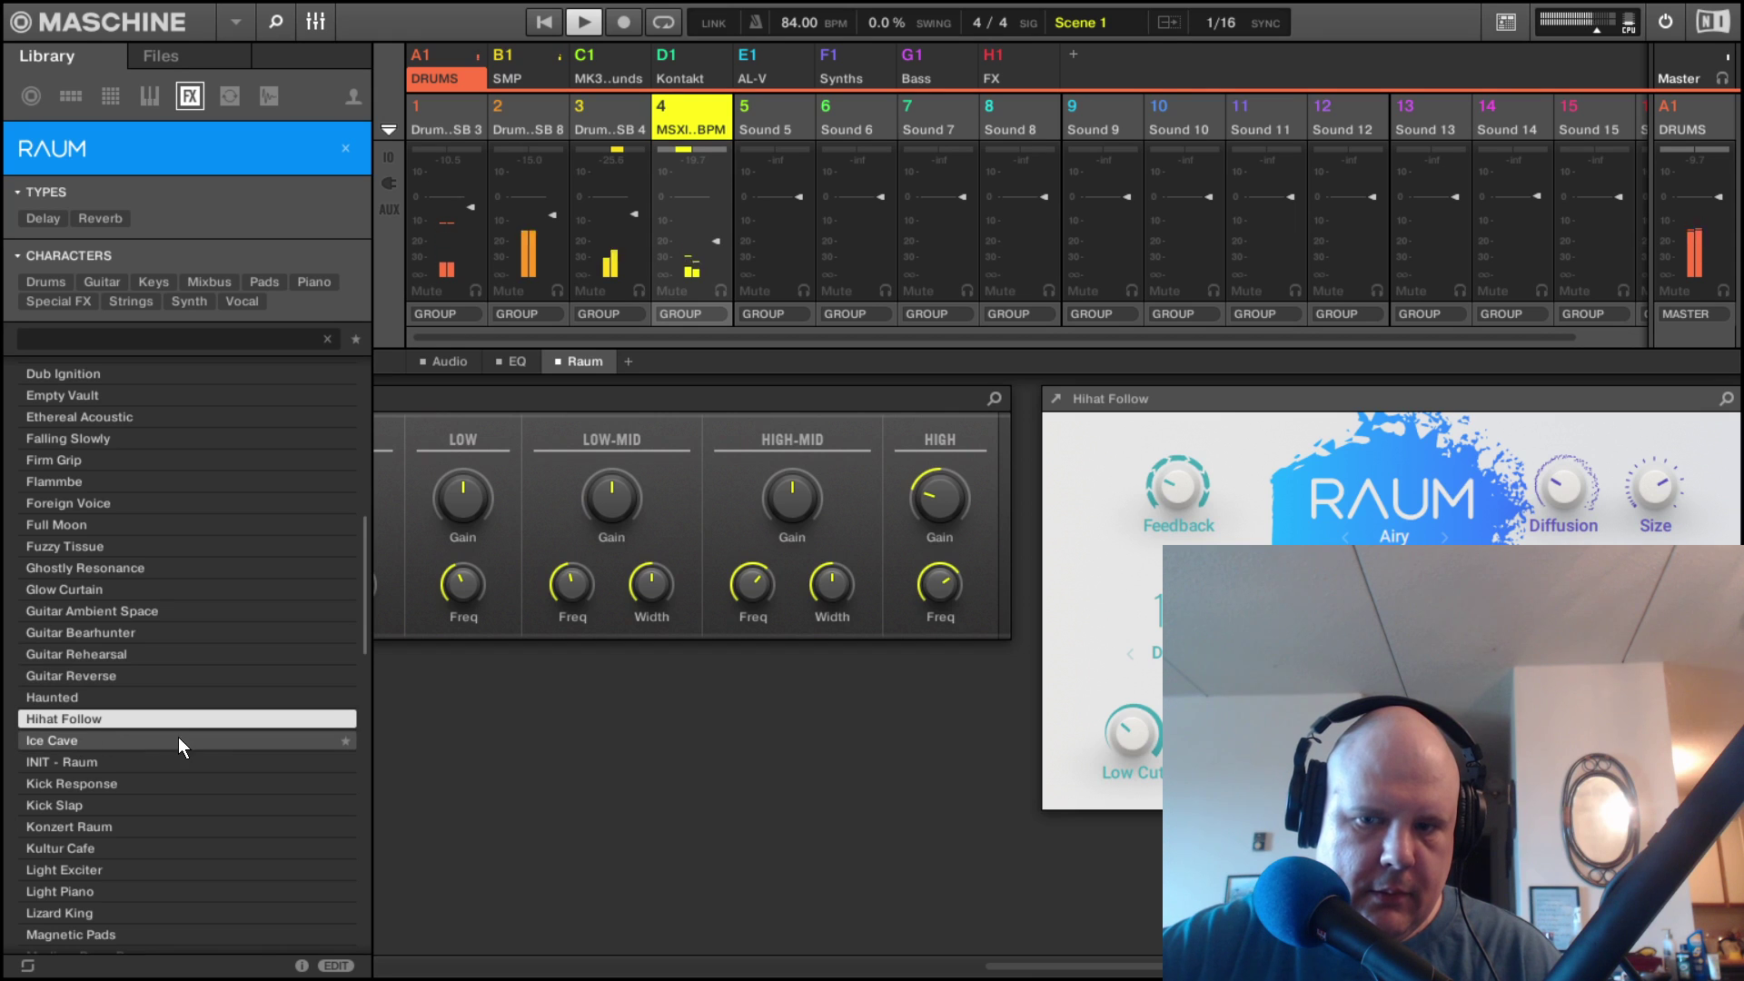
pyautogui.scroll(-3, 106, 827)
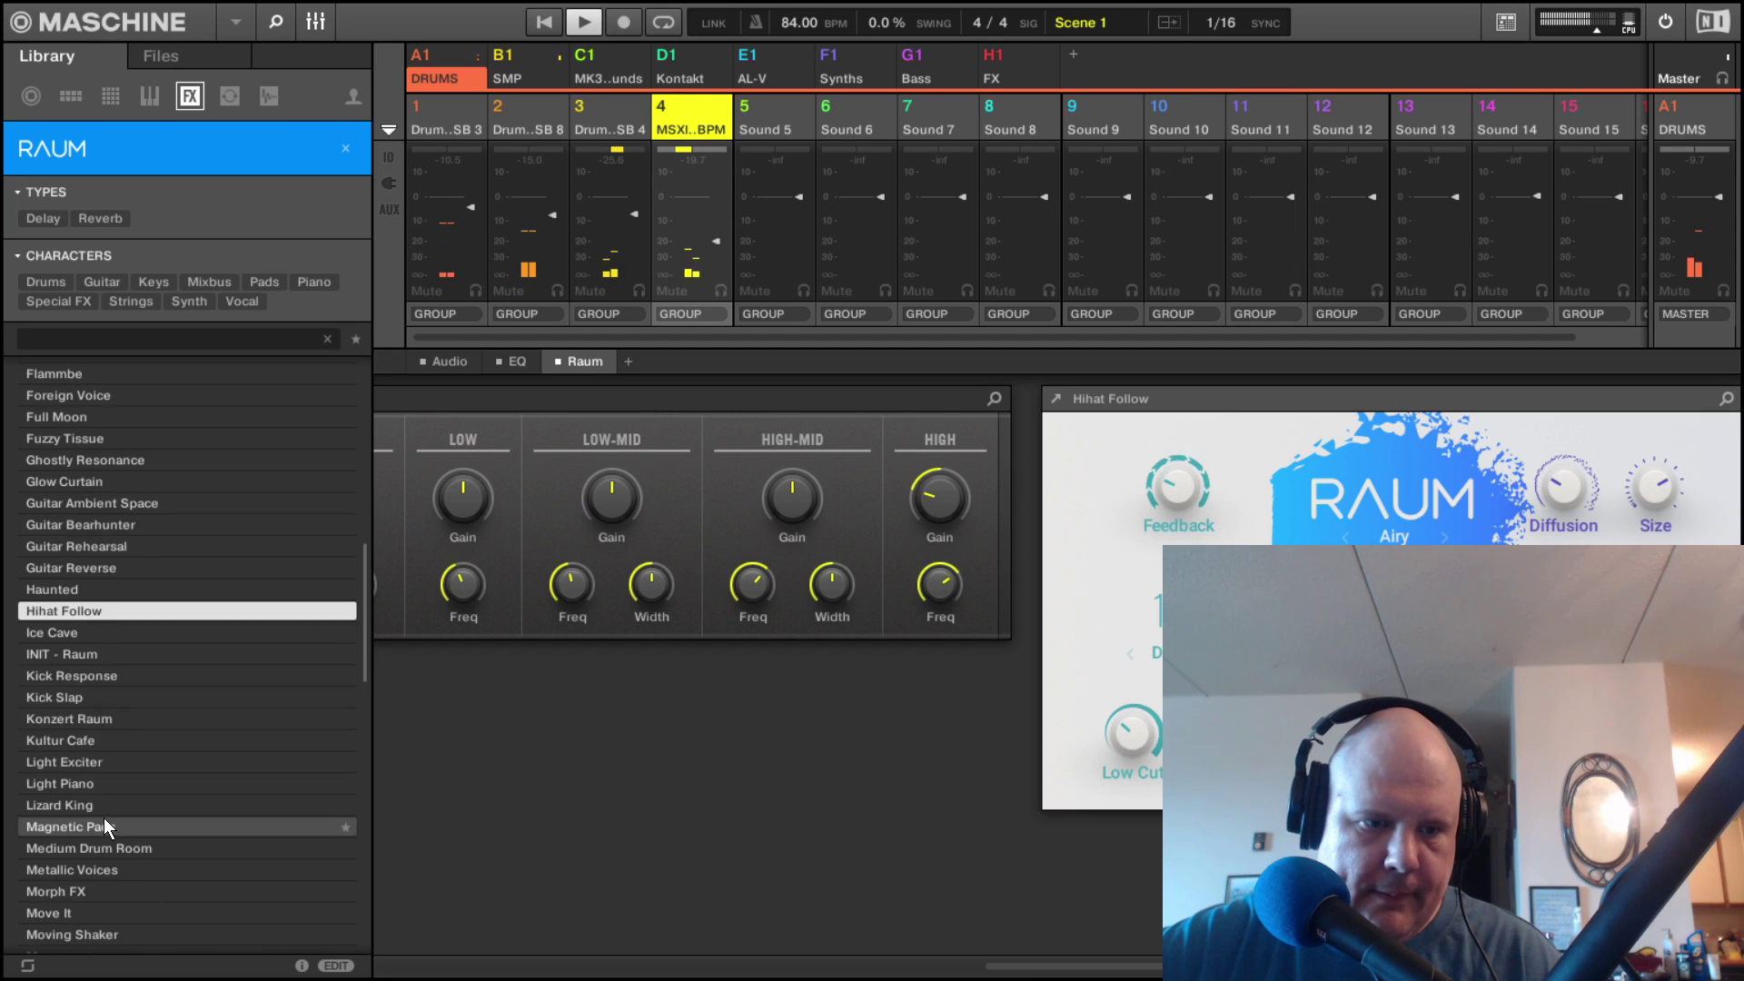
pyautogui.click(91, 763)
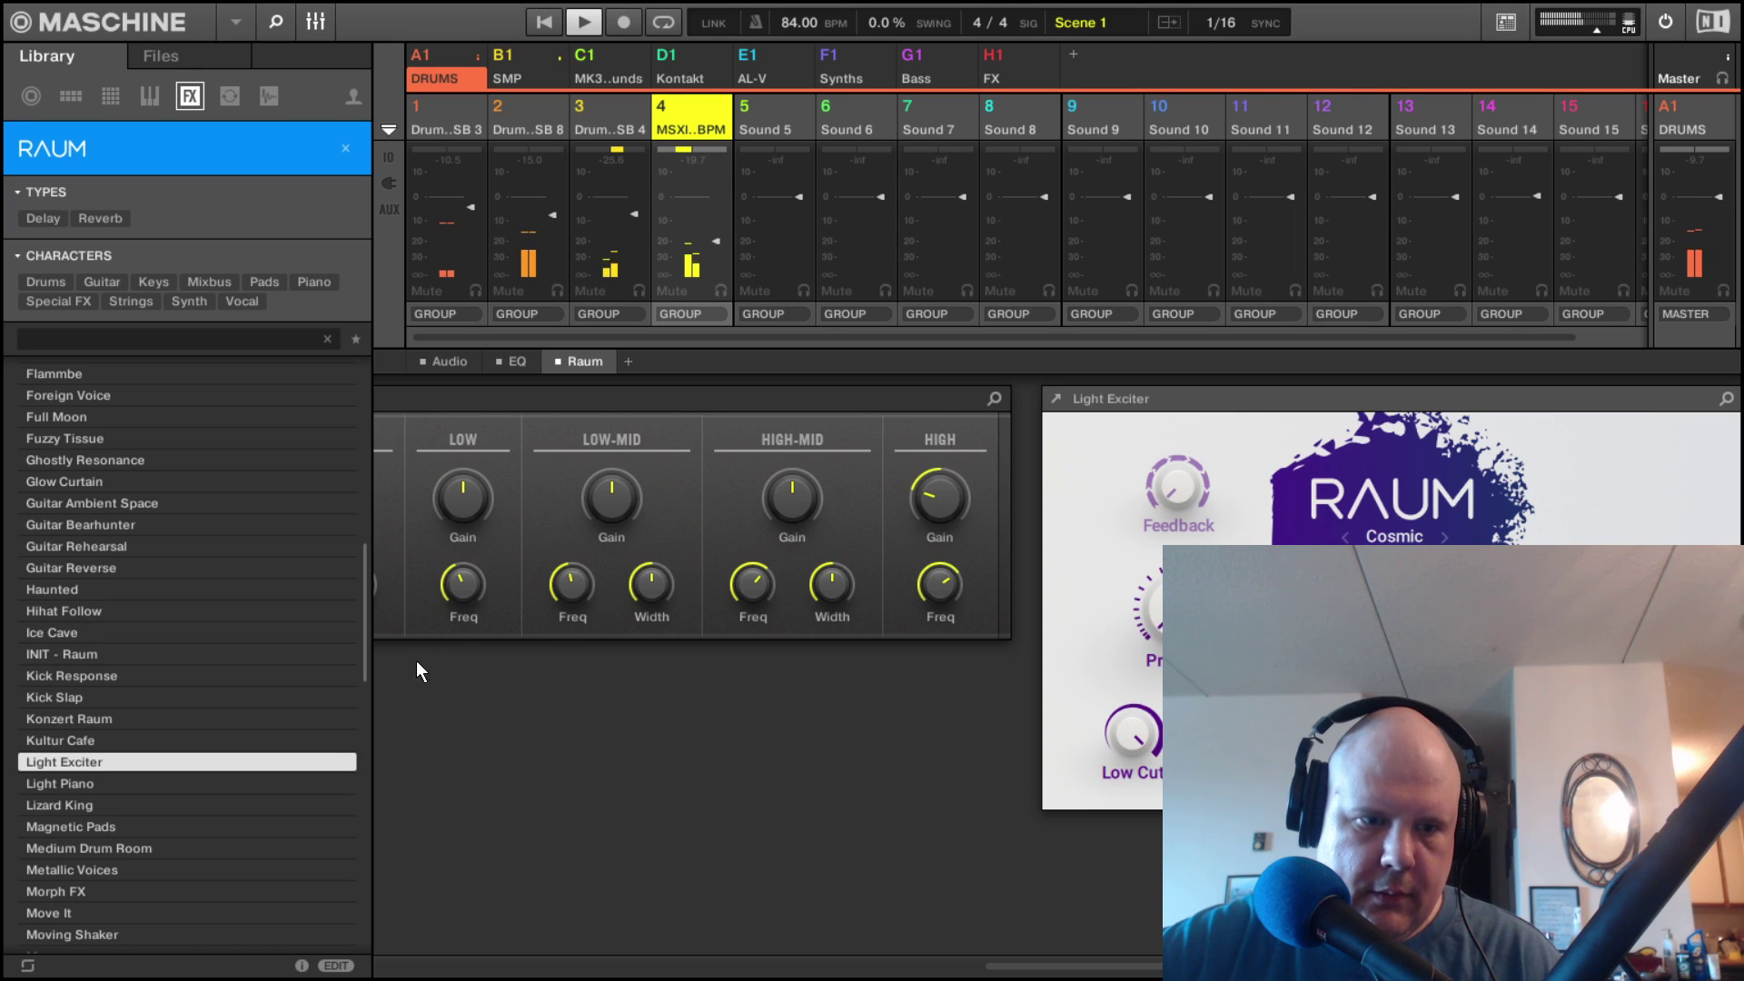
pyautogui.scroll(-2, 150, 822)
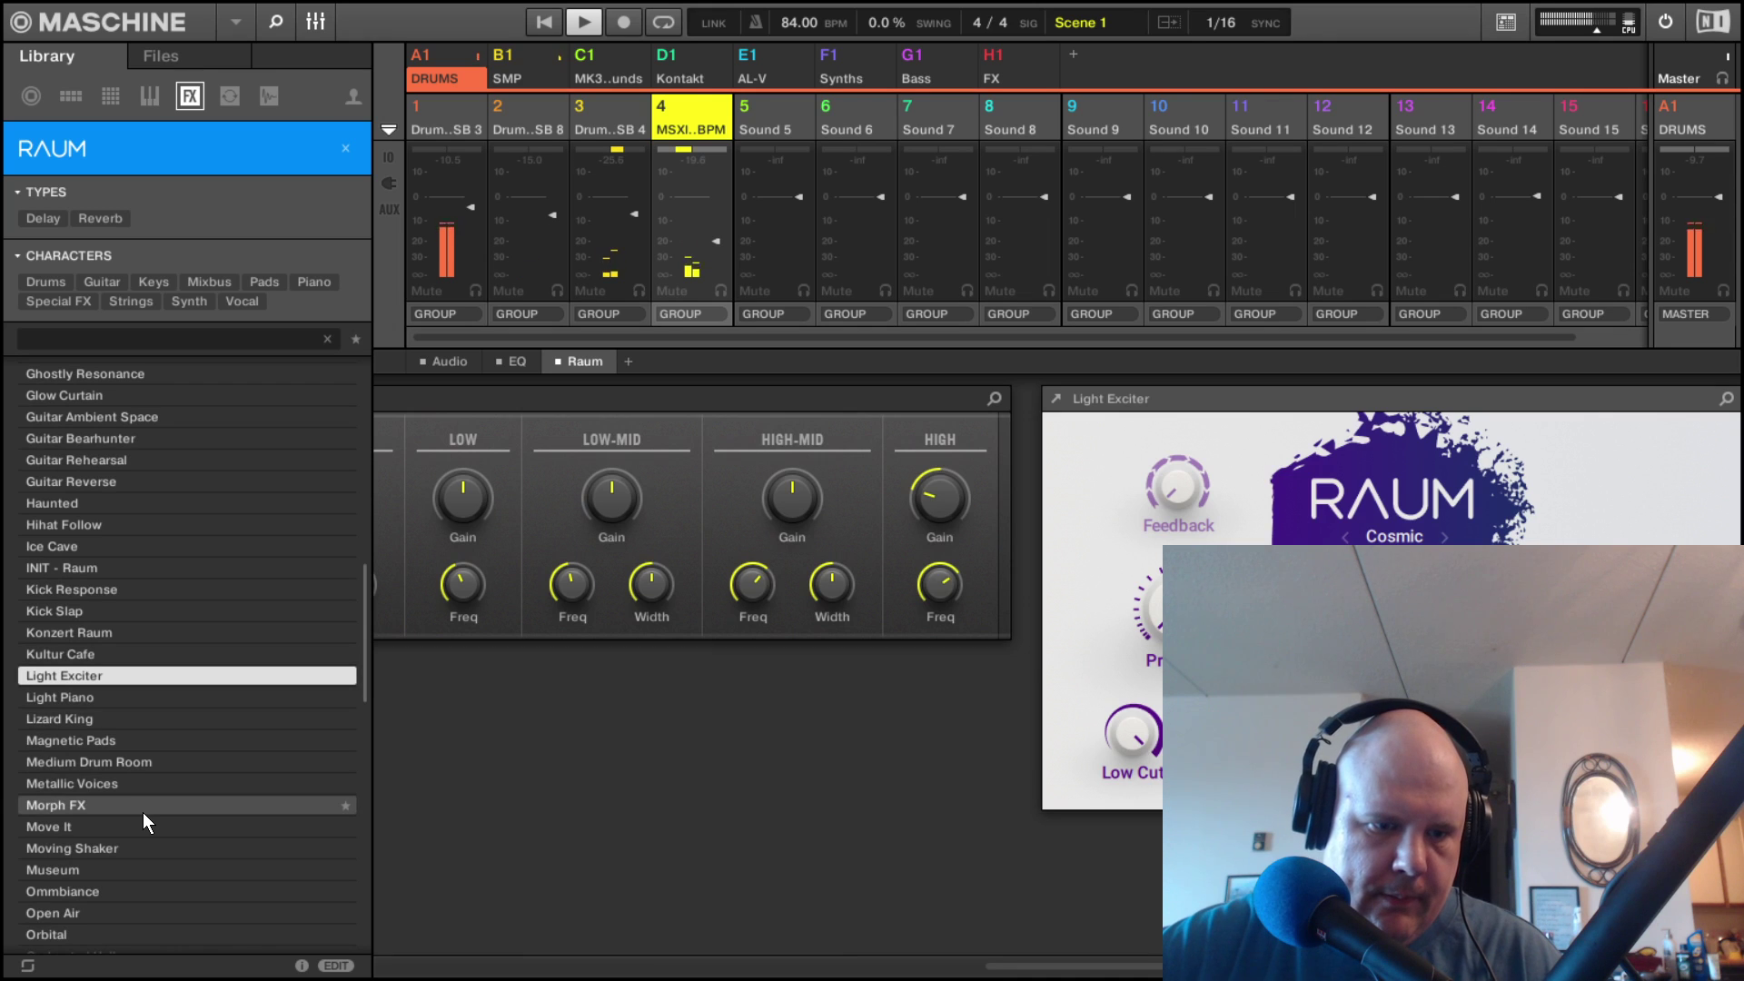
pyautogui.click(90, 893)
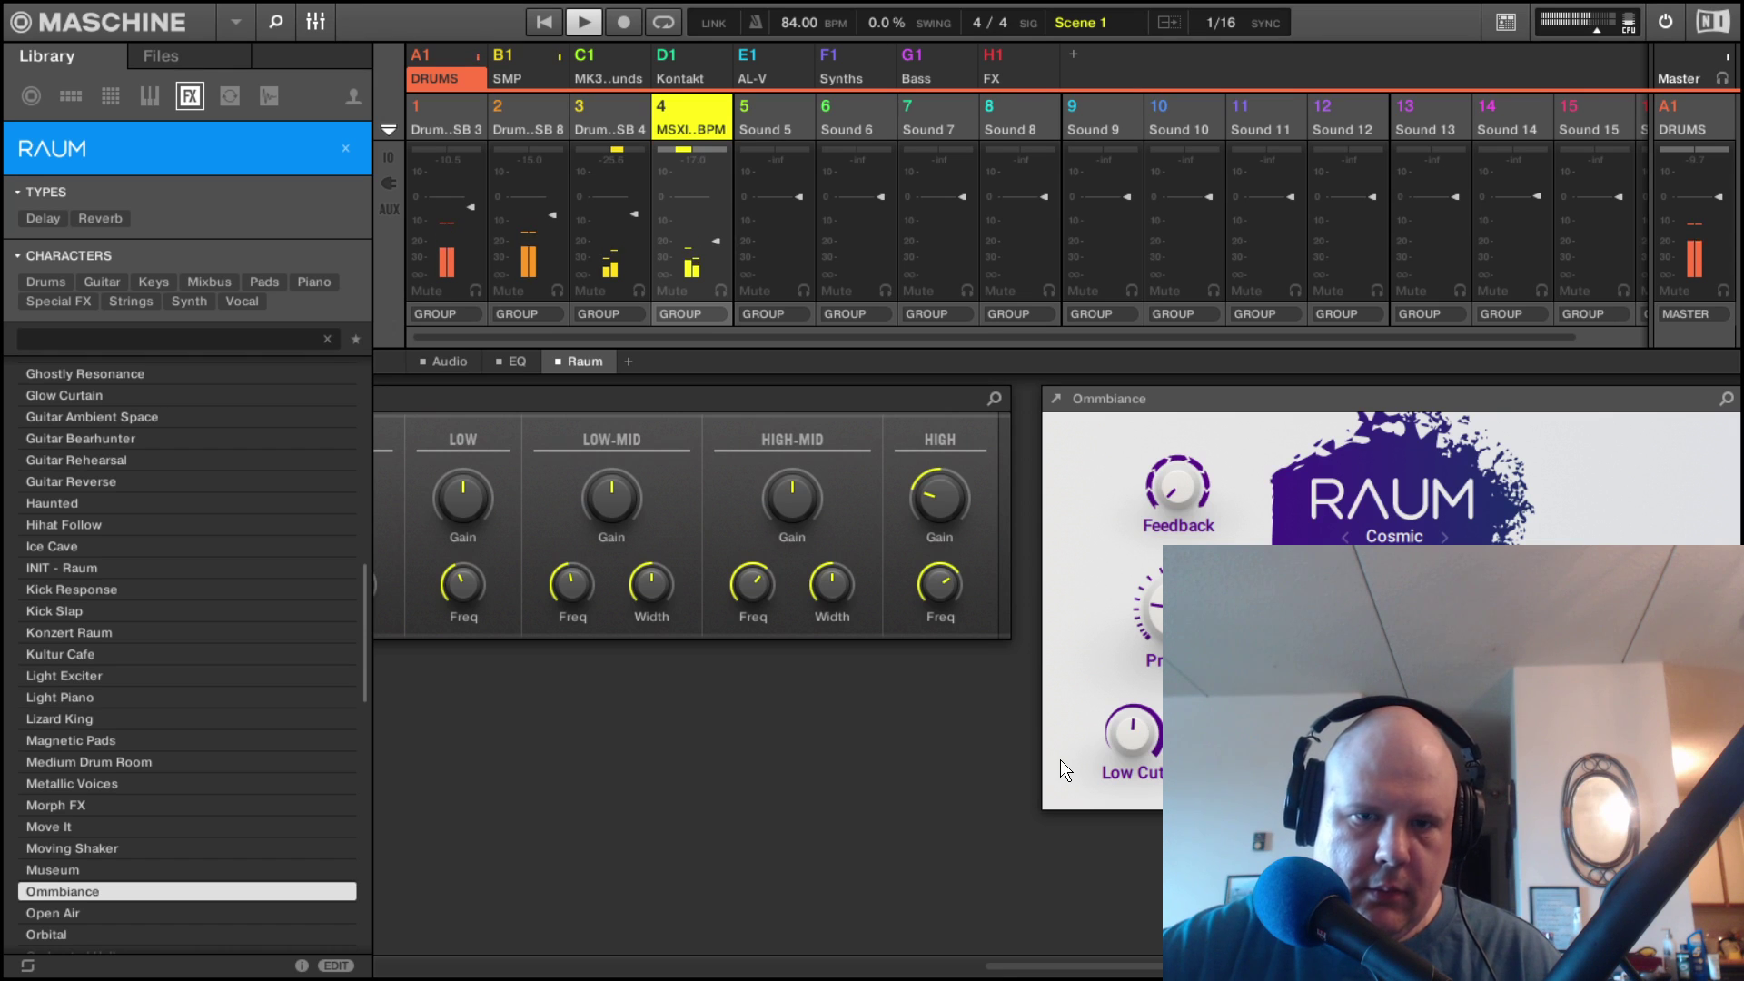
pyautogui.scroll(6, 119, 587)
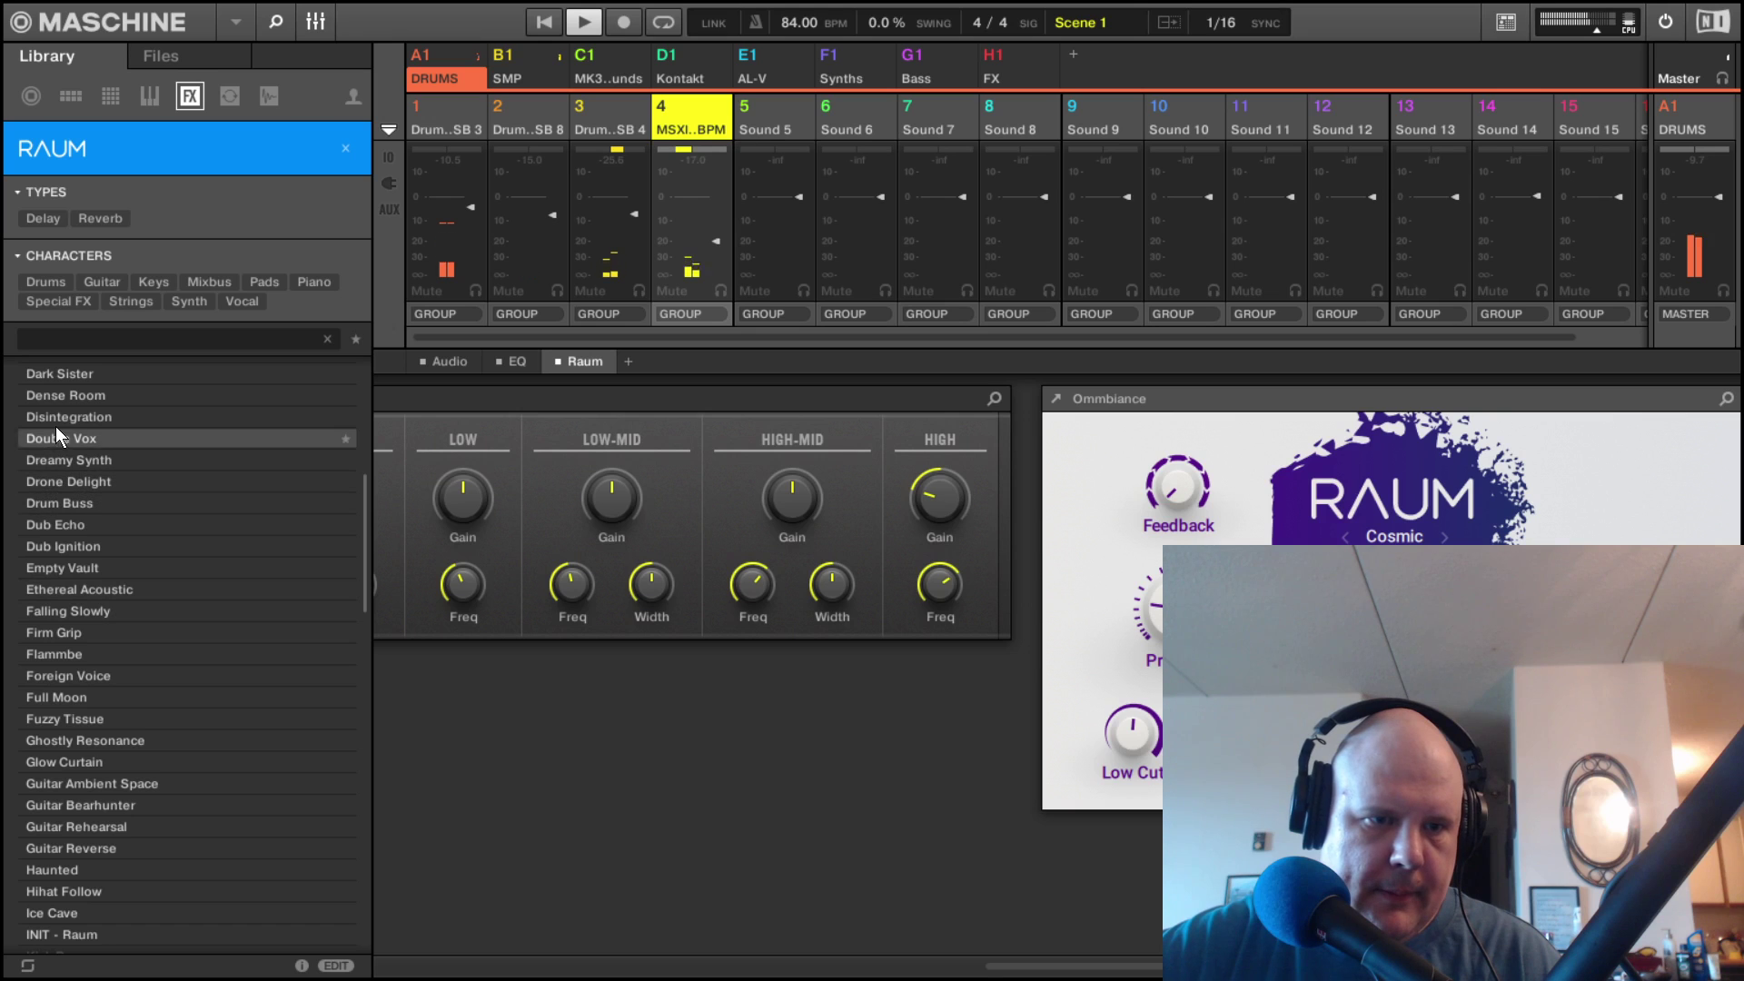
pyautogui.click(65, 398)
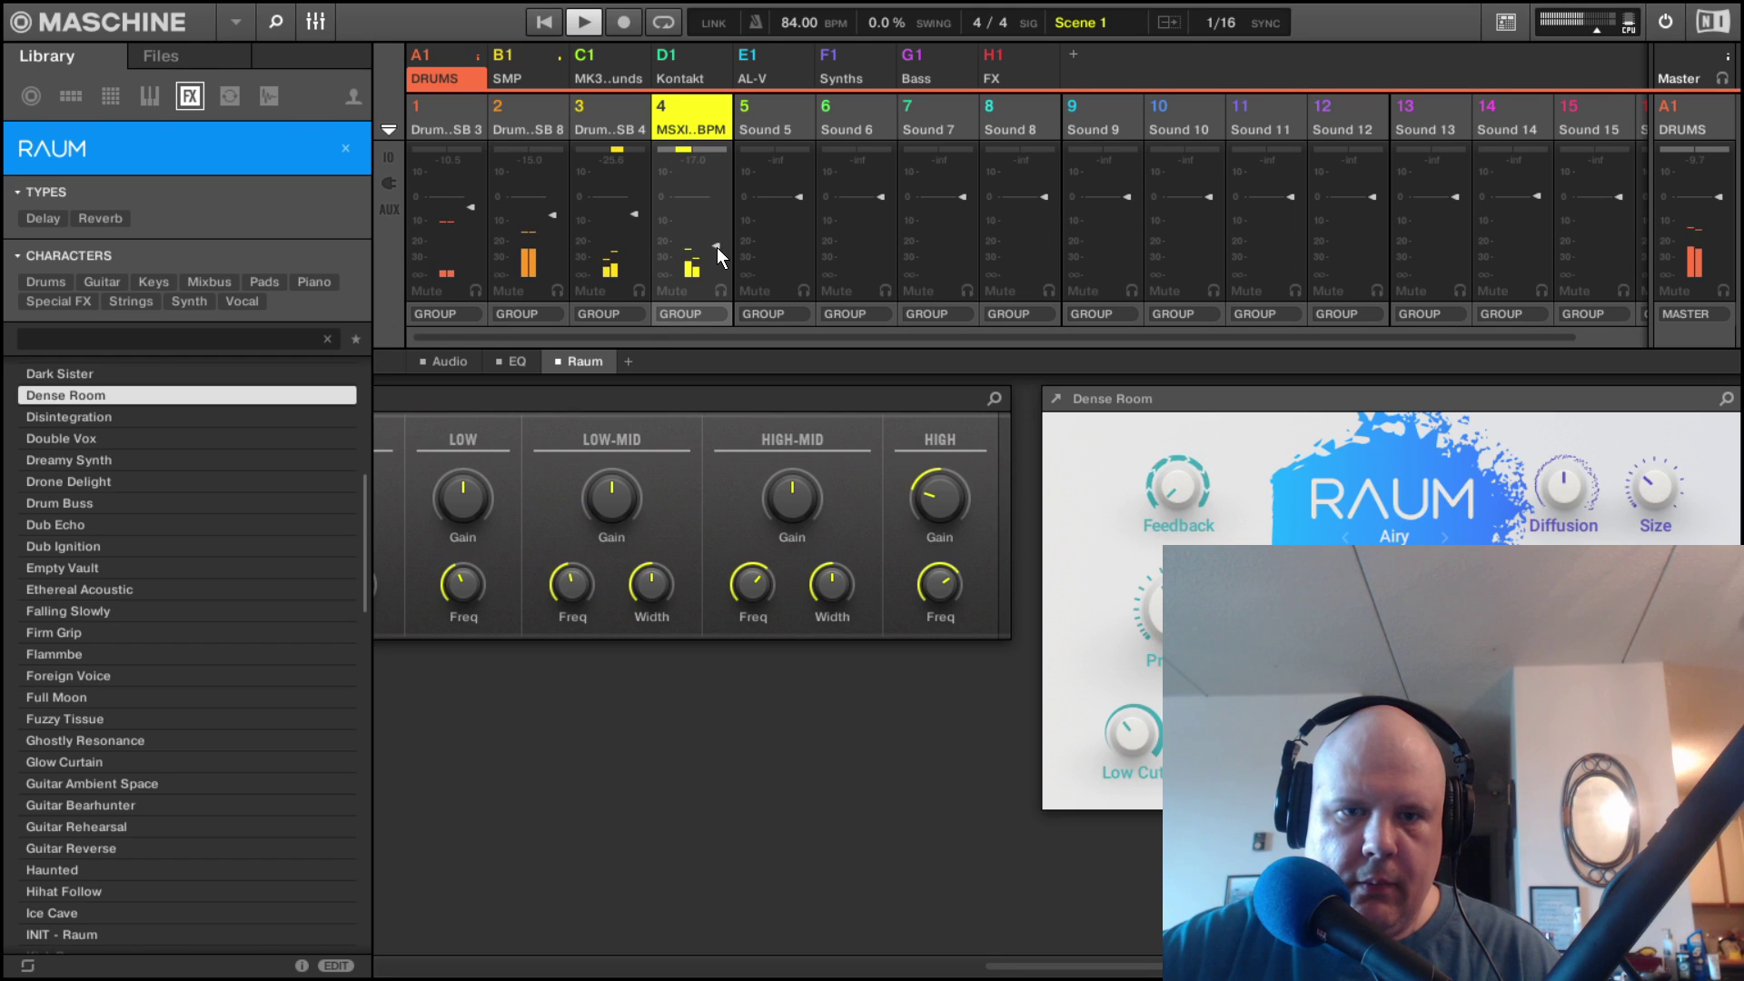
# Leave the mixer, save the project as Love U, and stop playback.
pyautogui.click(315, 22)
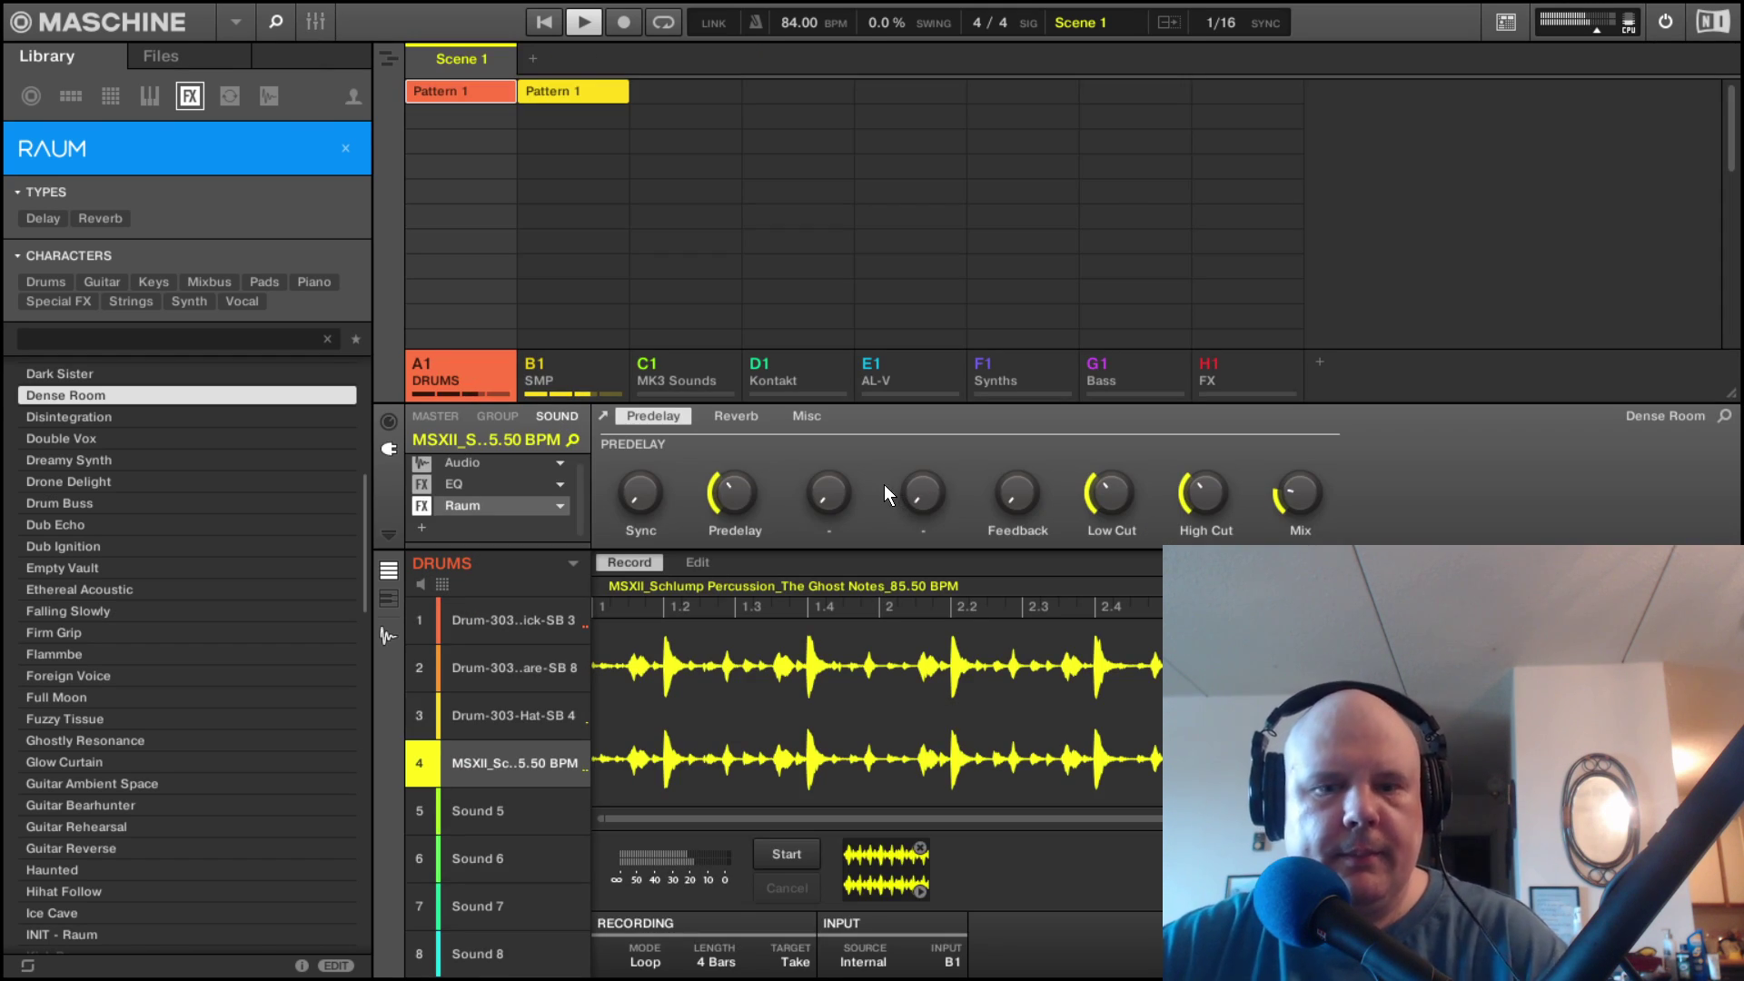
pyautogui.hotkey('ctrl', 's')
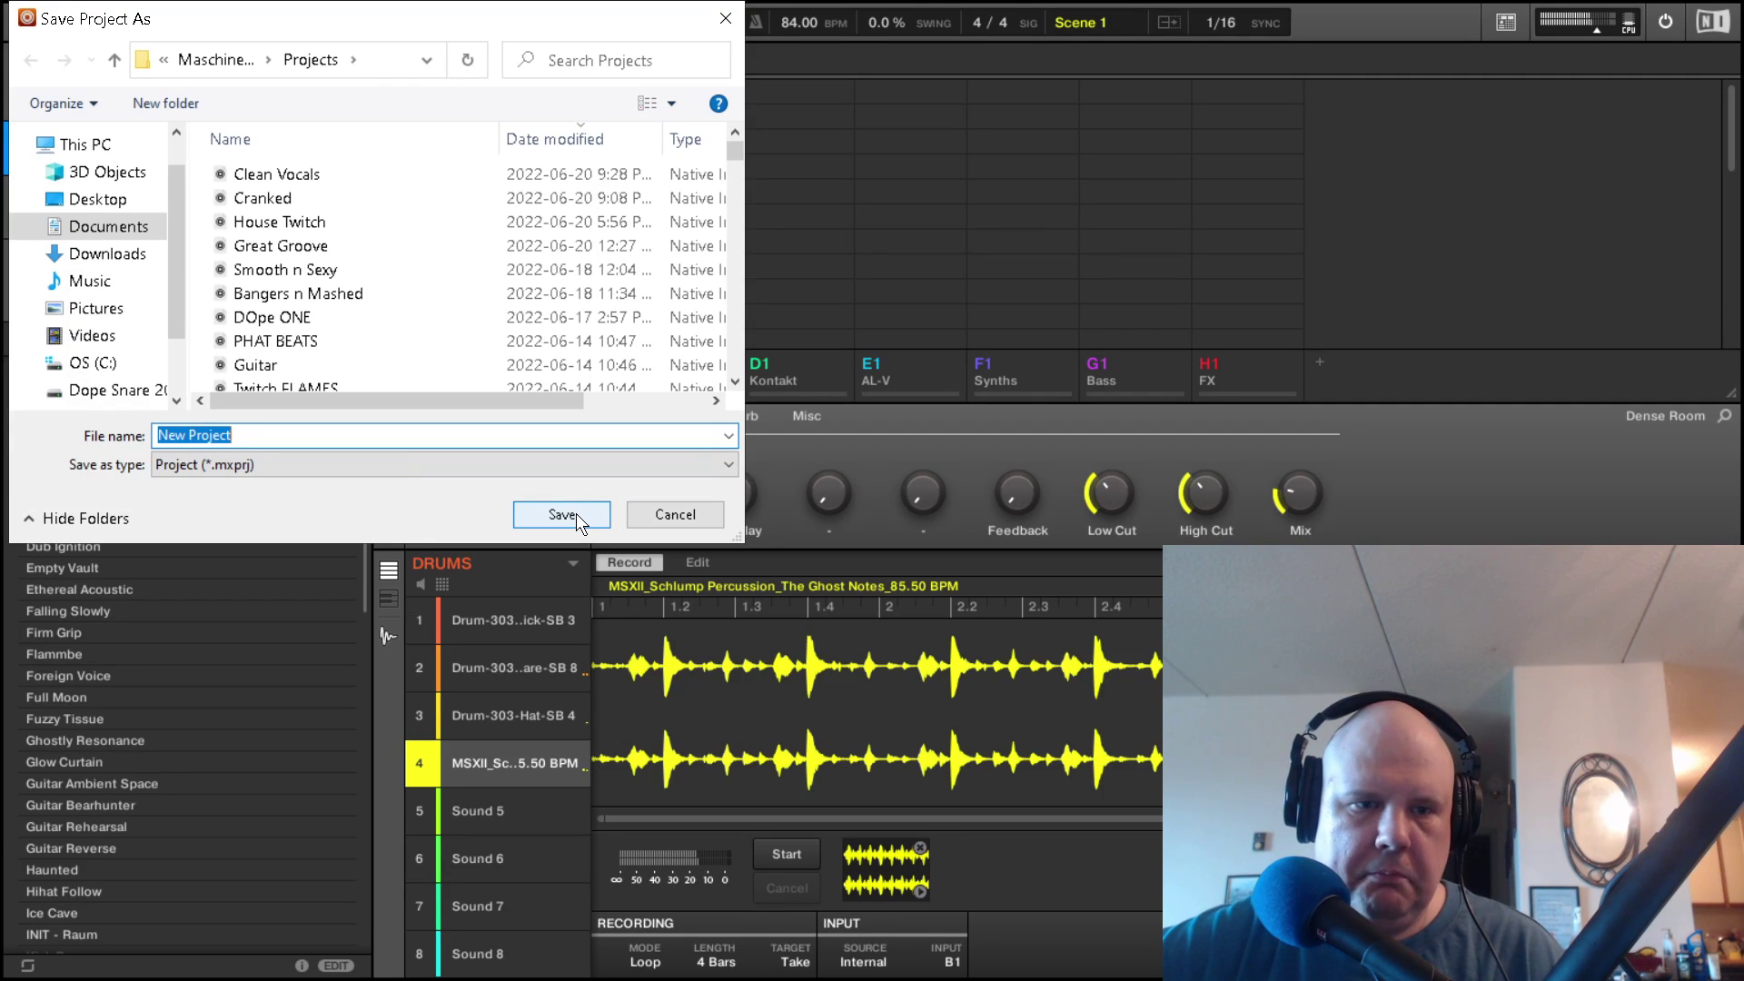
pyautogui.write('Love')
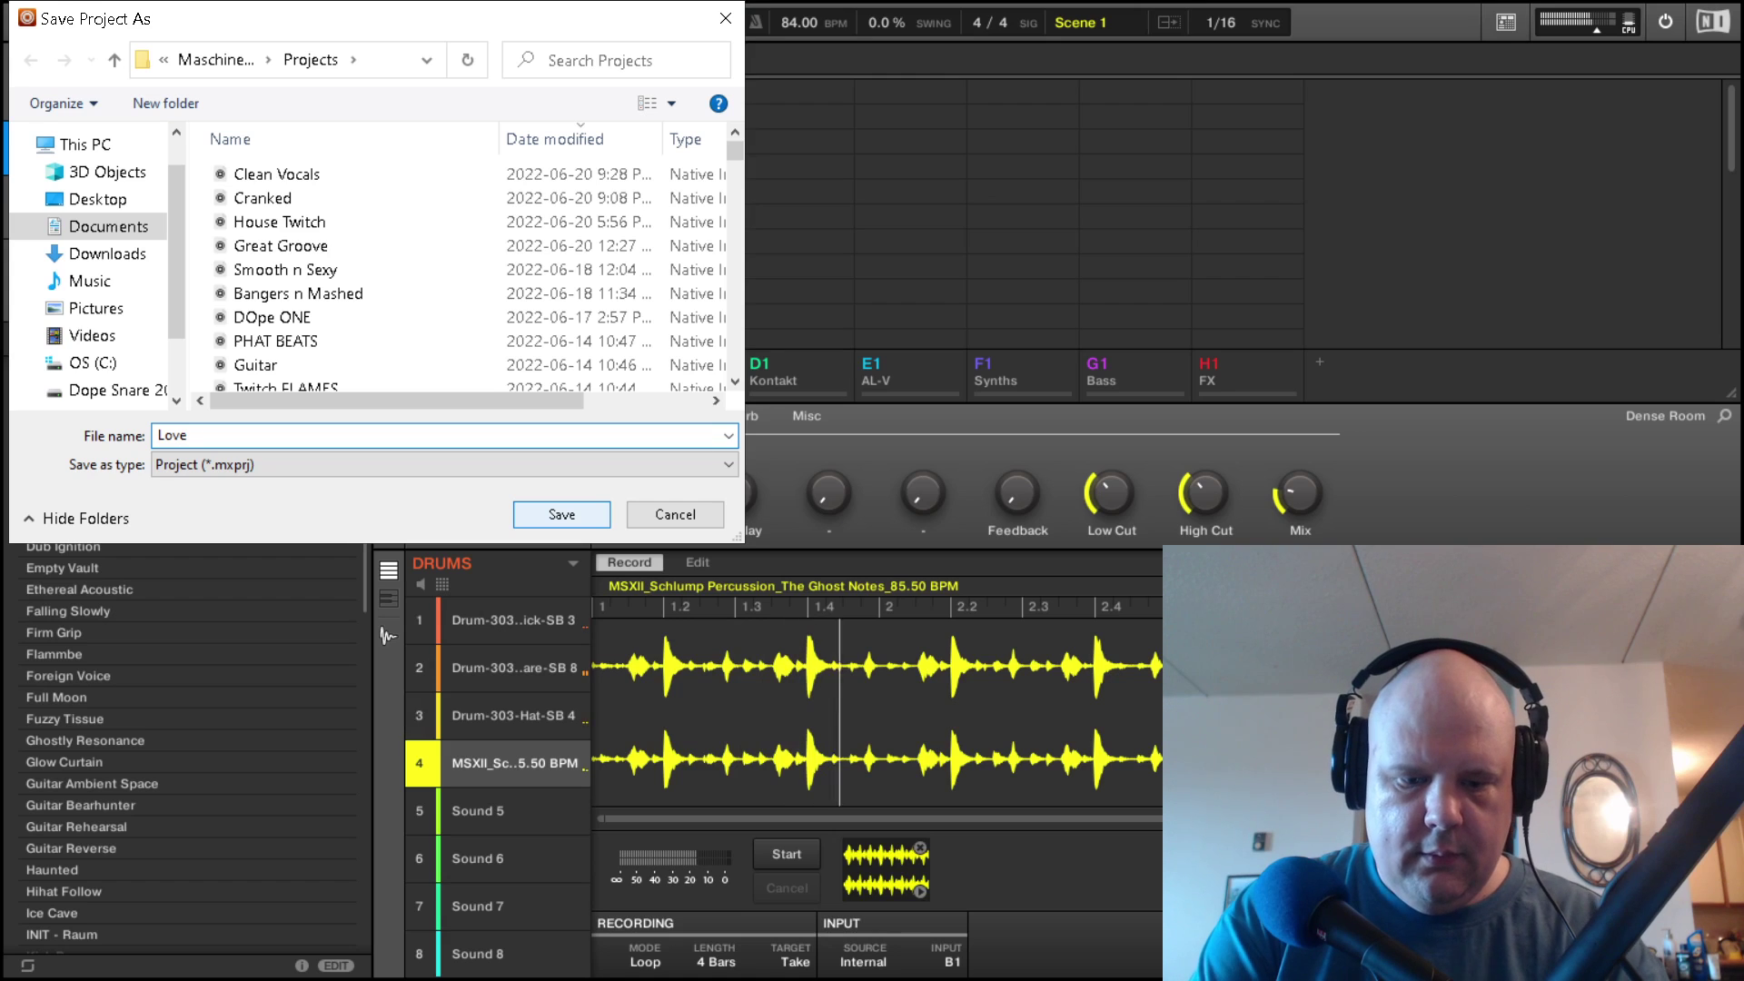
pyautogui.write(' Y')
pyautogui.press('BackSpace')
pyautogui.write('U')
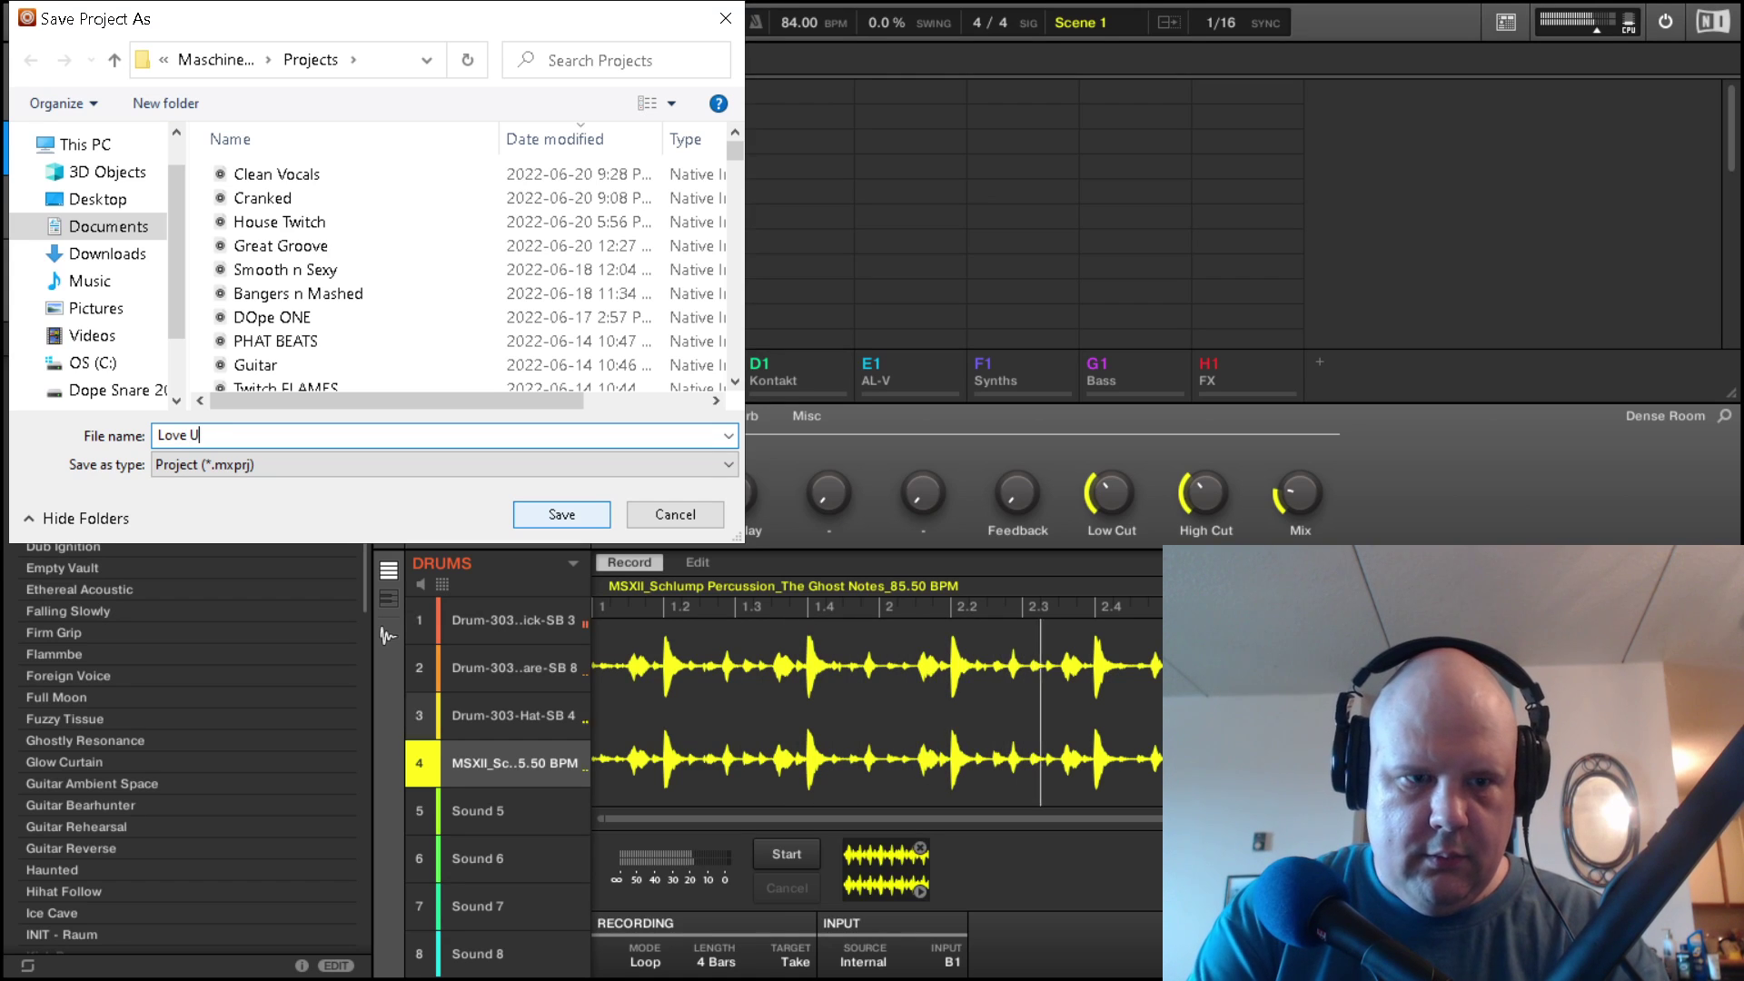
pyautogui.click(576, 514)
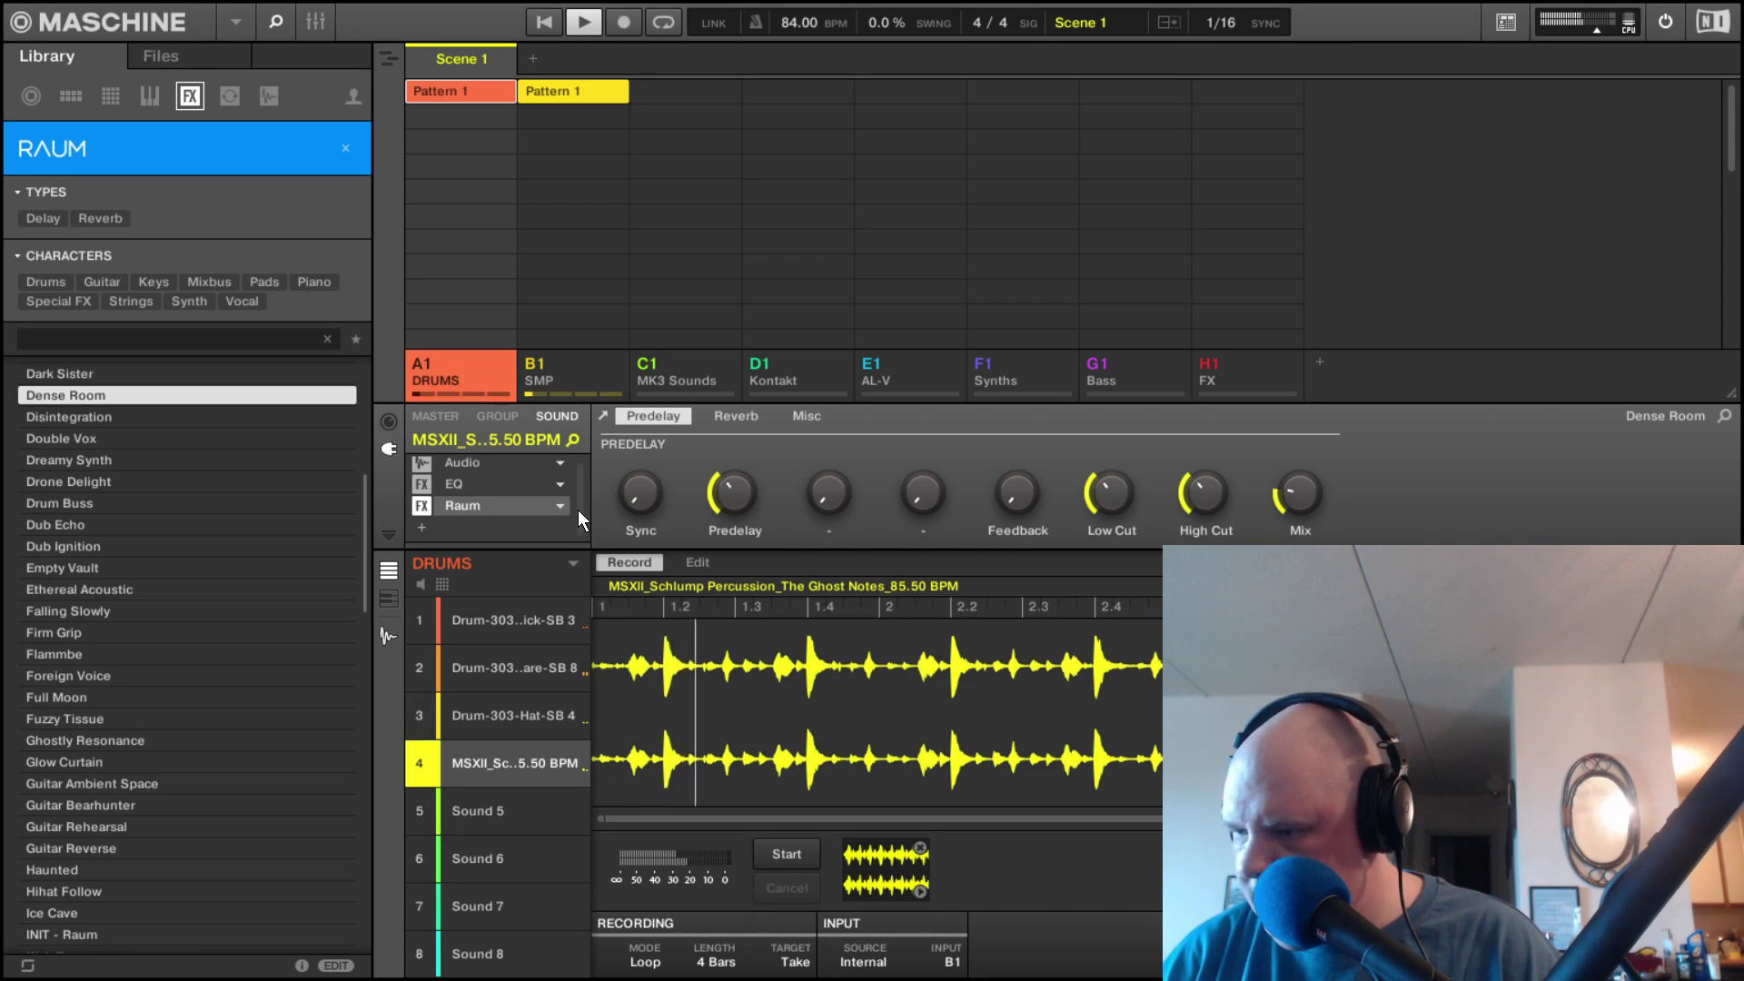
pyautogui.press('space')
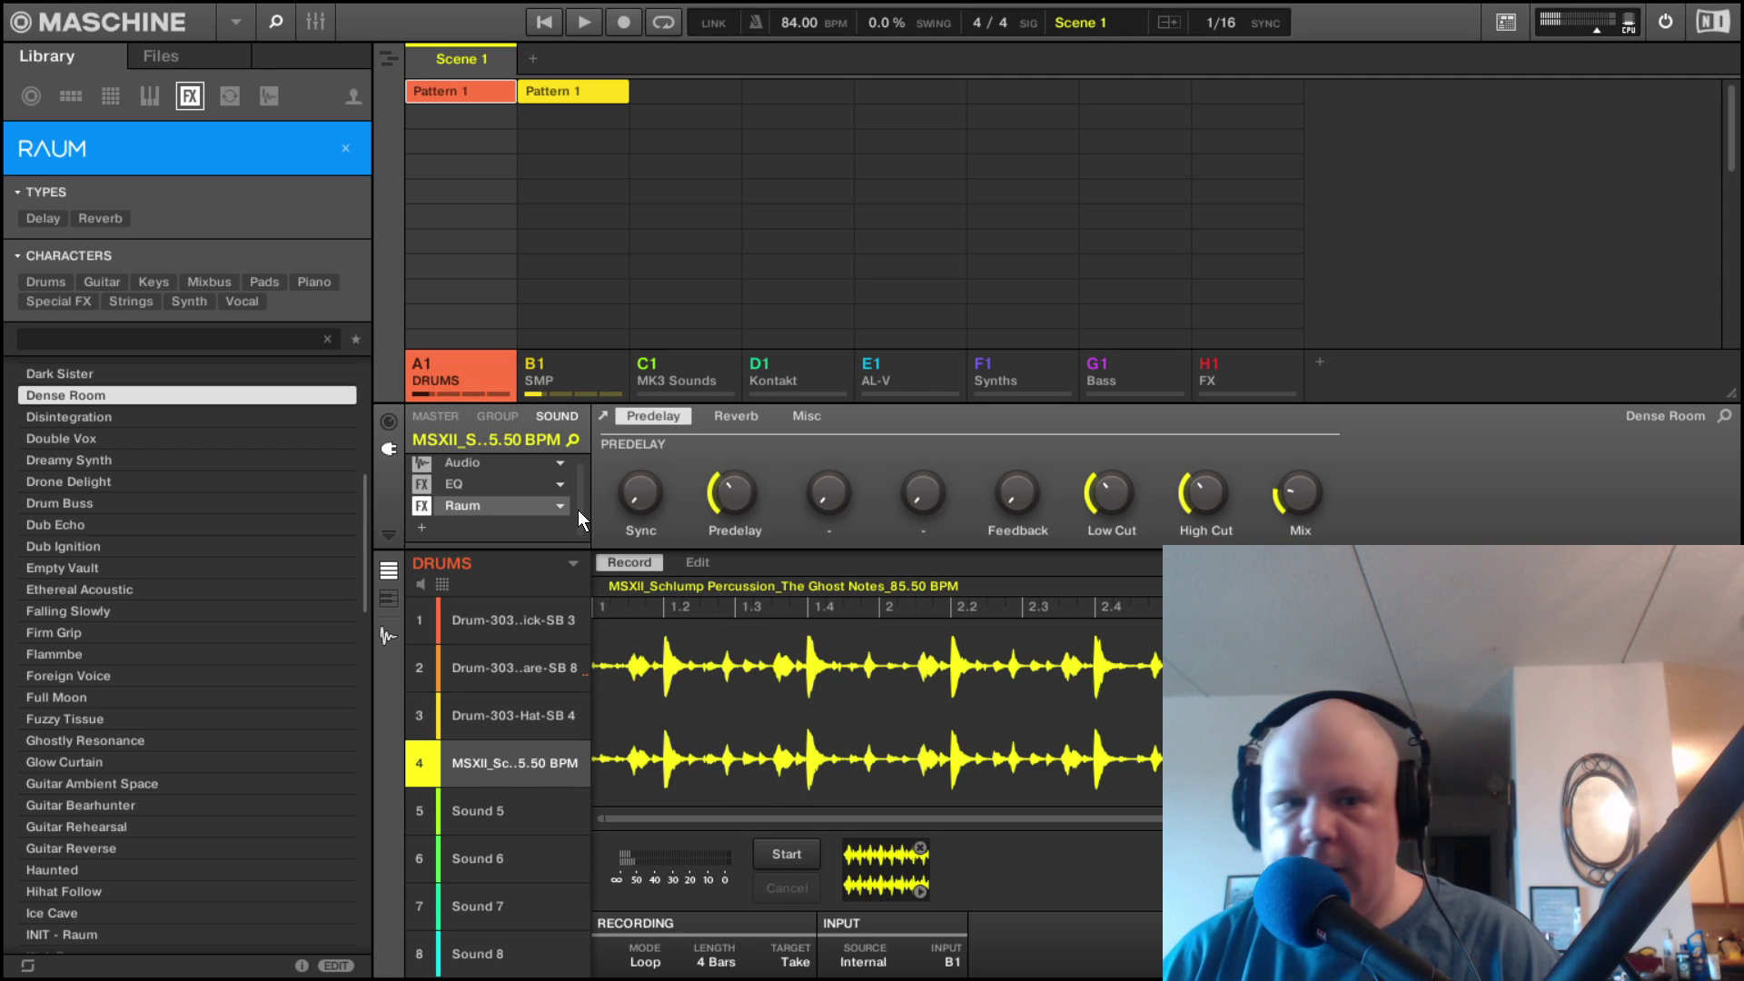
# Switch back to the pattern editor and bring up the master channel's plug-in chain, playing the beat briefly.
pyautogui.click(428, 416)
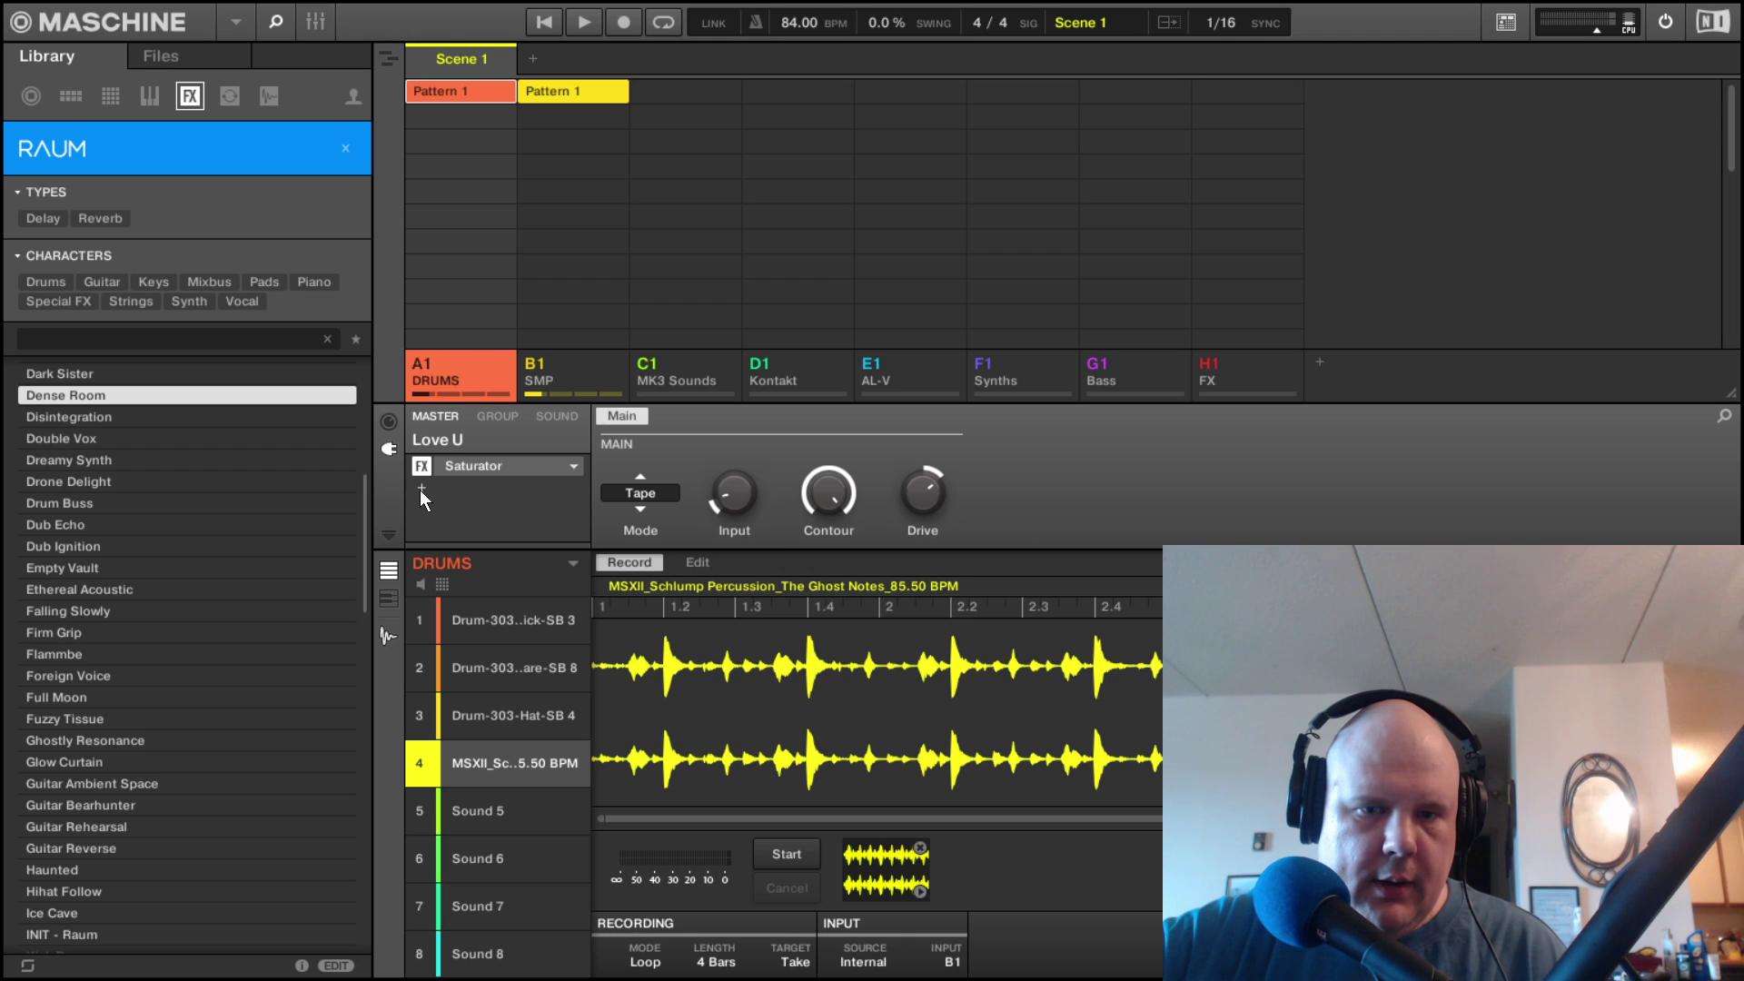
pyautogui.click(385, 634)
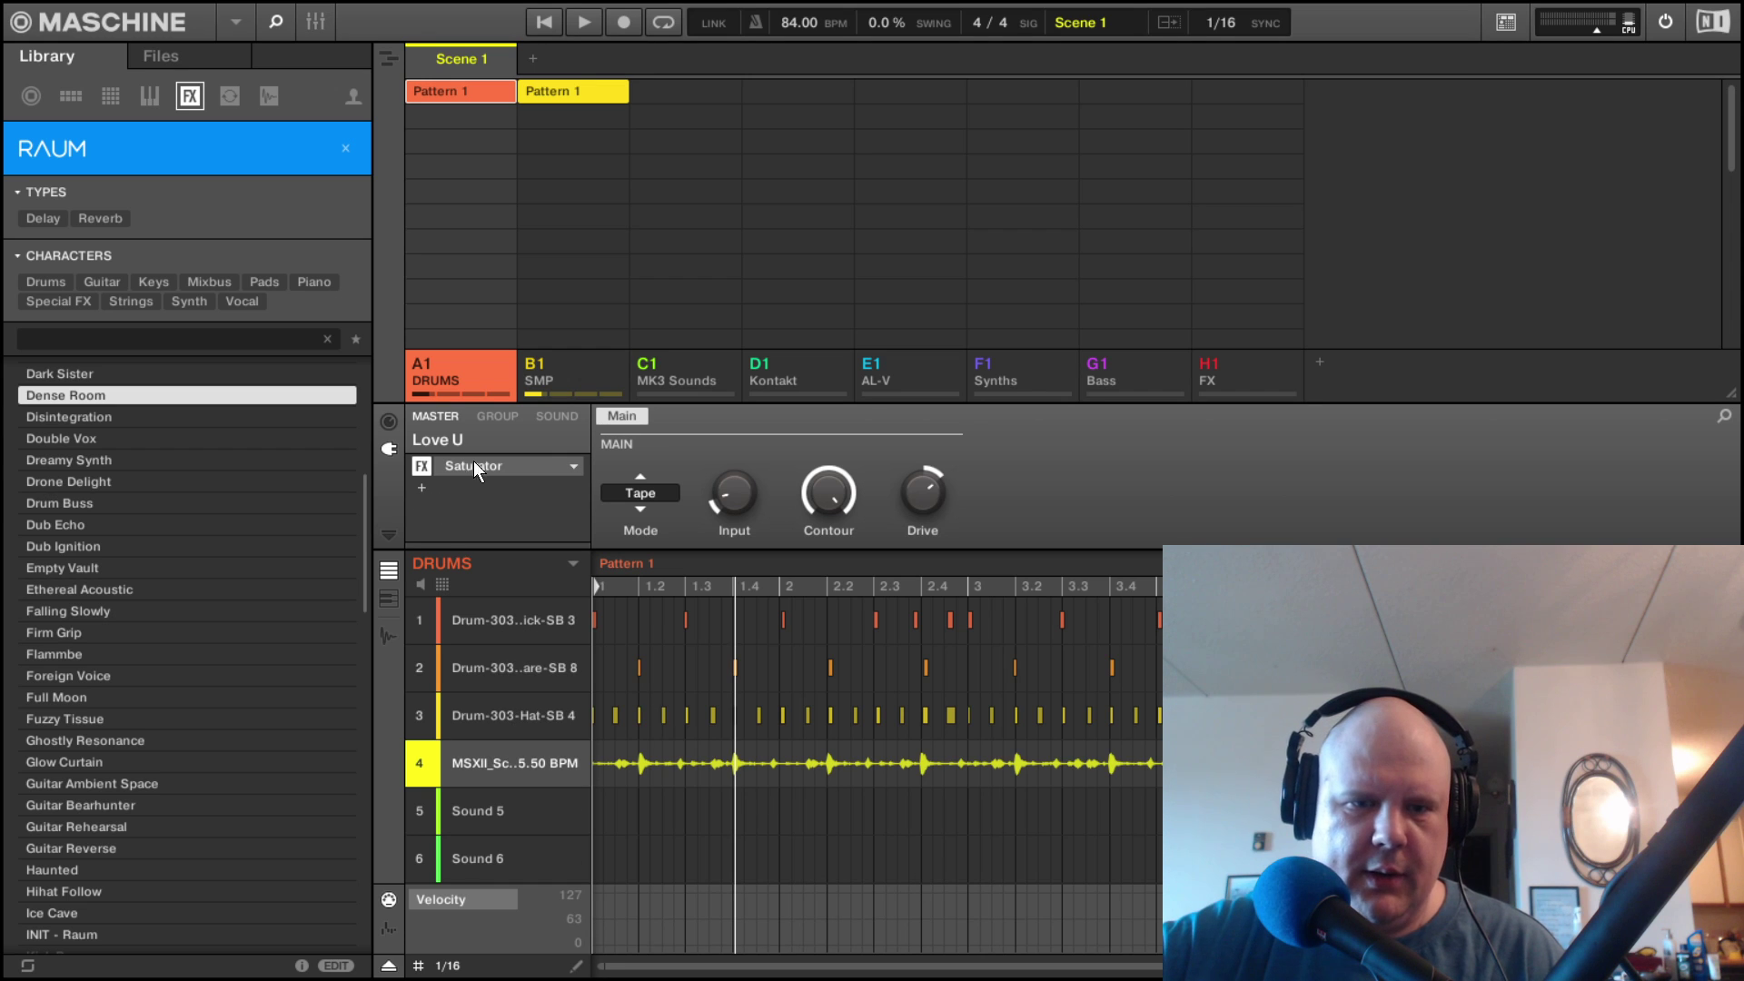
pyautogui.click(493, 416)
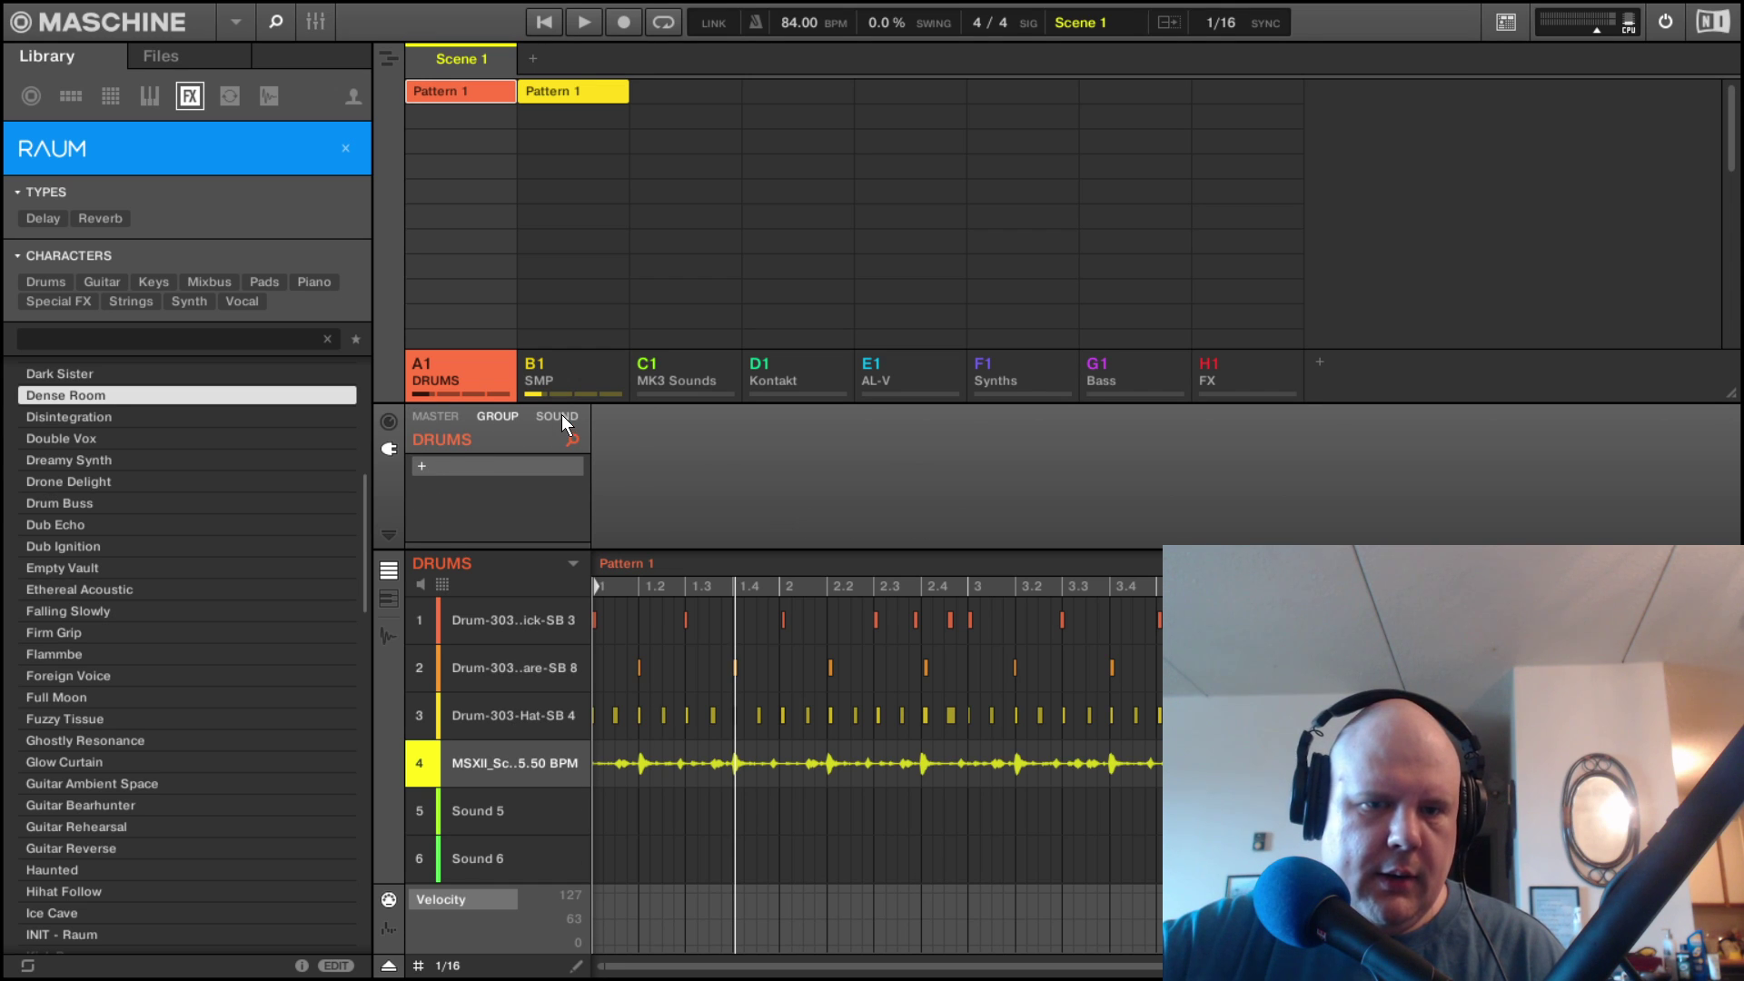
pyautogui.click(559, 416)
pyautogui.click(442, 415)
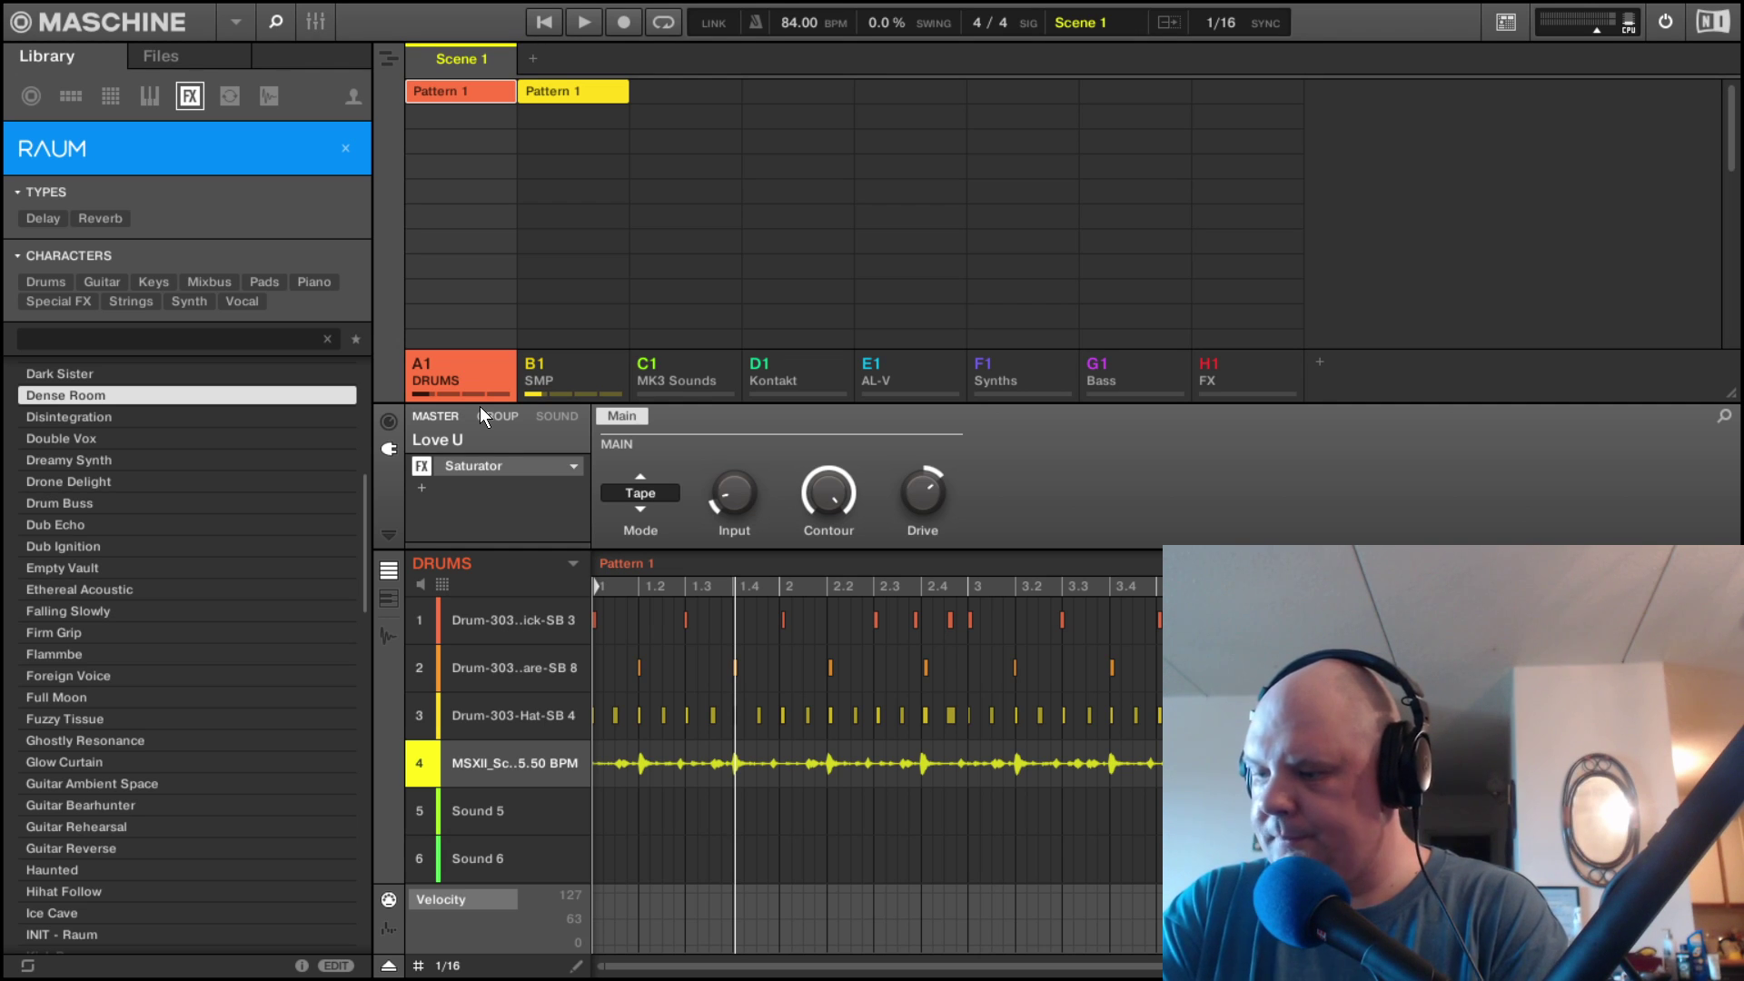
pyautogui.press('space')
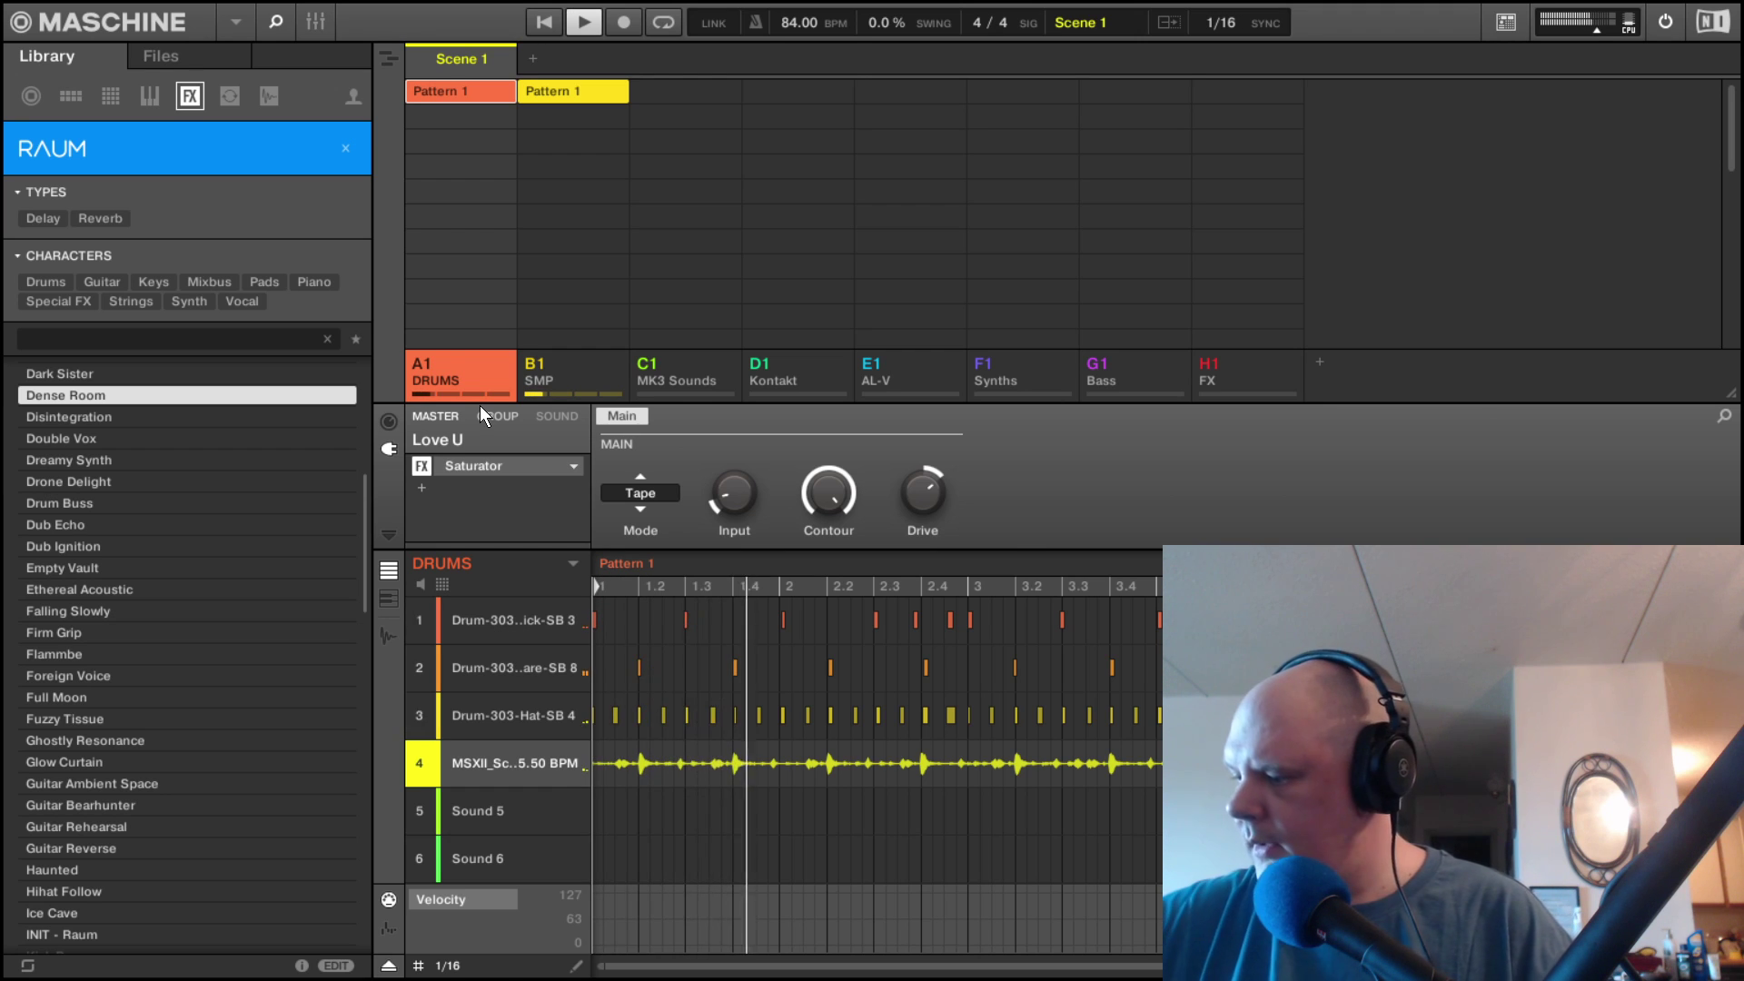
pyautogui.press('space')
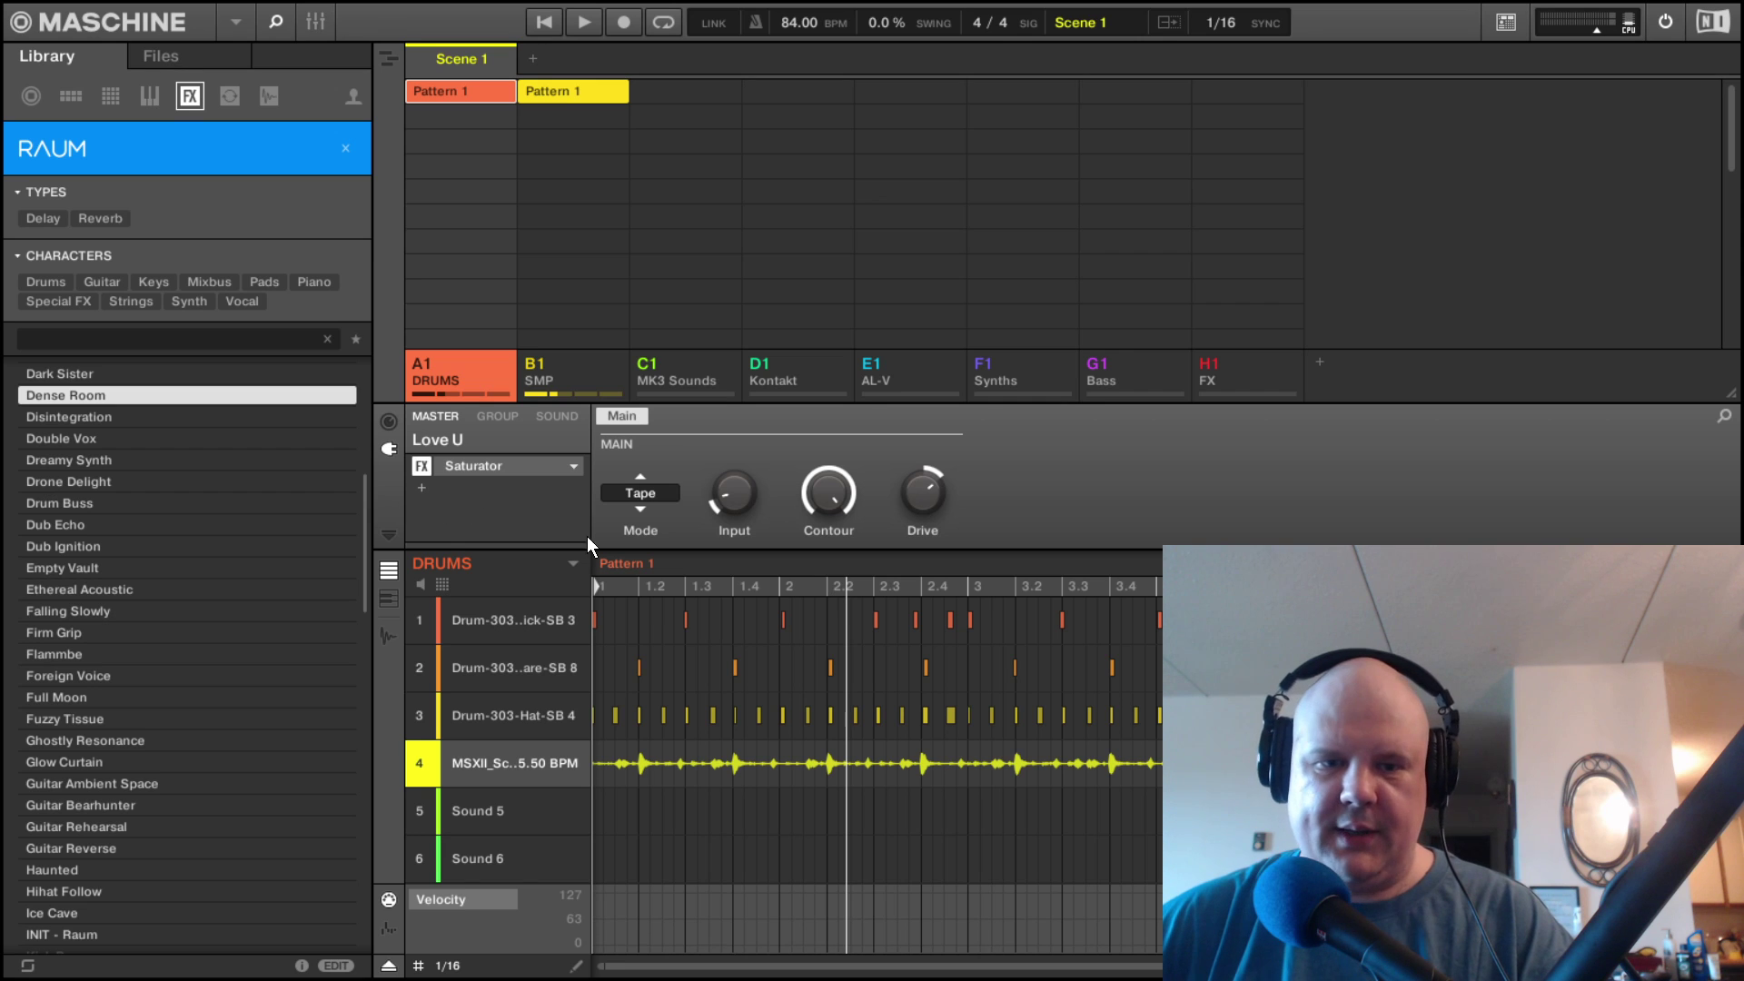
# Add iZotope Ozone 9 (VST) after the Saturator on the master channel and reposition its floating window.
pyautogui.click(422, 490)
pyautogui.moveTo(480, 514)
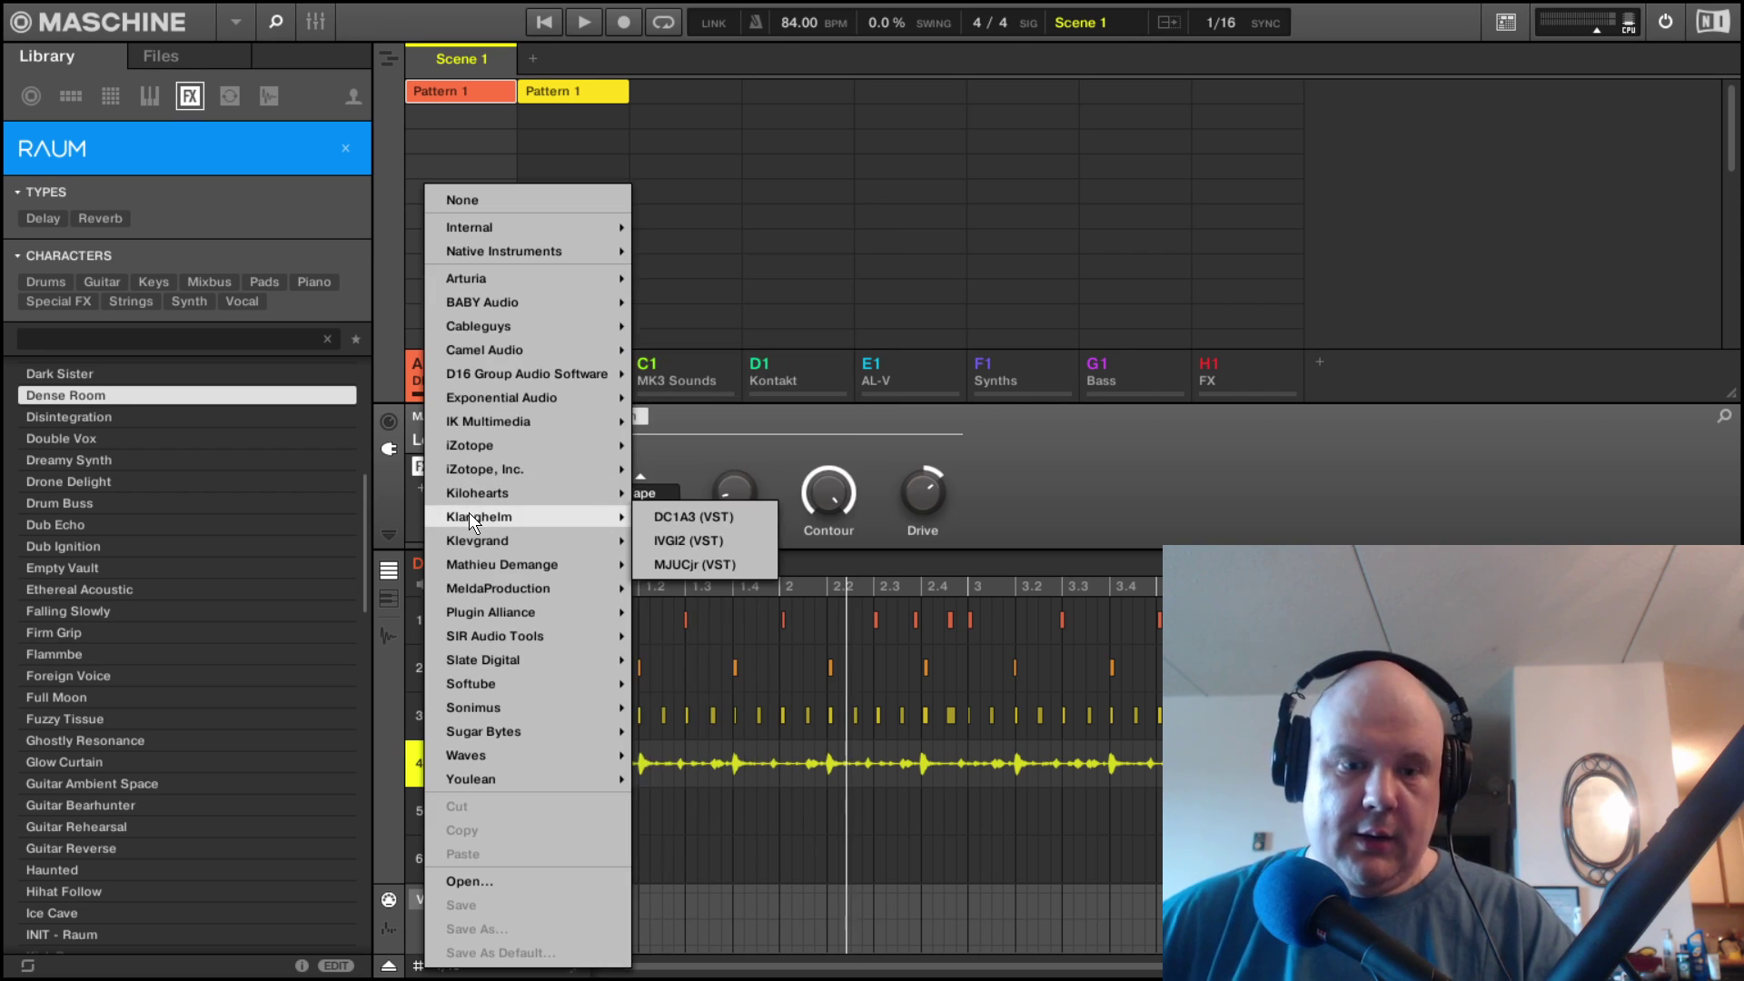
pyautogui.moveTo(575, 547)
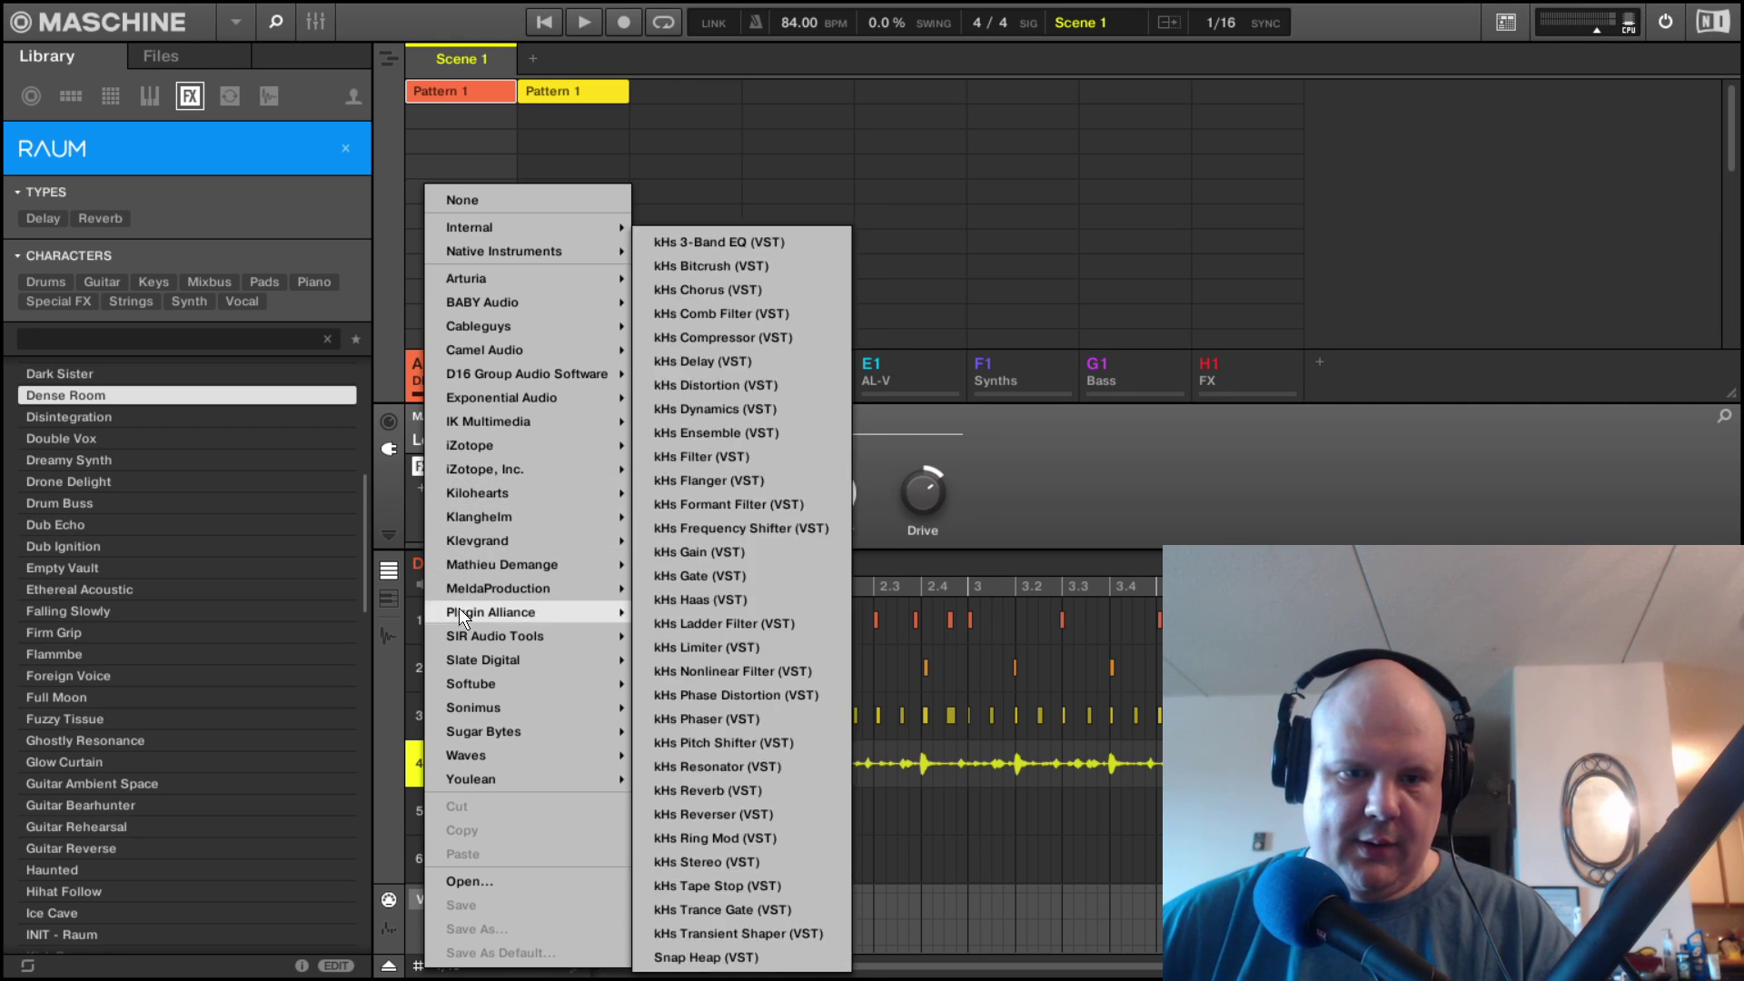
pyautogui.moveTo(478, 548)
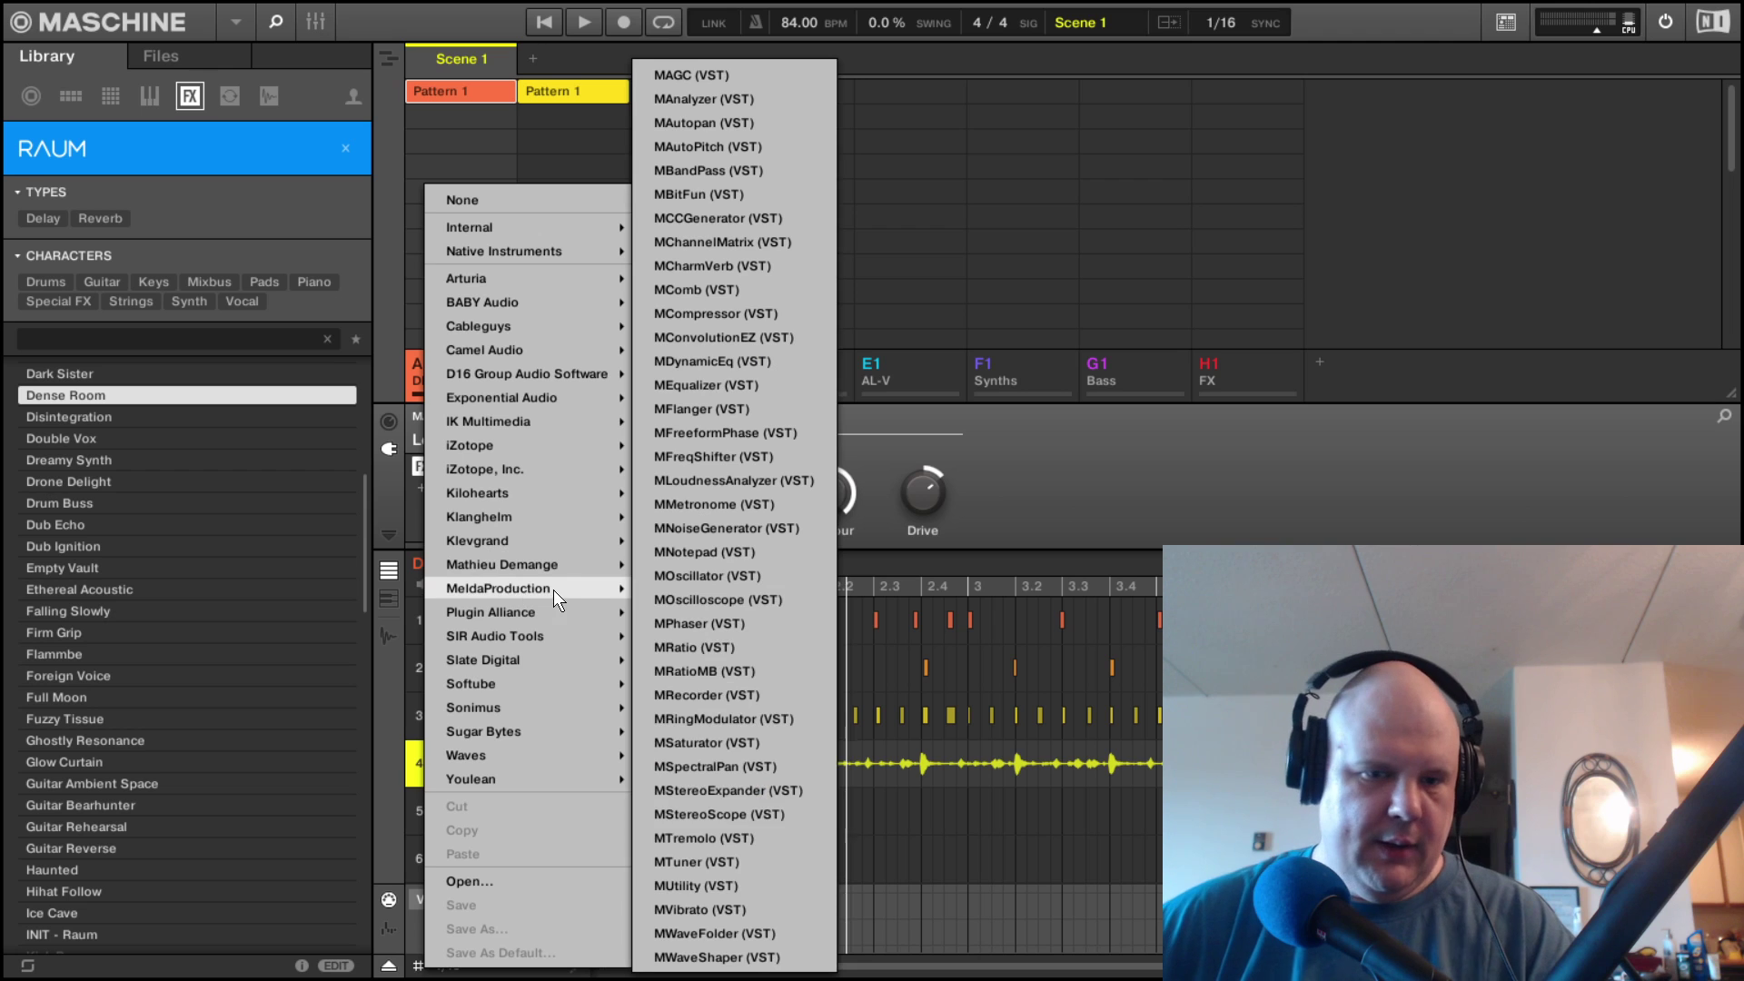
pyautogui.moveTo(558, 683)
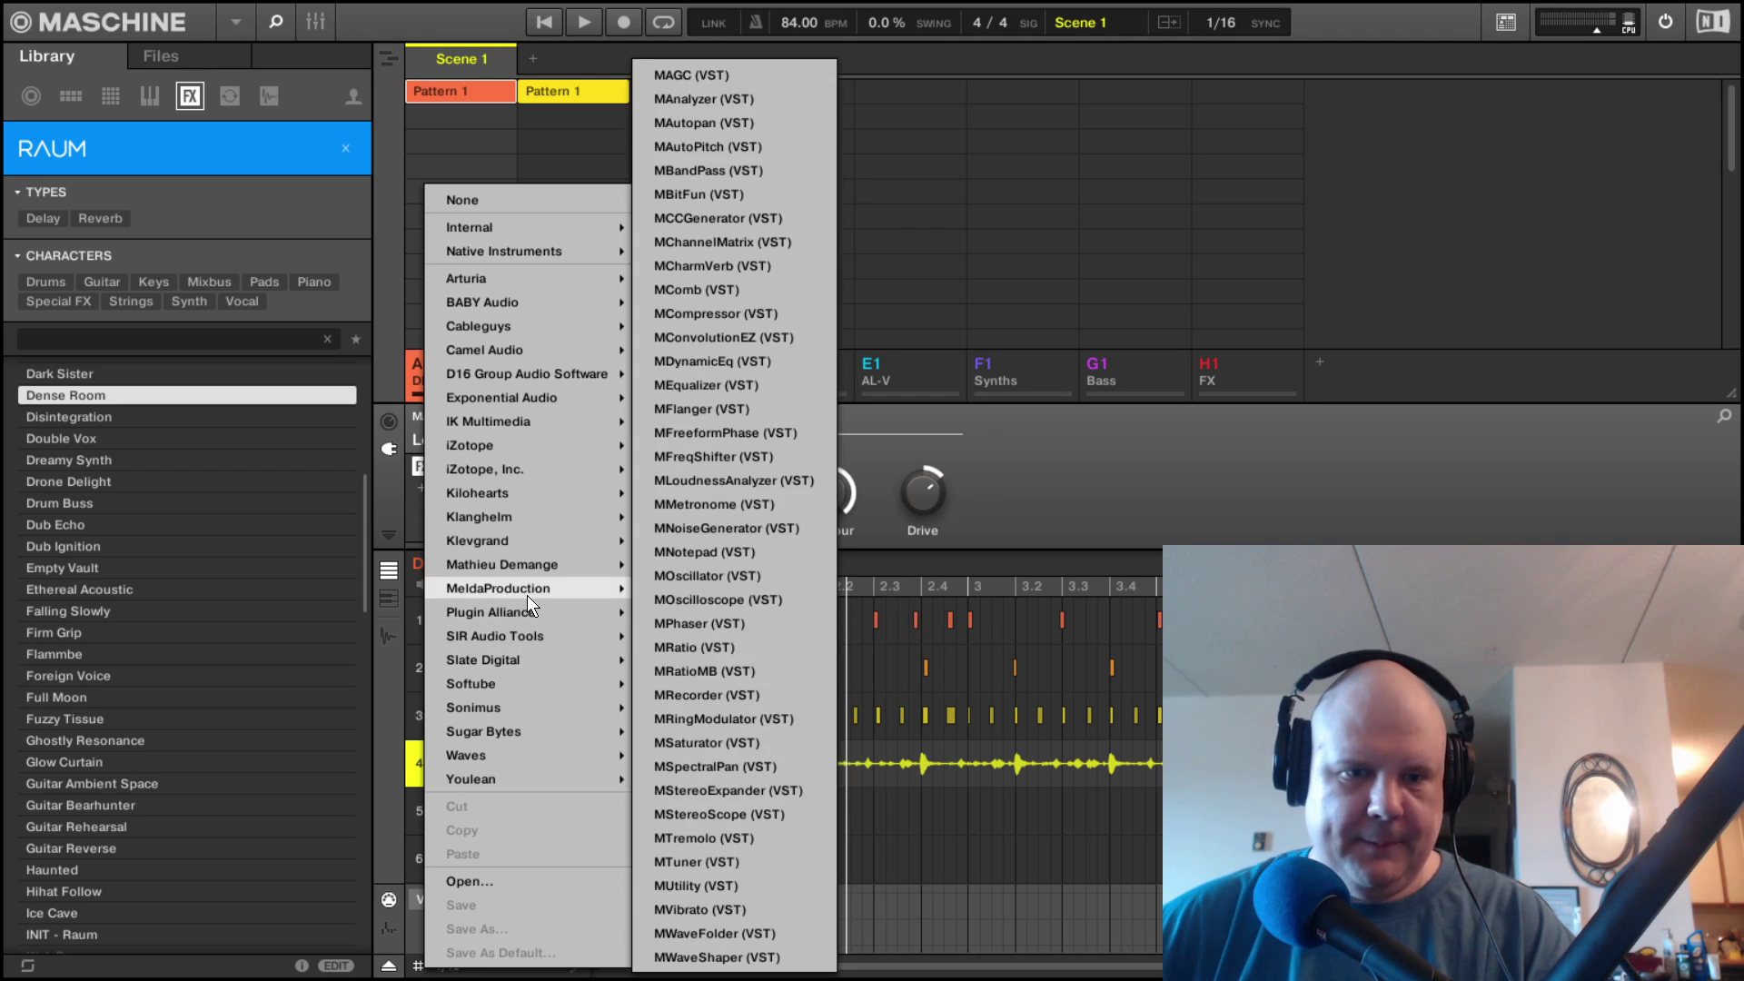
pyautogui.moveTo(520, 571)
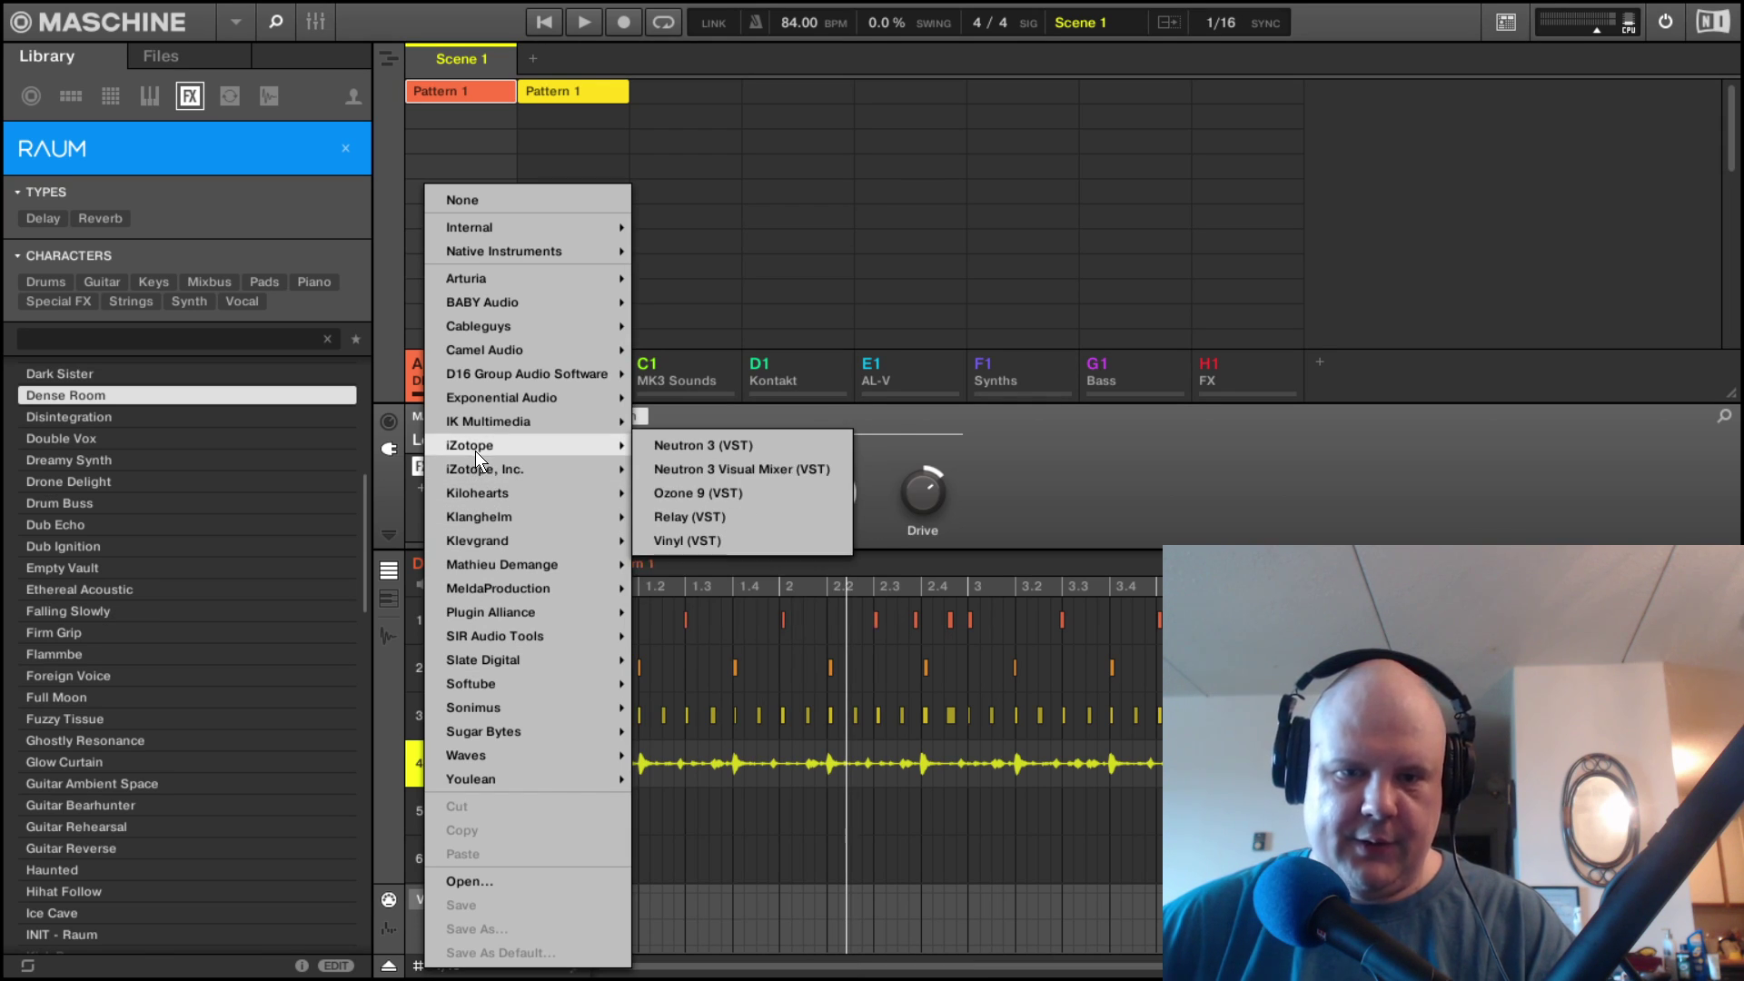
pyautogui.moveTo(533, 451)
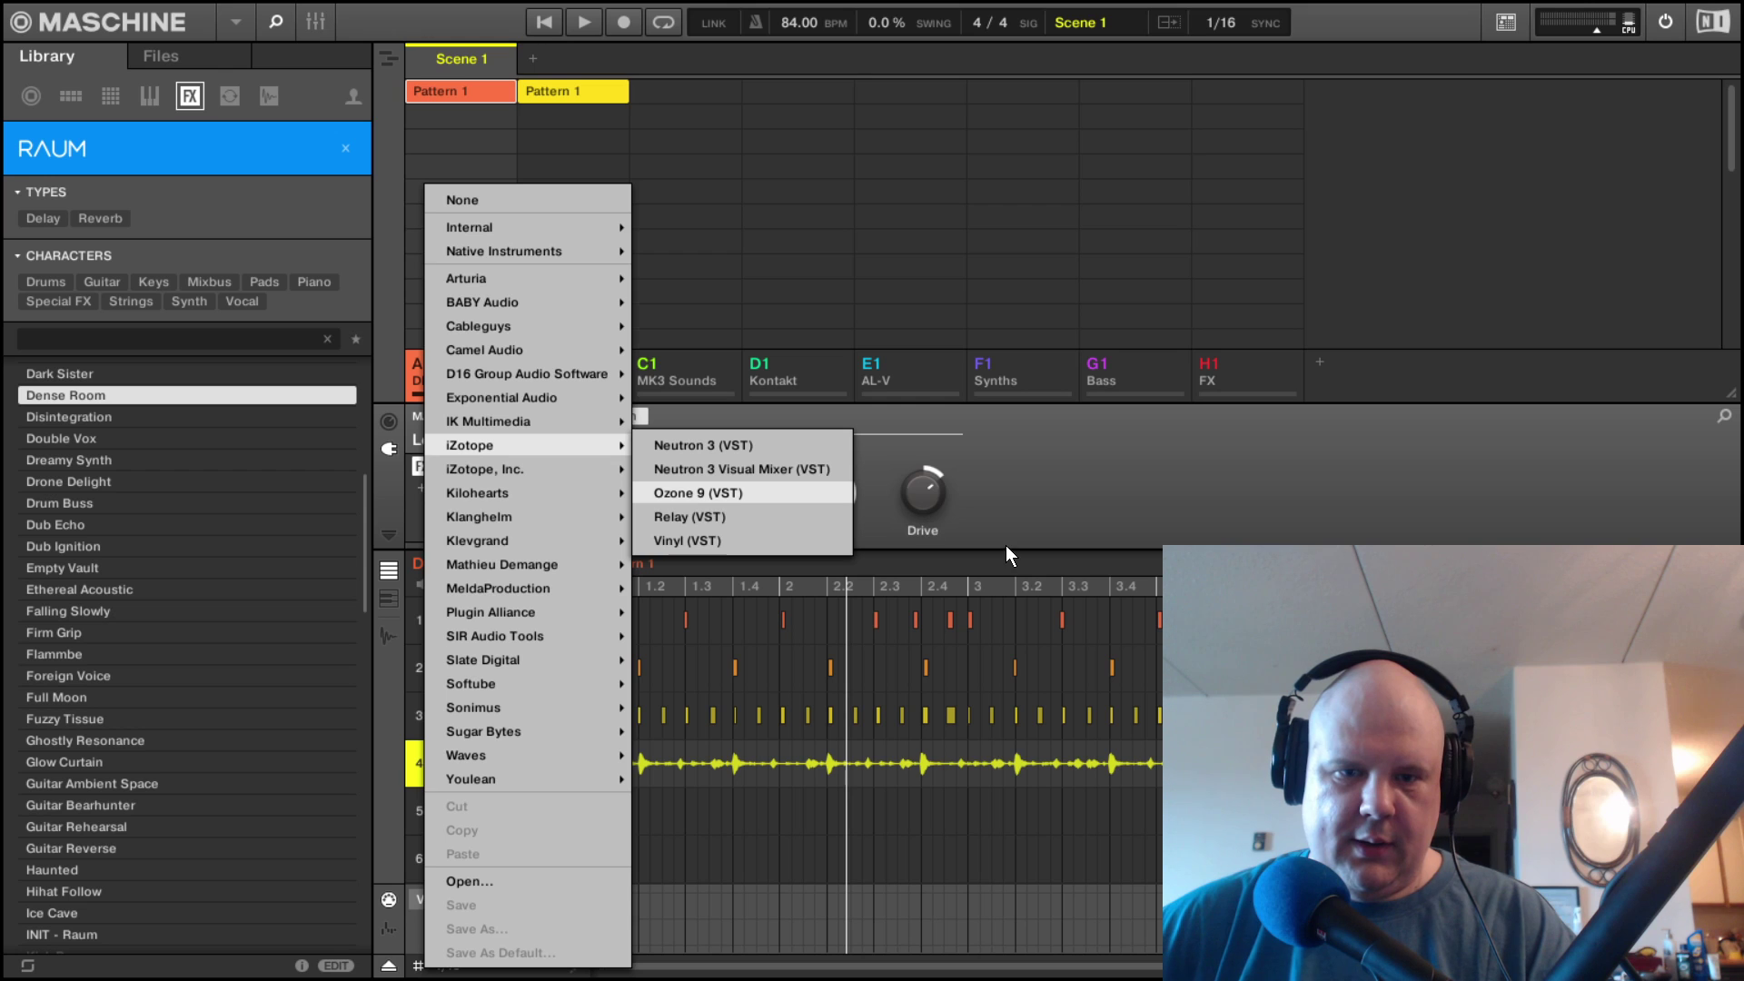
pyautogui.press('Return')
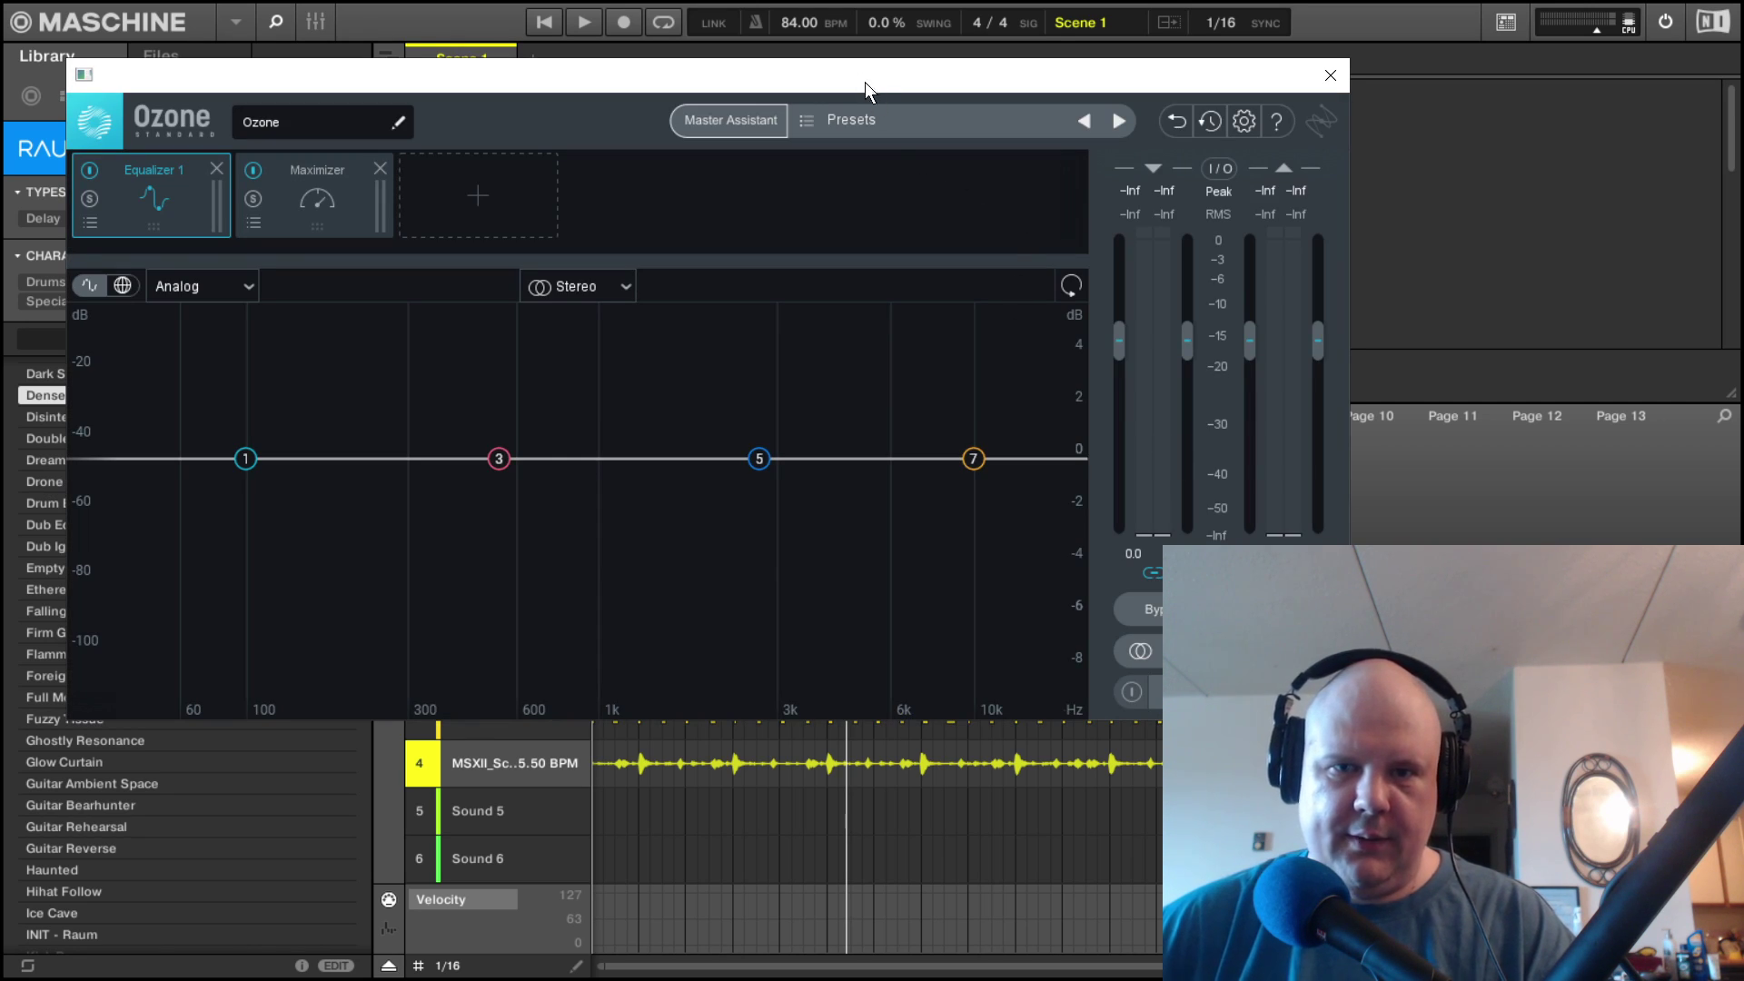
pyautogui.moveTo(865, 80); pyautogui.dragTo(1042, 85)
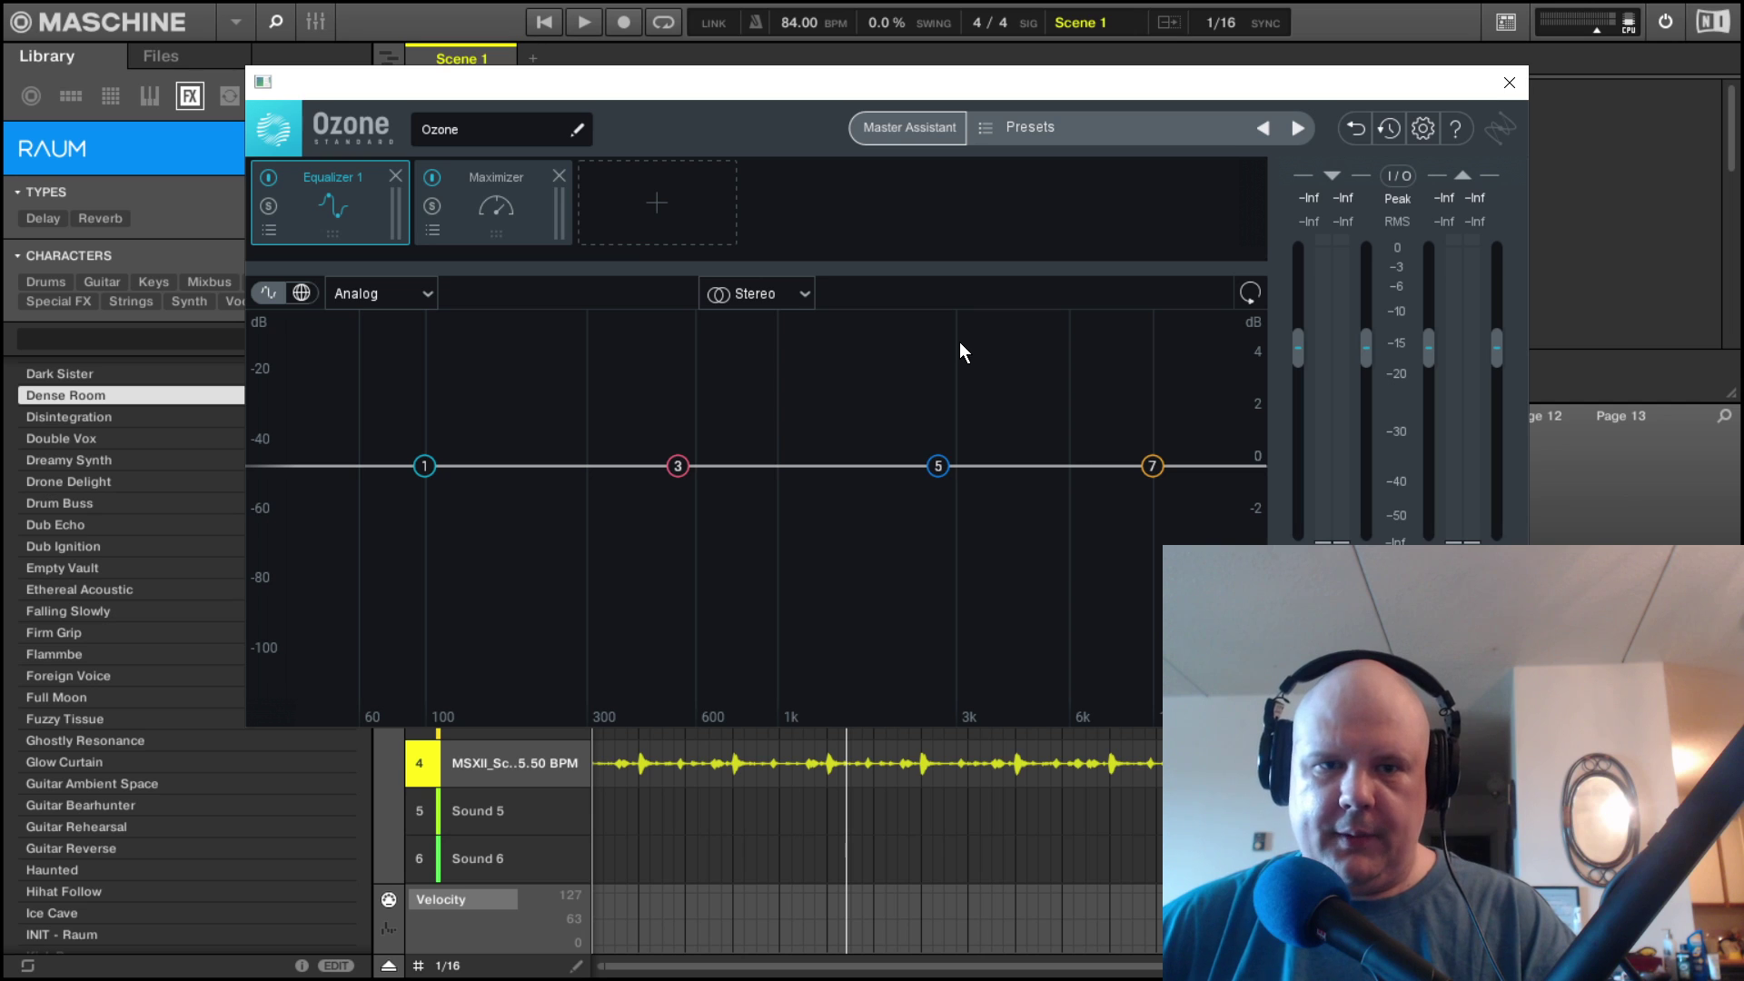
# Check the modules that can be added in Ozone, and start the Master Assistant with Vintage modules.
pyautogui.click(659, 207)
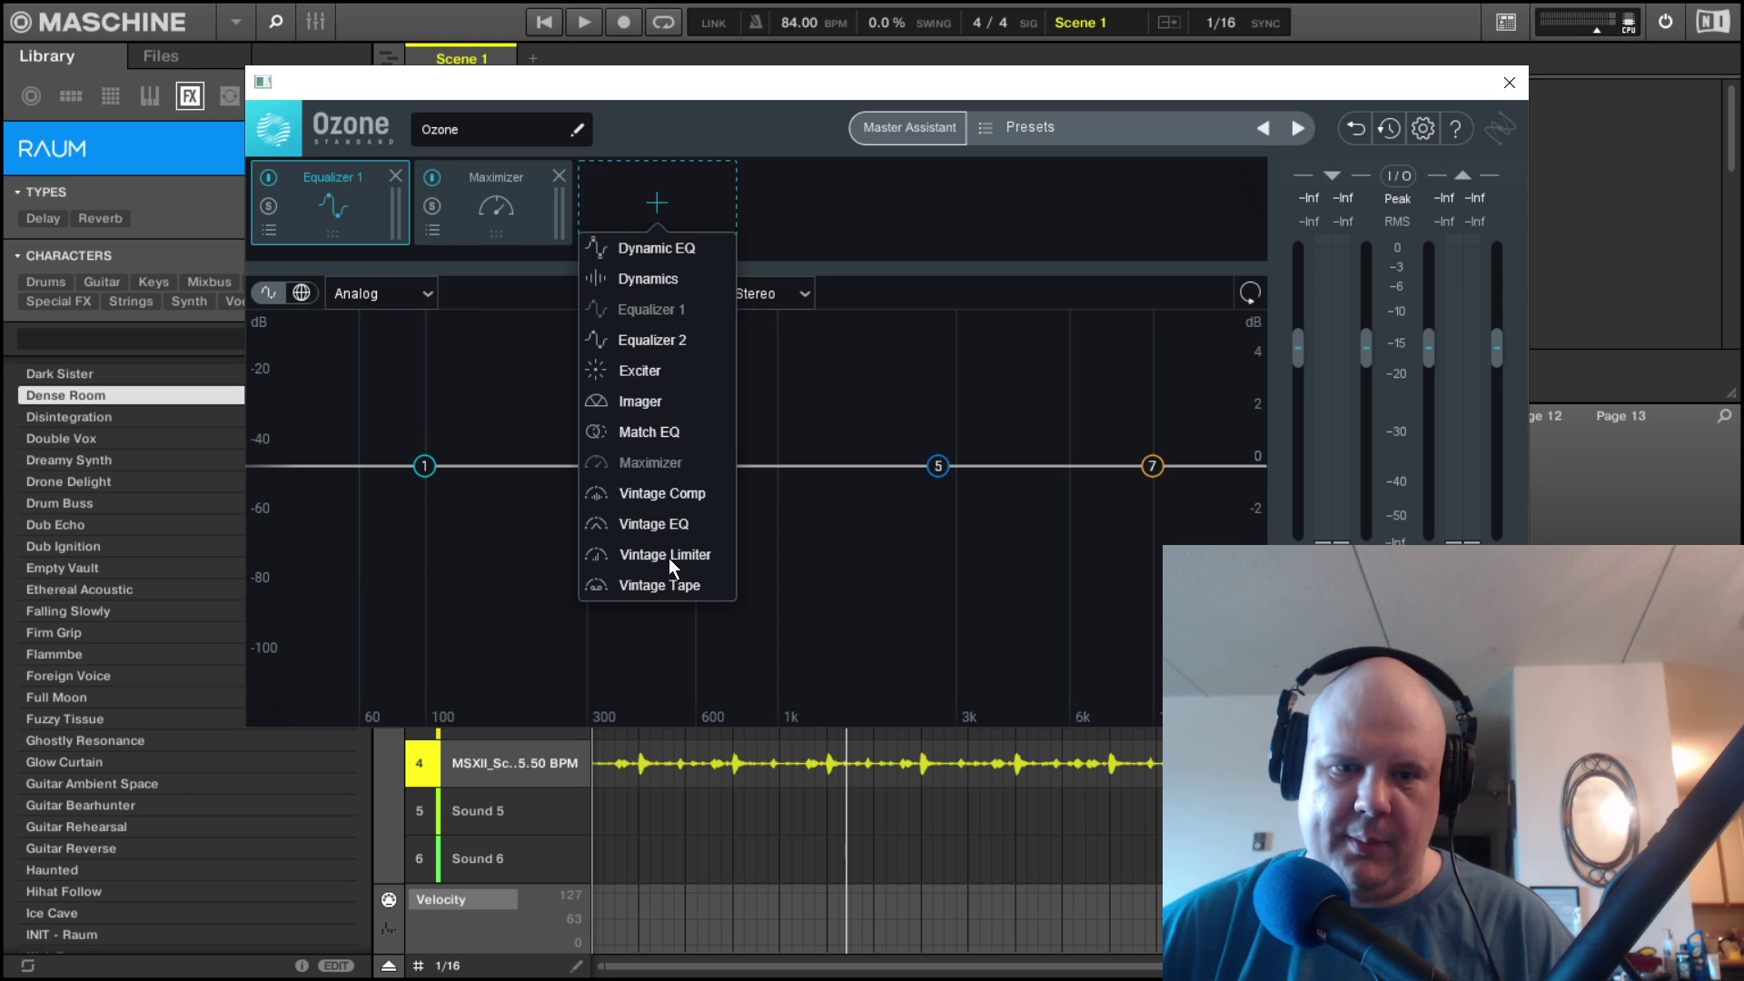
pyautogui.click(896, 235)
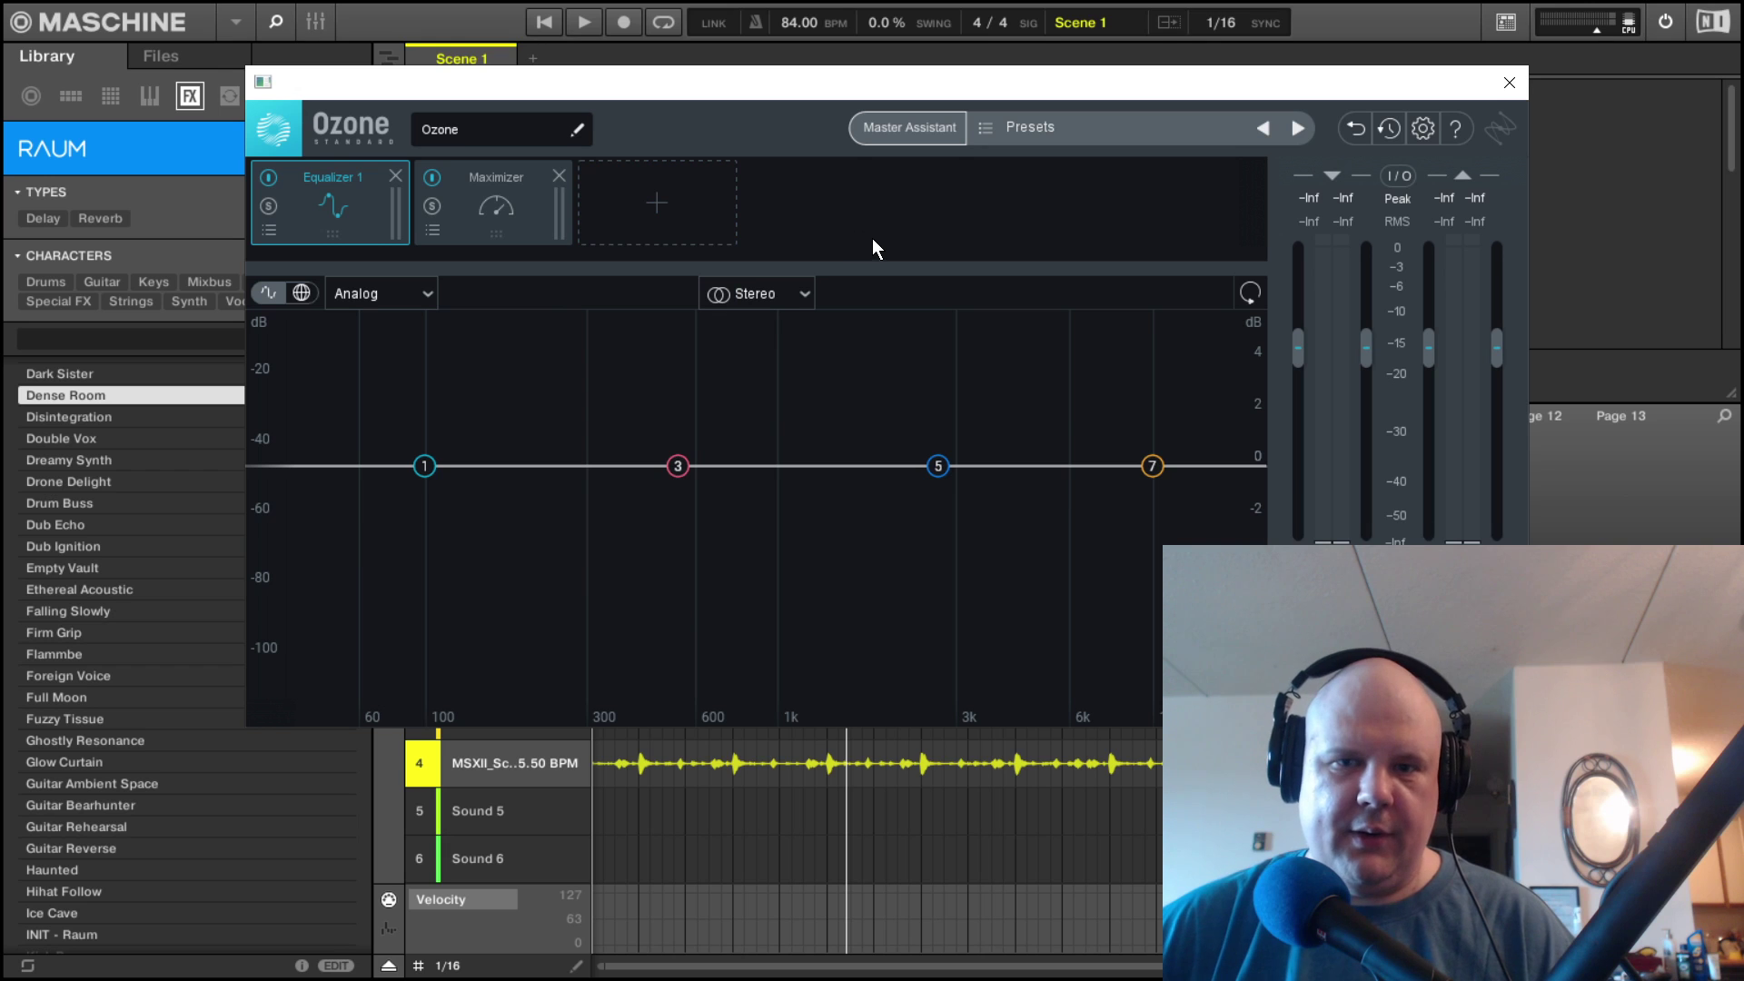
pyautogui.moveTo(763, 88); pyautogui.dragTo(859, 74)
pyautogui.click(989, 127)
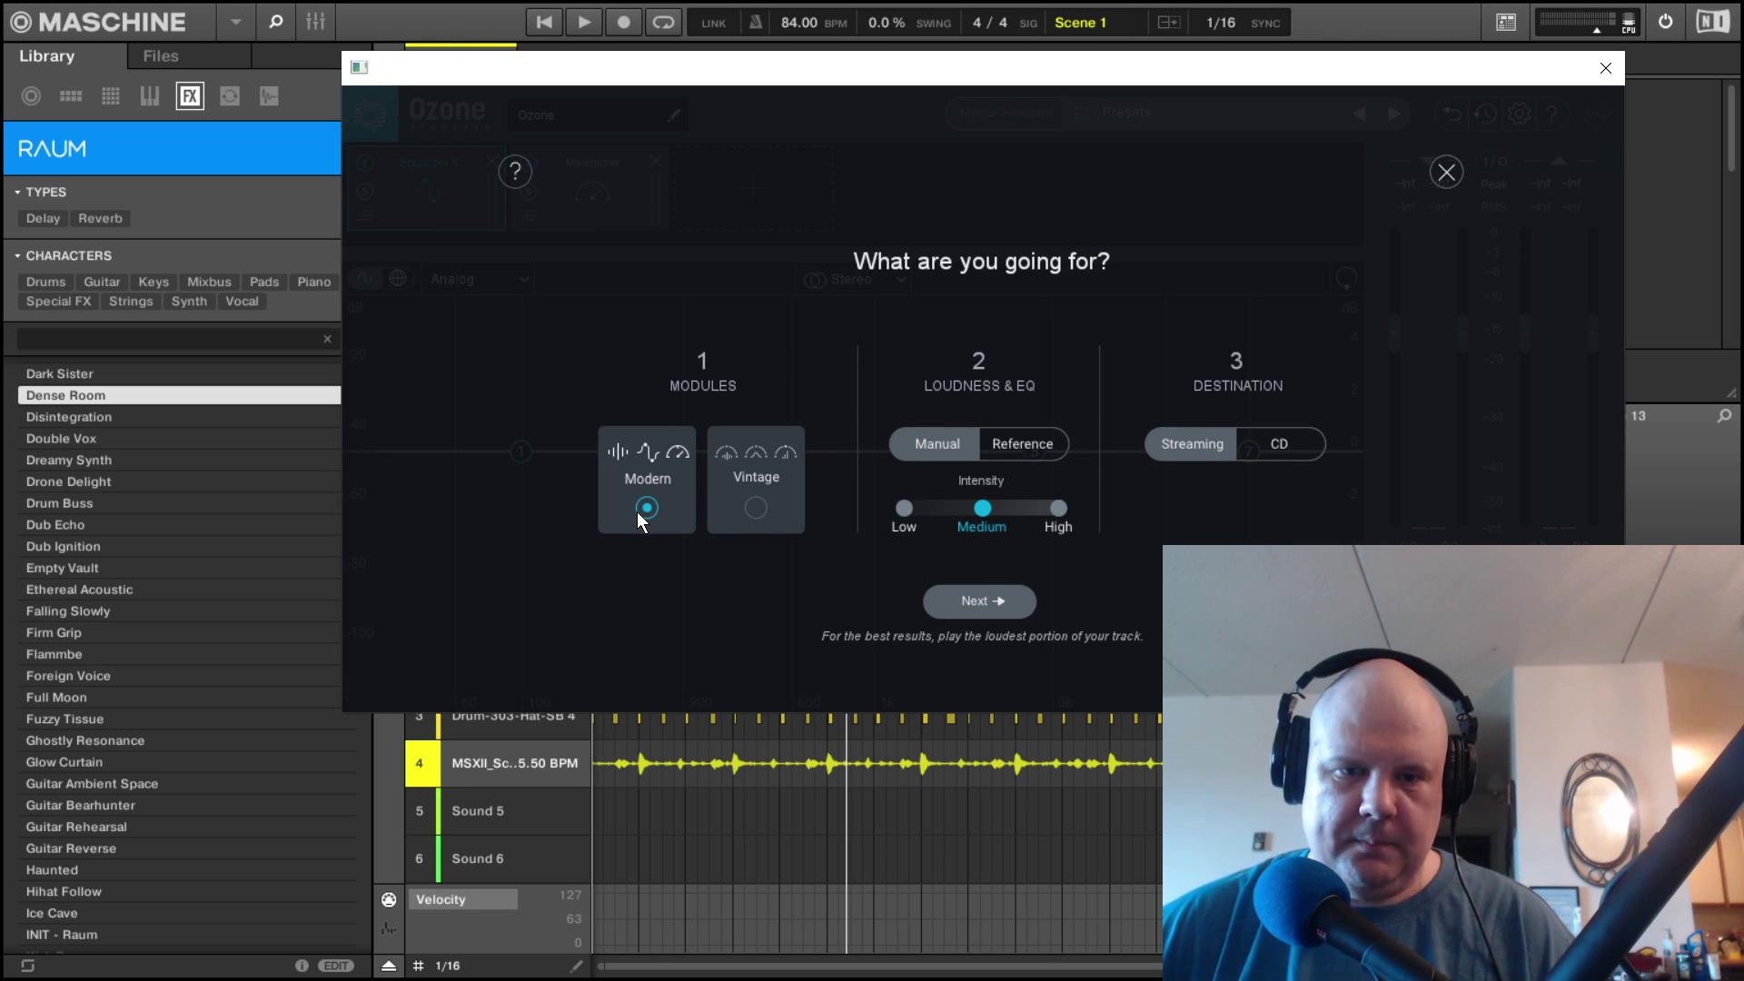
pyautogui.click(753, 506)
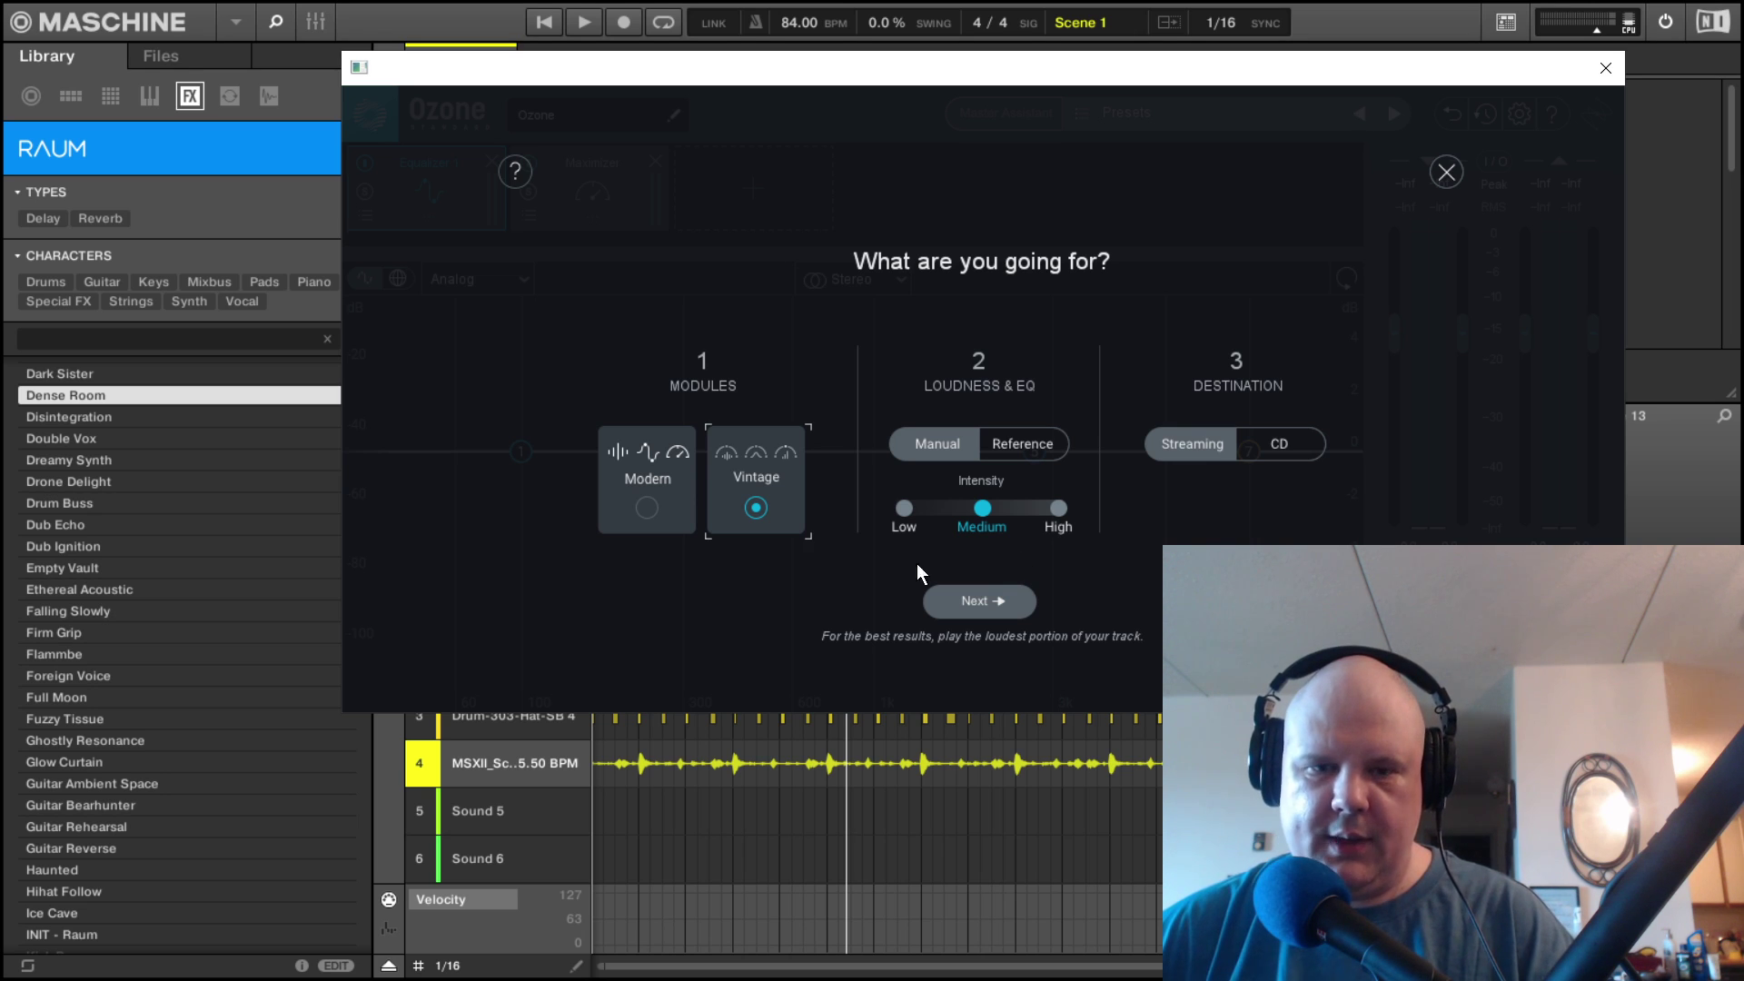
# Run the Master Assistant analysis on the playing beat with Manual loudness, Medium intensity and Streaming destination, and accept its suggestion.
pyautogui.press('space')
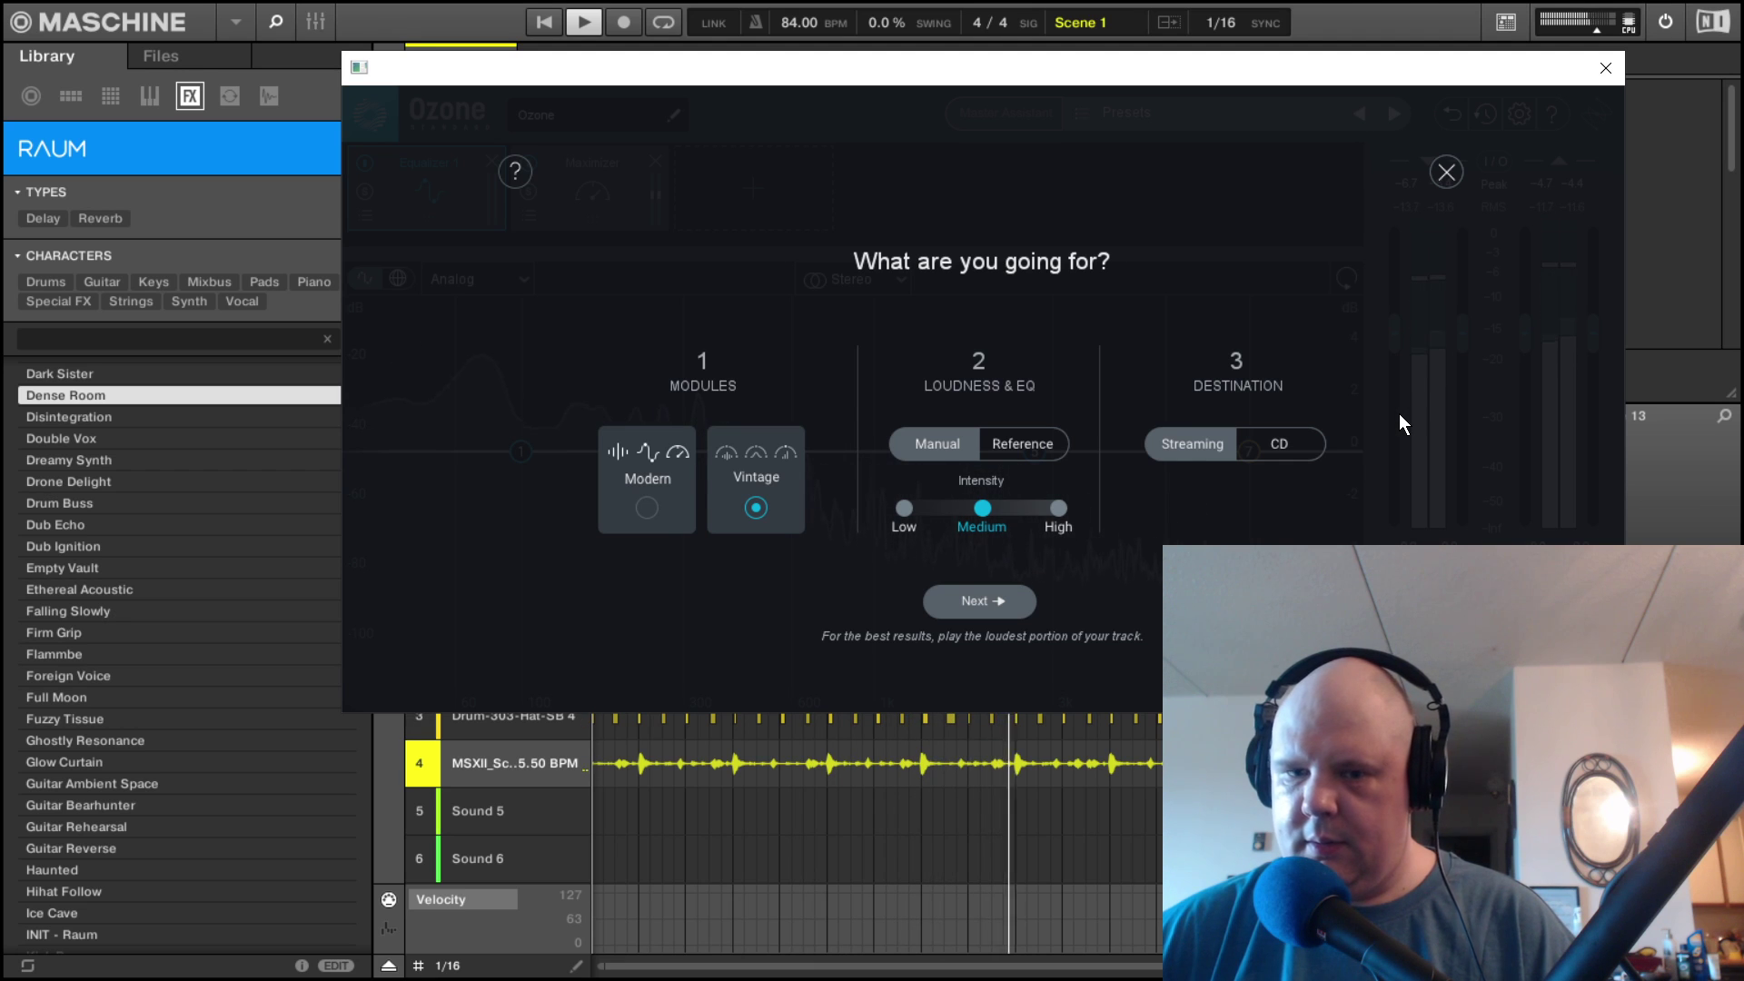
pyautogui.press('space')
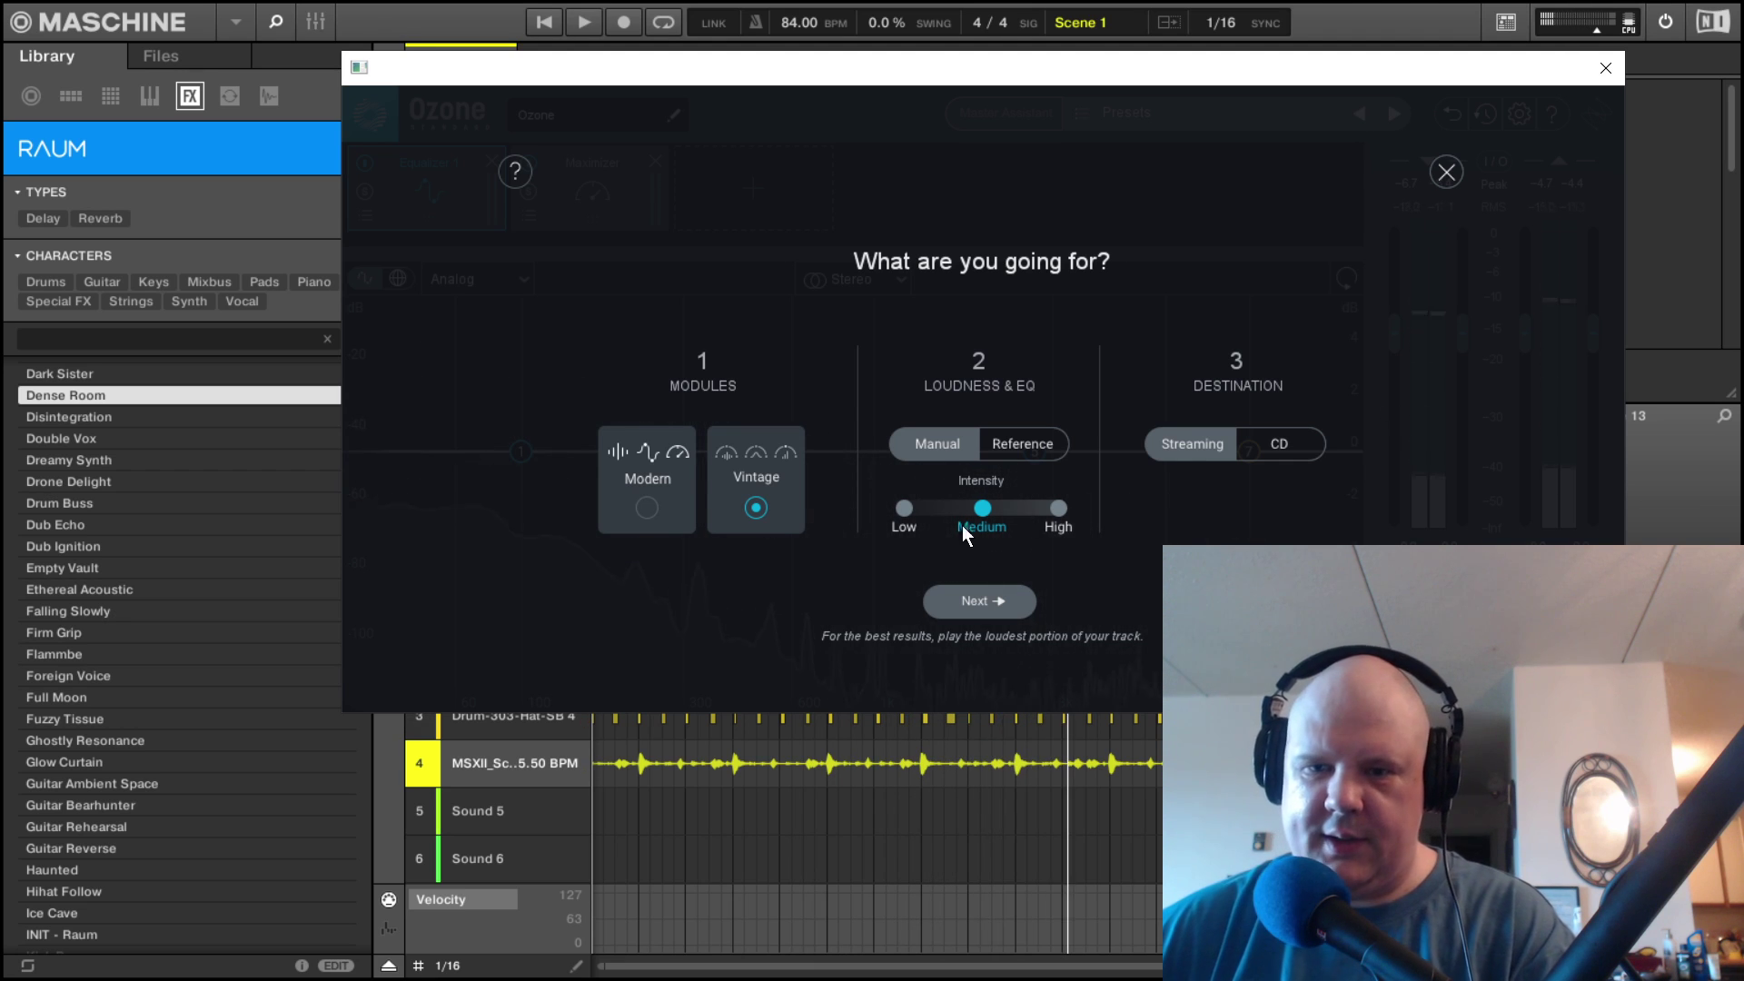
pyautogui.click(973, 601)
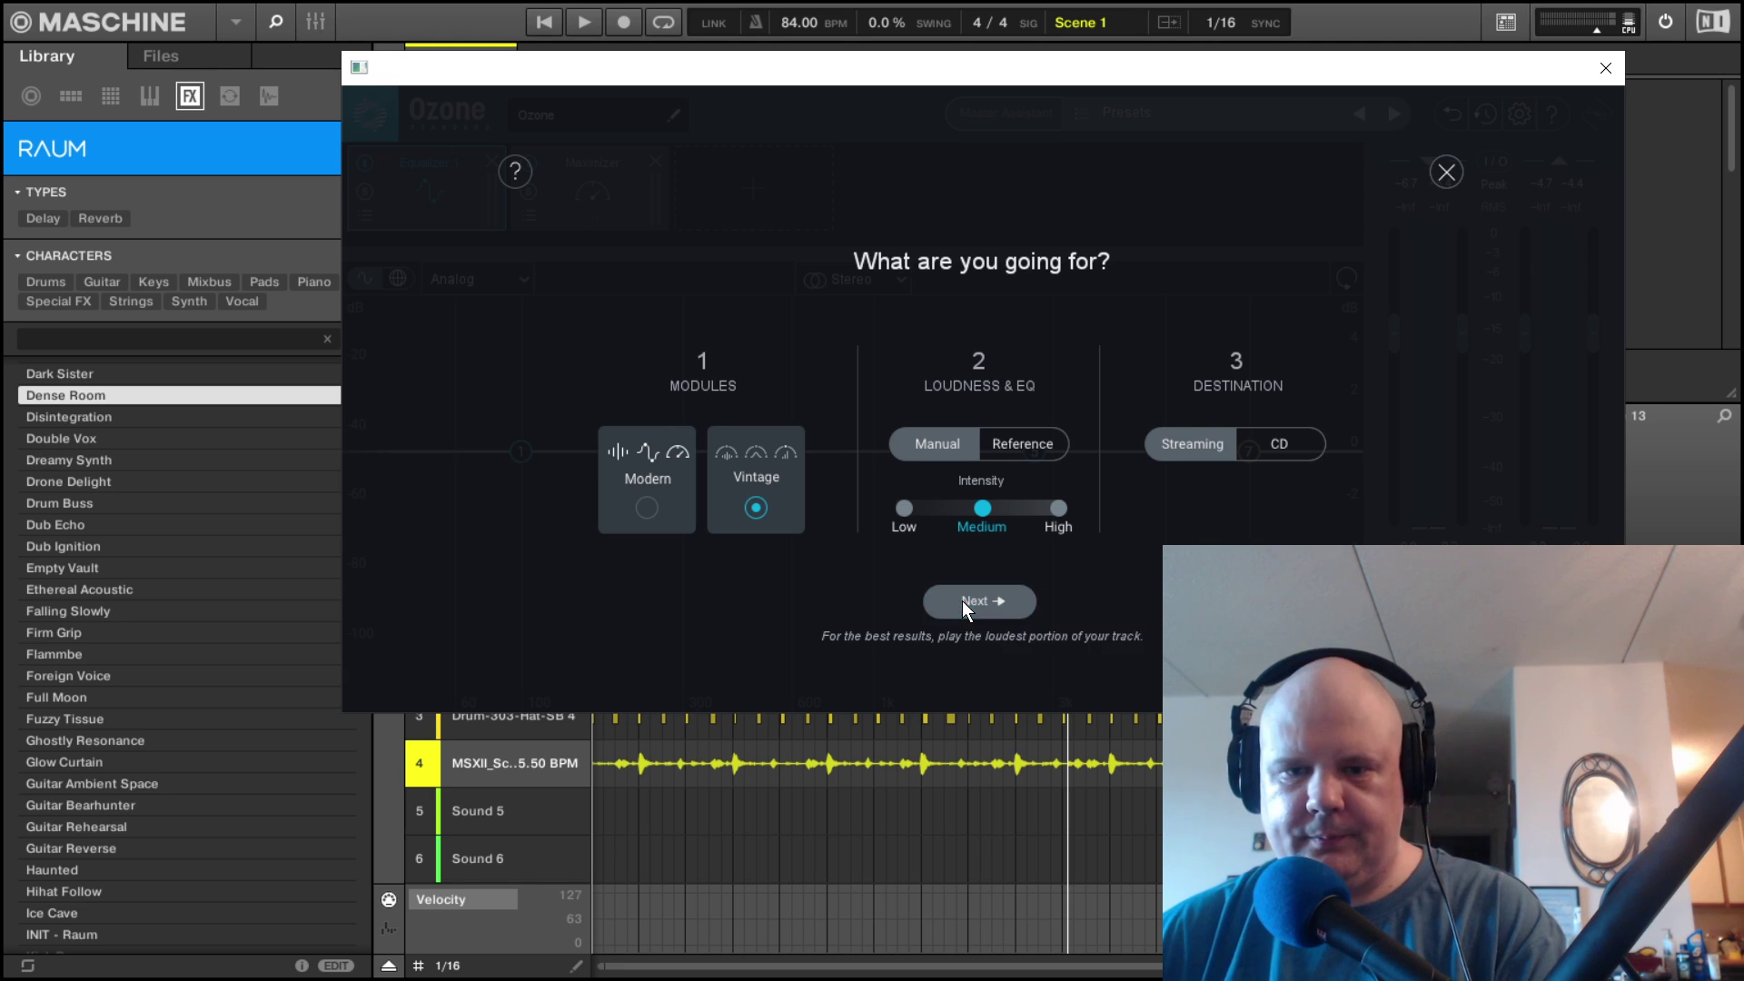
pyautogui.press('space')
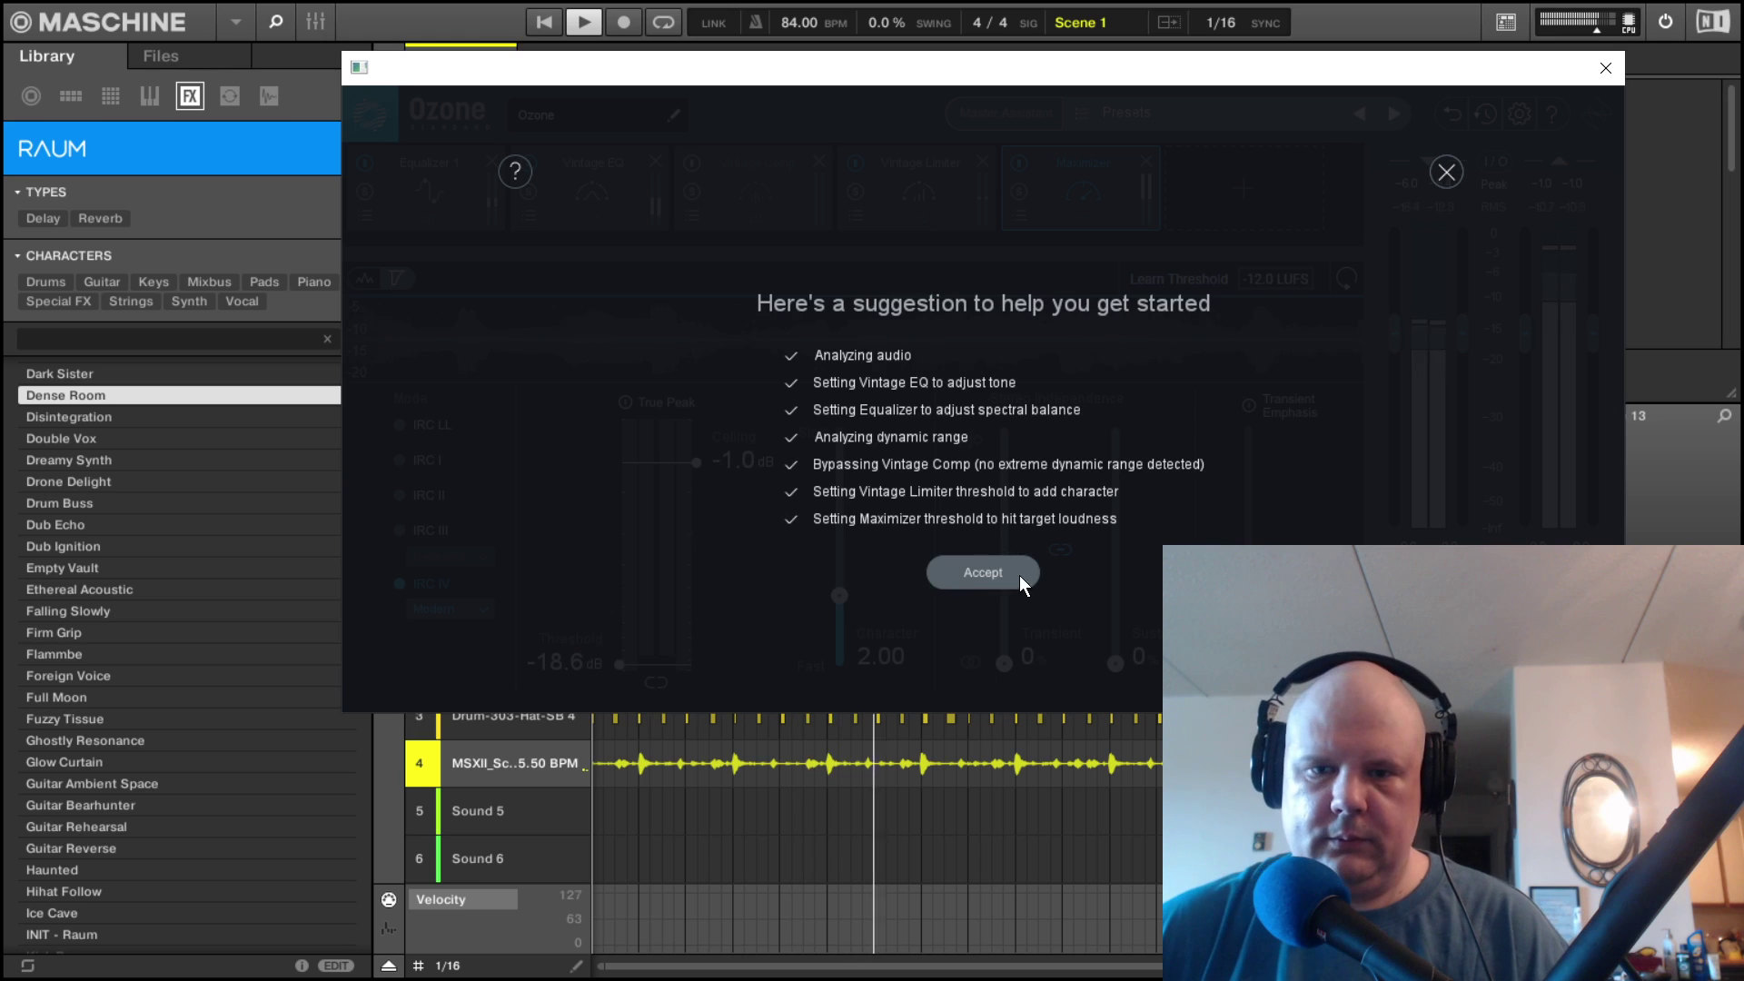
pyautogui.click(1013, 573)
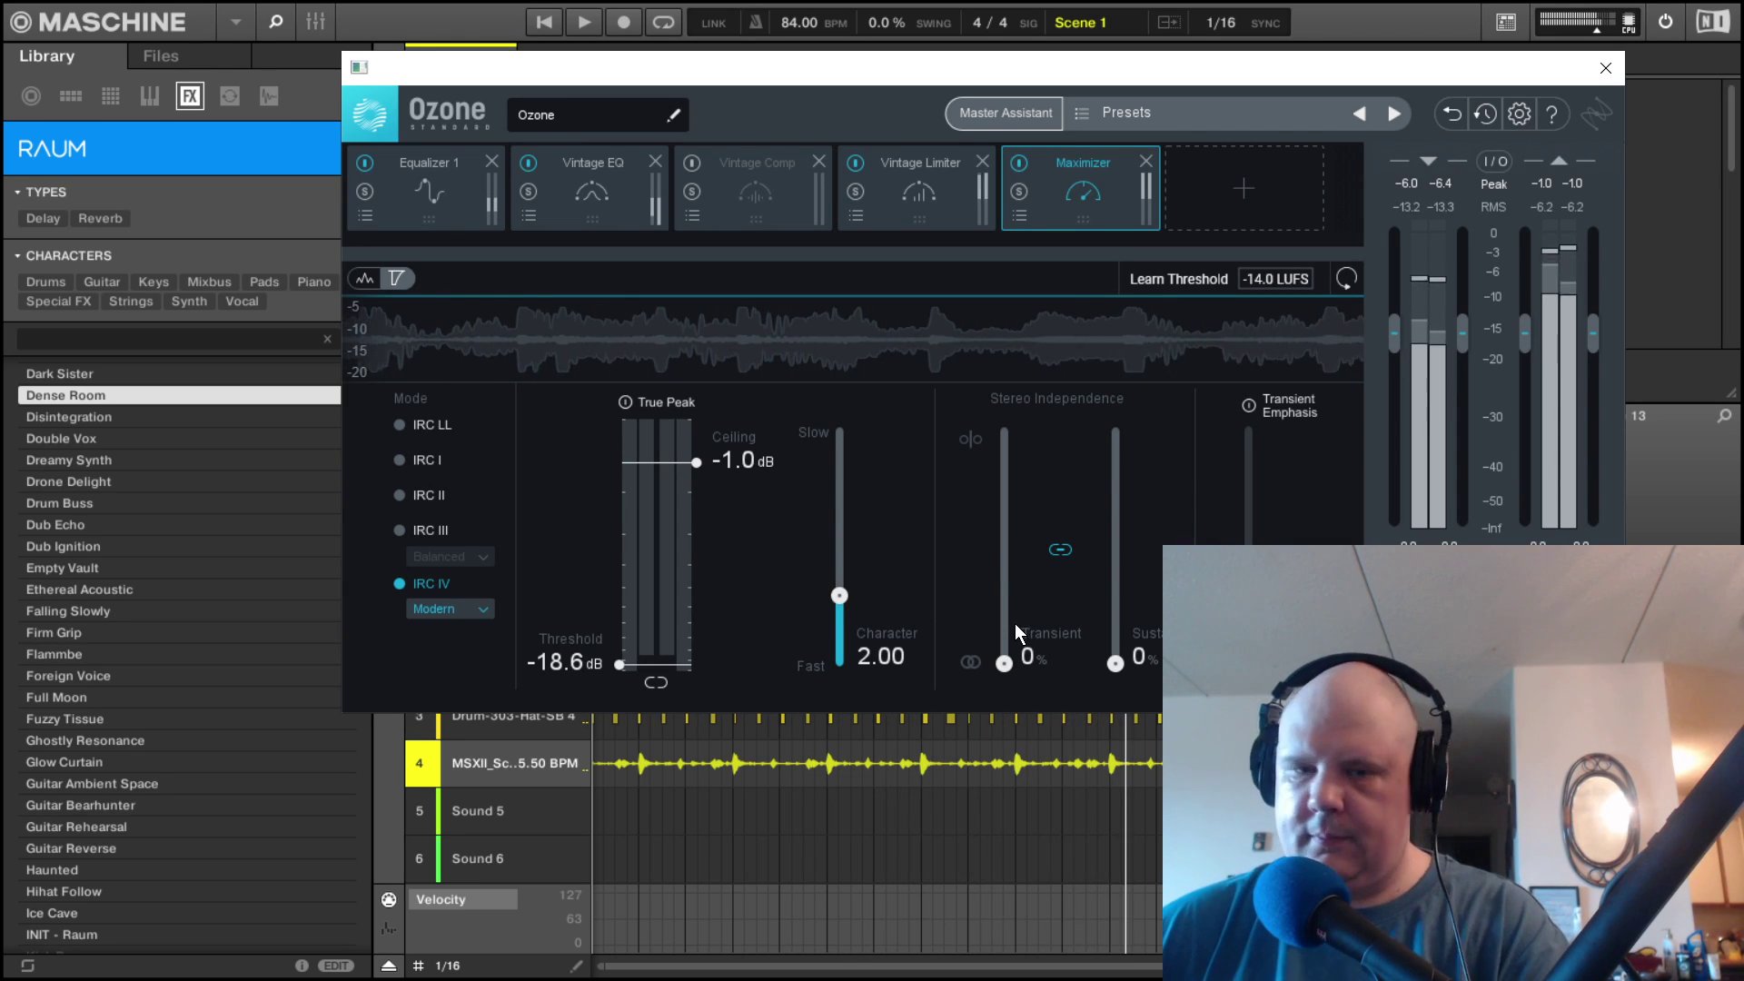
# Stop playback and open the program's Preferences.
pyautogui.press('space')
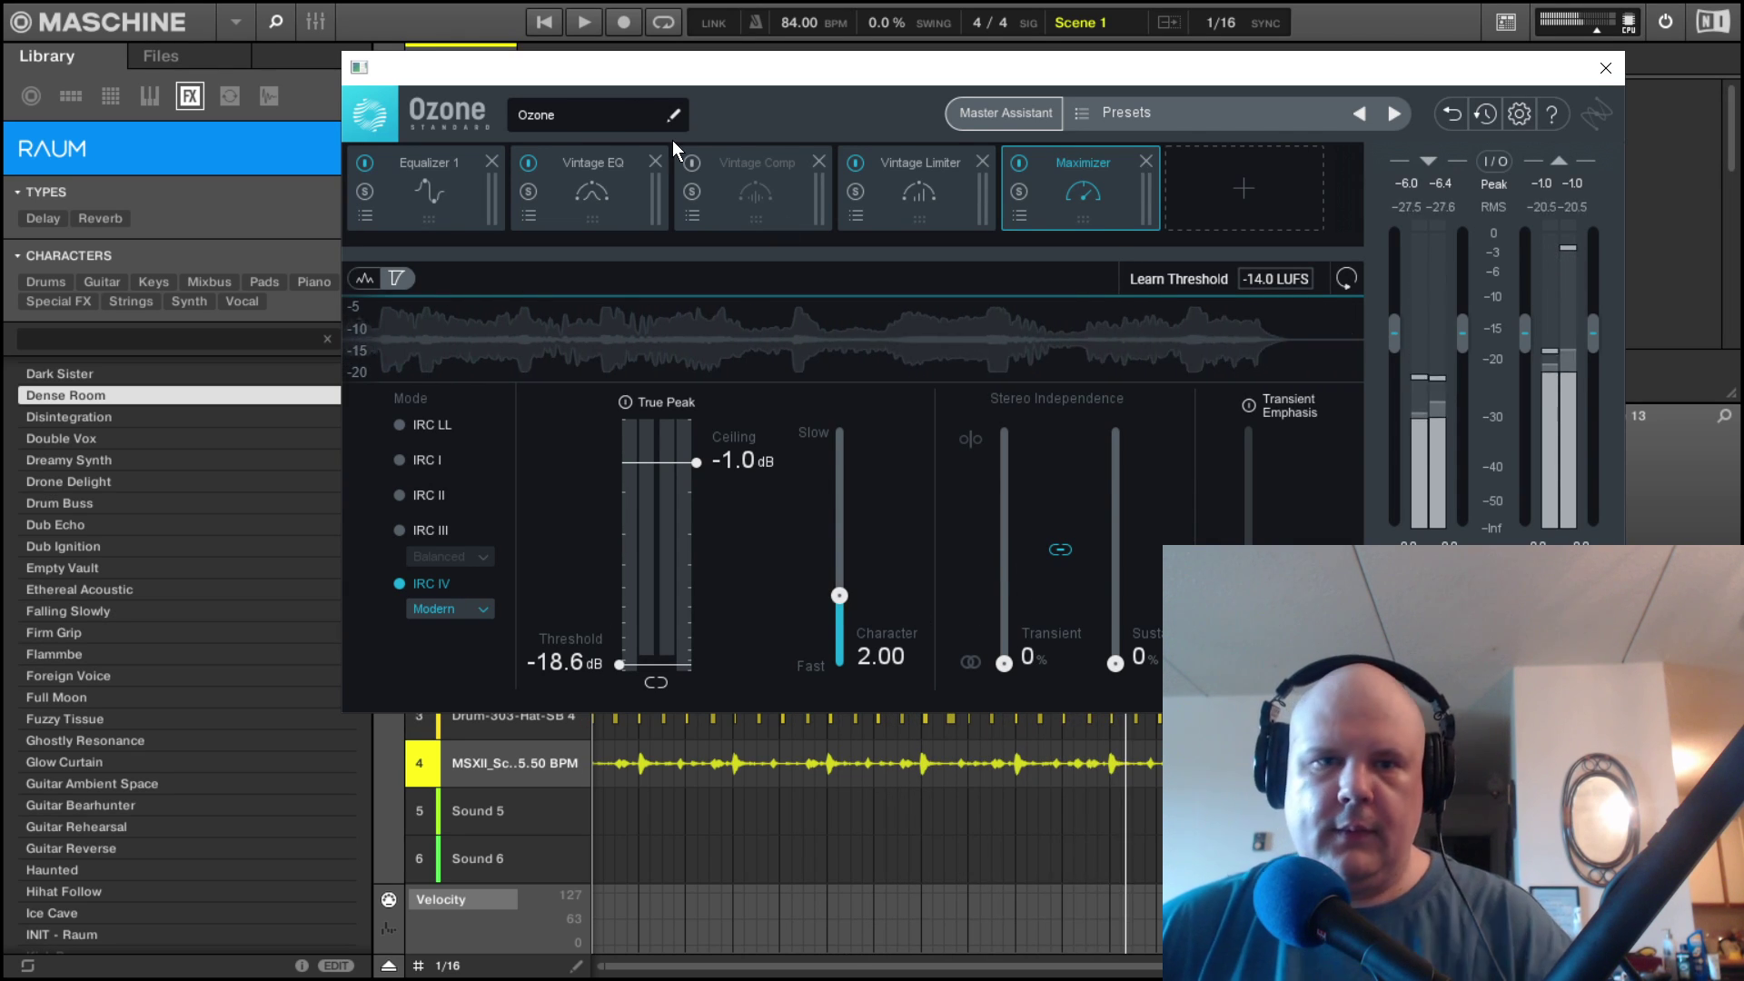
pyautogui.click(238, 18)
pyautogui.click(247, 24)
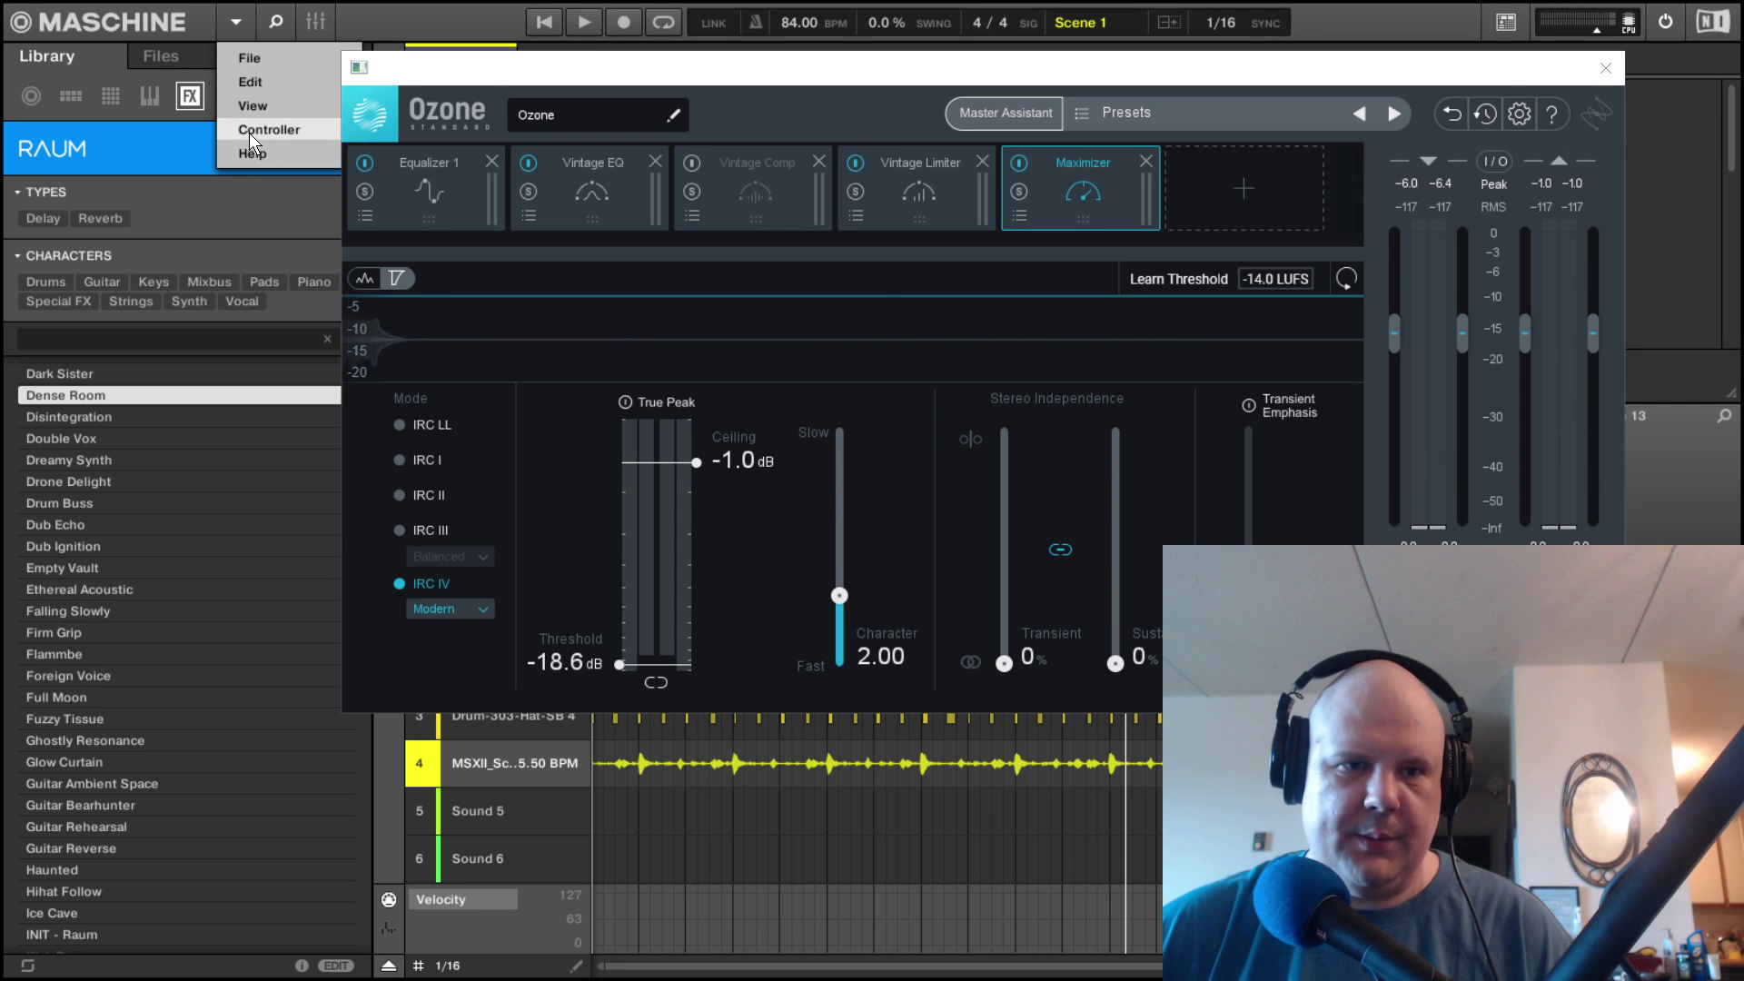
pyautogui.click(160, 58)
pyautogui.click(231, 23)
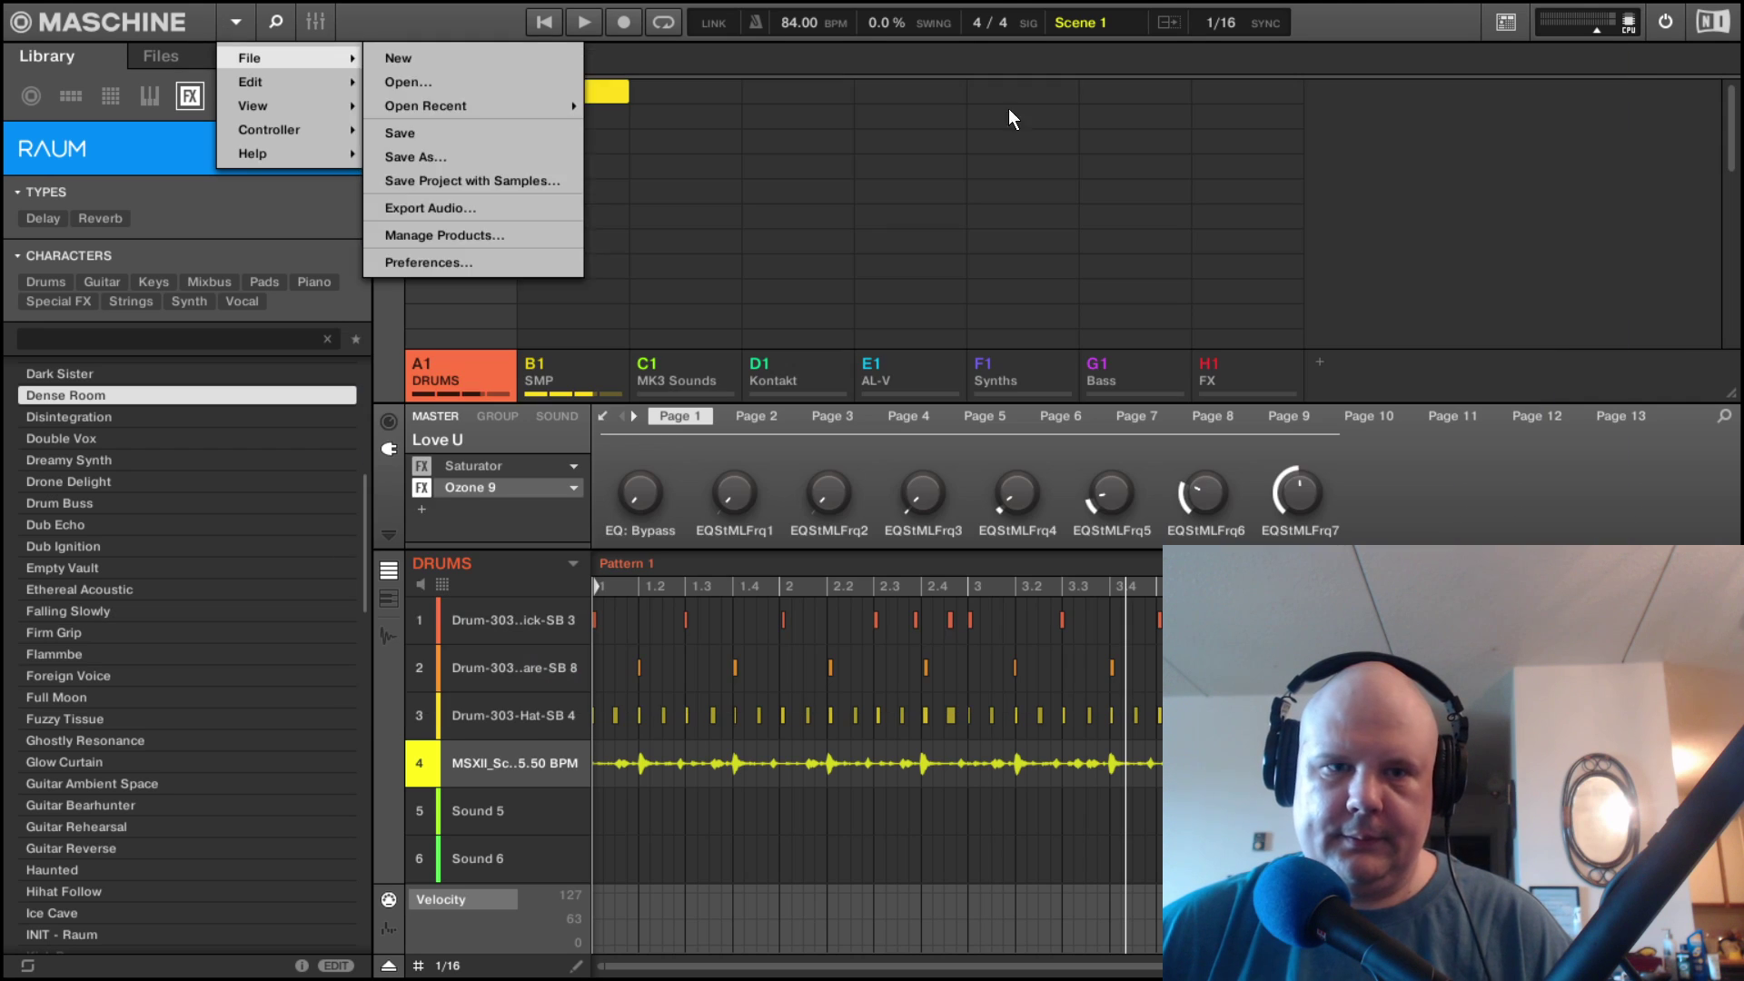
pyautogui.click(296, 52)
pyautogui.click(203, 55)
pyautogui.click(238, 22)
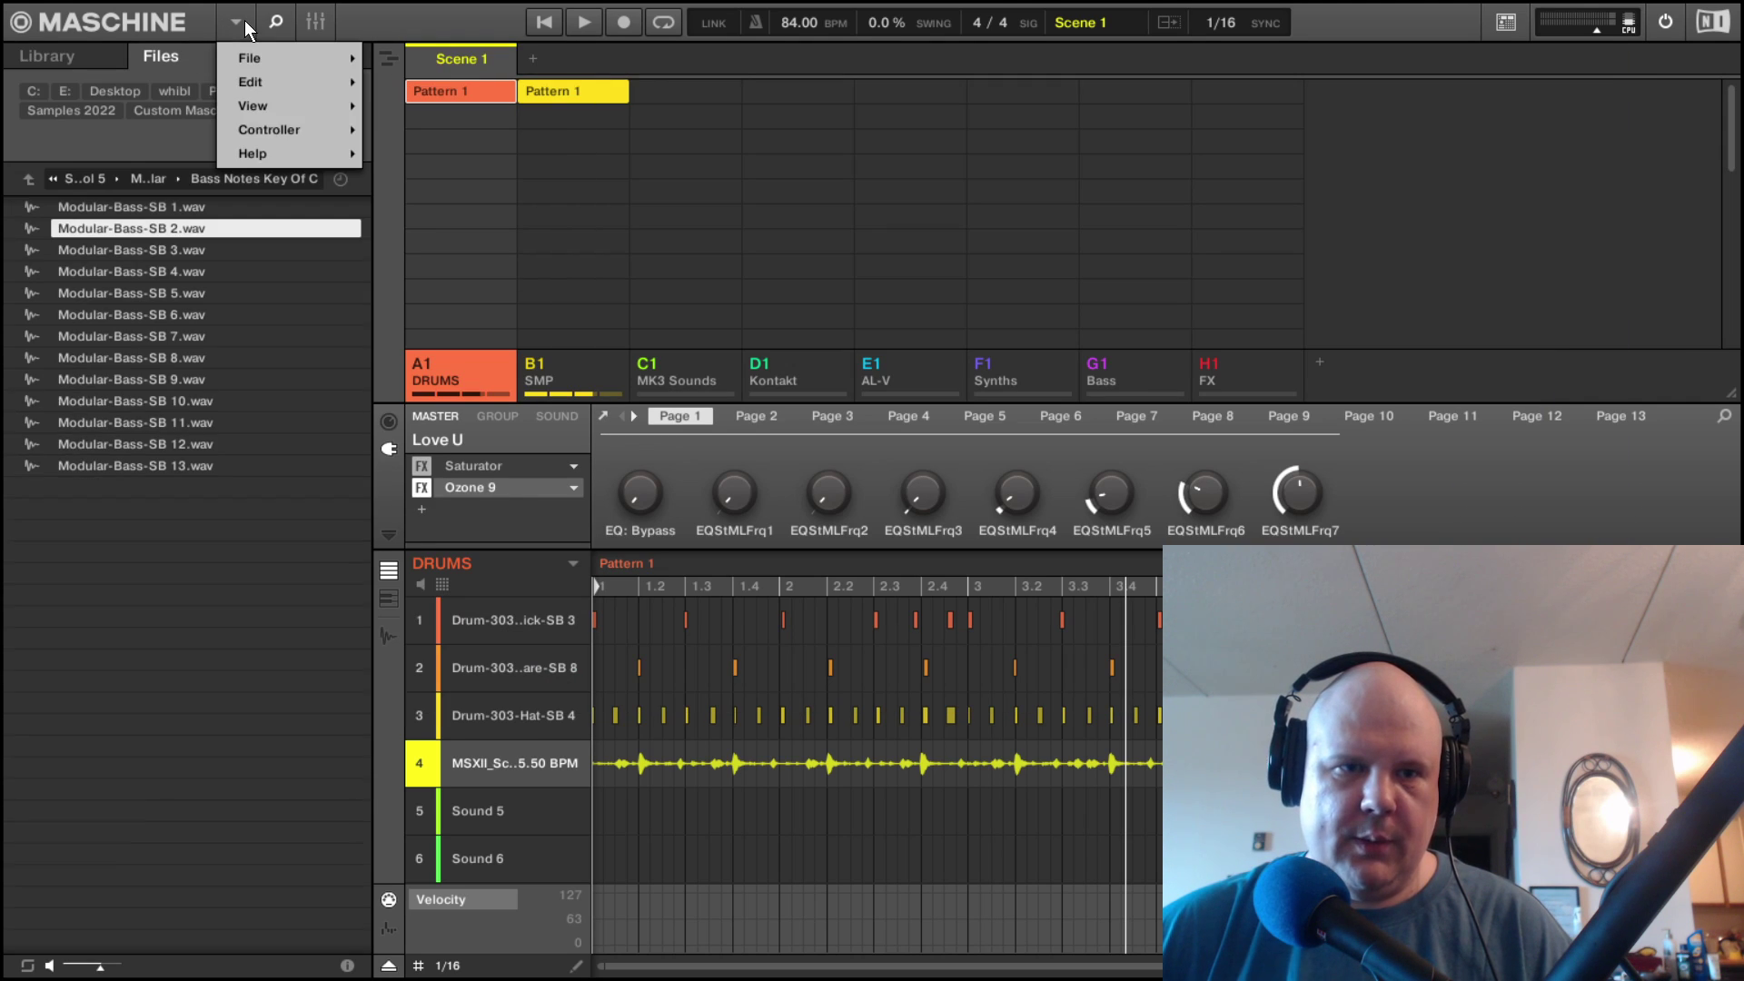
pyautogui.moveTo(276, 56)
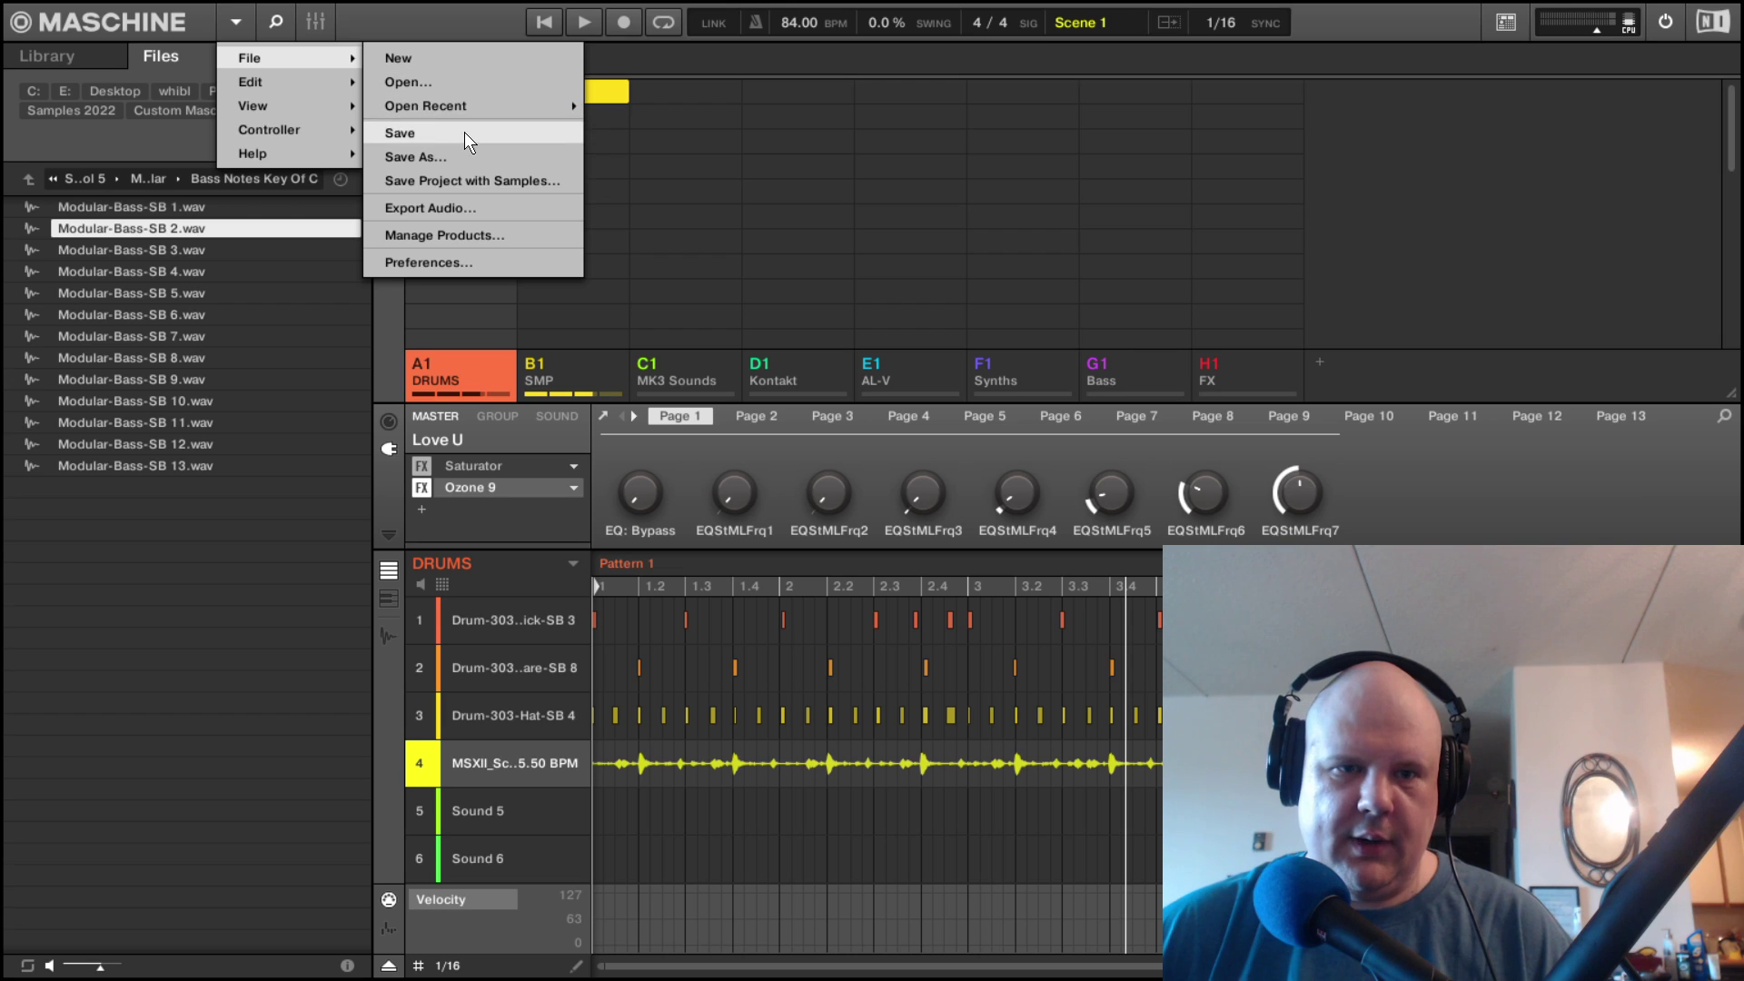
pyautogui.click(532, 263)
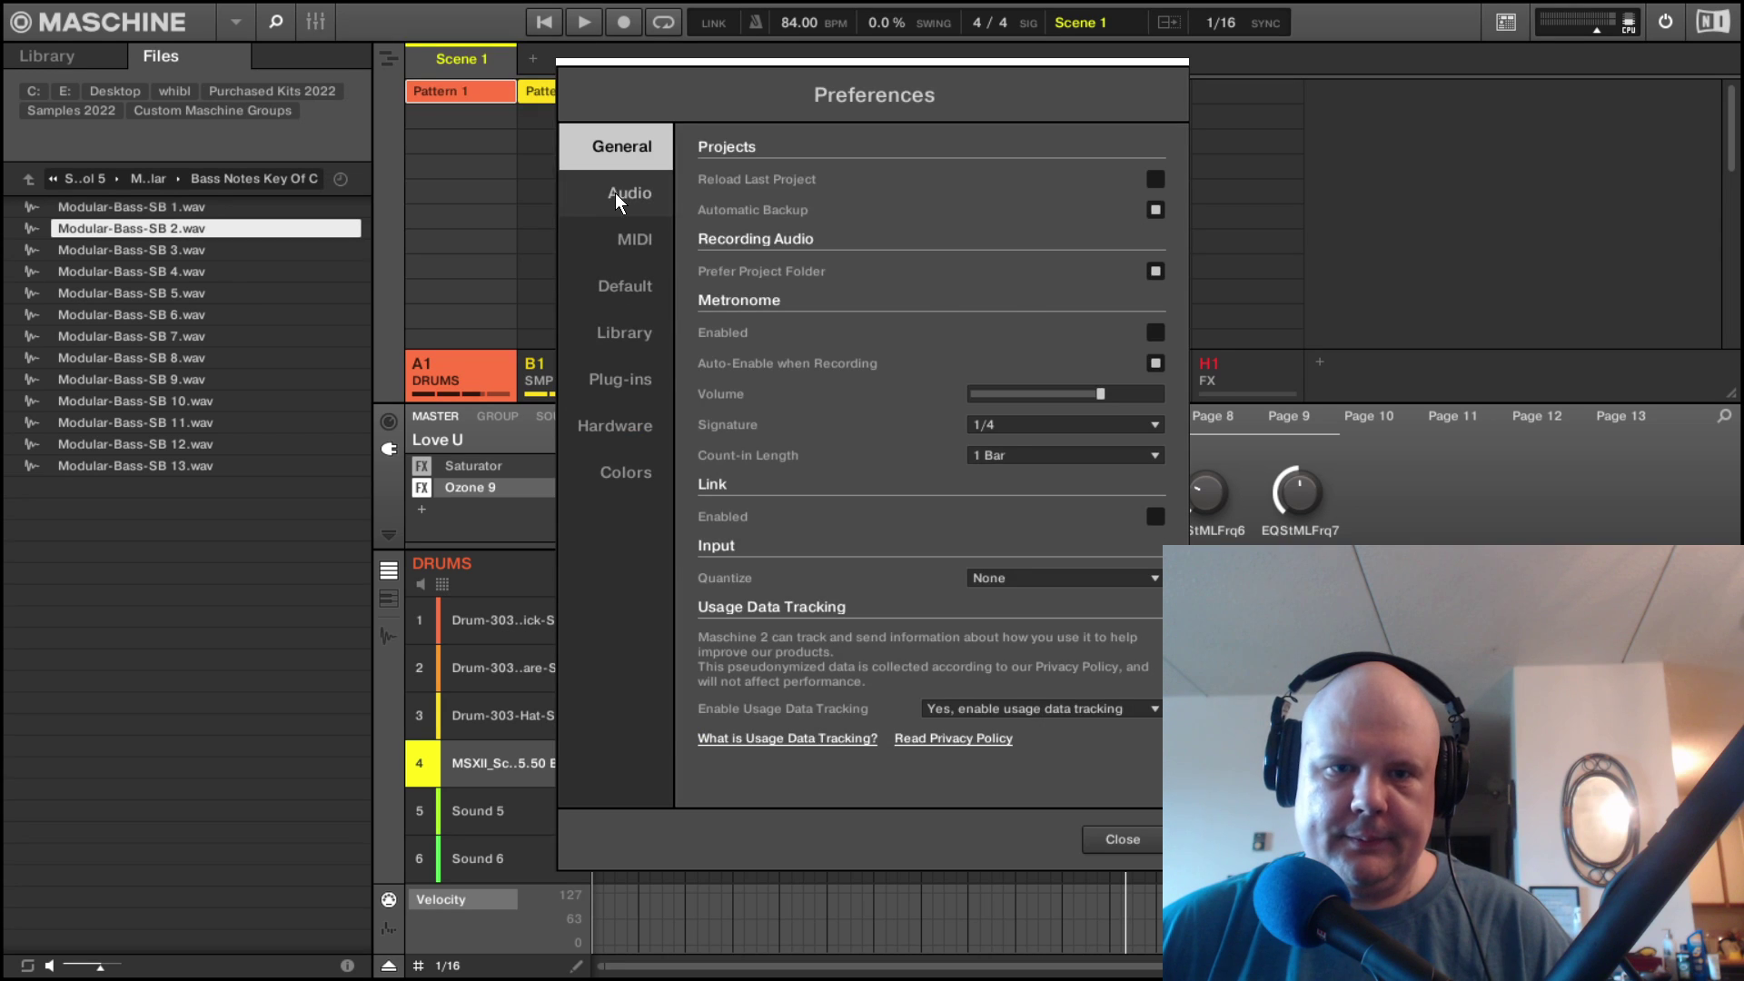
# Check the audio interface's driver, device, latency and routing settings, and close the Preferences.
pyautogui.click(614, 193)
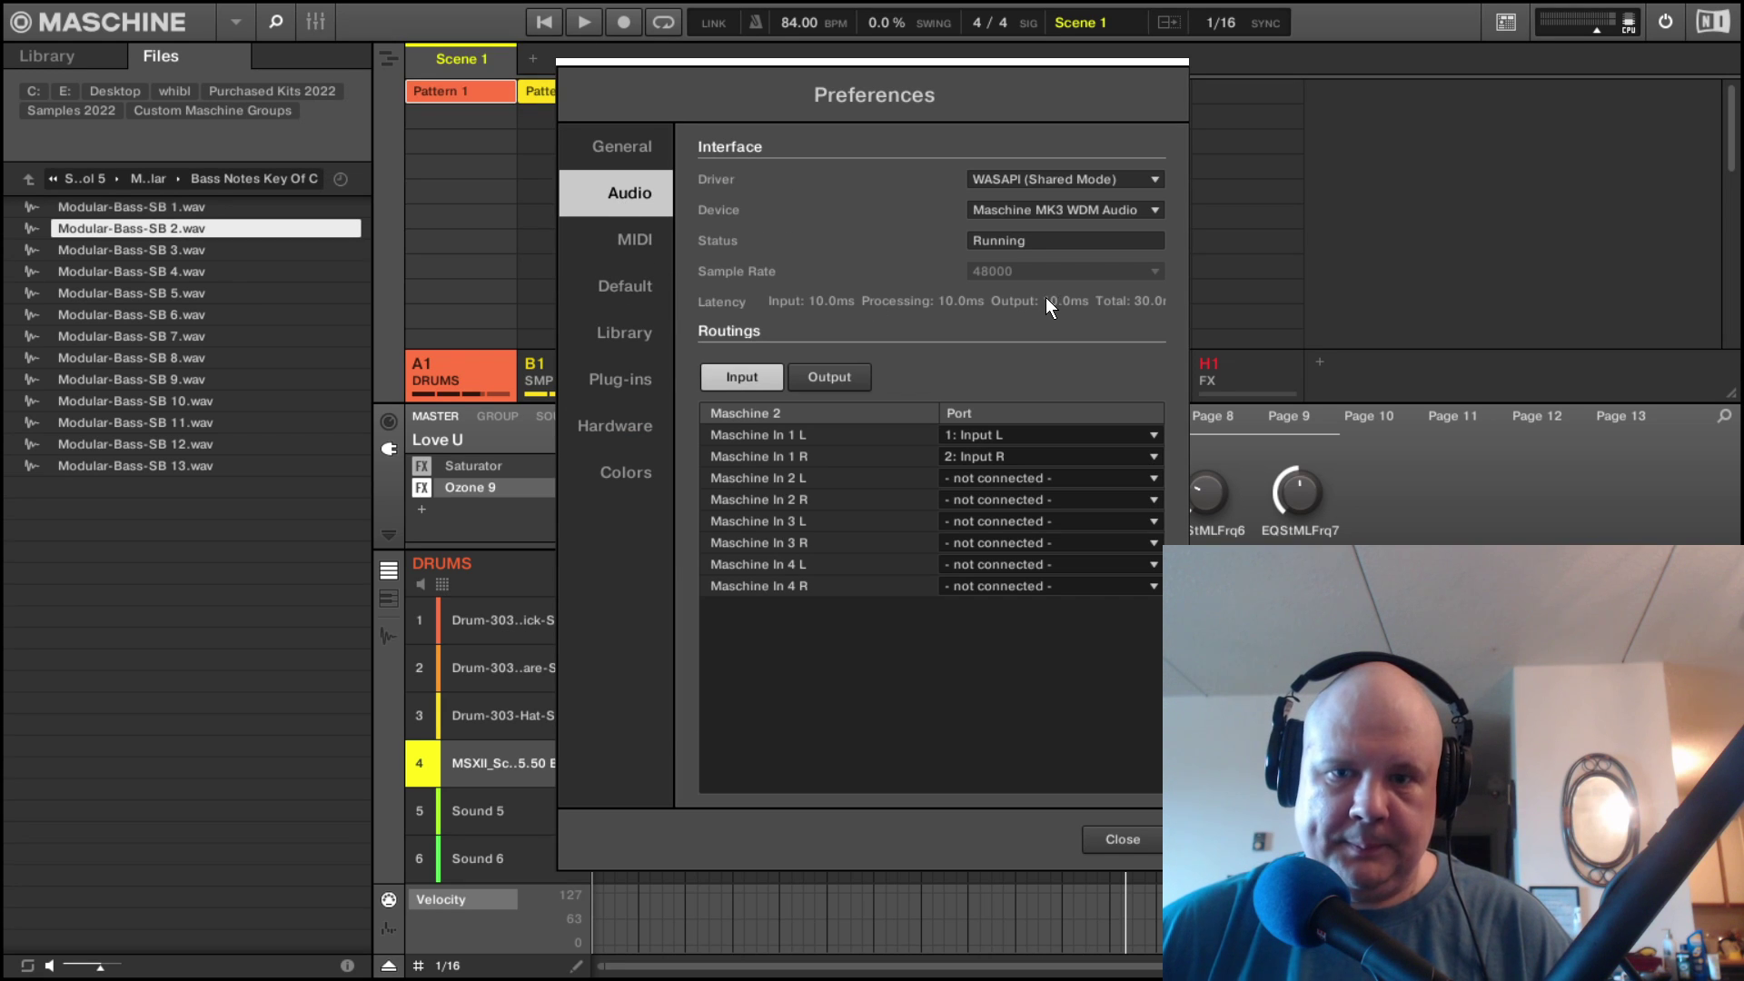
pyautogui.click(1077, 208)
pyautogui.click(1078, 209)
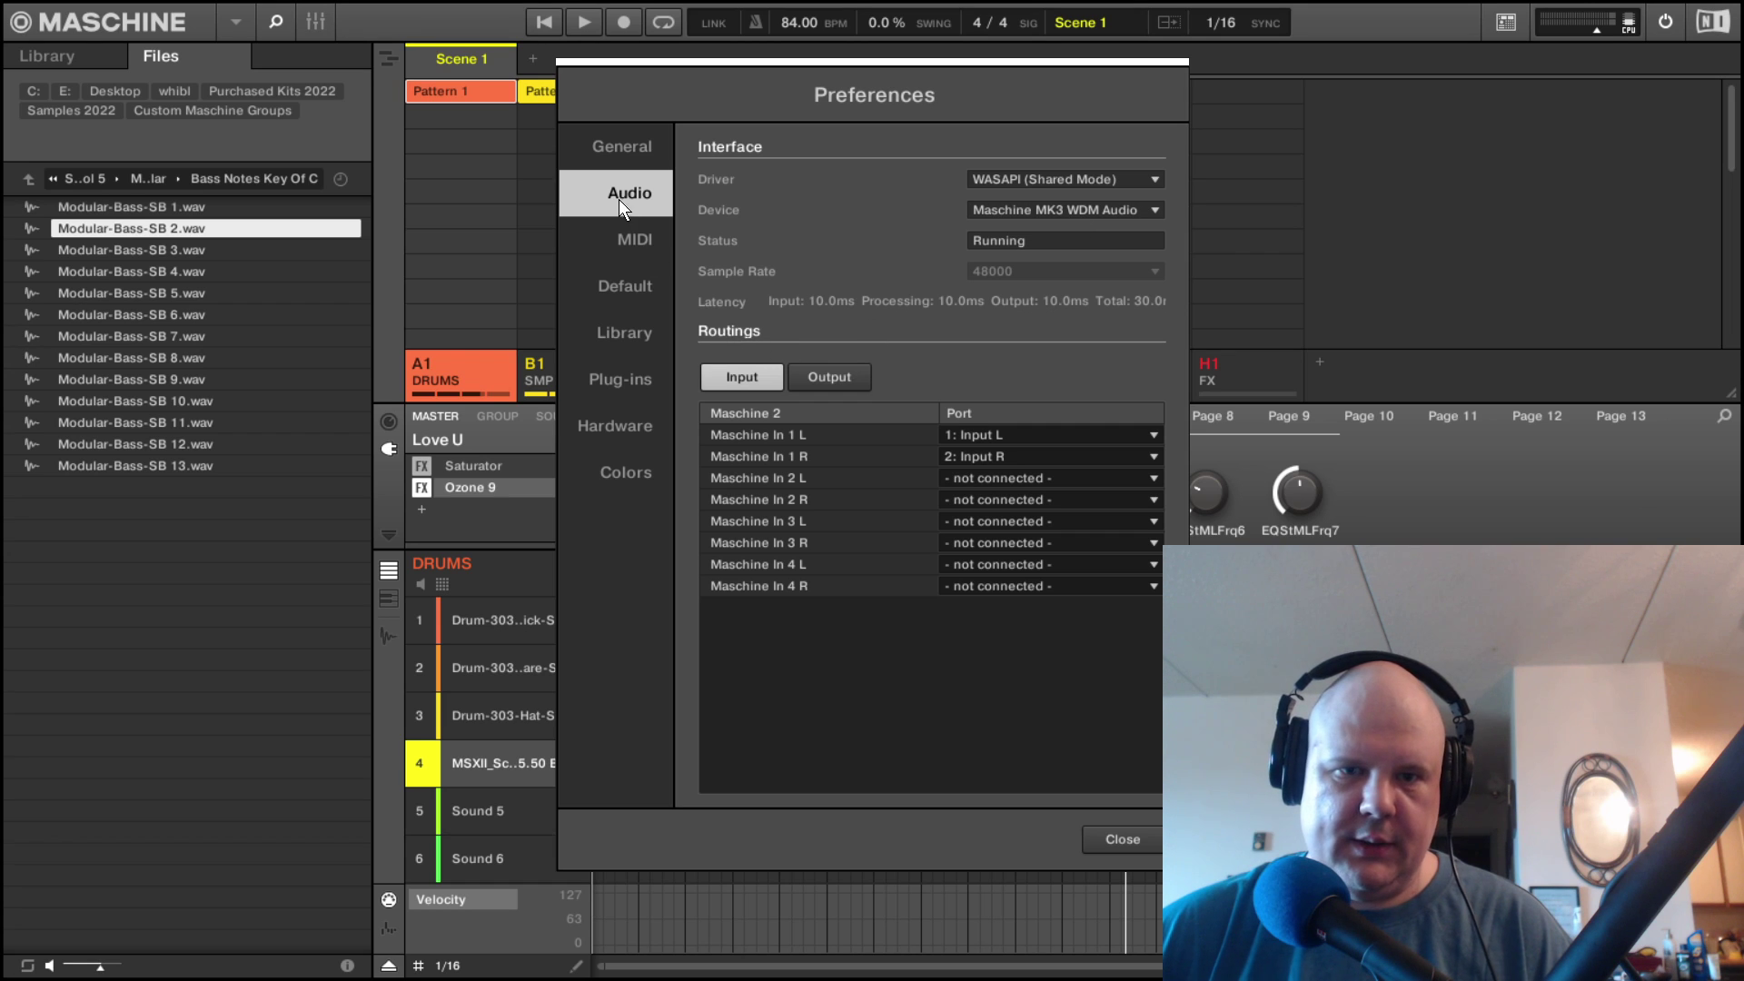
pyautogui.click(624, 156)
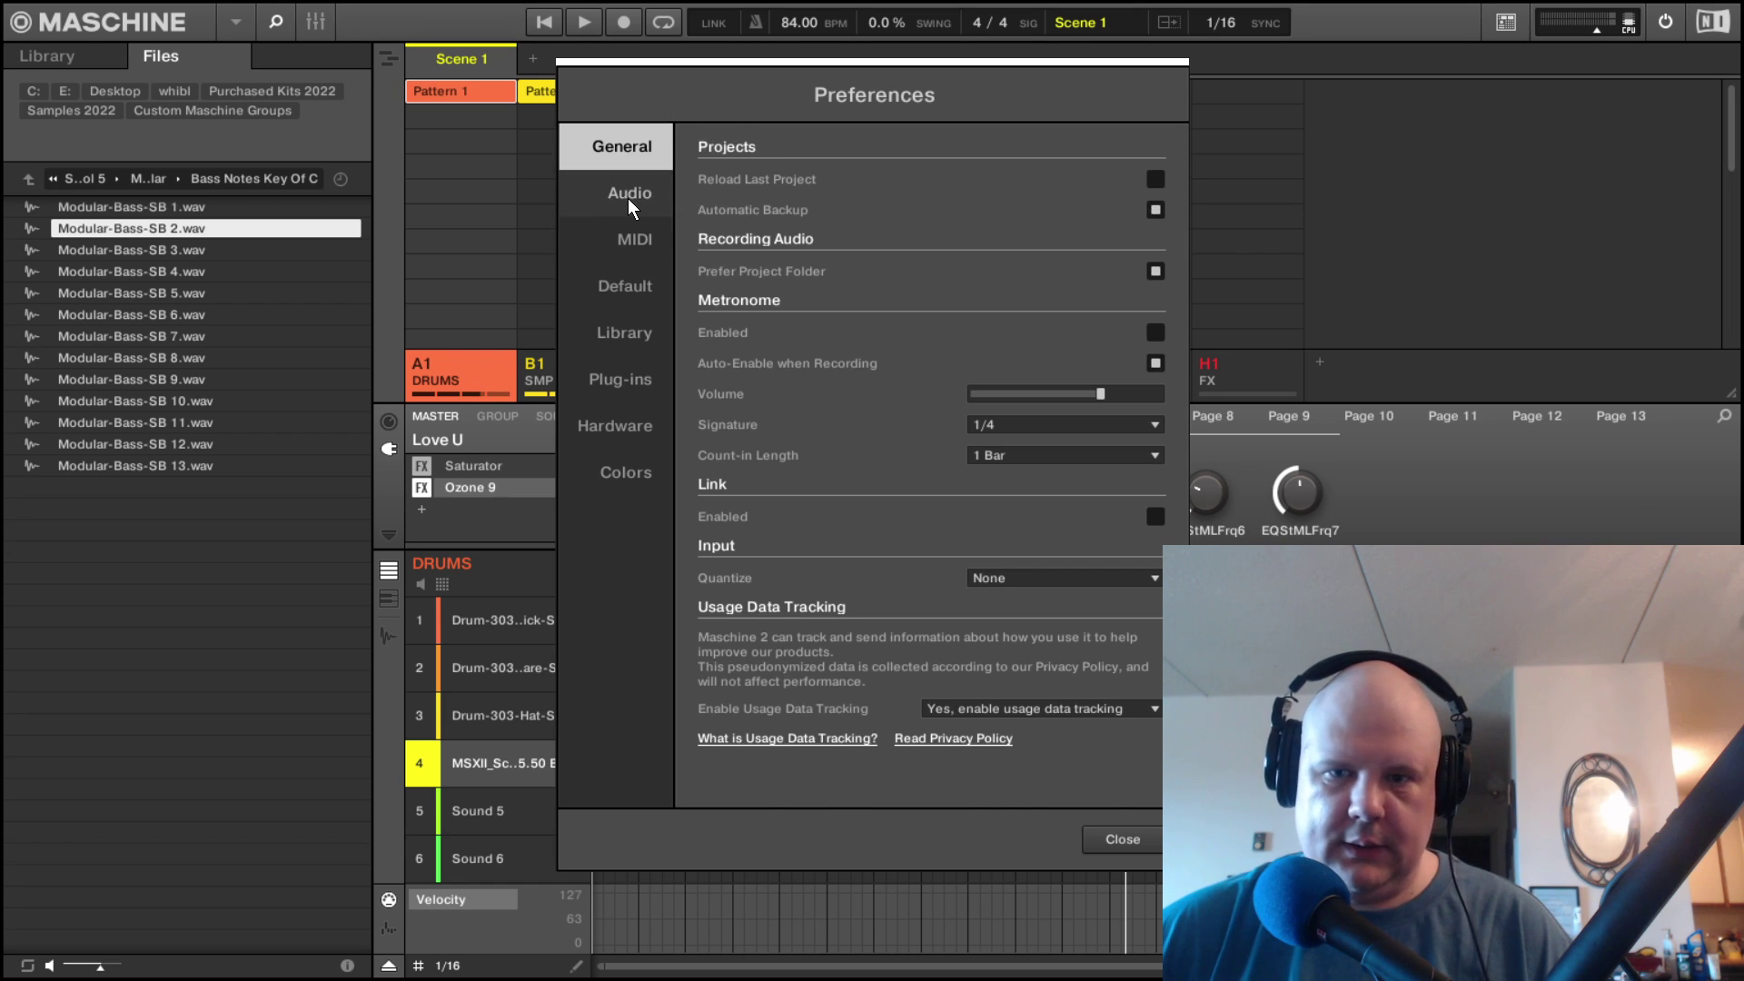
pyautogui.click(628, 196)
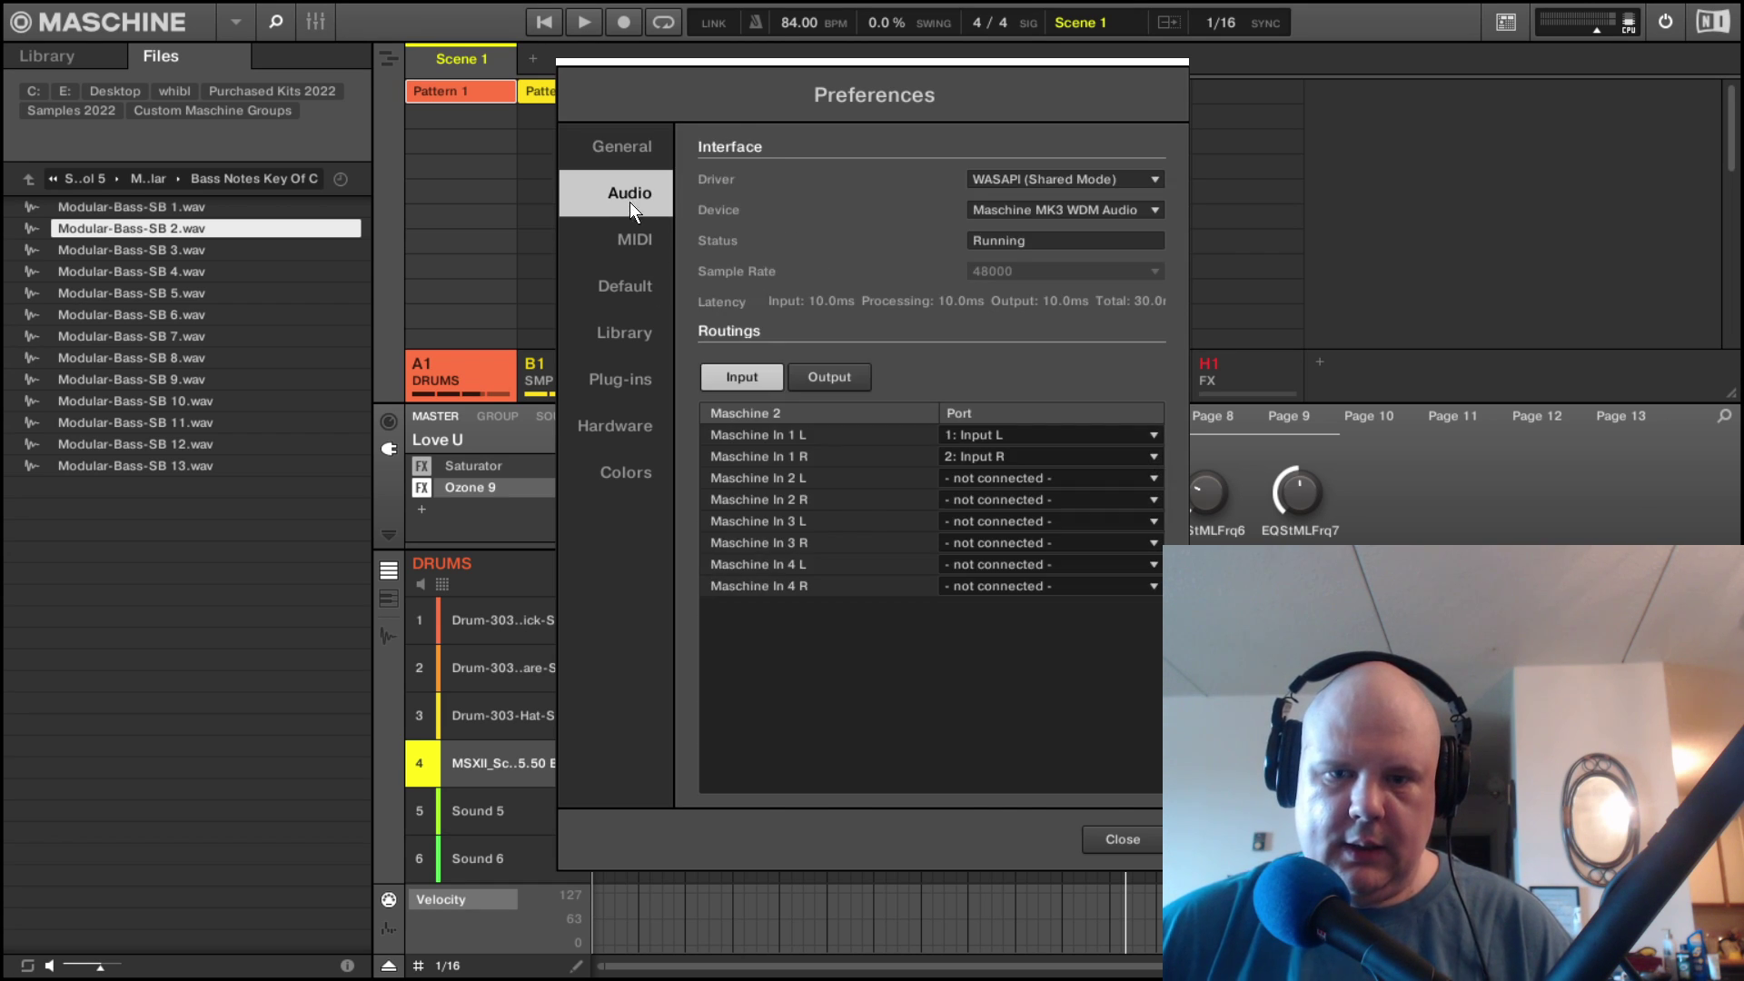
pyautogui.click(1143, 839)
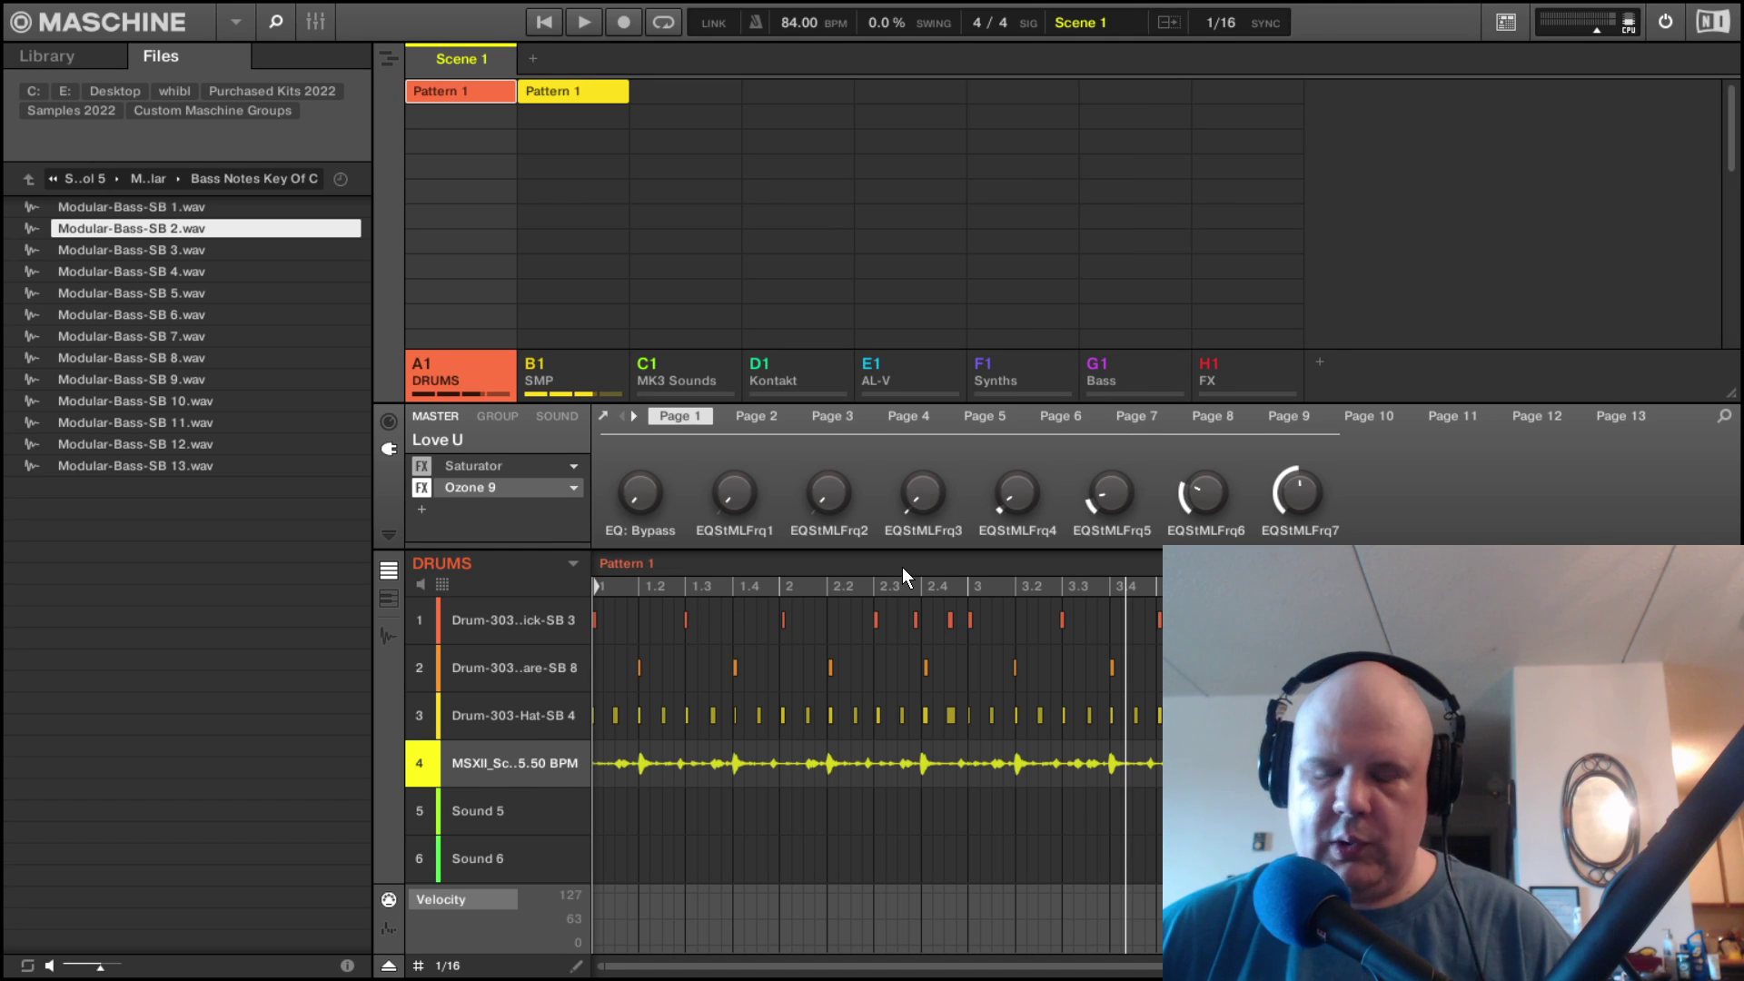
# Play the pattern and slightly lower the level of the Drum-303-Hat-SB 4 sound in the mixer.
pyautogui.press('space')
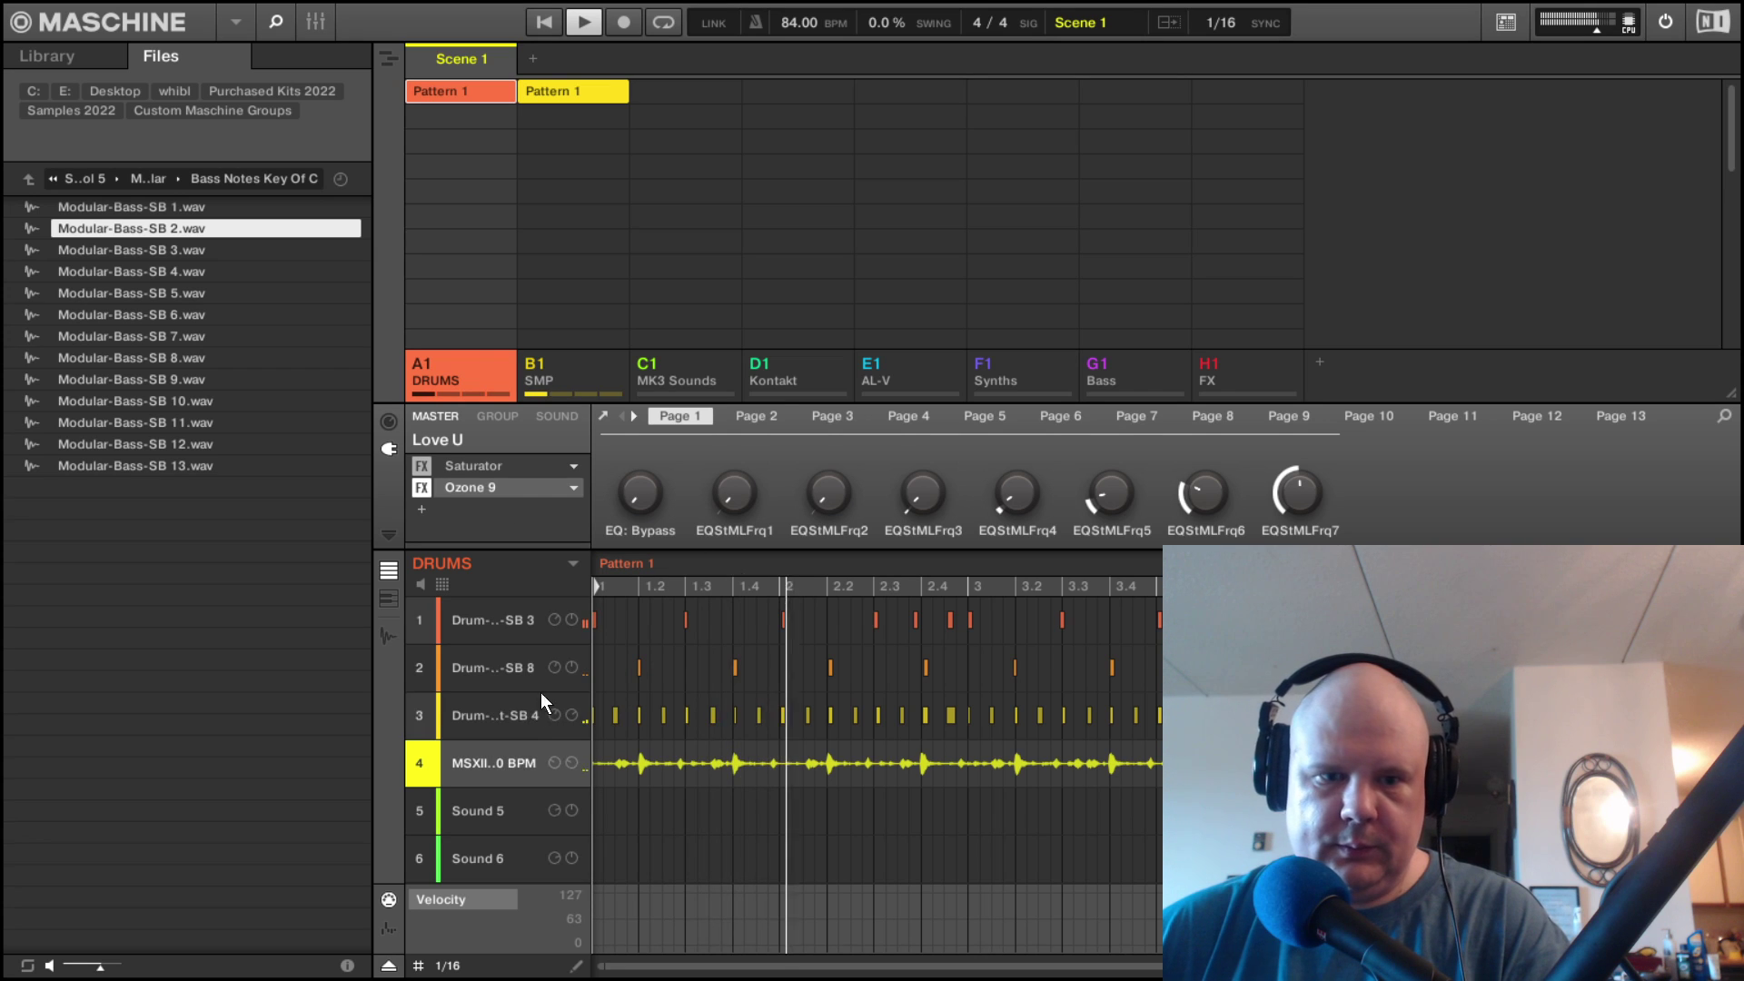
pyautogui.click(492, 707)
pyautogui.click(315, 22)
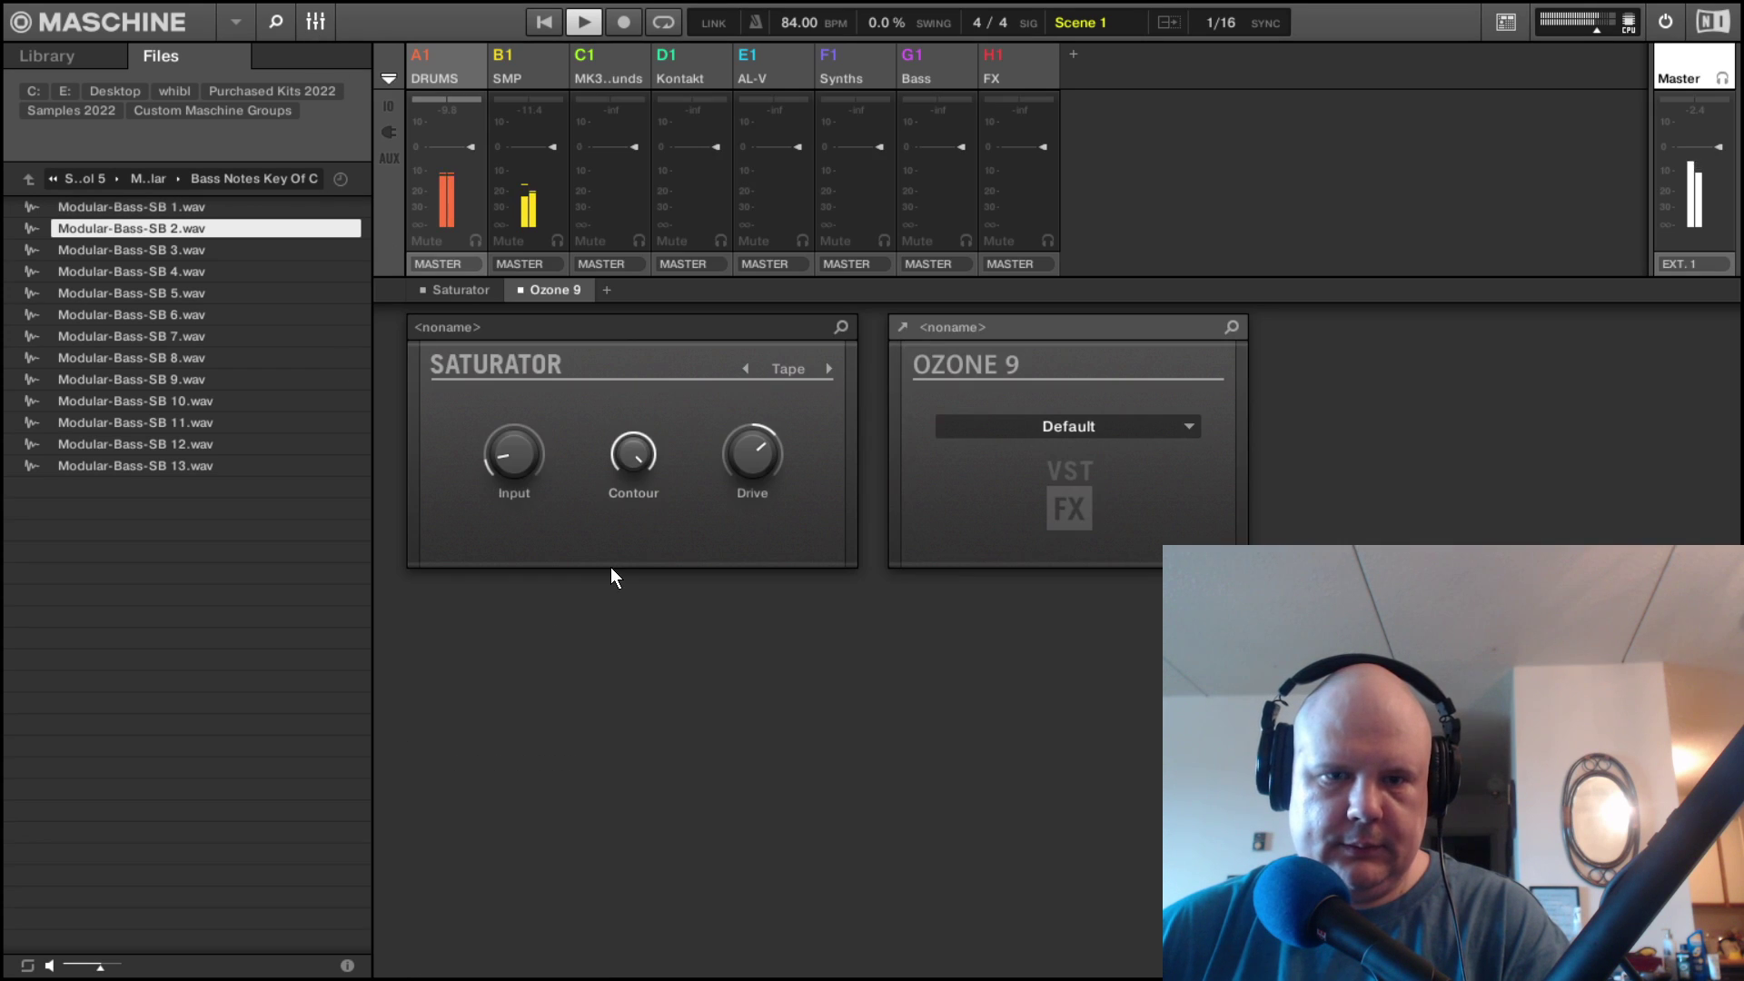
pyautogui.click(325, 25)
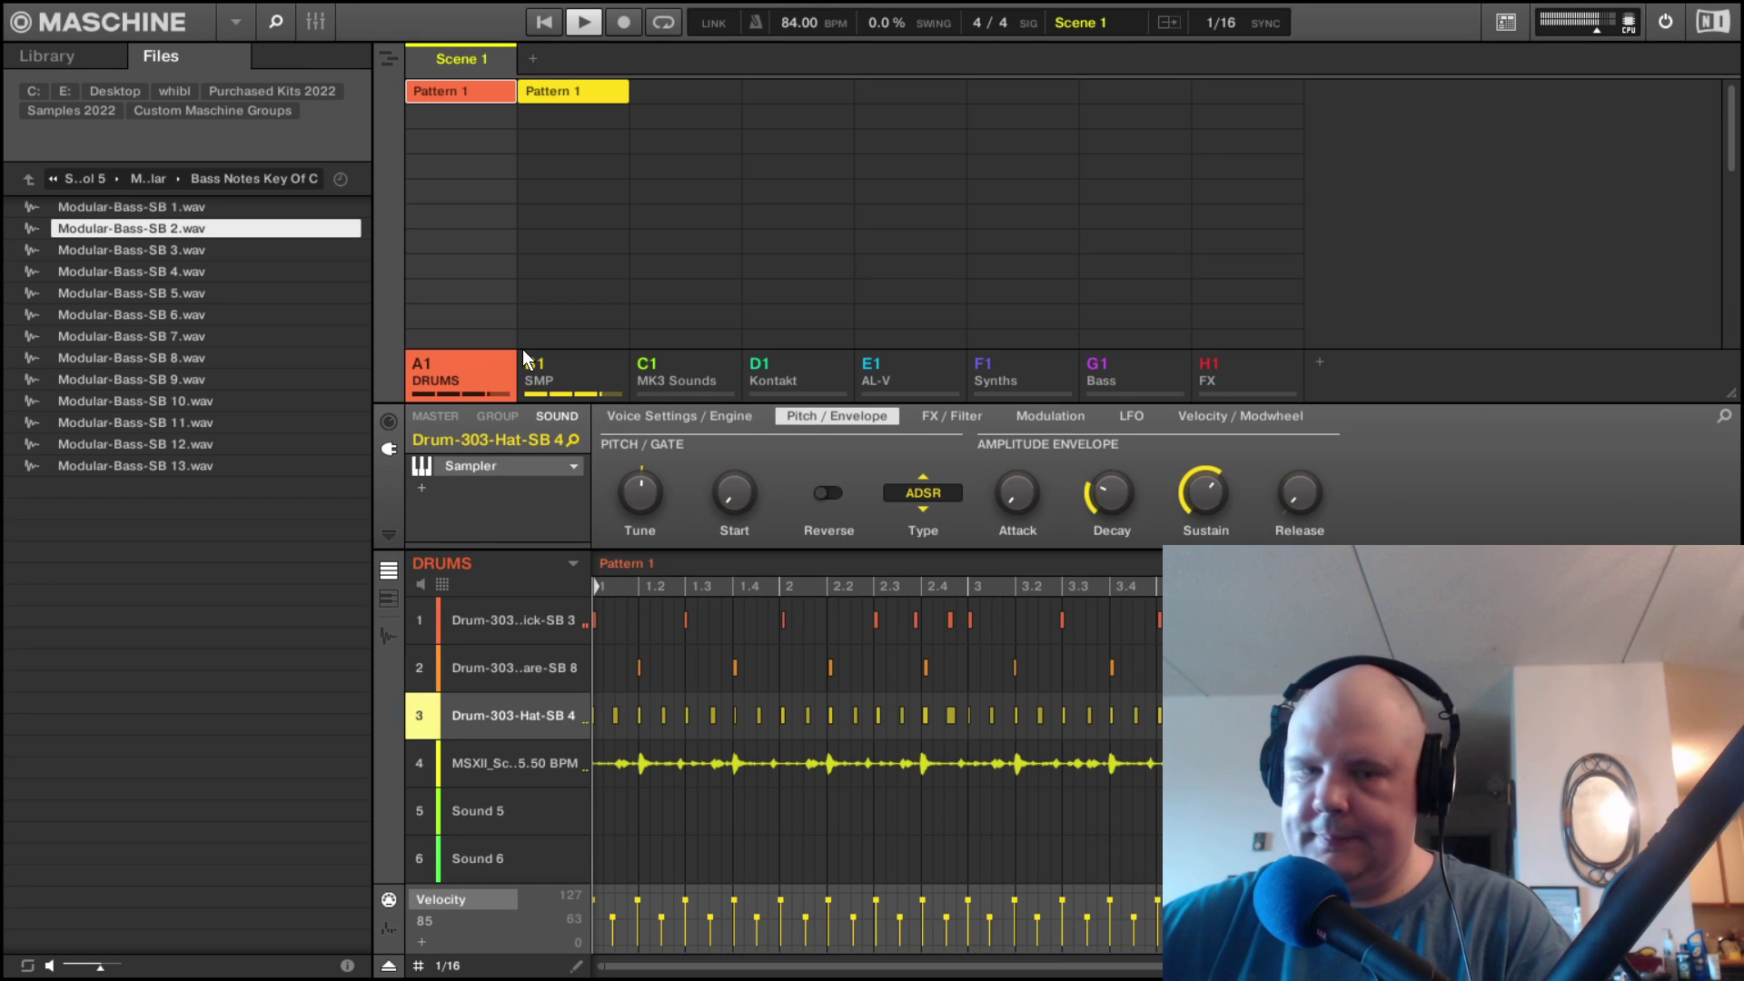
pyautogui.click(318, 23)
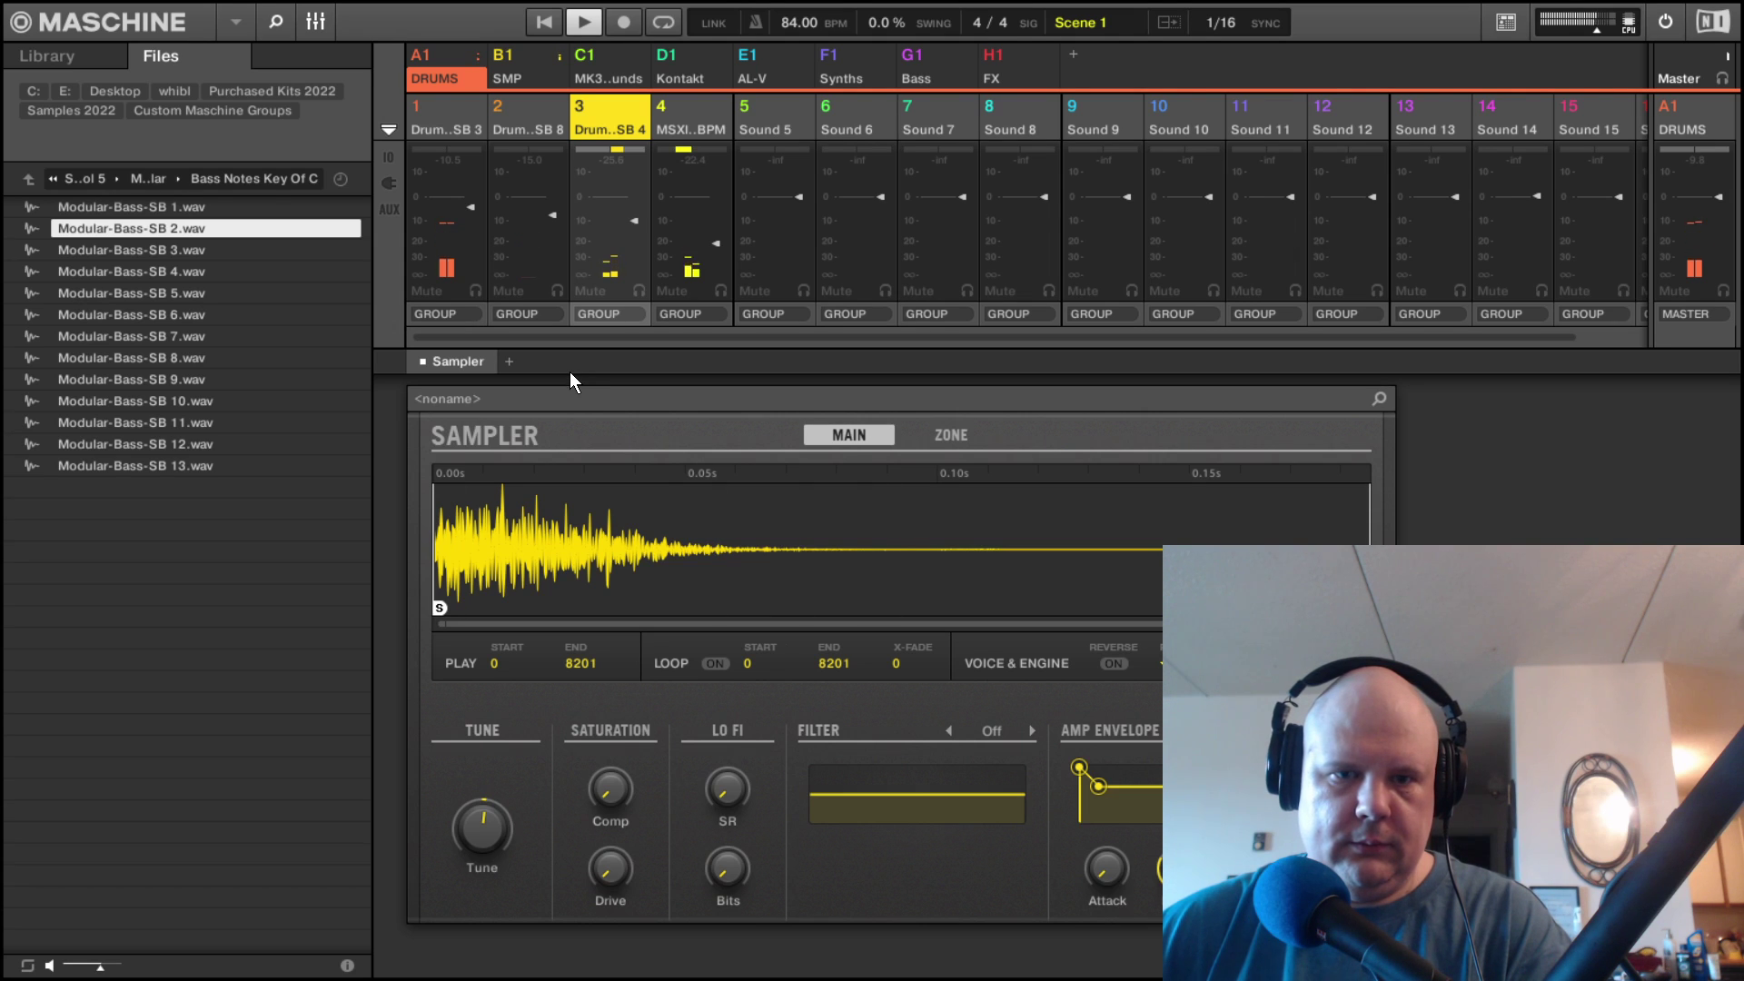
pyautogui.moveTo(636, 221); pyautogui.dragTo(636, 229)
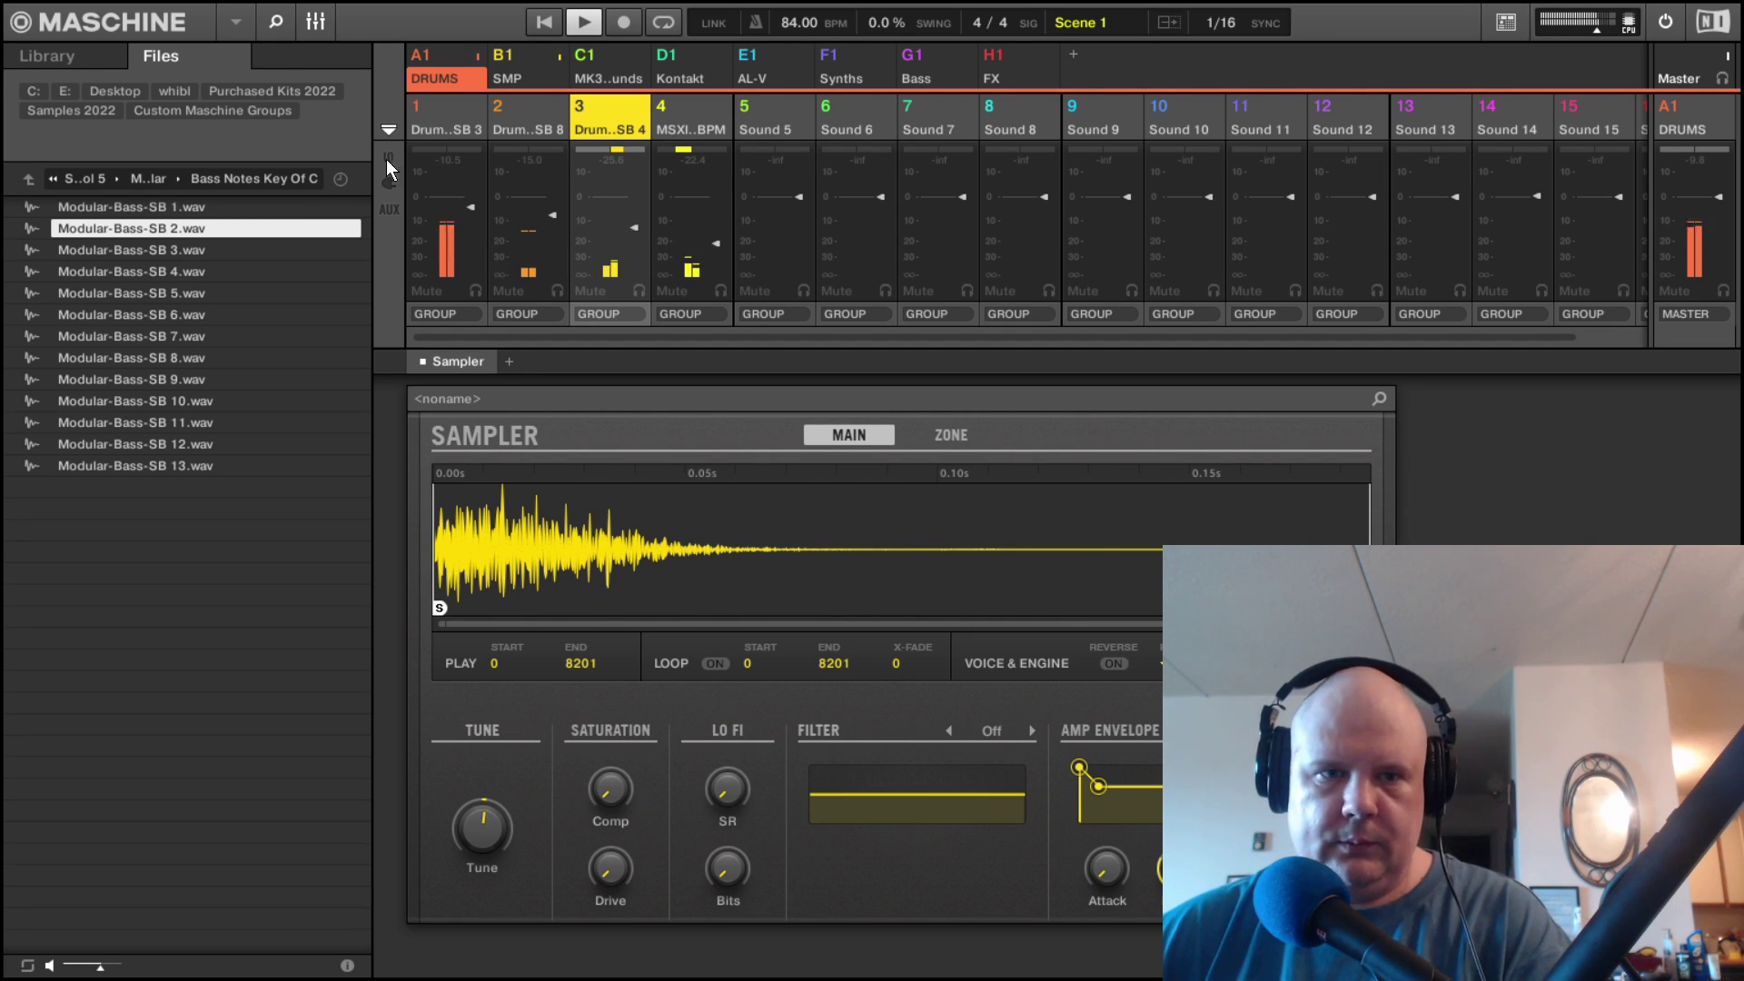
pyautogui.click(318, 22)
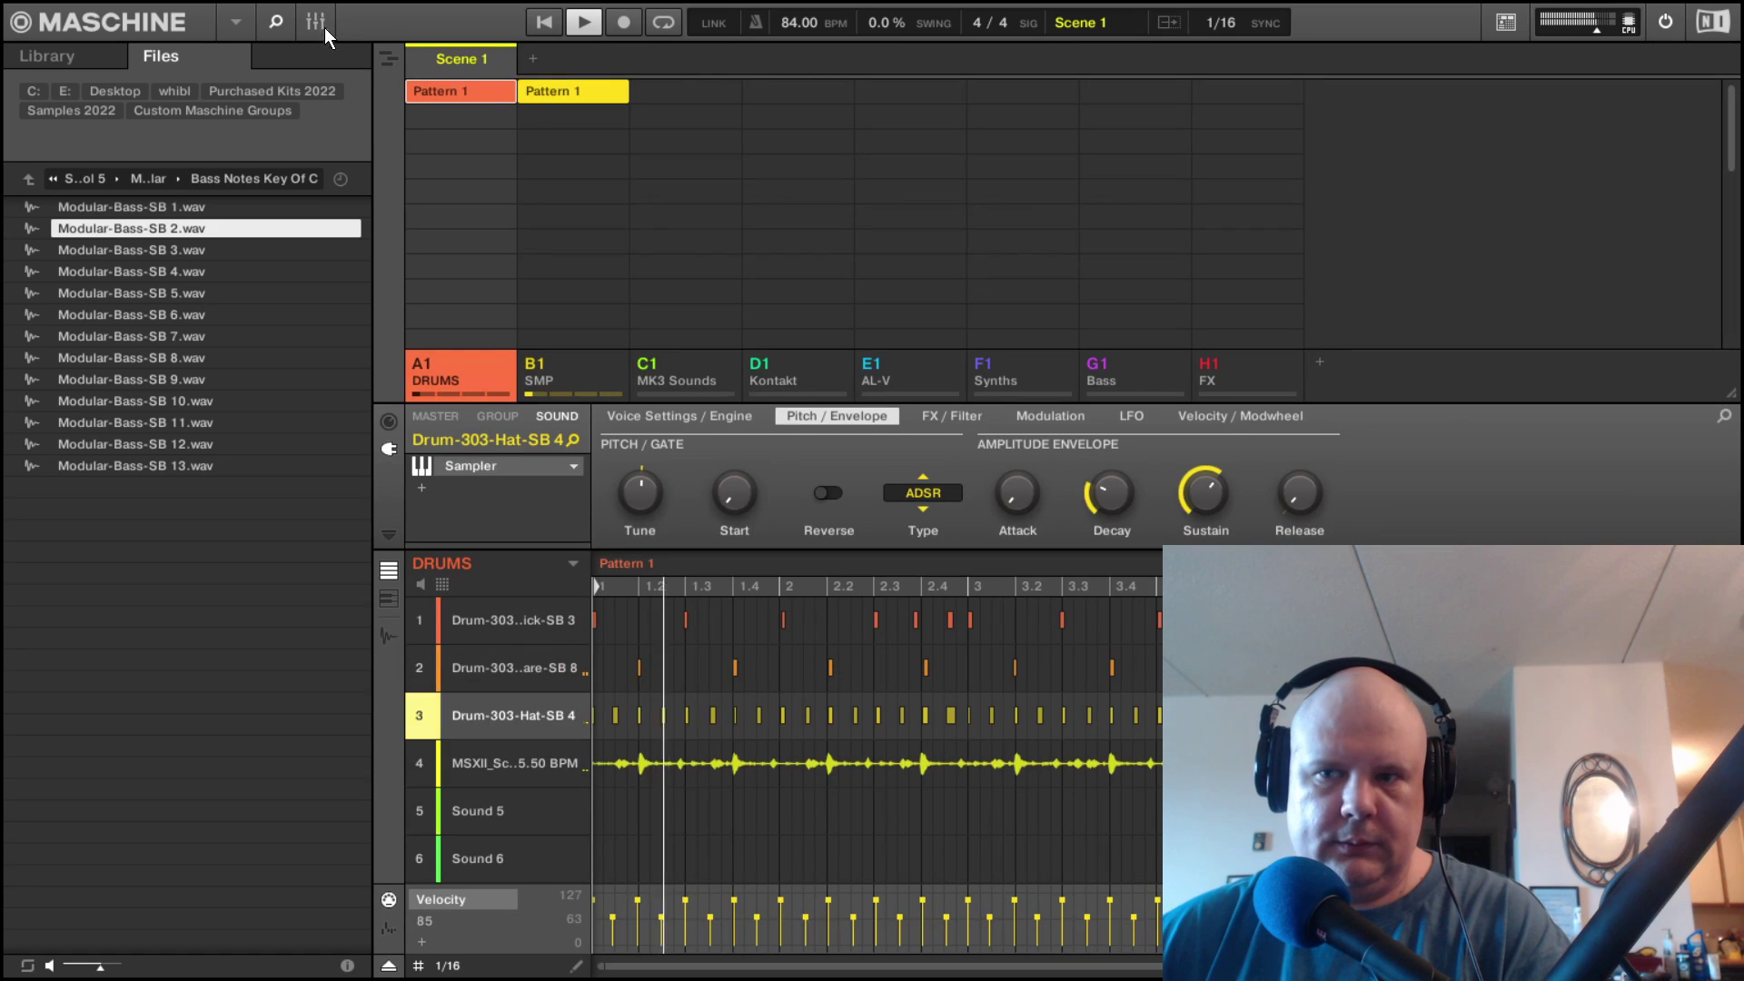
# Compare the mix with Ozone 9 bypassed and enabled on the master channel during playback, leaving it enabled and playback stopped.
pyautogui.click(449, 416)
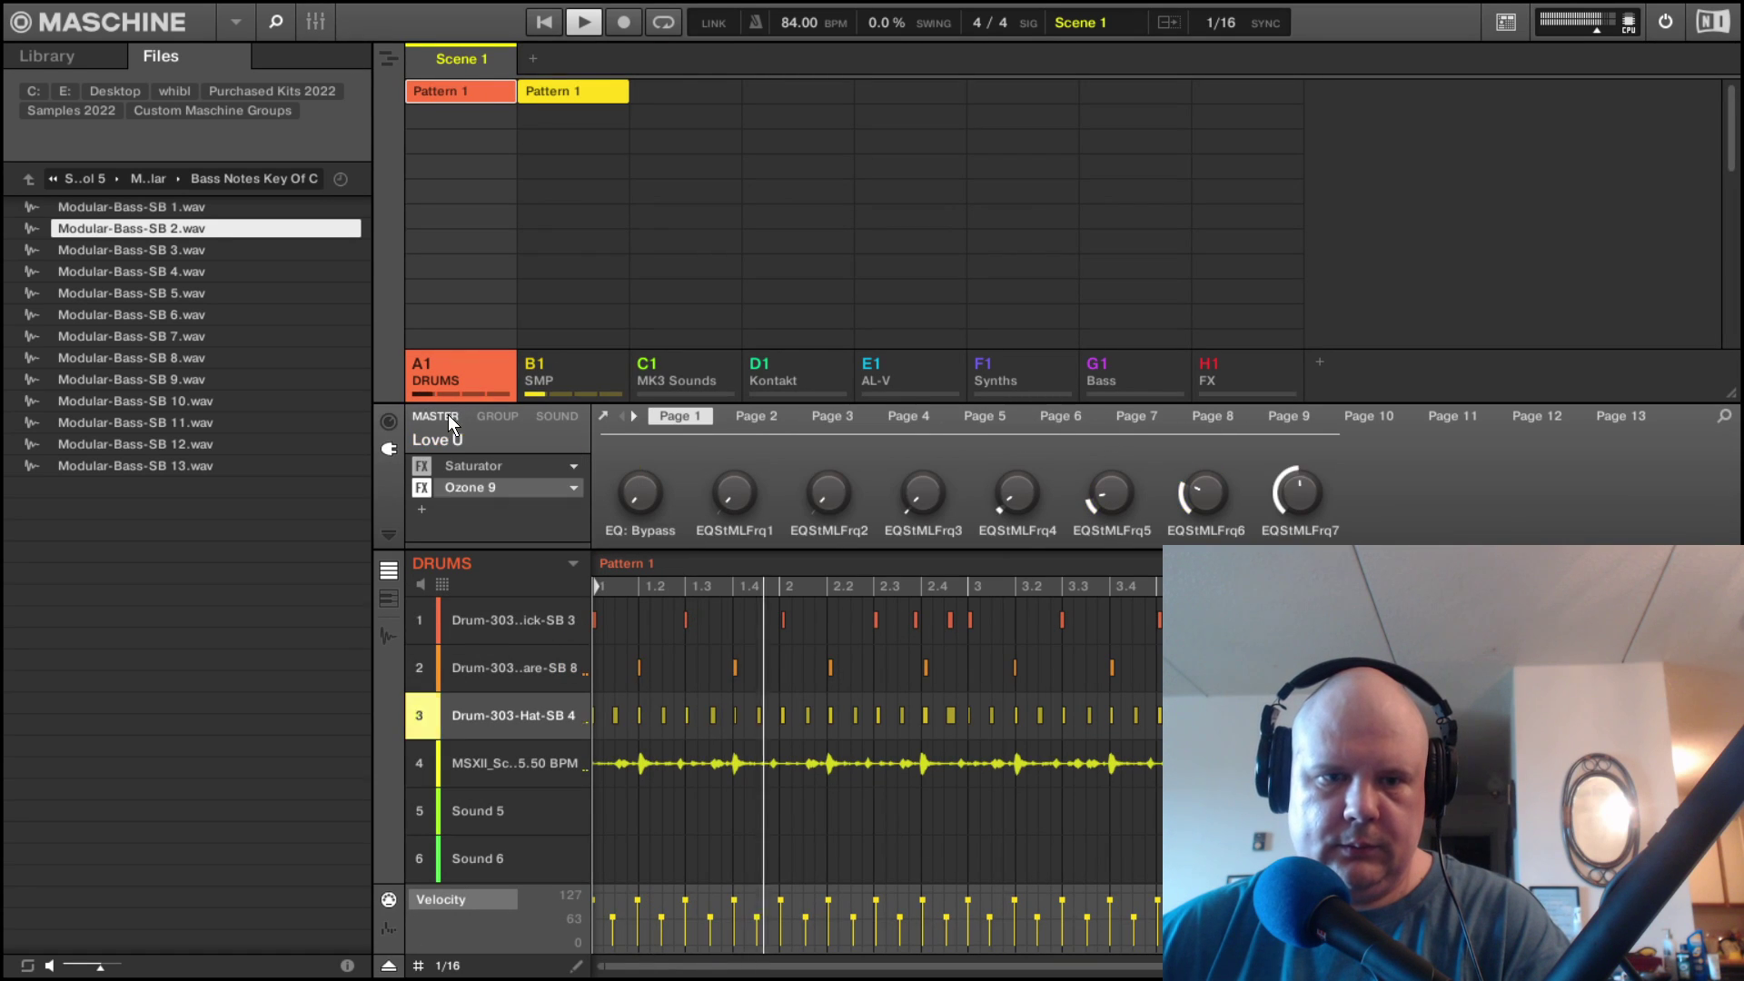
pyautogui.click(420, 486)
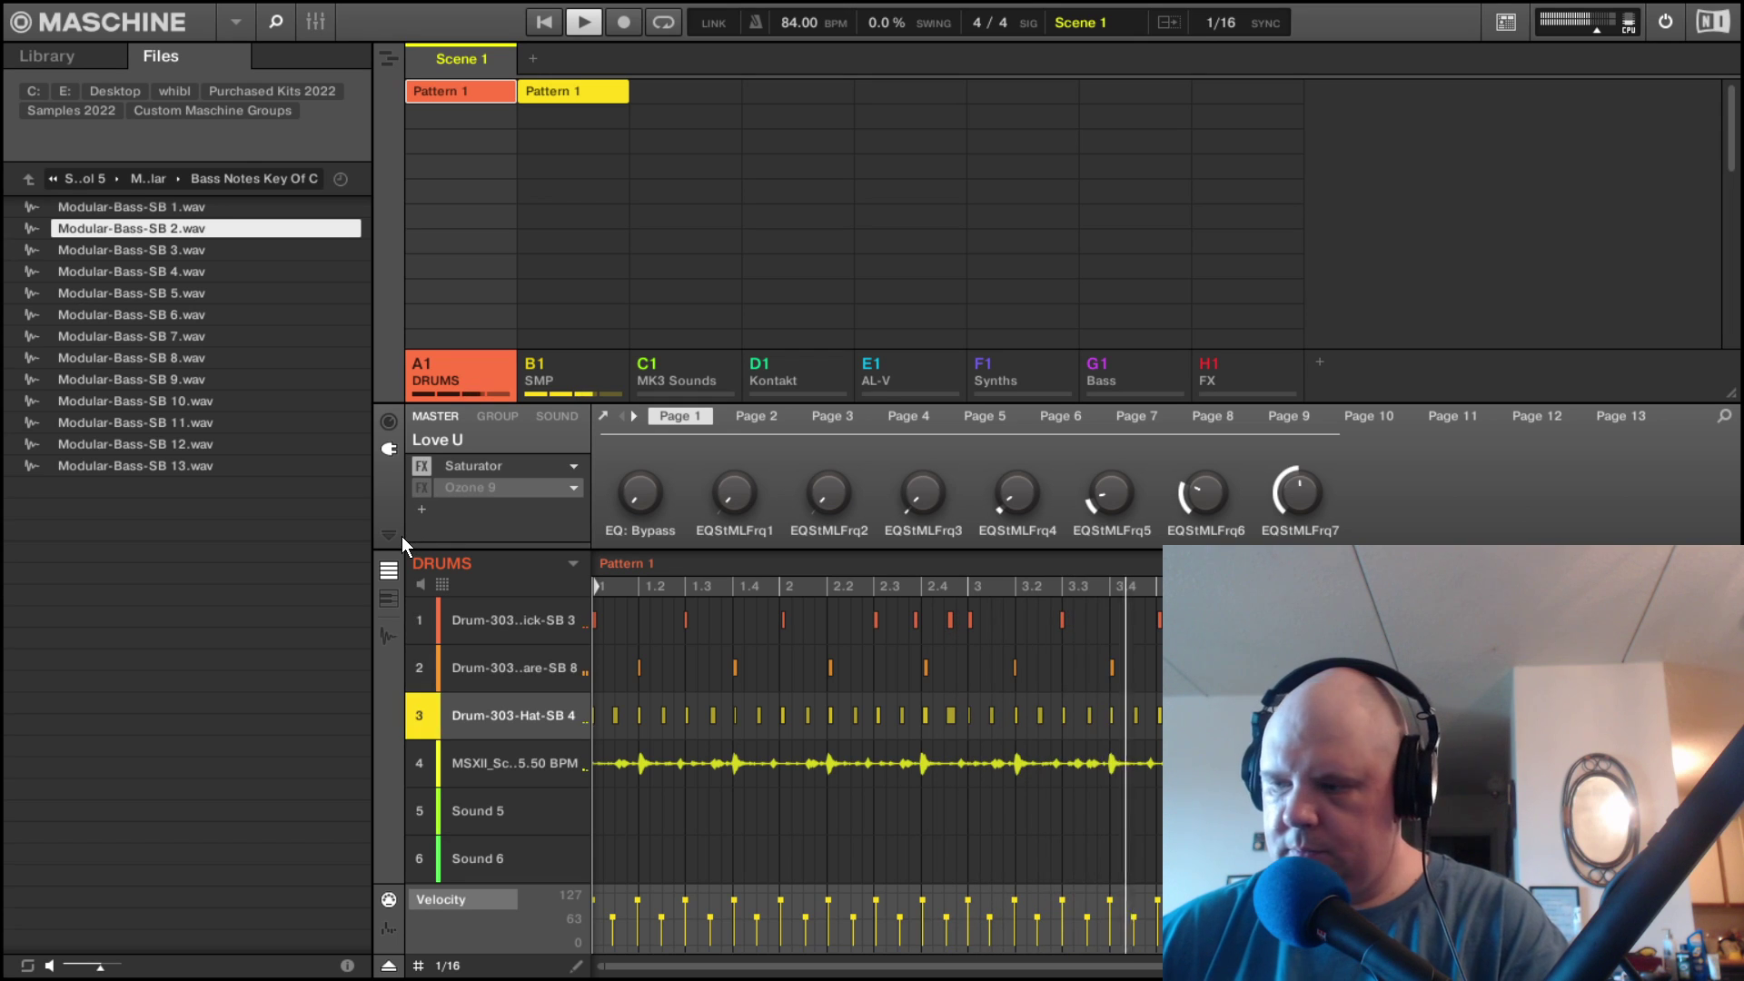
pyautogui.press('space')
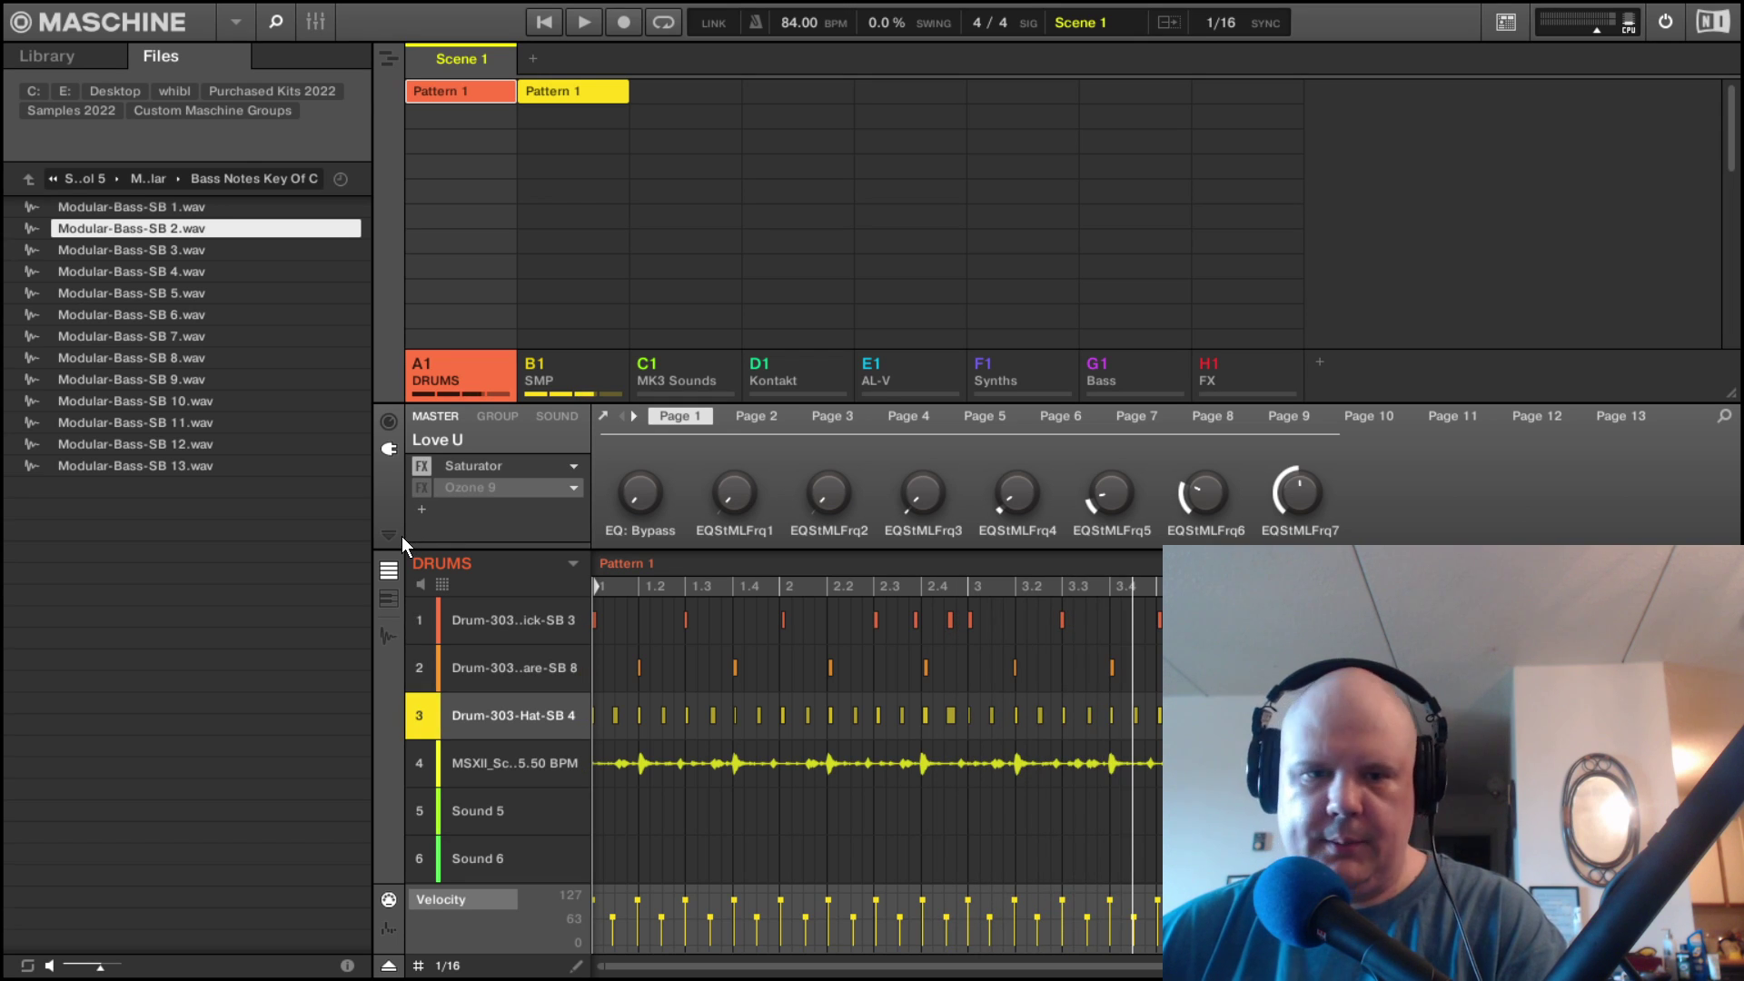
pyautogui.press('space')
pyautogui.click(422, 488)
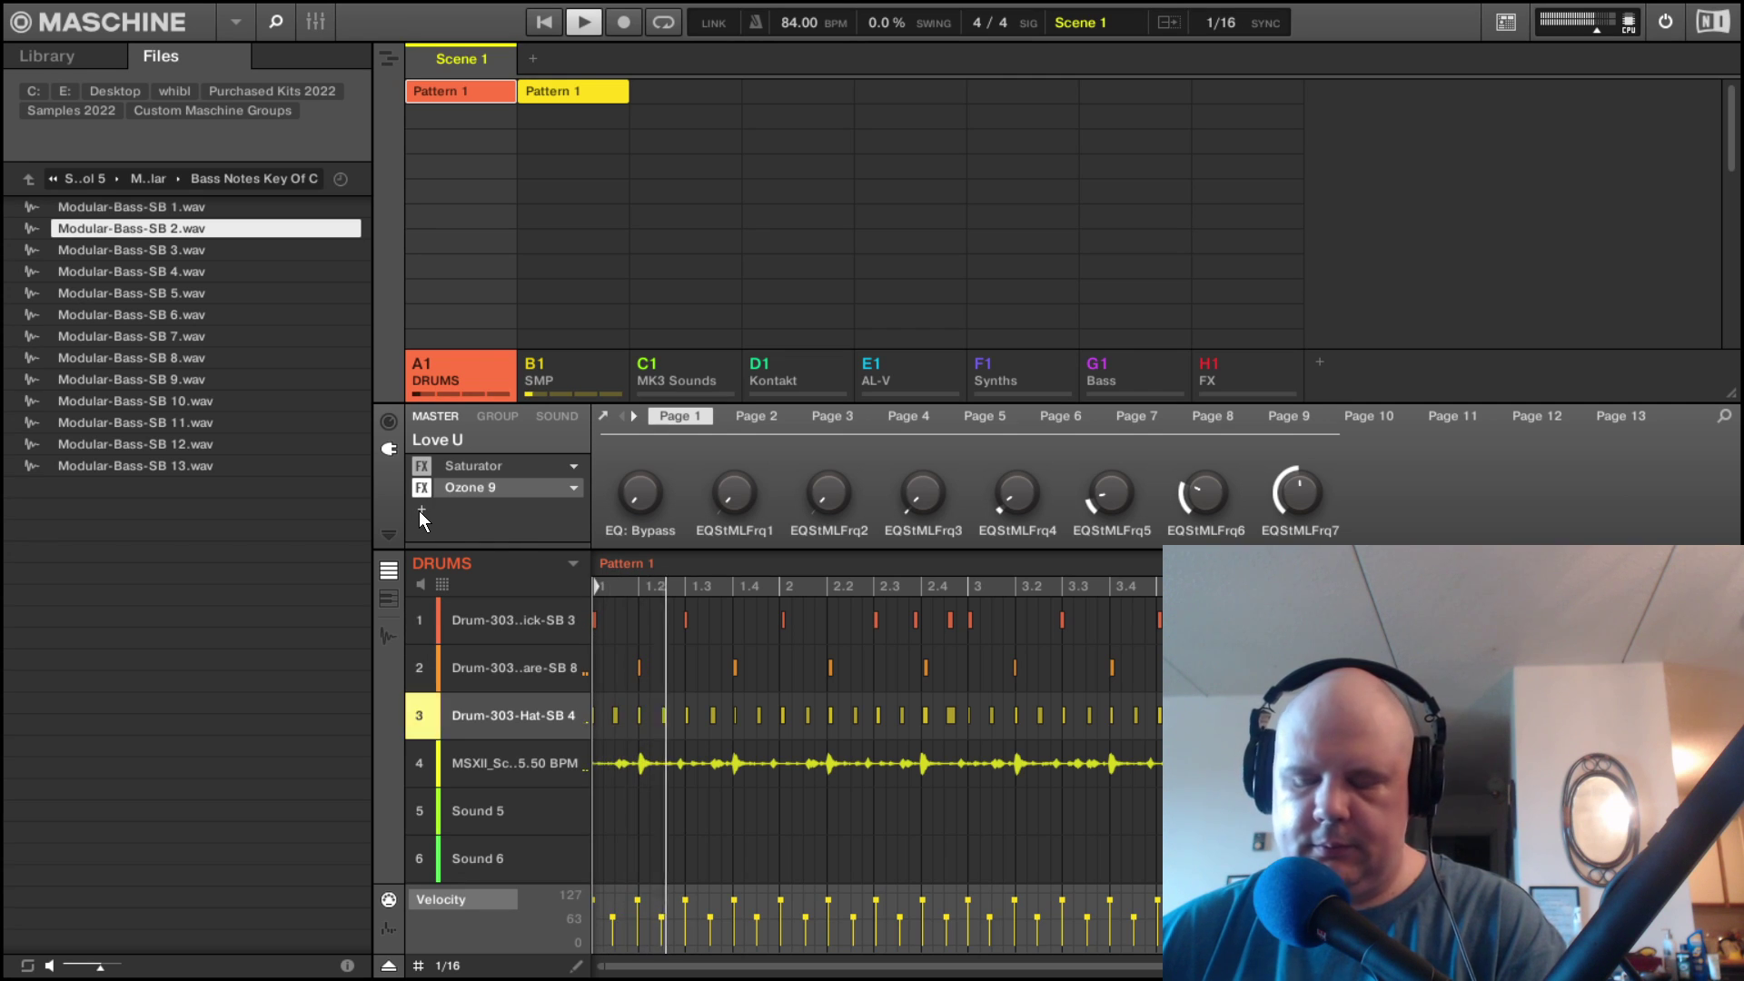
pyautogui.press('space')
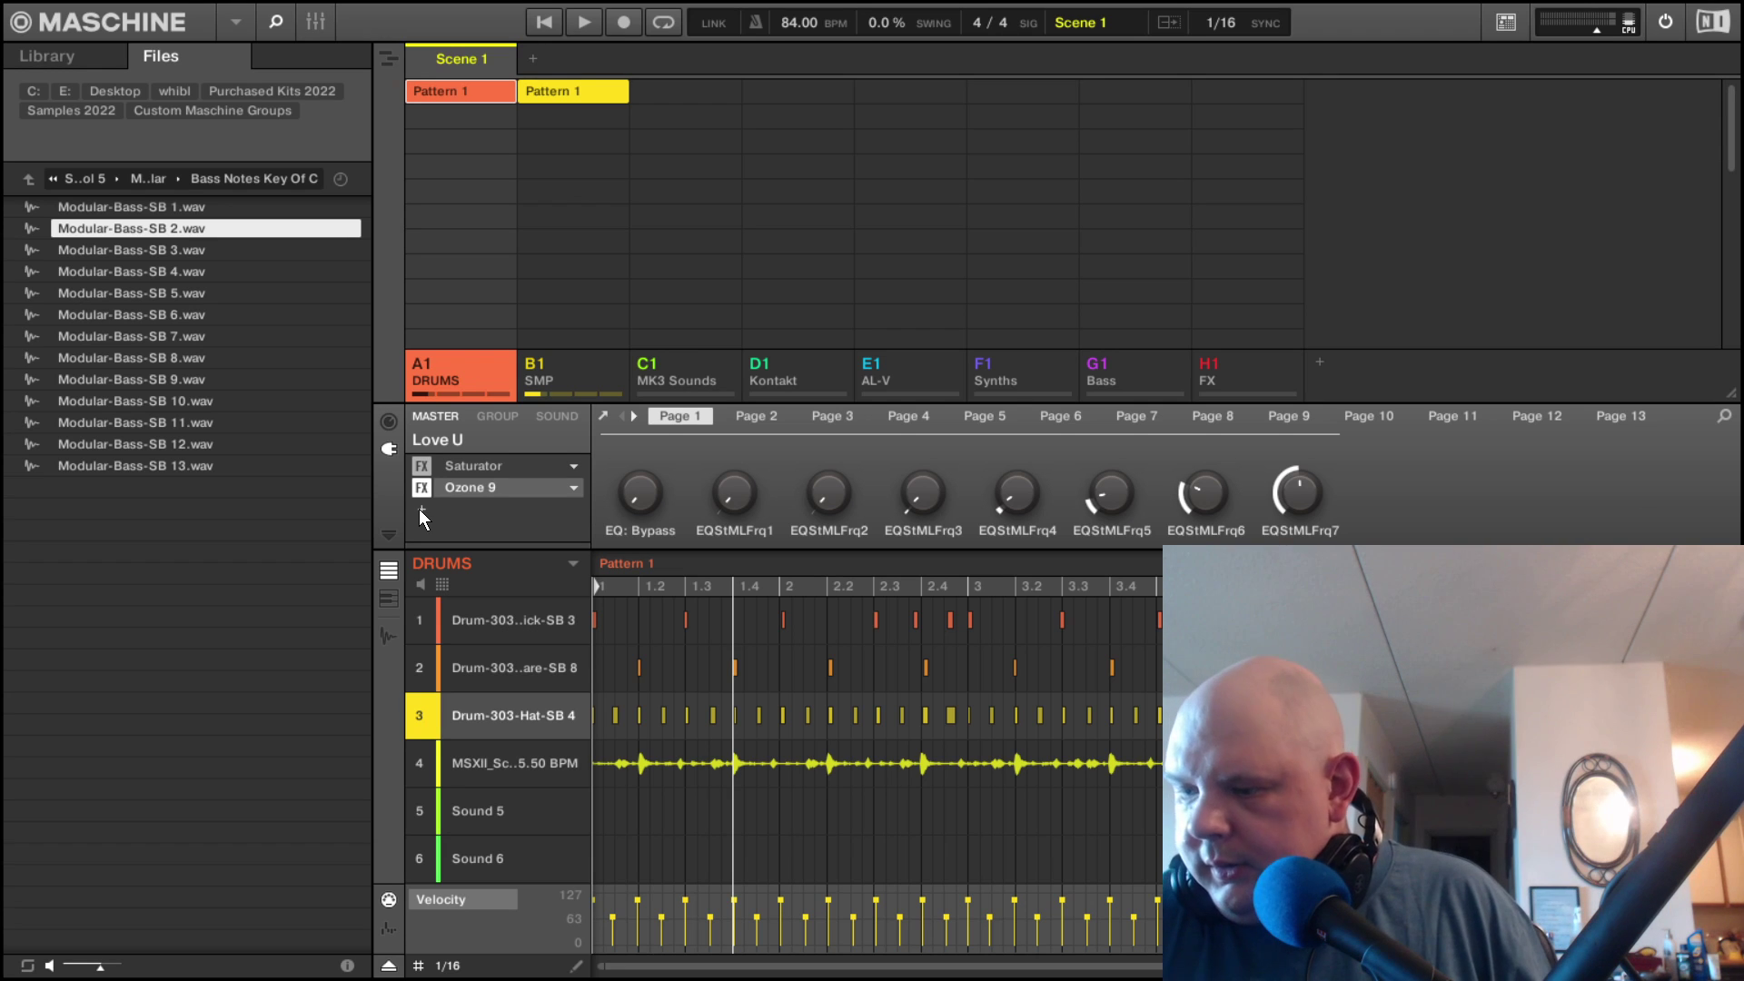
pyautogui.press('space')
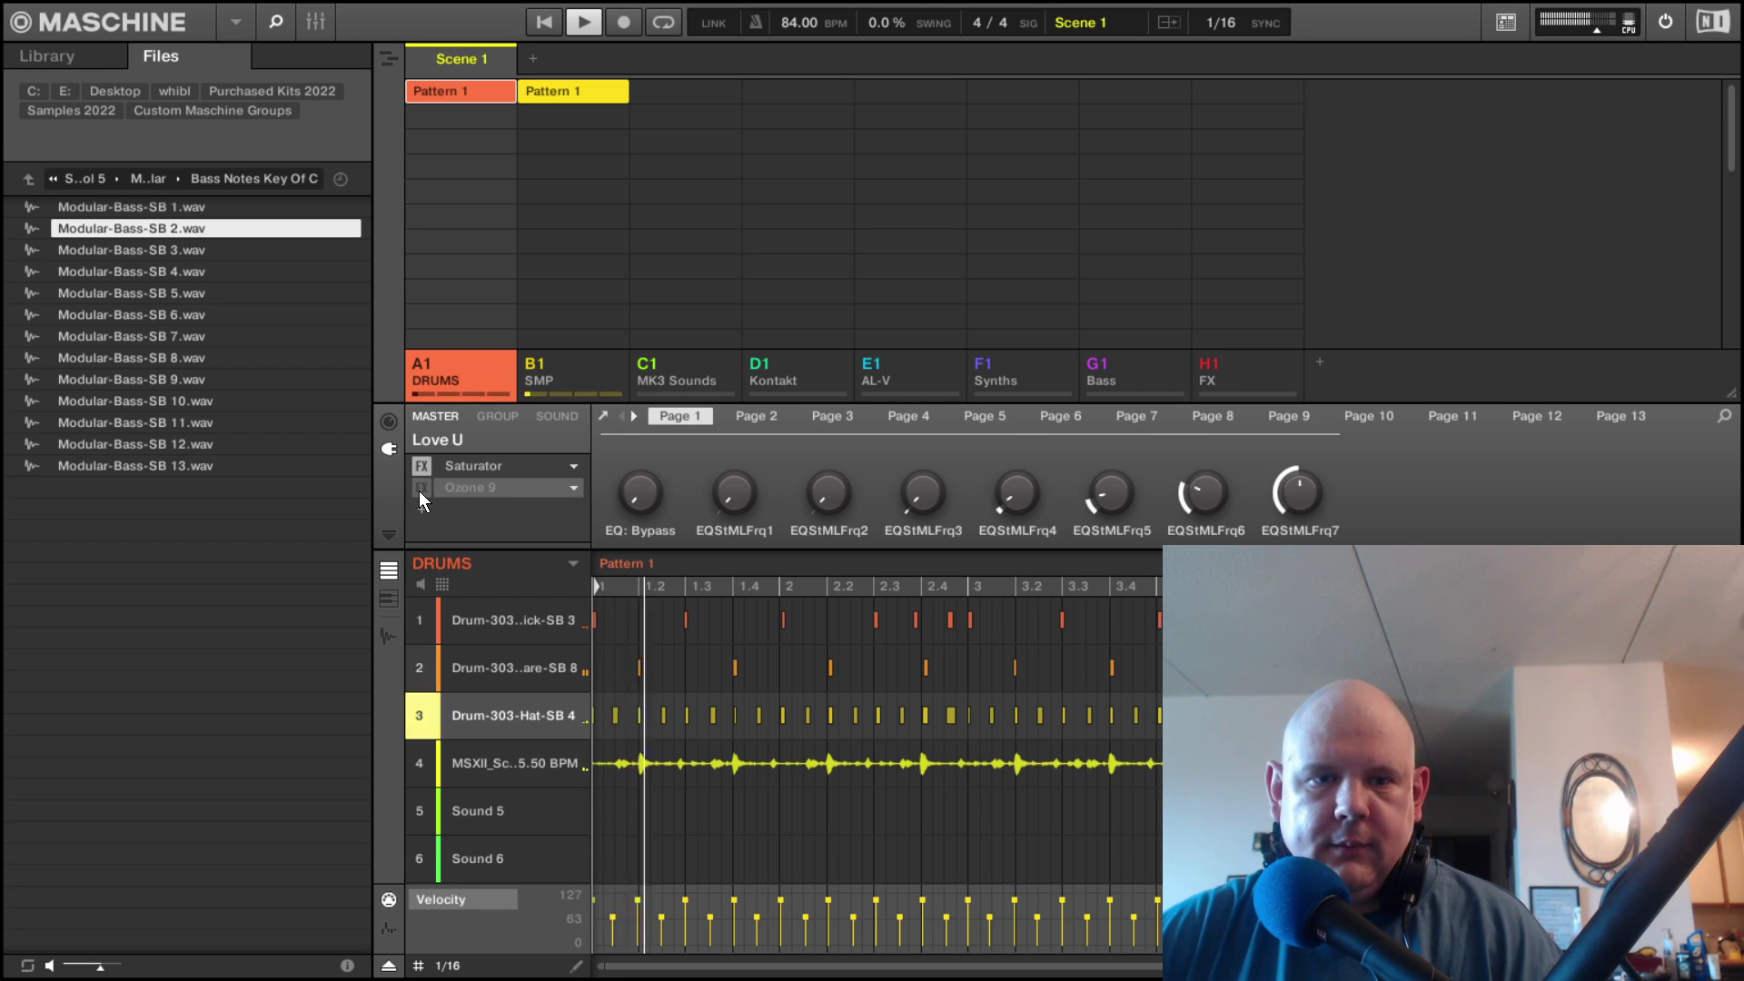
pyautogui.click(420, 491)
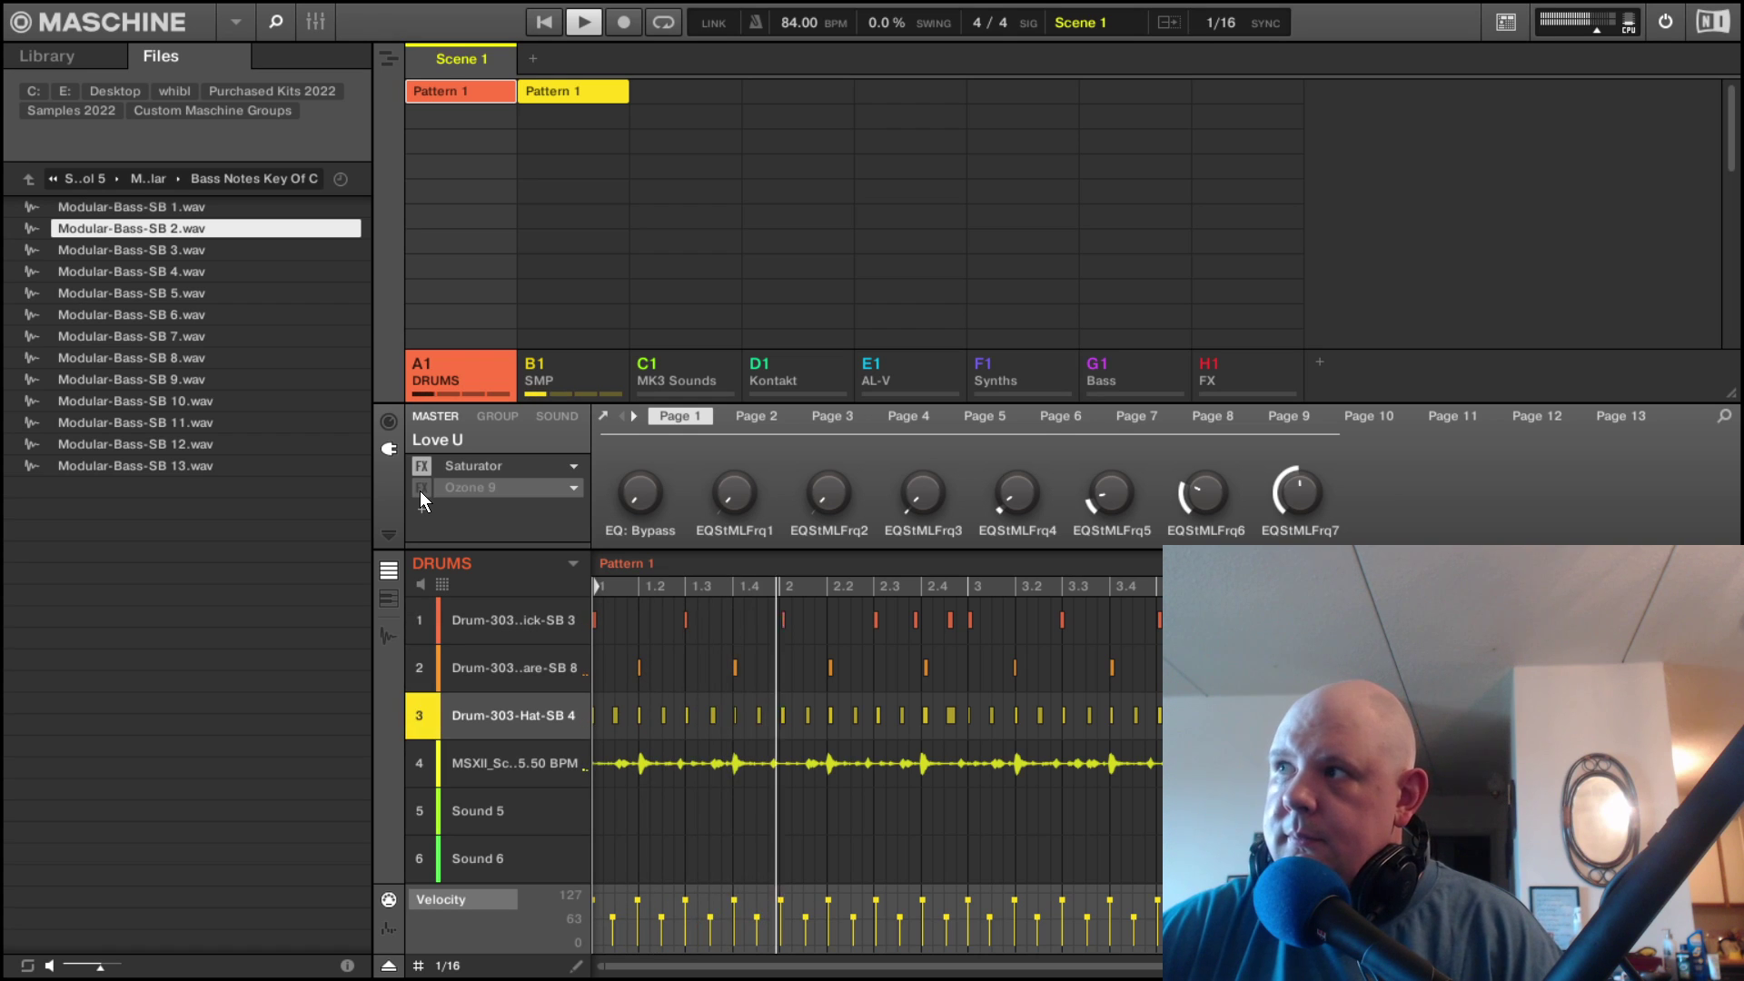
pyautogui.click(420, 490)
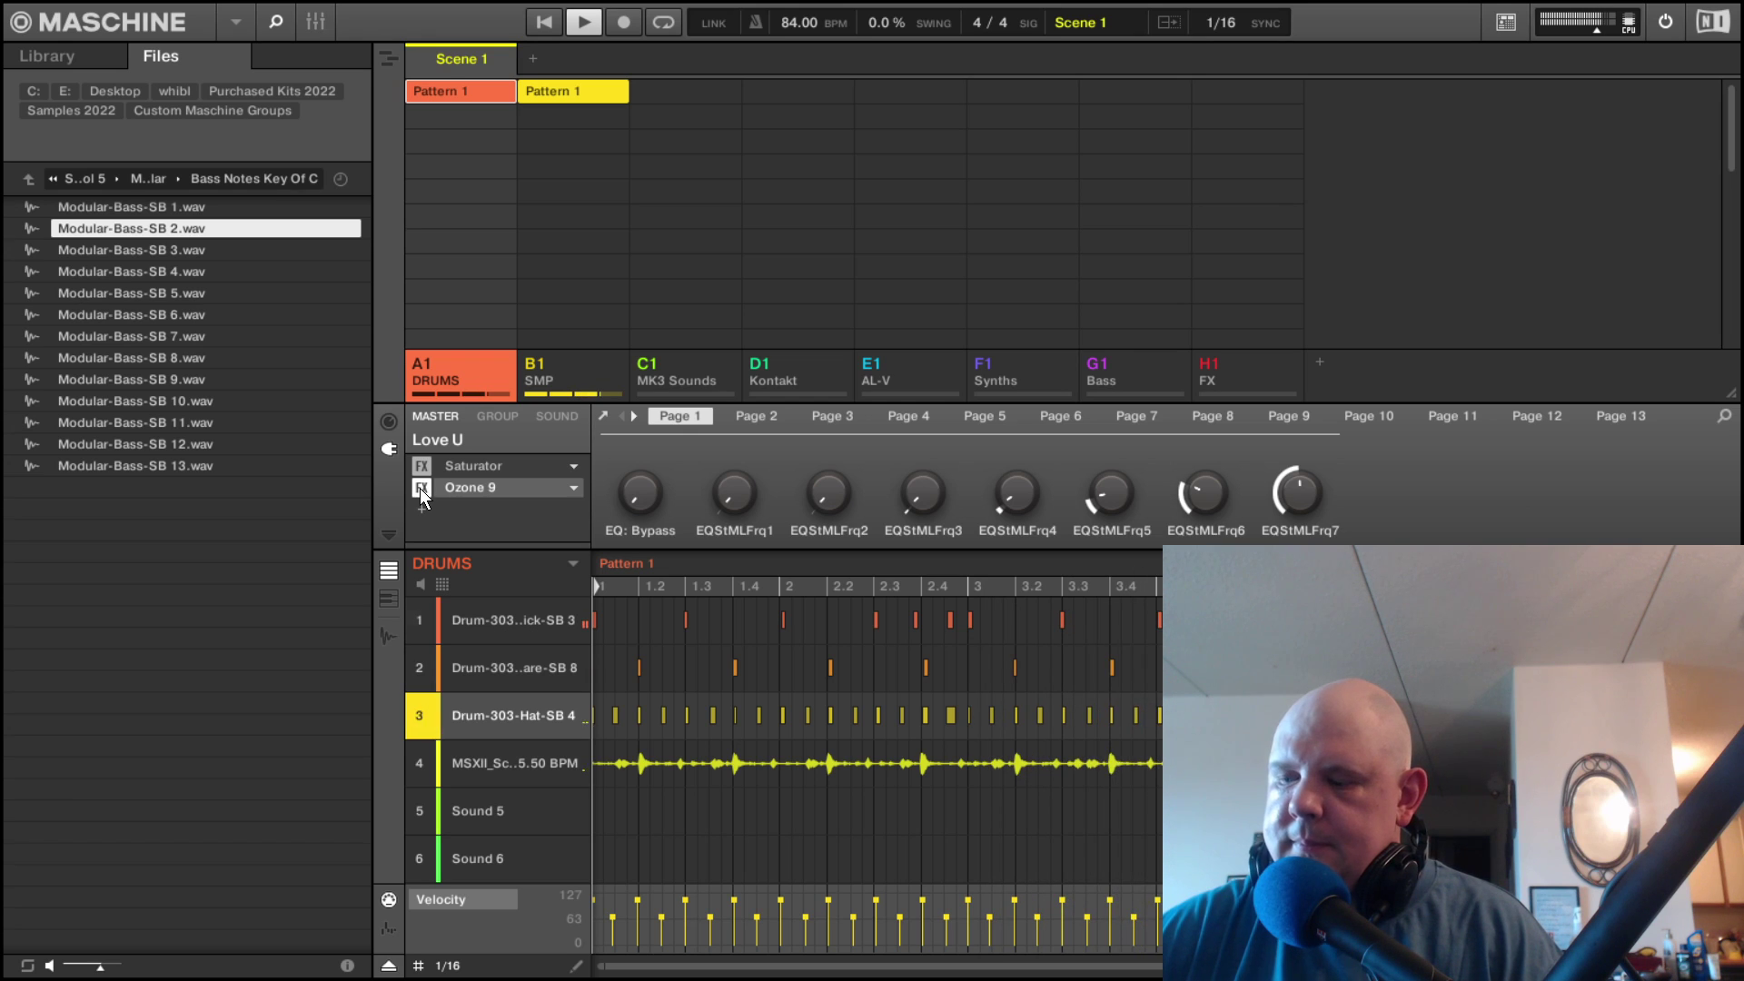
pyautogui.press('space')
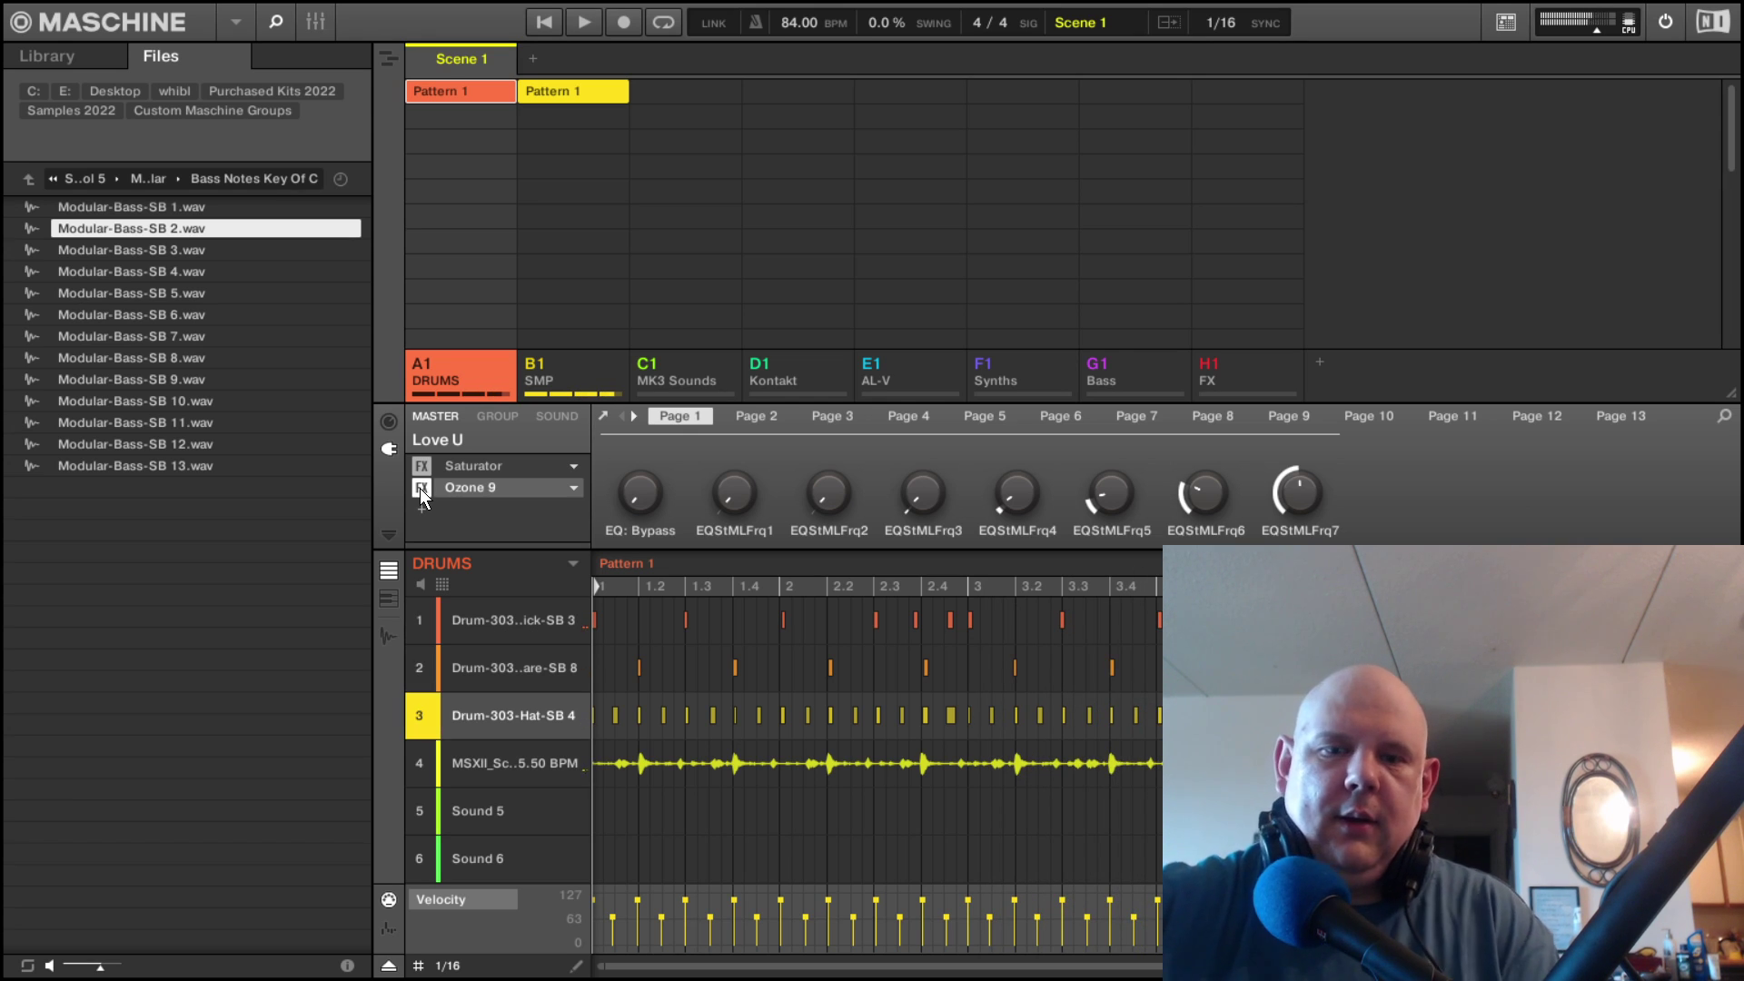
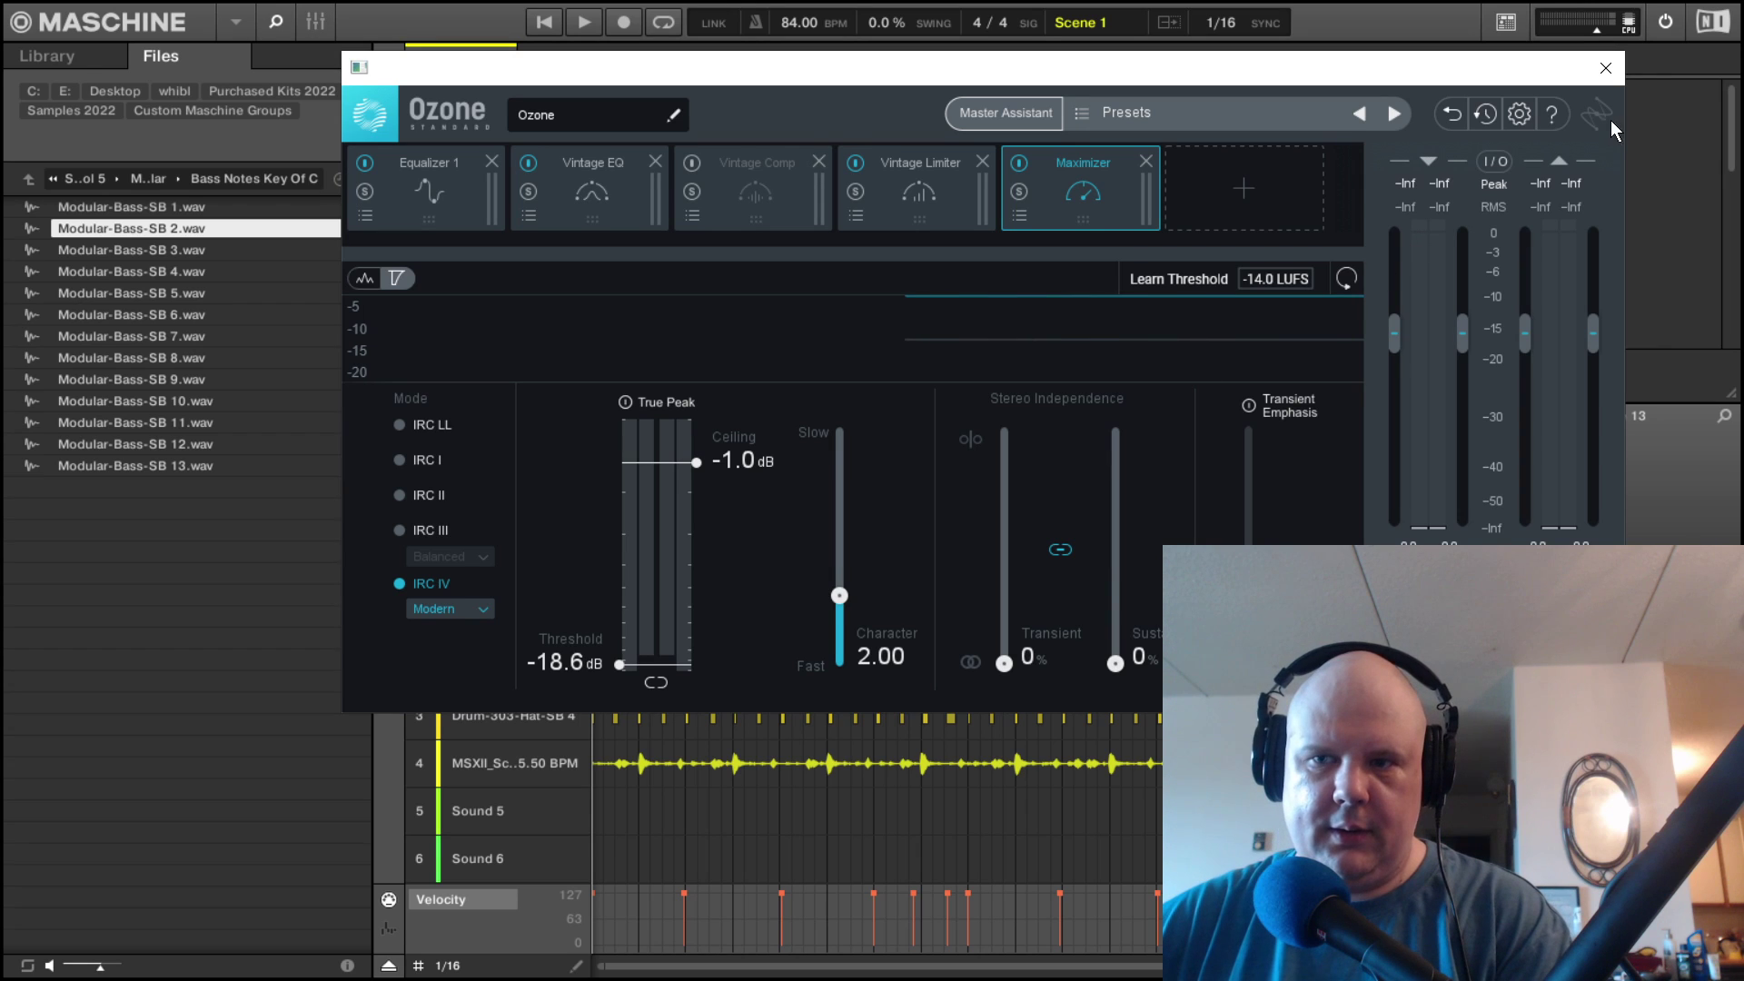
# Close the existing Ozone window and add a second Ozone 9 (VST) instance to the master channel.
pyautogui.click(1606, 67)
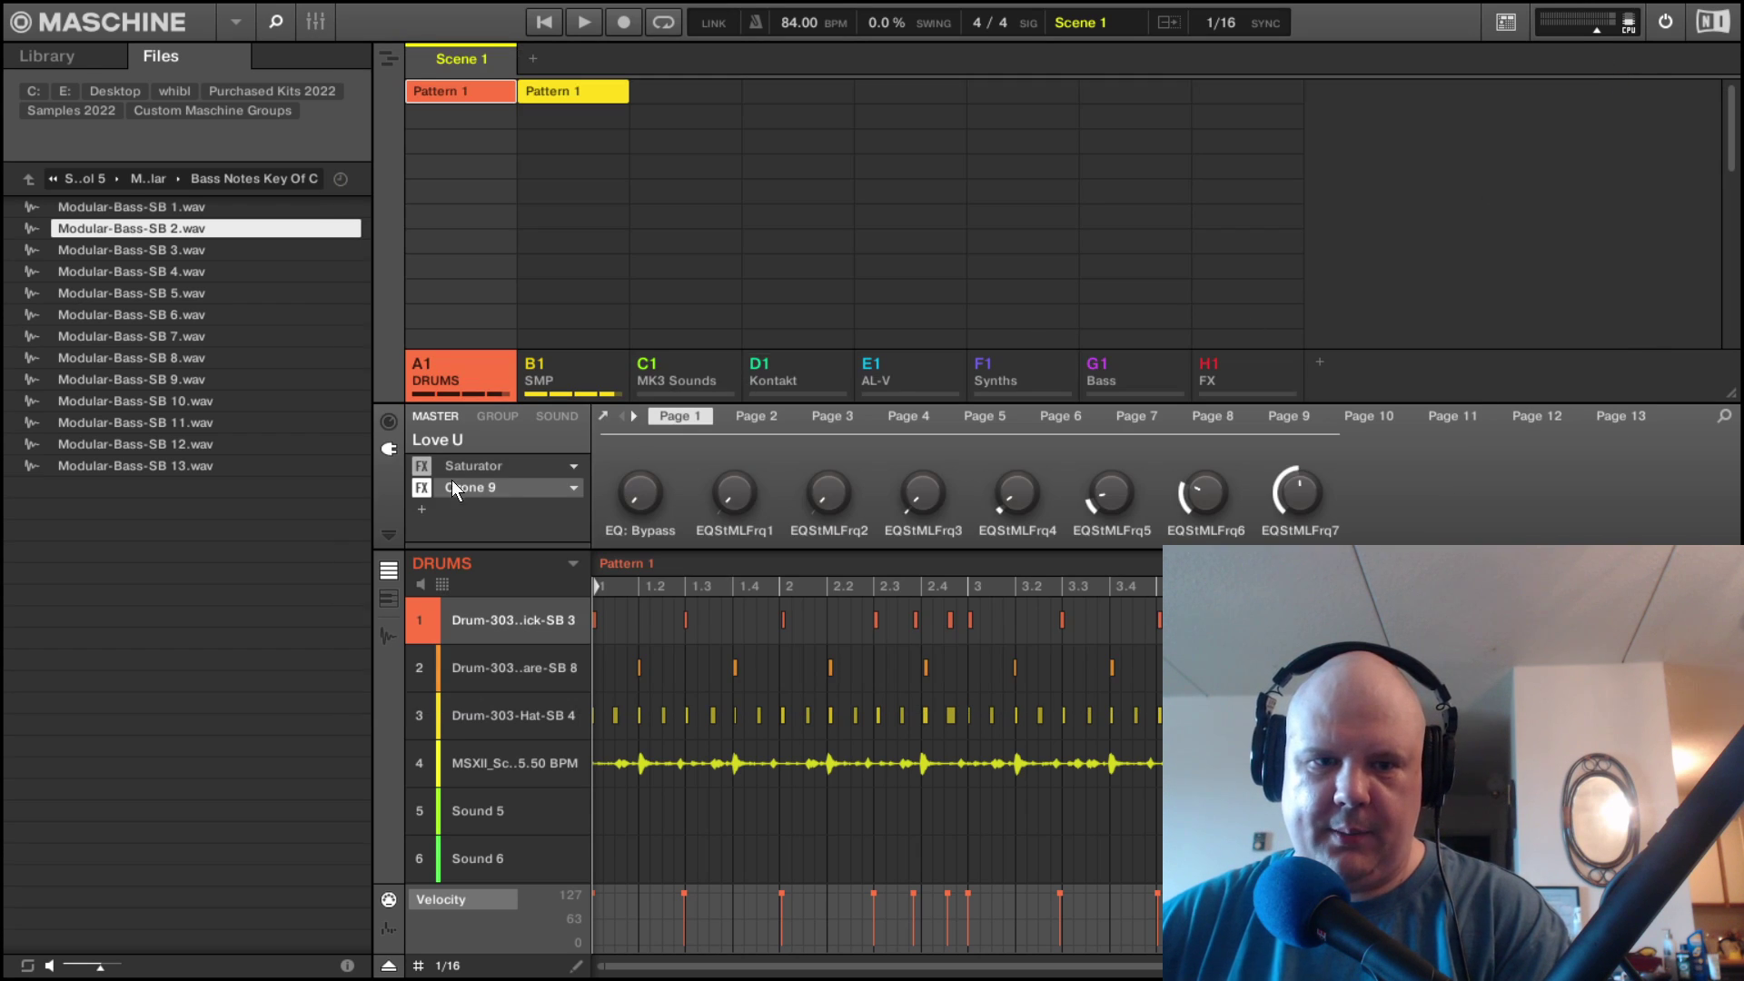
pyautogui.click(421, 509)
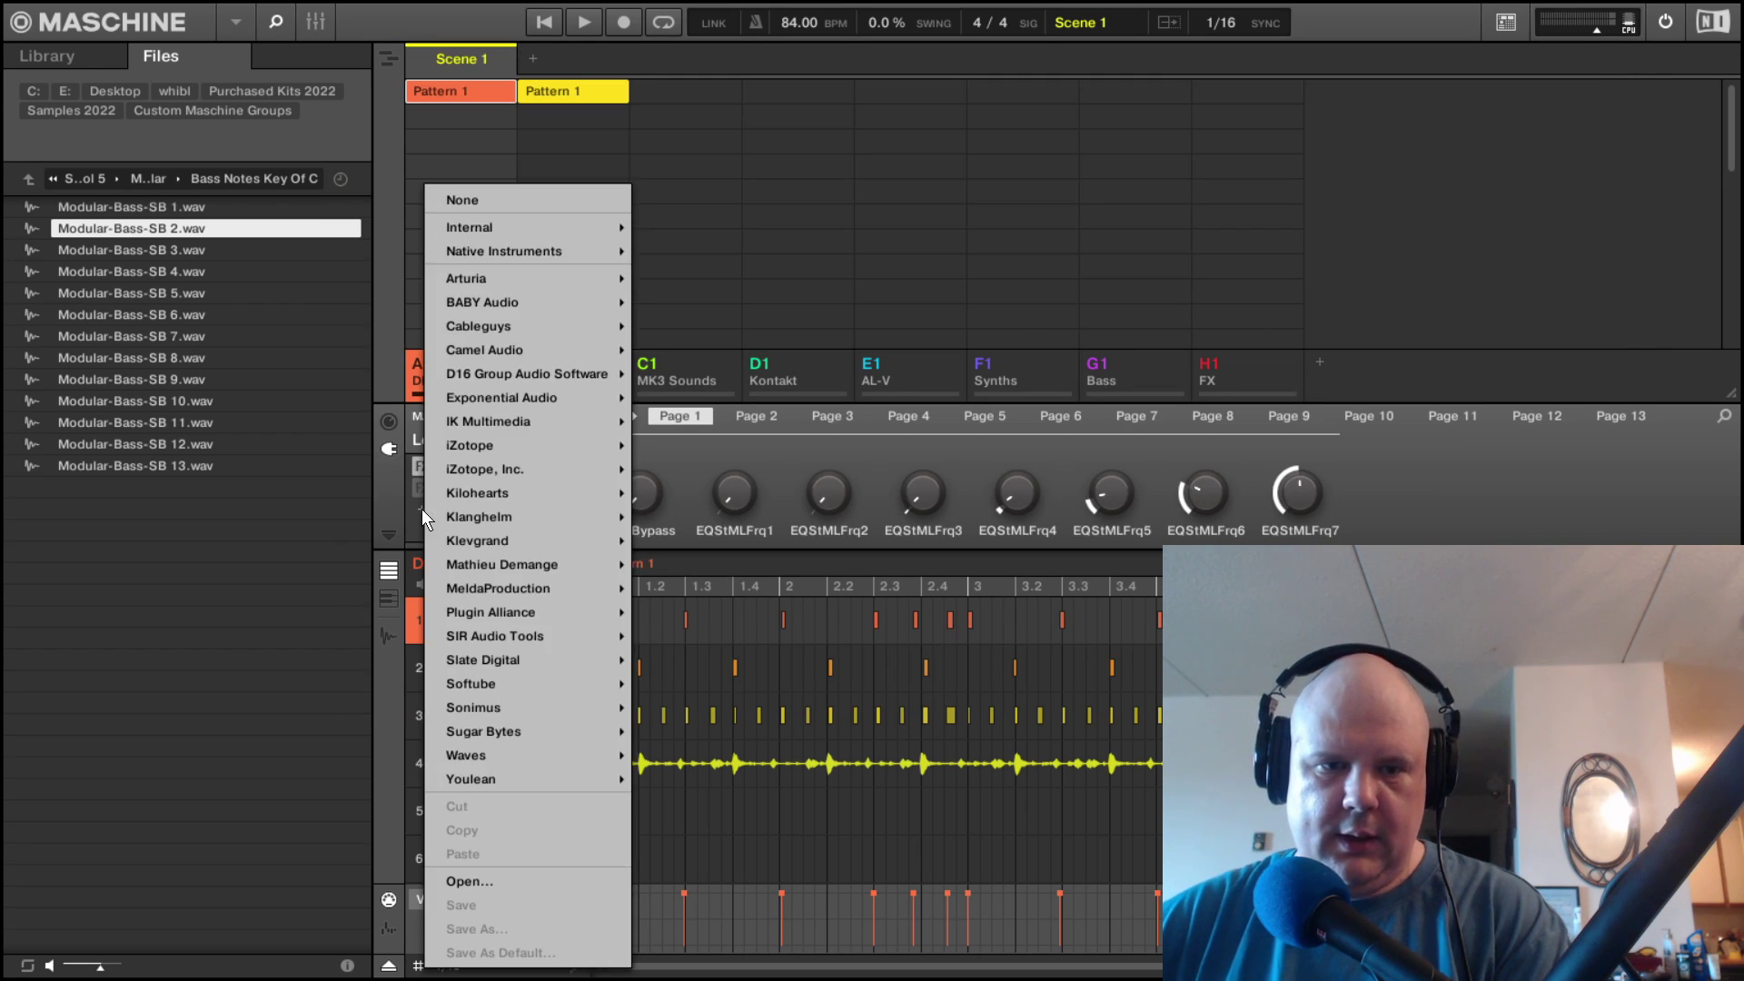
pyautogui.moveTo(495, 422)
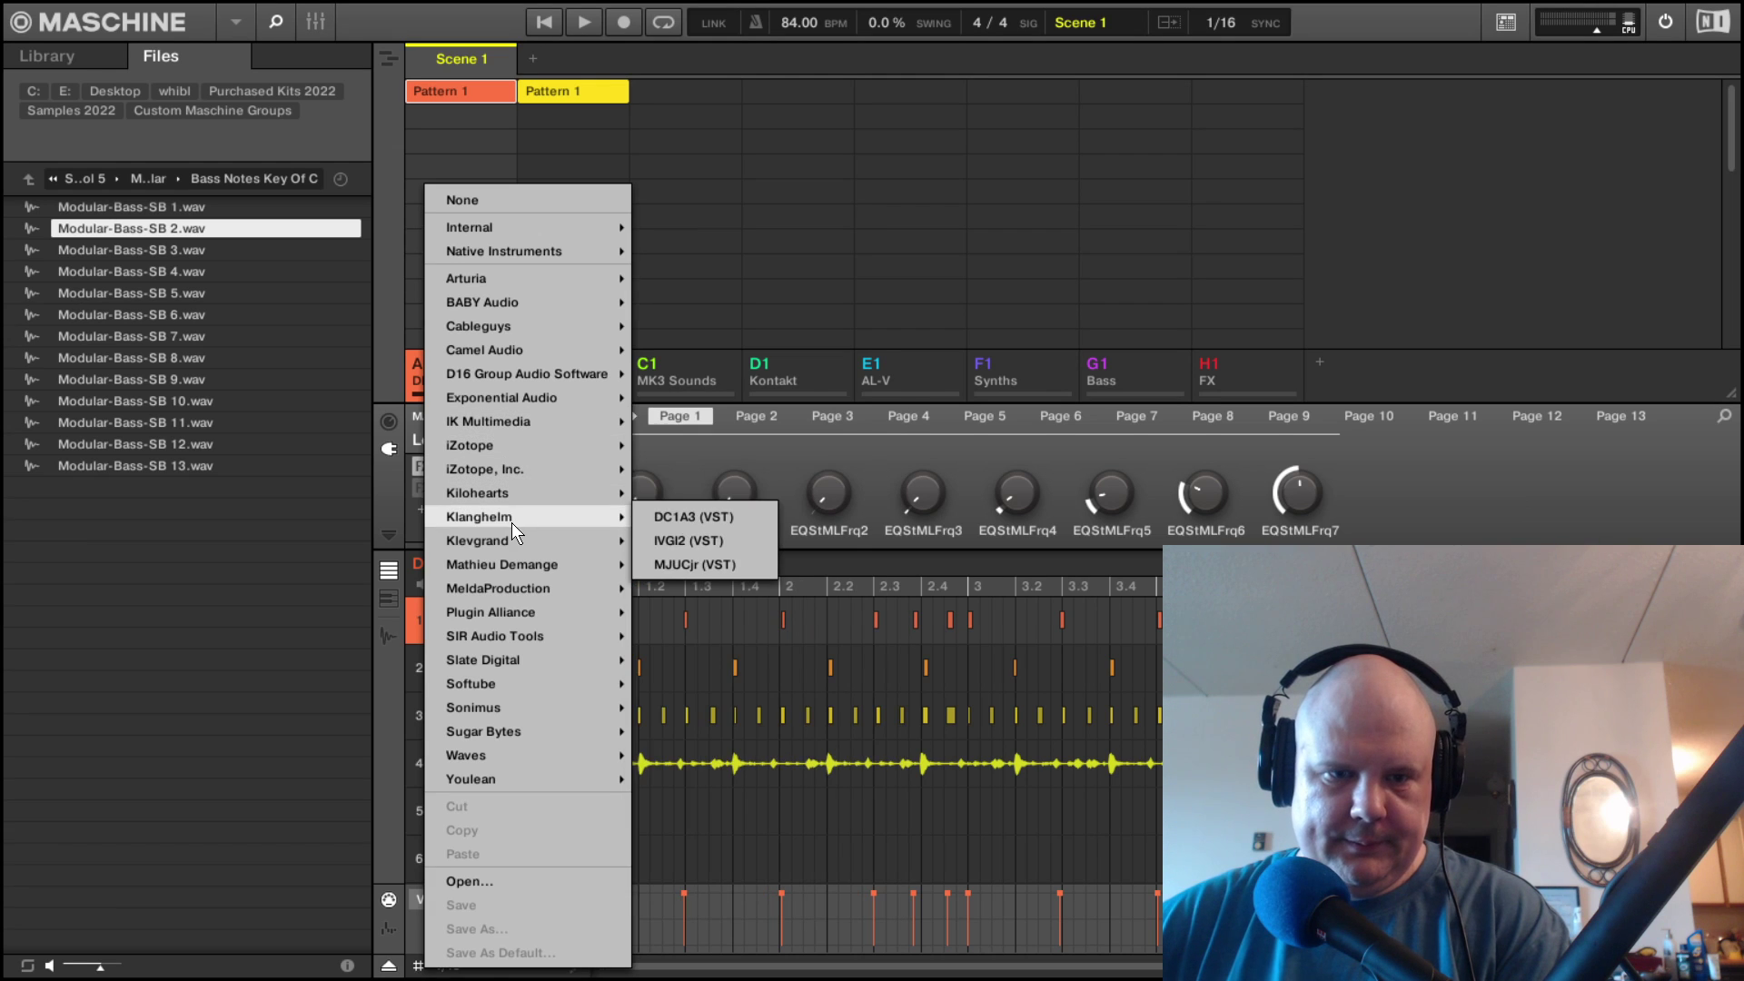
pyautogui.moveTo(523, 468)
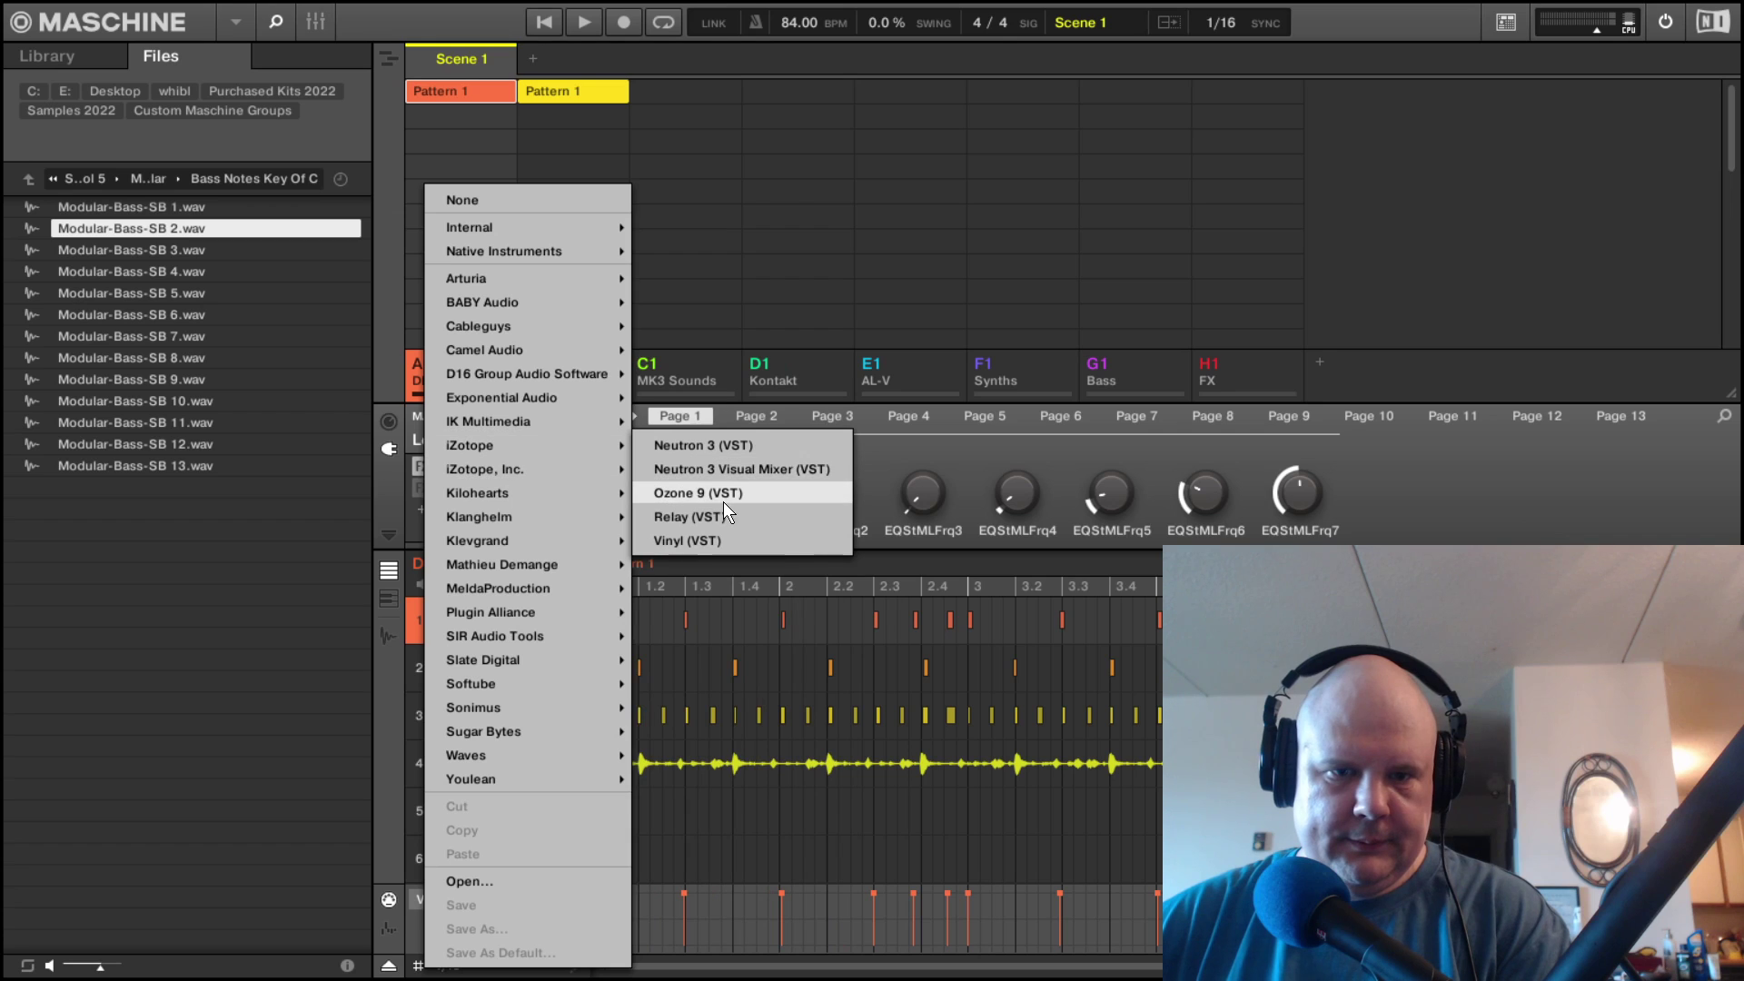
pyautogui.click(698, 492)
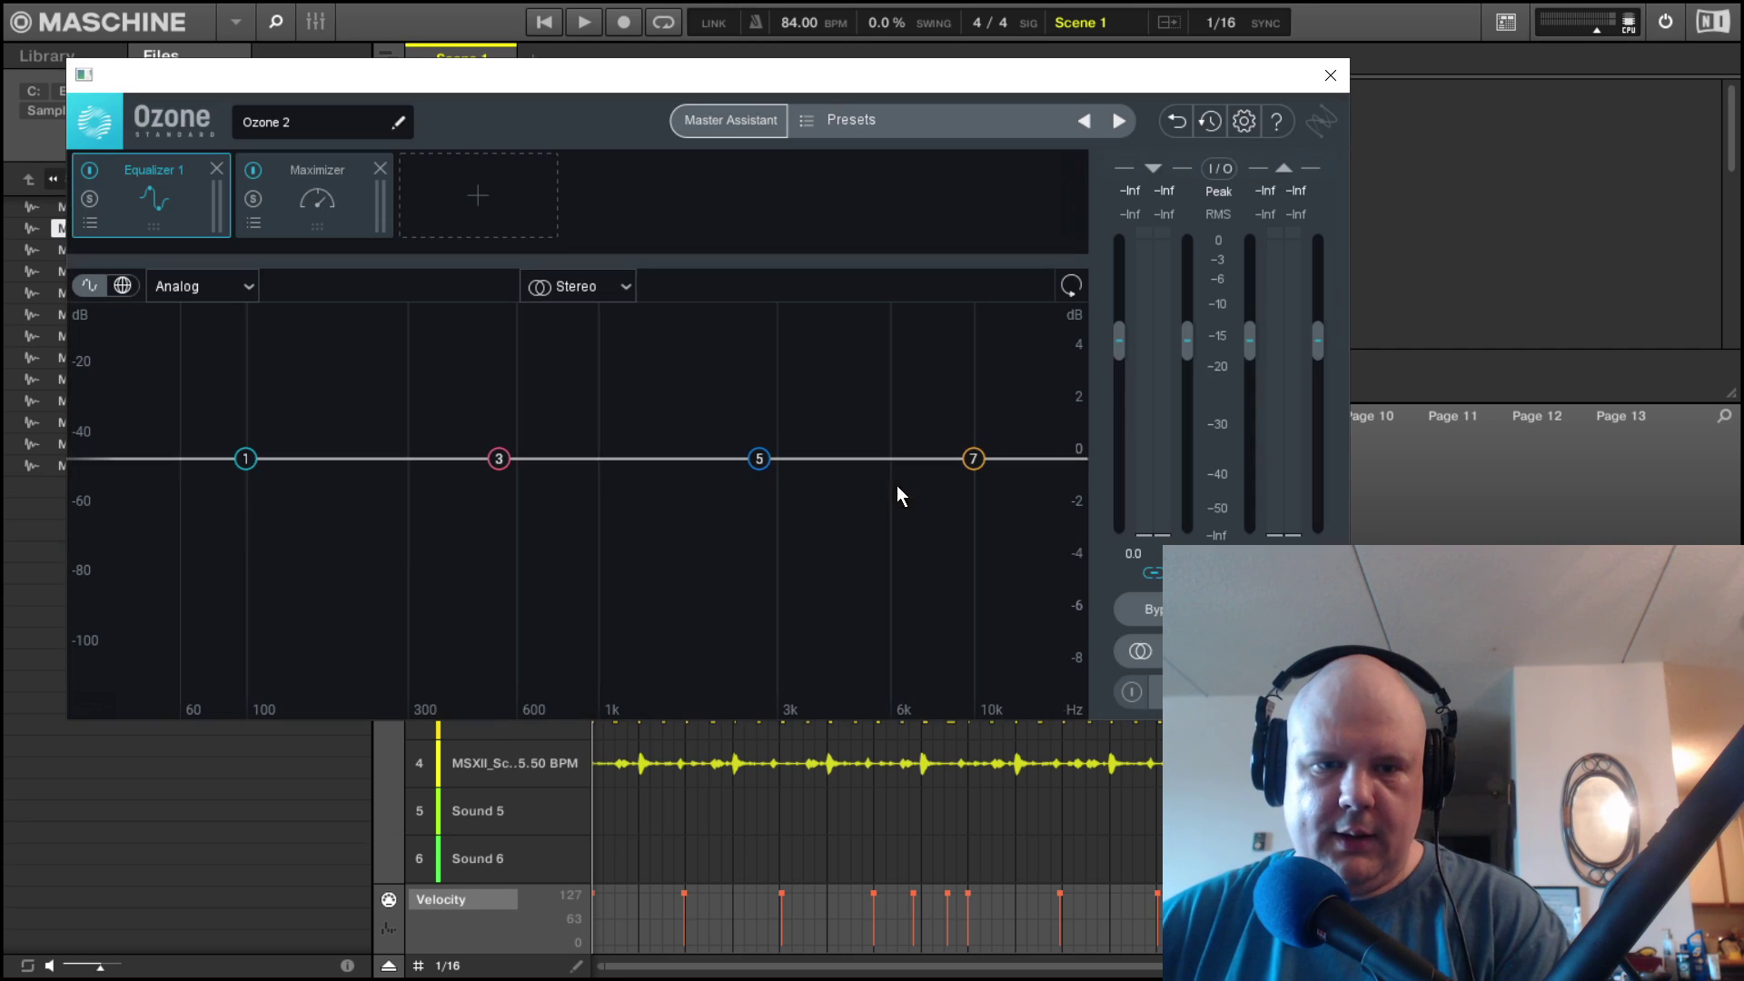
# Run Ozone's Master Assistant on the playing beat with Modern modules, Manual loudness, Medium intensity and Streaming destination, and accept its suggestion.
pyautogui.click(731, 127)
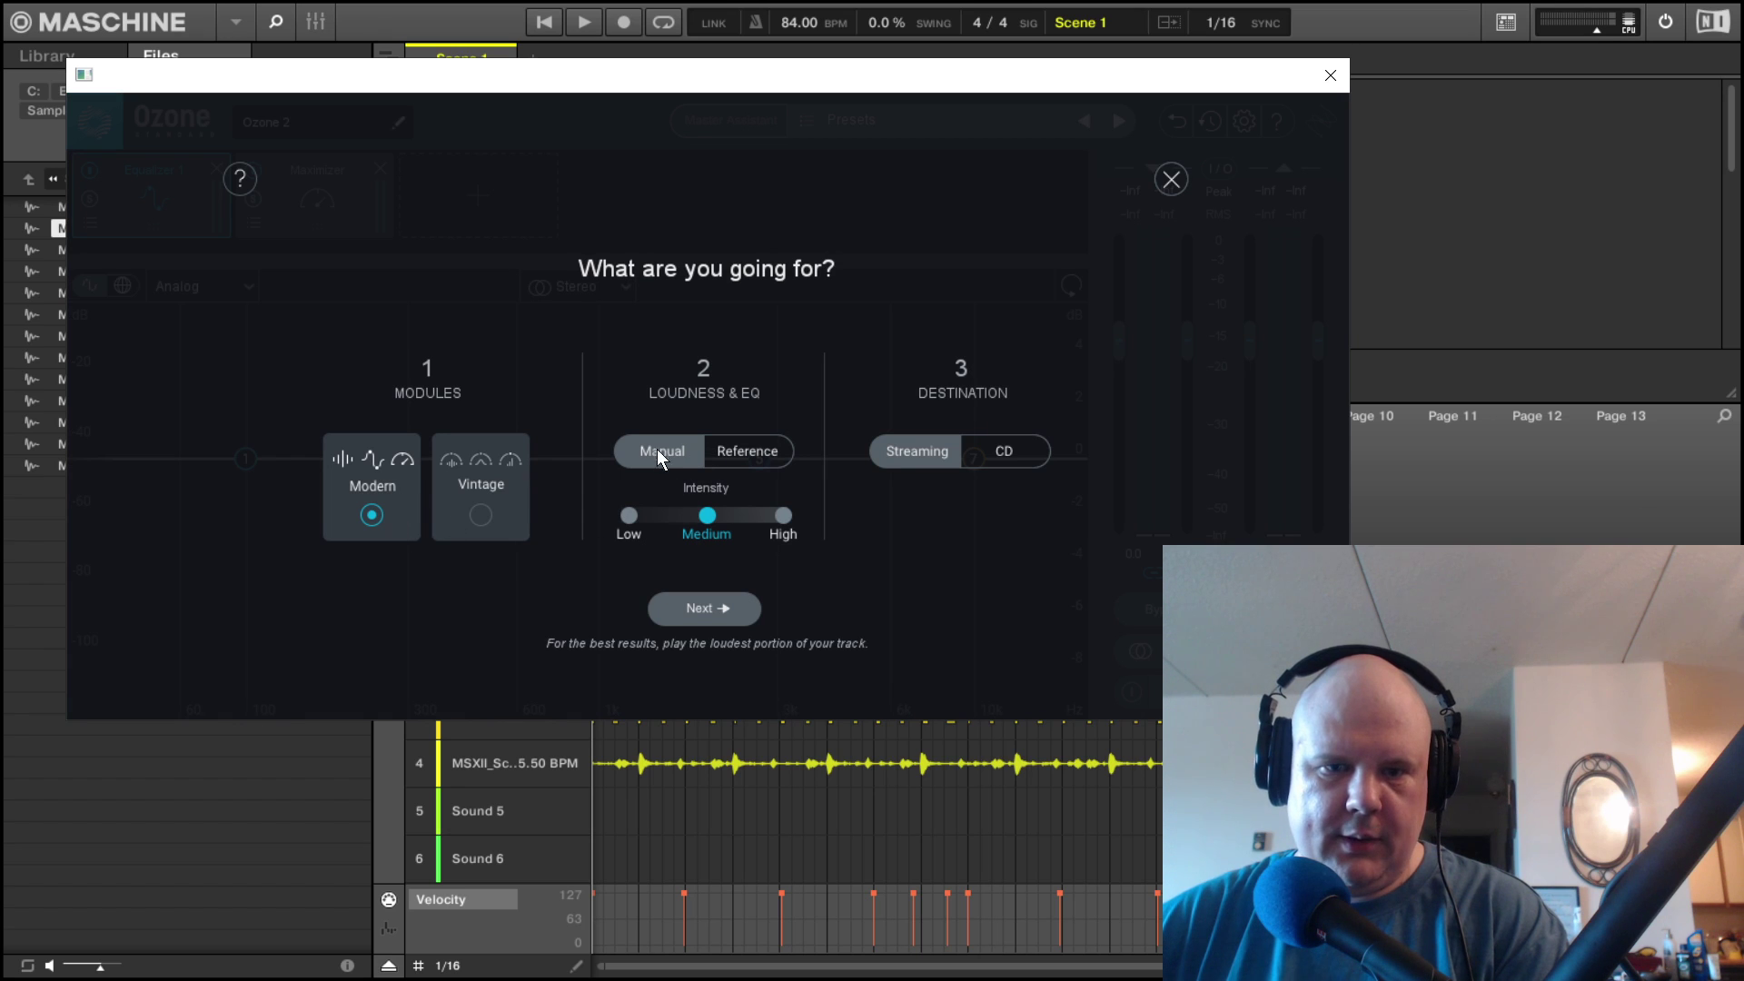
pyautogui.click(705, 609)
pyautogui.press('space')
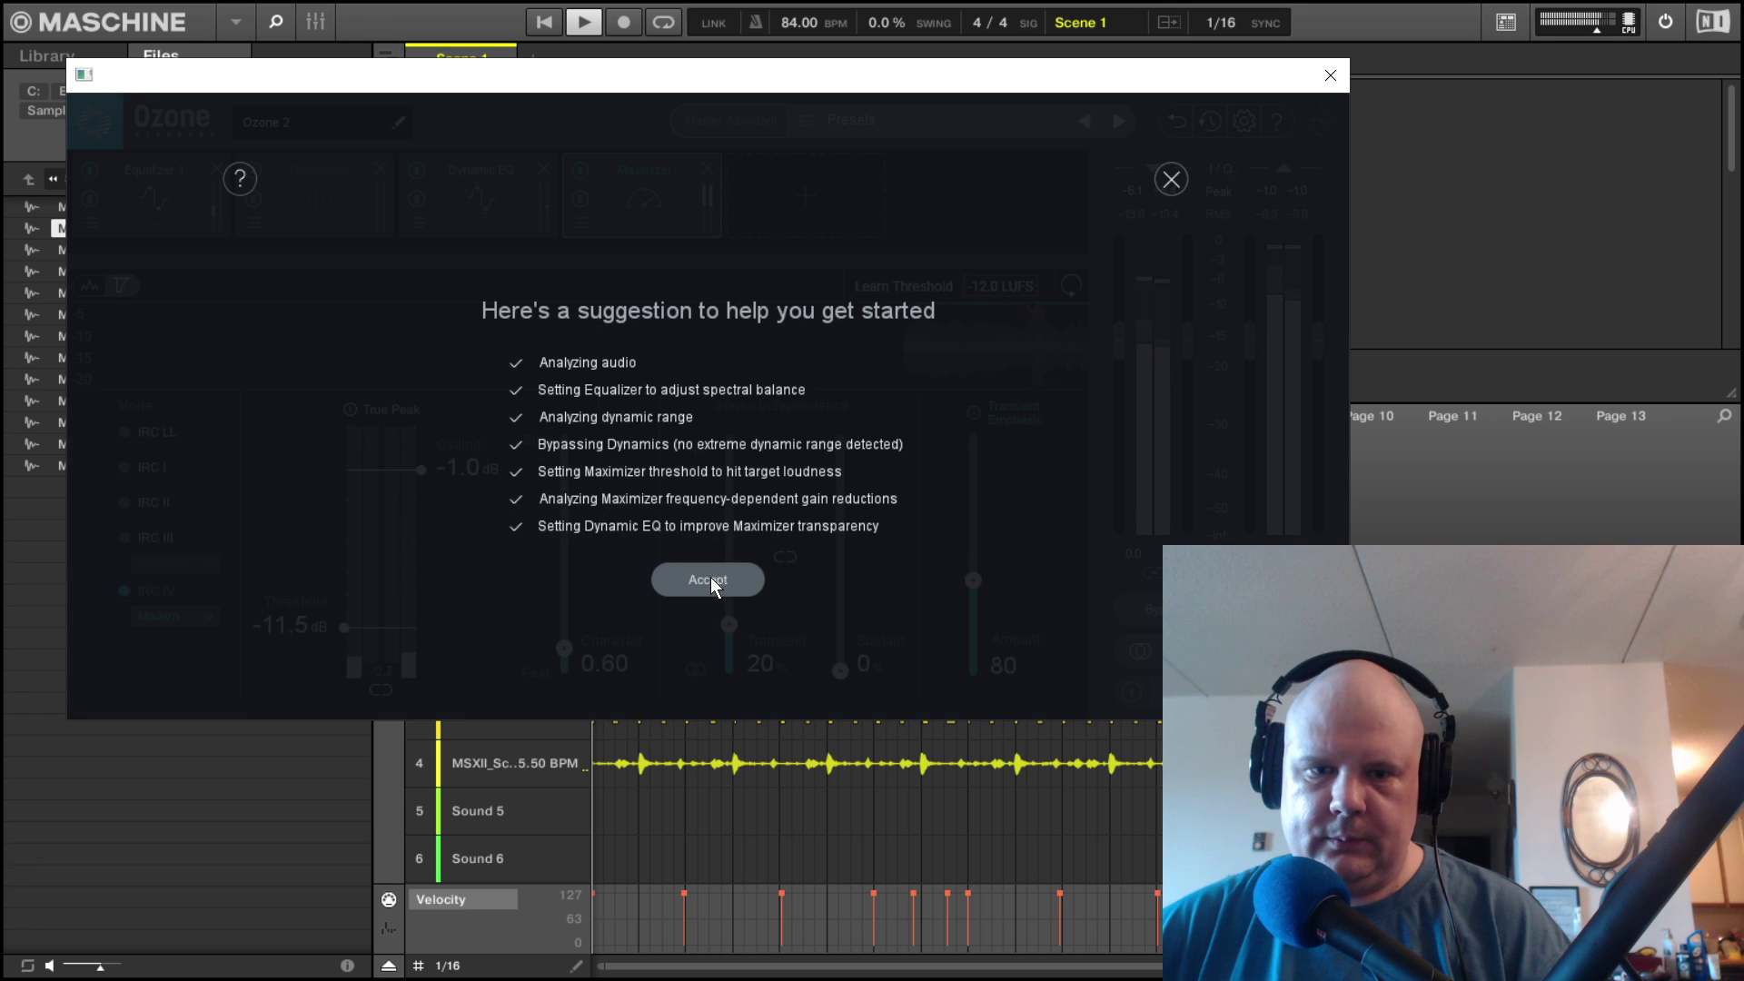
pyautogui.click(709, 579)
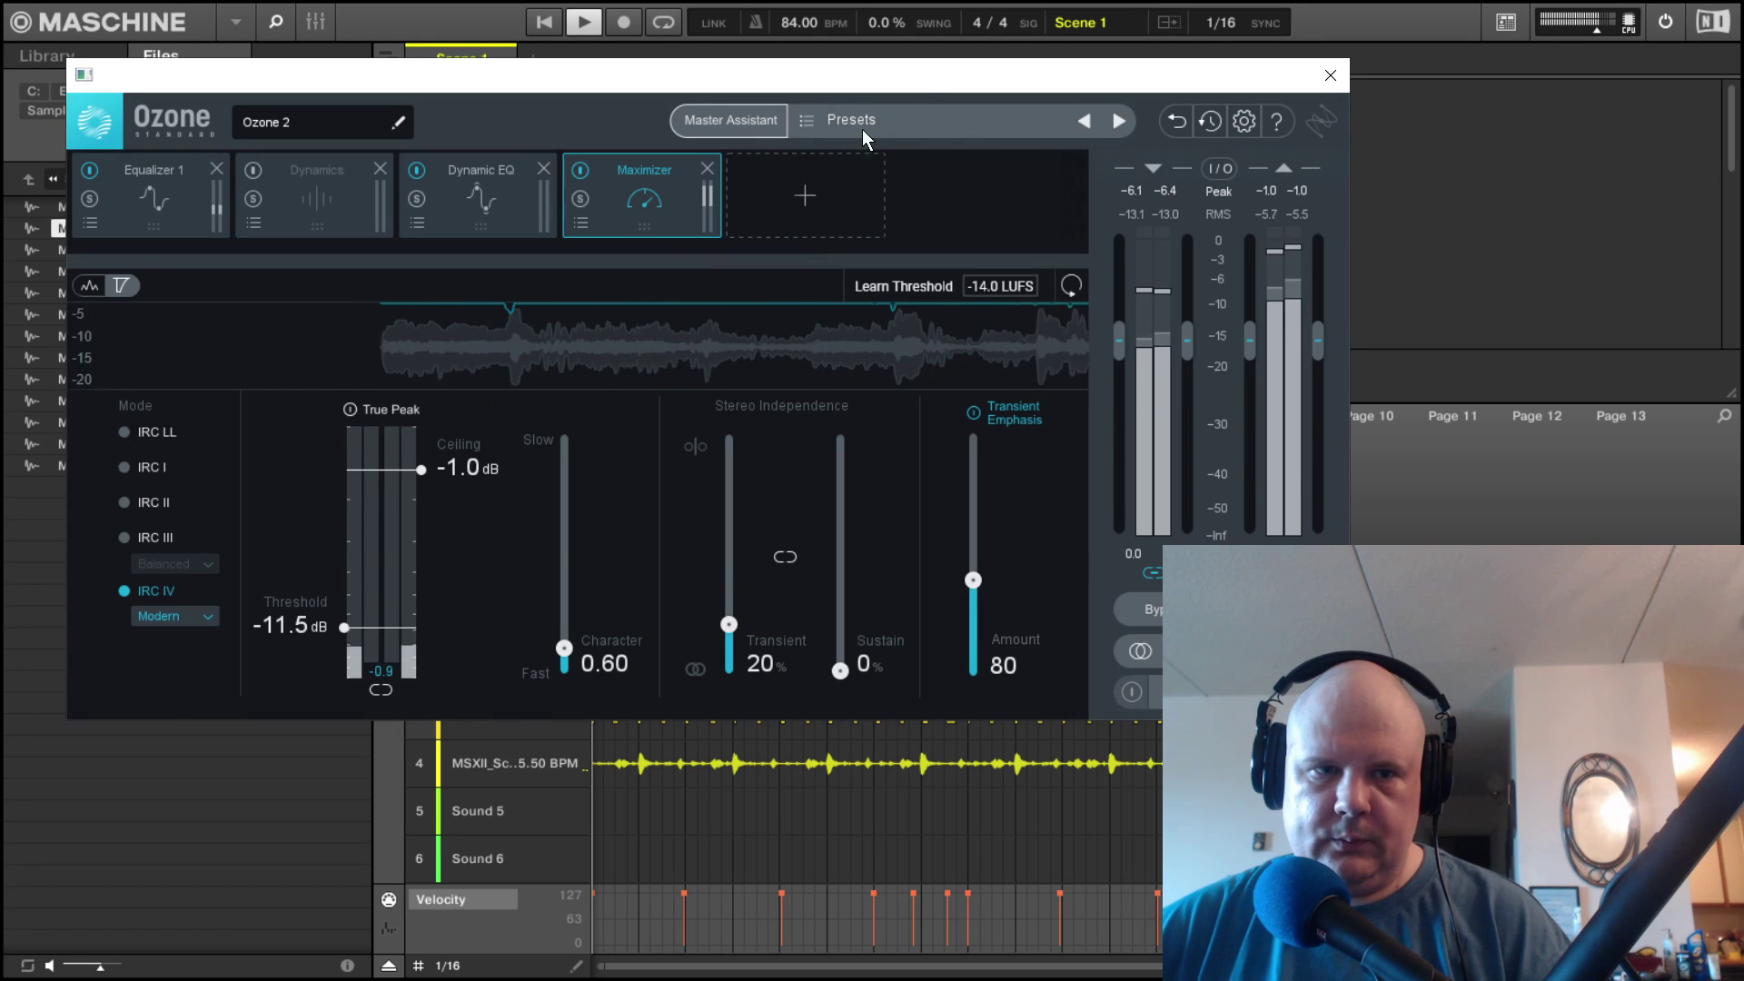
# Compare the playing beat with the second Ozone 9 bypassed and enabled on the master channel, leaving it enabled and playback stopped.
pyautogui.moveTo(1156, 86); pyautogui.dragTo(1505, 99)
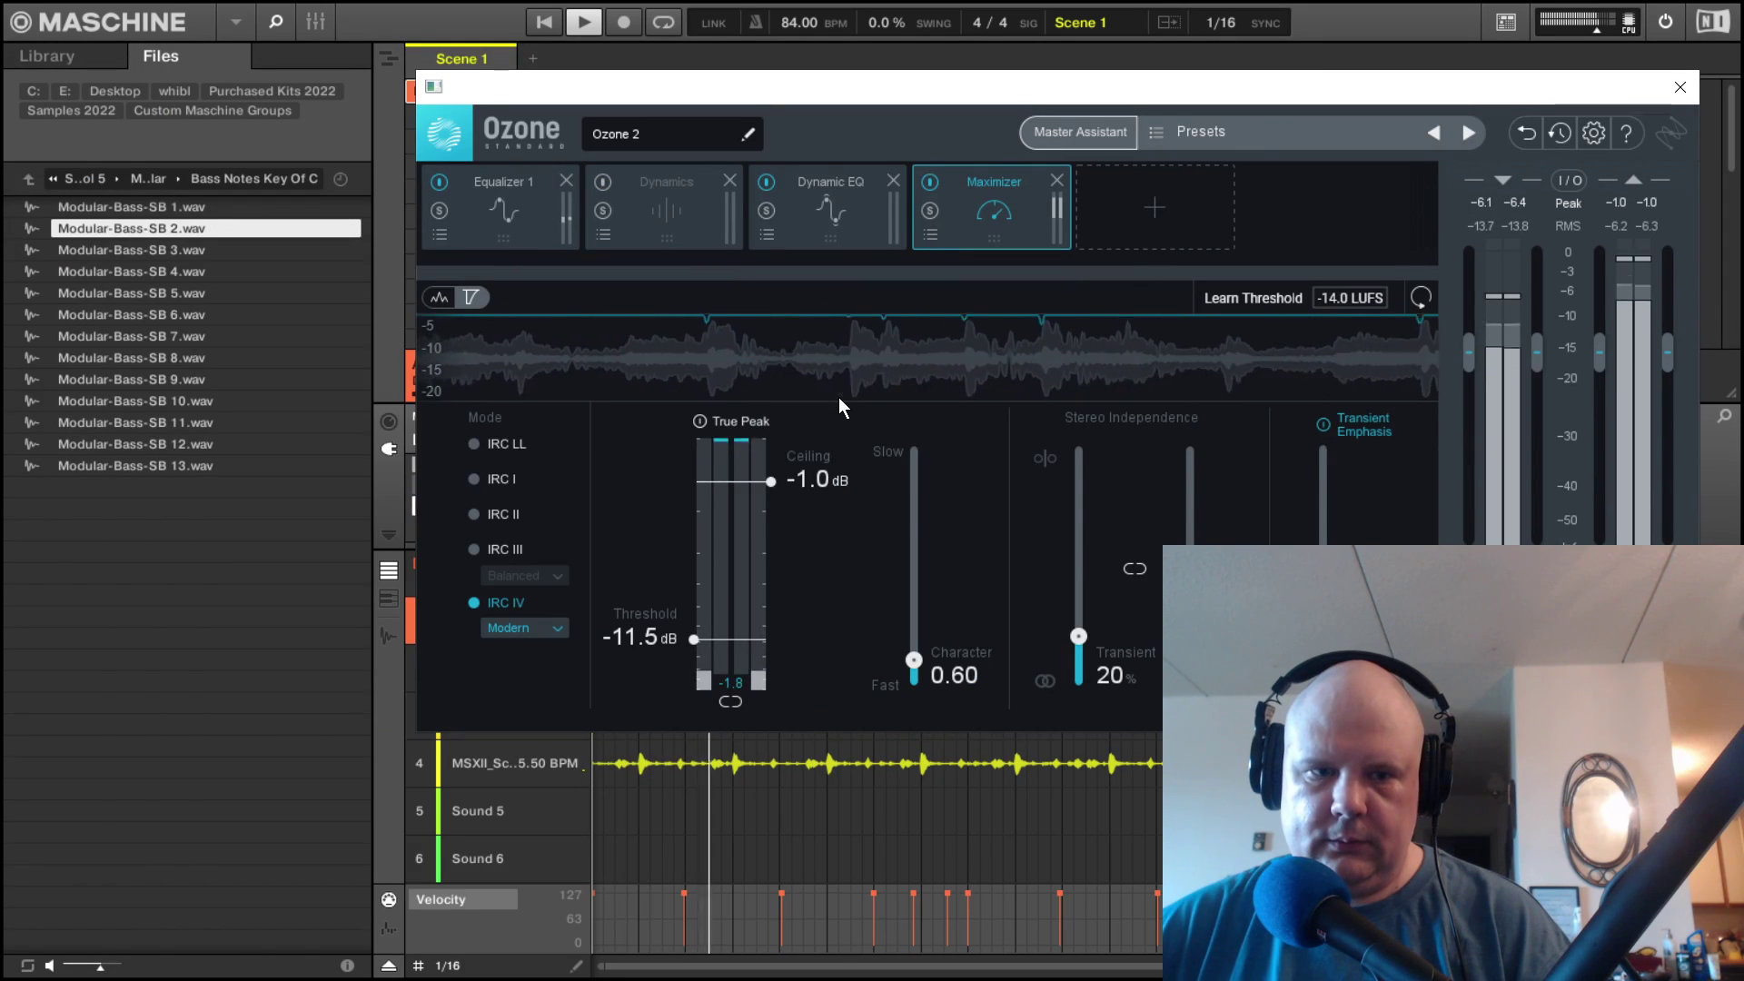
pyautogui.moveTo(737, 92); pyautogui.dragTo(947, 93)
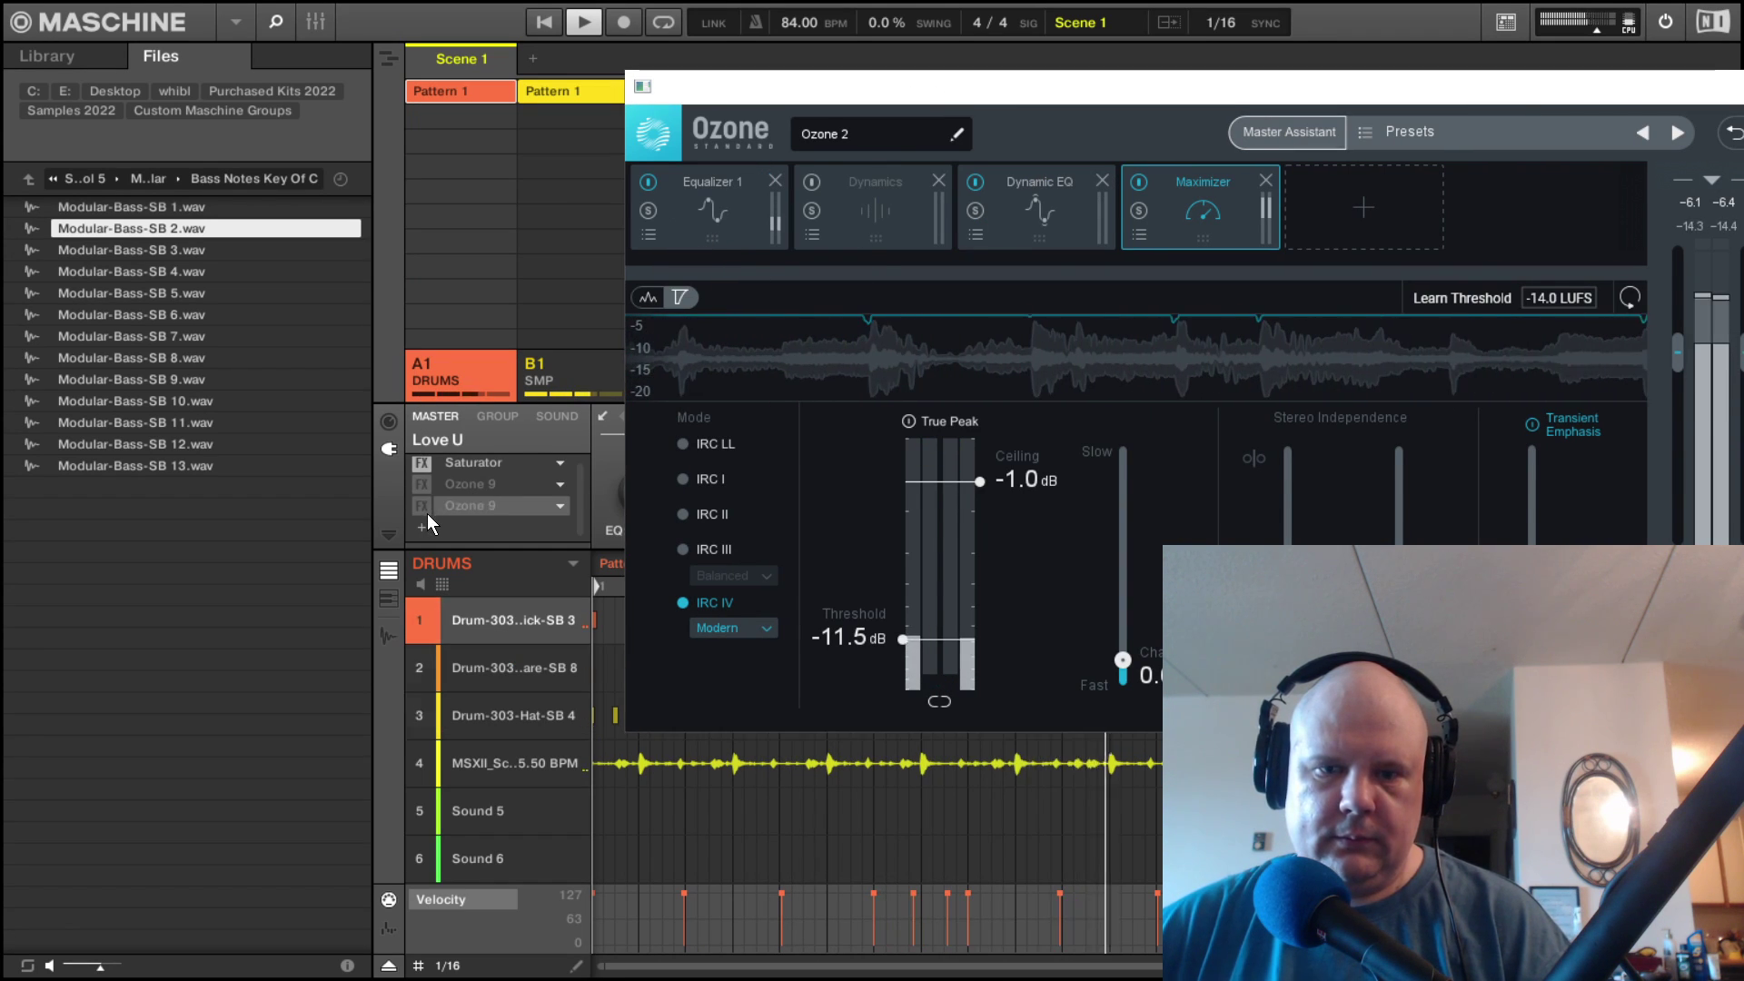
pyautogui.moveTo(1288, 88); pyautogui.dragTo(858, 100)
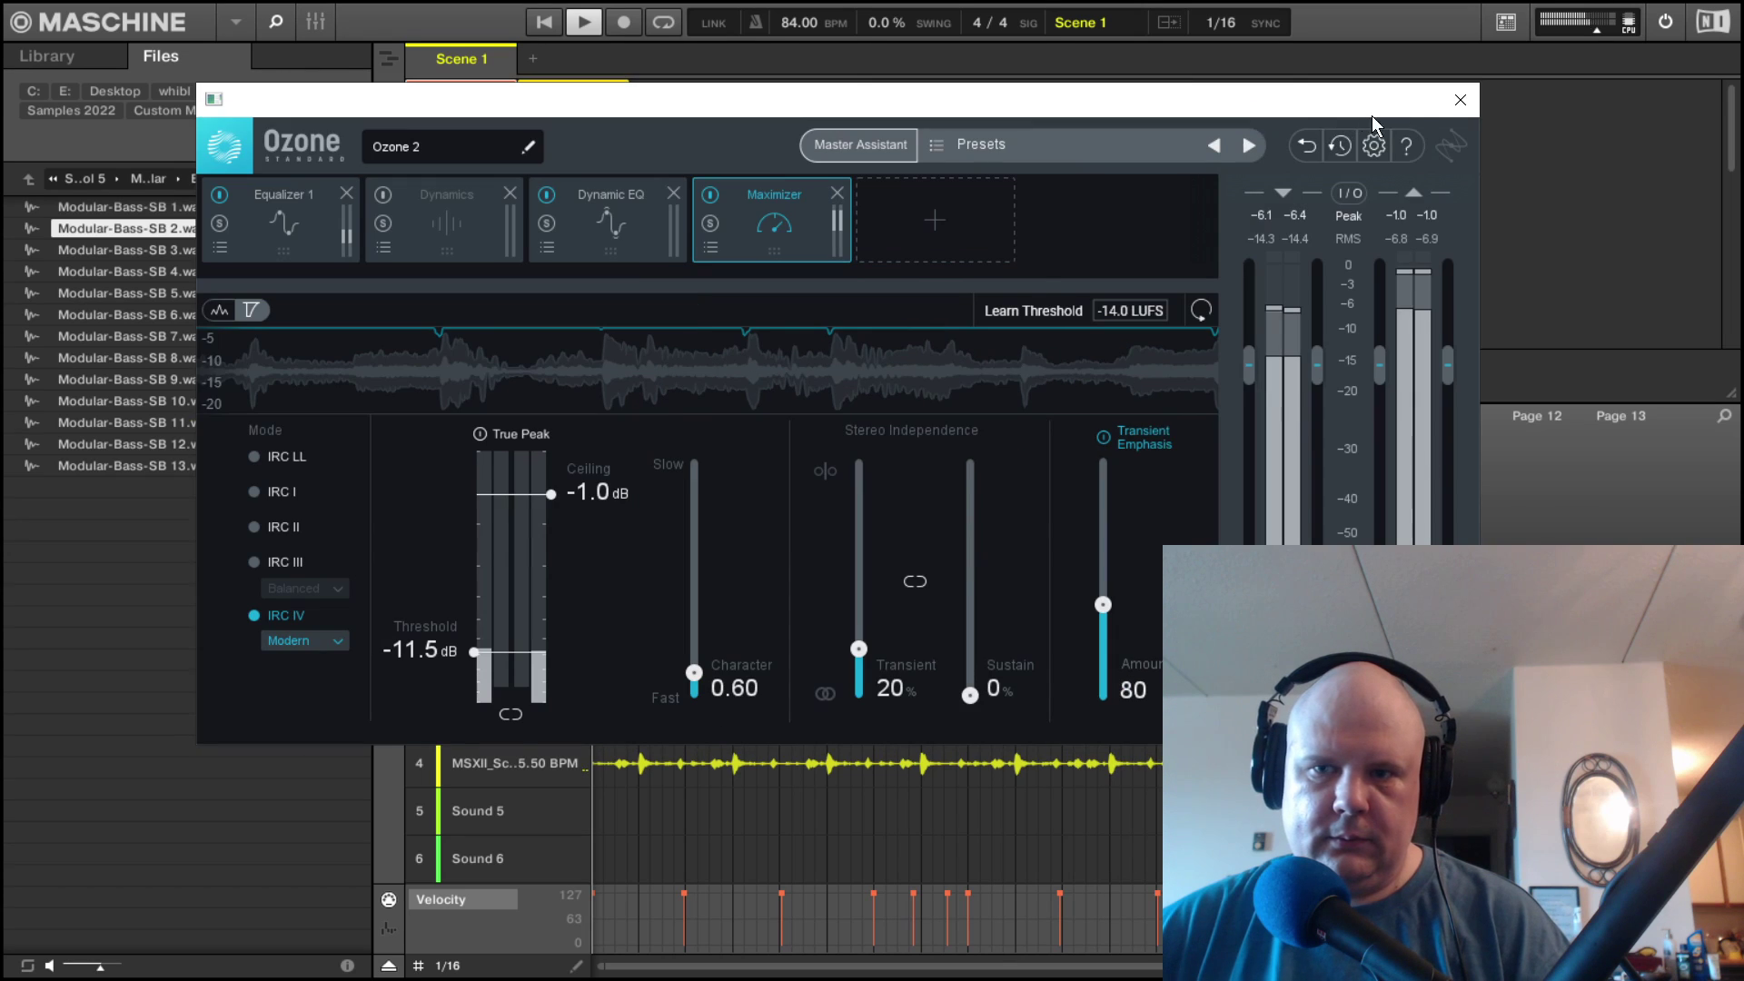
pyautogui.click(1460, 99)
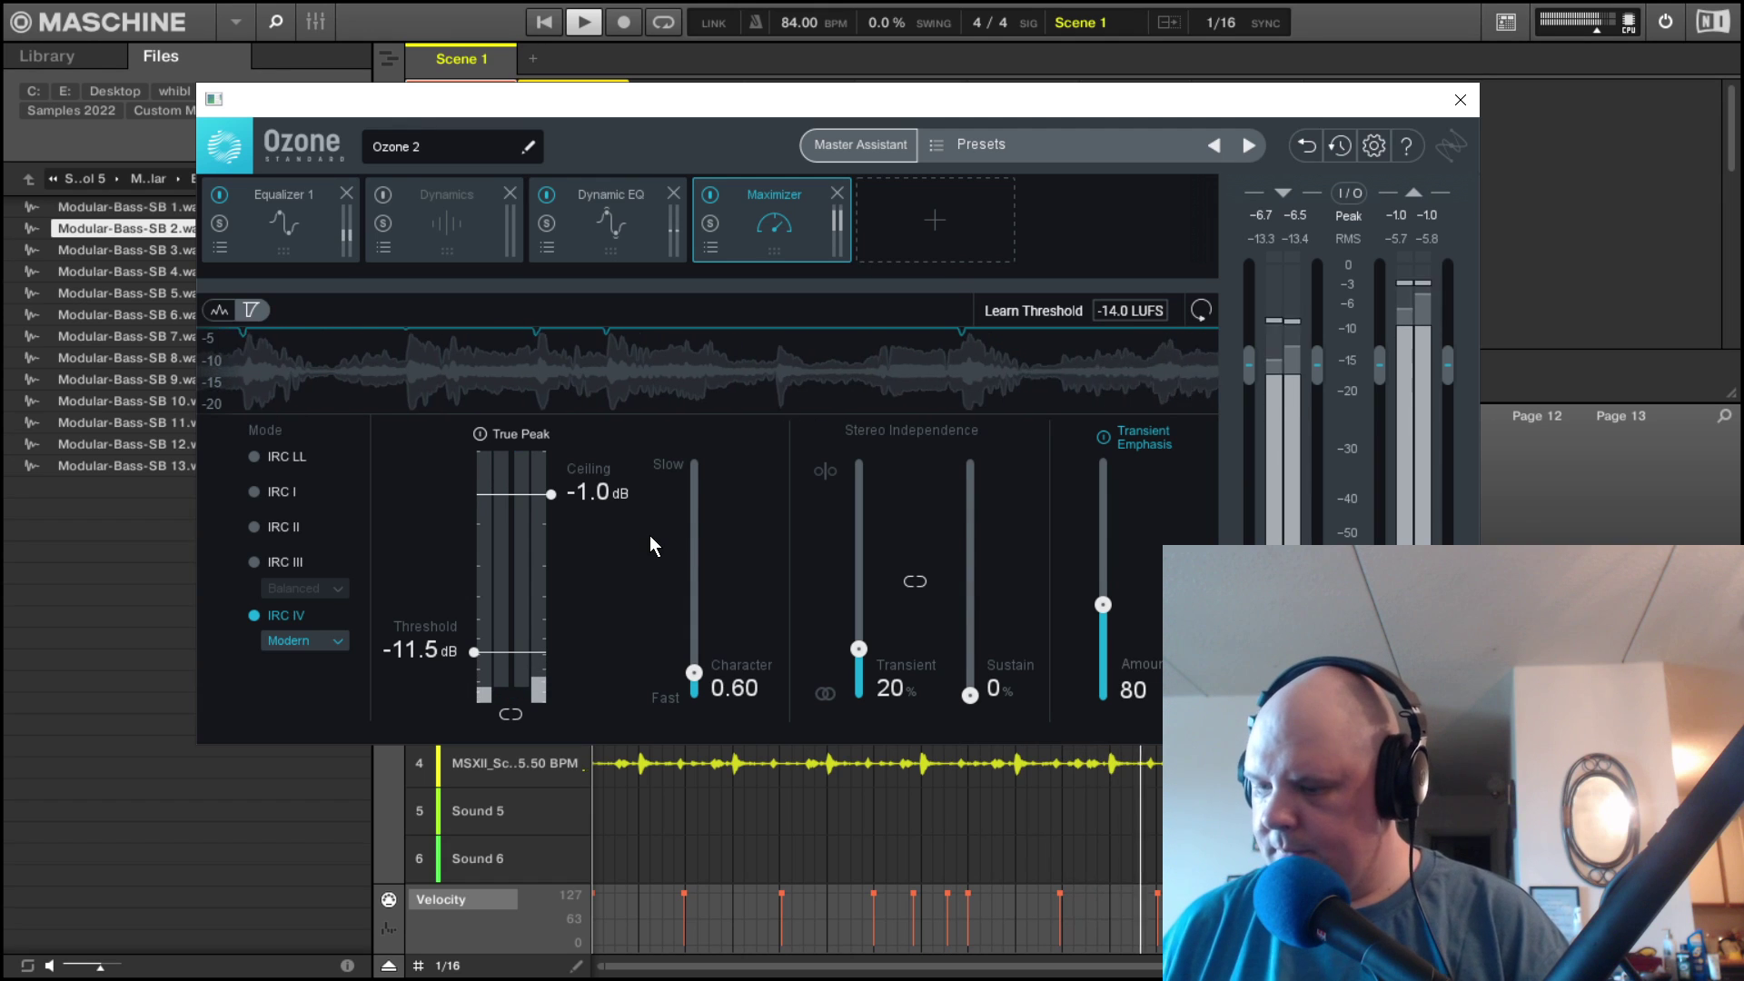
pyautogui.press('space')
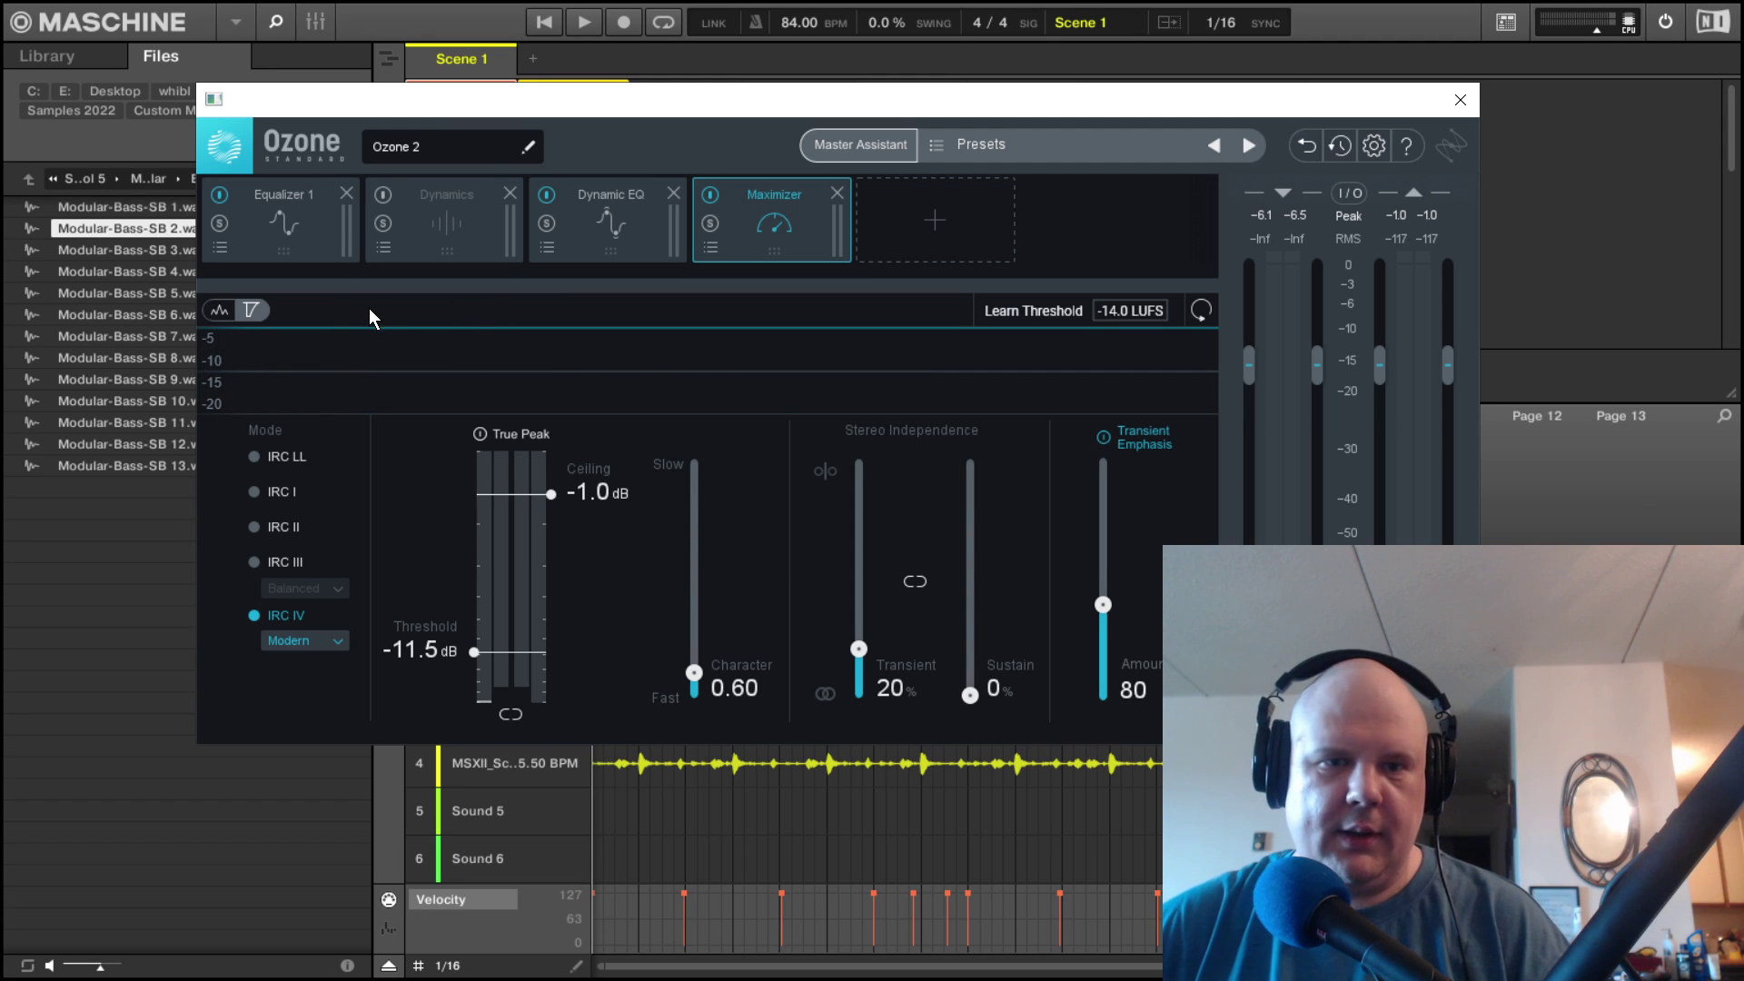
# Reposition the Ozone window and inspect the low-shelf and high-shelf bands of the Equalizer 1 module.
pyautogui.moveTo(714, 106); pyautogui.dragTo(1186, 99)
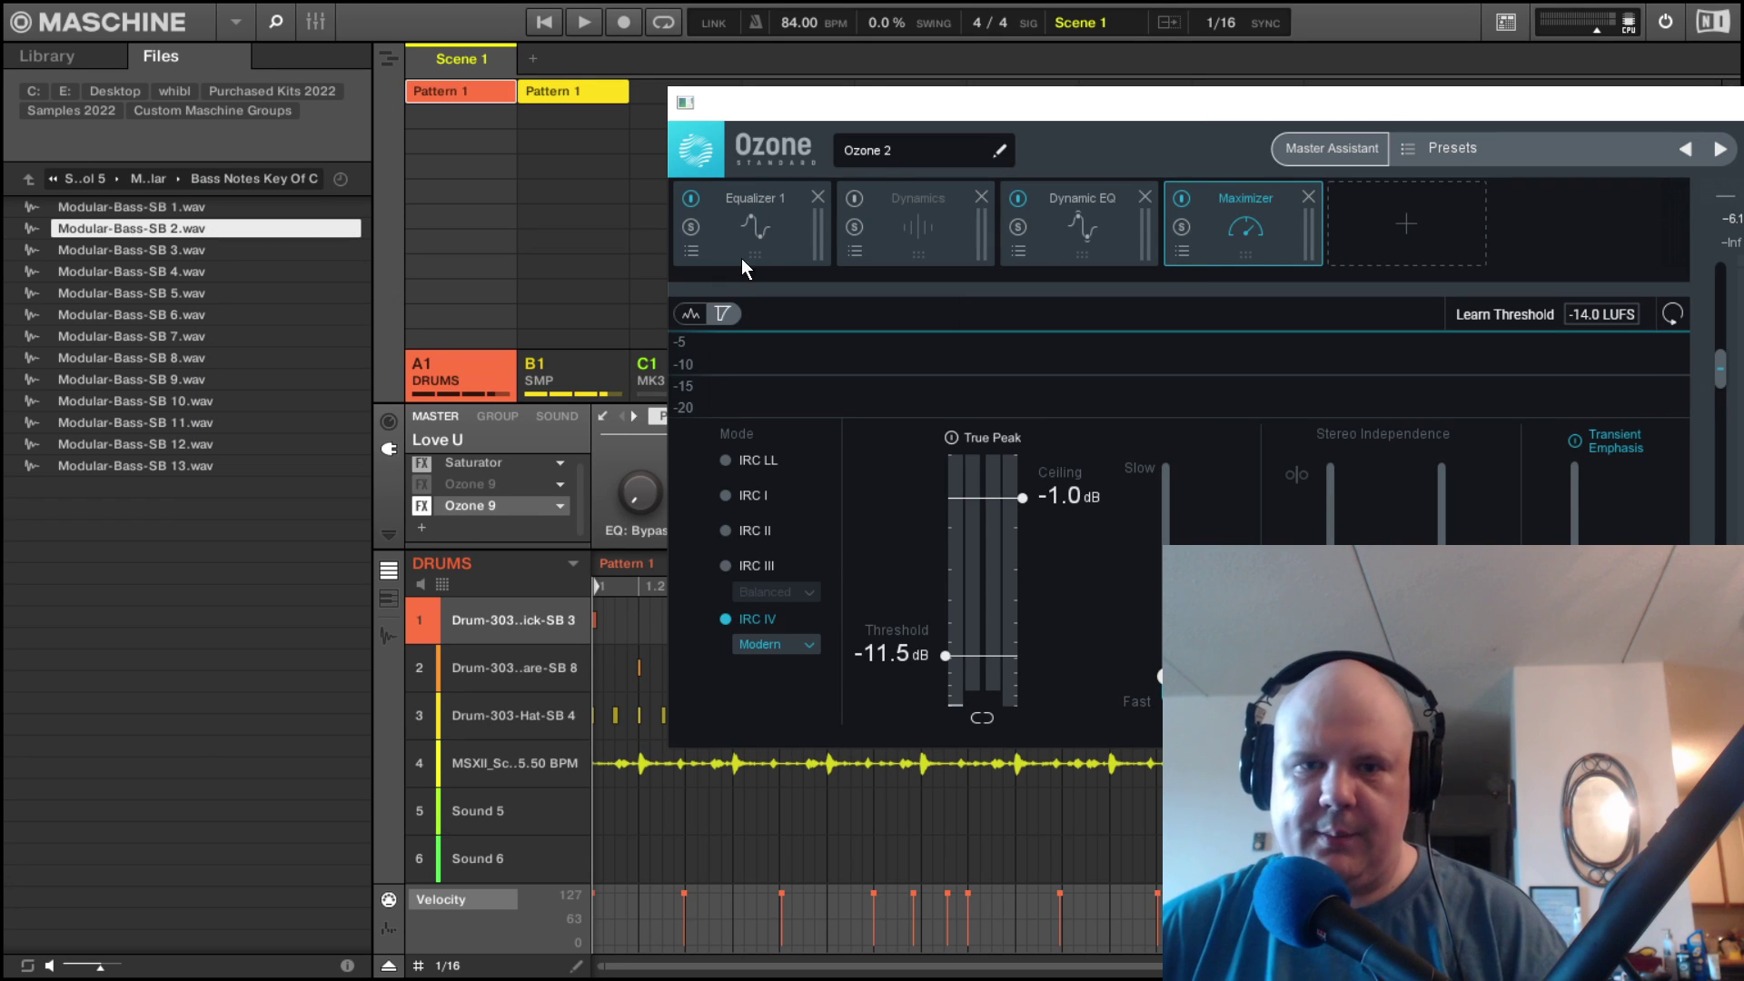
pyautogui.moveTo(969, 90); pyautogui.dragTo(799, 58)
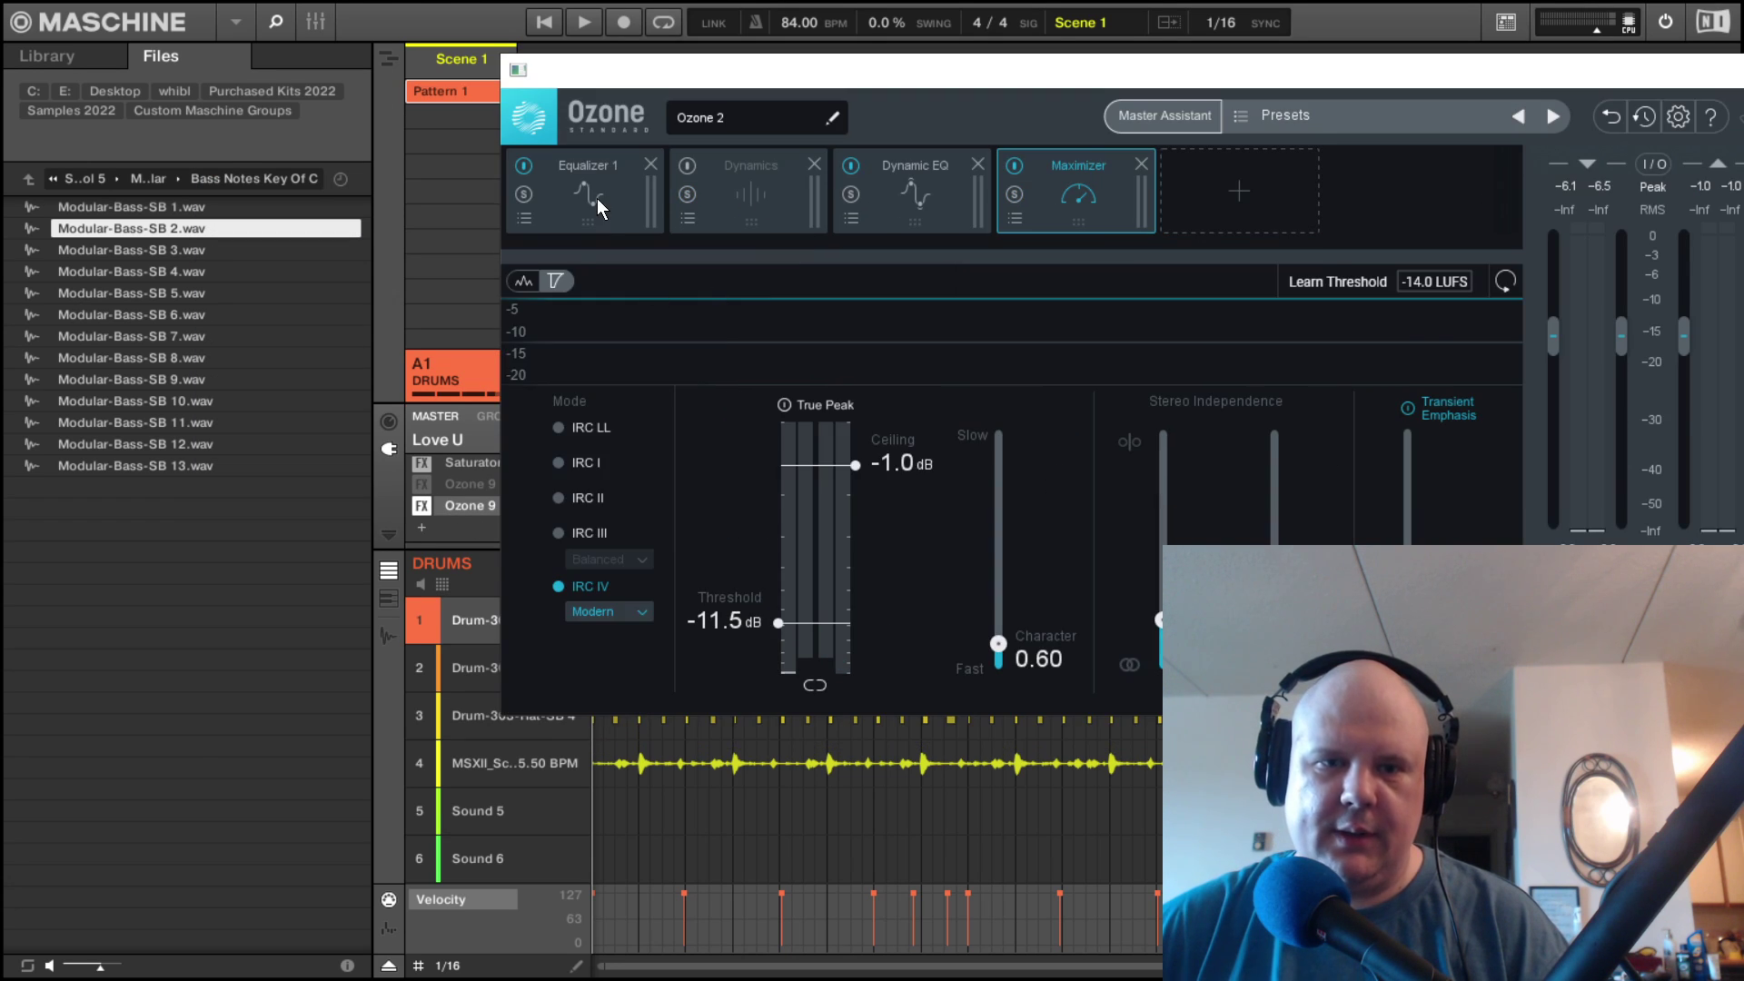
pyautogui.click(598, 199)
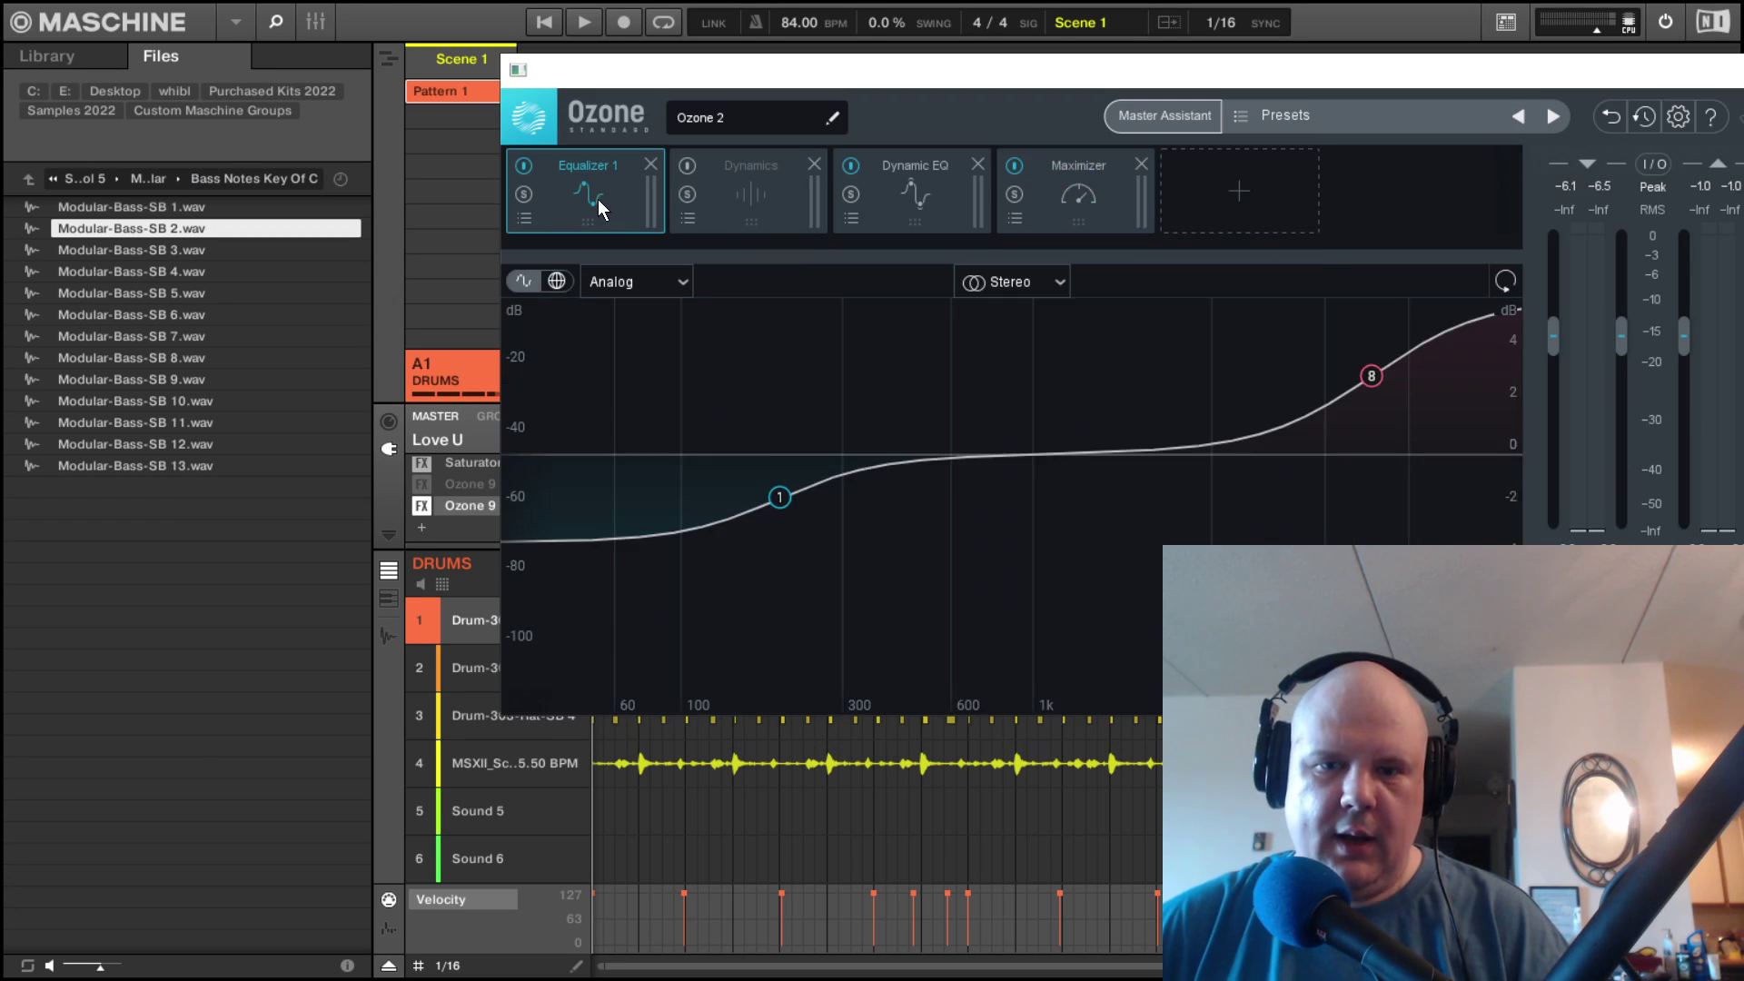
pyautogui.click(779, 498)
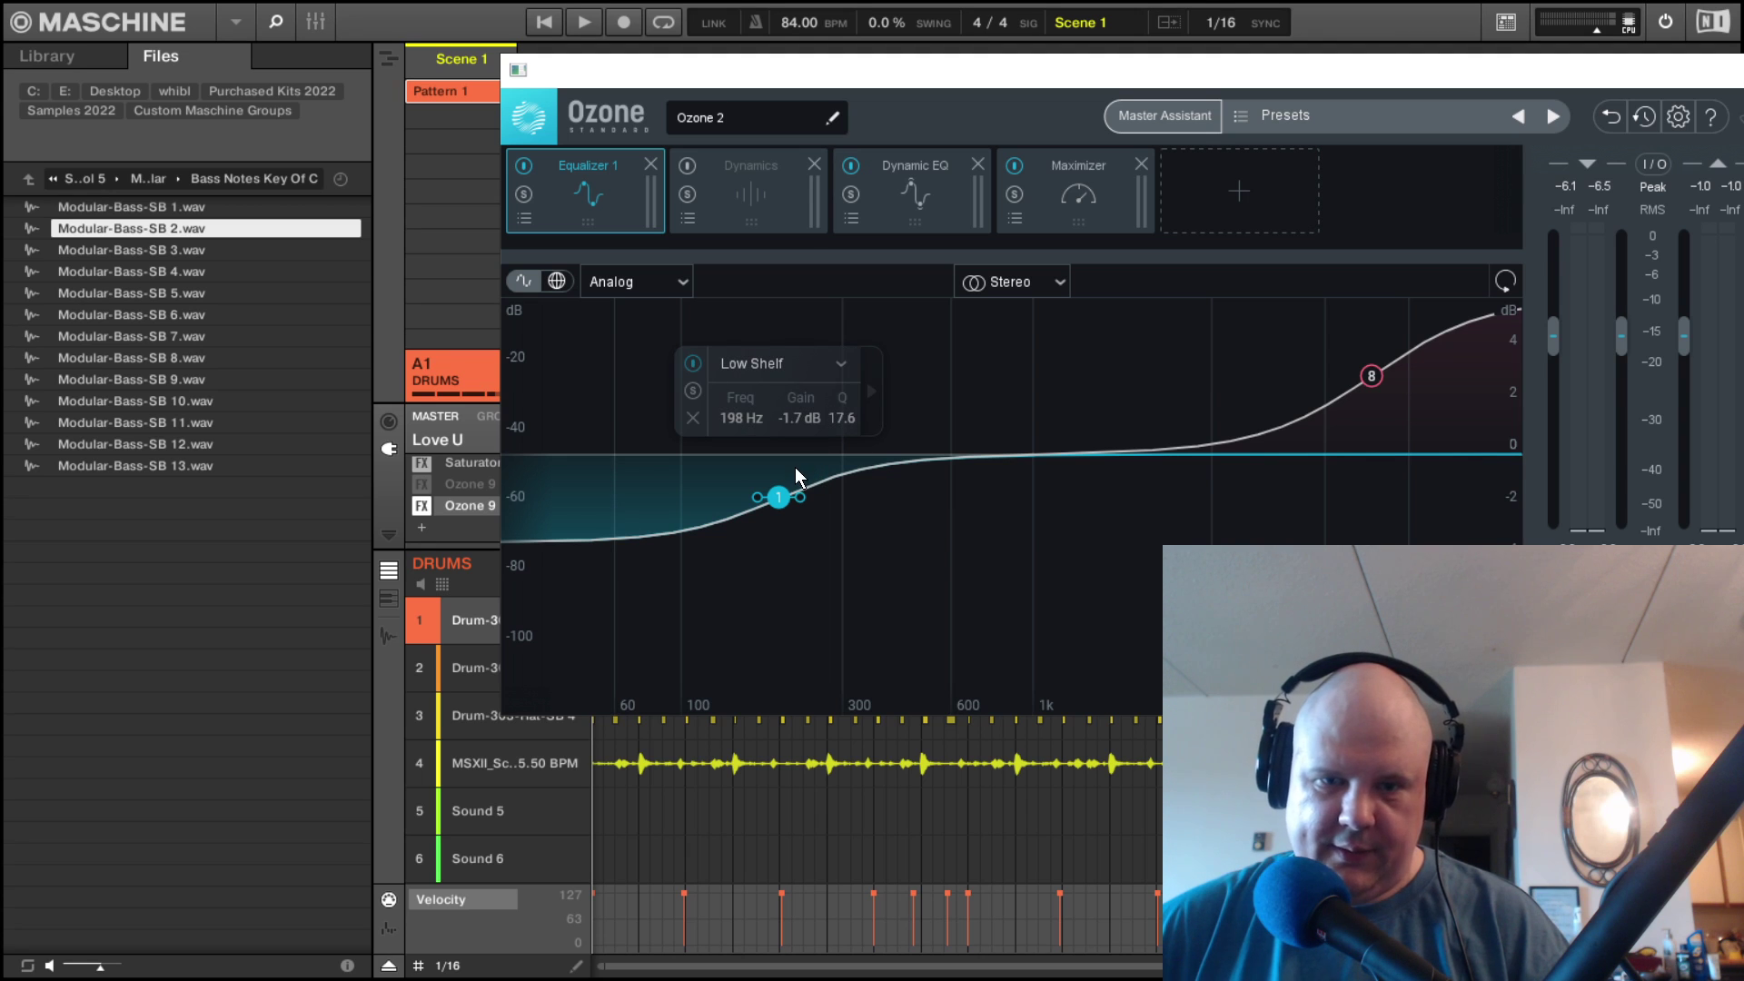
pyautogui.click(1372, 377)
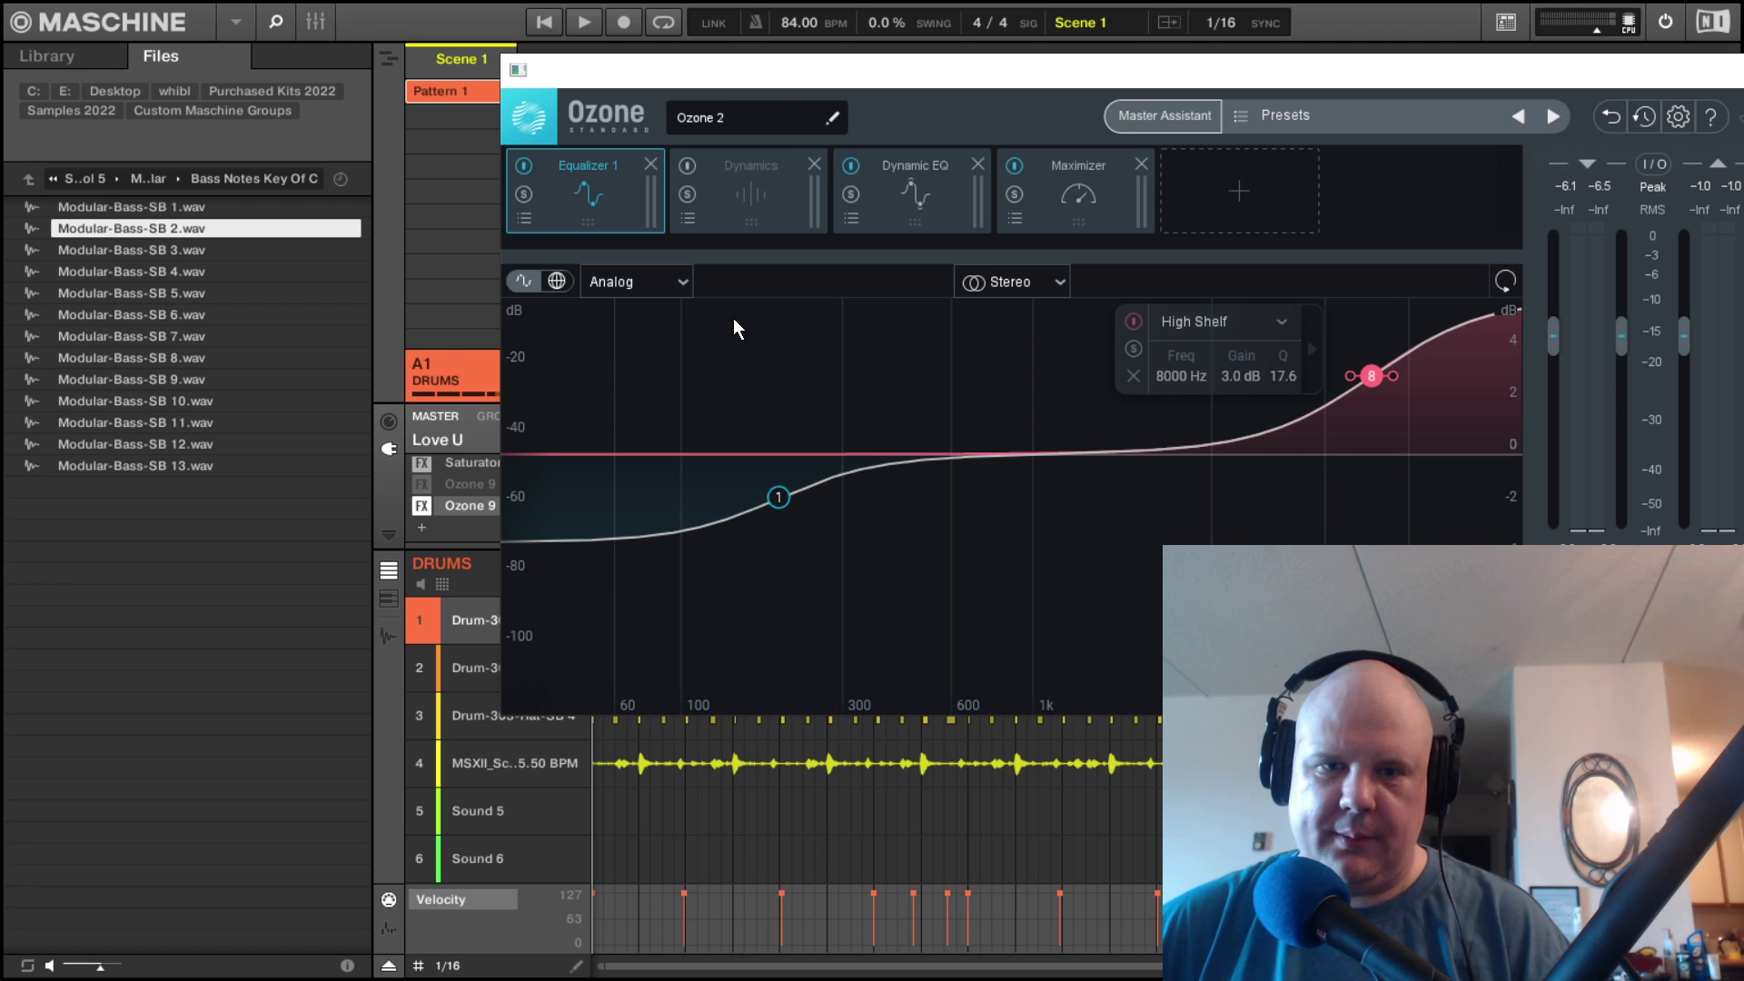
# Review the Dynamics, Dynamic EQ and Maximizer modules, playing the beat briefly while the Dynamic EQ is shown.
pyautogui.click(777, 215)
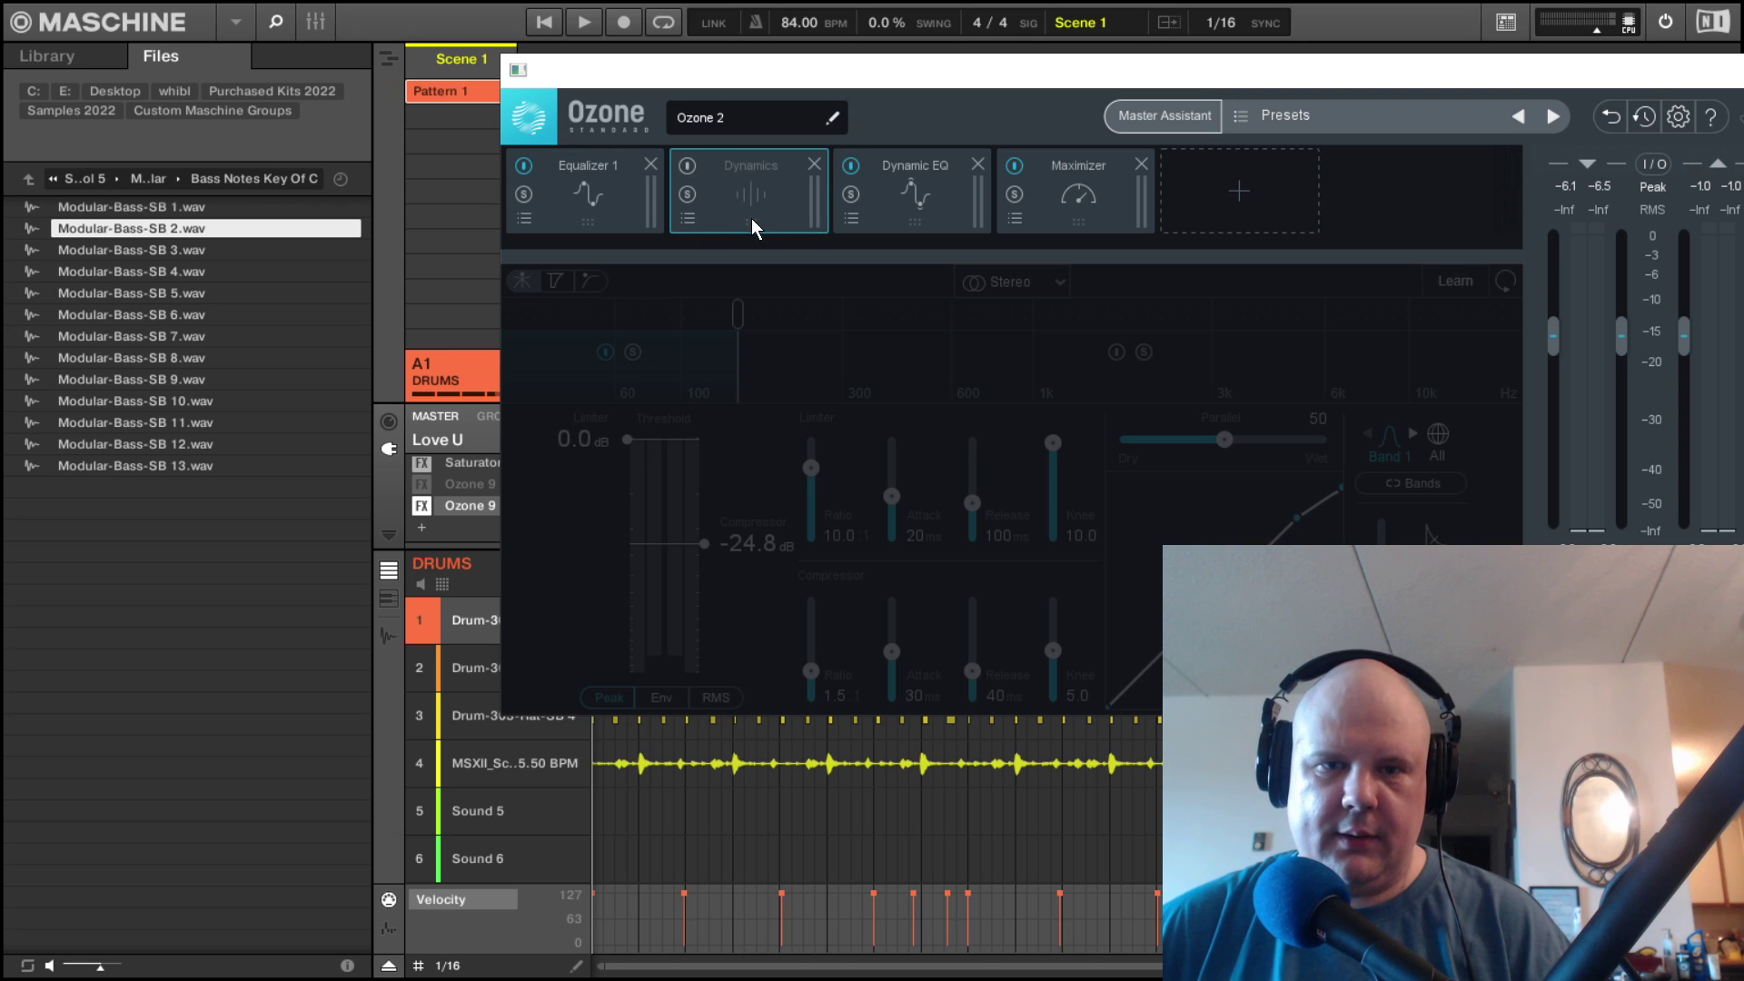
pyautogui.click(912, 191)
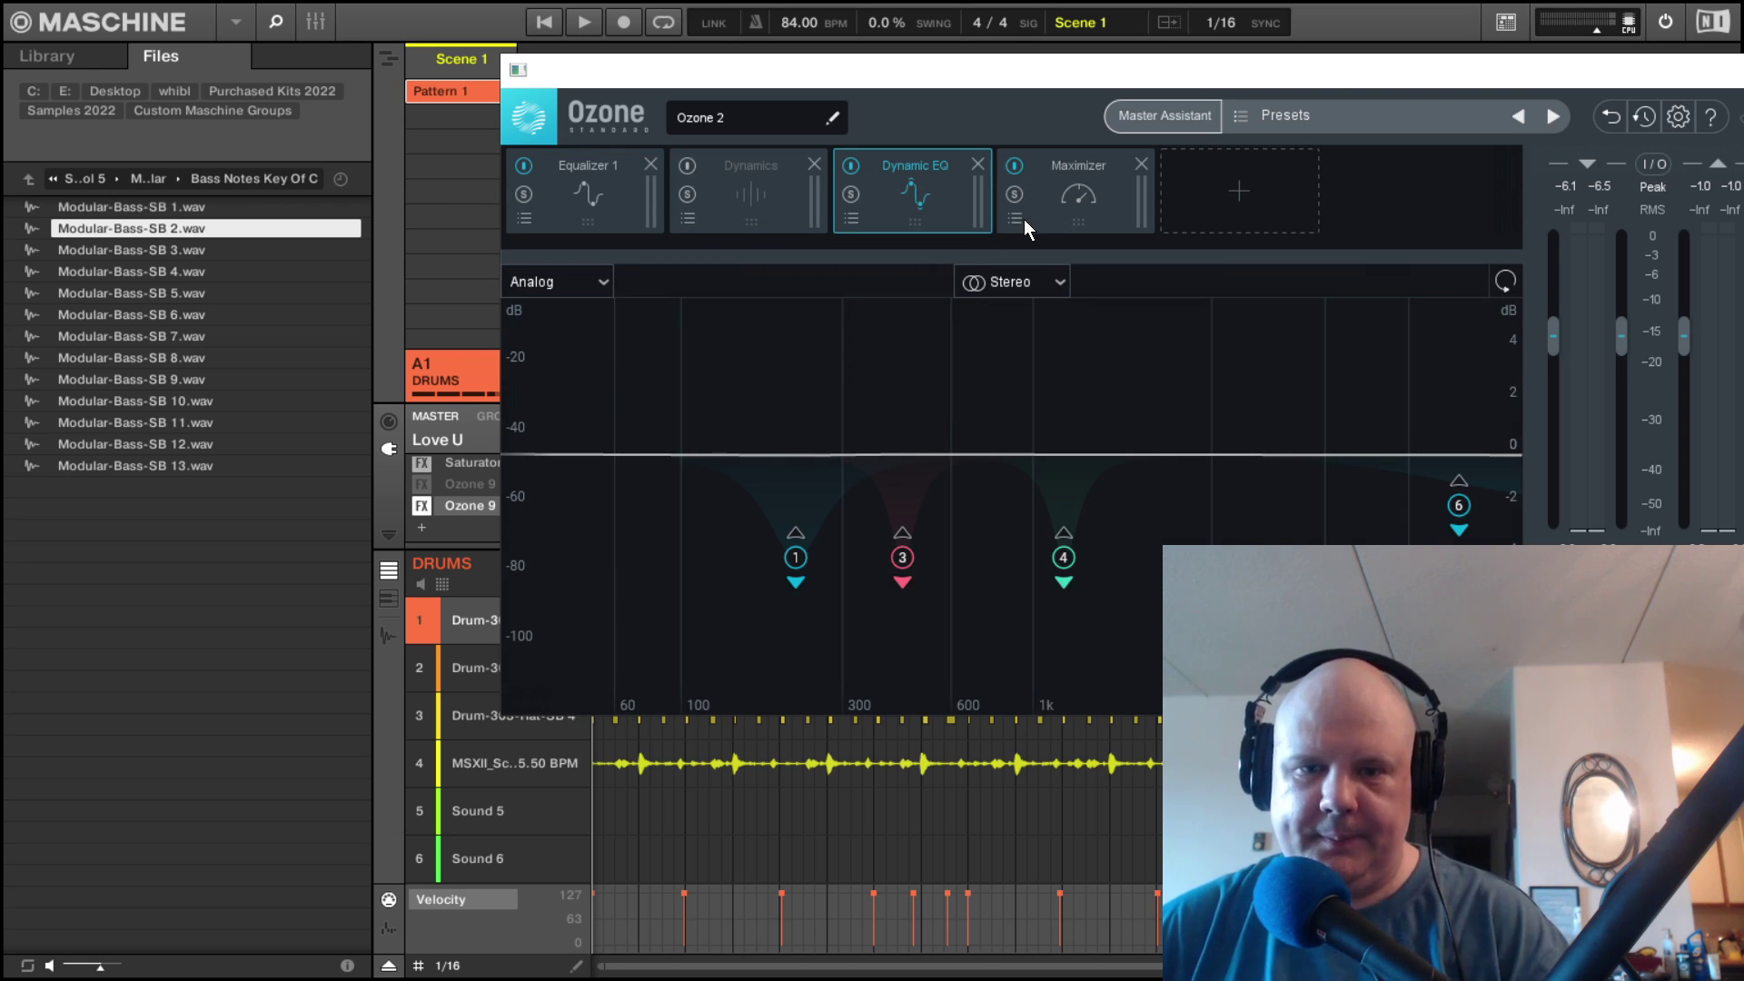
pyautogui.press('space')
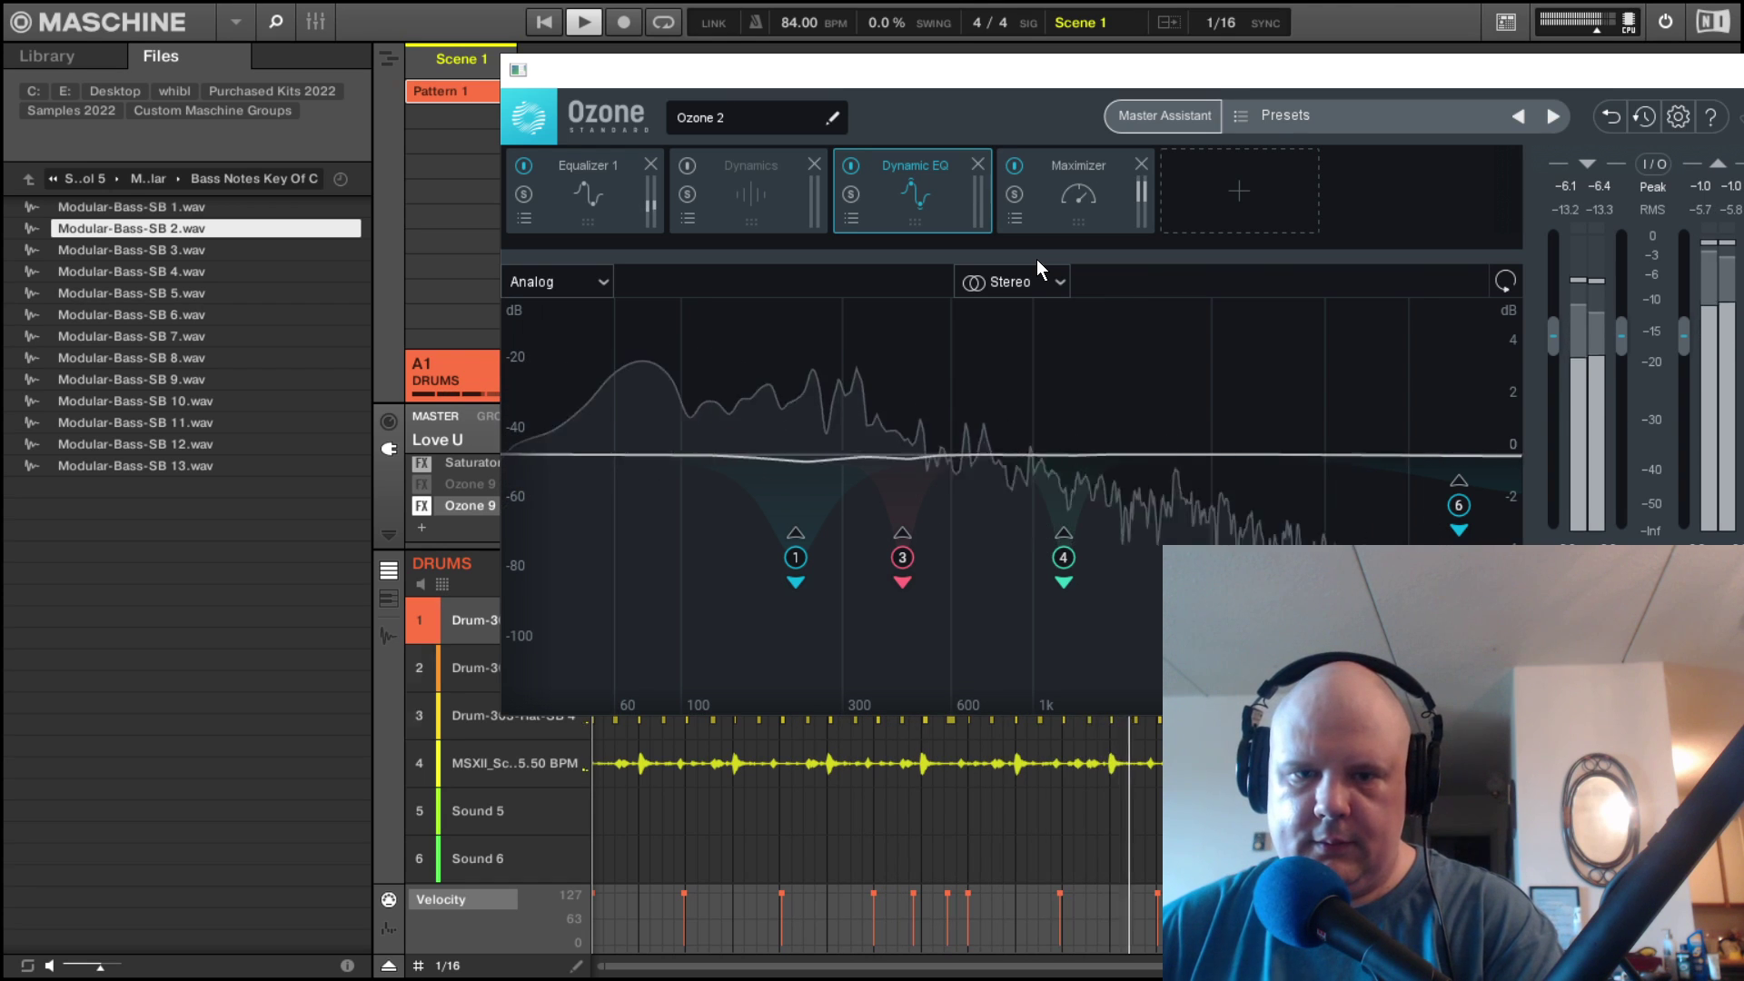
pyautogui.press('space')
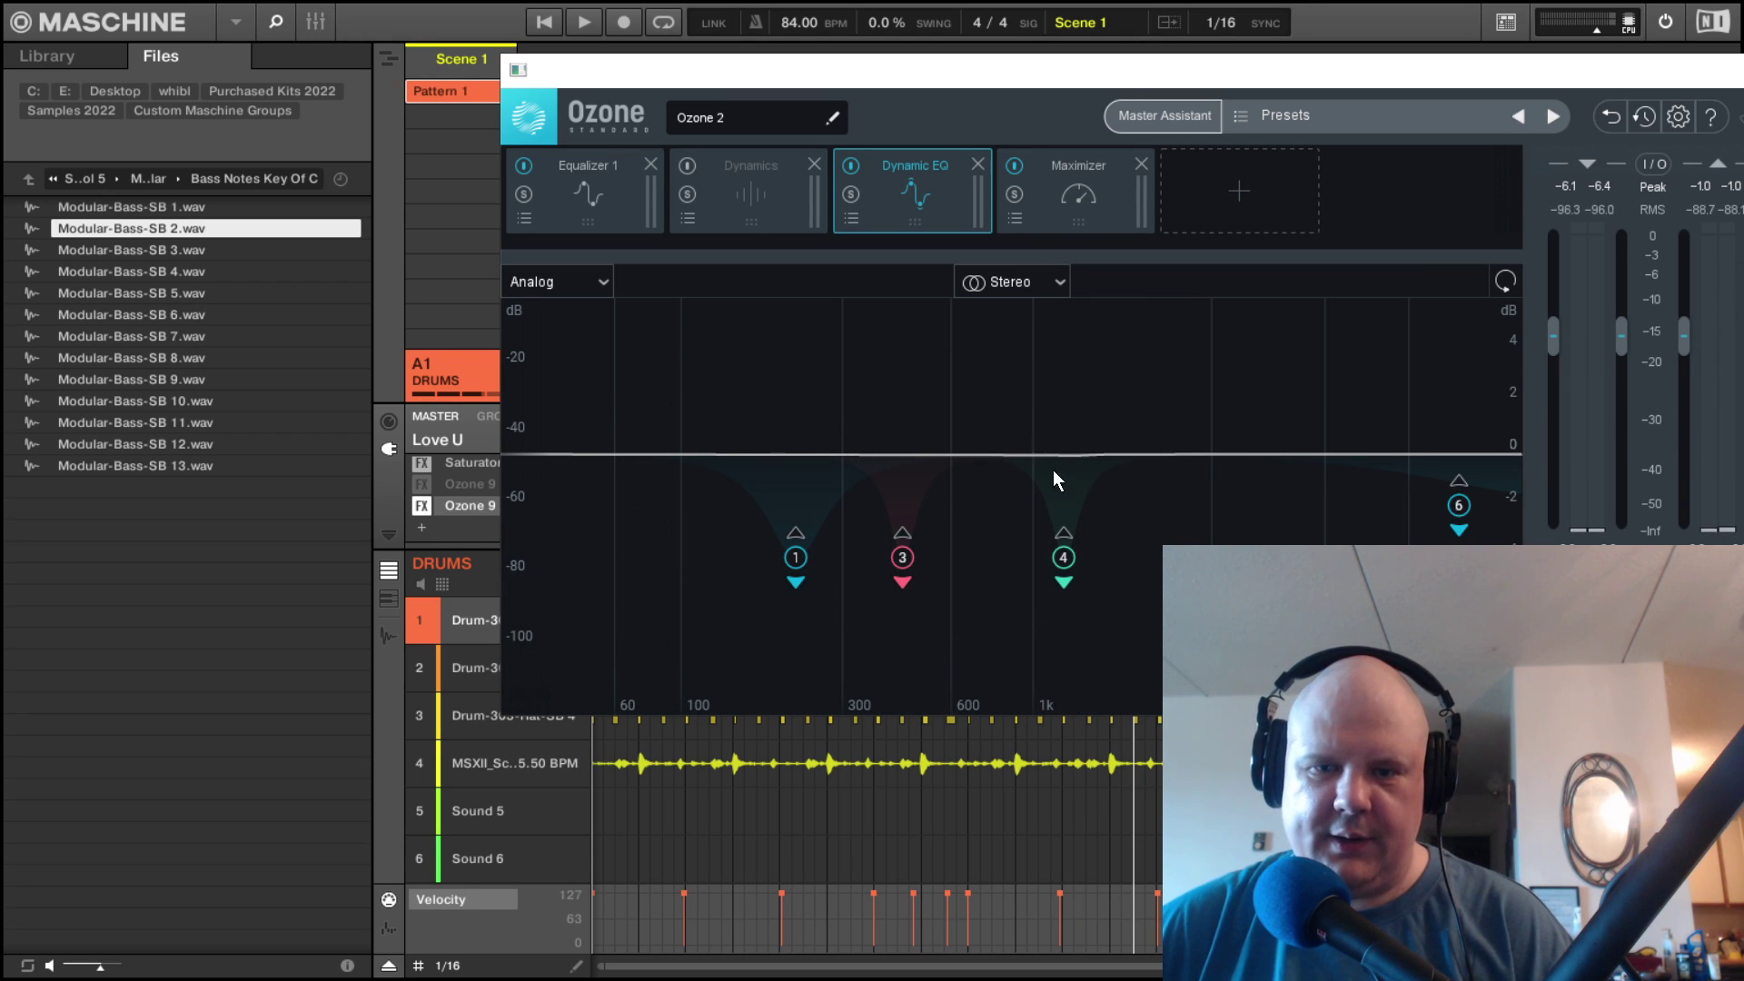
pyautogui.click(1093, 193)
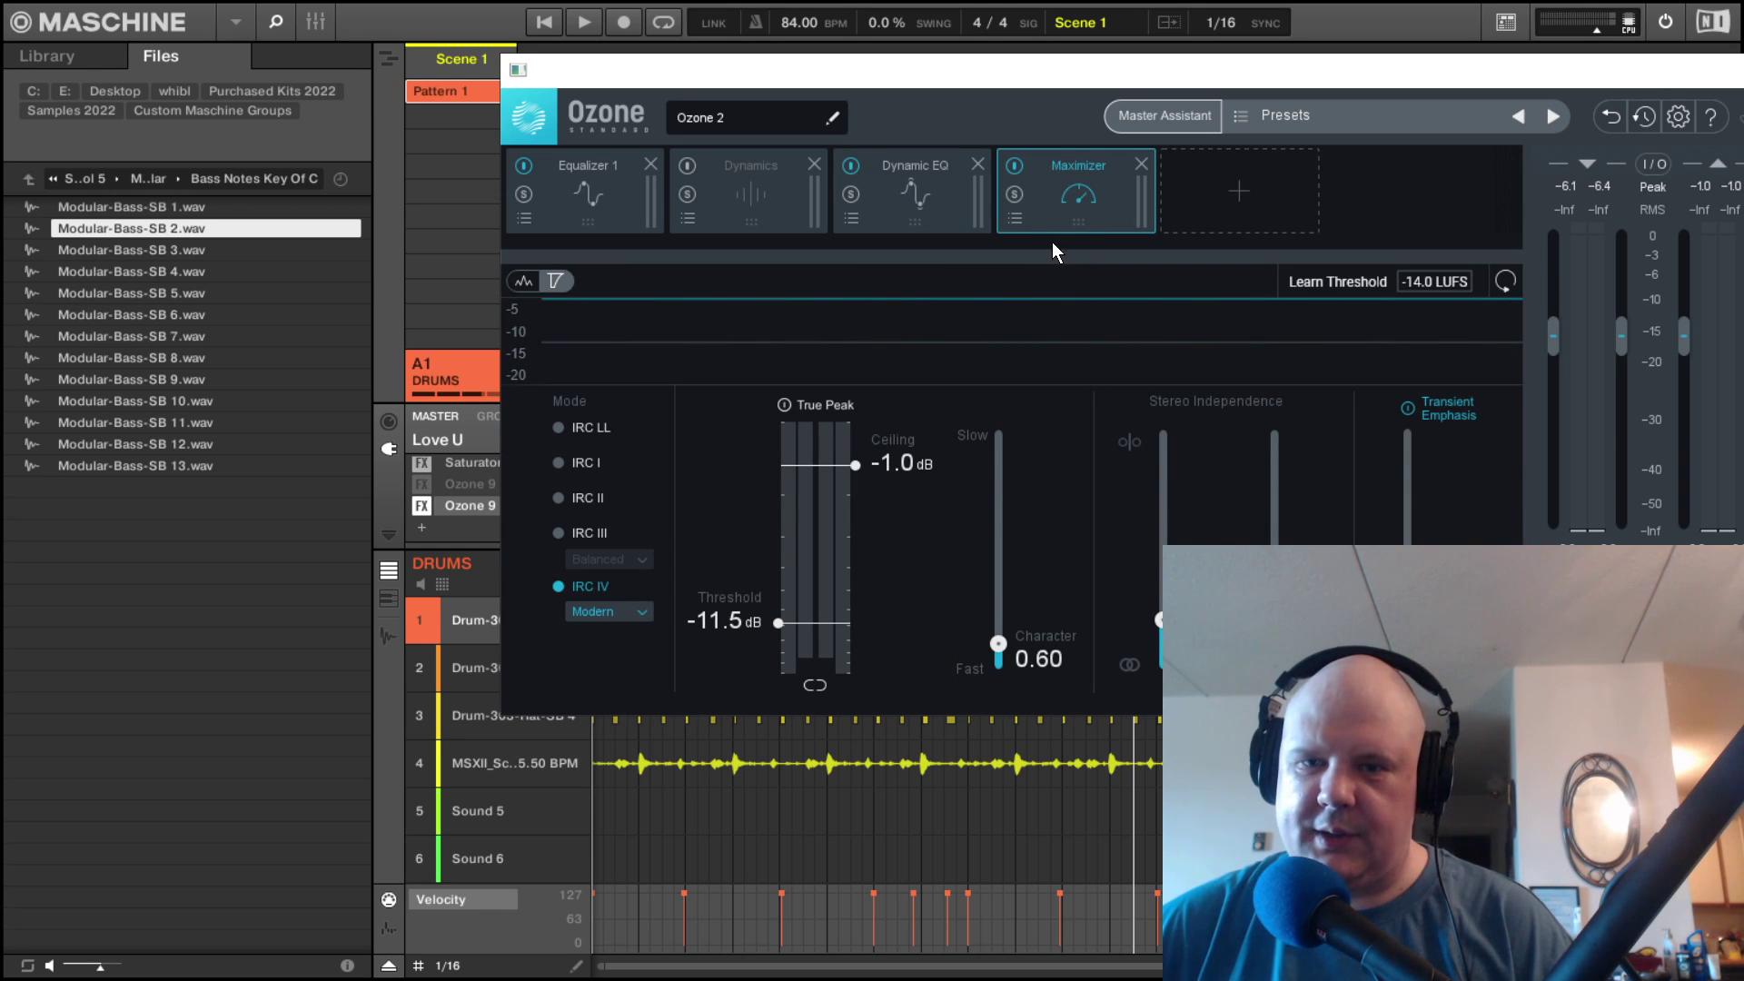
# Try a Vintage Limiter module after the Maximizer in the Ozone chain and remove it again.
pyautogui.click(1215, 207)
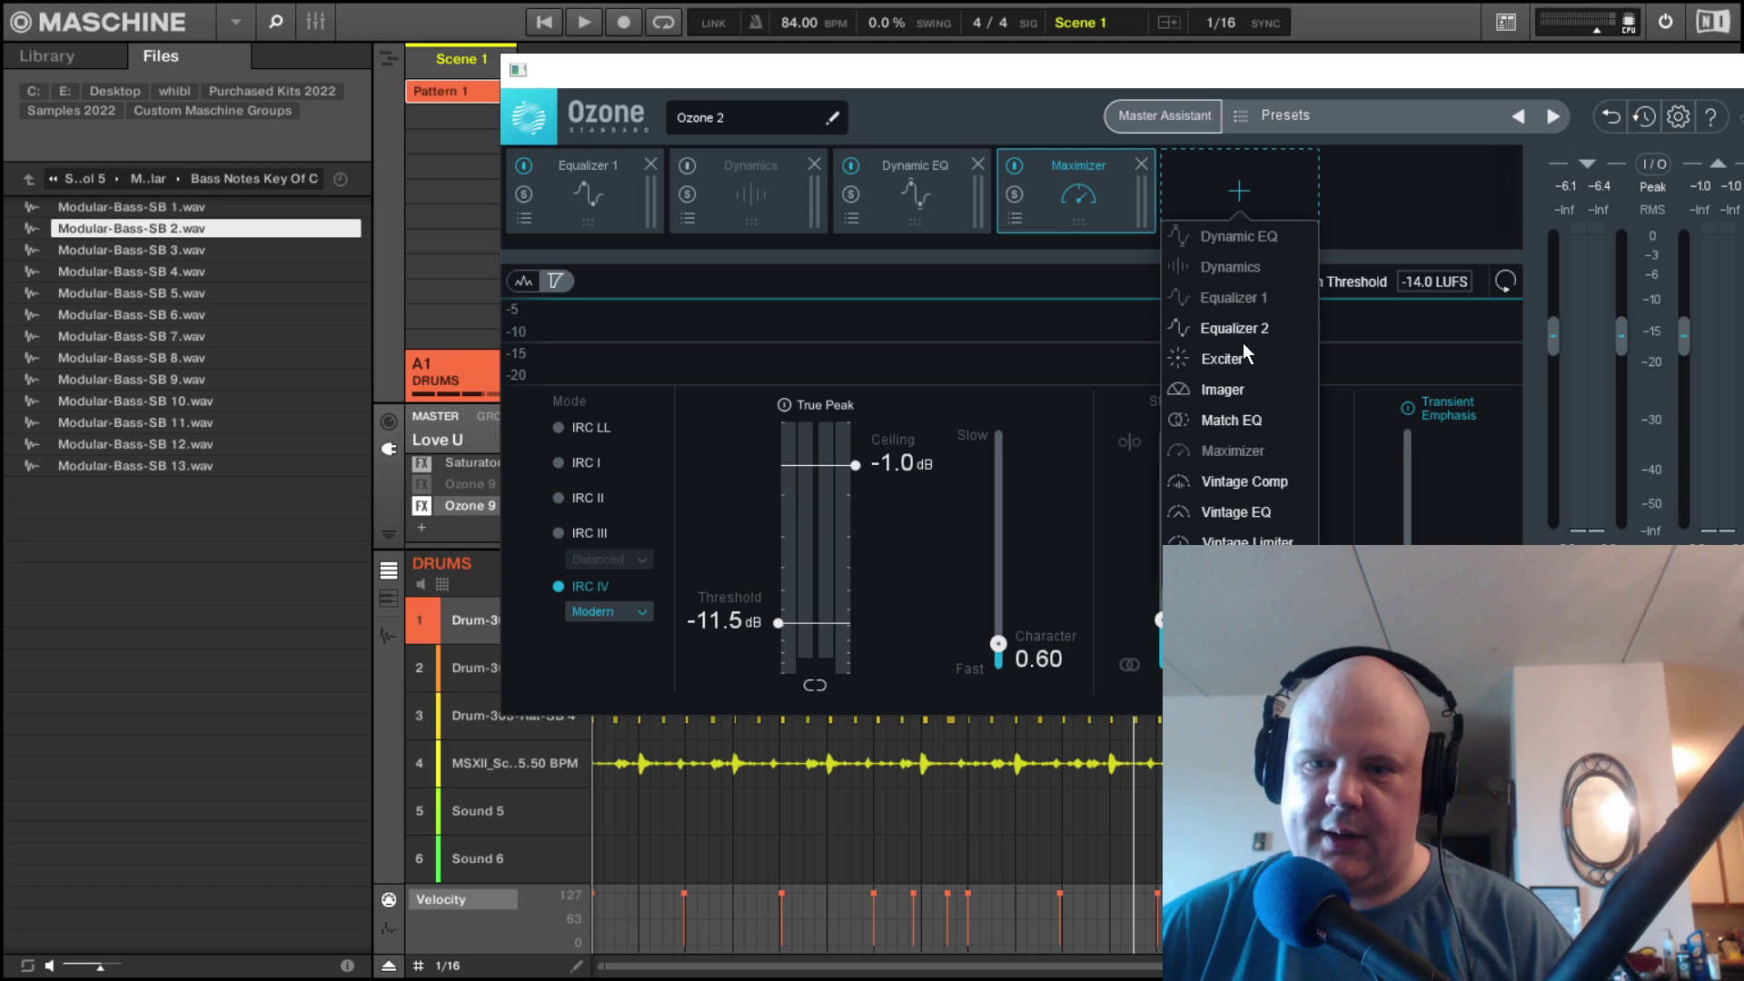
pyautogui.click(1412, 196)
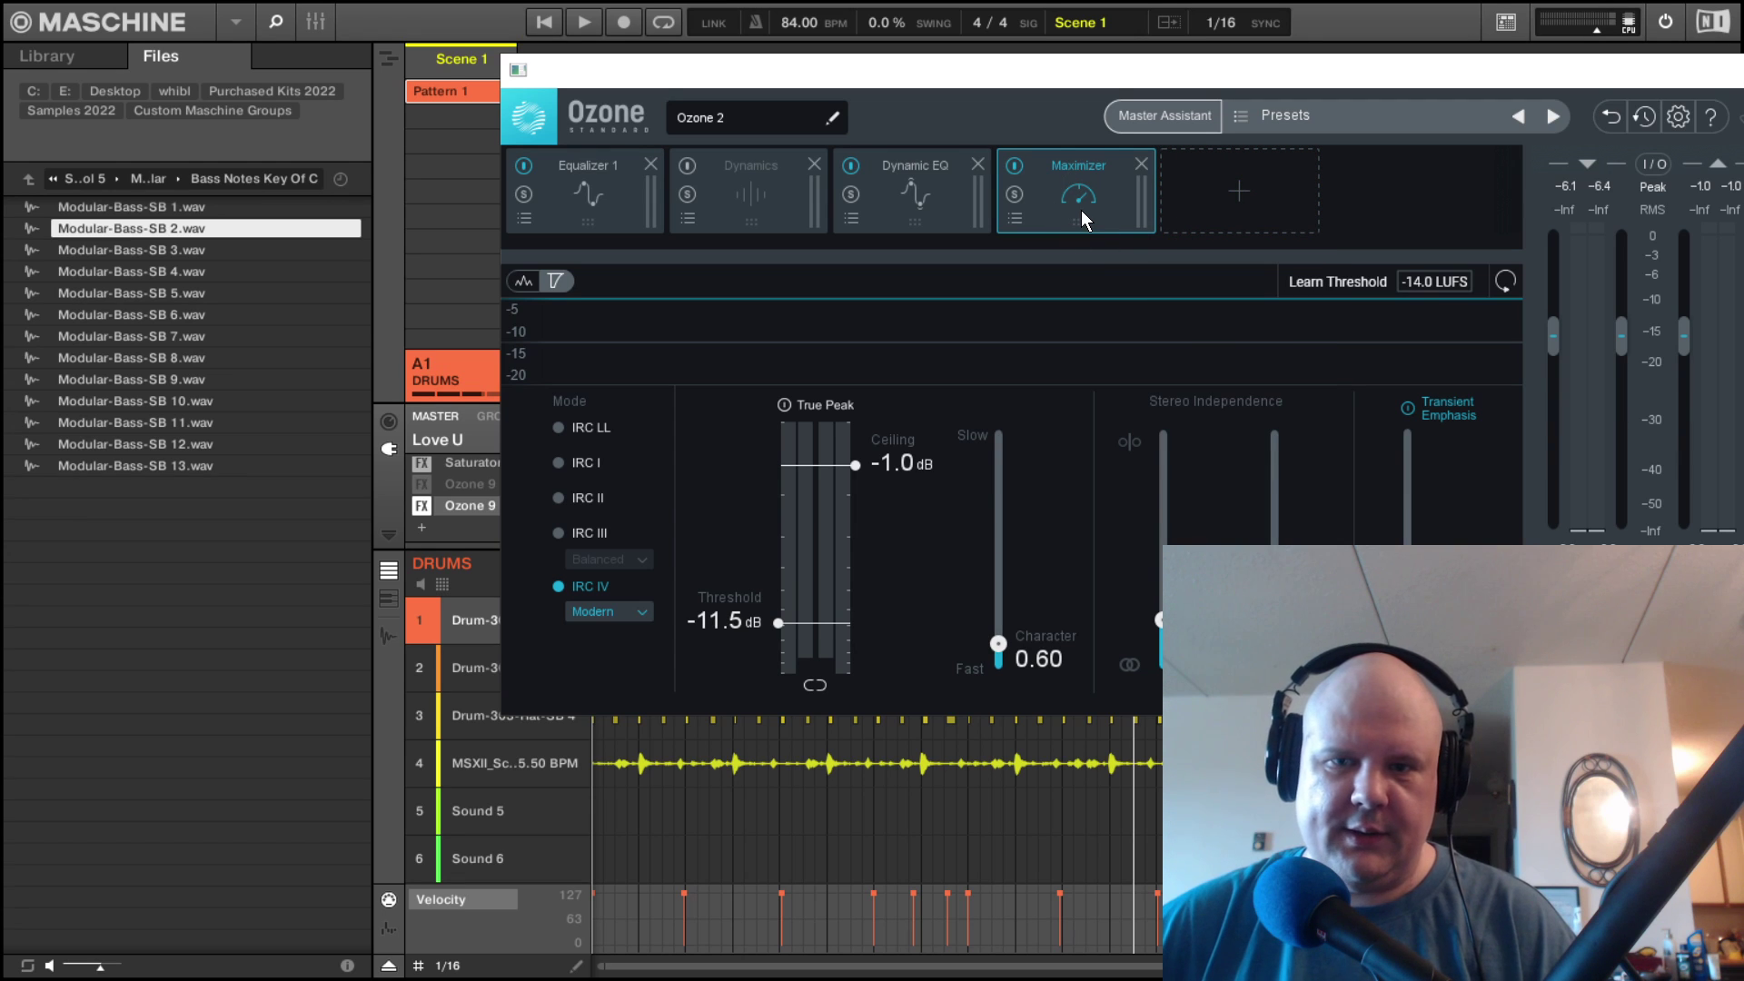
pyautogui.click(1239, 195)
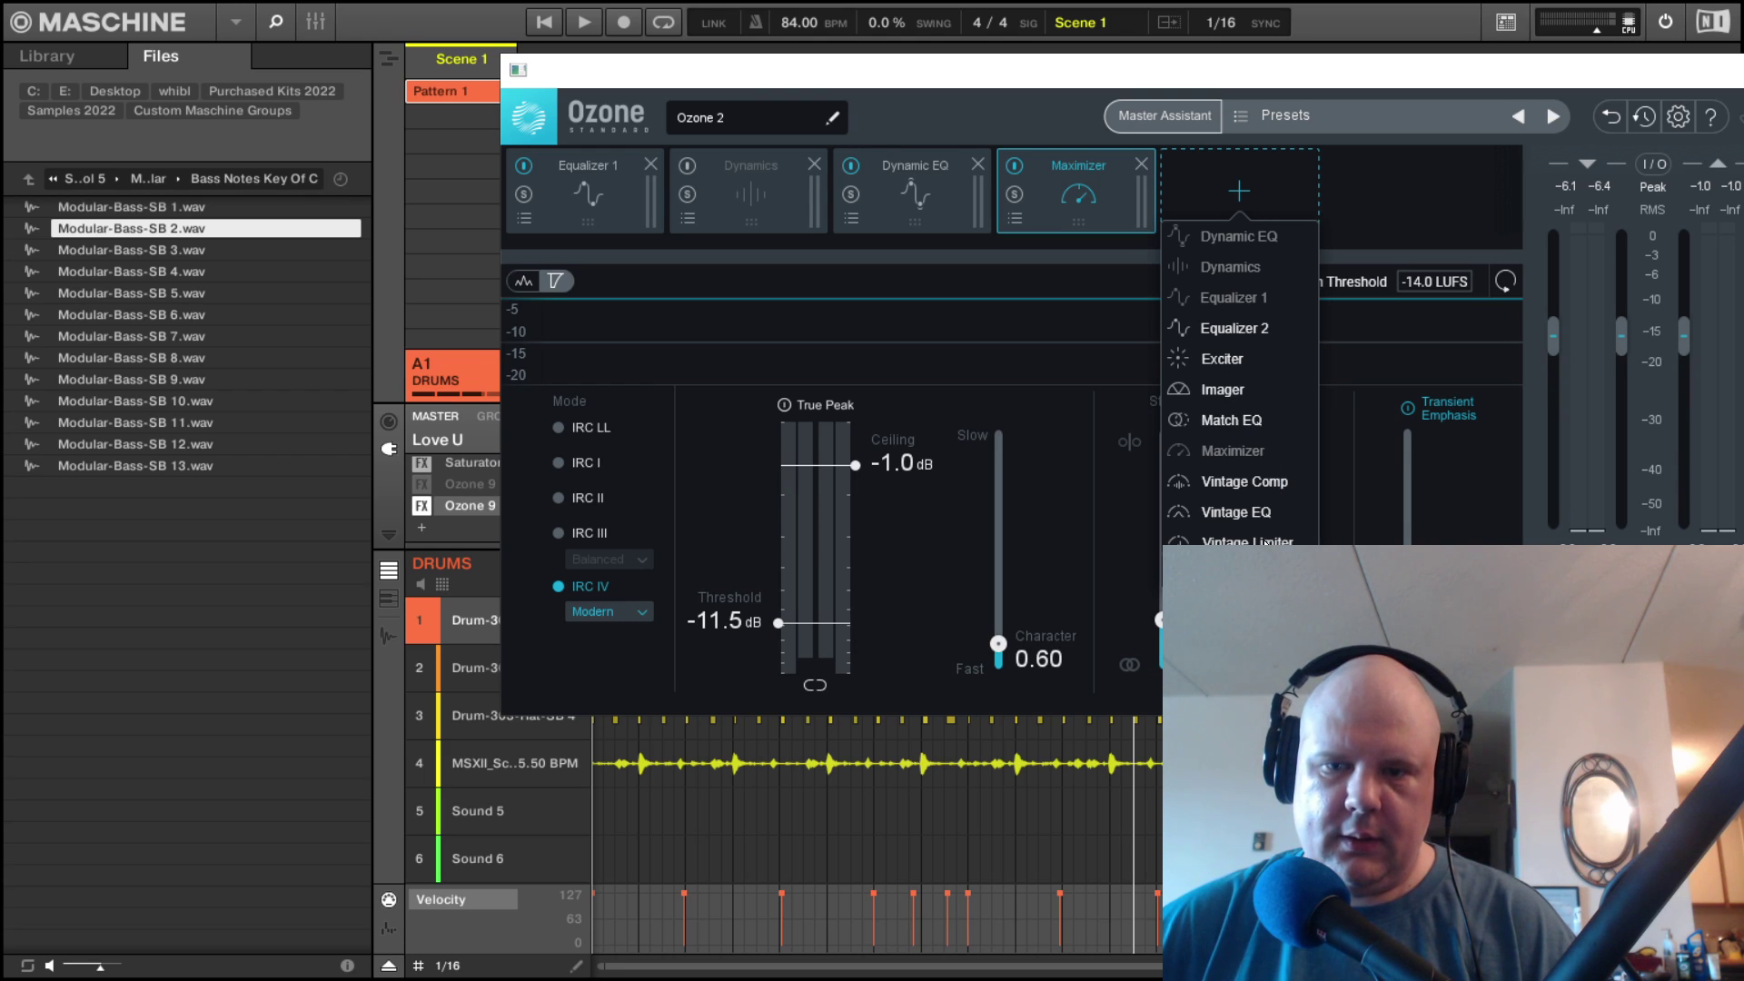
pyautogui.click(1272, 541)
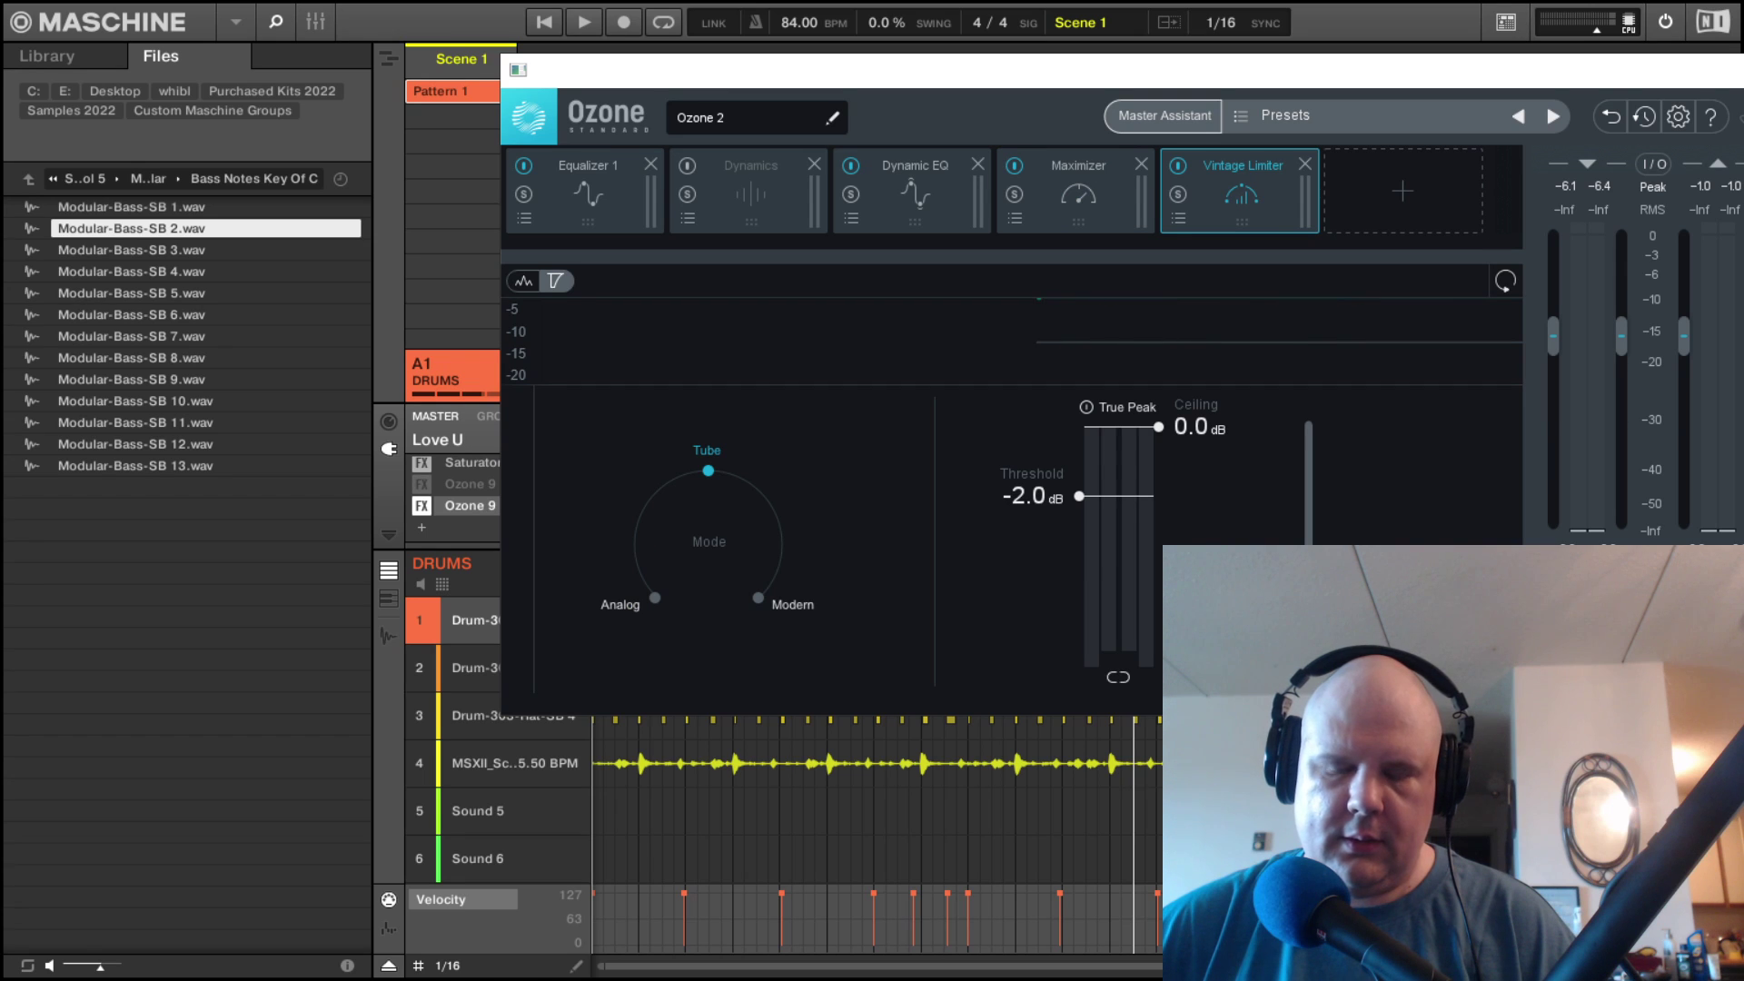
pyautogui.click(1306, 164)
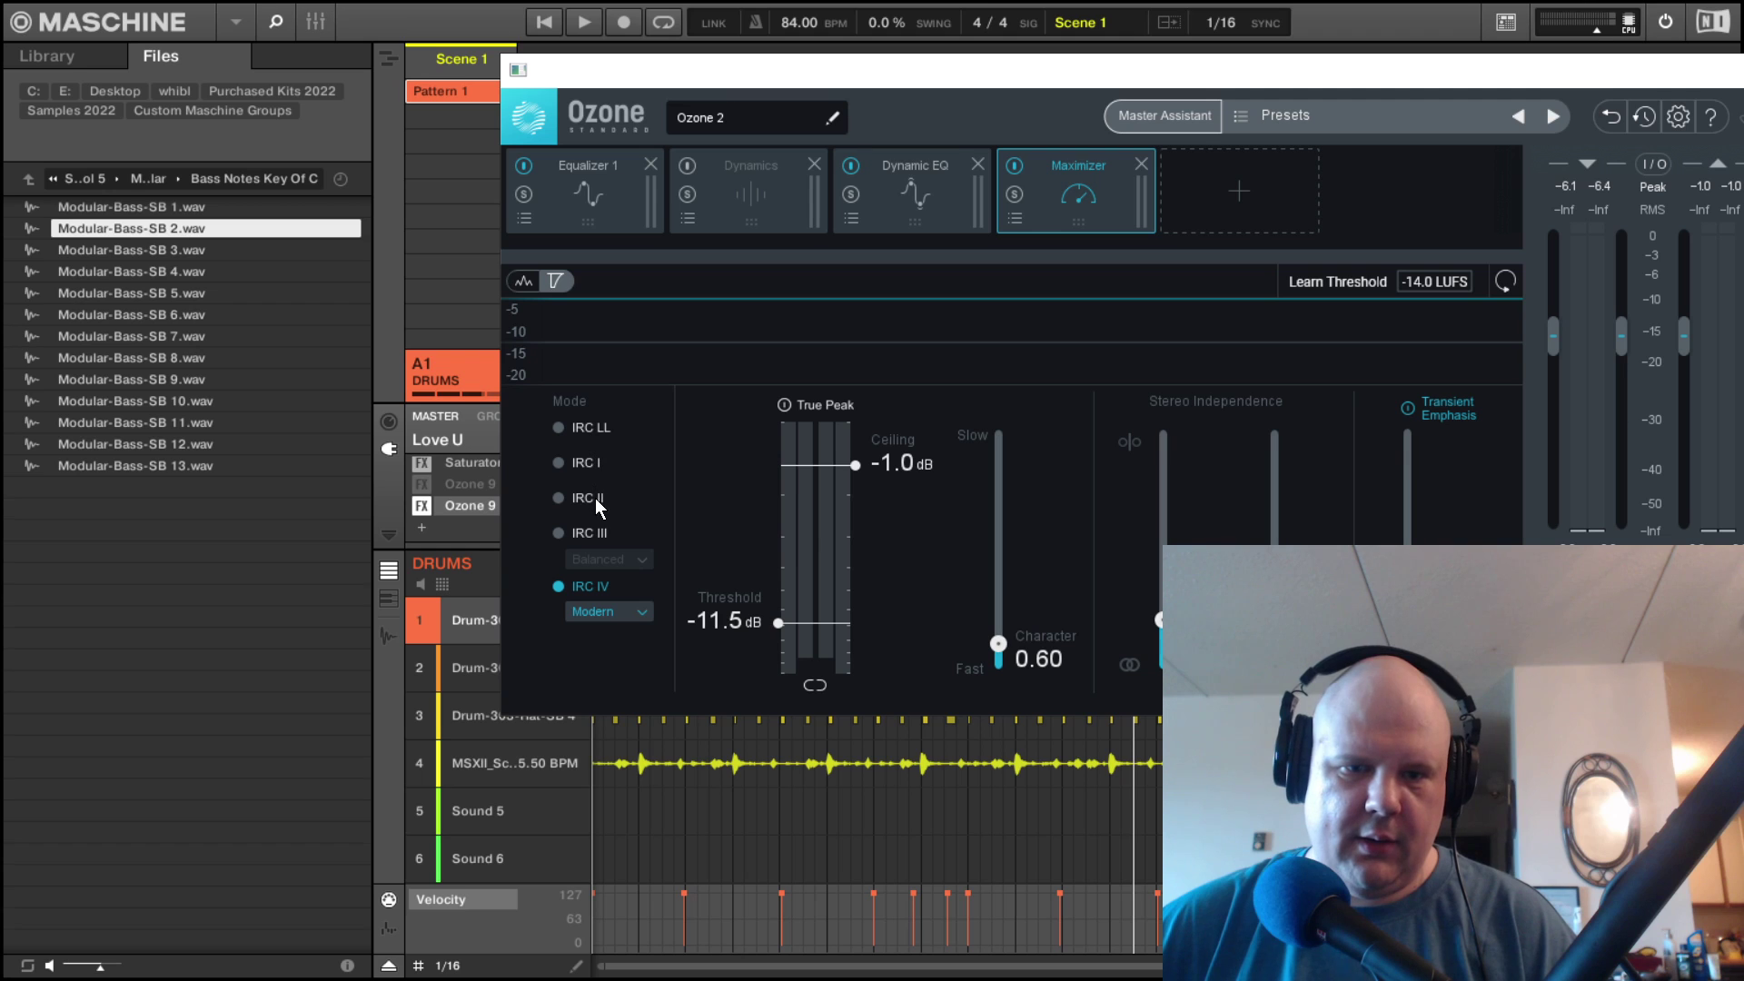
# Set the Maximizer to IRC III mode with the Crisp style, True Peak enabled and a Learn Threshold target of -12.9 LUFS.
pyautogui.click(641, 608)
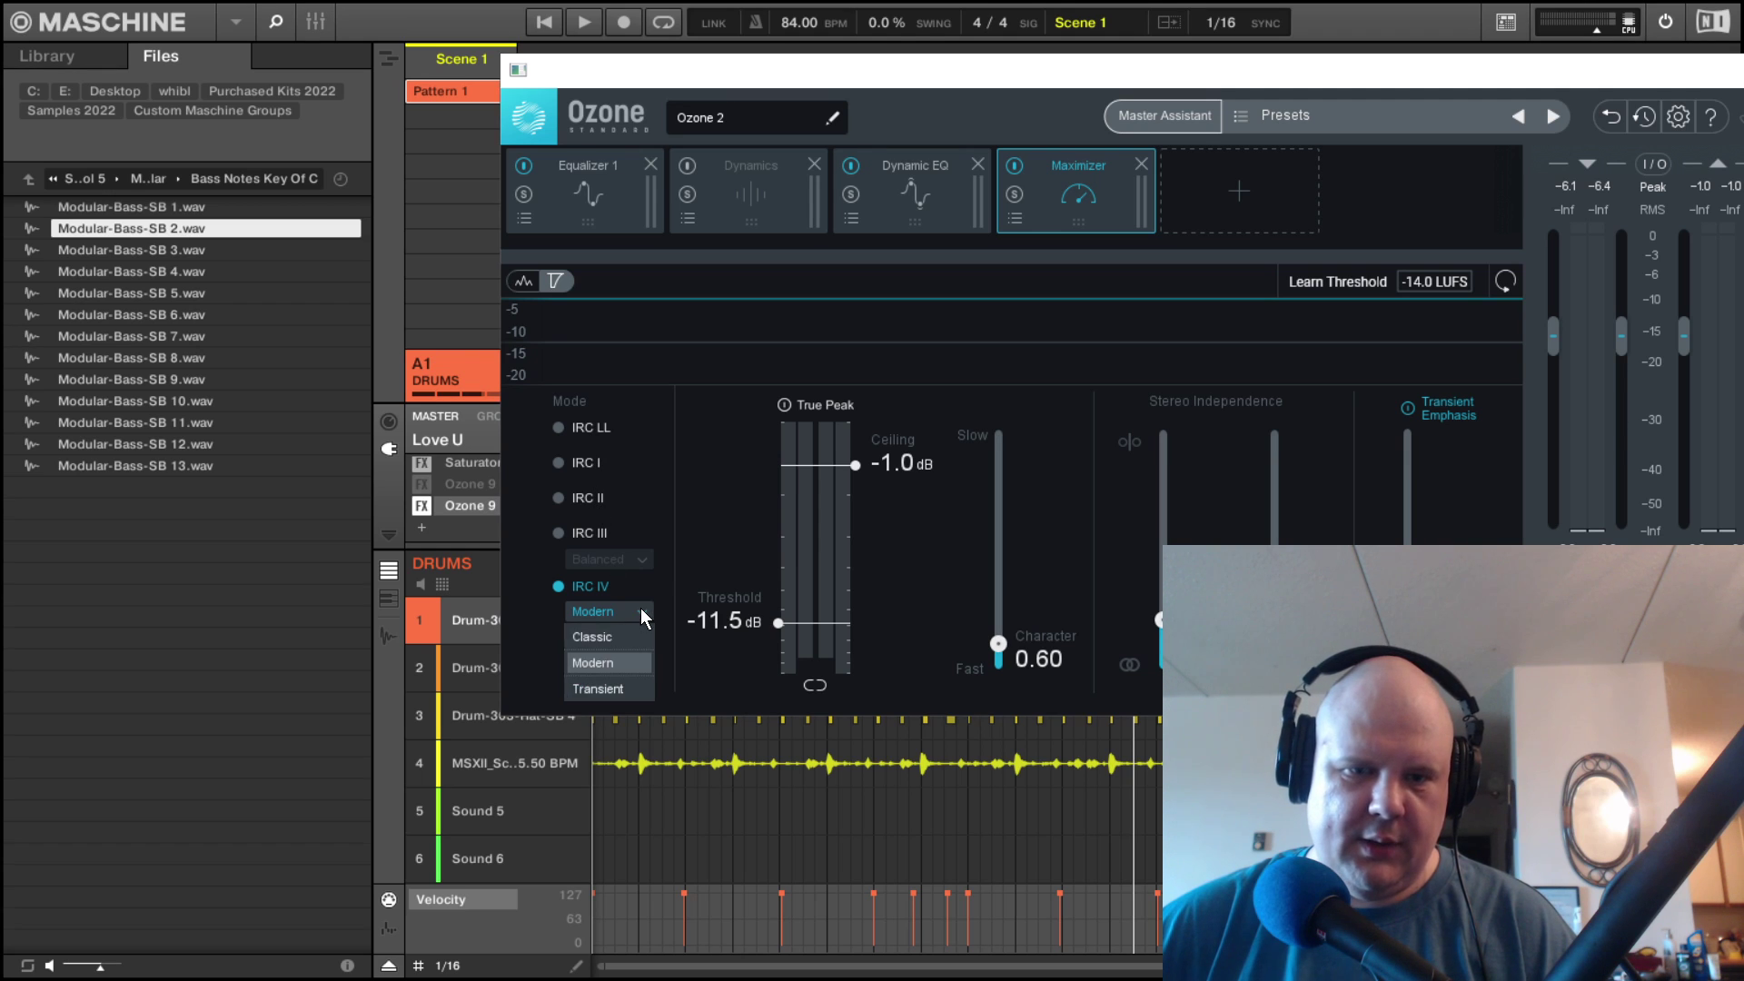
pyautogui.click(646, 607)
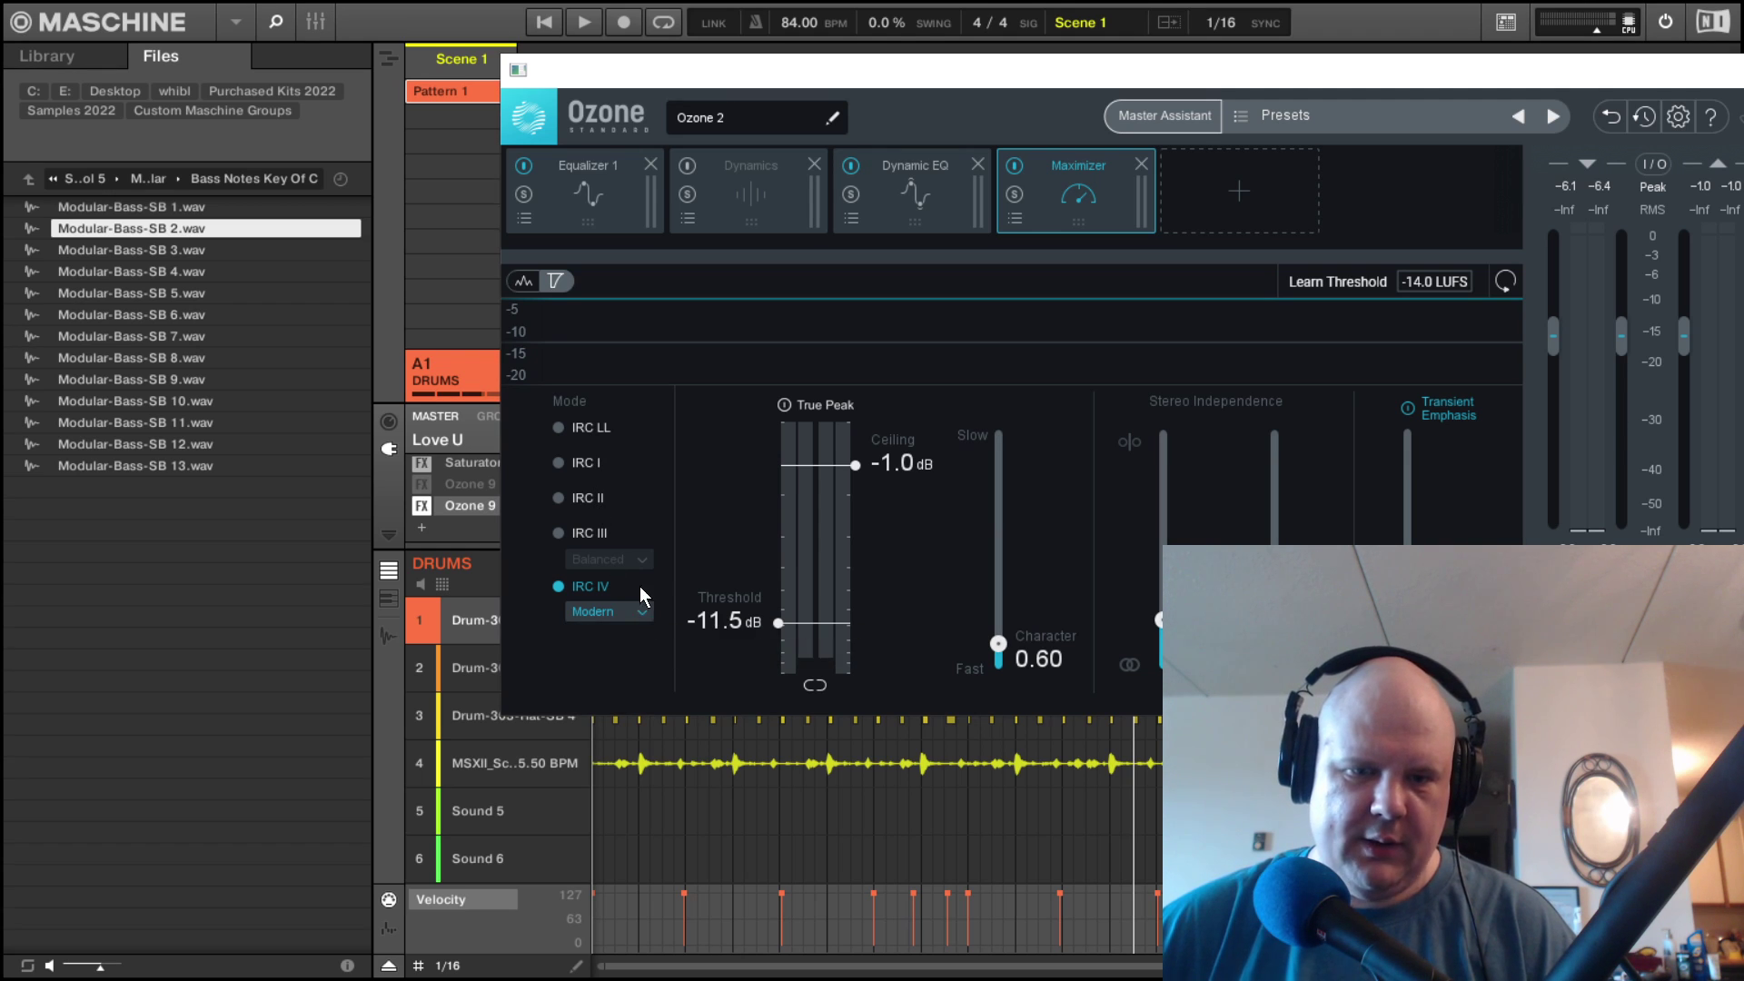
pyautogui.click(567, 532)
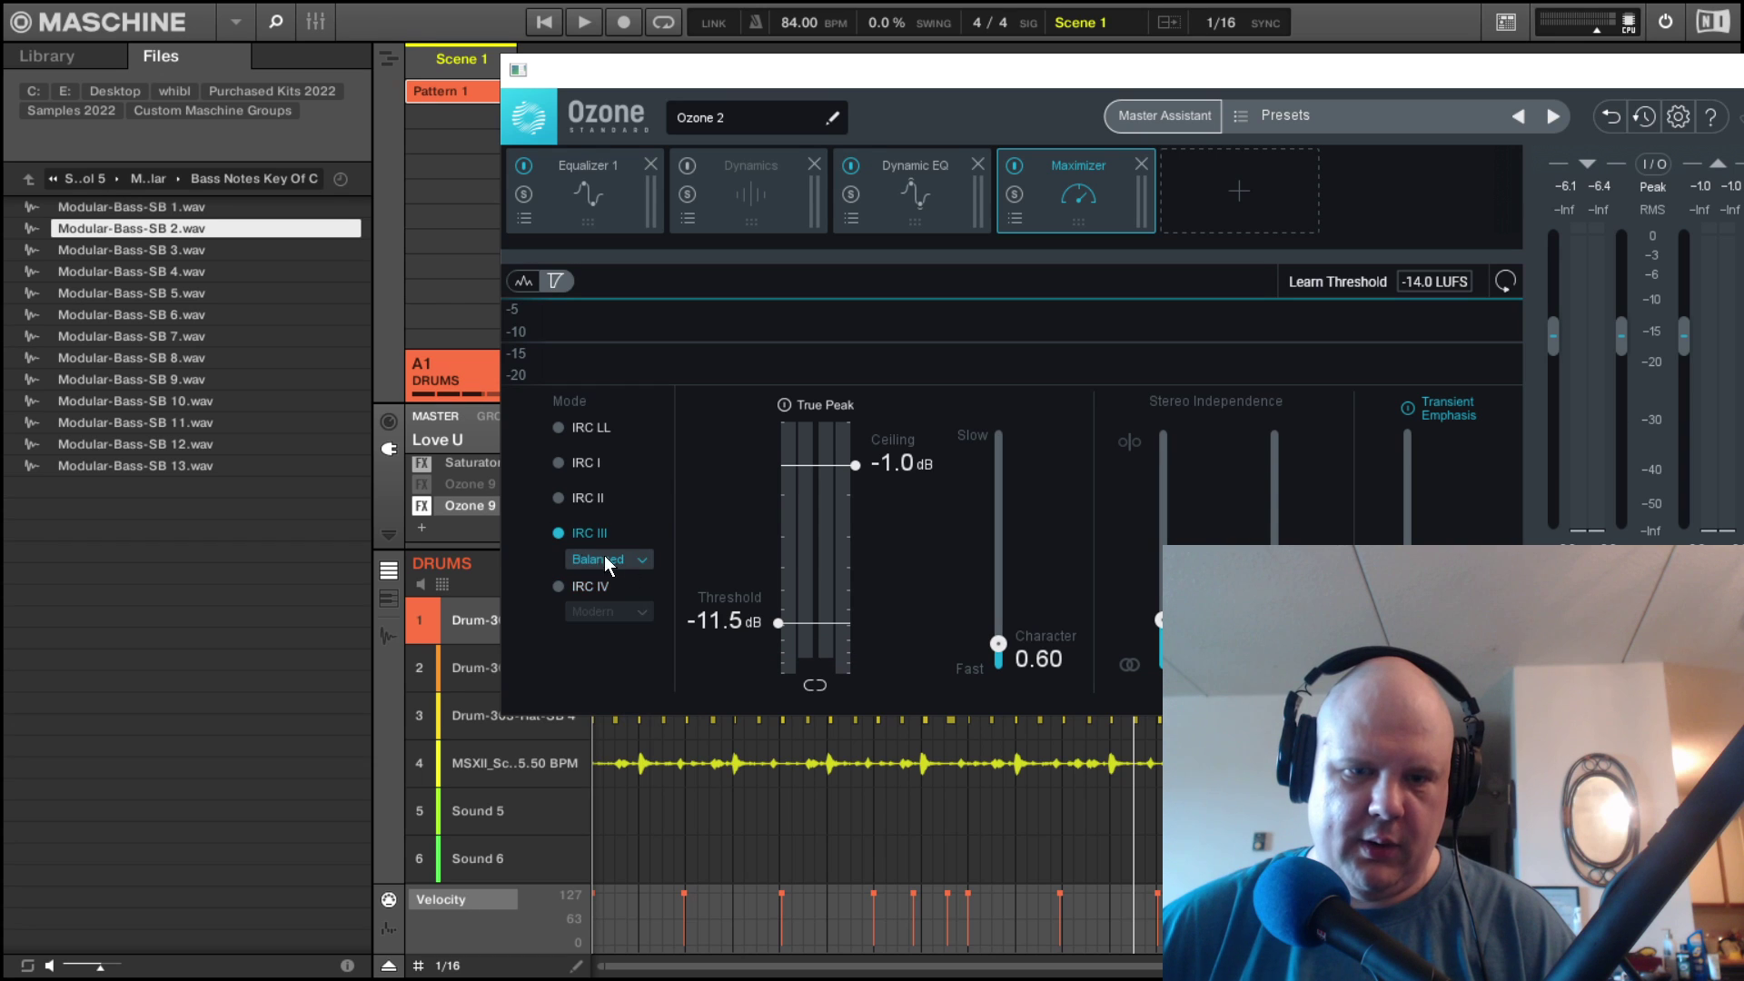
pyautogui.click(635, 563)
pyautogui.click(635, 565)
pyautogui.click(635, 565)
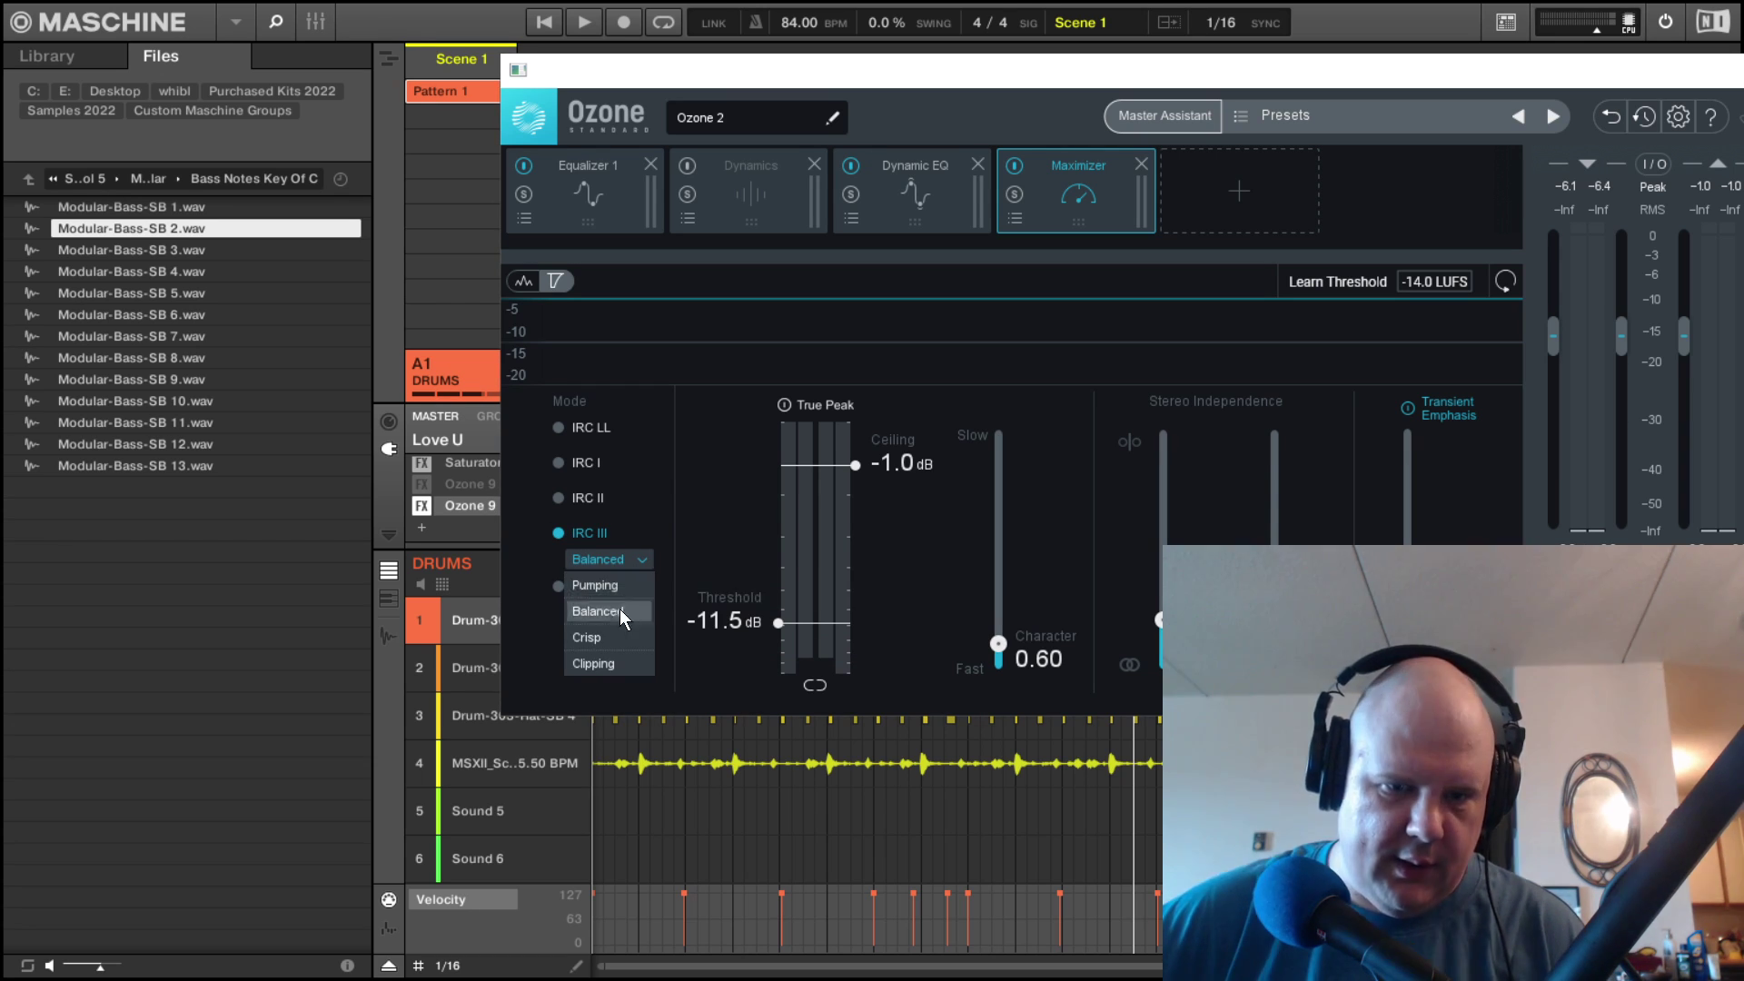
pyautogui.click(608, 638)
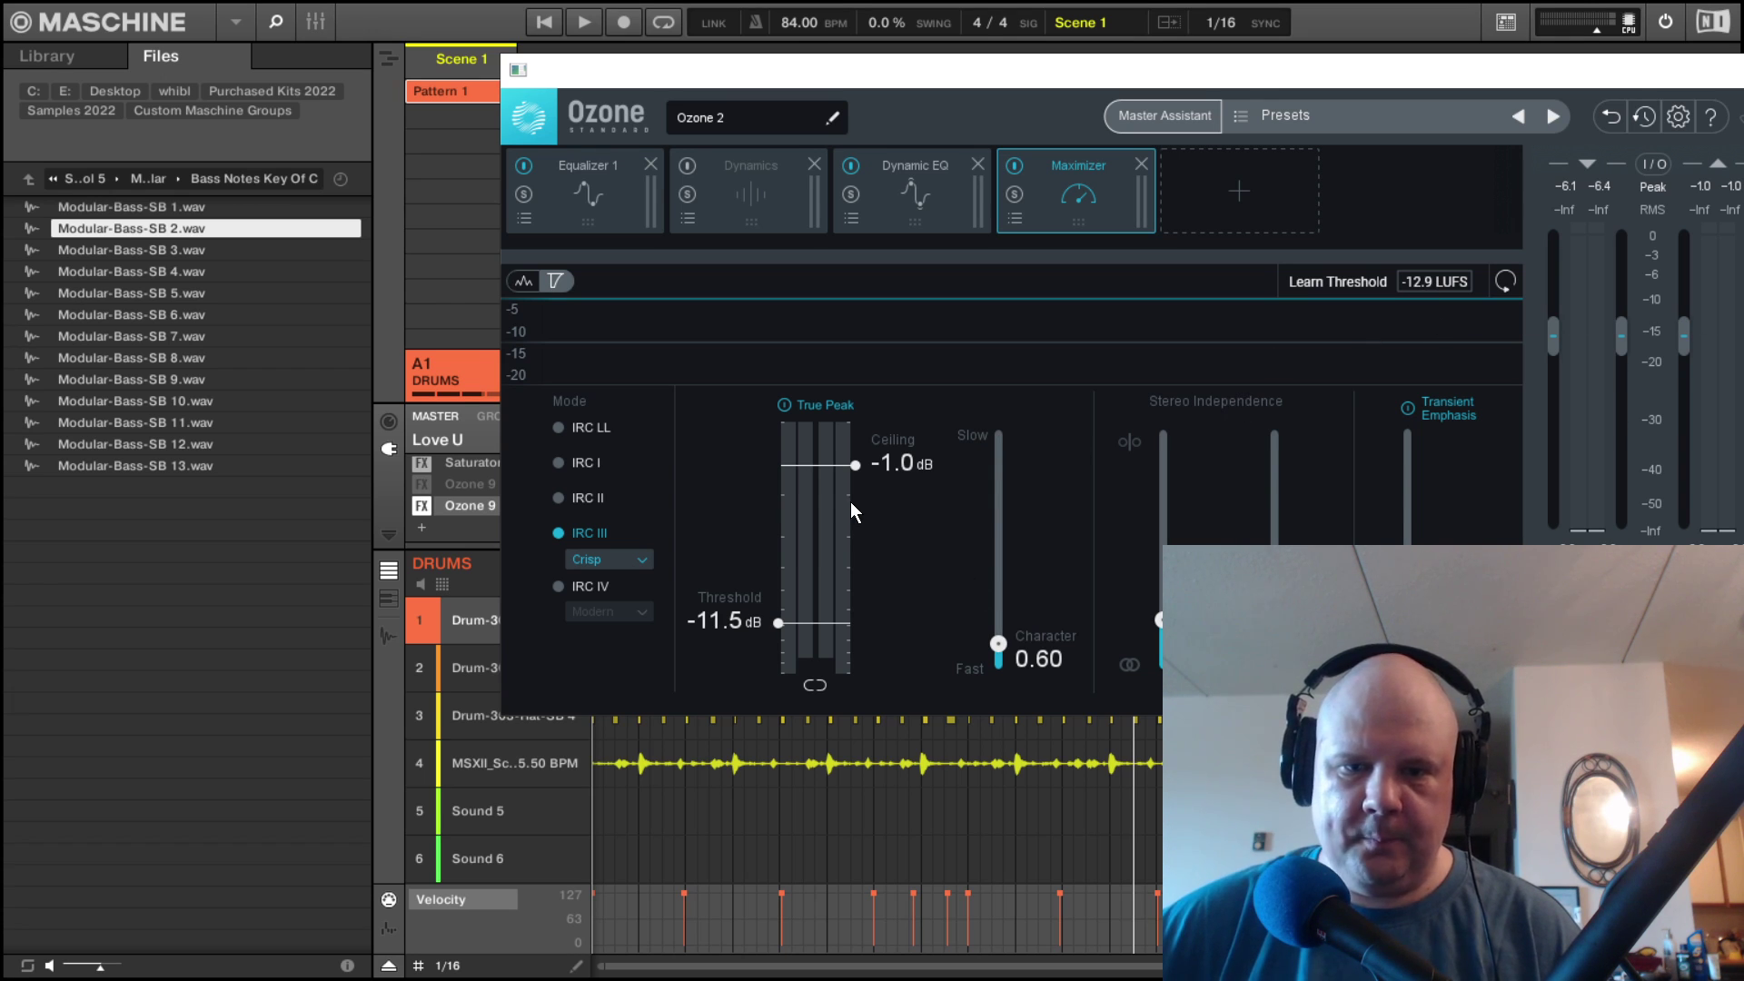
# Lower the Maximizer's ceiling to -1.4 dB and learn its threshold from the playing beat, leaving learning and playback stopped.
pyautogui.moveTo(858, 467); pyautogui.dragTo(859, 481)
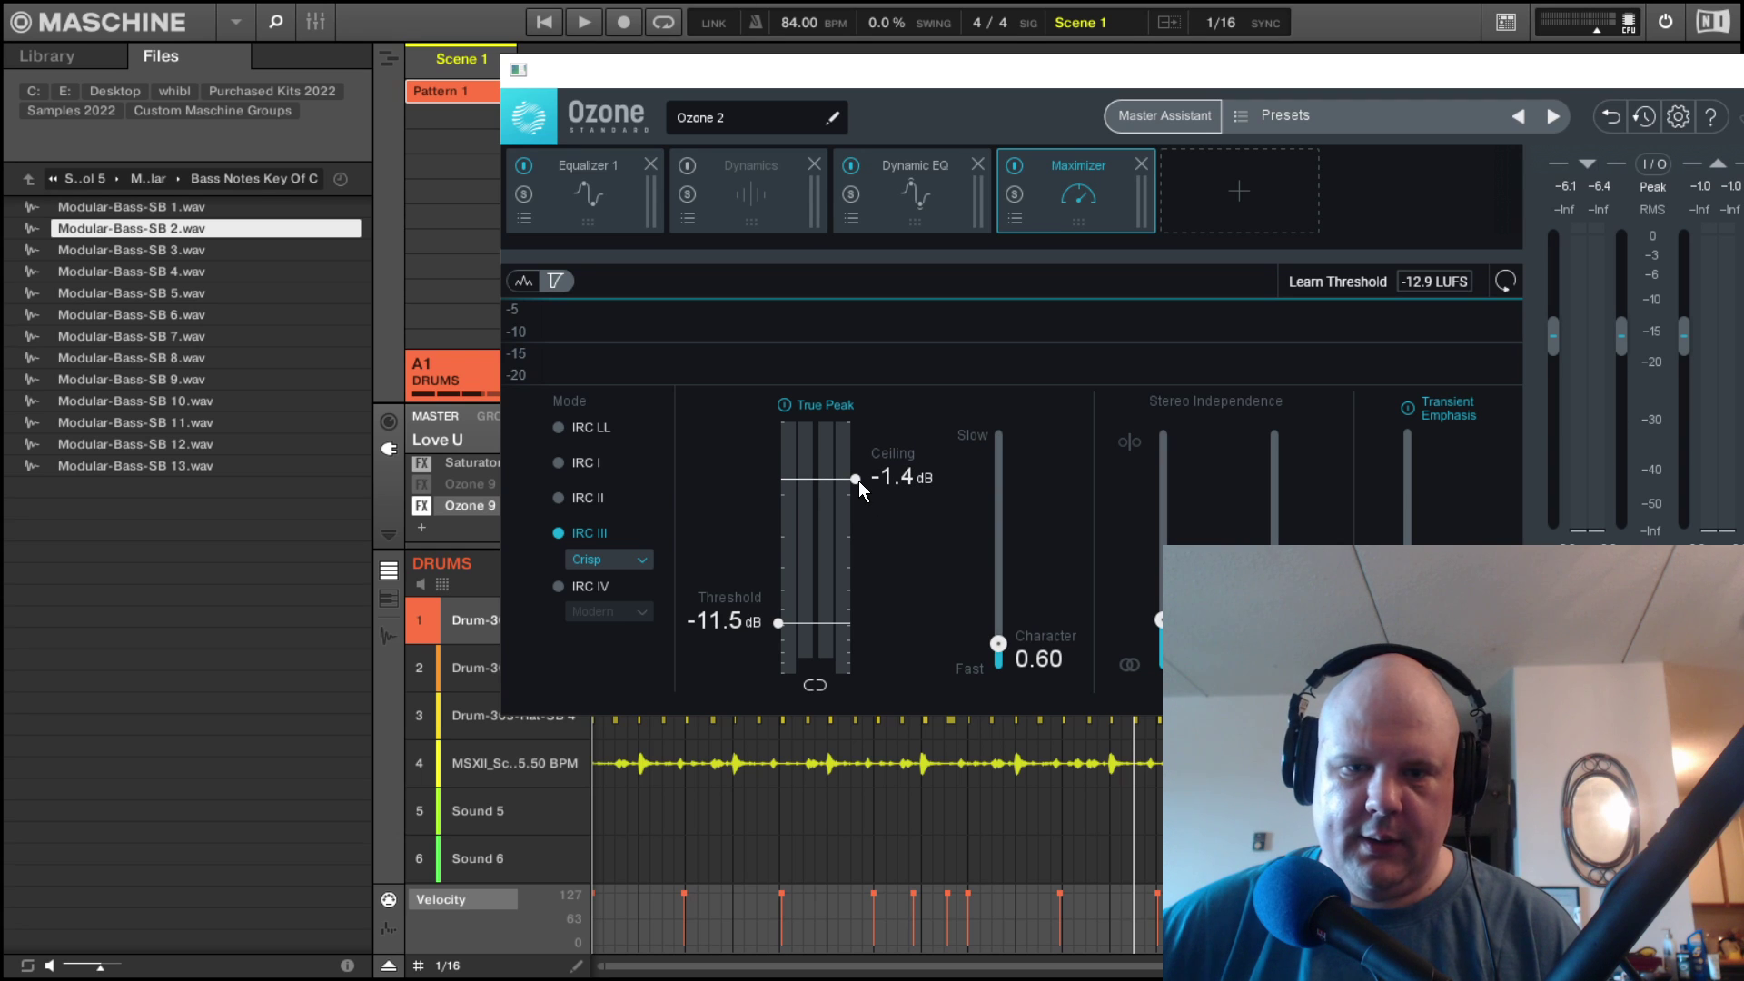
pyautogui.click(1328, 281)
pyautogui.press('space')
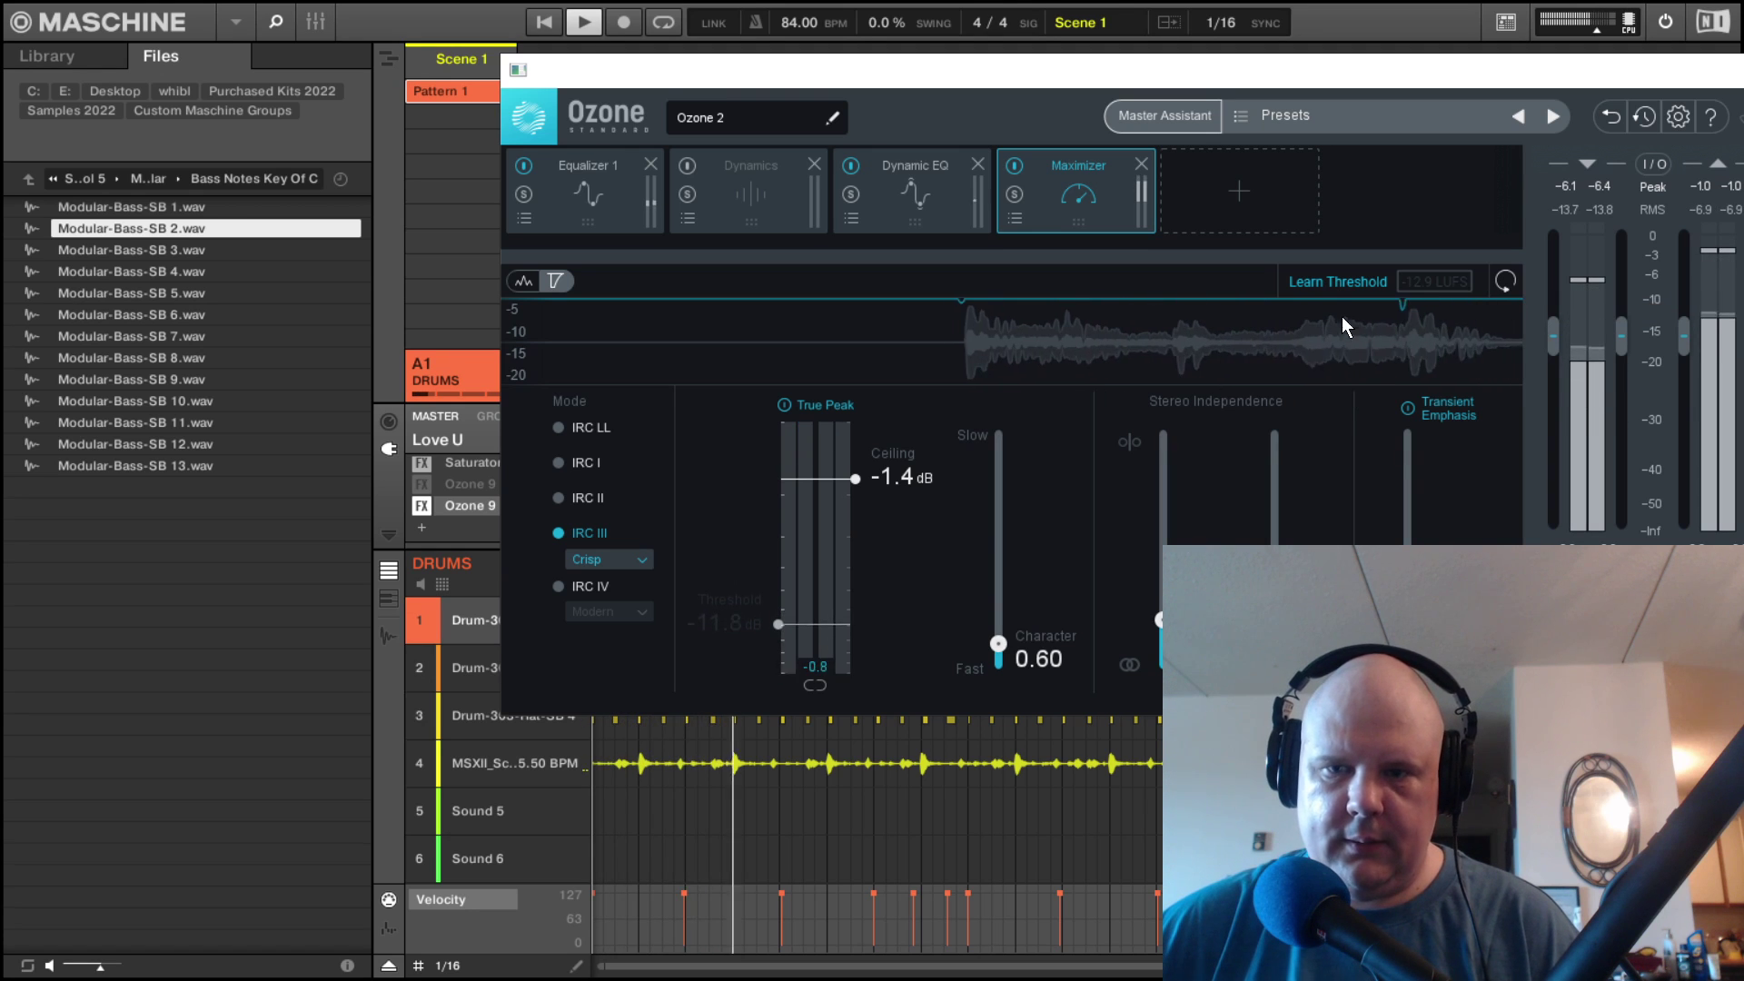
pyautogui.click(1311, 289)
pyautogui.press('space')
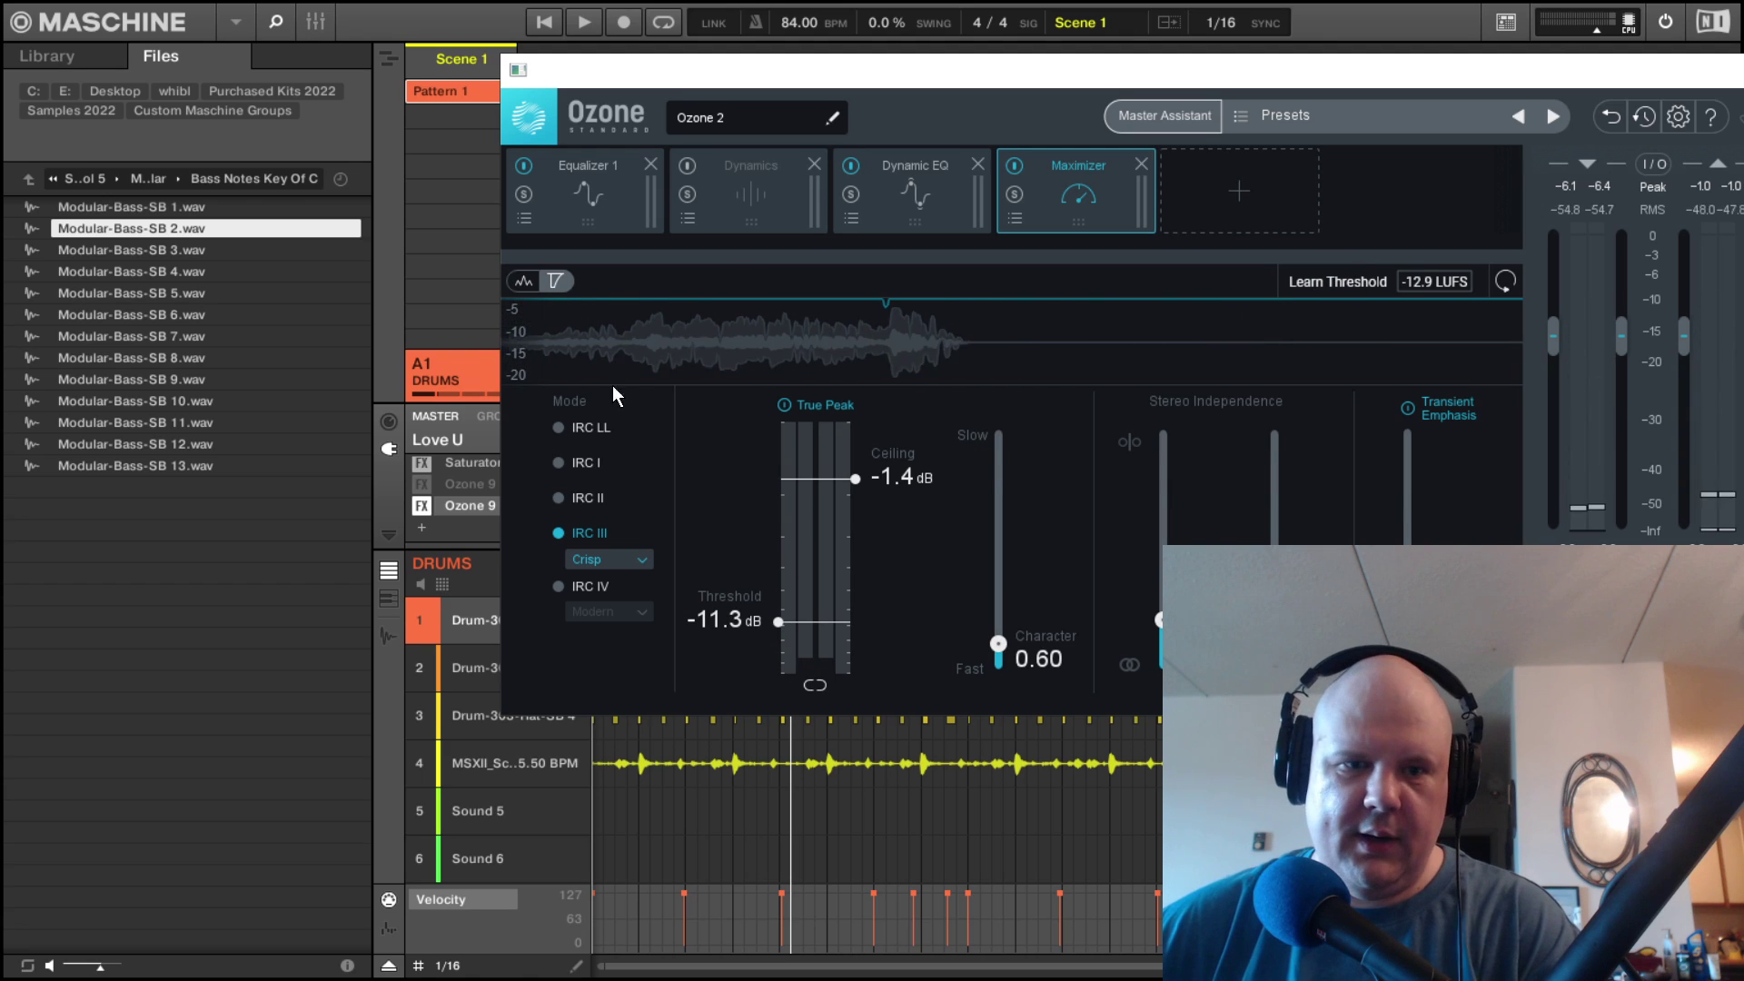
# Toggle the master channel's Saturator bypass twice and close the Ozone window.
pyautogui.click(421, 465)
pyautogui.click(421, 465)
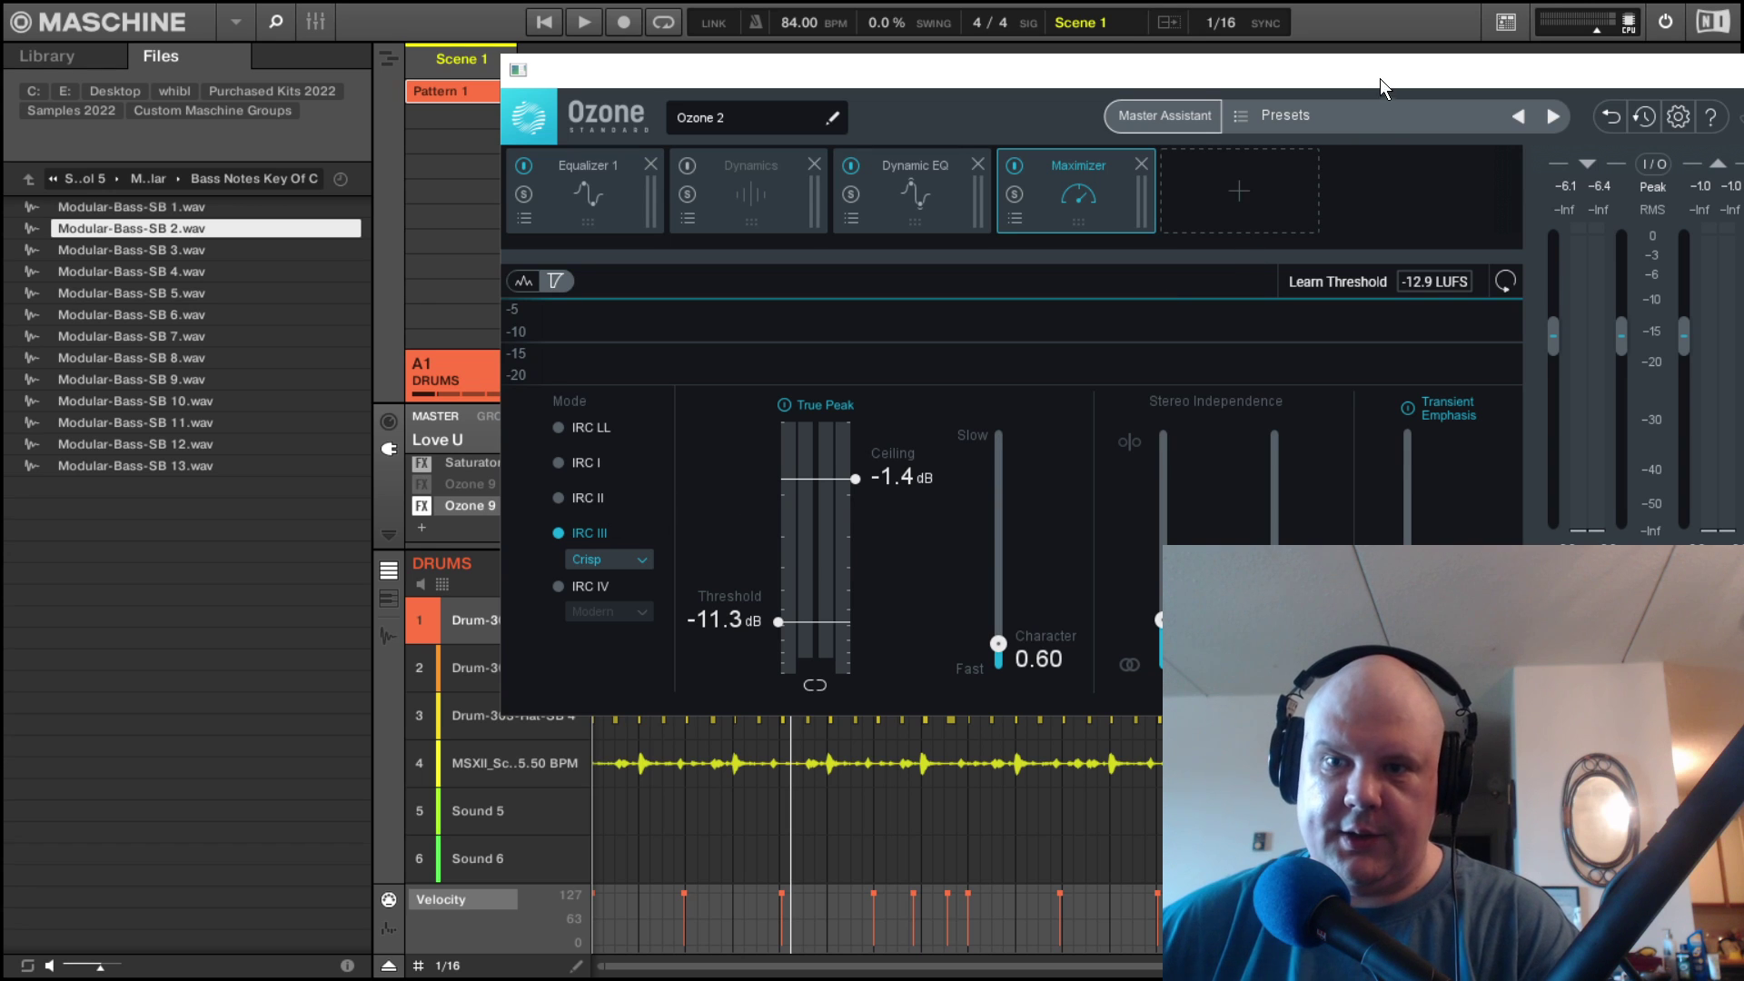
pyautogui.moveTo(1381, 78); pyautogui.dragTo(1170, 18)
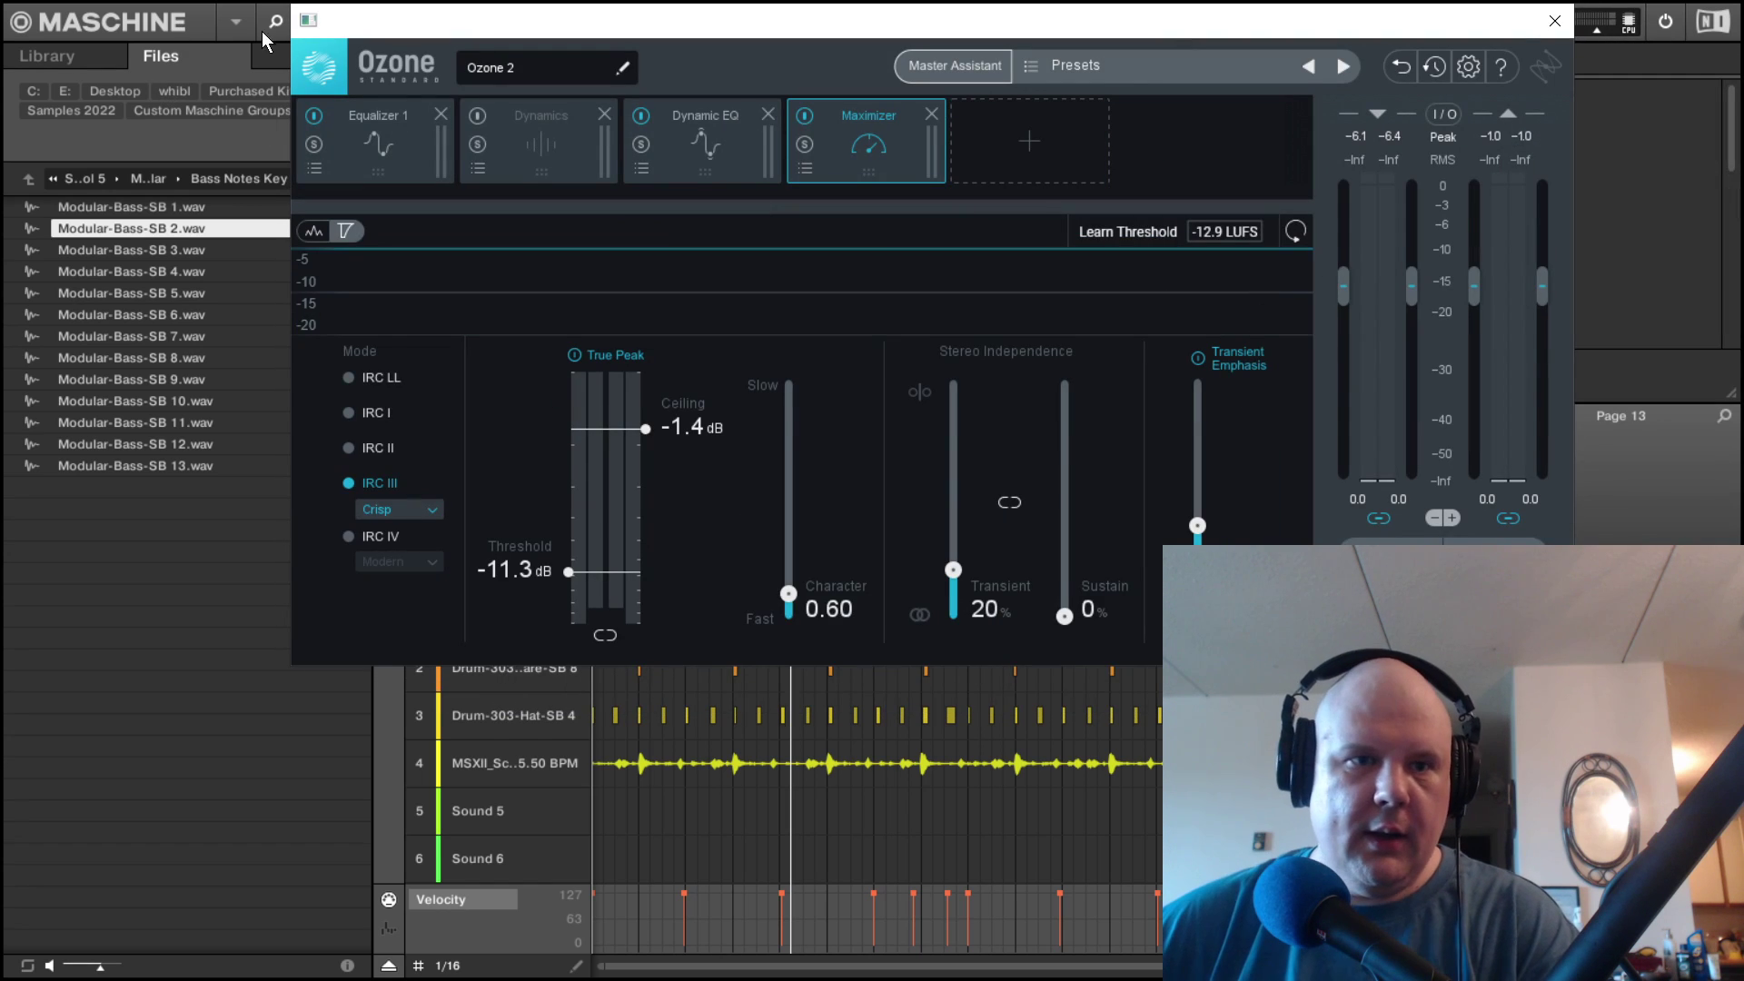
pyautogui.click(238, 20)
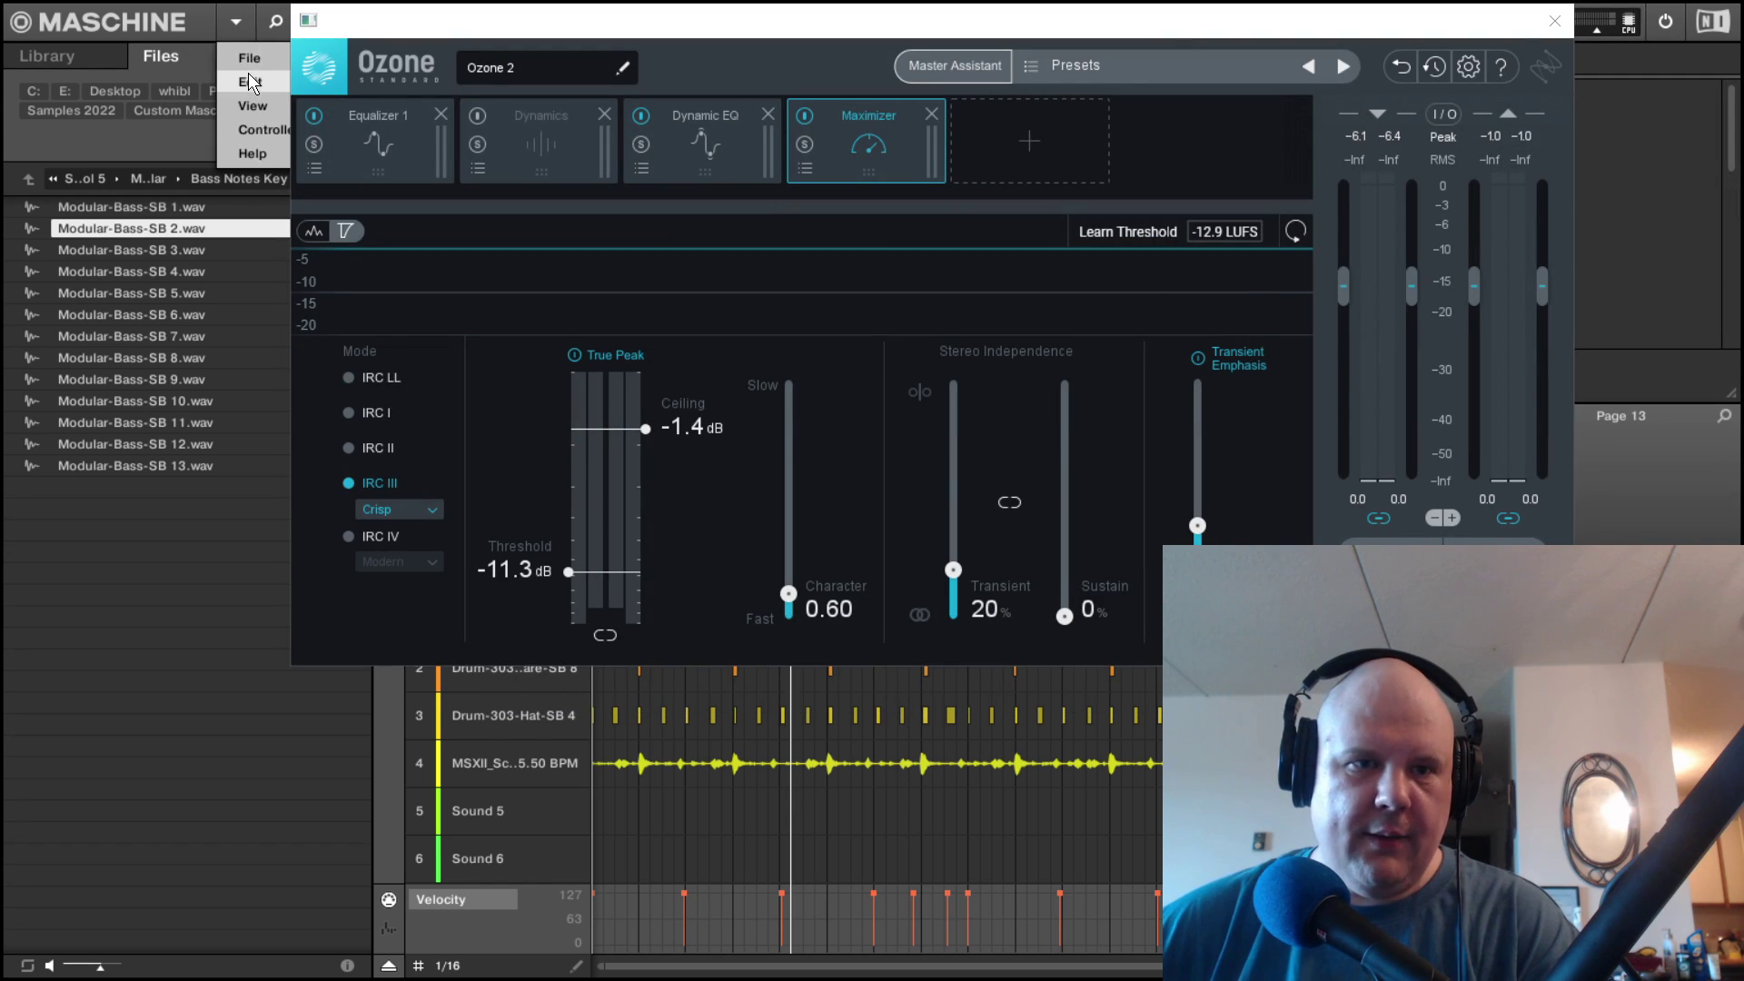
pyautogui.click(1555, 20)
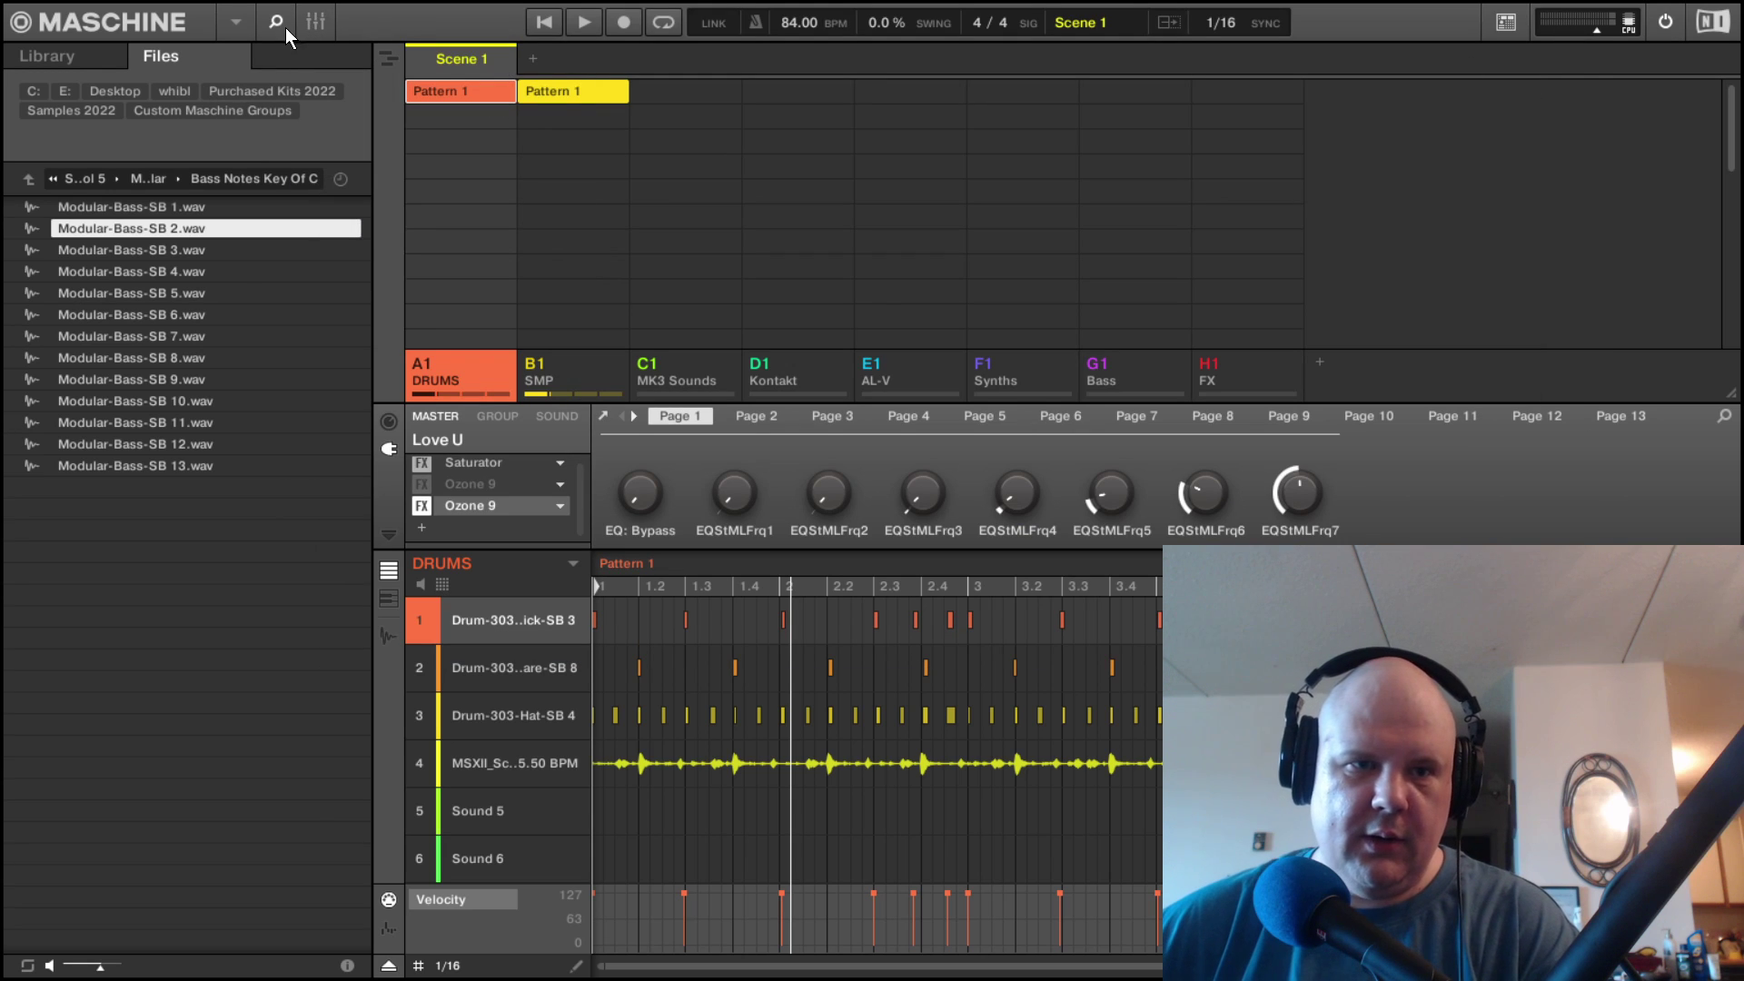
# Switch Maschine from the fullscreen view to the Large view size and maximize its window.
pyautogui.click(238, 21)
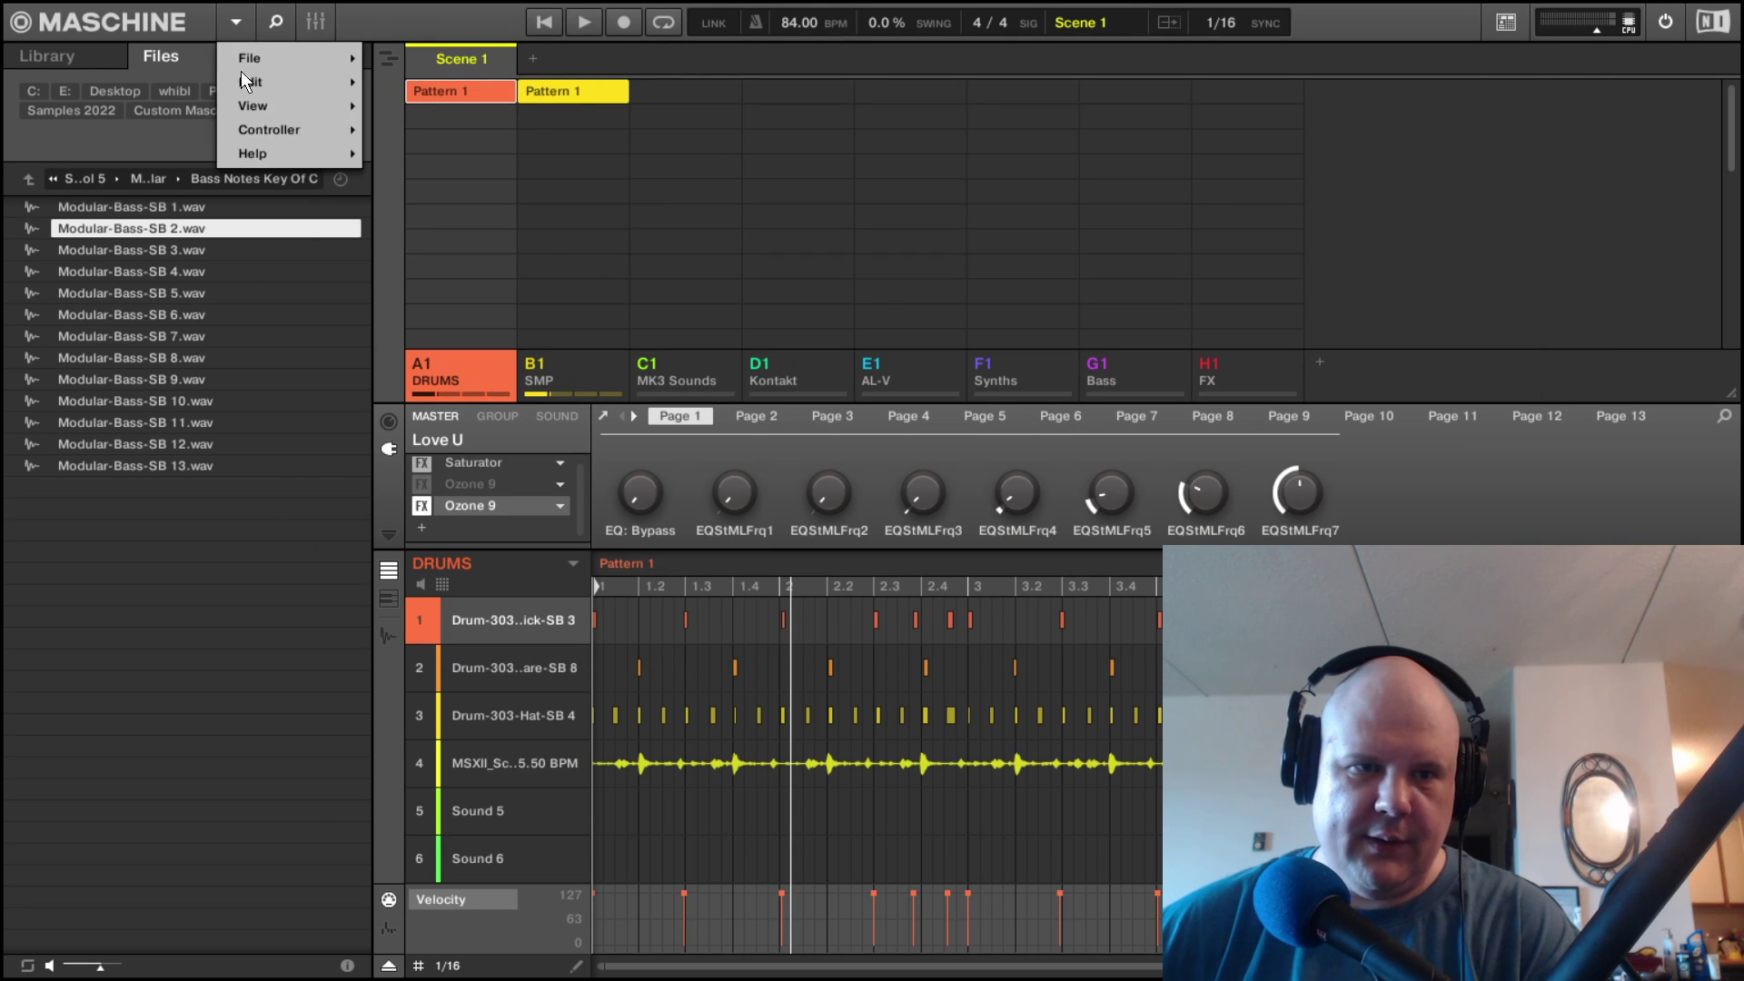
pyautogui.moveTo(247, 91)
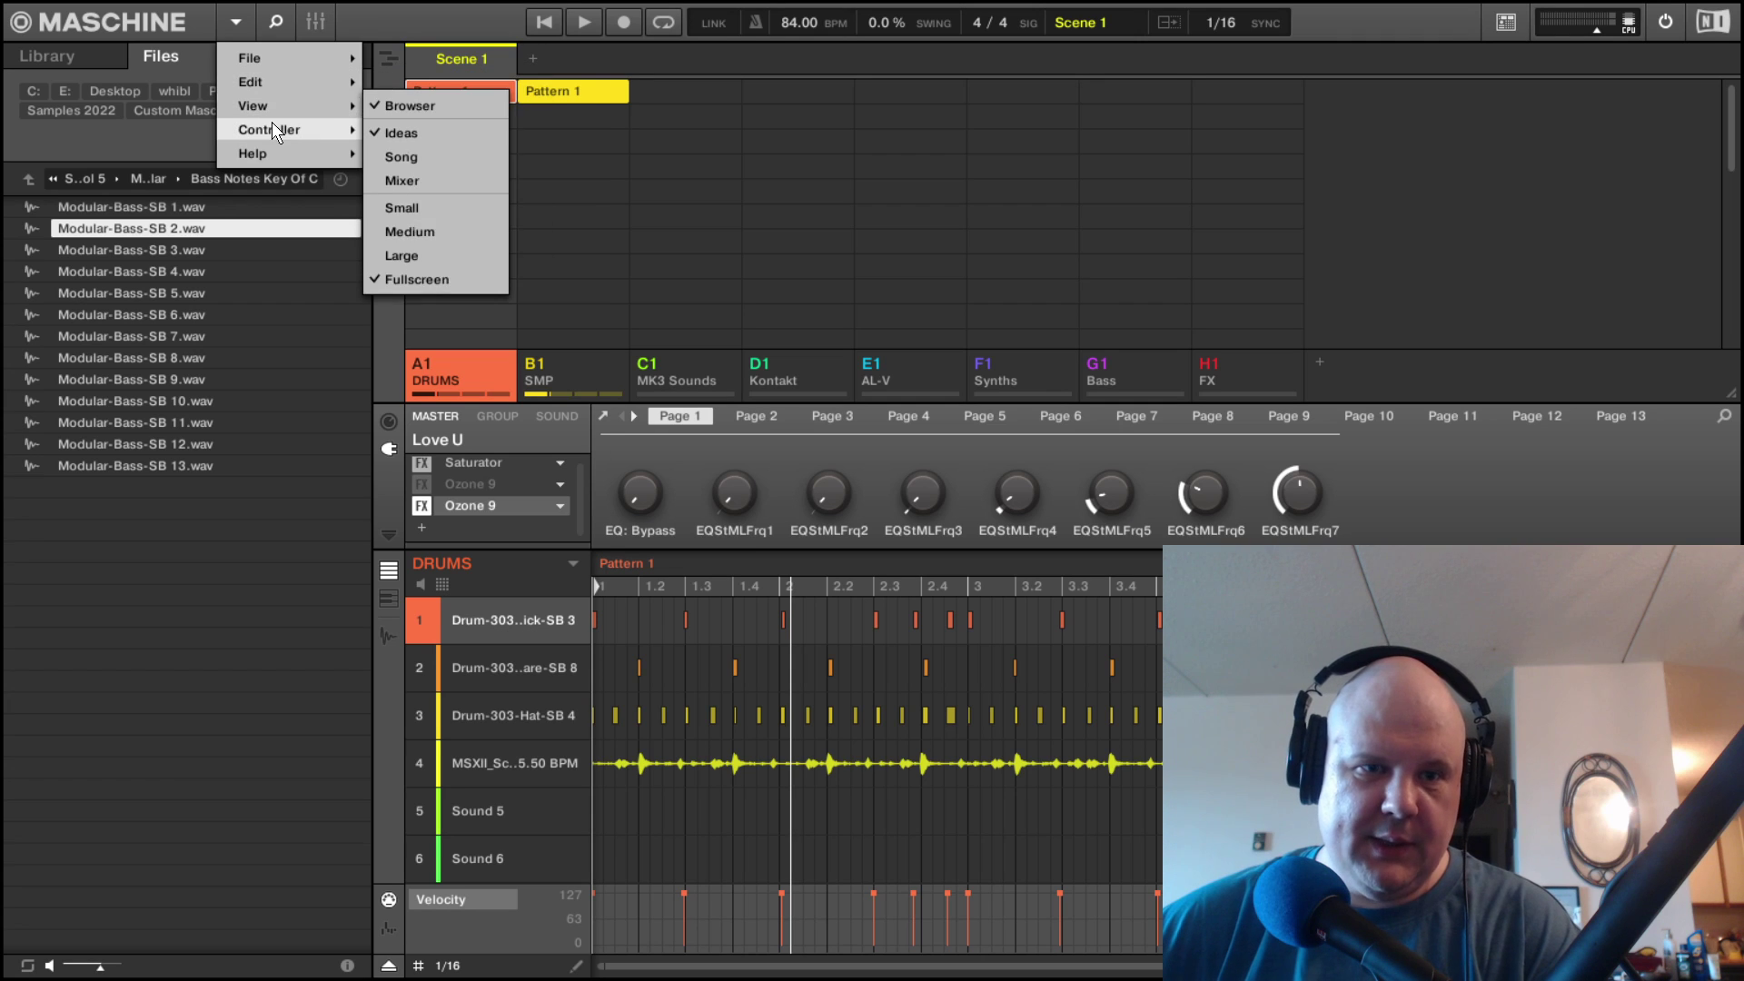
pyautogui.moveTo(273, 129)
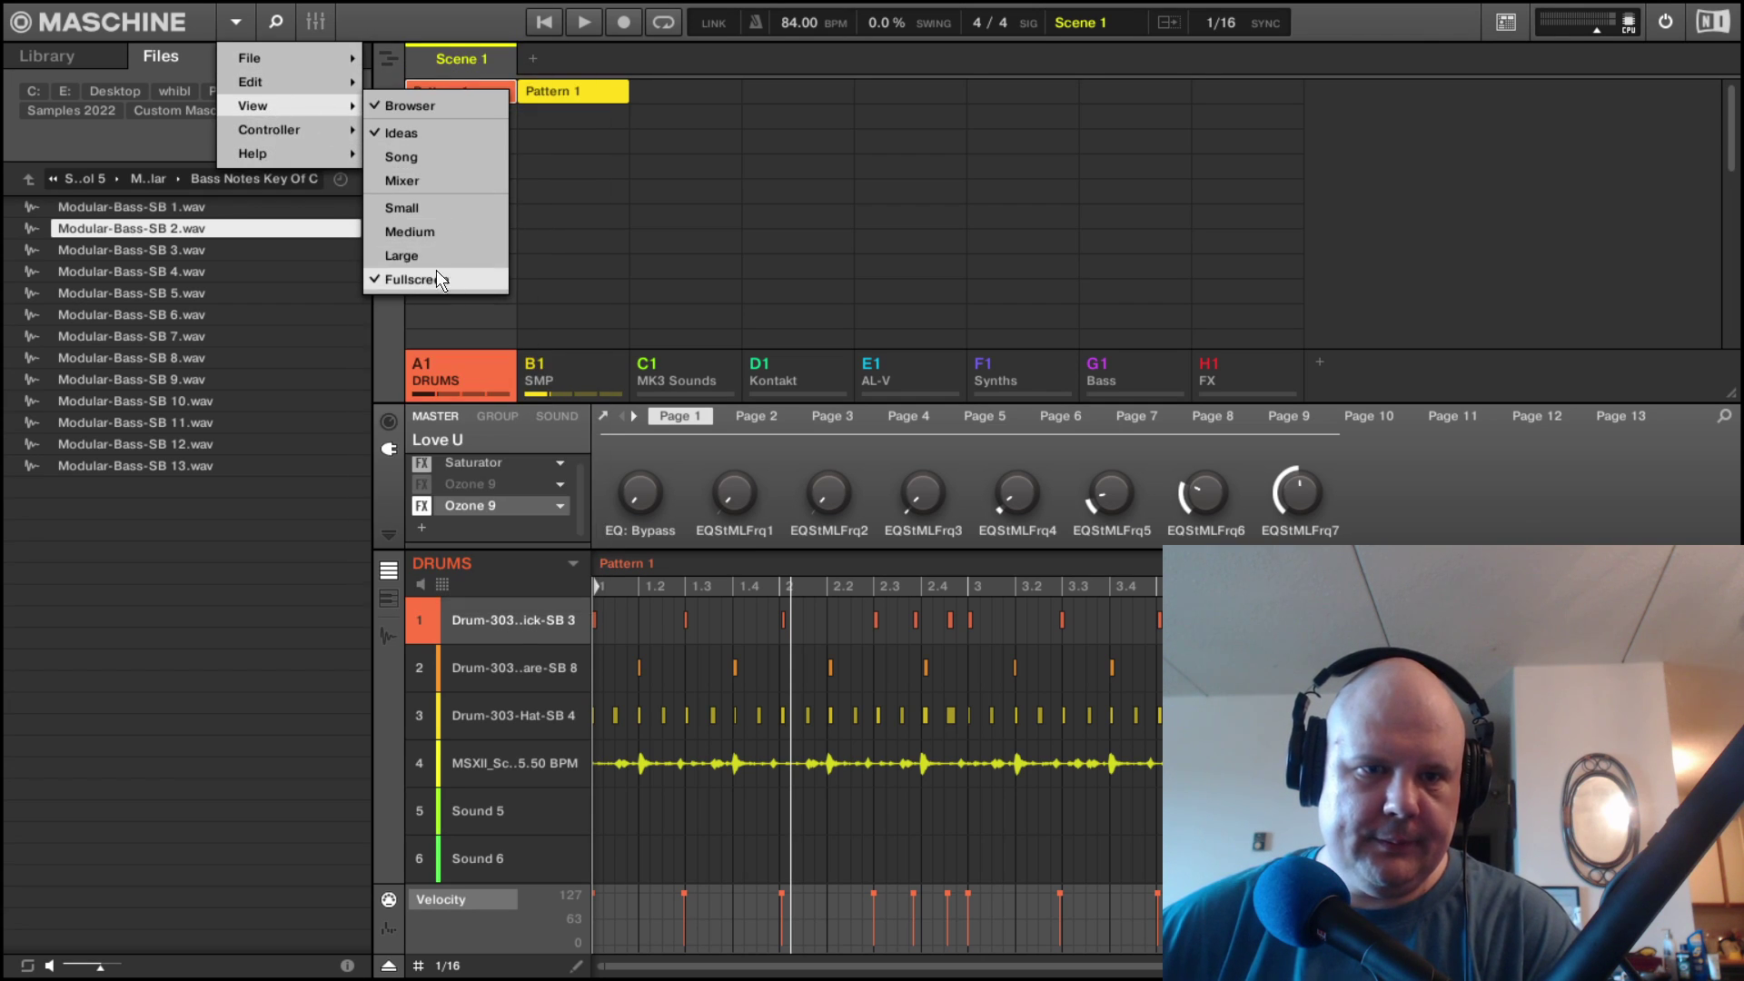
pyautogui.click(434, 258)
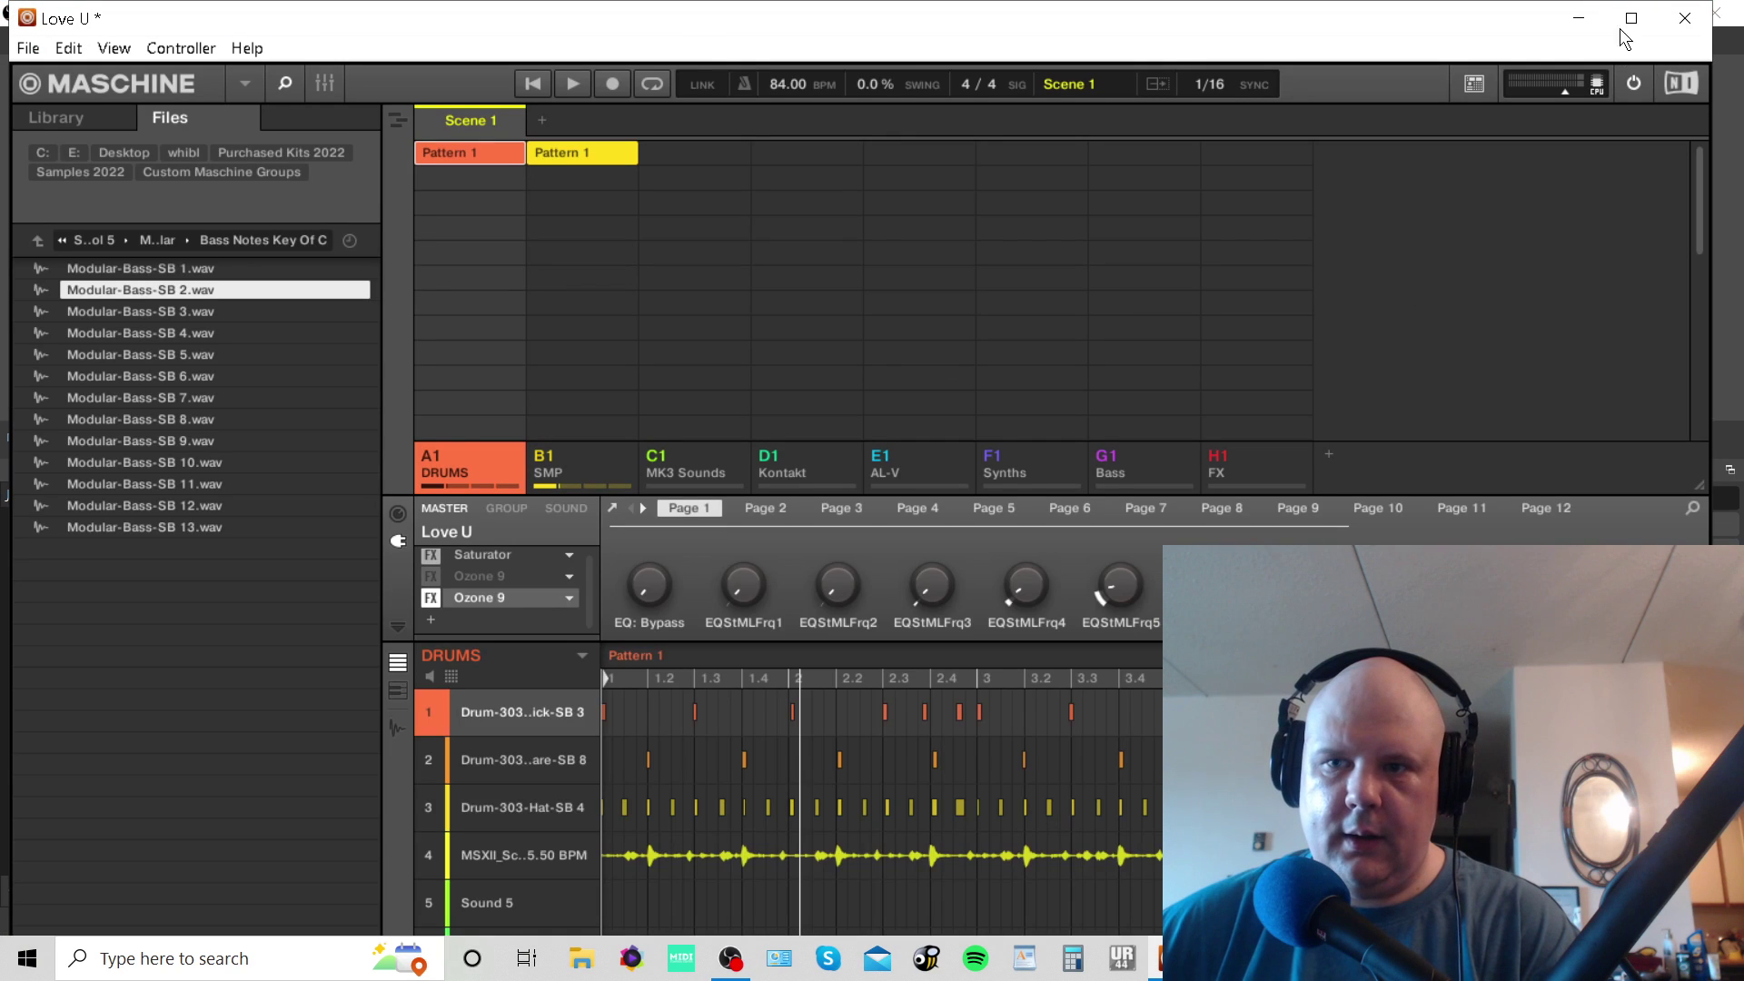
pyautogui.click(1623, 27)
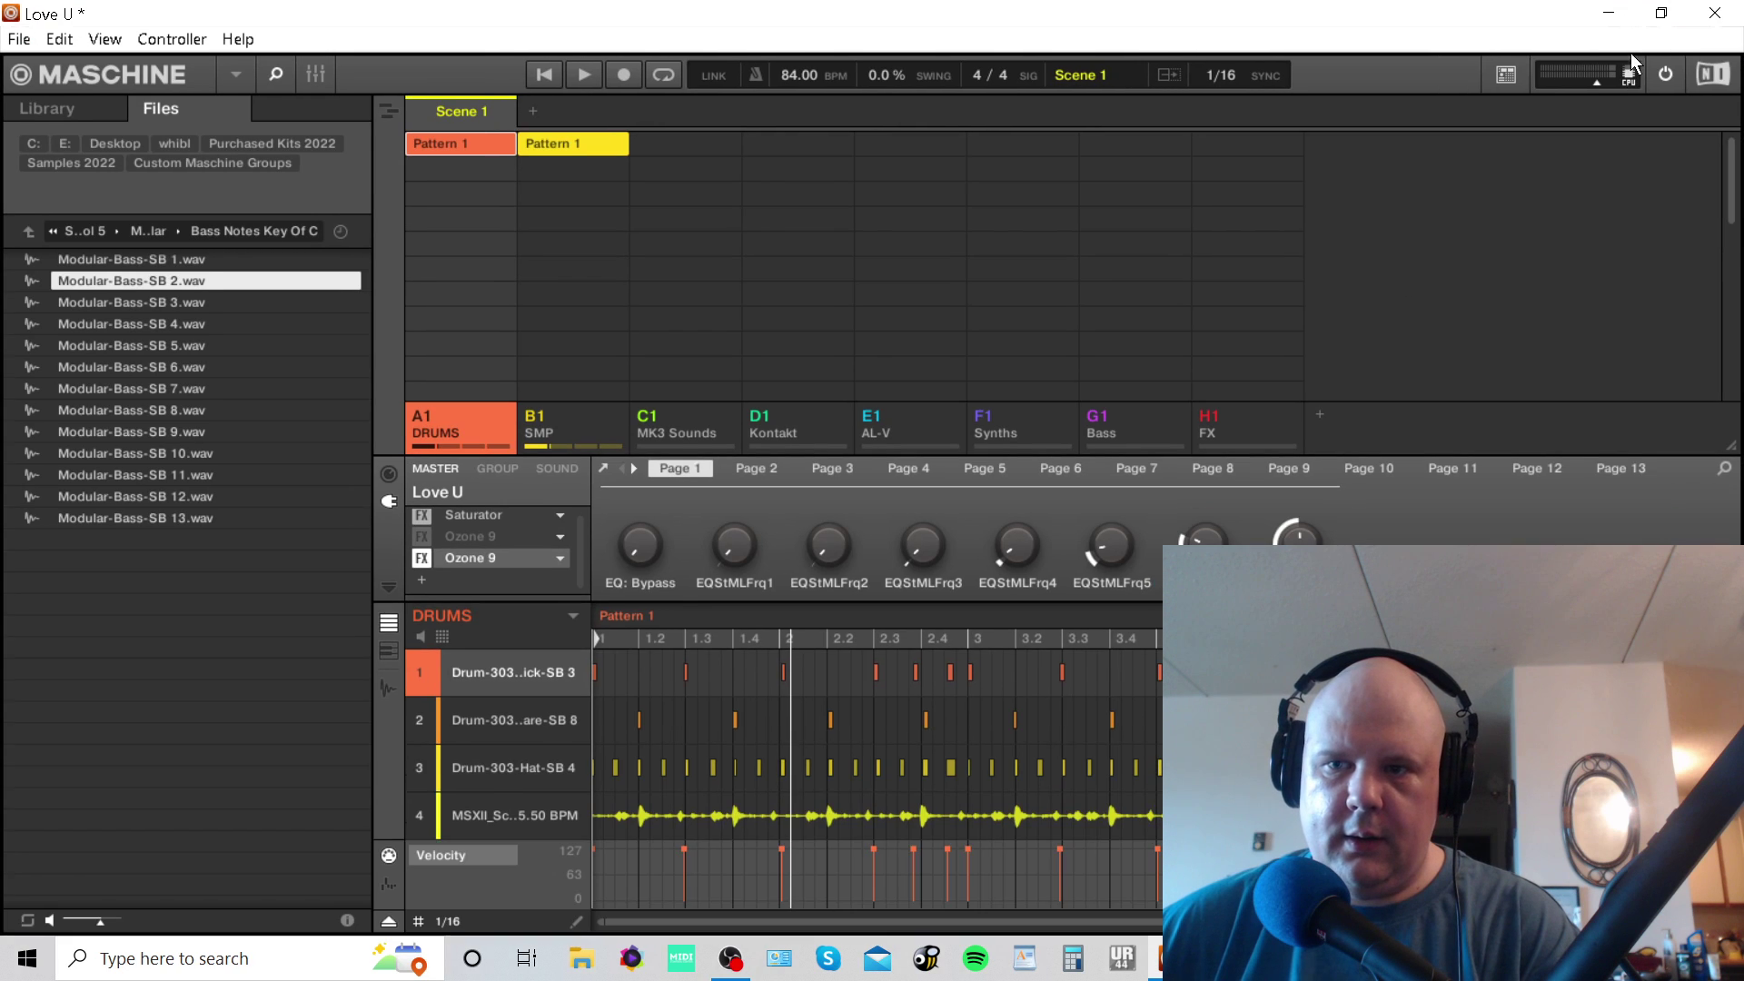
# Remove the bypassed Ozone 9 from the master effects chain, keeping the Saturator and the active Ozone 9.
pyautogui.click(418, 562)
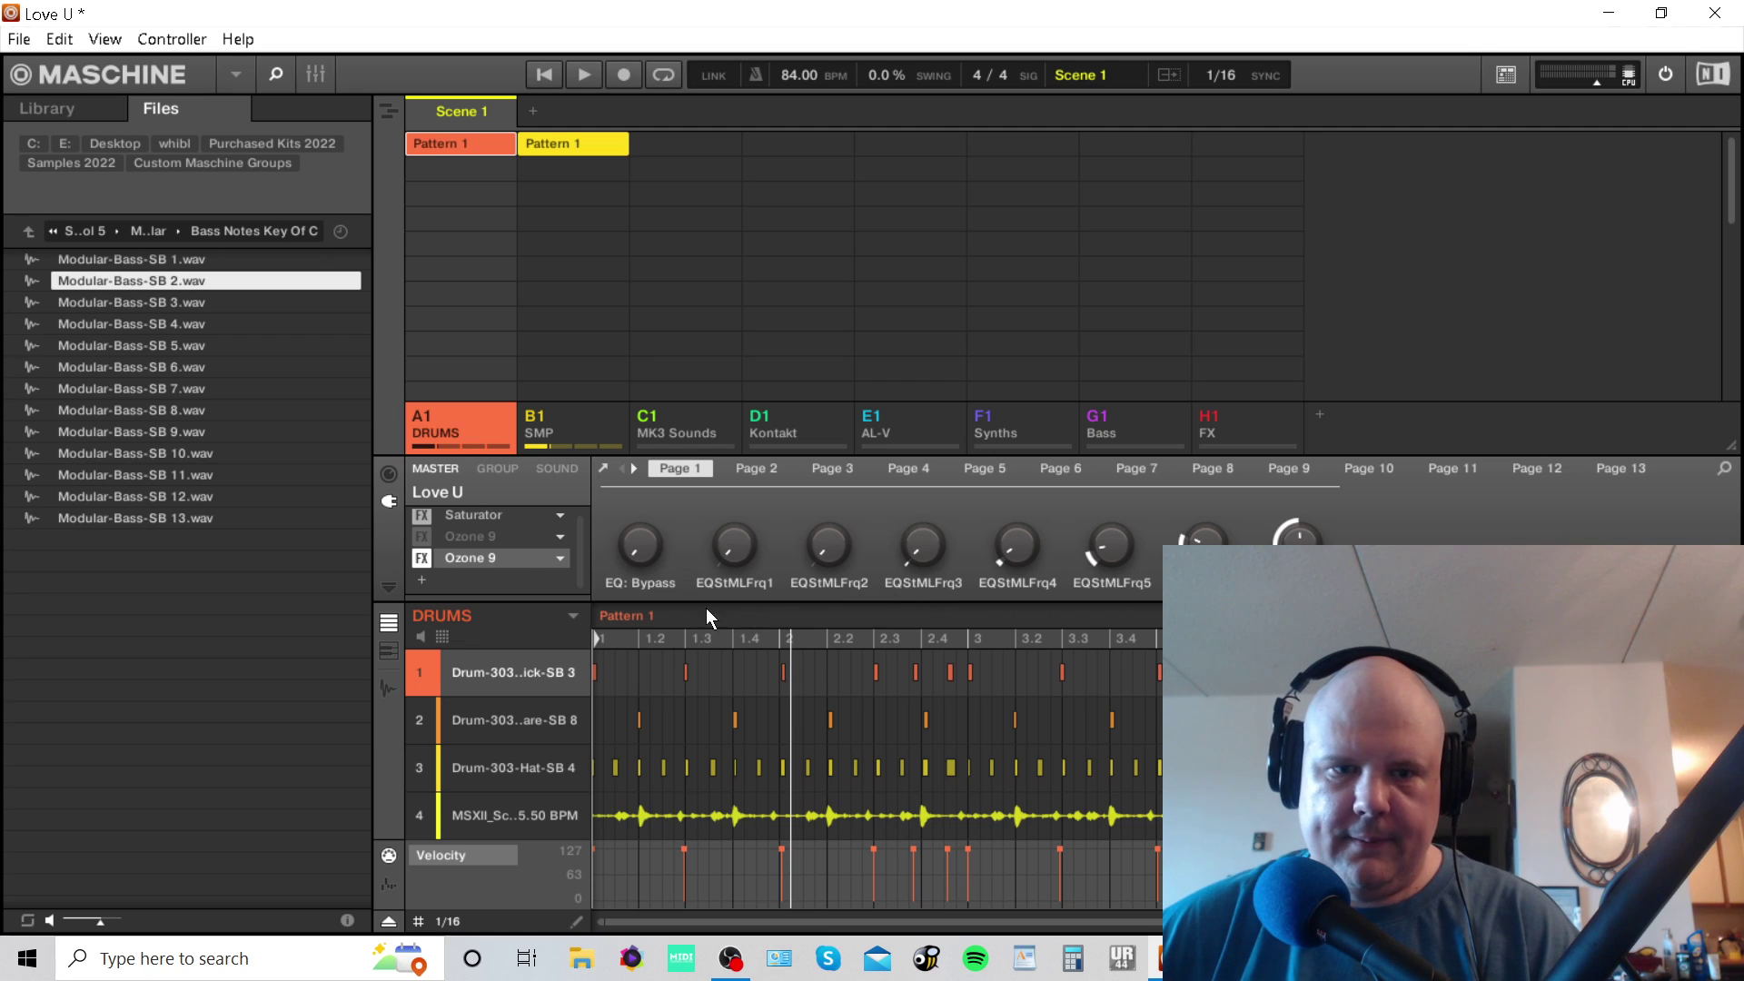
pyautogui.click(445, 536)
pyautogui.click(1555, 21)
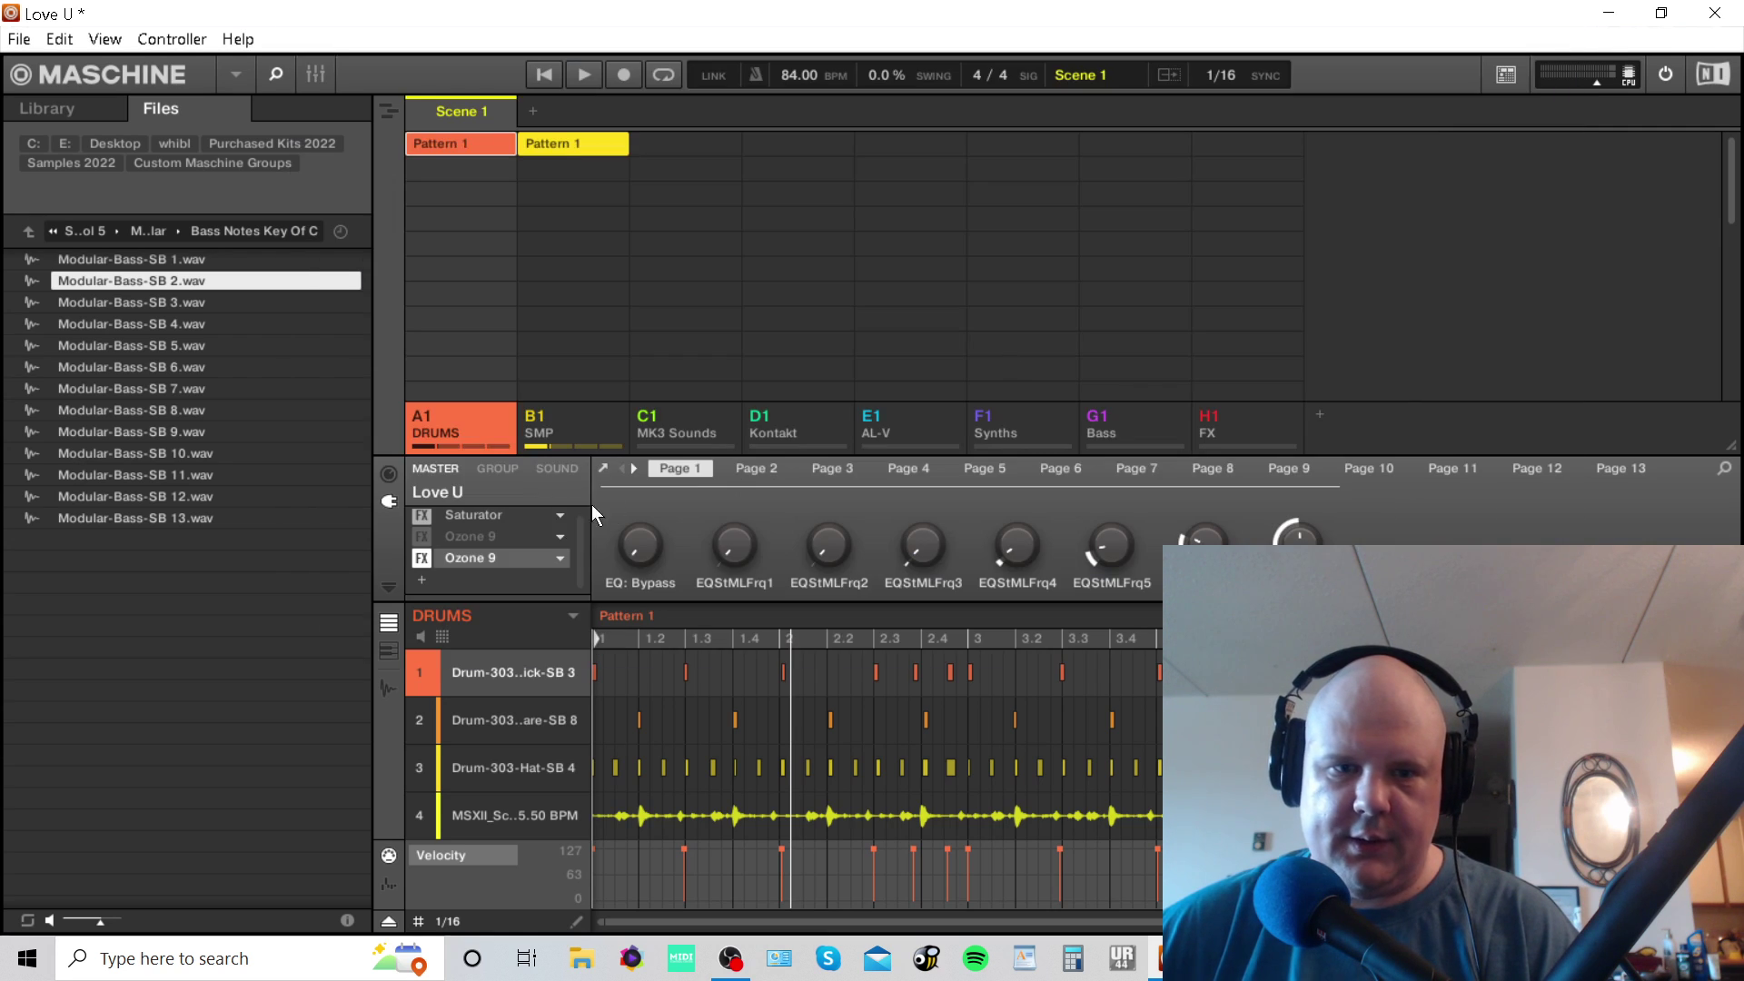
pyautogui.click(559, 538)
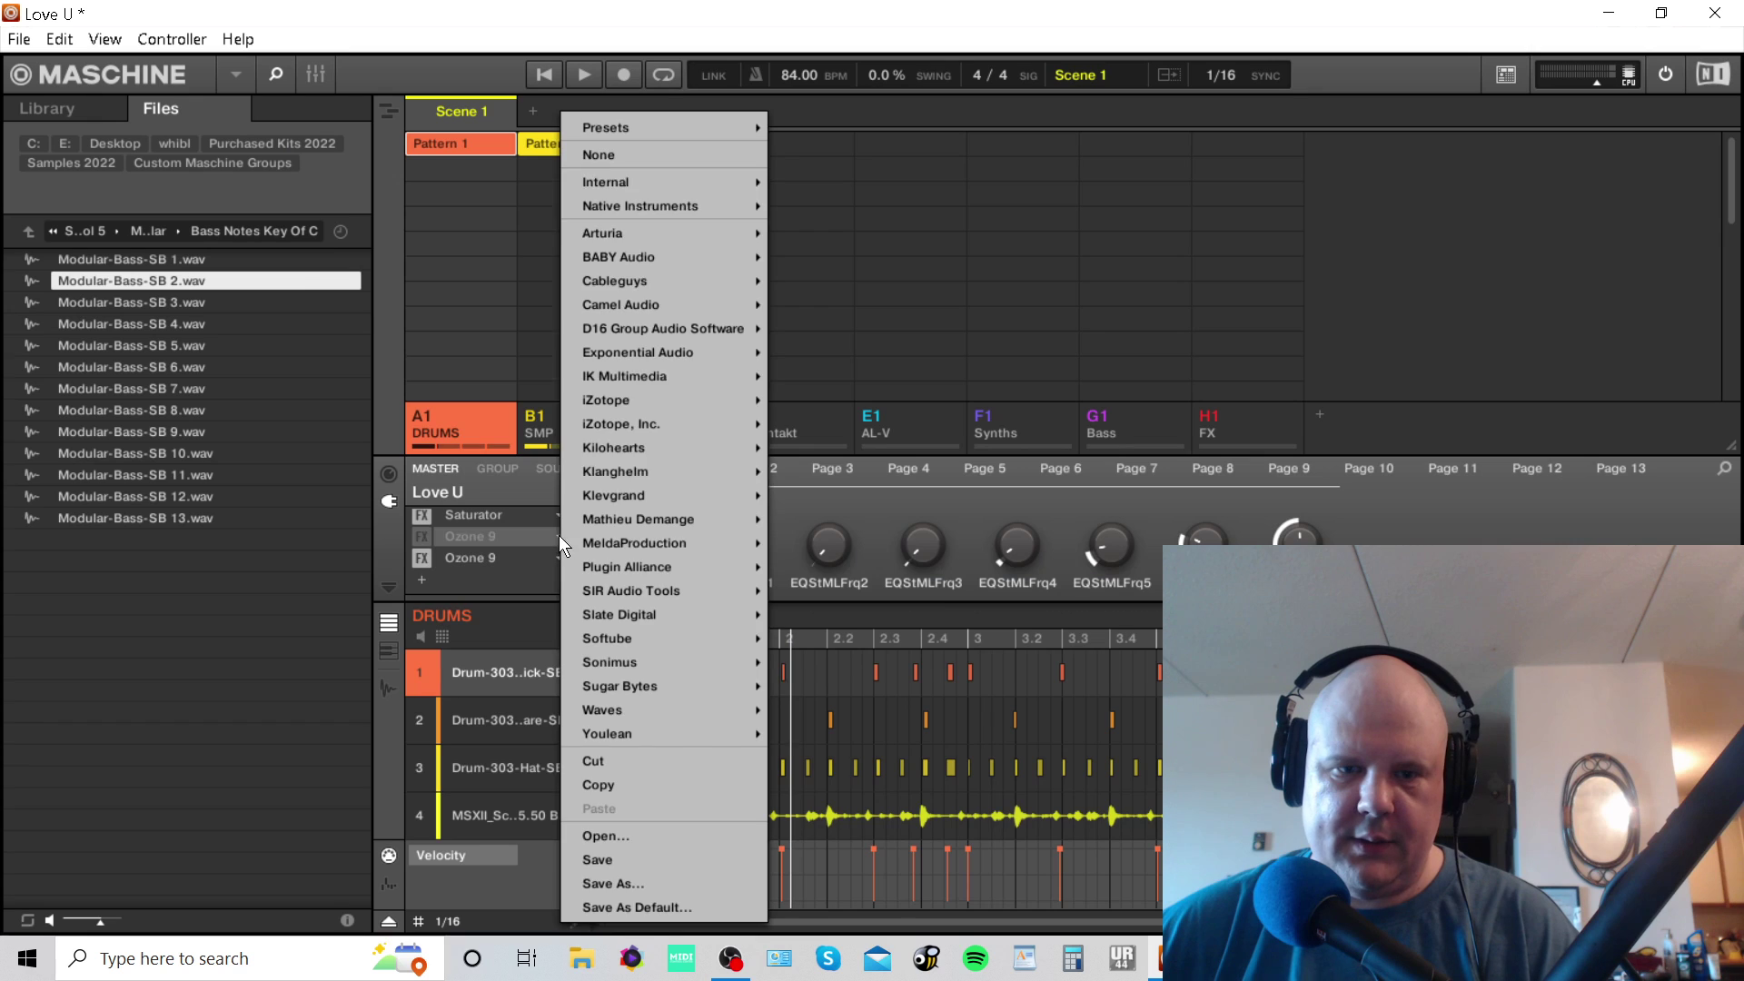
pyautogui.click(633, 150)
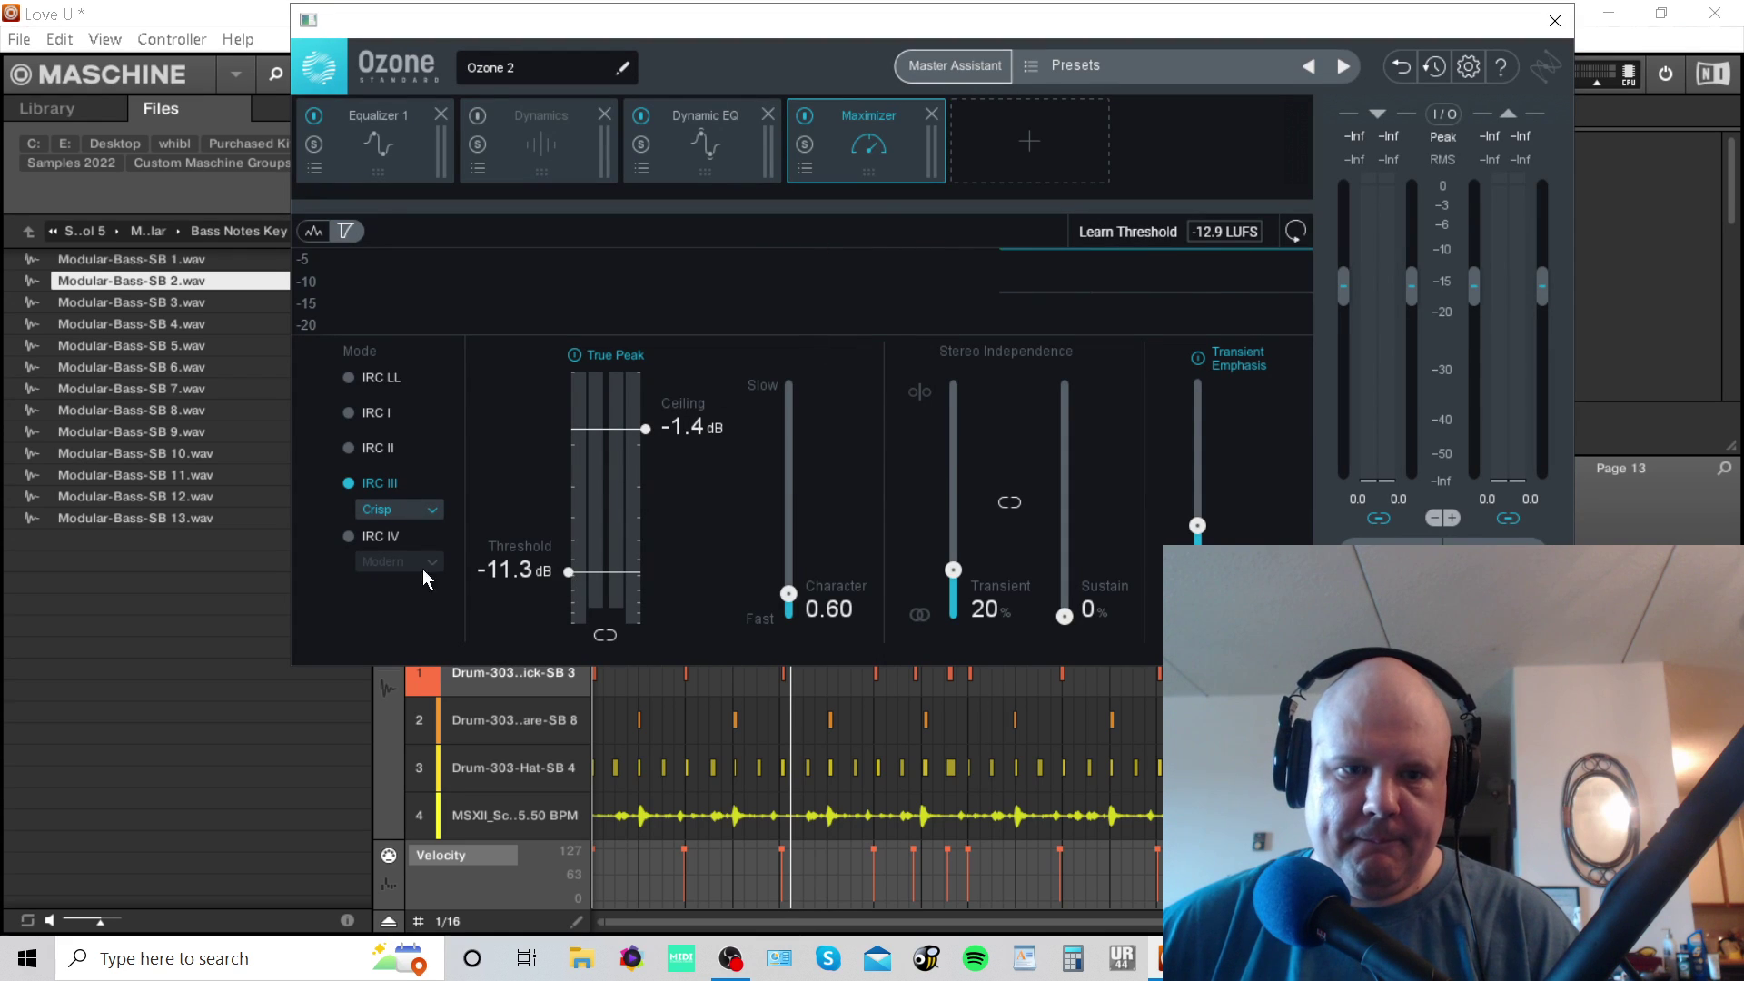
# Relearn the Maximizer's threshold for the -12.9 LUFS target from the playing beat, close the Ozone window and stop playback.
pyautogui.click(1149, 232)
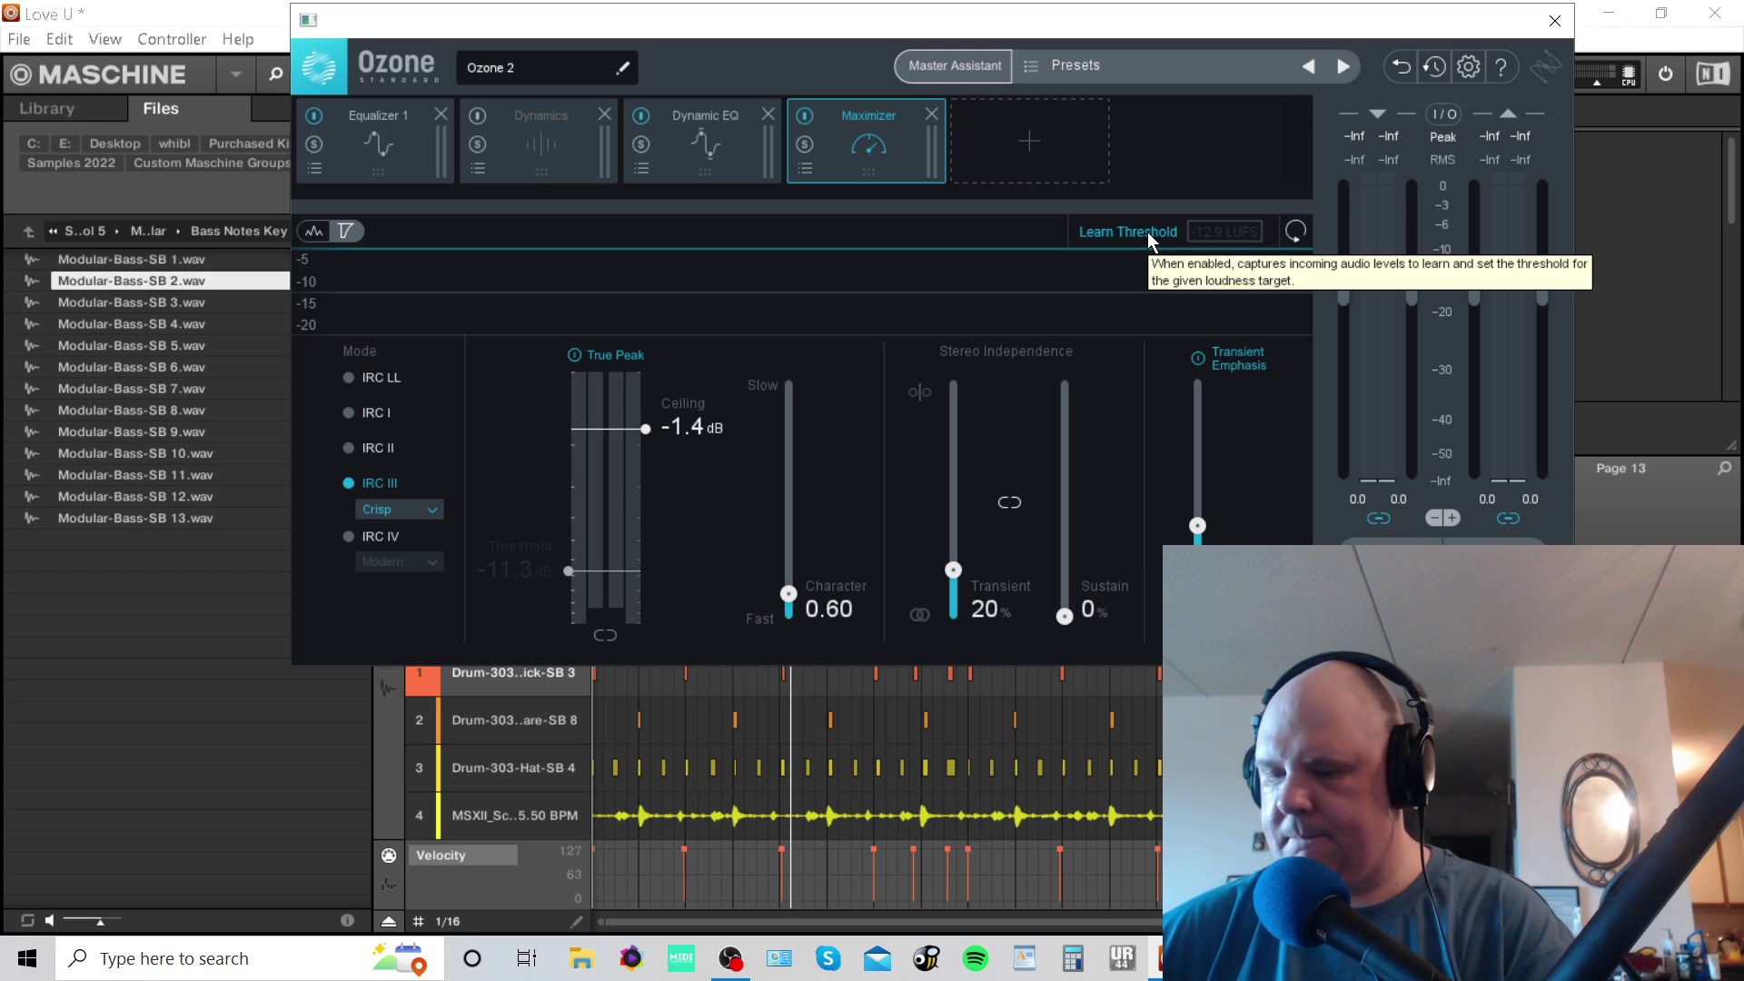
pyautogui.press('space')
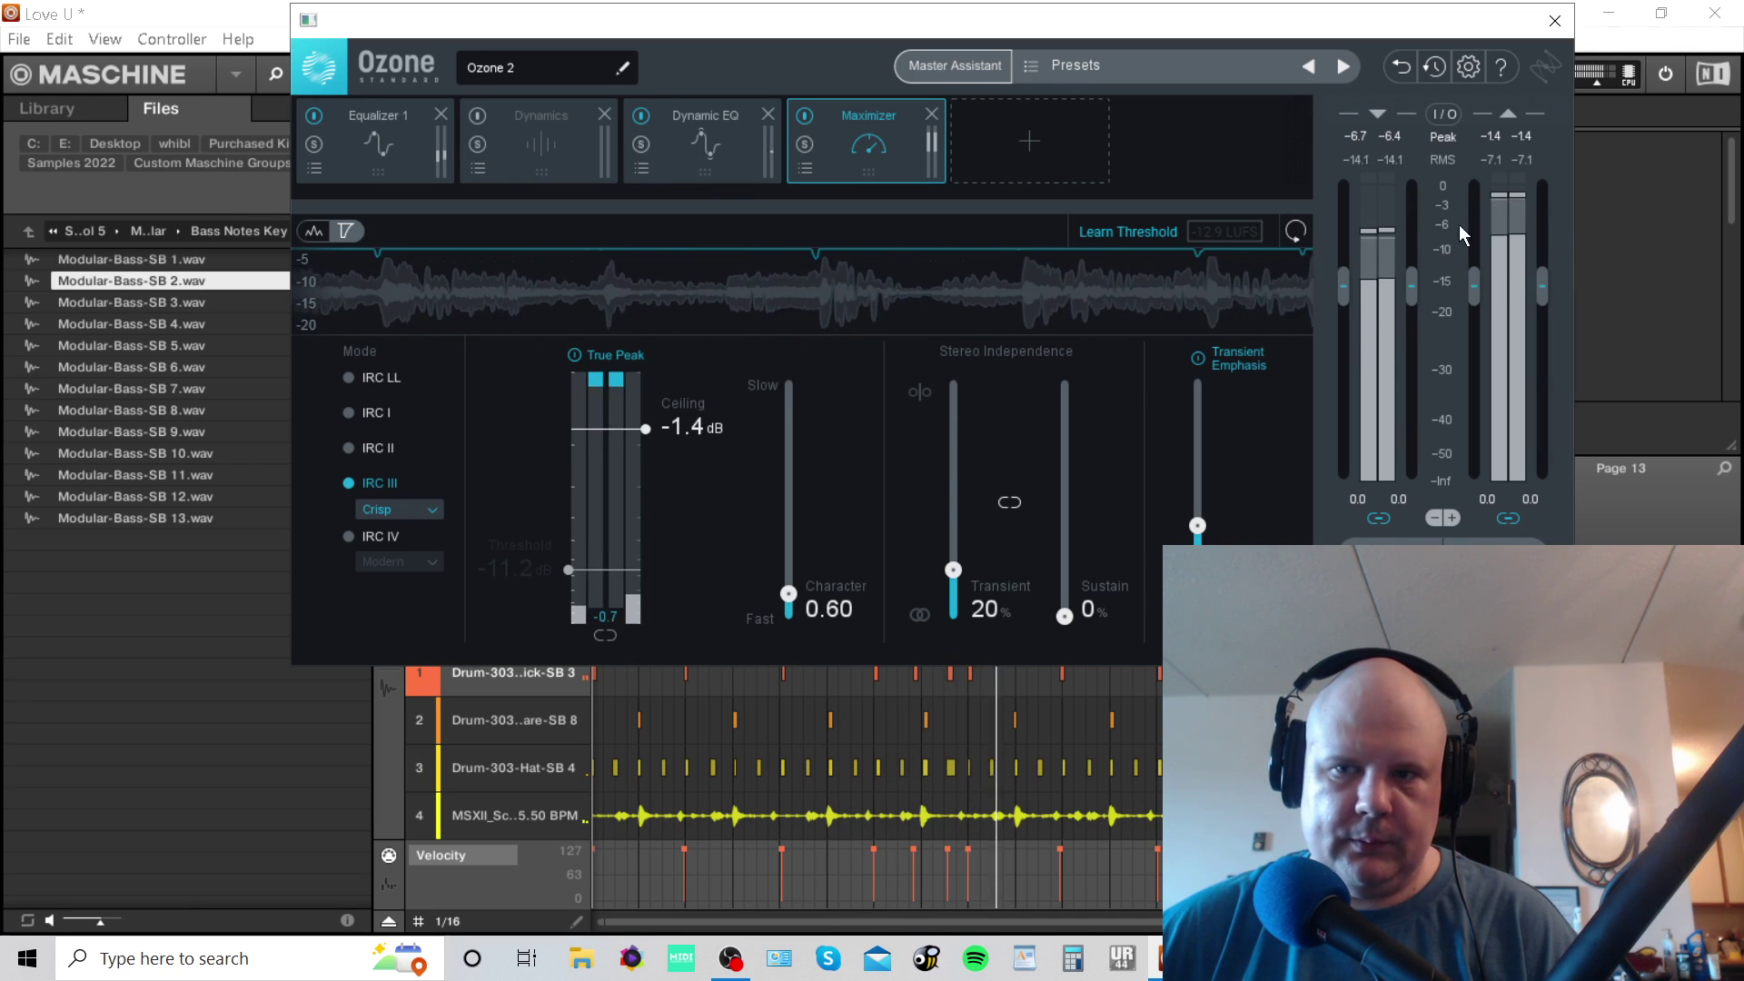
pyautogui.click(1556, 20)
pyautogui.press('space')
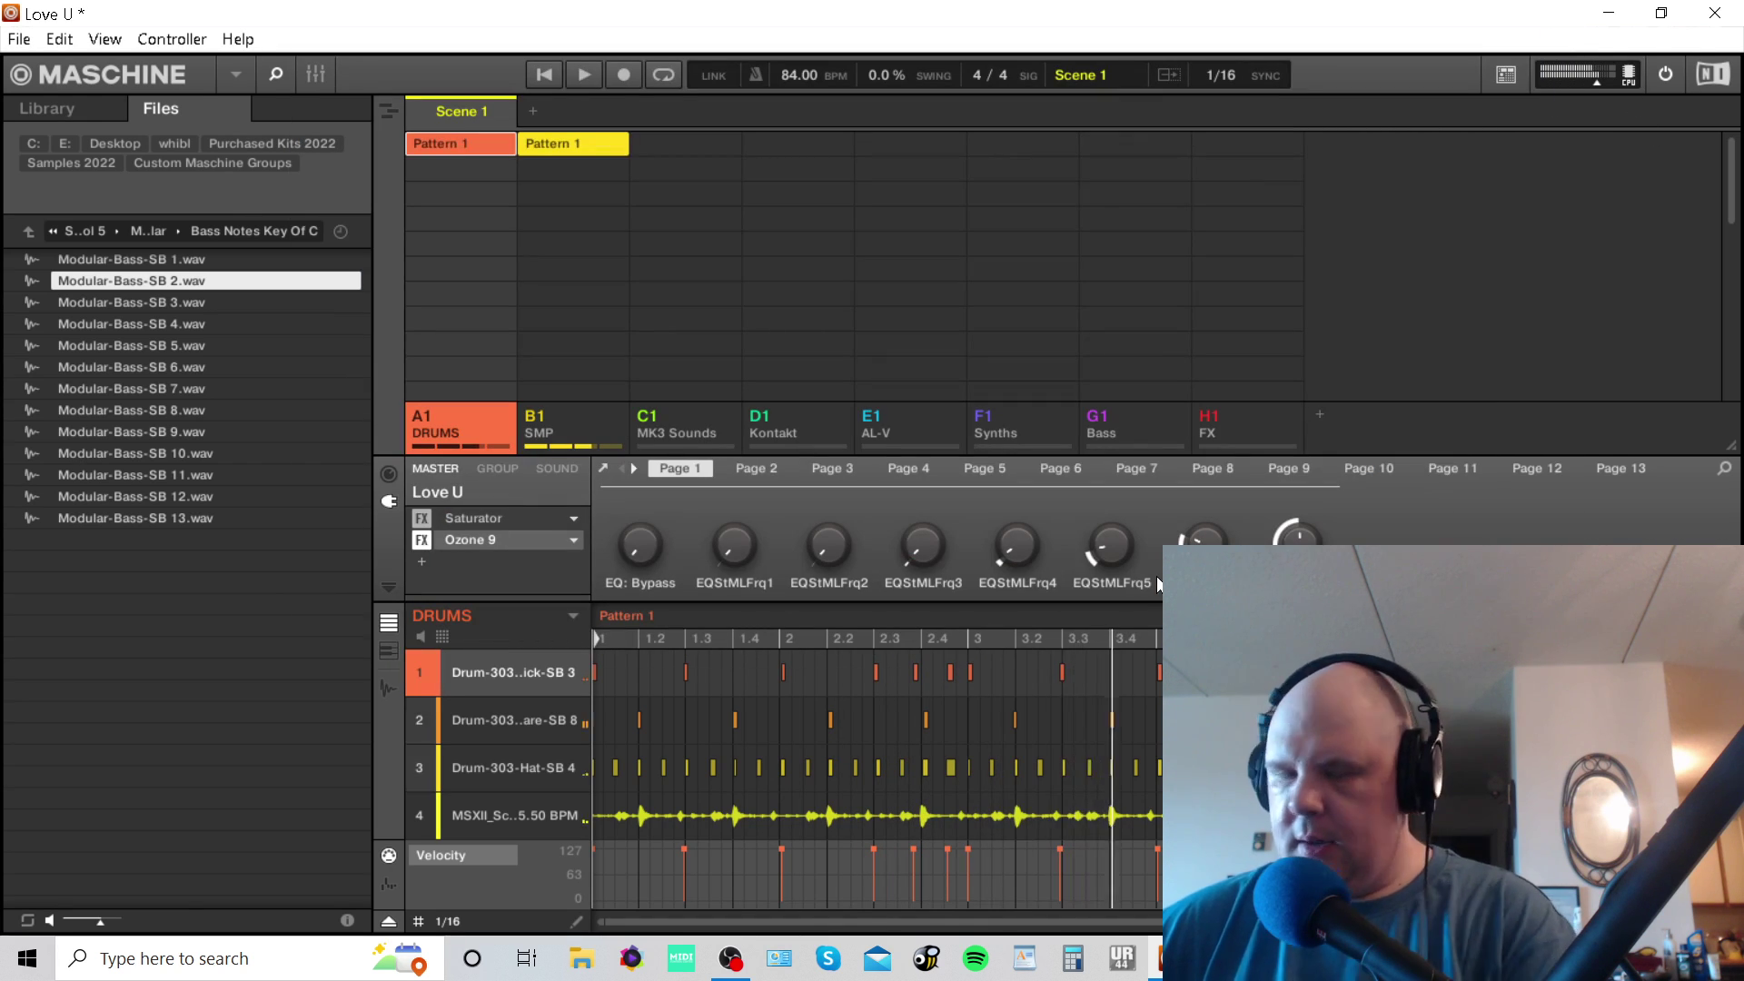
# Replace the remaining Ozone 9 in the master effects chain with Ozone 8 Elements, leaving its window open.
pyautogui.click(574, 540)
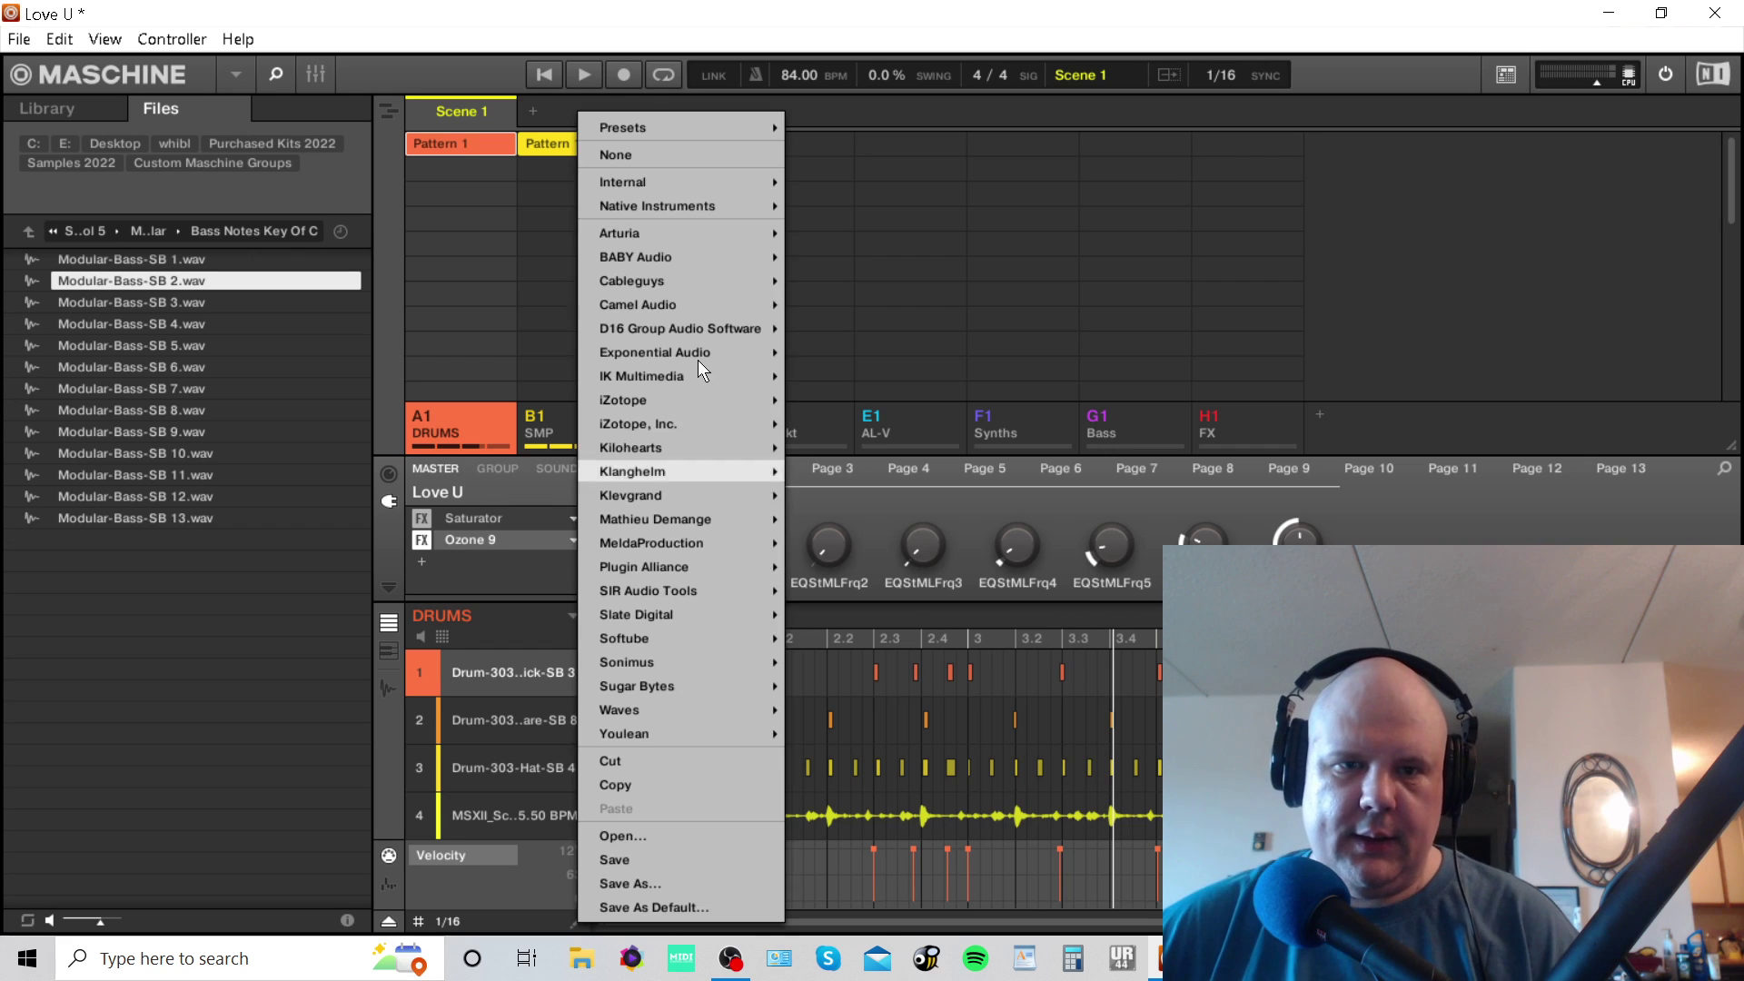
pyautogui.click(676, 156)
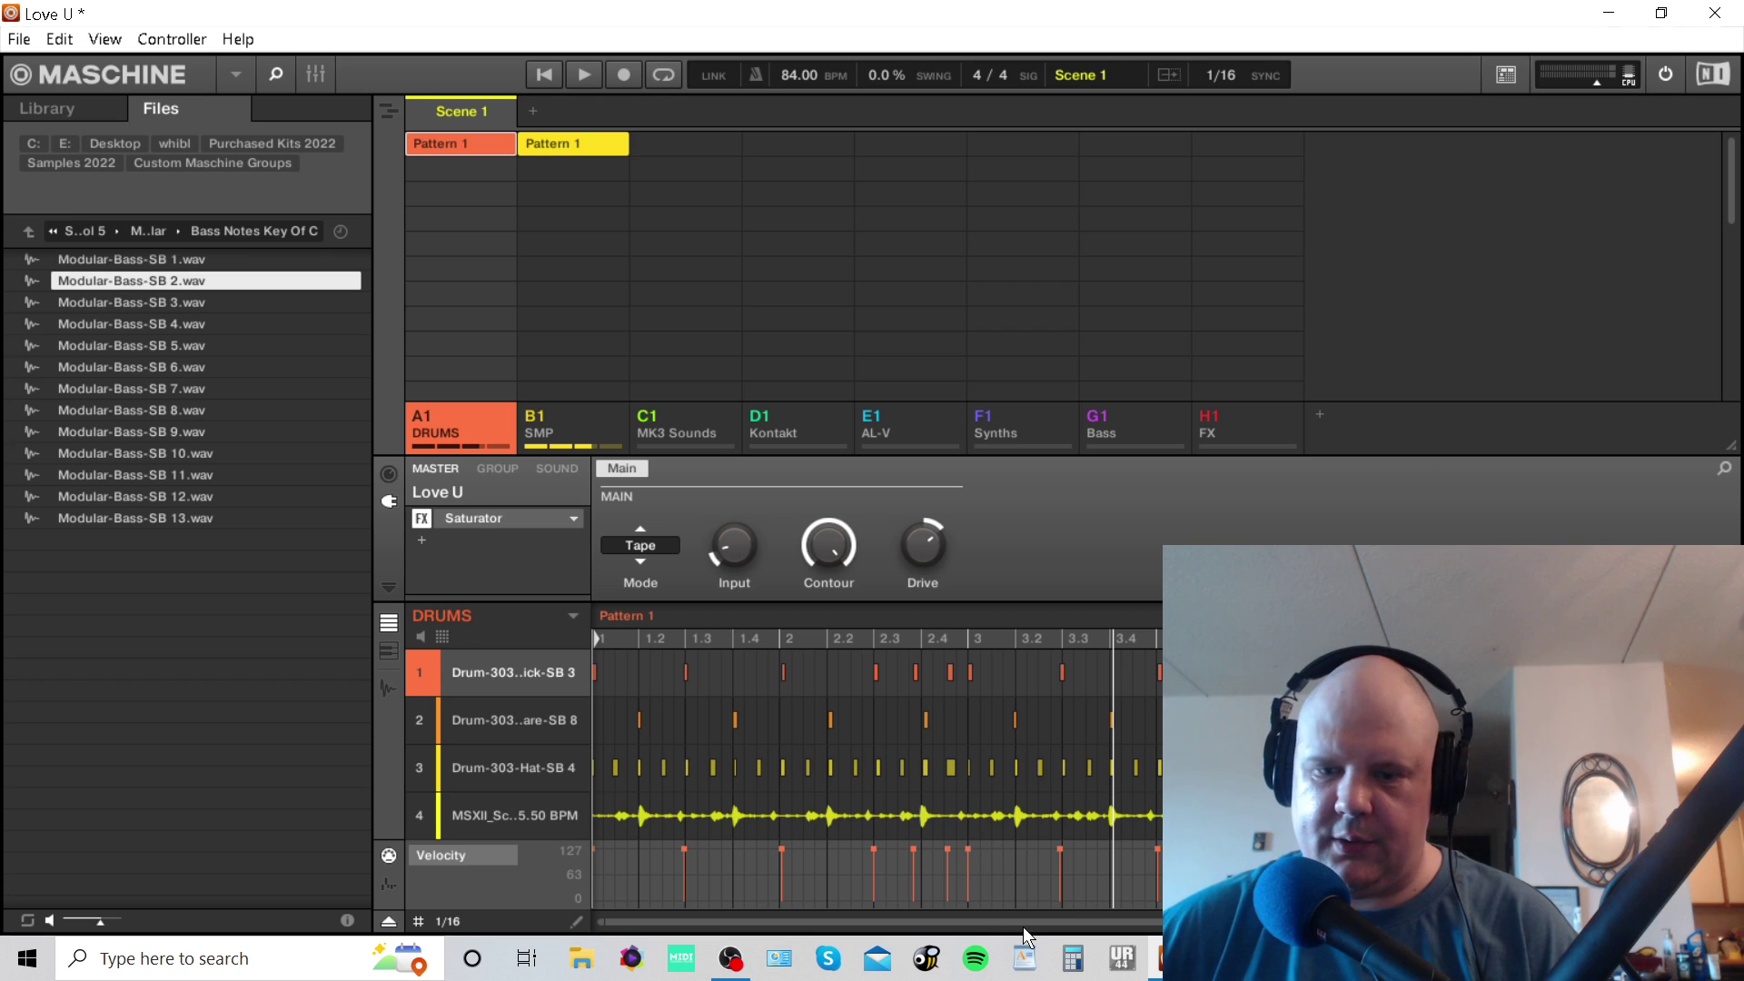
pyautogui.click(421, 541)
pyautogui.moveTo(554, 523)
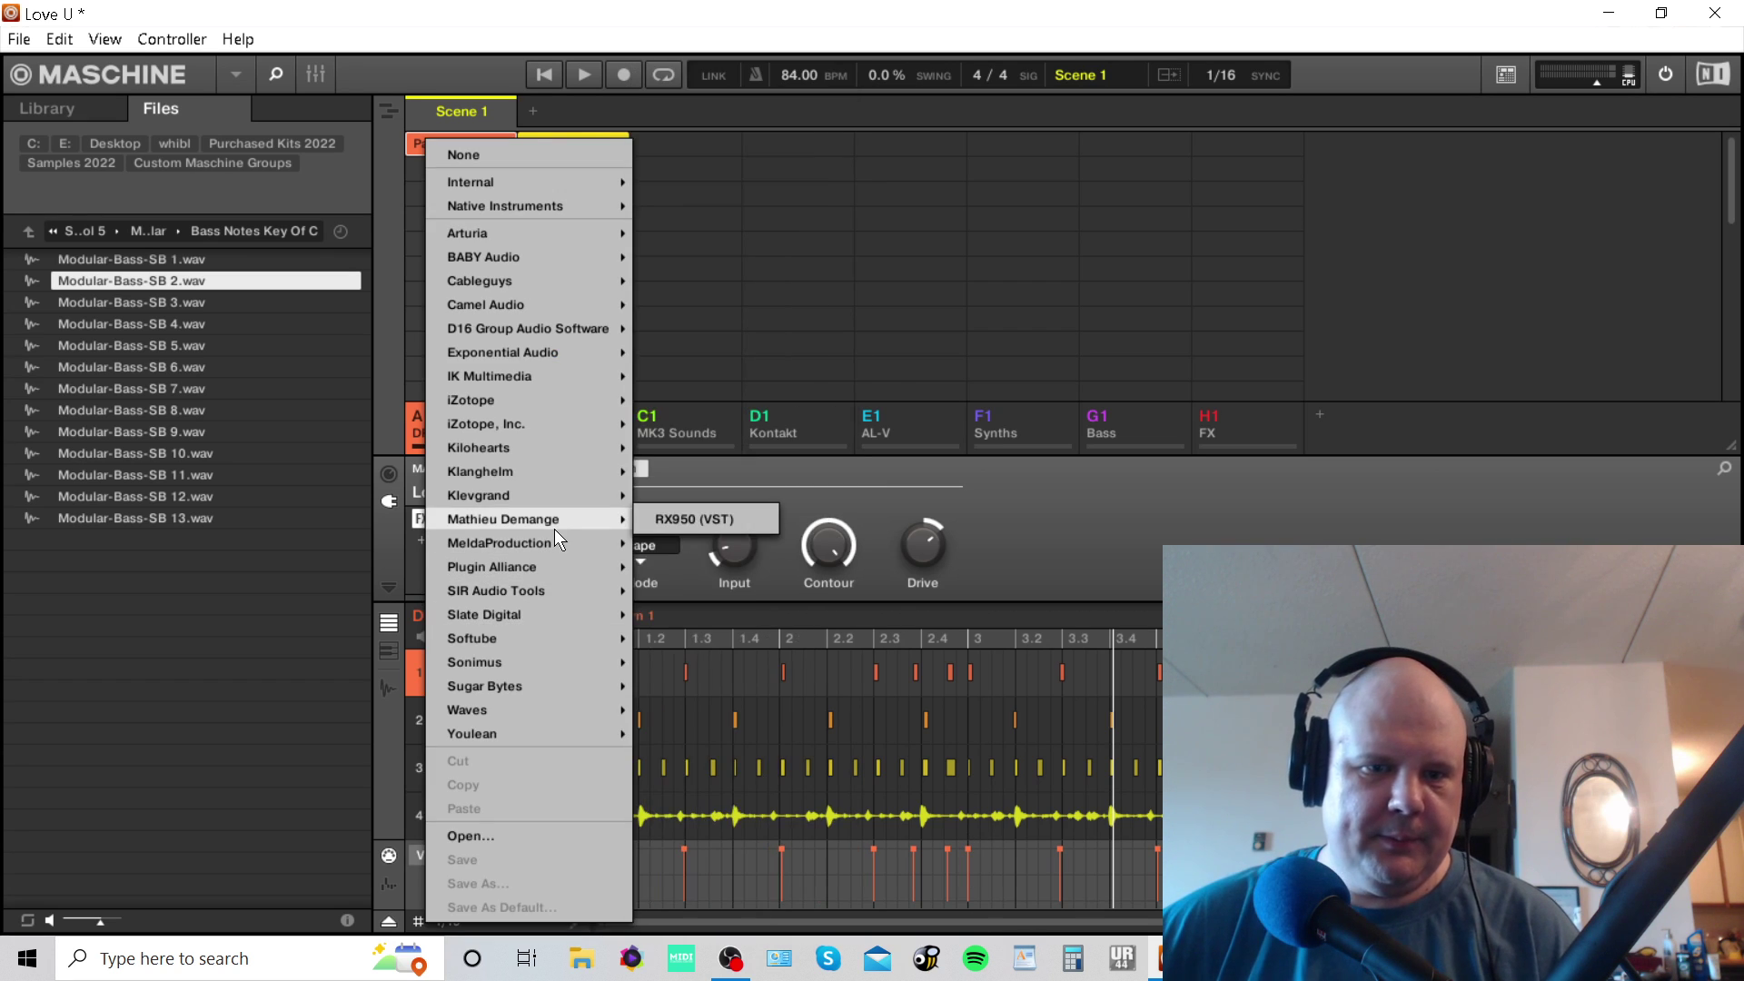
pyautogui.moveTo(473, 418)
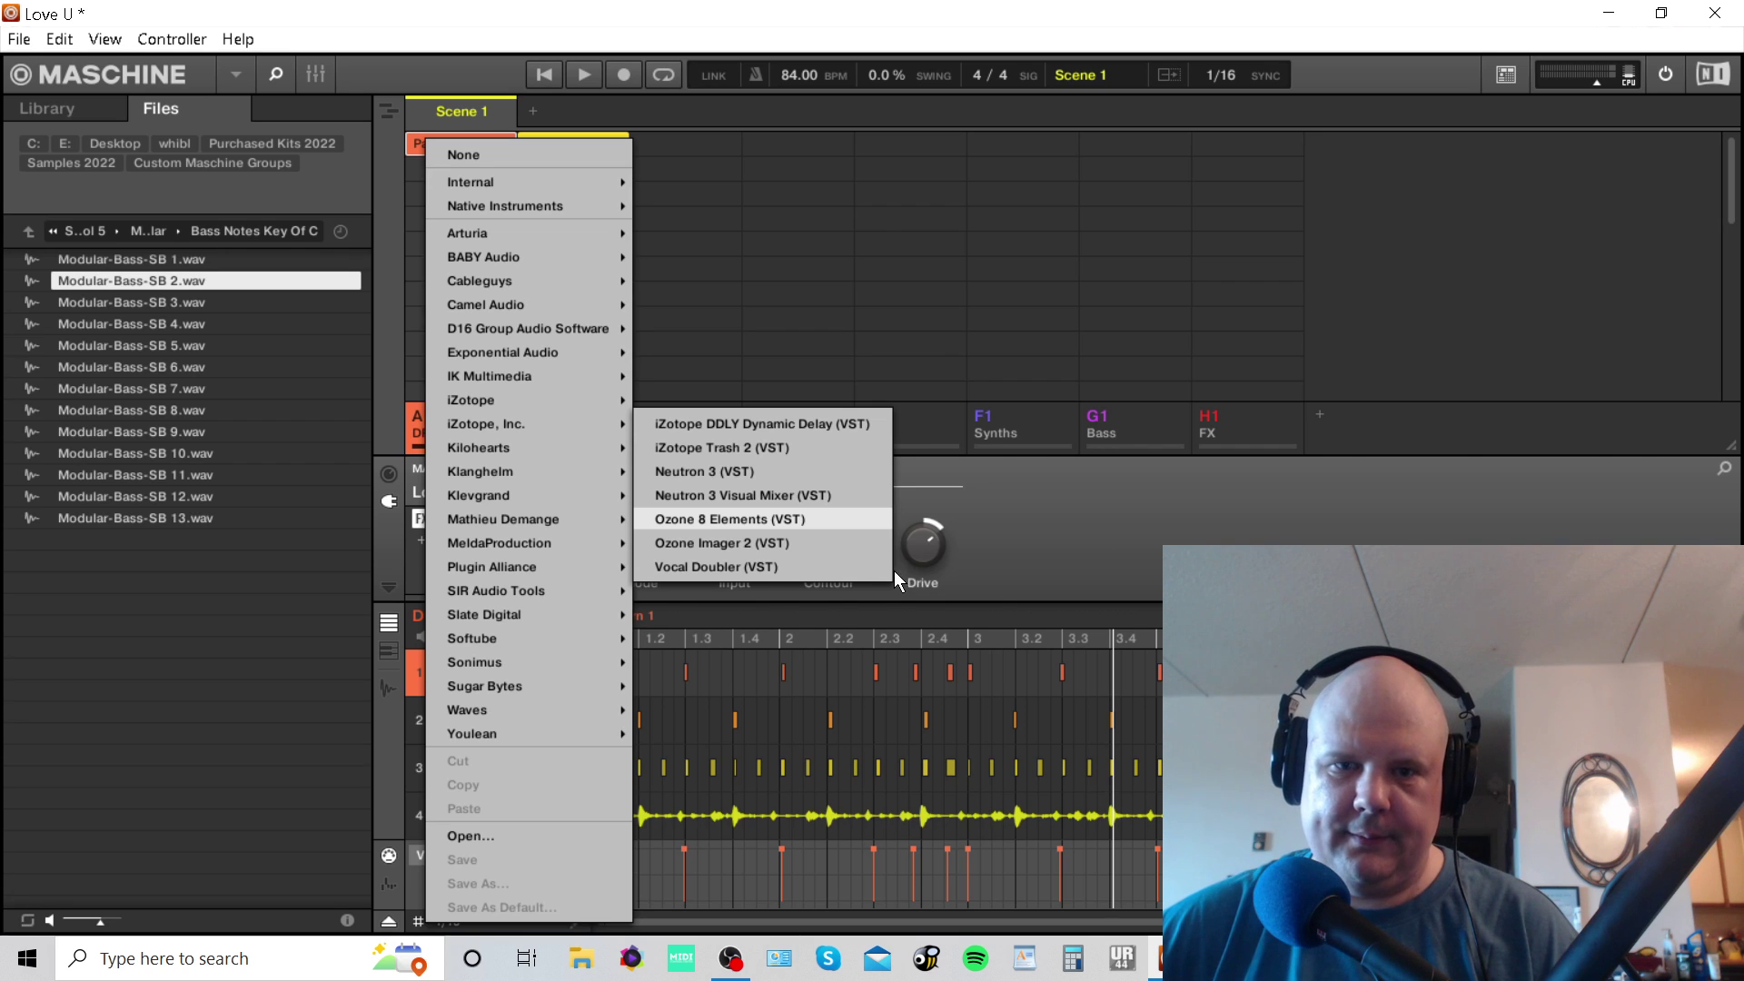
pyautogui.press('Return')
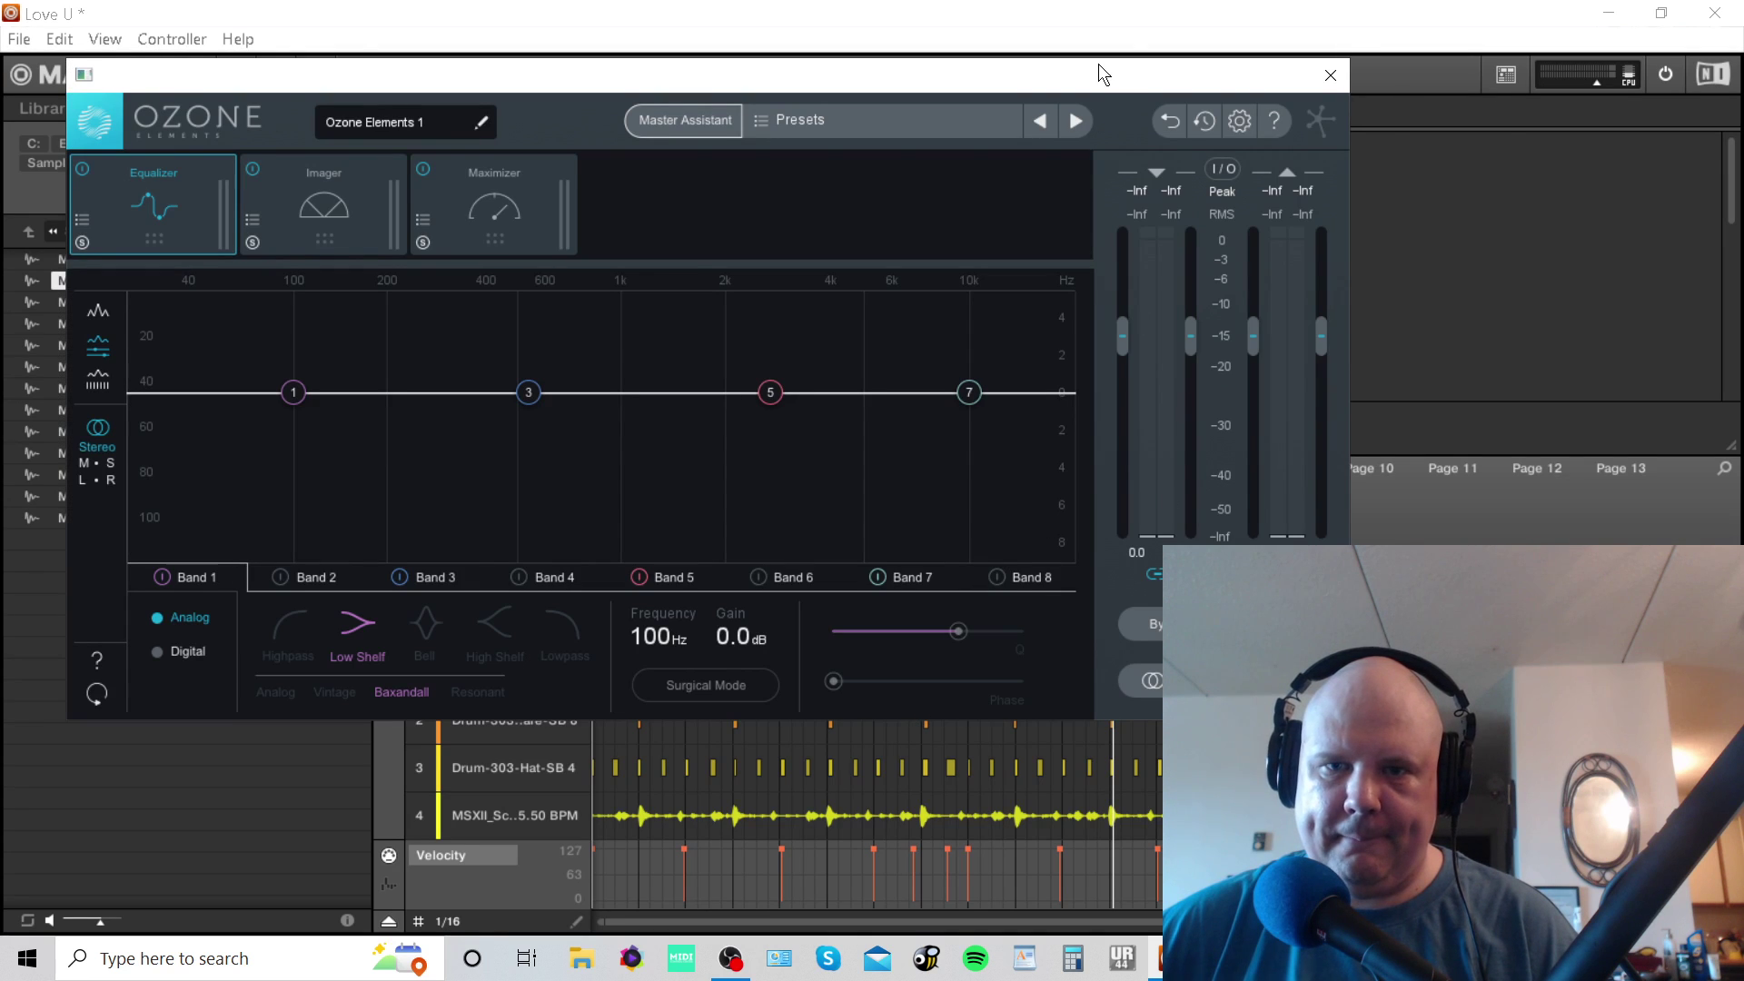
pyautogui.moveTo(1099, 73); pyautogui.dragTo(1315, 61)
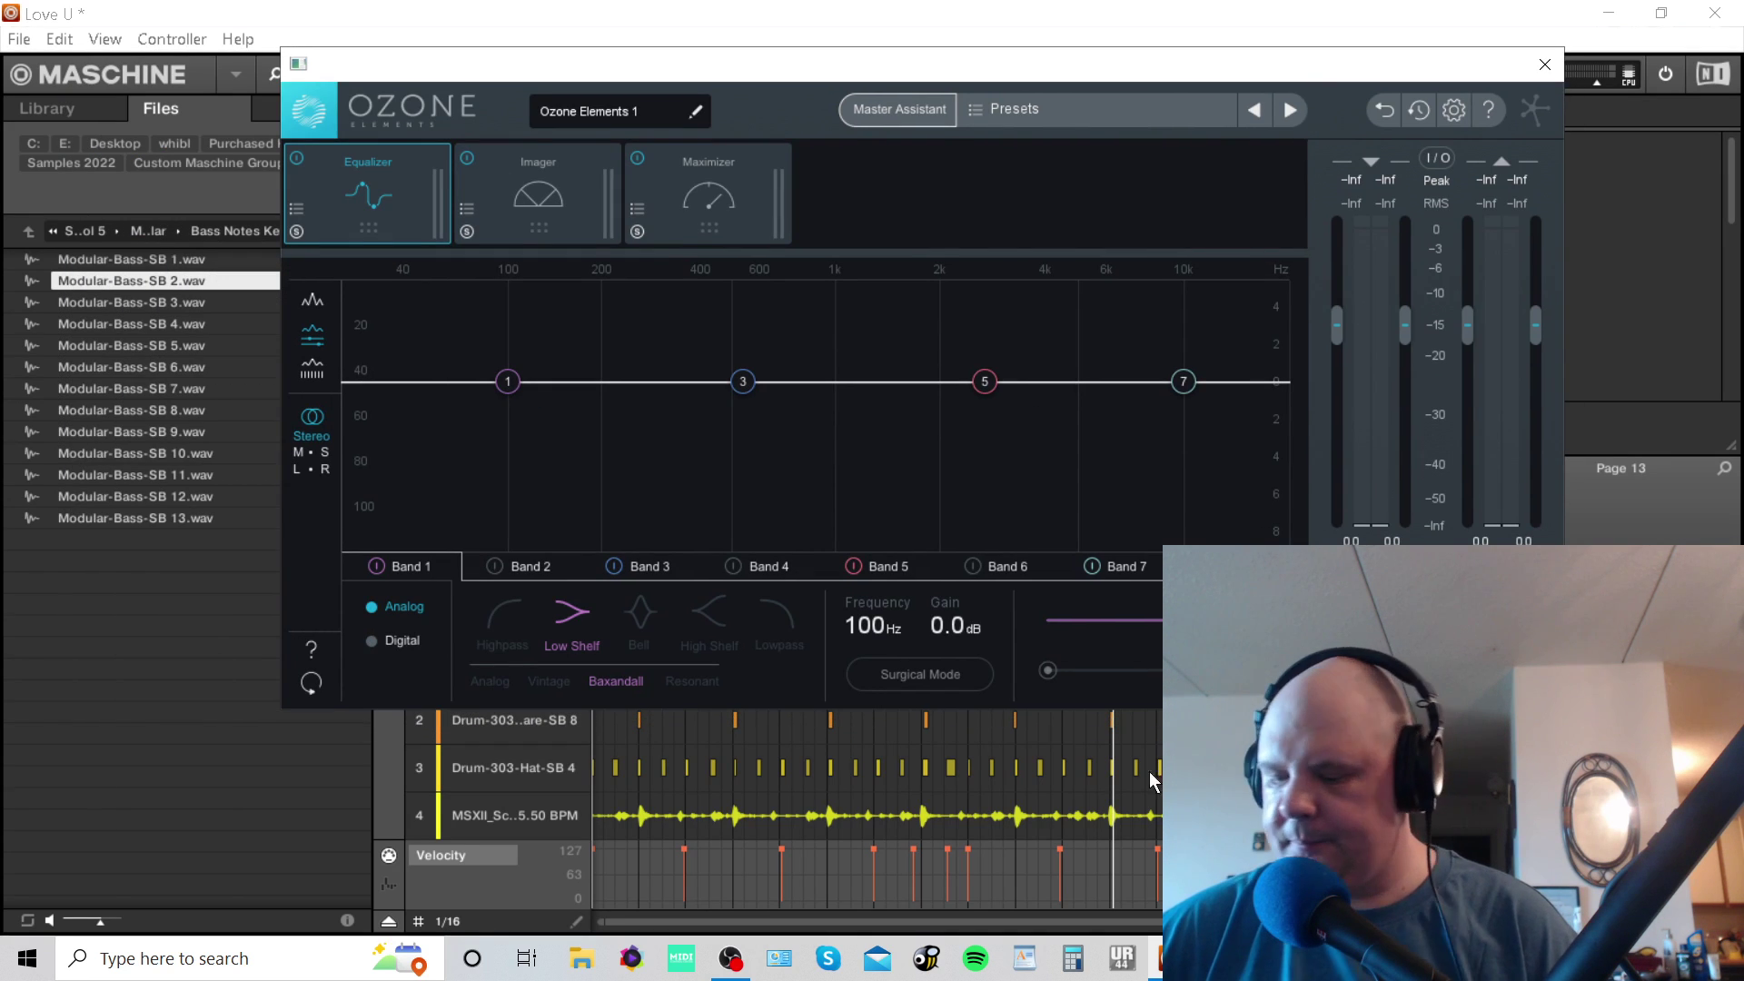
# Run Master Assistant with the Streaming target on the playing beat and accept its suggestion.
pyautogui.click(919, 111)
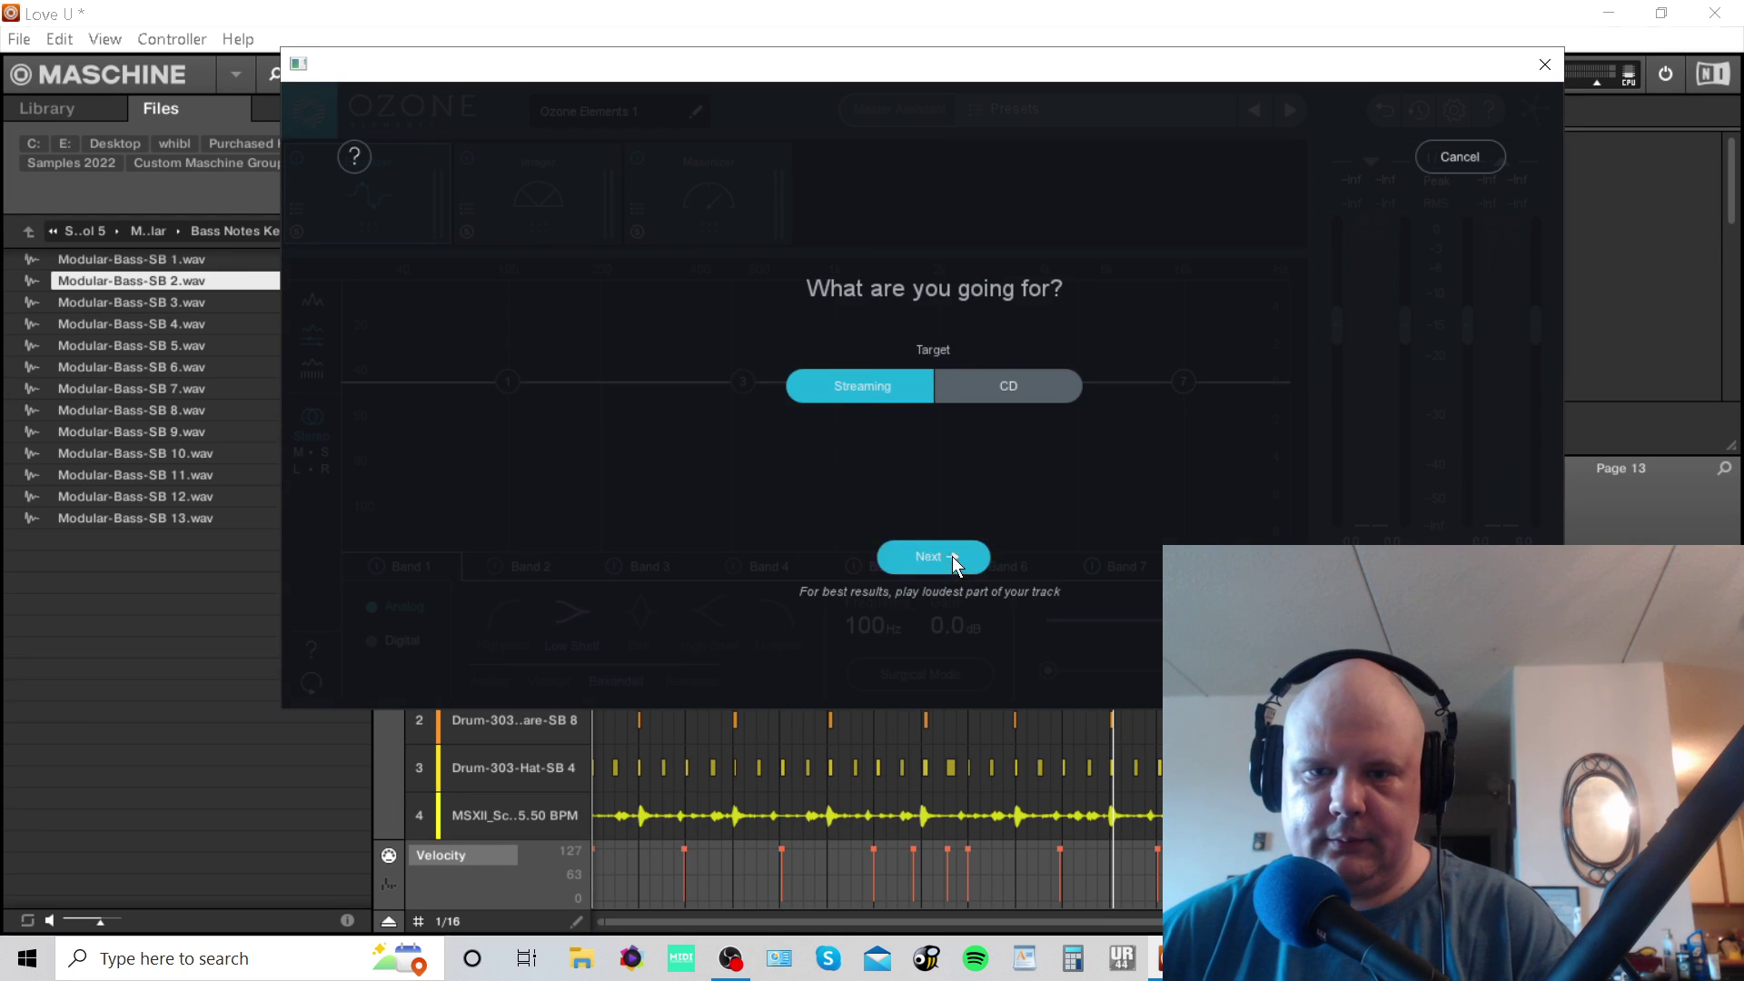
pyautogui.click(949, 557)
pyautogui.press('space')
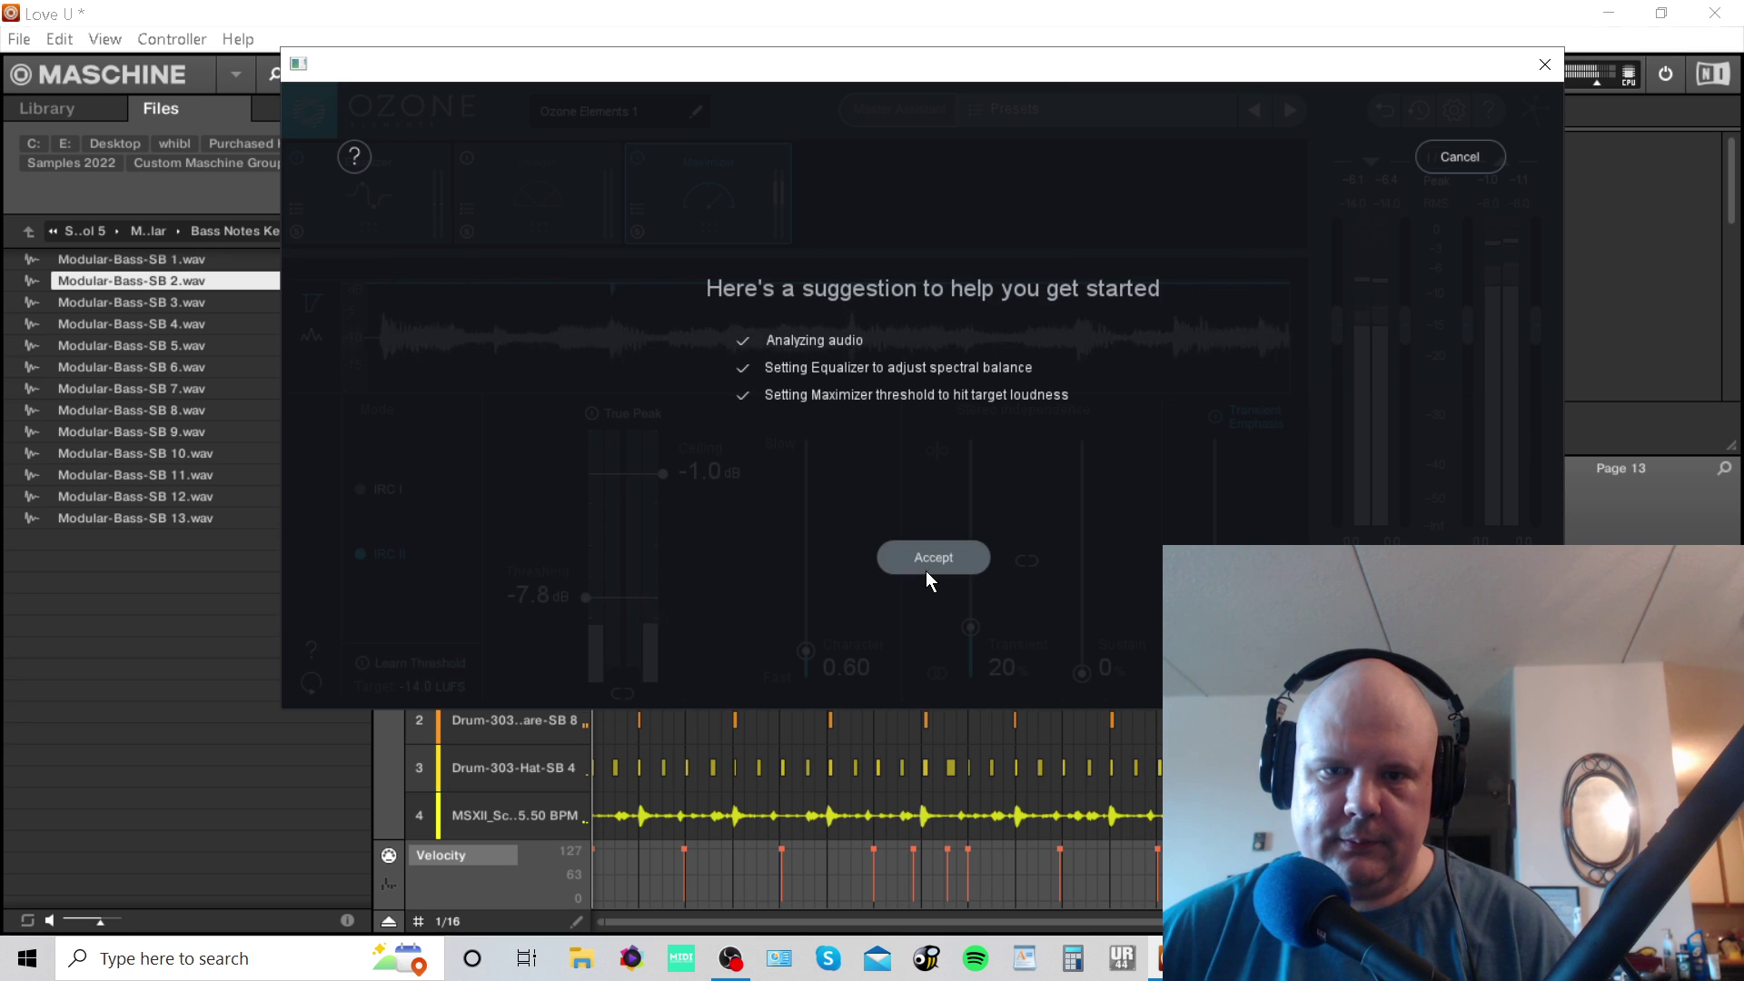
pyautogui.click(940, 556)
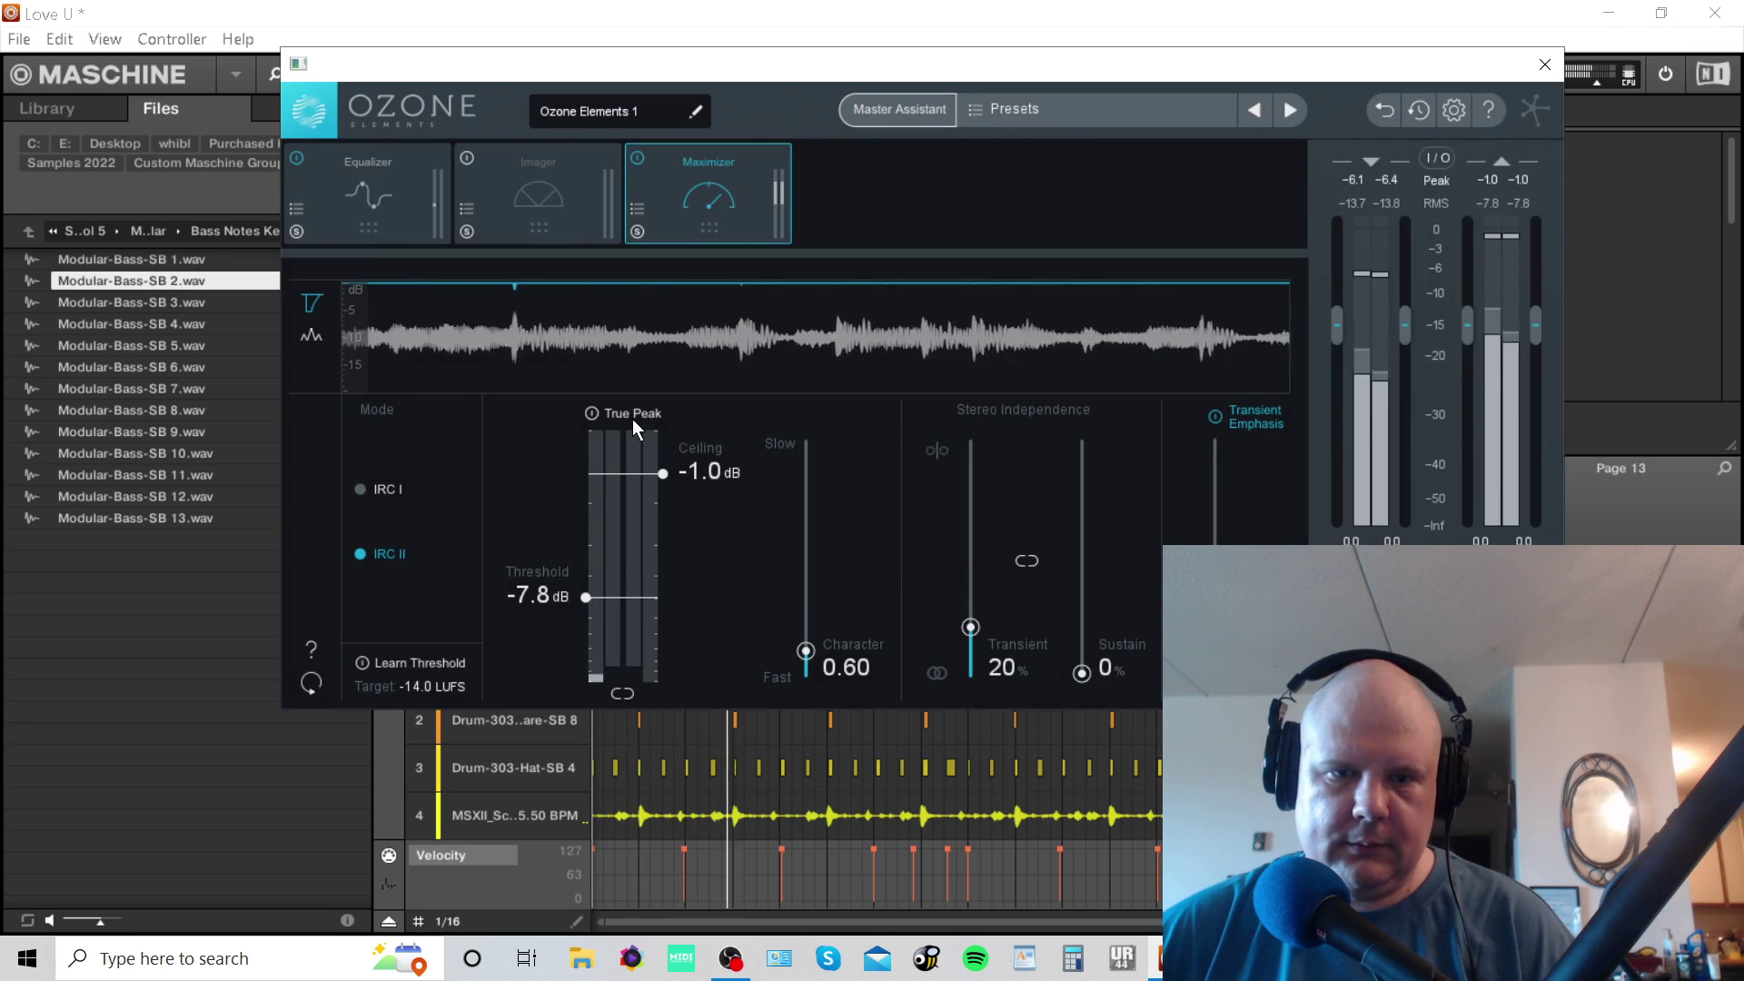
# Enable the Maximizer's True Peak, lower its ceiling to -1.5 dB and learn its threshold for a -13.2 LUFS target.
pyautogui.moveTo(661, 473); pyautogui.dragTo(673, 493)
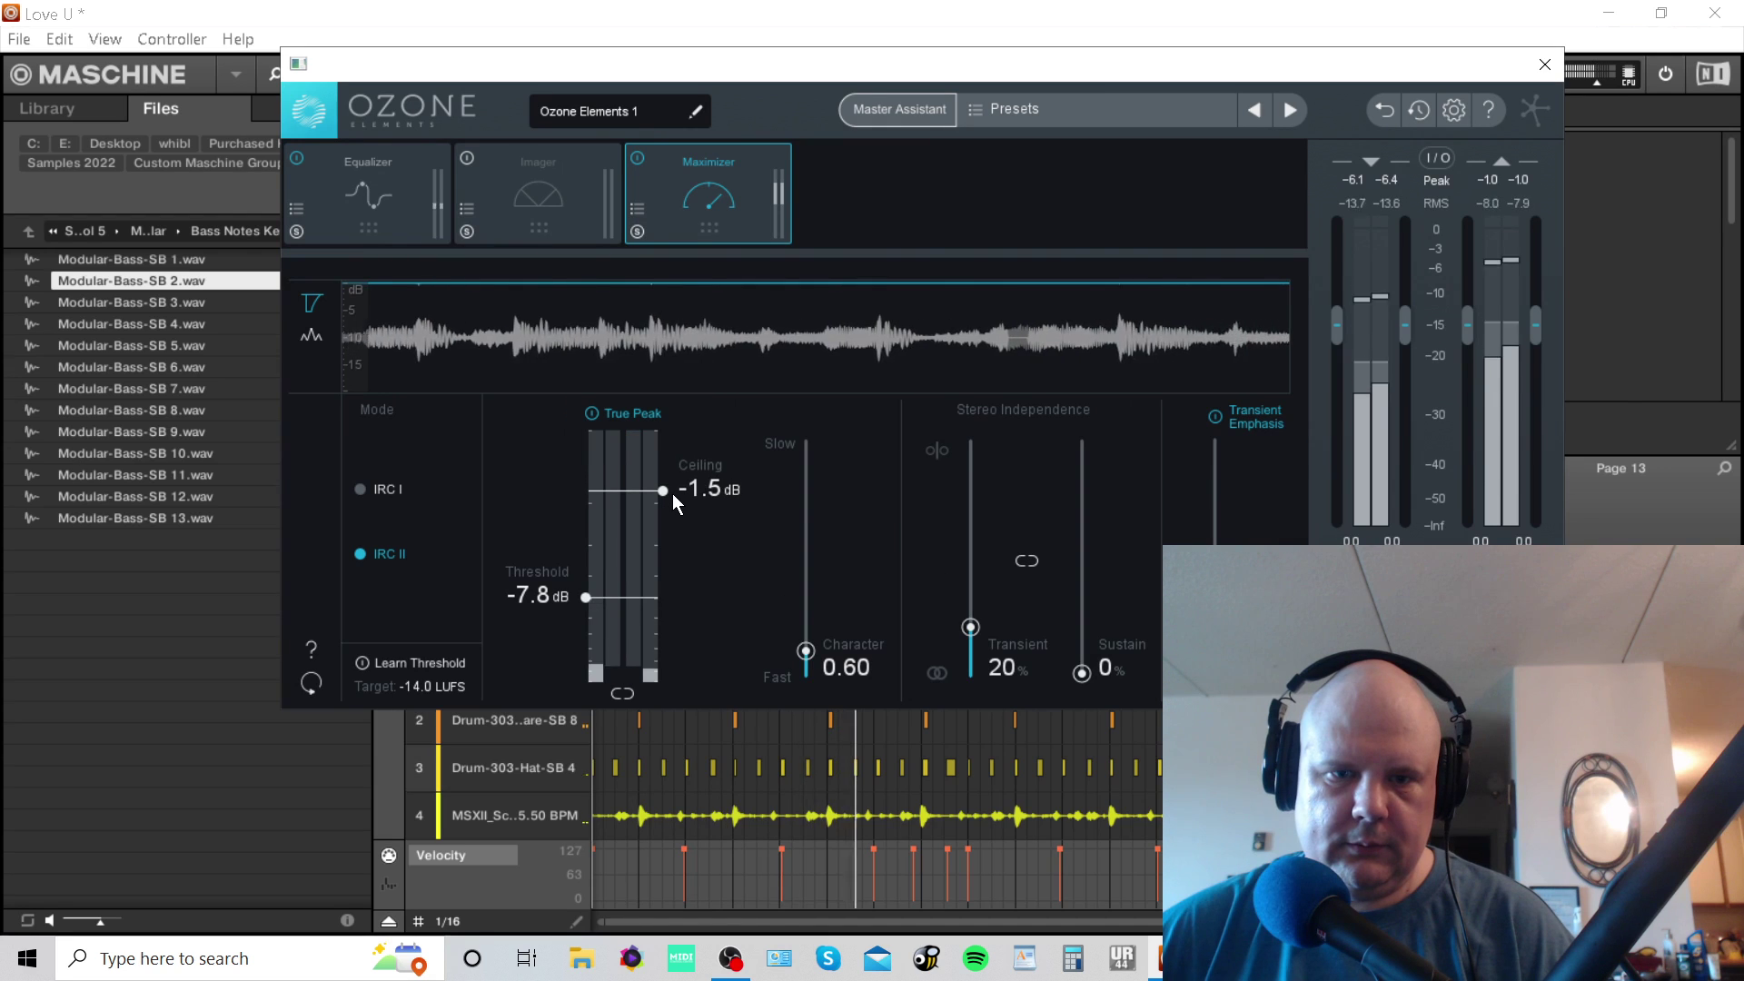
pyautogui.moveTo(586, 598); pyautogui.dragTo(582, 612)
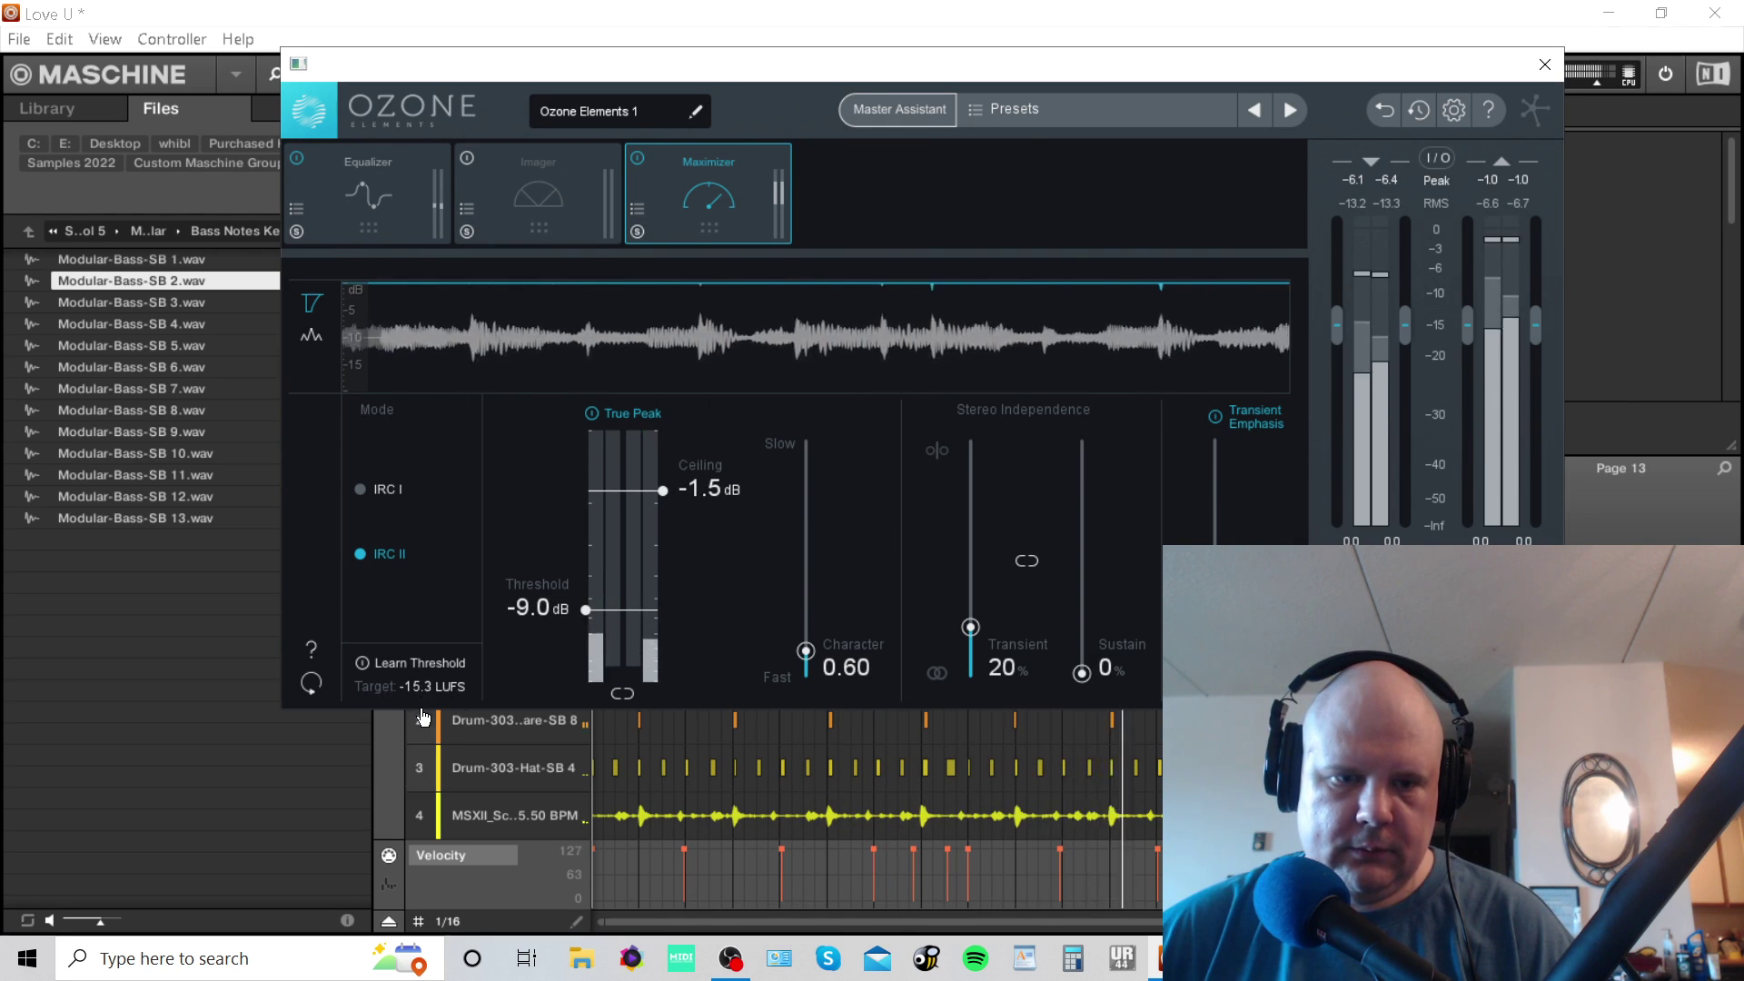
pyautogui.click(445, 665)
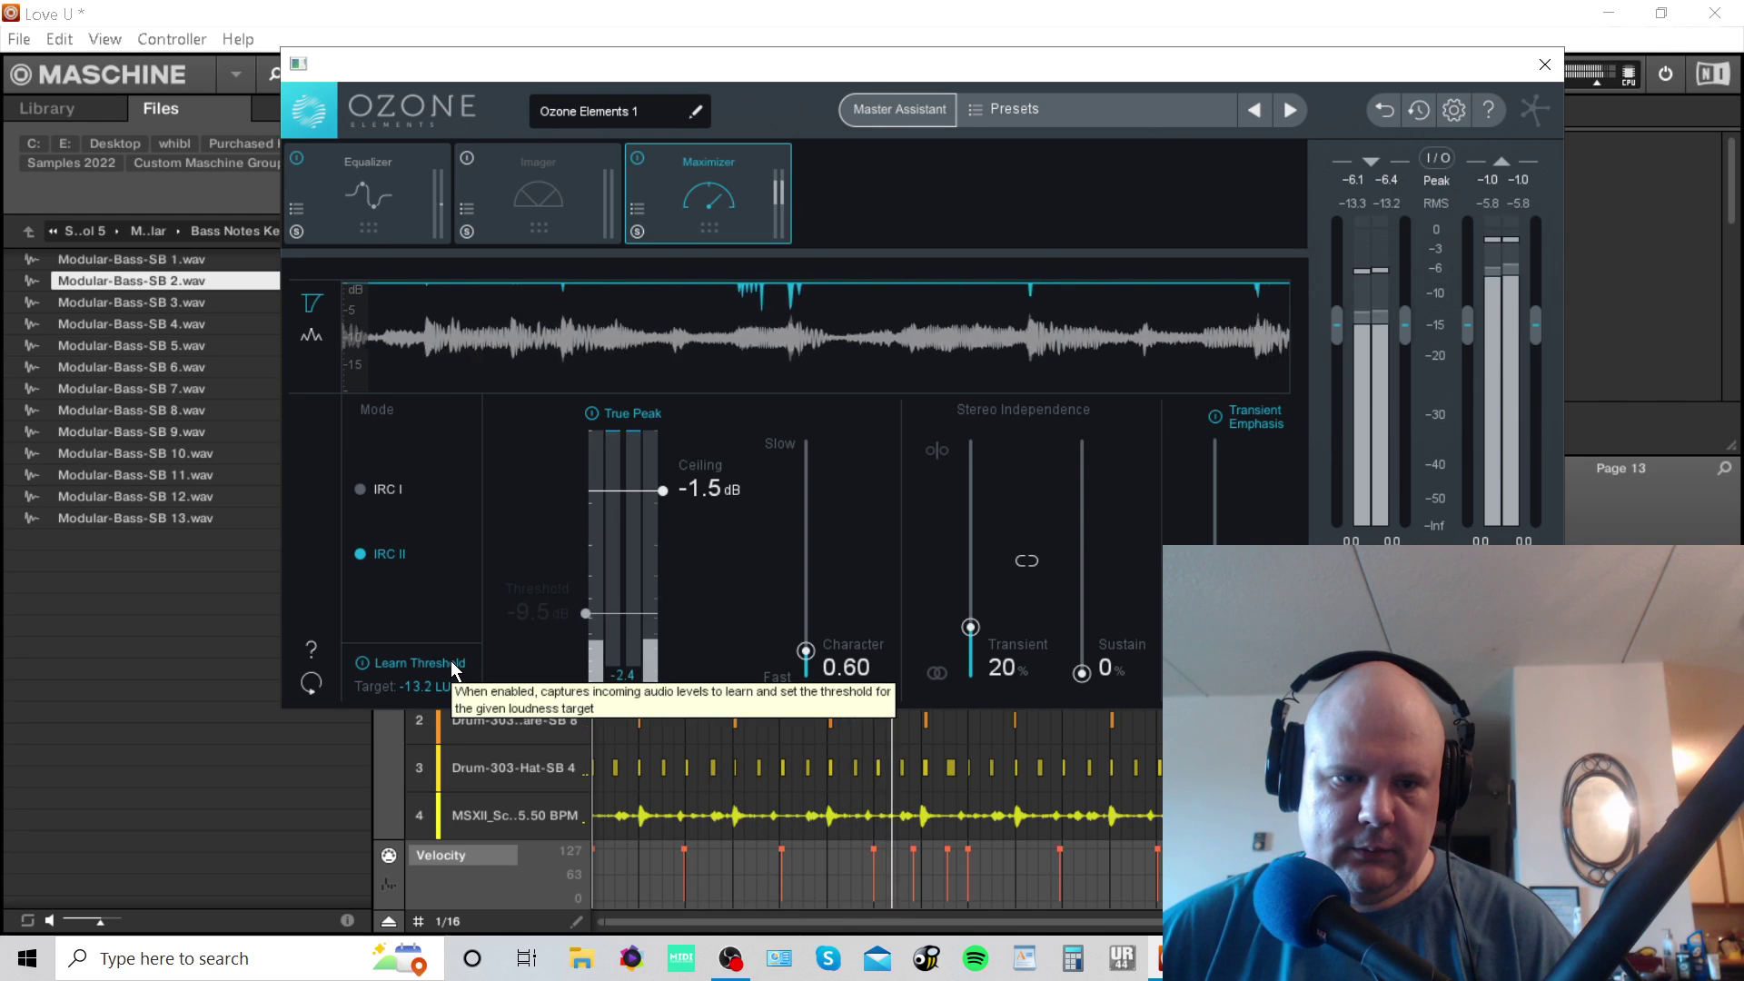
pyautogui.click(447, 665)
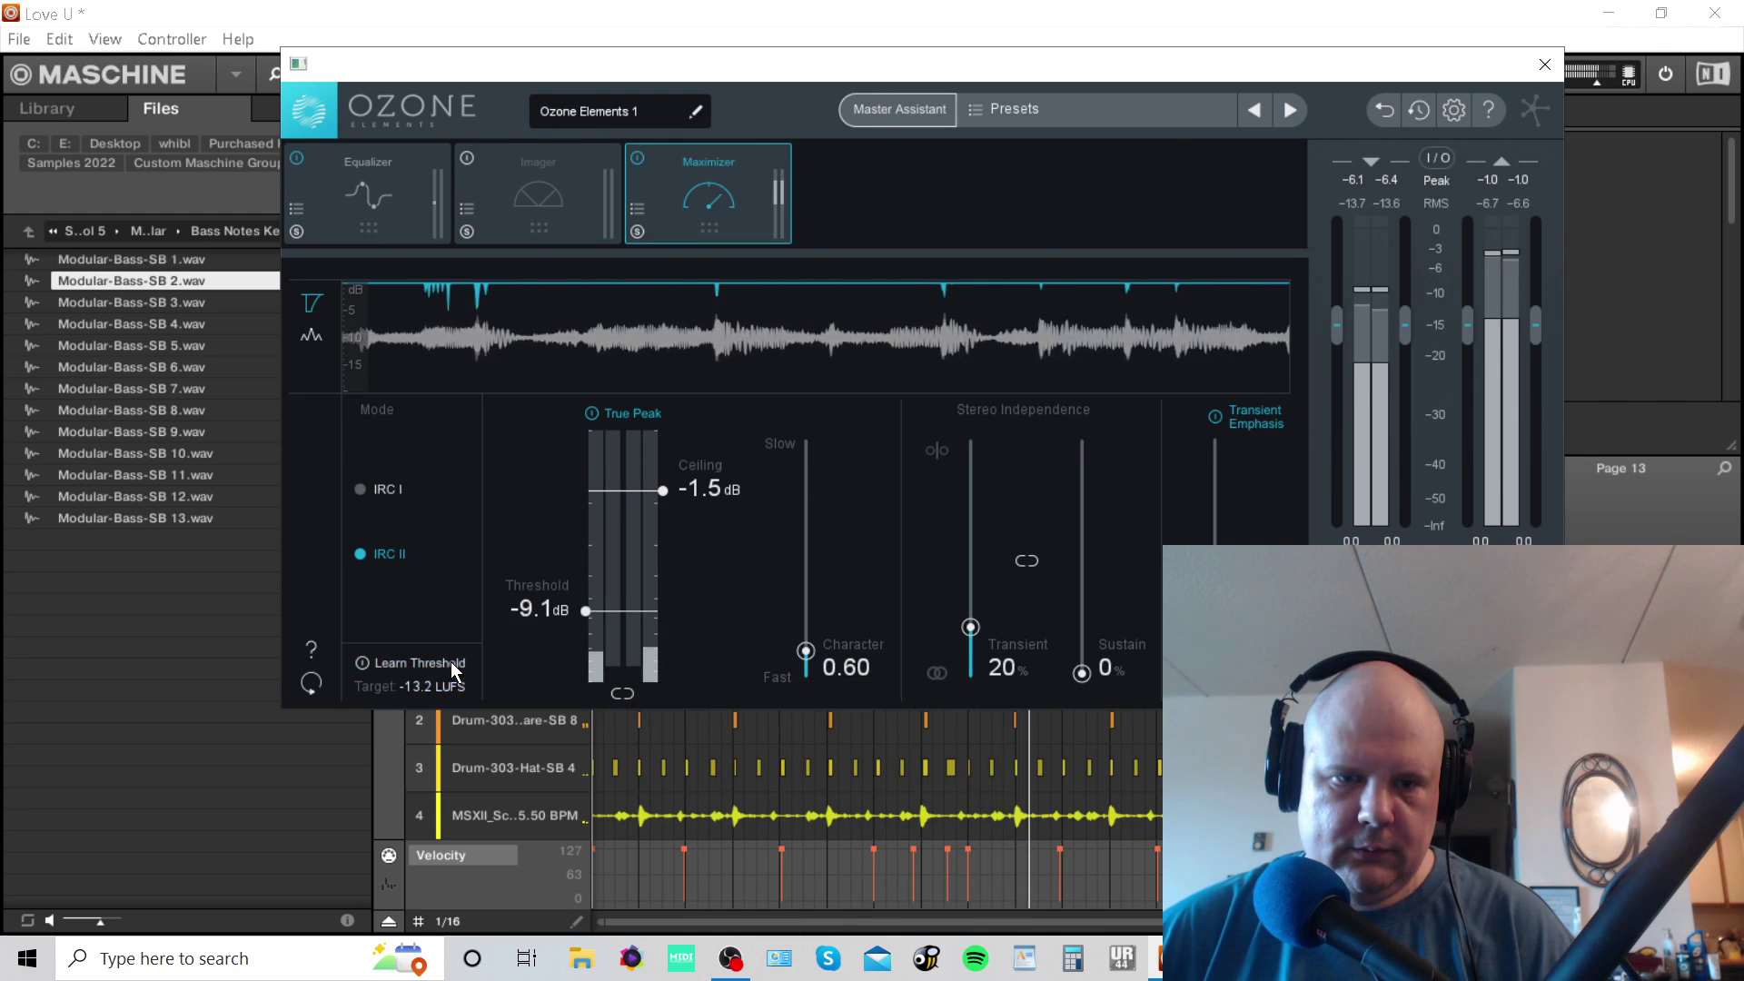
# Raise the Maximizer's ceiling to -1.1 dB and close the Ozone window after reviewing the Equalizer and Imager modules.
pyautogui.moveTo(666, 494); pyautogui.dragTo(669, 478)
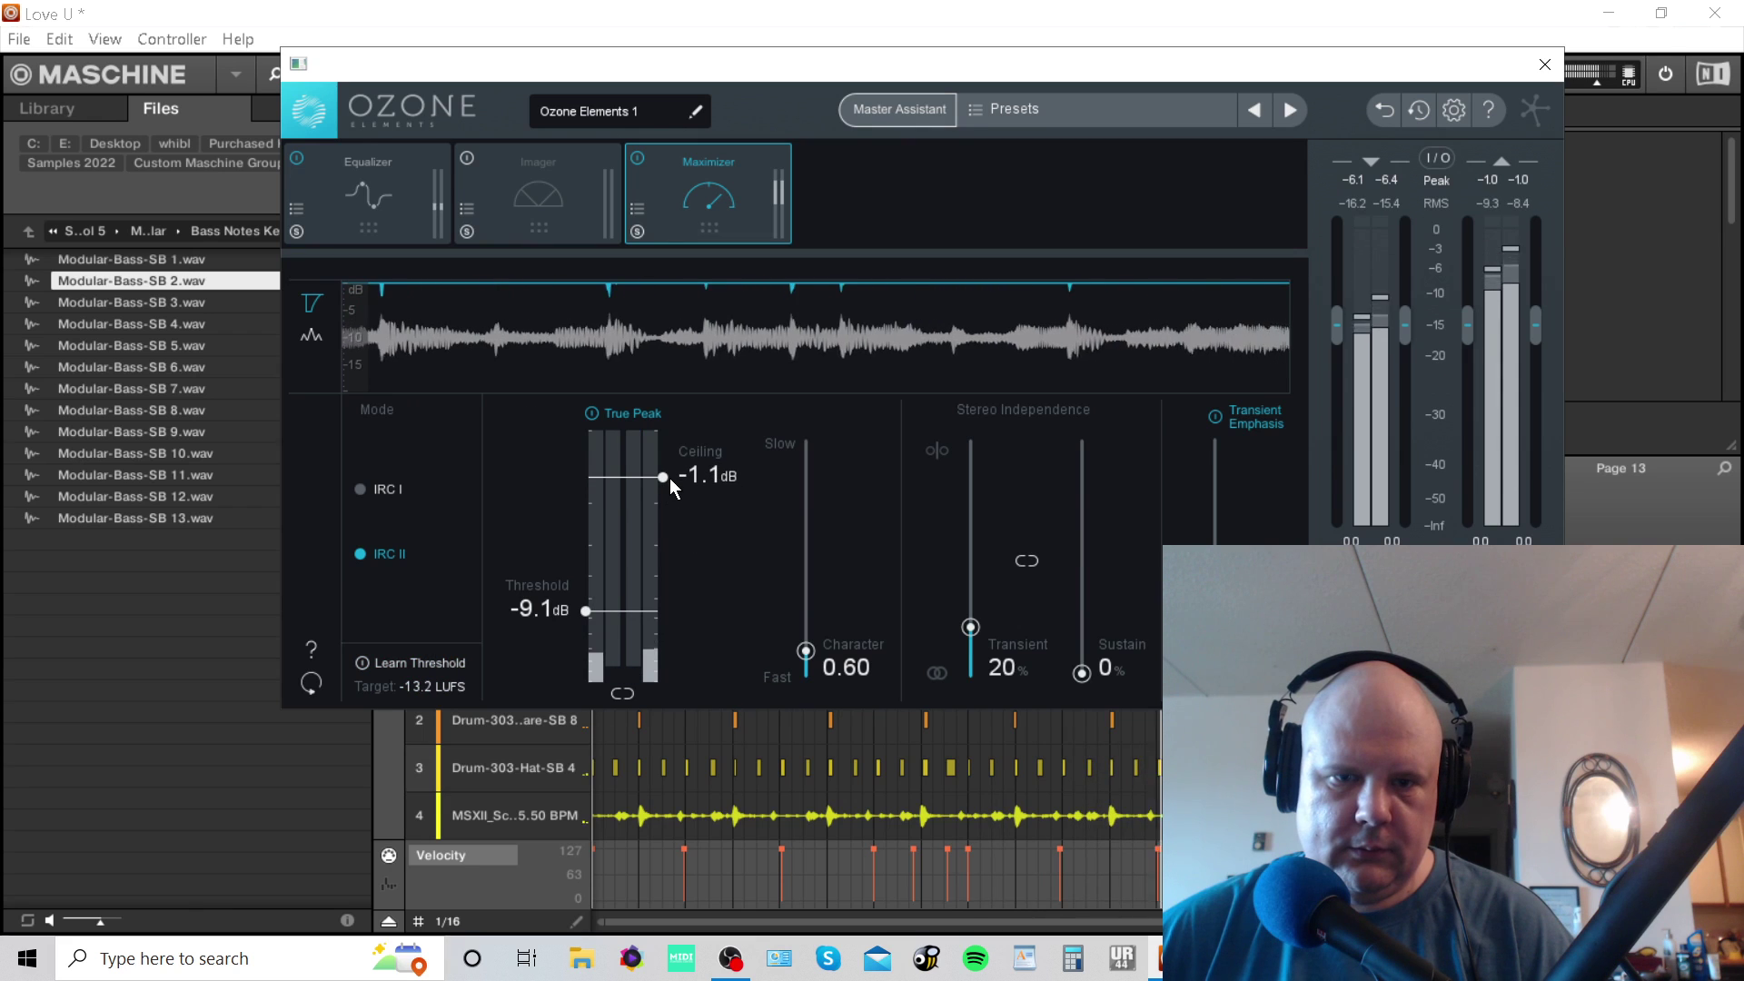
pyautogui.click(378, 188)
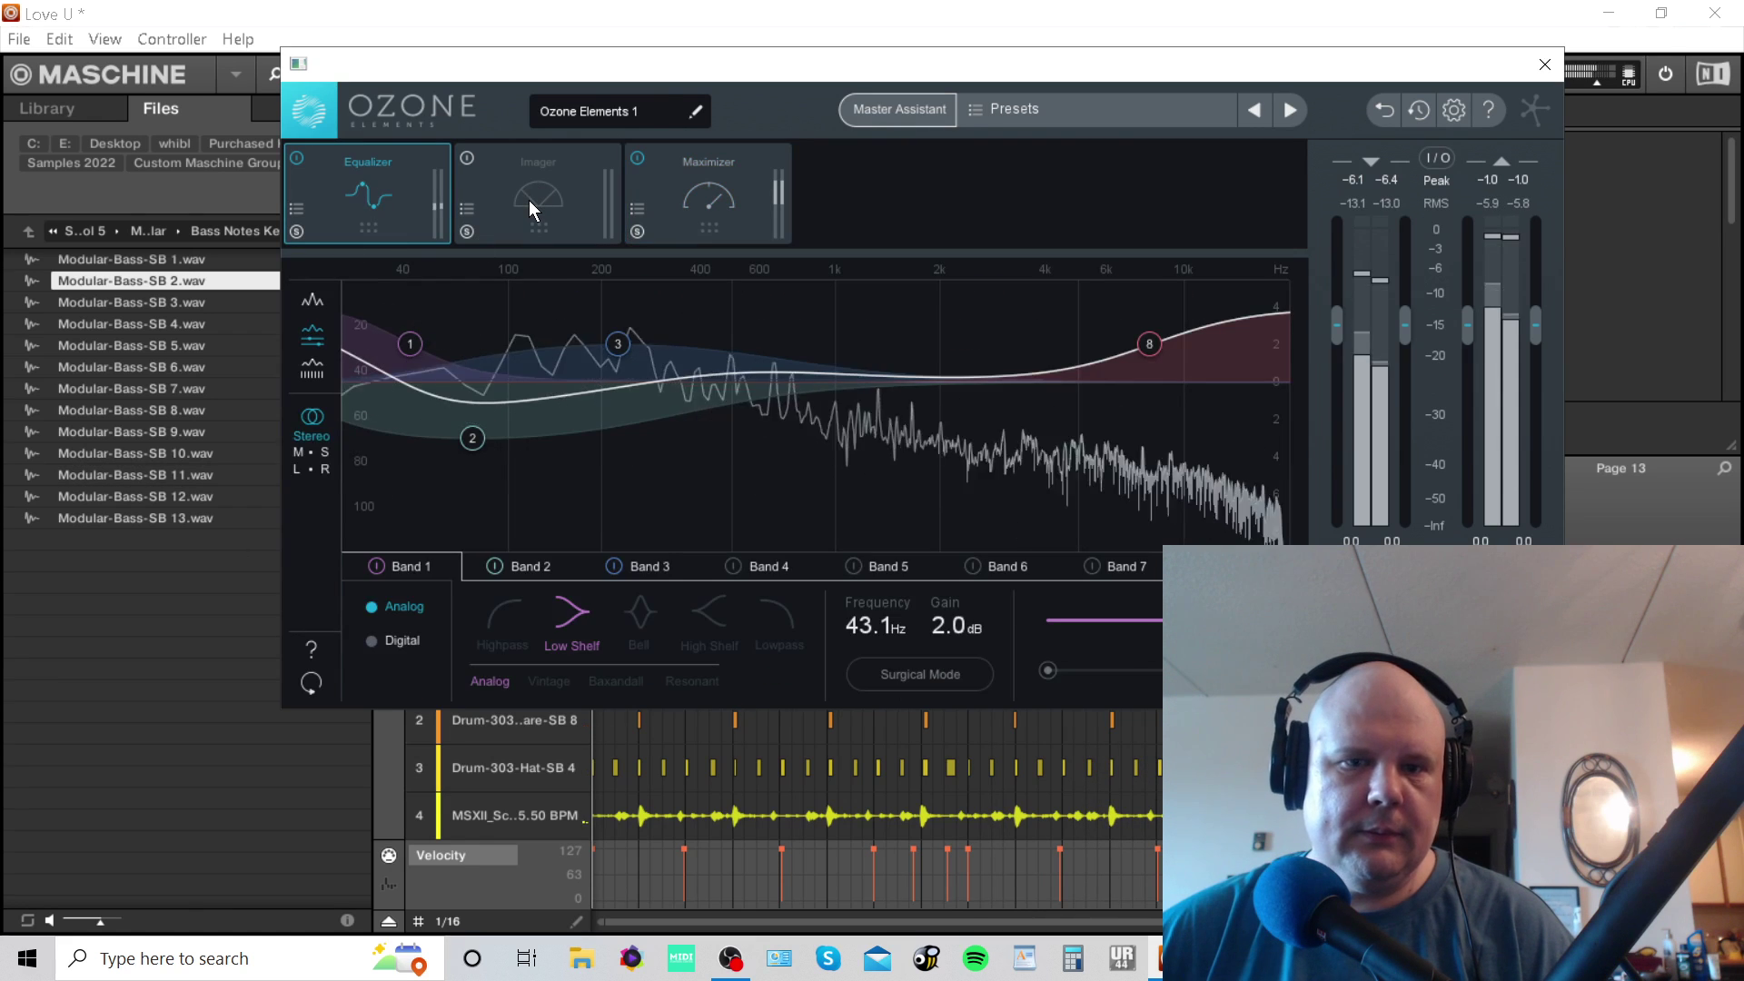
pyautogui.click(529, 200)
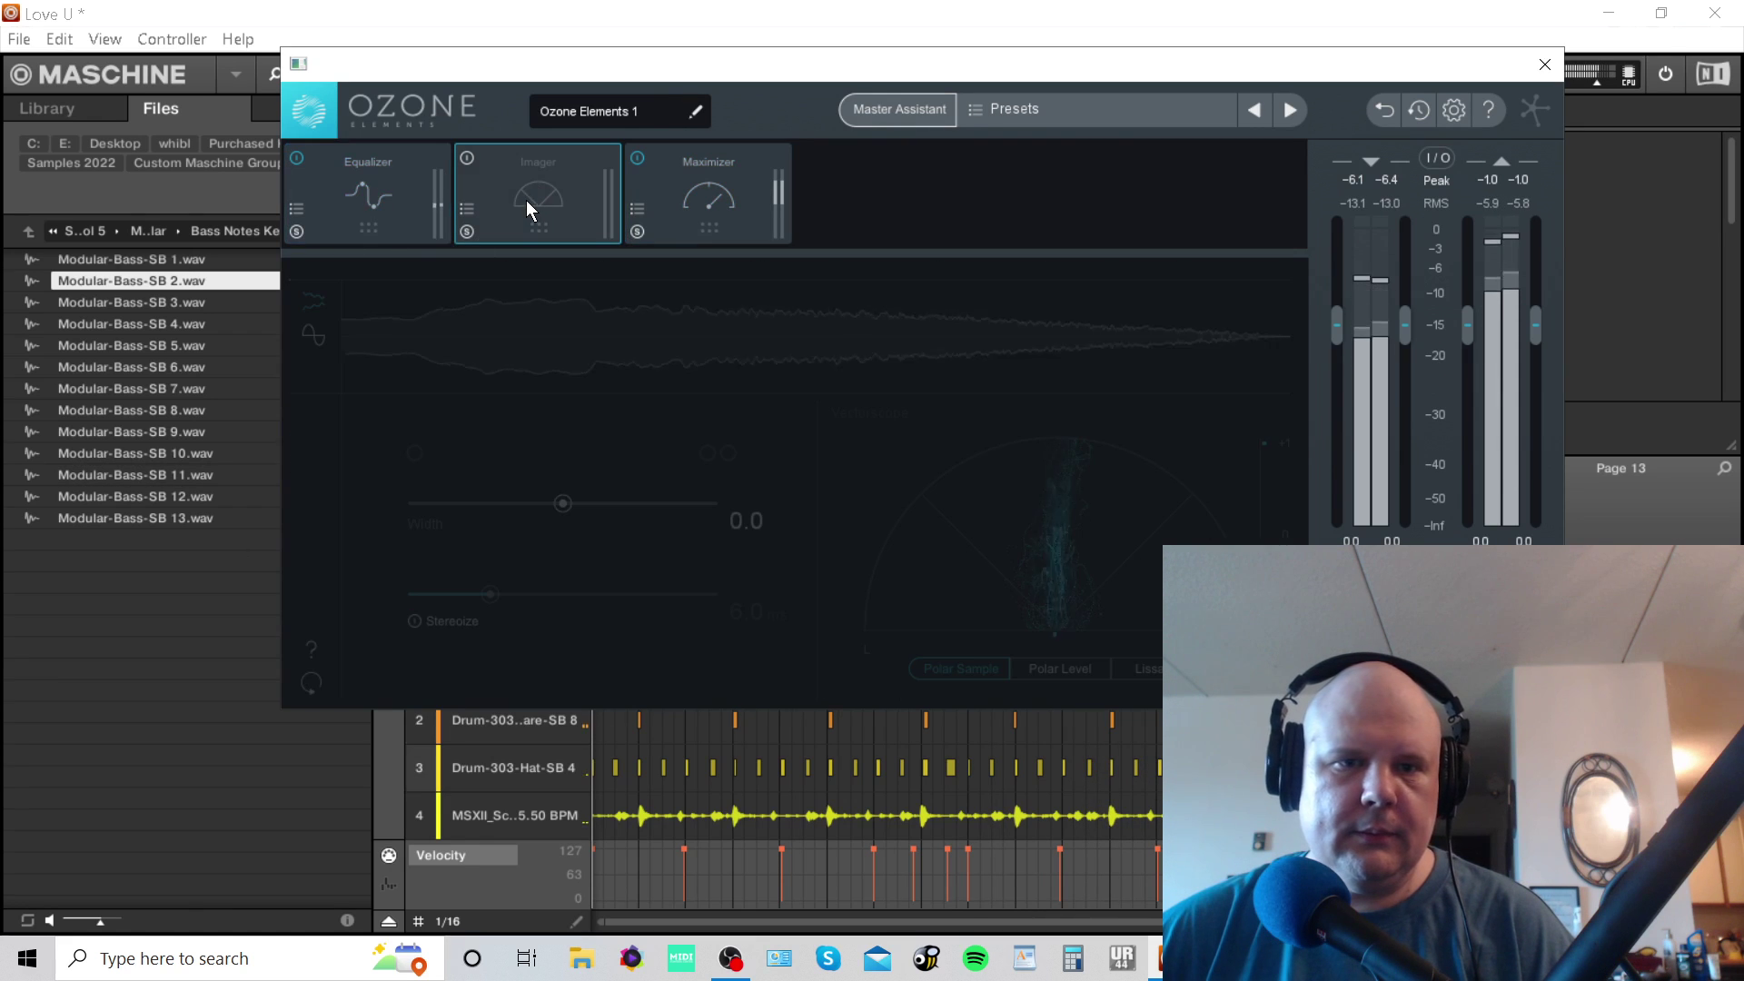
pyautogui.click(1545, 63)
# Add the Waves L2 Stereo plug-in after Ozone Elements in the master effects chain and open its window.
pyautogui.click(423, 562)
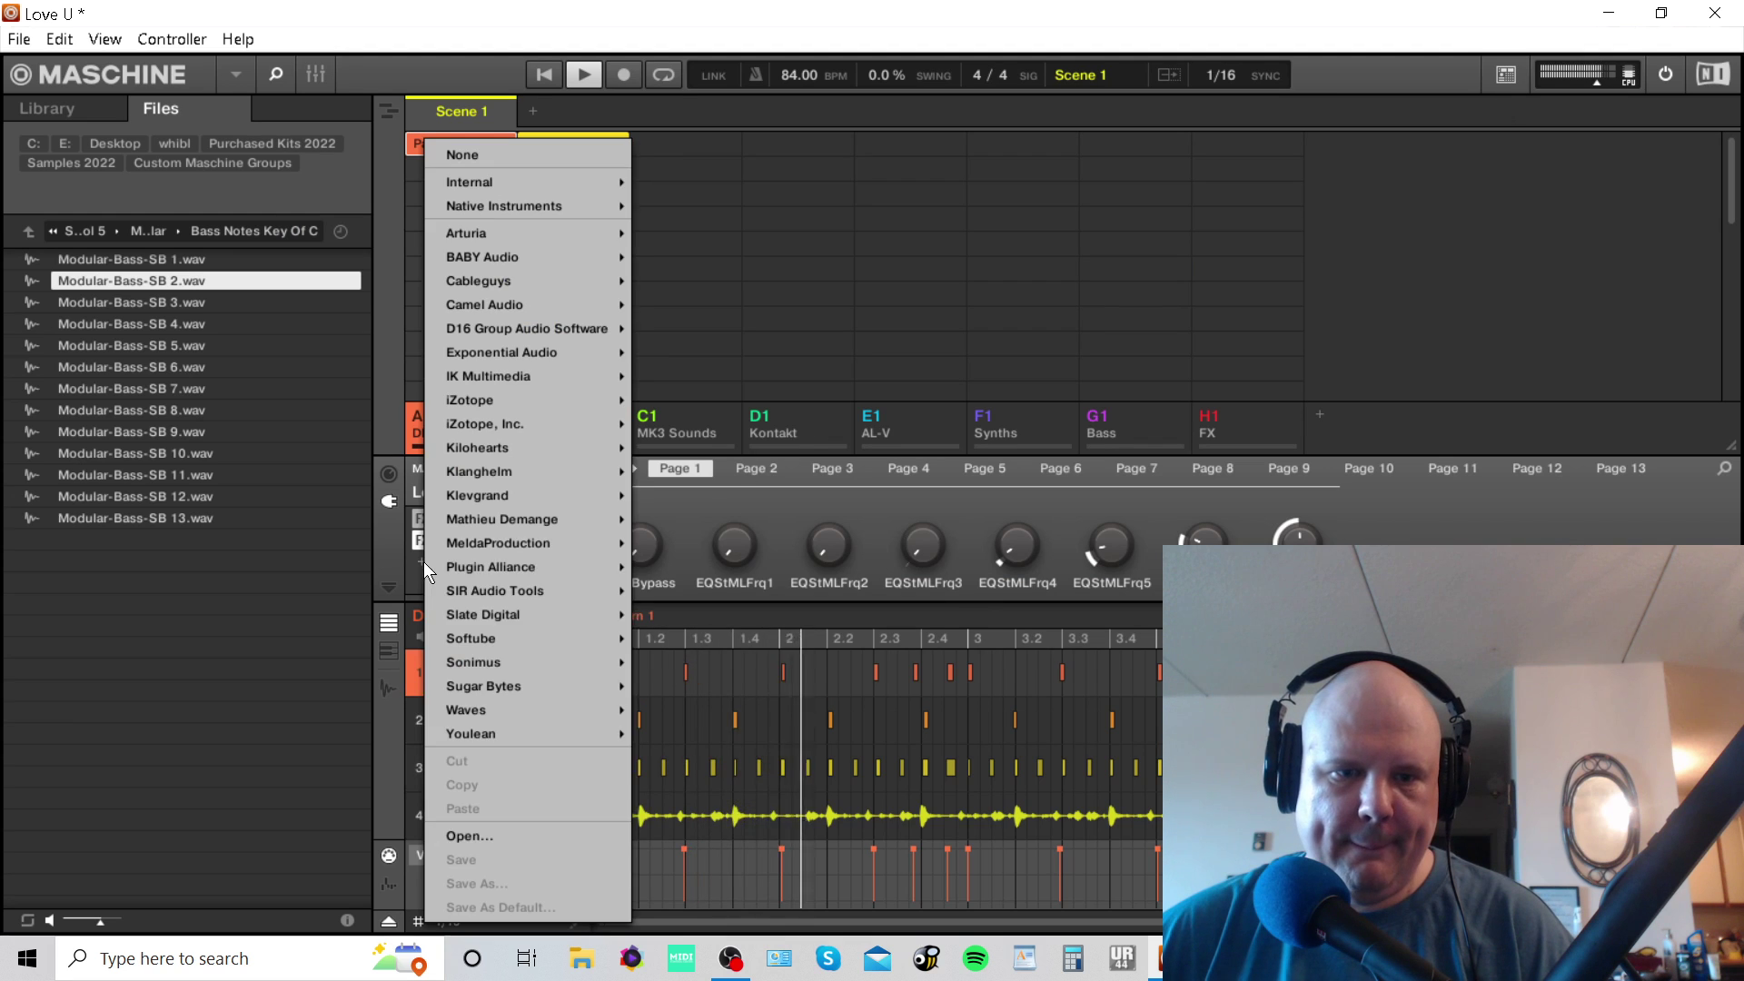
pyautogui.moveTo(488, 705)
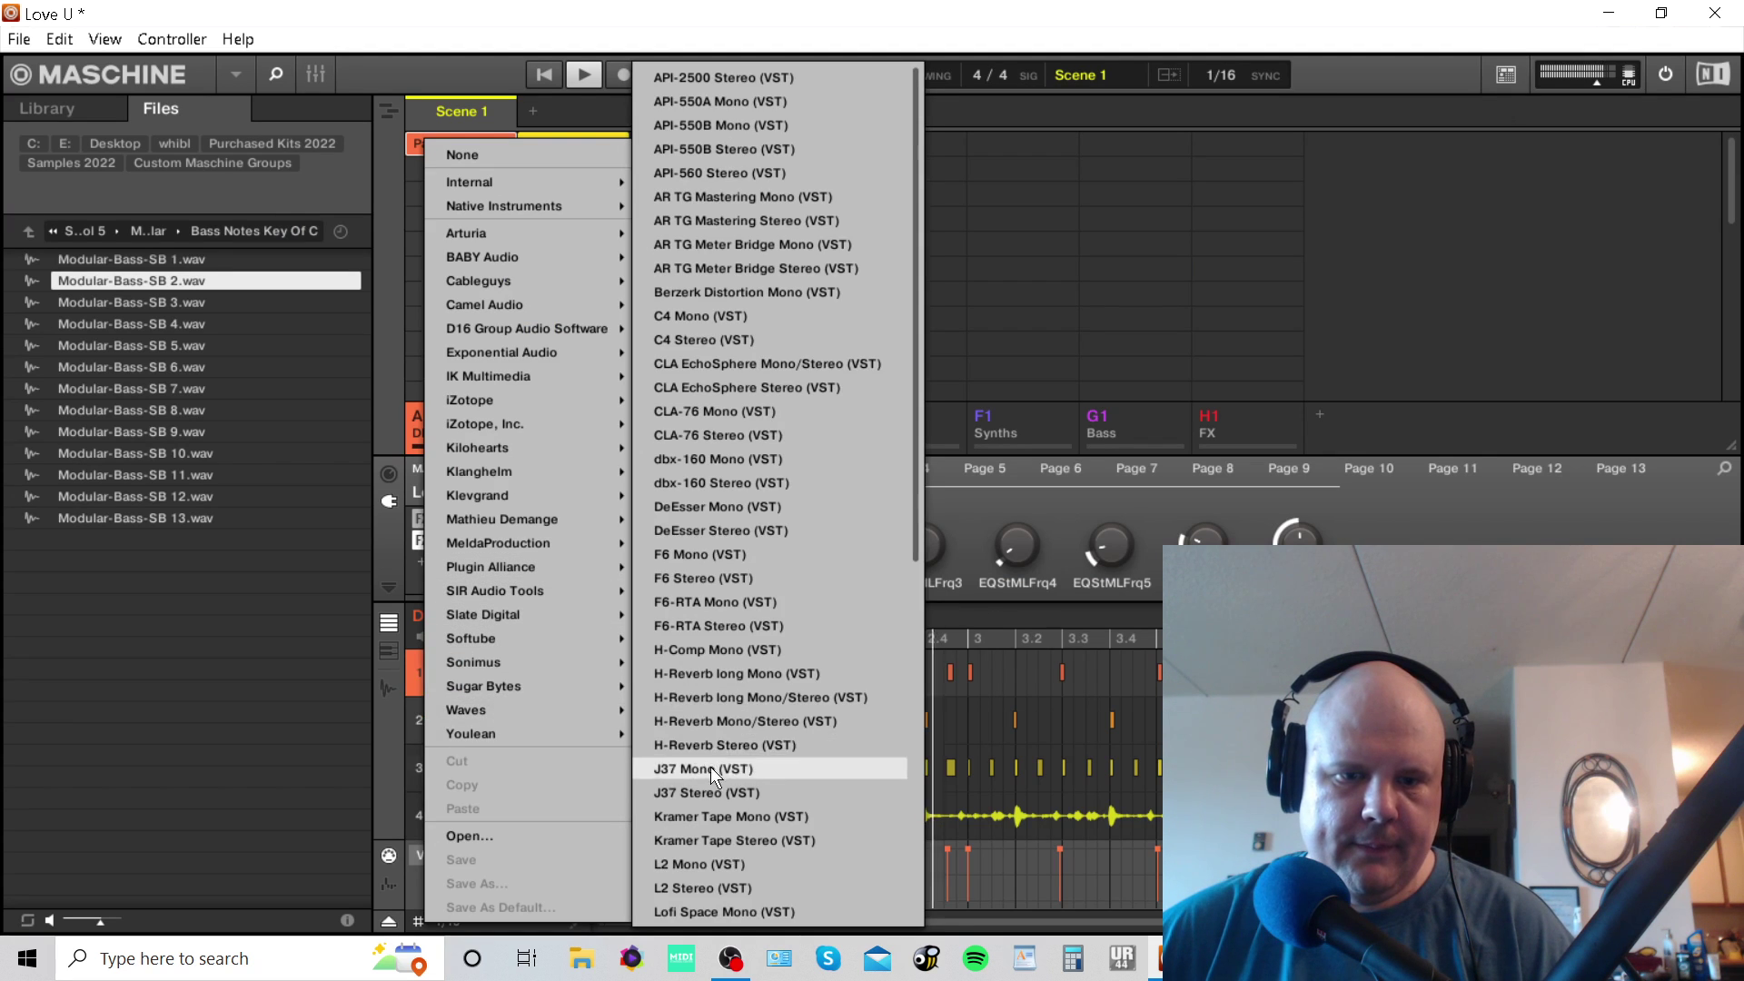
pyautogui.scroll(-2, 716, 798)
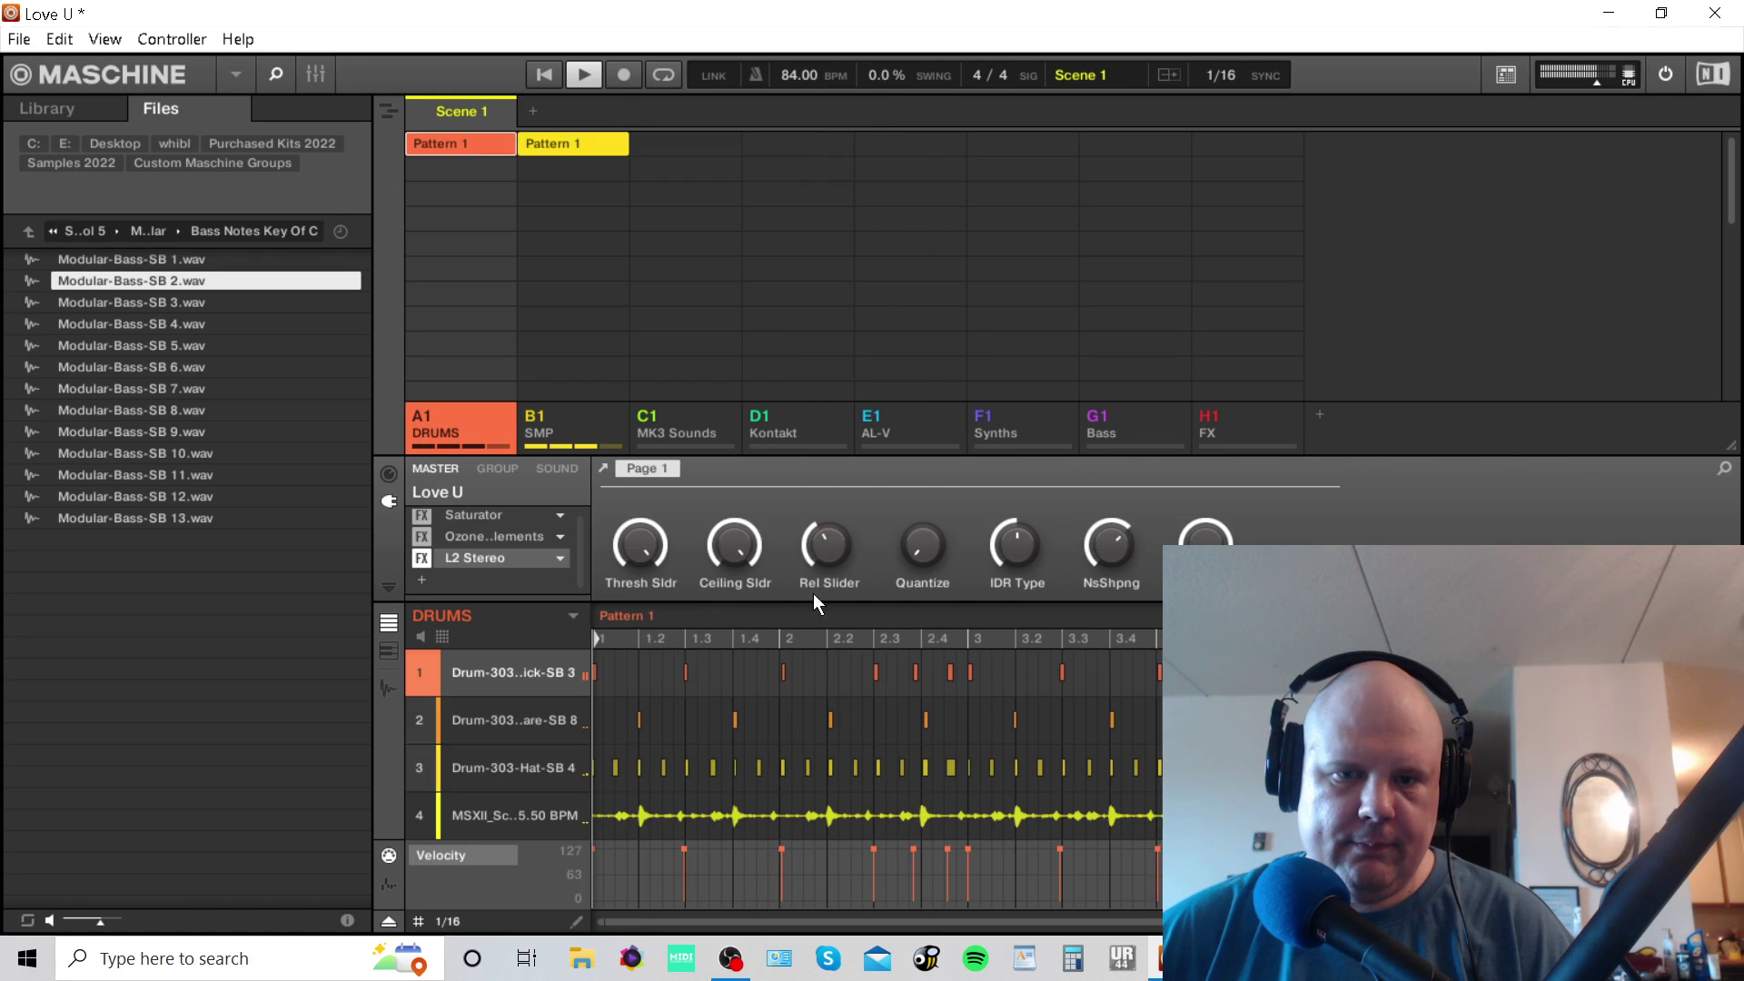
pyautogui.doubleClick(464, 562)
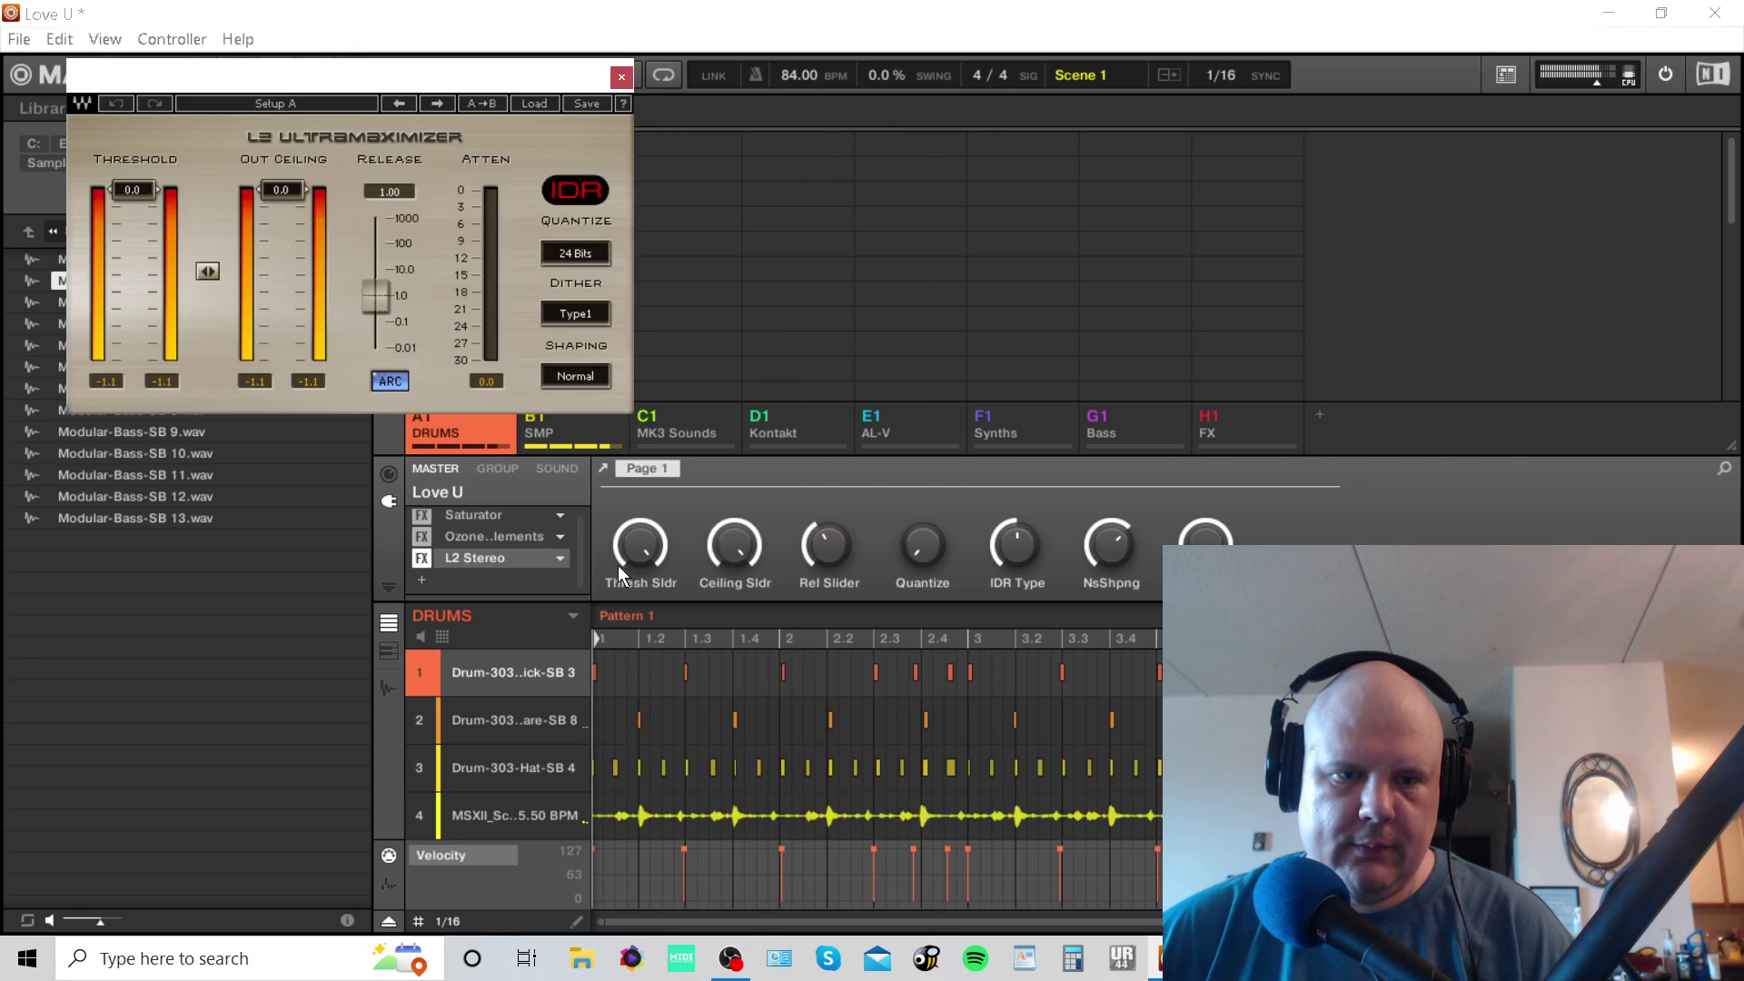
# Set the L2's shaping to Ultra and dither to Type2, and lower its threshold and output ceiling together to -4.1 dB.
pyautogui.click(565, 379)
pyautogui.click(586, 319)
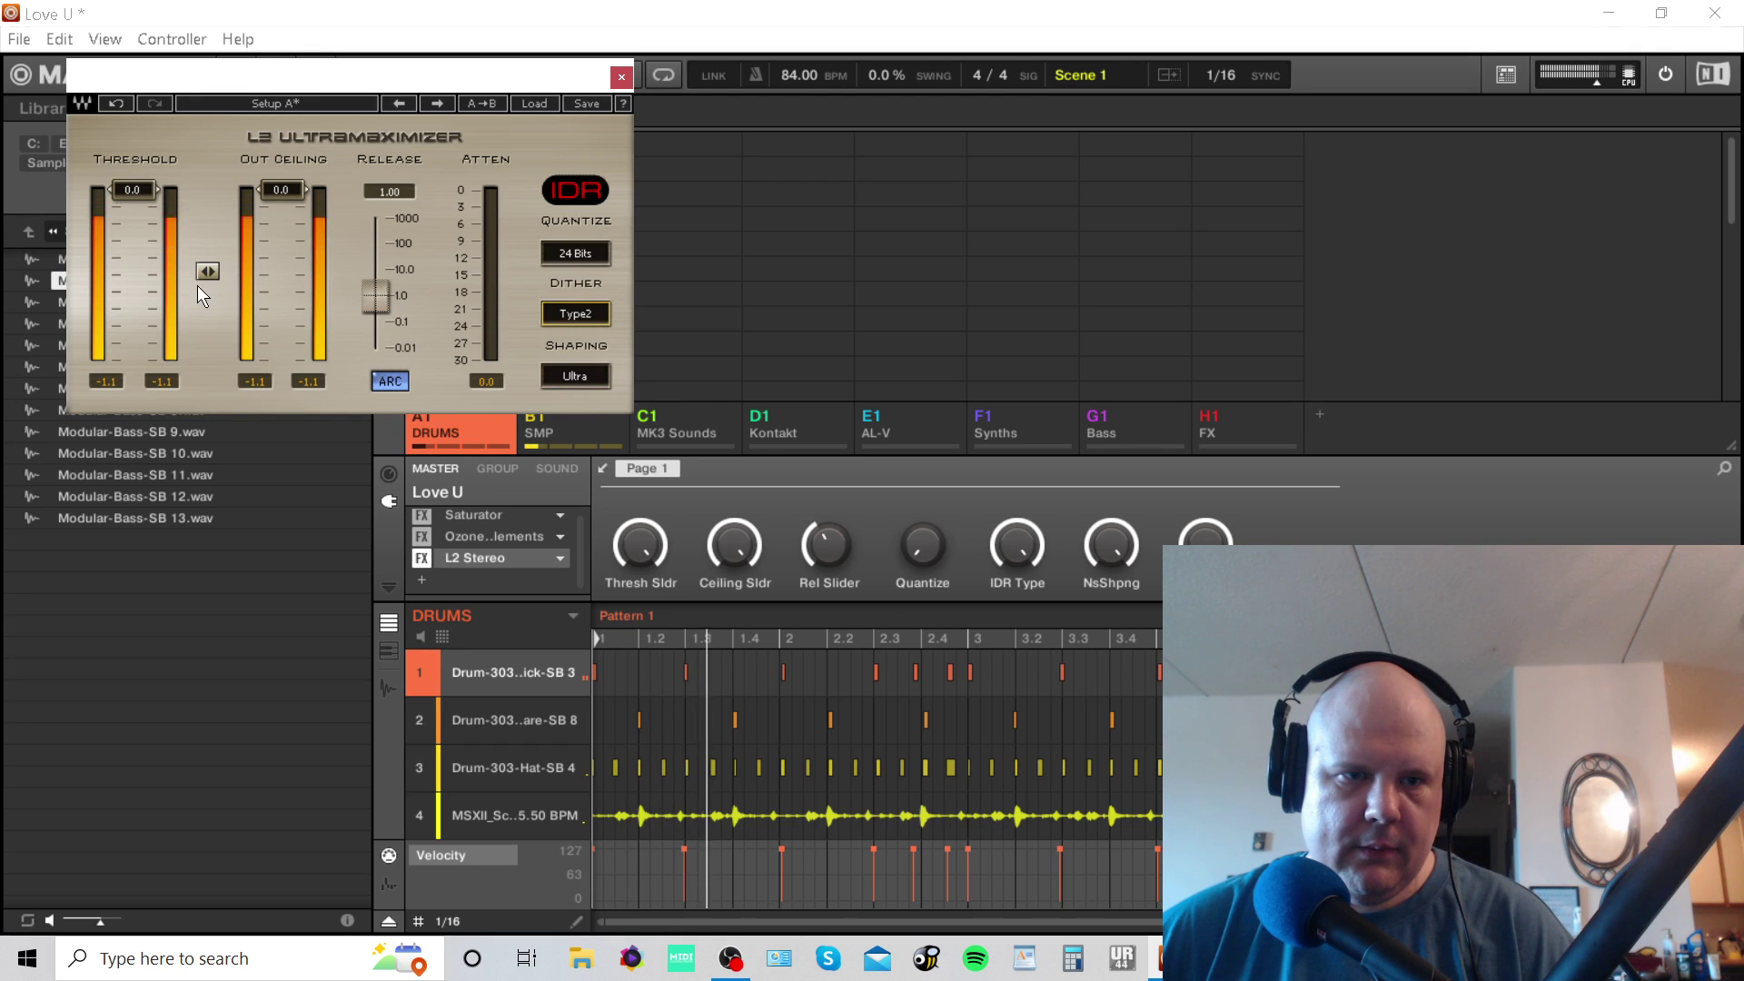
pyautogui.moveTo(208, 272); pyautogui.dragTo(208, 292)
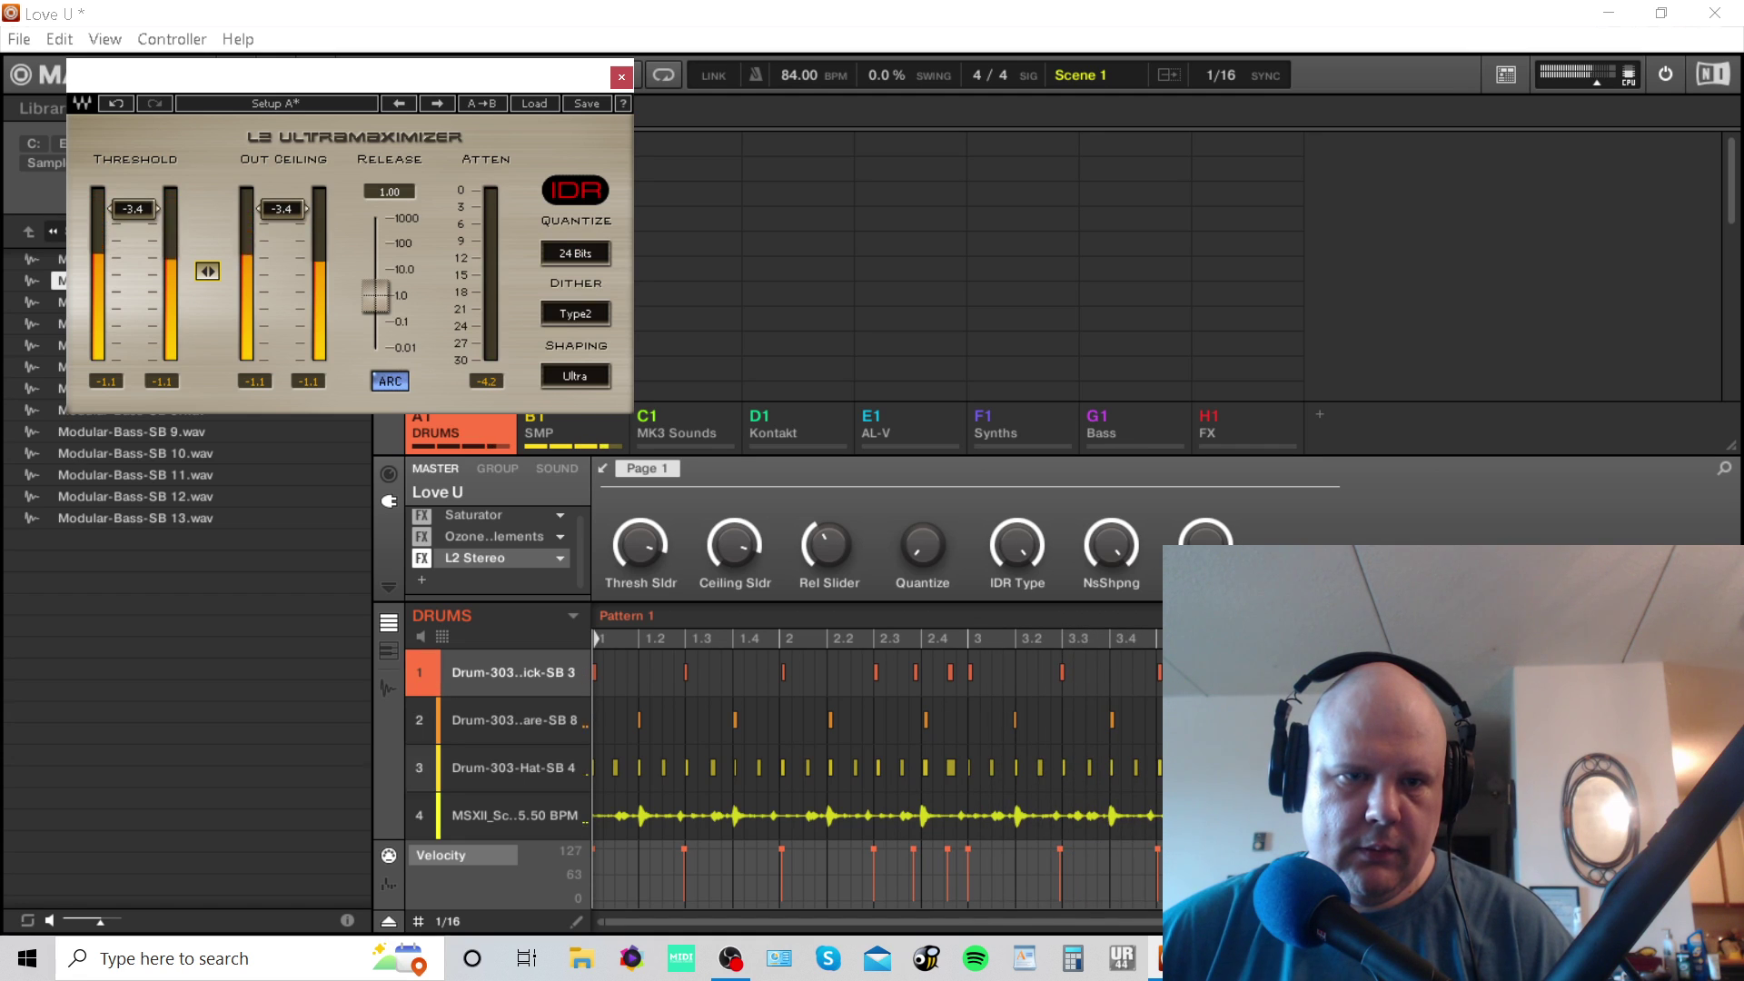
pyautogui.moveTo(208, 292); pyautogui.dragTo(208, 295)
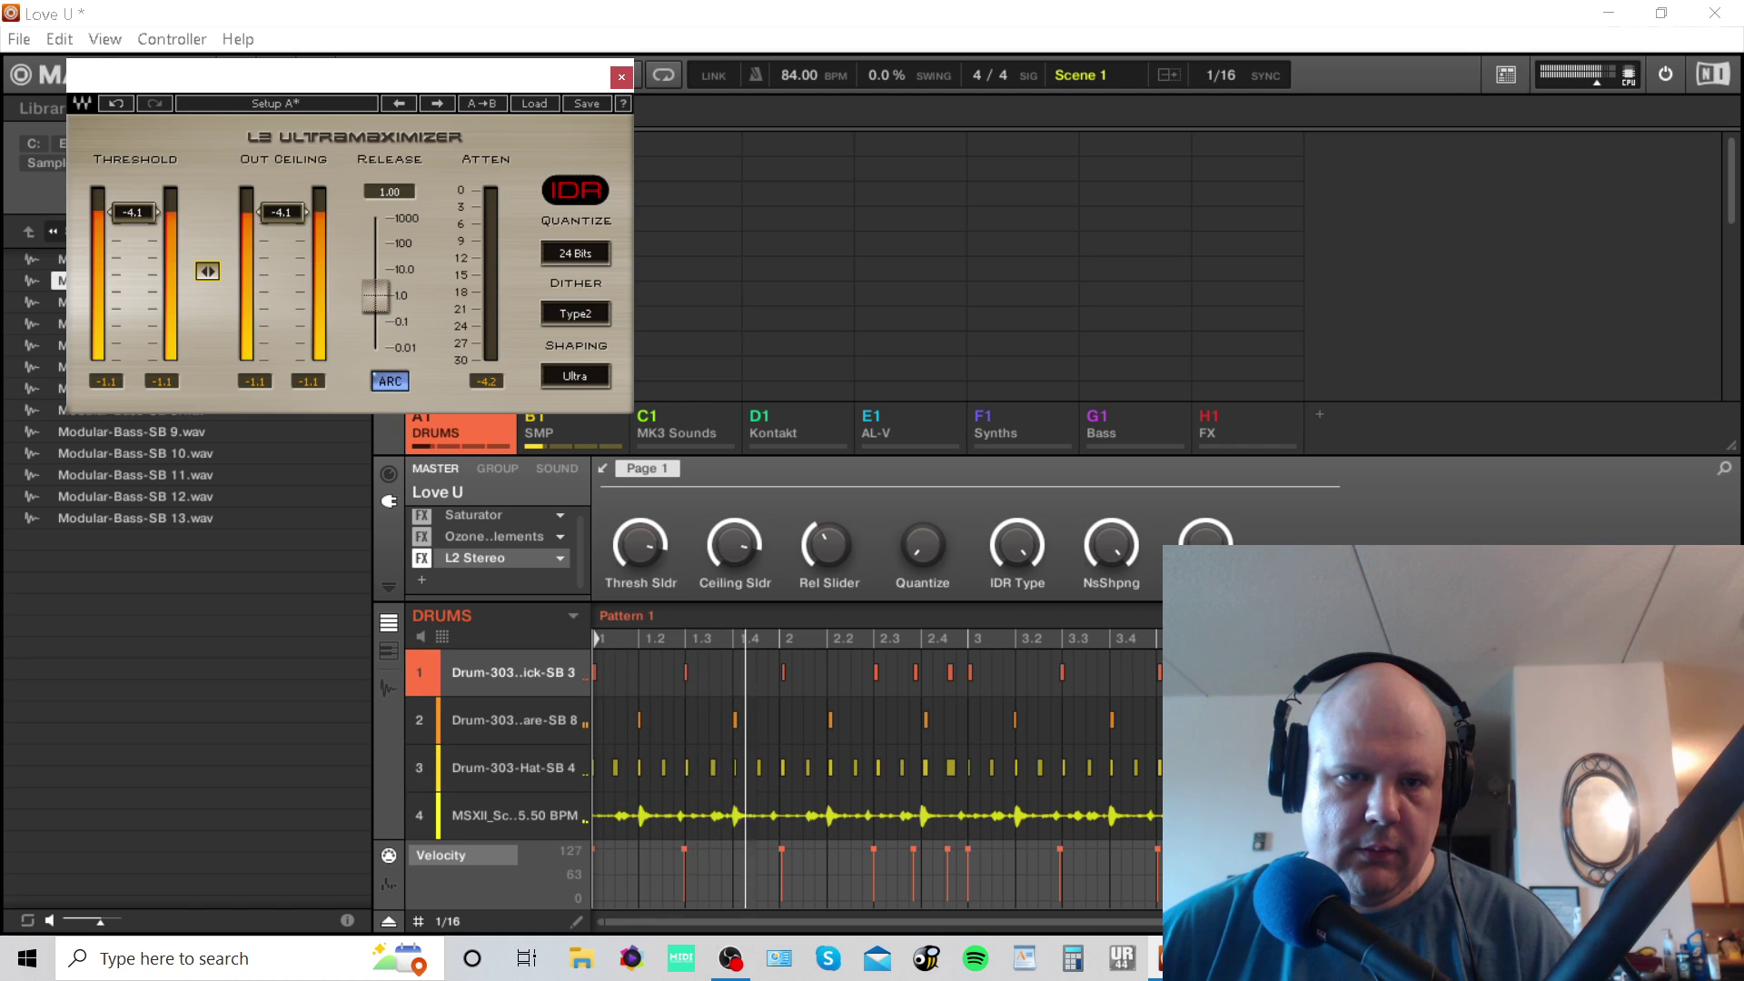
# Set the L2's threshold to -3.2 dB and output ceiling to -0.7 dB, close its window and stop playback.
pyautogui.moveTo(208, 295); pyautogui.dragTo(208, 290)
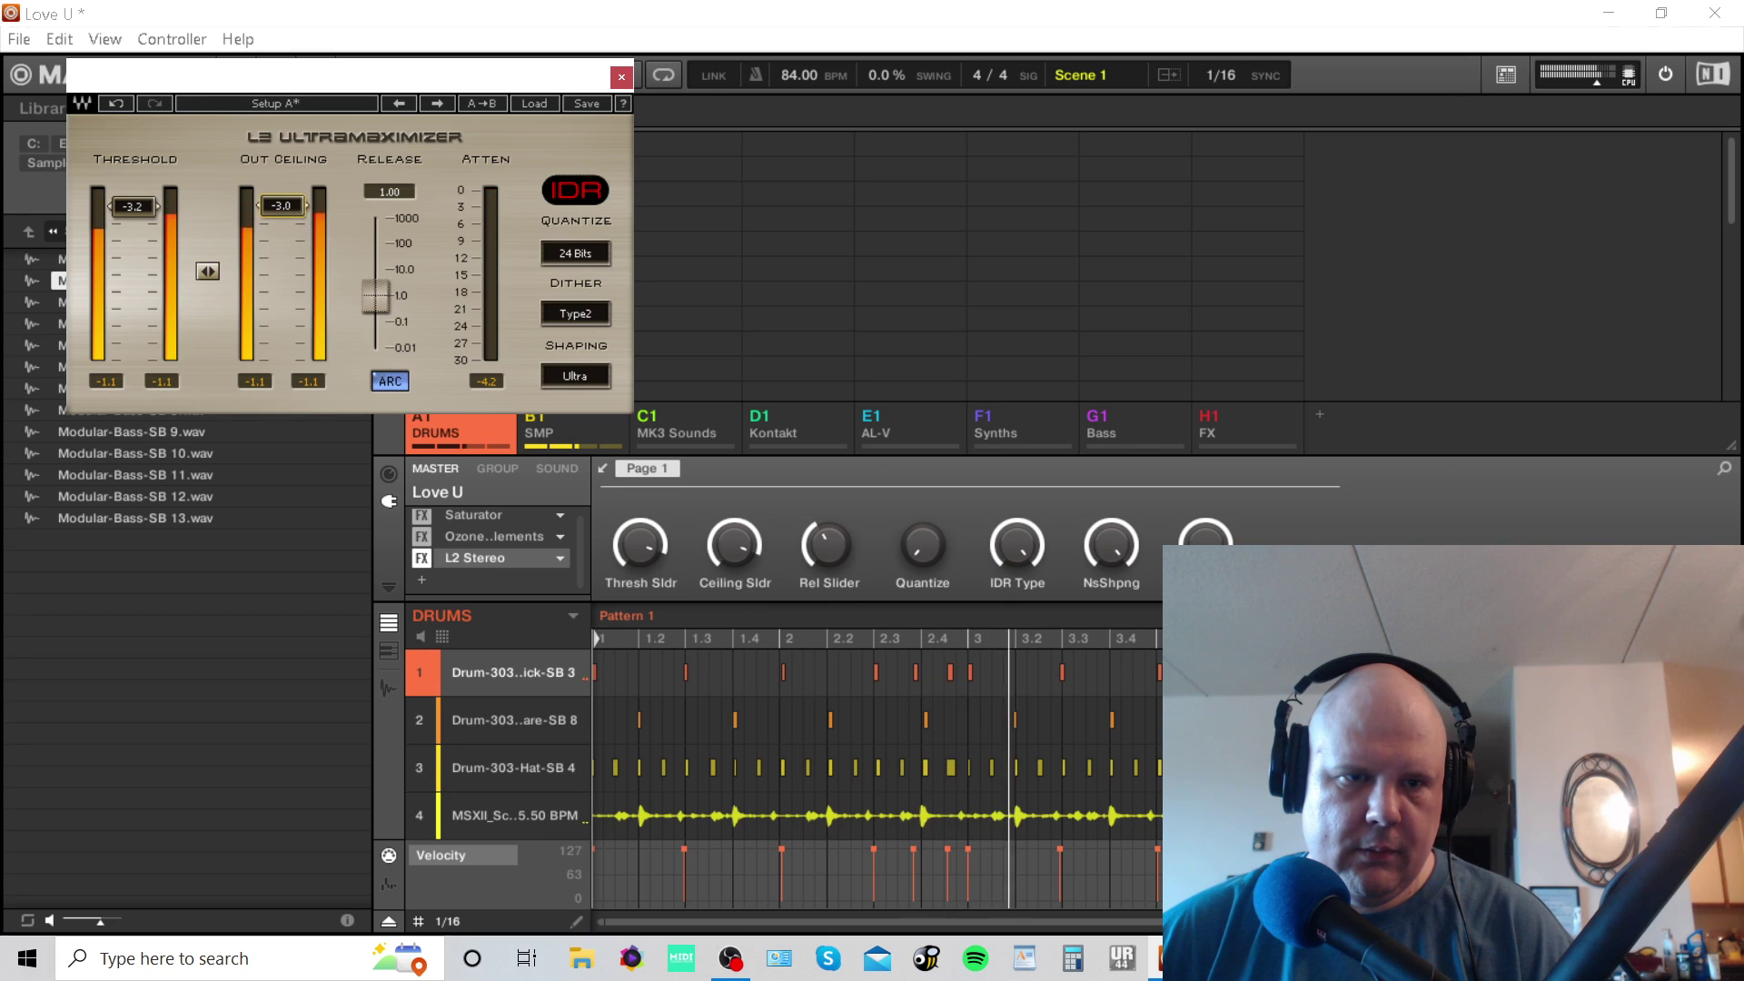
pyautogui.moveTo(307, 237); pyautogui.dragTo(293, 201)
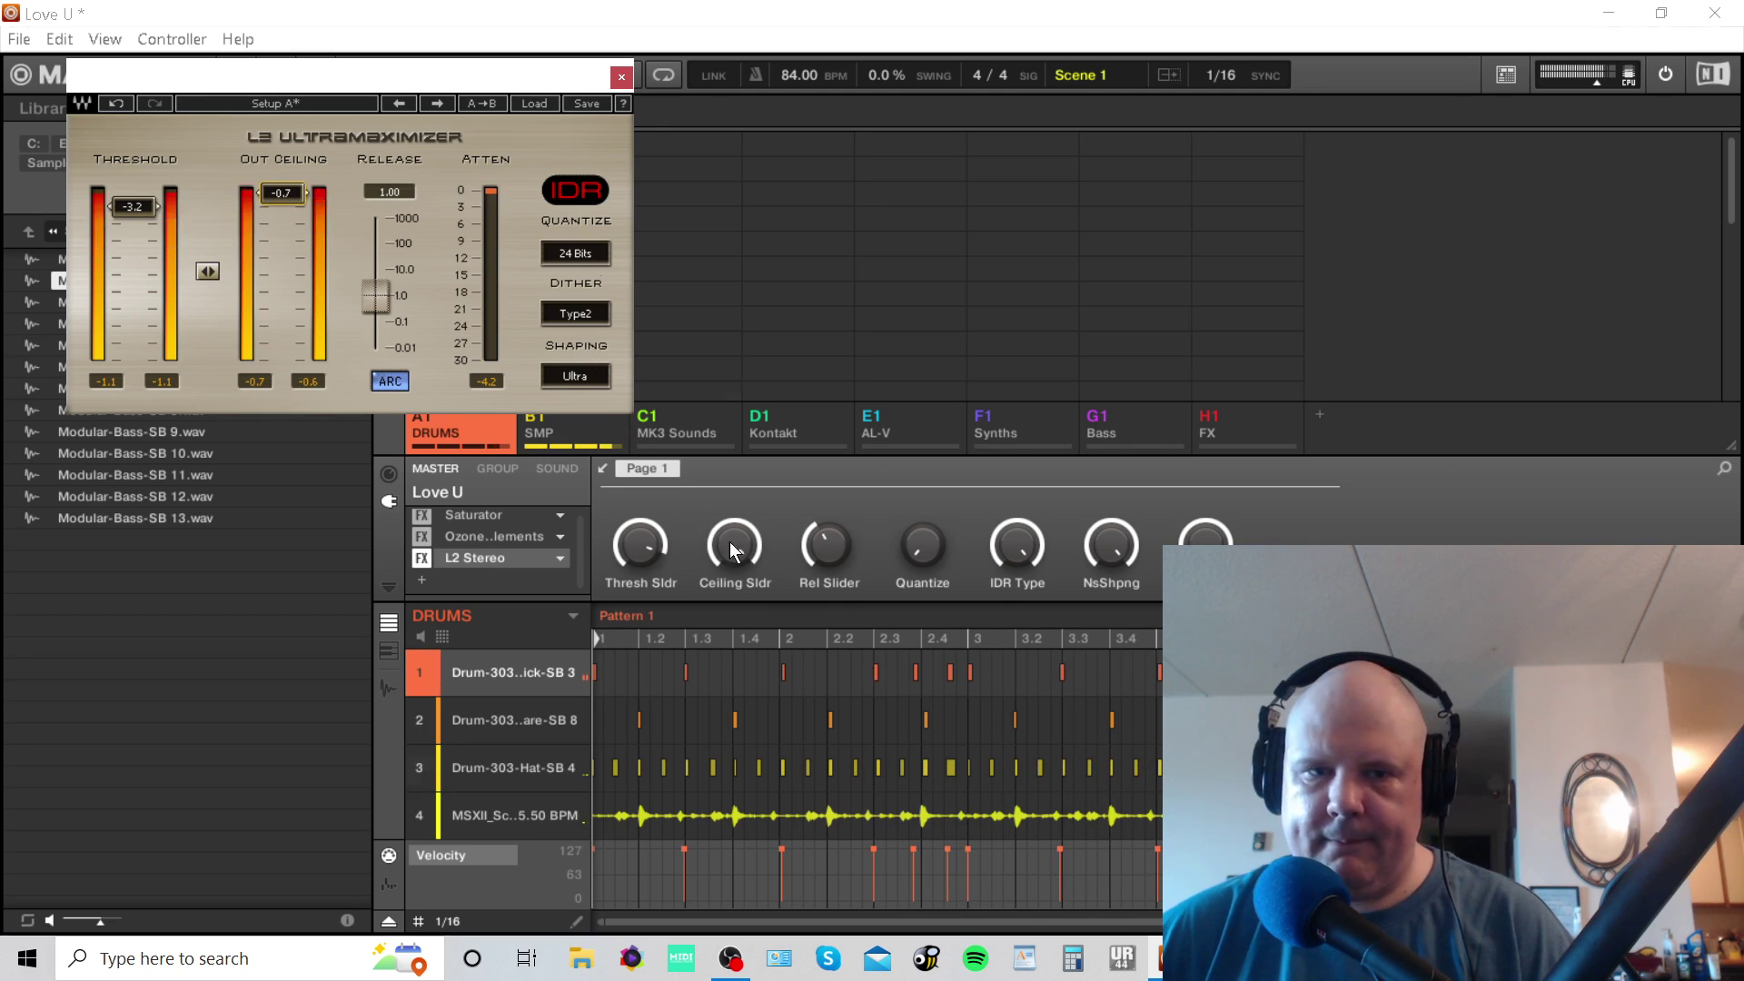
pyautogui.click(621, 76)
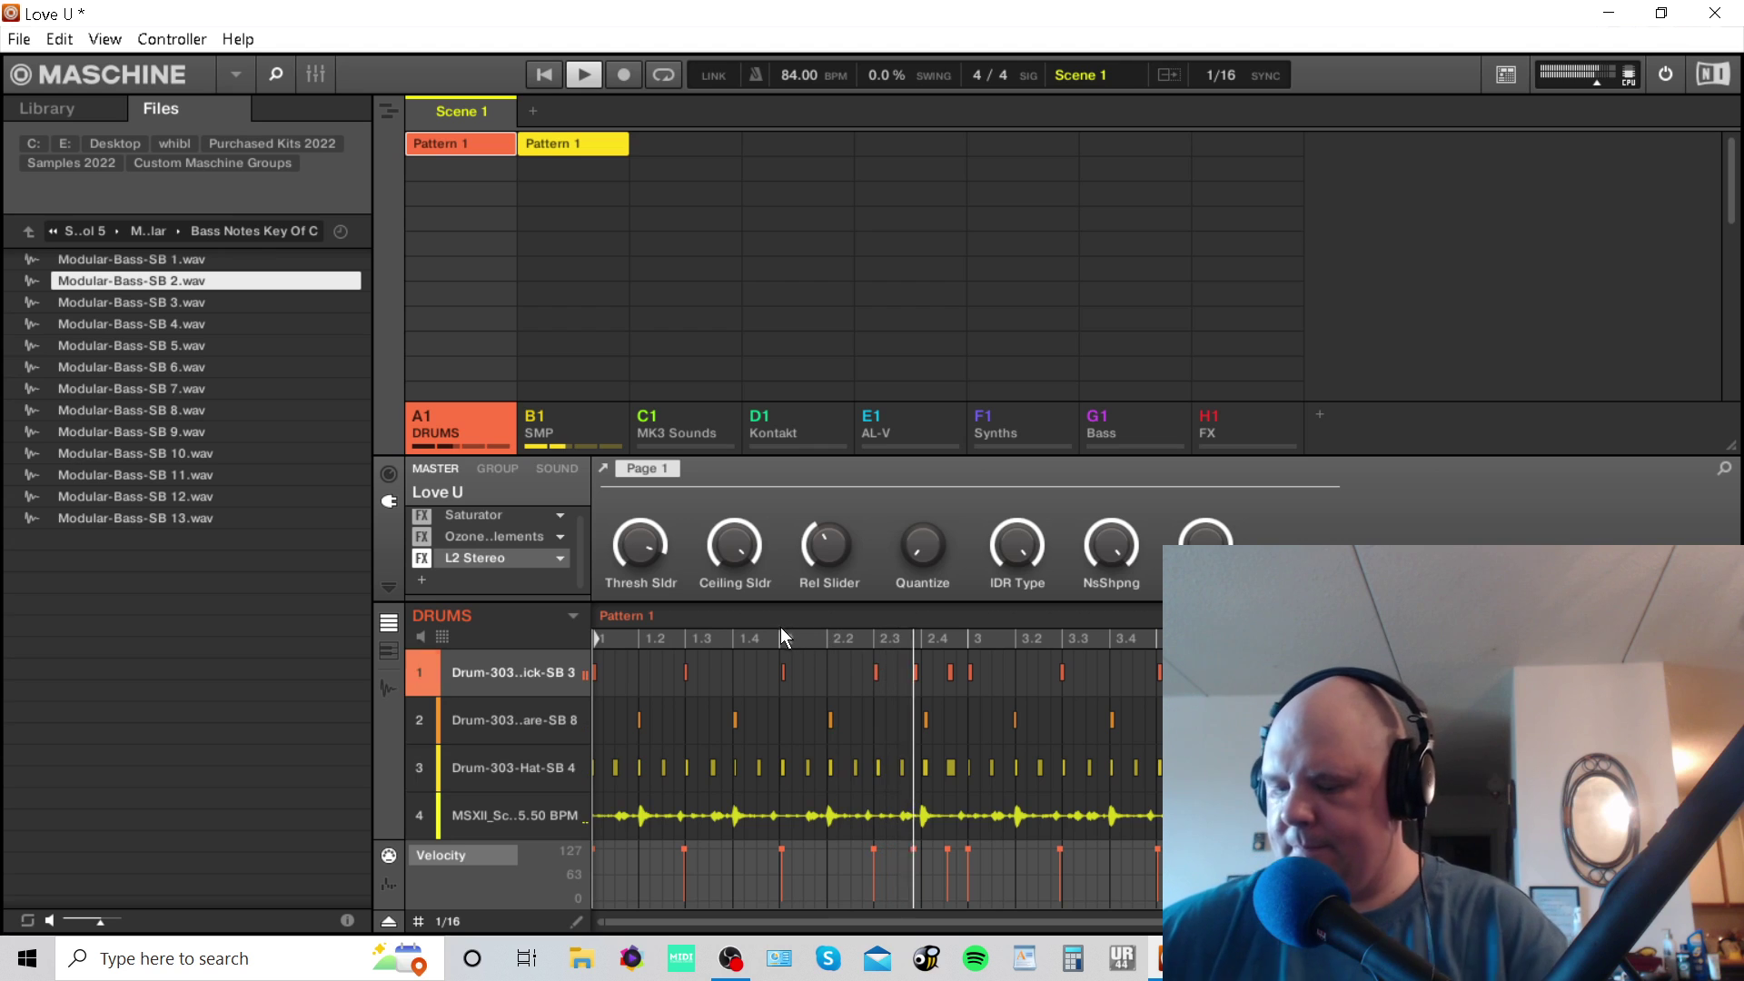
pyautogui.press('space')
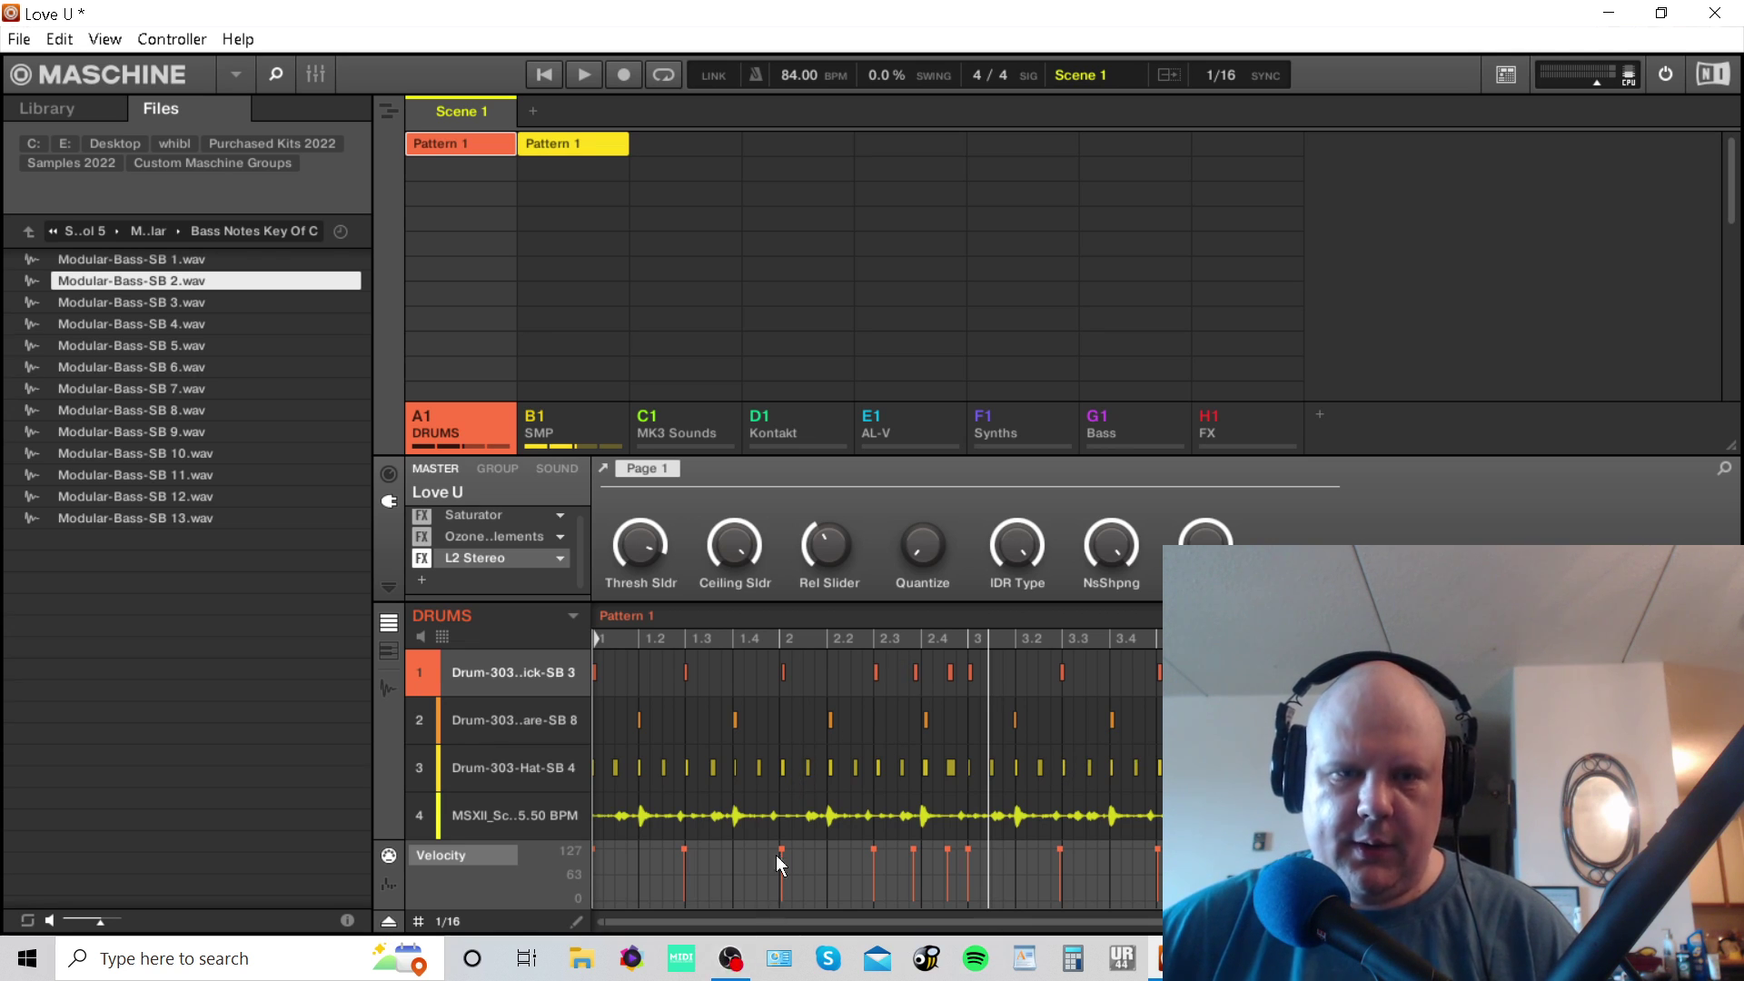
# Switch to a new project with the Gram Kit and add Waves H-Reverb Stereo after the EQ on Snare Gram 2, with its window open.
pyautogui.click(19, 39)
pyautogui.click(73, 176)
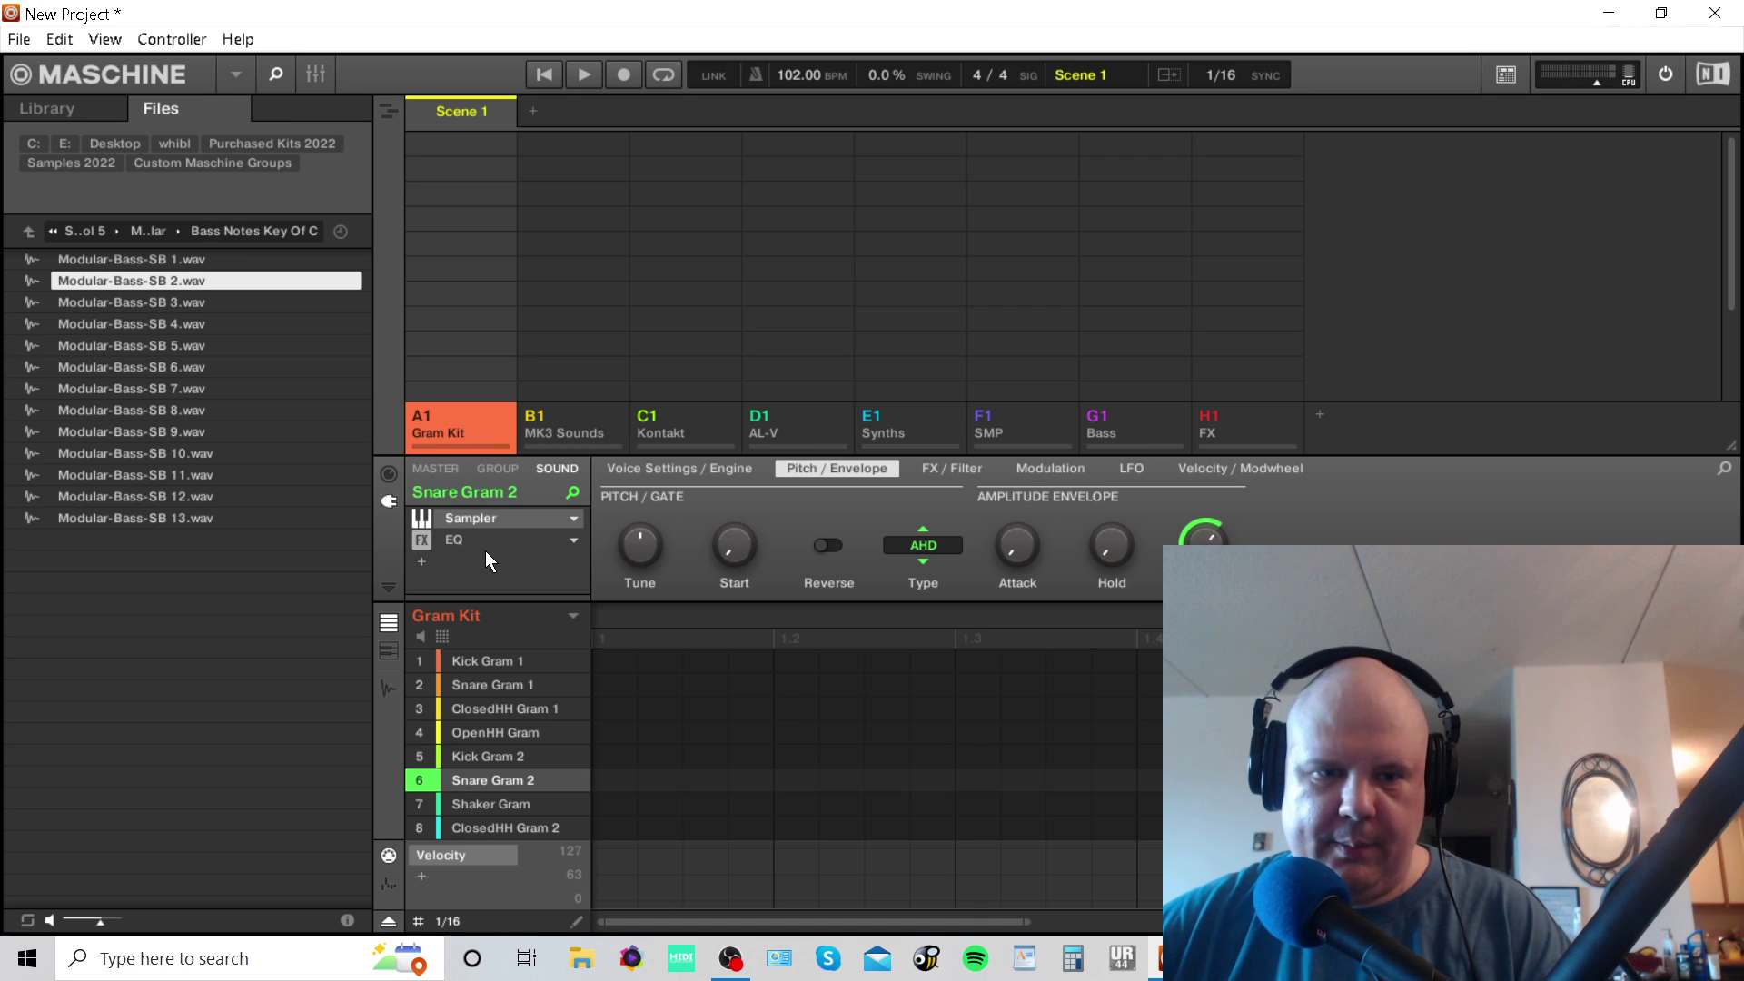
pyautogui.click(420, 561)
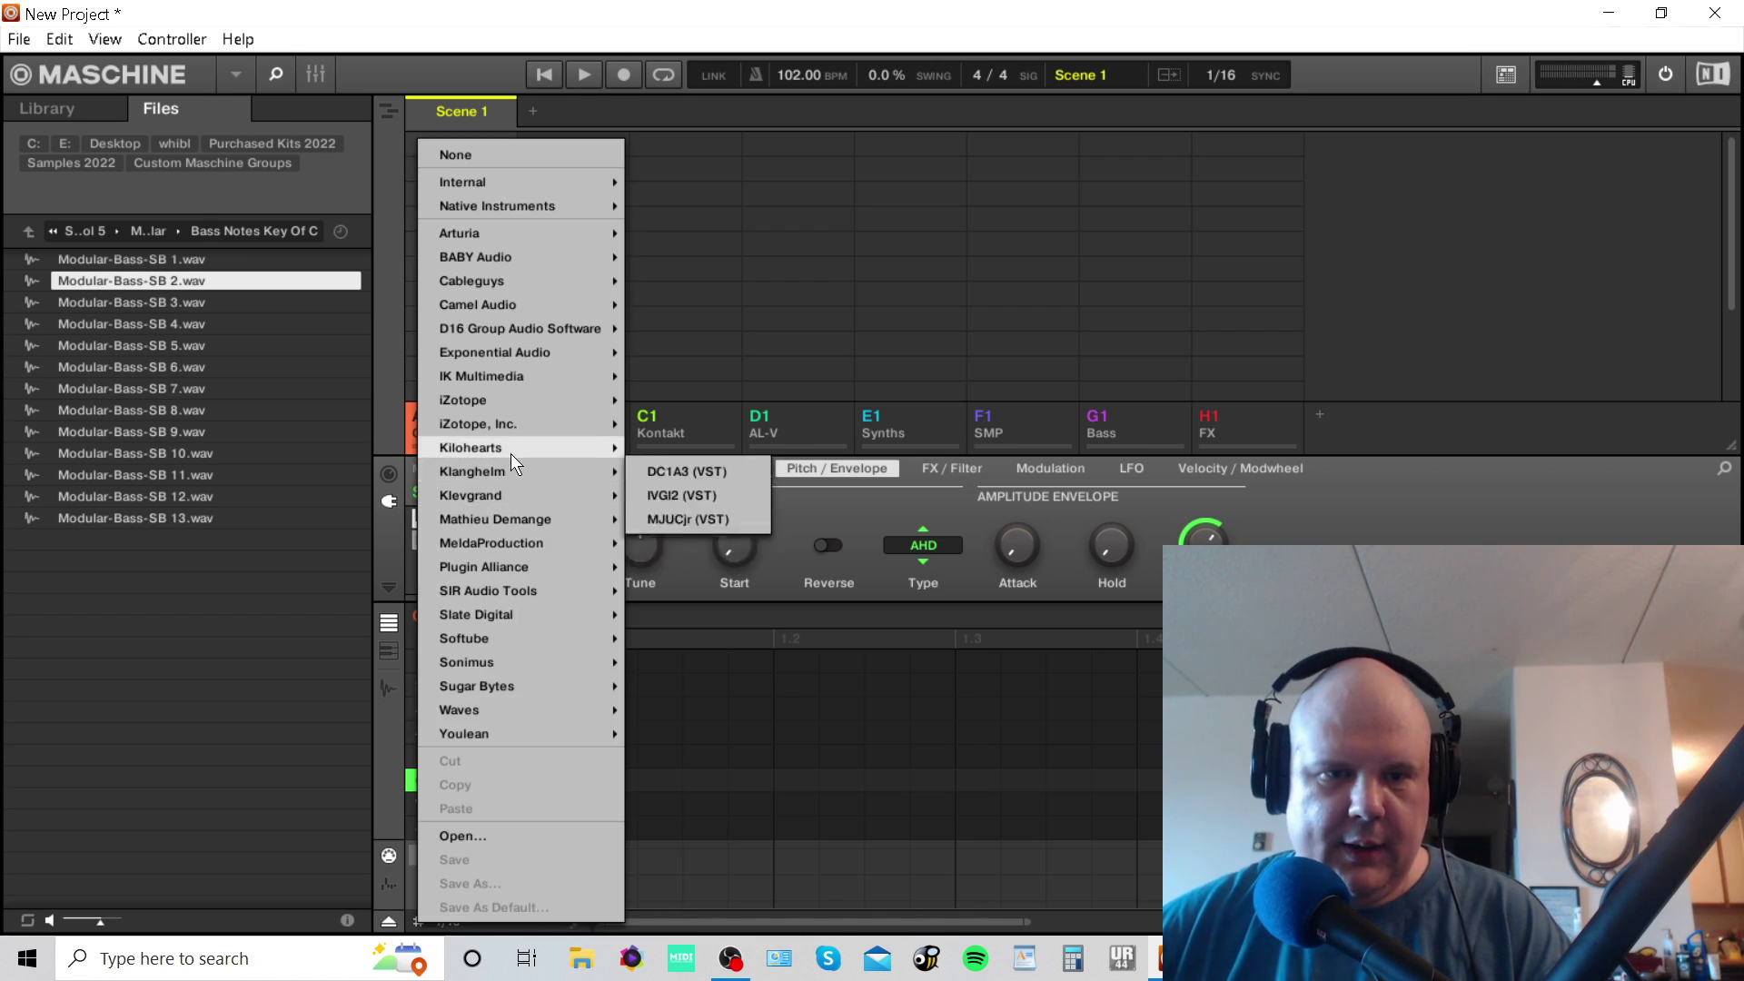
pyautogui.moveTo(500, 452)
pyautogui.moveTo(476, 710)
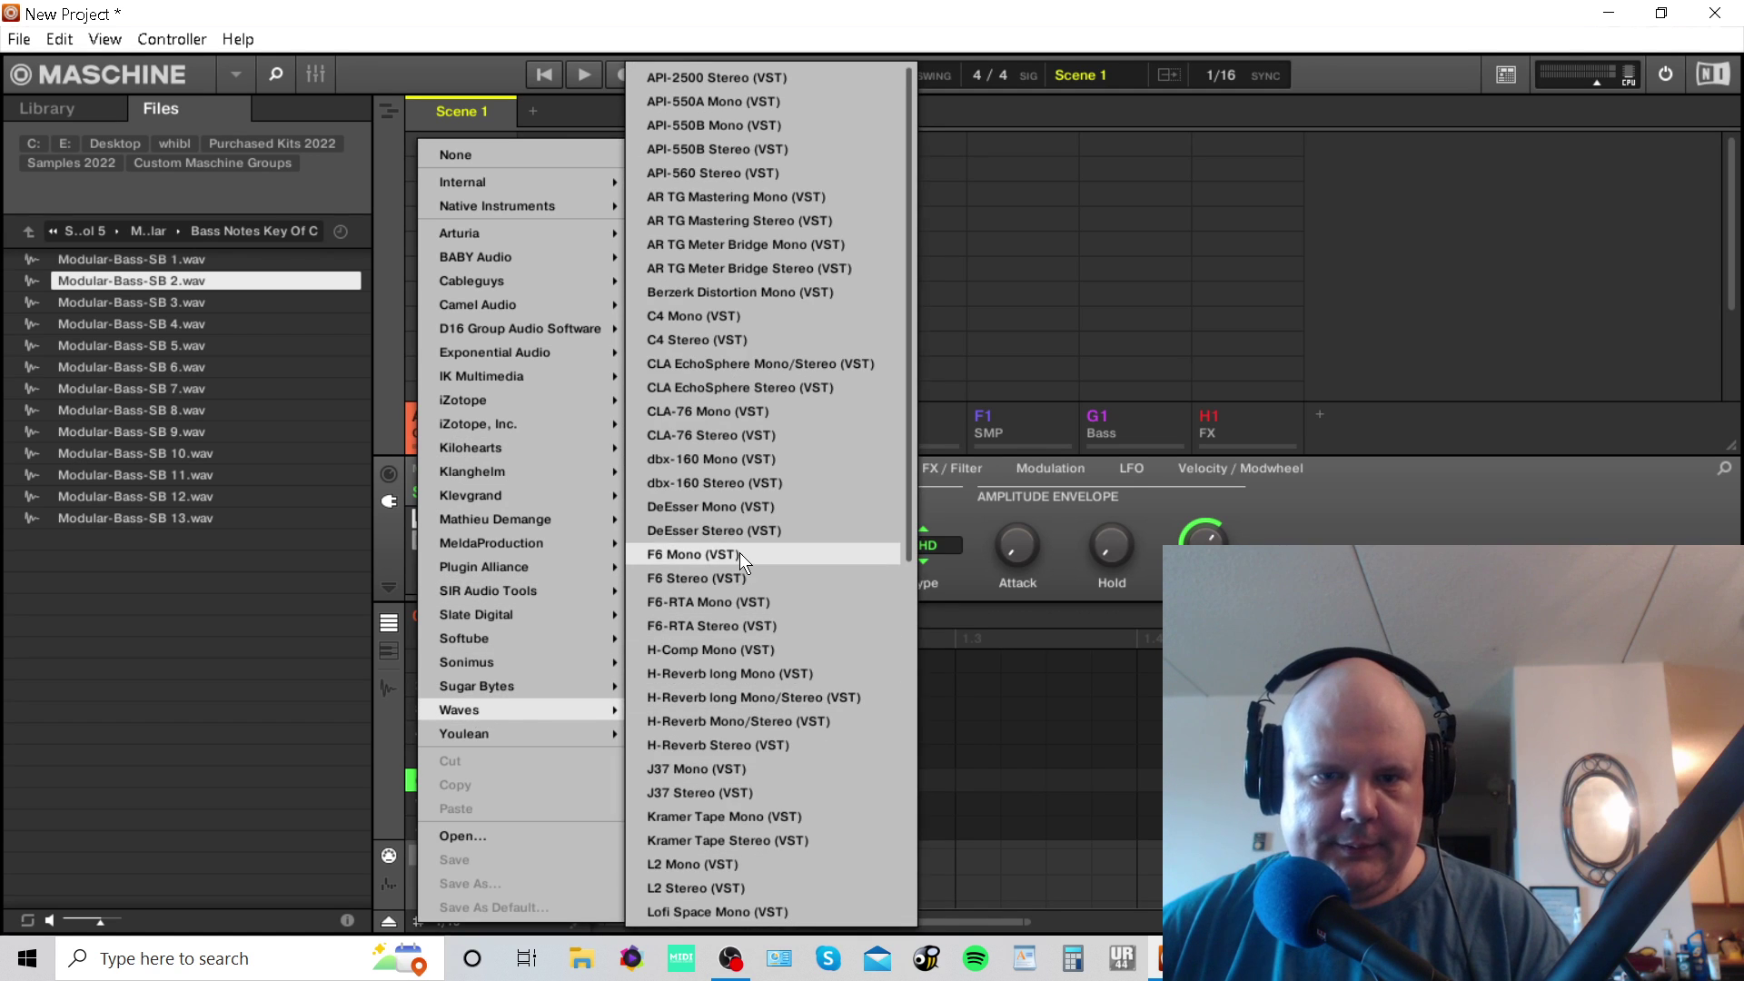
pyautogui.scroll(-4, 713, 436)
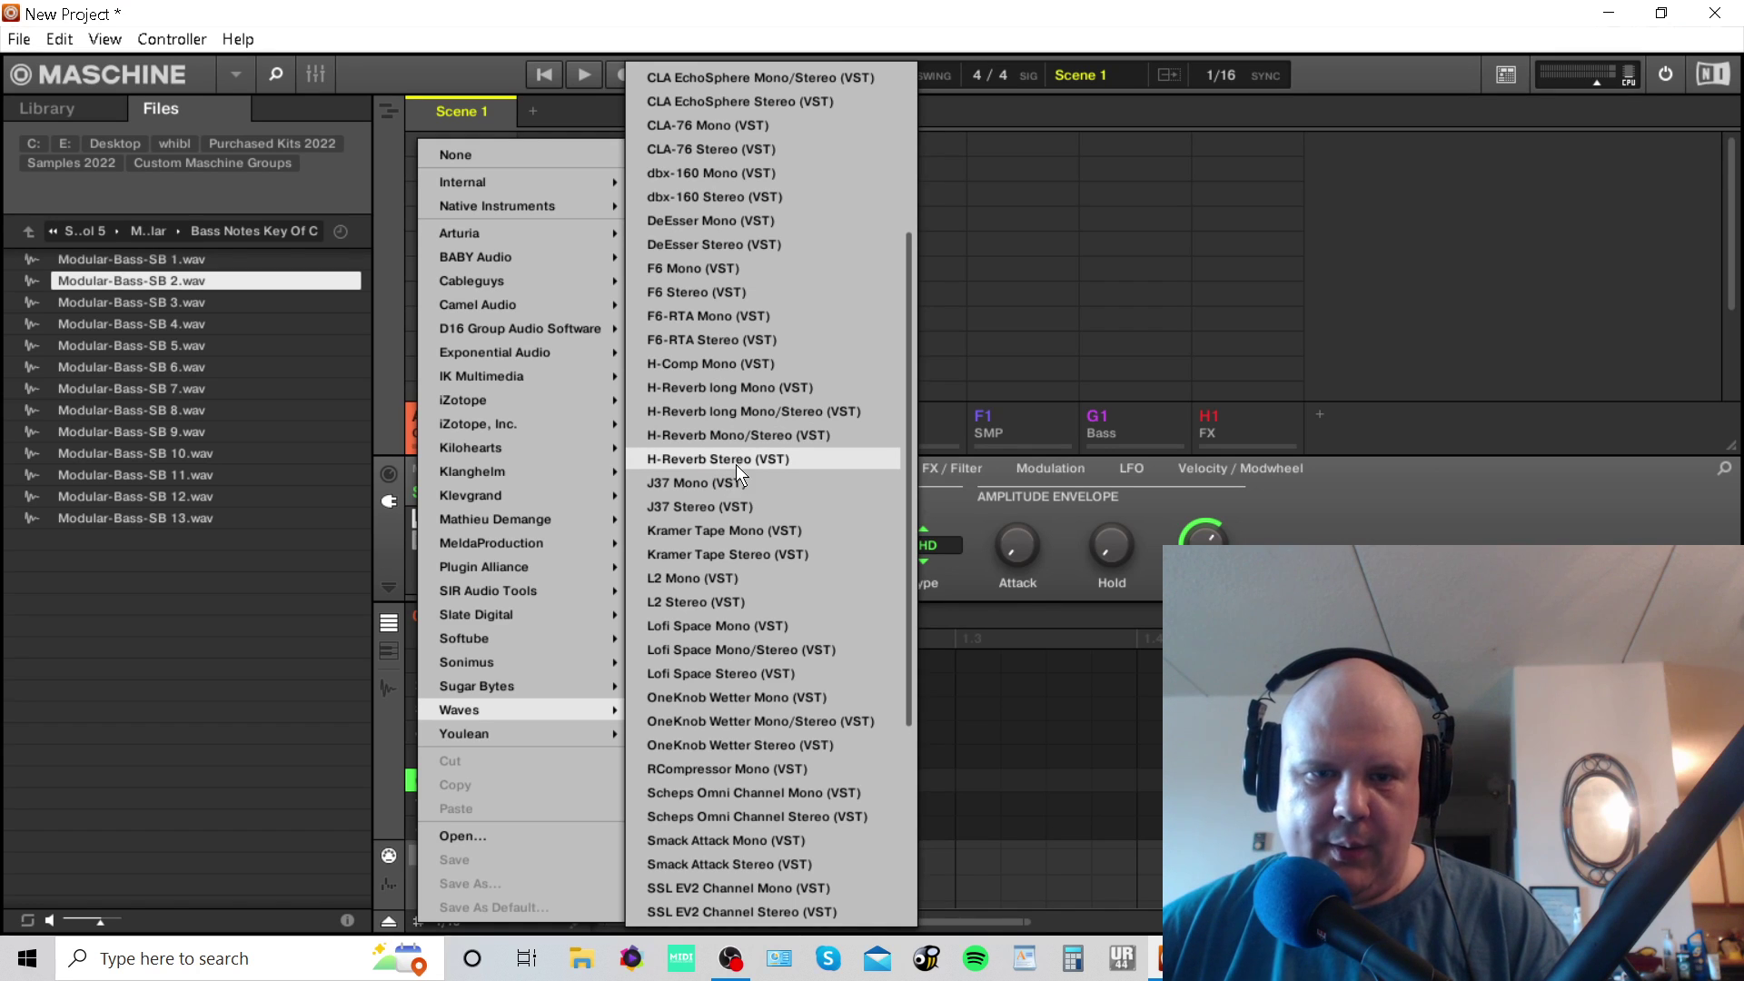
pyautogui.click(765, 461)
pyautogui.click(500, 556)
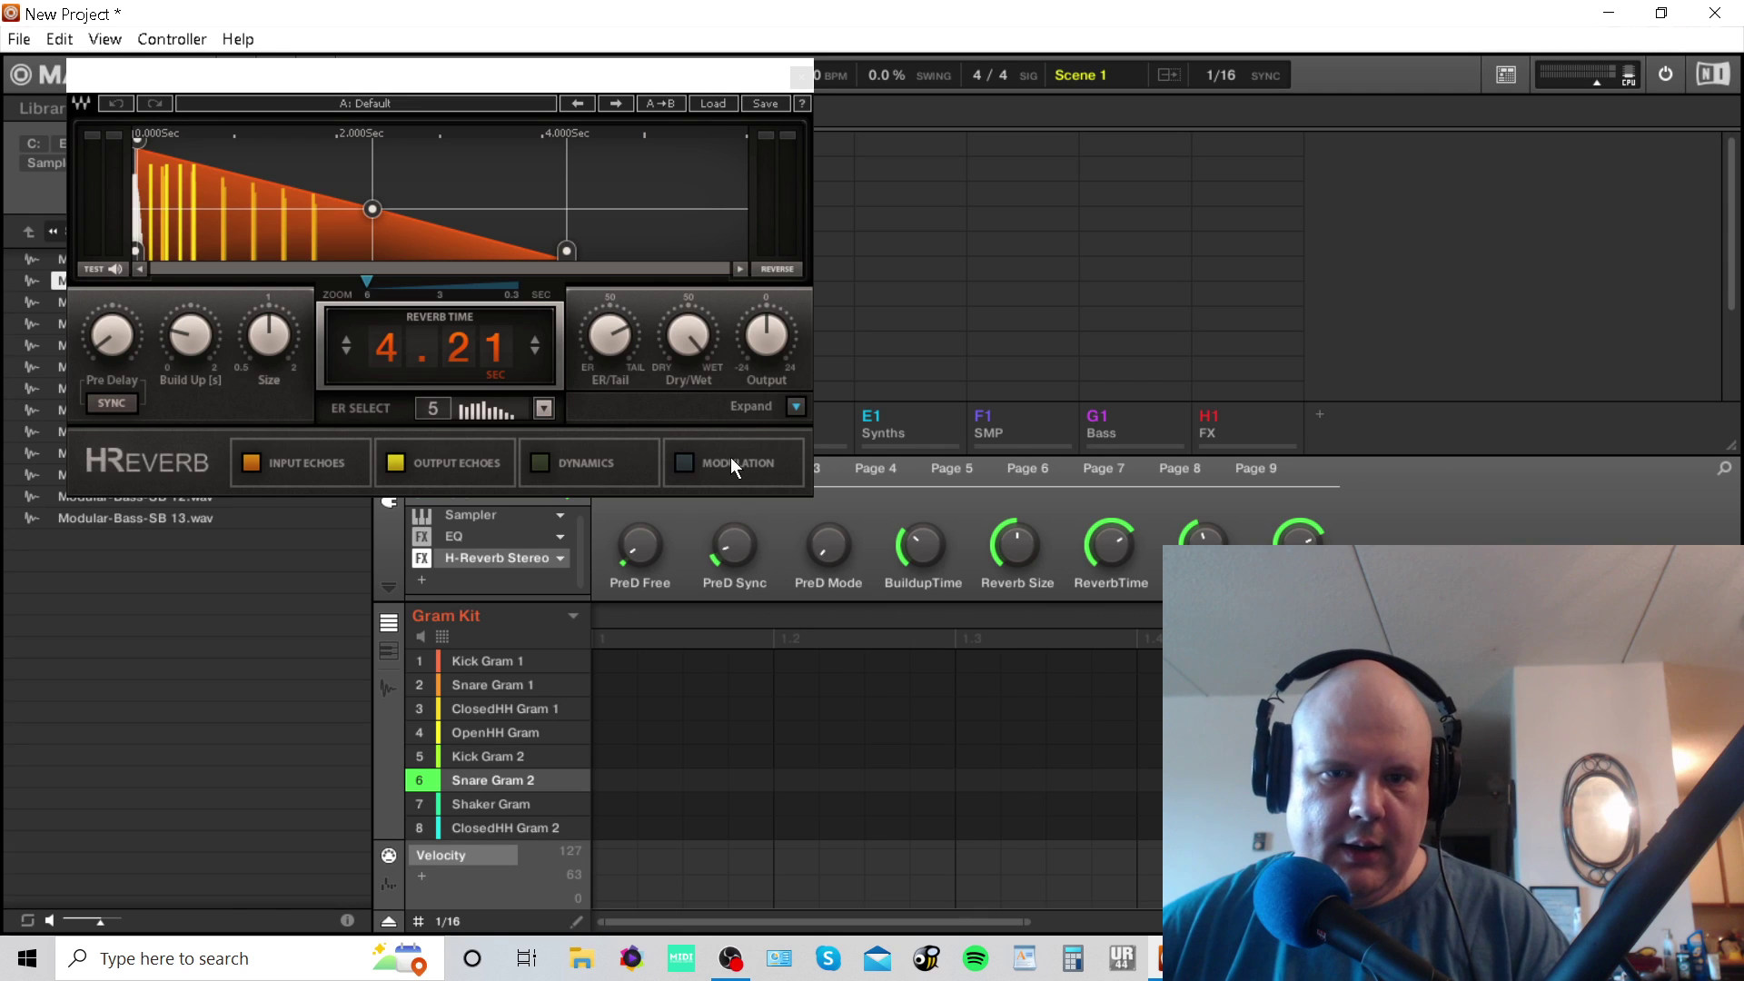
# Expand H-Reverb's full controls, lower its Dry/Wet mix to 12.6 and reduce its output level.
pyautogui.click(796, 406)
pyautogui.moveTo(587, 78); pyautogui.dragTo(1198, 106)
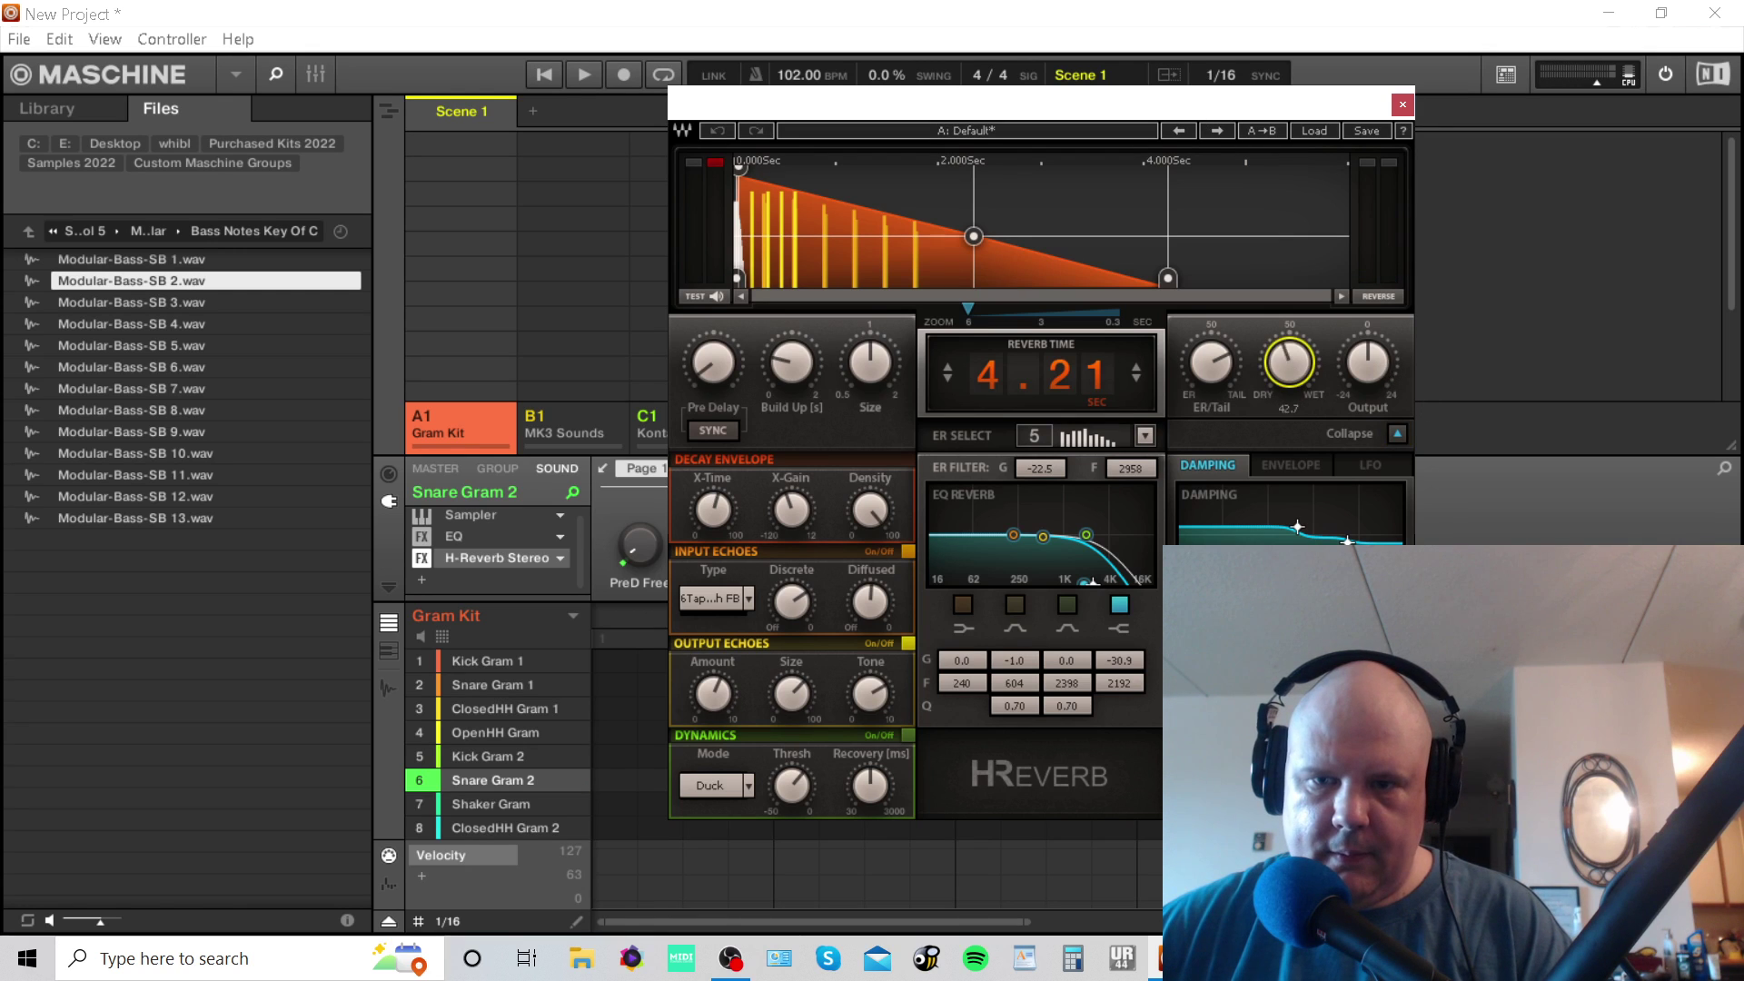
pyautogui.moveTo(1281, 365); pyautogui.dragTo(1281, 367)
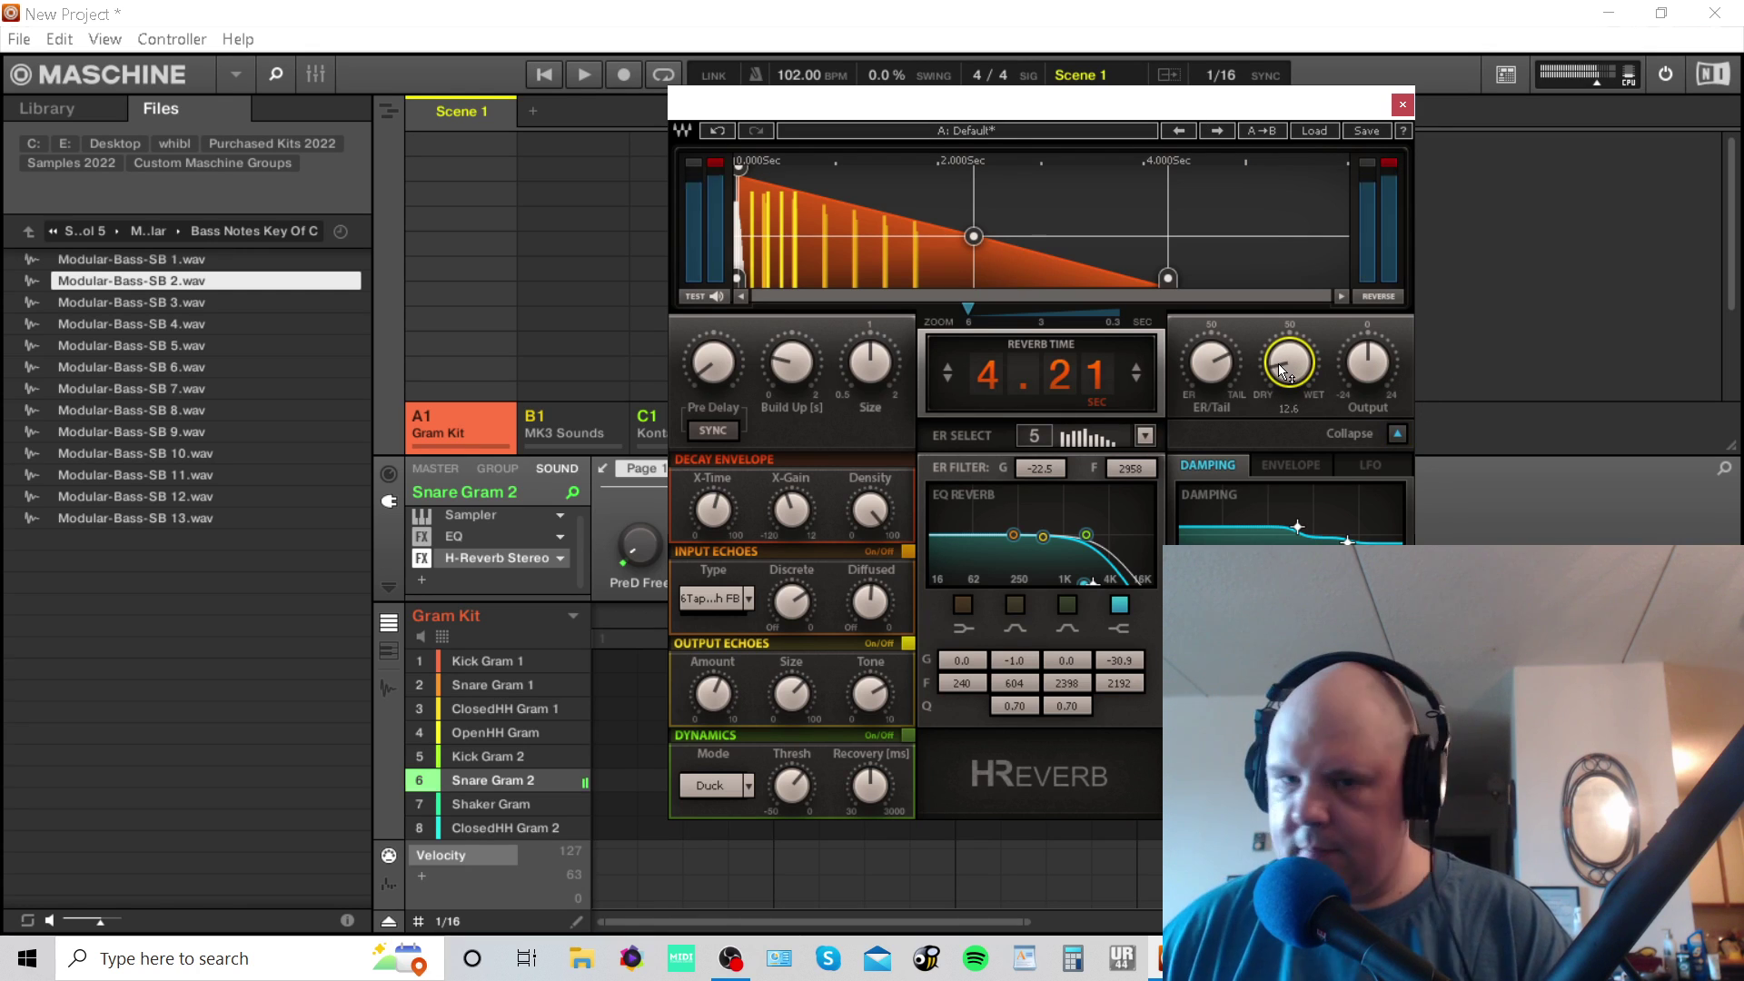
pyautogui.moveTo(1356, 347)
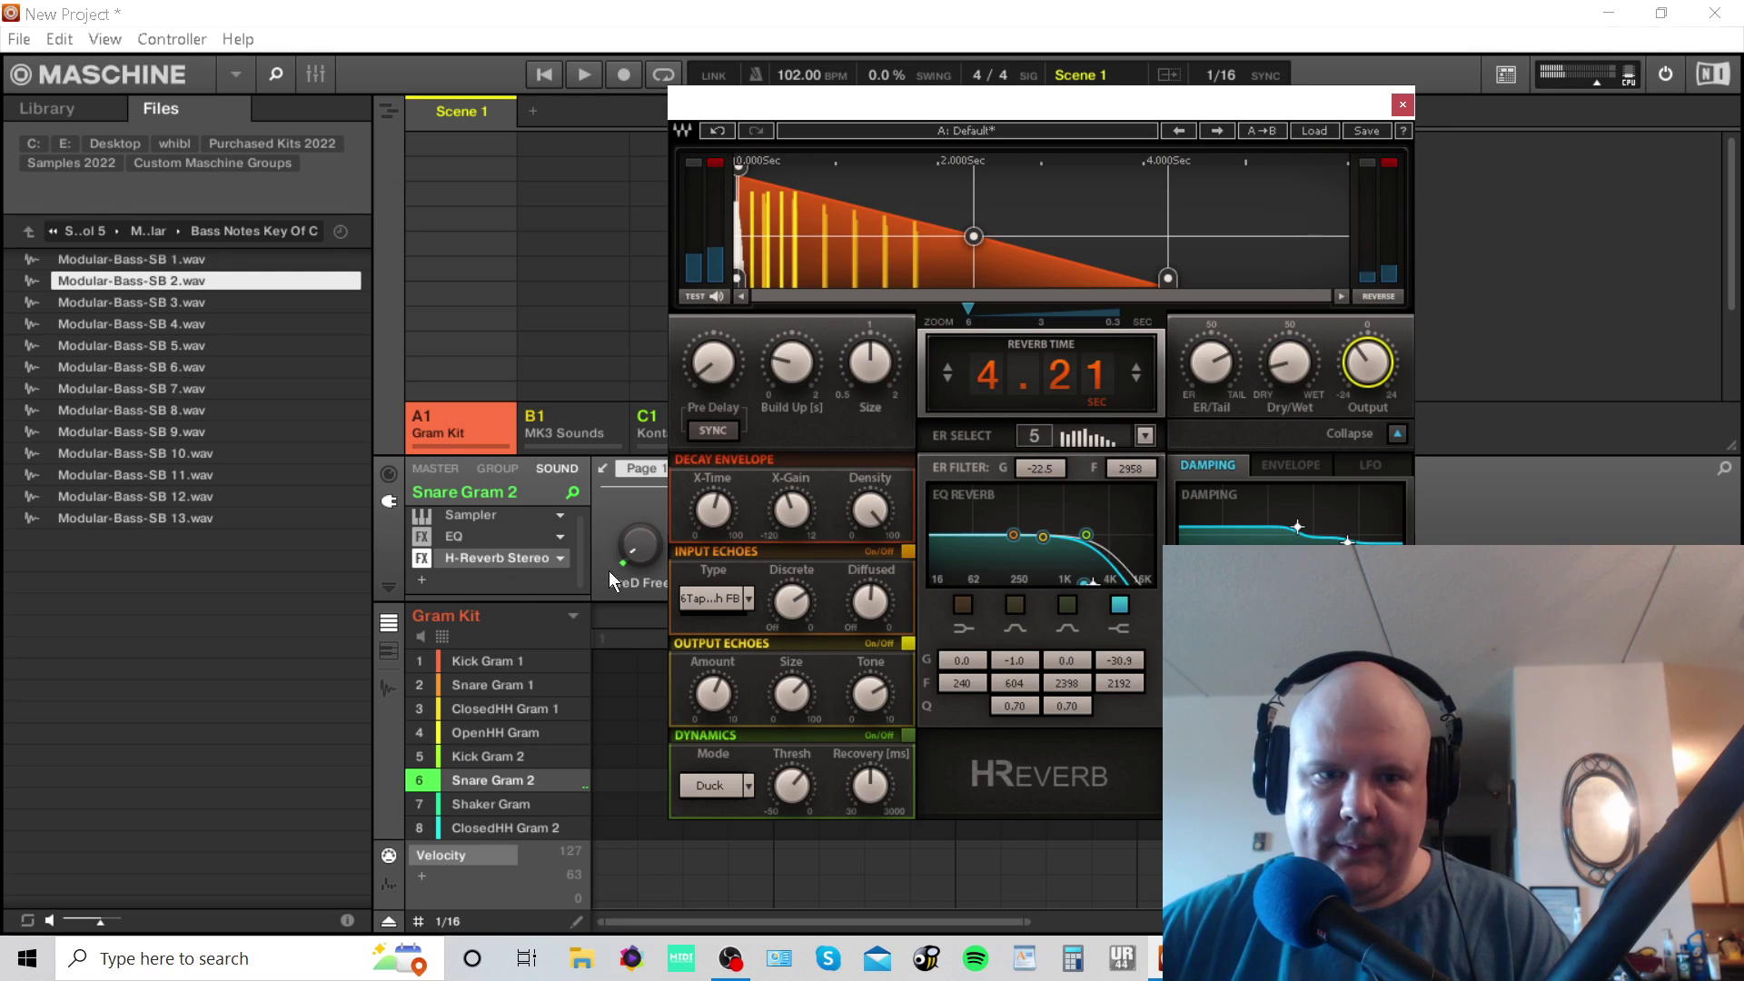
# Close the H-Reverb window and view the Width / Output settings of Snare Gram 2's EQ.
pyautogui.click(533, 536)
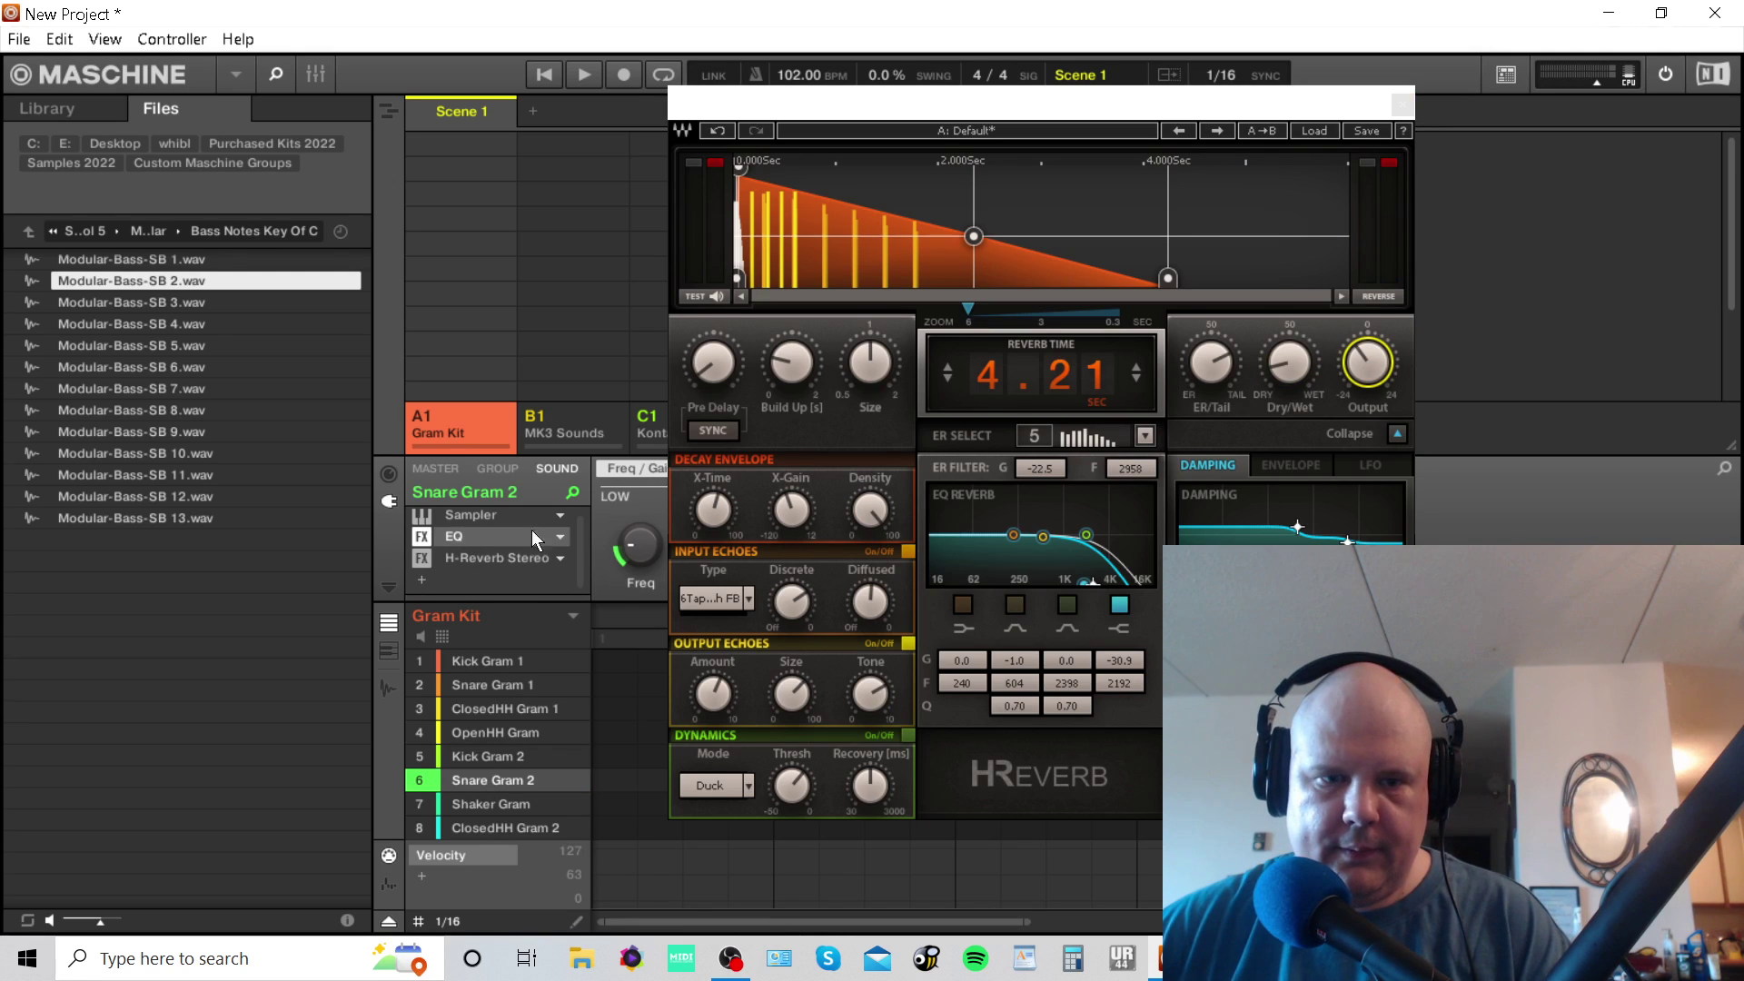
pyautogui.click(1402, 105)
pyautogui.click(733, 469)
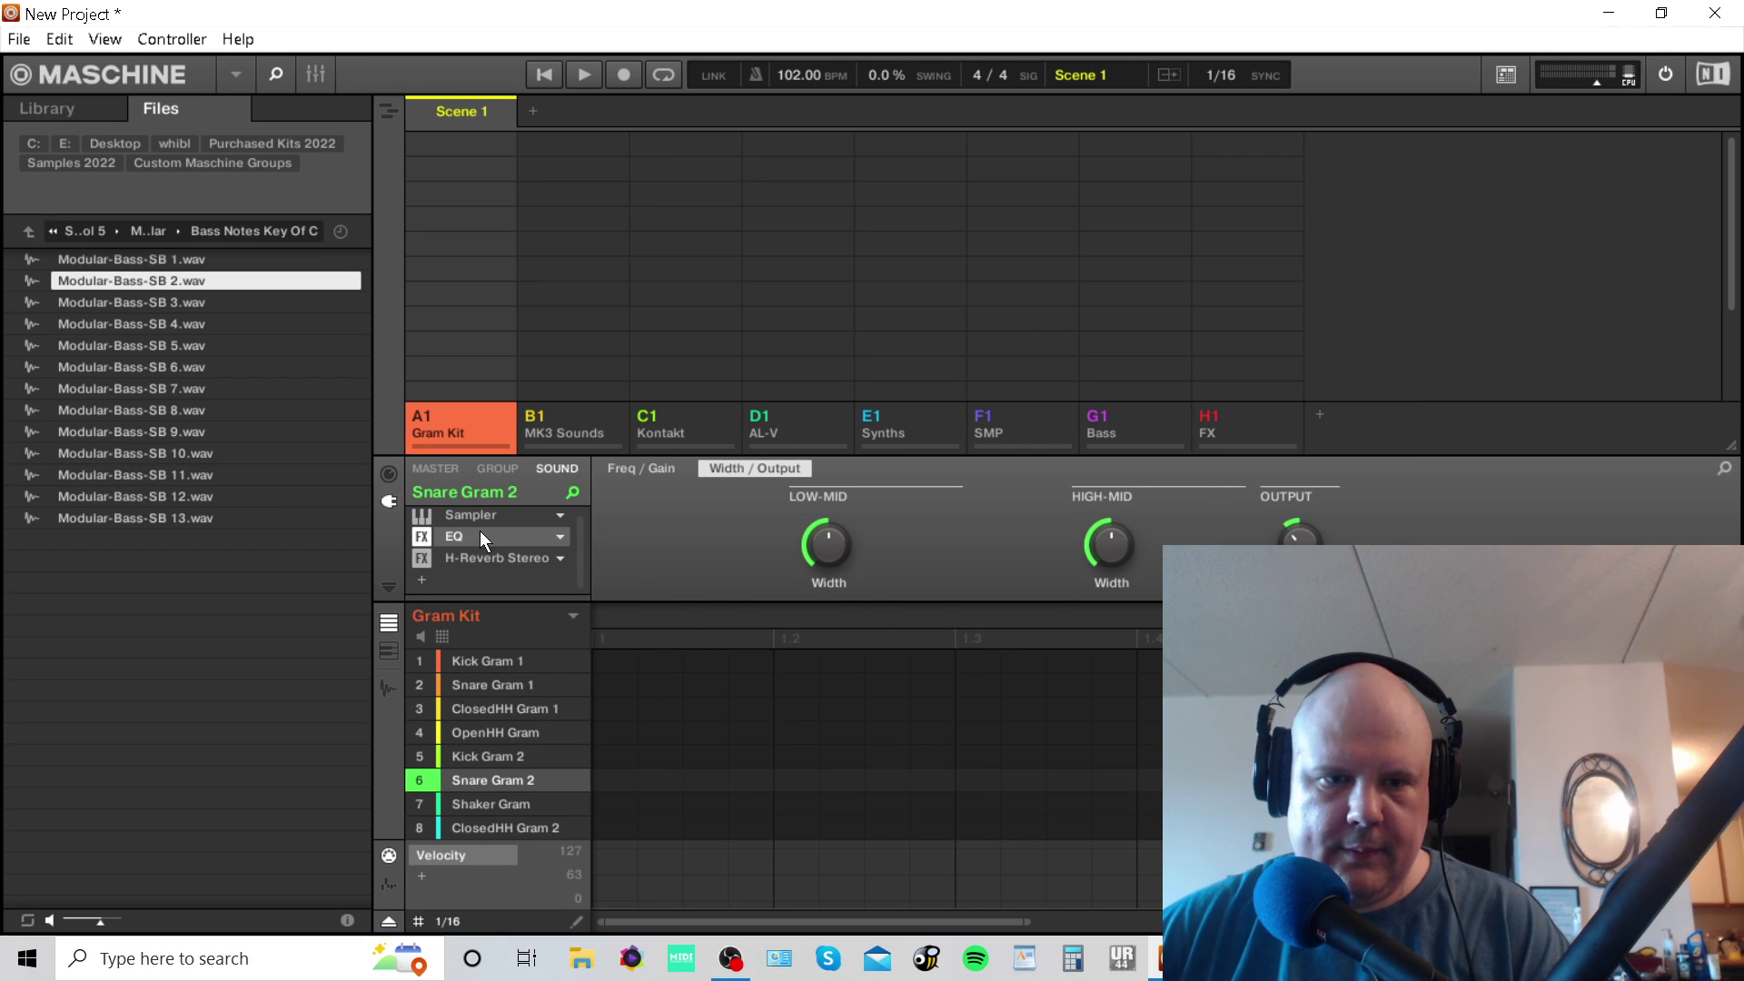
# Reopen H-Reverb, set Dry/Wet to 23.2, and enable the reverb EQ's low band with gain -63.8 at frequency 882.
pyautogui.click(472, 556)
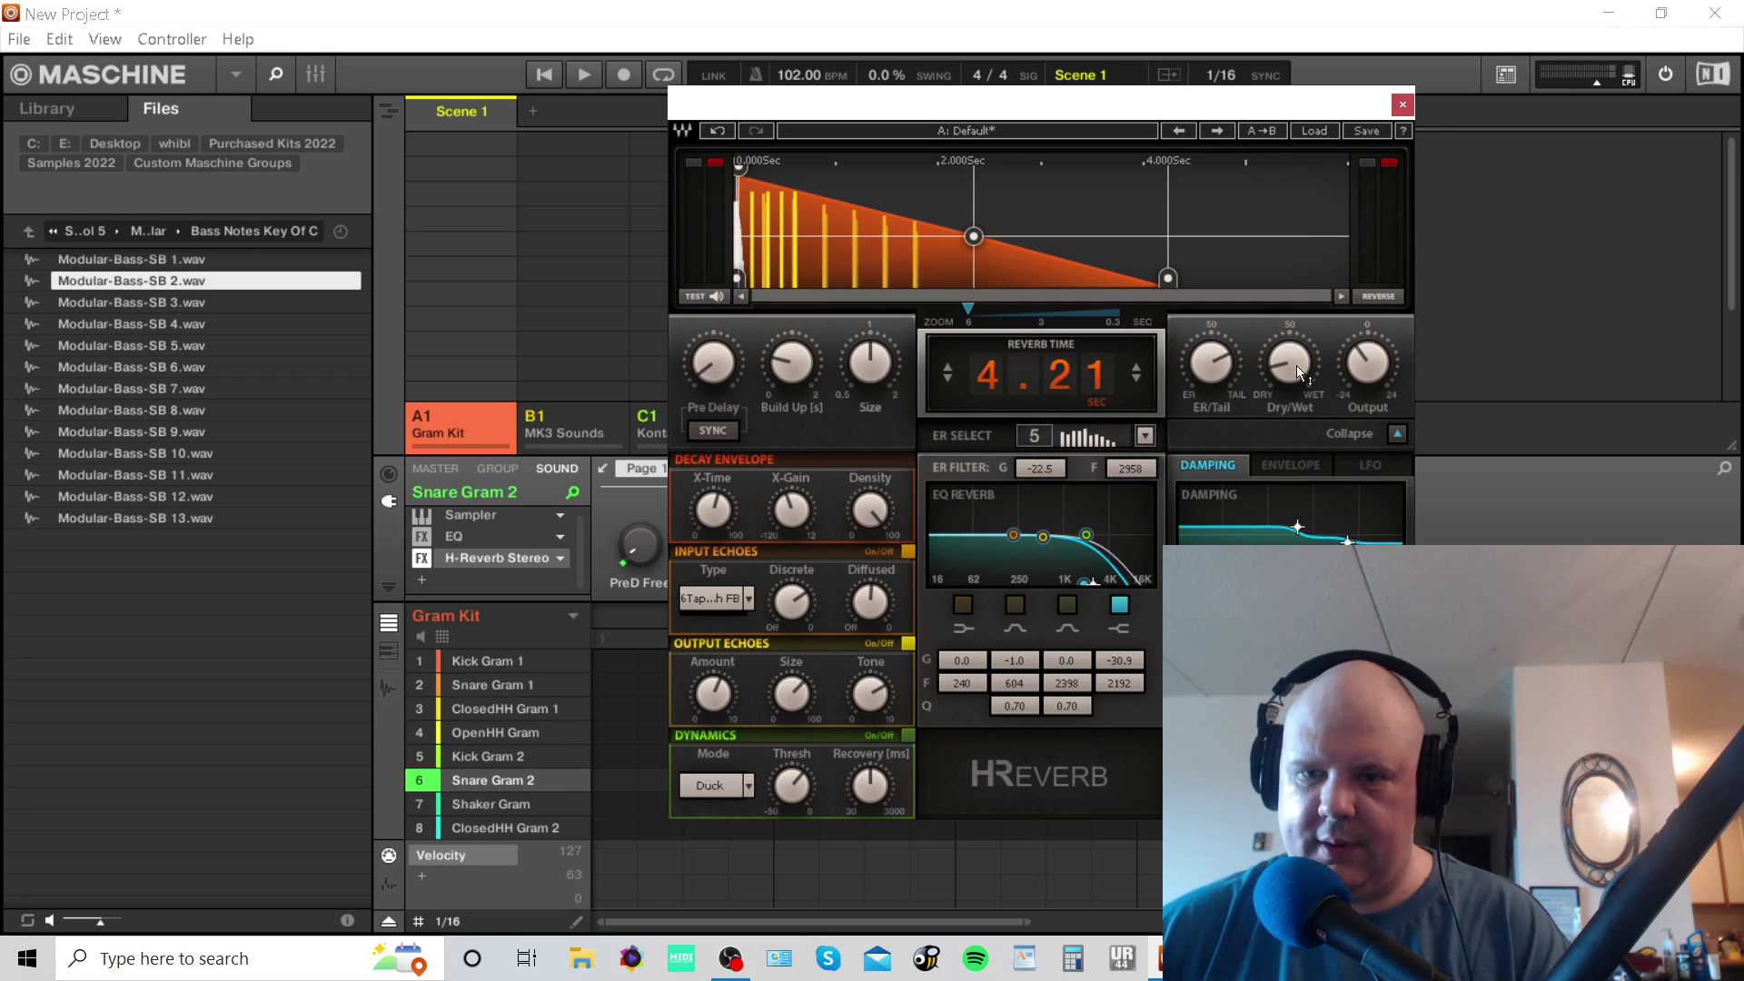
pyautogui.moveTo(1290, 363); pyautogui.dragTo(1312, 366)
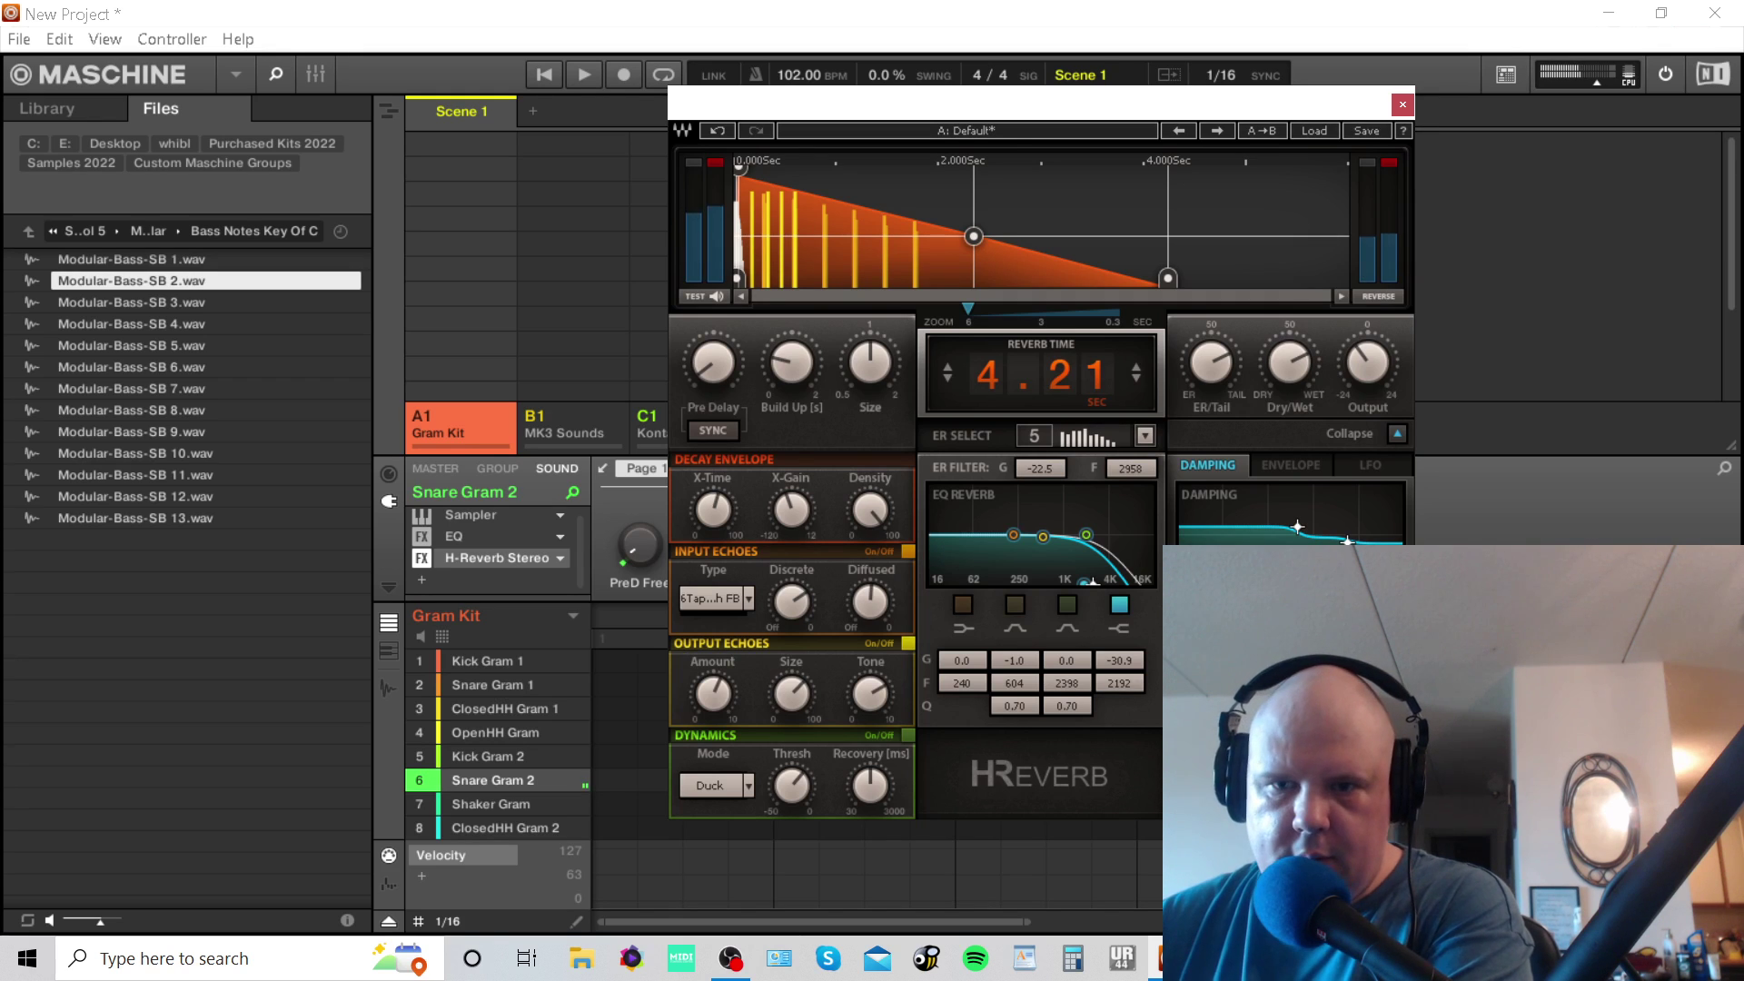
pyautogui.moveTo(1289, 364); pyautogui.dragTo(1289, 318)
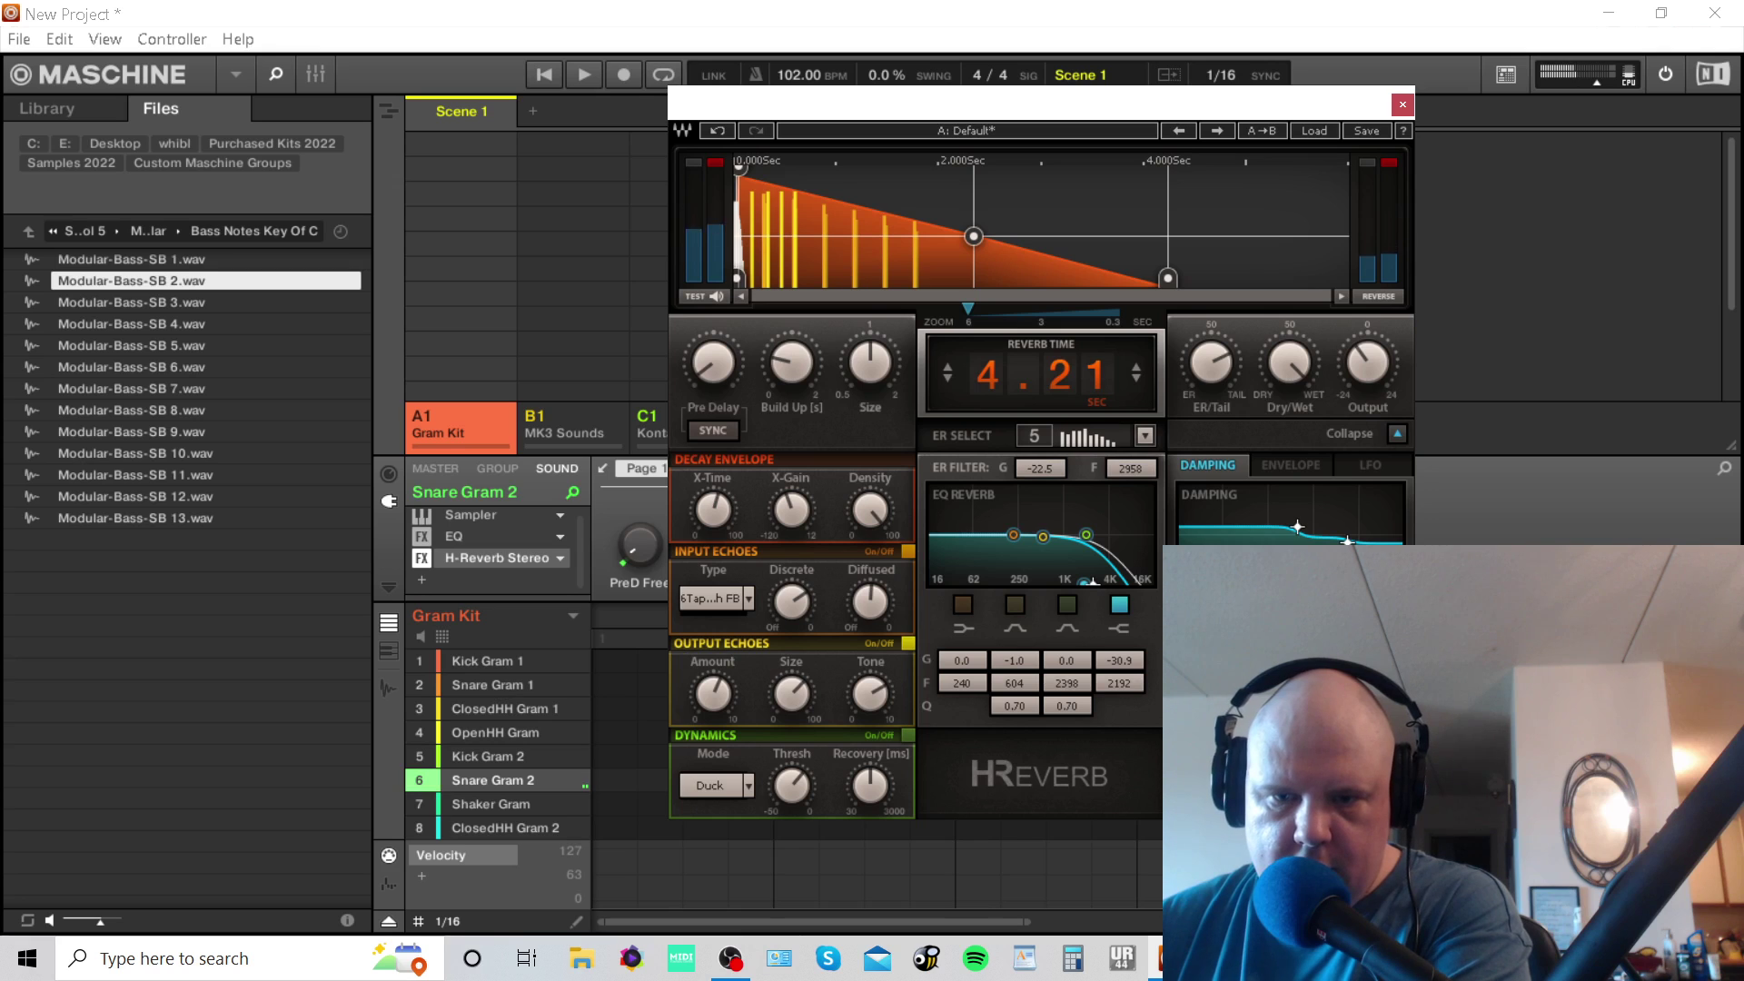
pyautogui.moveTo(1290, 364); pyautogui.dragTo(1290, 443)
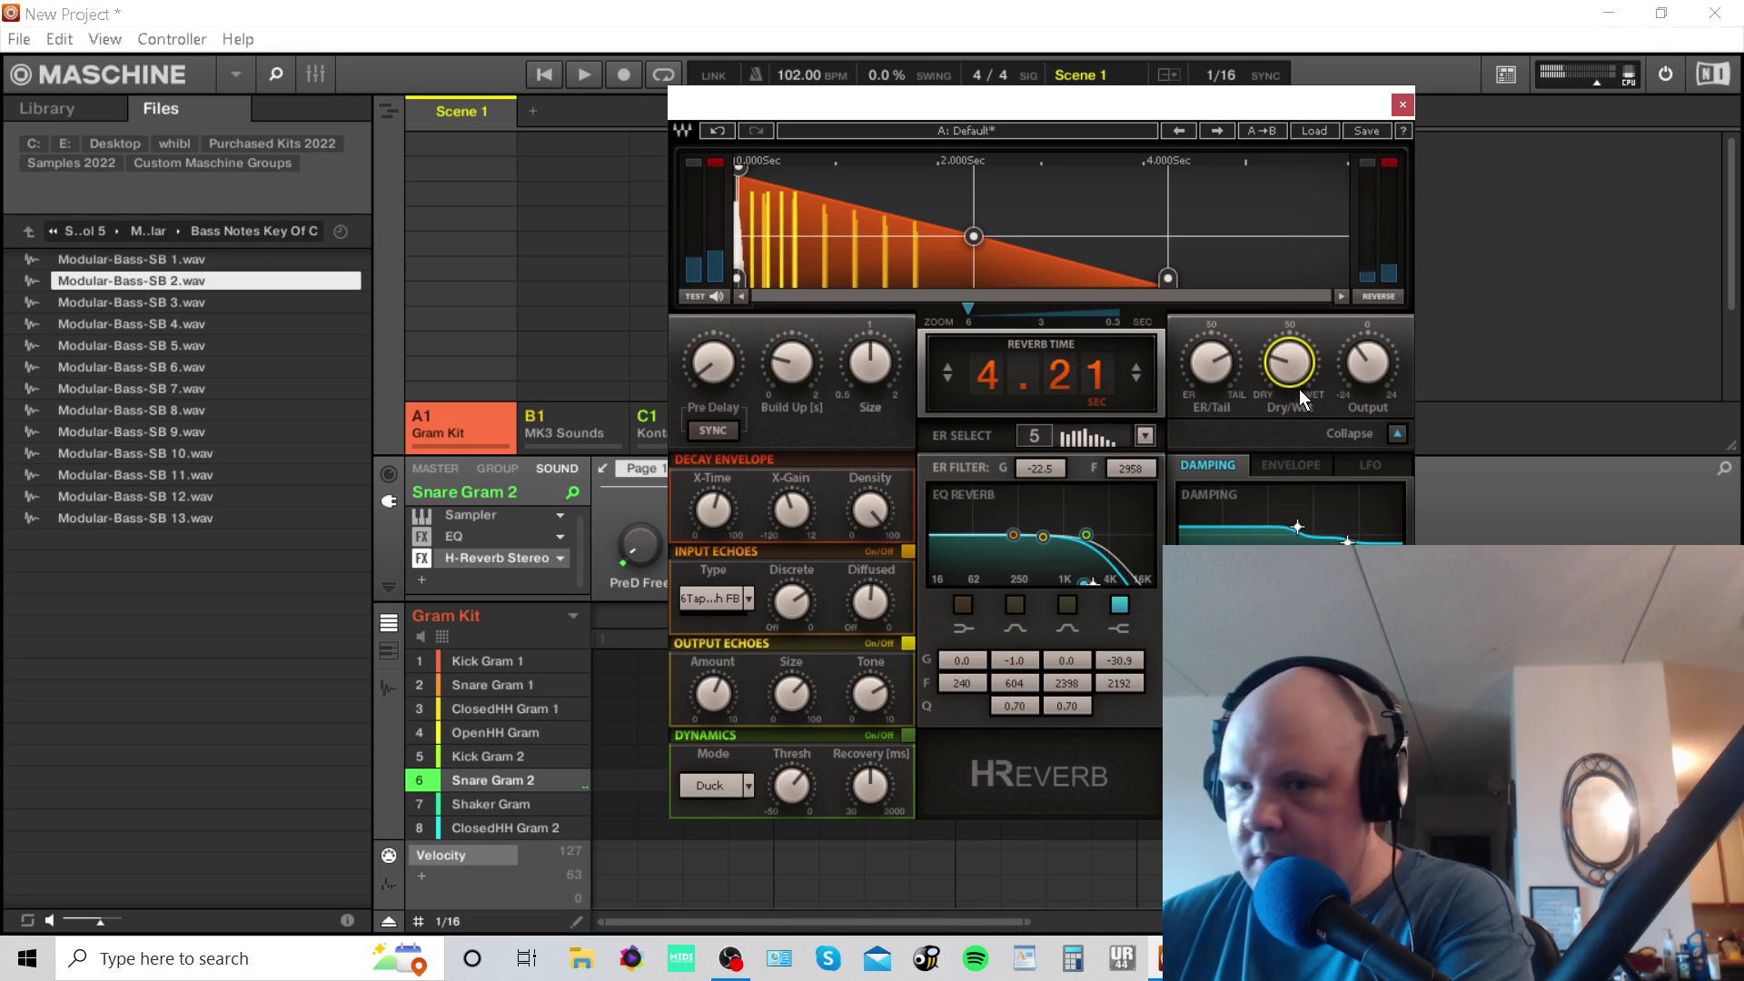
pyautogui.moveTo(1276, 402); pyautogui.dragTo(1276, 411)
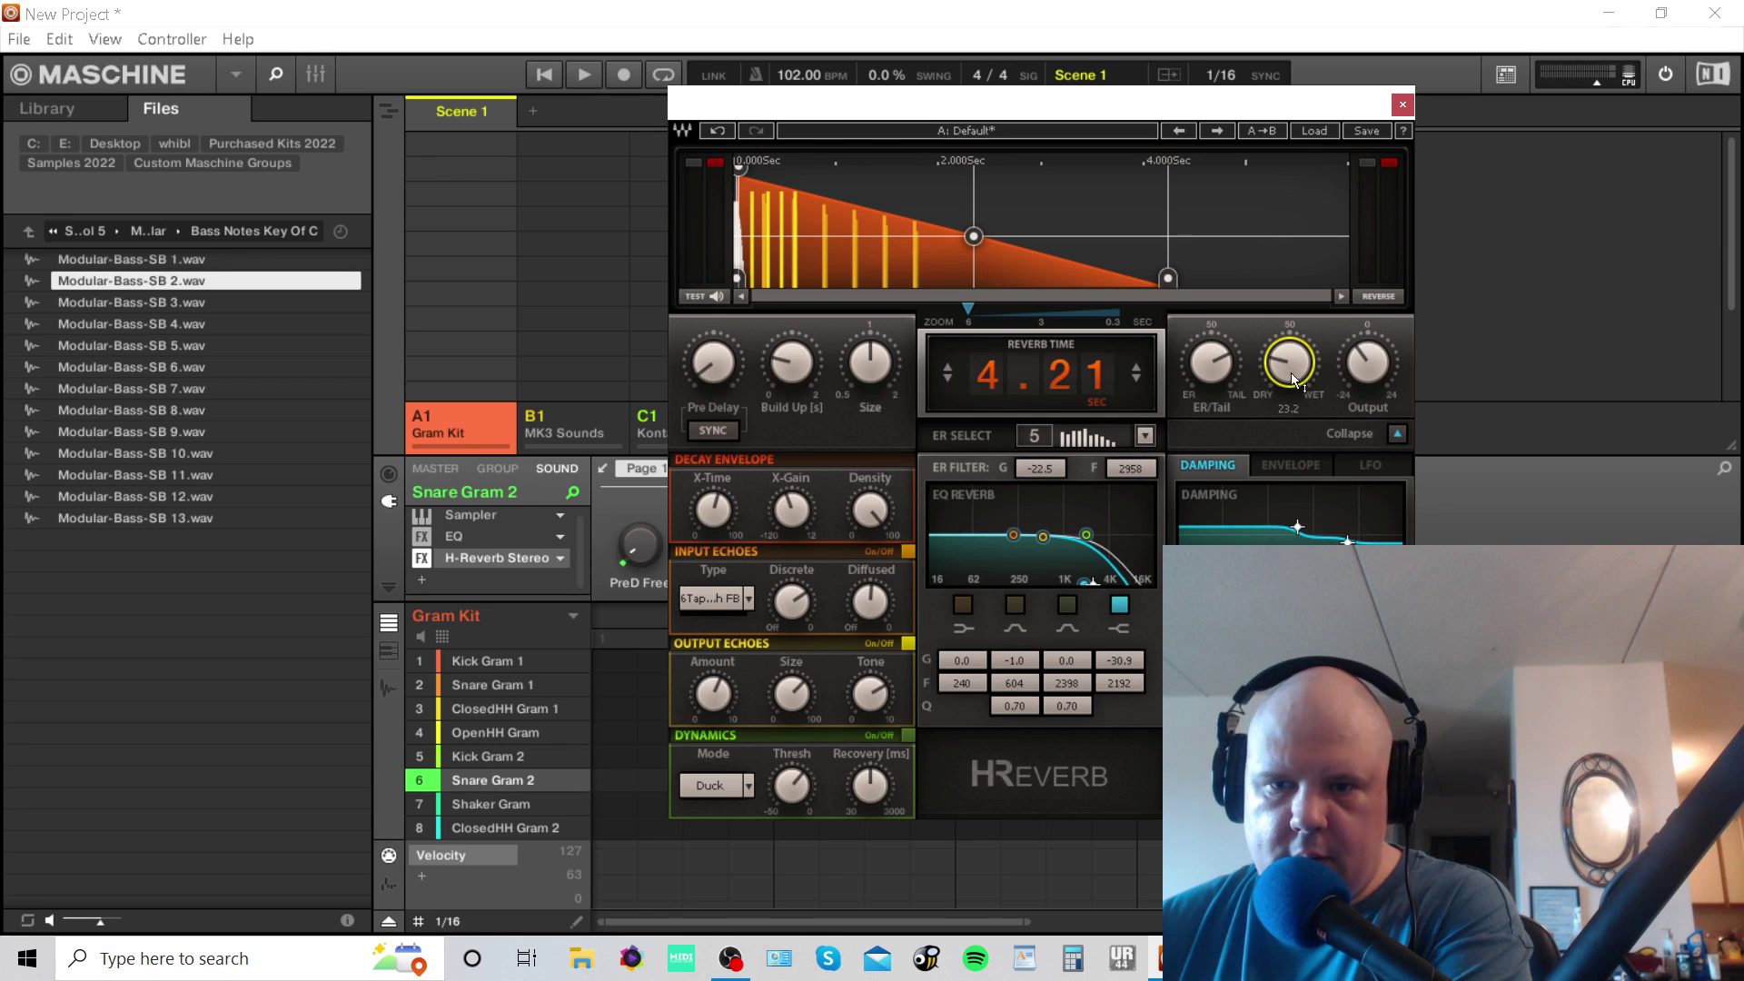
pyautogui.click(963, 605)
pyautogui.moveTo(1015, 582); pyautogui.dragTo(1043, 588)
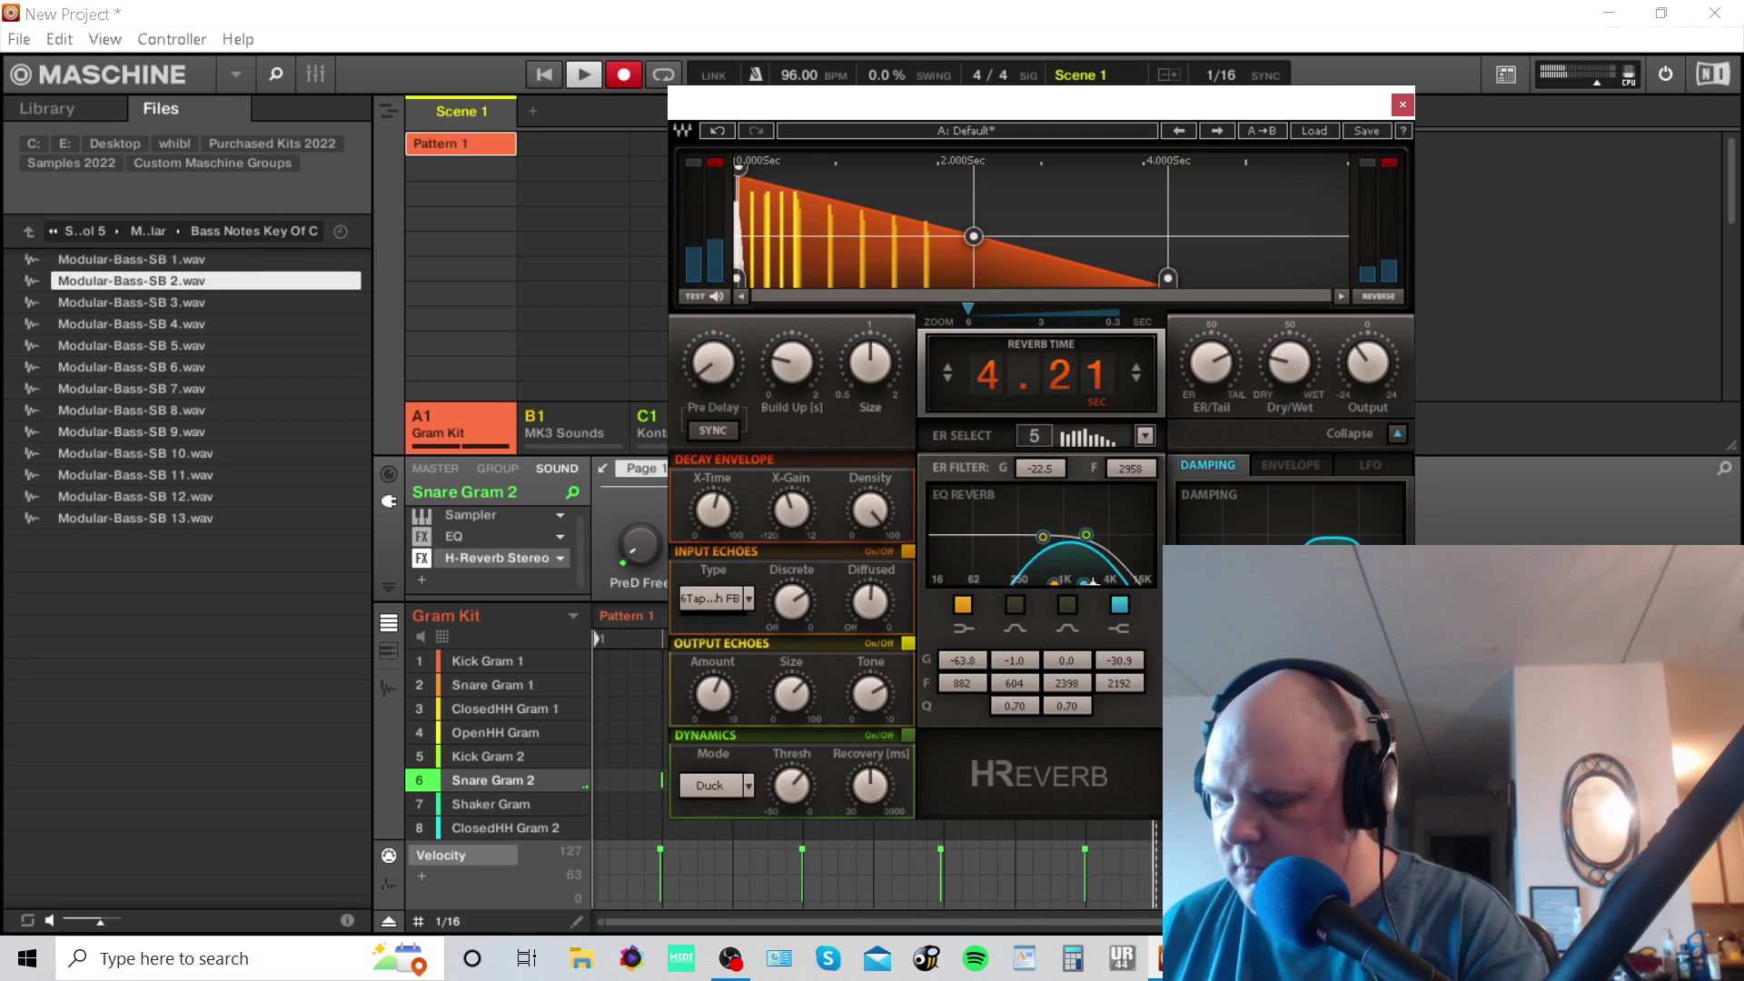
# Play back the recorded Gram Kit pattern several times to check the kick against the snare.
pyautogui.press('space')
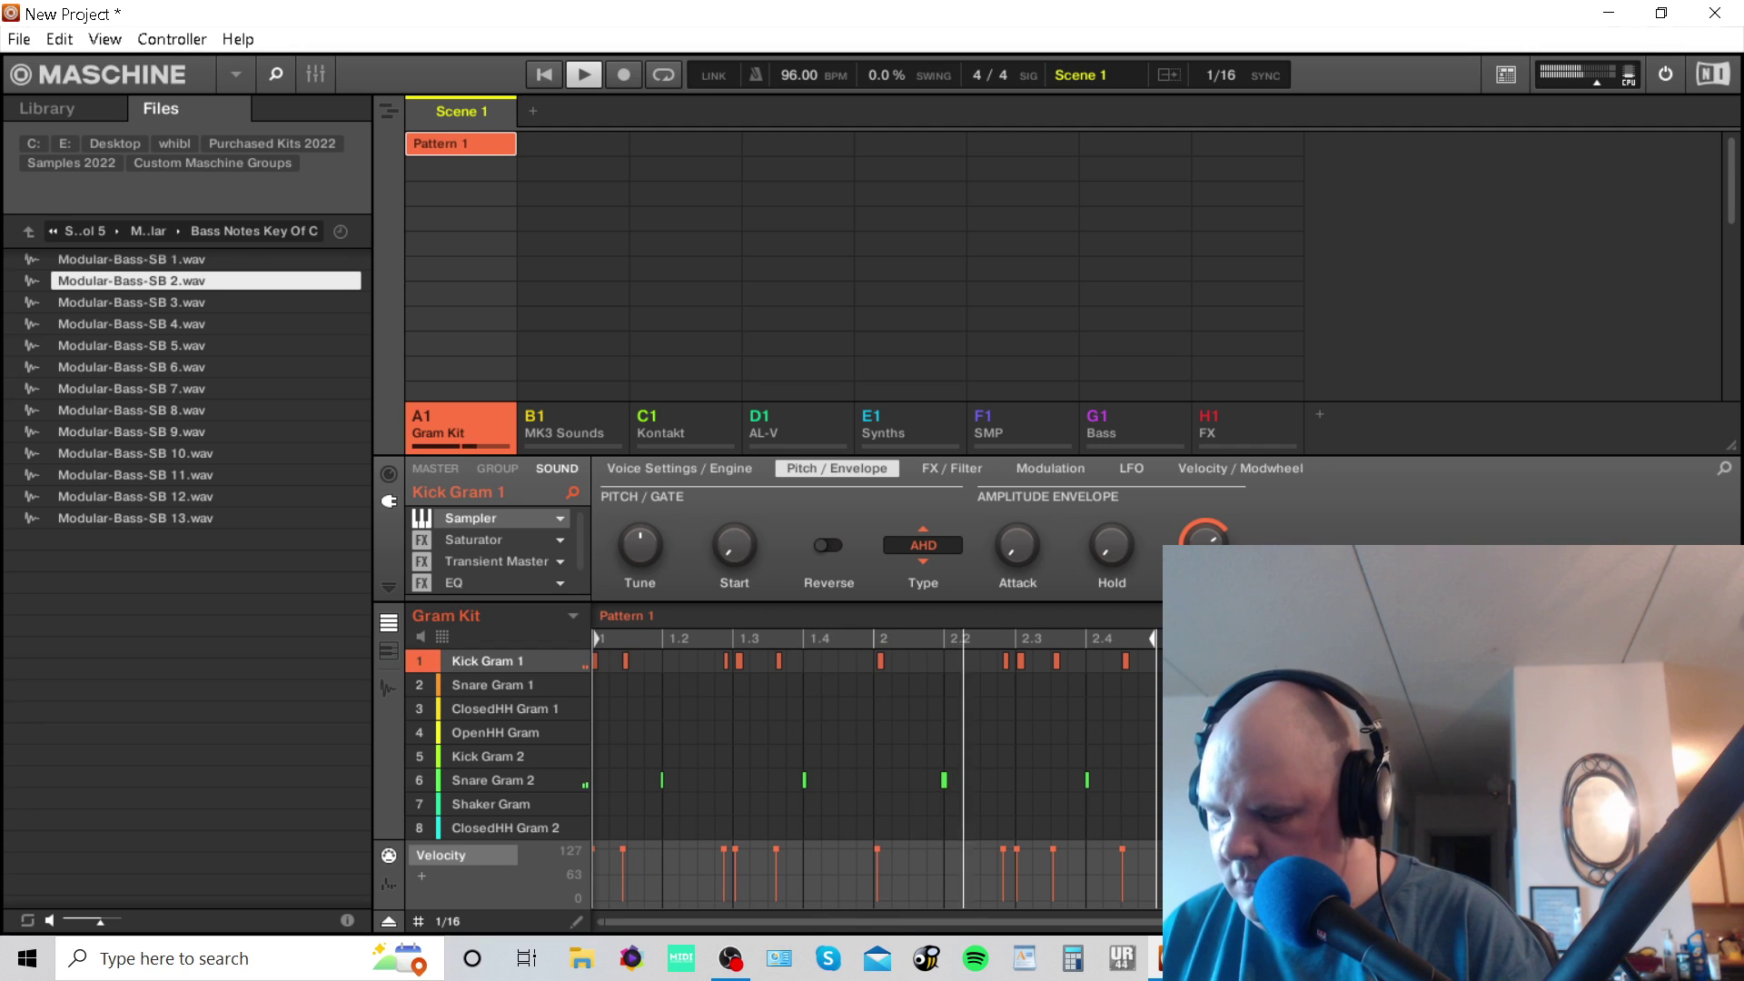
pyautogui.press('space')
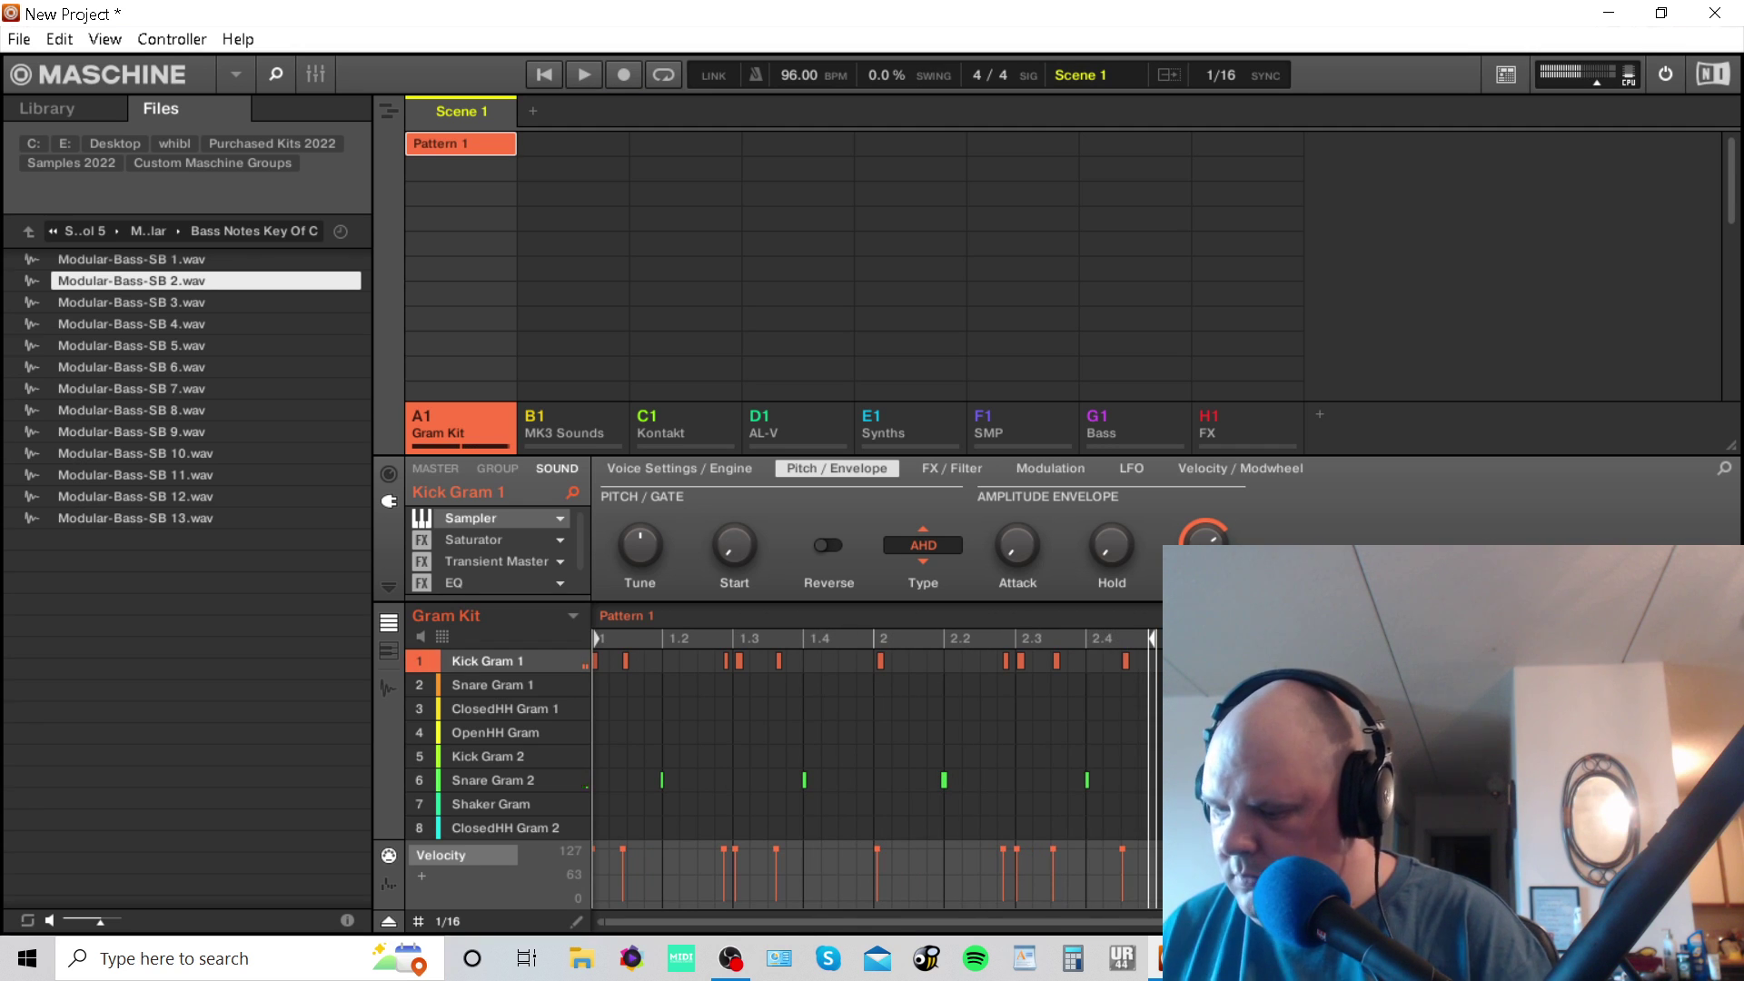
pyautogui.press('space')
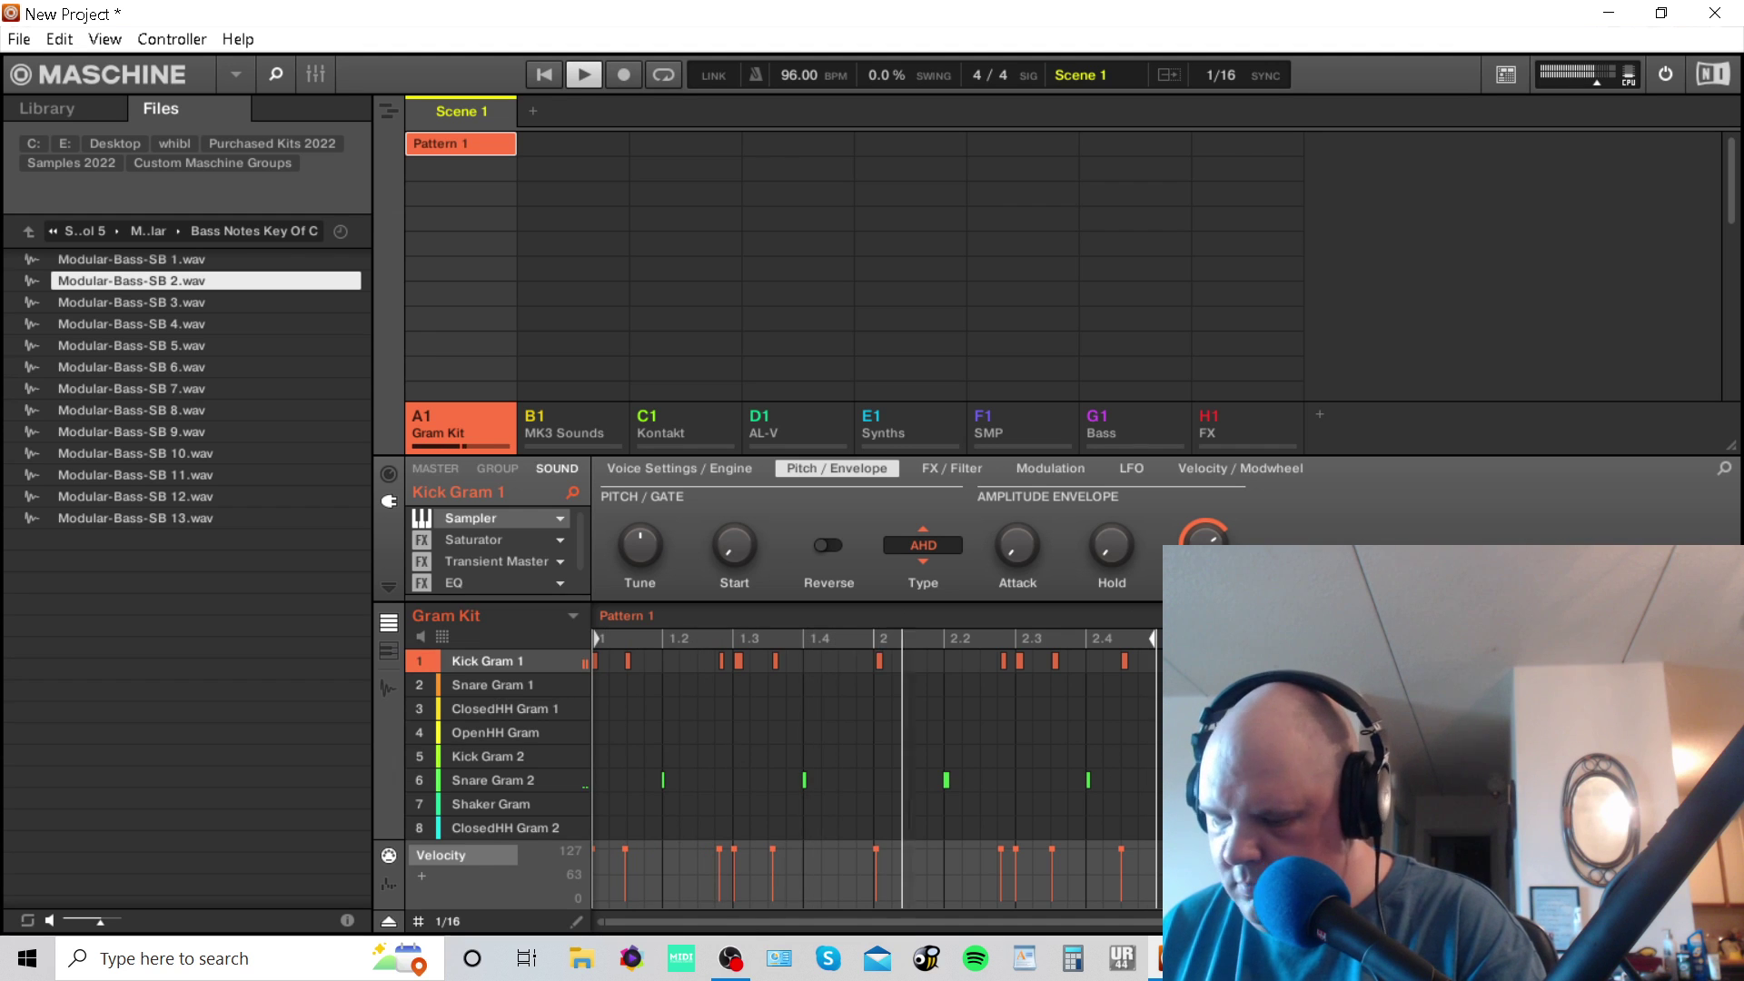
pyautogui.press('space')
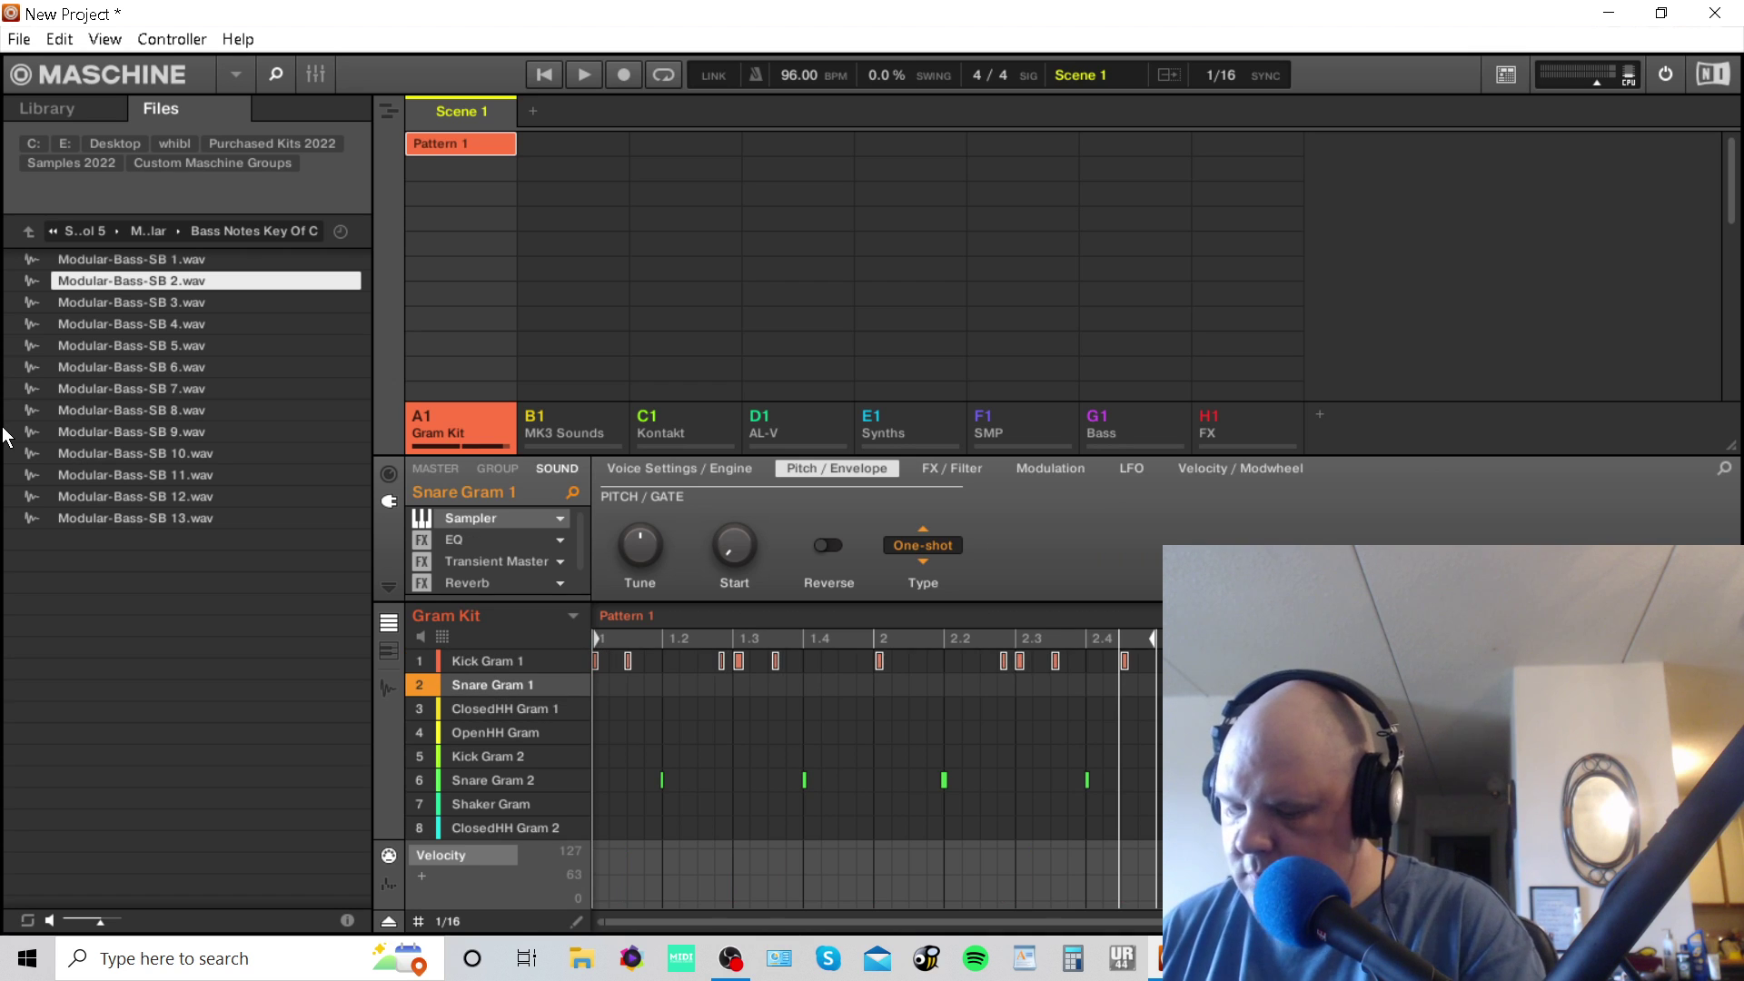
pyautogui.press('space')
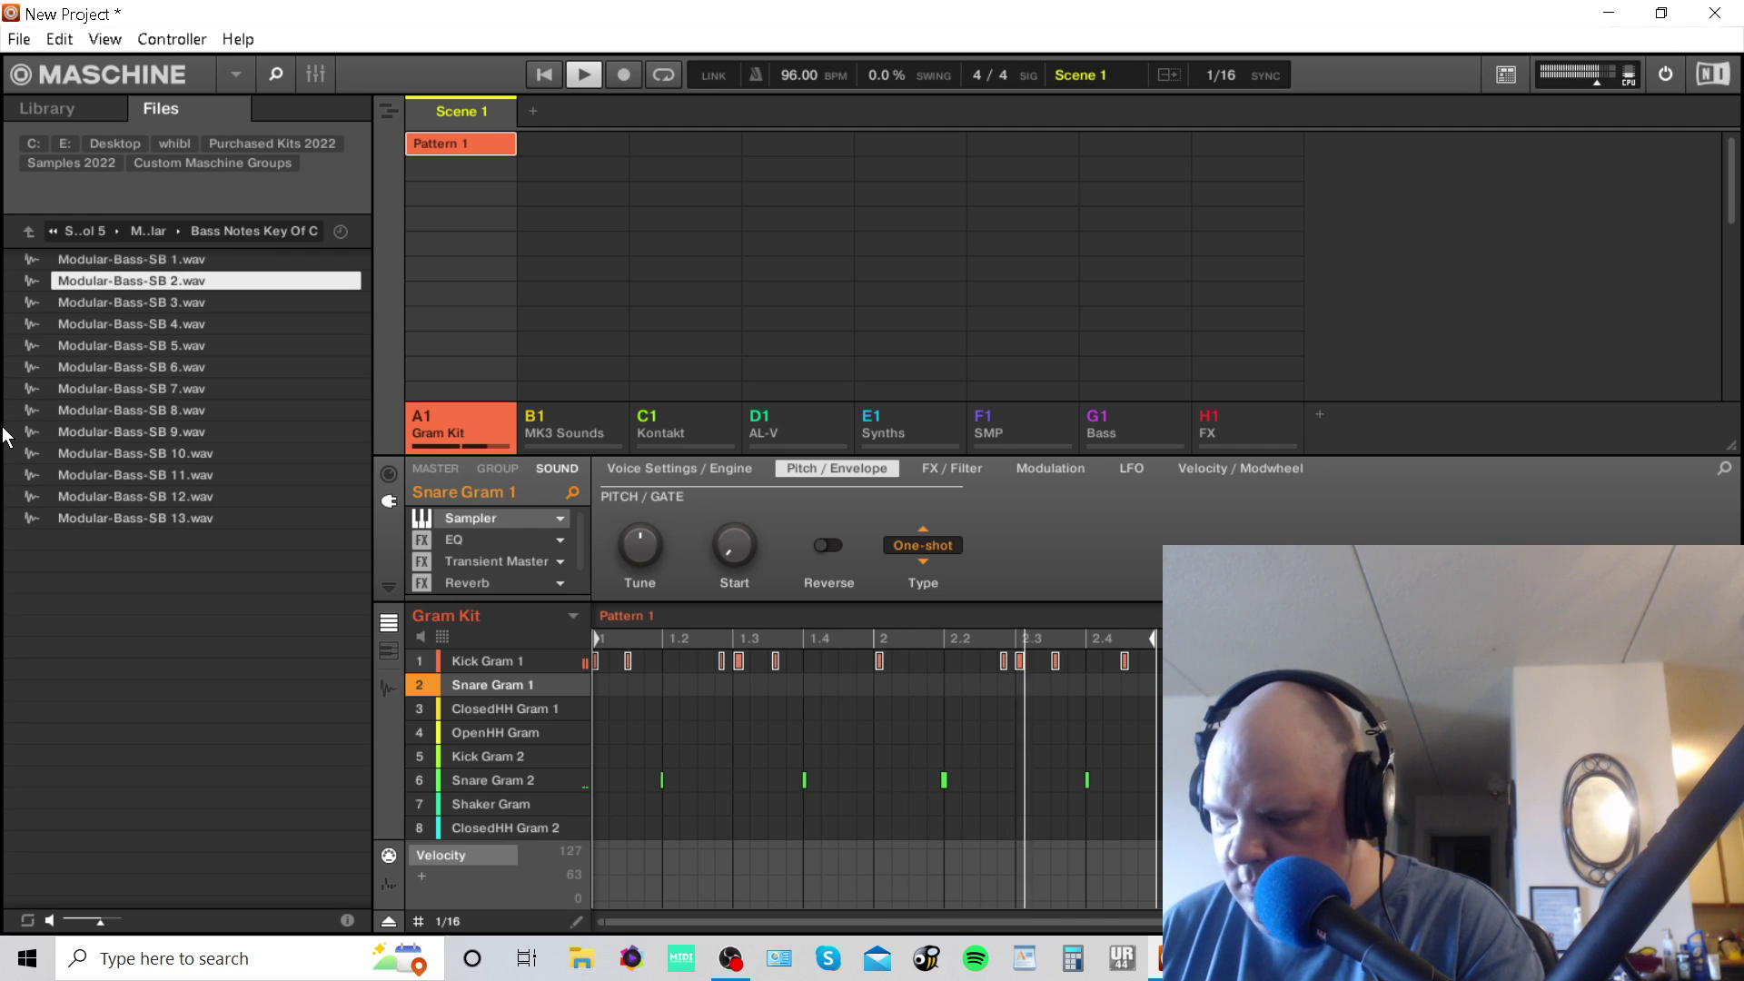
pyautogui.press('space')
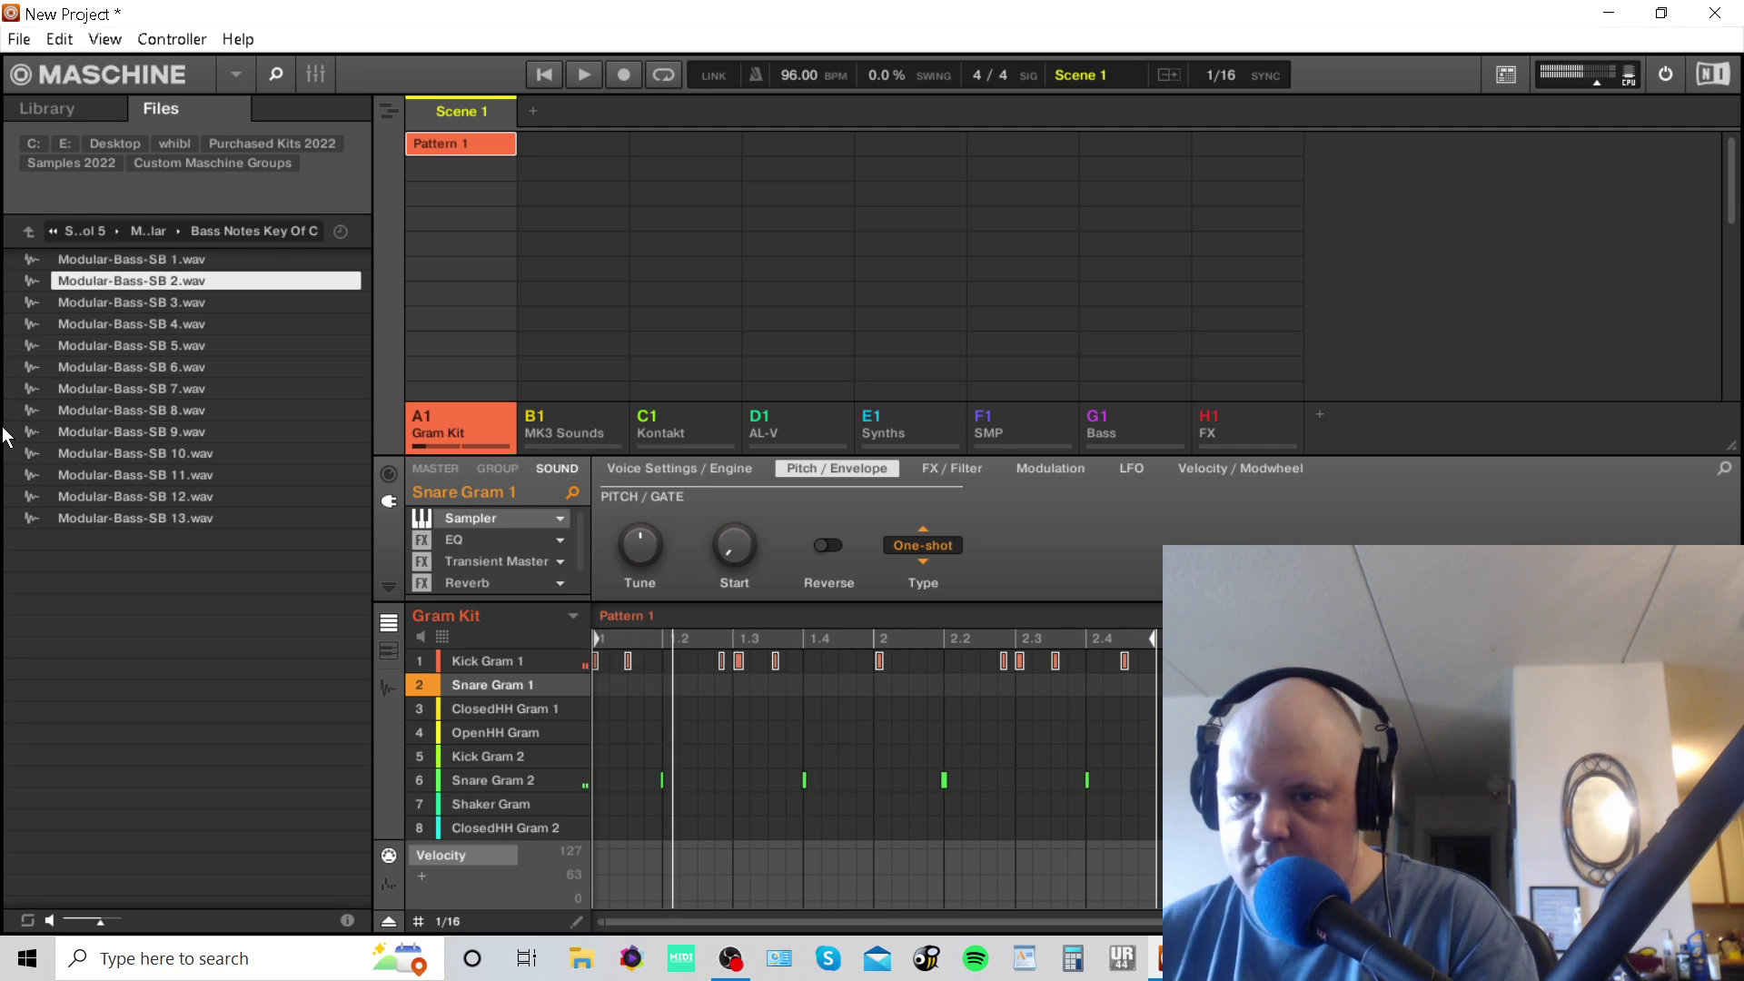
# Audition the drum pattern while setting the swing to 29.0% and the tempo to 94 BPM.
pyautogui.moveTo(1156, 738); pyautogui.dragTo(578, 530)
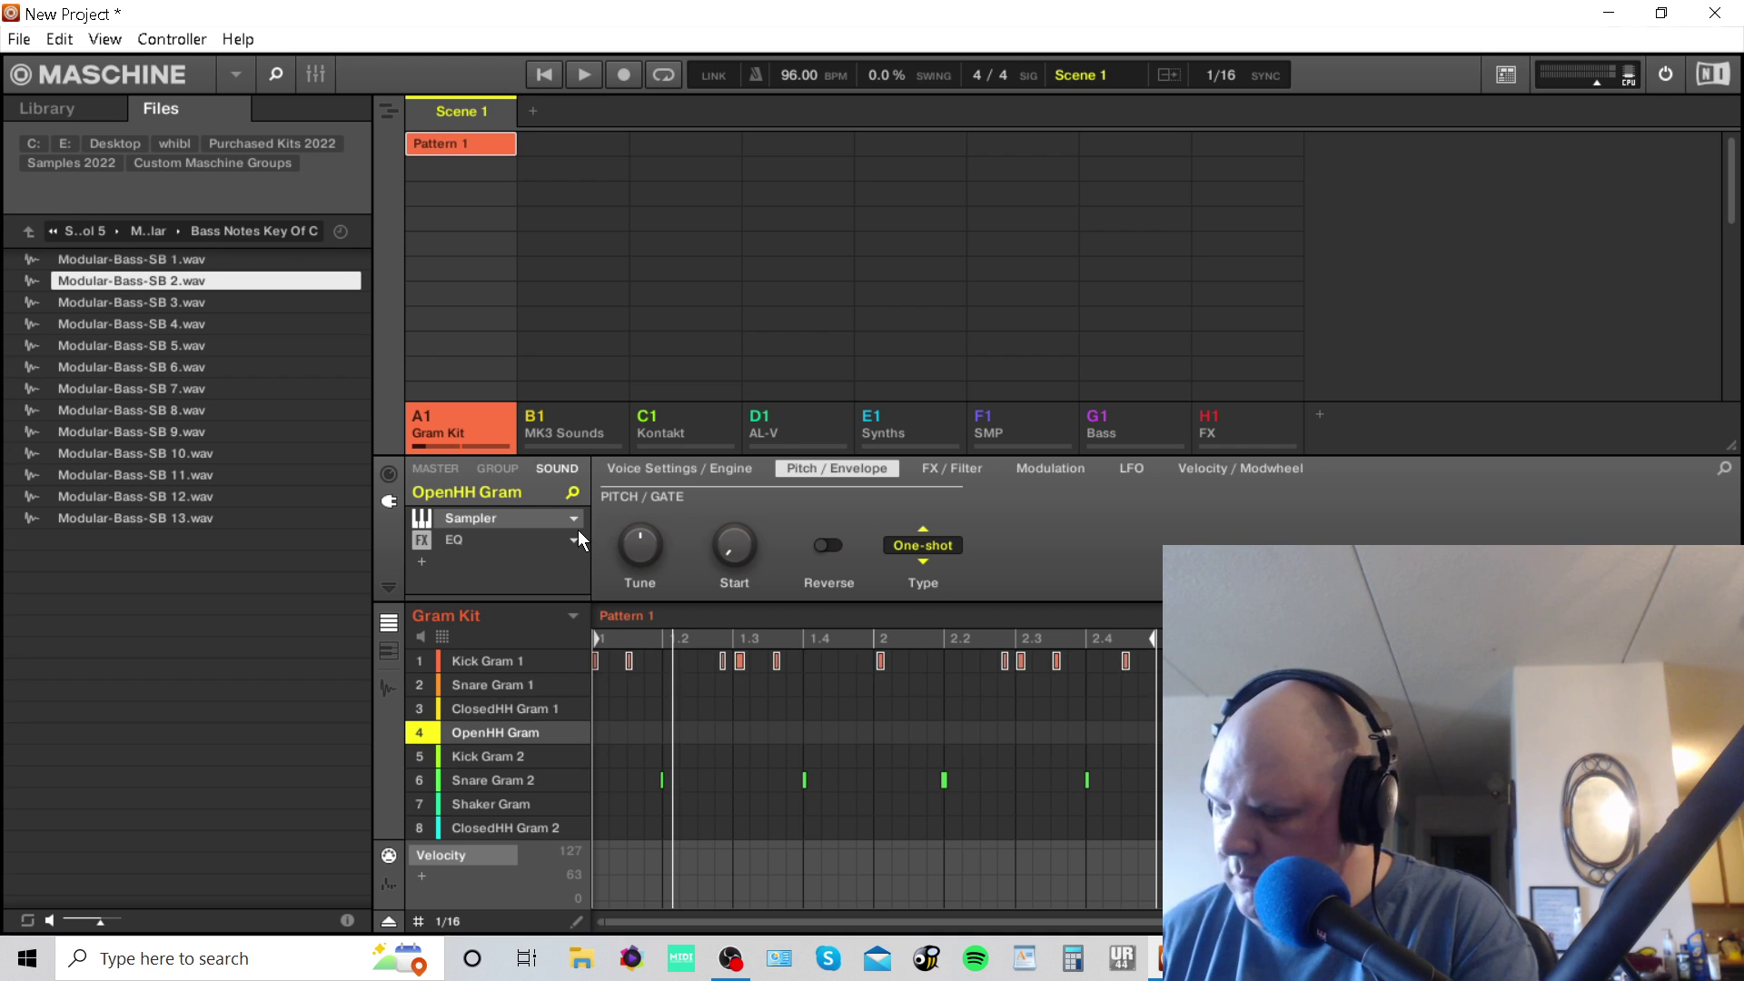
pyautogui.press('space')
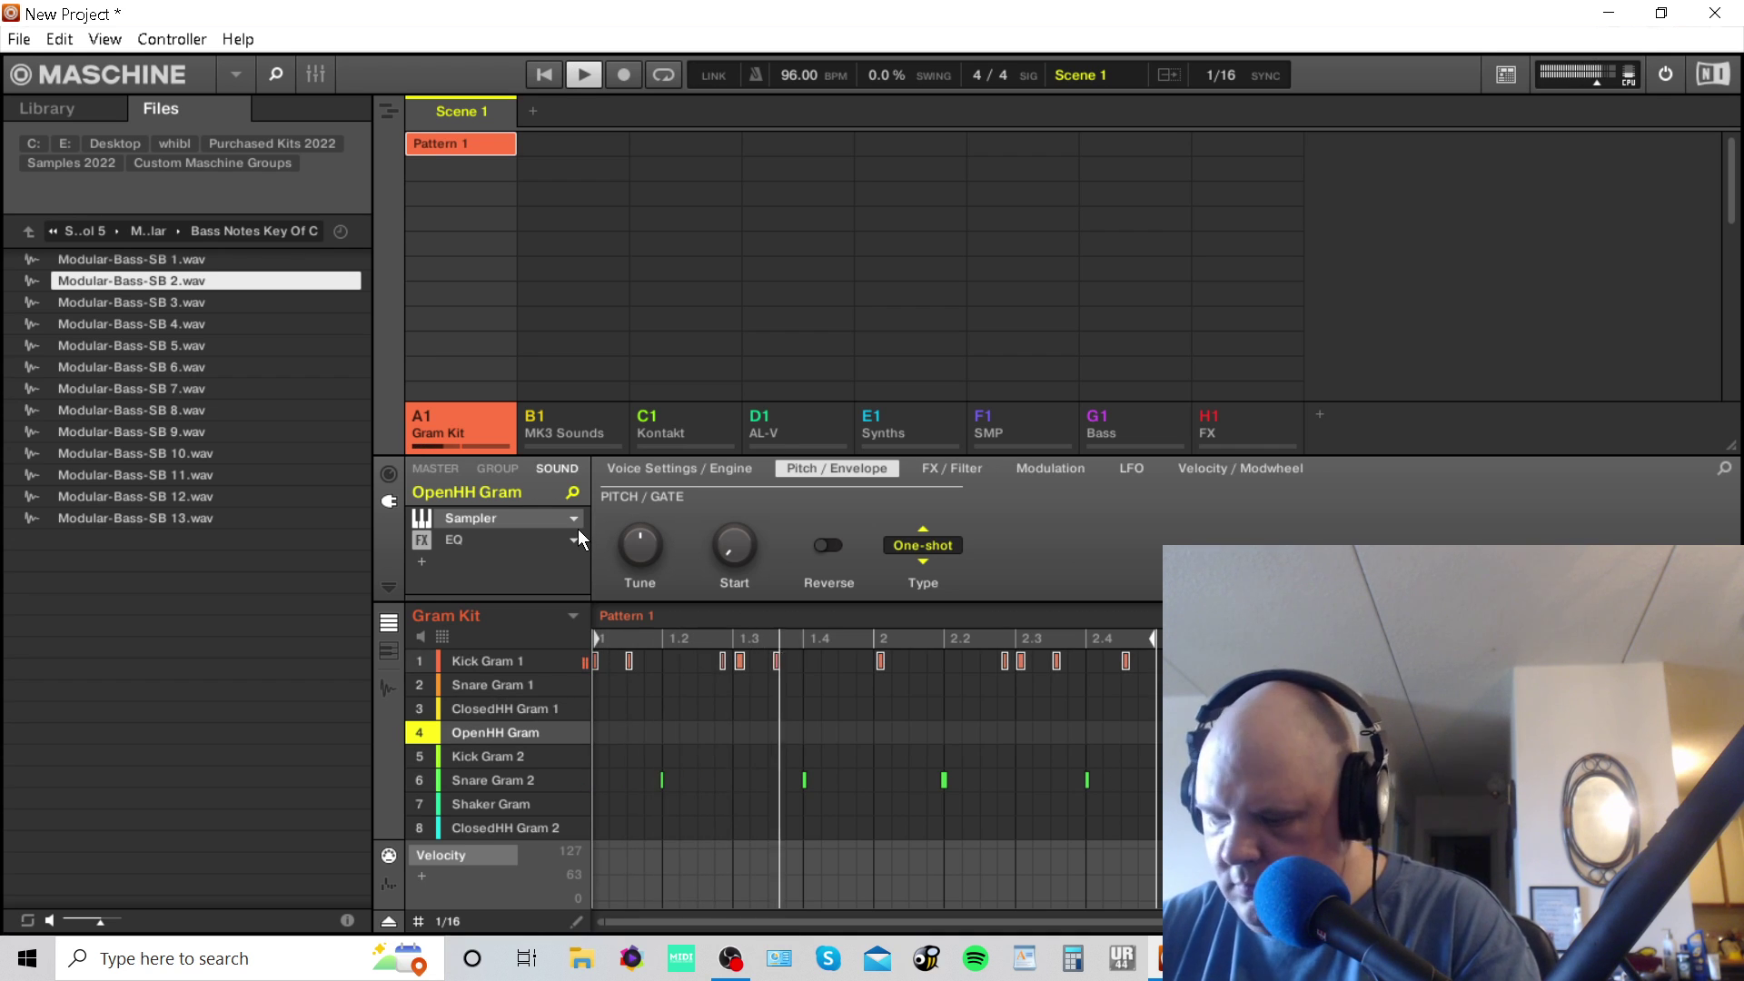
pyautogui.press('space')
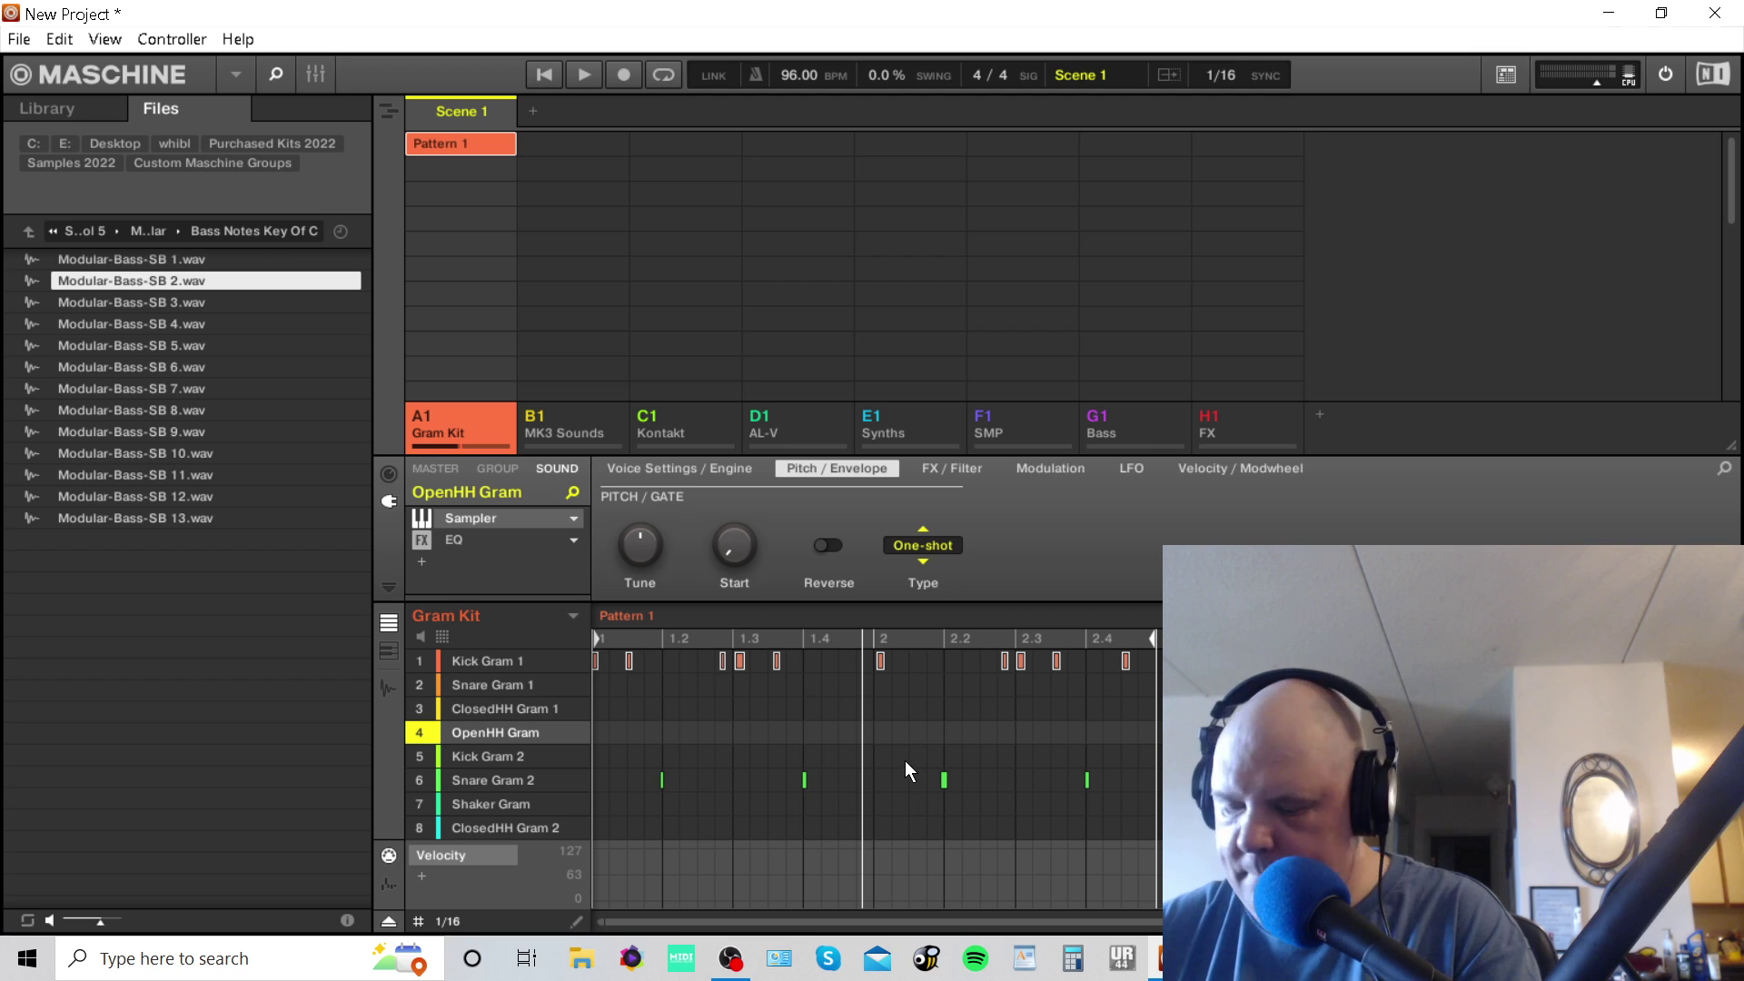
pyautogui.press('space')
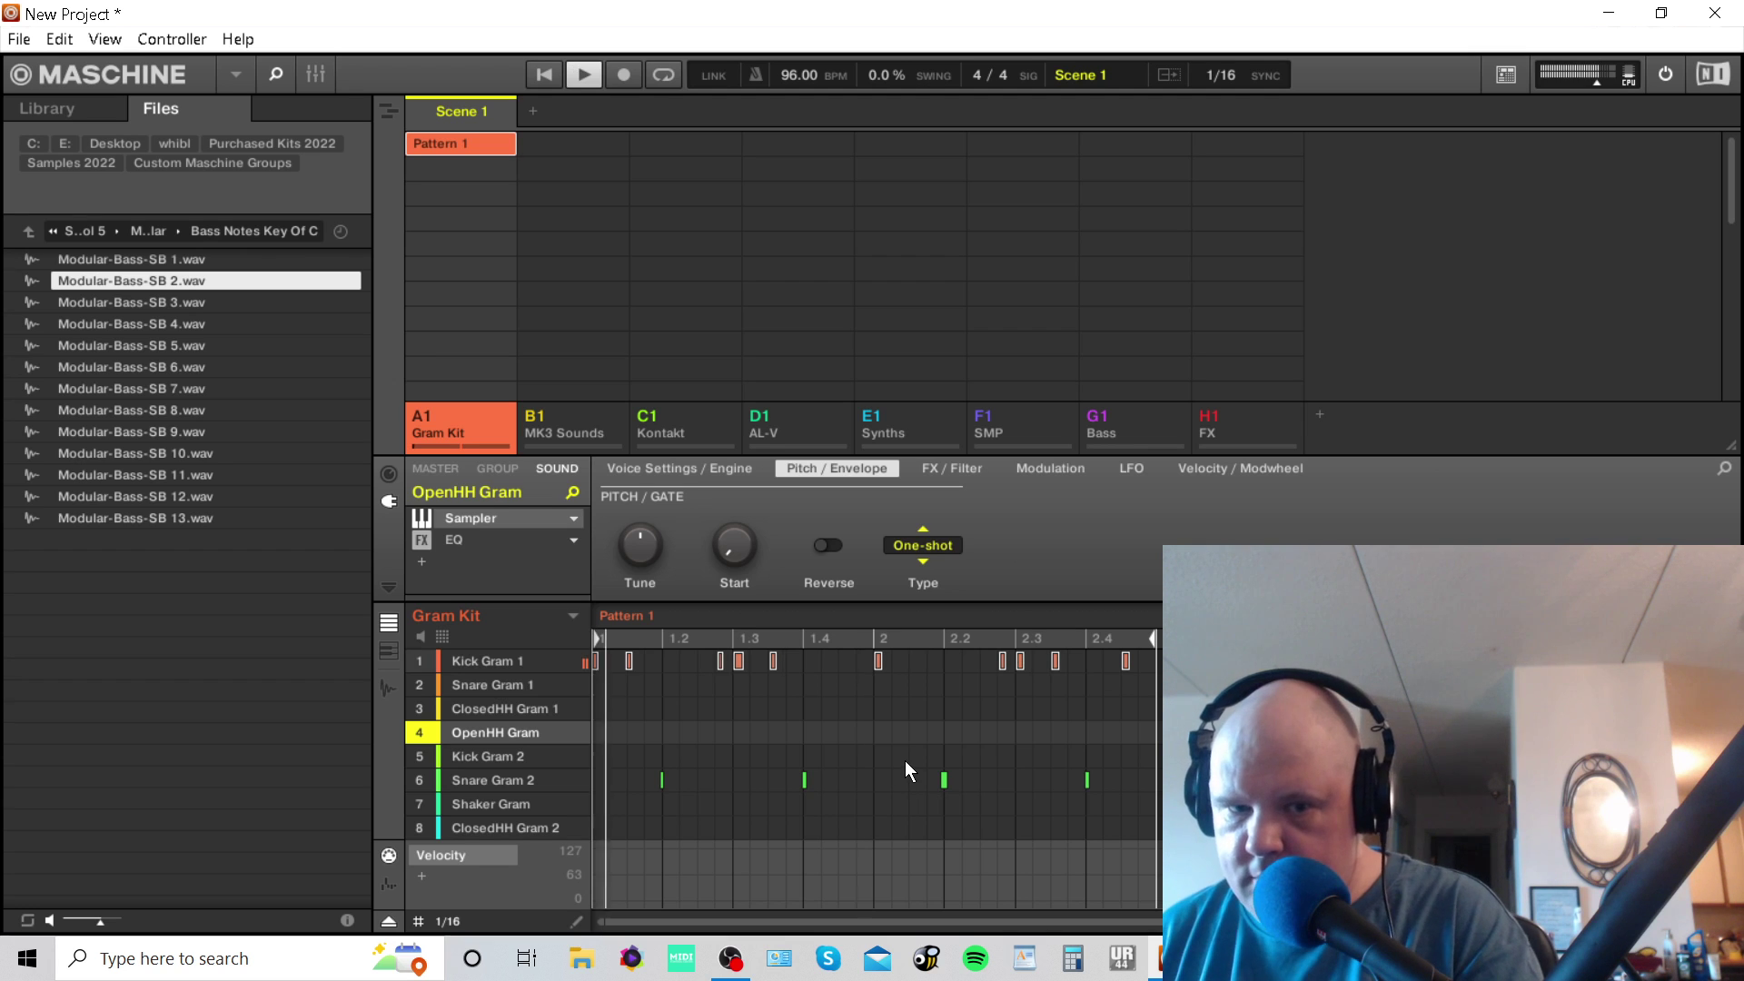
pyautogui.press('space')
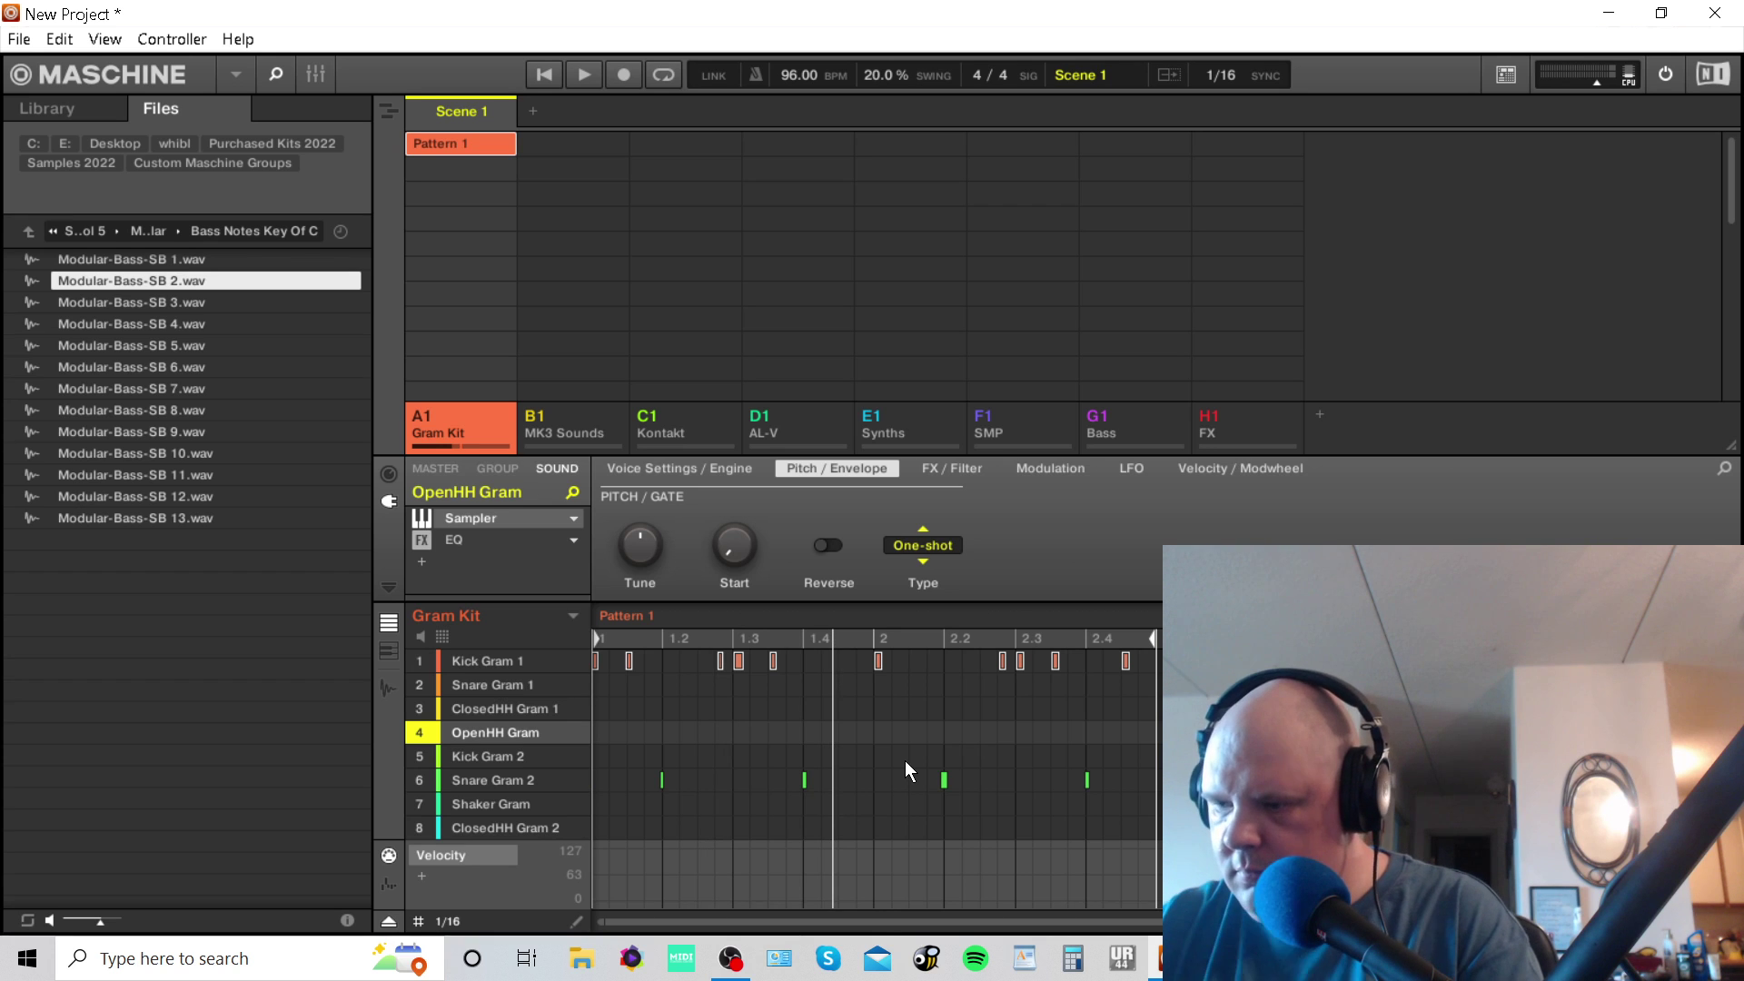
pyautogui.press('space')
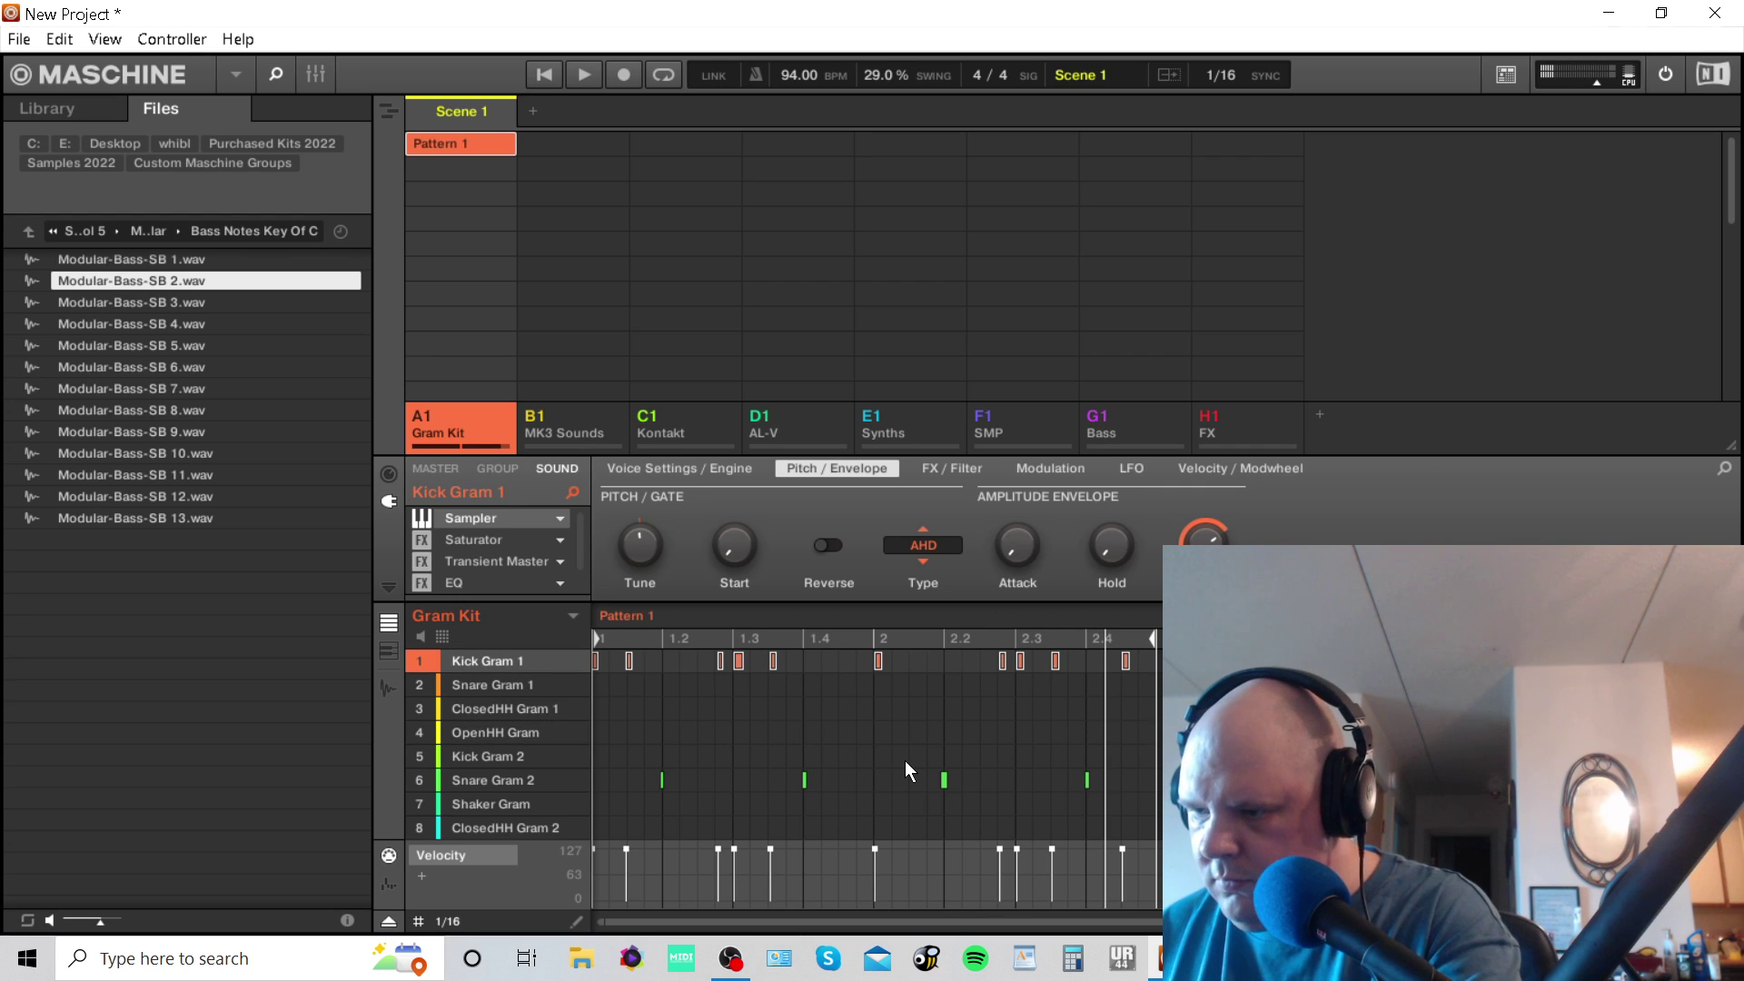
# Replay the pattern at the new tempo and swing, and open Kick Gram 1's Saturator settings.
pyautogui.press('space')
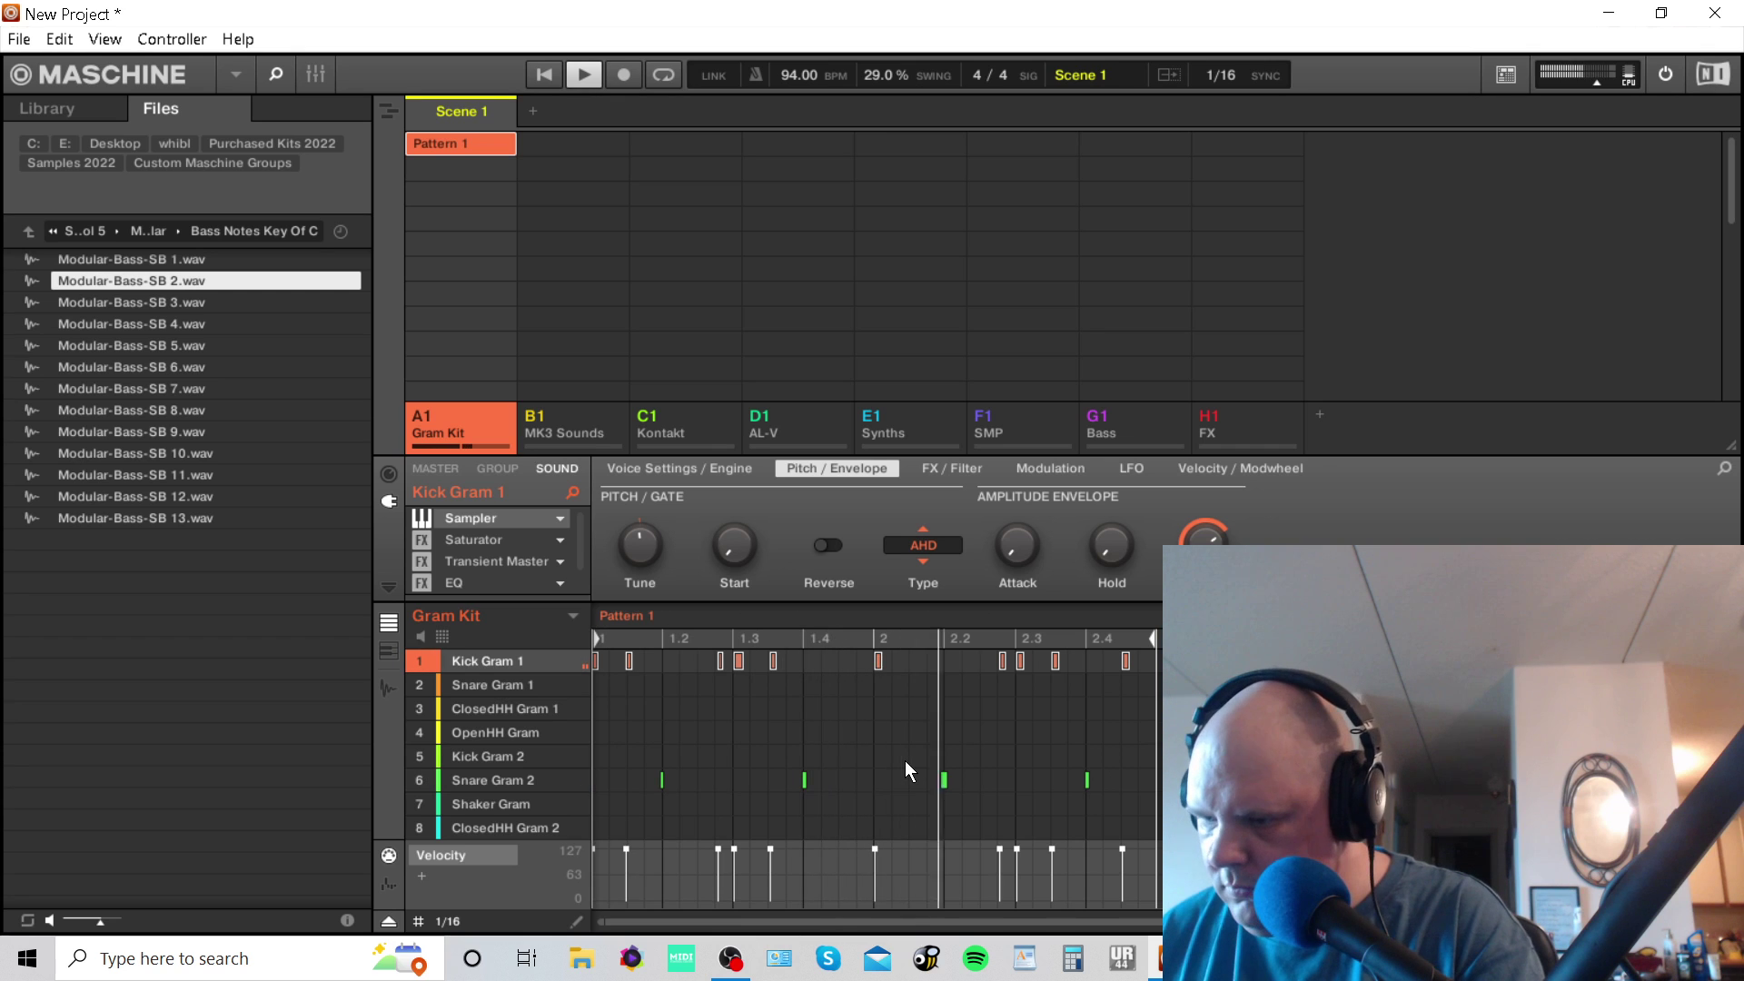
pyautogui.press('space')
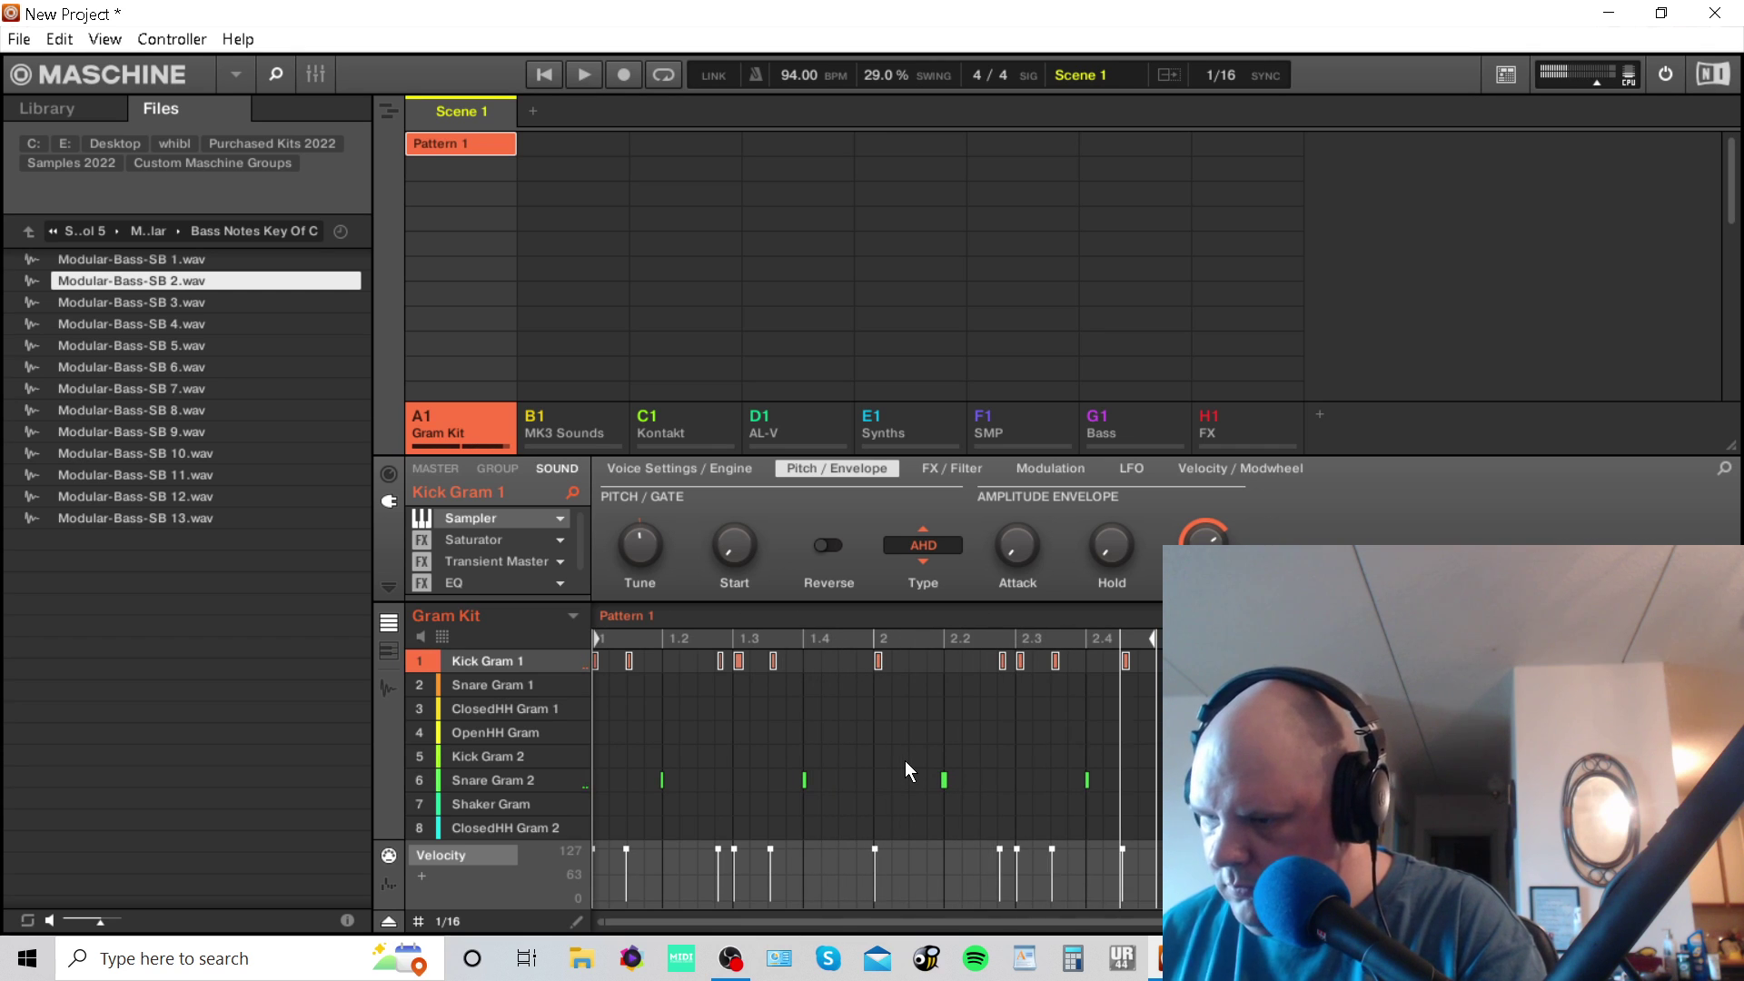
pyautogui.press('Down')
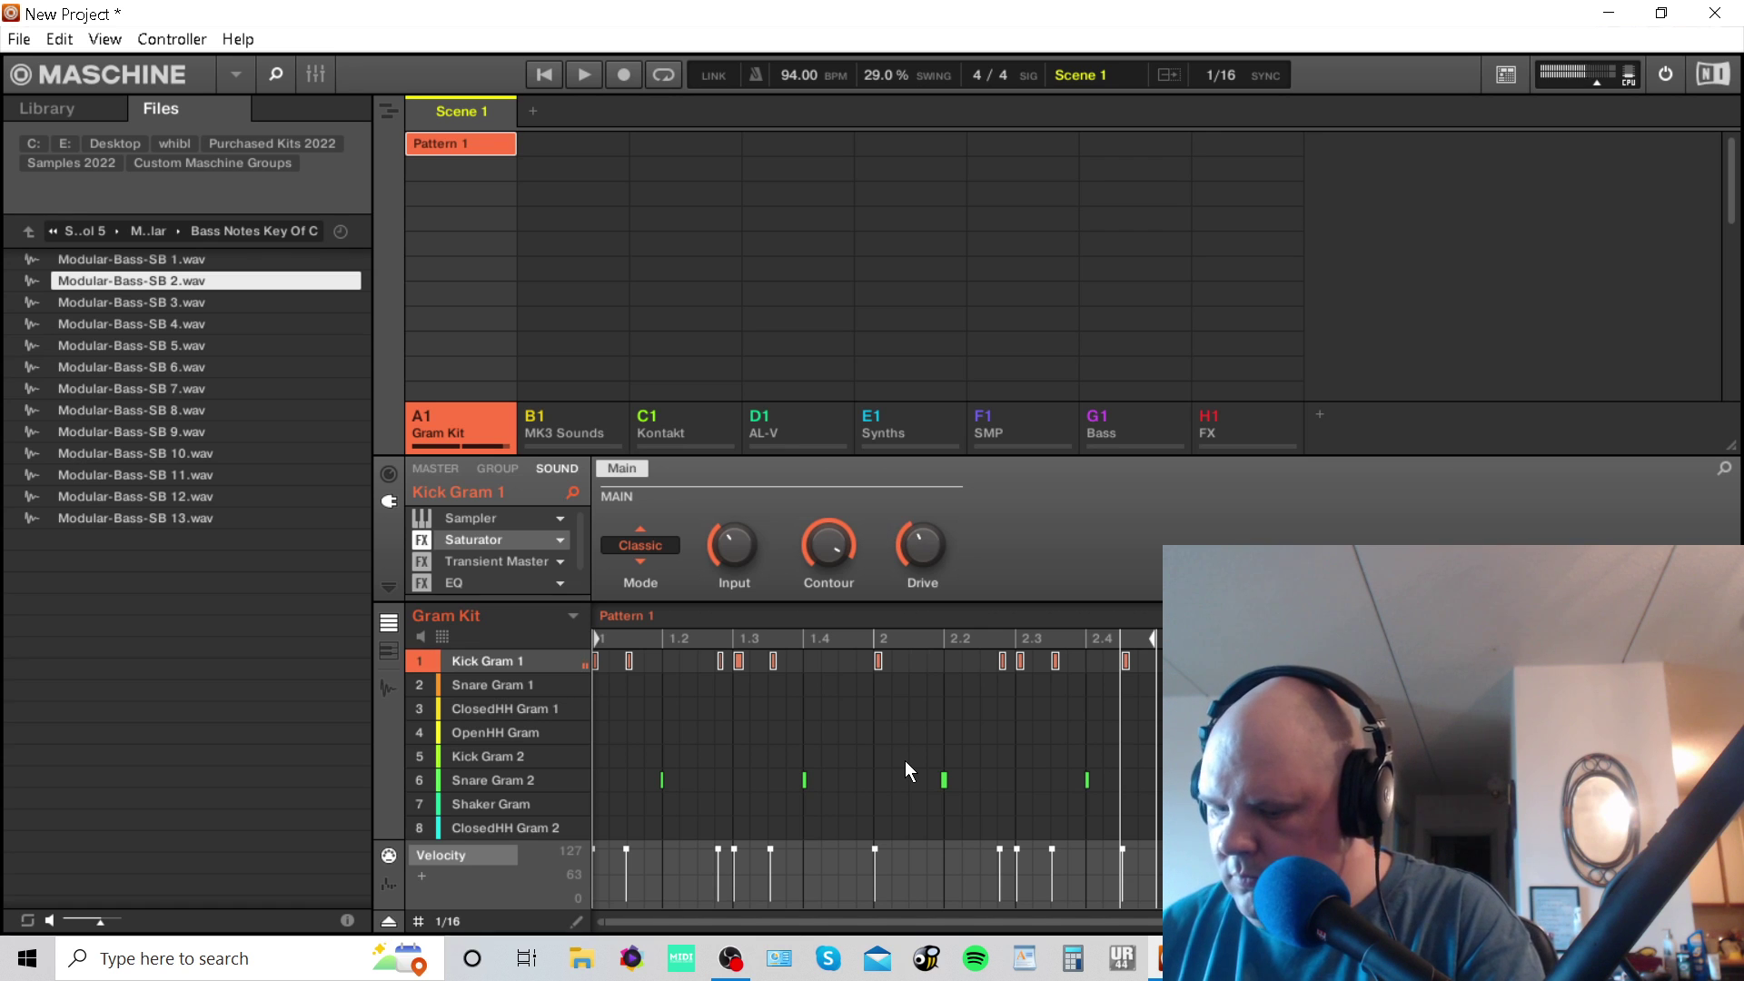
# Play back the drum pattern while checking Kick Gram 1's Transient Master and EQ settings.
pyautogui.press('space')
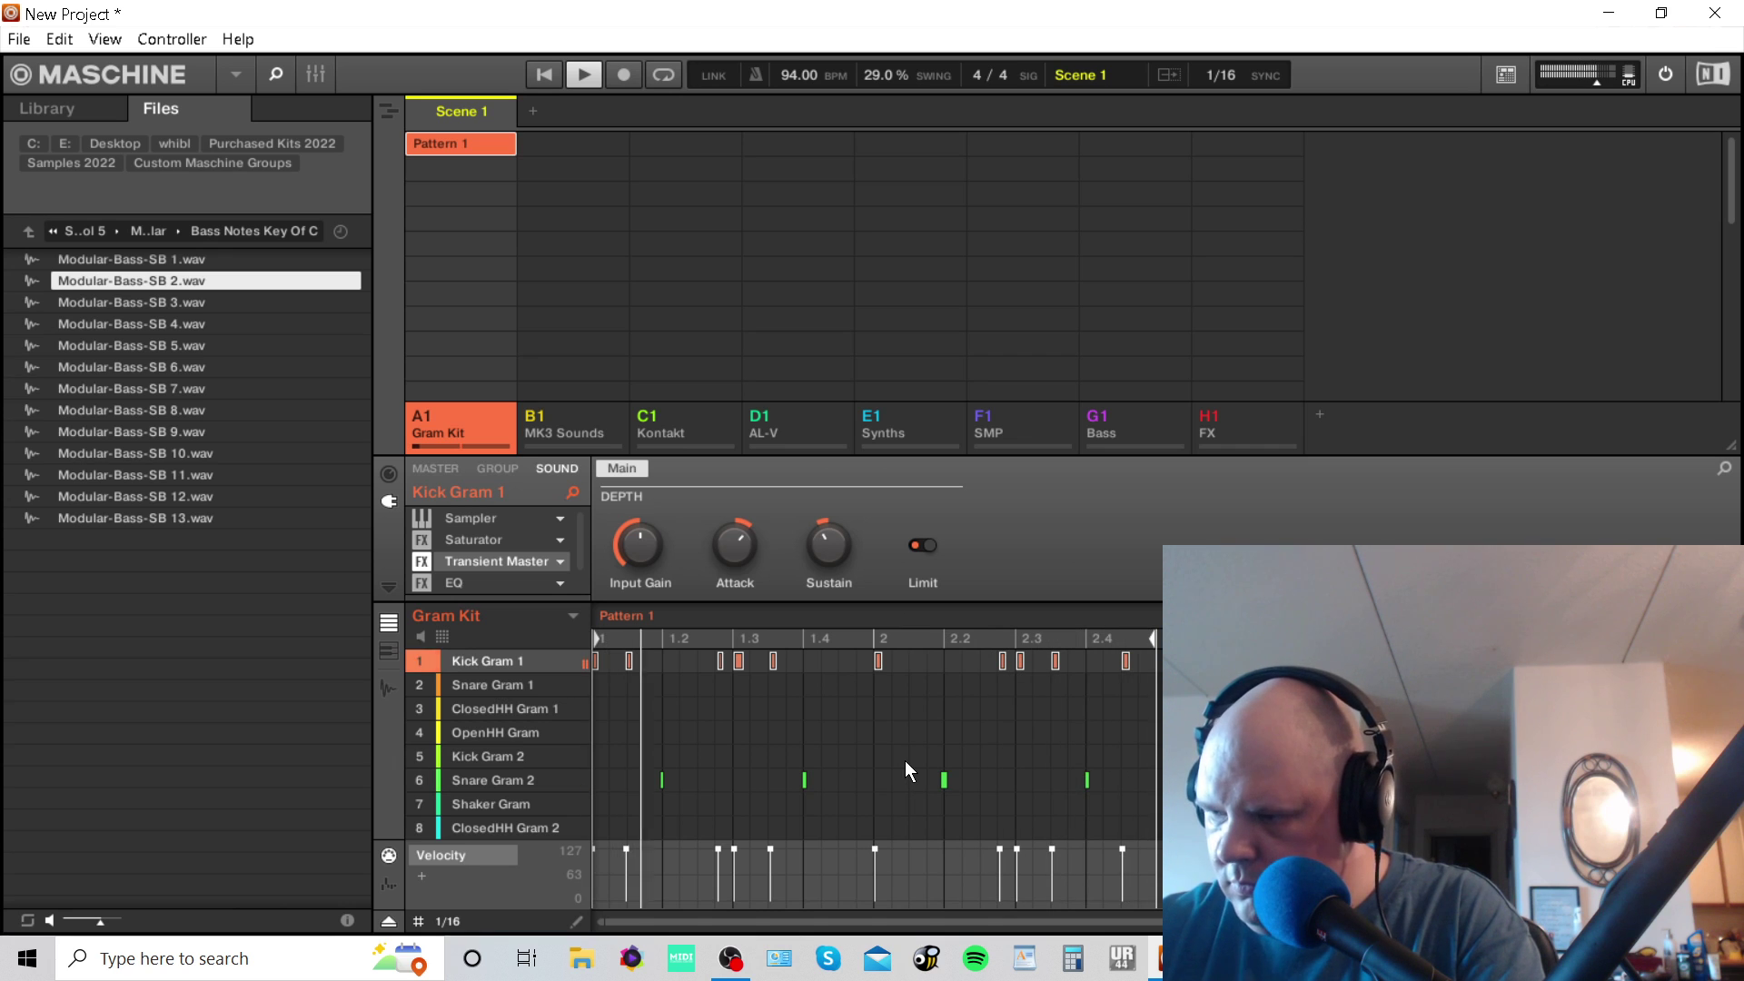
pyautogui.press('space')
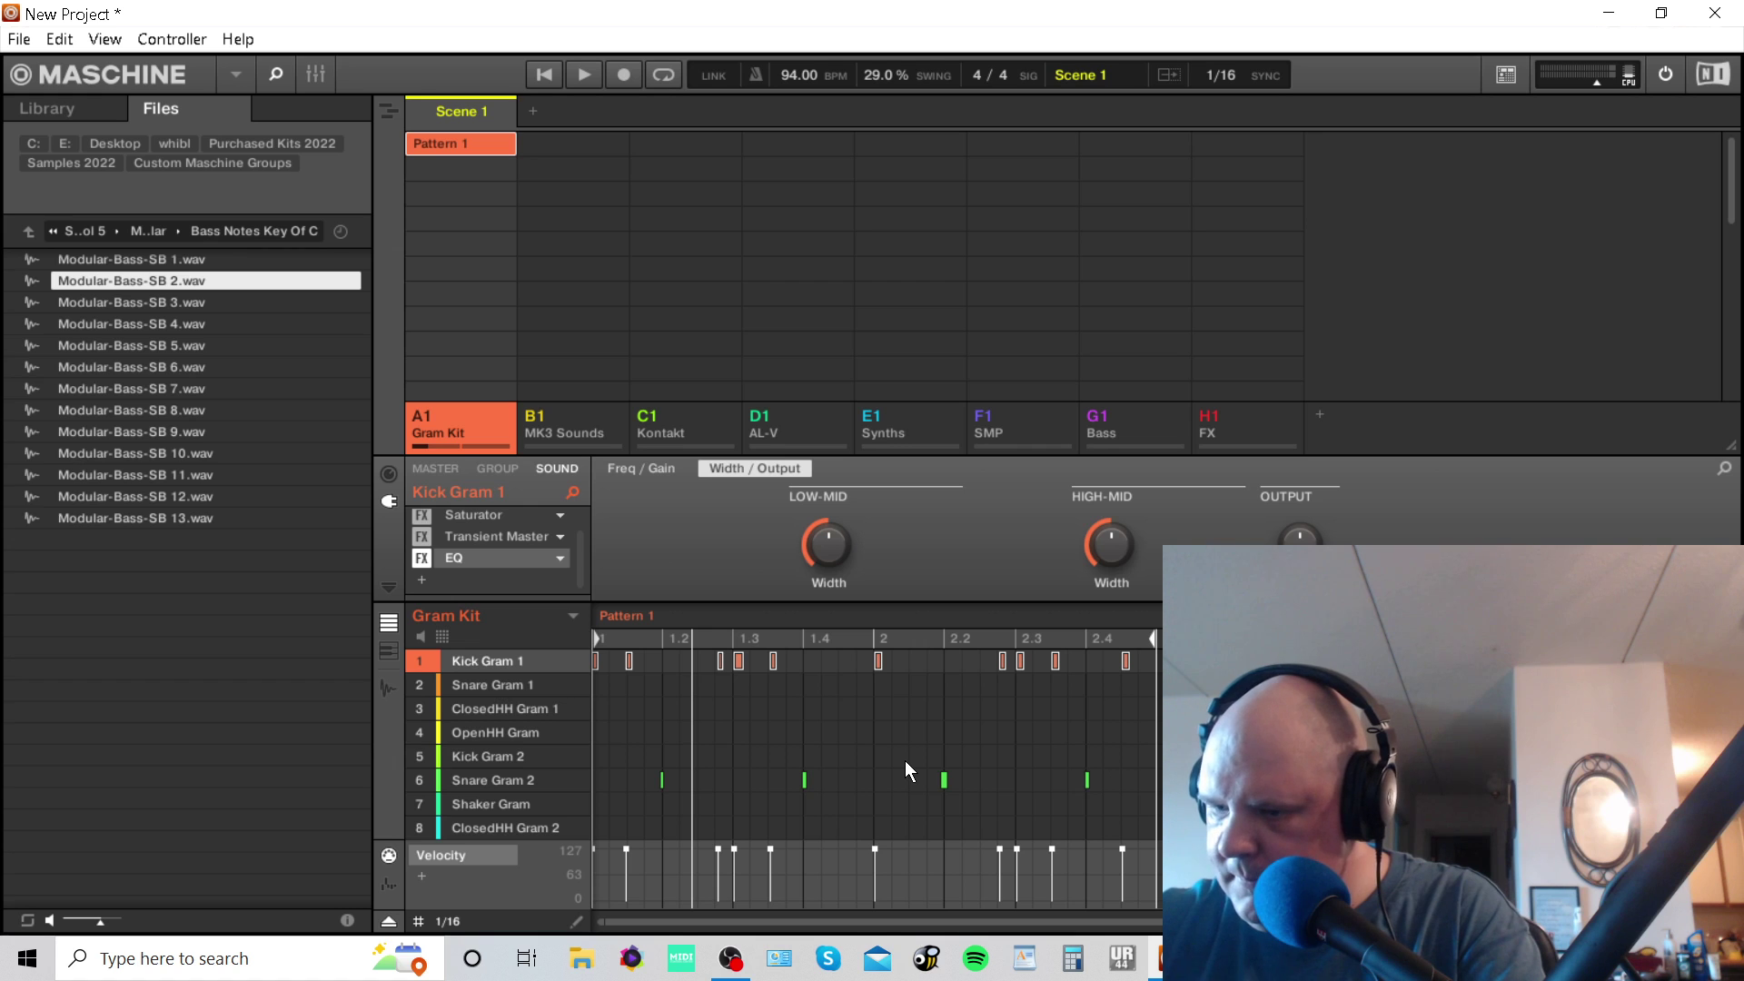
pyautogui.press('Left')
pyautogui.press('space')
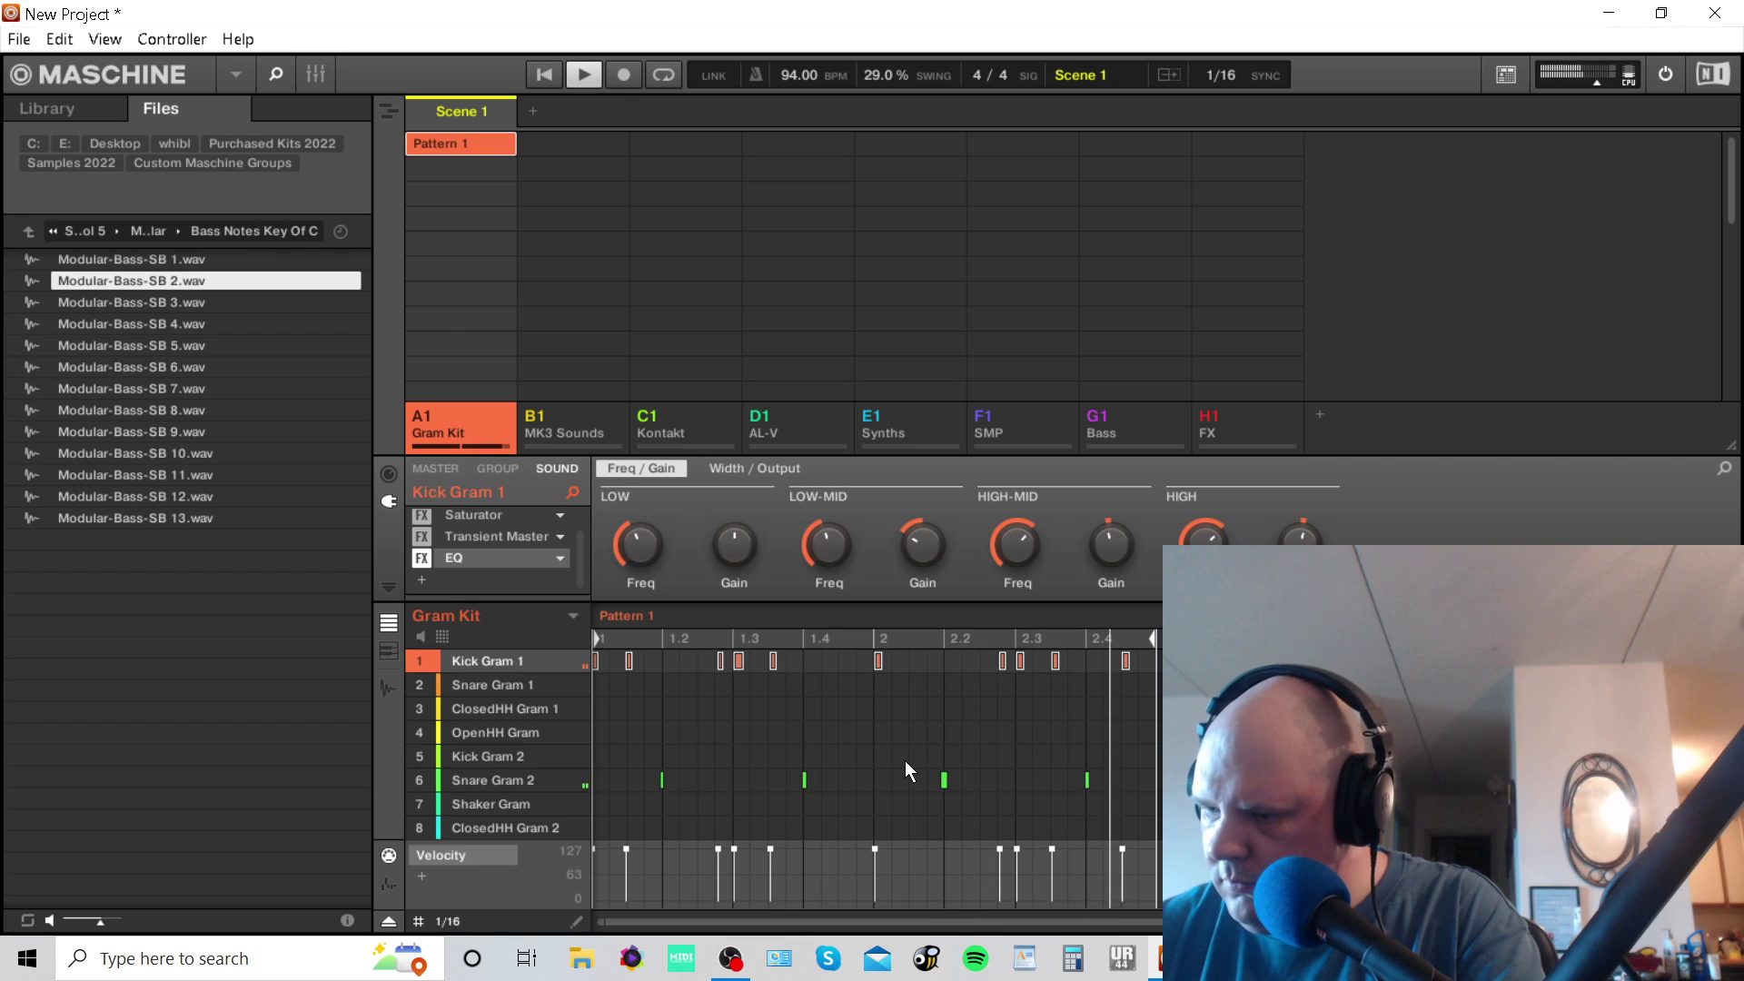
pyautogui.press('space')
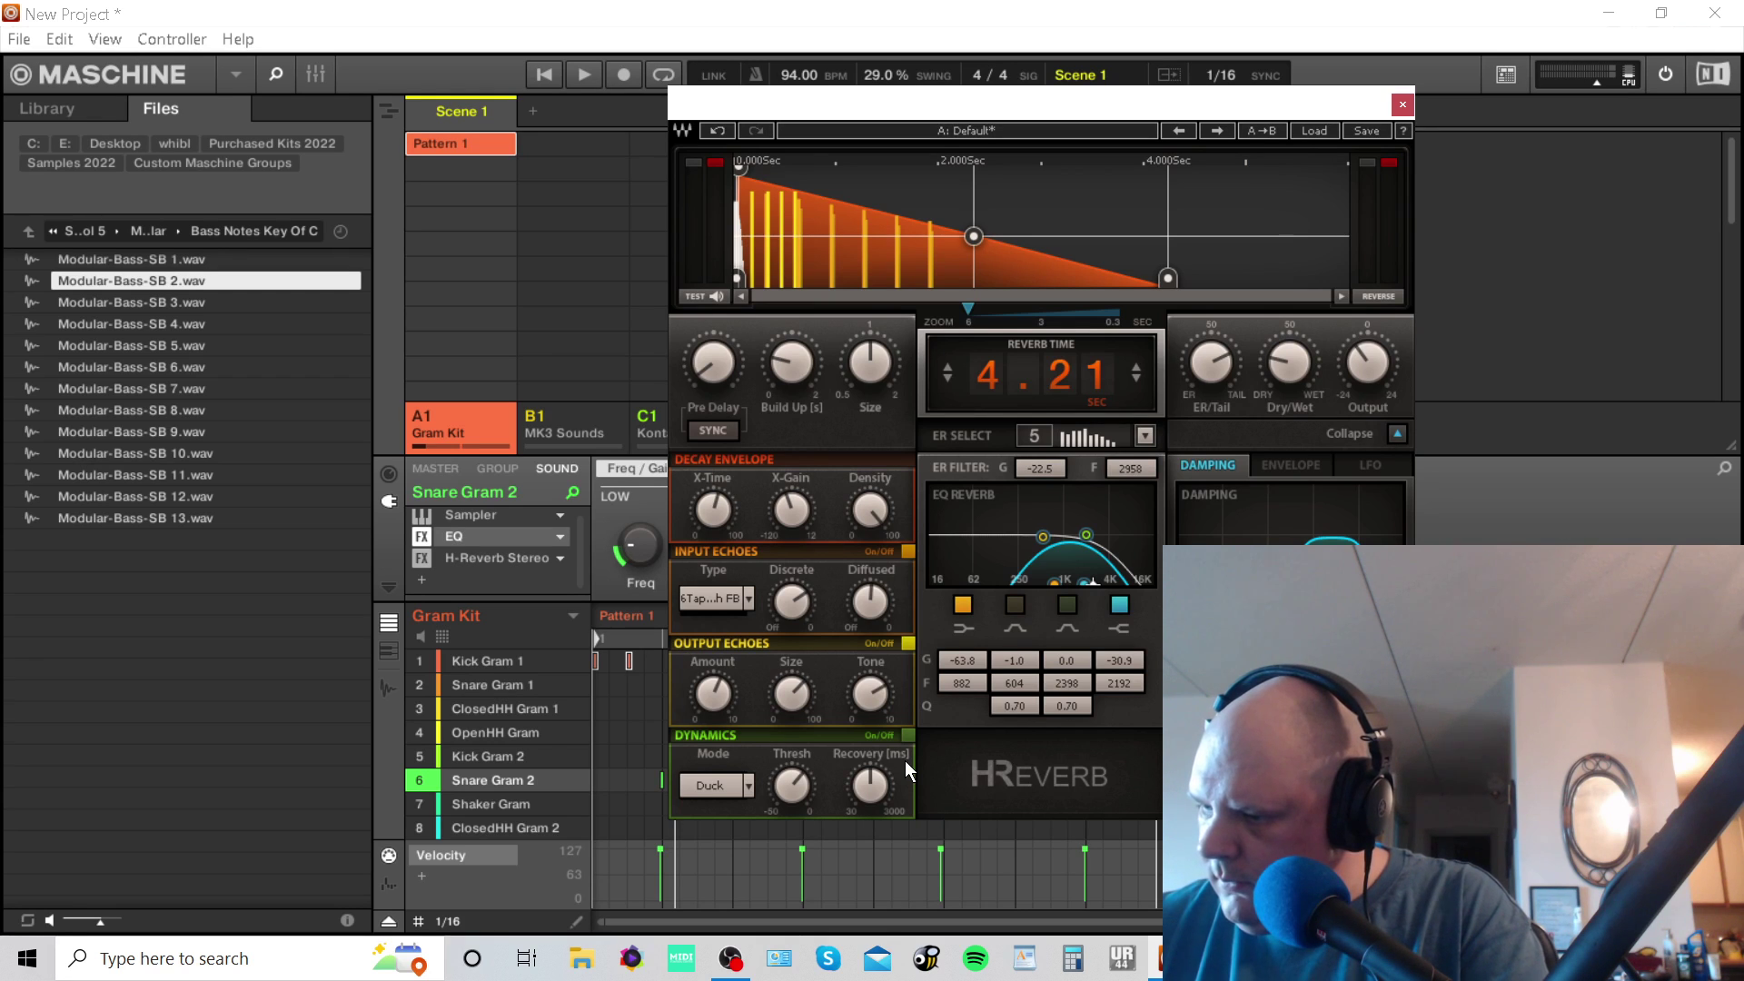
# Audition ClosedHH Gram 1, ClosedHH Gram 2 and Shaker Gram over the playing kick and snare pattern.
pyautogui.press('space')
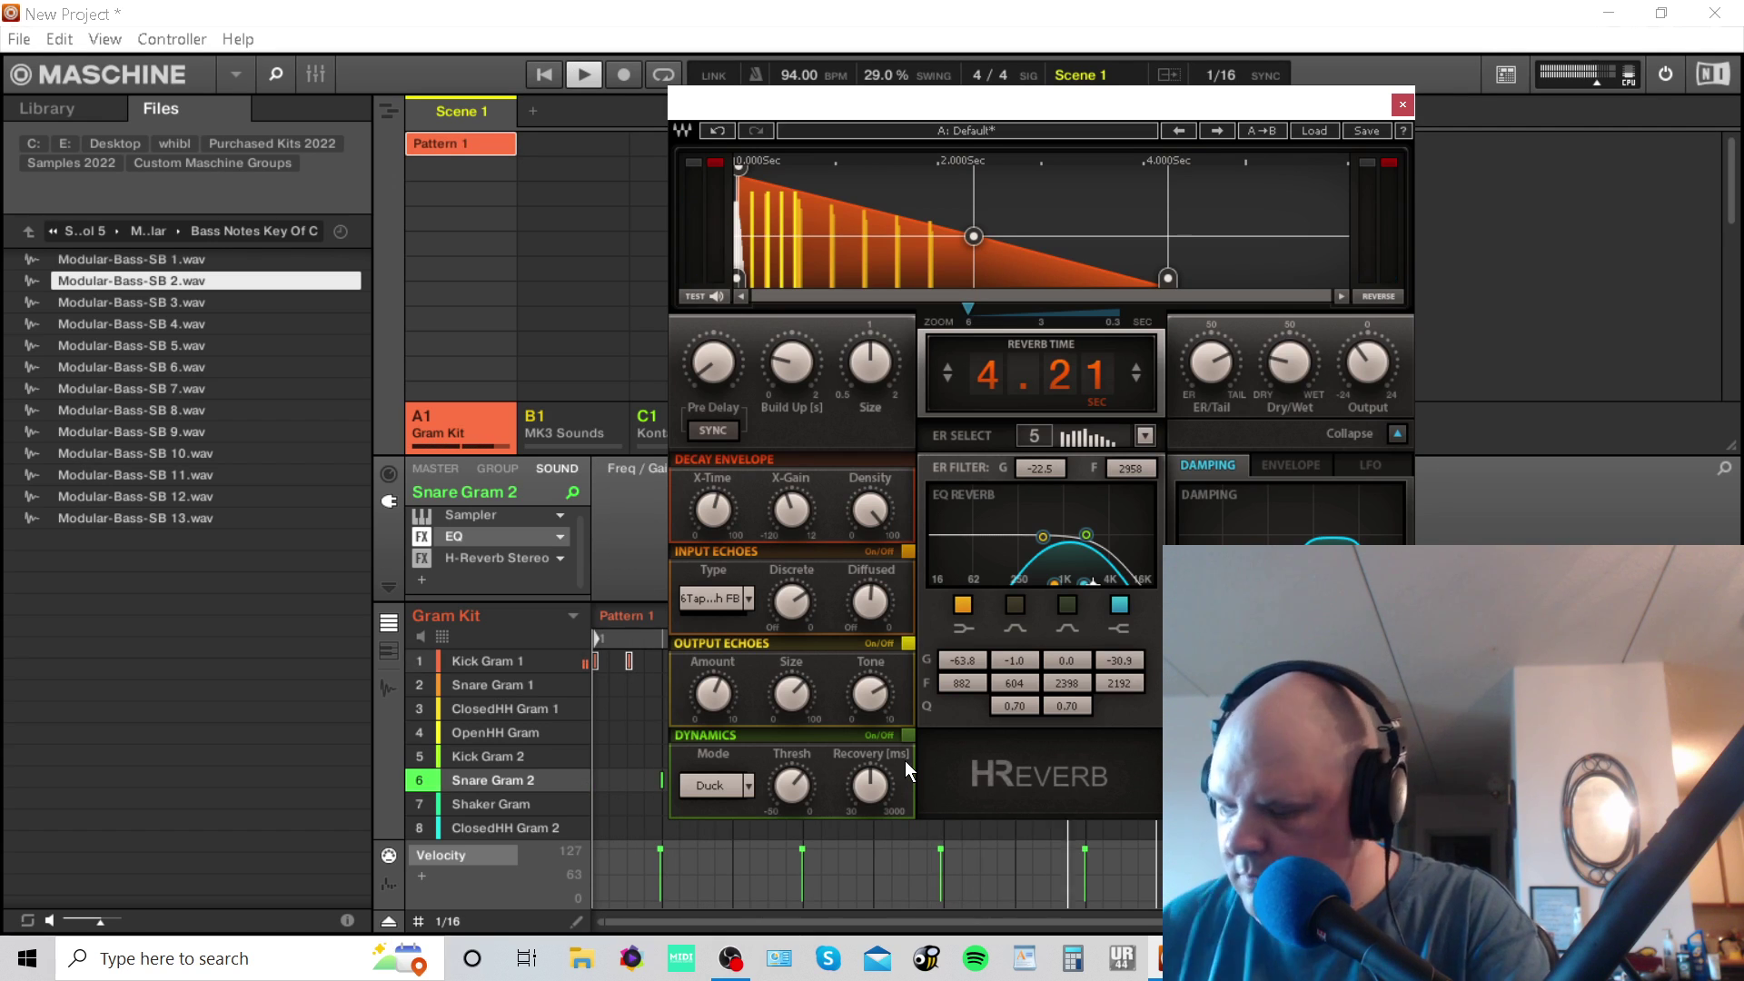
pyautogui.press('x')
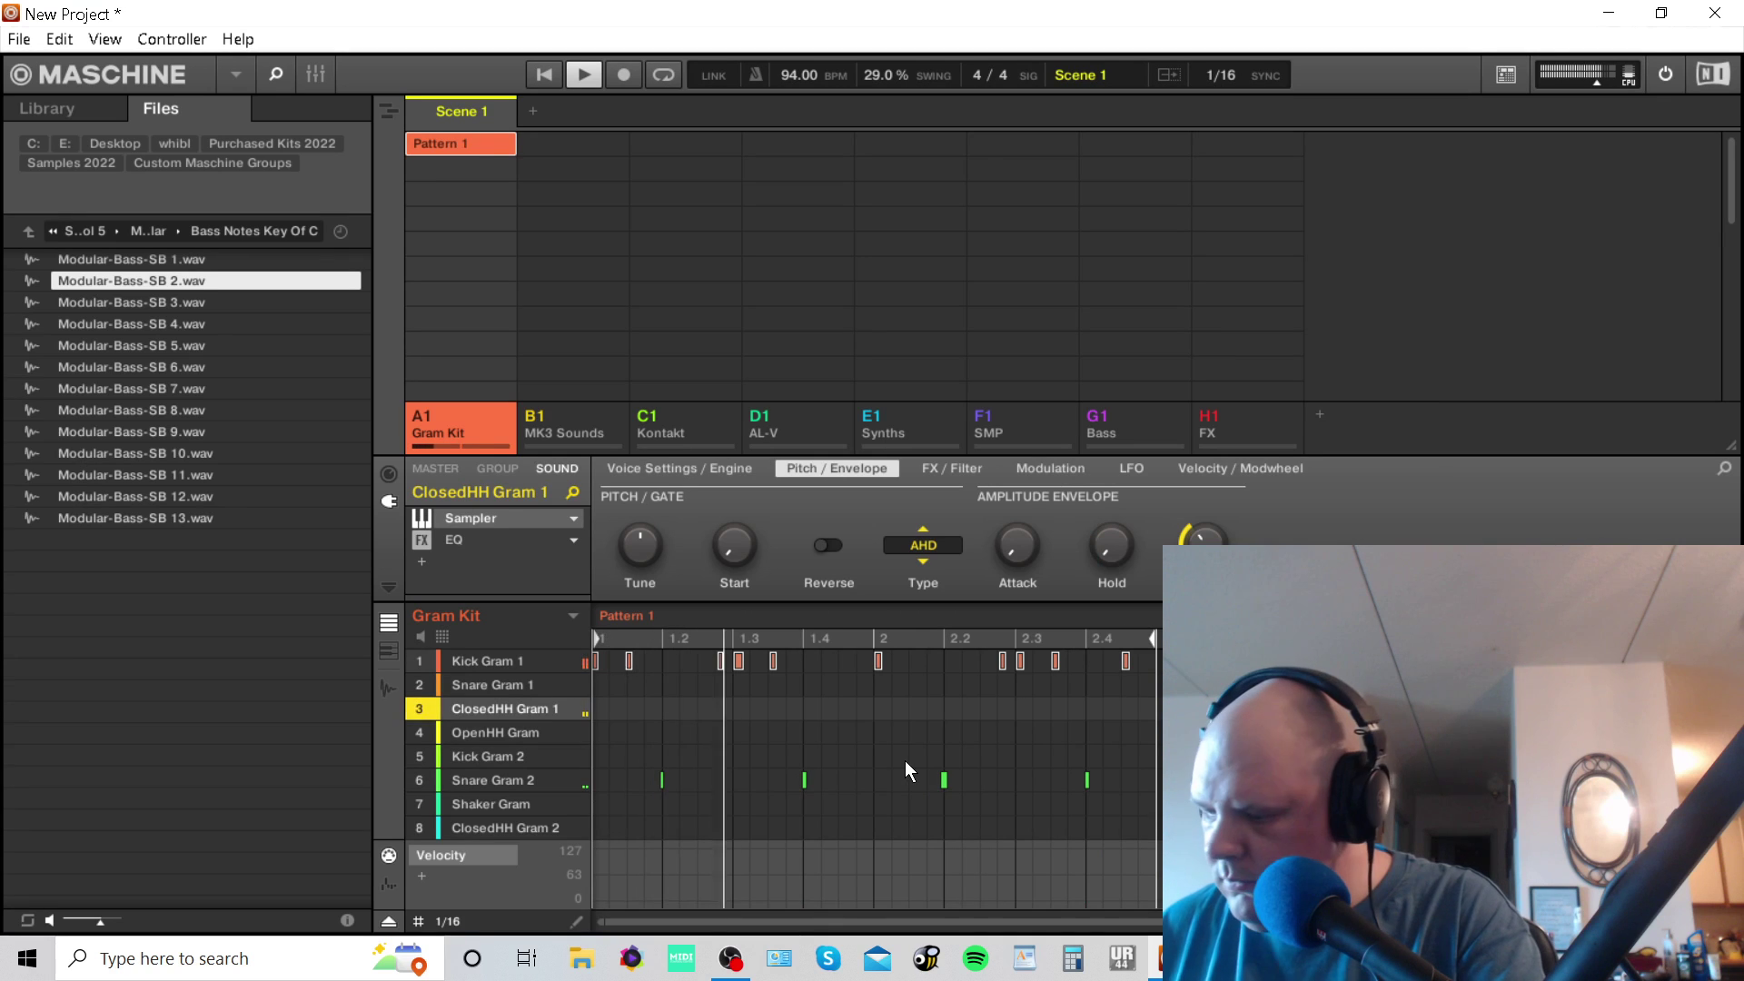
pyautogui.press('d')
pyautogui.press('g')
pyautogui.press('b')
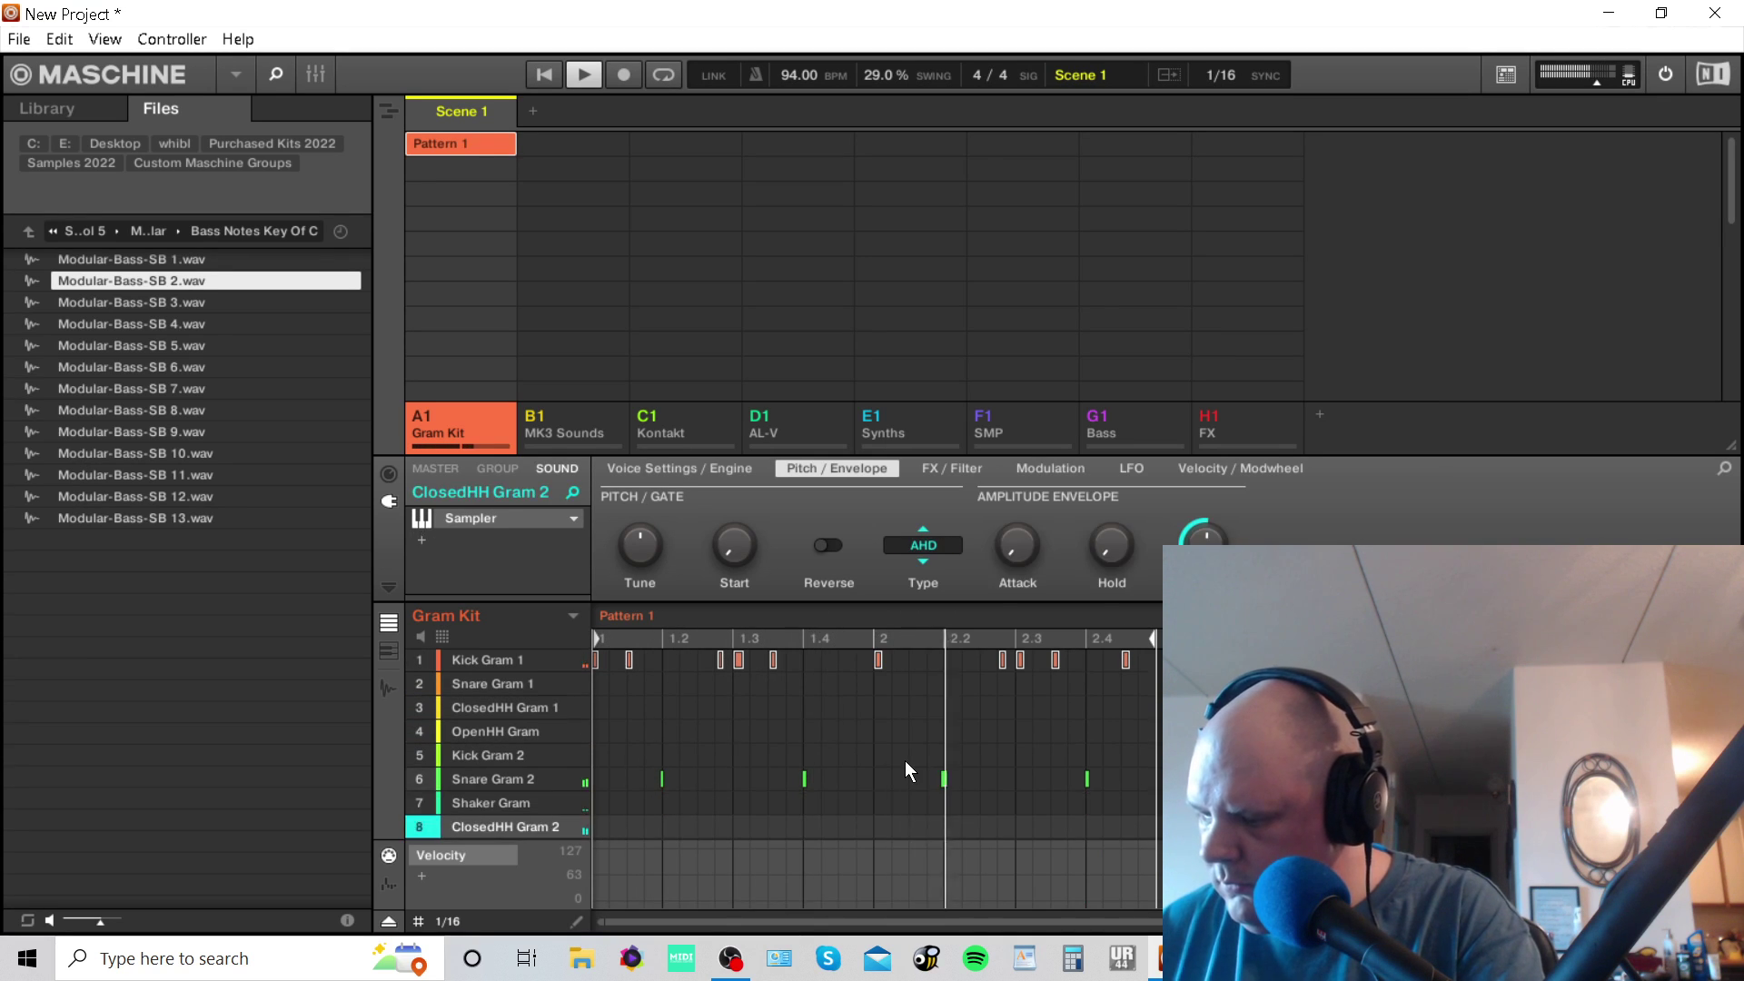
pyautogui.press('g')
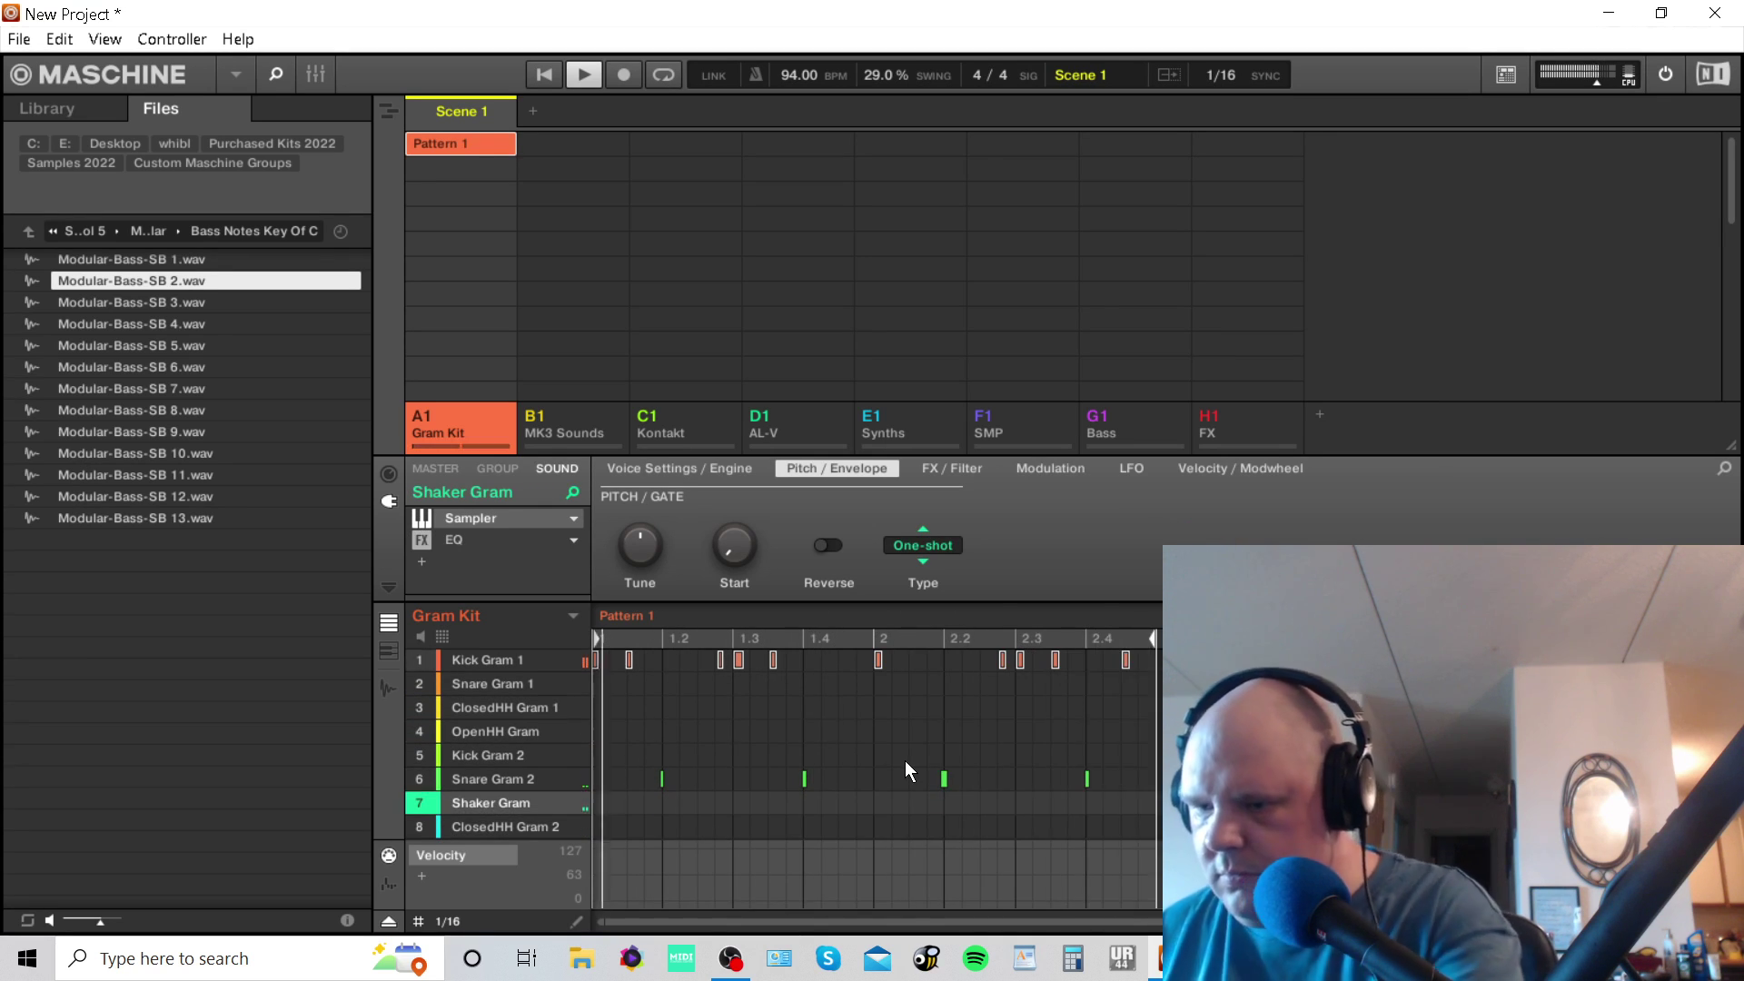
# Record a Shaker Gram part and a steady eighth-note ClosedHH Gram 1 part into Pattern 1.
pyautogui.press('F2')
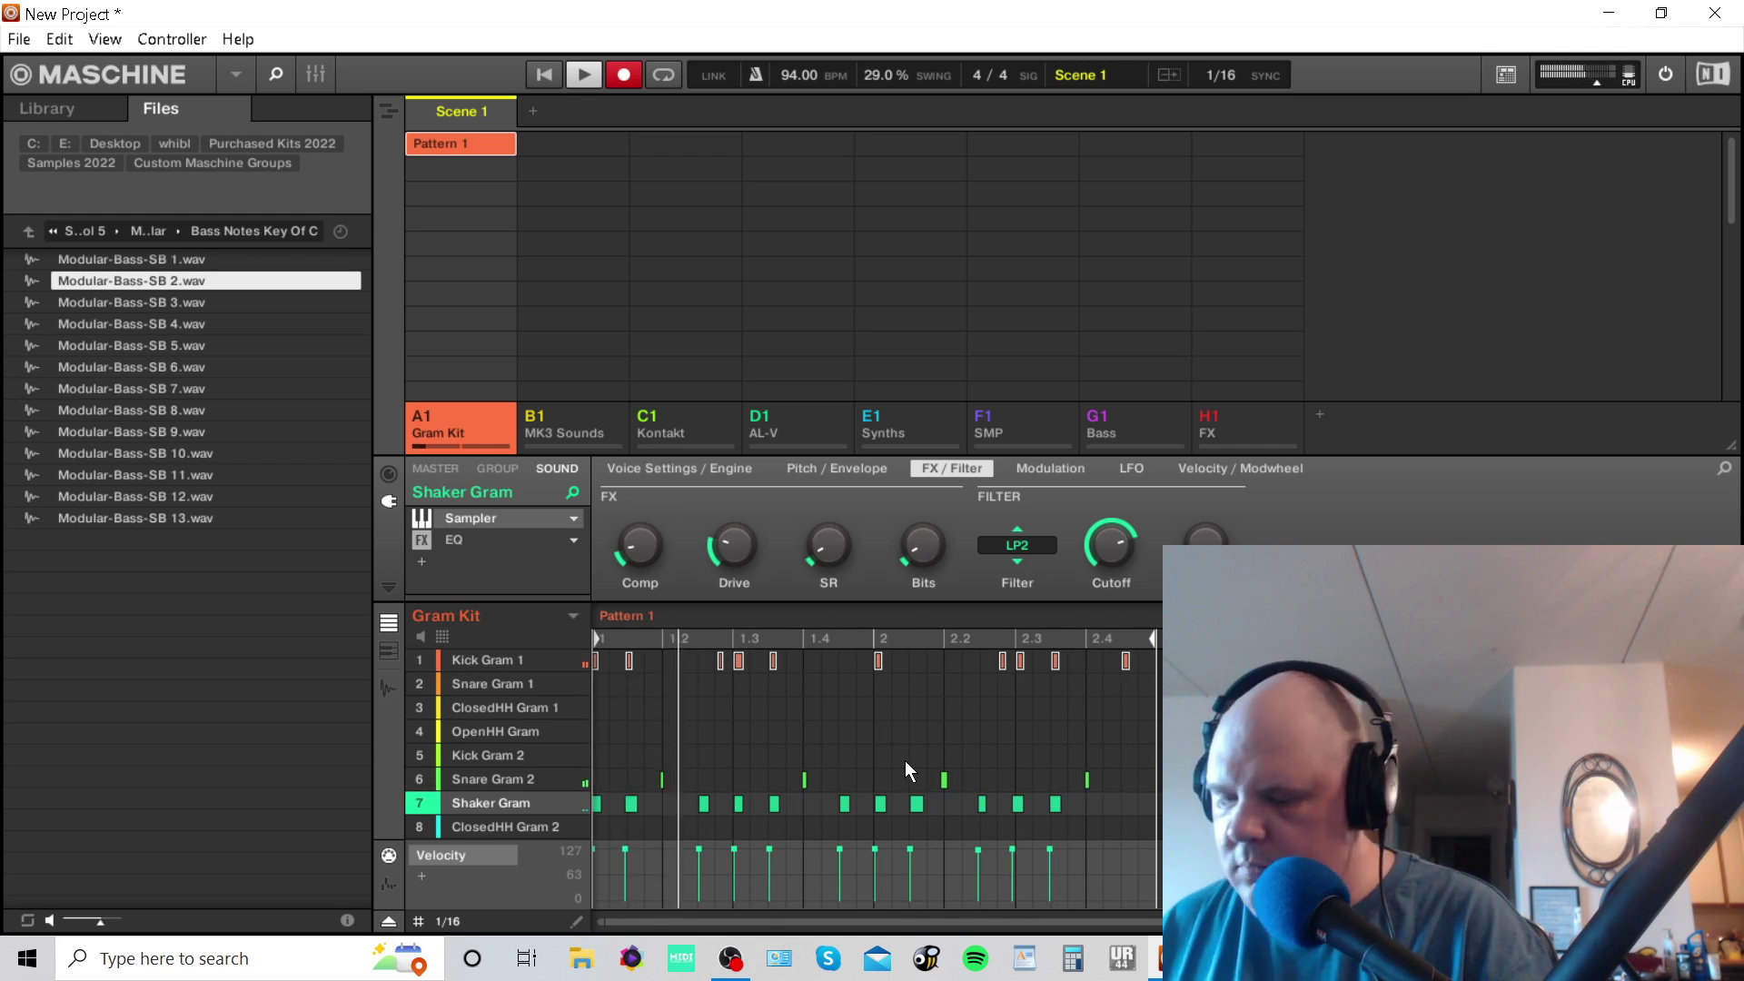
pyautogui.press('space')
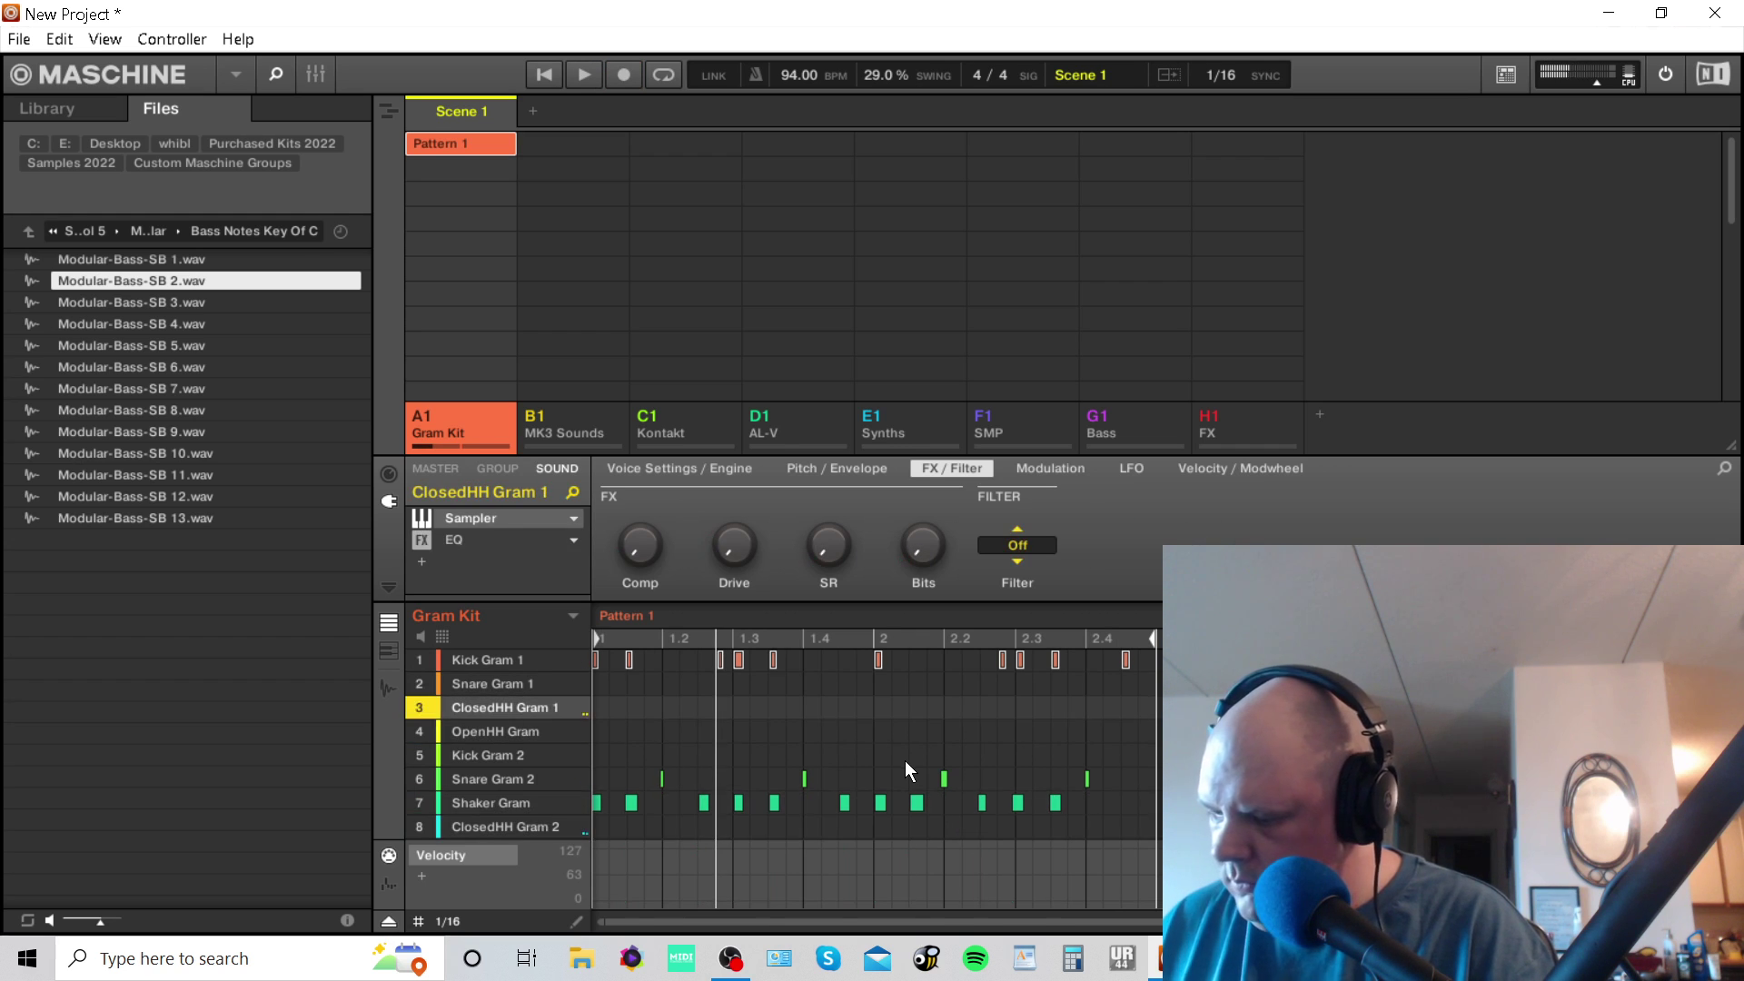
pyautogui.press('r')
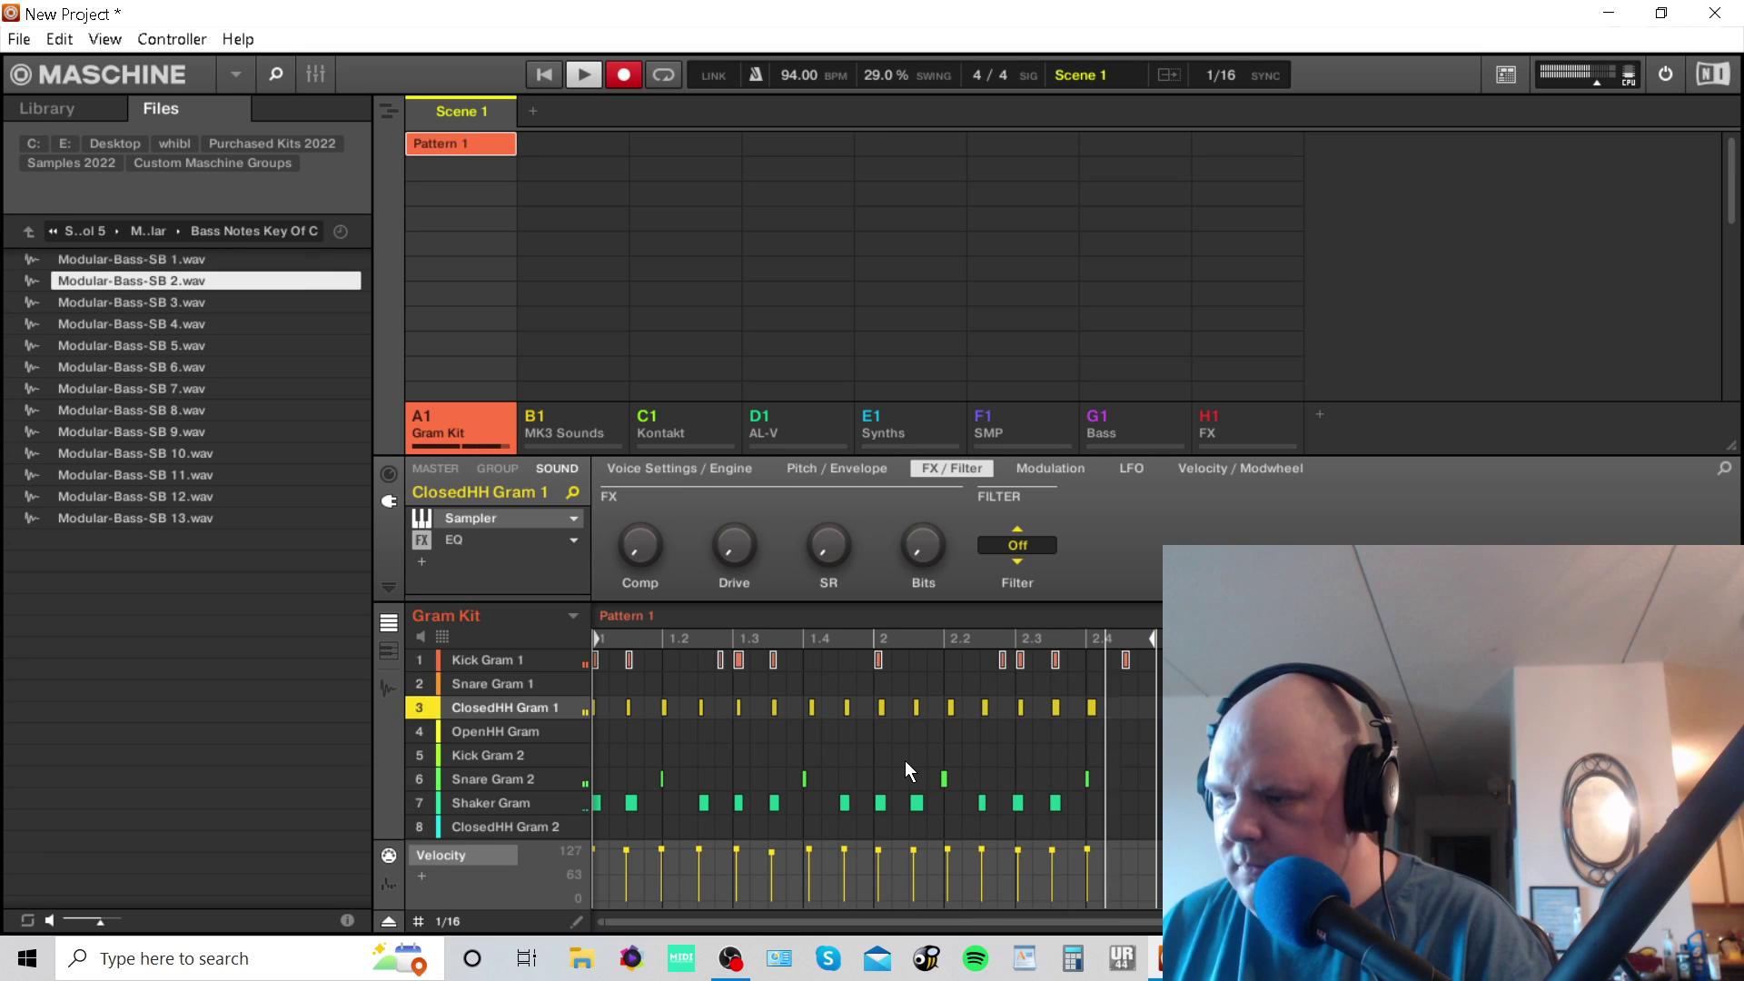
pyautogui.press('r')
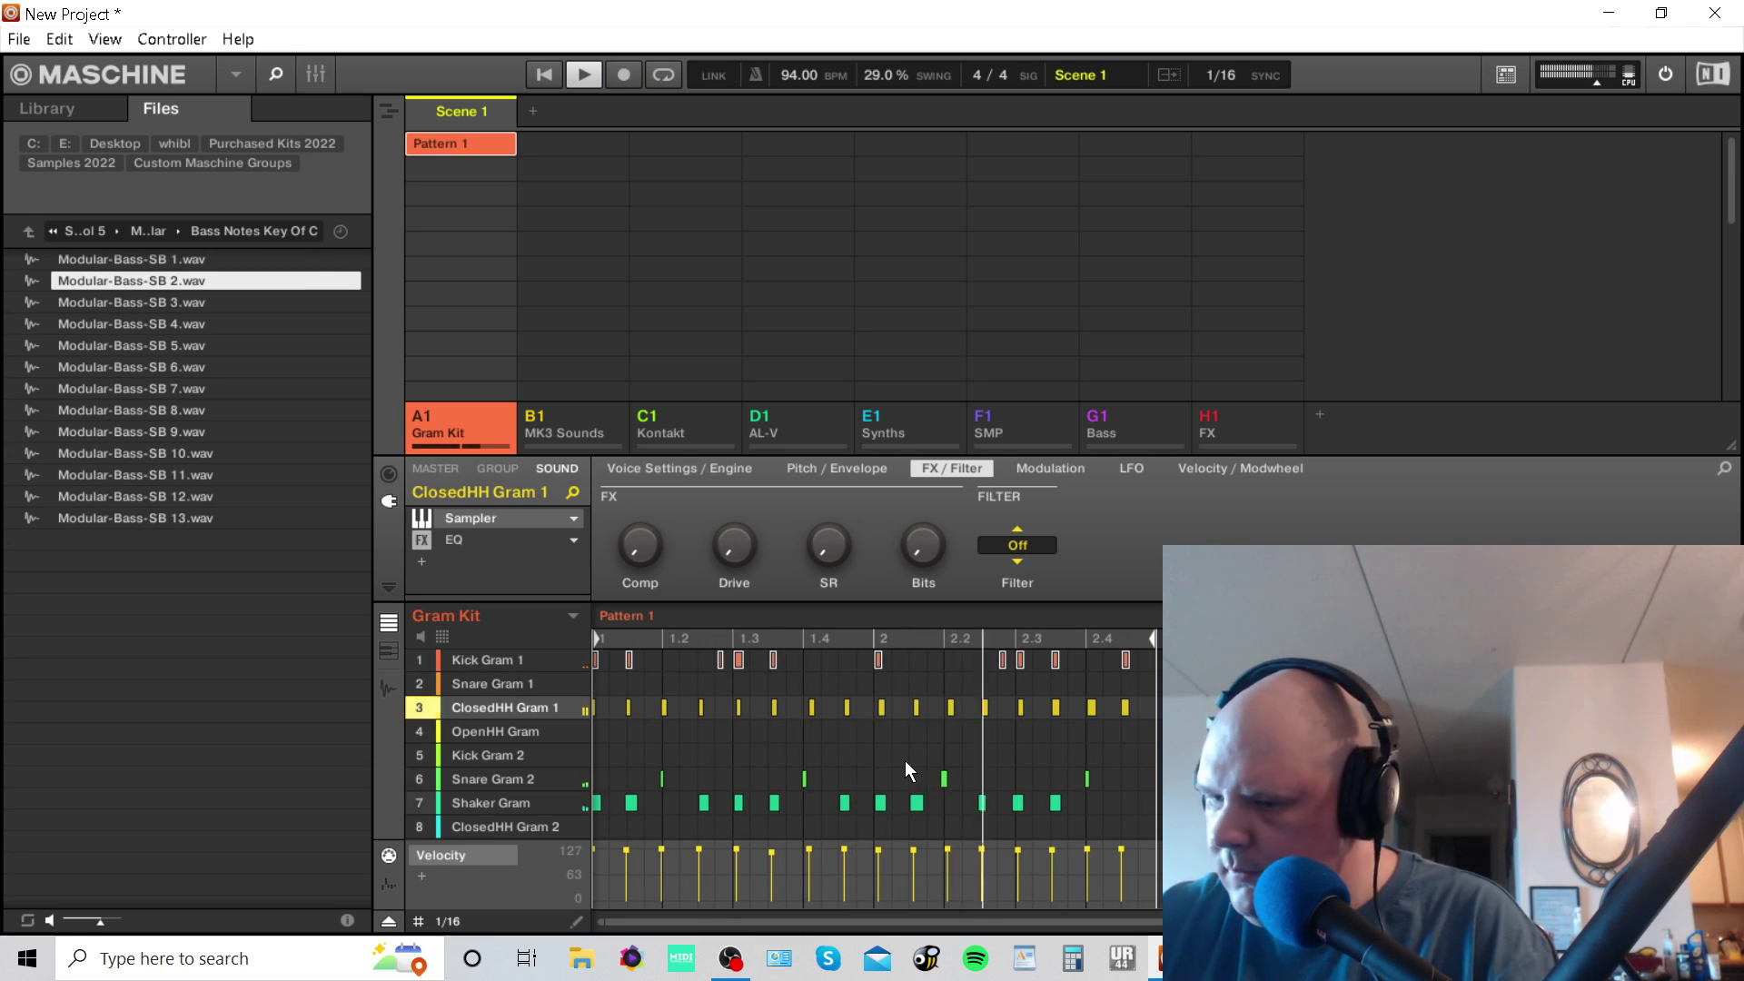
# Play back the pattern with hats and shaker while checking ClosedHH Gram 1's output level, pan and voice settings.
pyautogui.press('c')
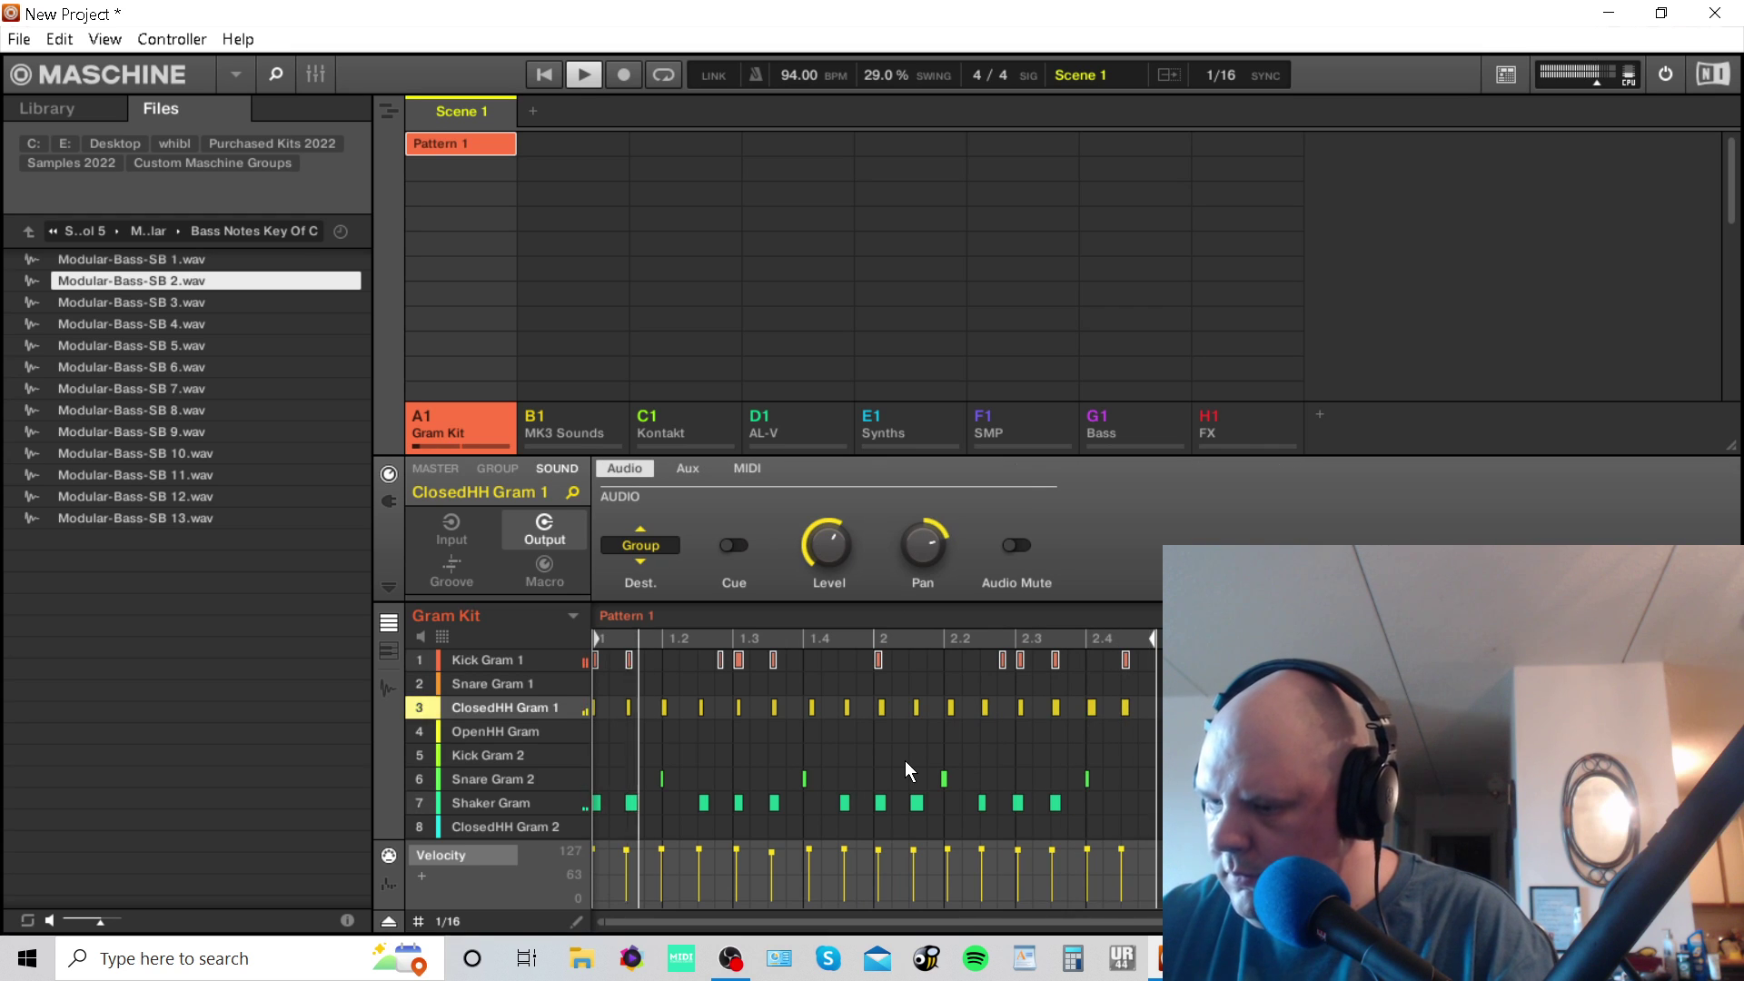
pyautogui.press('space')
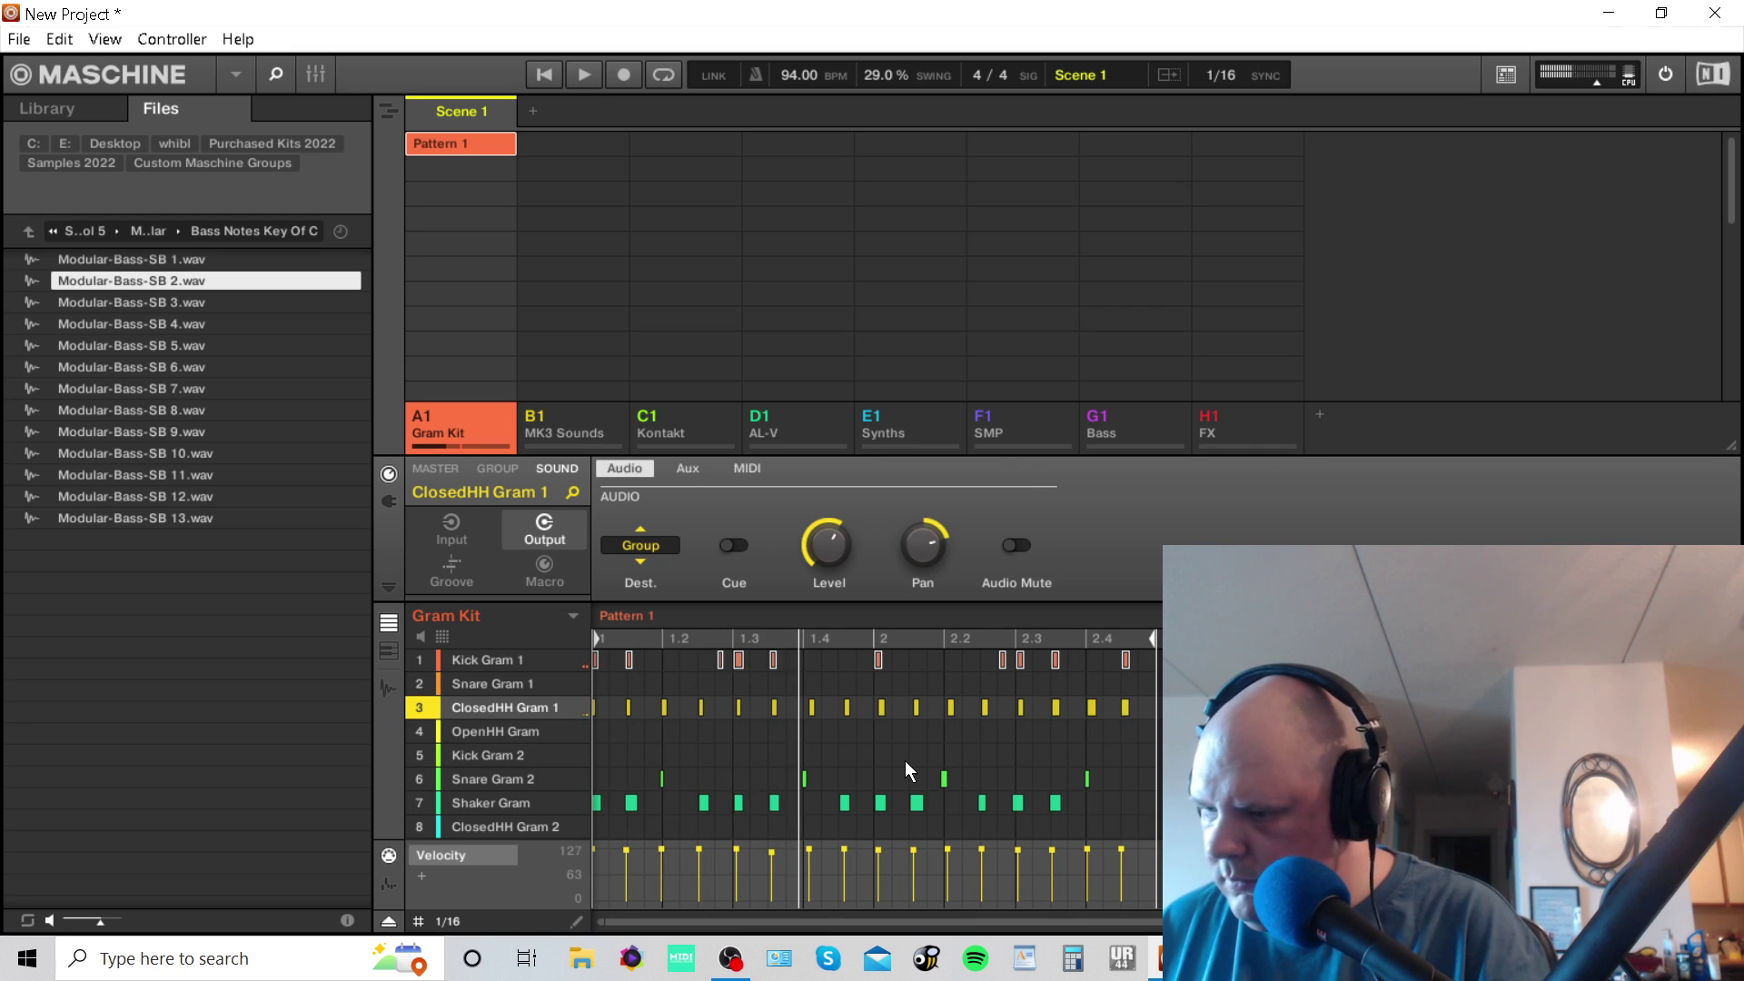
pyautogui.press('space')
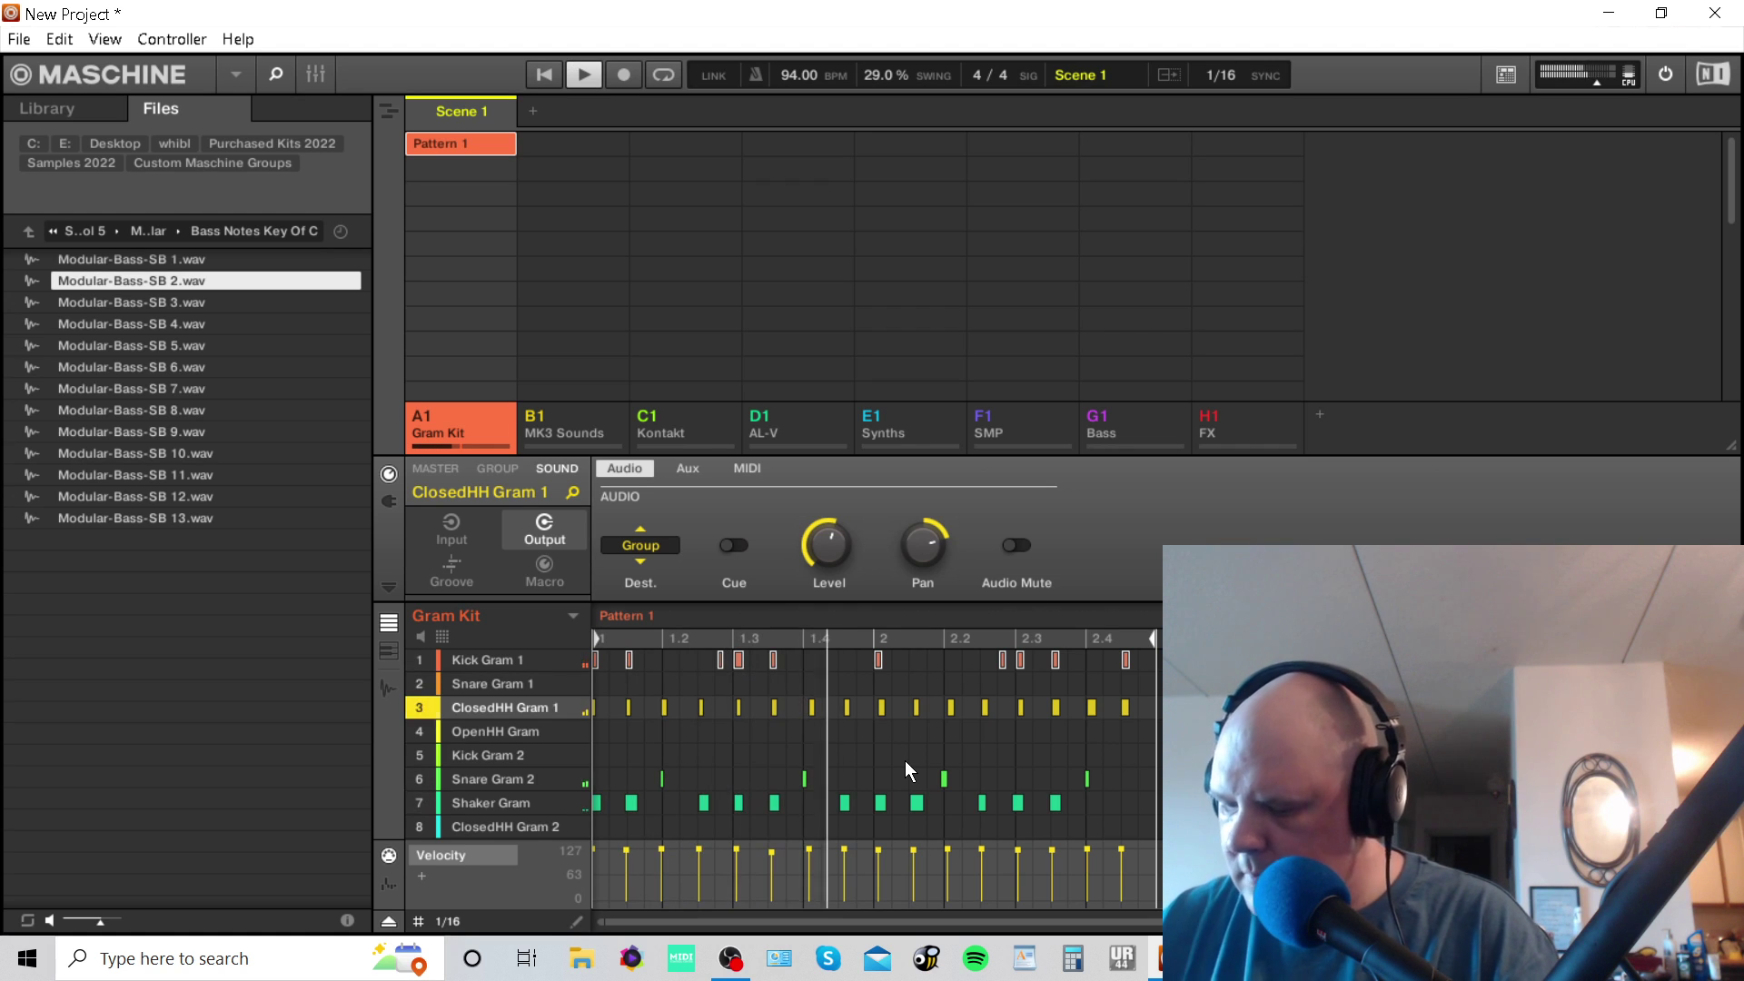
pyautogui.press('space')
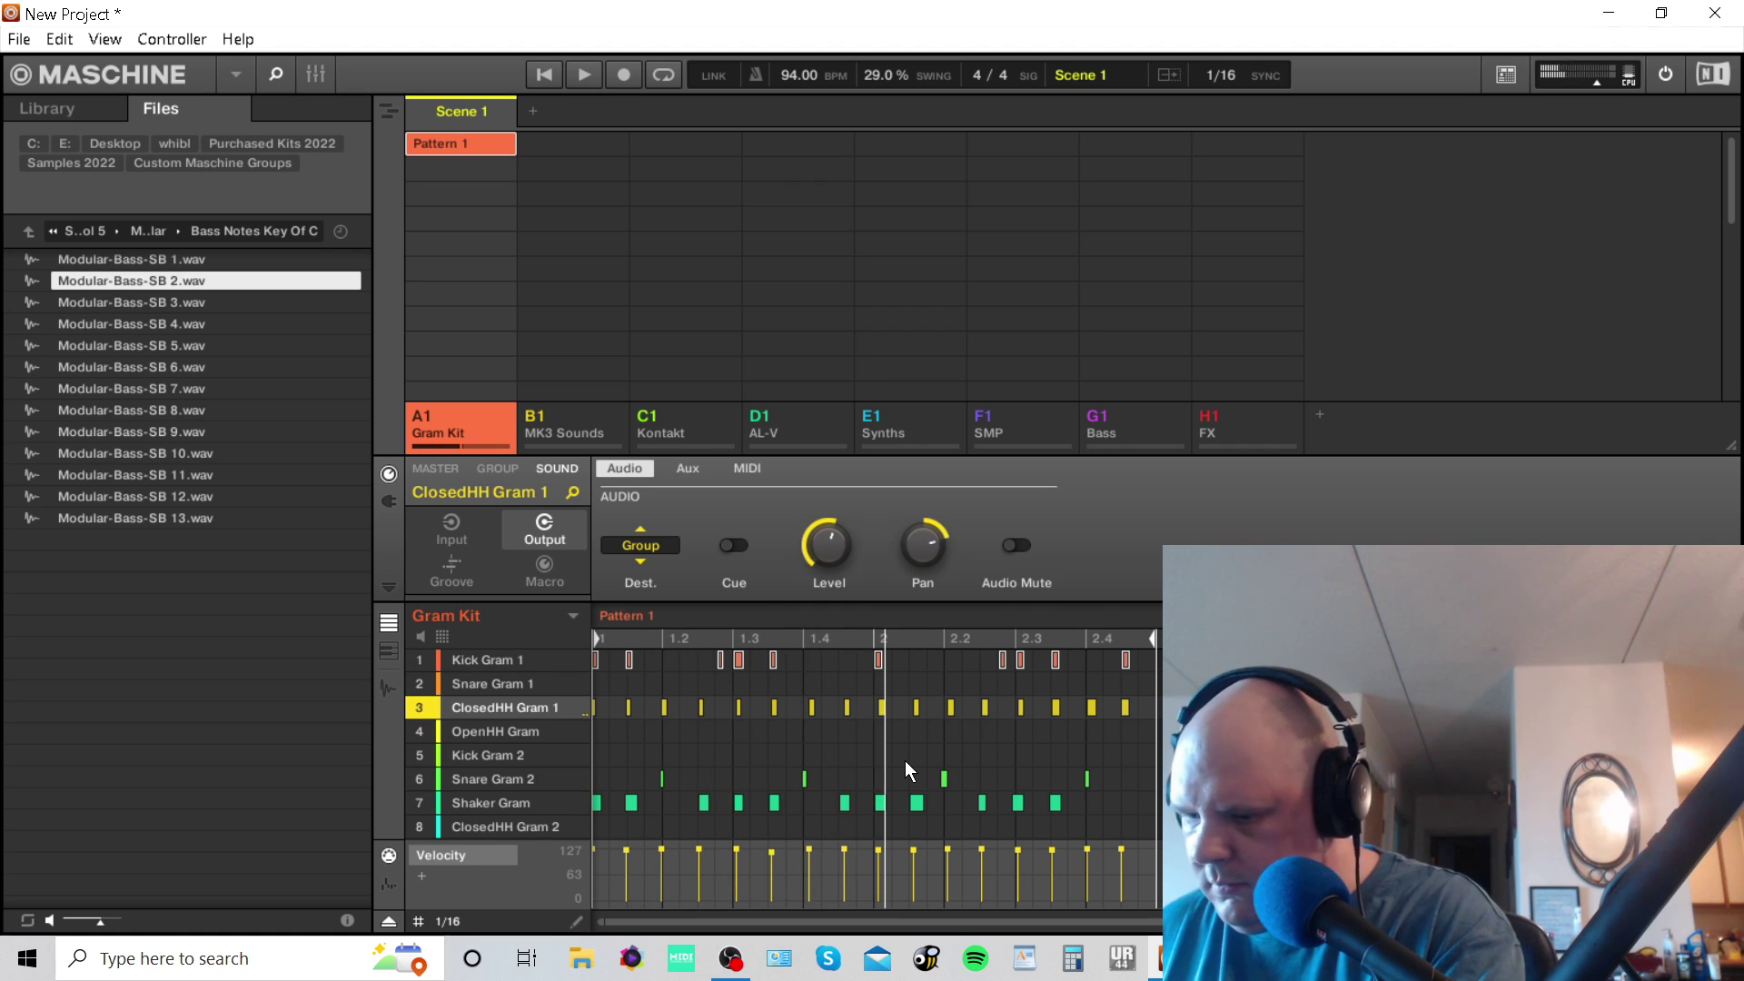
pyautogui.press('space')
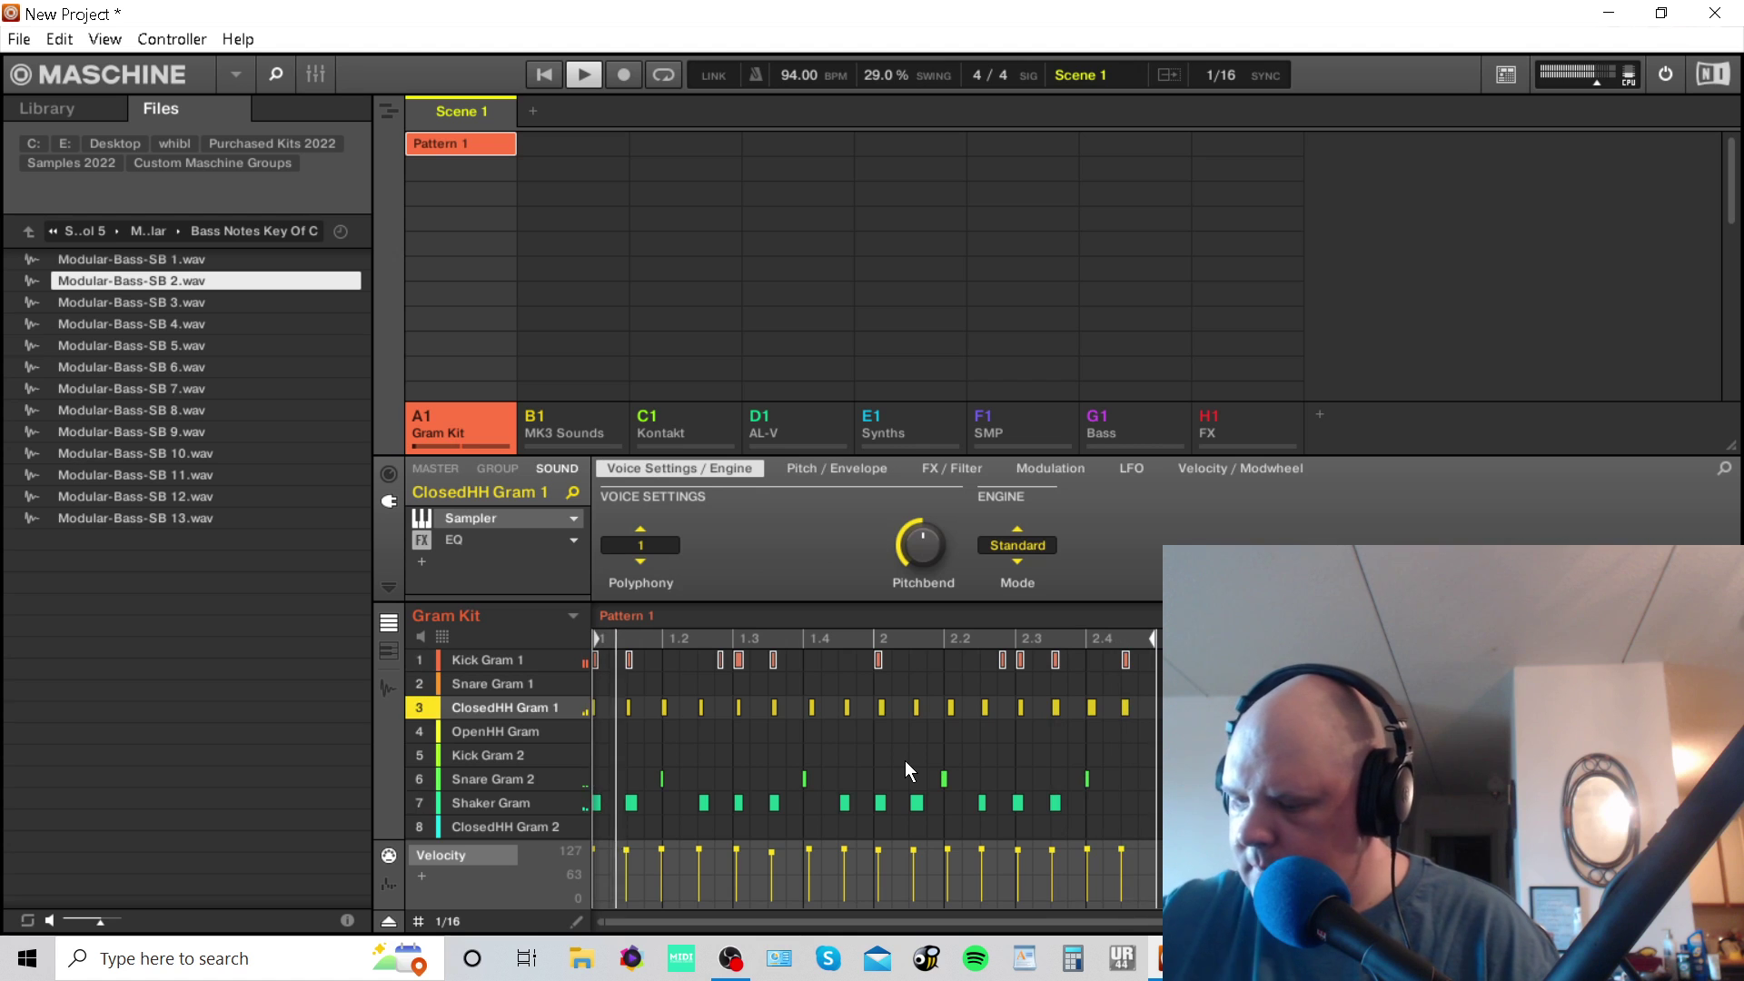
pyautogui.press('space')
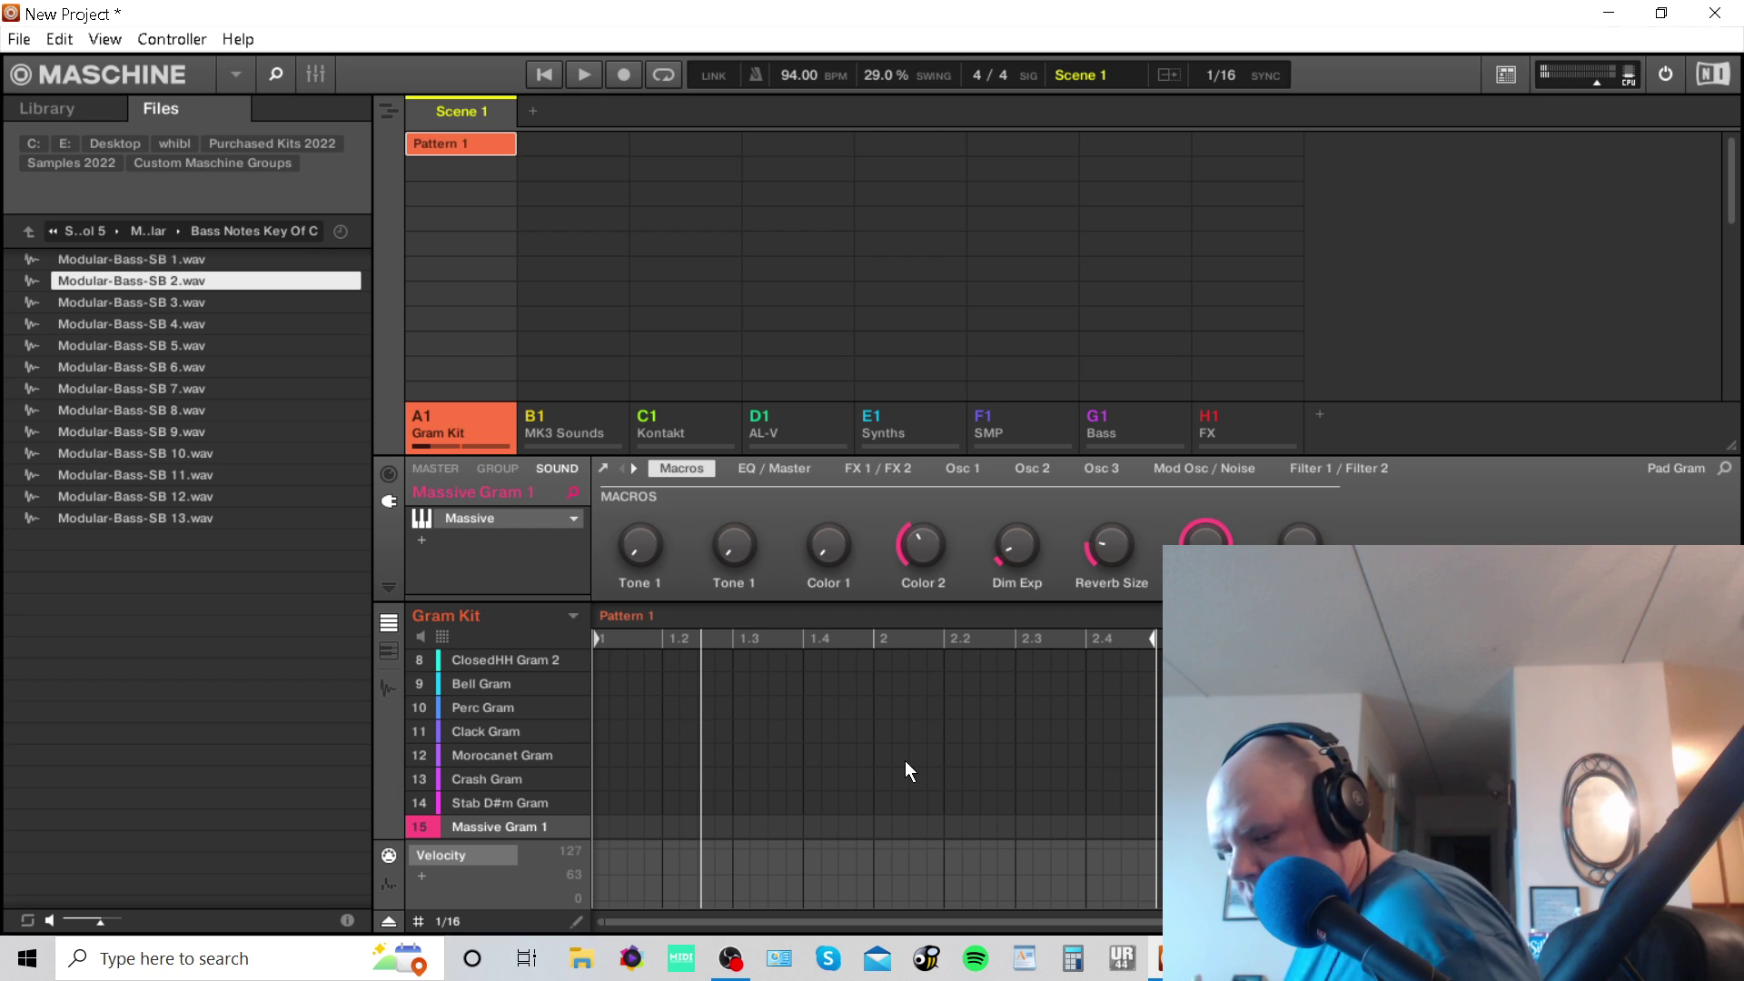
# Audition Massive Gram 1, Massive Gram 2 and Stab D#m Gram over the drum pattern.
pyautogui.press('space')
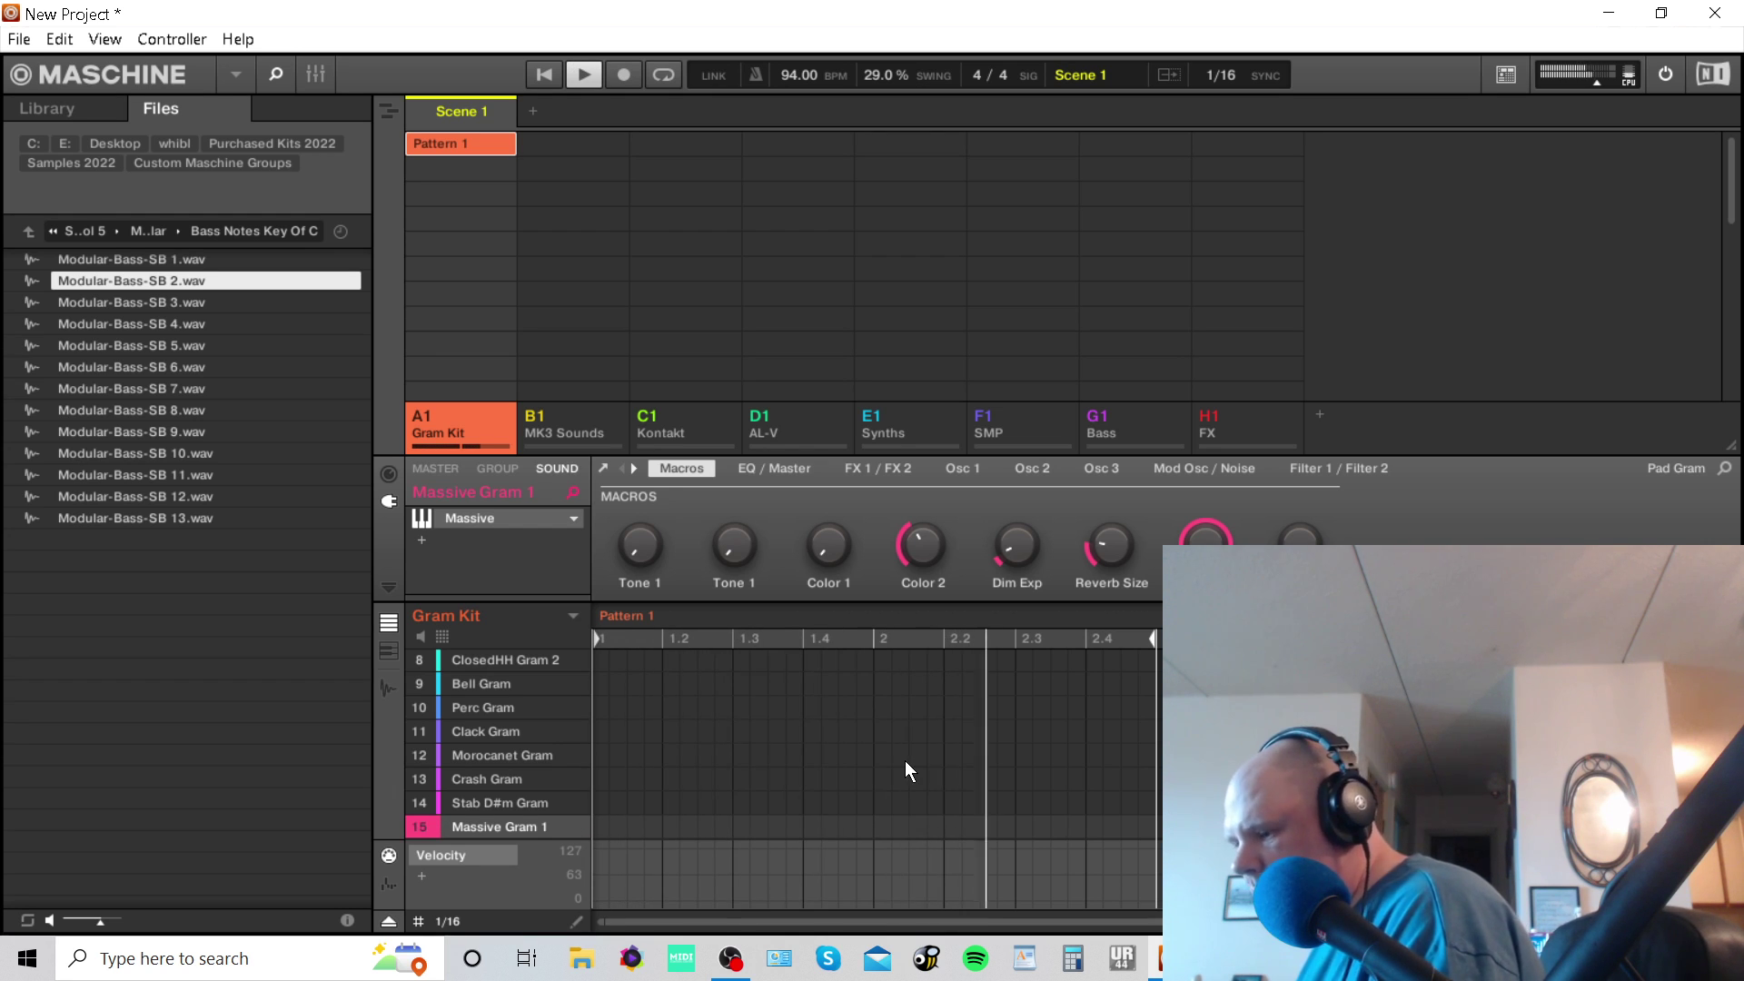
pyautogui.press('Down')
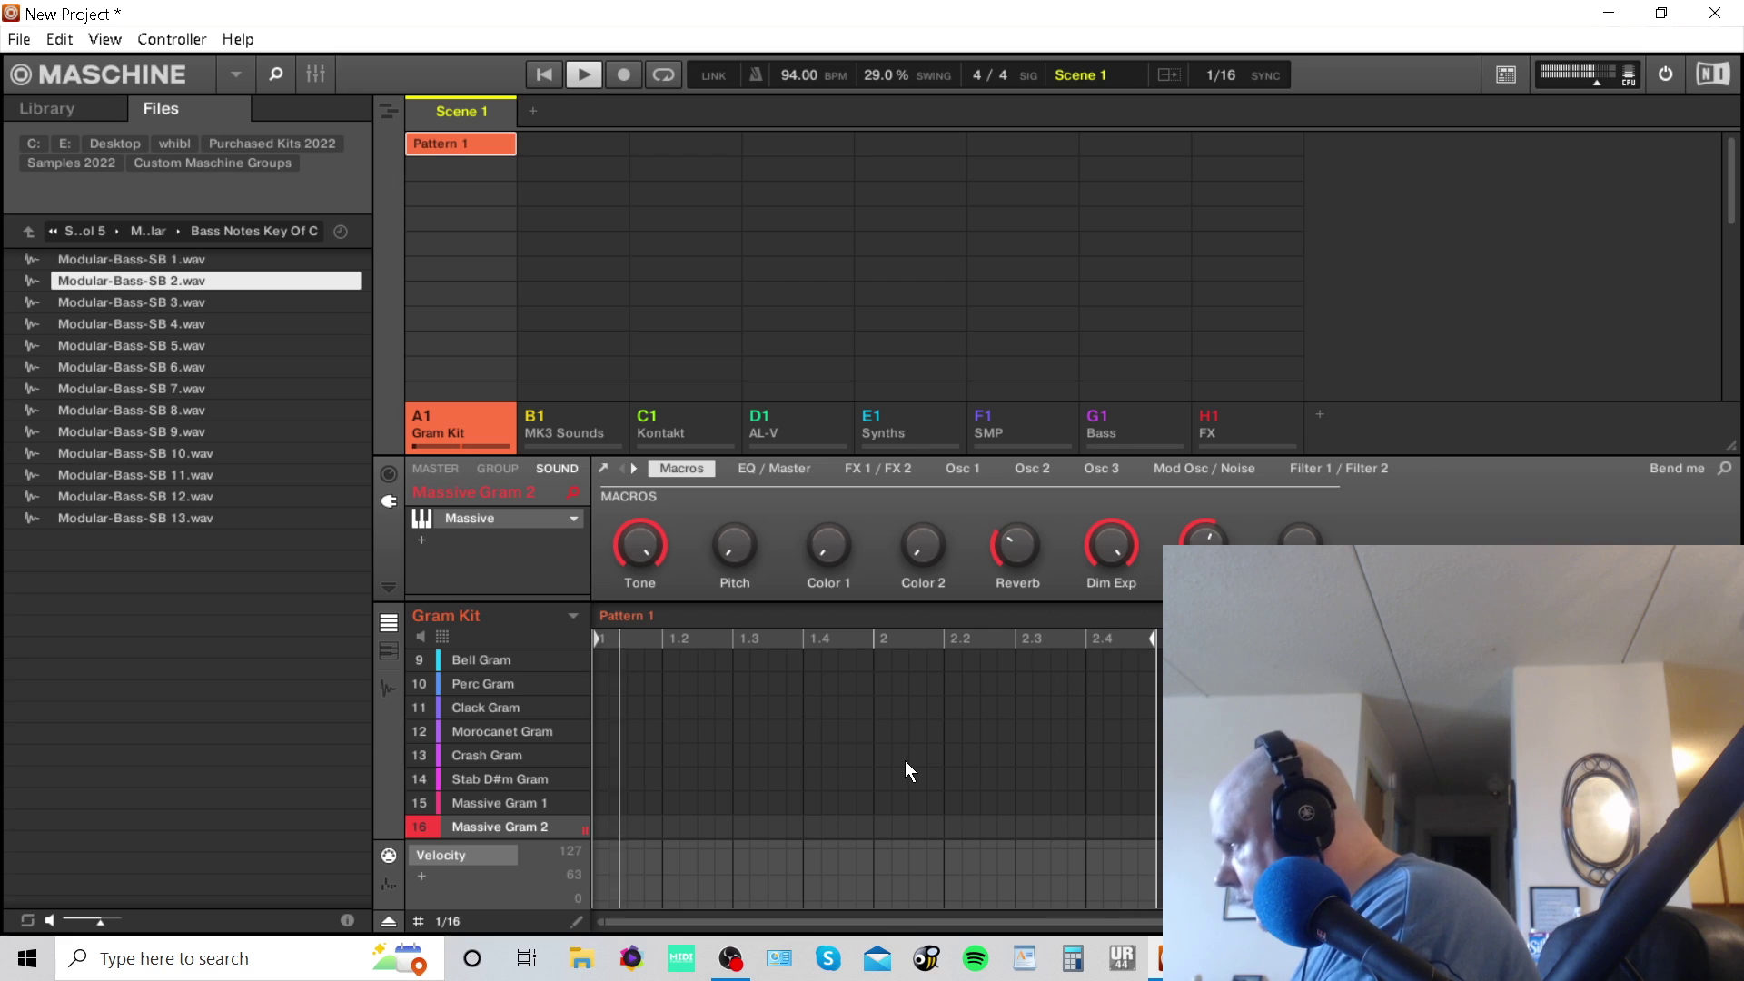
pyautogui.click(908, 770)
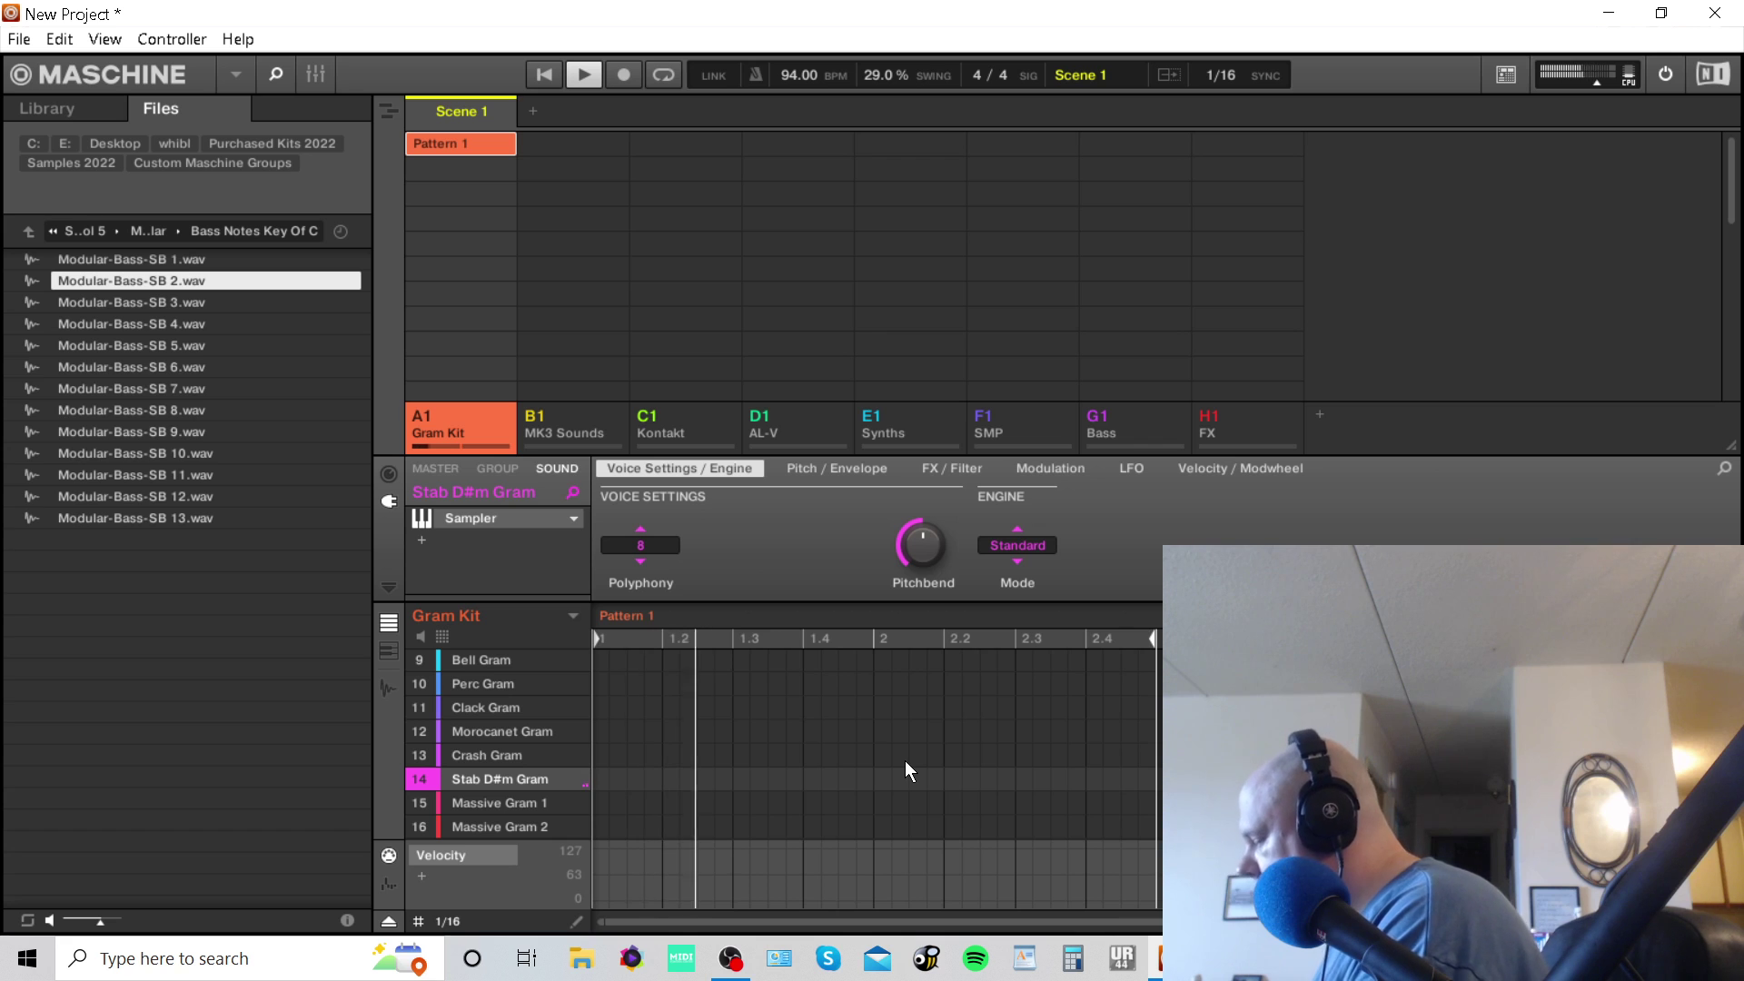
pyautogui.press('space')
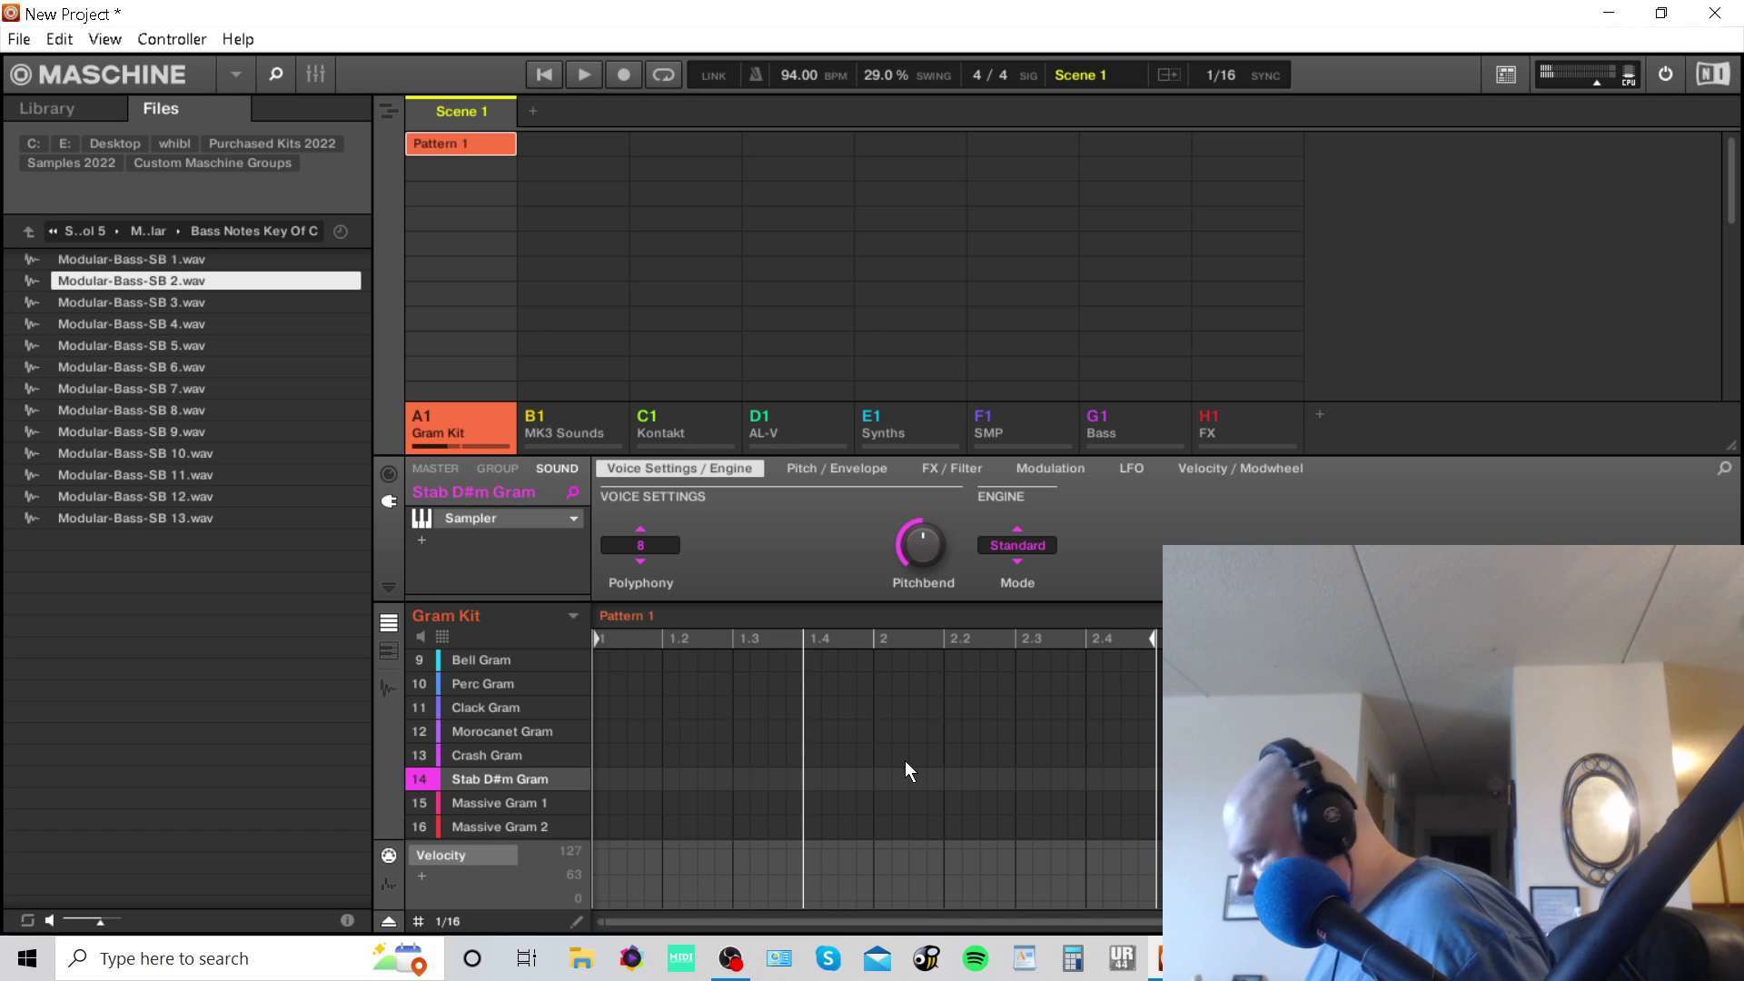
pyautogui.hotkey('ctrl', 'r')
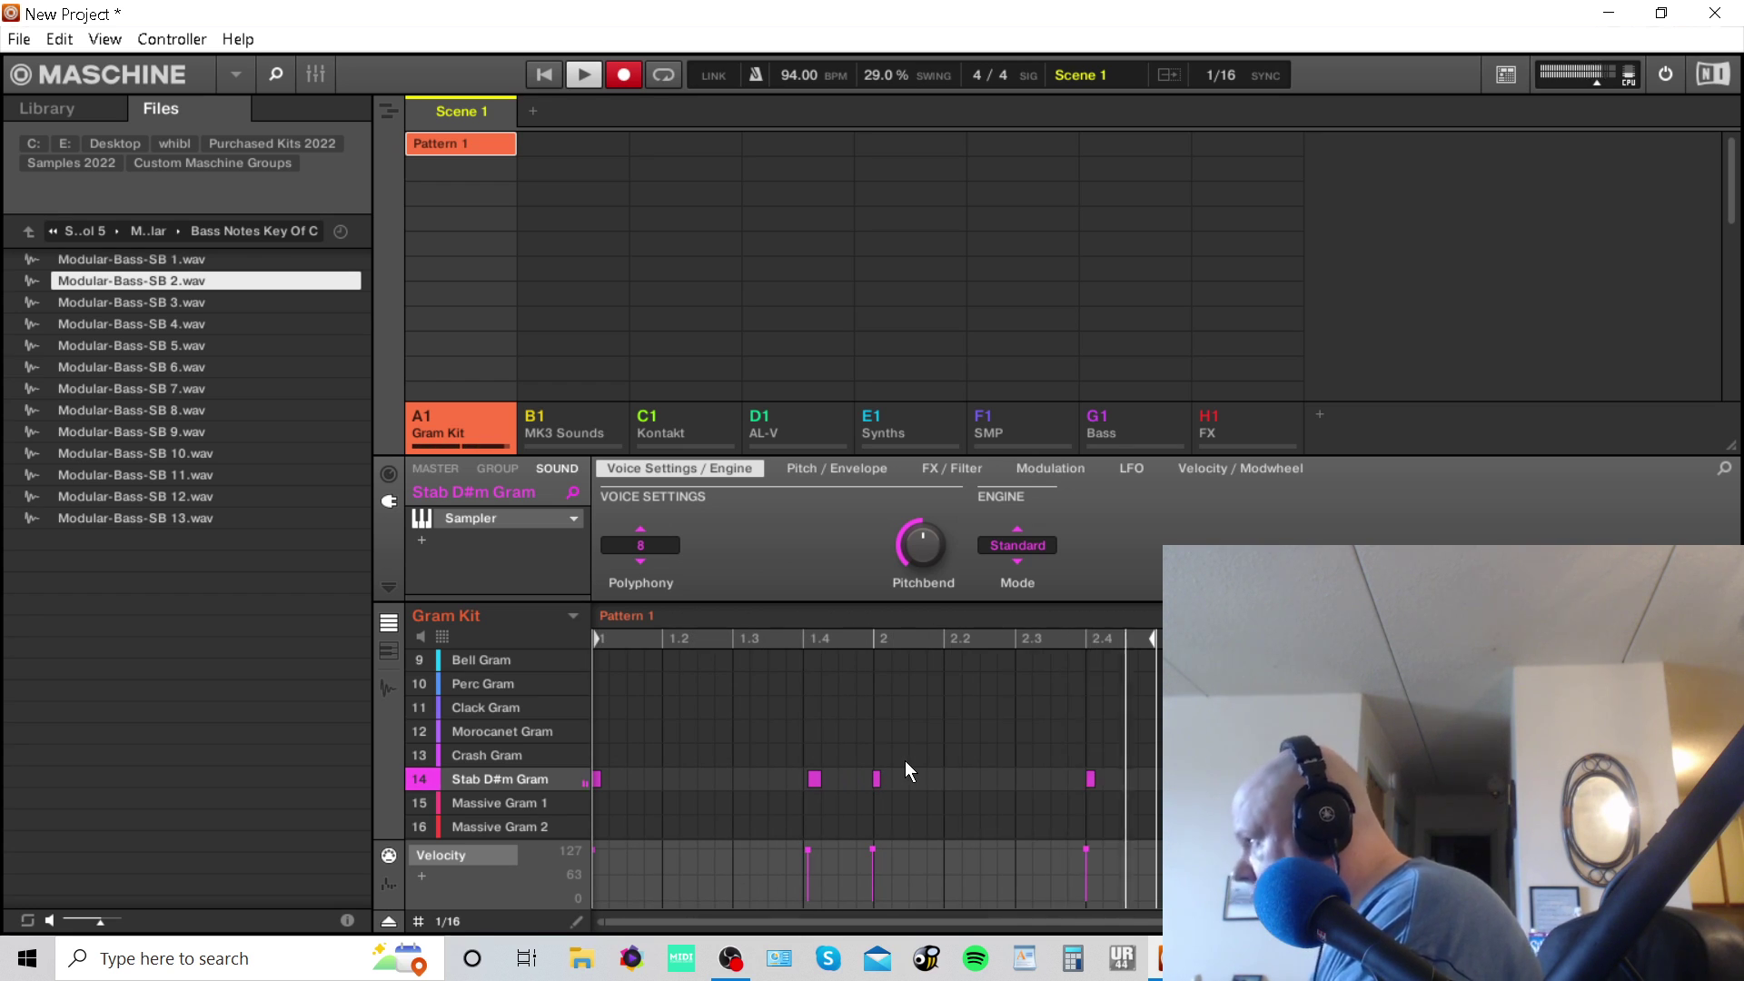
pyautogui.press('space')
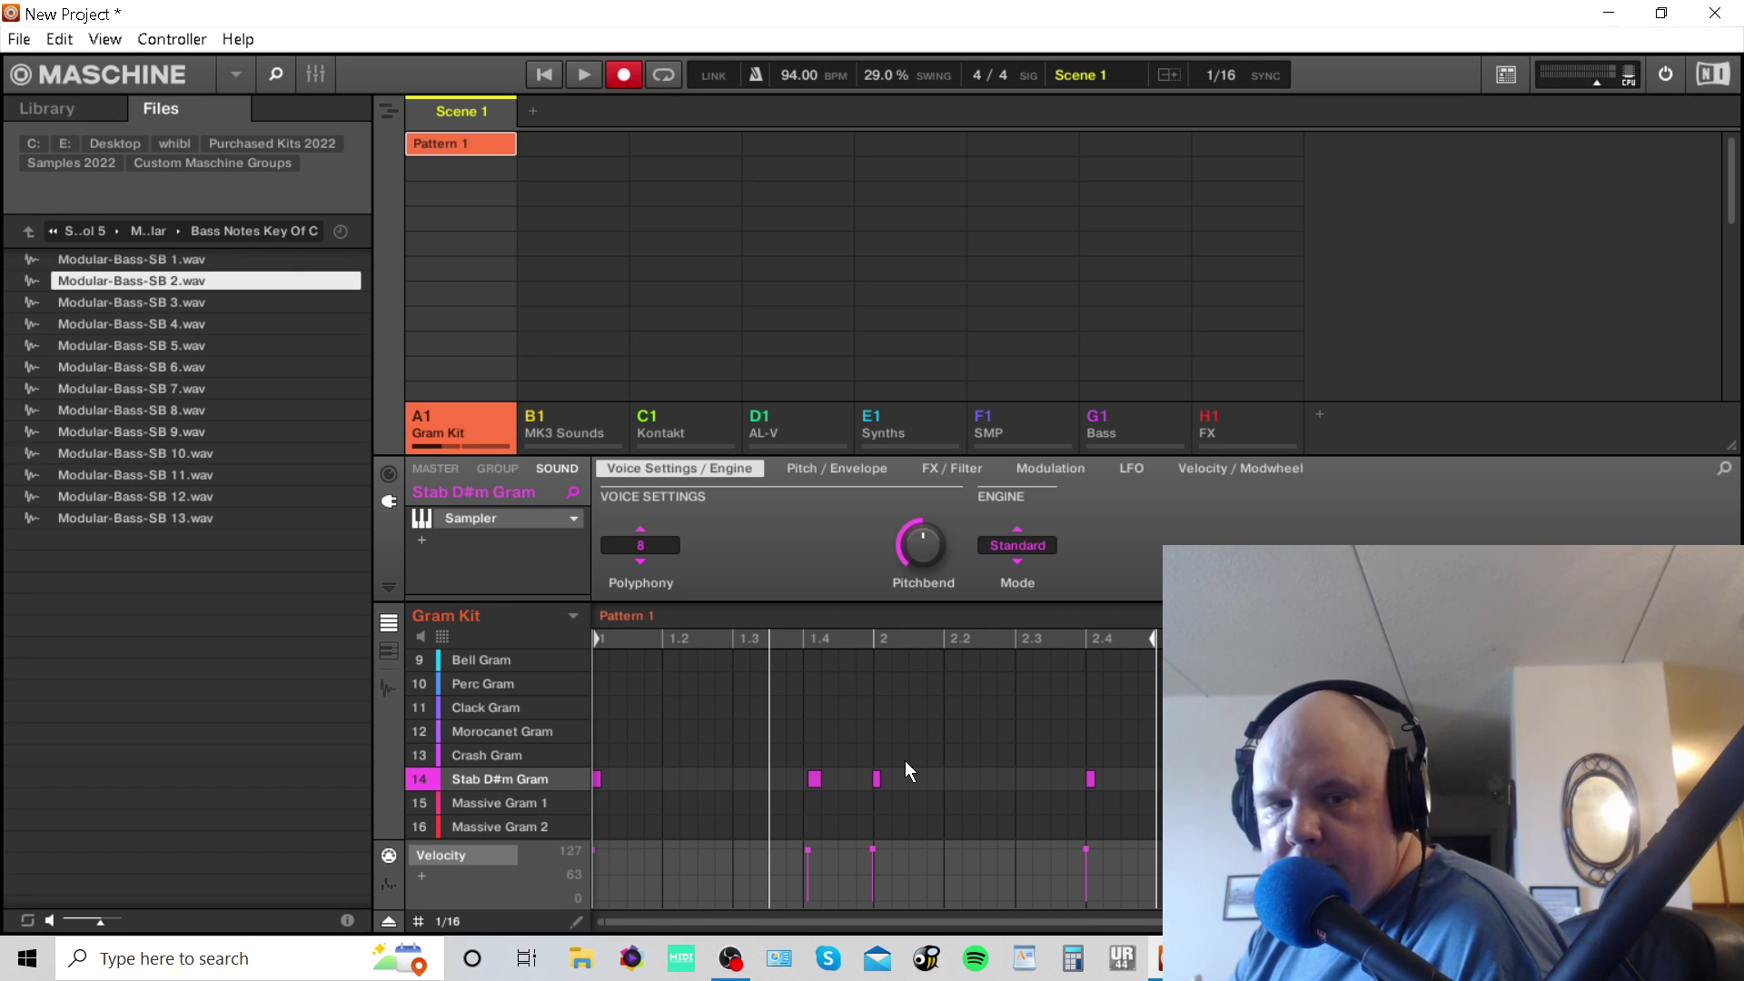
pyautogui.hotkey('ctrl', 'z')
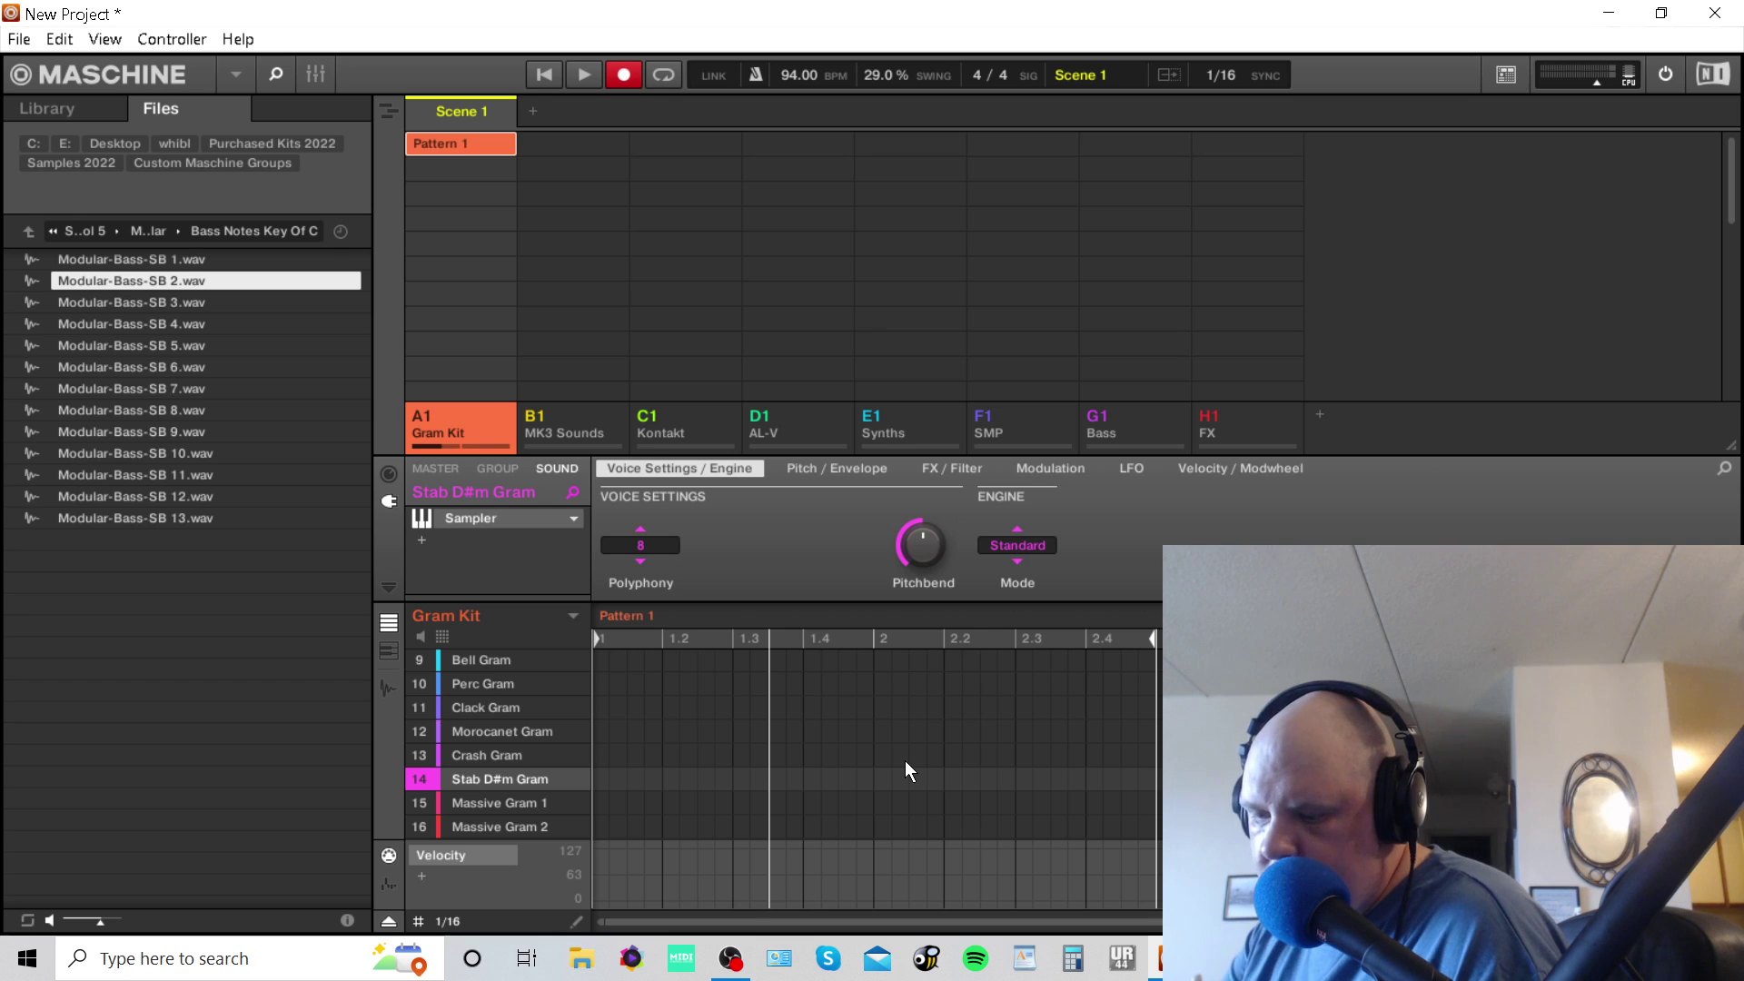
# Record the Stab D#m Gram hits again and double Pattern 1 to four bars.
pyautogui.hotkey('ctrl', 'z')
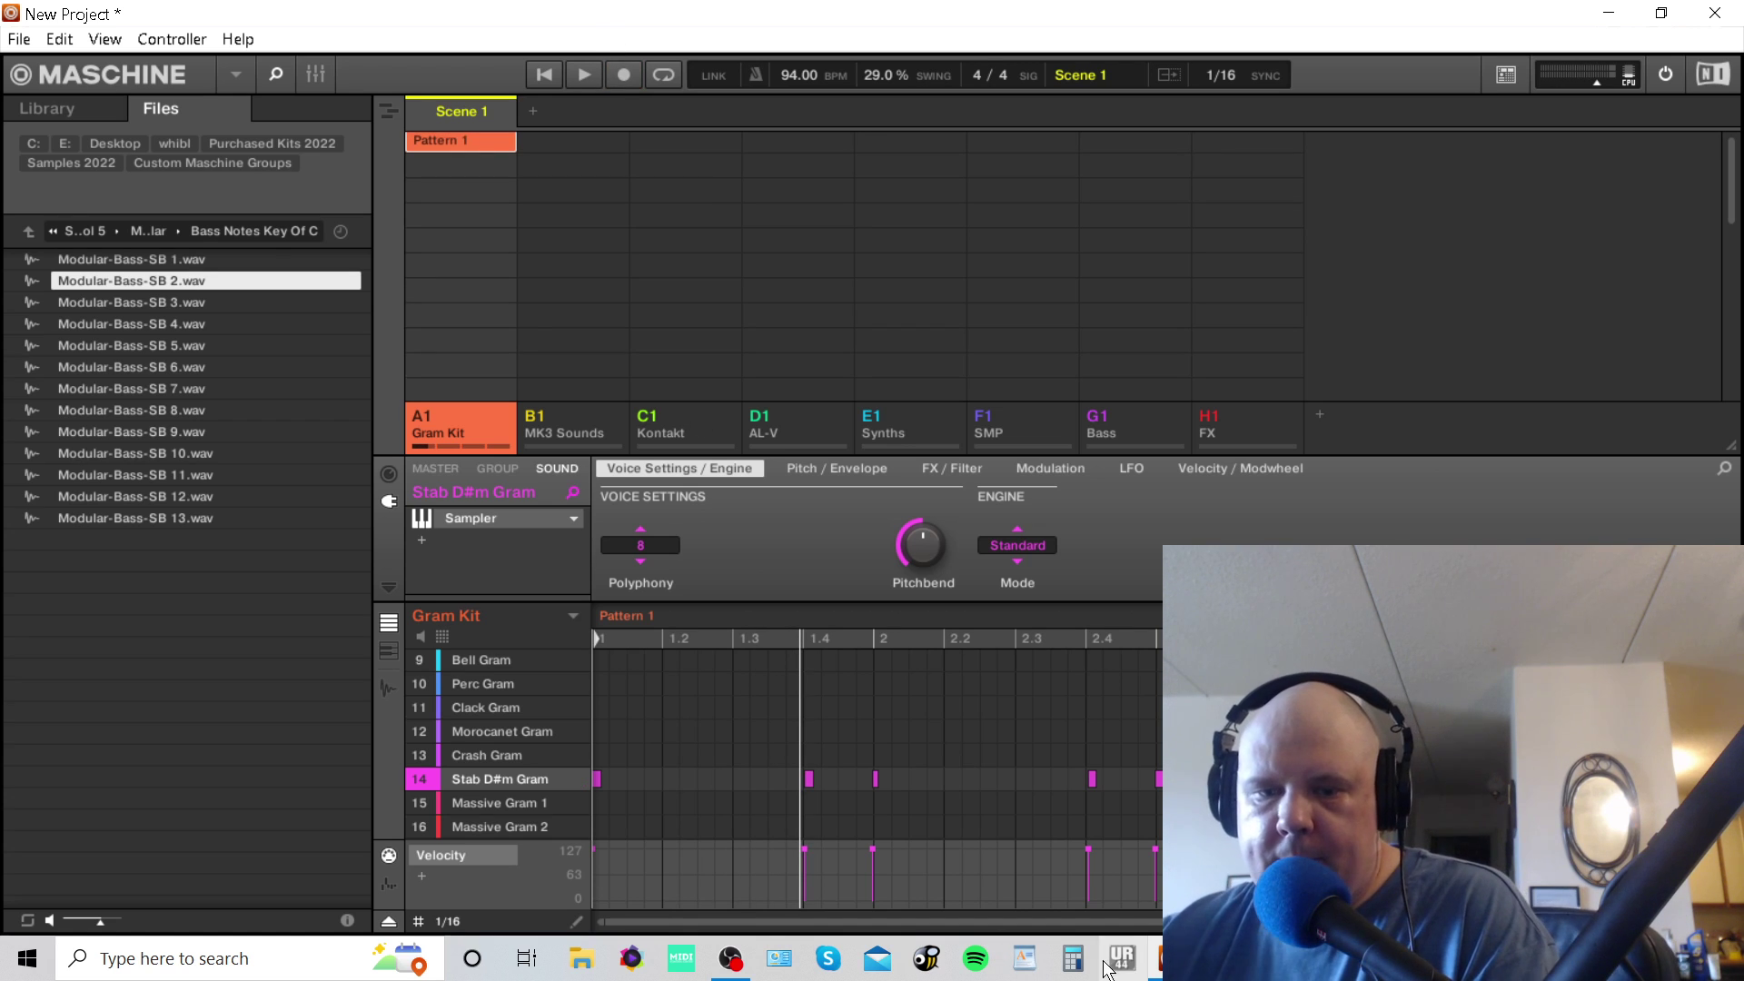
pyautogui.moveTo(1226, 922); pyautogui.dragTo(1535, 922)
pyautogui.scroll(4, 788, 744)
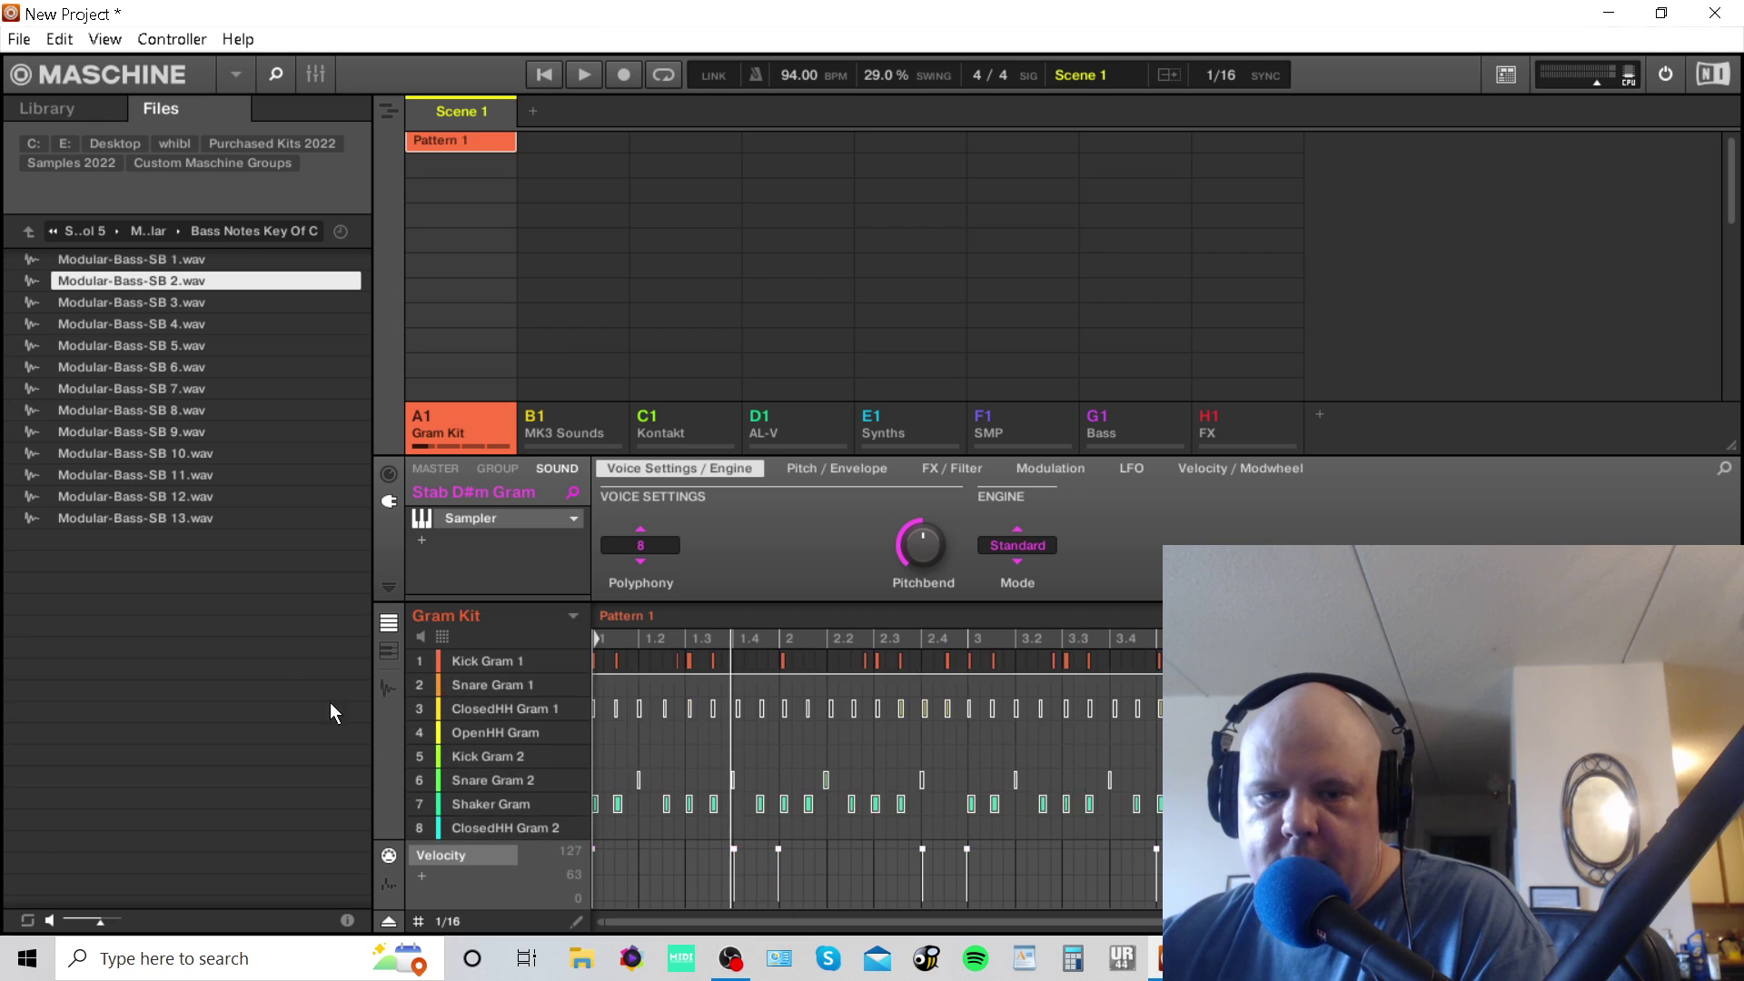
pyautogui.scroll(-3, 788, 744)
pyautogui.scroll(-1, 787, 744)
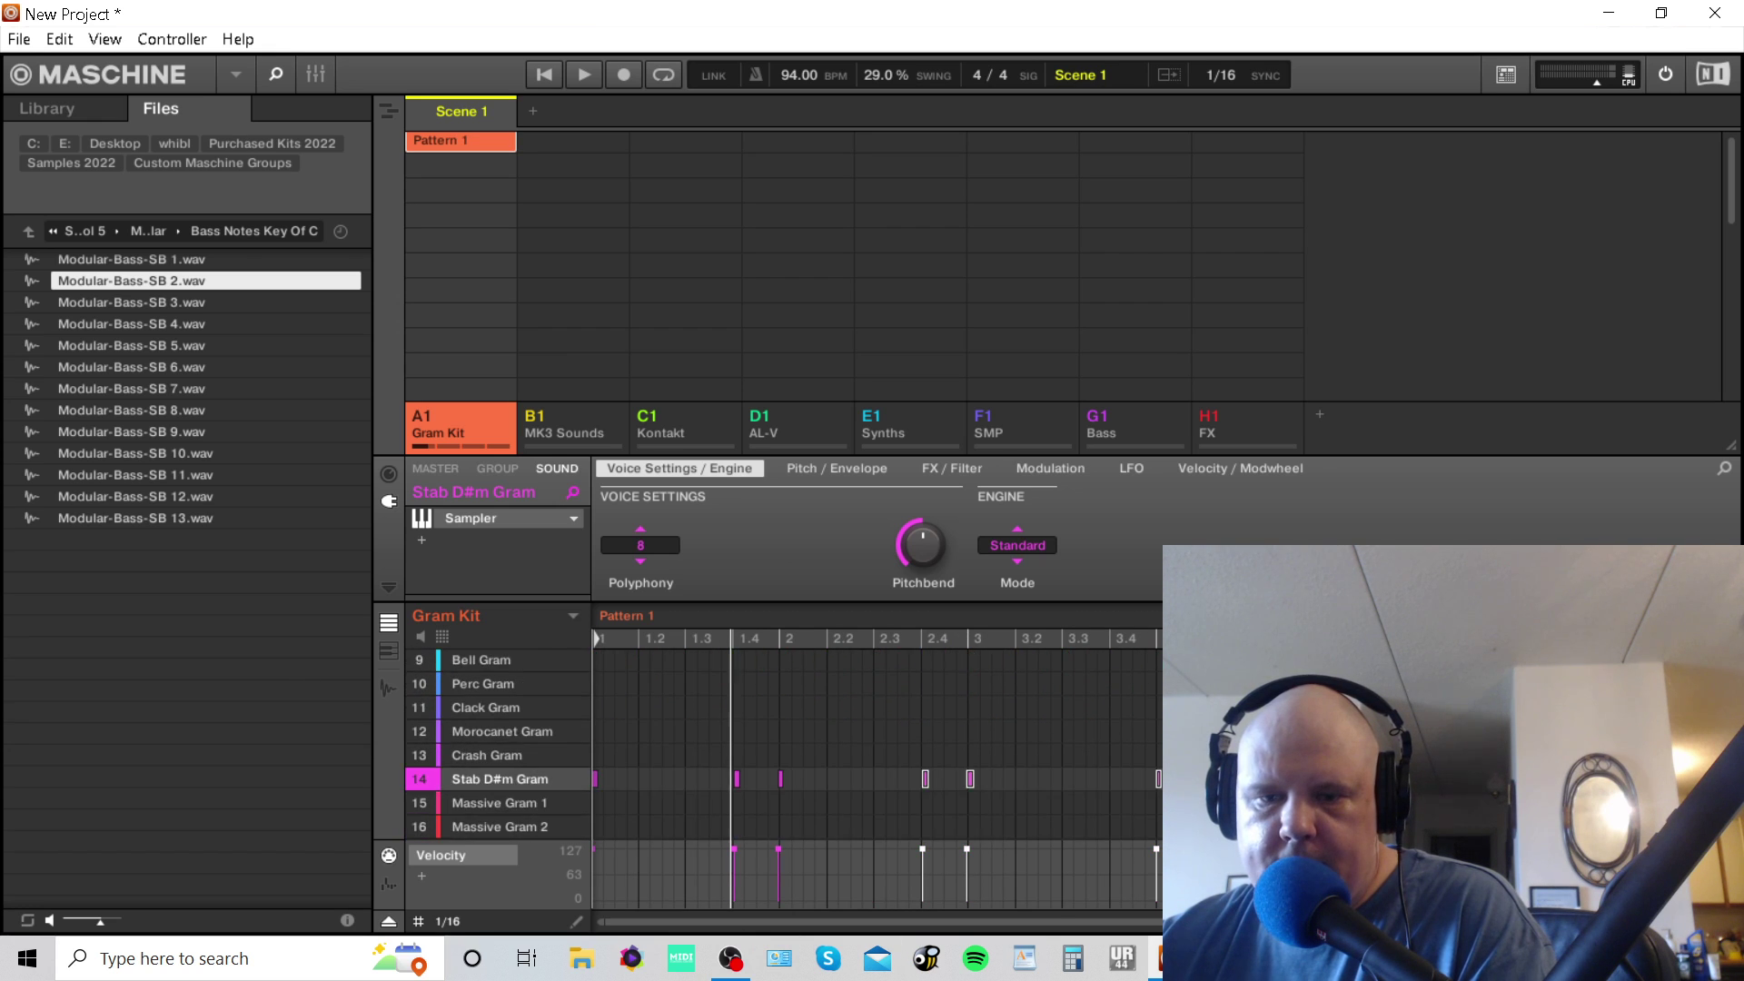
pyautogui.moveTo(1363, 829); pyautogui.dragTo(460, 718)
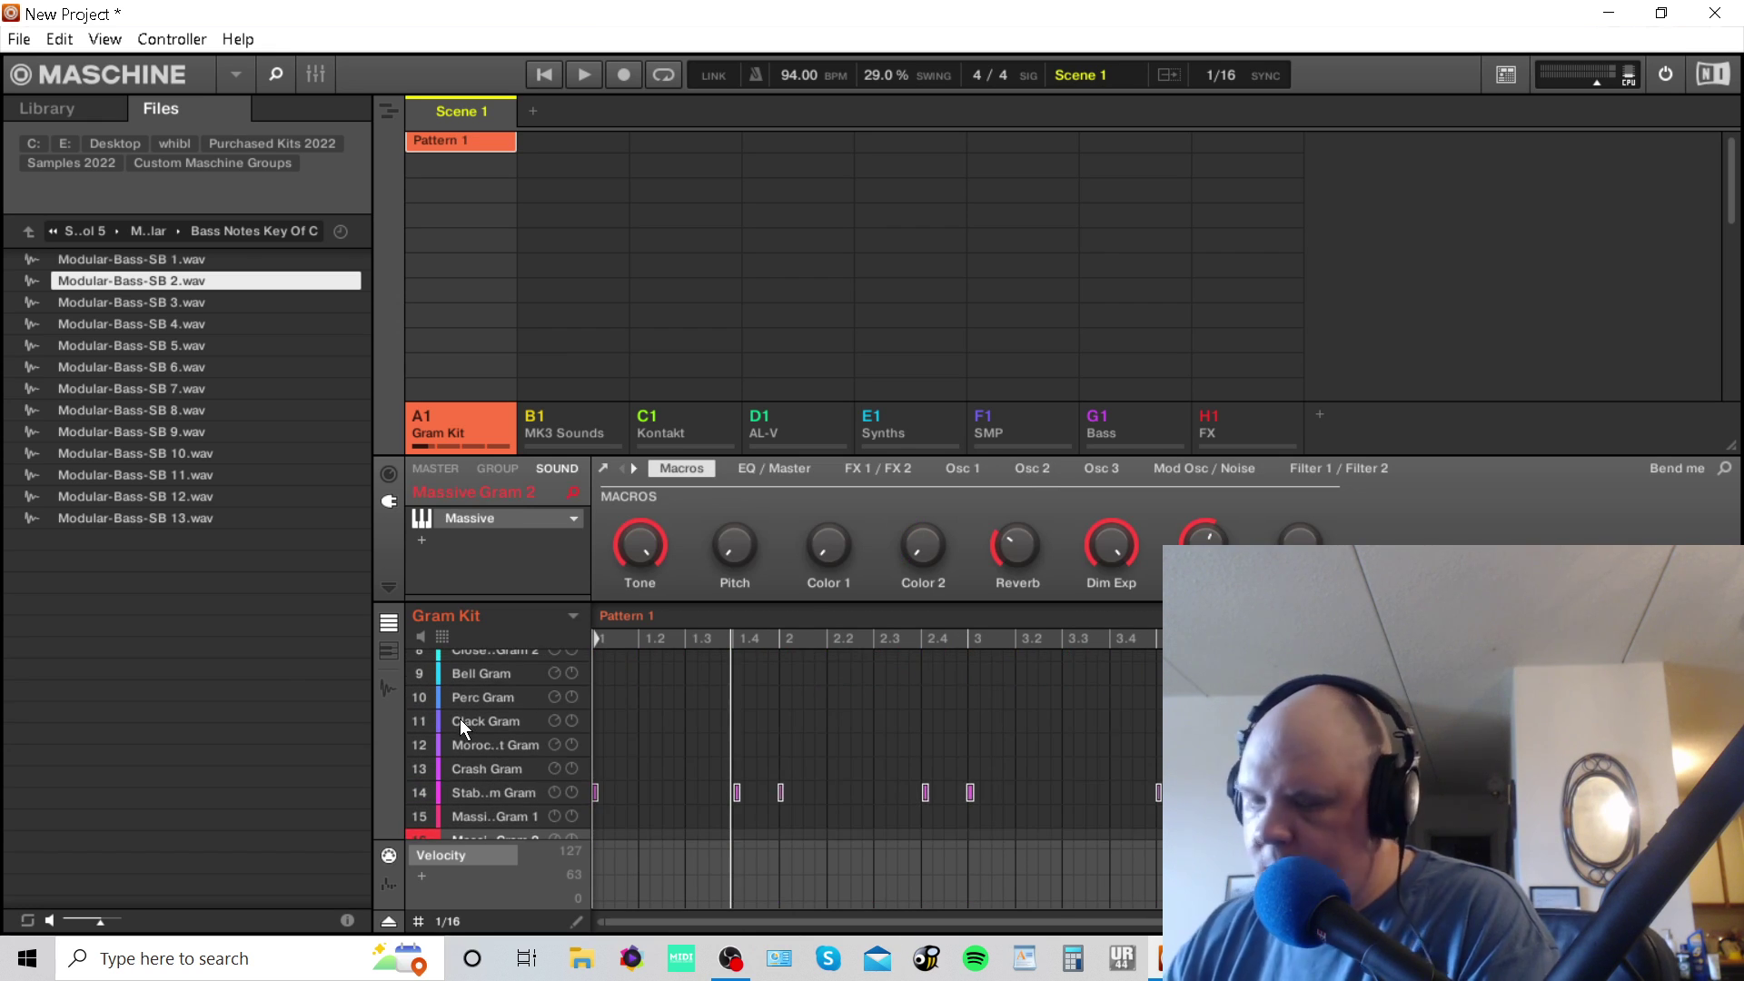
# Record sustained Massive Gram 2 notes along with the stab hits, and replay the pattern to audition Massive Gram 1.
pyautogui.press('space')
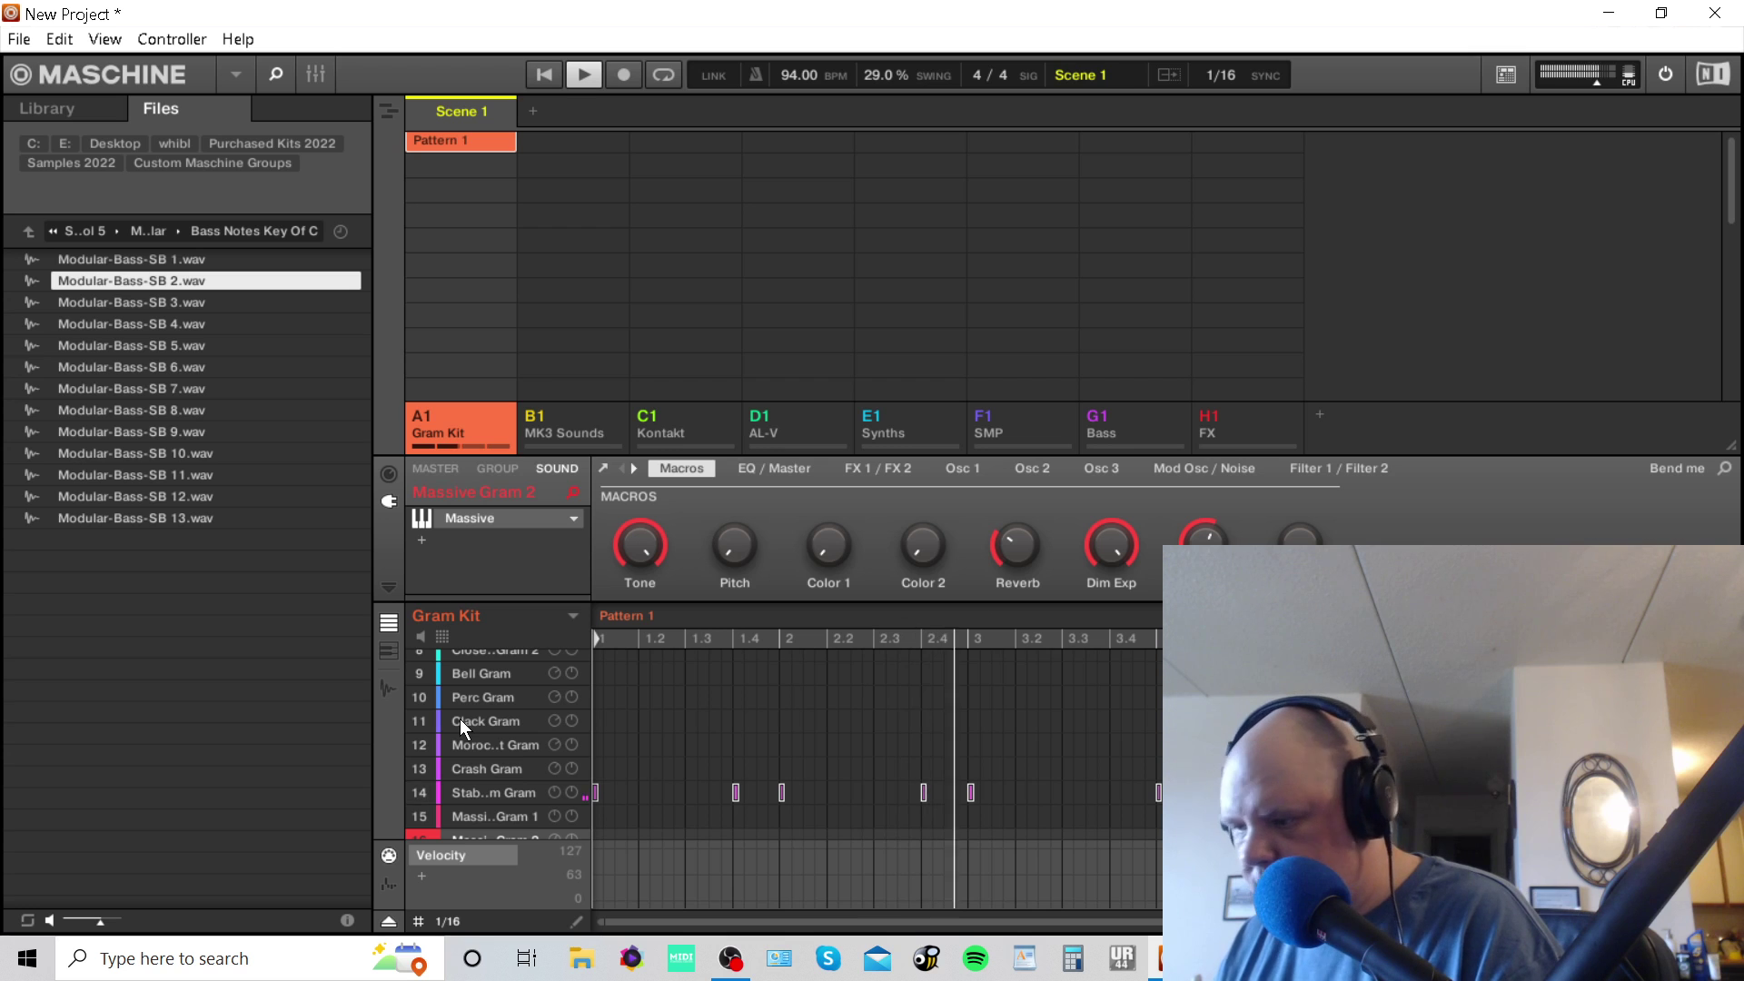
pyautogui.press('space')
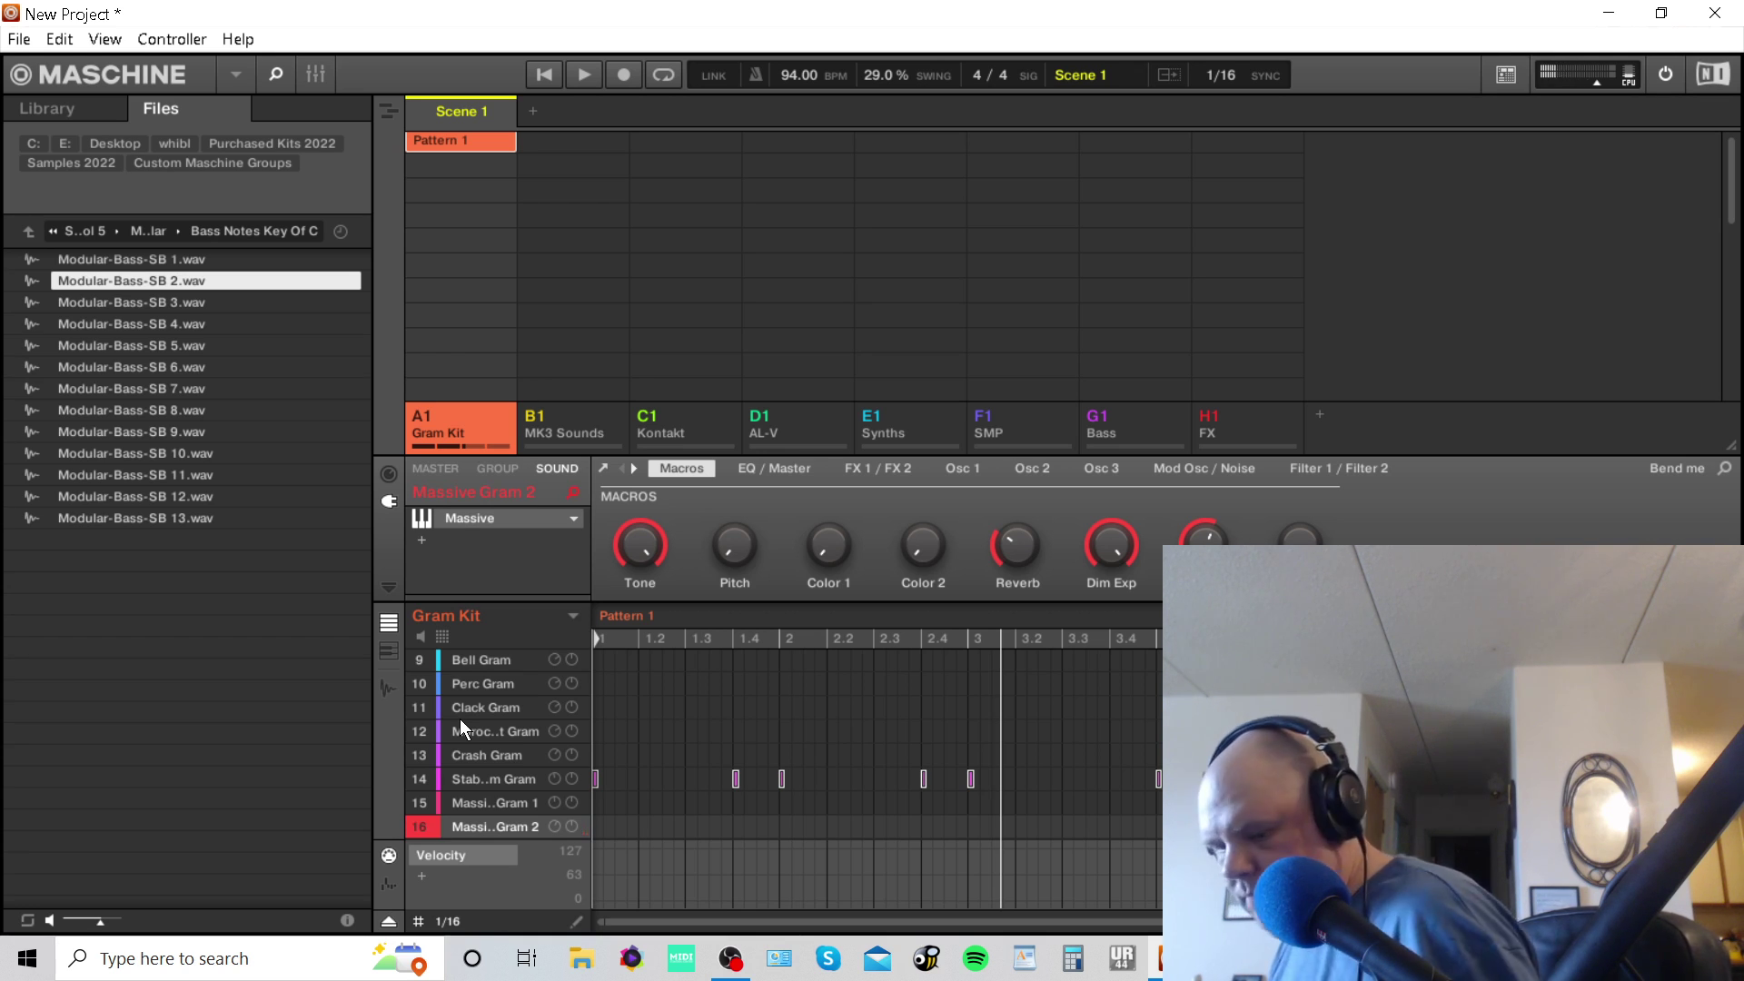
pyautogui.press('space')
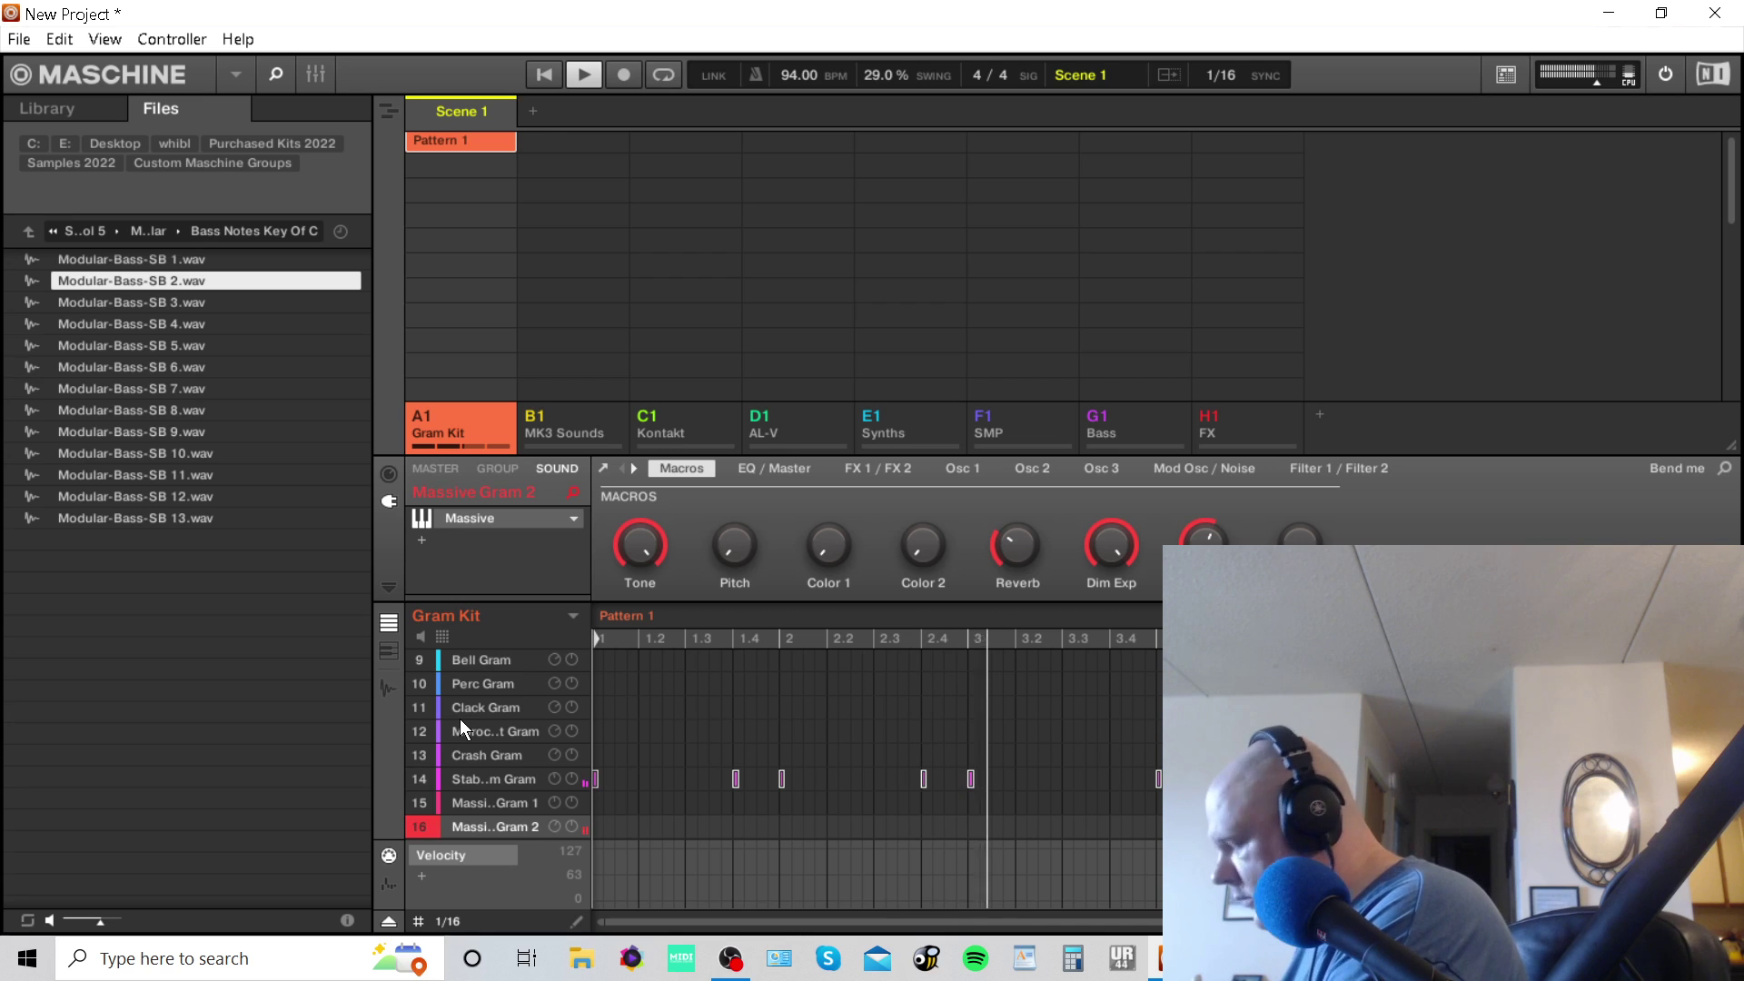
pyautogui.hotkey('ctrl', 'r')
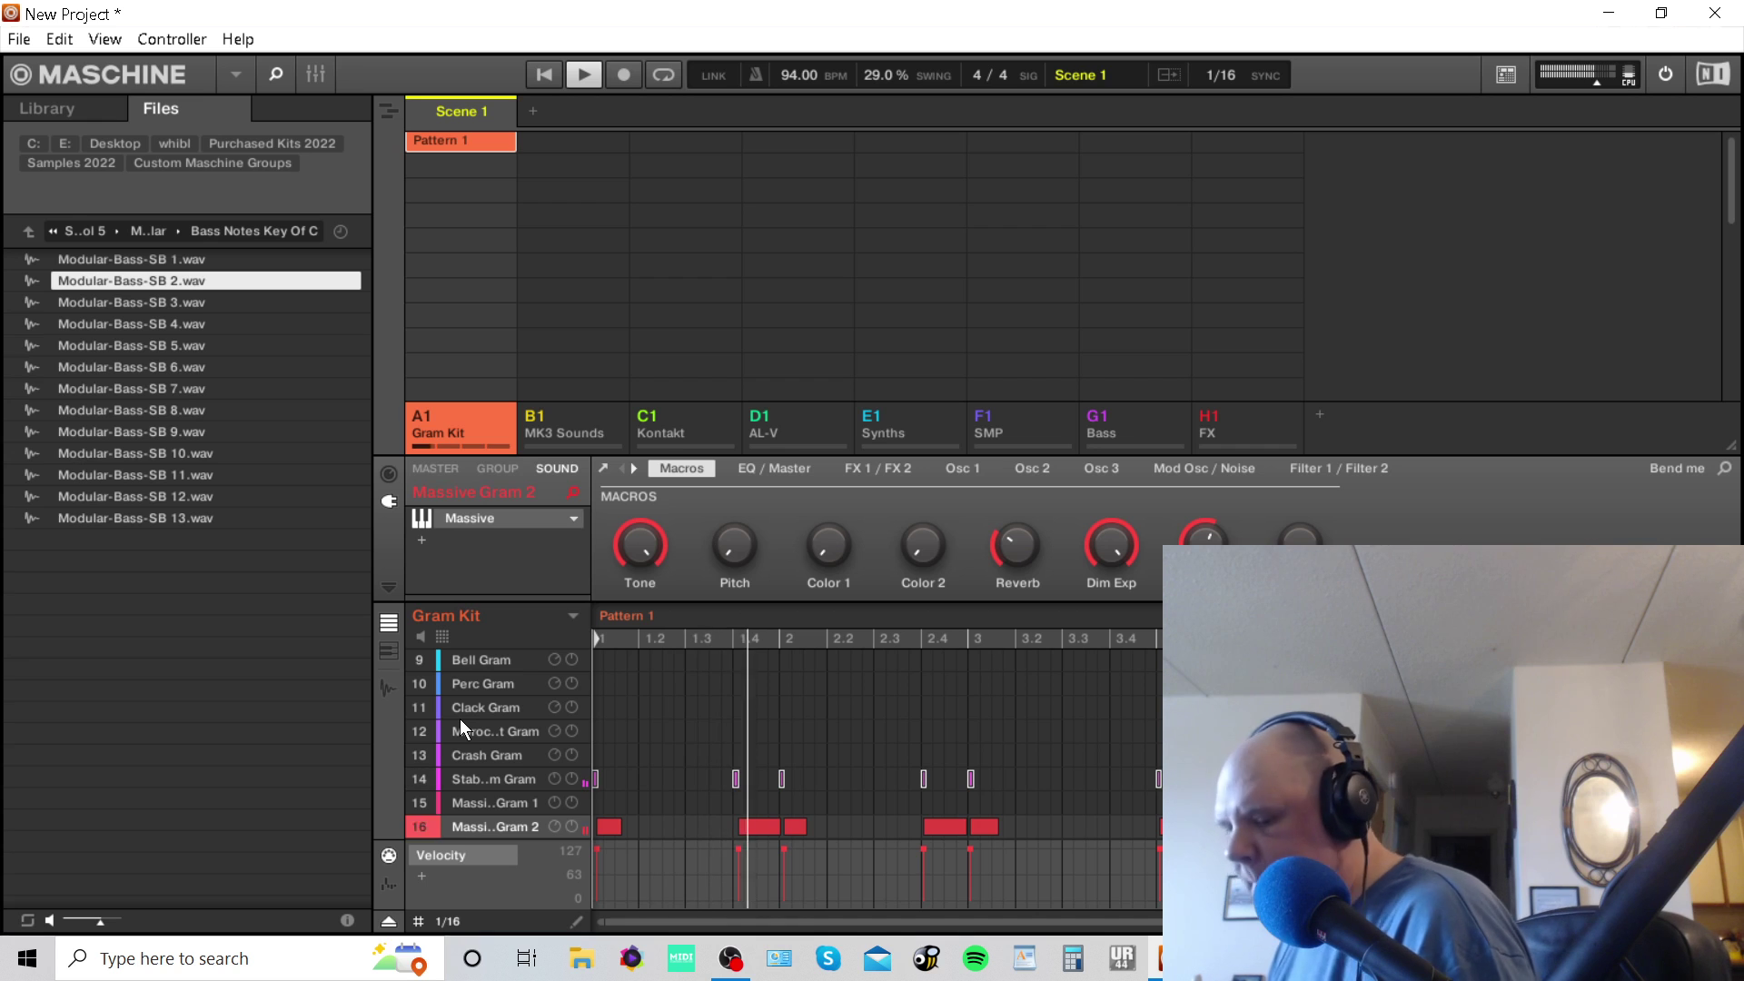
pyautogui.press('space')
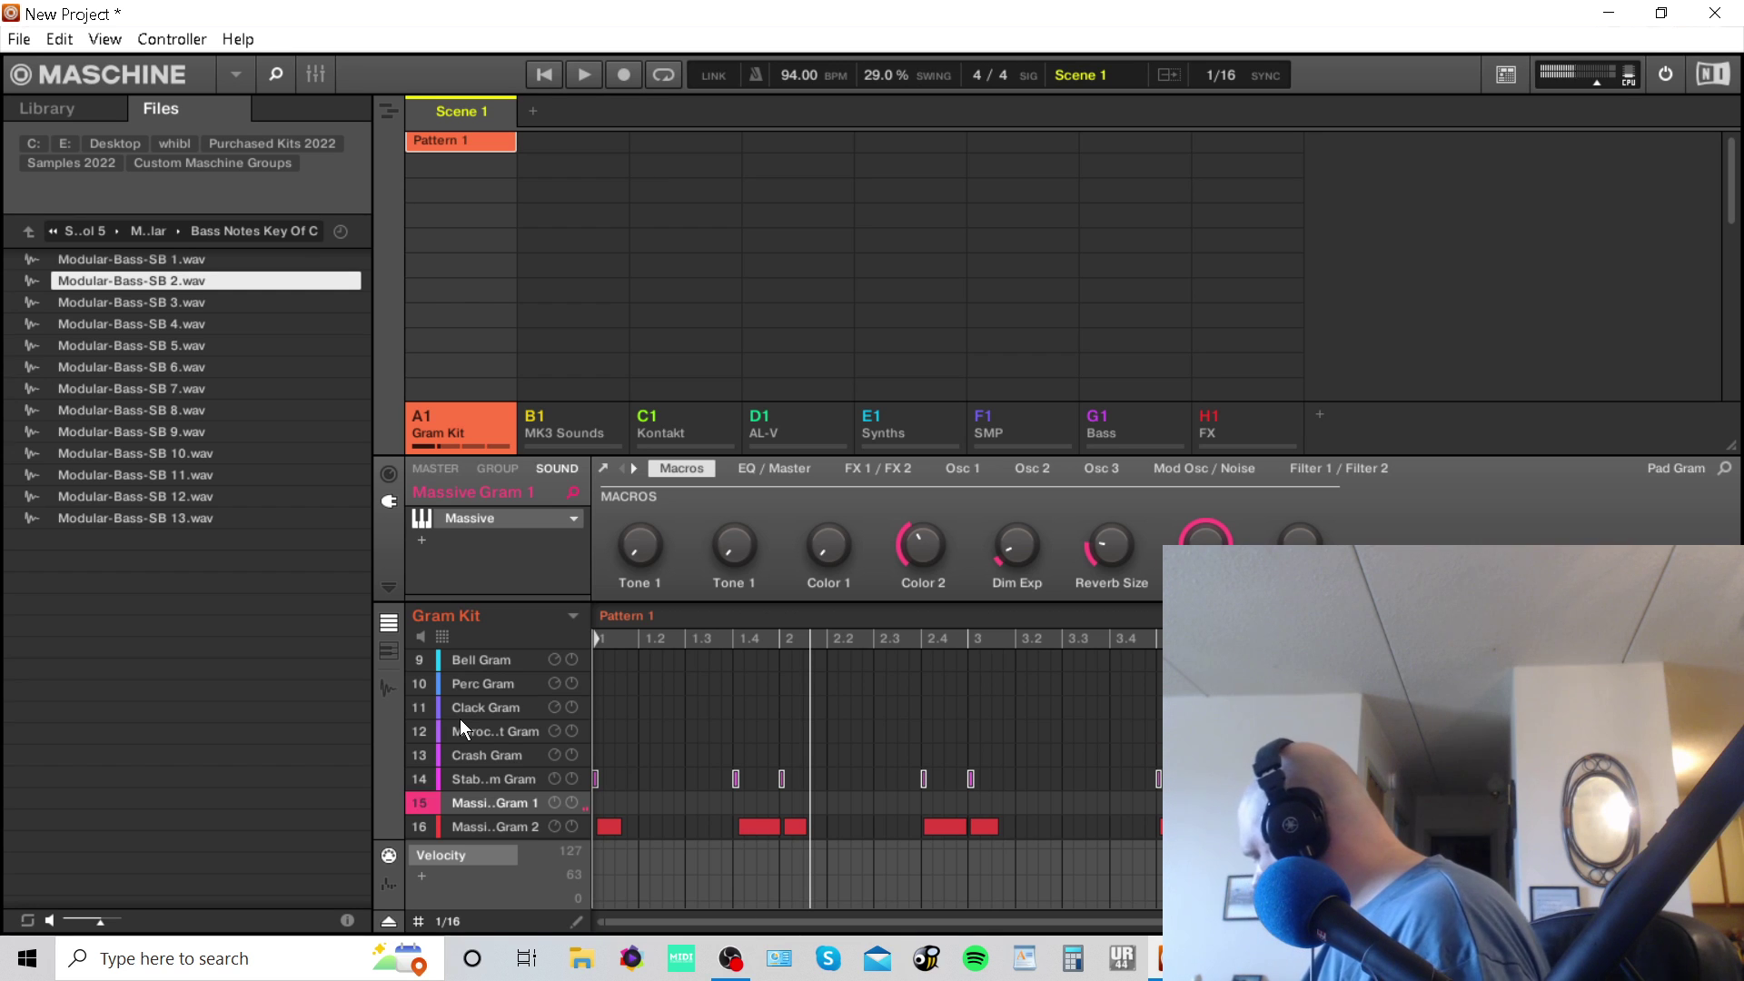
pyautogui.press('space')
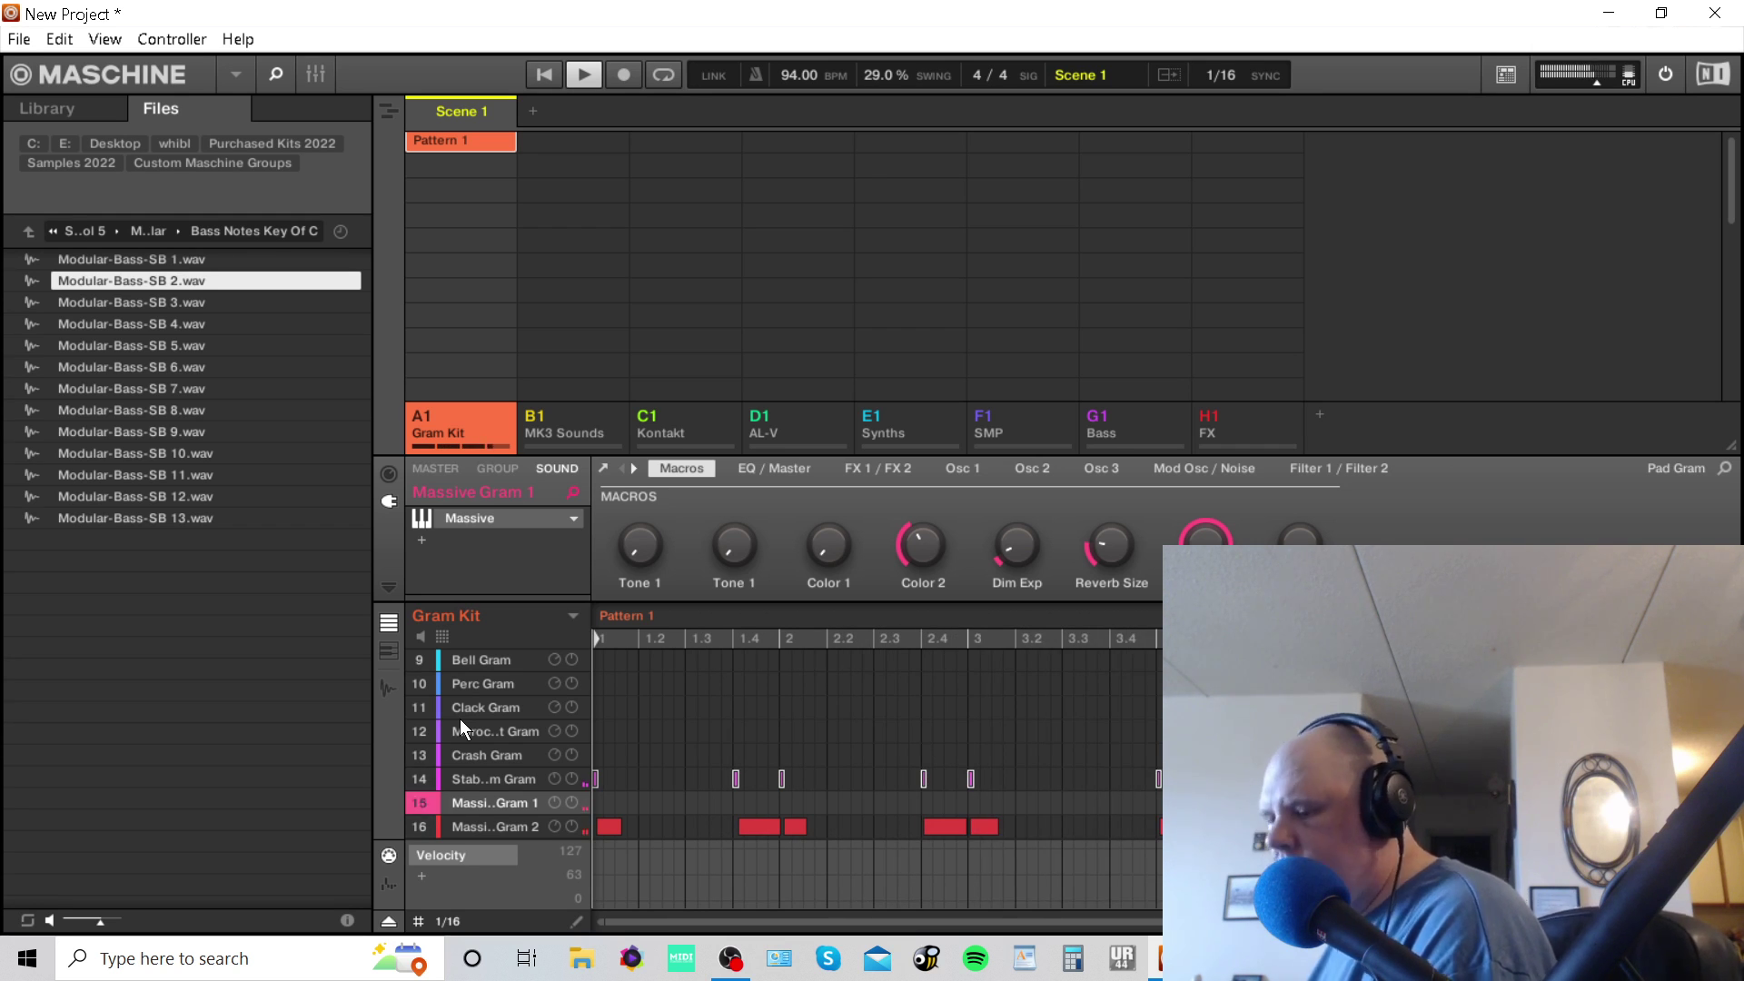
# Record the short repeating Massive Gram 1 notes into Pattern 1 and select all of them in the piano roll.
pyautogui.press('r')
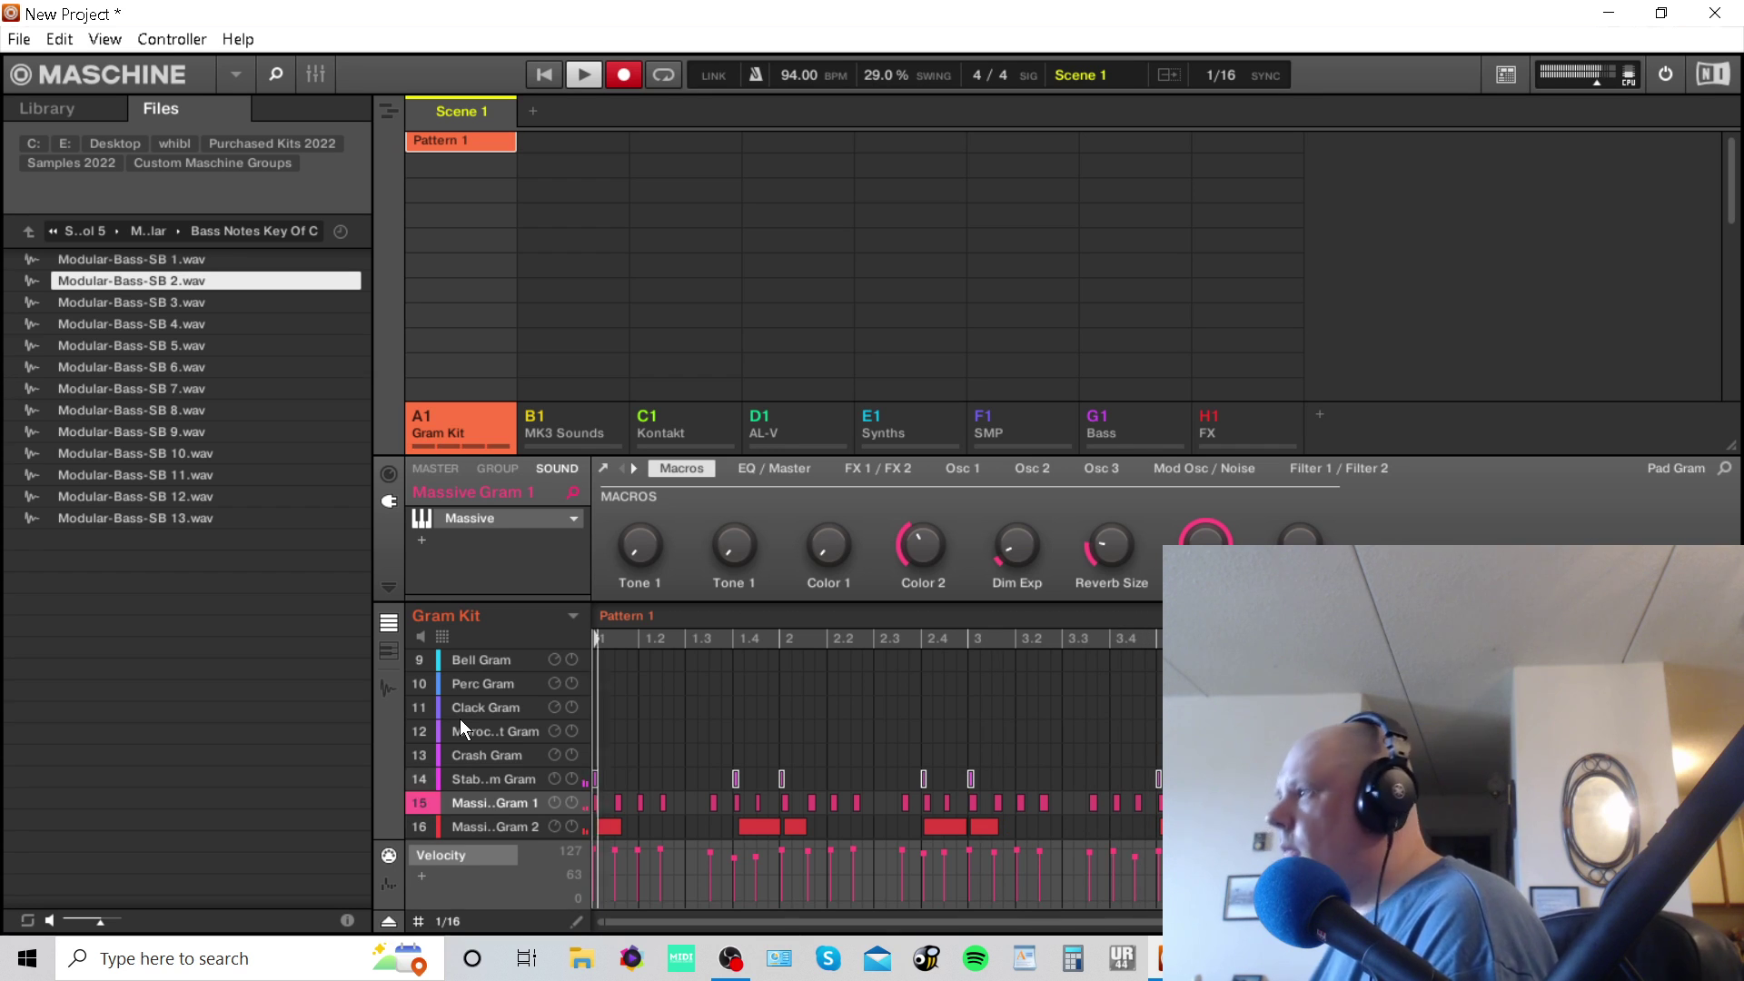
pyautogui.press('space')
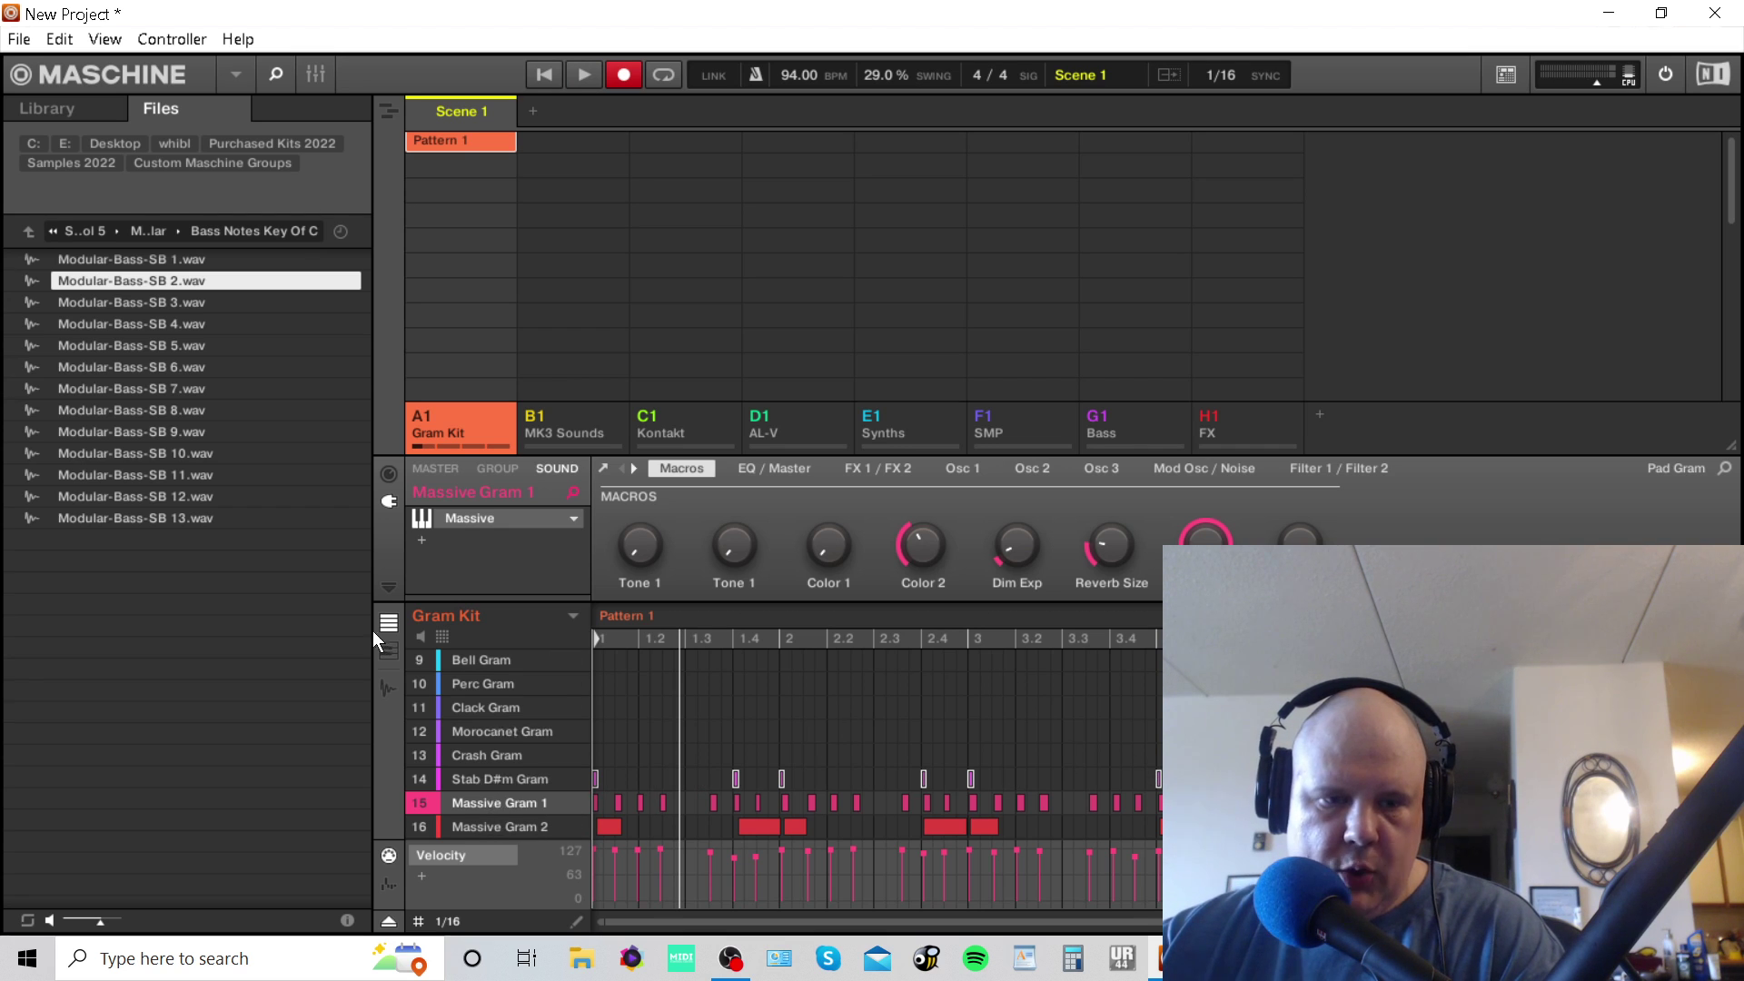
pyautogui.click(389, 652)
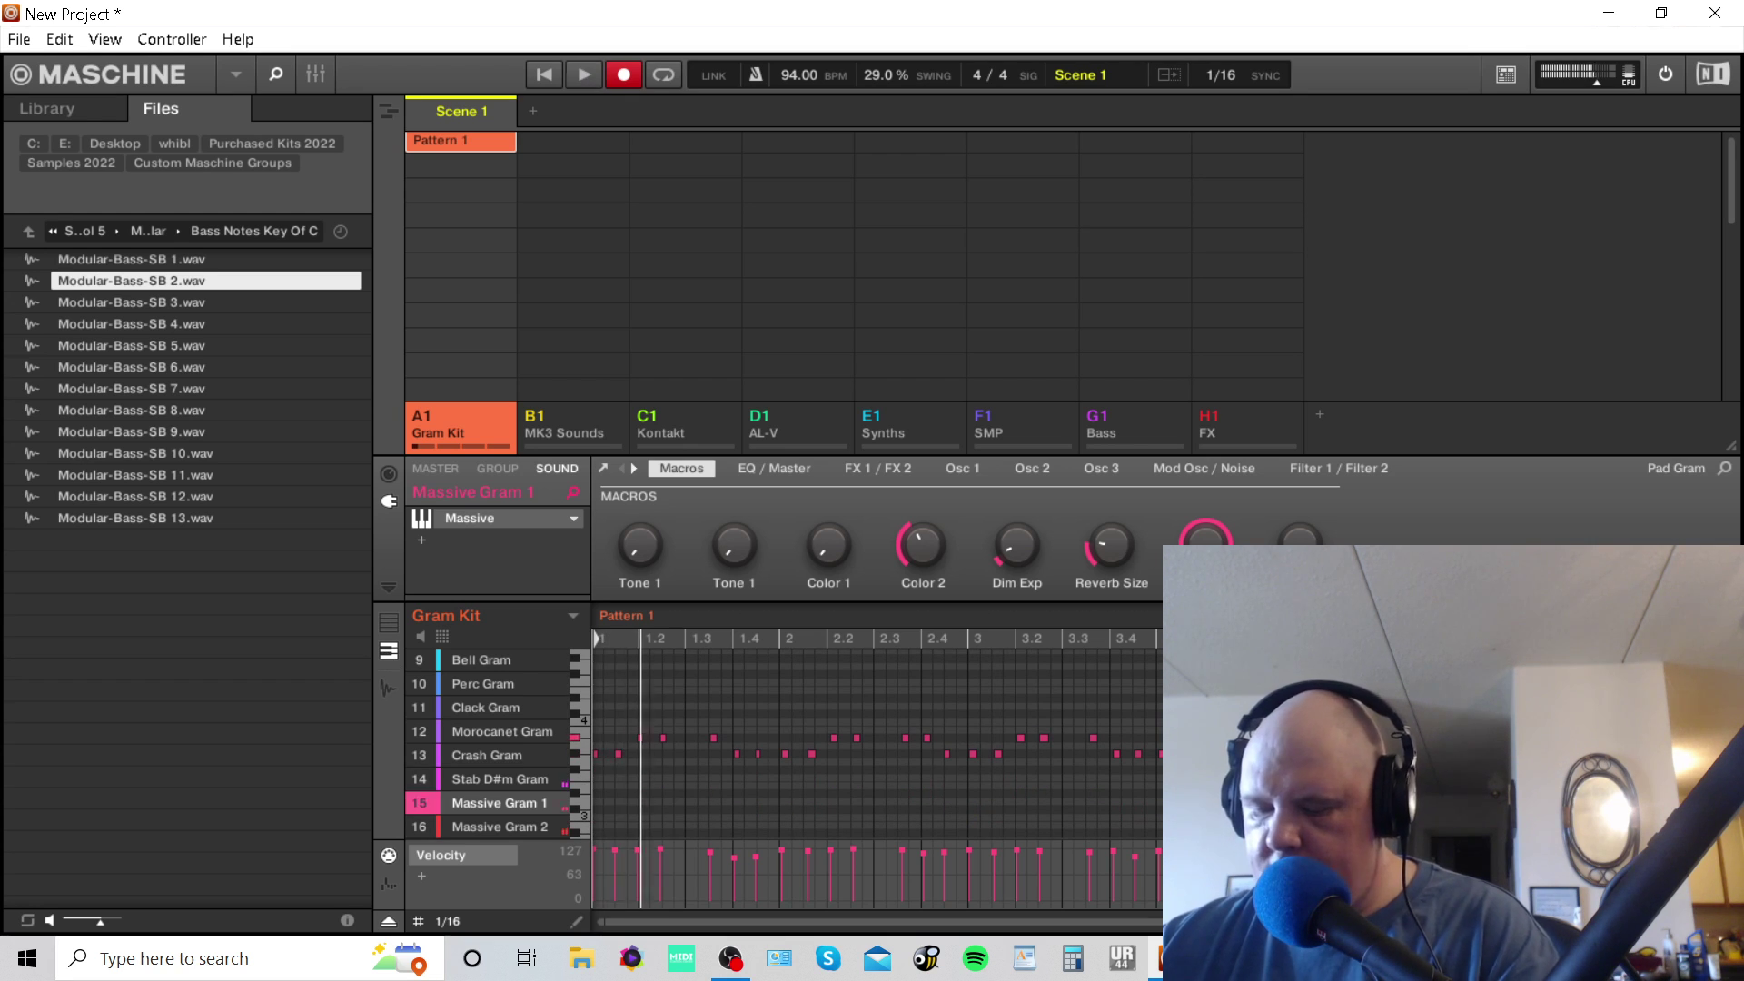
pyautogui.hotkey('ctrl', 'a')
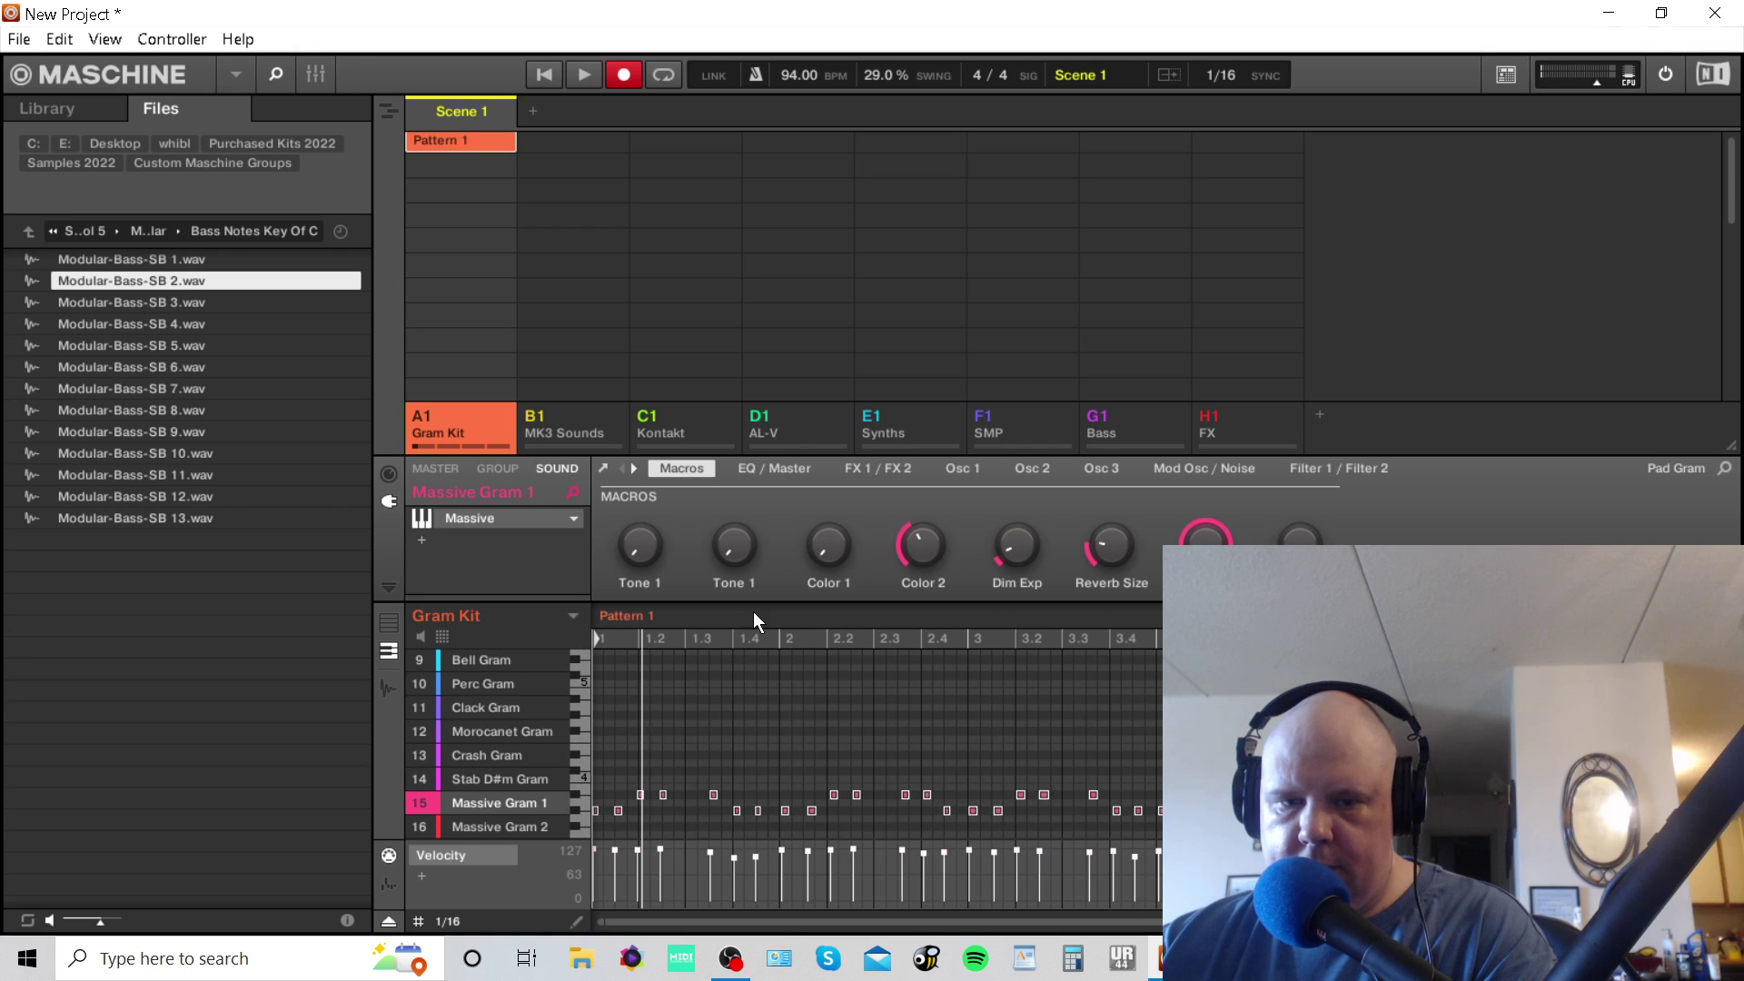
# Pan Massive Gram 1 to the right and Stab D#m Gram to the left while playing the pattern back.
pyautogui.press('space')
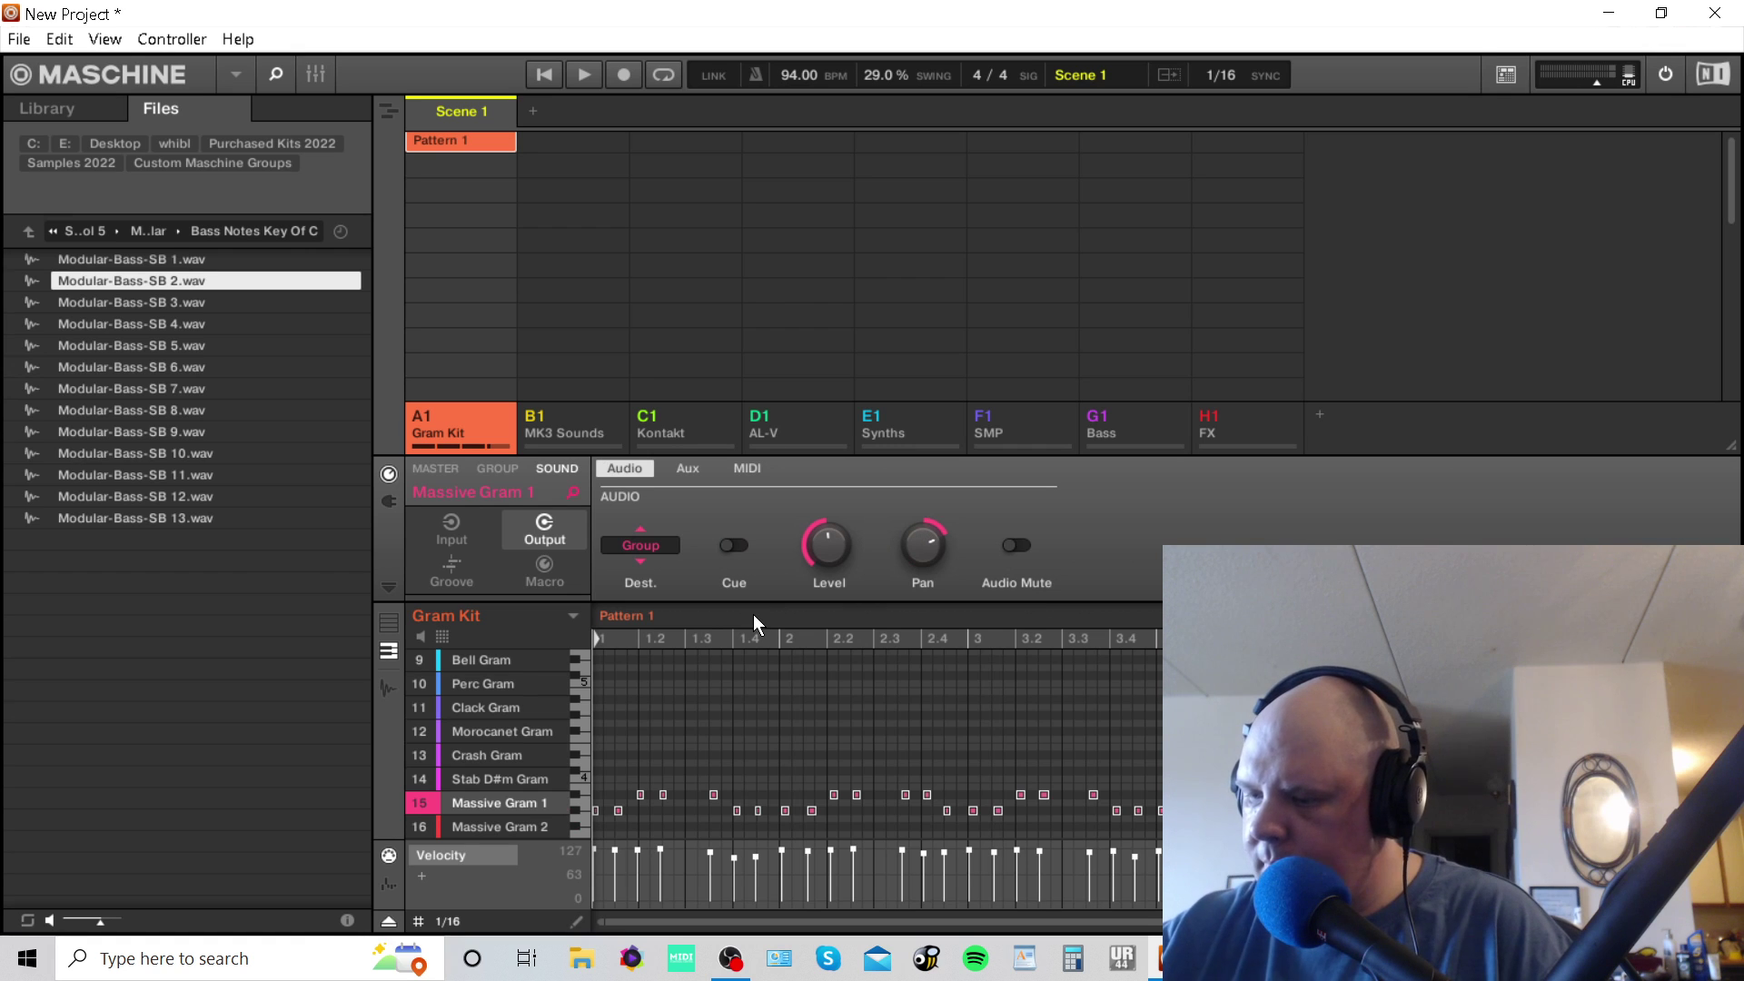
pyautogui.press('space')
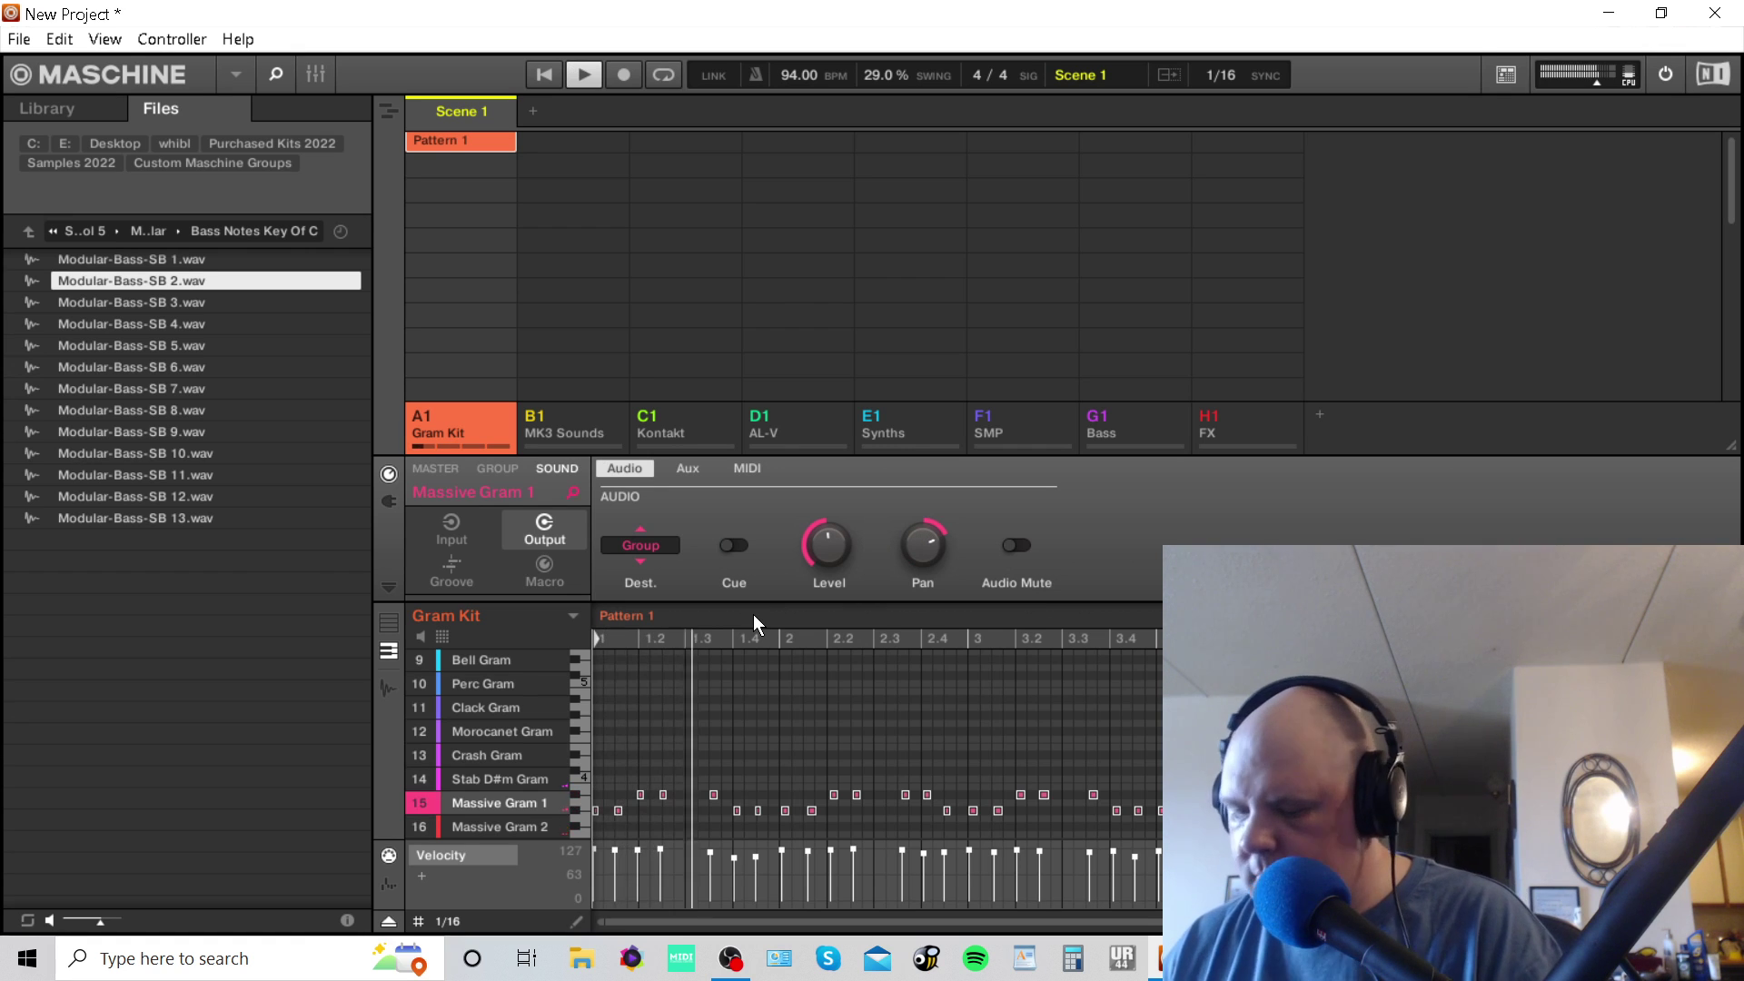
pyautogui.press('space')
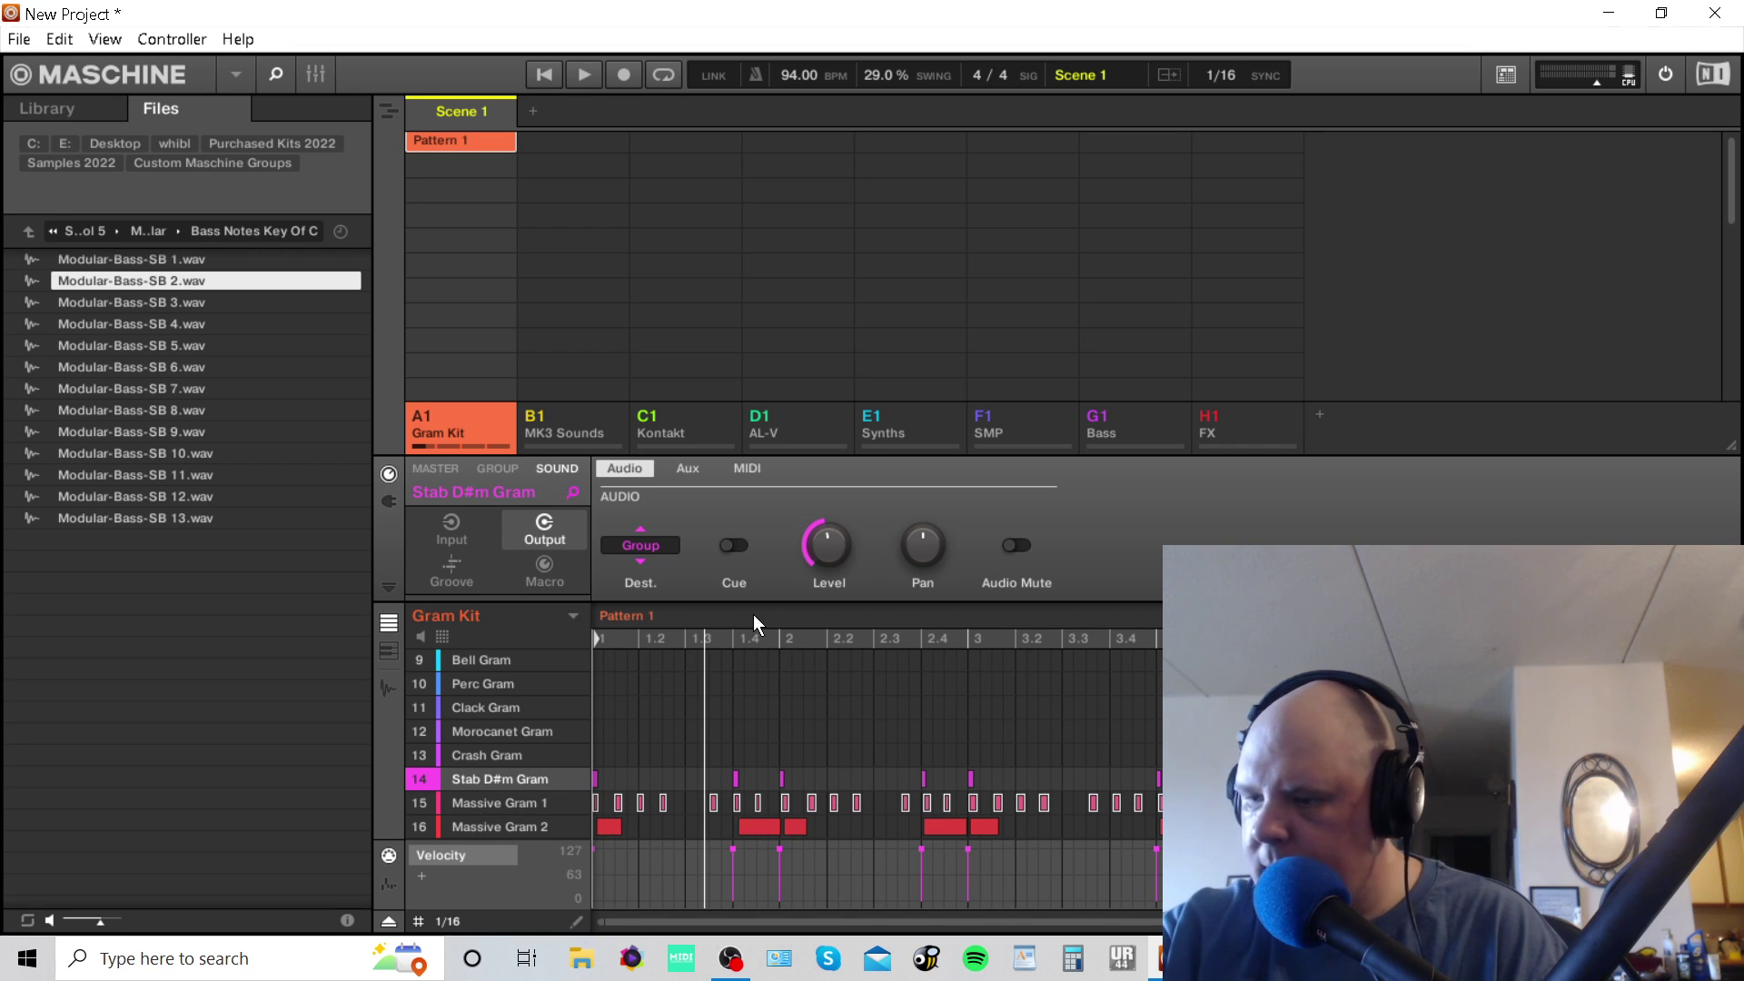
pyautogui.press('space')
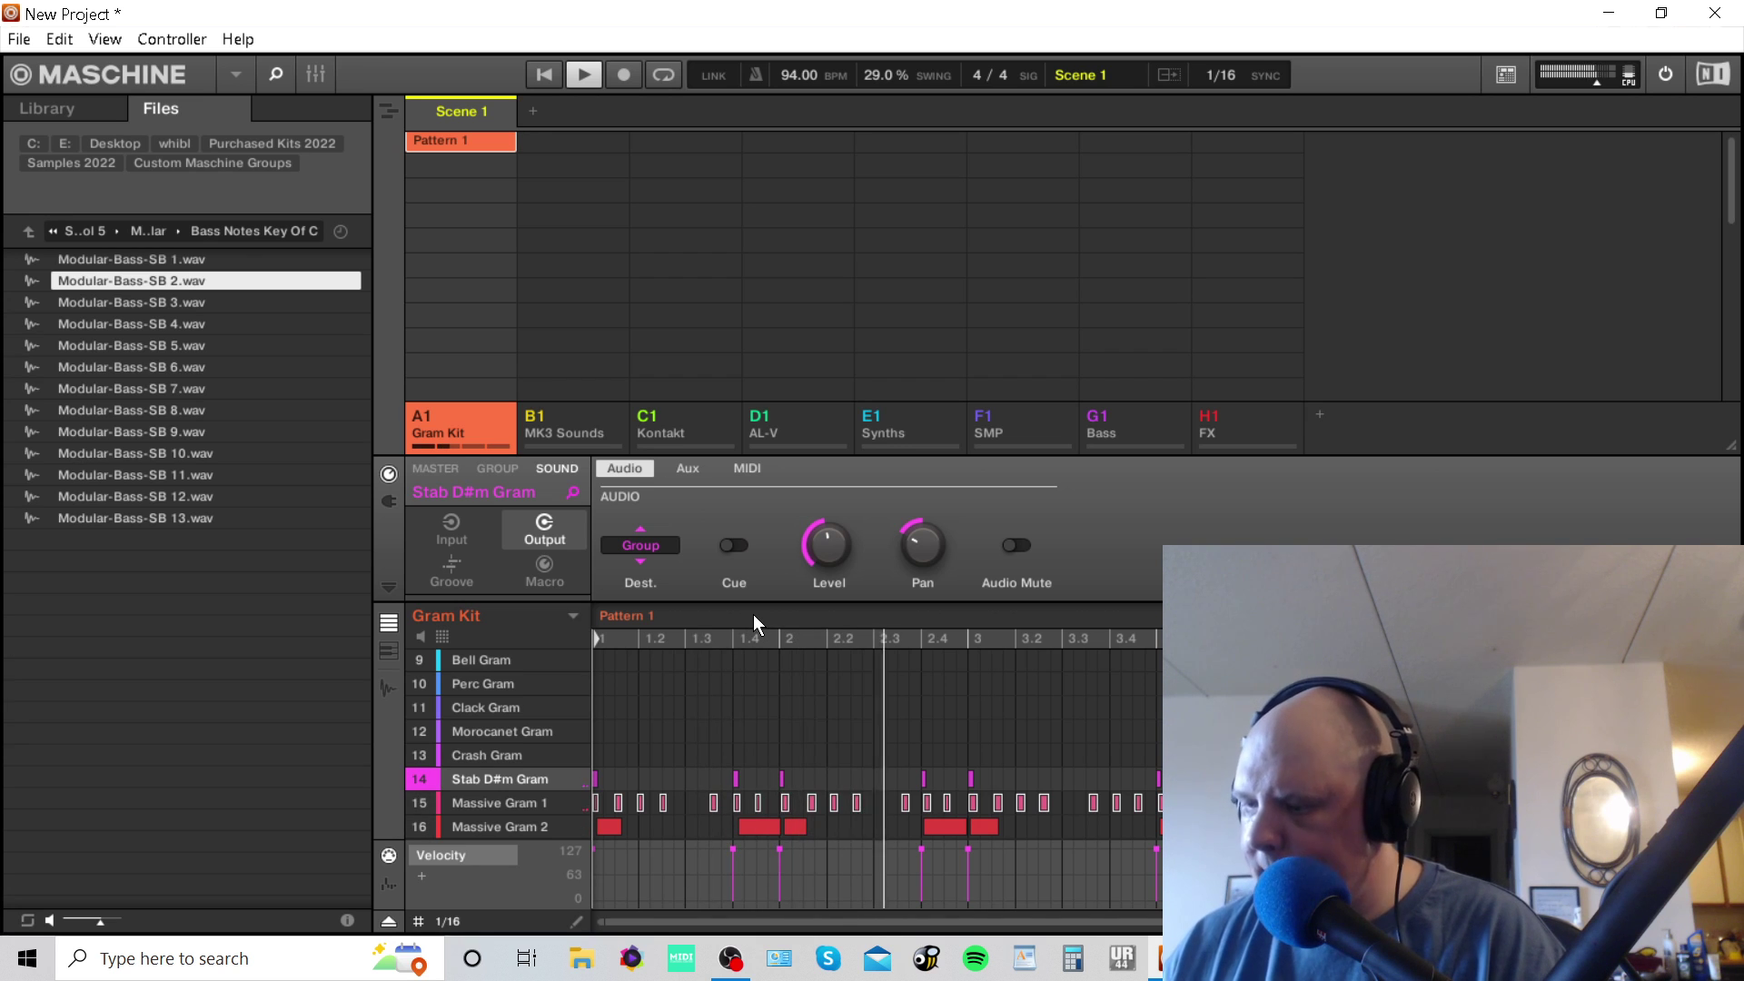
# Lower the output level of Massive Gram 1 slightly and replay the pattern to judge the balance.
pyautogui.press('Down')
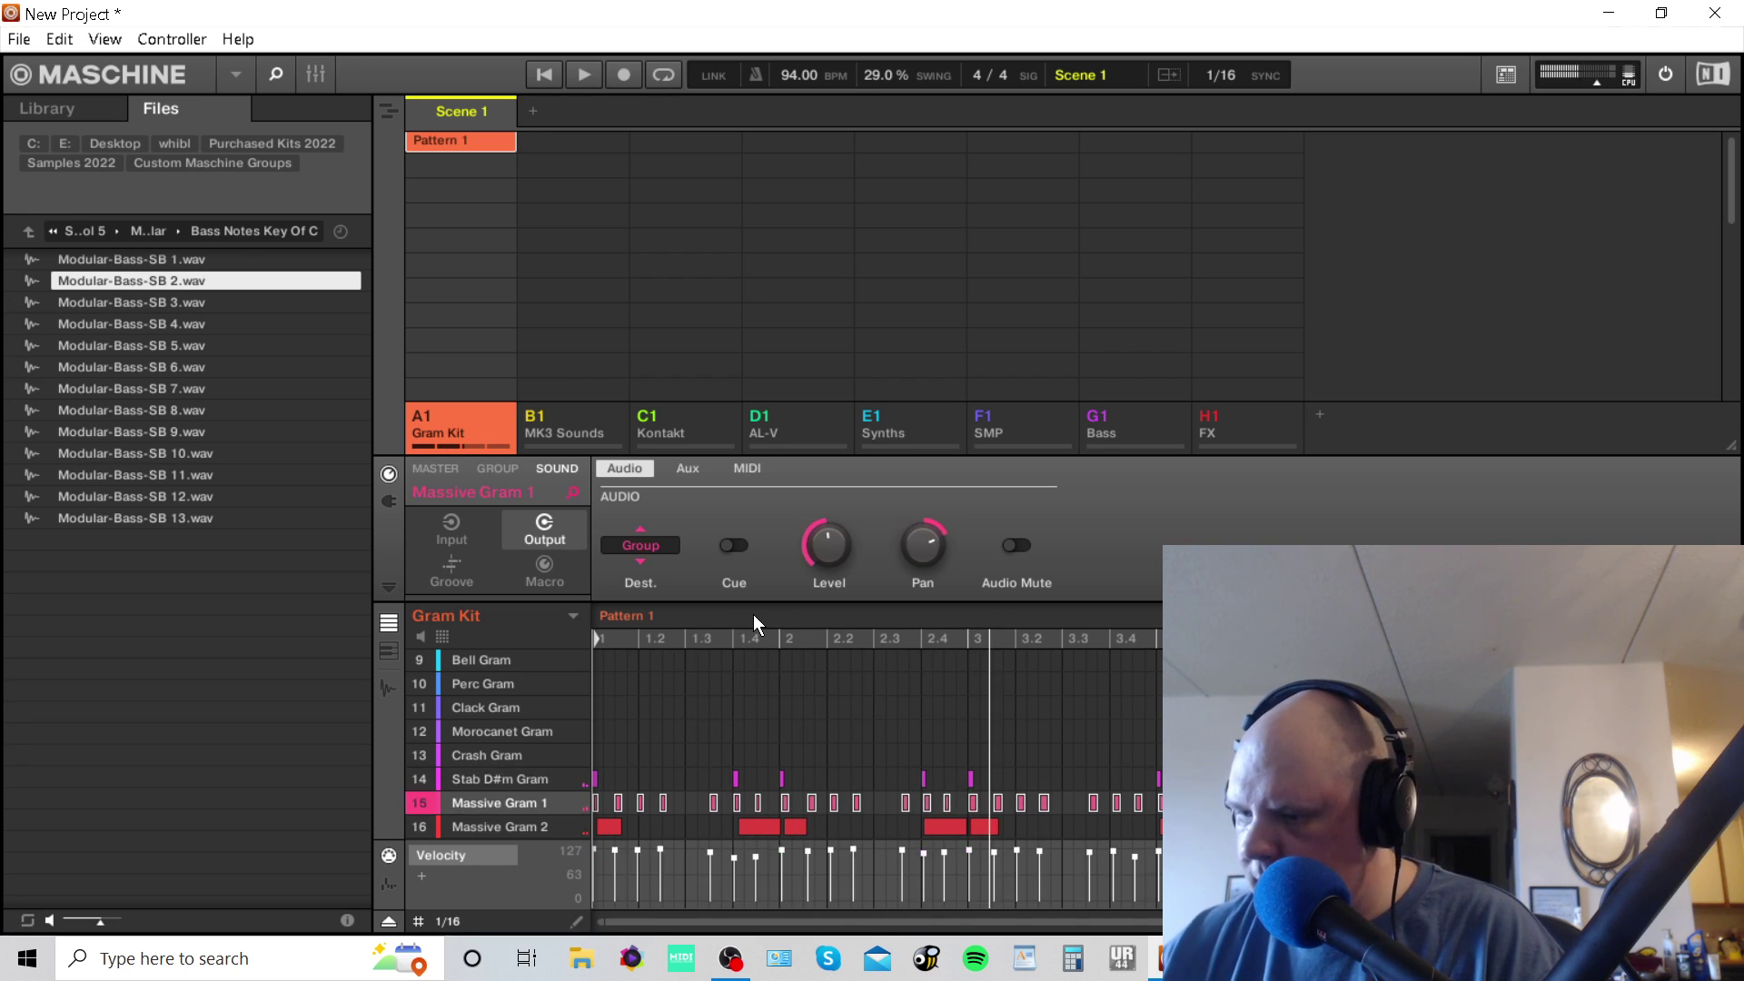
pyautogui.press('Down')
pyautogui.press('Up')
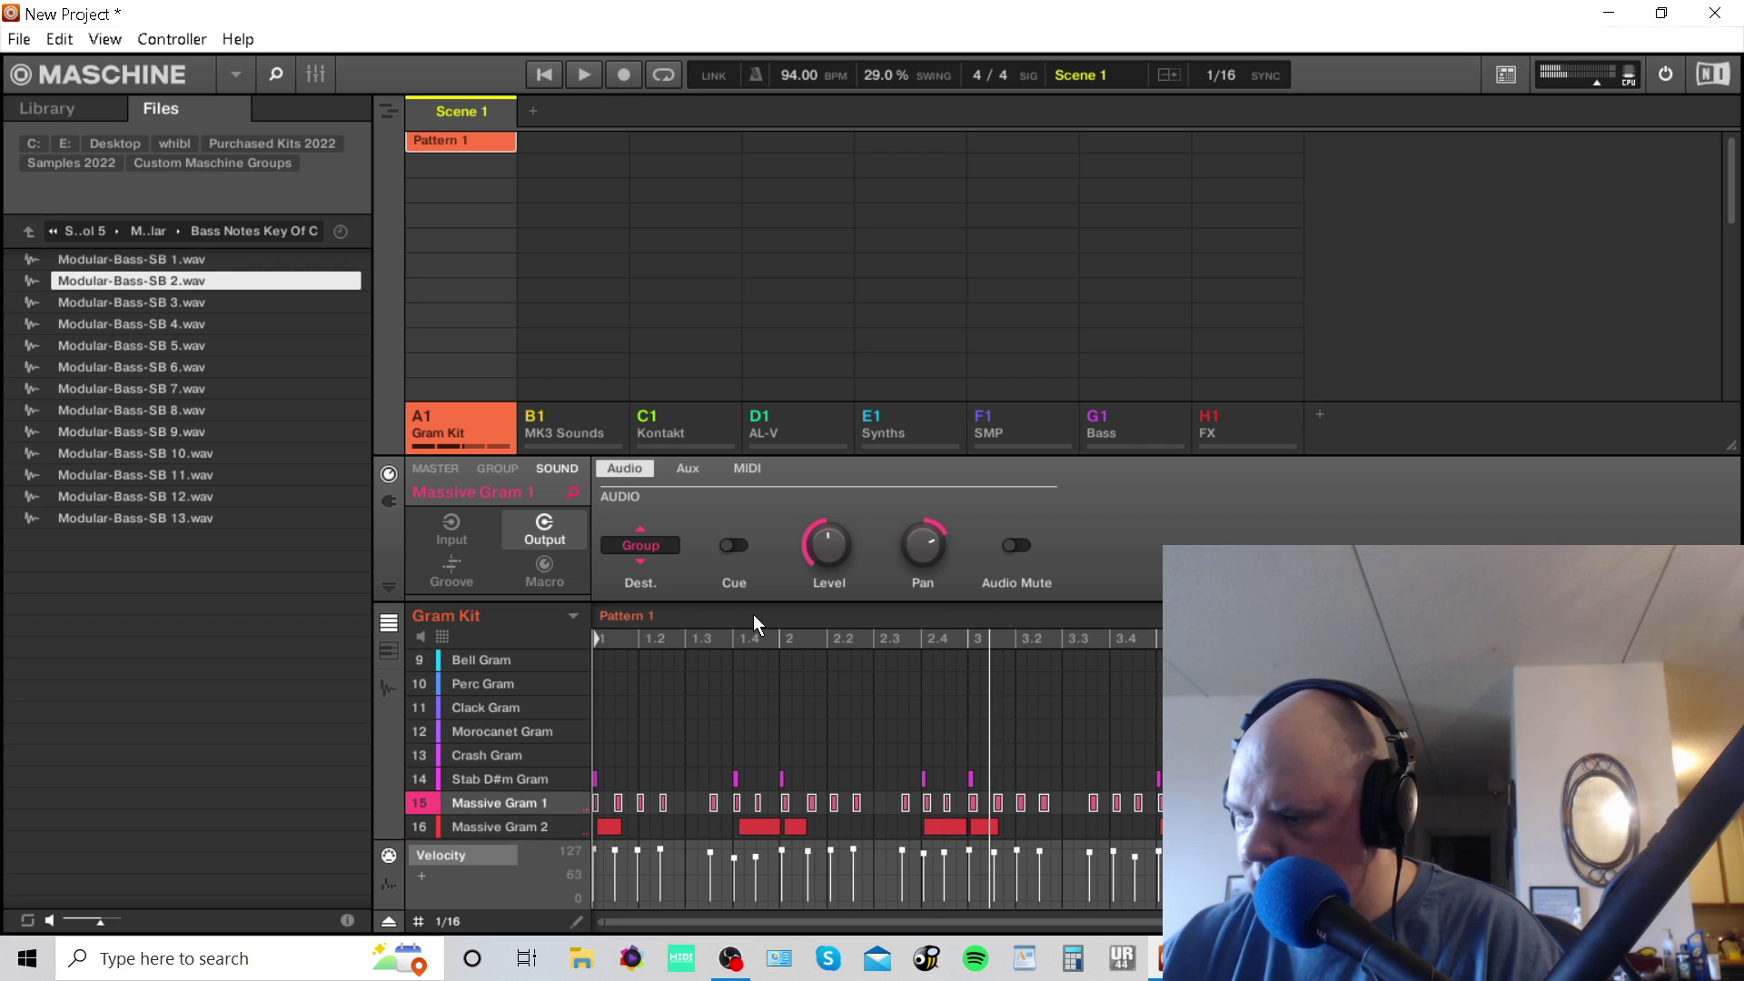
pyautogui.press('space')
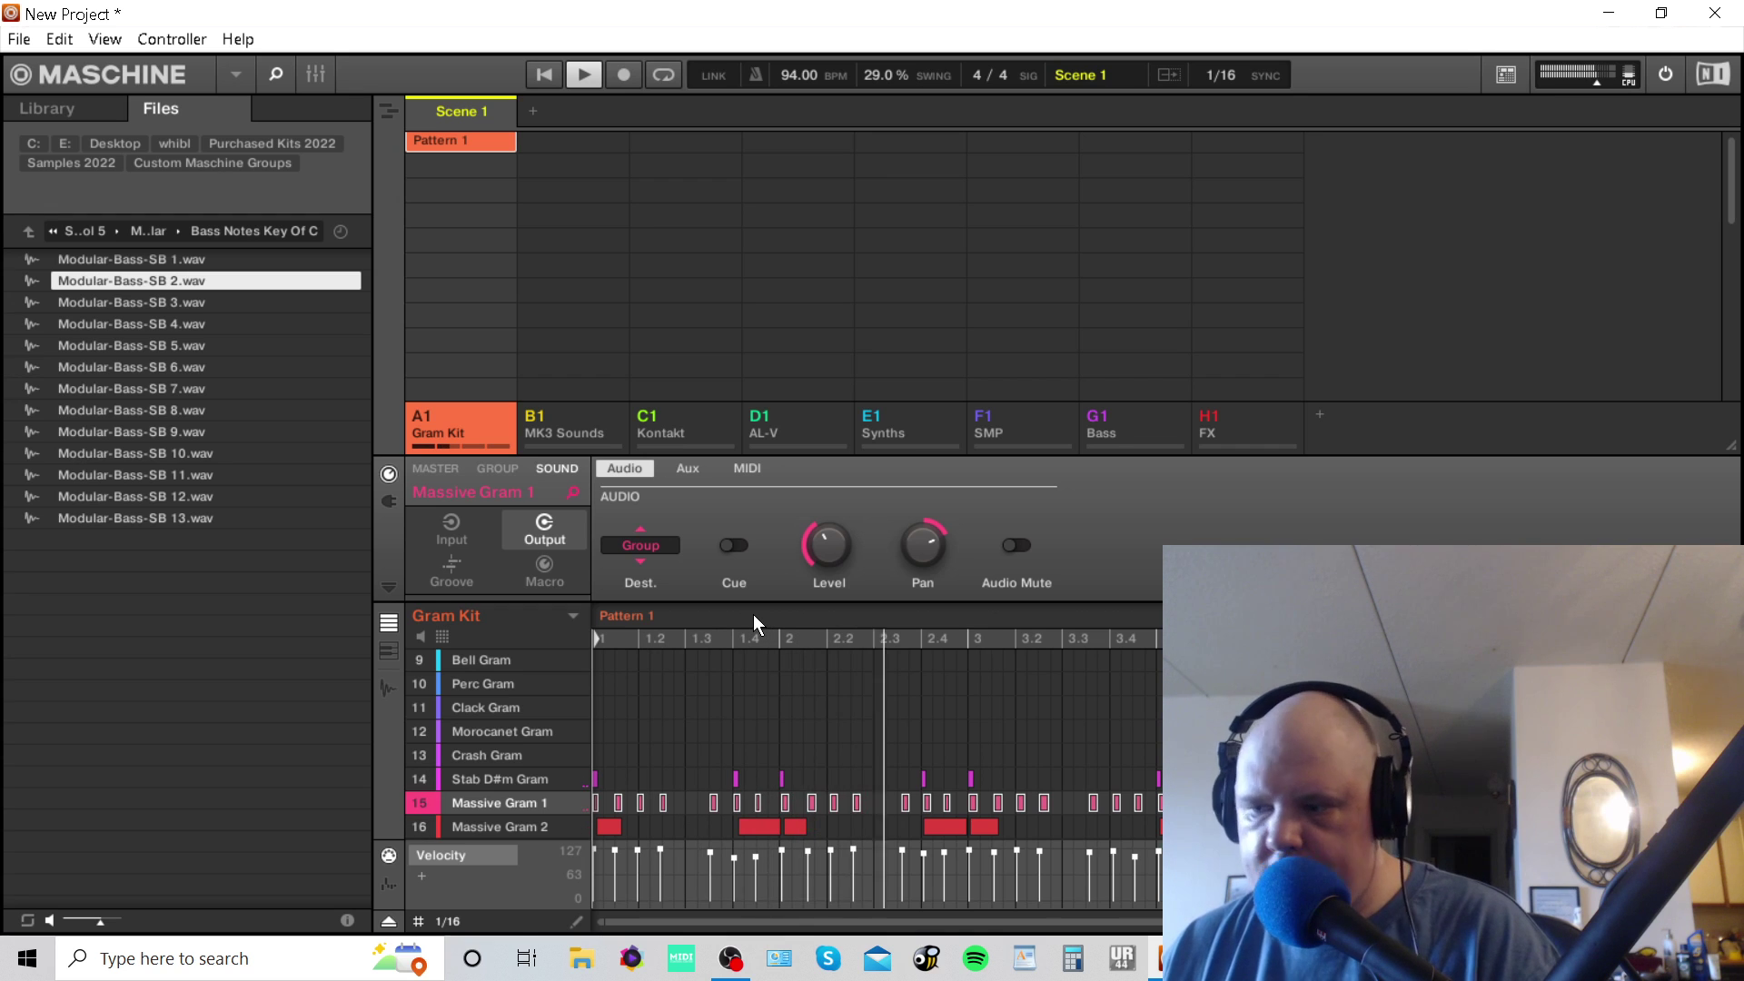
pyautogui.press('space')
# Bring the panning of Stab D#m Gram and Massive Gram 1 closer to centre, checking each during playback.
pyautogui.press('Up')
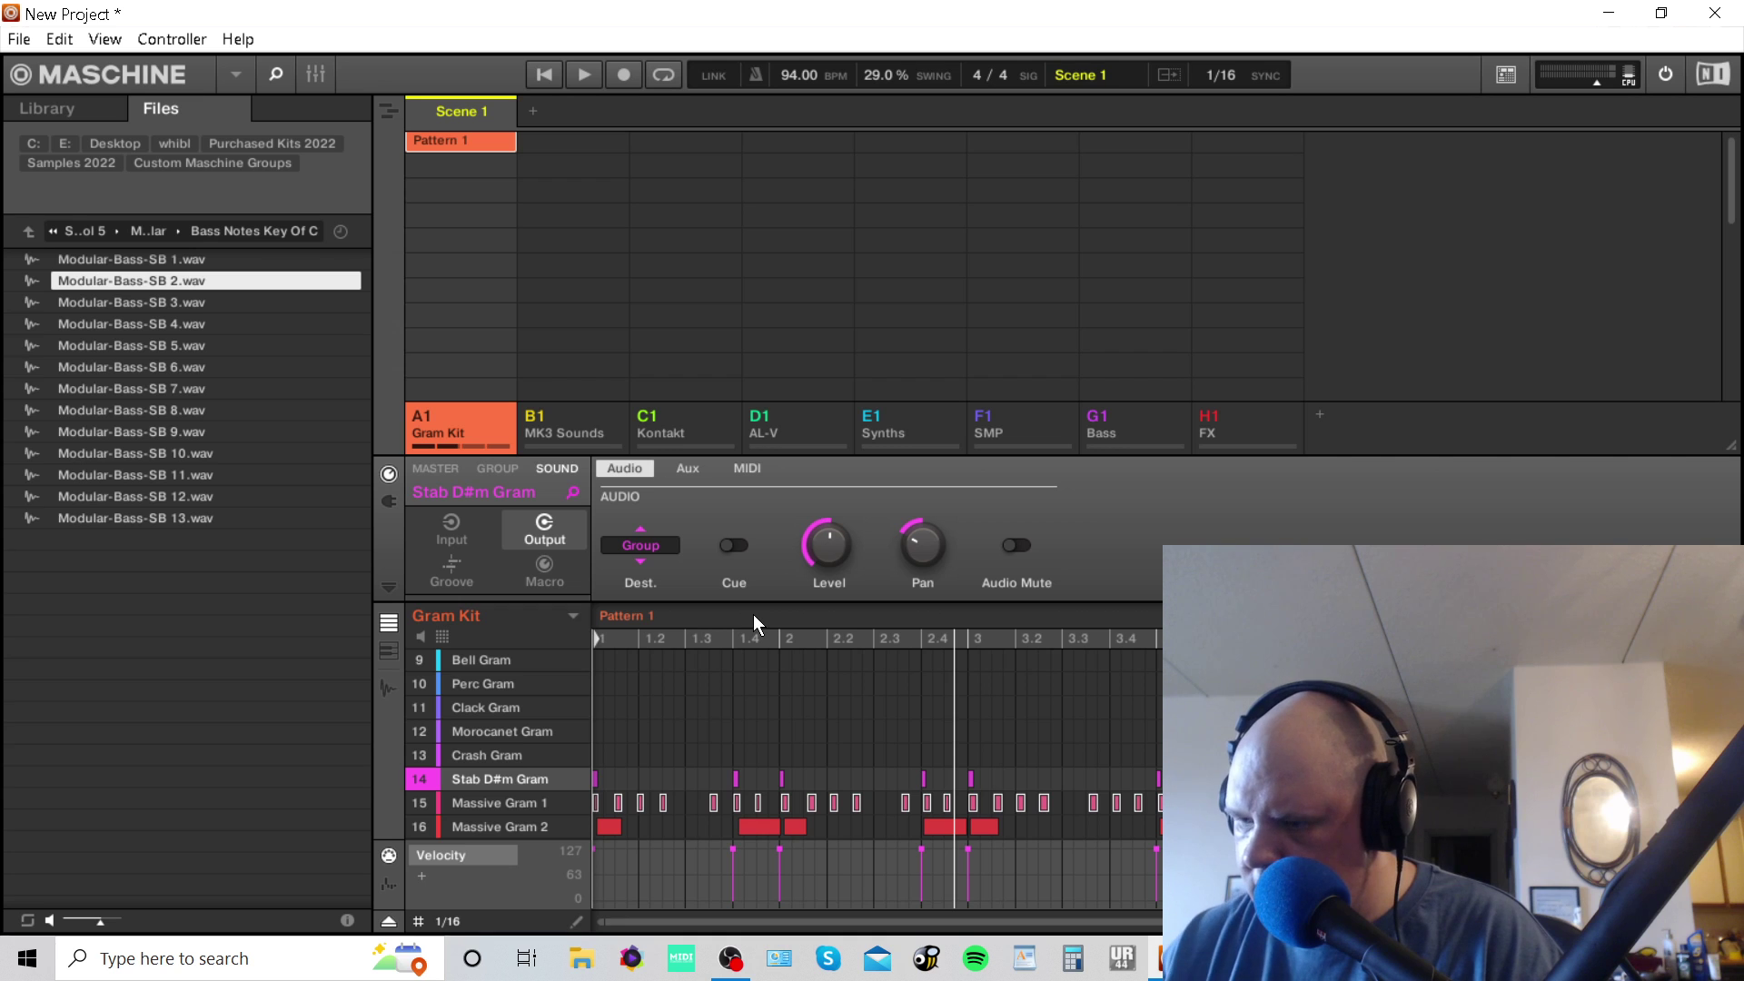
pyautogui.press('space')
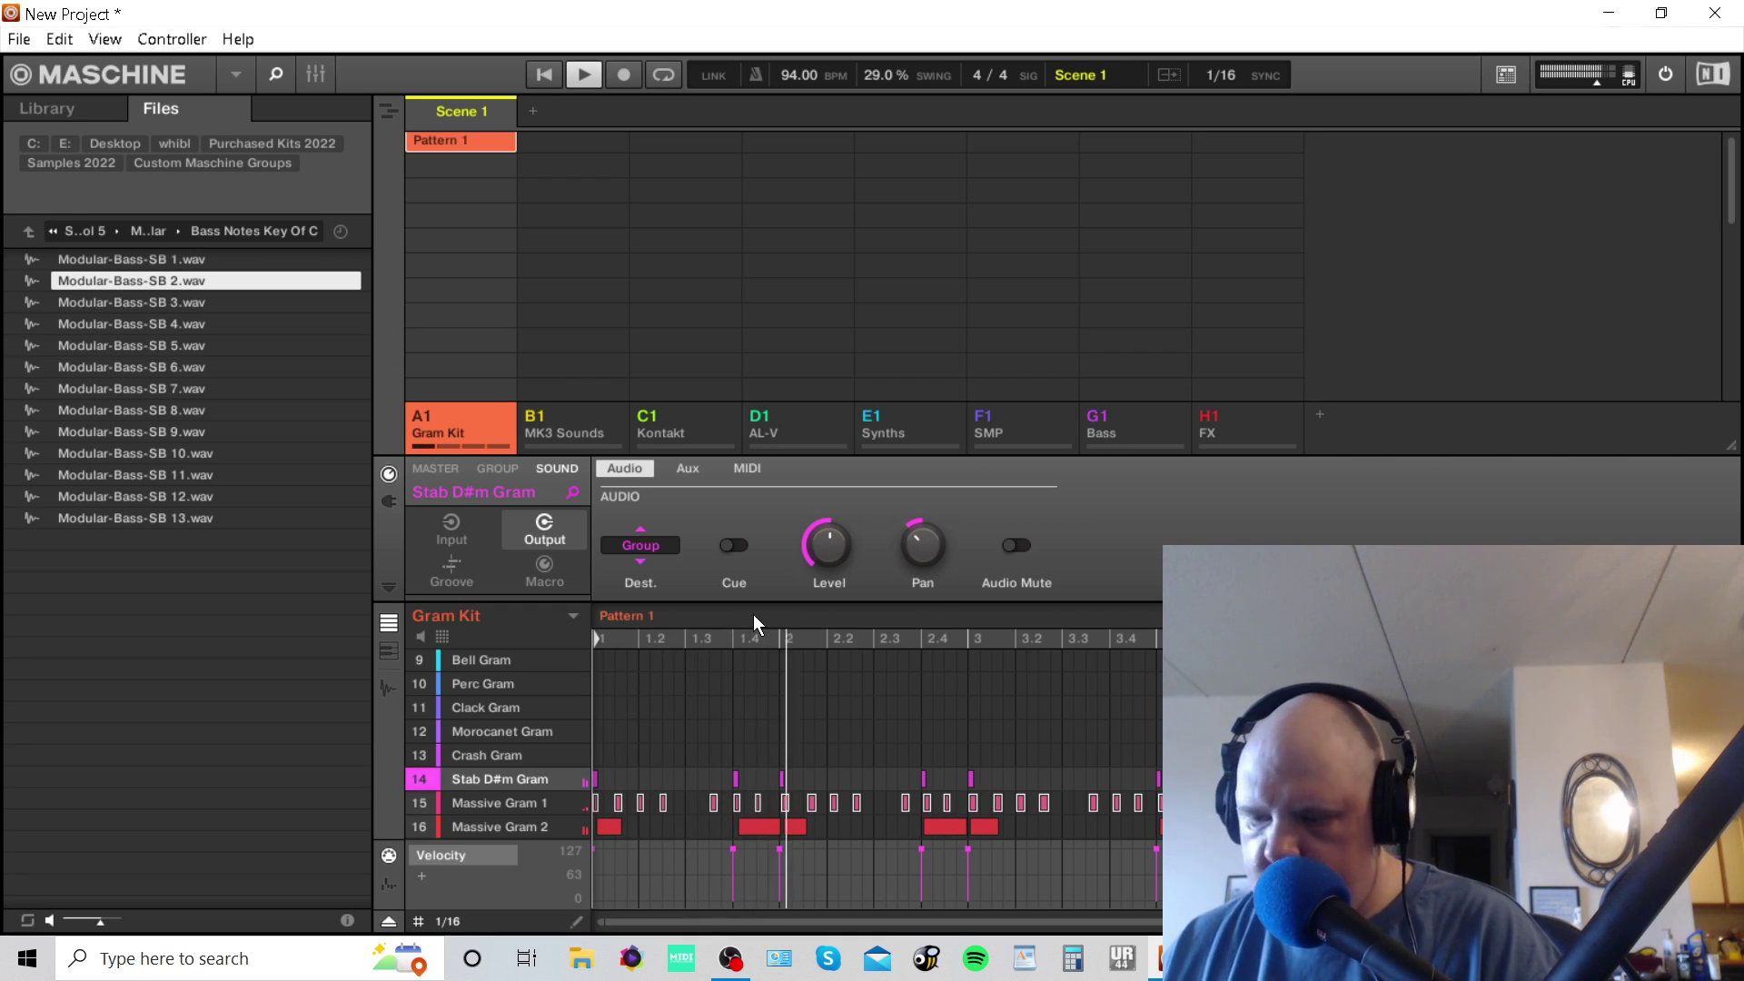
pyautogui.press('space')
pyautogui.press('Down')
pyautogui.press('Down')
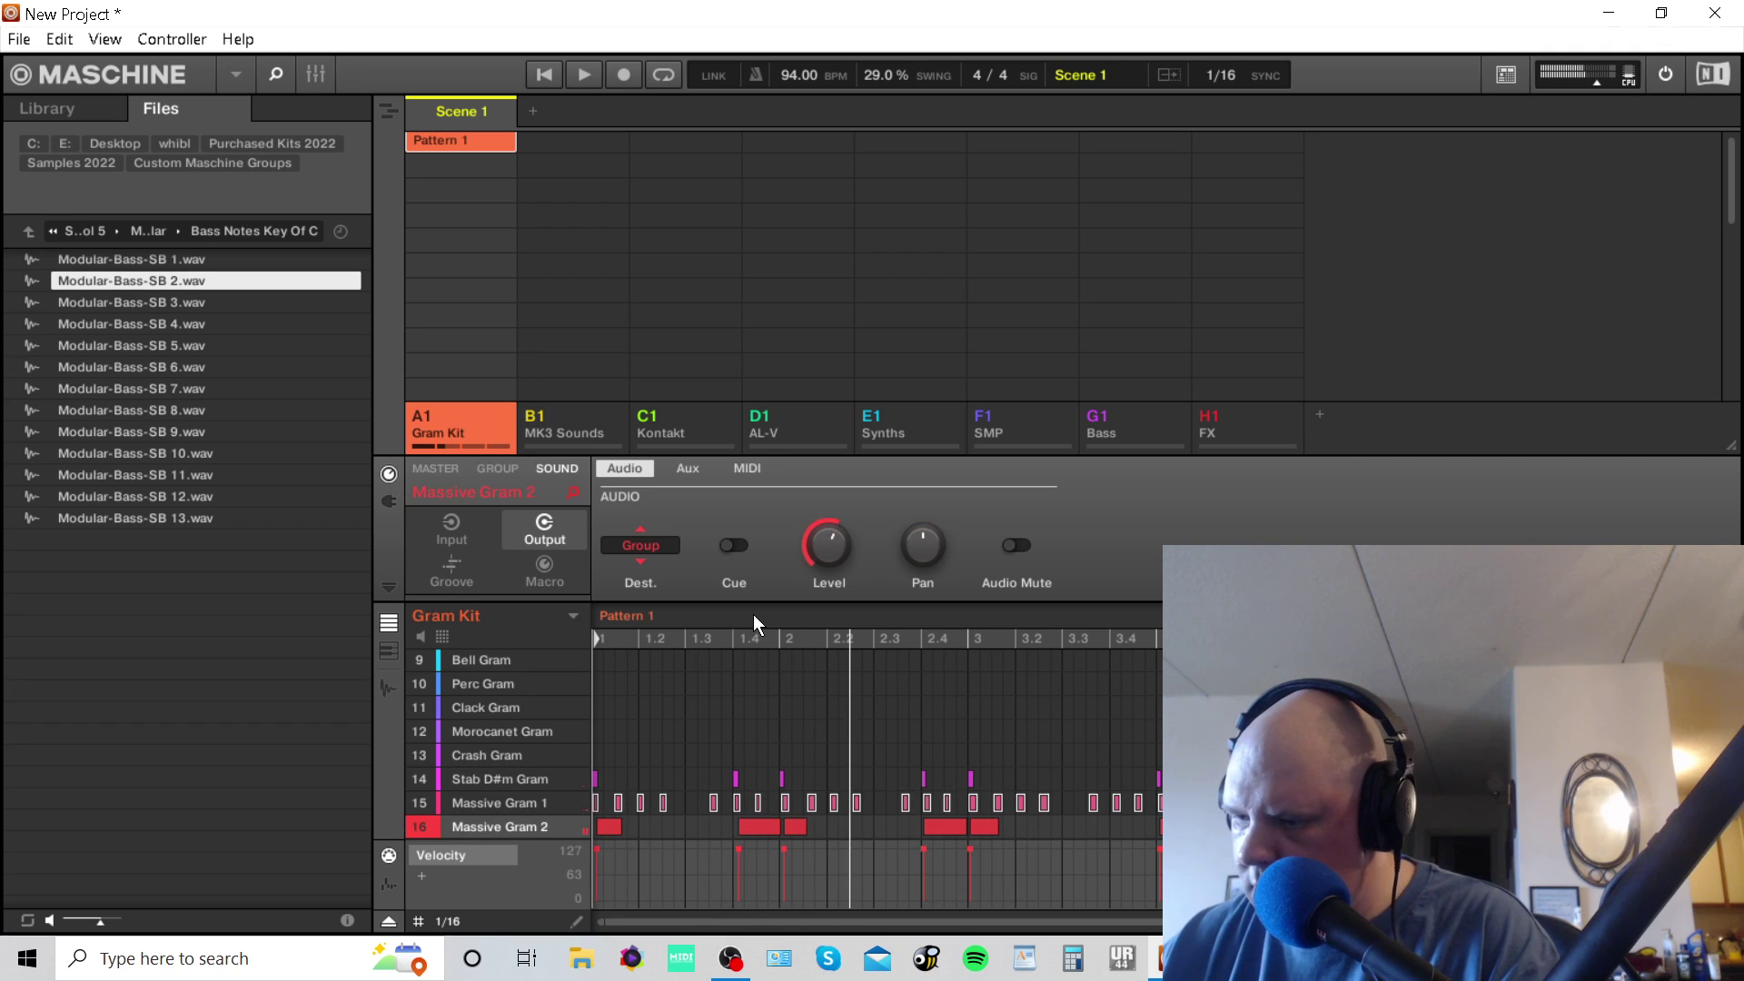
pyautogui.press('Up')
pyautogui.press('space')
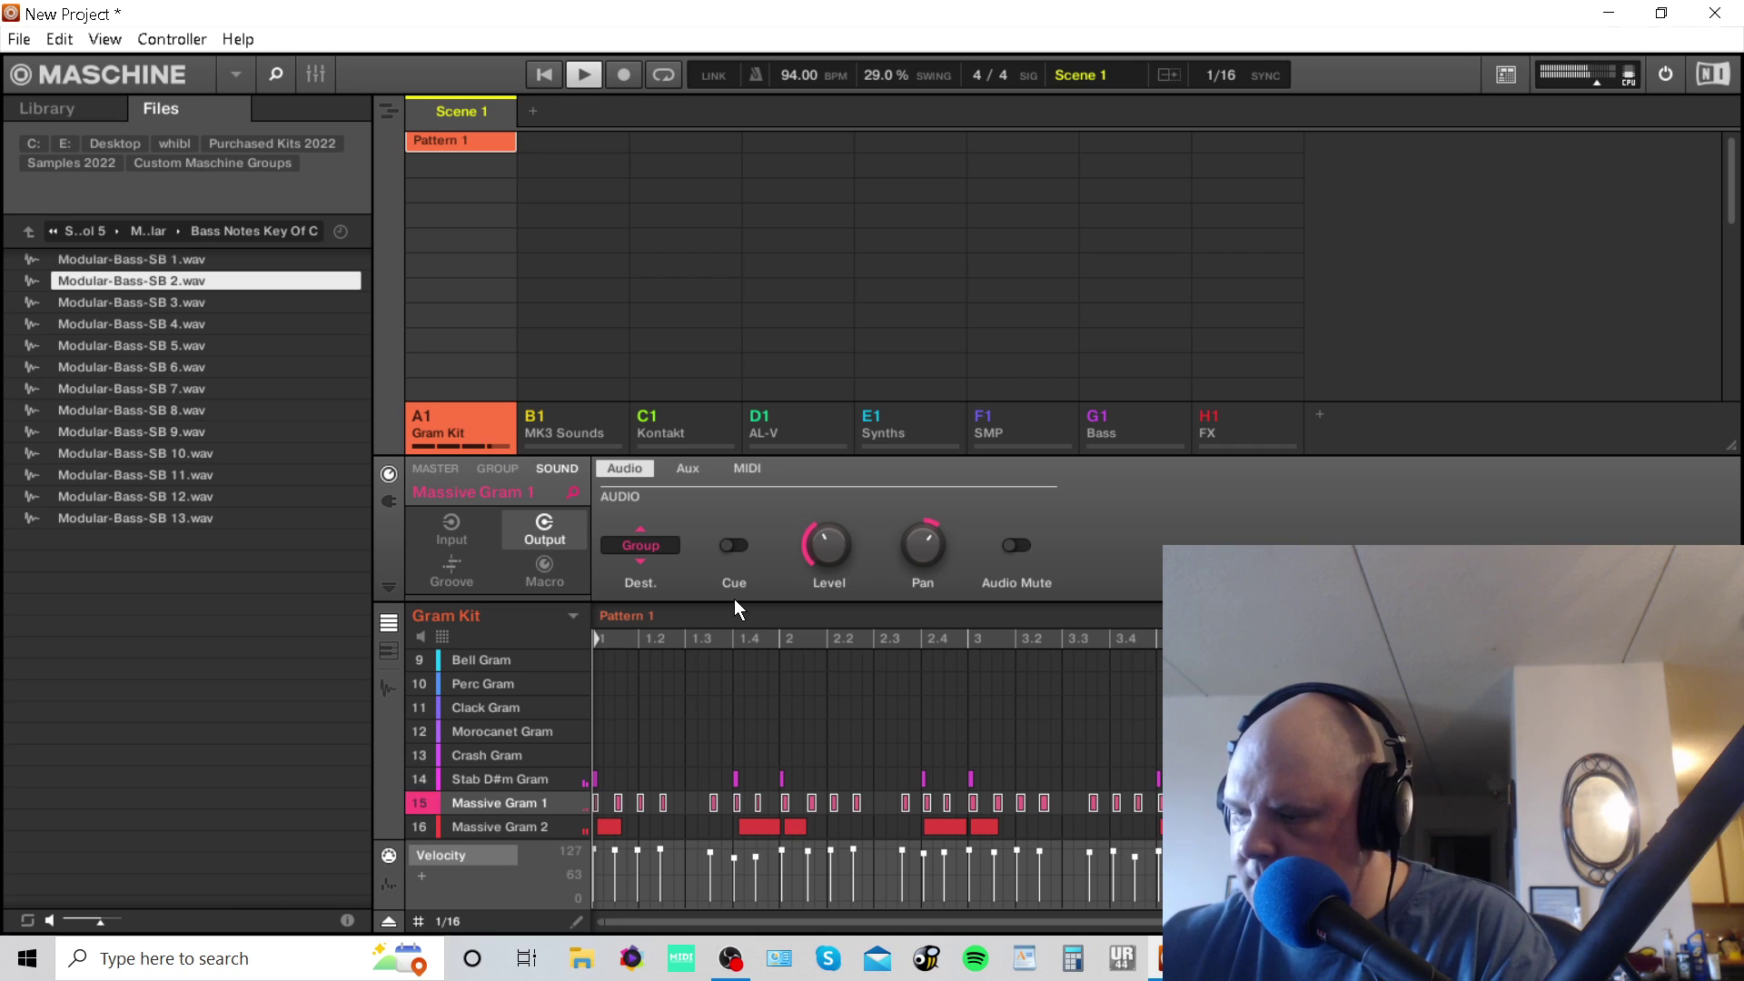
pyautogui.press('space')
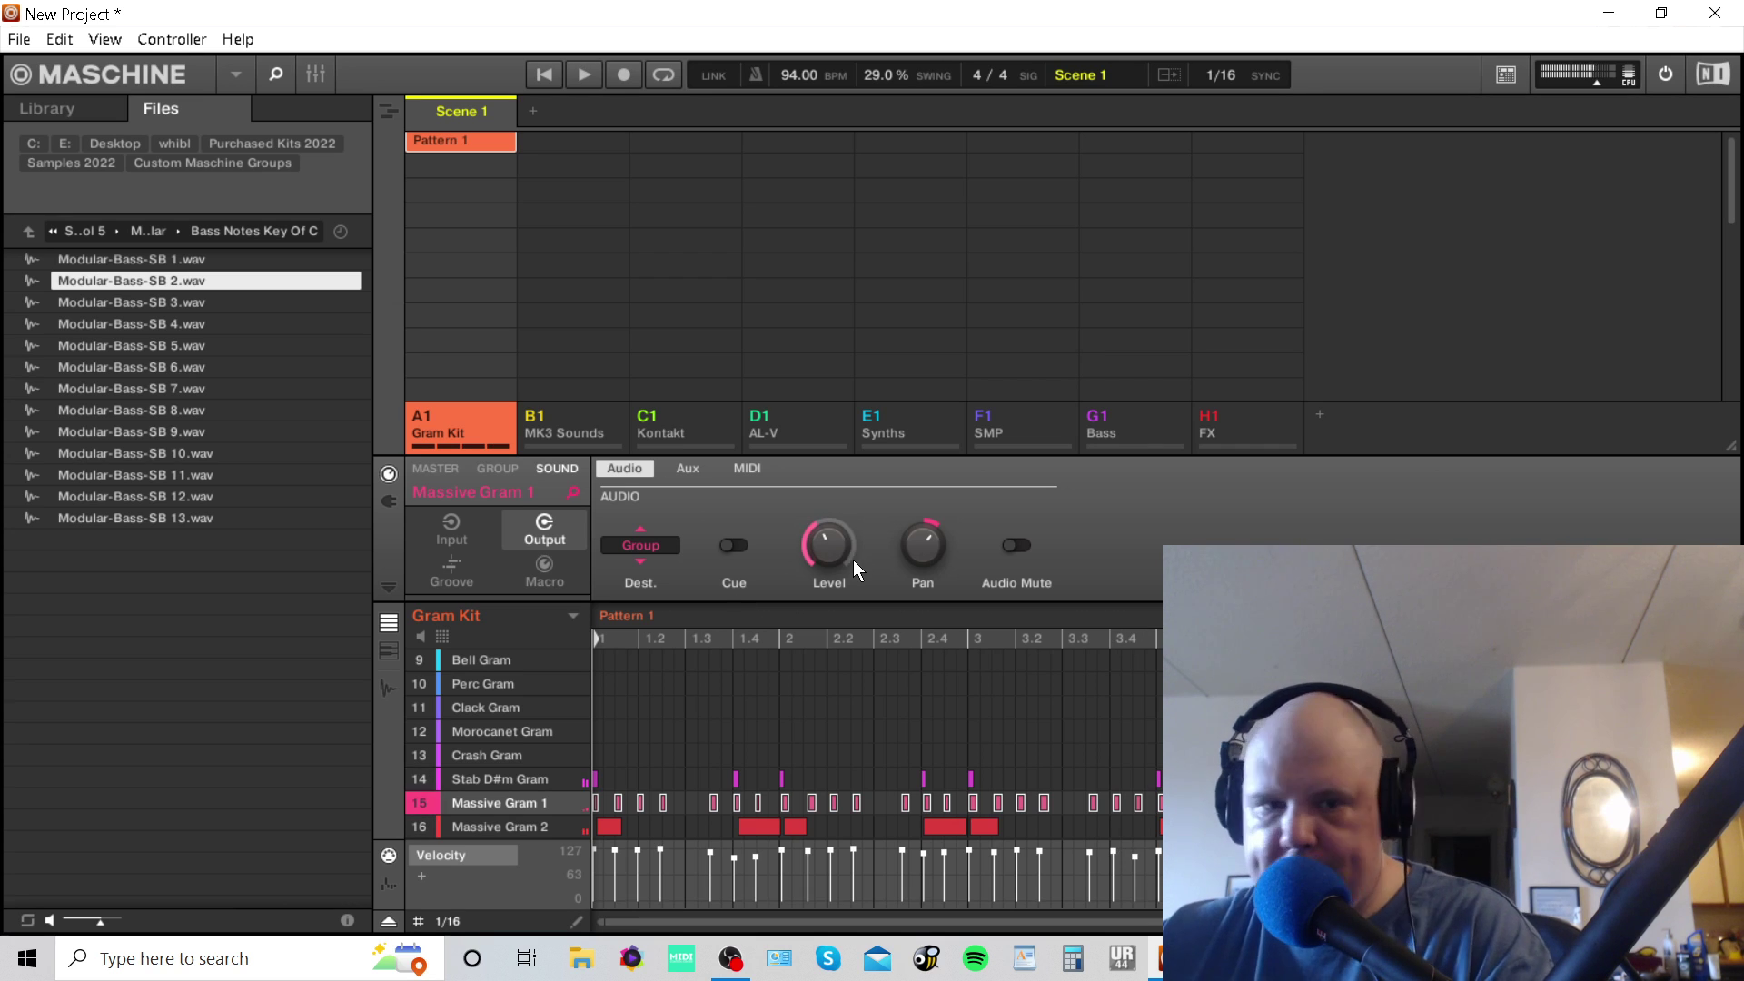
# Add the Arturia Rev PLATE-140 reverb after Massive on Massive Gram 1 and turn its Blend down to a mostly dry mix.
pyautogui.click(389, 501)
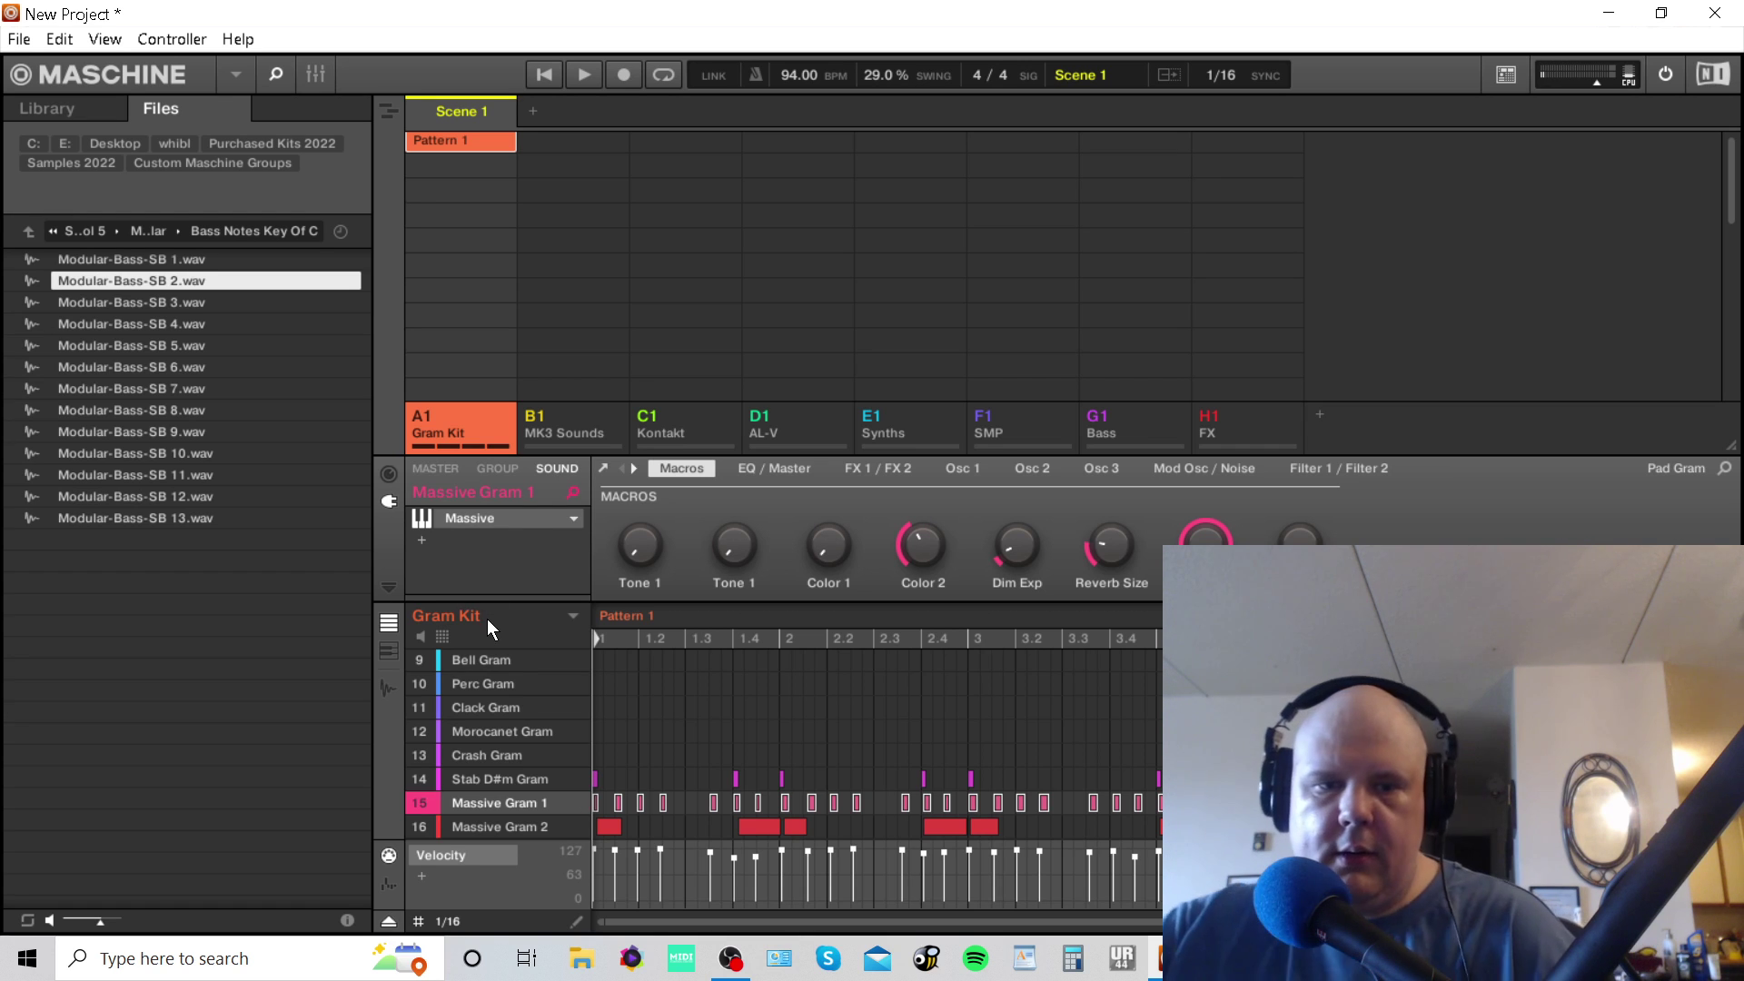
pyautogui.click(423, 541)
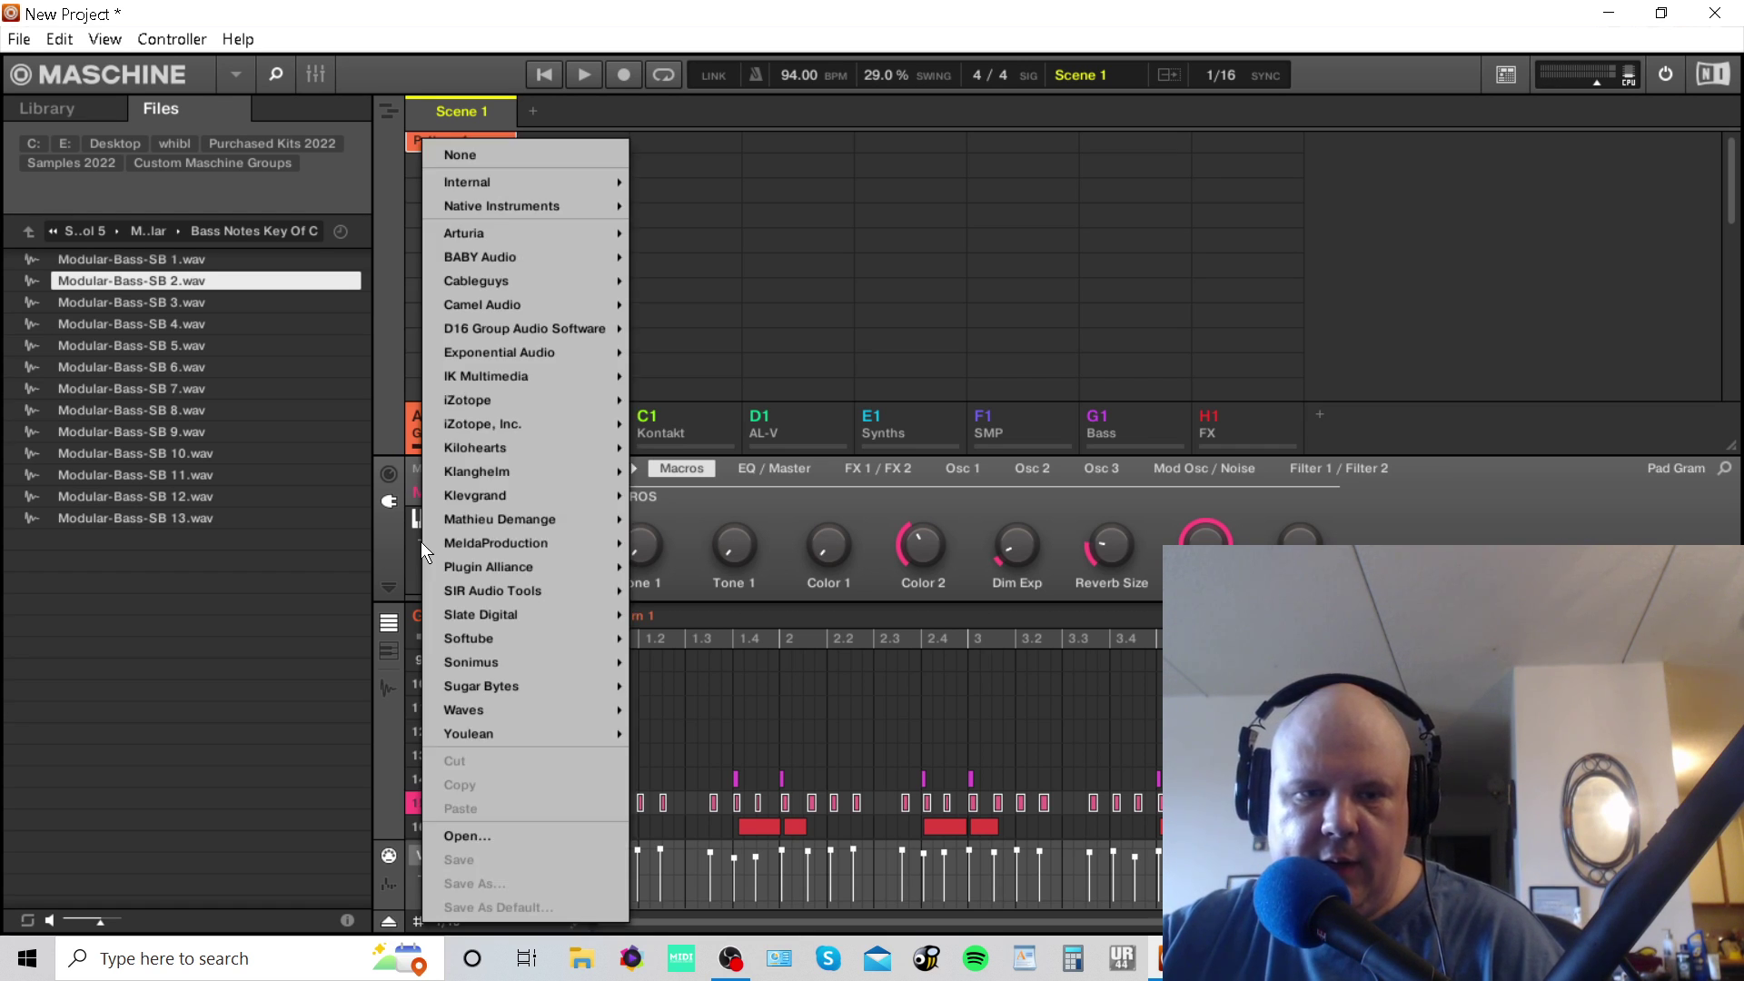
pyautogui.moveTo(516, 238)
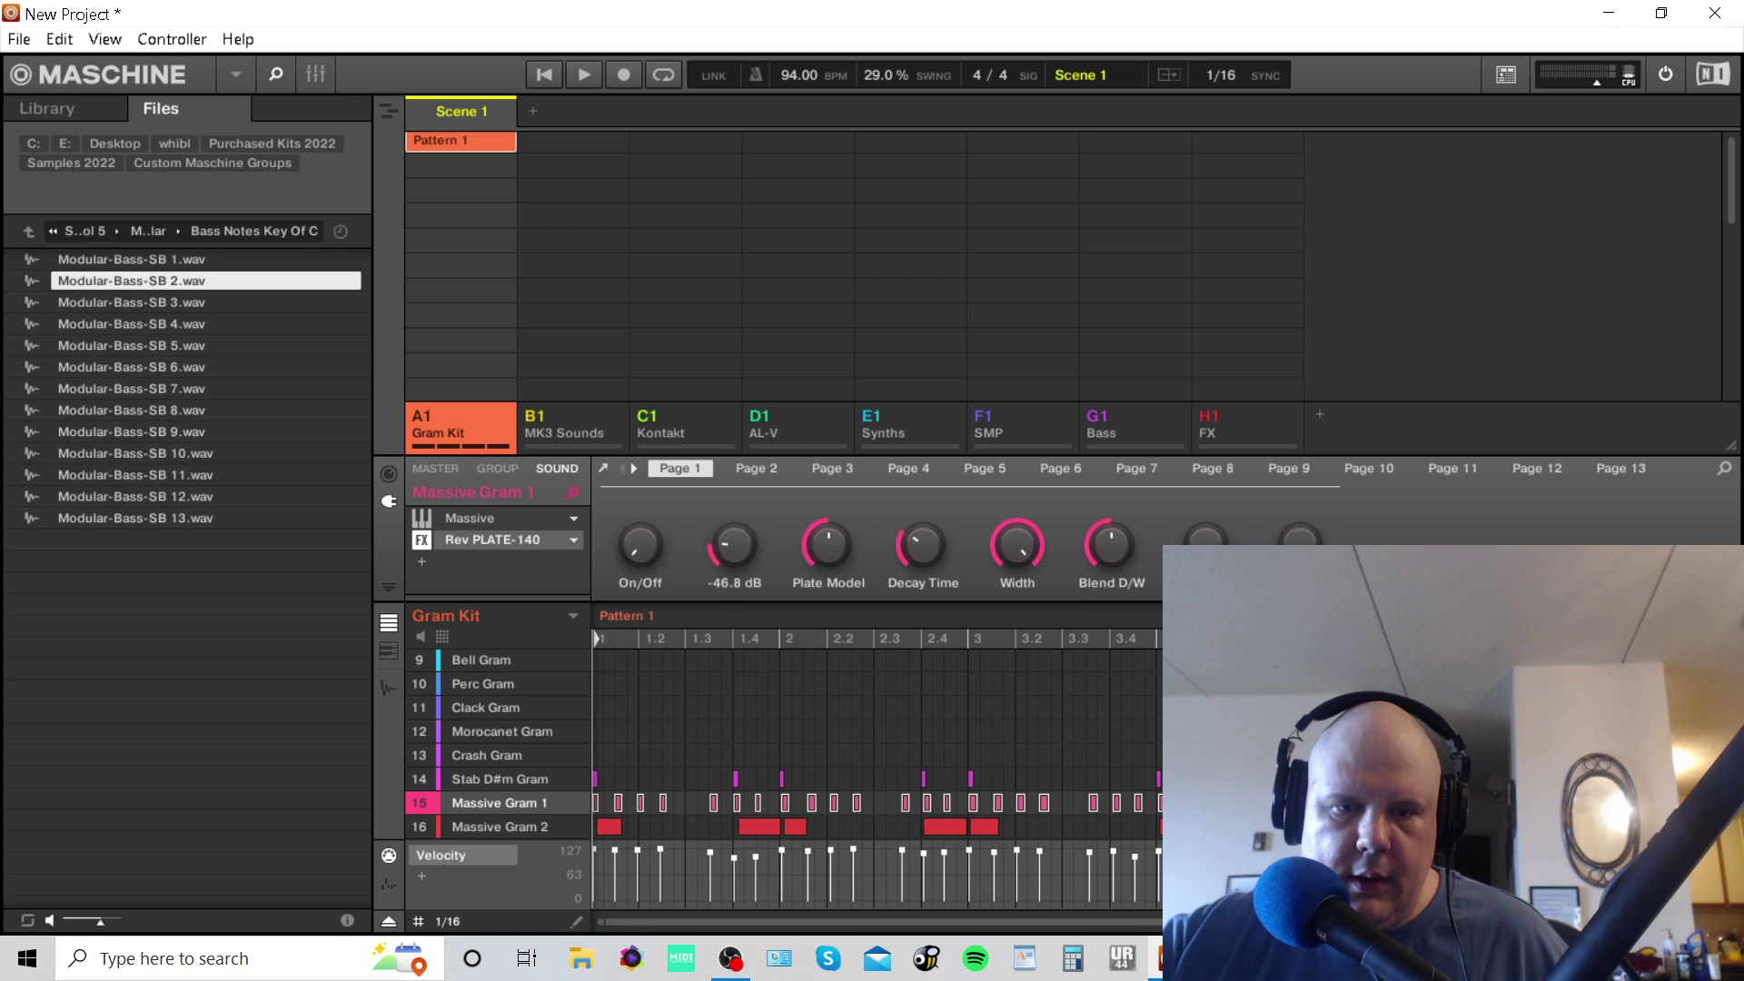
pyautogui.click(536, 536)
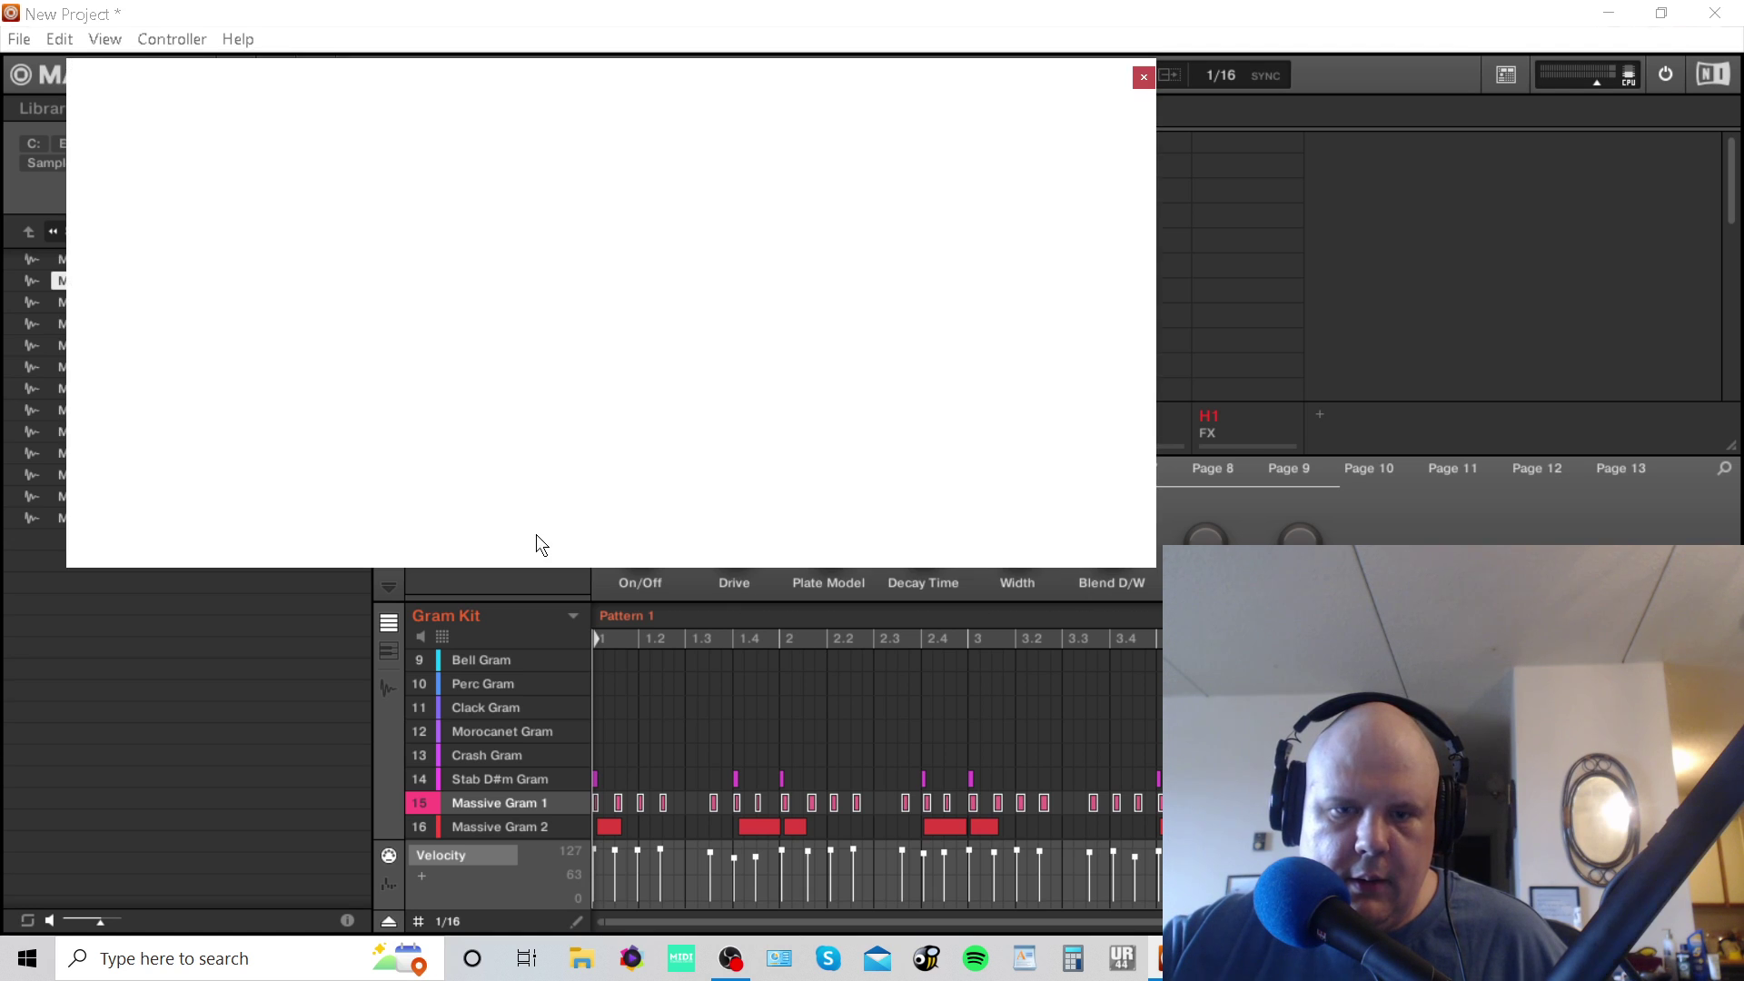
pyautogui.moveTo(968, 455); pyautogui.dragTo(969, 468)
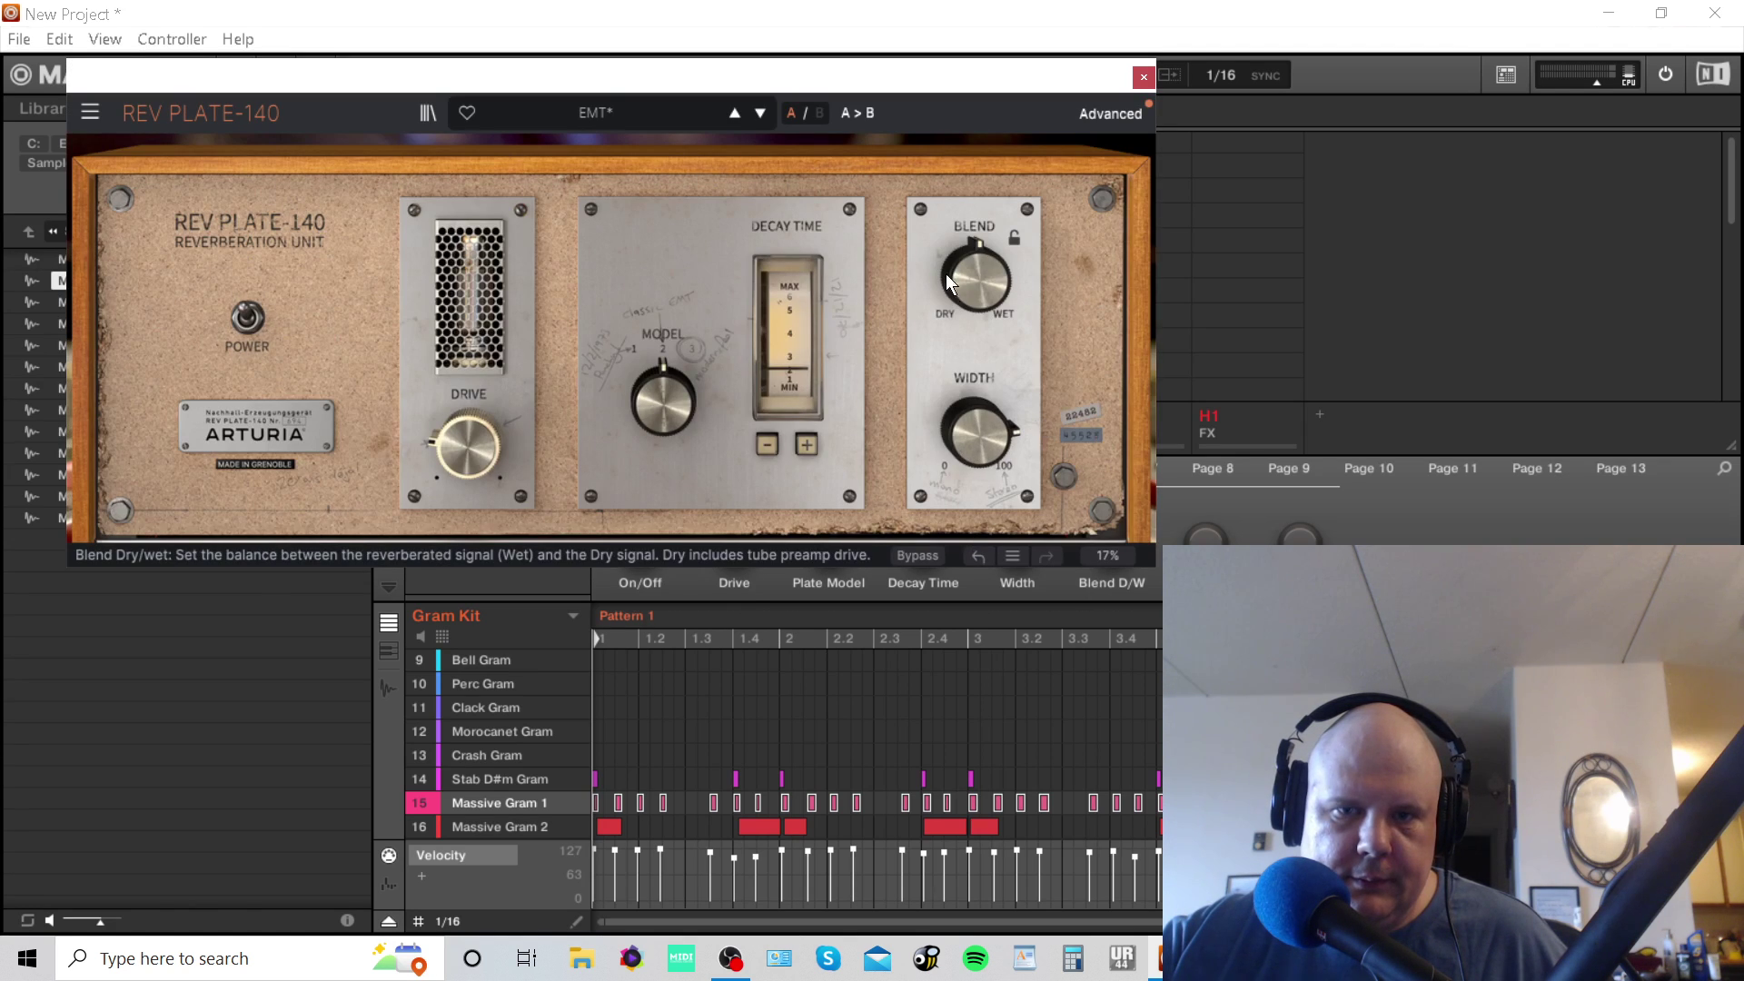
pyautogui.moveTo(975, 277); pyautogui.dragTo(975, 318)
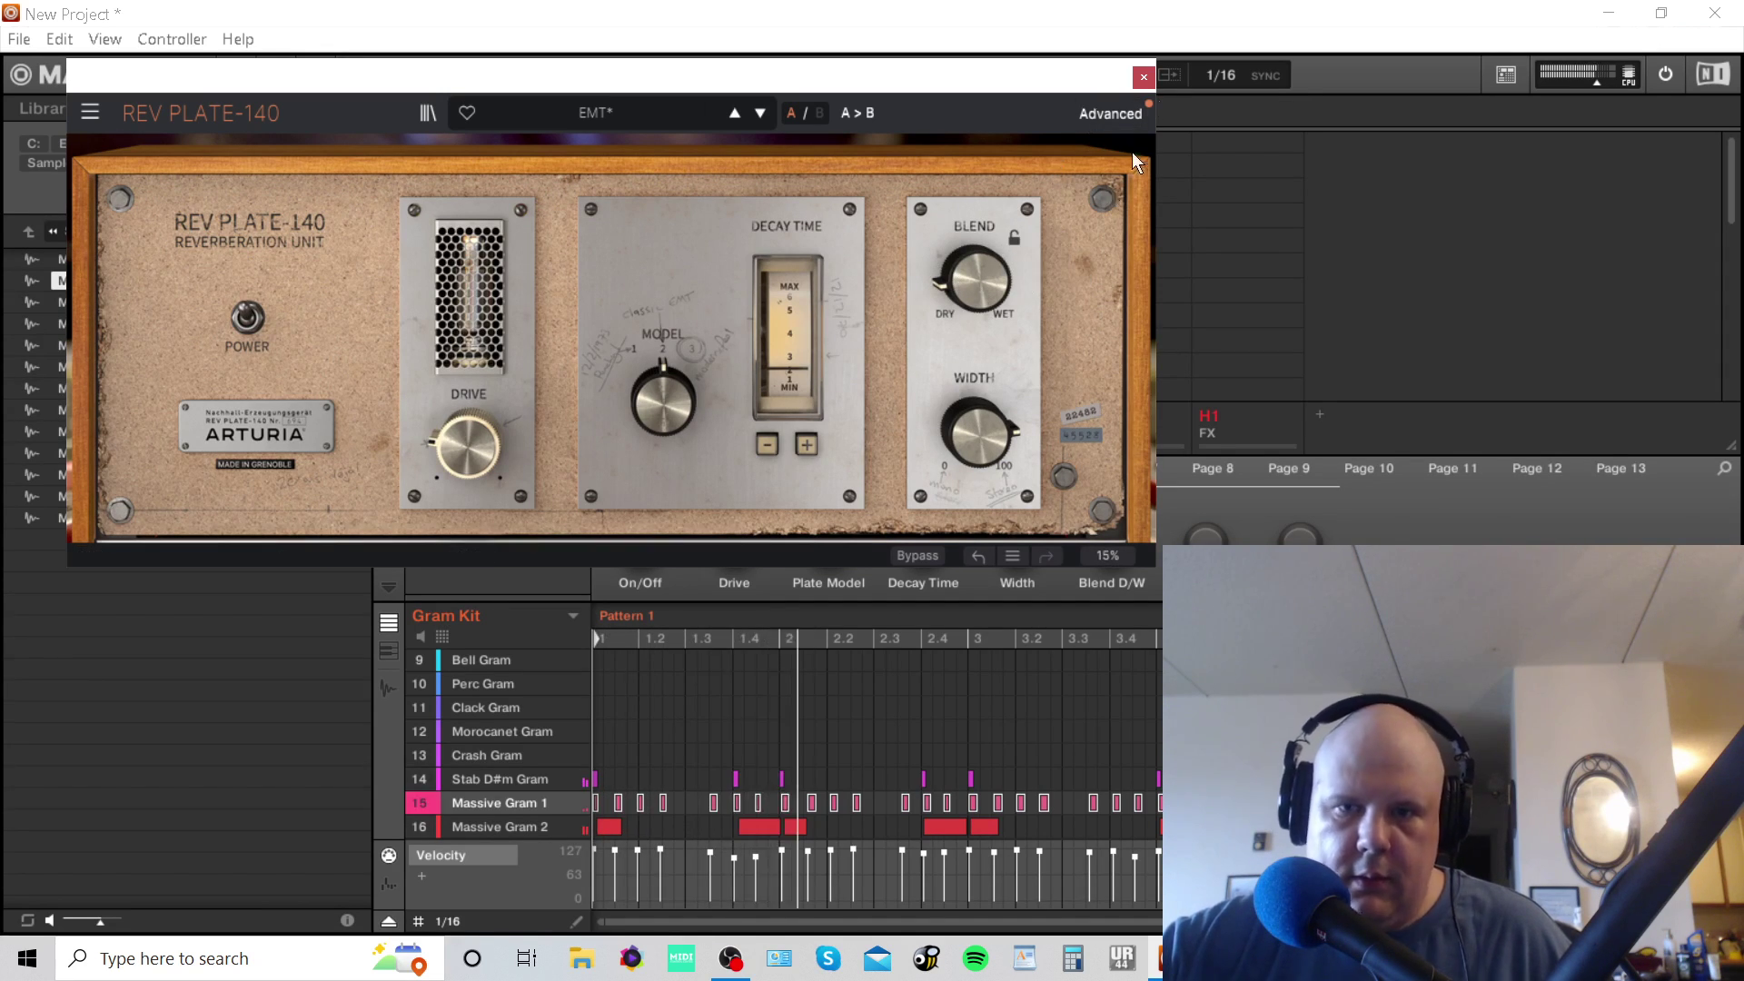
pyautogui.click(1143, 78)
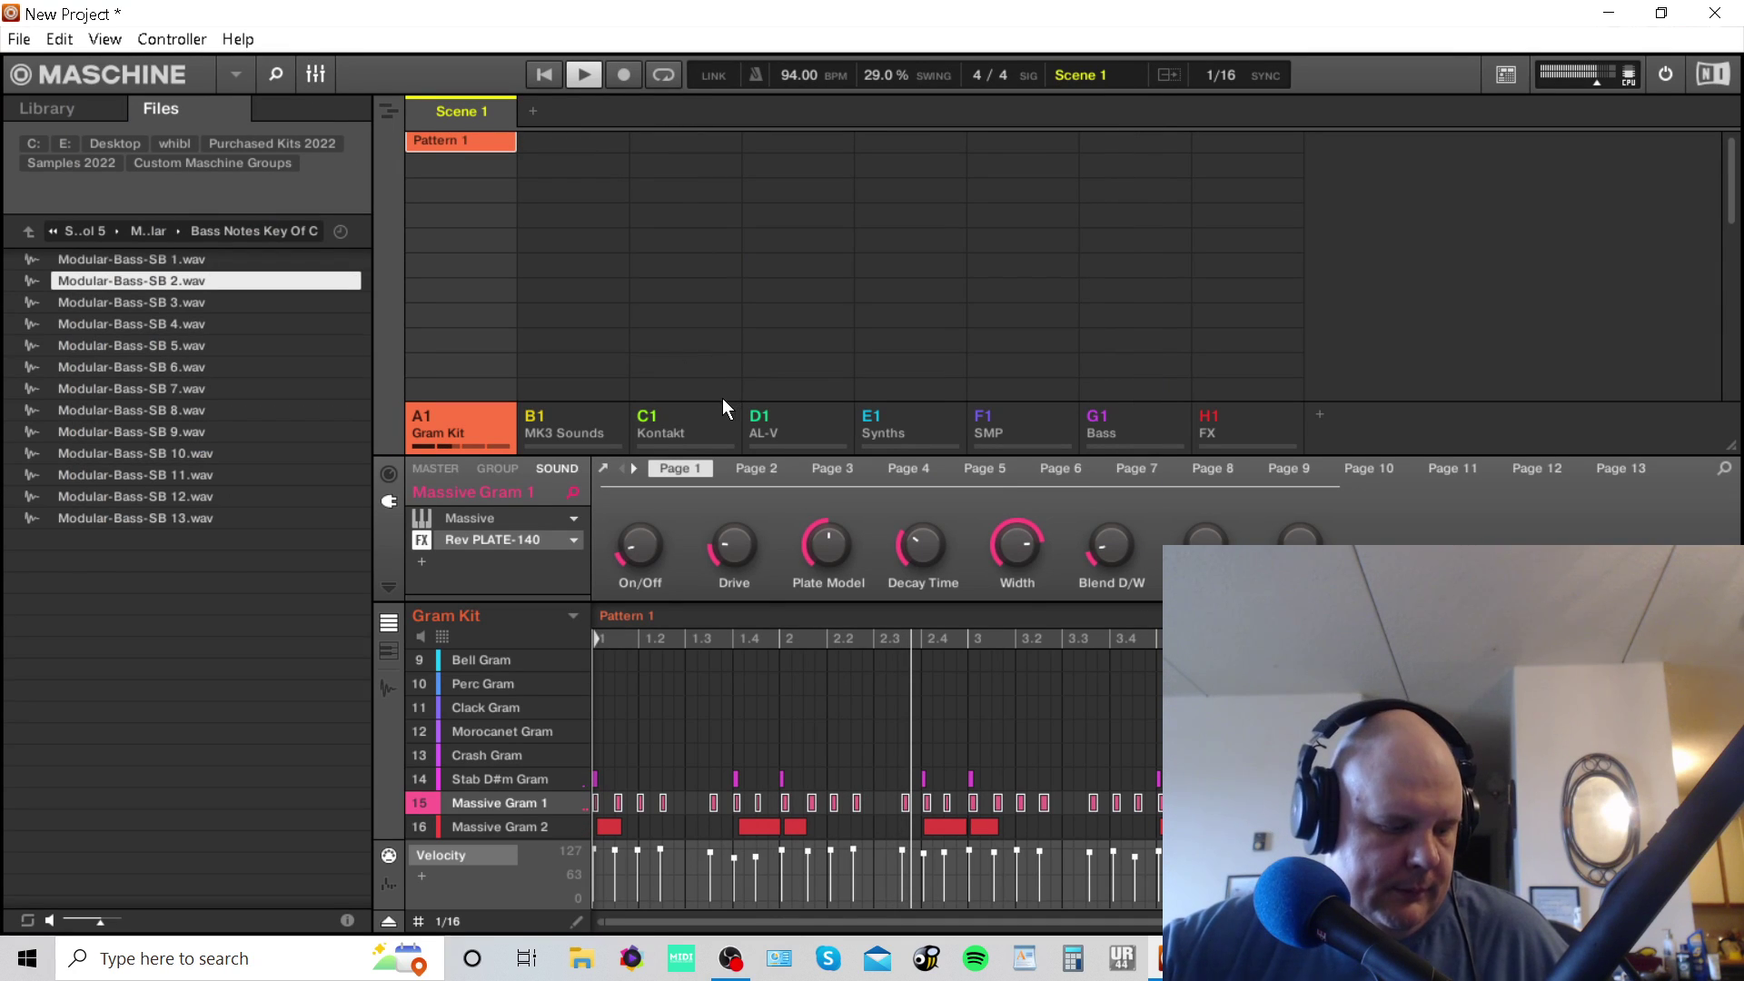
# Check the mixer levels and the Rev PLATE-140 settings on Massive Gram 1 while the pattern plays.
pyautogui.press('F3')
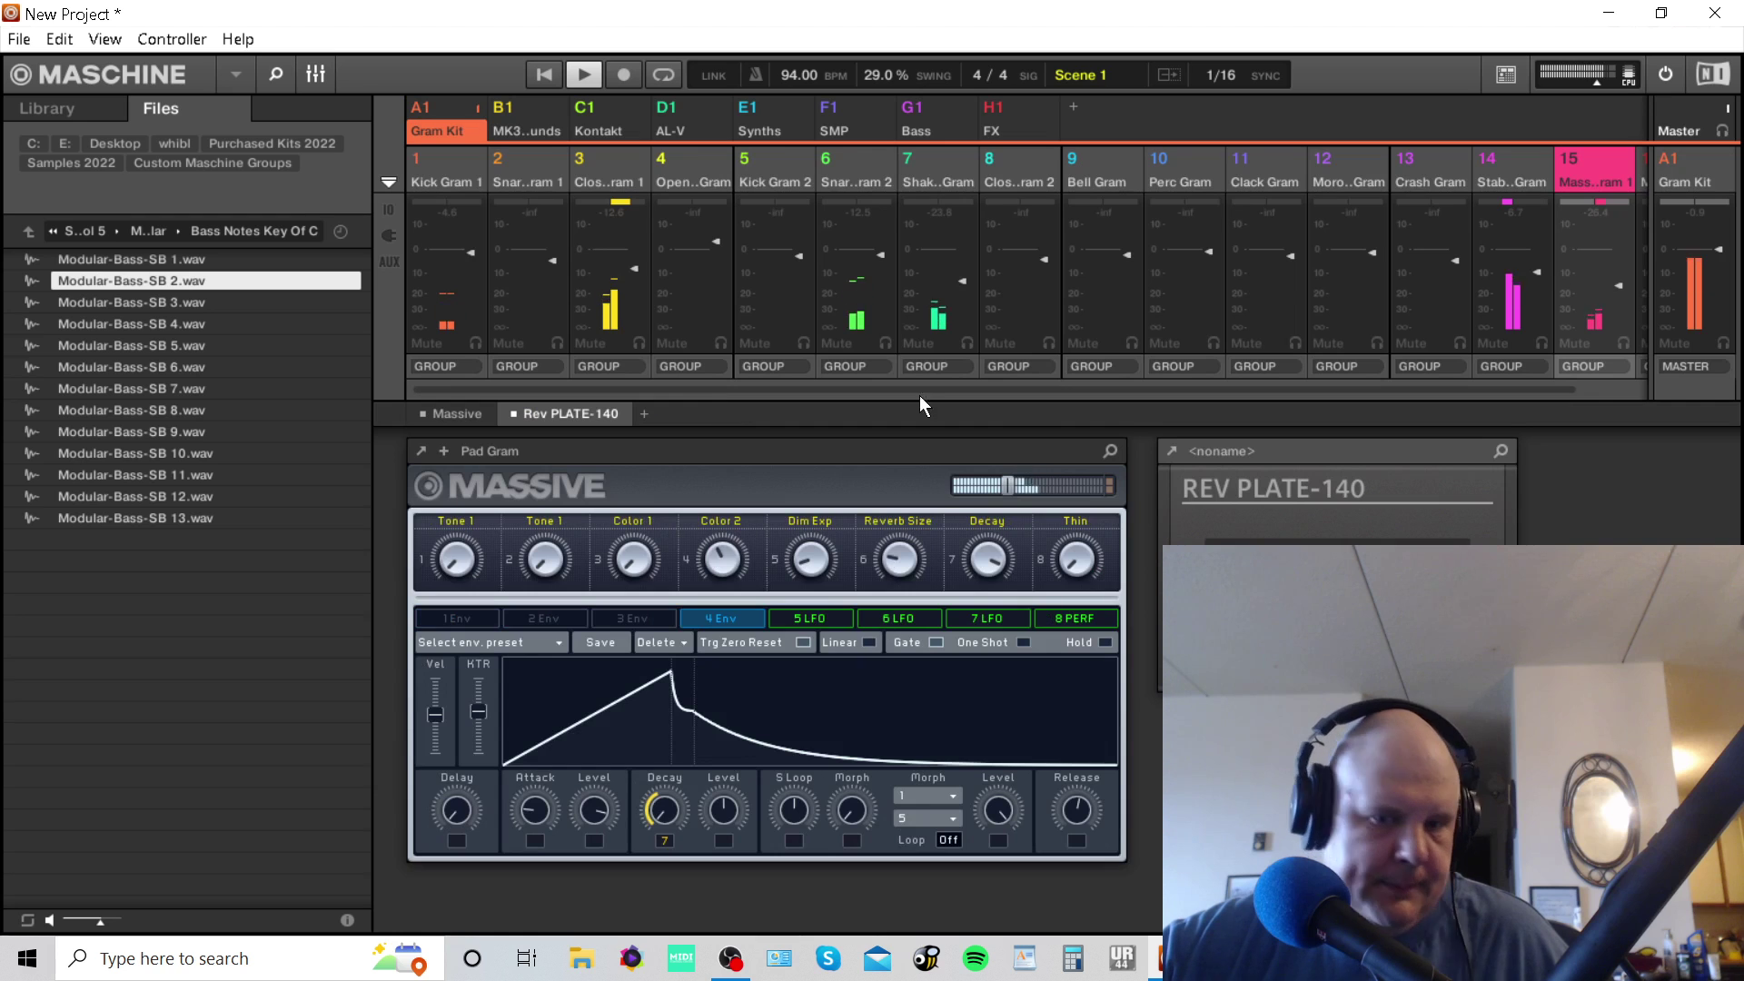
pyautogui.click(1175, 455)
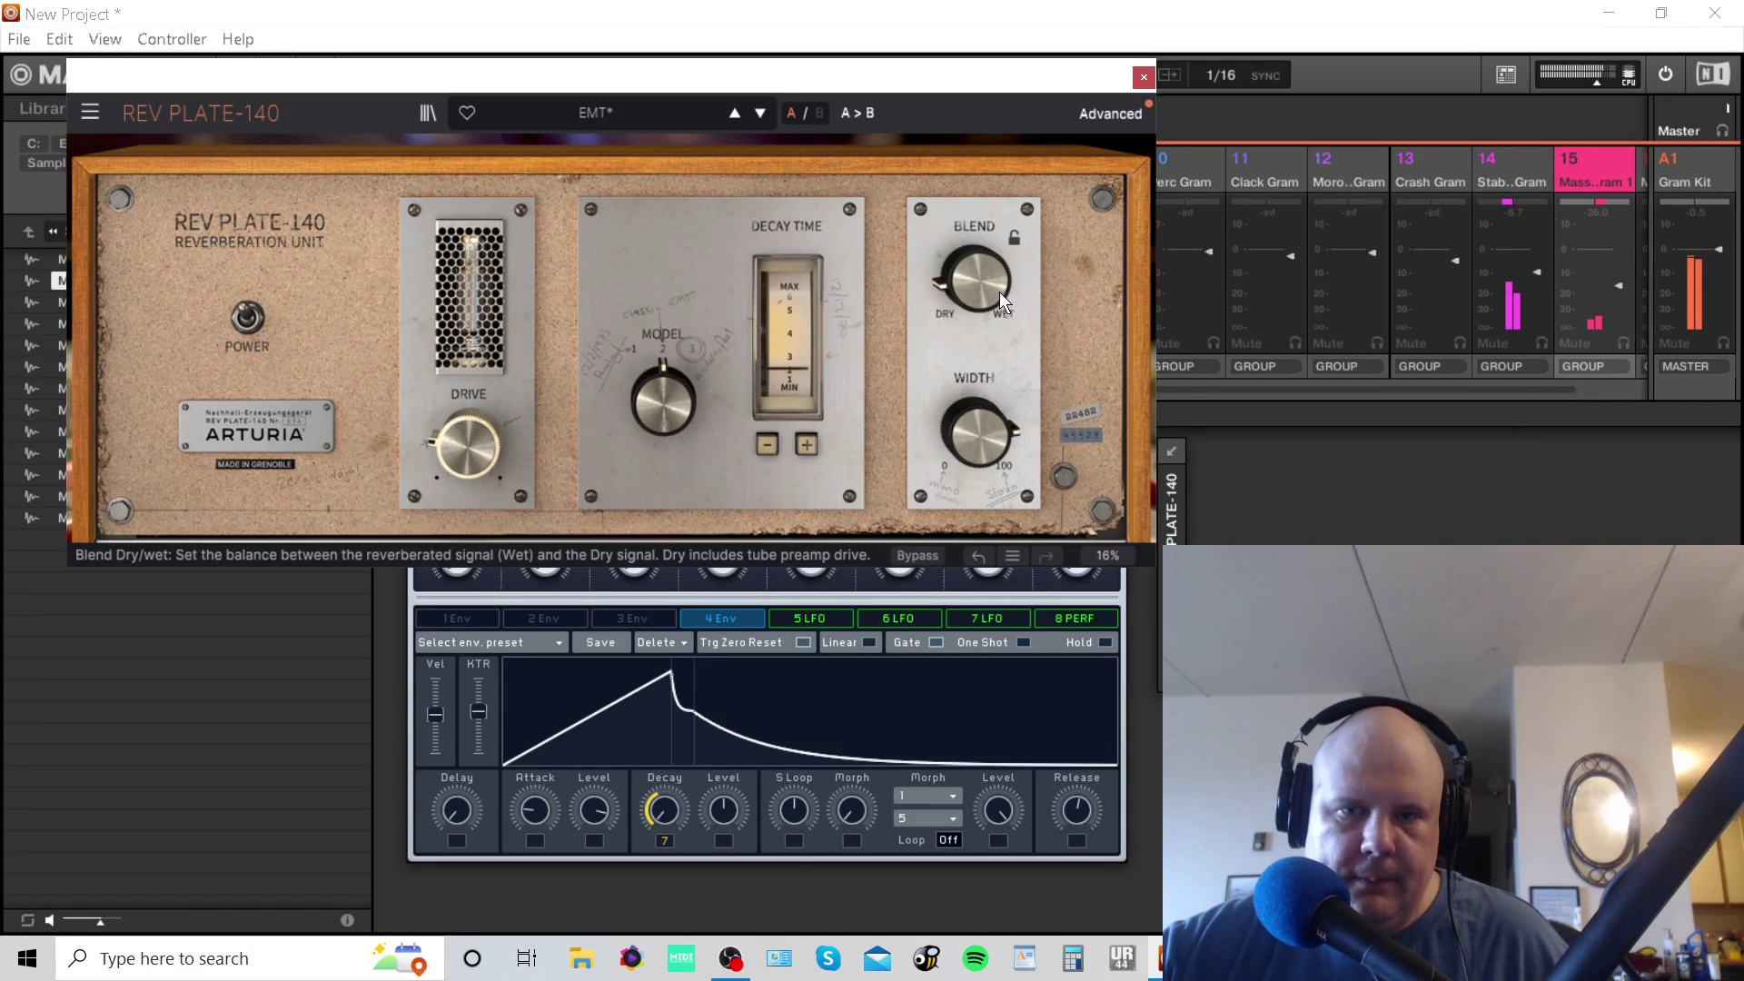
pyautogui.click(1143, 78)
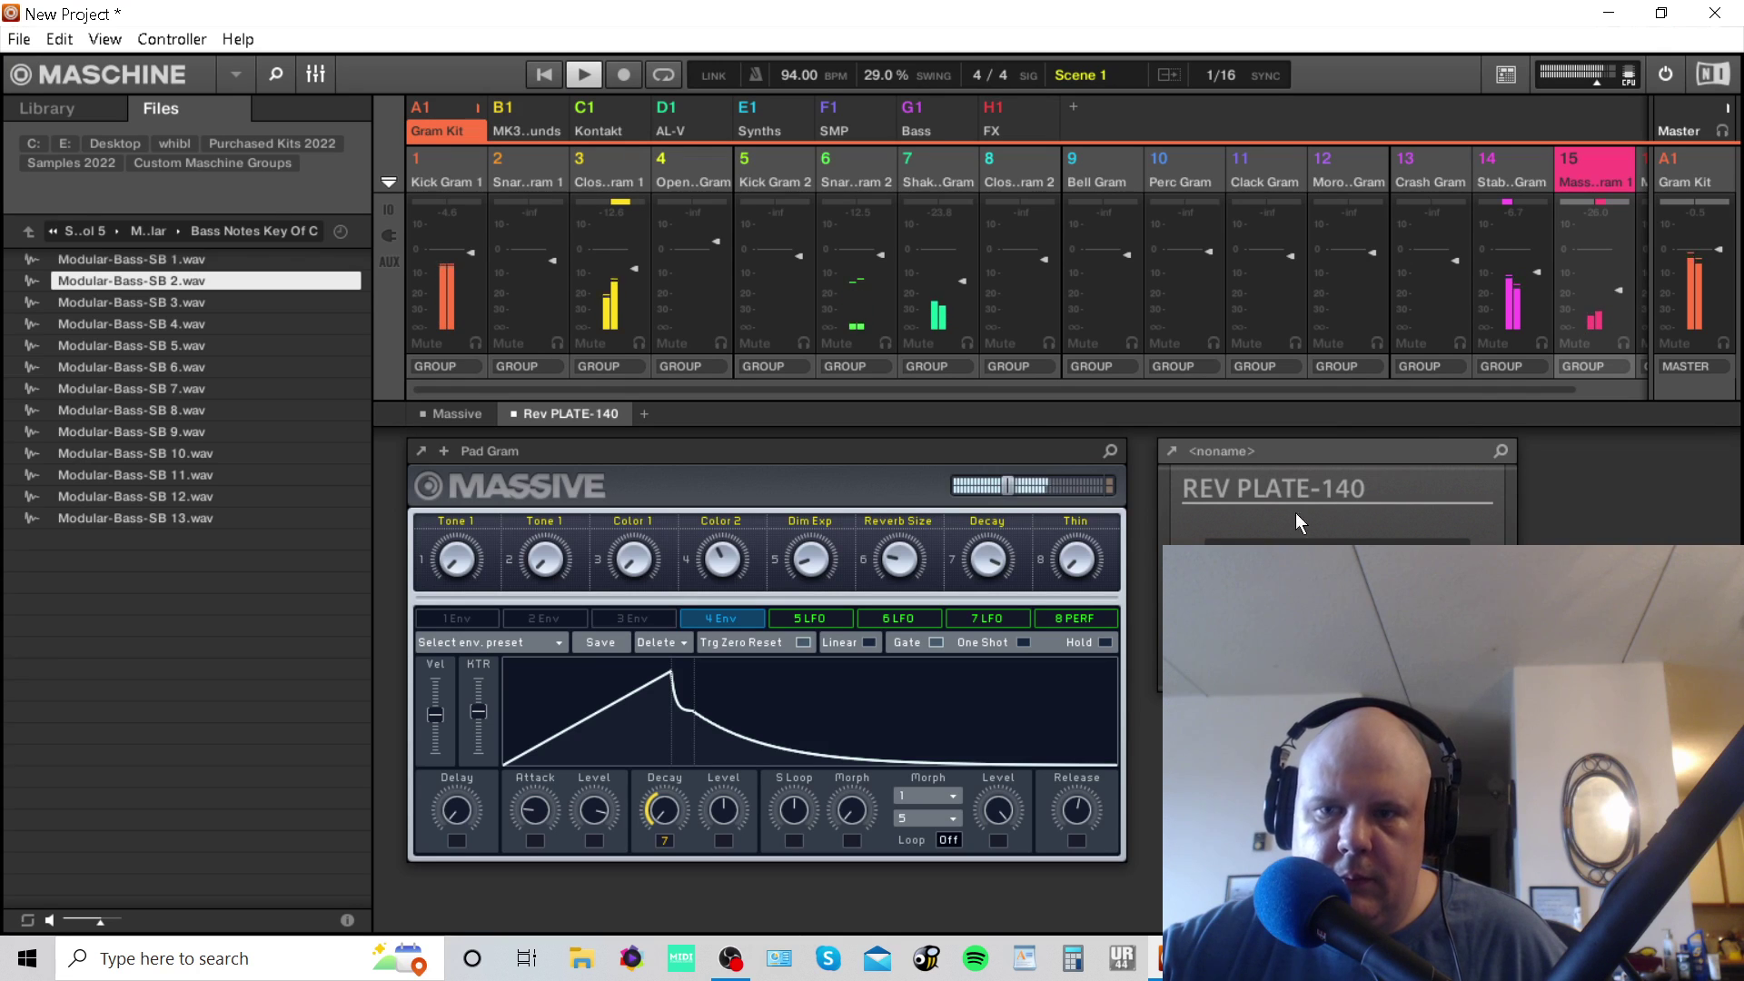
pyautogui.click(320, 76)
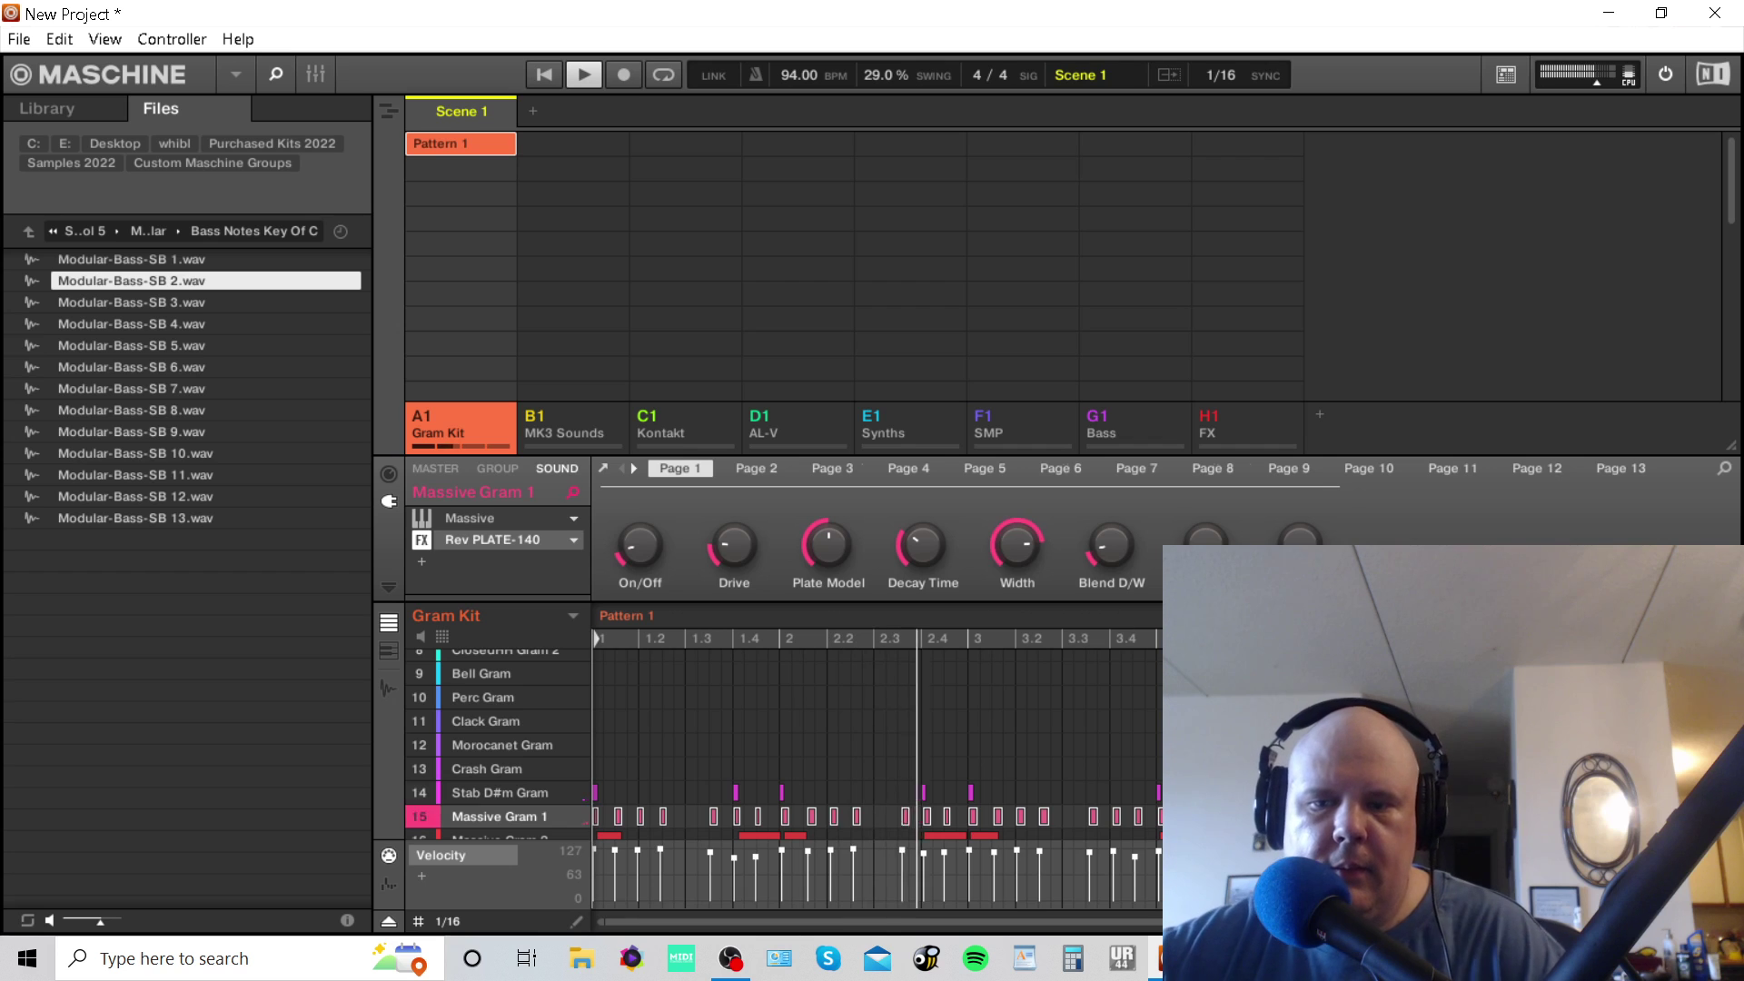
# Review the Massive Gram 1 notes in the piano roll and listen to the pattern again with the mixer shown.
pyautogui.click(1272, 715)
pyautogui.click(486, 800)
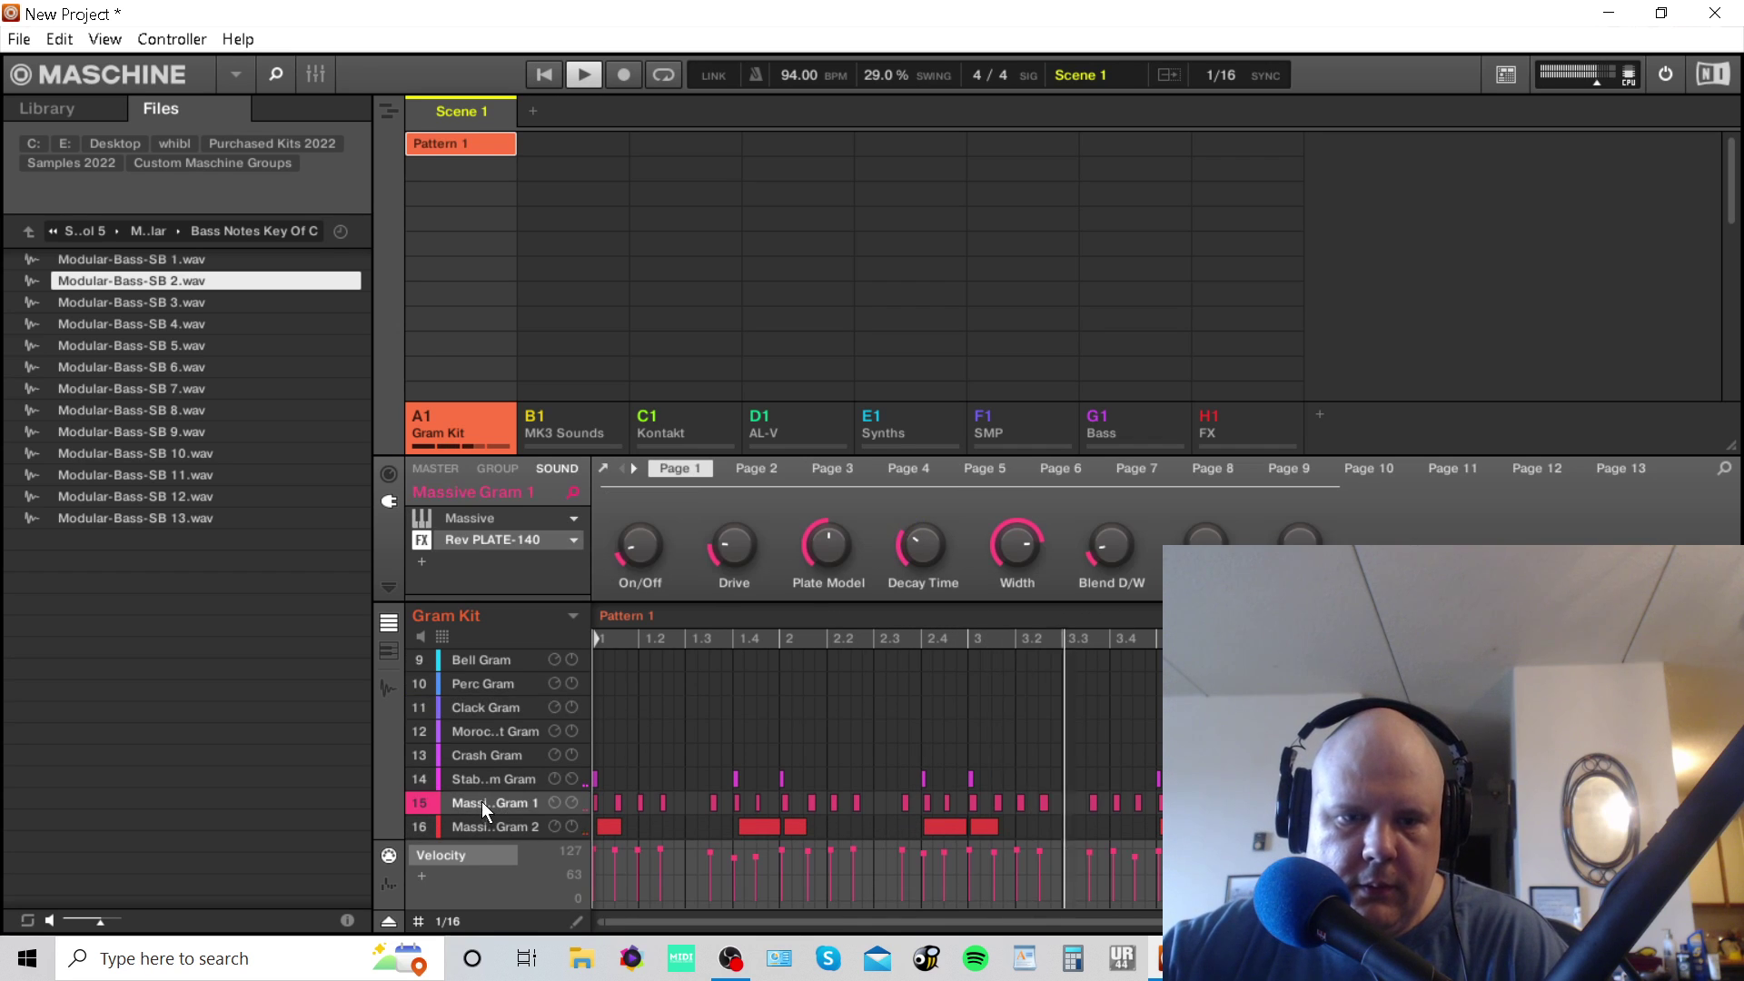
pyautogui.click(388, 650)
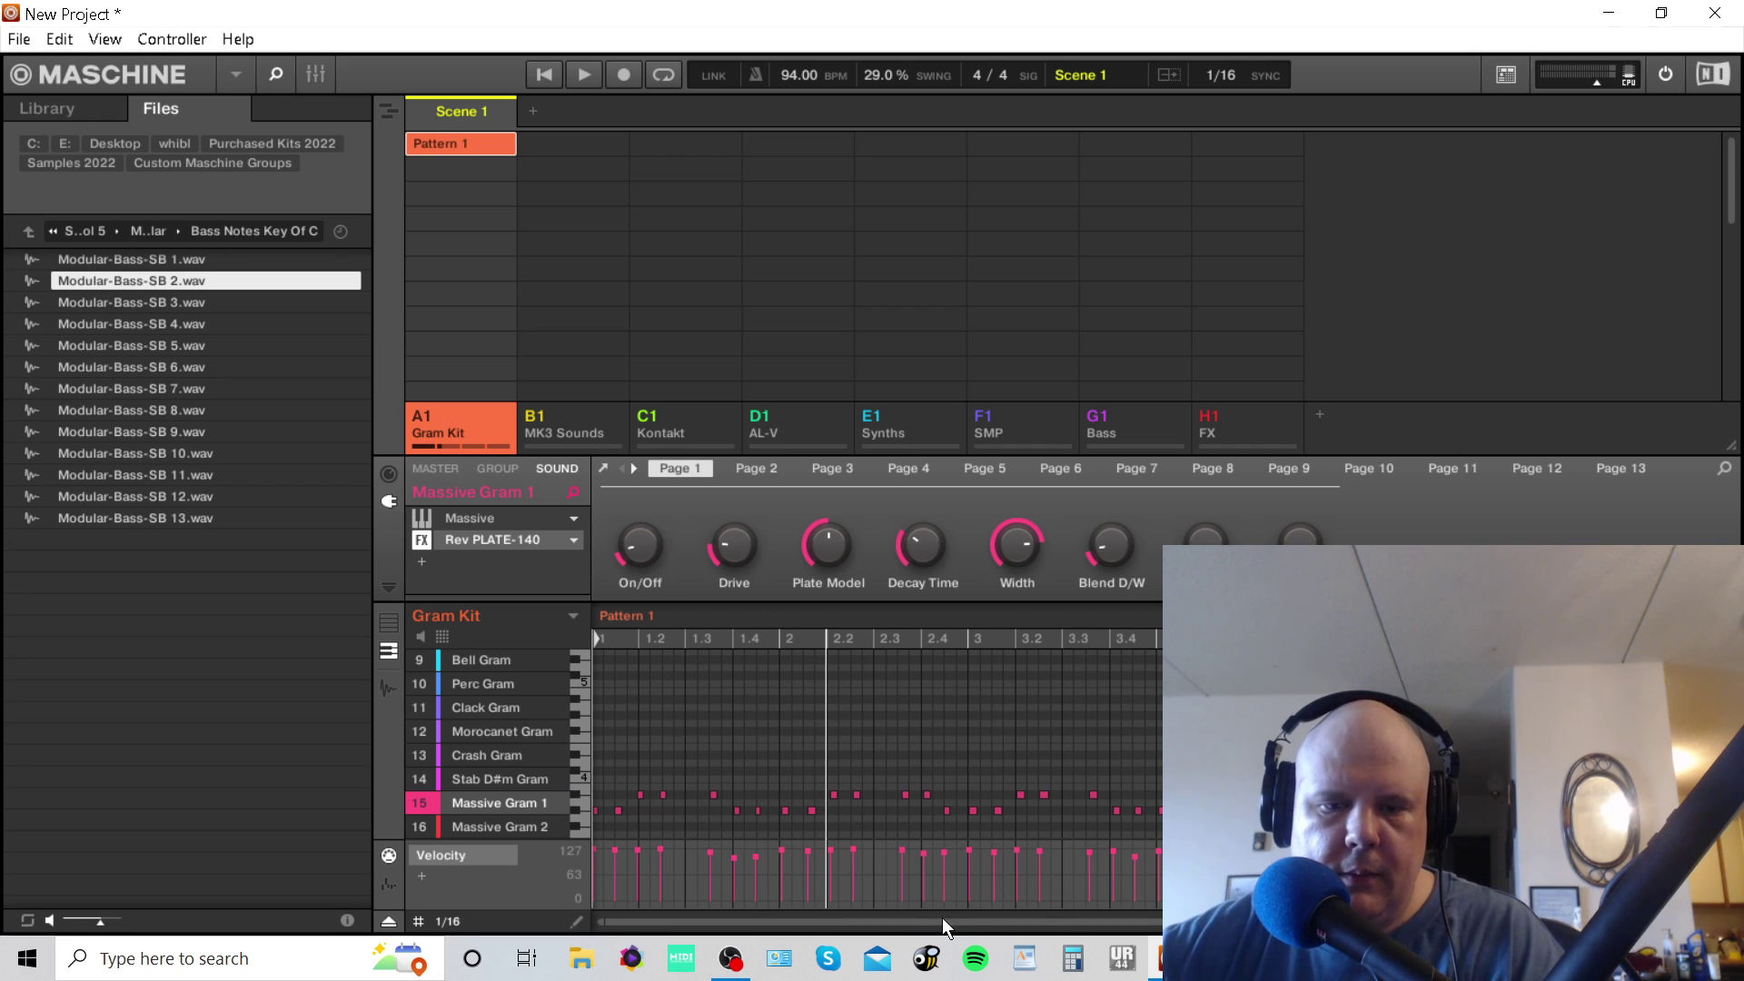
pyautogui.press('space')
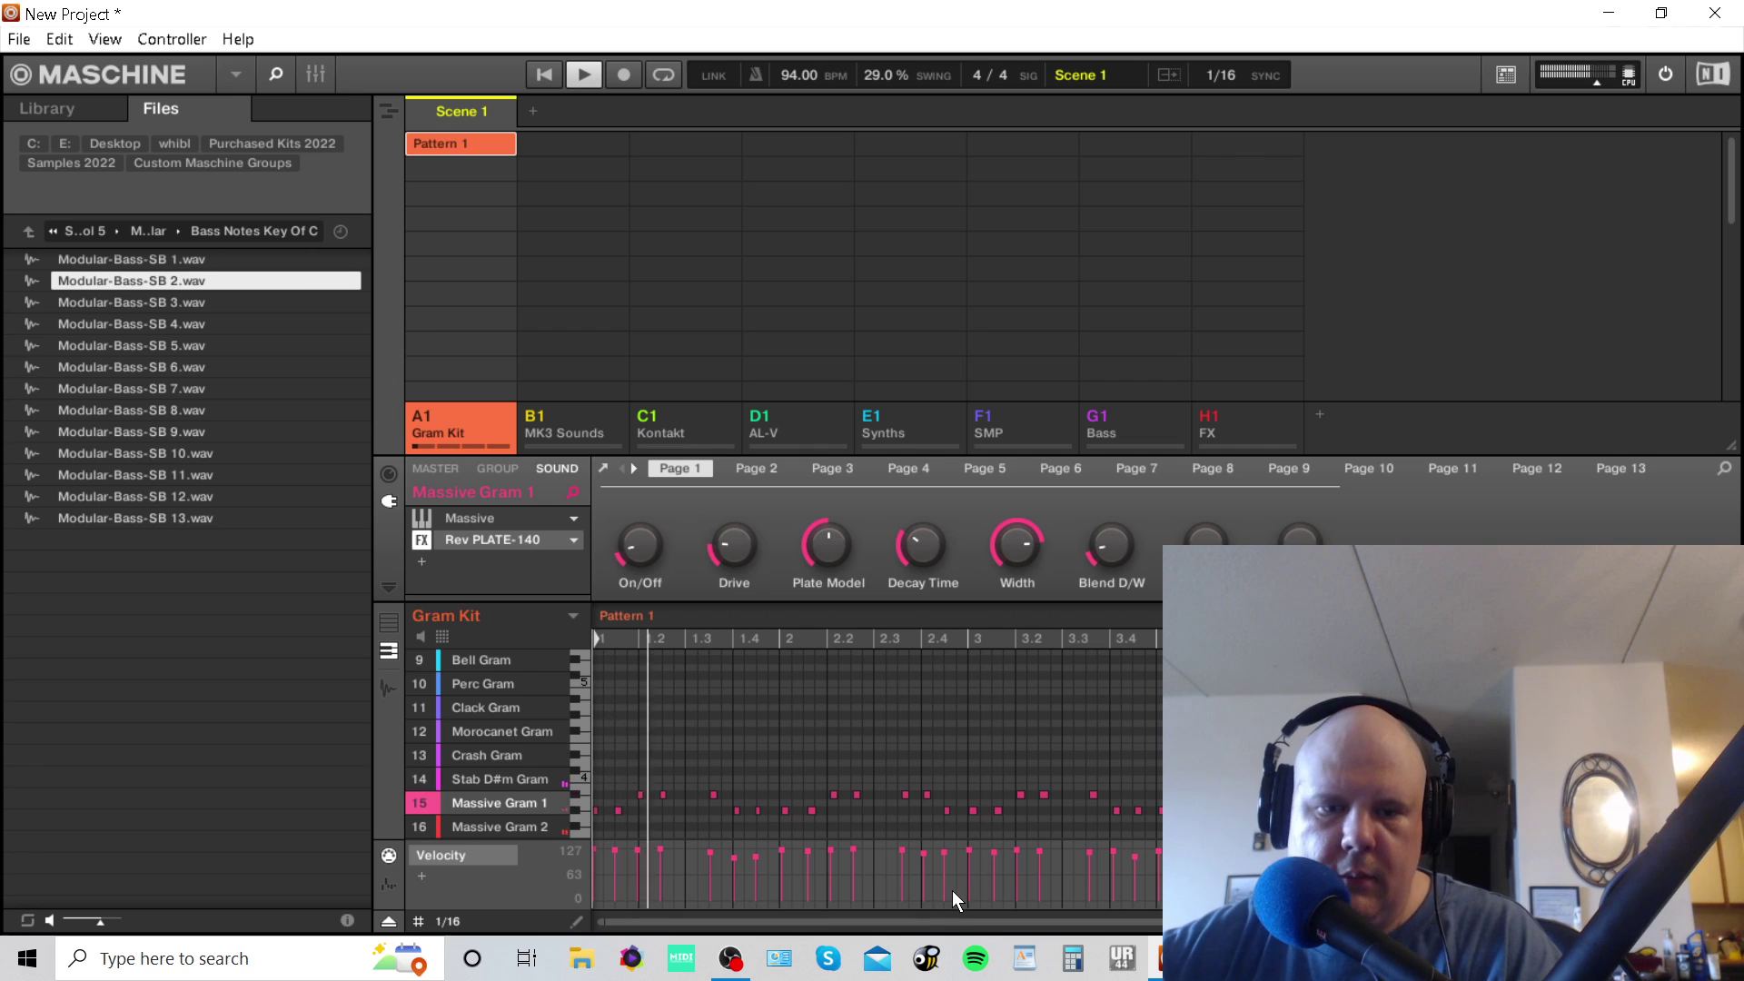
pyautogui.click(315, 74)
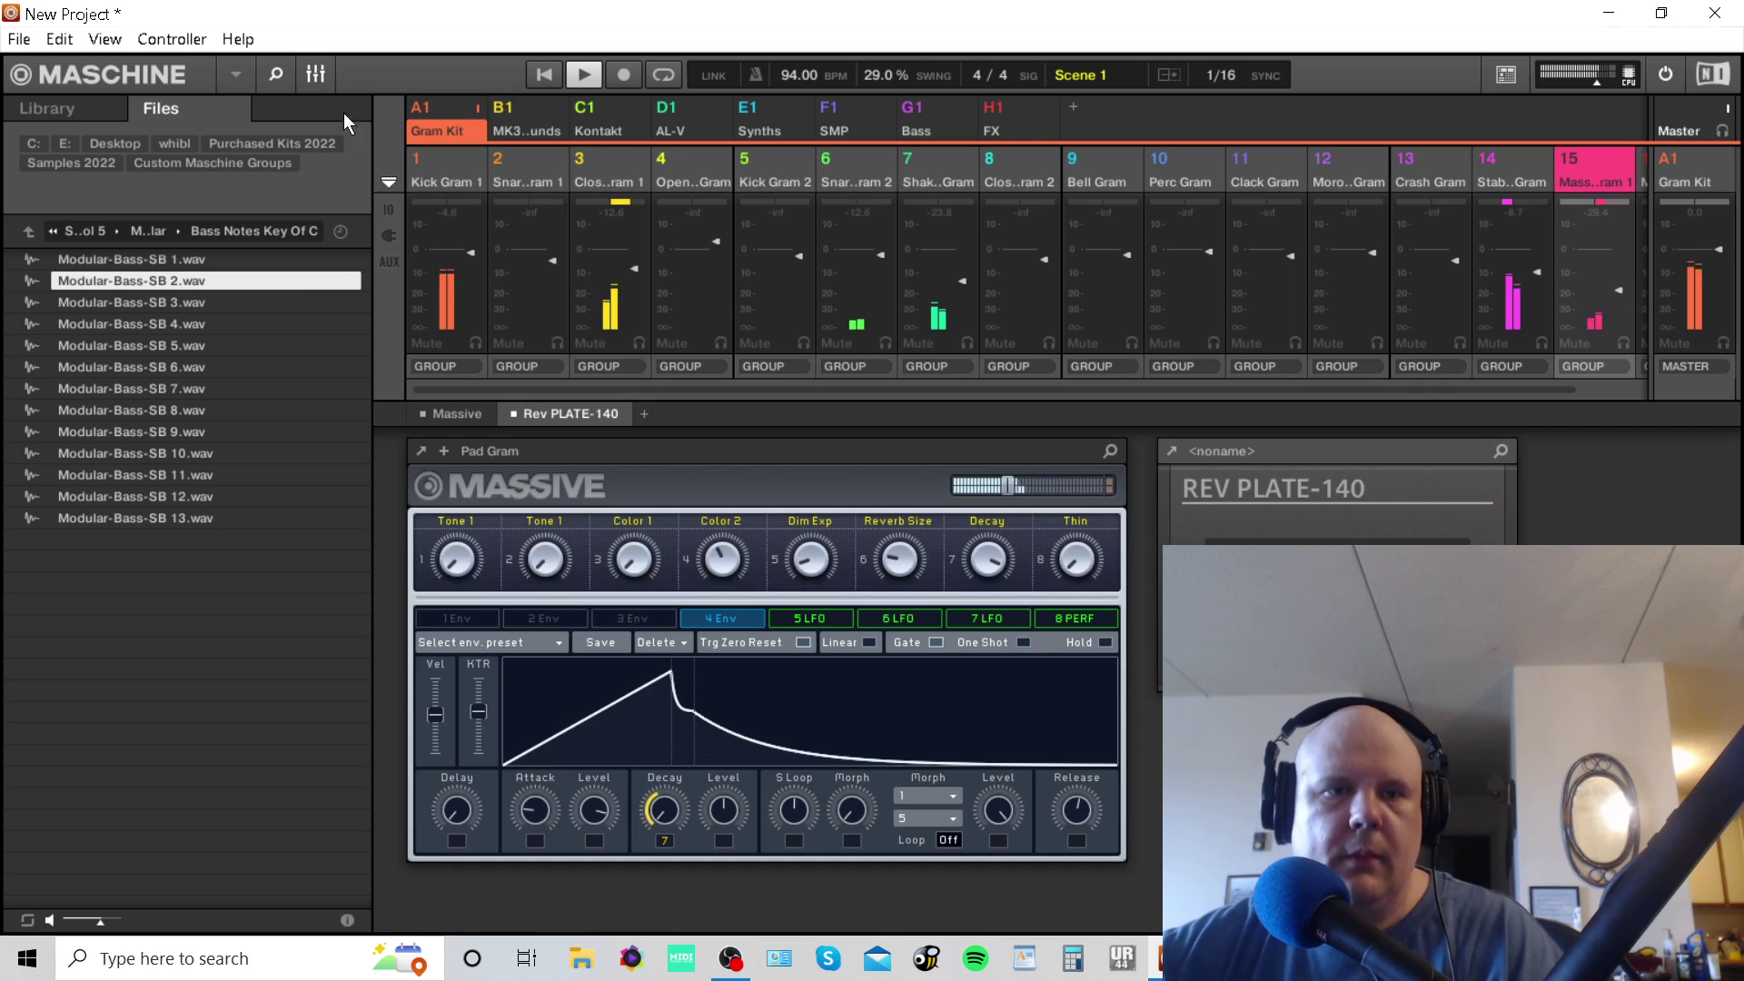
# Save the project under the name GanG Juice in the Projects folder.
pyautogui.hotkey('ctrl', 'shift', 's')
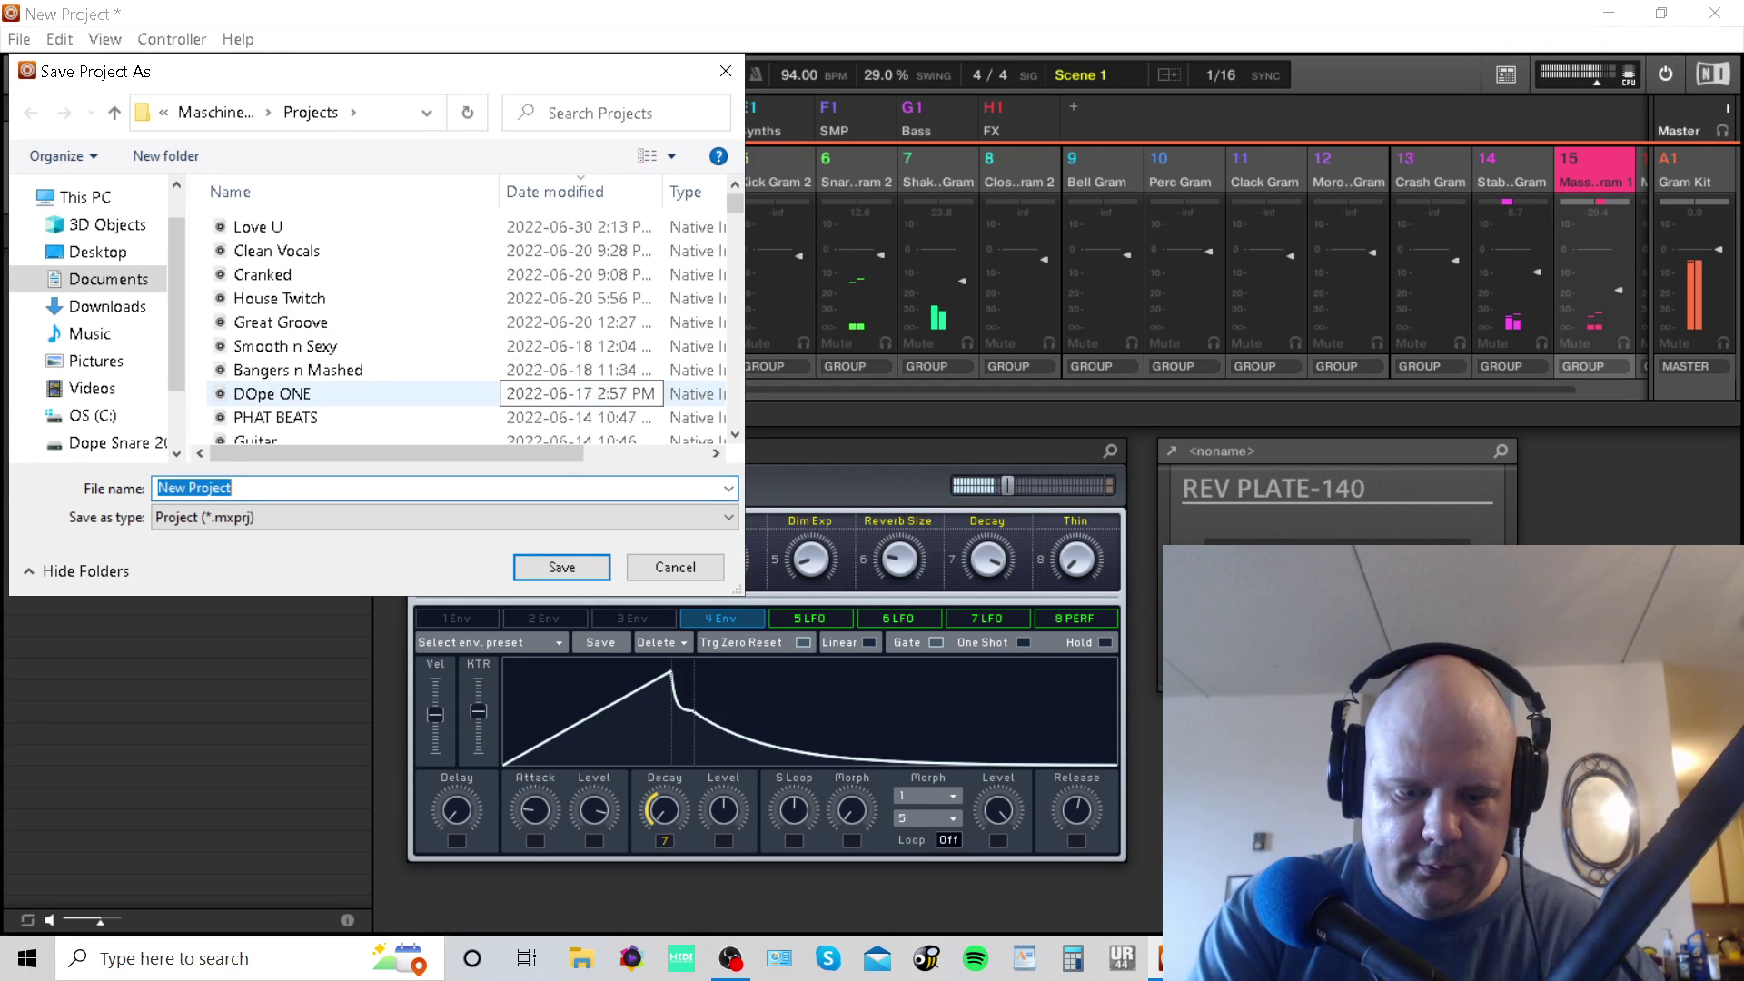
pyautogui.write('Gan')
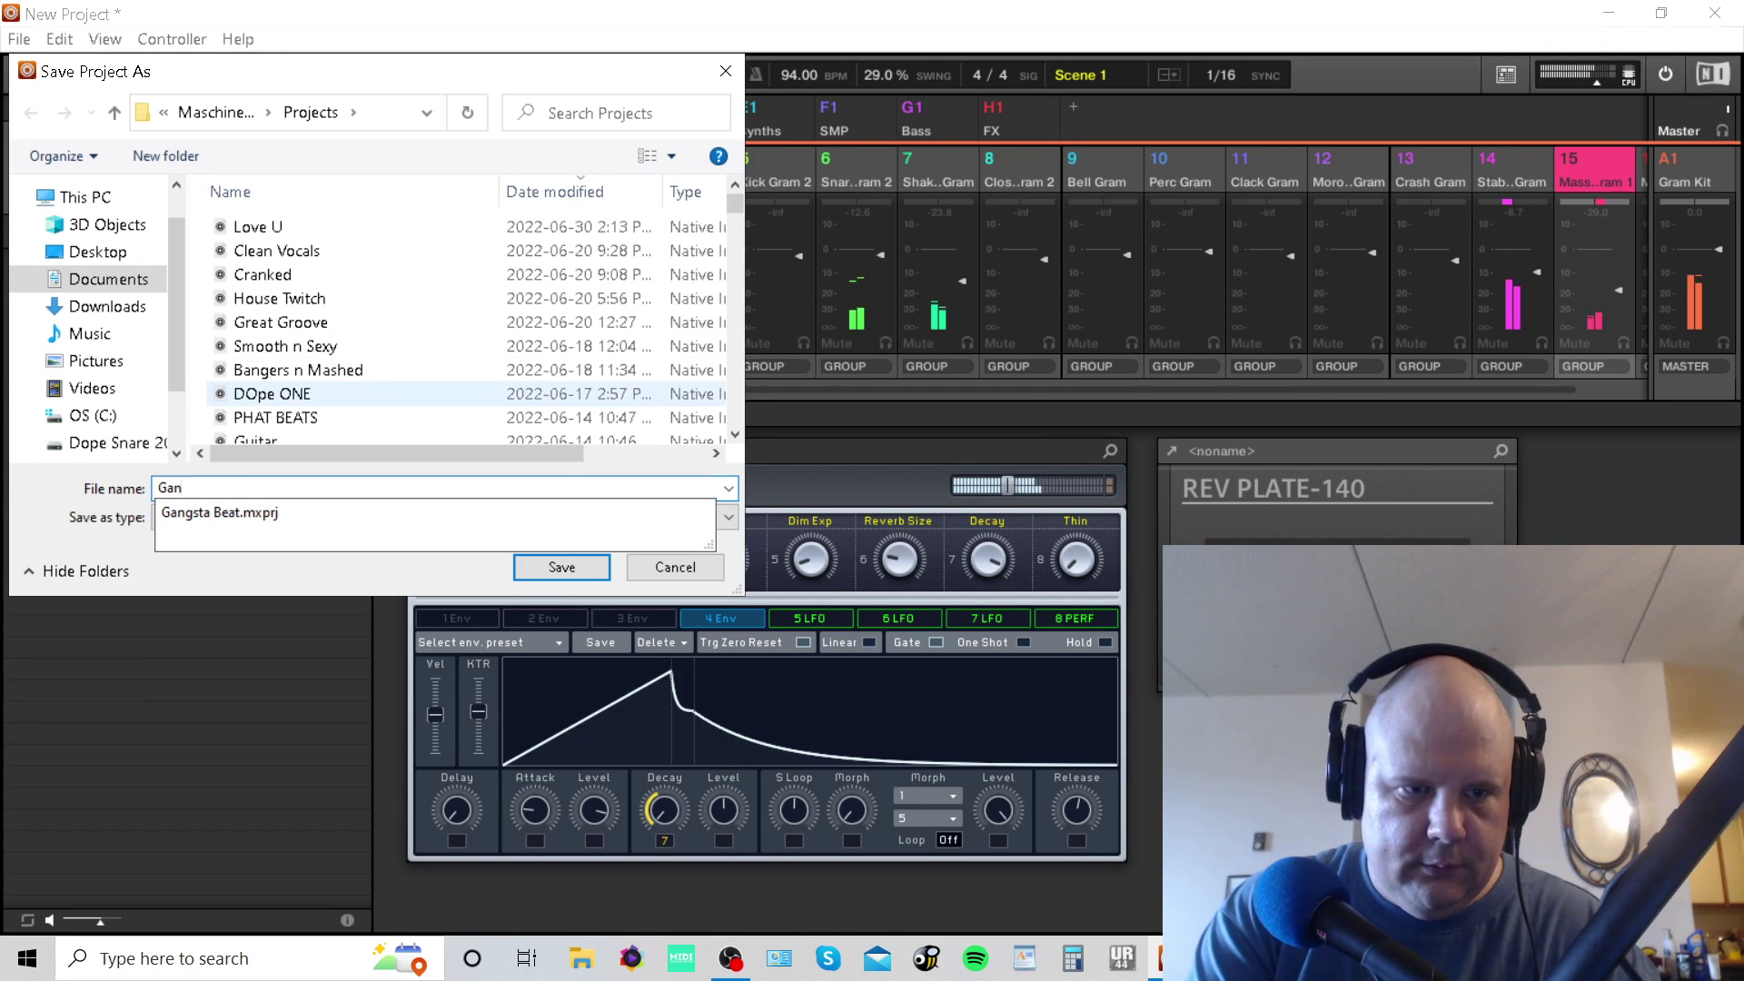
pyautogui.write('G')
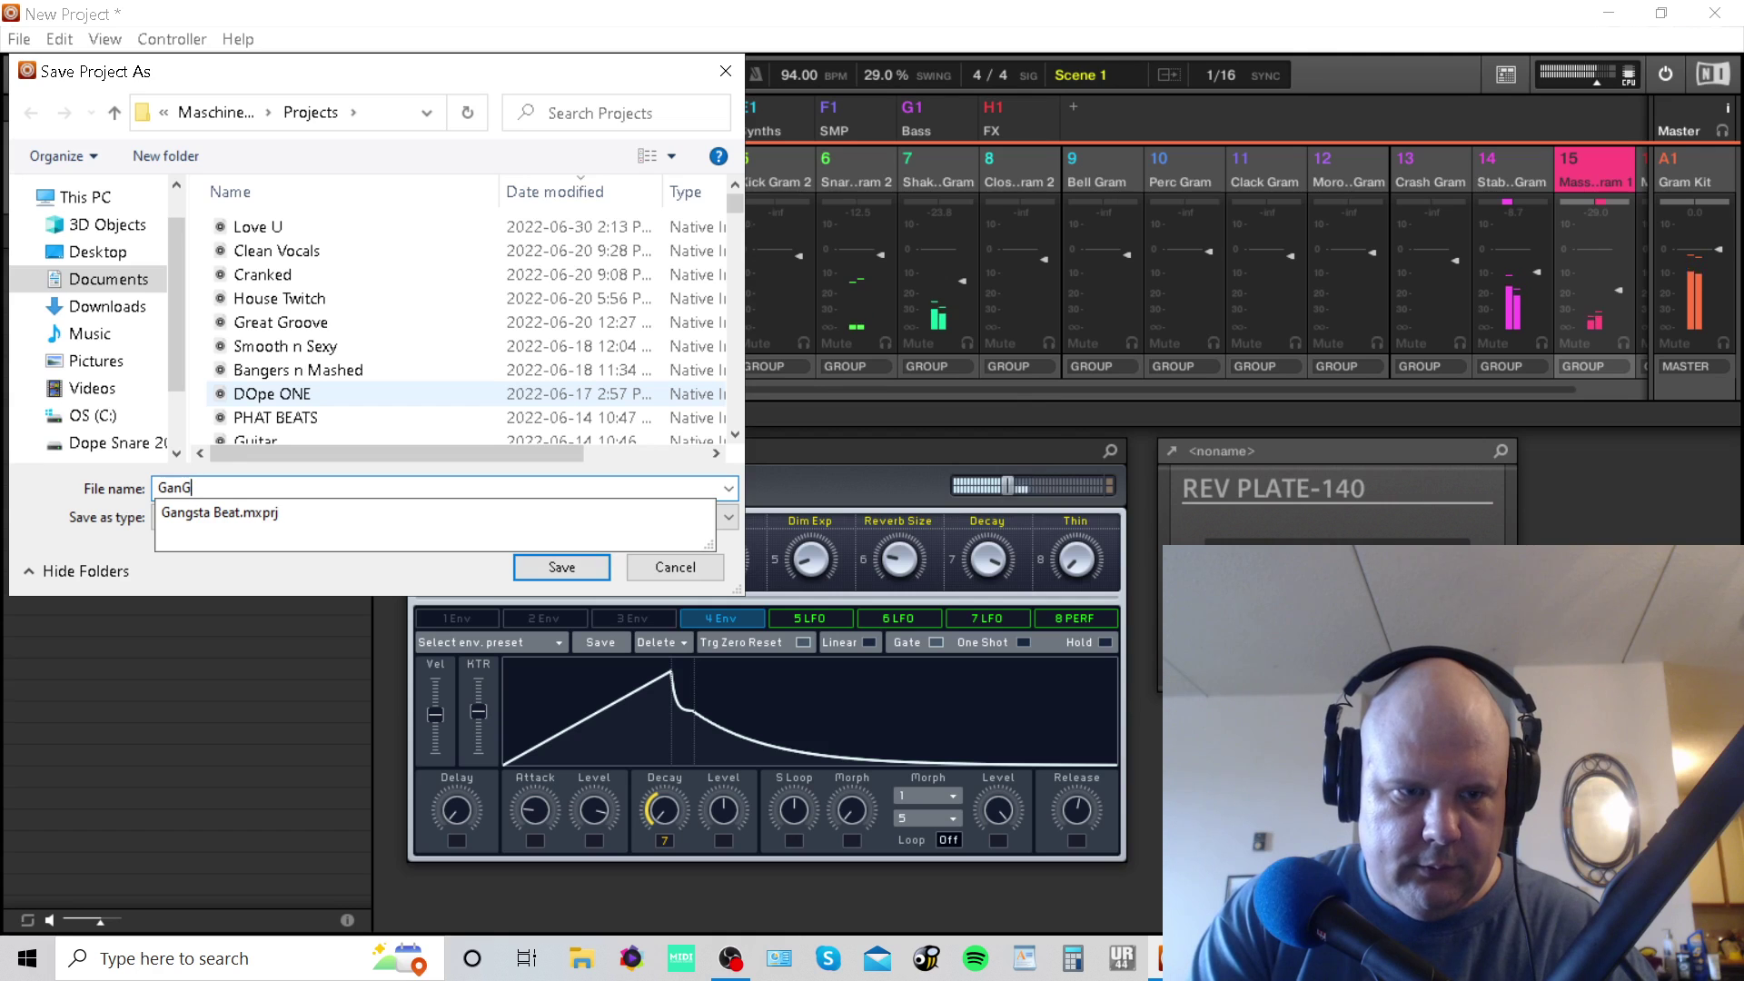
pyautogui.write(' Juice')
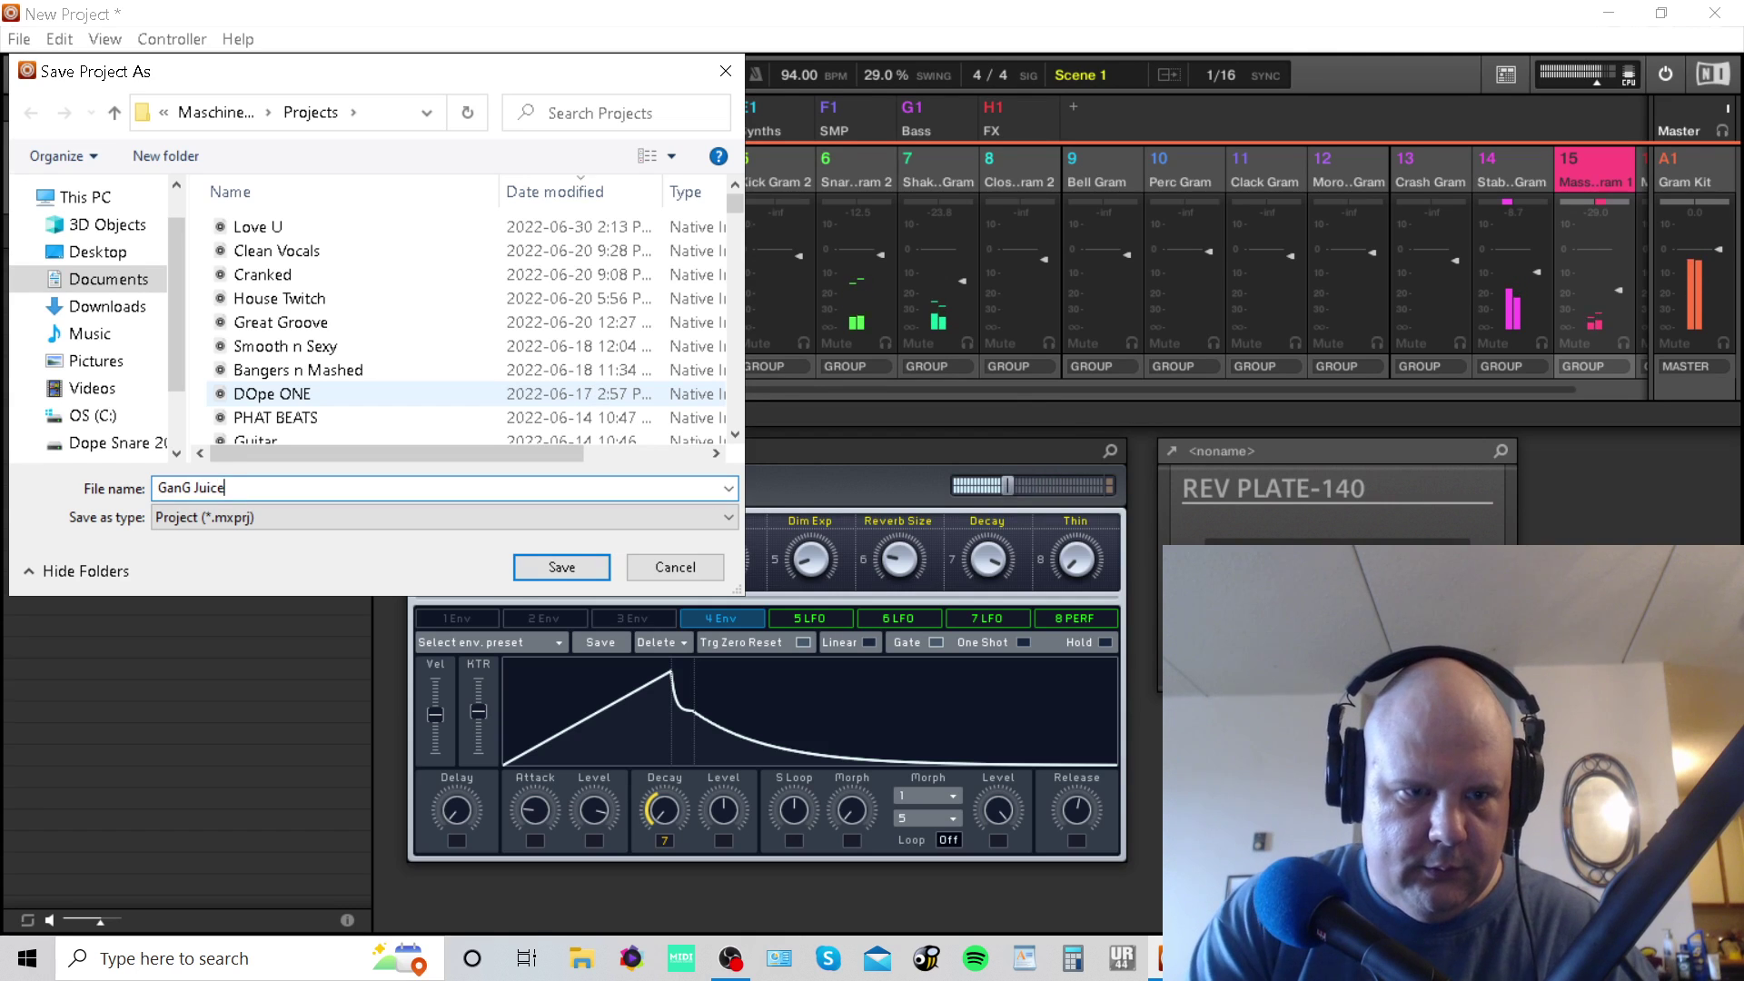
pyautogui.press('Return')
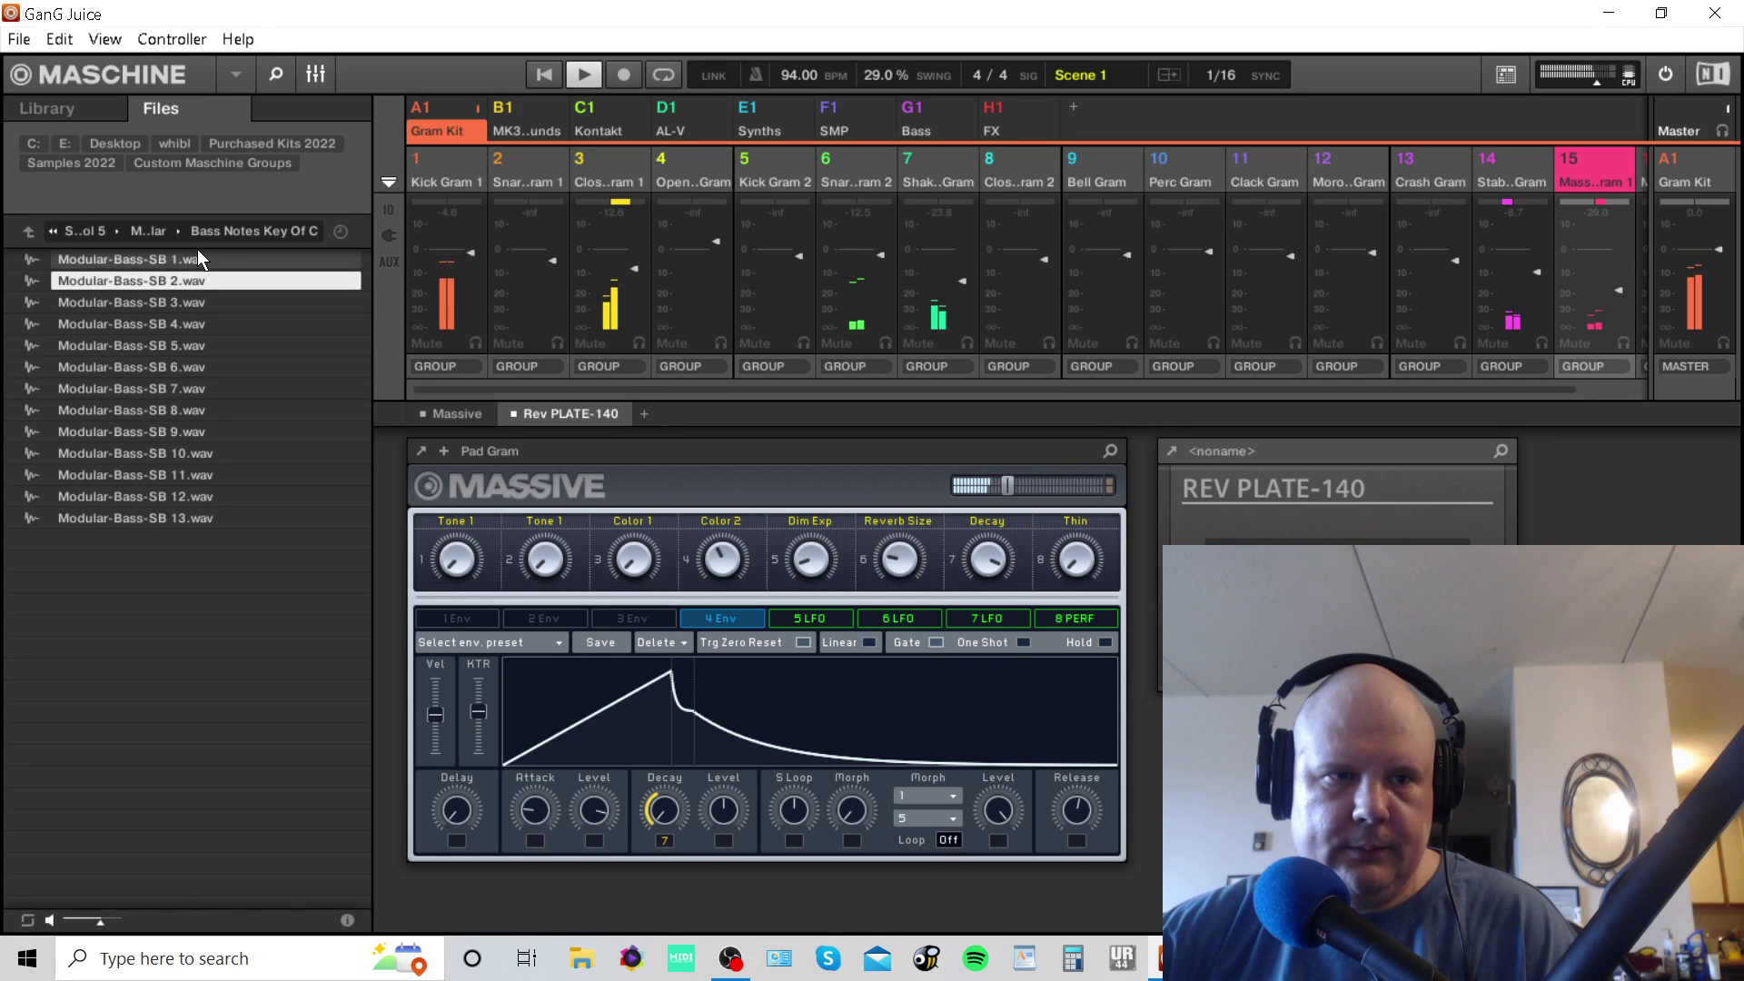
# Return to the arrangement and pattern view, and add the Supercharger compressor after Transient Master on the Gram Kit group.
pyautogui.click(315, 73)
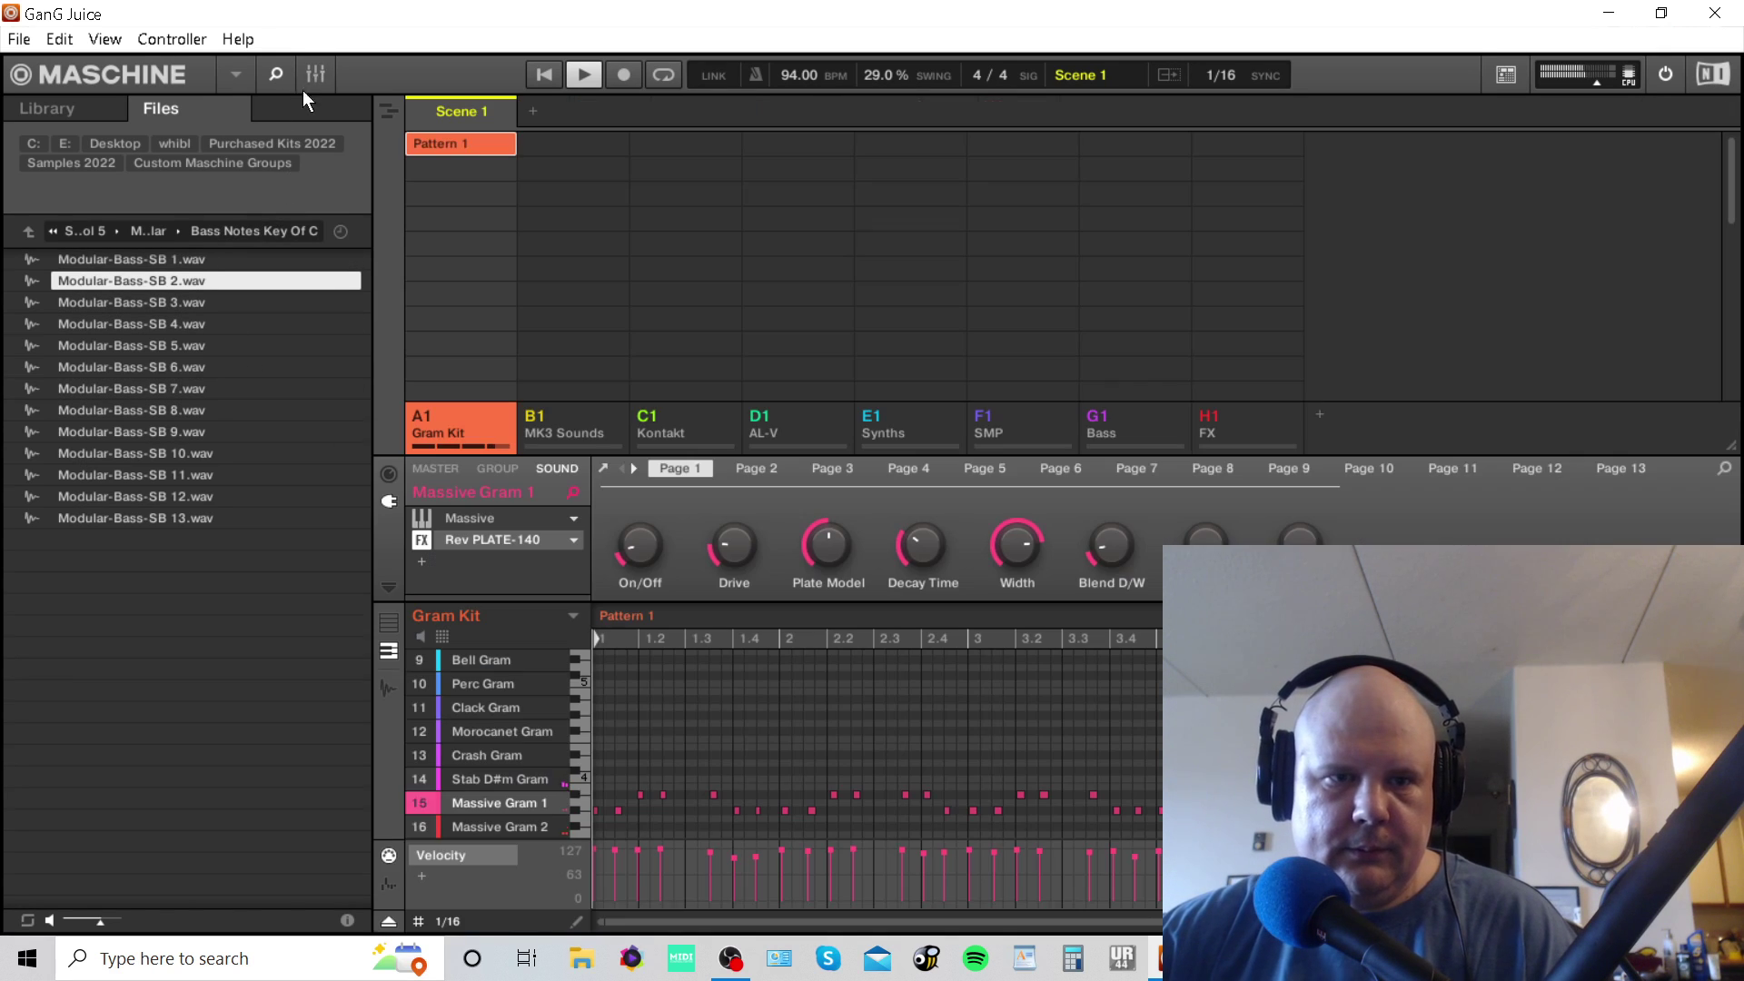
pyautogui.click(389, 622)
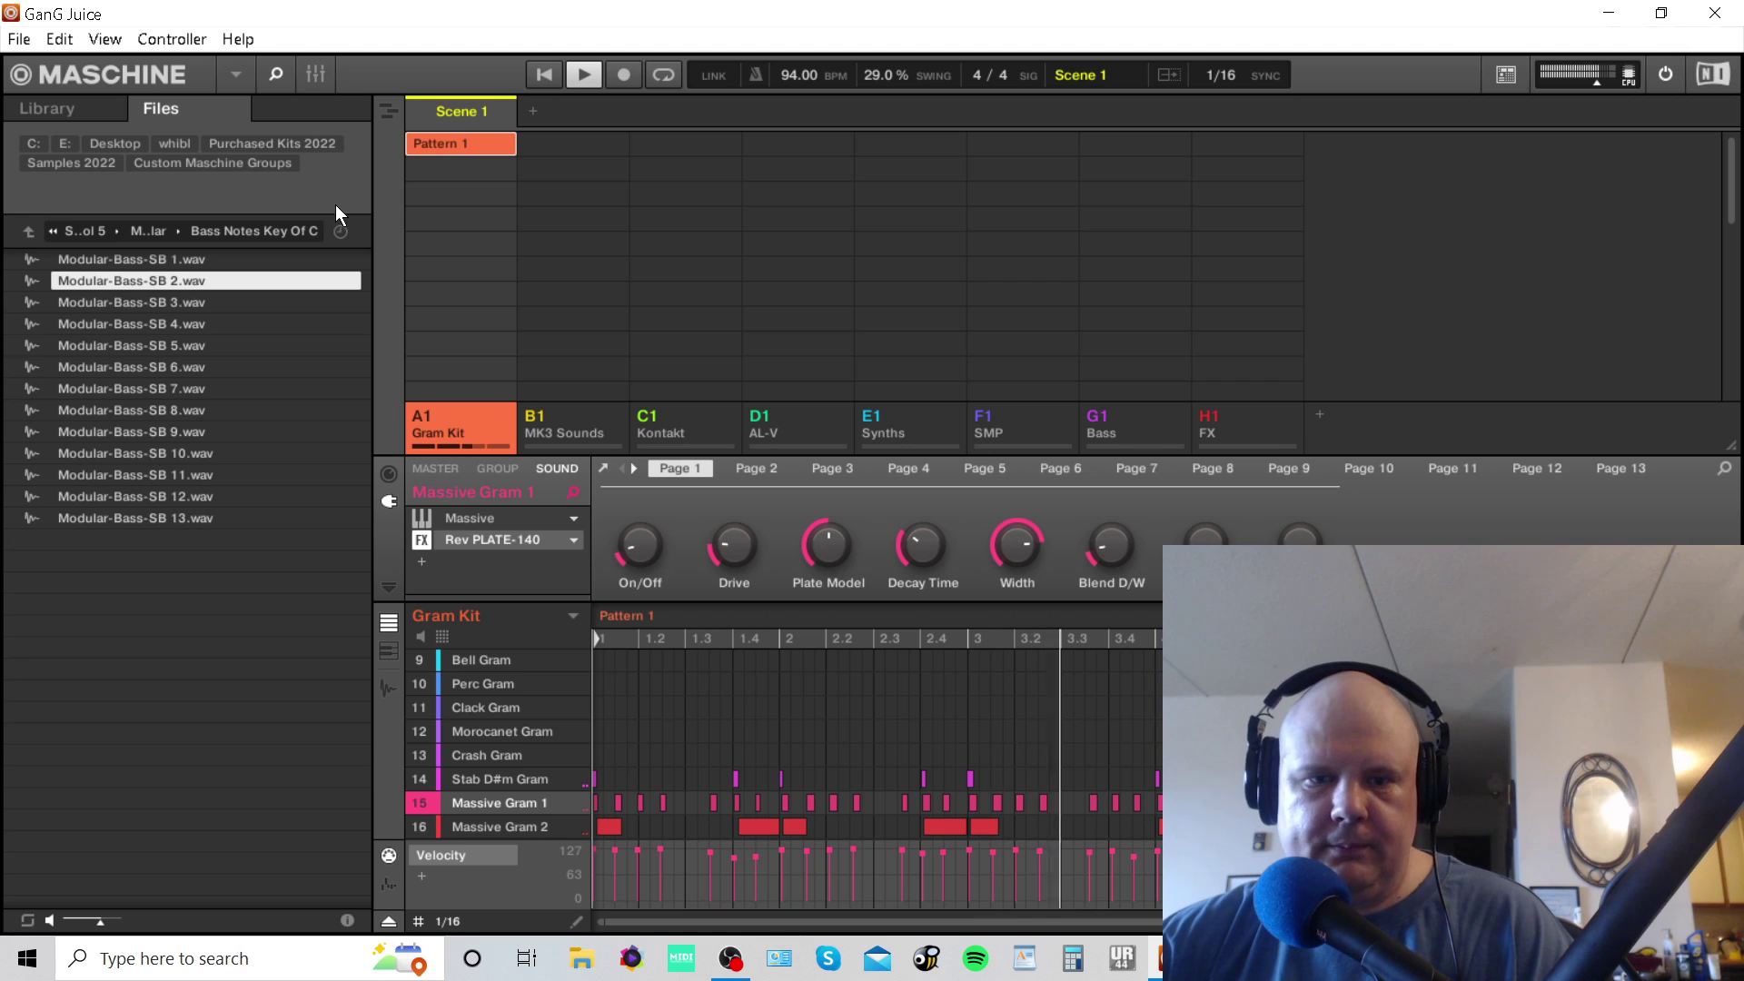
pyautogui.click(484, 469)
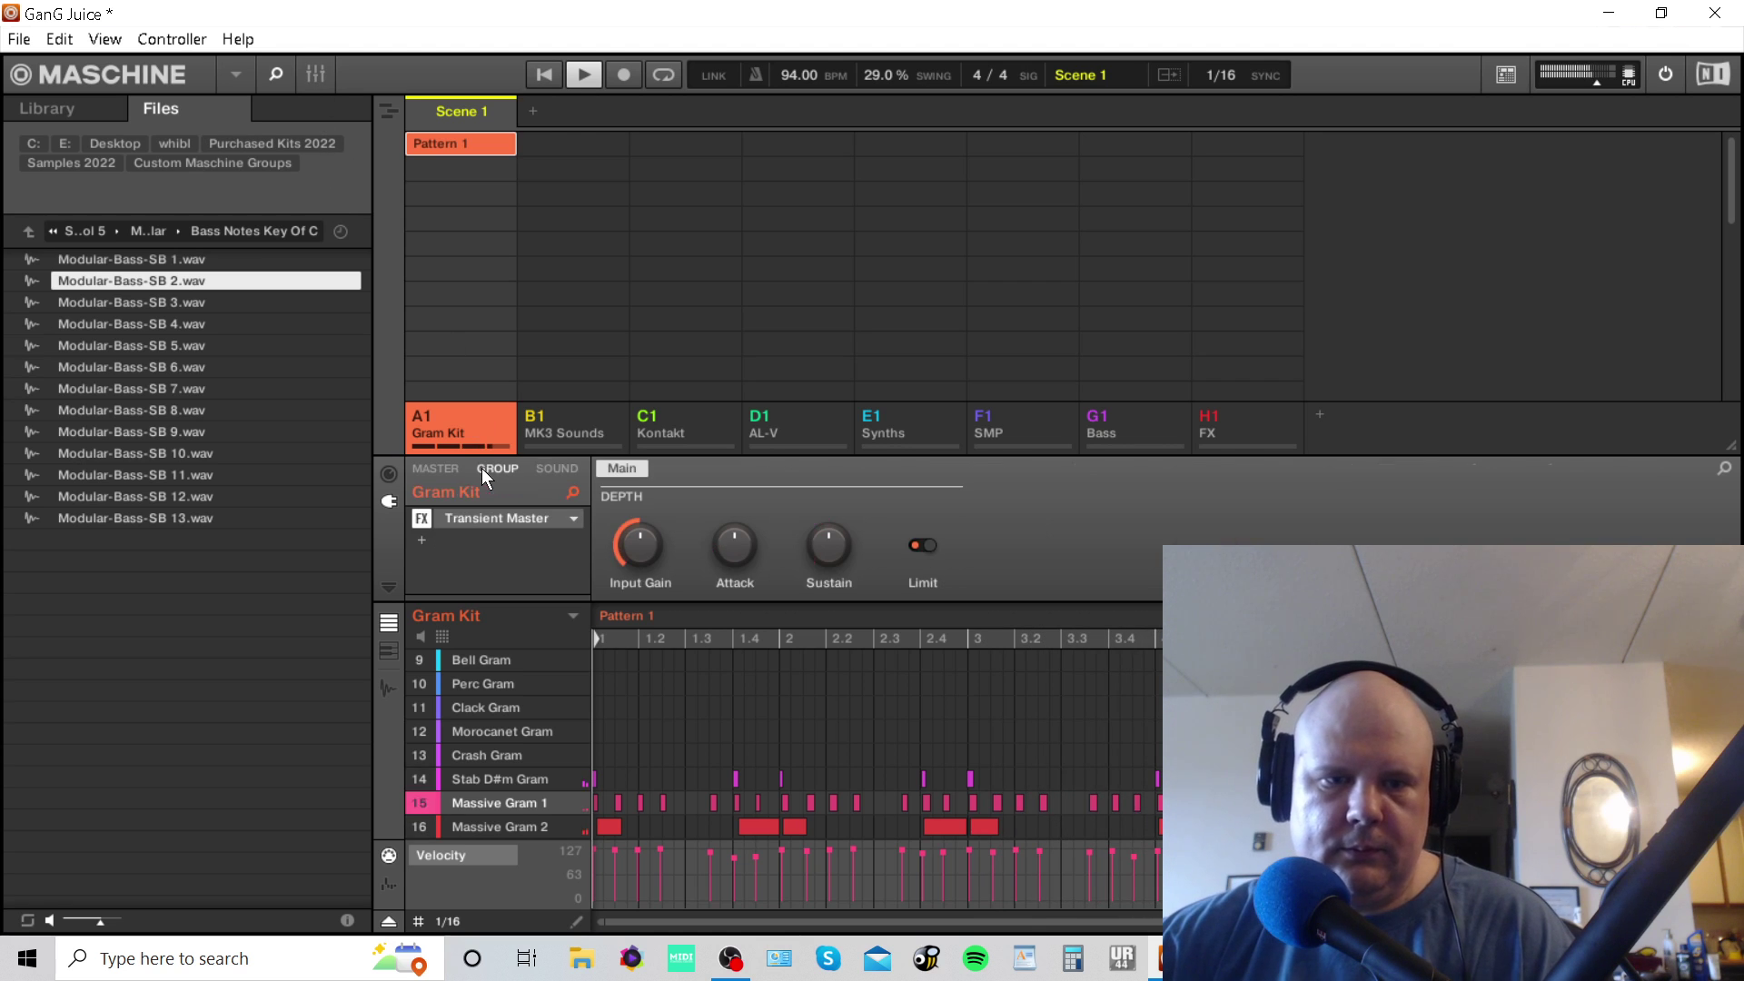
pyautogui.click(422, 539)
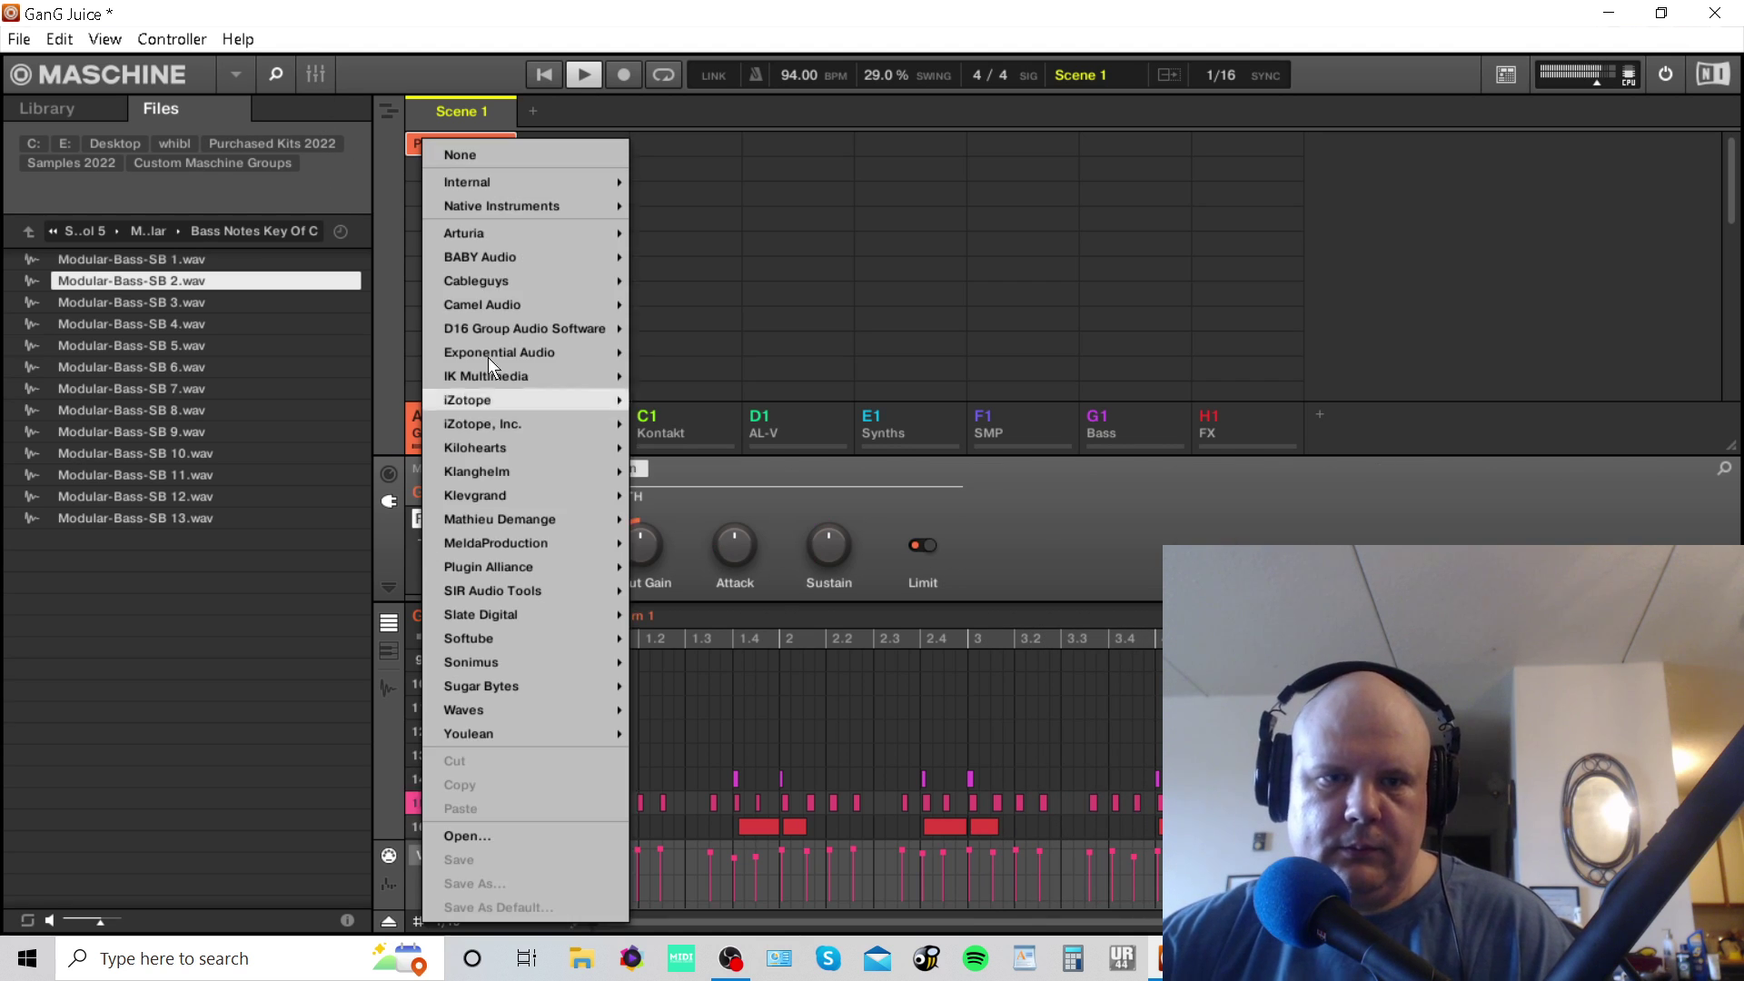
pyautogui.moveTo(496, 187)
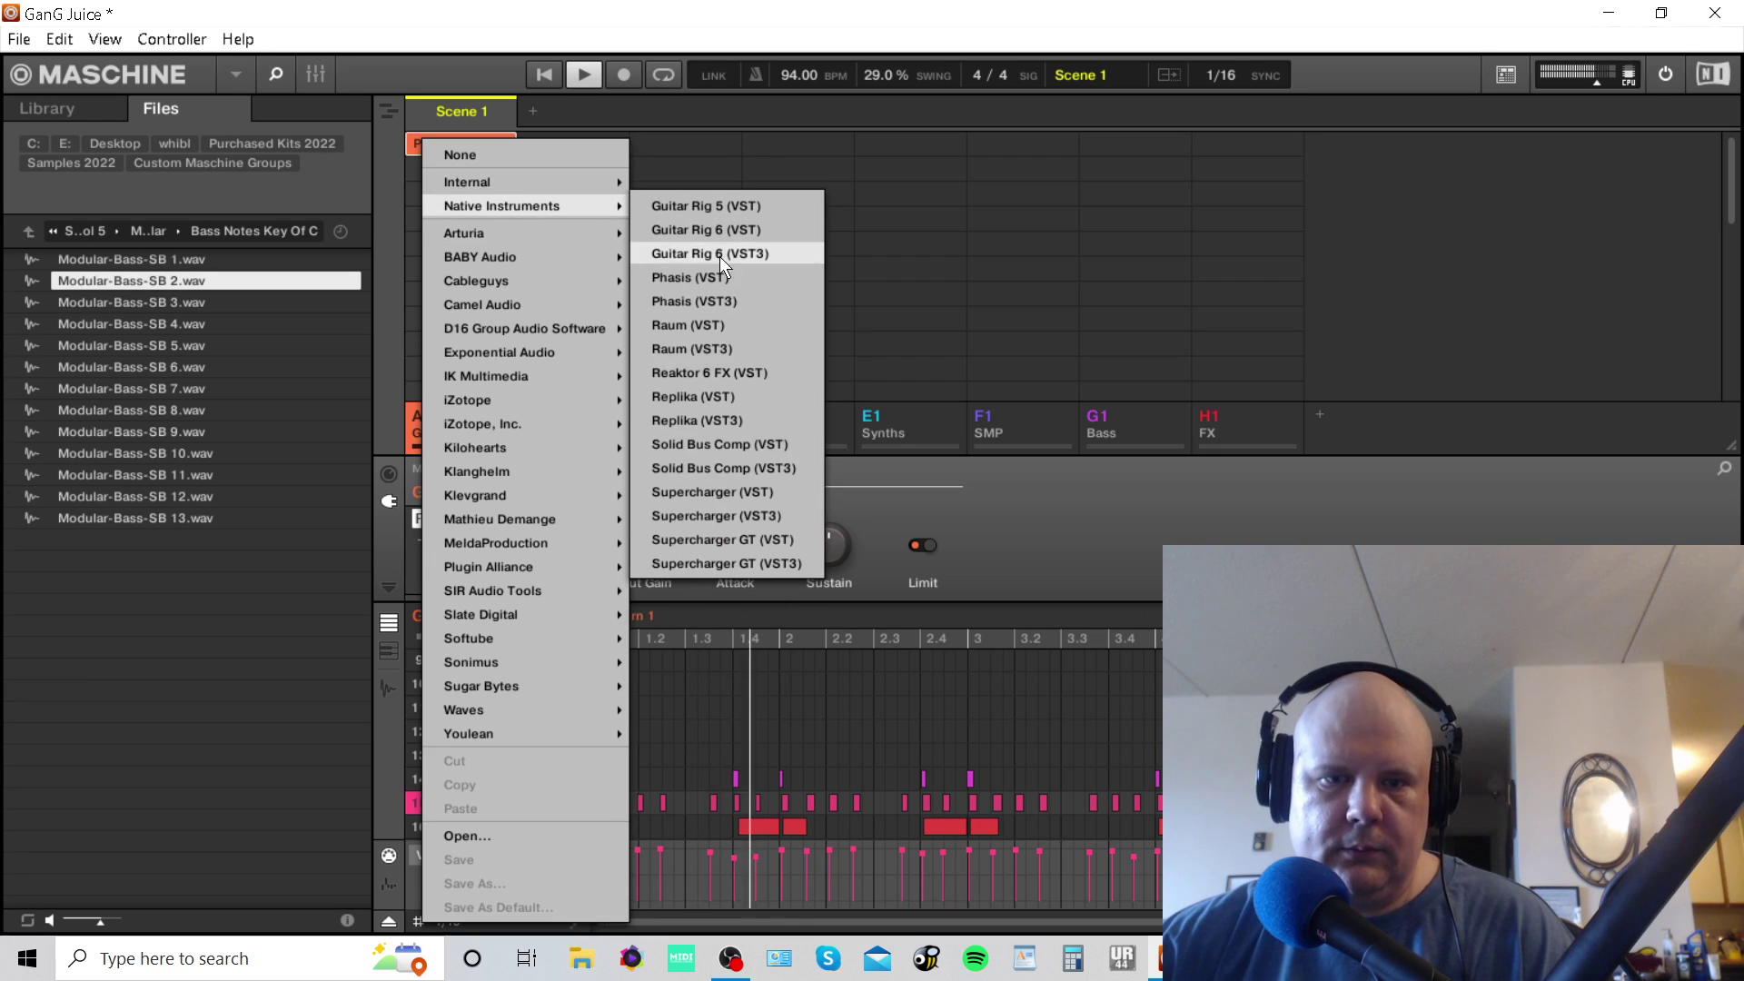
pyautogui.click(727, 491)
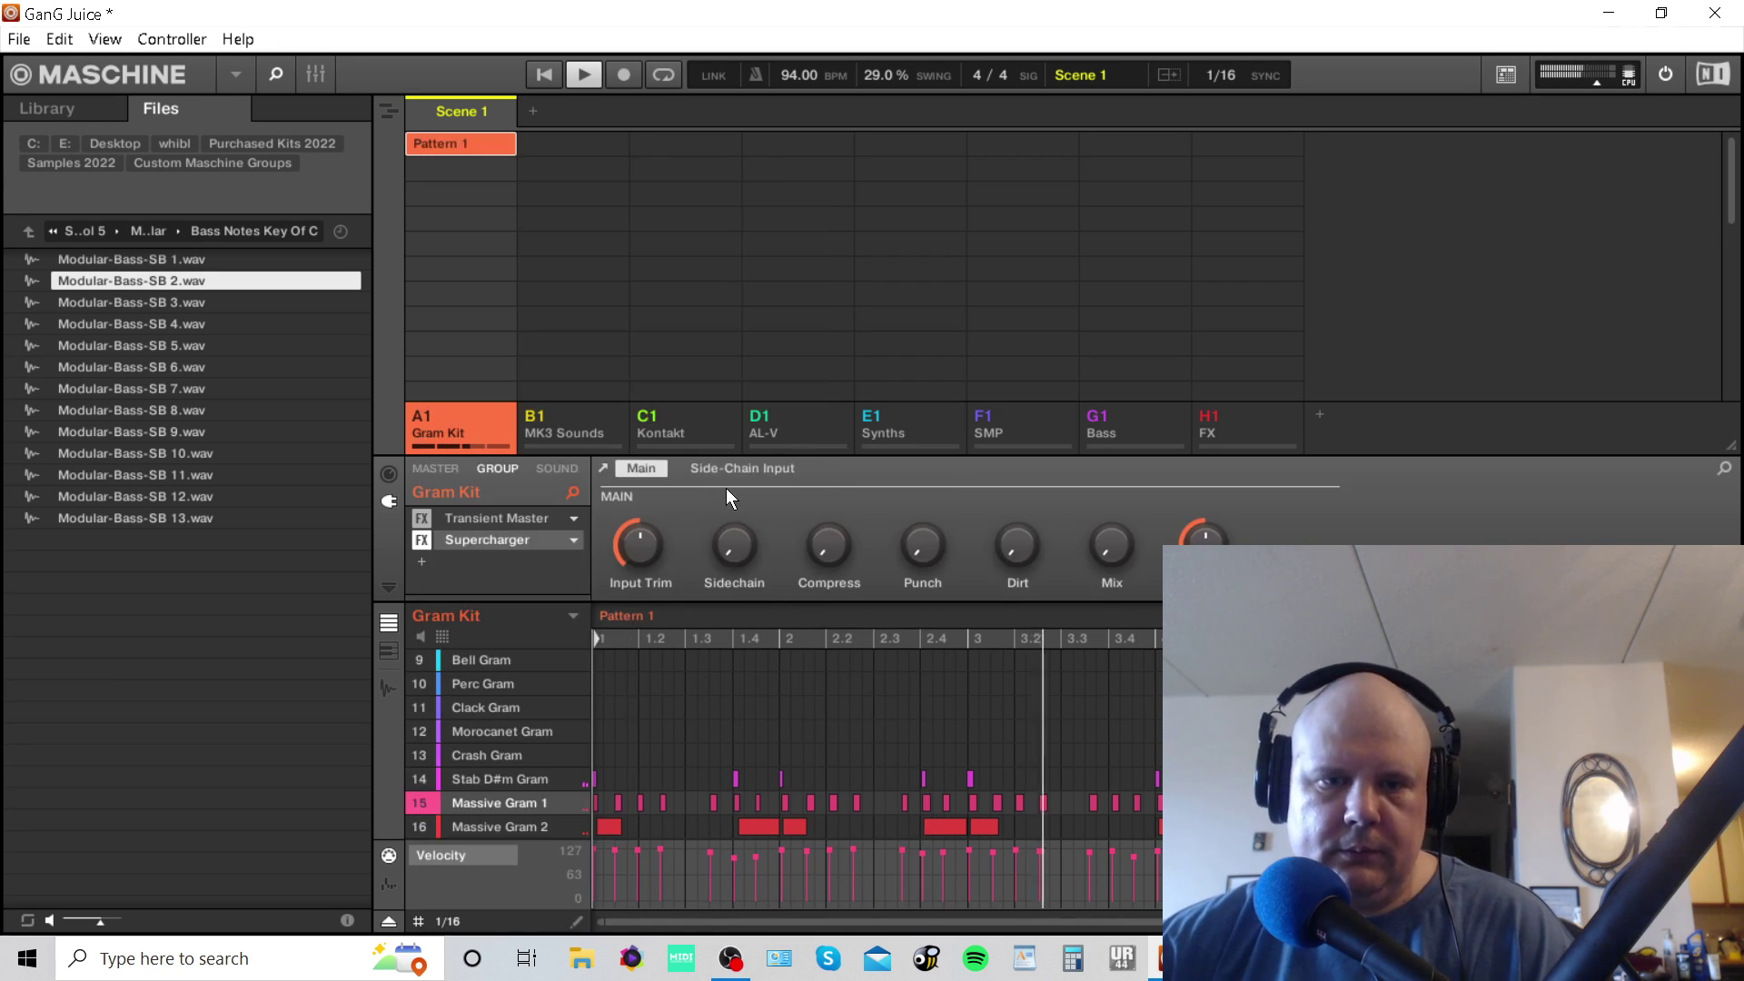
# Set Supercharger's side-chain source to Kick Gram 1 and lower the side-chain gain to 0.79.
pyautogui.click(727, 469)
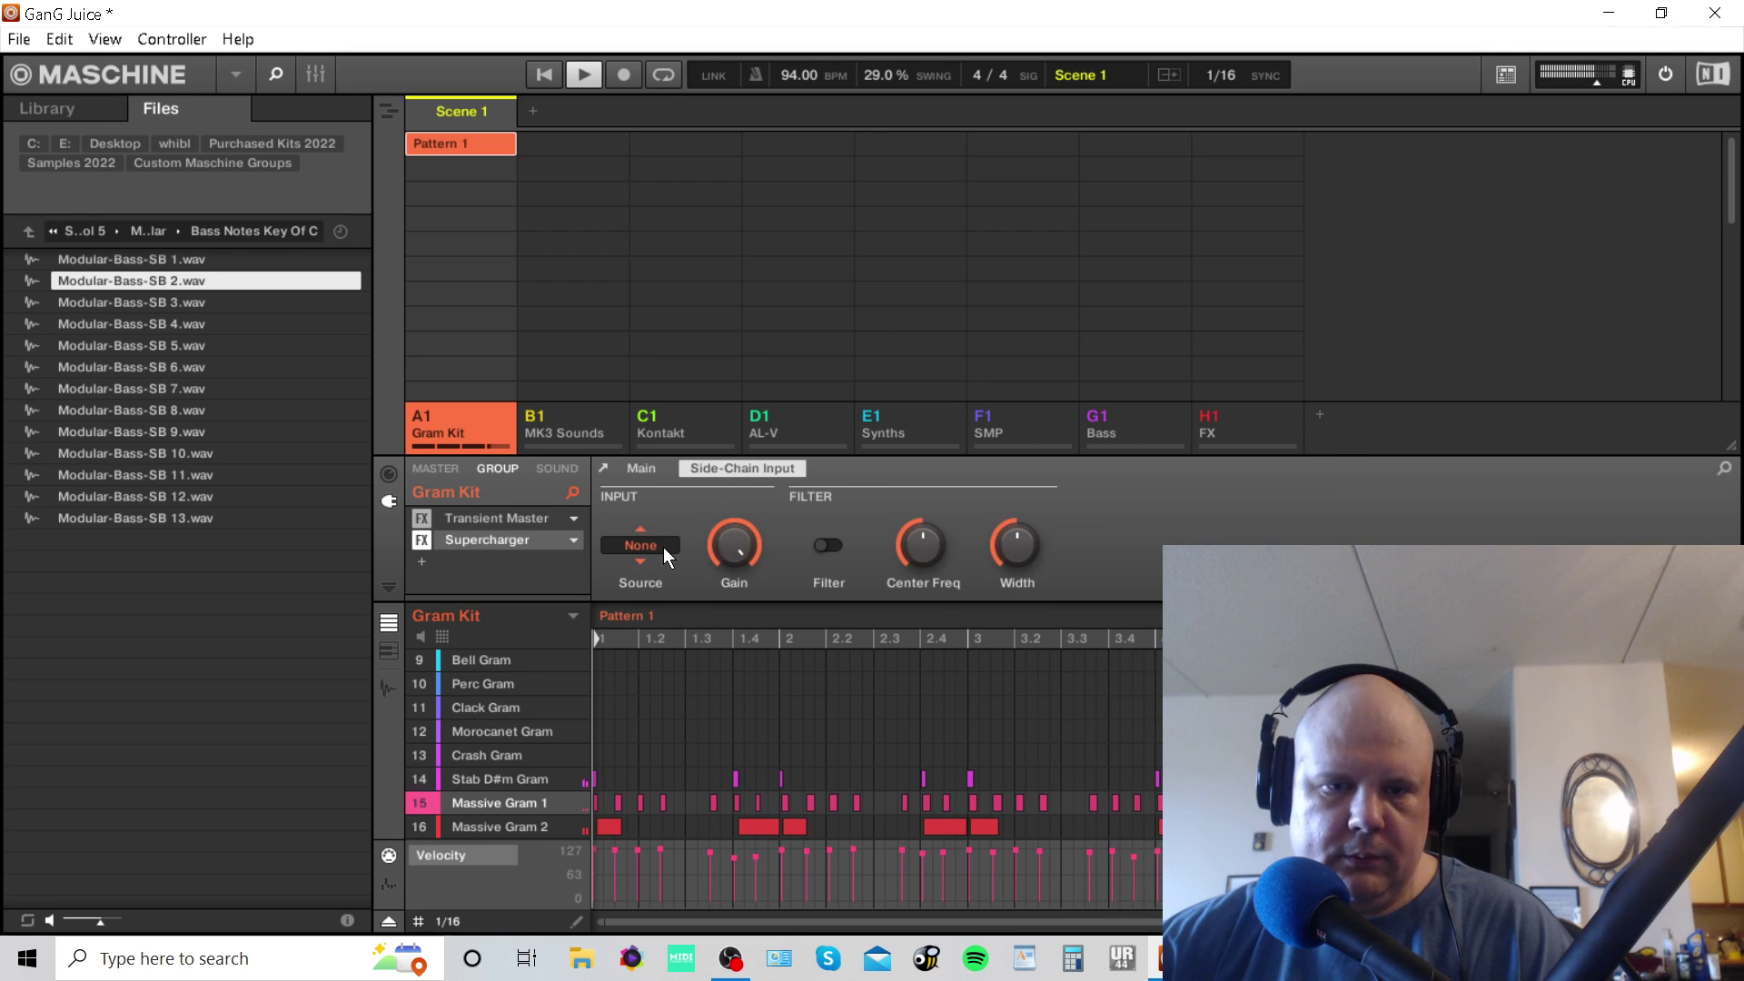
pyautogui.click(660, 545)
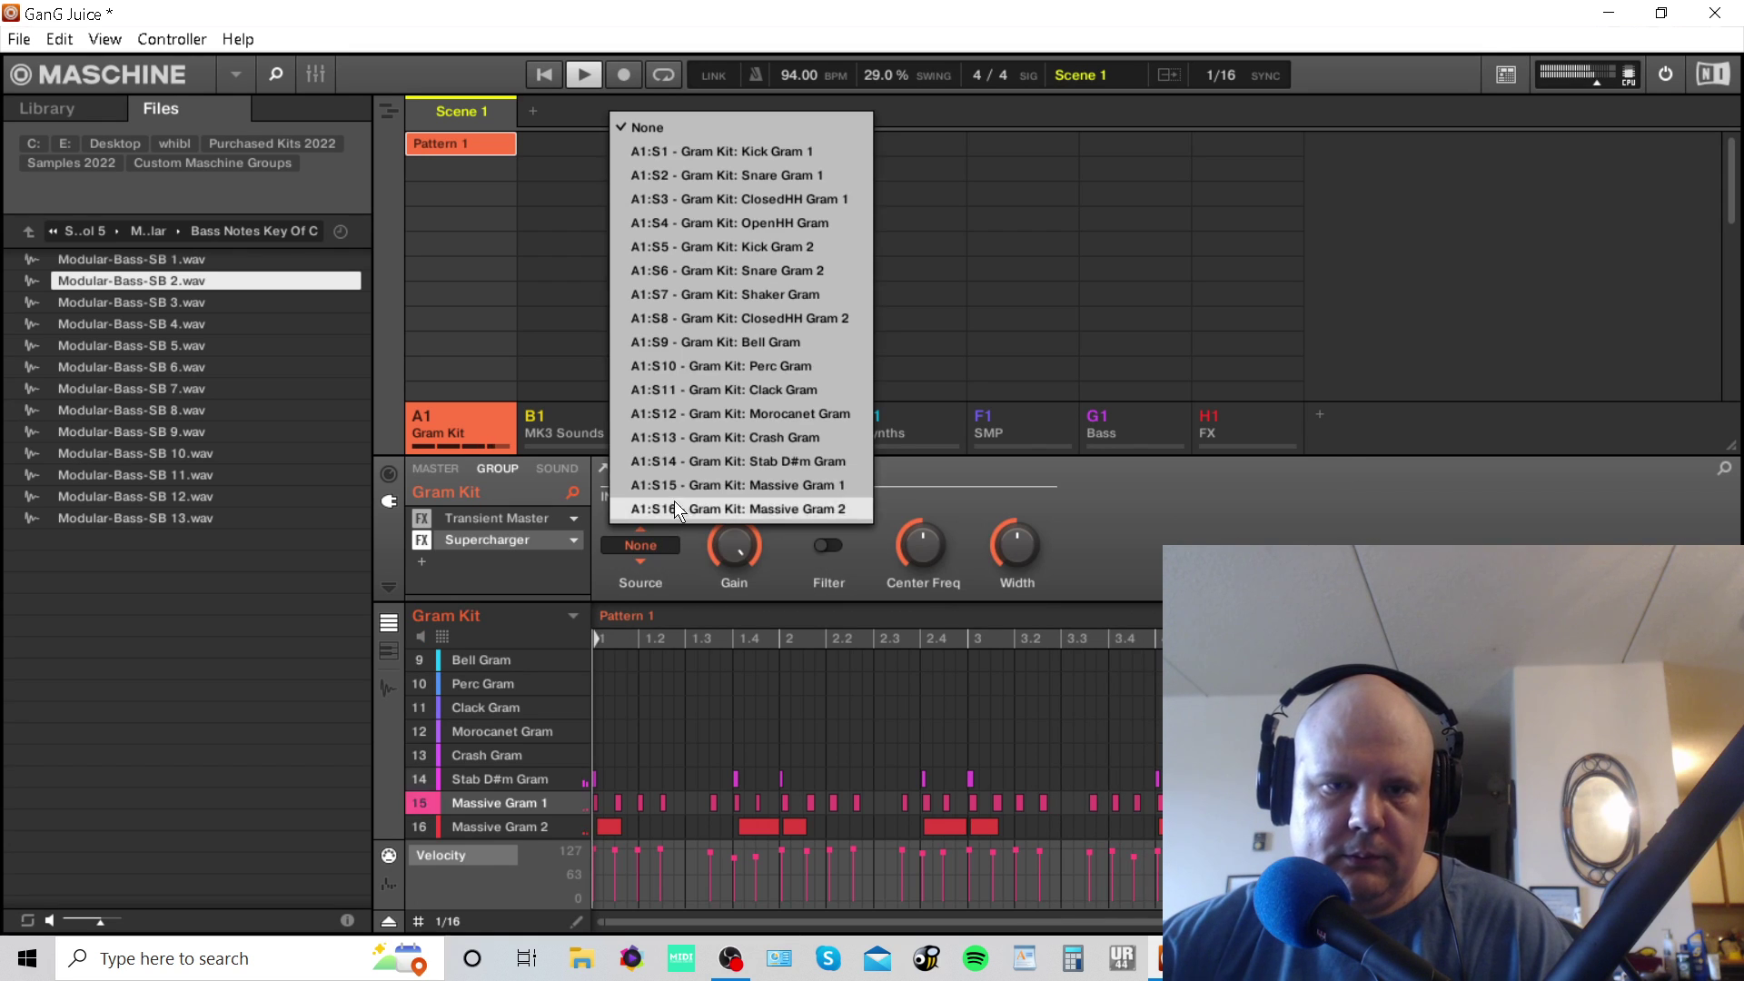
pyautogui.click(657, 154)
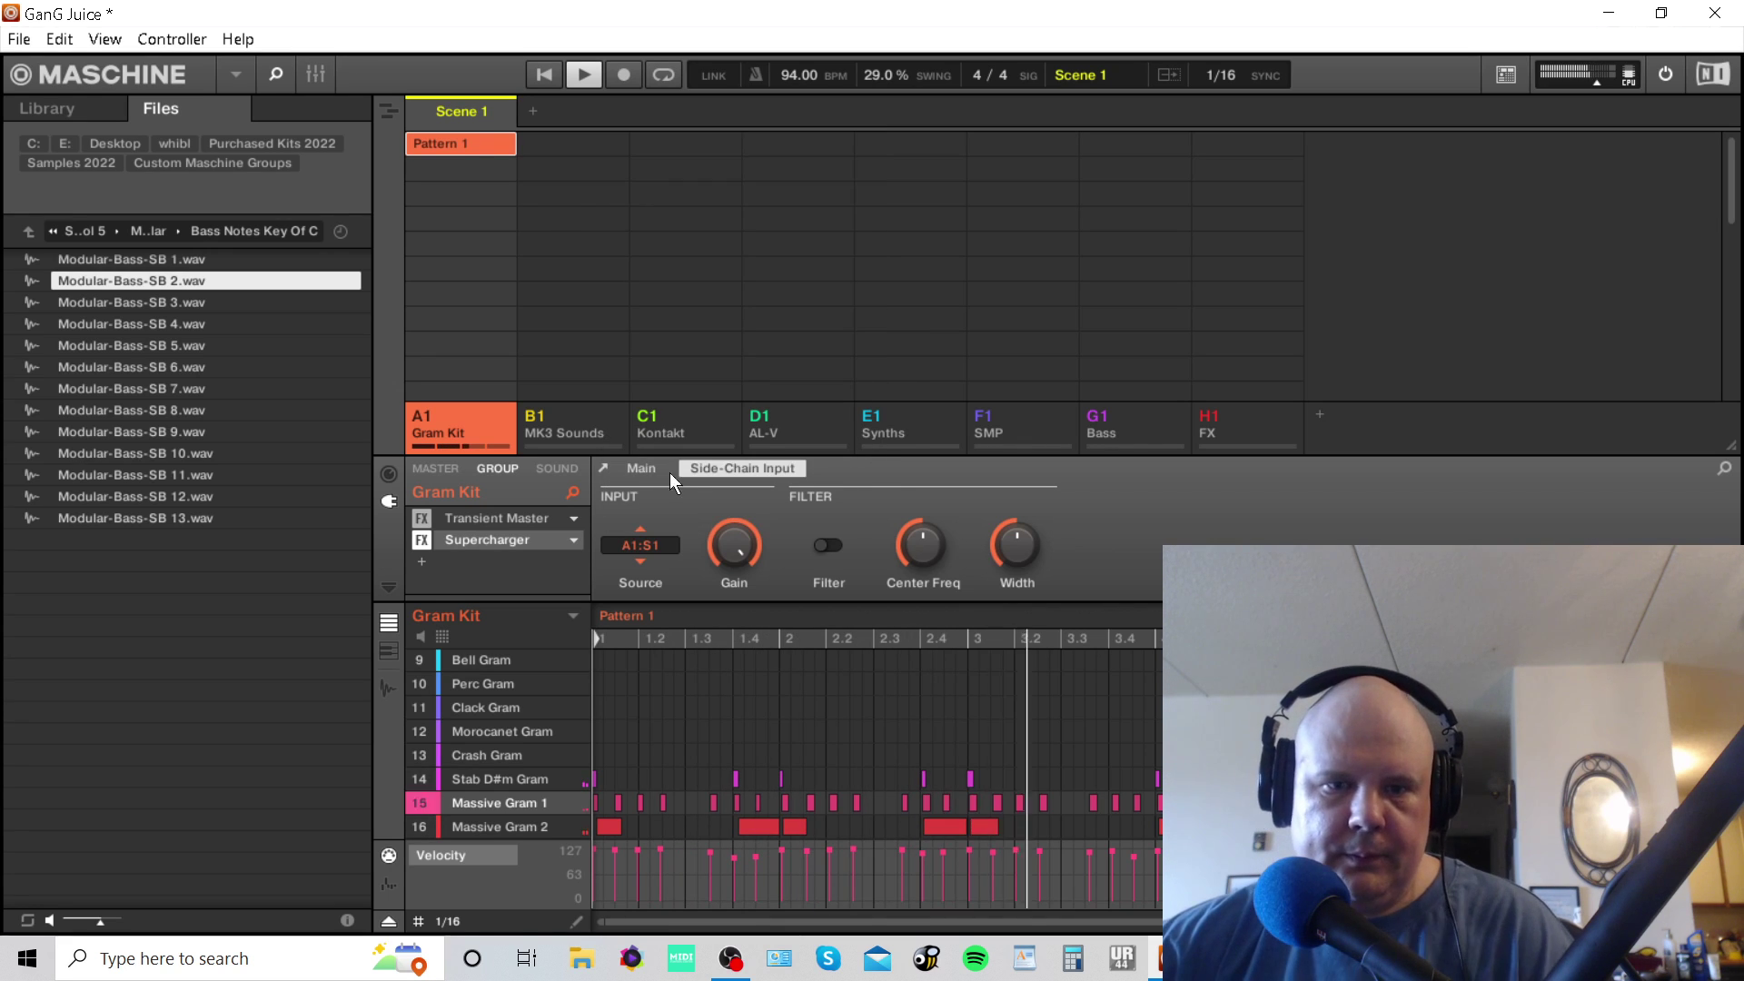
pyautogui.moveTo(732, 548); pyautogui.dragTo(733, 585)
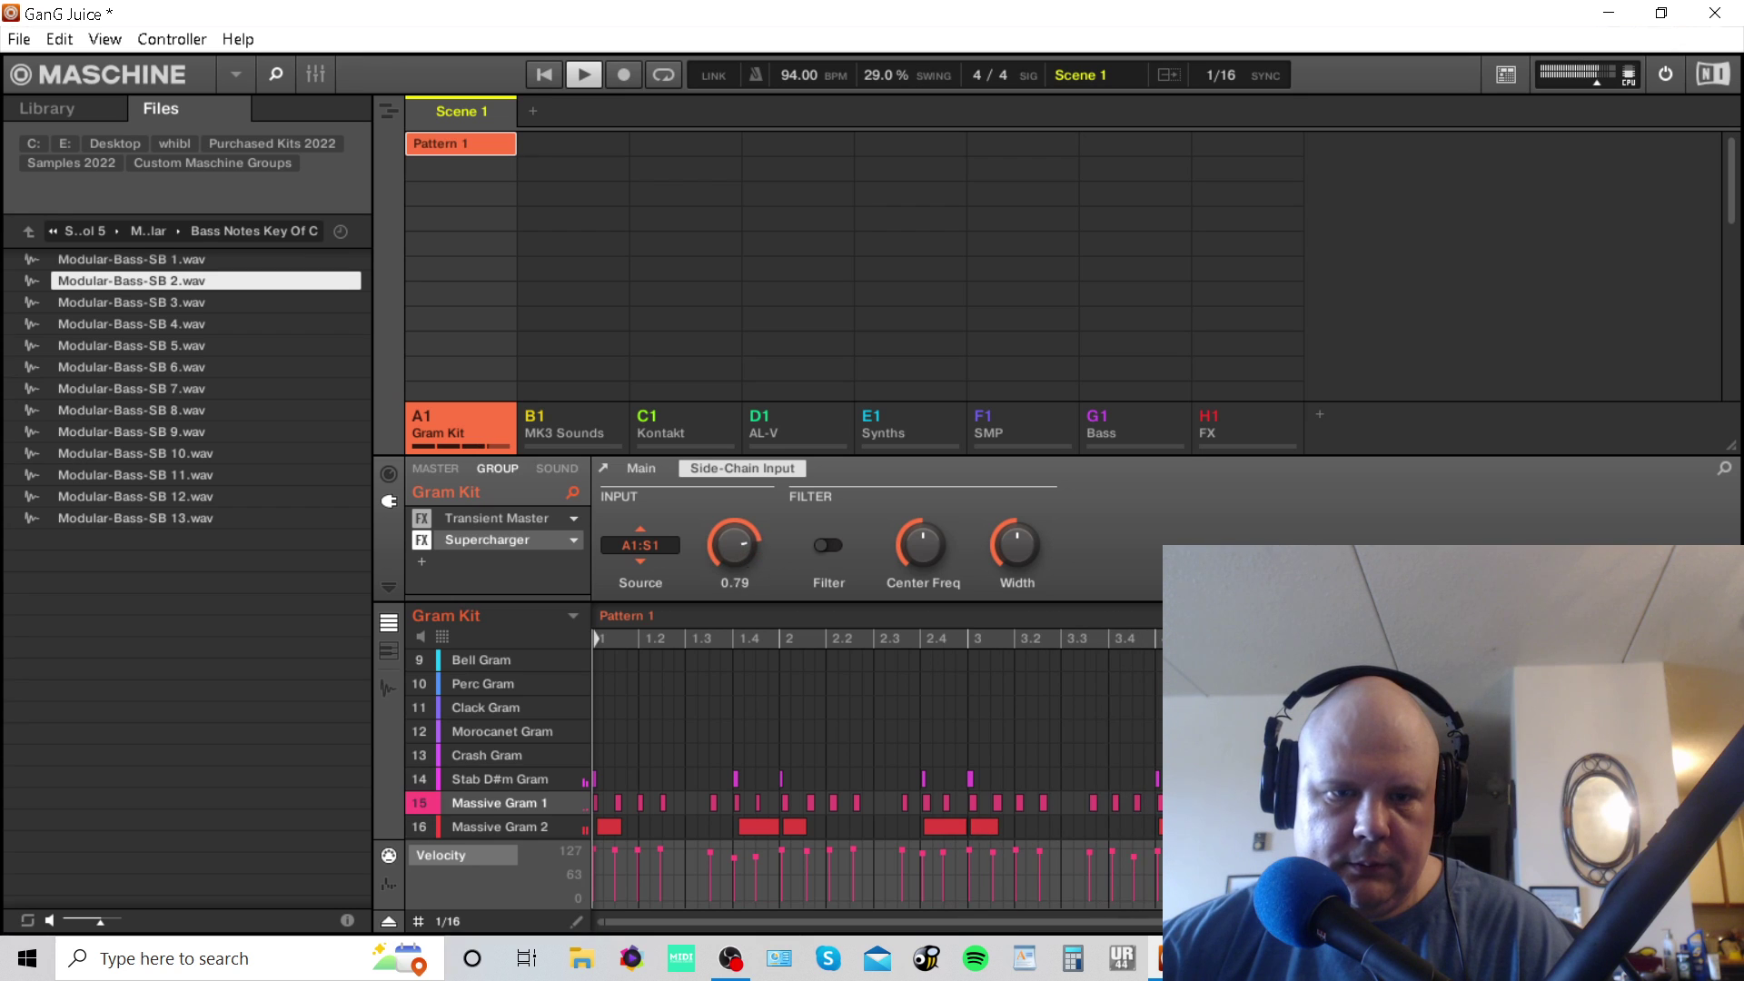
pyautogui.click(652, 543)
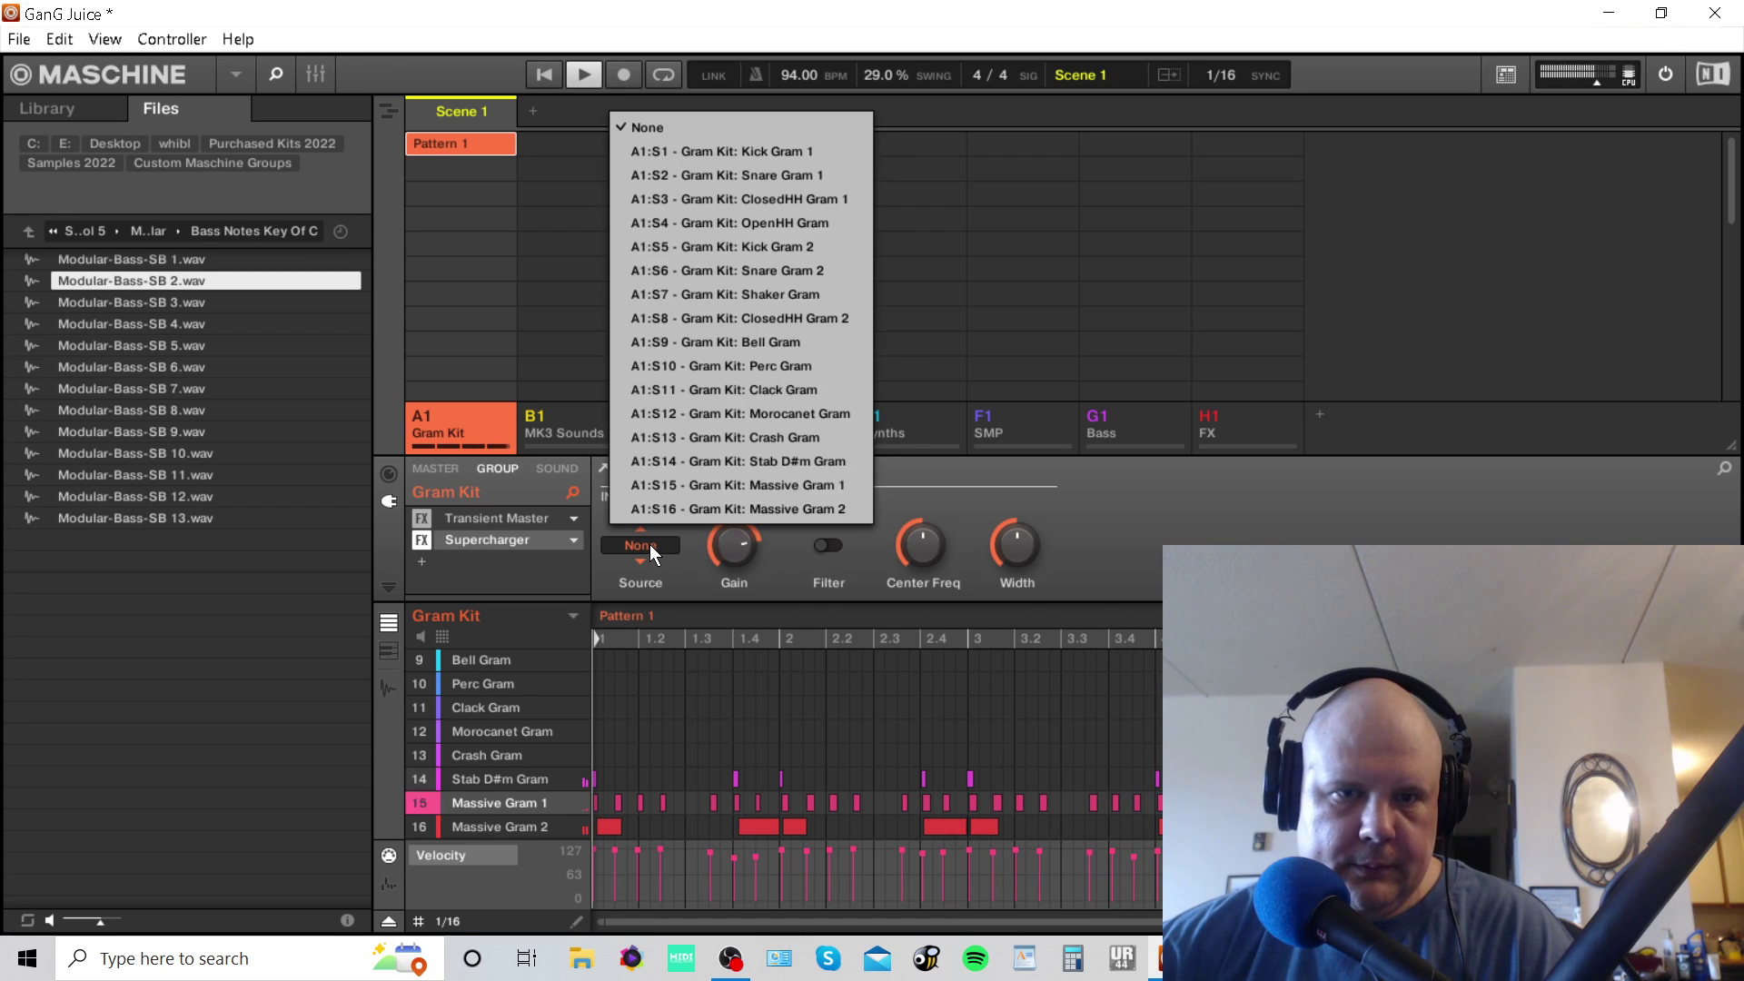
pyautogui.click(650, 543)
pyautogui.click(650, 544)
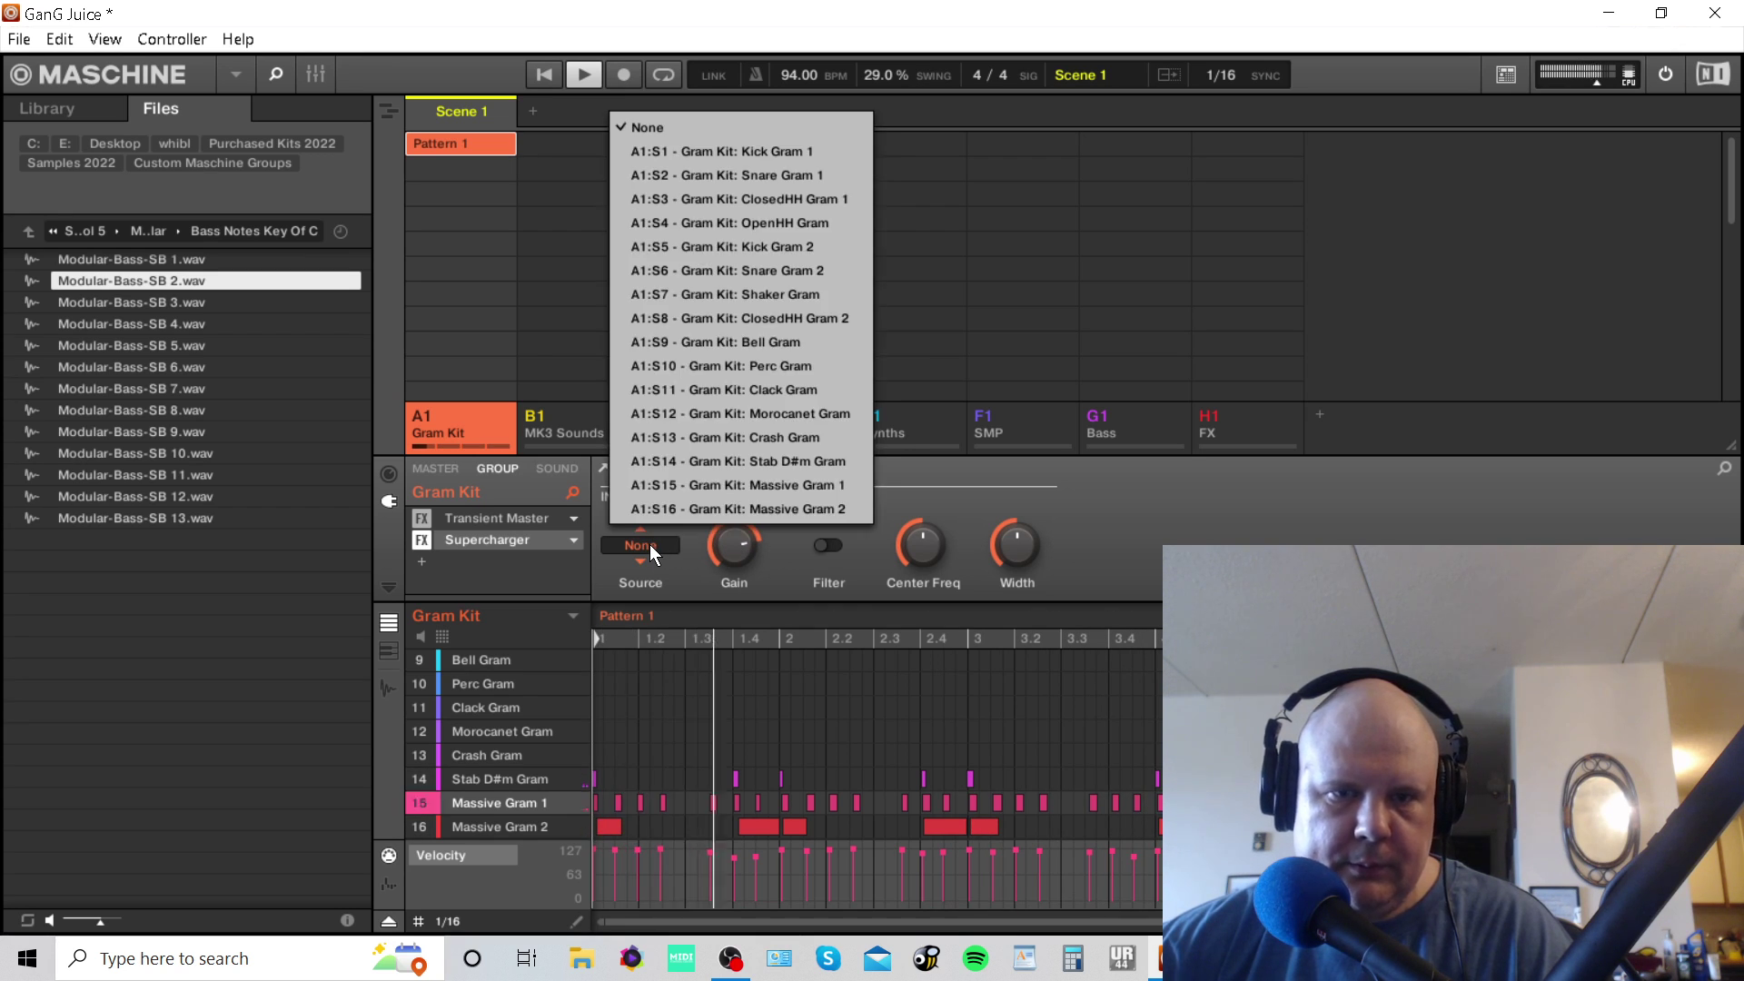
pyautogui.click(679, 154)
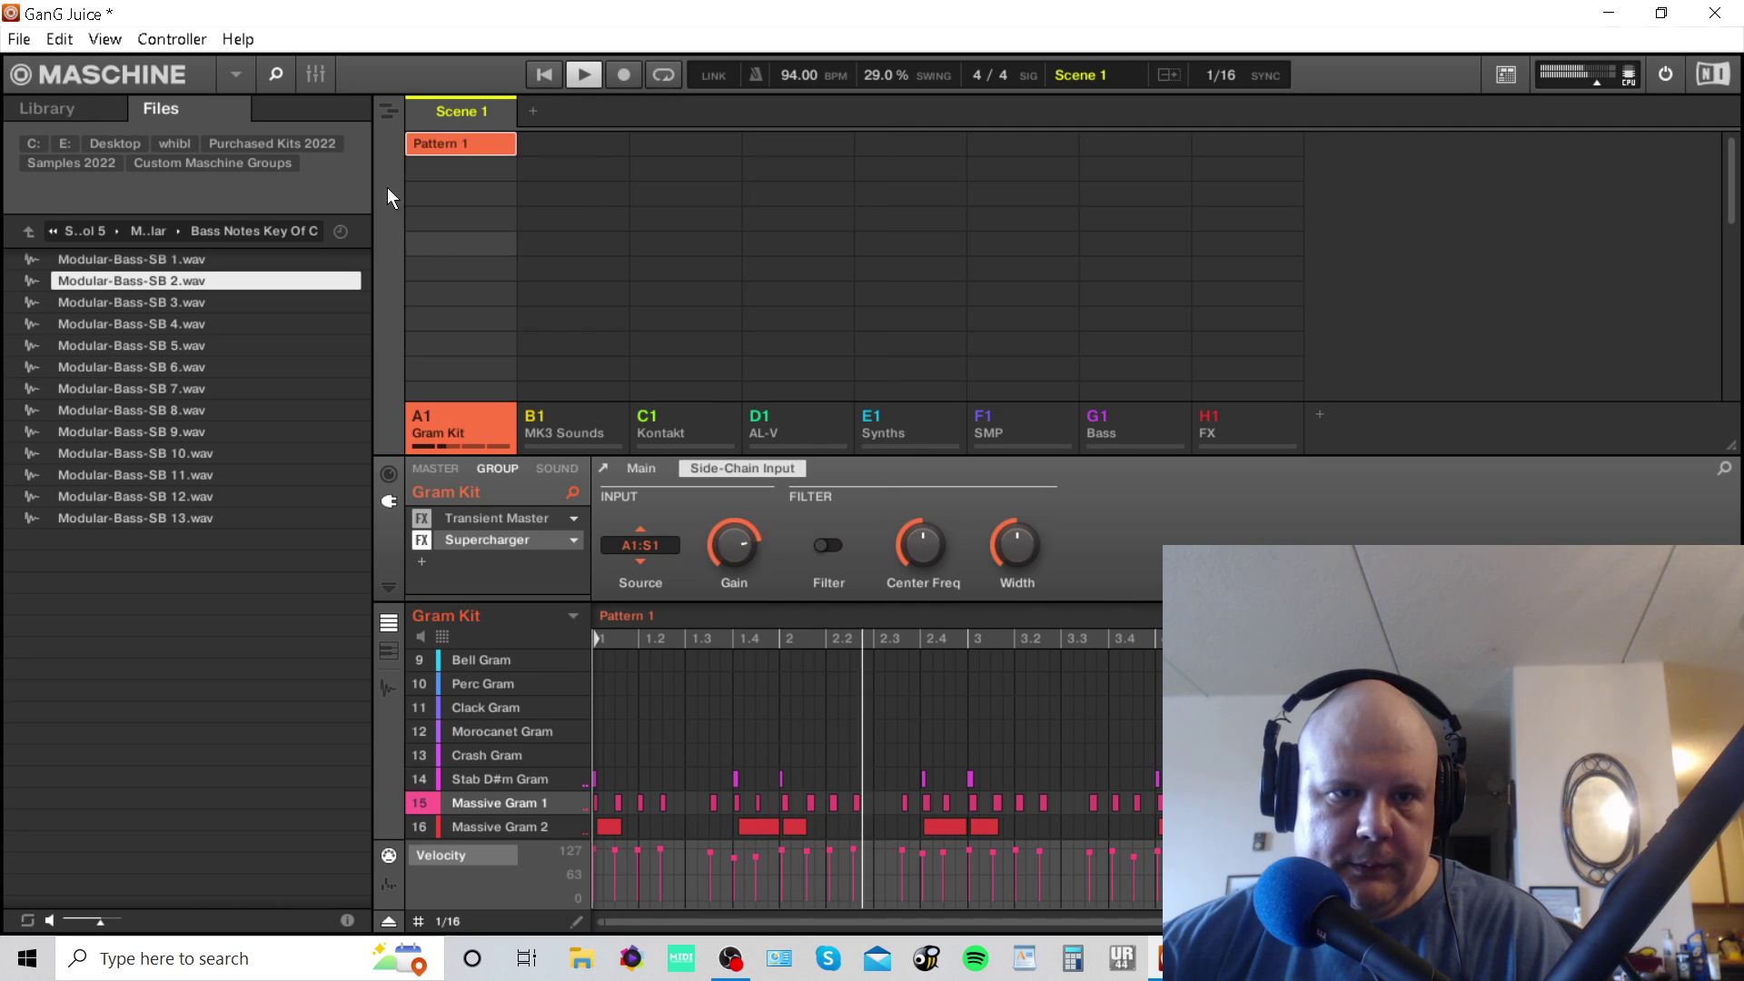
# In Supercharger on Gram Kit, bring the side-chain gain to 0.56 and Compress to 3.15 while the pattern plays.
pyautogui.hotkey('ctrl', 'm')
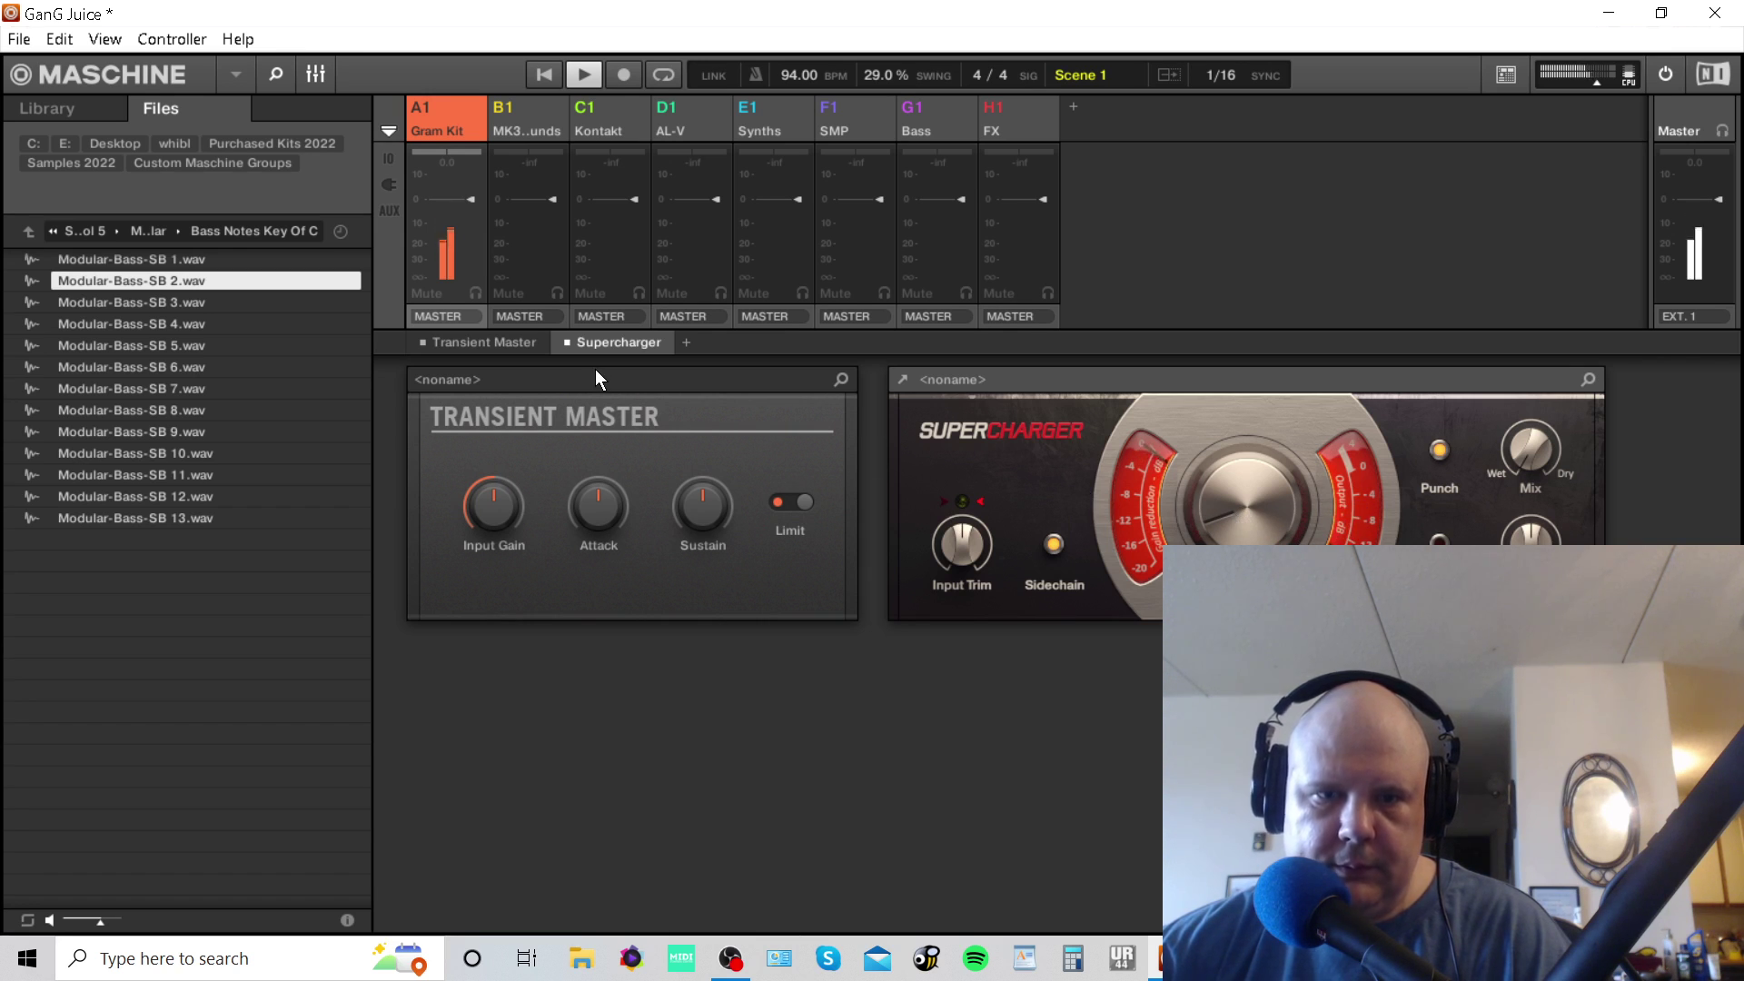
pyautogui.click(317, 75)
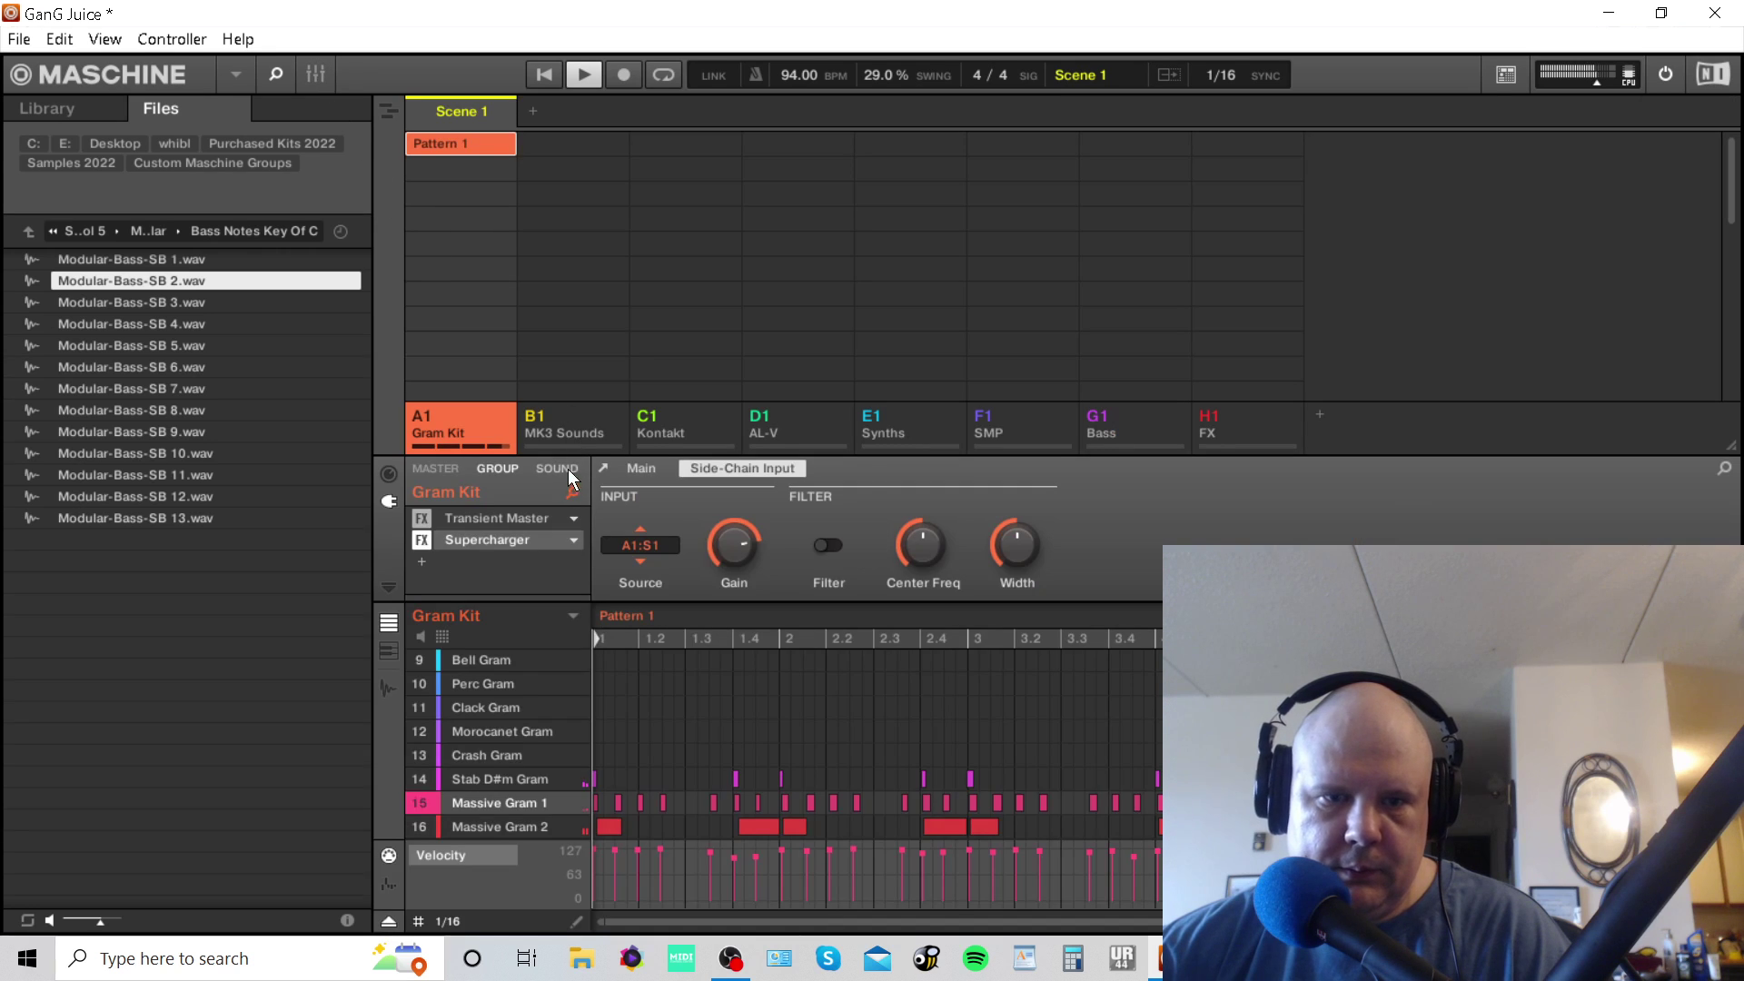
pyautogui.moveTo(739, 545); pyautogui.dragTo(739, 577)
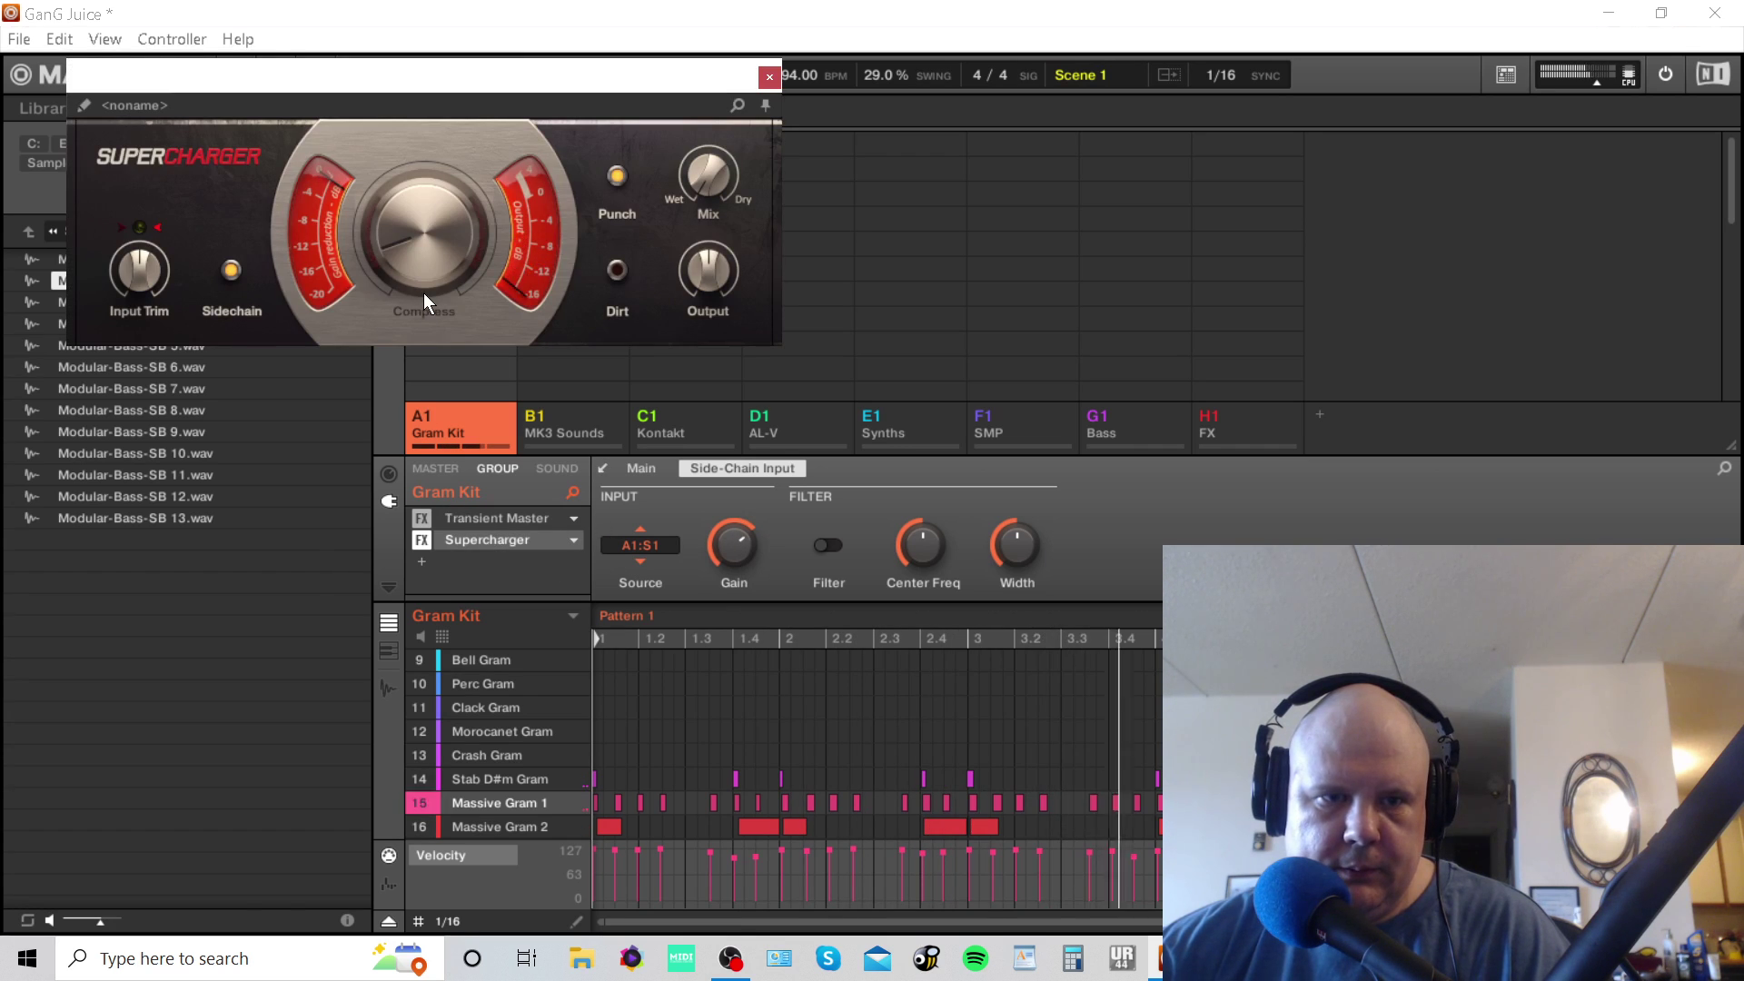
pyautogui.moveTo(736, 545); pyautogui.dragTo(735, 528)
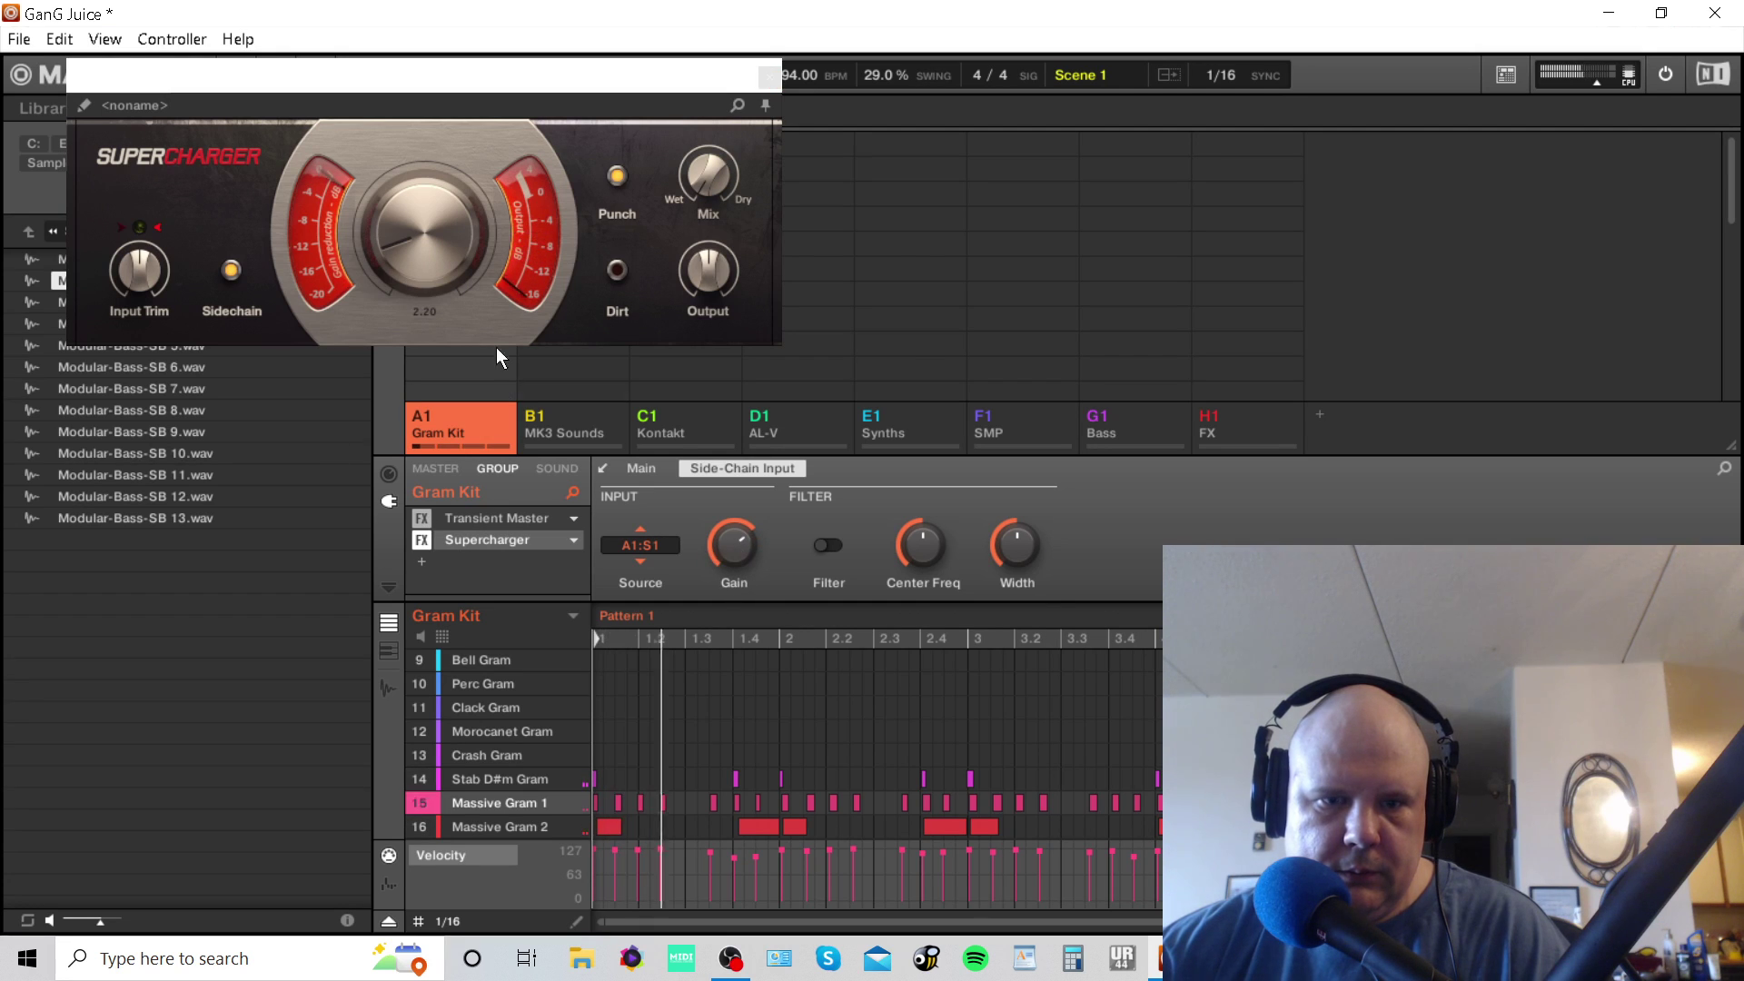
pyautogui.moveTo(717, 542); pyautogui.dragTo(718, 534)
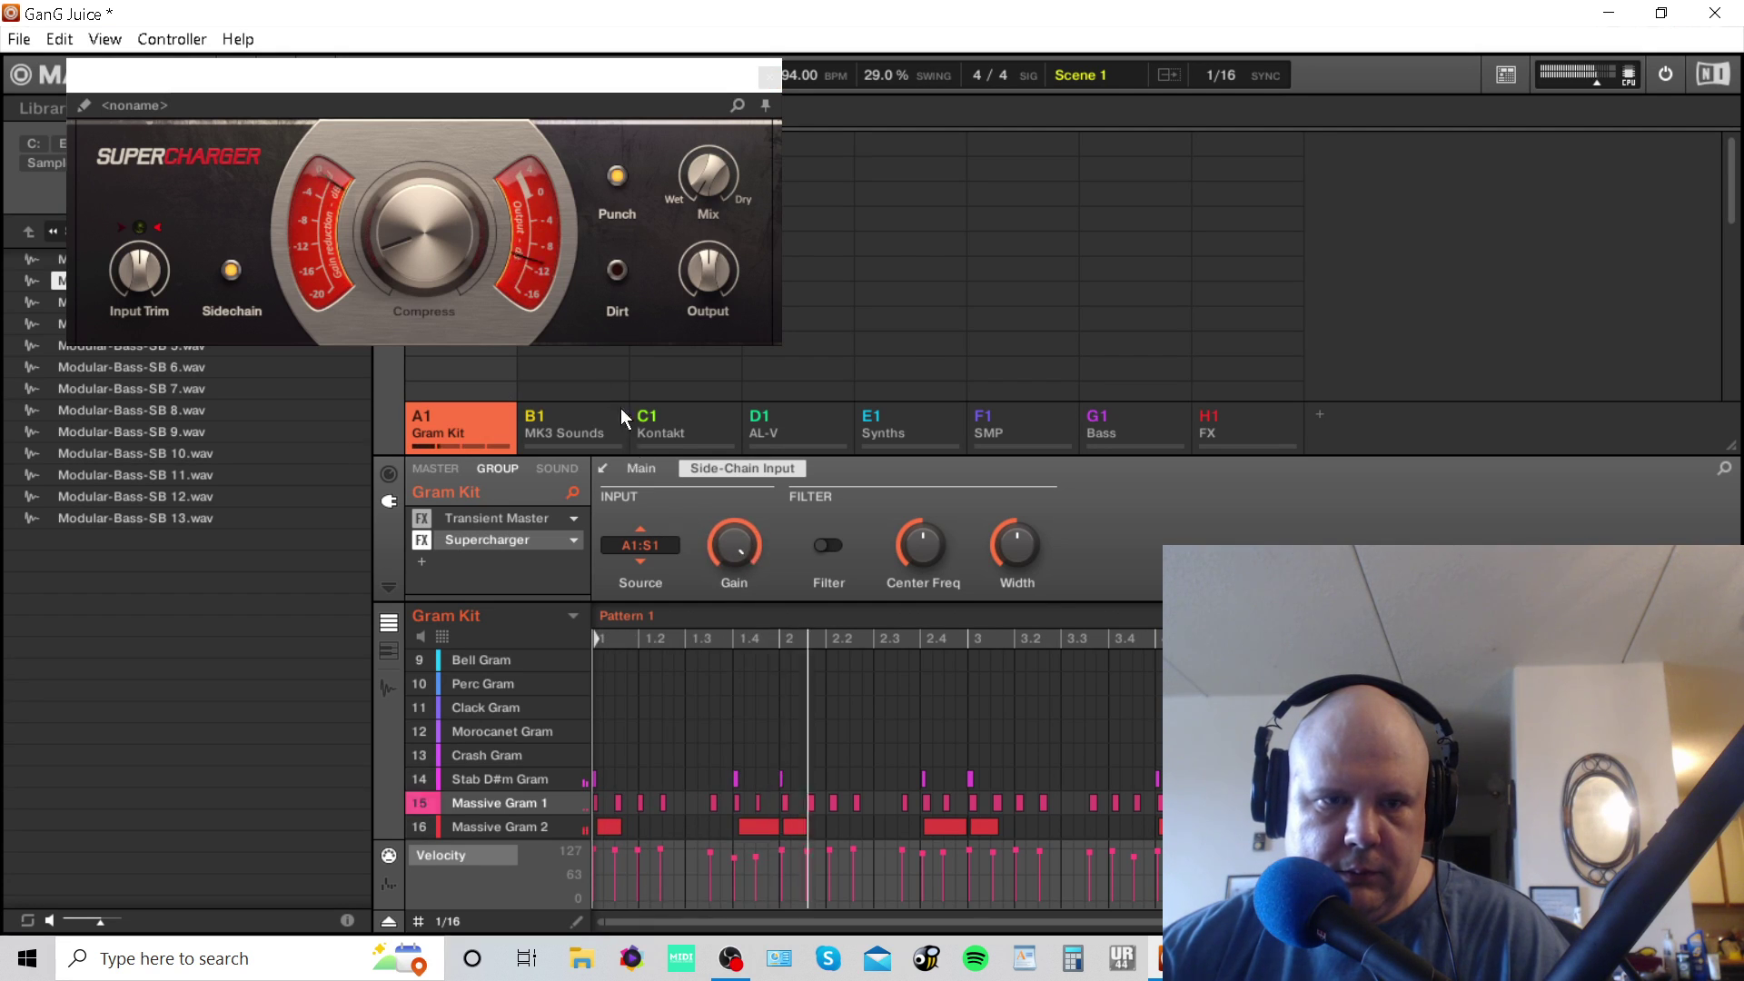
pyautogui.moveTo(734, 556); pyautogui.dragTo(722, 545)
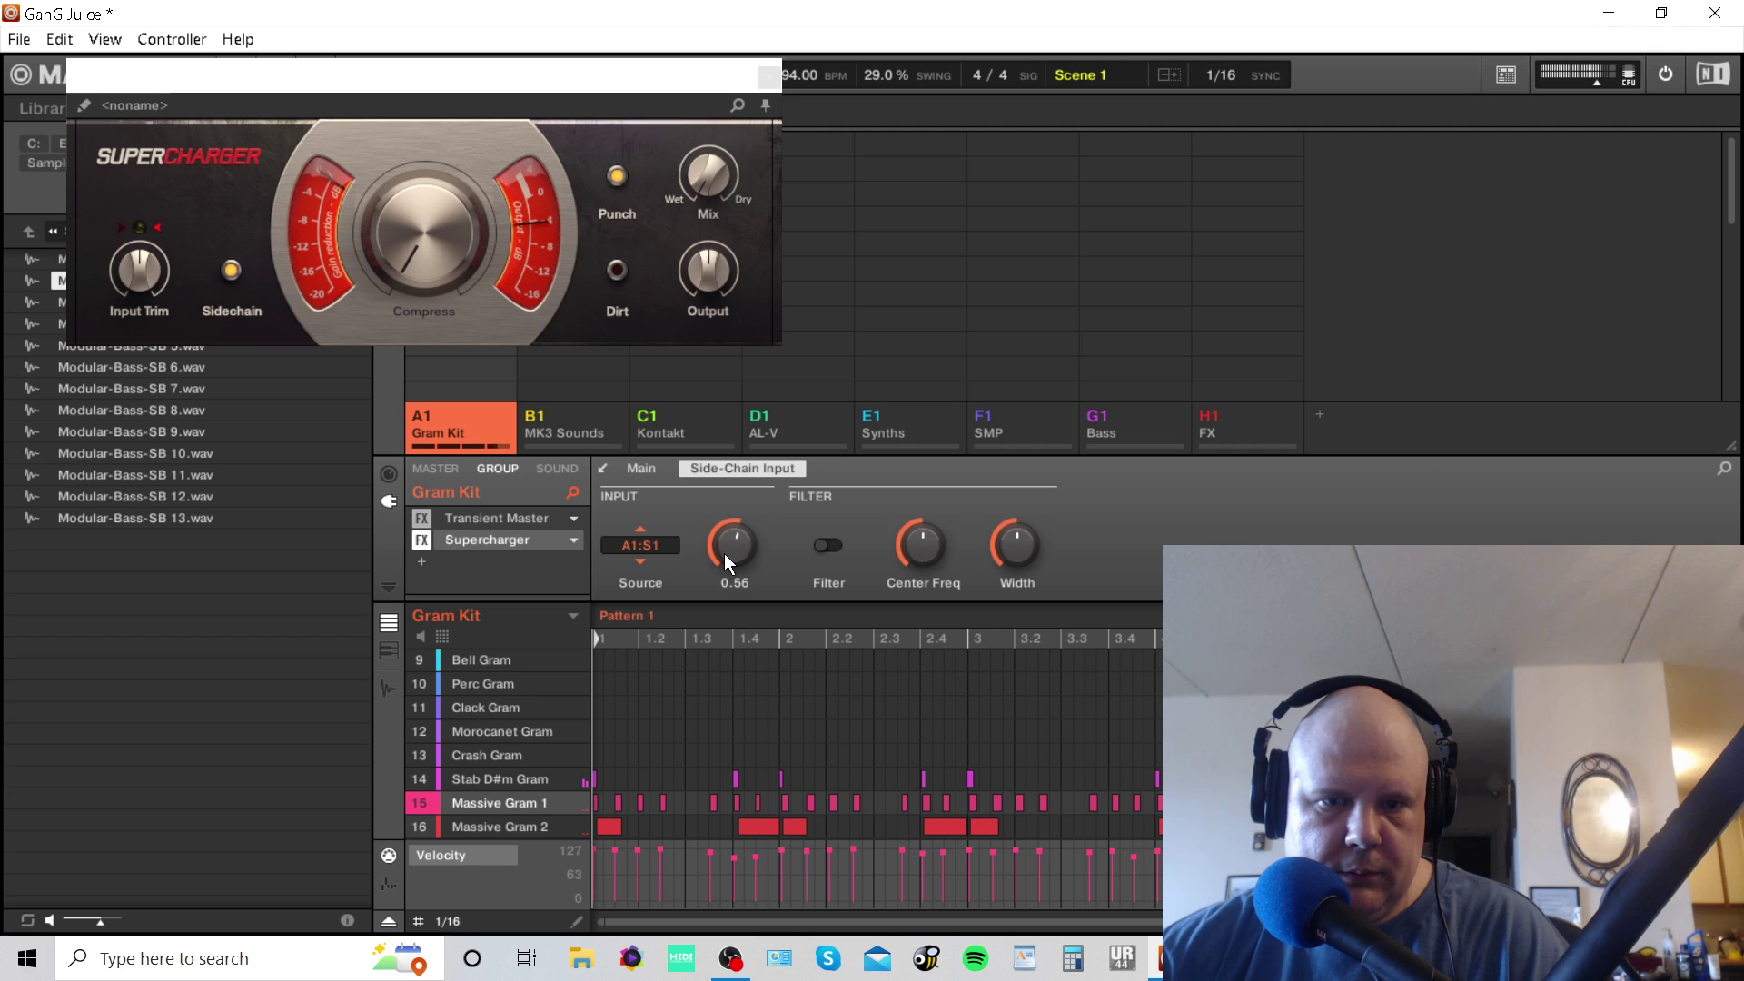
pyautogui.moveTo(440, 260); pyautogui.dragTo(420, 253)
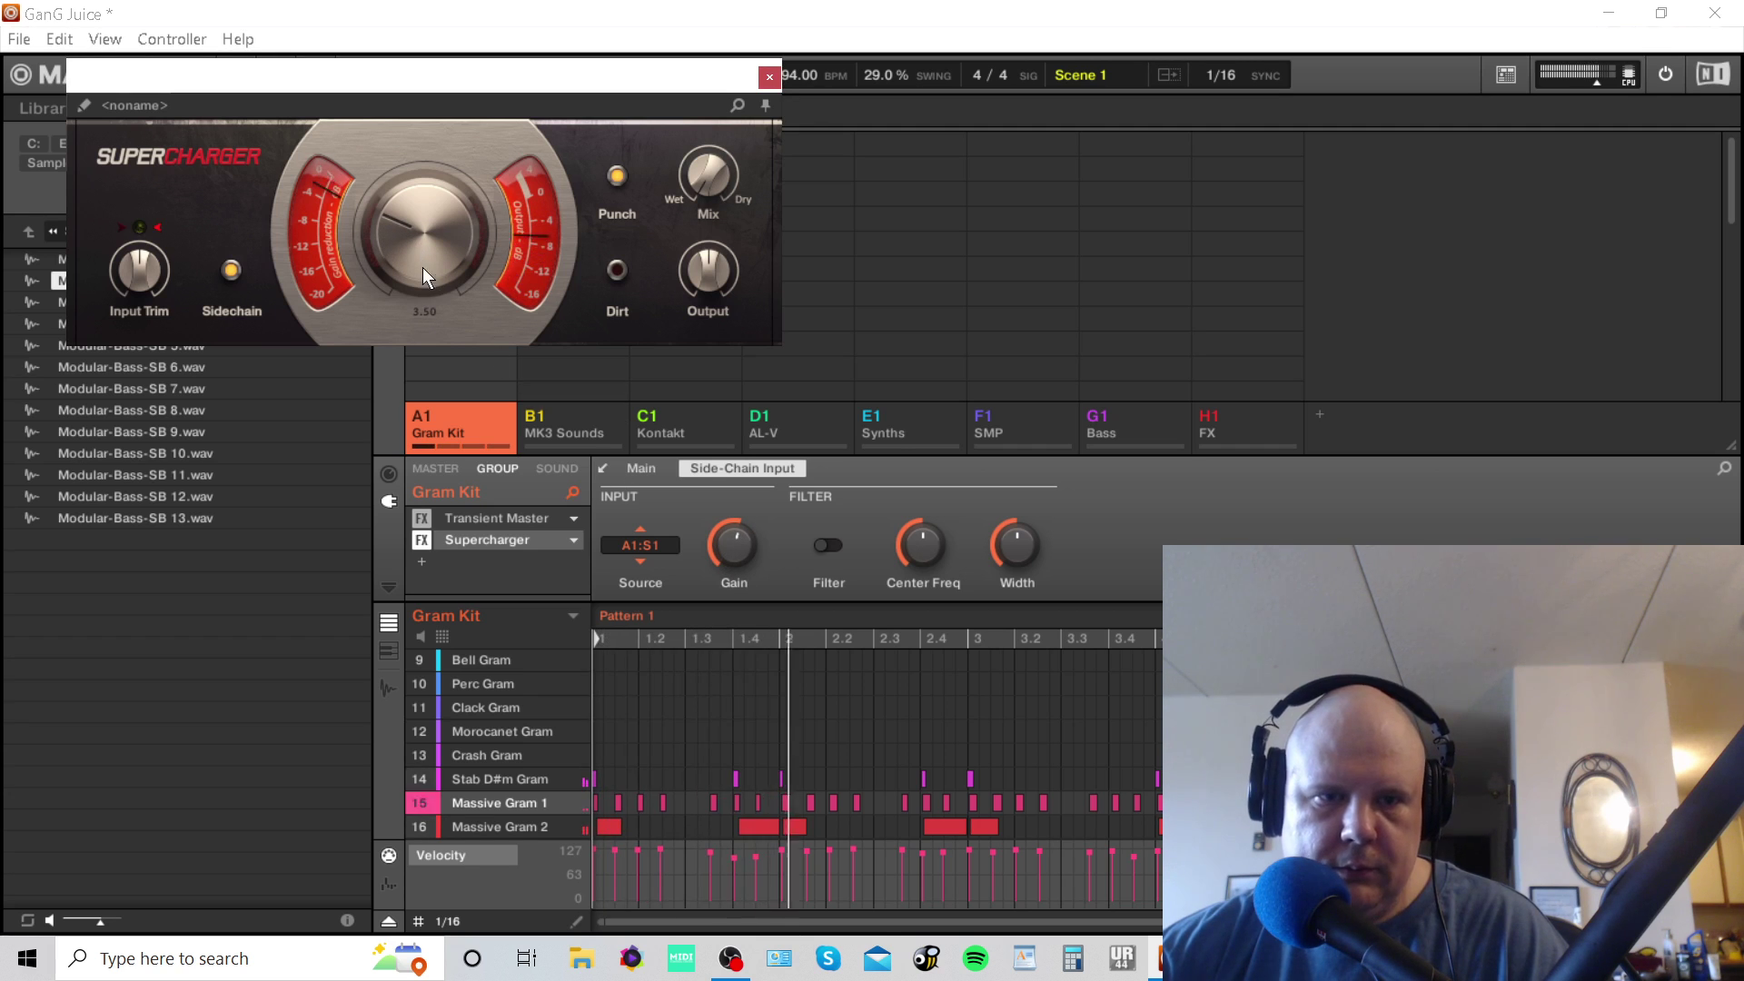
pyautogui.moveTo(423, 267); pyautogui.dragTo(423, 262)
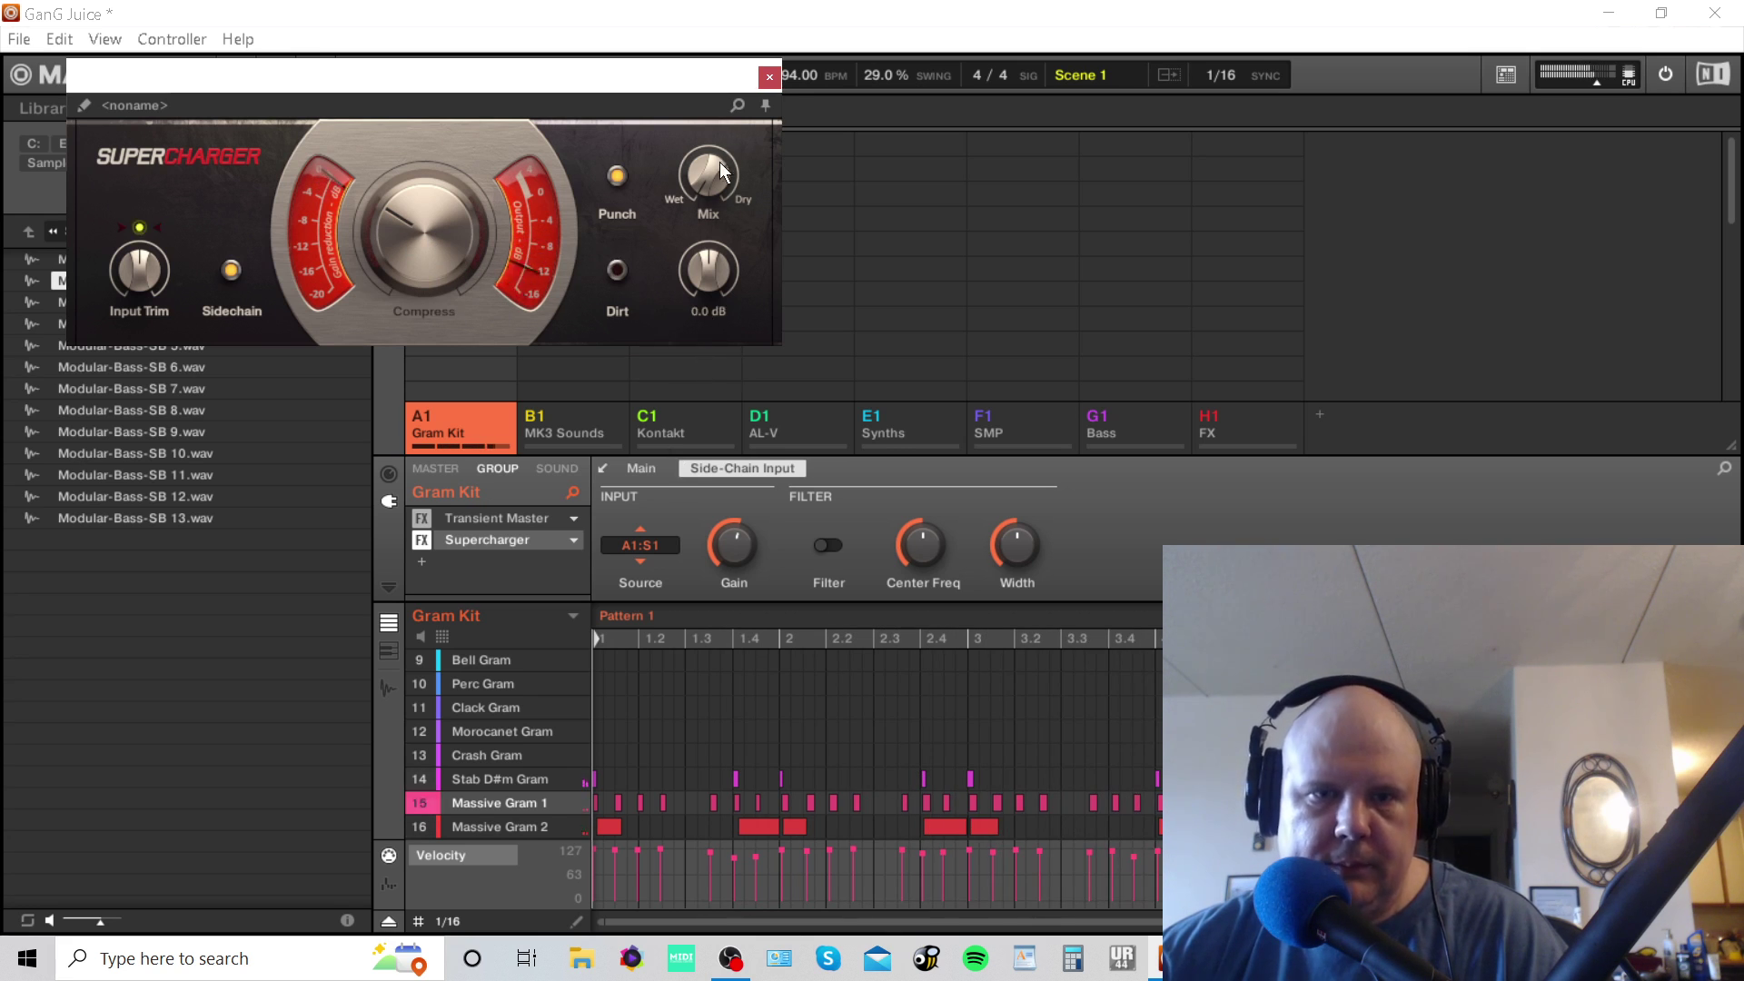
pyautogui.moveTo(422, 225); pyautogui.dragTo(427, 230)
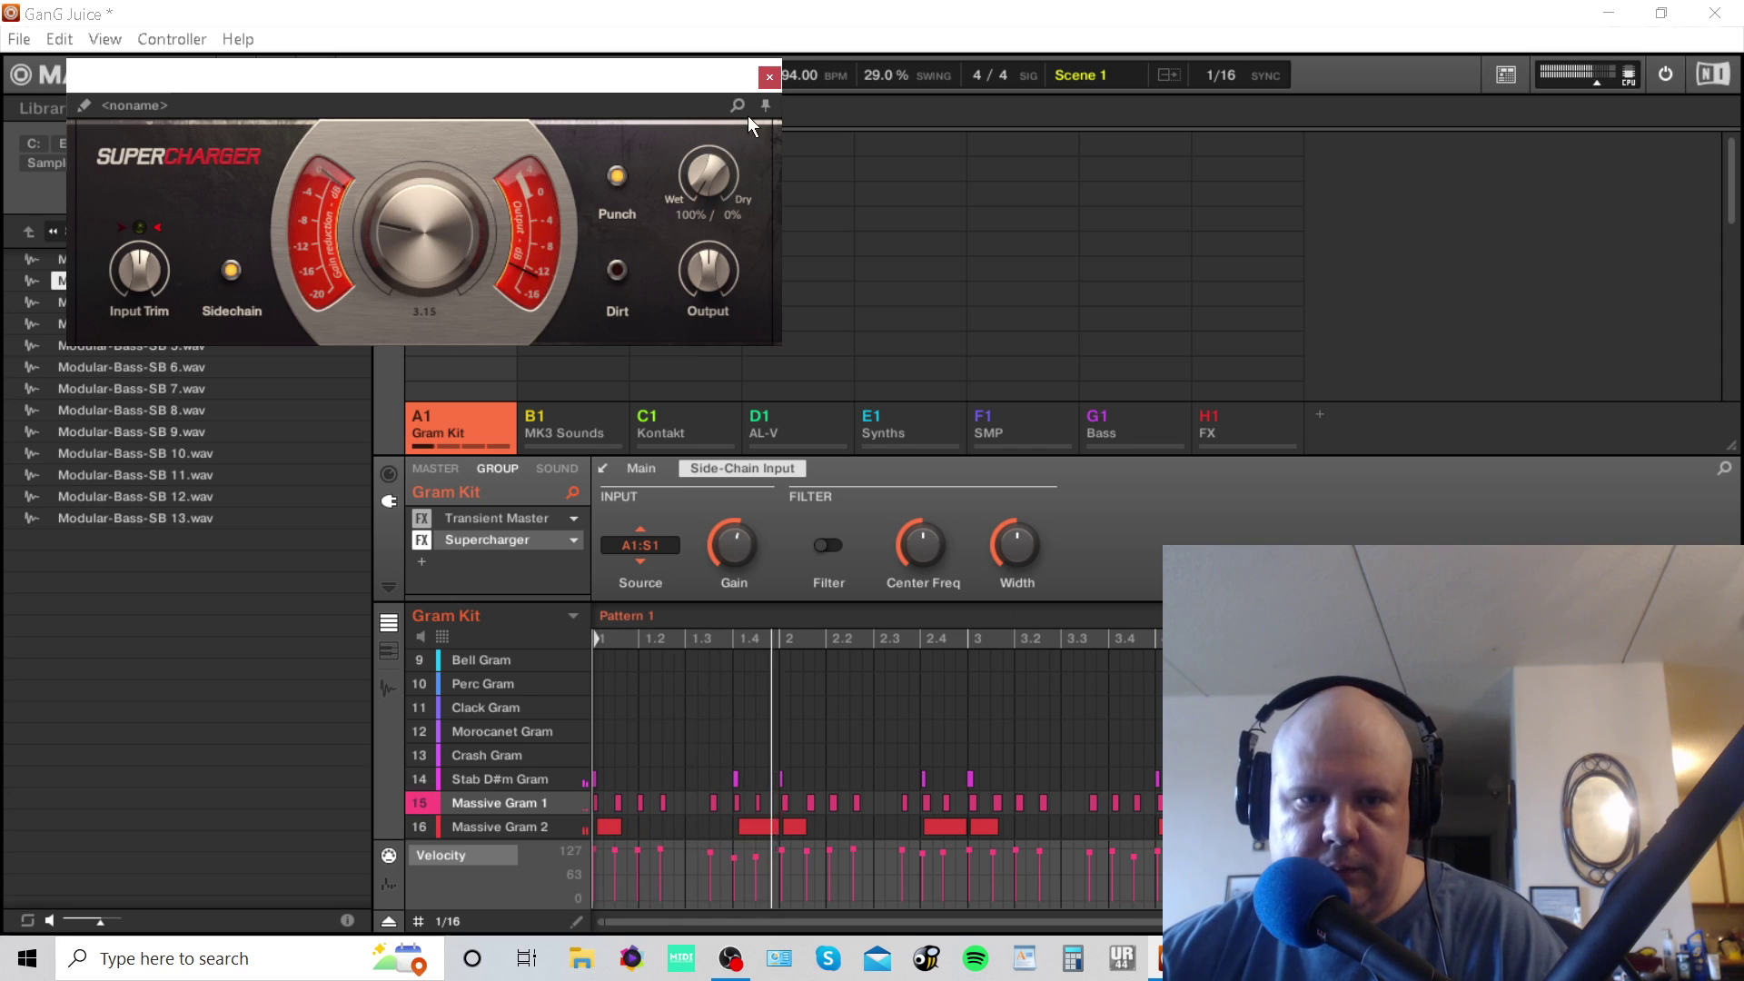
# Set Supercharger's output to 1.7 dB after trying lower levels, and close the plug-in window.
pyautogui.moveTo(723, 263)
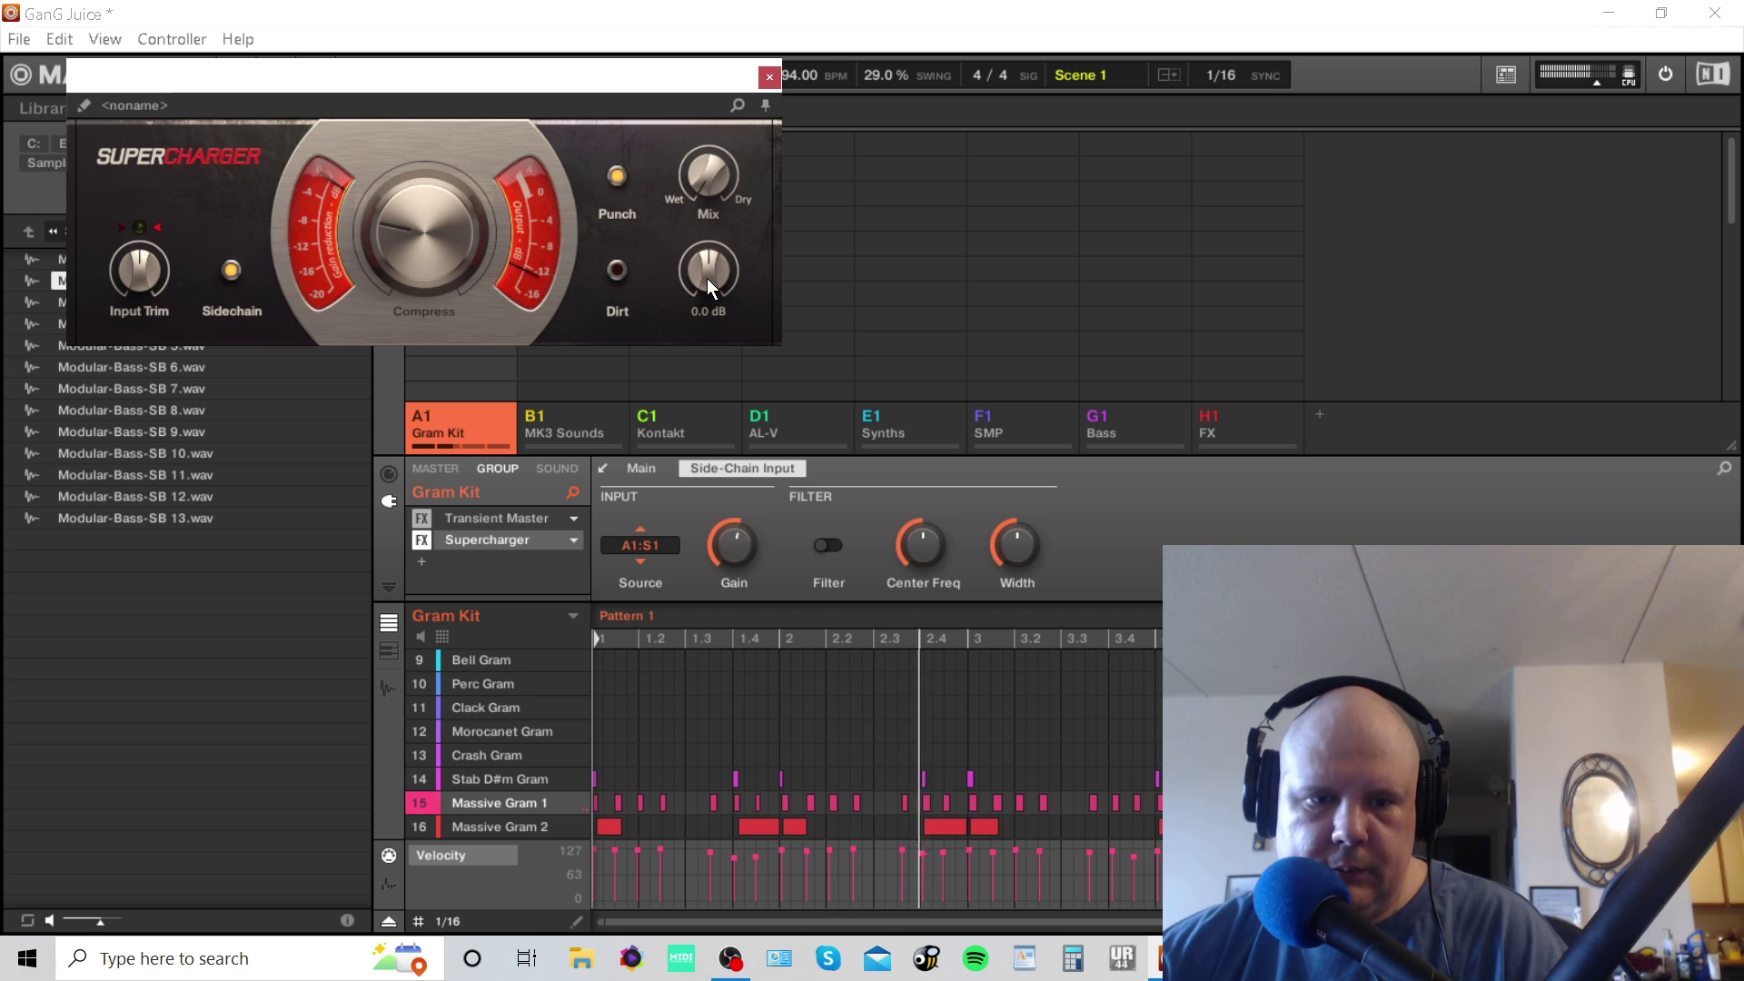
pyautogui.moveTo(707, 278)
pyautogui.mouseDown()
pyautogui.moveTo(707, 239)
pyautogui.moveTo(705, 290)
pyautogui.mouseUp()
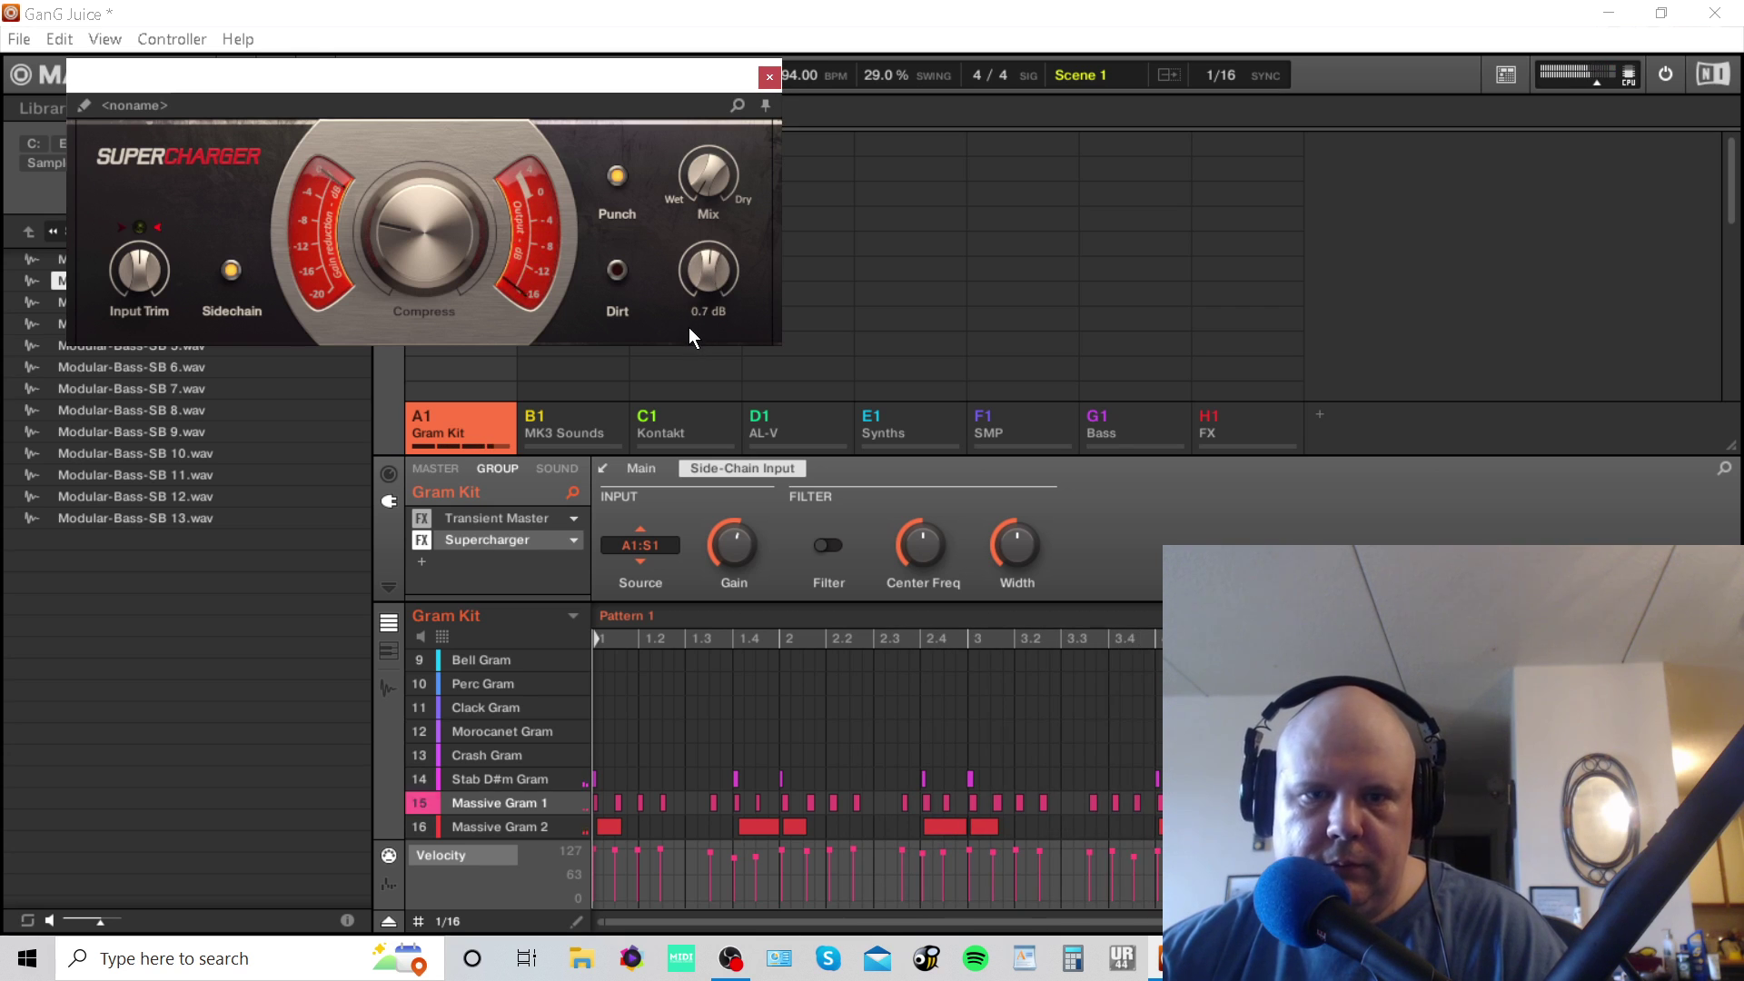
pyautogui.moveTo(708, 265); pyautogui.dragTo(712, 262)
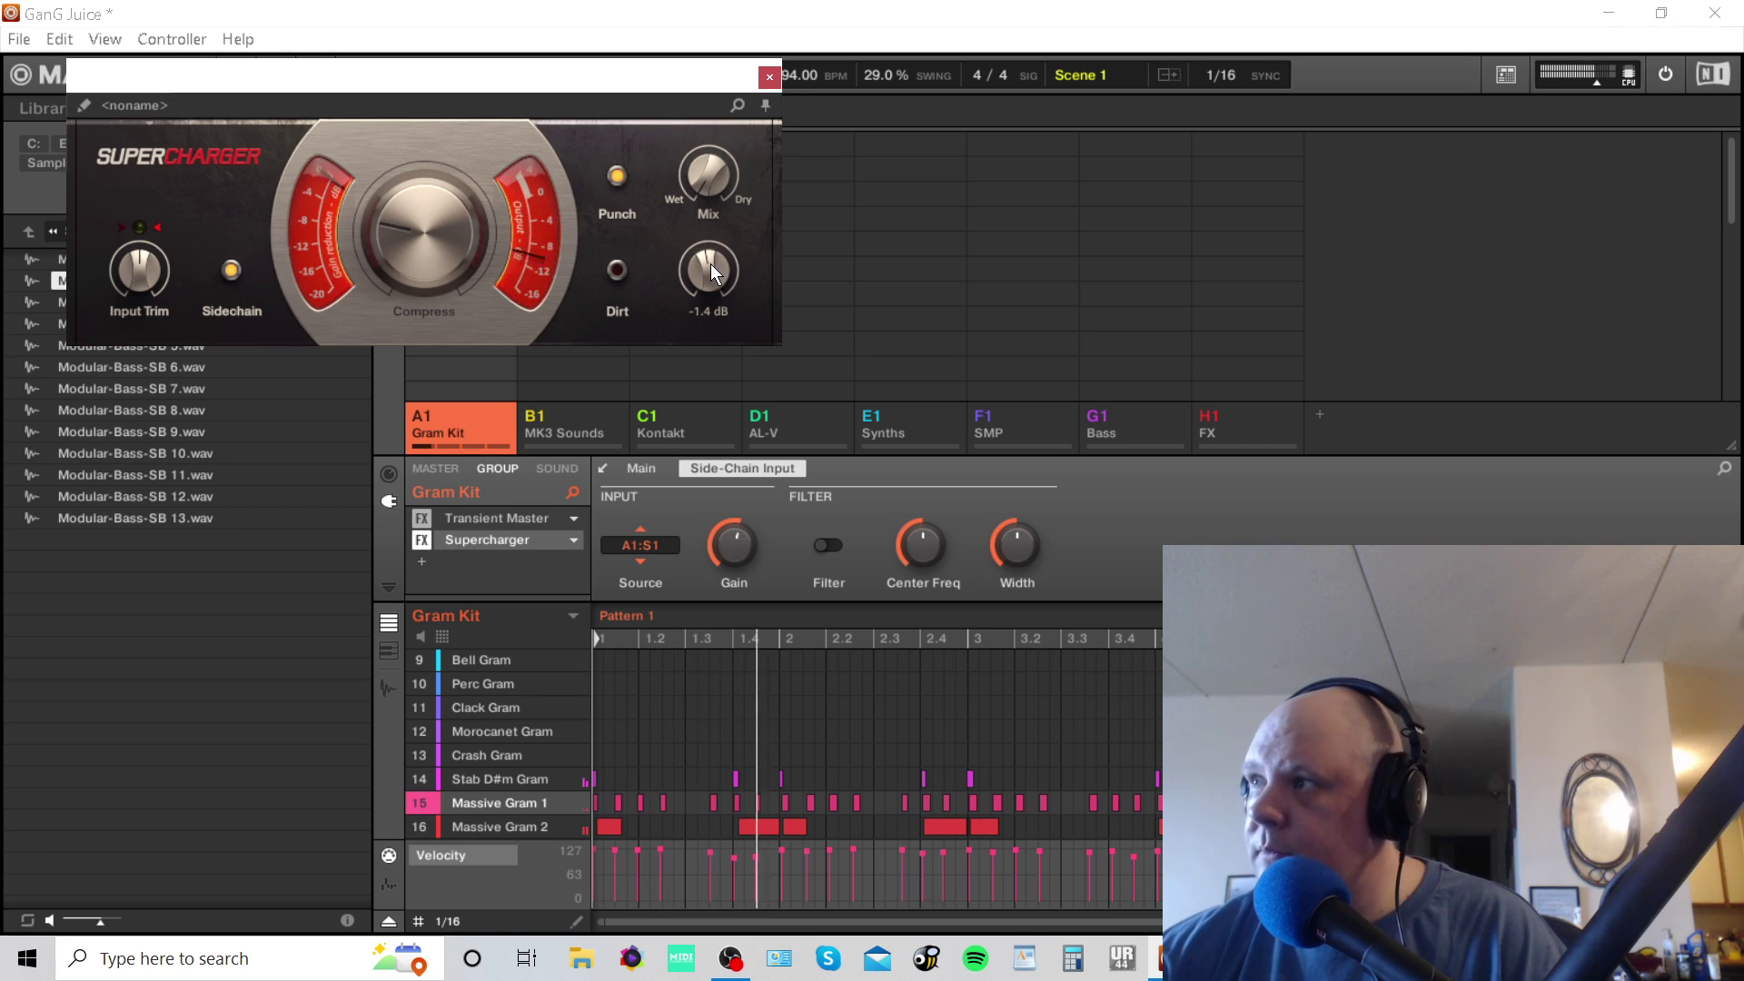
pyautogui.moveTo(701, 285); pyautogui.dragTo(714, 270)
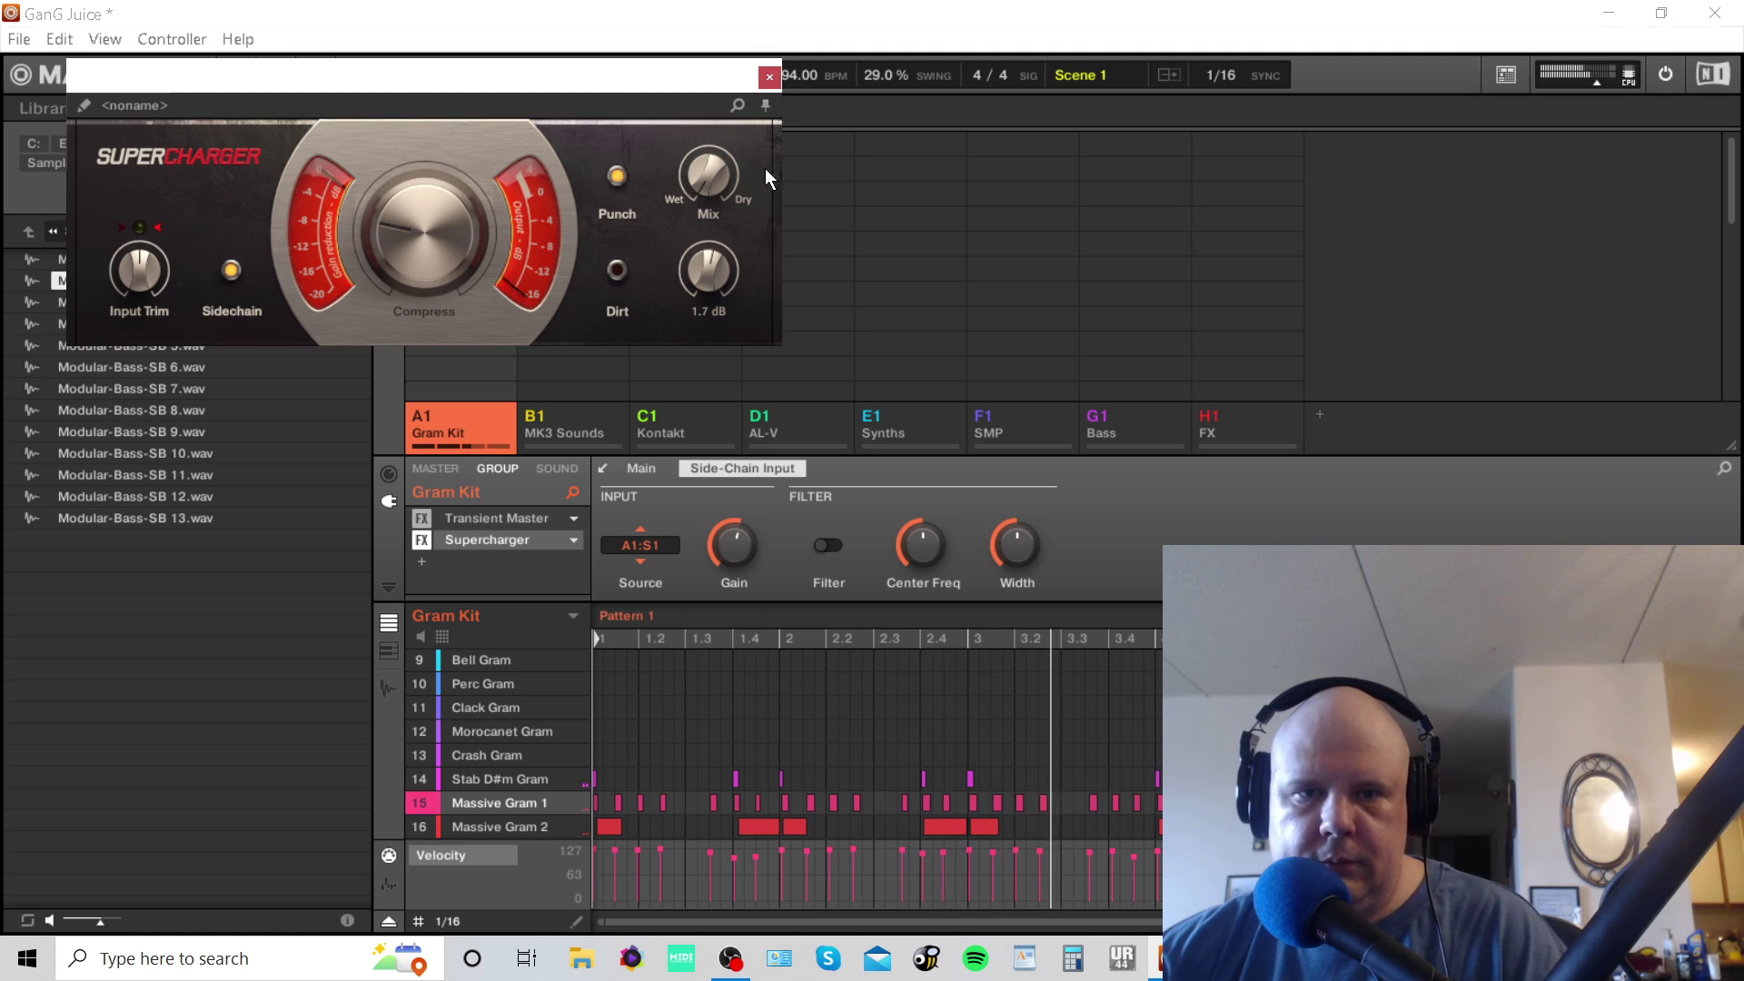
pyautogui.click(774, 78)
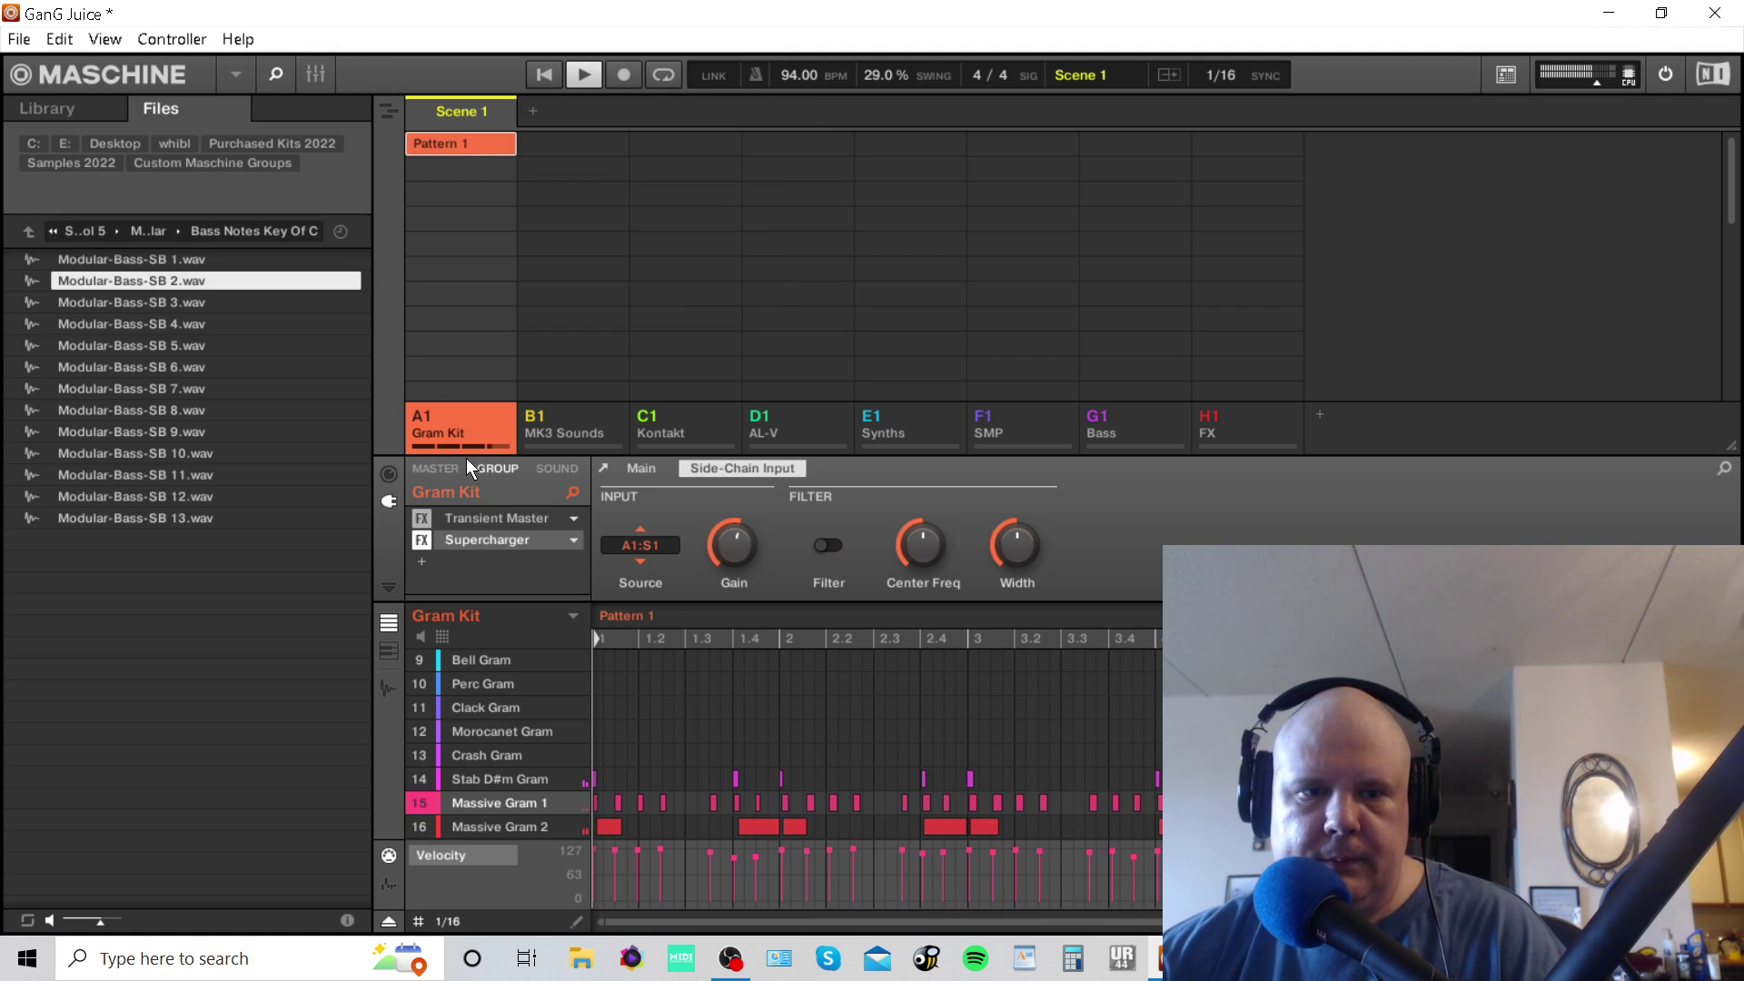
# Save the project and add the Waves L2 Stereo limiter to the master channel.
pyautogui.click(438, 467)
pyautogui.hotkey('ctrl', 's')
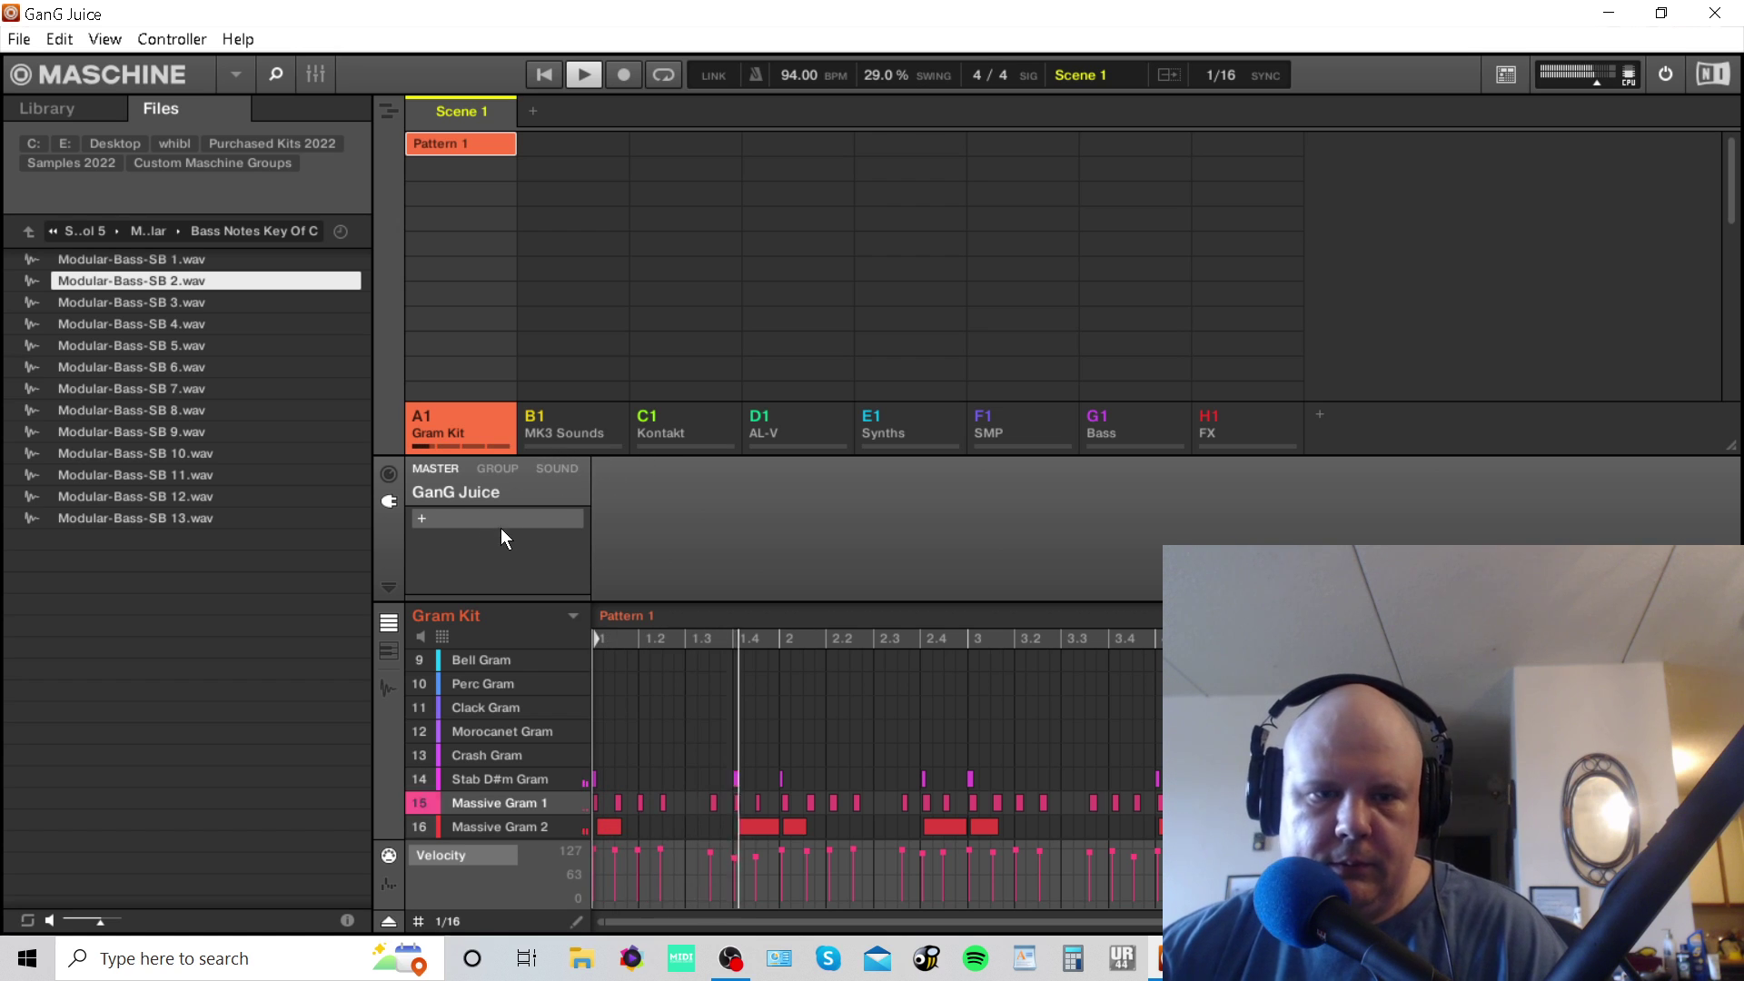
pyautogui.click(422, 519)
pyautogui.moveTo(521, 718)
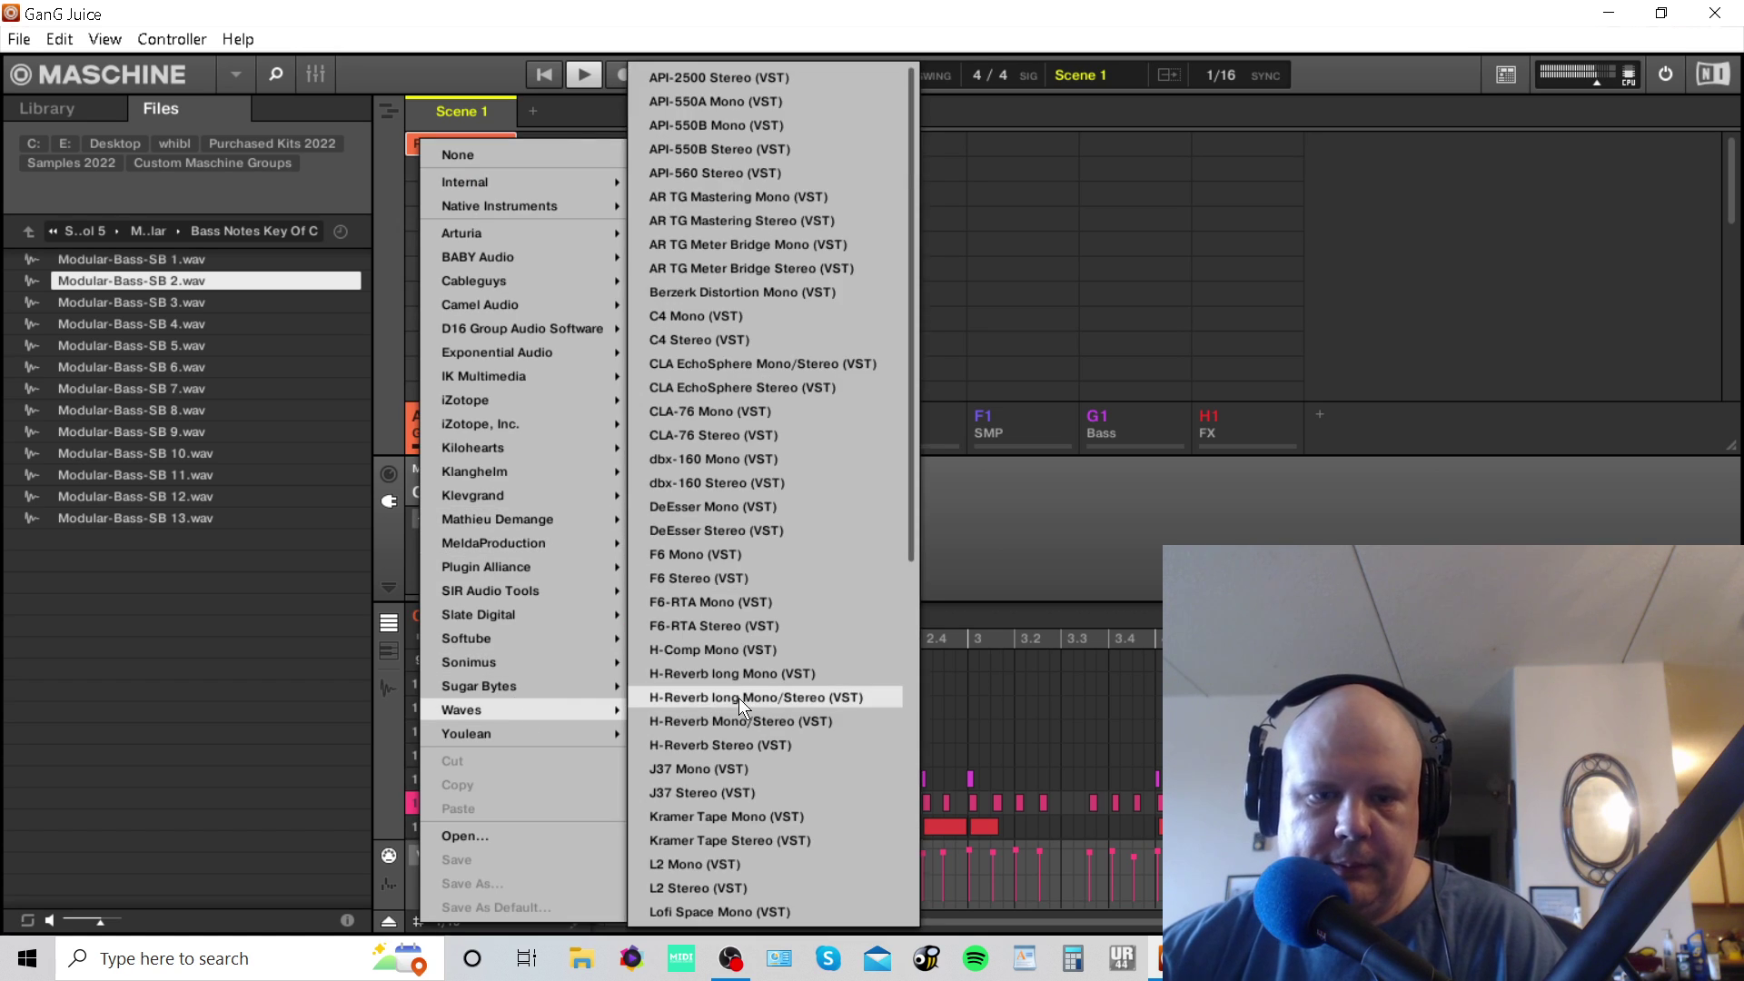
pyautogui.scroll(-3, 739, 698)
pyautogui.scroll(-2, 727, 763)
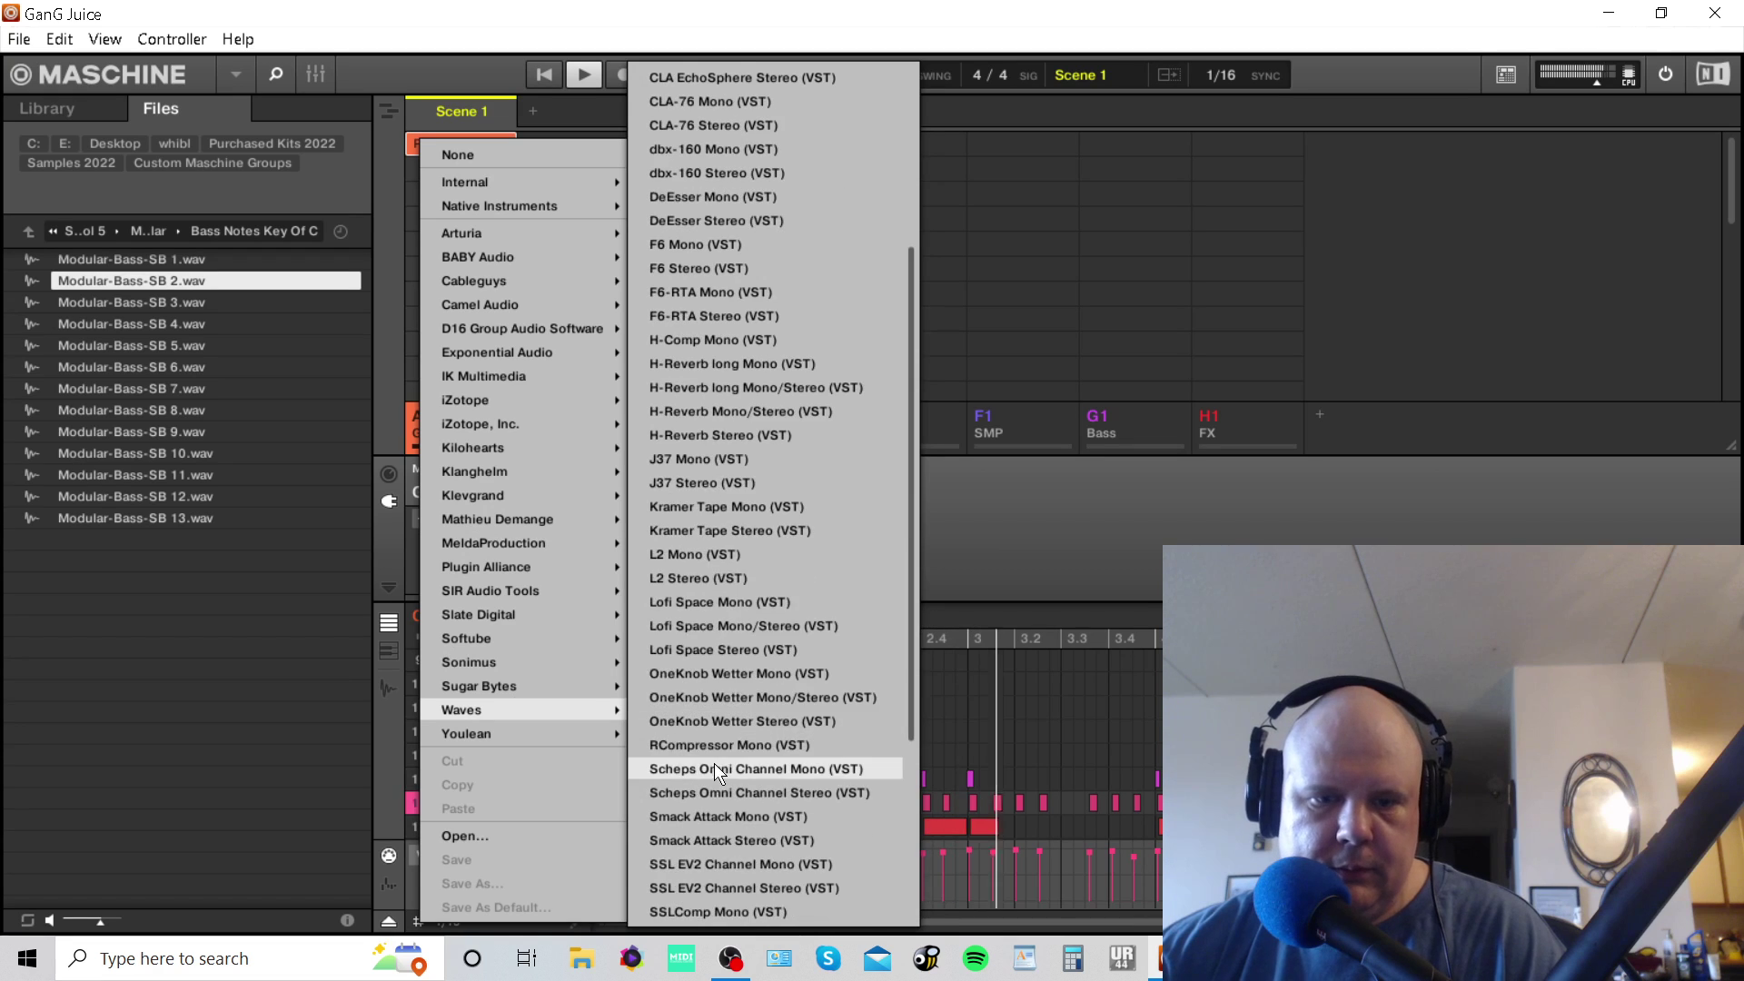
pyautogui.click(658, 576)
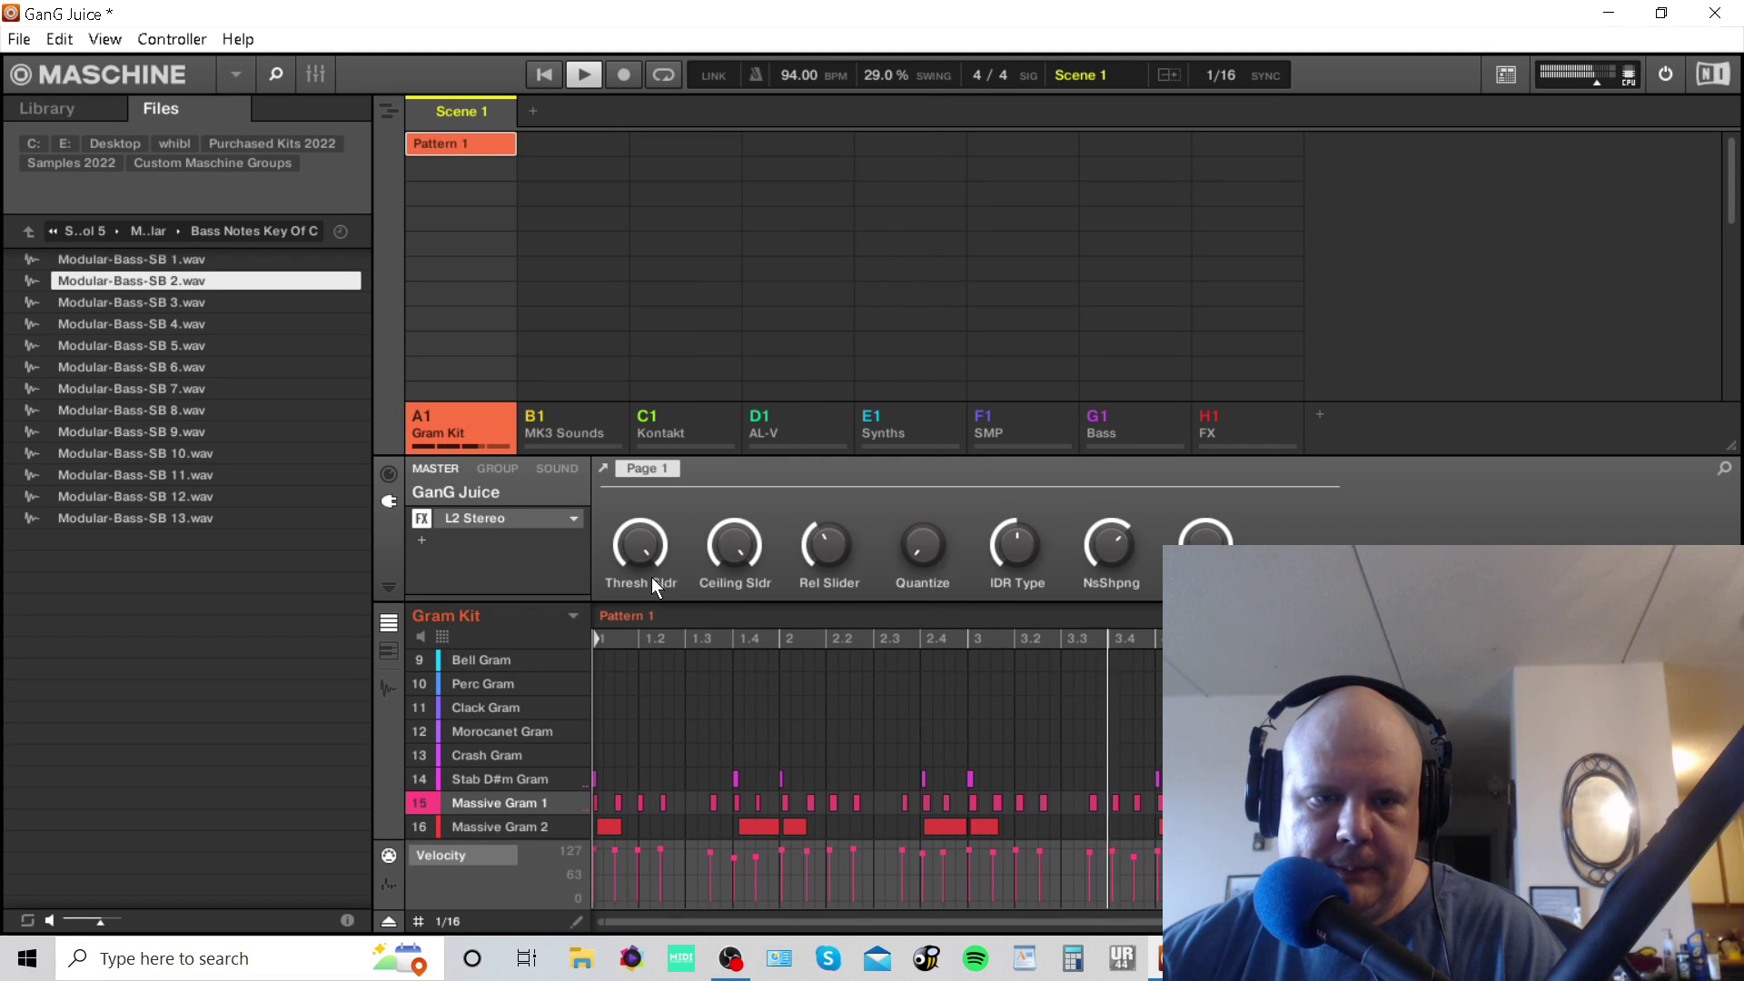
# In the master's L2 limiter, lower threshold and ceiling together to -4.5, and raise the output ceiling alone to -0.5.
pyautogui.click(498, 518)
pyautogui.moveTo(209, 281); pyautogui.dragTo(209, 320)
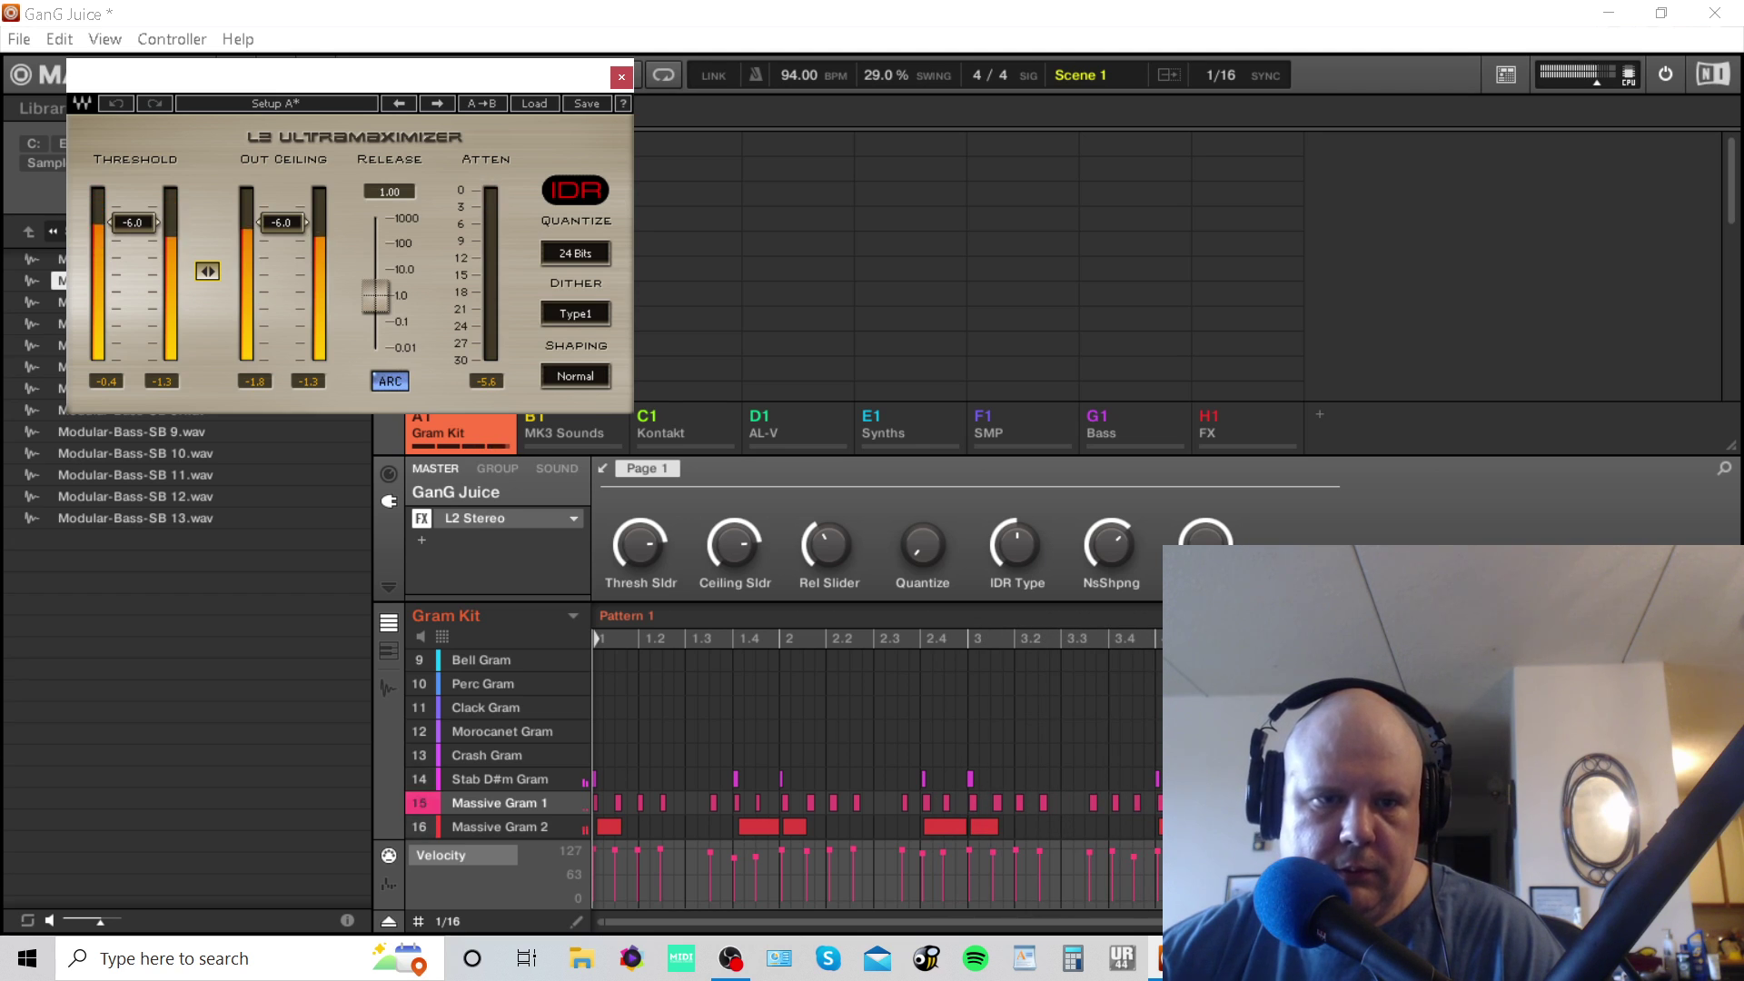
pyautogui.moveTo(209, 319); pyautogui.dragTo(209, 306)
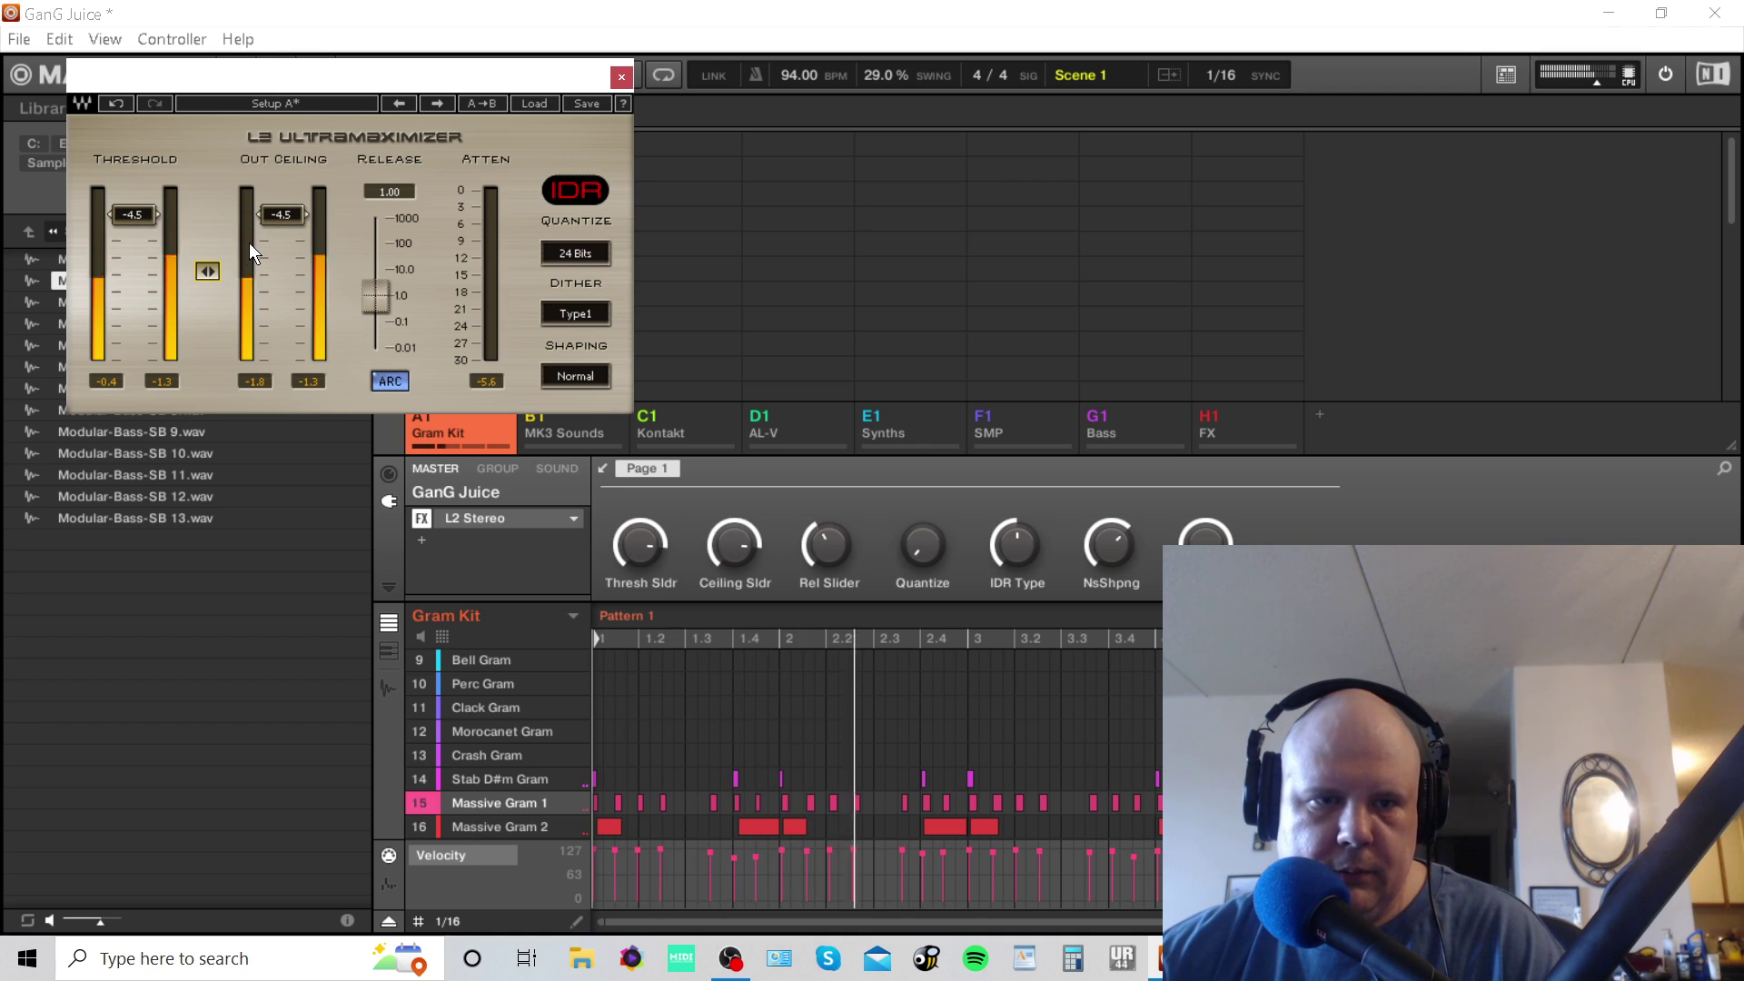
pyautogui.moveTo(280, 218); pyautogui.dragTo(278, 191)
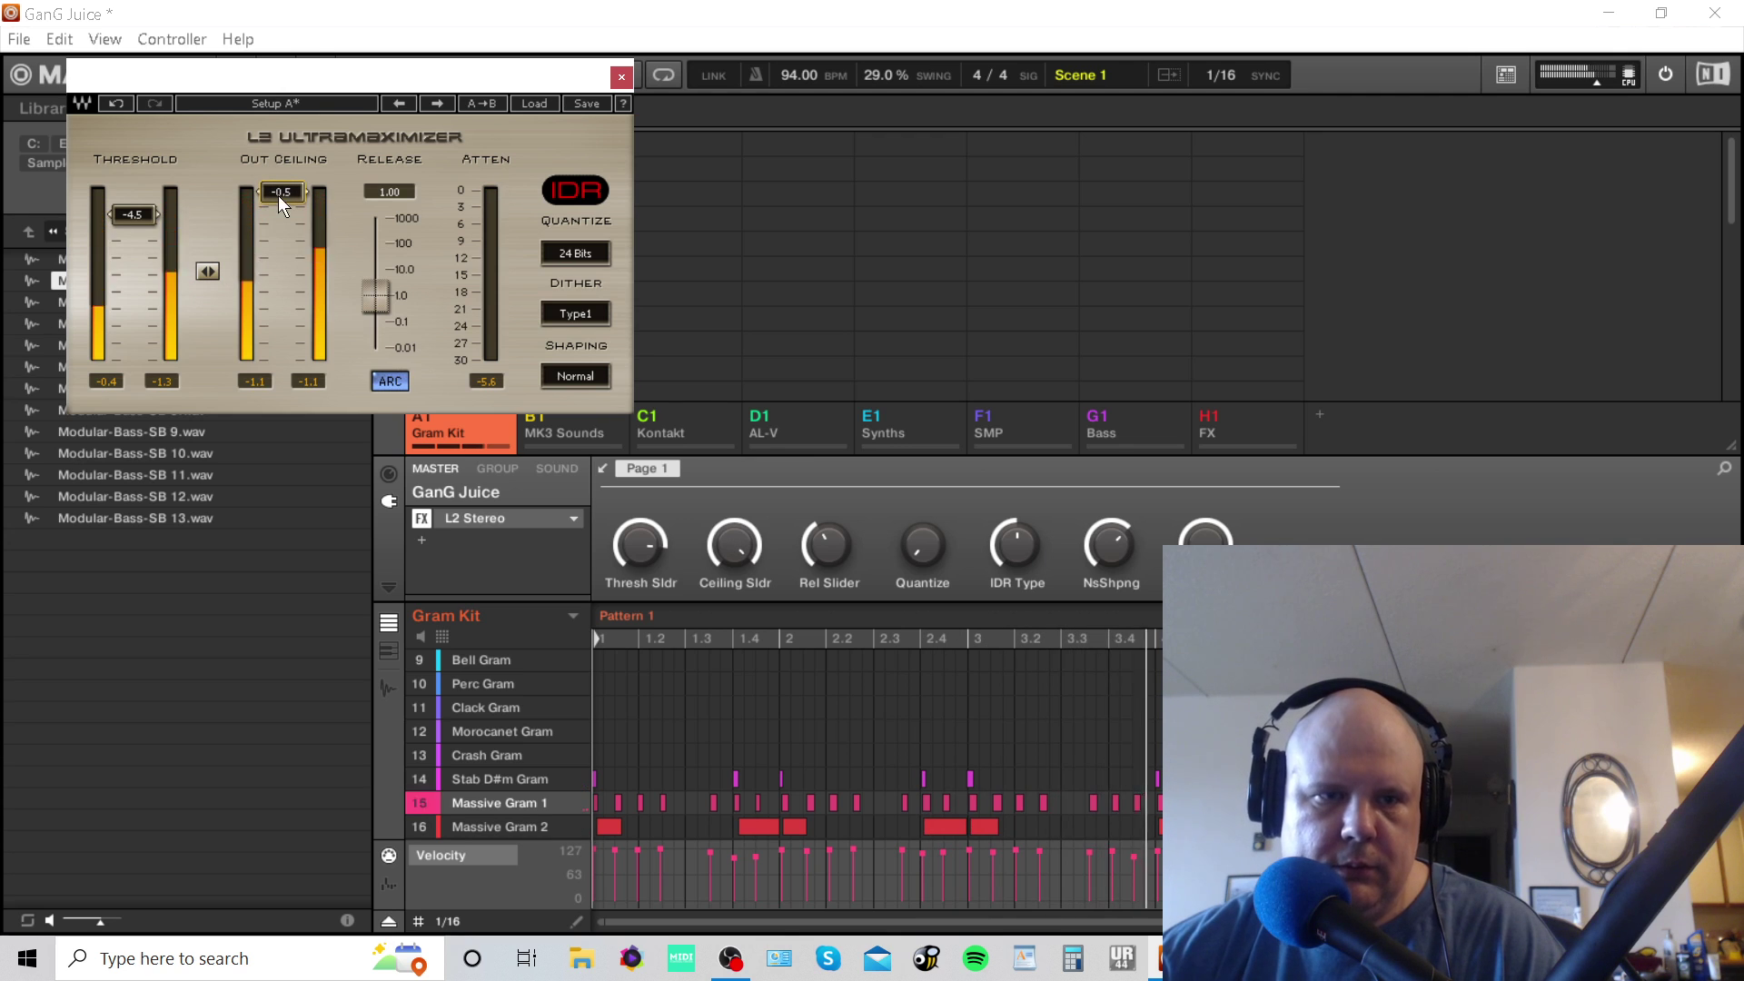
# Set the L2's shaping to Ultra, try Type2 dither before returning it to Type1, and close the plug-in window.
pyautogui.click(575, 314)
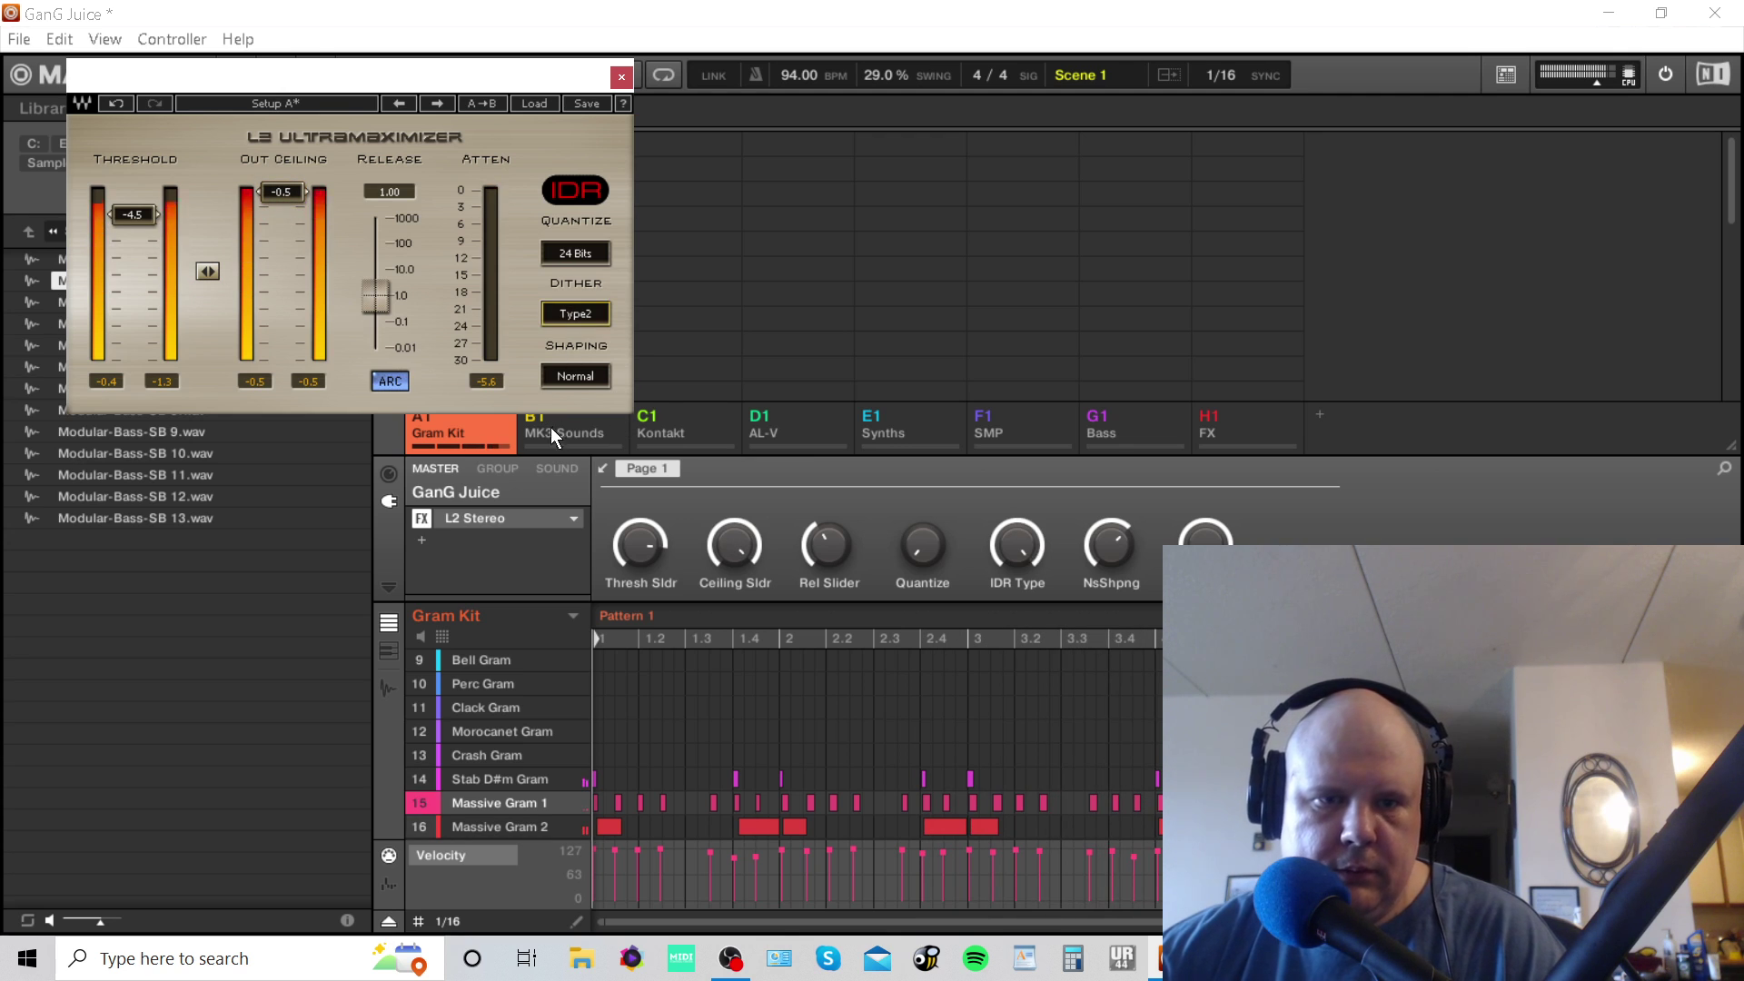
pyautogui.click(574, 378)
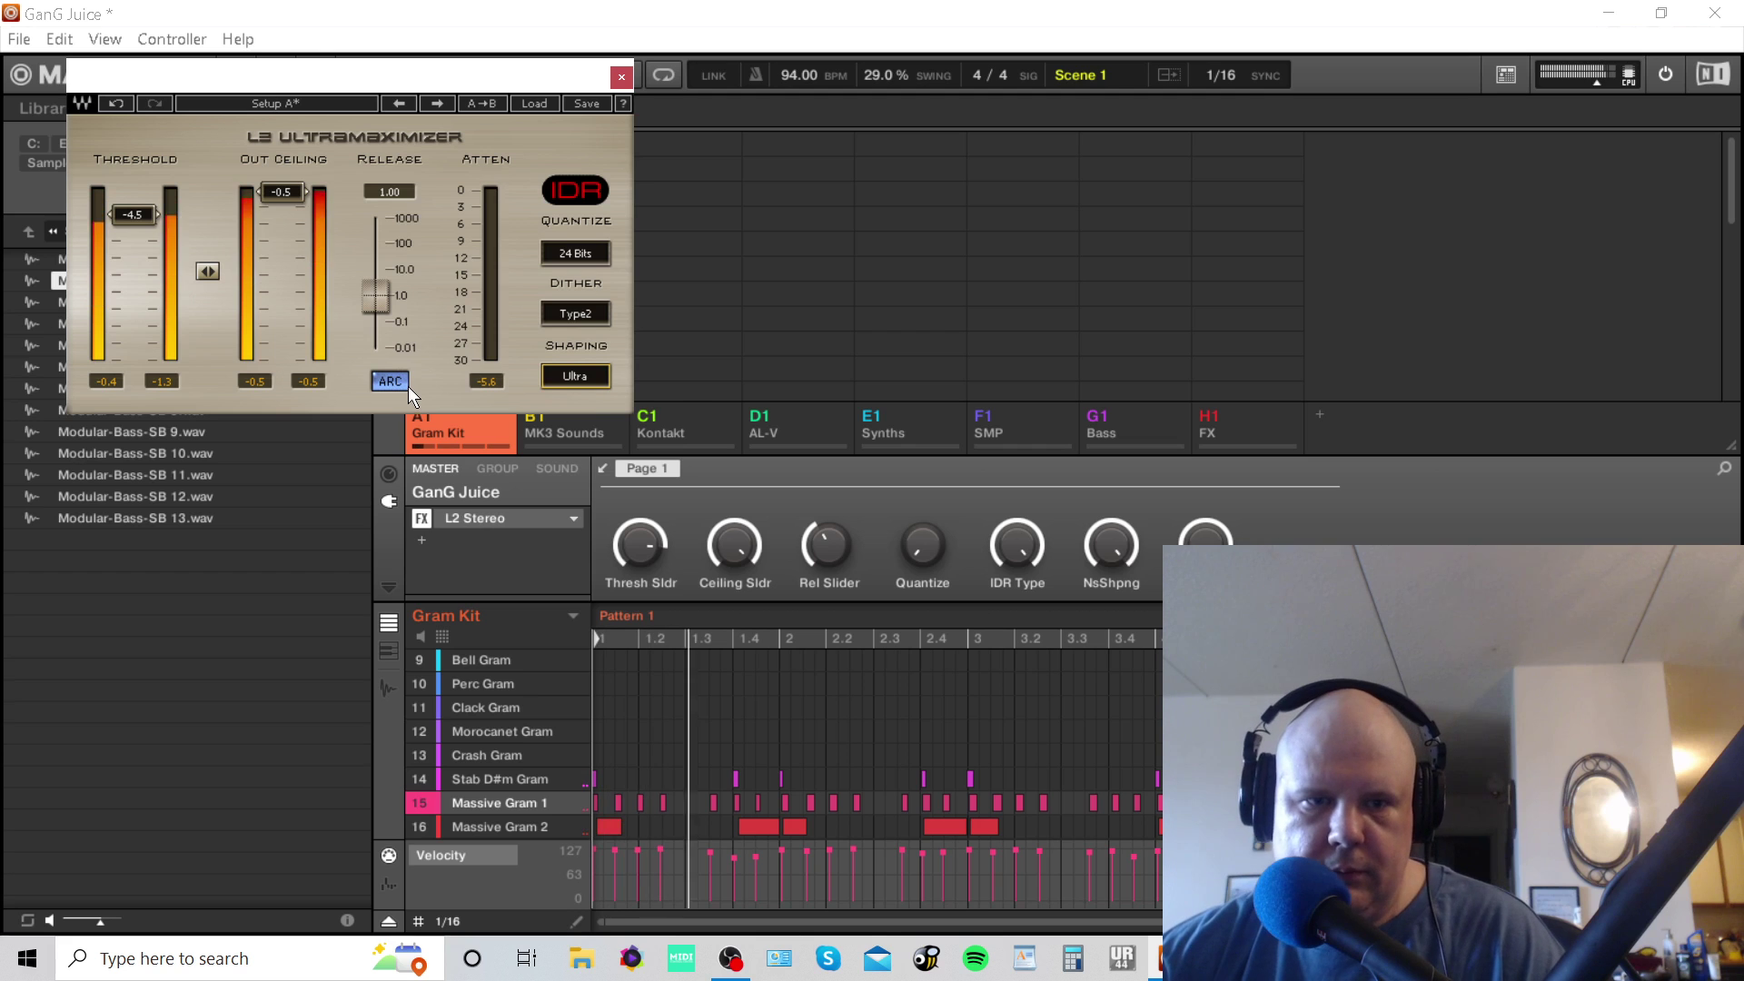
pyautogui.click(598, 311)
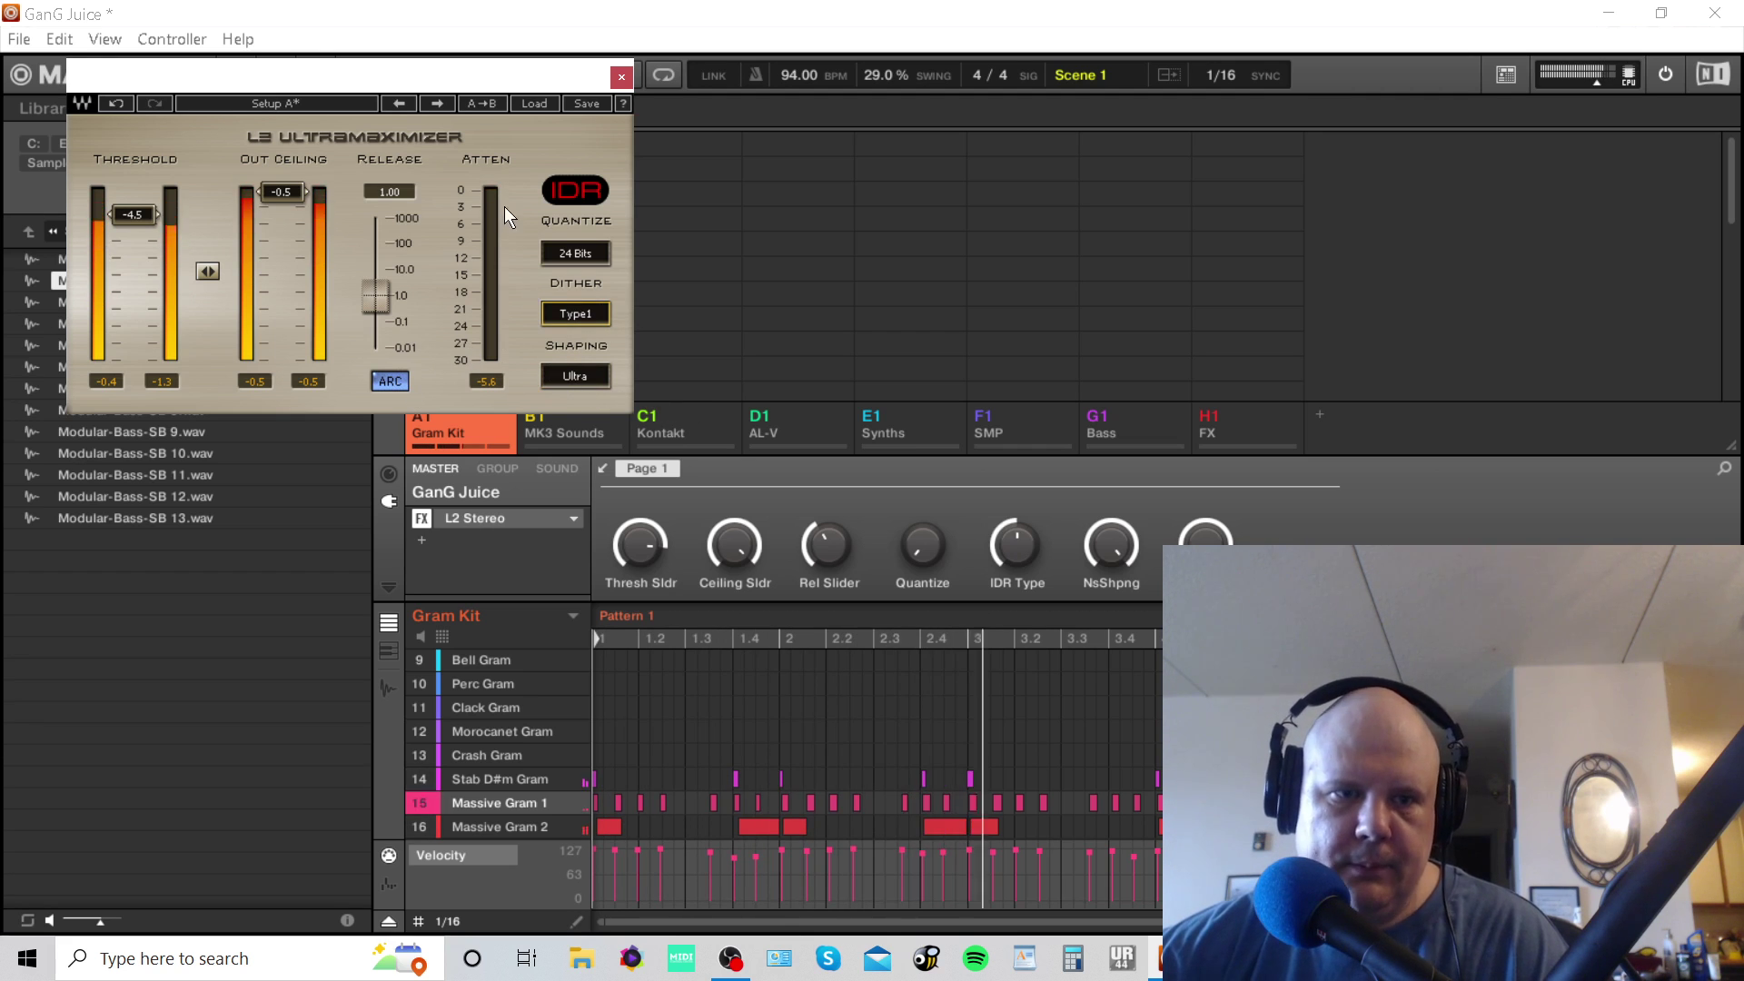
pyautogui.click(621, 79)
# Switch from the master to the sound level and show Gram Kit's individual sound channels in the mixer.
pyautogui.scroll(5, 497, 691)
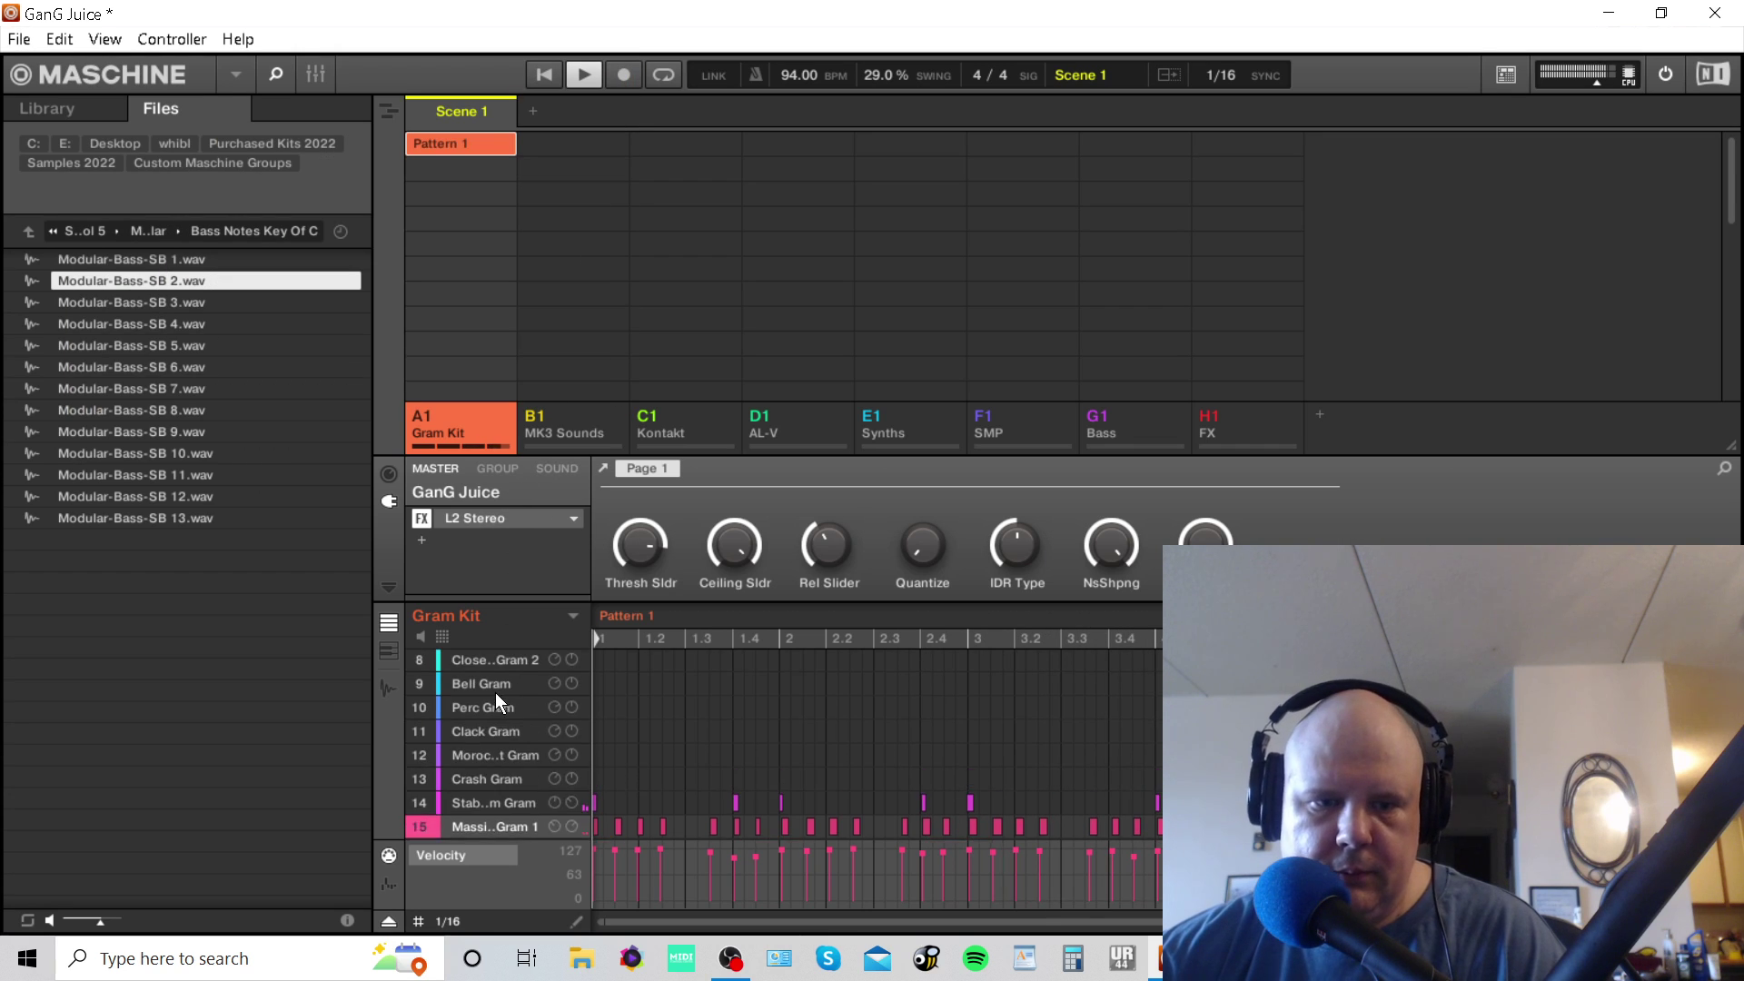
pyautogui.scroll(2, 483, 733)
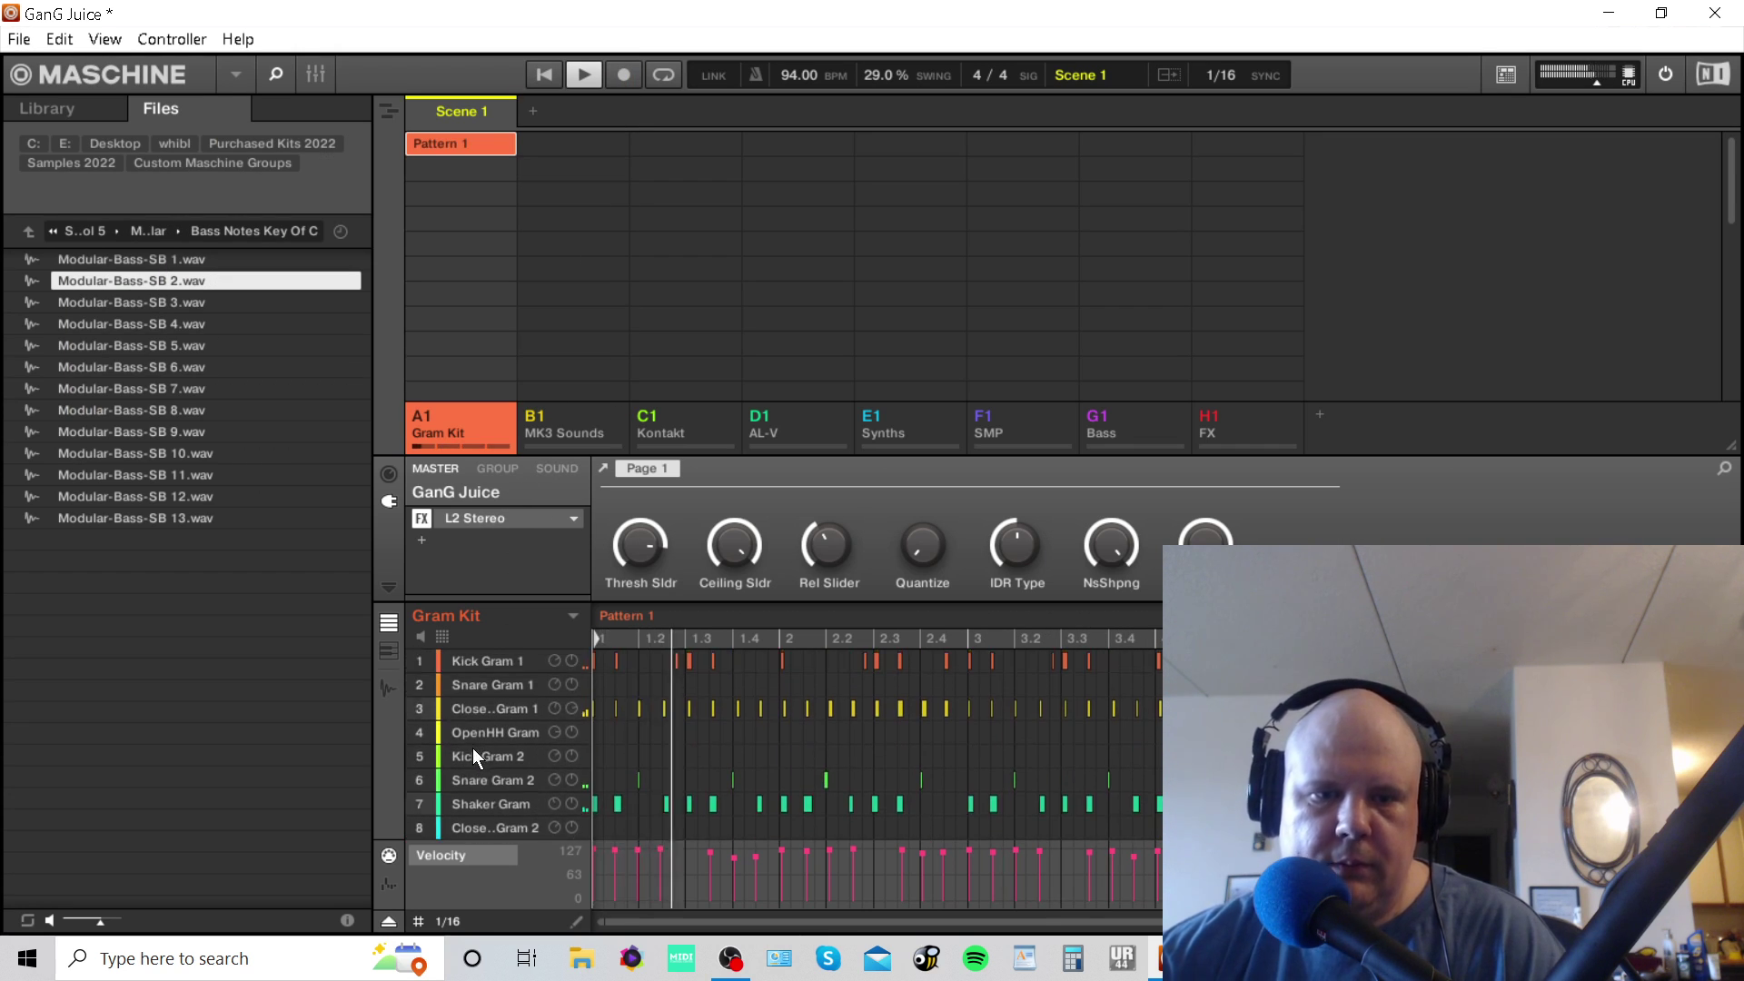
pyautogui.click(315, 74)
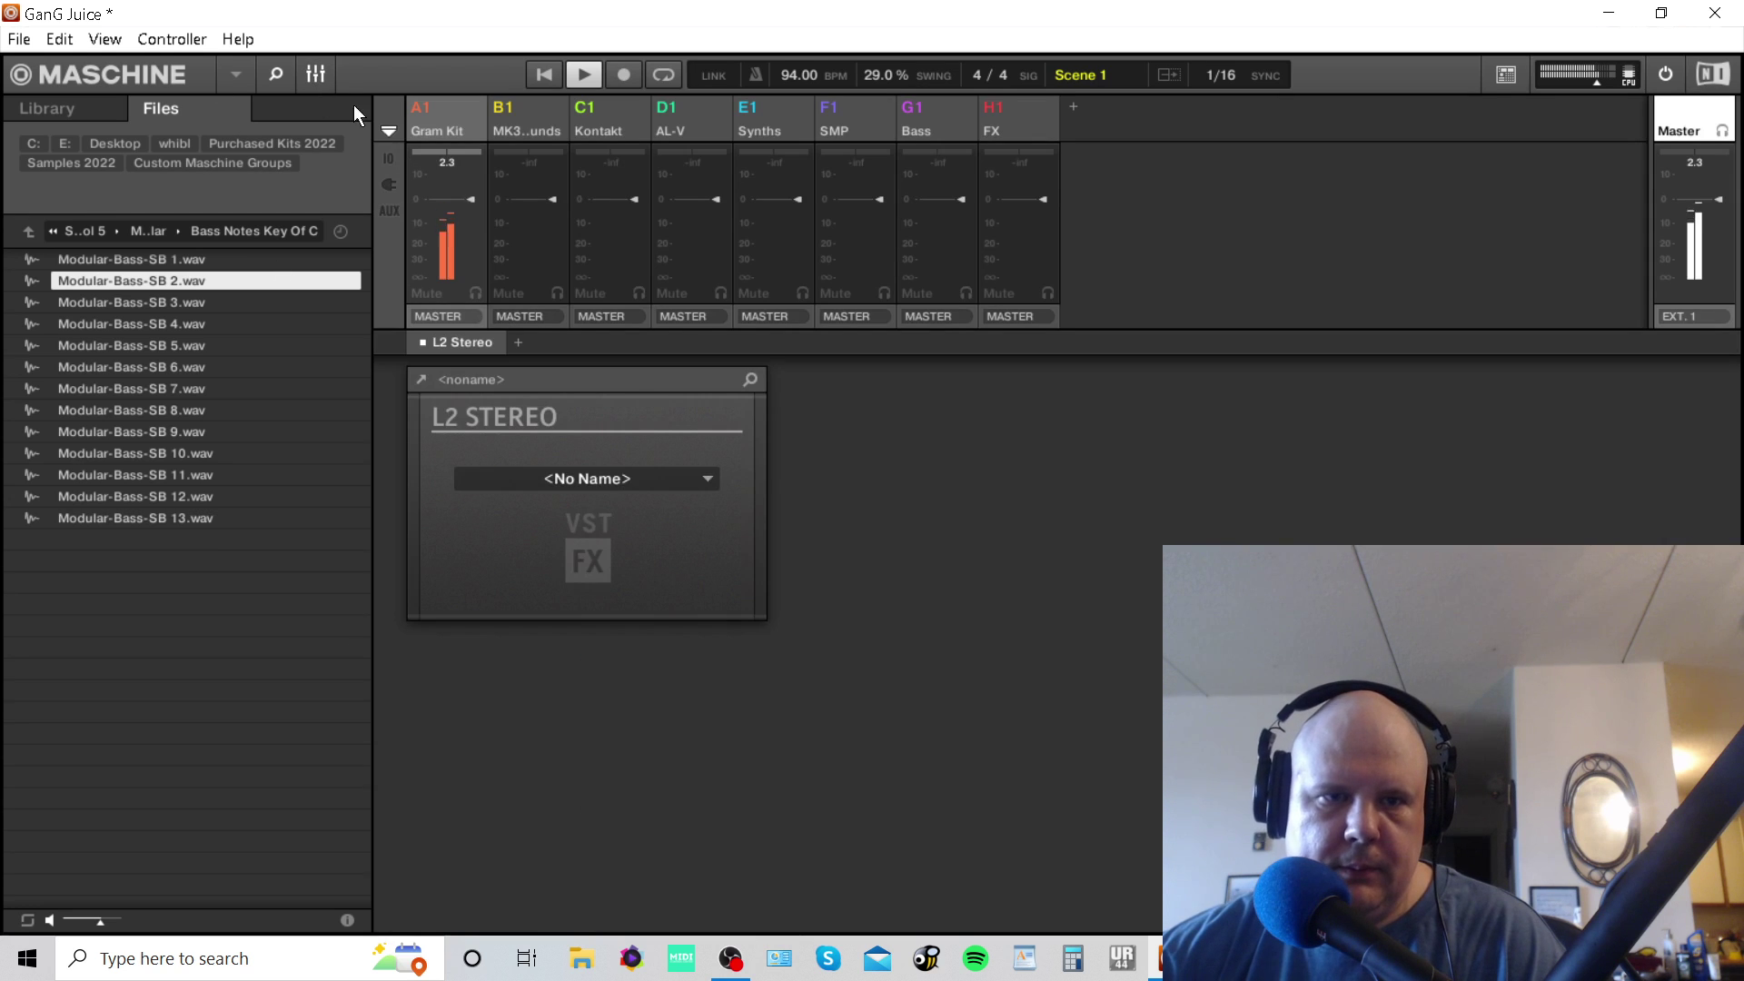
pyautogui.click(315, 74)
pyautogui.click(557, 468)
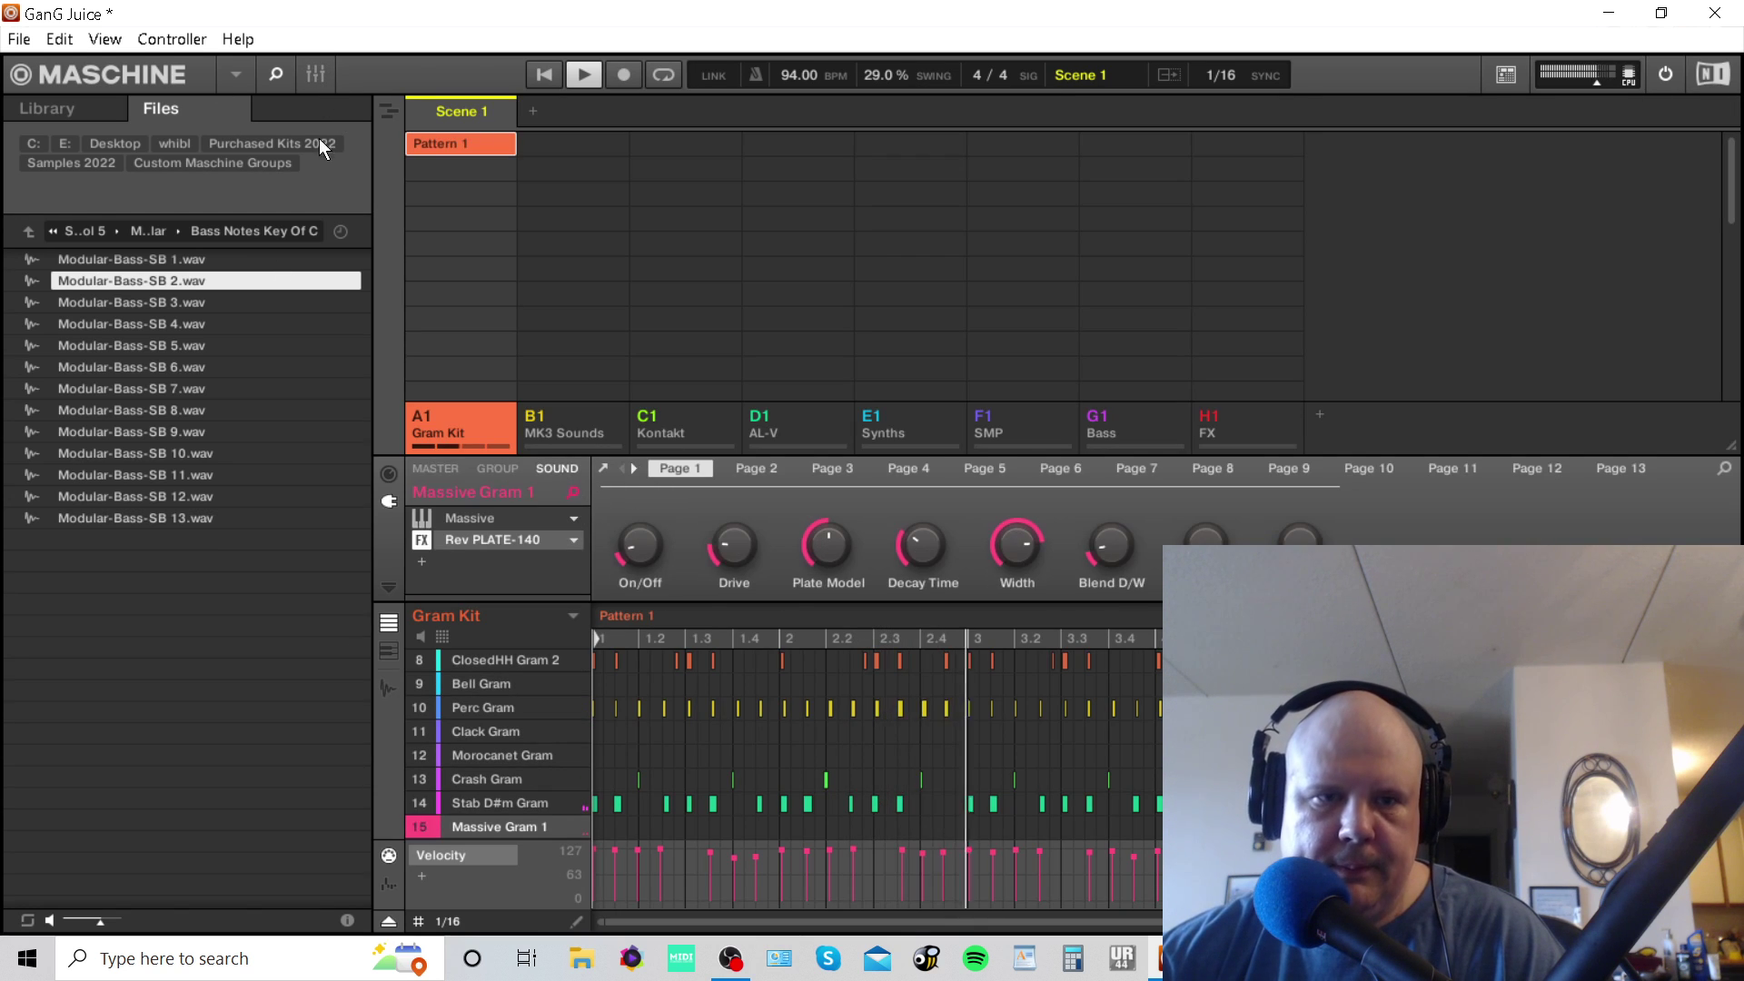
pyautogui.click(315, 74)
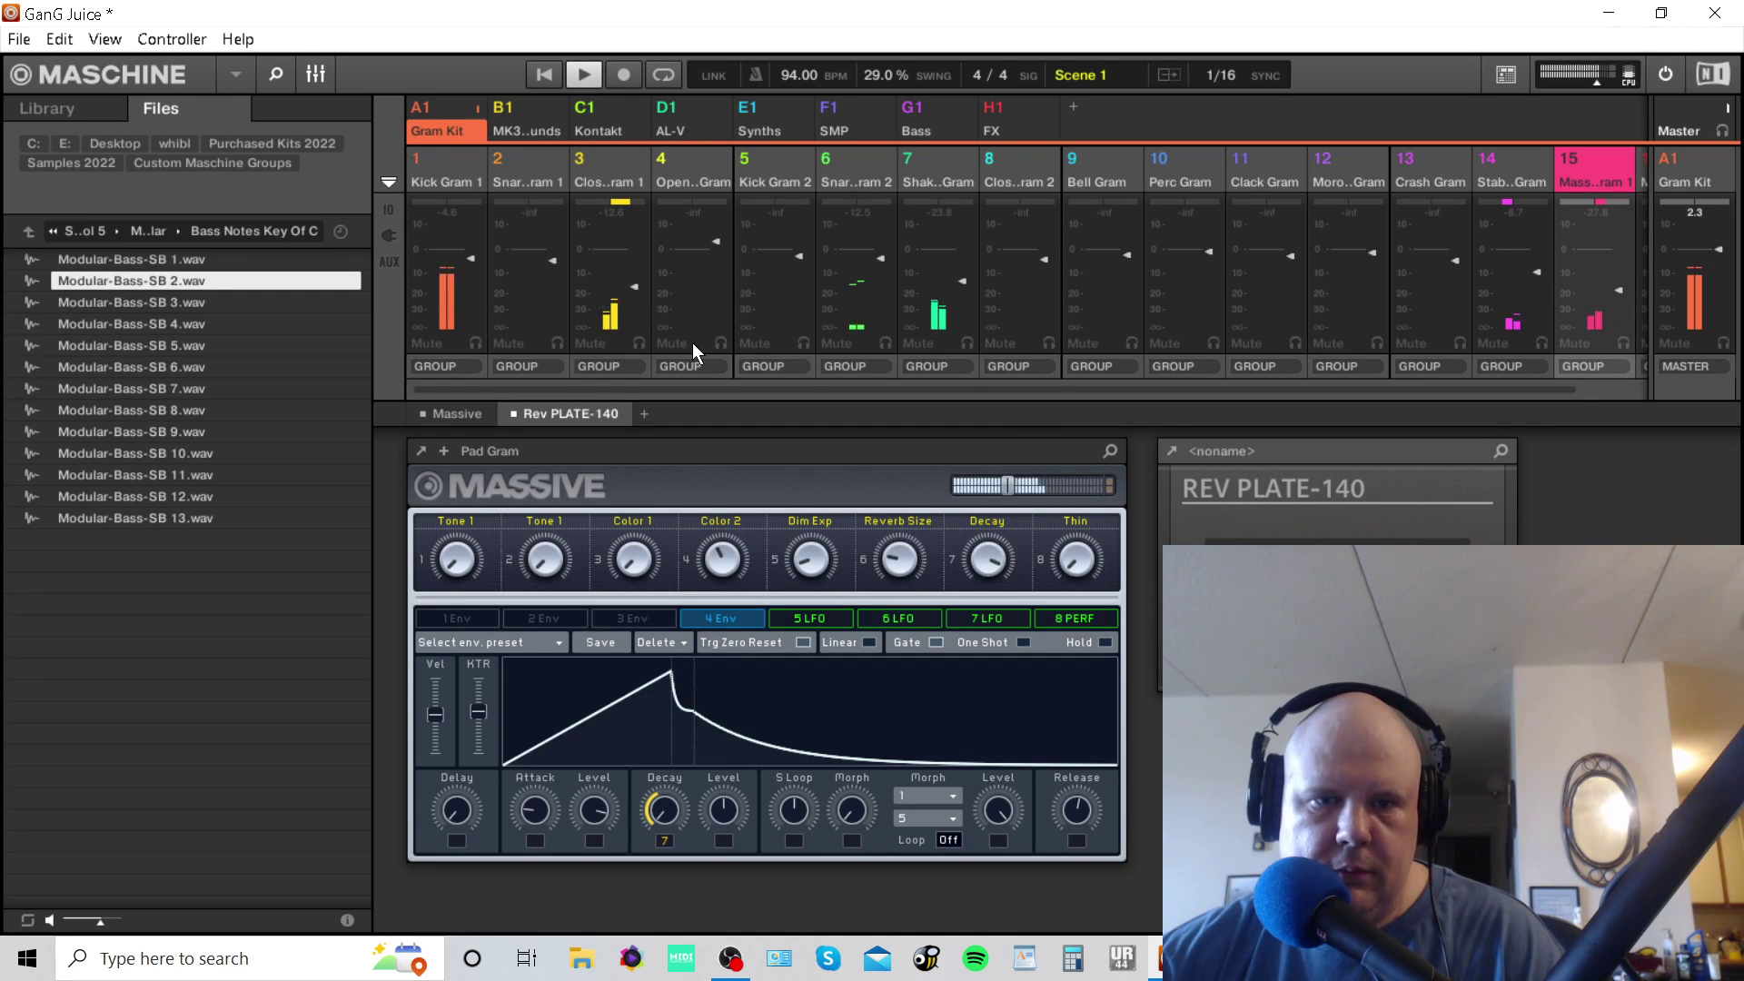
# Add the Kilohearts kHs Reverb after the EQ on the ClosedHH Gram 1 channel.
pyautogui.click(625, 165)
pyautogui.click(567, 413)
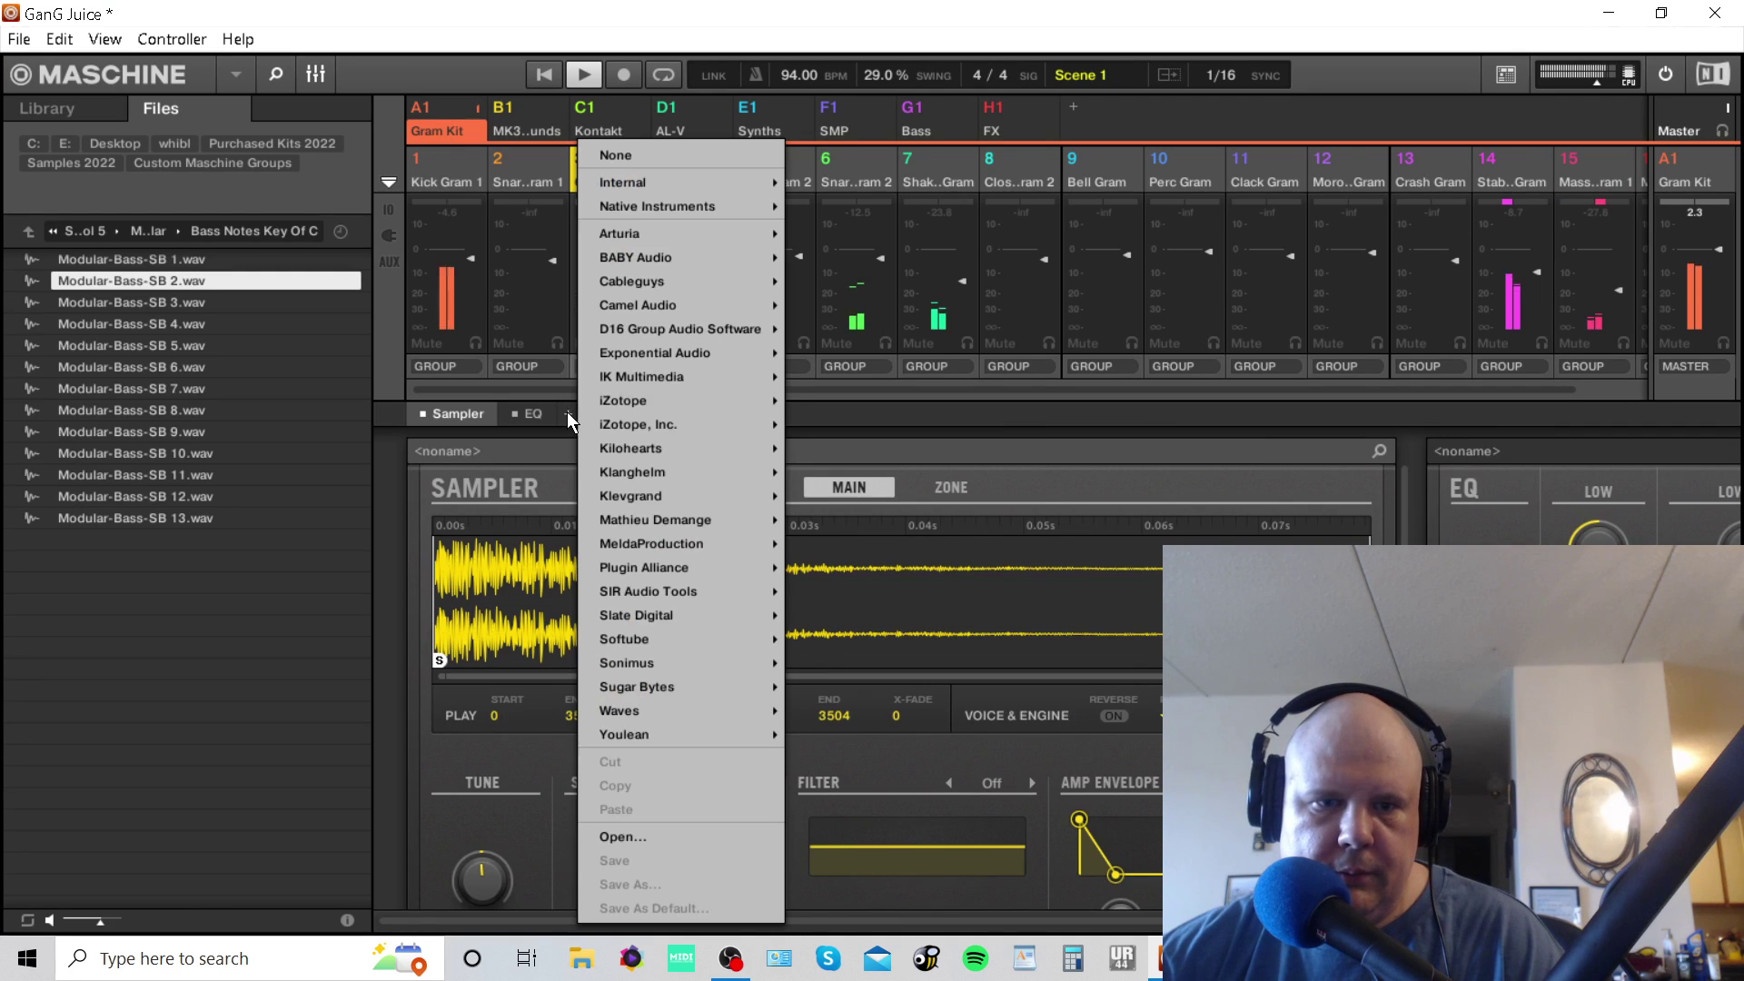
pyautogui.moveTo(627, 399)
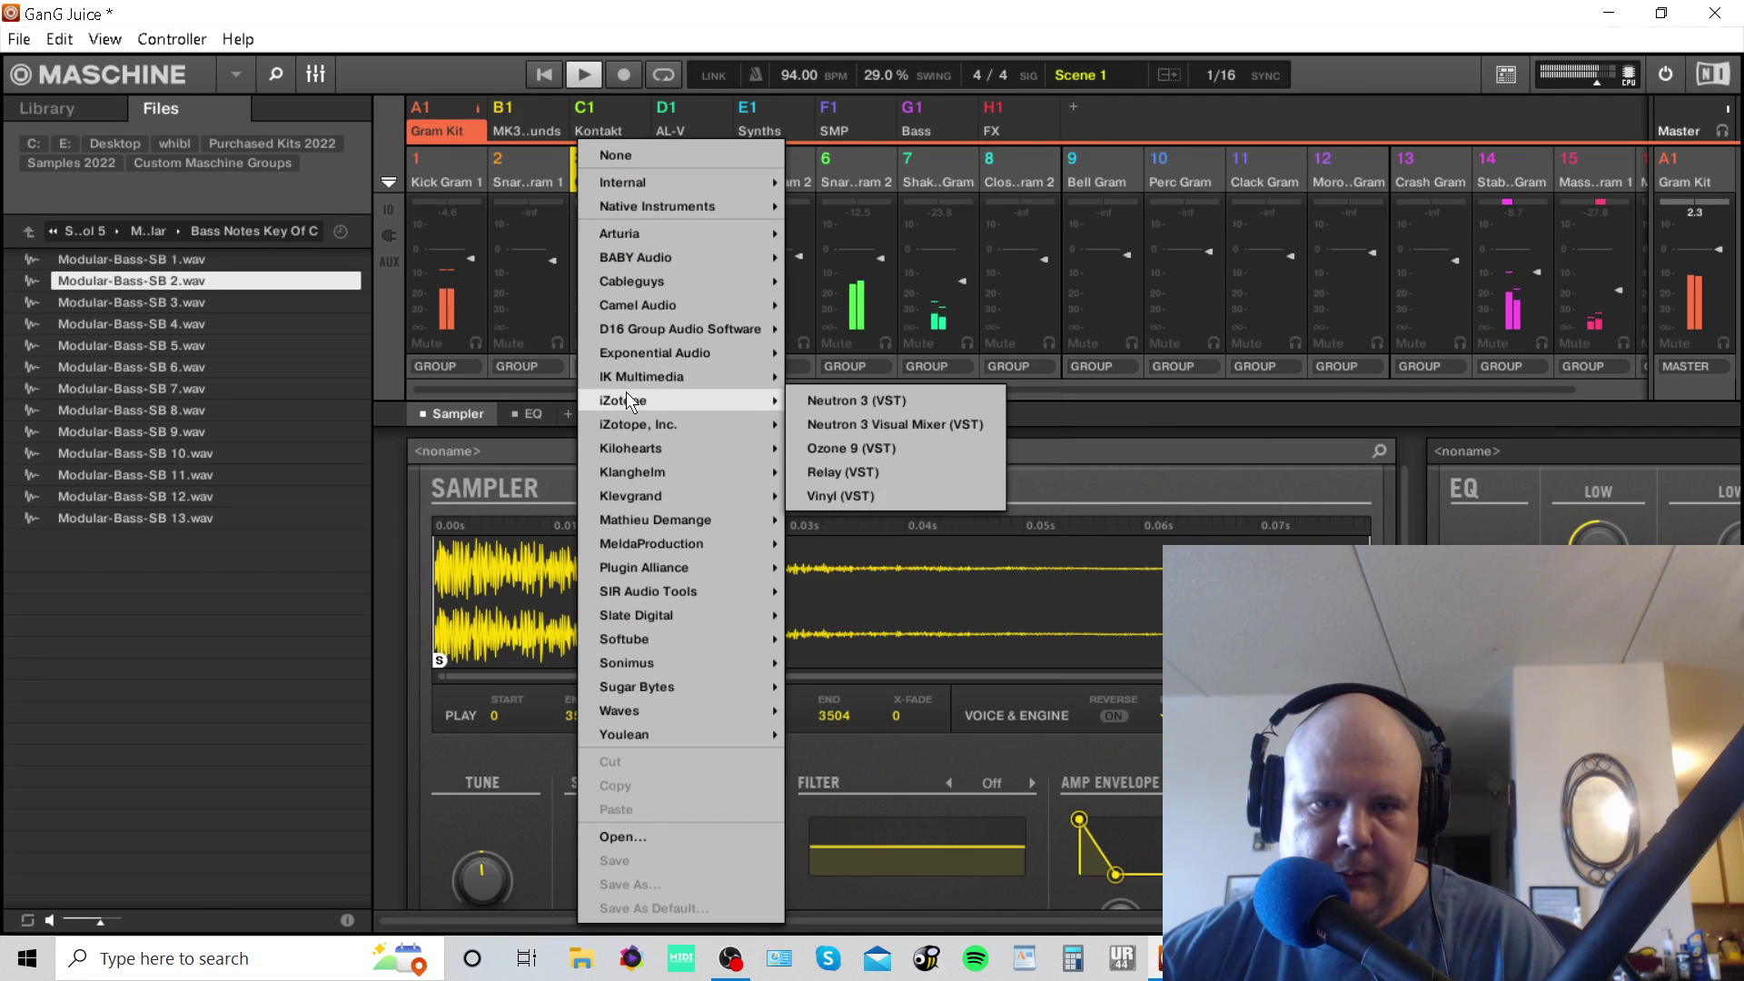
pyautogui.moveTo(683, 424)
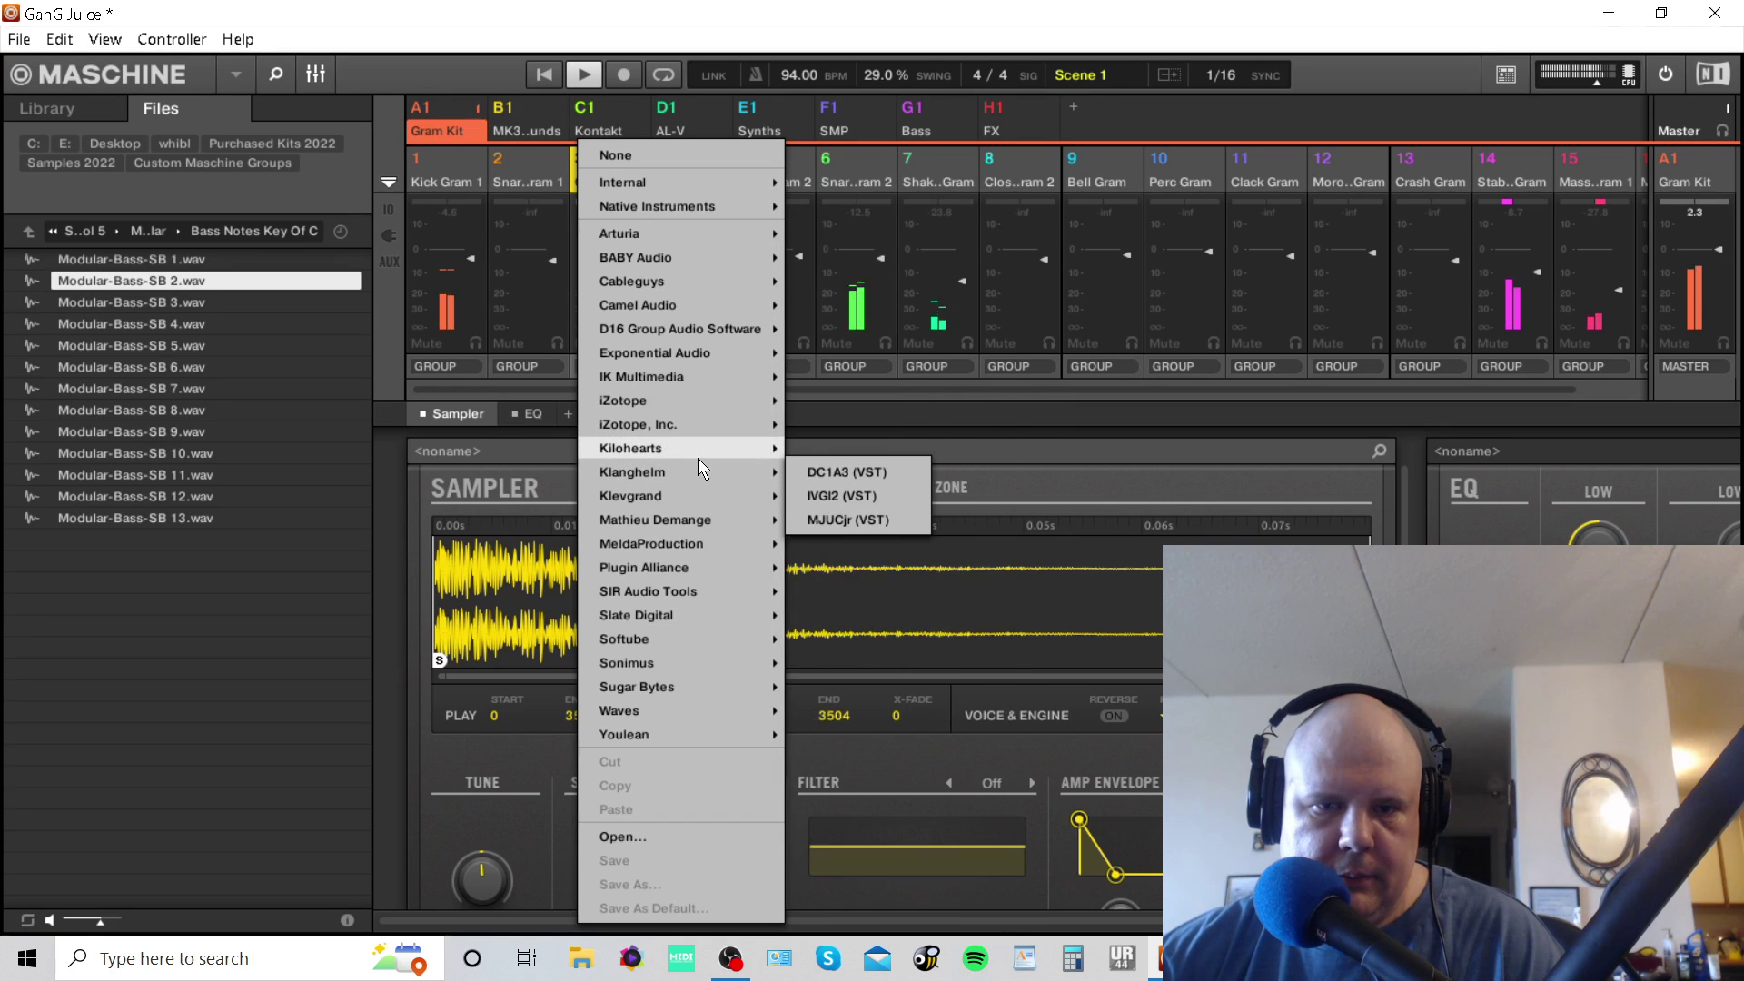
pyautogui.moveTo(700, 455)
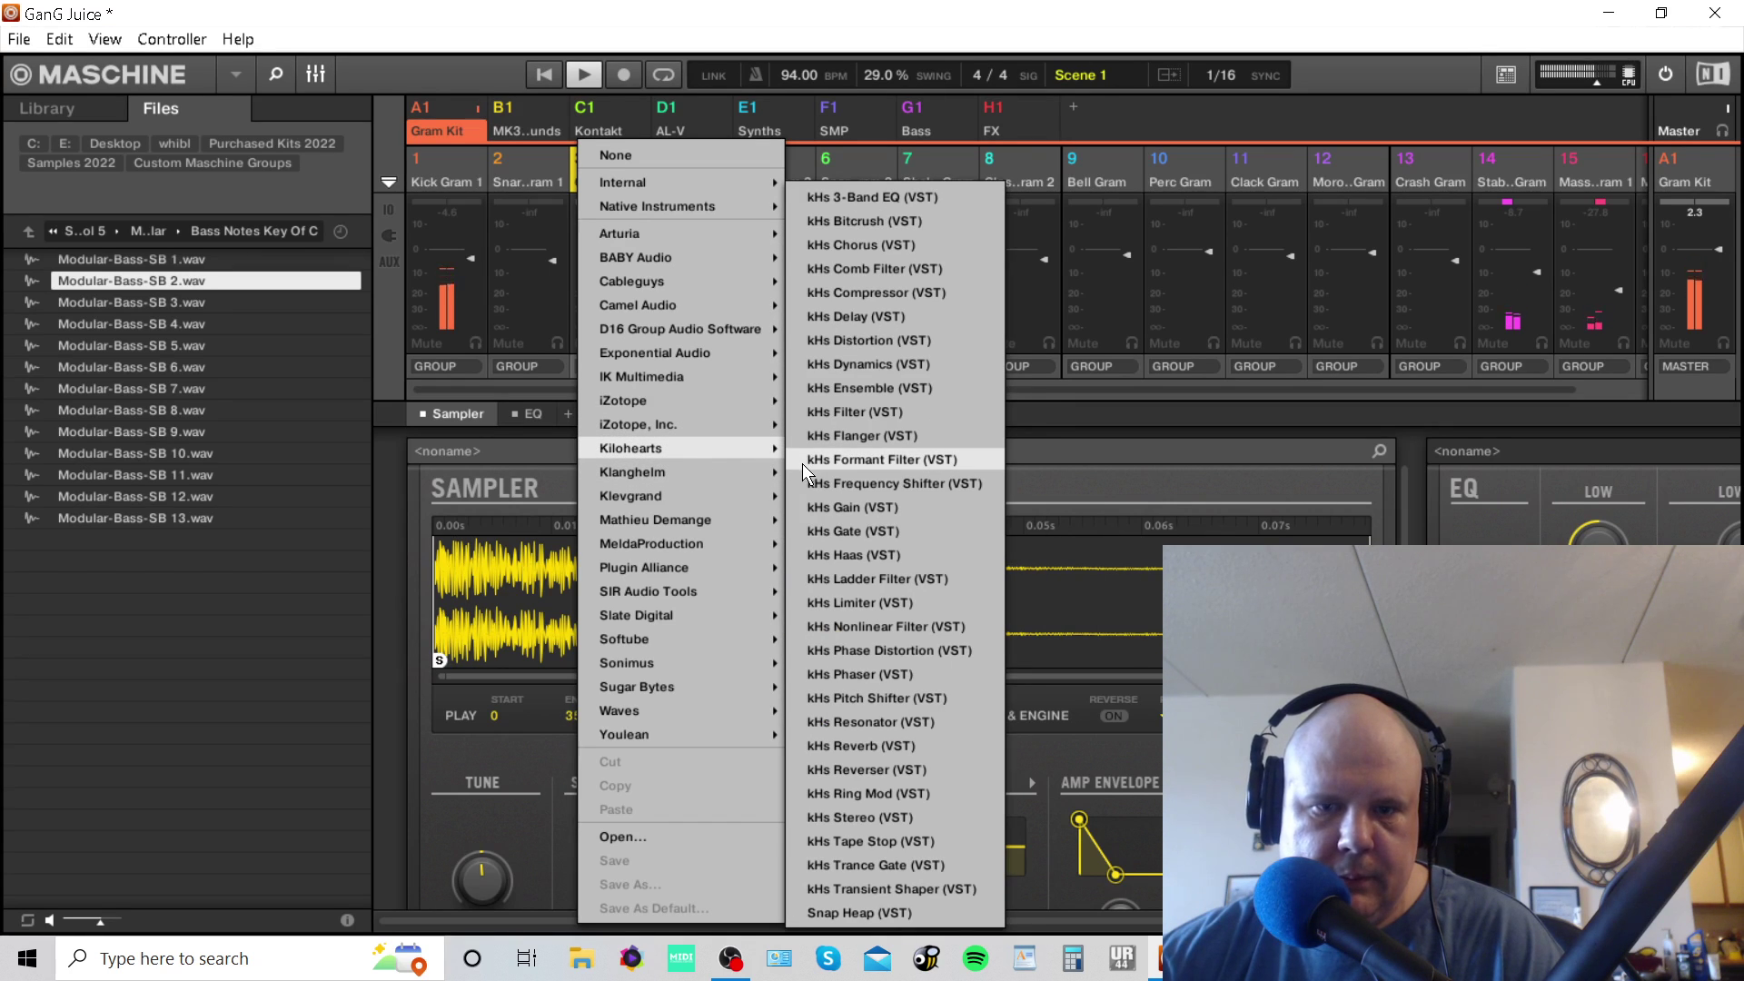
pyautogui.click(865, 746)
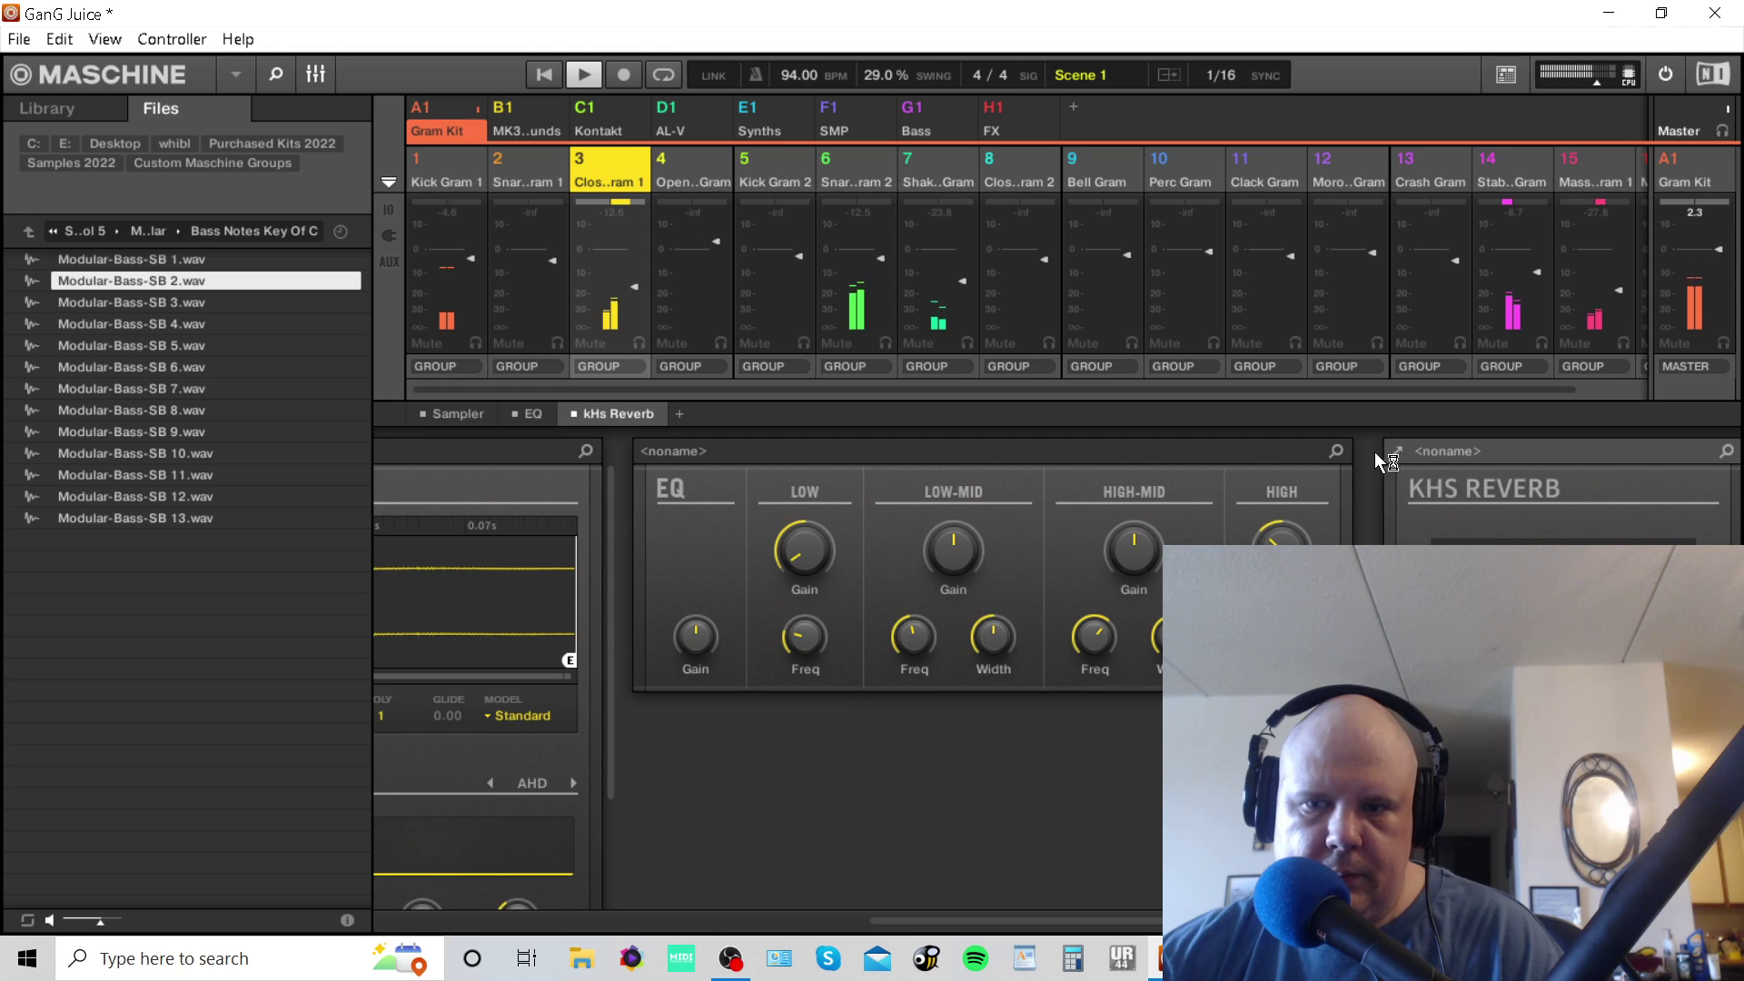
# Lower the Mix of the kHs Reverb on ClosedHH Gram 1, close its window and save the project.
pyautogui.click(1399, 451)
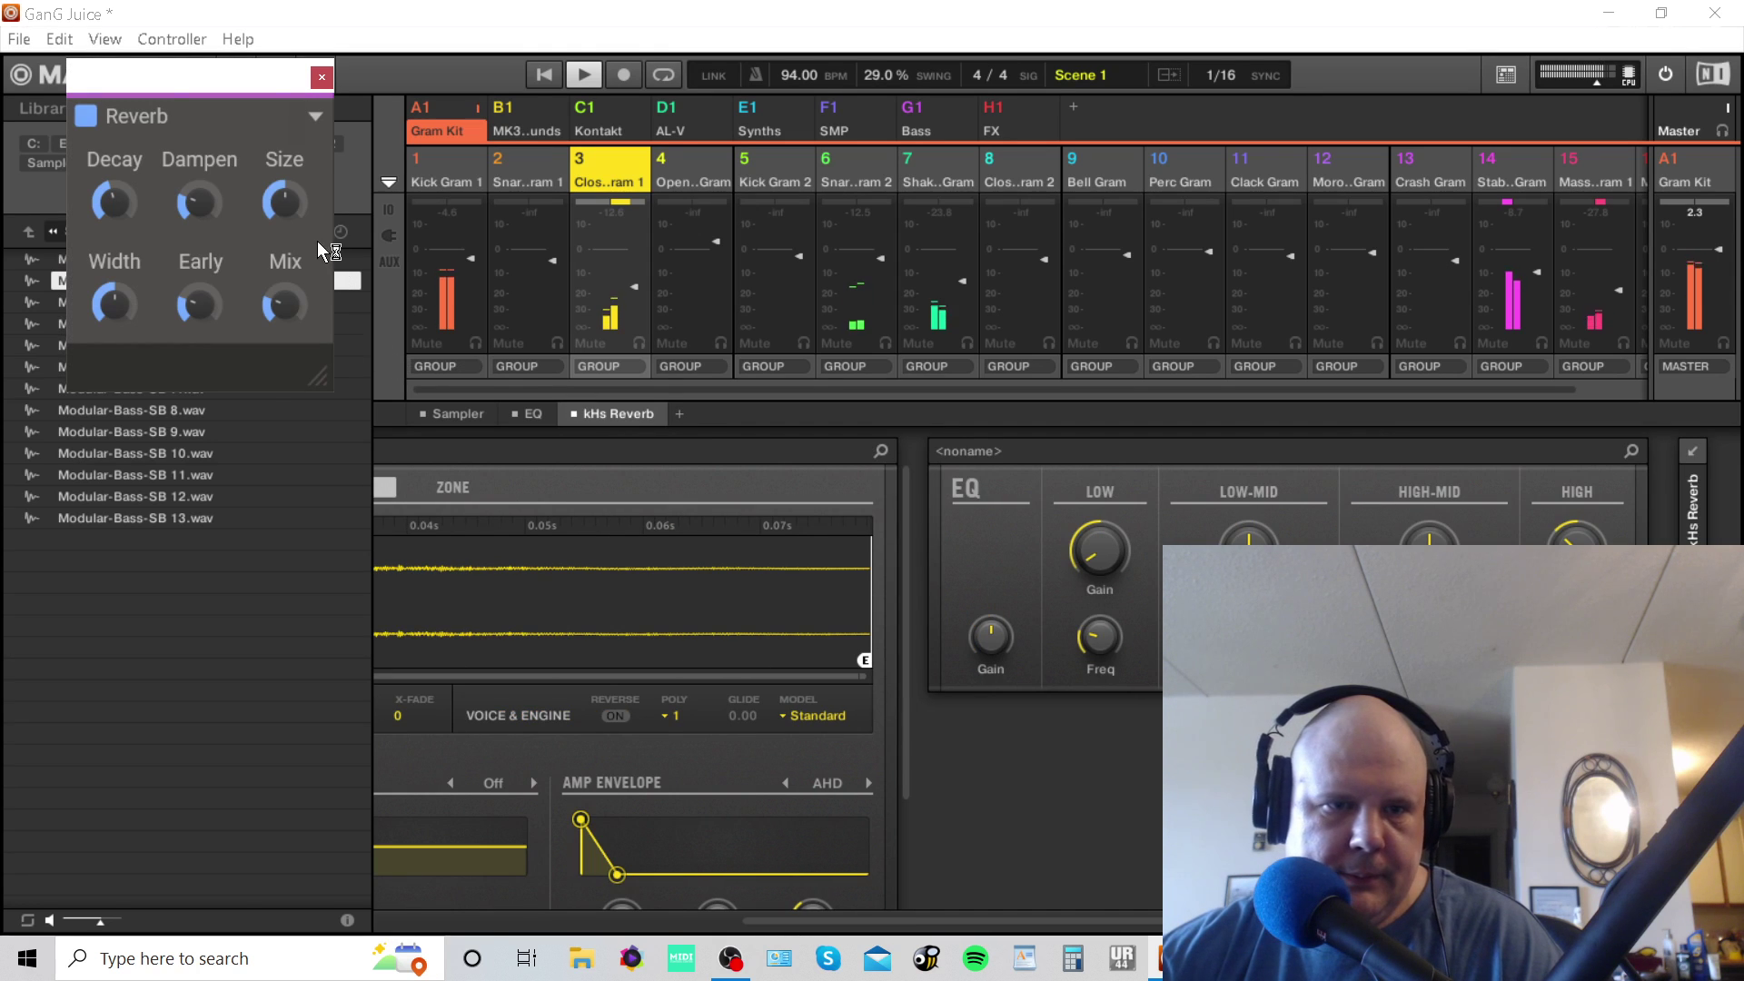
pyautogui.moveTo(287, 304); pyautogui.dragTo(284, 311)
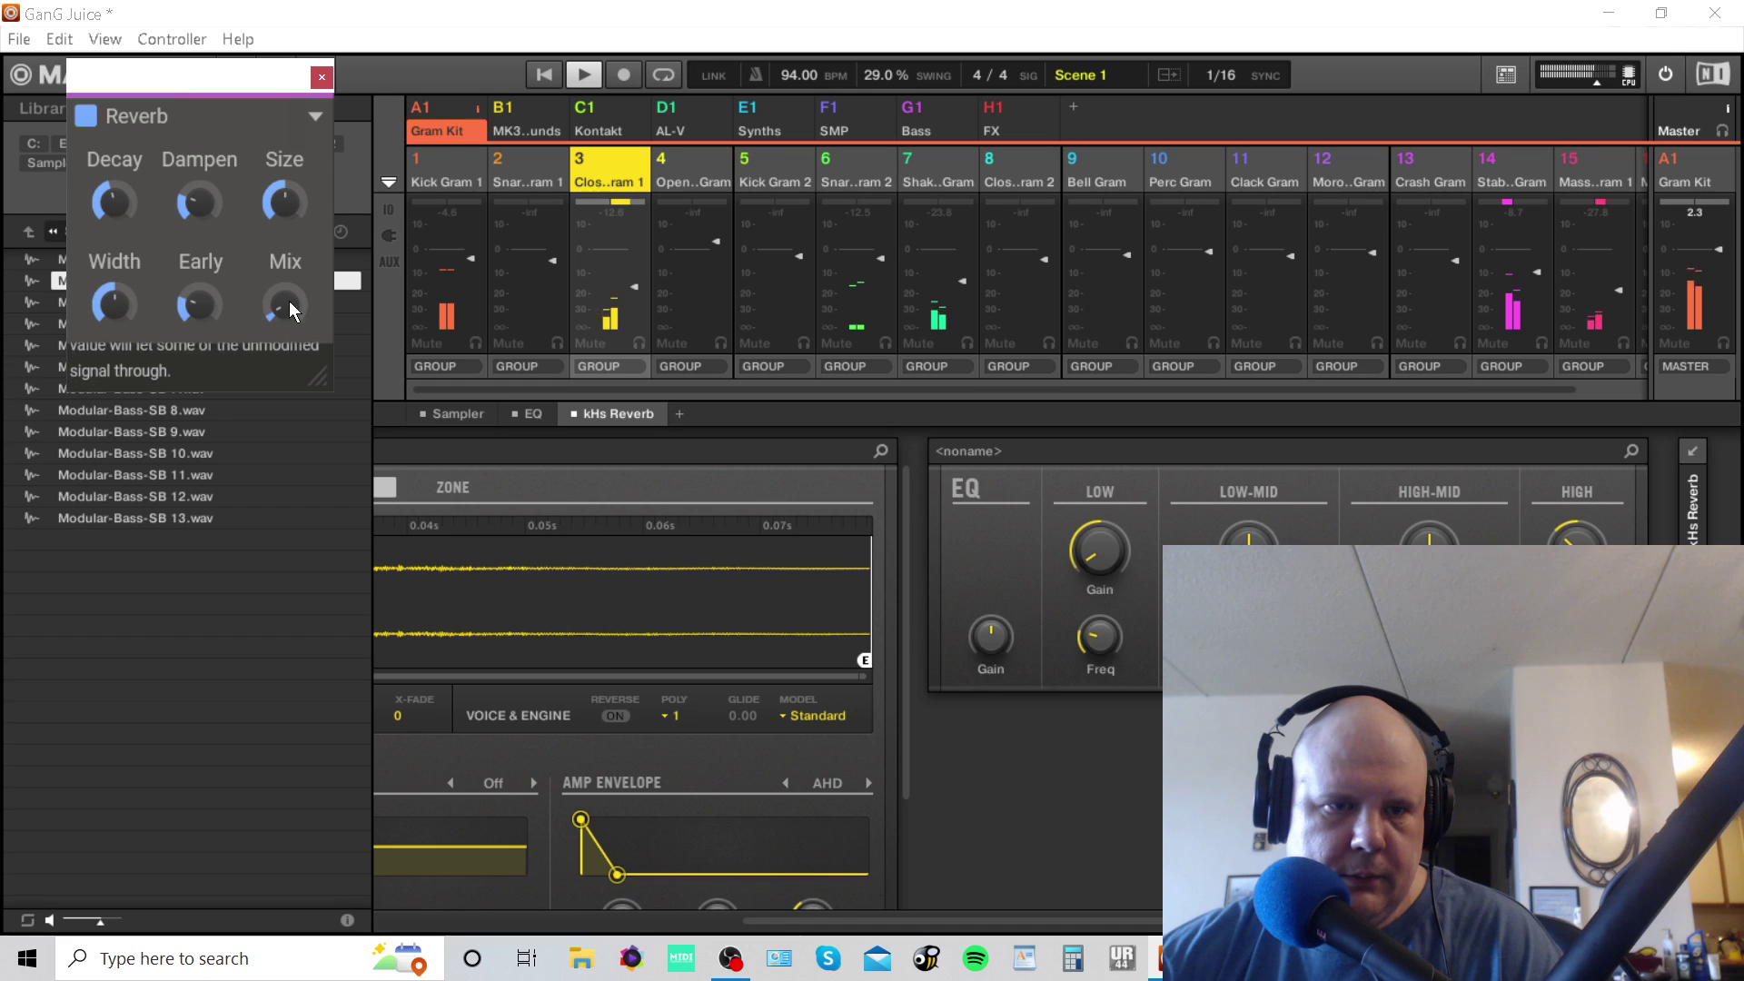
pyautogui.click(321, 77)
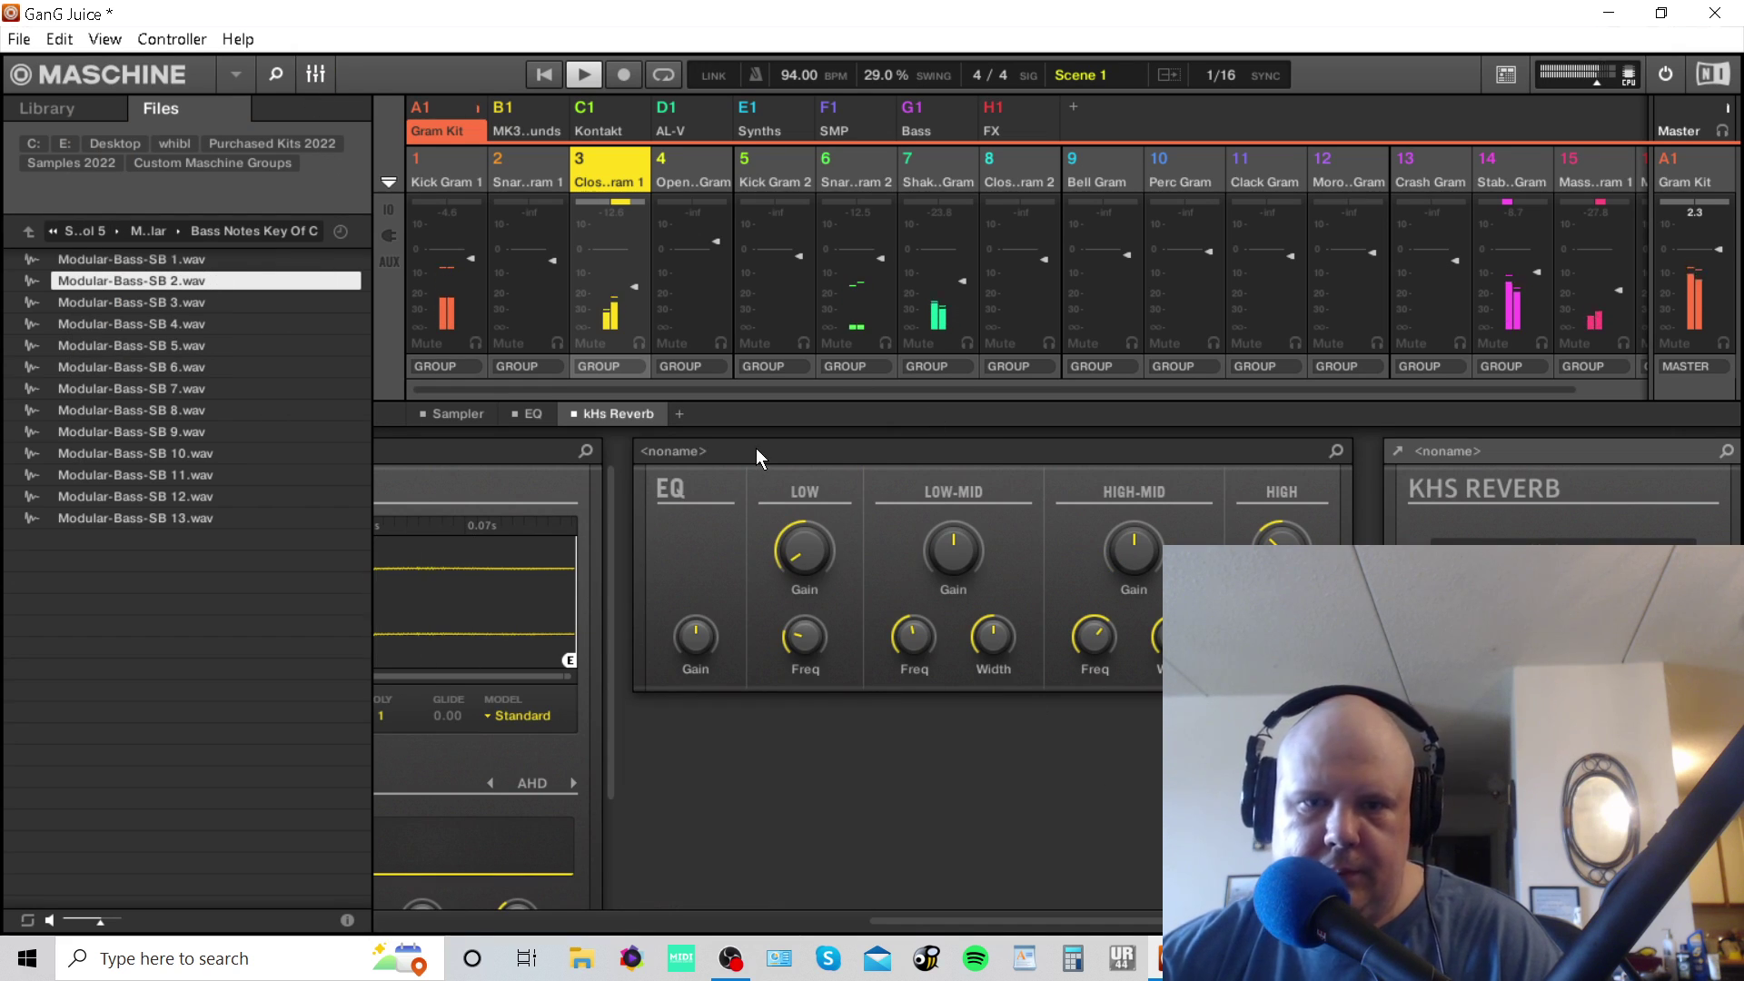
pyautogui.hotkey('ctrl', 's')
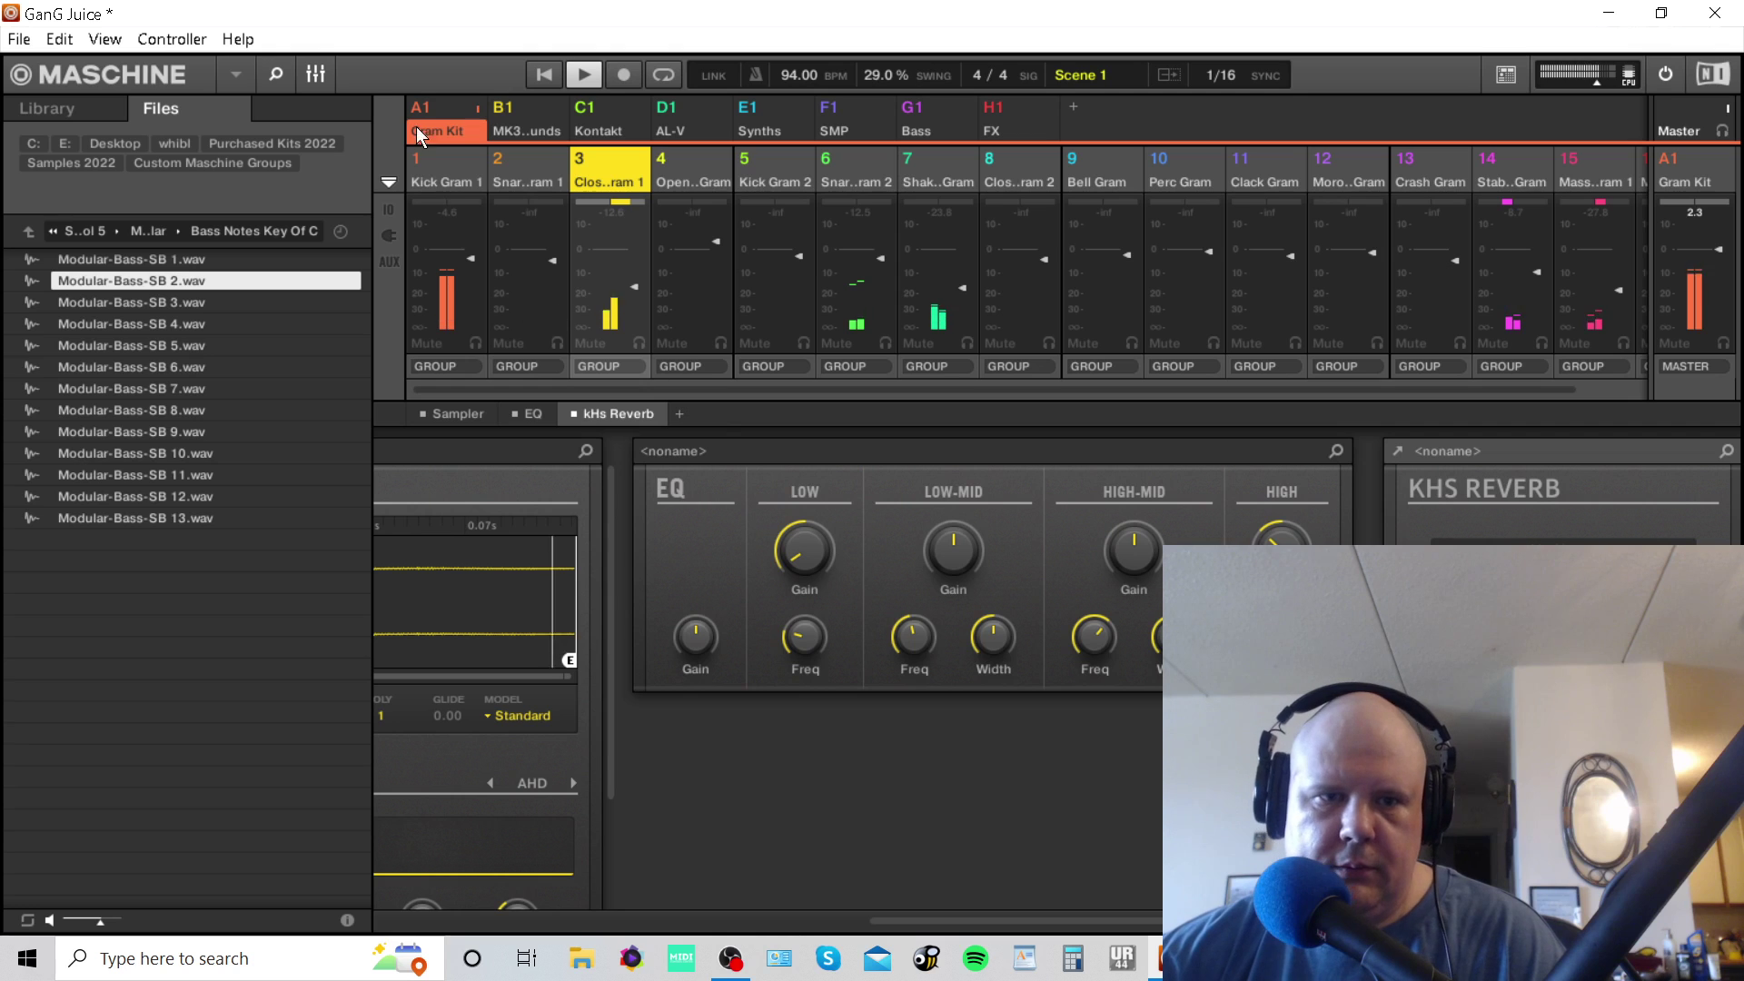
pyautogui.click(317, 76)
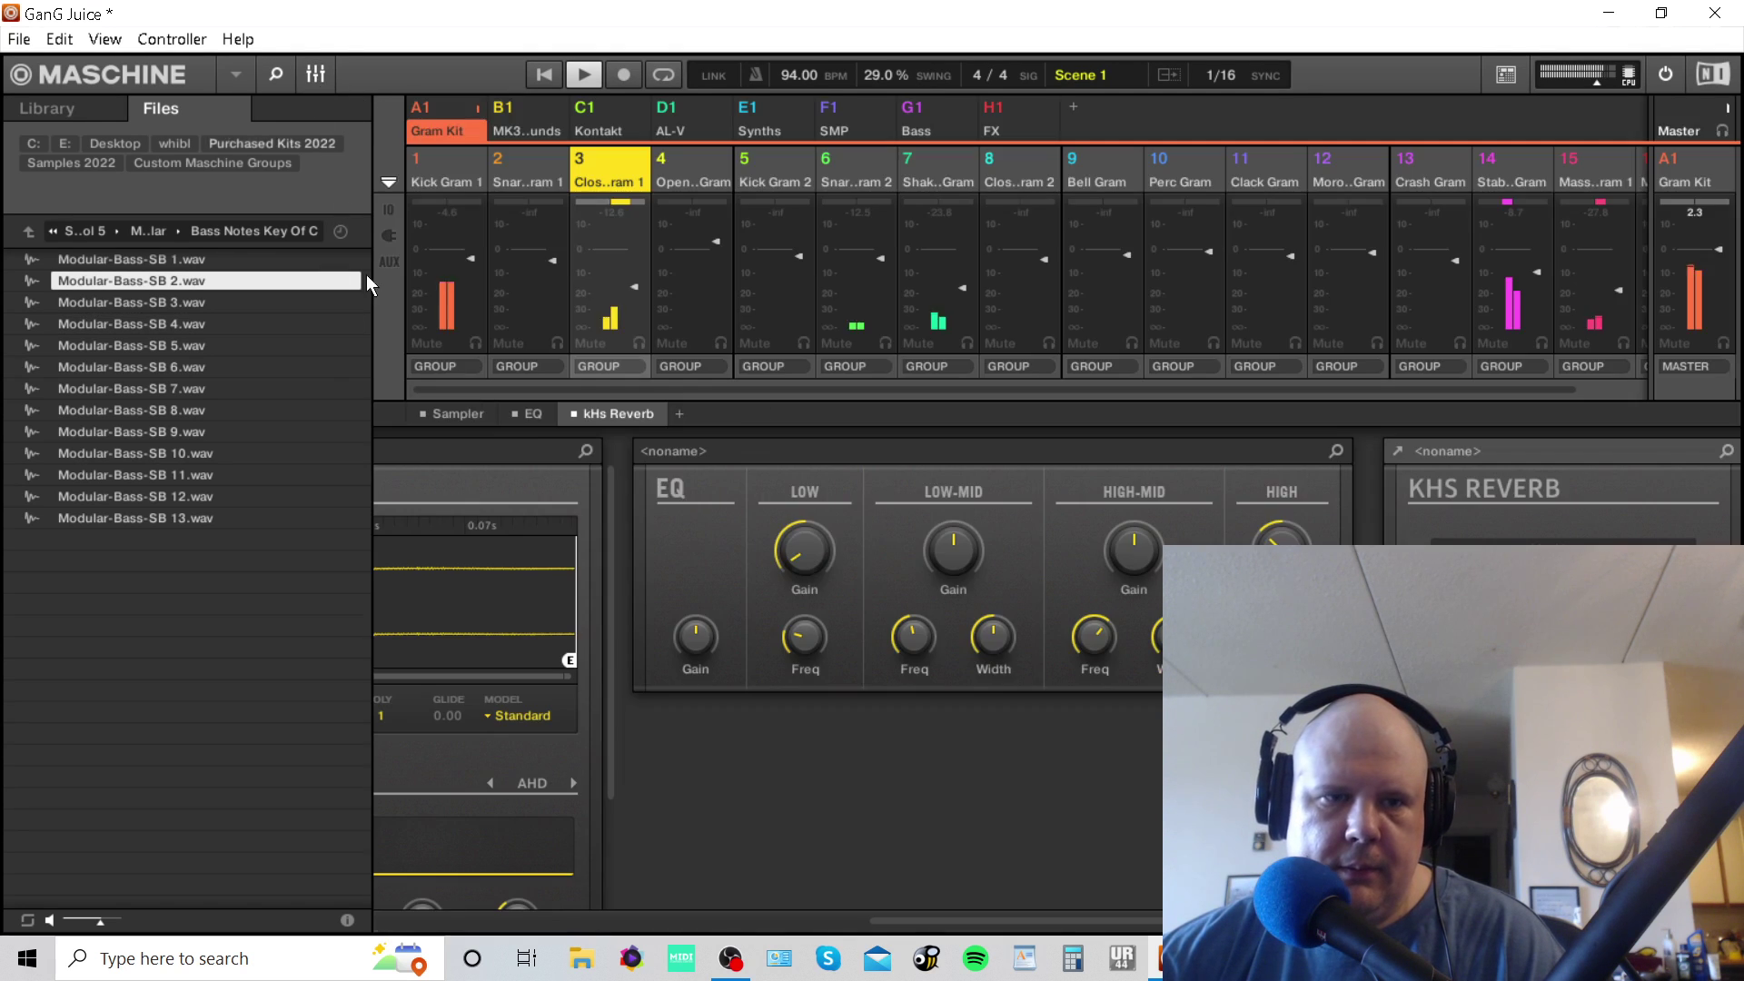
pyautogui.click(316, 76)
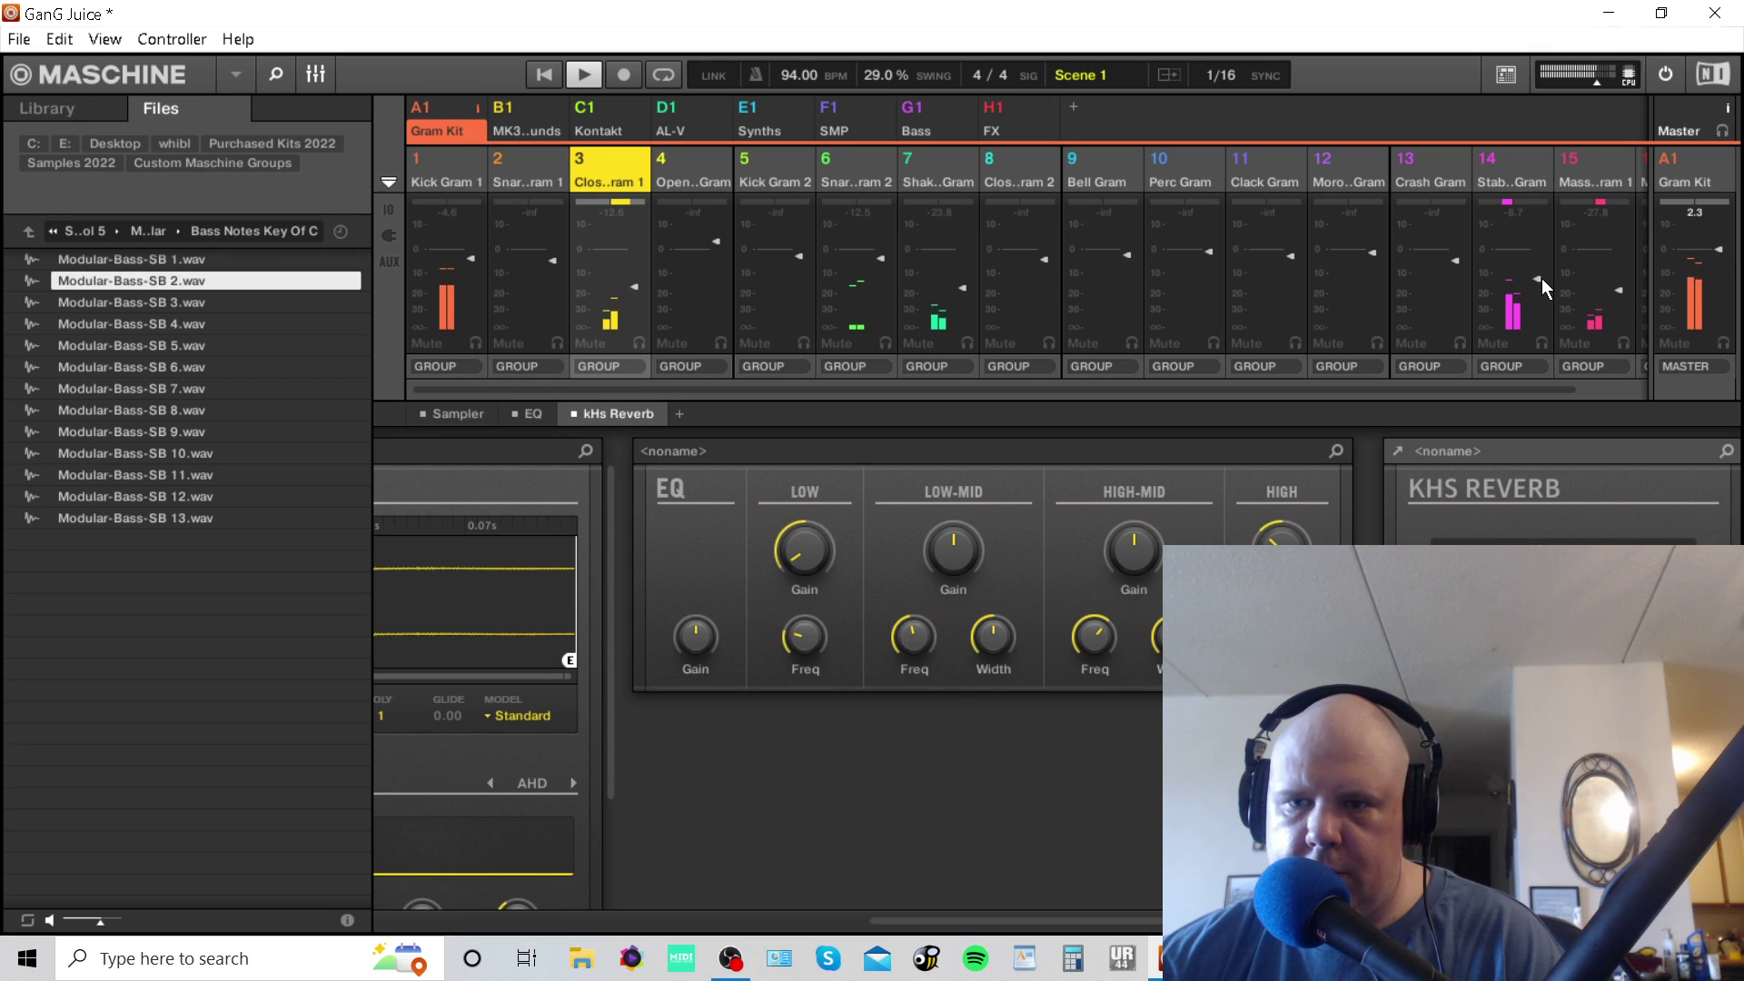
pyautogui.moveTo(1367, 390); pyautogui.dragTo(1435, 390)
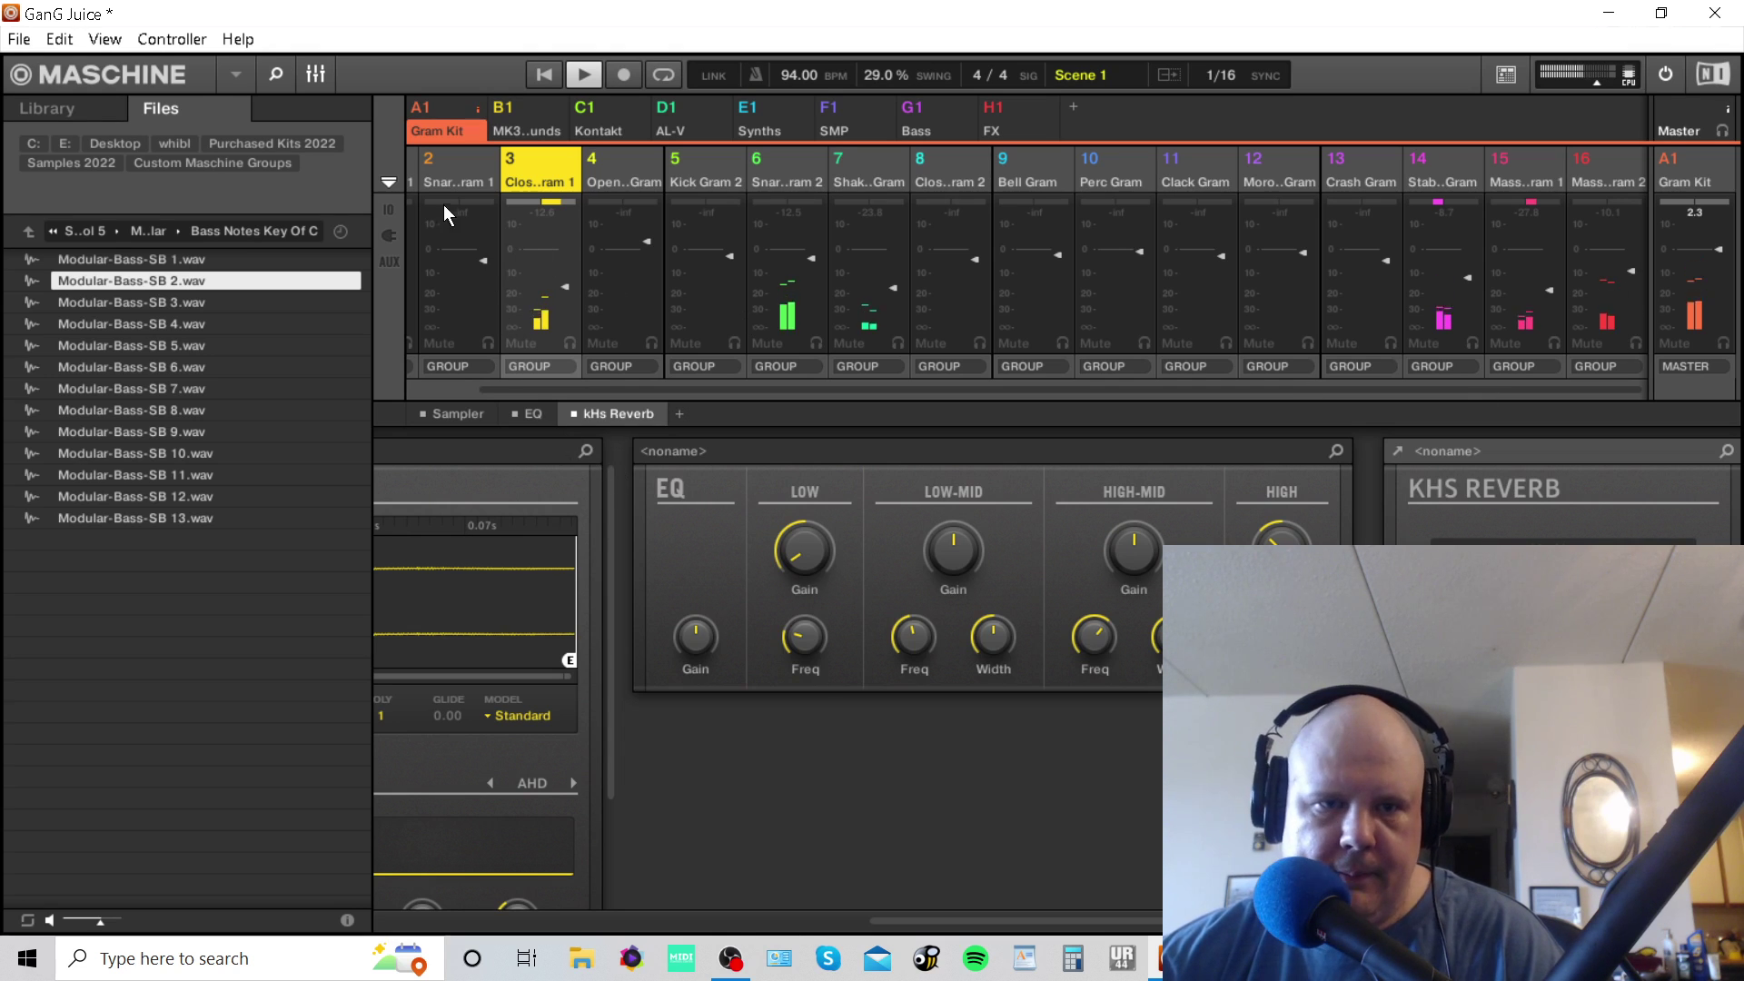
# Return to the arrangement view, set Compress to 3.40 in Gram Kit's Supercharger, and close the plug-in window.
pyautogui.click(315, 75)
pyautogui.click(500, 465)
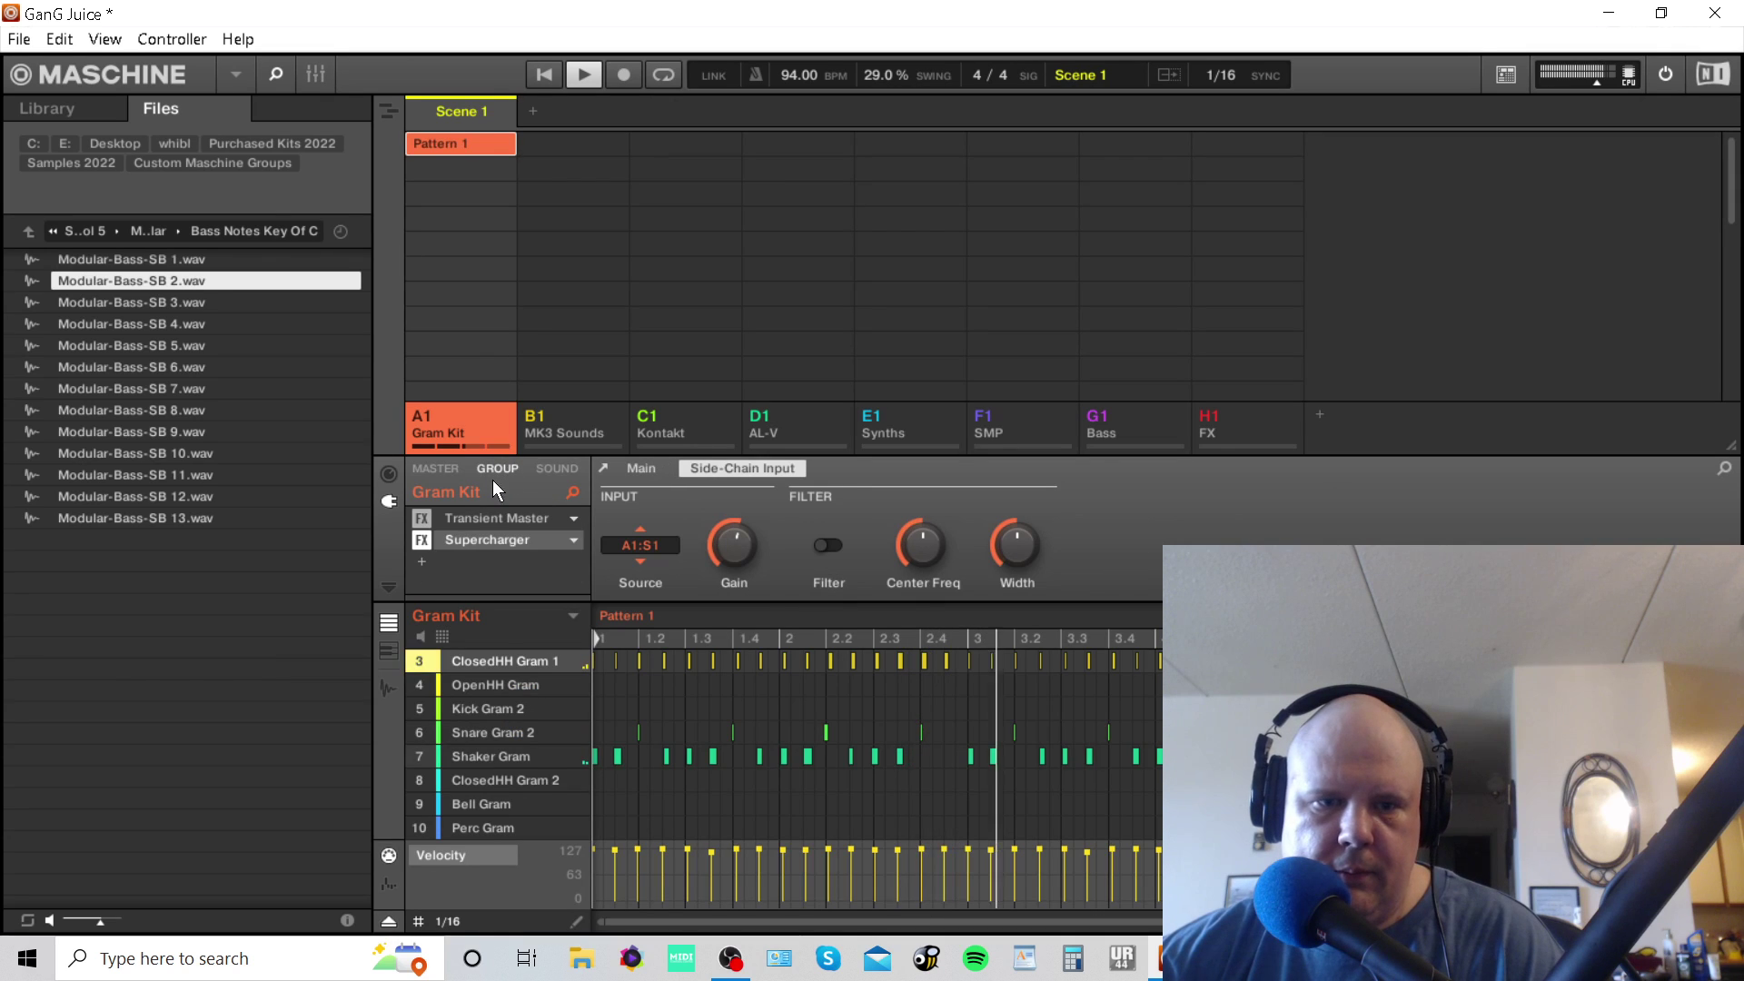
pyautogui.doubleClick(494, 538)
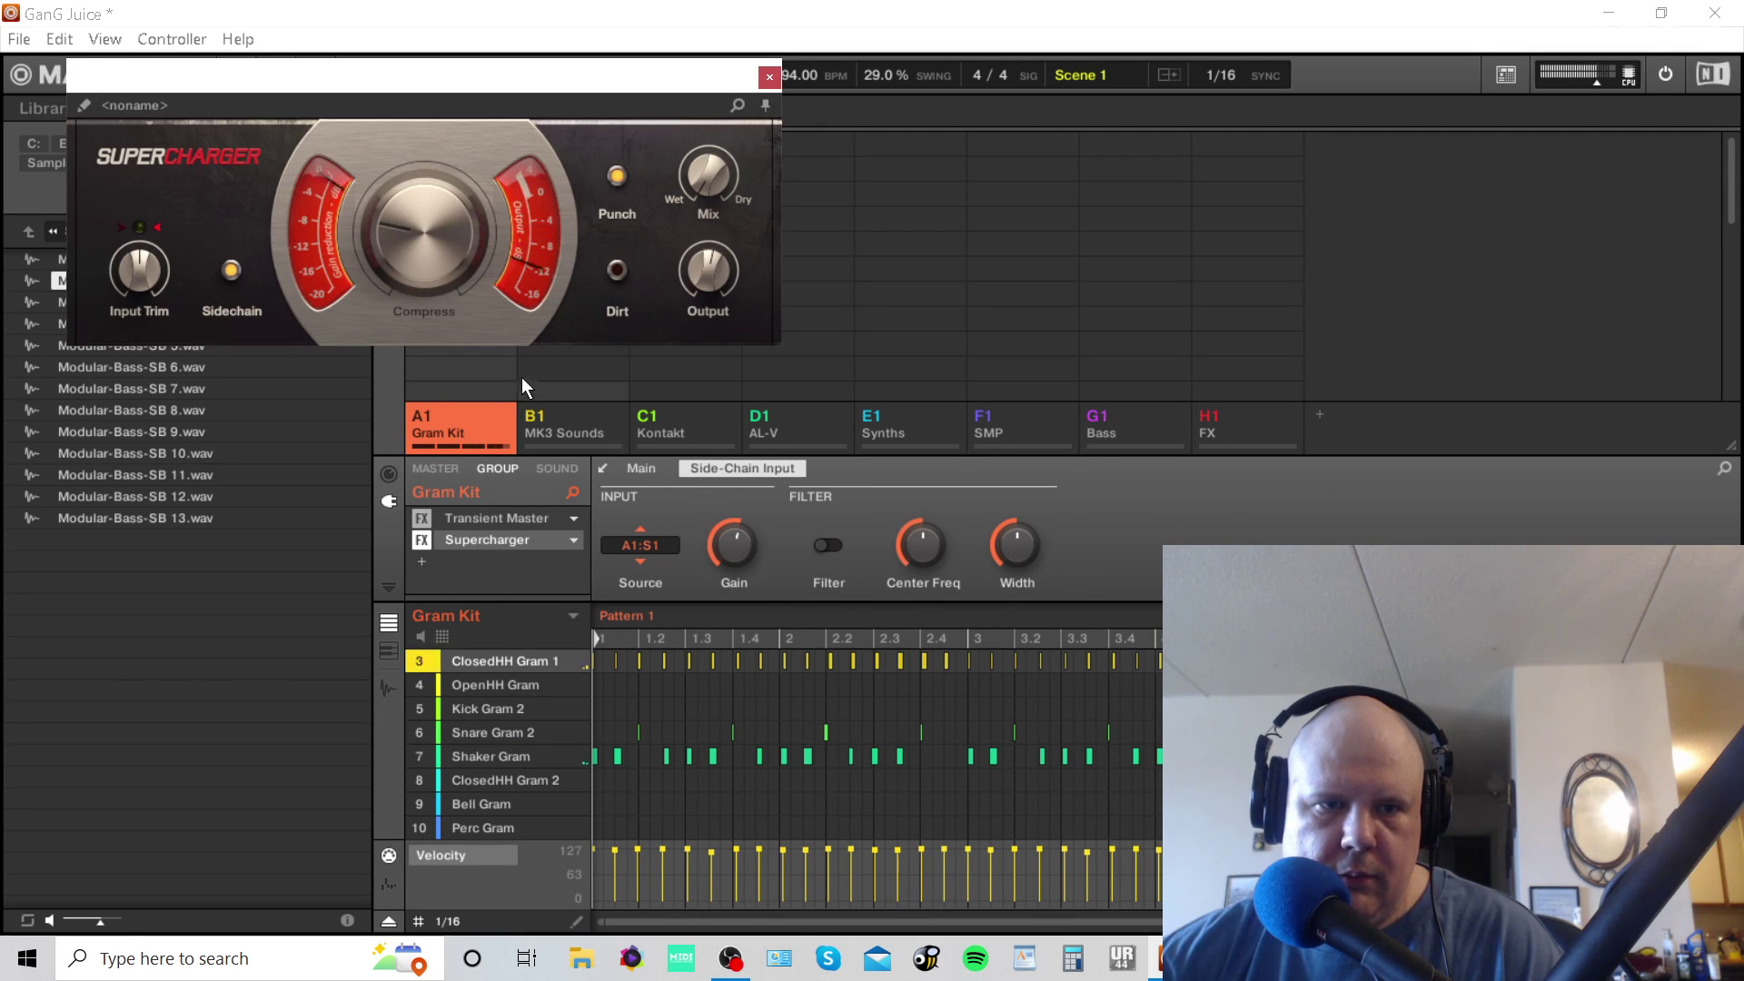
pyautogui.moveTo(431, 247); pyautogui.dragTo(418, 266)
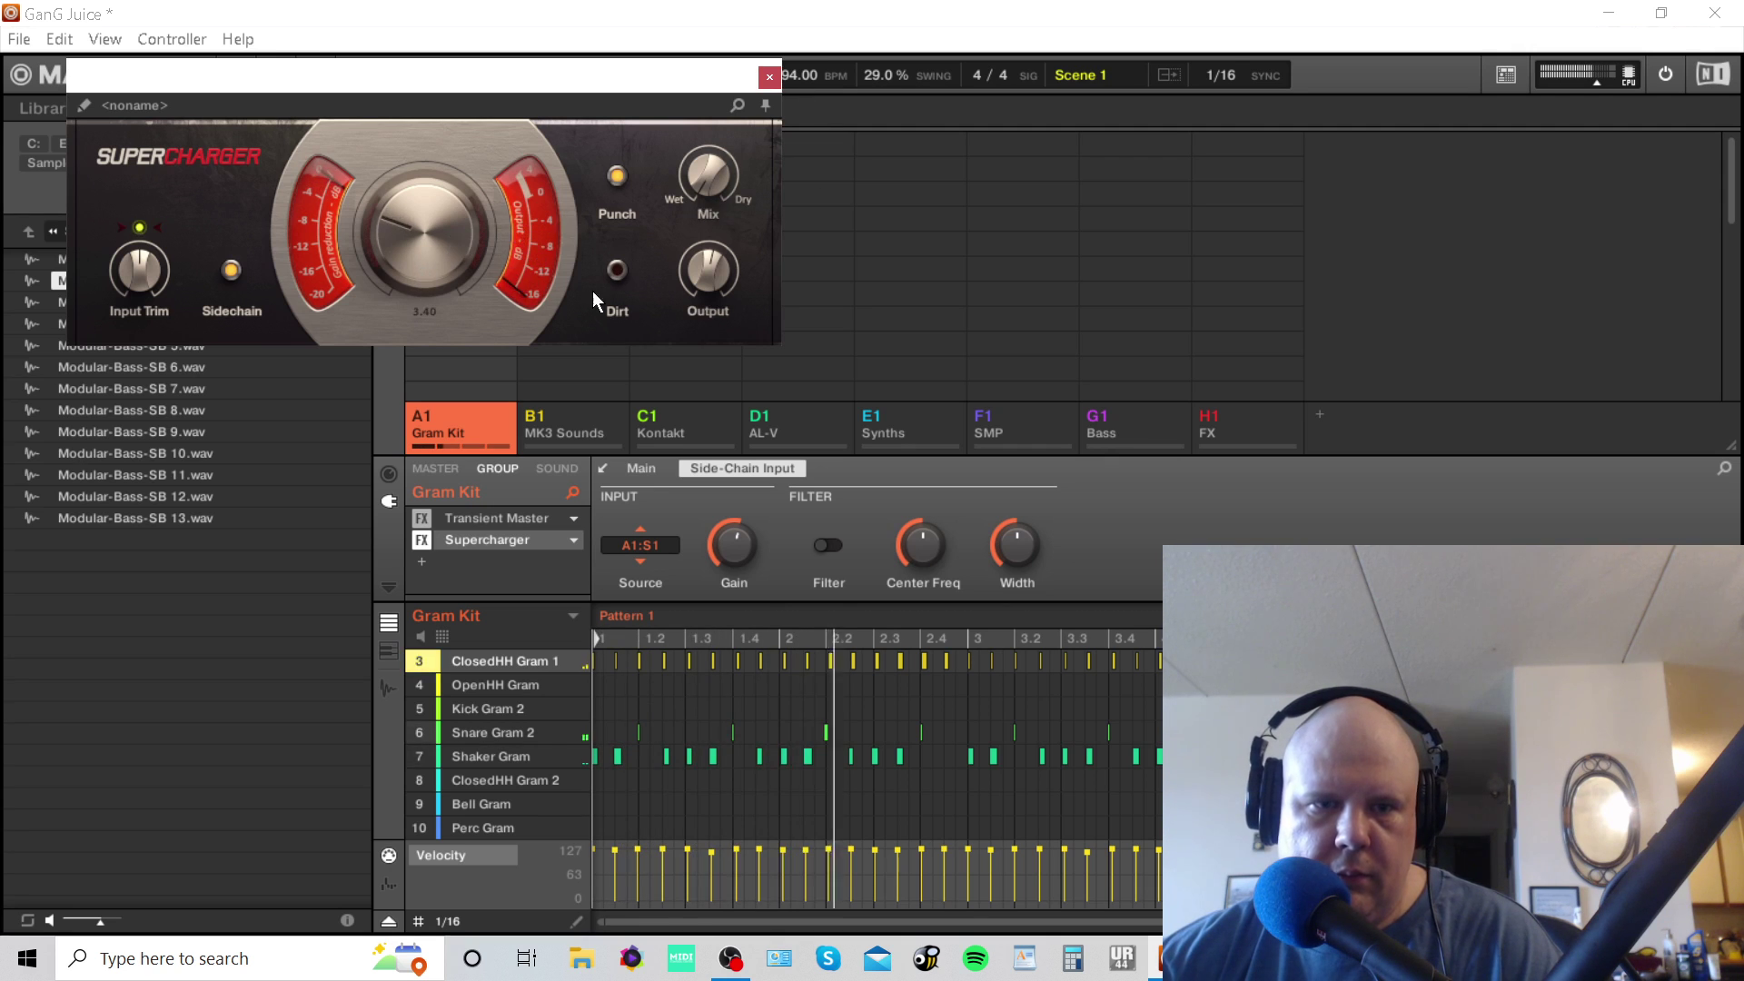
pyautogui.click(770, 77)
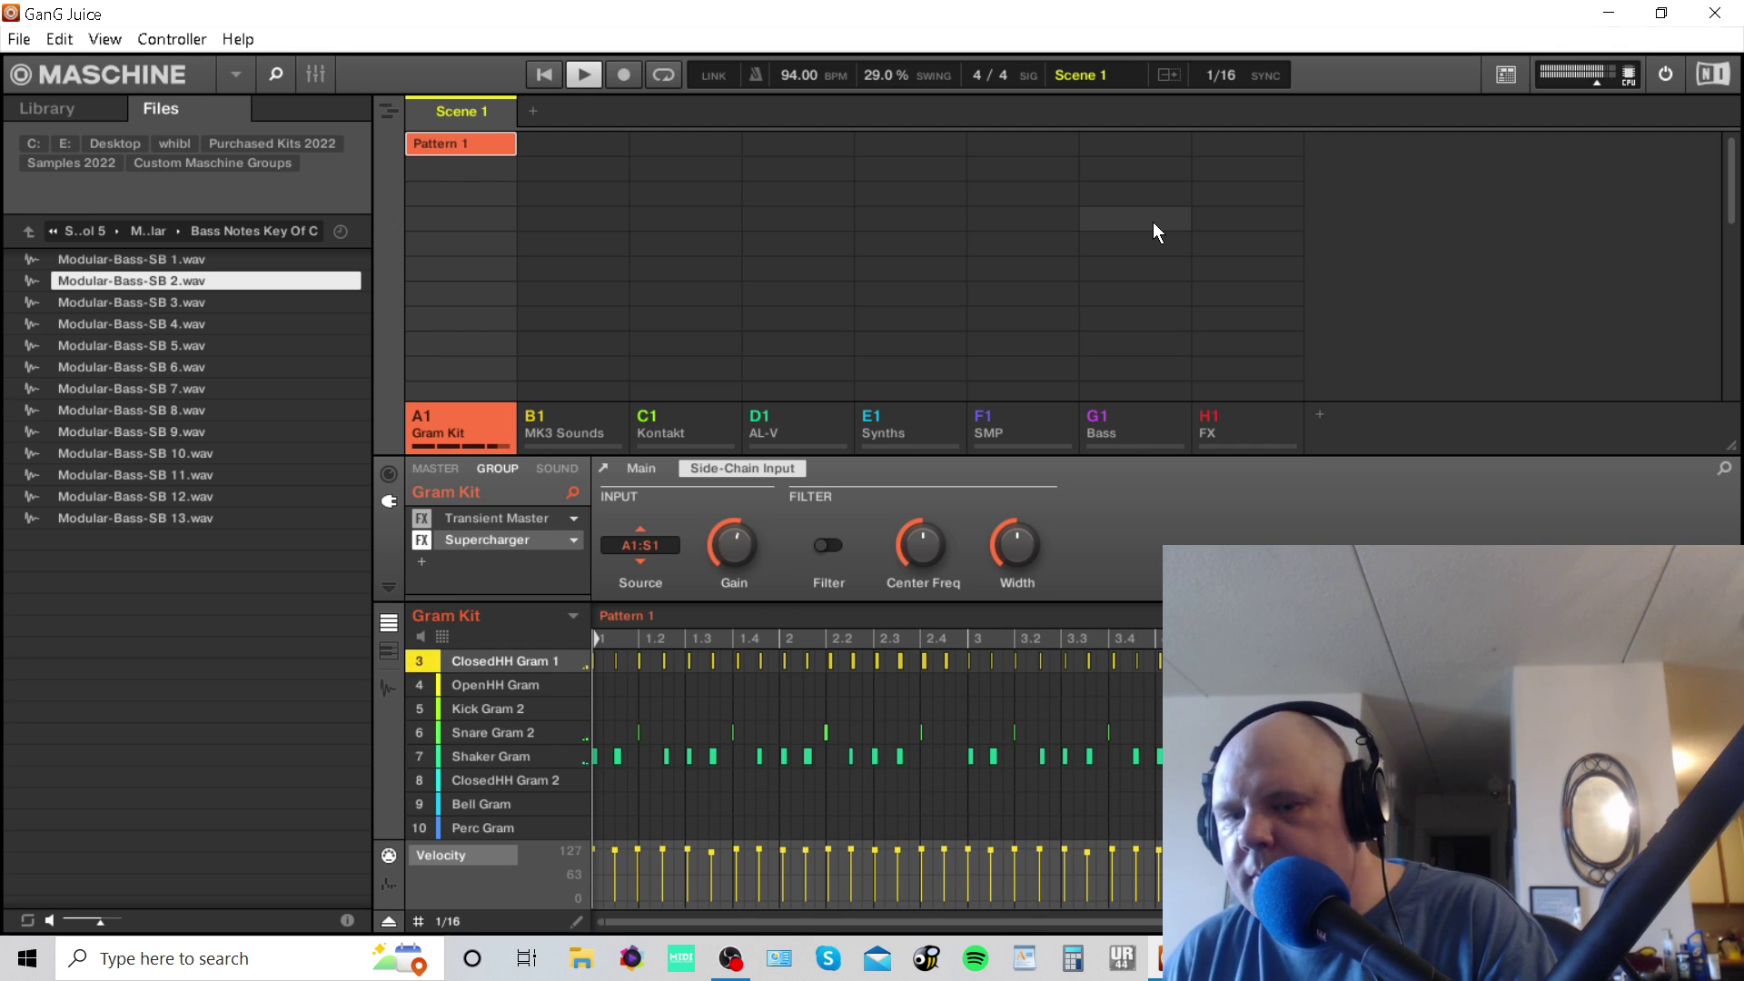
# Stop the pattern playback and switch to OBS.
pyautogui.press('space')
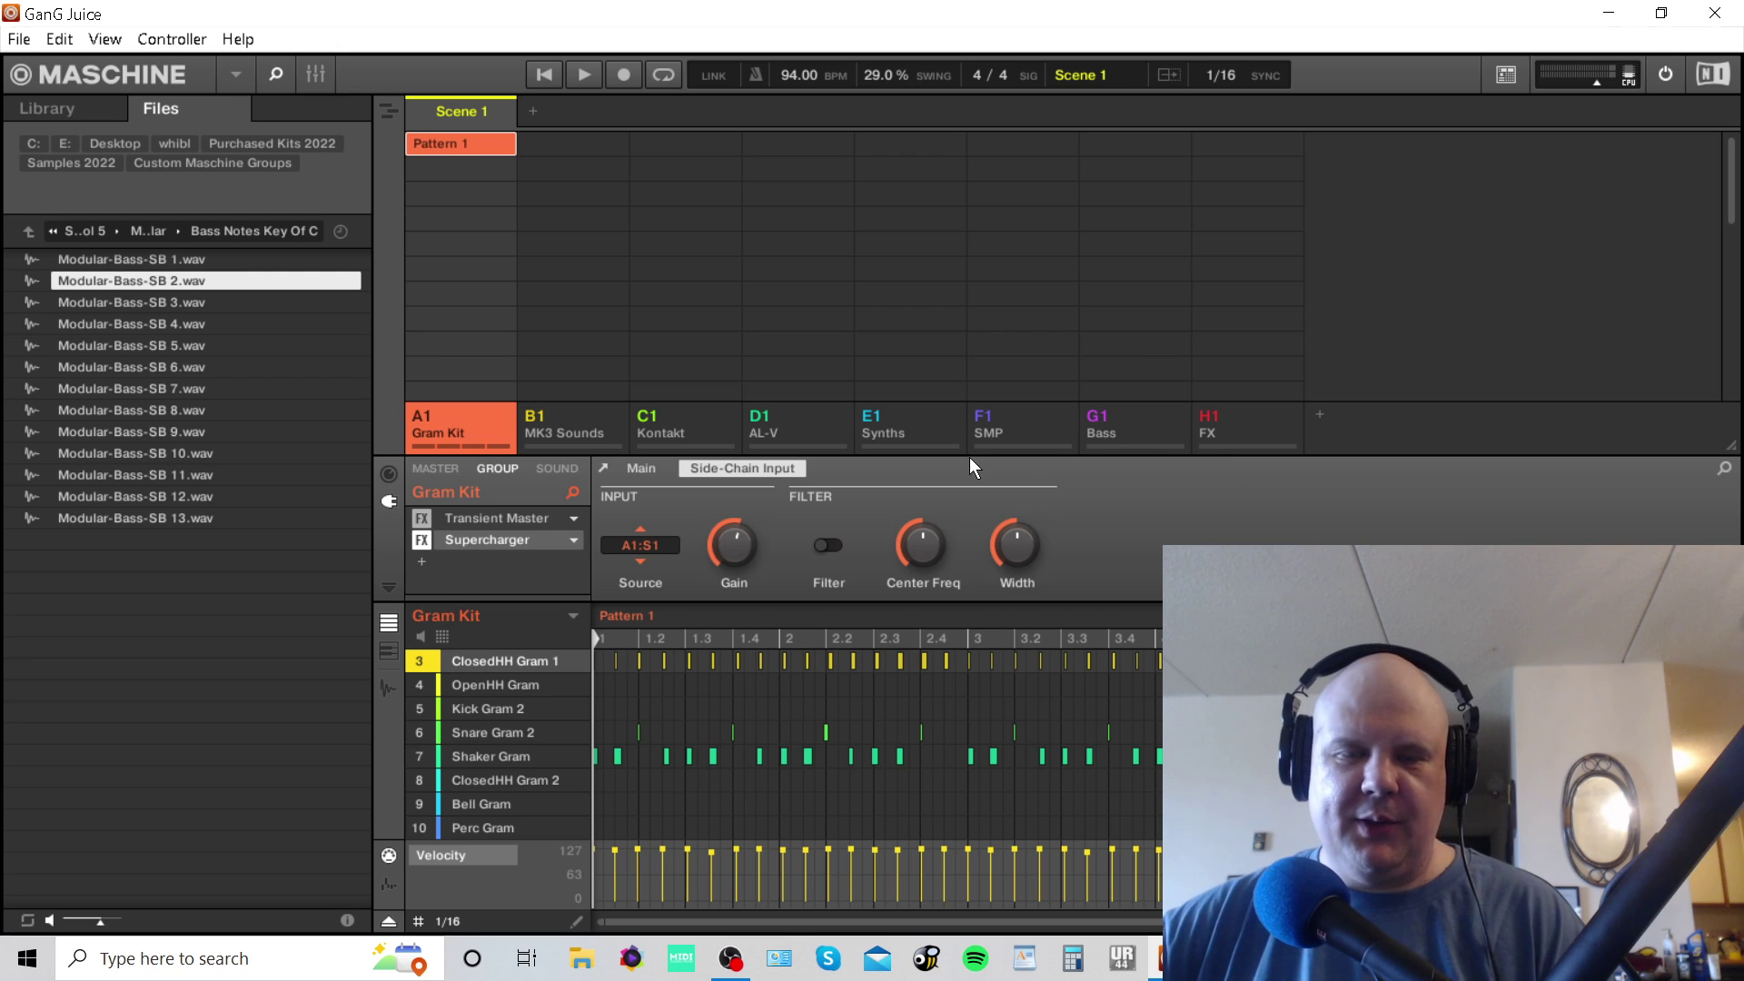
pyautogui.click(731, 958)
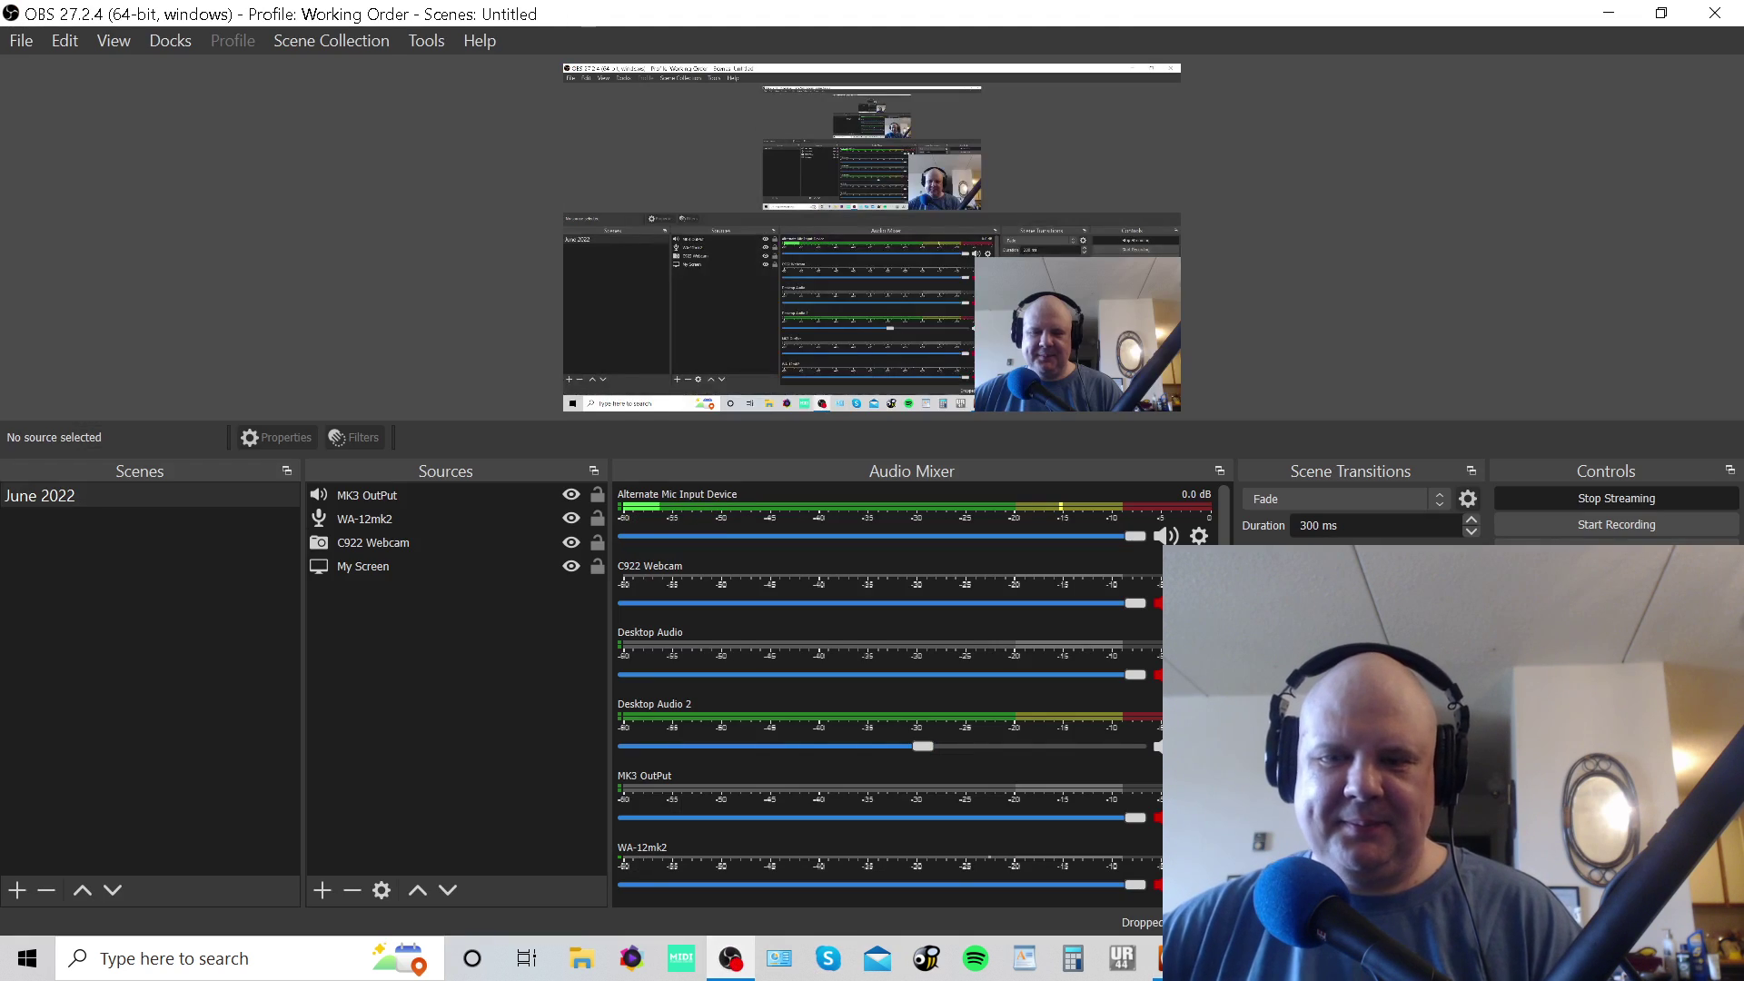